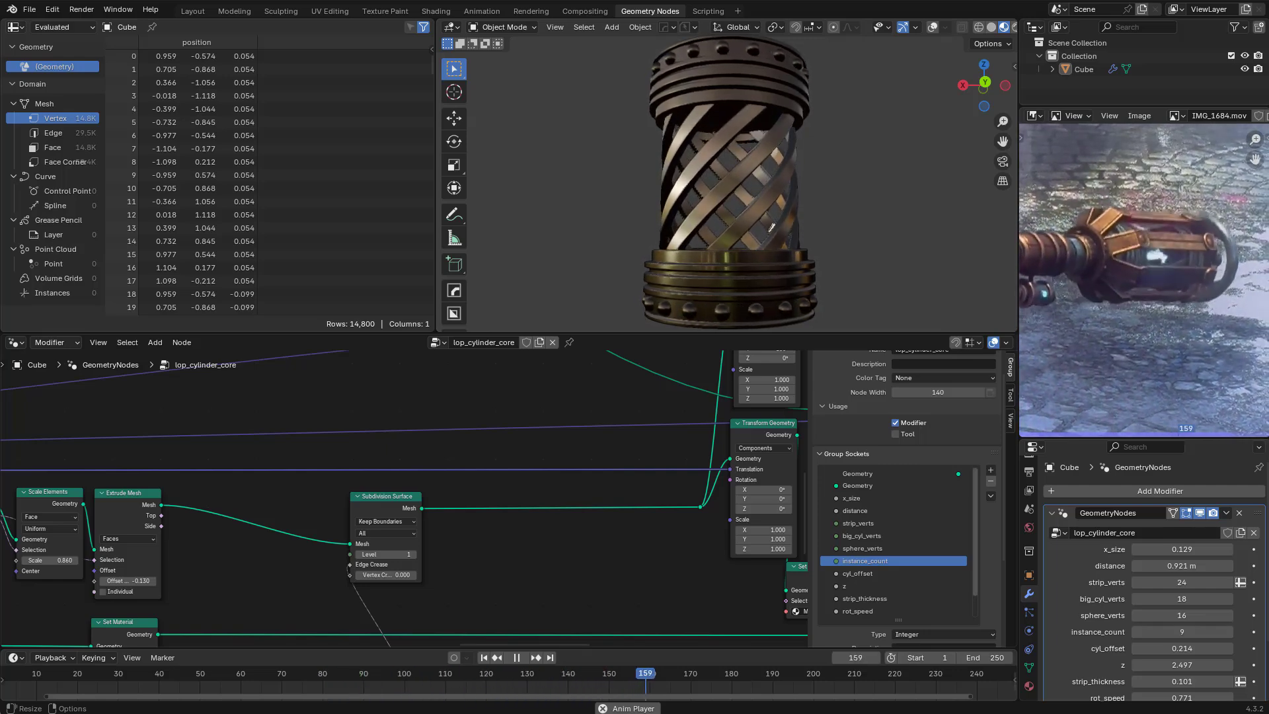
{"action": "scroll", "coordinate": [524, 461], "scroll_direction": "down", "scroll_amount": 8}
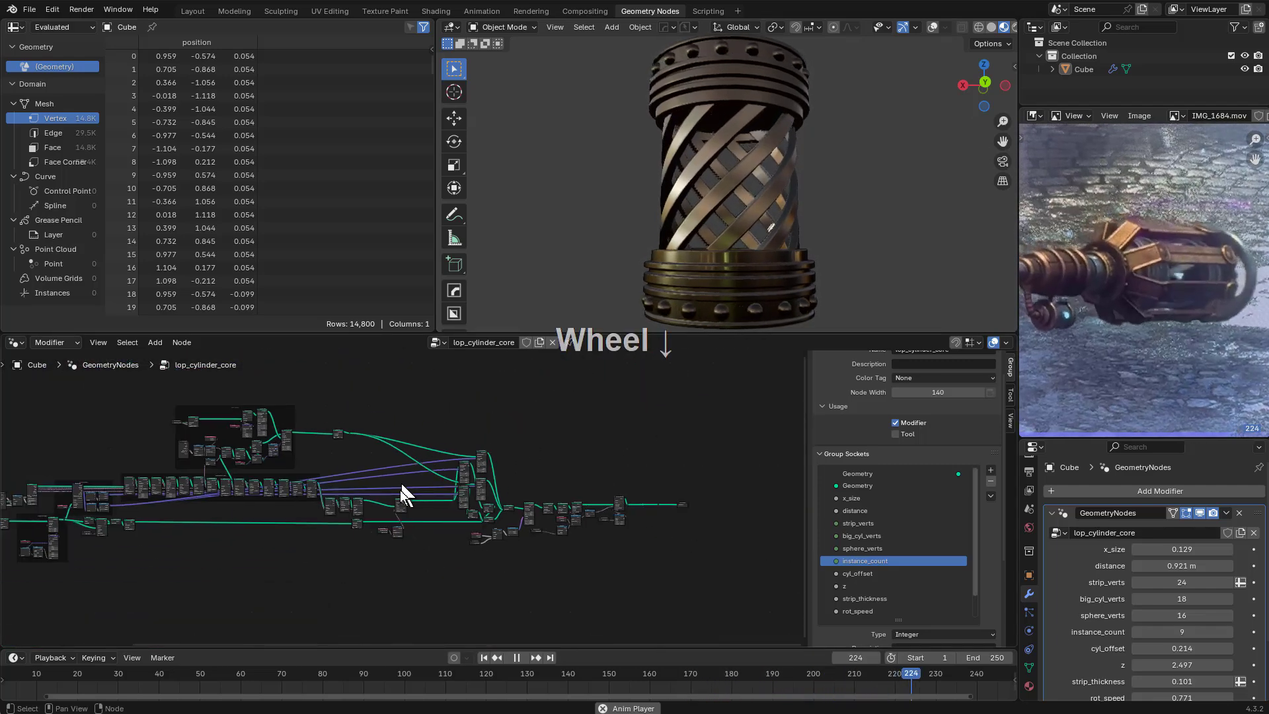
{"action": "middle_click_drag", "start_coordinate": [399, 490], "coordinate": [551, 493]}
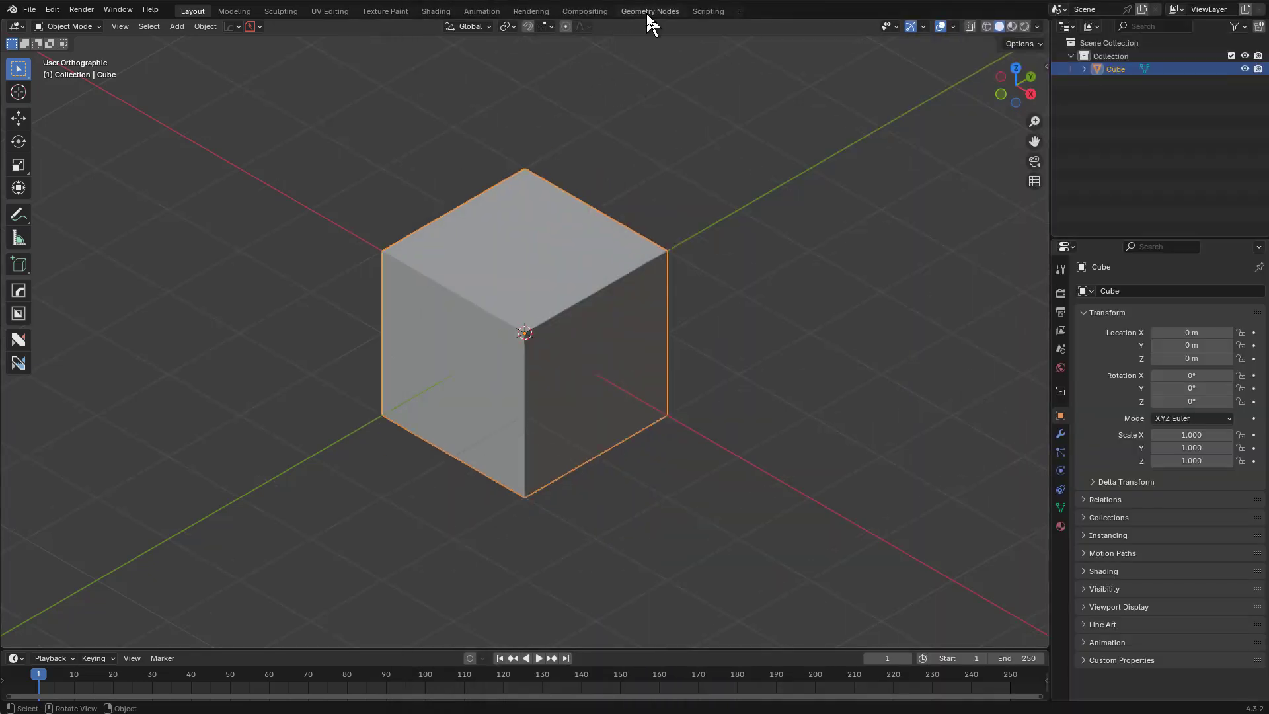
Switch to the Geometry Nodes workspace and enlarge the Outliner area in height and width
{"action": "left_click", "coordinate": [647, 12]}
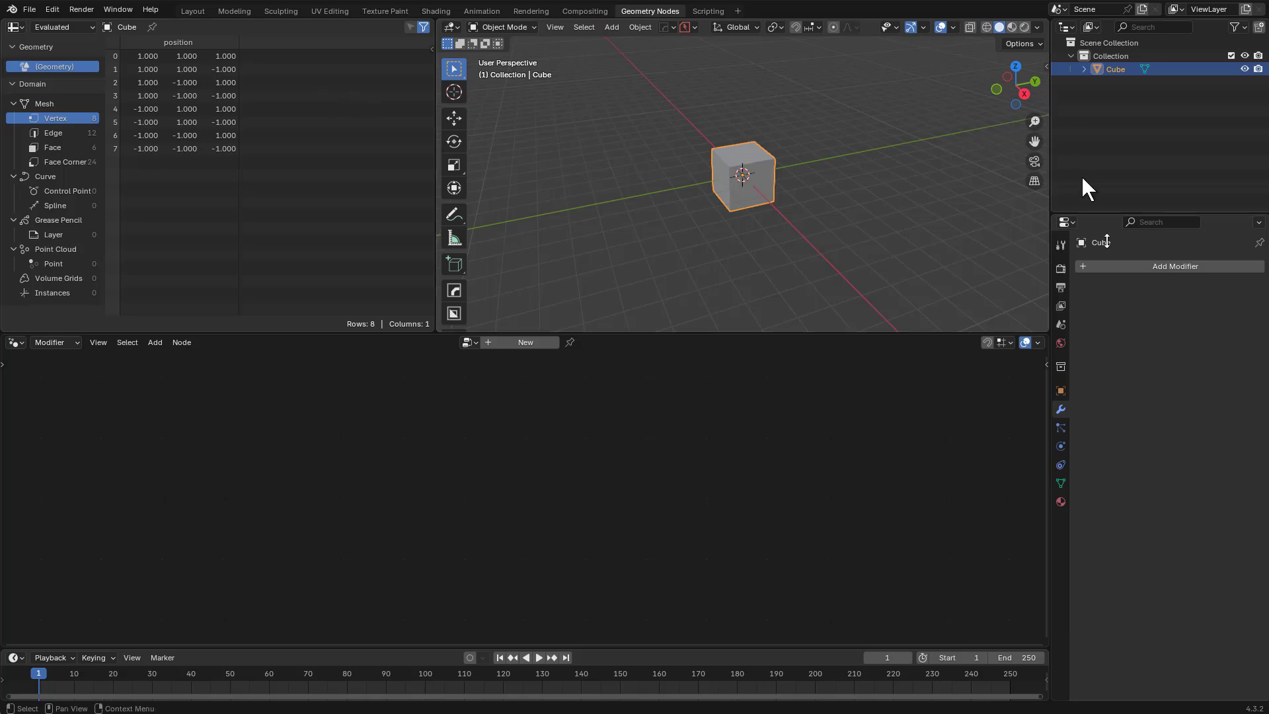
{"action": "left_click", "coordinate": [1065, 26]}
{"action": "left_click_drag", "start_coordinate": [1174, 211], "coordinate": [1175, 436]}
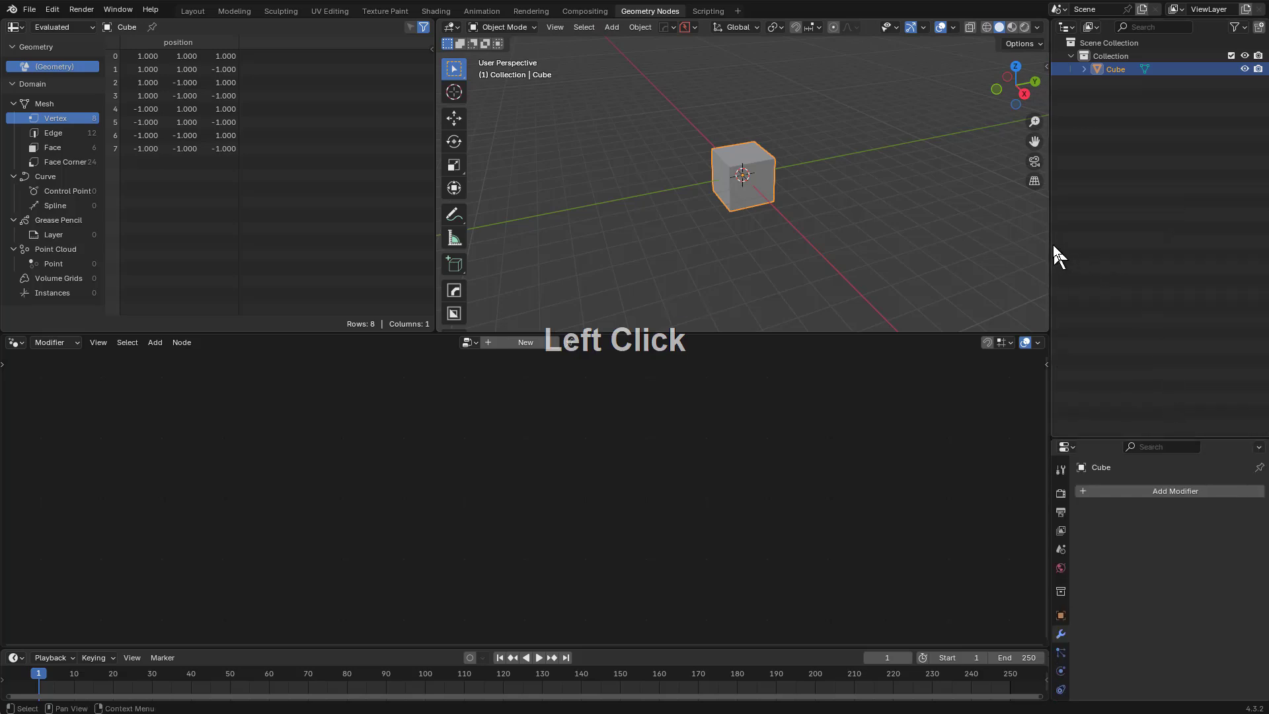
{"action": "left_click_drag", "start_coordinate": [1053, 245], "coordinate": [1020, 239]}
Split the Outliner area in two and turn the lower part into an Image Editor
{"action": "left_click_drag", "start_coordinate": [1264, 26], "coordinate": [1255, 183]}
{"action": "left_click_drag", "start_coordinate": [1246, 106], "coordinate": [1246, 108]}
{"action": "left_click", "coordinate": [1035, 116]}
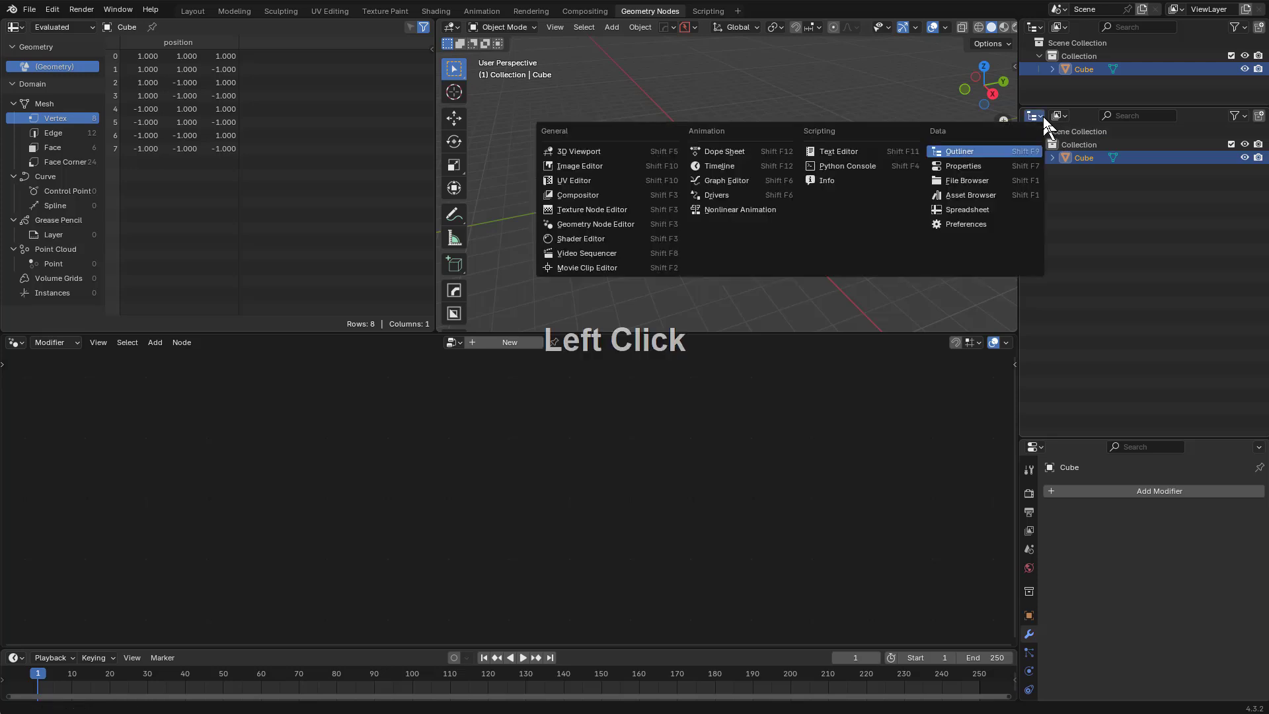
{"action": "left_click", "coordinate": [577, 167]}
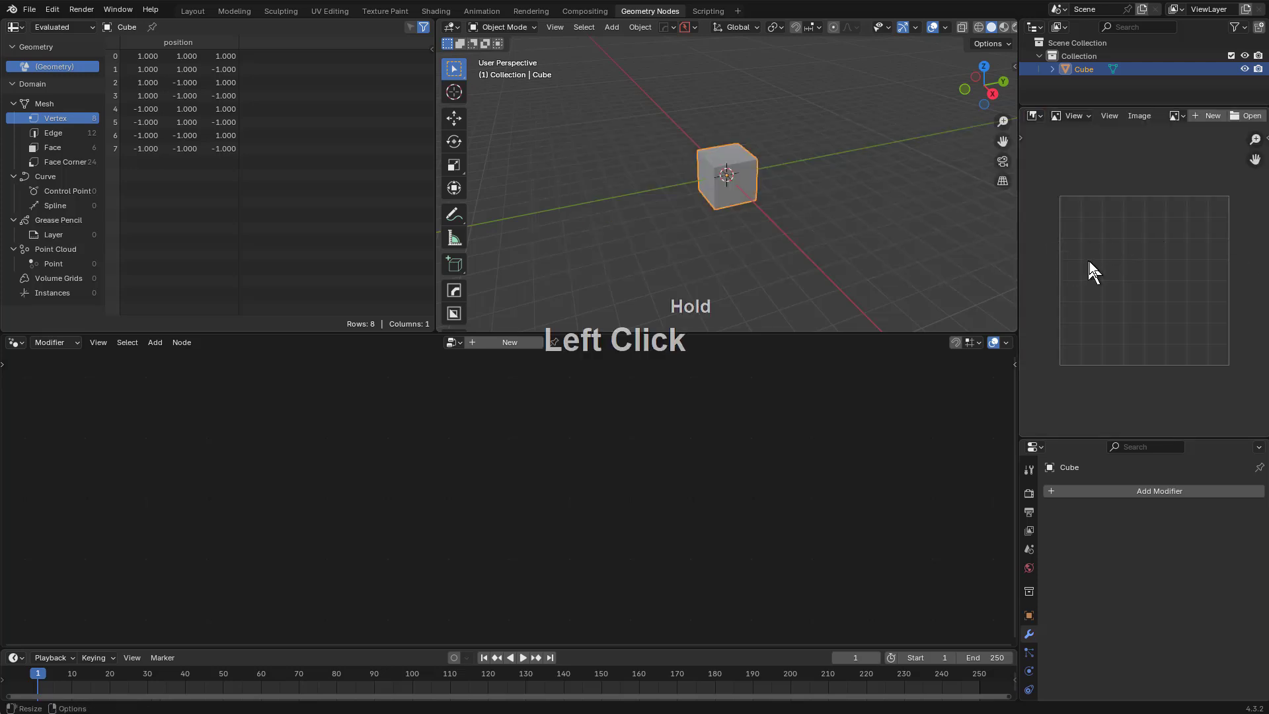
Load the IMG_1684.mov clip into the Image Editor as the modelling reference
{"action": "left_click_drag", "start_coordinate": [1090, 271], "coordinate": [1100, 276]}
{"action": "scroll", "coordinate": [1100, 283], "scroll_direction": "up", "scroll_amount": 2}
{"action": "scroll", "coordinate": [1100, 280], "scroll_direction": "down", "scroll_amount": 1}
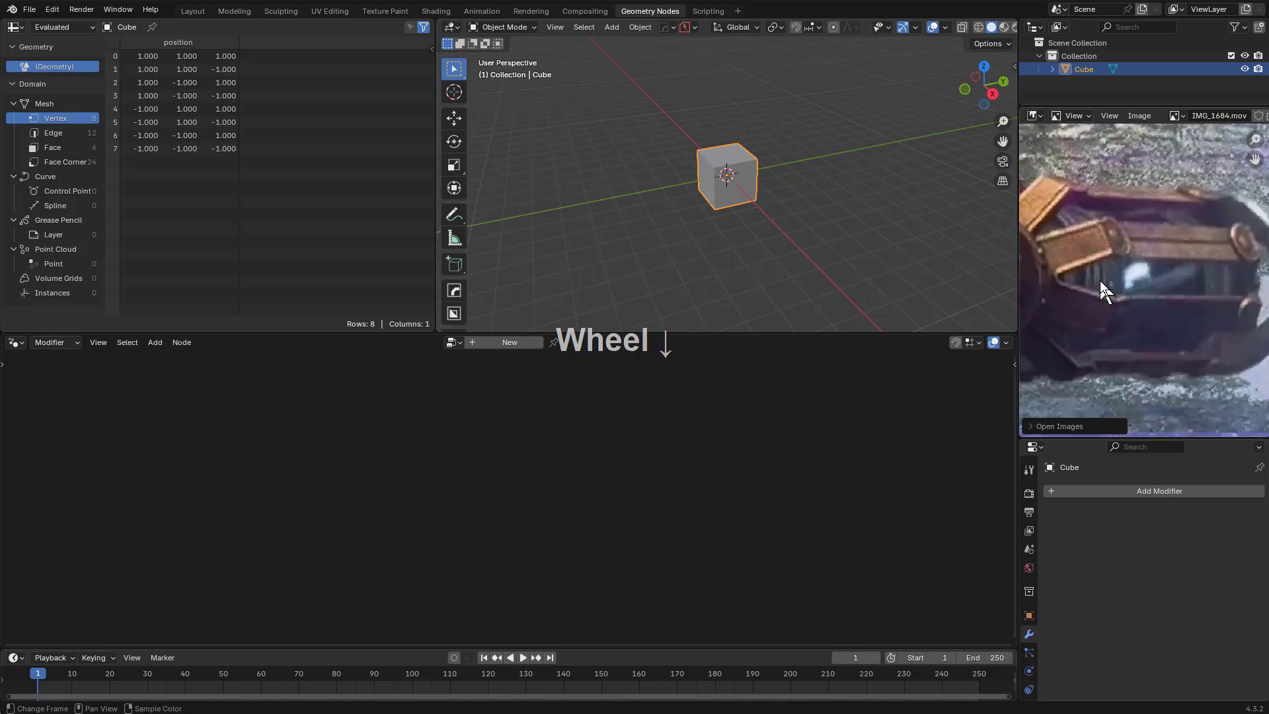
{"action": "middle_click_drag", "start_coordinate": [1100, 281], "coordinate": [1131, 245]}
{"action": "scroll", "coordinate": [1128, 279], "scroll_direction": "down", "scroll_amount": 1}
{"action": "scroll", "coordinate": [1128, 277], "scroll_direction": "up", "scroll_amount": 1}
{"action": "scroll", "coordinate": [1114, 276], "scroll_direction": "down", "scroll_amount": 1}
{"action": "scroll", "coordinate": [1114, 276], "scroll_direction": "up", "scroll_amount": 1}
{"action": "scroll", "coordinate": [1133, 248], "scroll_direction": "down", "scroll_amount": 1}
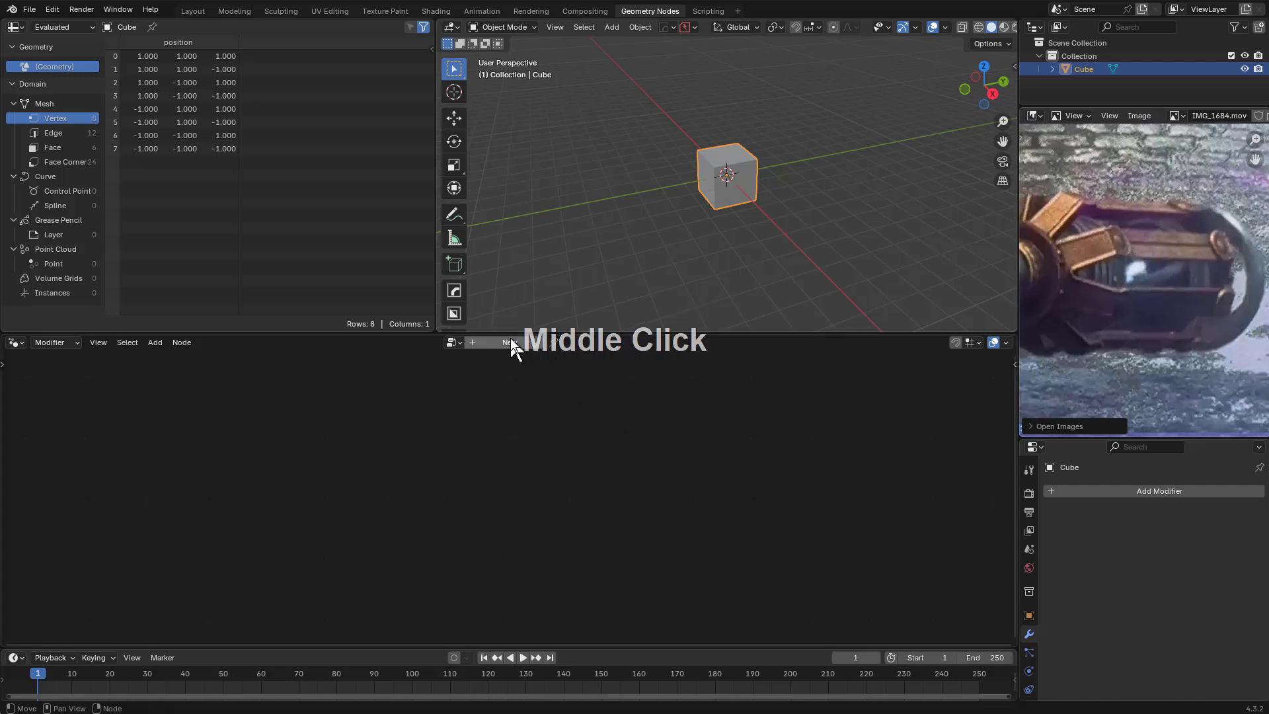
{"action": "scroll", "coordinate": [1087, 271], "scroll_direction": "up", "scroll_amount": 2}
{"action": "scroll", "coordinate": [1137, 262], "scroll_direction": "down", "scroll_amount": 1}
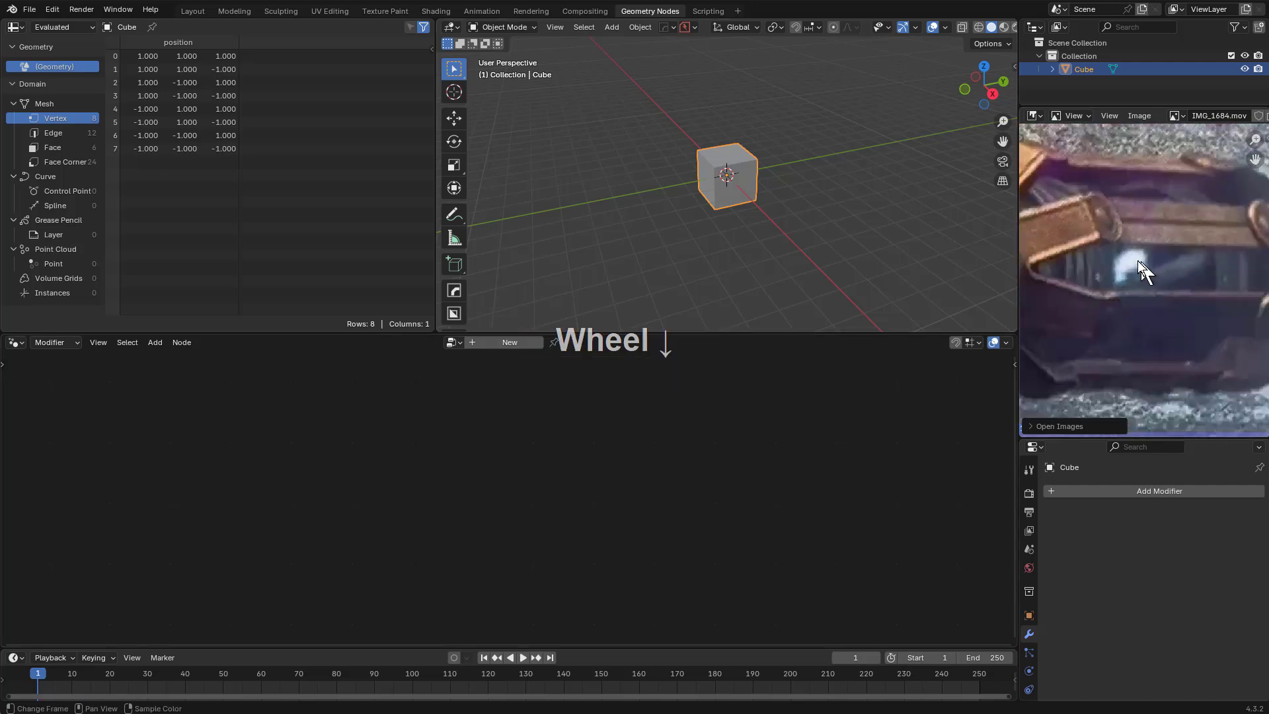
{"action": "scroll", "coordinate": [1116, 244], "scroll_direction": "down", "scroll_amount": 1}
{"action": "middle_click_drag", "start_coordinate": [1116, 245], "coordinate": [1116, 259]}
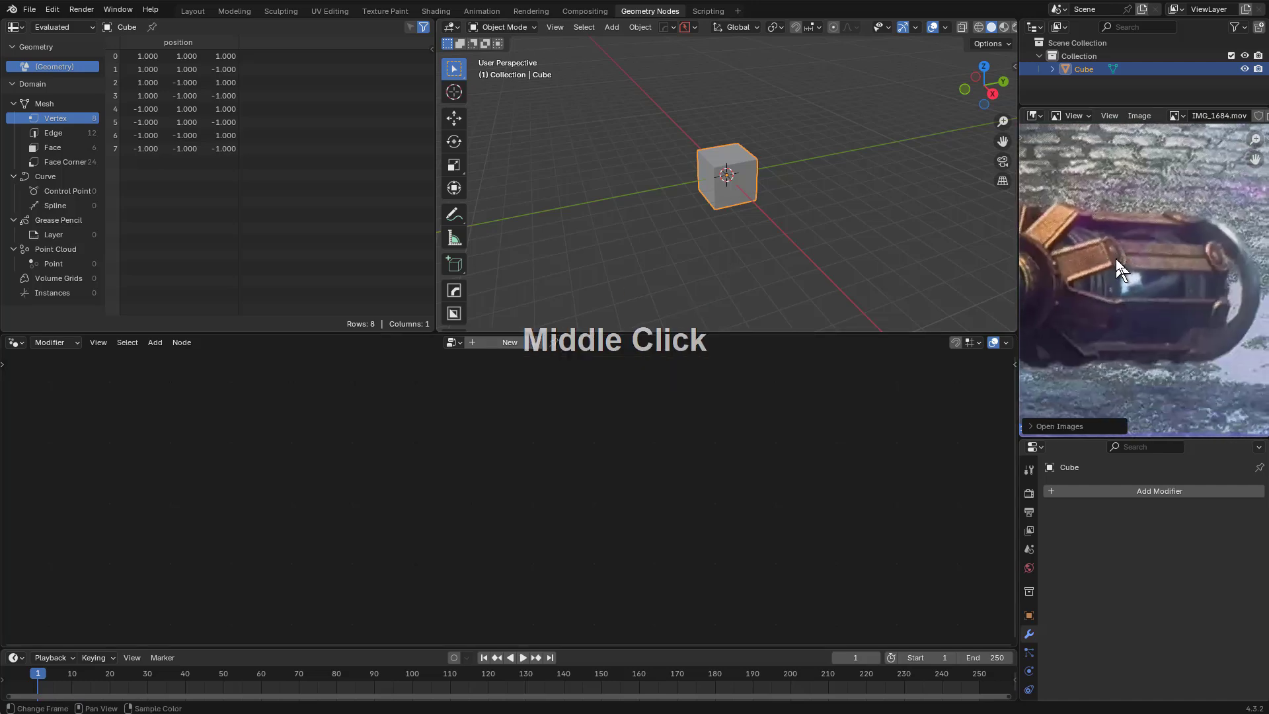
Create a new geometry node tree on the cube and spread the Group Input and Group Output nodes apart
{"action": "left_click", "coordinate": [513, 346]}
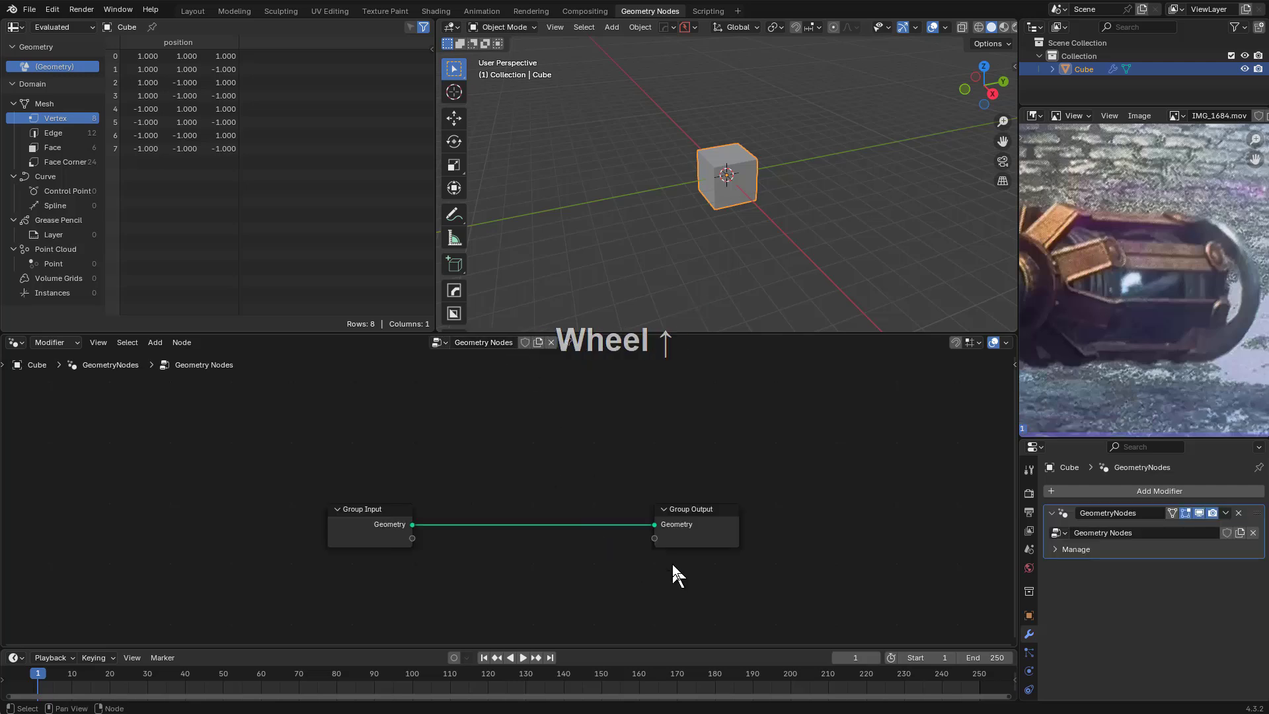
{"action": "middle_click_drag", "start_coordinate": [673, 565], "coordinate": [657, 512]}
{"action": "scroll", "coordinate": [658, 520], "scroll_direction": "down", "scroll_amount": 1}
{"action": "key", "text": "s"}
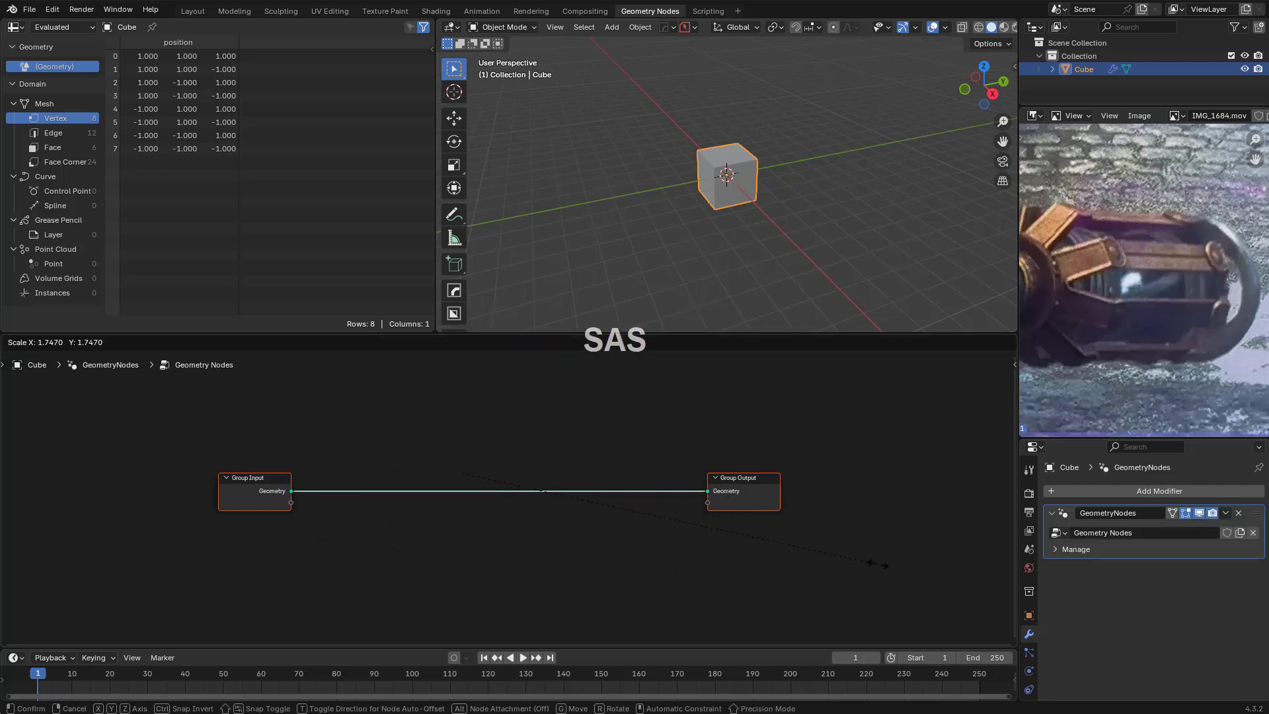
{"action": "left_click", "coordinate": [684, 502]}
Cut the link between Group Input and Group Output and delete the Group Input node
{"action": "right_click_drag", "start_coordinate": [192, 471], "coordinate": [107, 508], "text": "ctrl"}
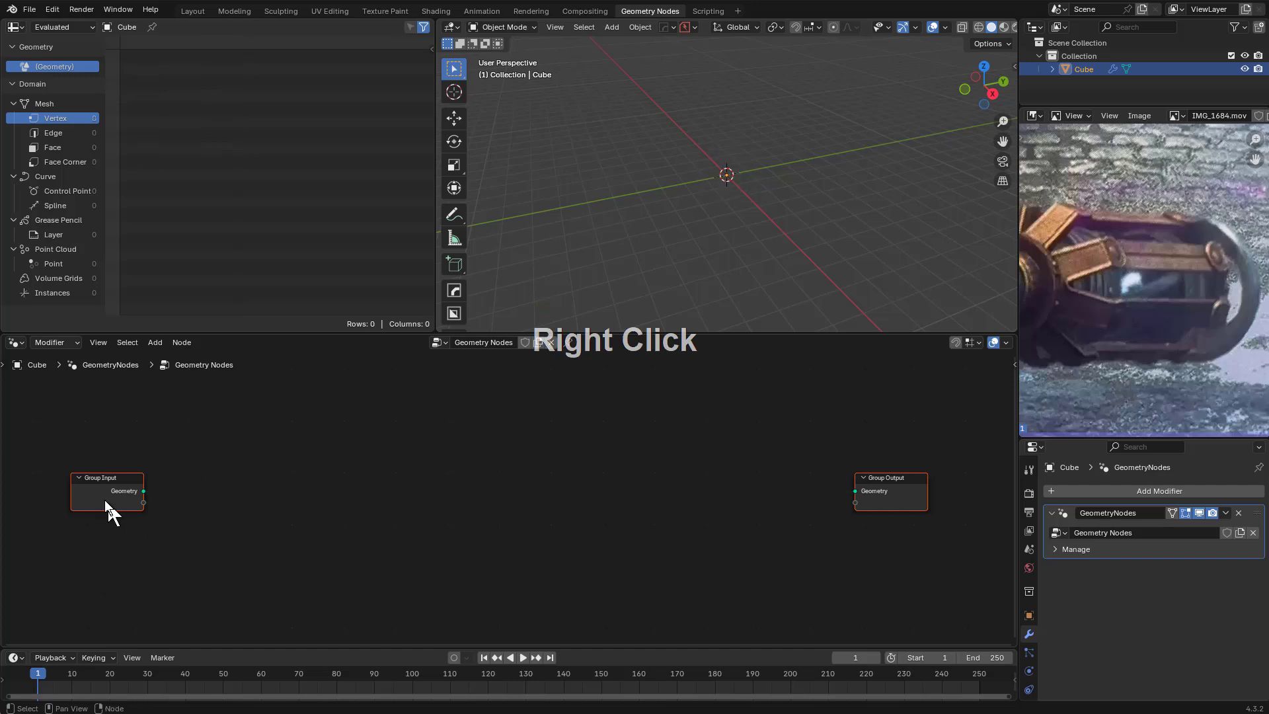
{"action": "key", "text": "x"}
{"action": "middle_click_drag", "start_coordinate": [197, 486], "coordinate": [201, 456]}
Add a Curve Line node to the empty side of the node tree, opposite Group Output
{"action": "key", "text": "shift+a"}
{"action": "left_click", "coordinate": [193, 425]}
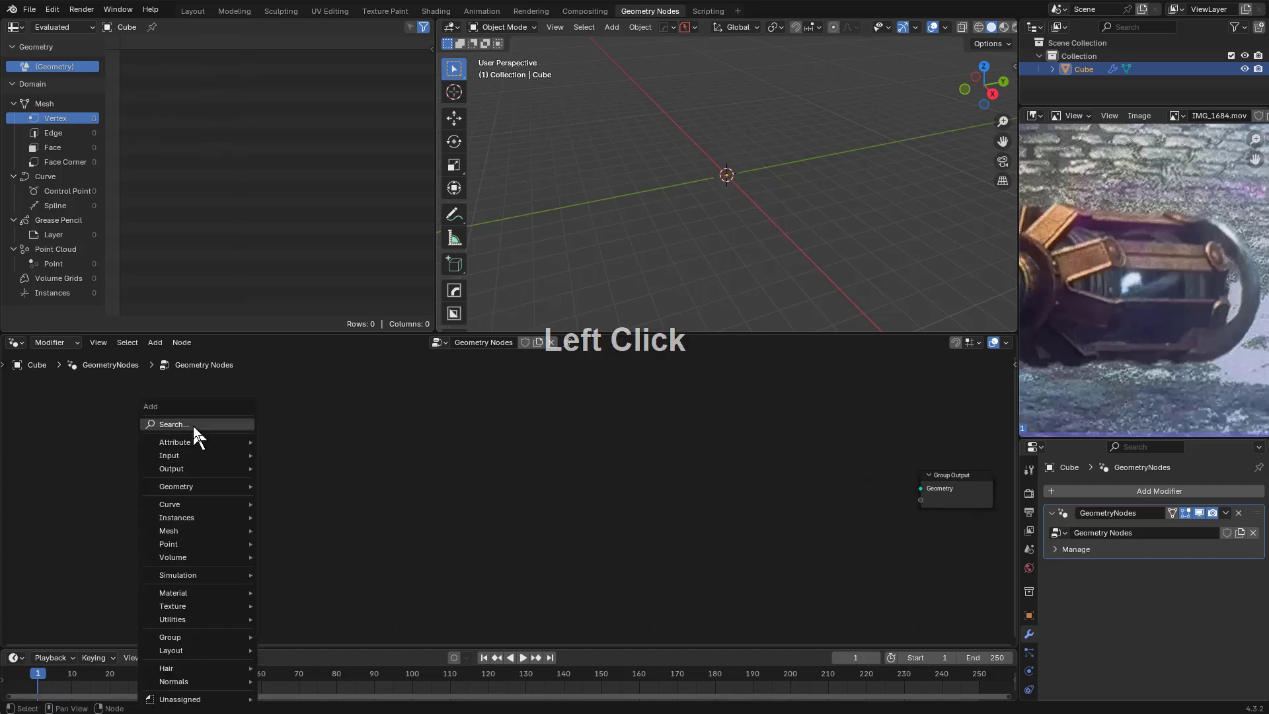
{"action": "type", "text": "curve "}
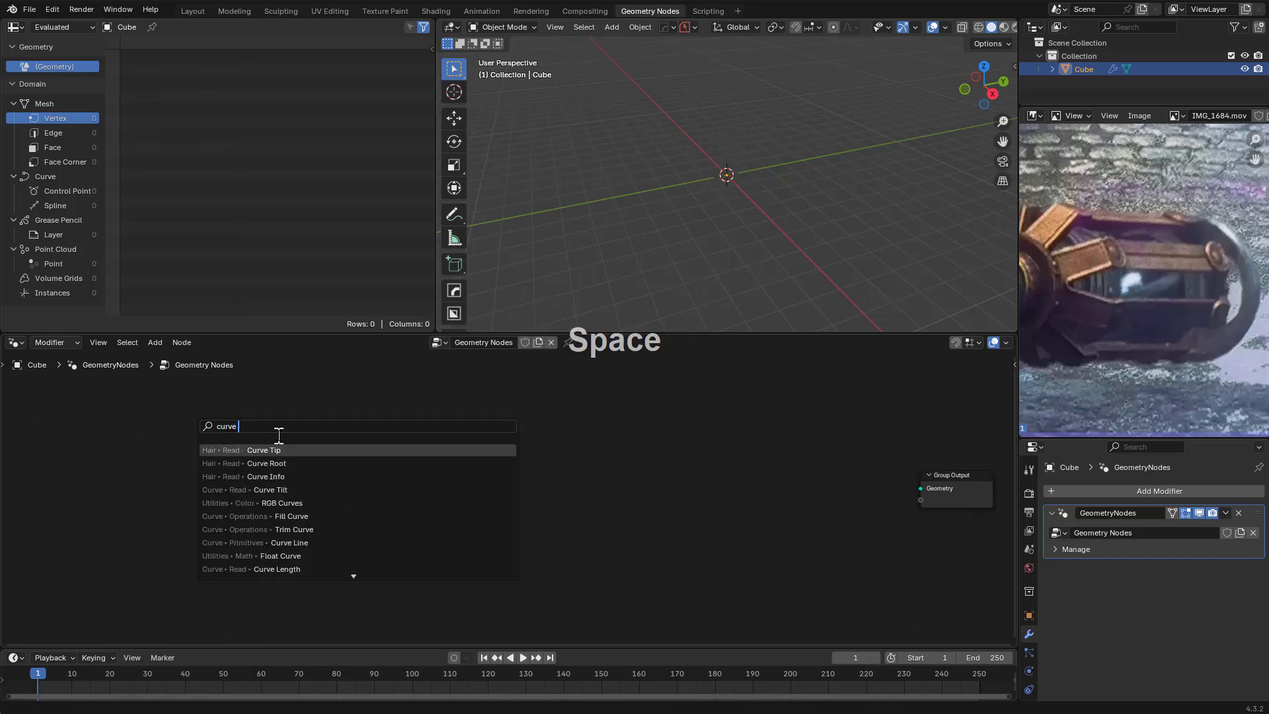
{"action": "type", "text": "li"}
{"action": "key", "text": "Return"}
{"action": "left_click", "coordinate": [176, 423]}
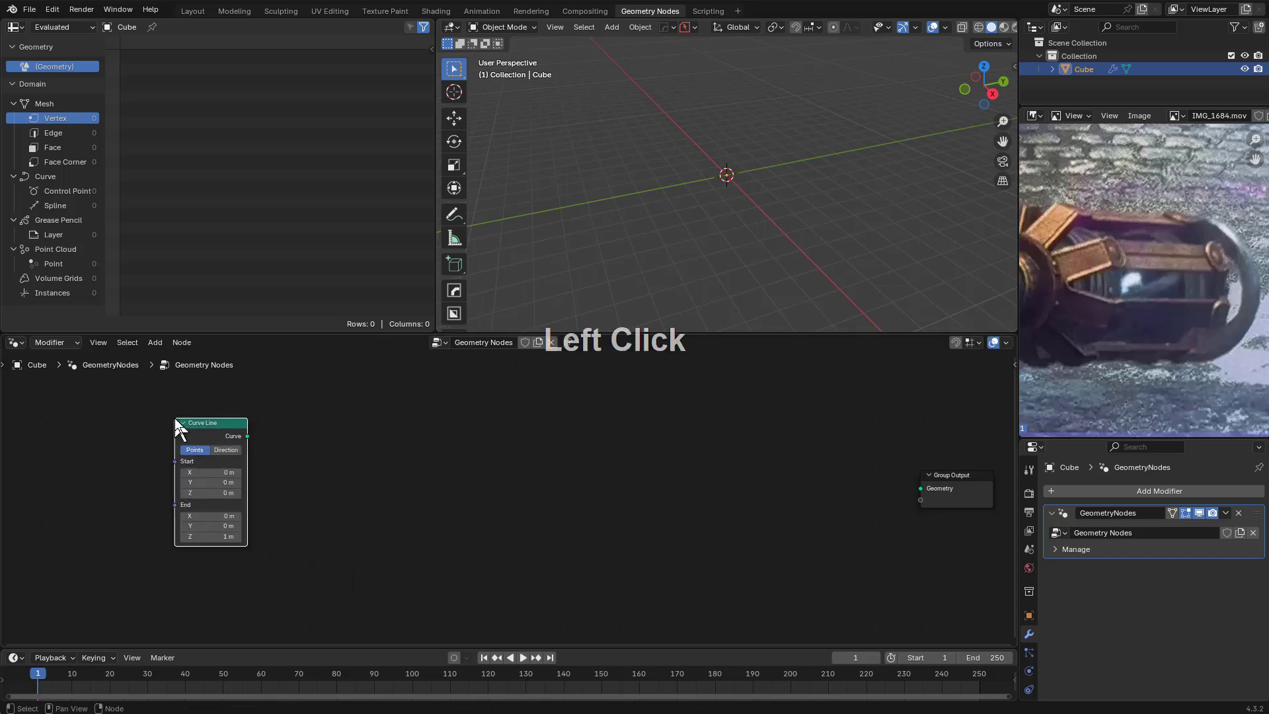
Preview the Curve Line through a Viewer node and move the Viewer away to leave room between them
{"action": "left_click", "coordinate": [217, 442], "text": "ctrl+shift"}
{"action": "scroll", "coordinate": [768, 132], "scroll_direction": "up", "scroll_amount": 2}
{"action": "middle_click_drag", "start_coordinate": [745, 165], "coordinate": [751, 230]}
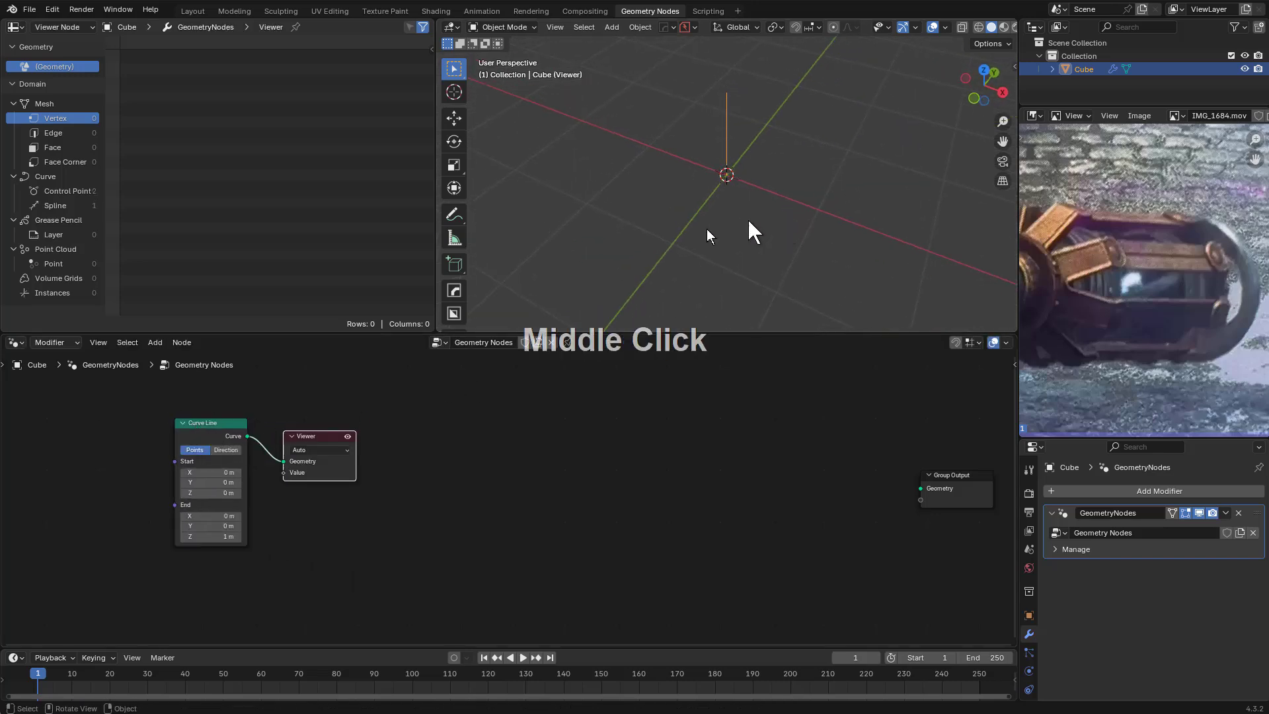
{"action": "scroll", "coordinate": [751, 230], "scroll_direction": "down", "scroll_amount": 1}
{"action": "left_click_drag", "start_coordinate": [306, 439], "coordinate": [517, 423]}
{"action": "key", "text": "shift+a"}
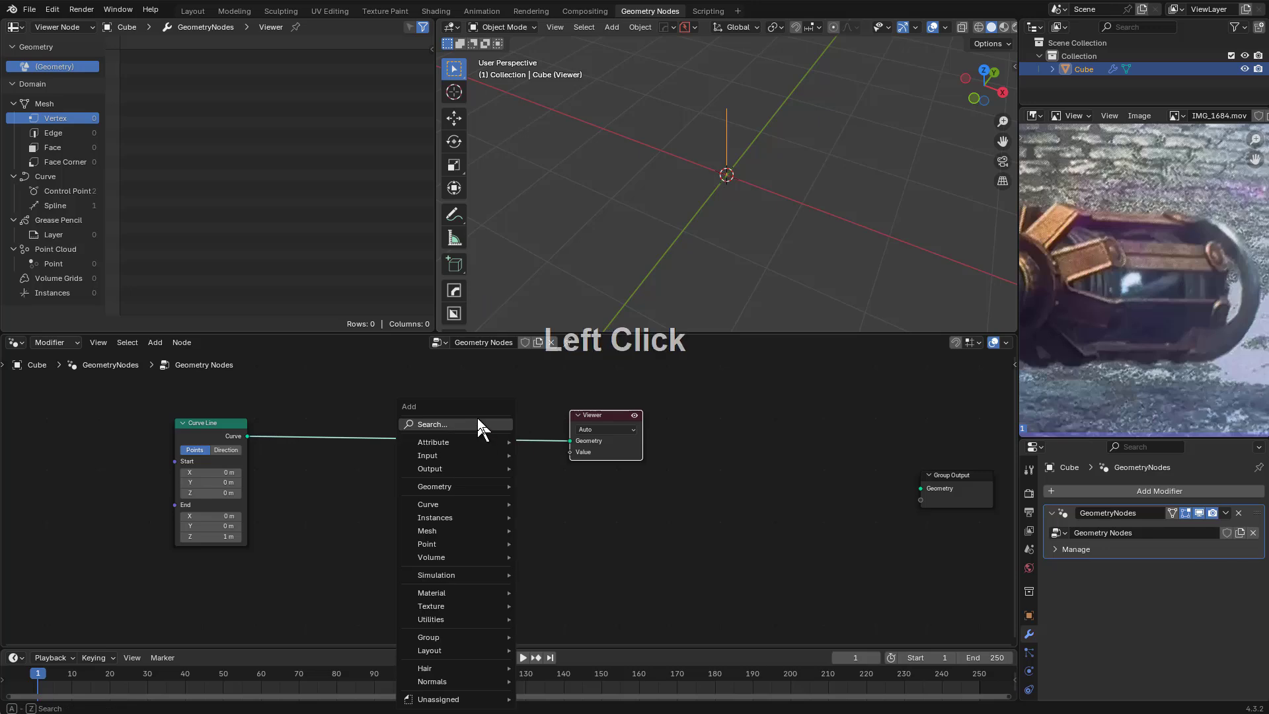
{"action": "left_click", "coordinate": [478, 418]}
{"action": "type", "text": "mesh to cu"}
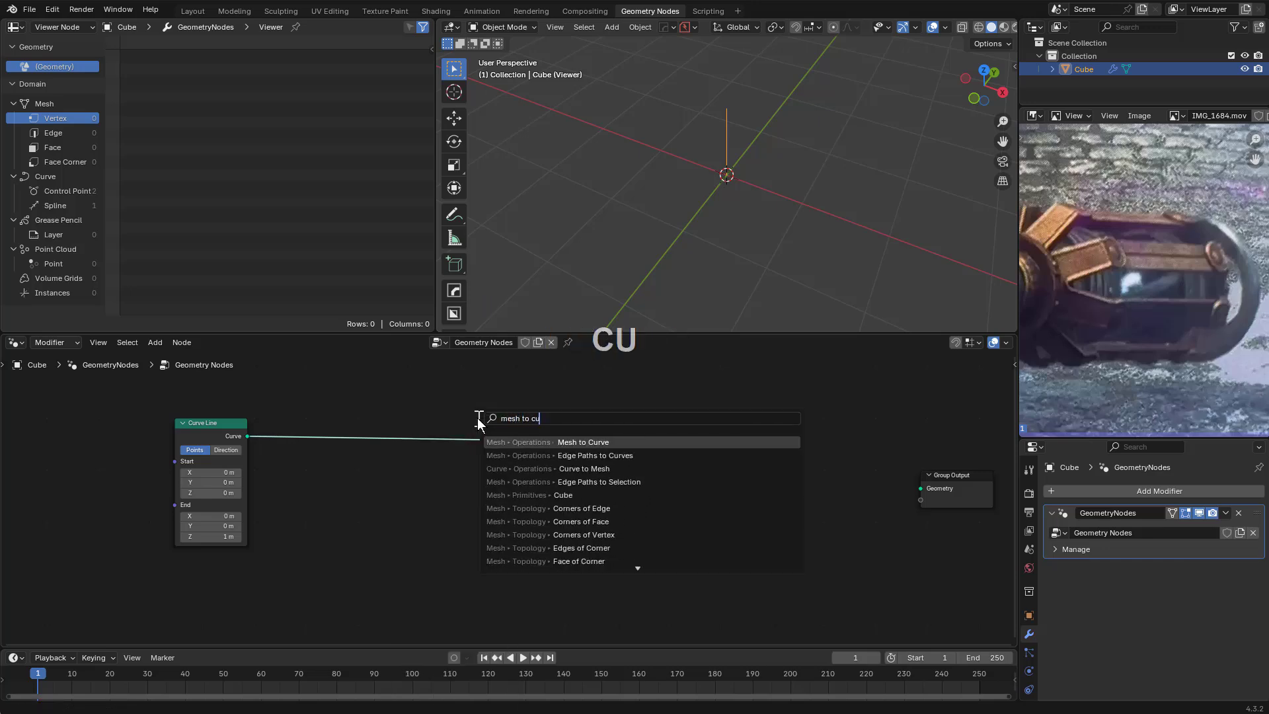
{"action": "key", "text": "Return"}
{"action": "left_click", "coordinate": [477, 417]}
{"action": "key", "text": "g"}
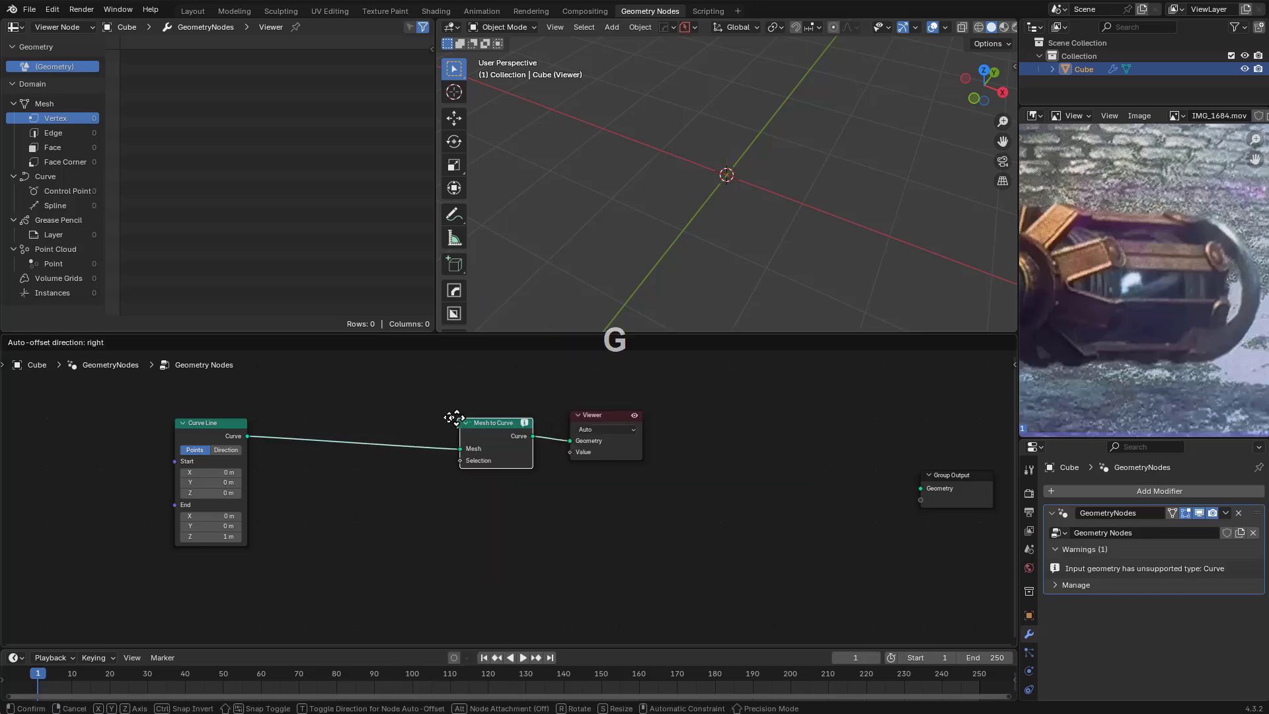
{"action": "left_click", "coordinate": [519, 445]}
{"action": "key", "text": "ctrl+z"}
{"action": "key", "text": "ctrl+z"}
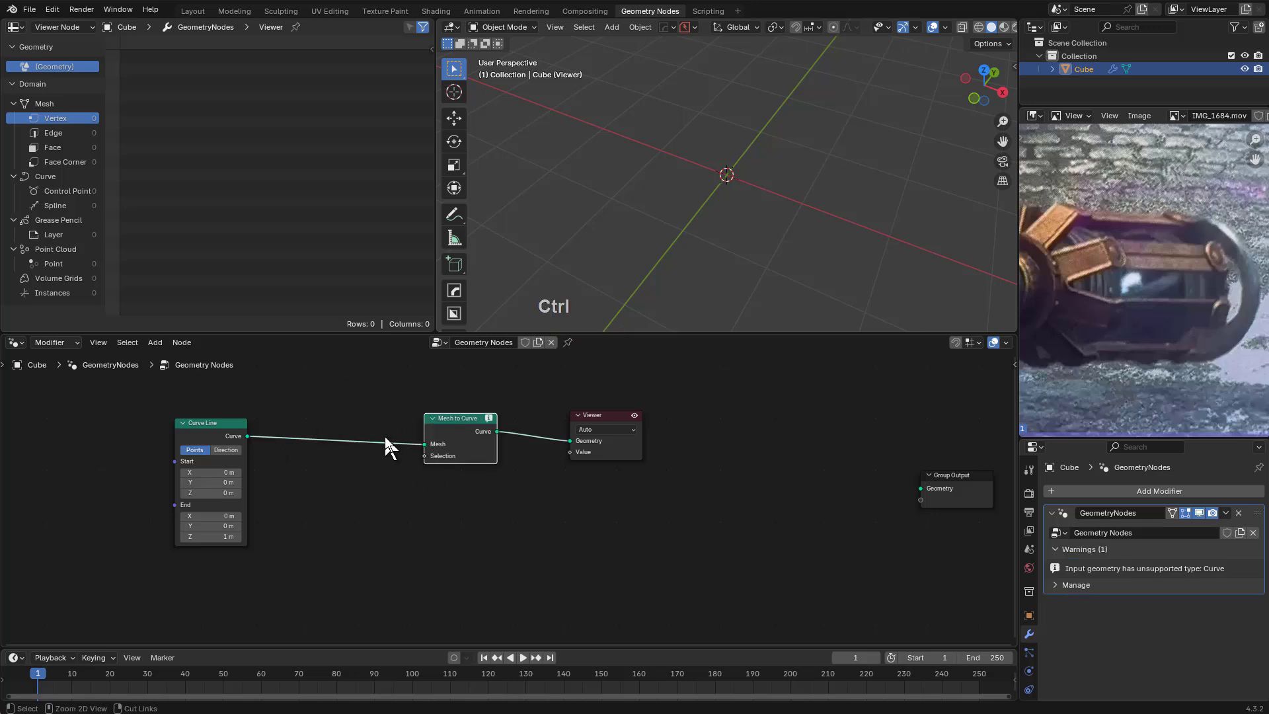
{"action": "key", "text": "ctrl+x"}
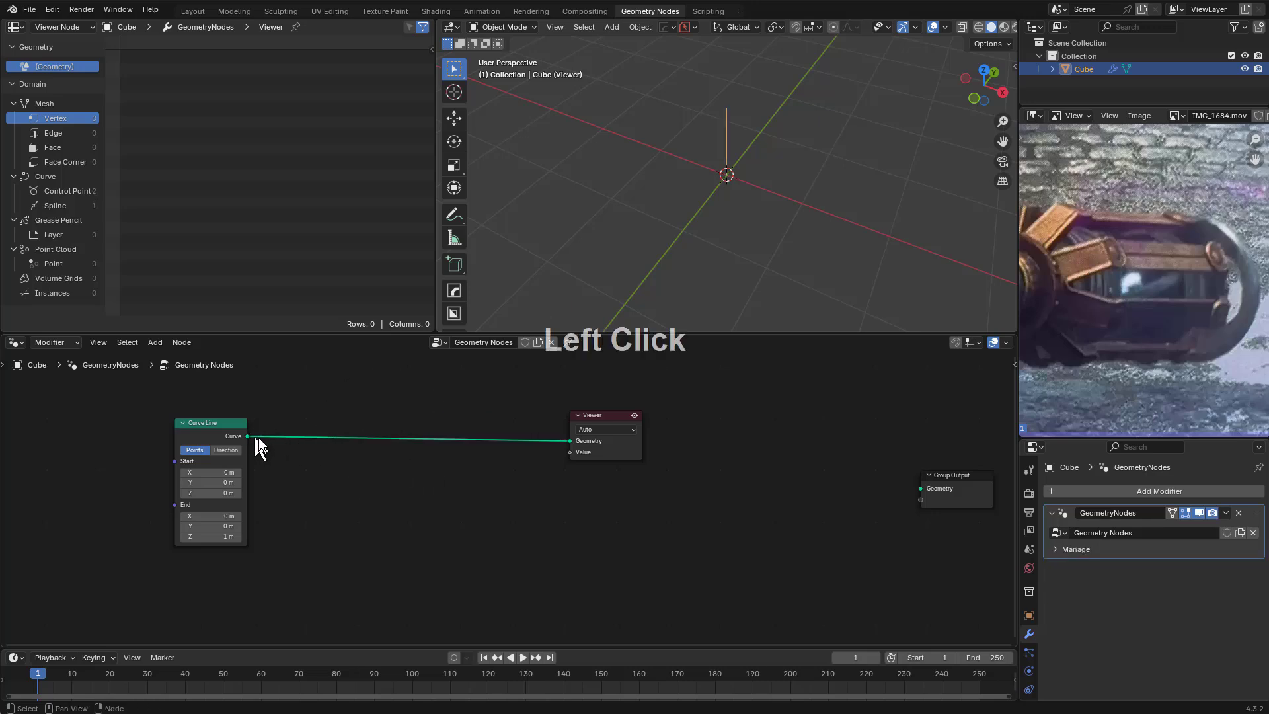
Add a Curve to Mesh node between the Curve Line and the Viewer
{"action": "left_click_drag", "start_coordinate": [255, 438], "coordinate": [386, 480]}
{"action": "type", "text": "curv"}
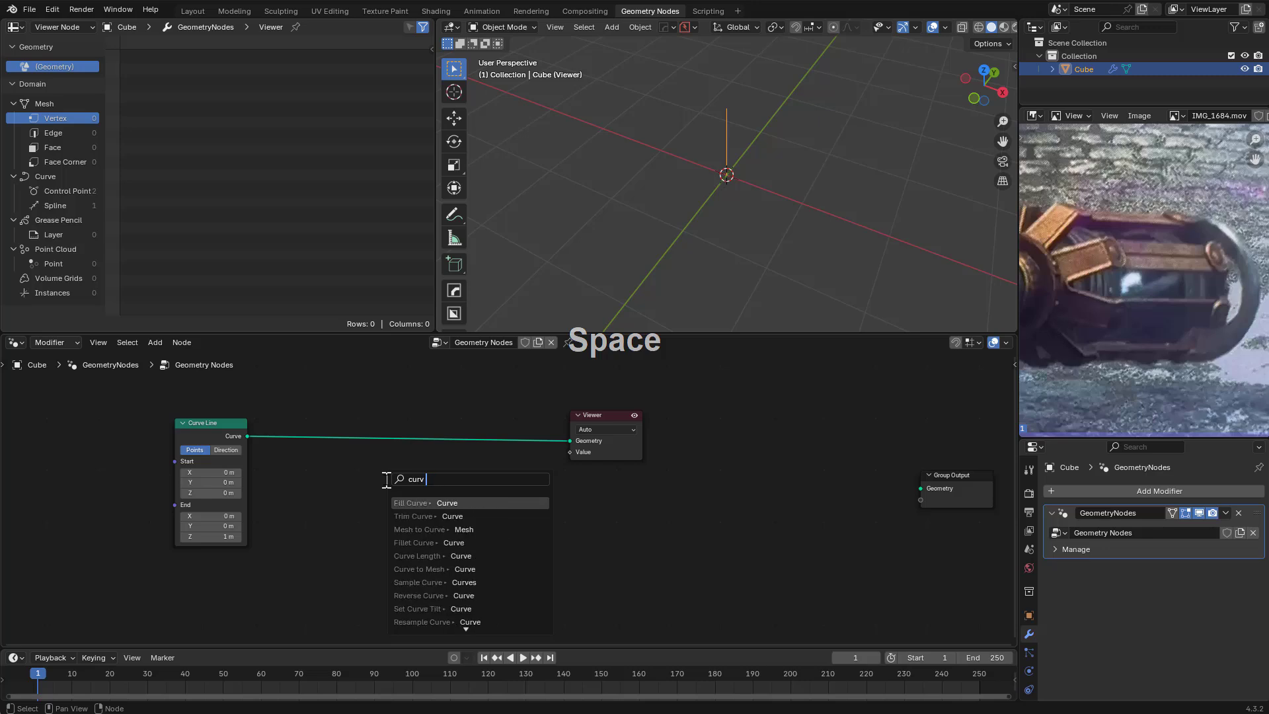
{"action": "type", "text": " eo tme"}
{"action": "key", "text": "Return"}
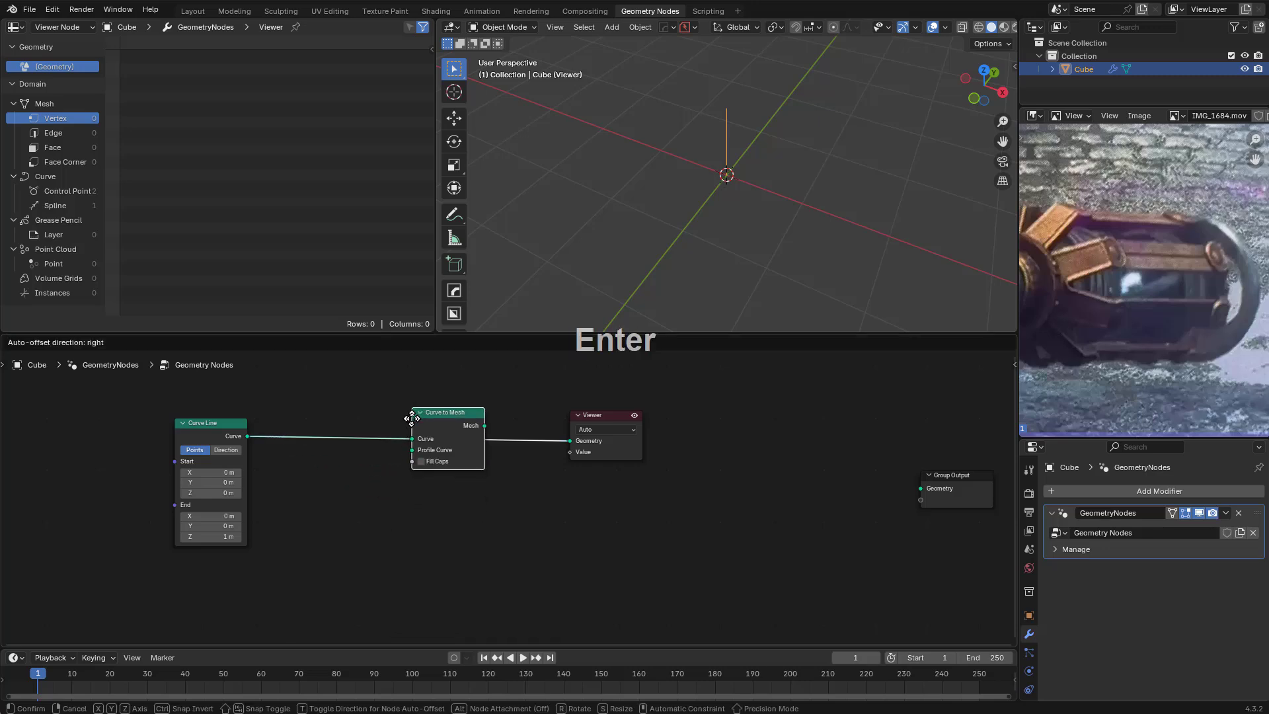
{"action": "left_click", "coordinate": [412, 418]}
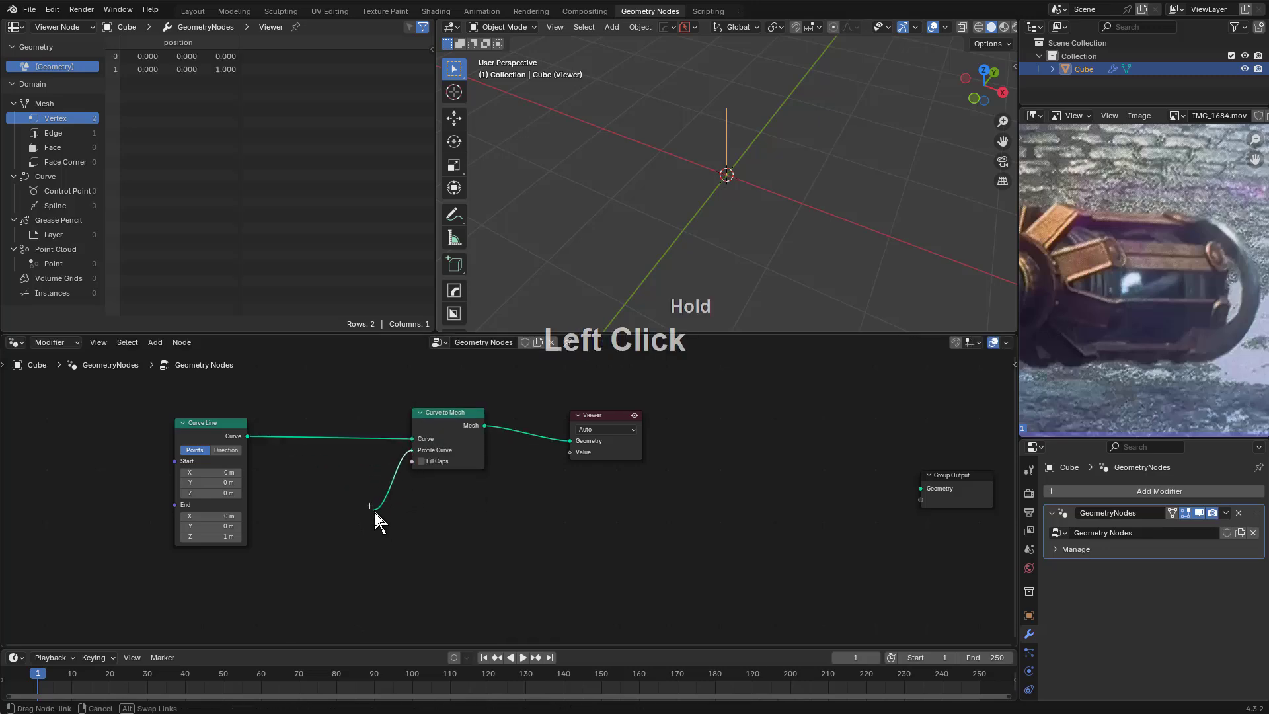
Duplicate the Curve Line node and connect the copy to the Profile Curve input of Curve to Mesh
{"action": "left_click_drag", "start_coordinate": [375, 515], "coordinate": [356, 513]}
{"action": "key", "text": "shift+d"}
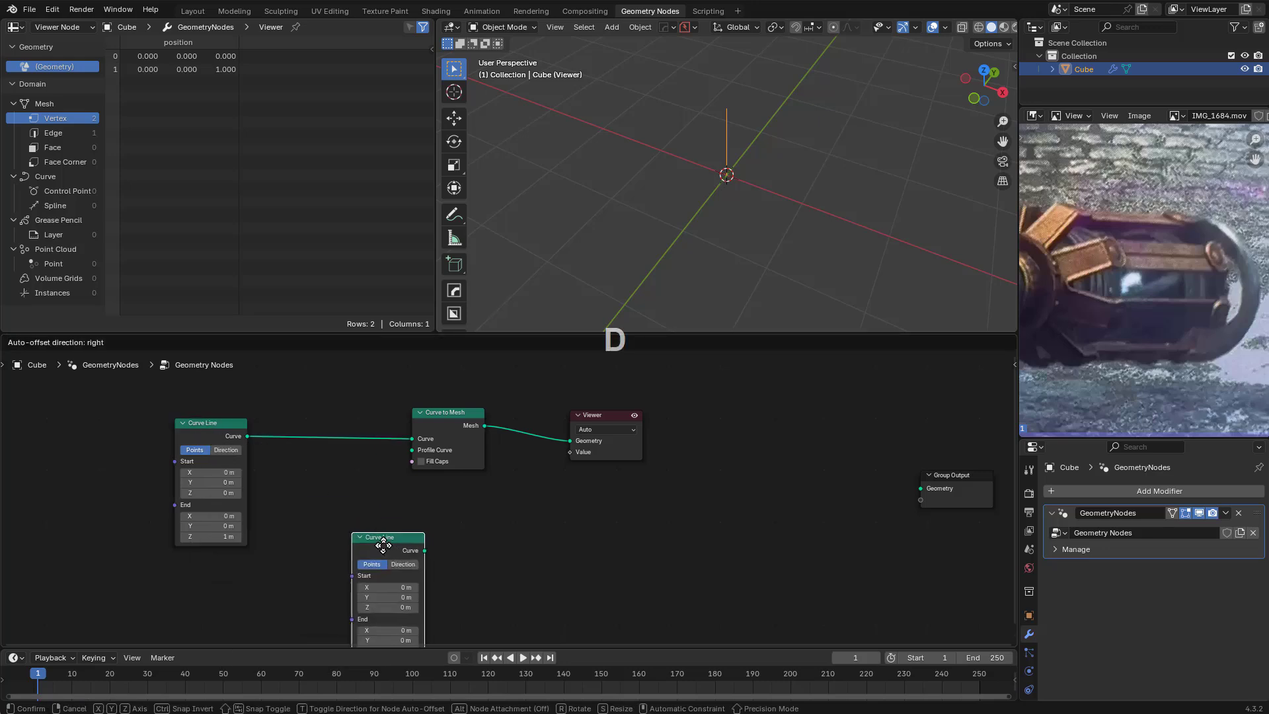
{"action": "left_click", "coordinate": [350, 496]}
Set the profile Curve Line's end point to Z 0 m and X 0.21 m
{"action": "scroll", "coordinate": [399, 479], "scroll_direction": "up", "scroll_amount": 1}
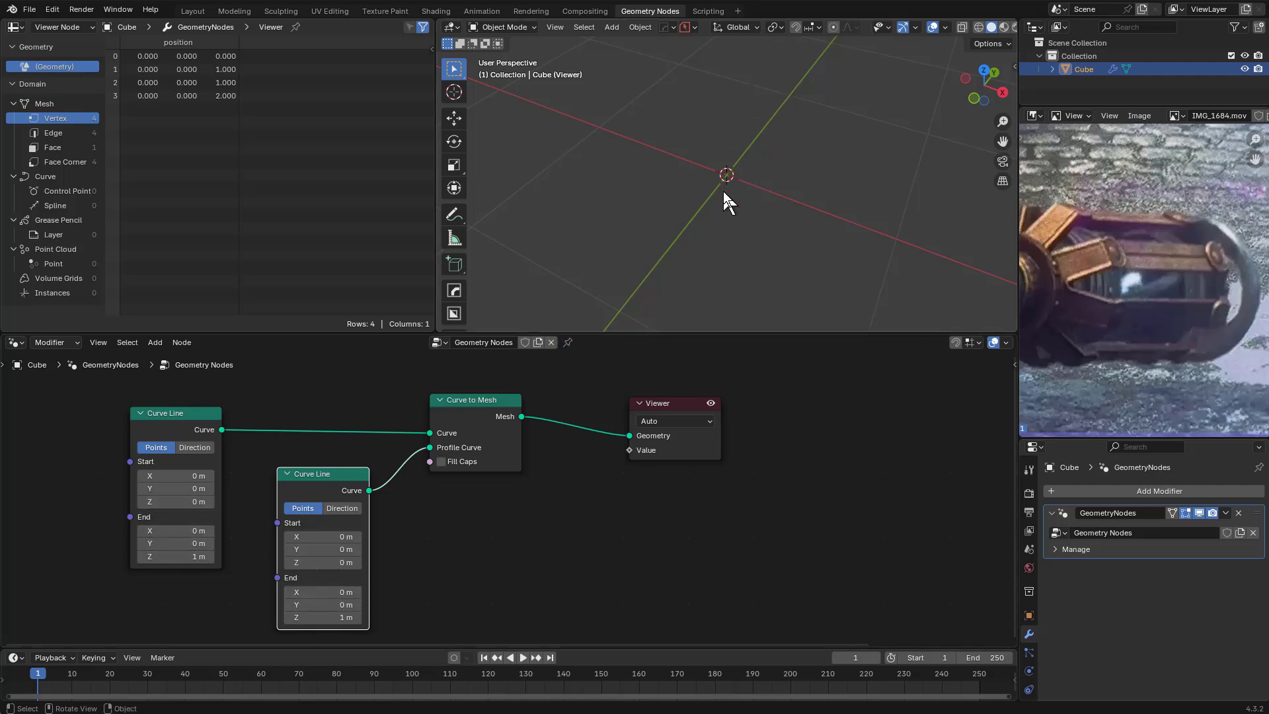
{"action": "left_click", "coordinate": [302, 617]}
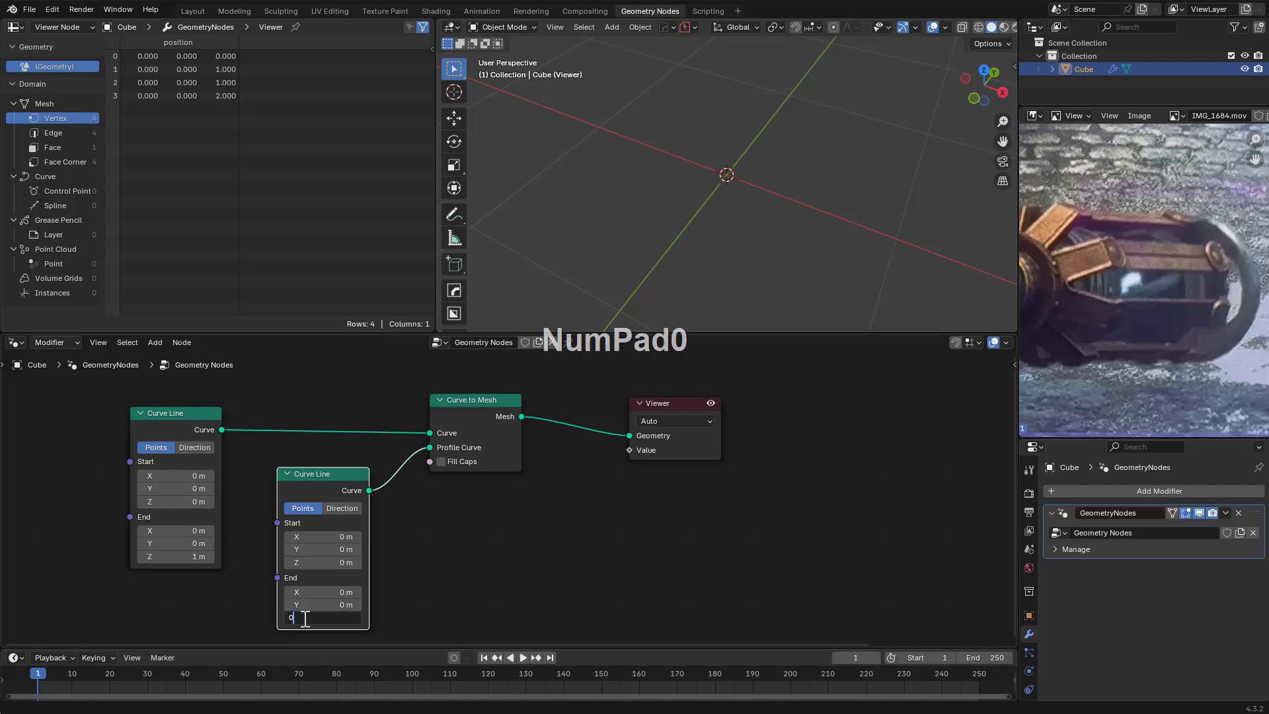
{"action": "key", "text": "KP_Enter"}
{"action": "mouse_move", "coordinate": [326, 592]}
{"action": "left_mouse_down", "text": "shift"}
{"action": "mouse_move", "coordinate": [361, 591]}
{"action": "mouse_move", "coordinate": [333, 592]}
{"action": "left_mouse_up", "text": "shift"}
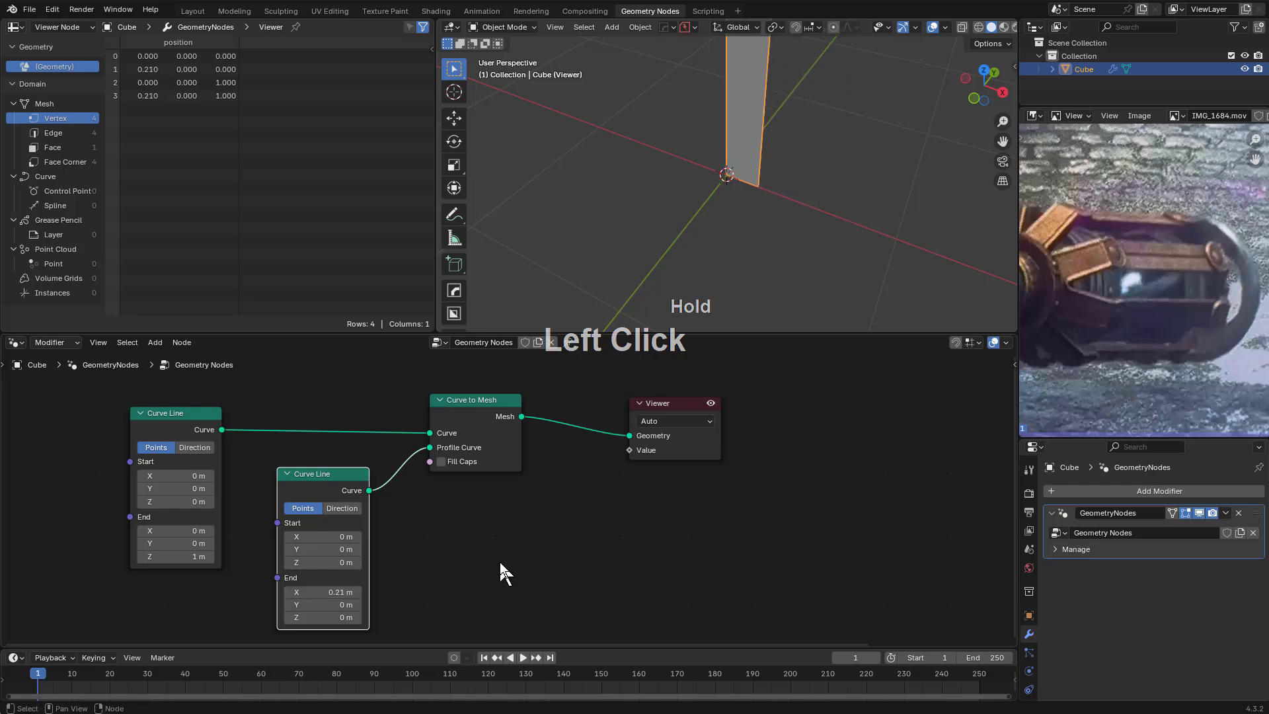
Move the profile Curve Line node below the first Curve Line, clear of the other nodes
{"action": "scroll", "coordinate": [496, 563], "scroll_direction": "down", "scroll_amount": 1}
{"action": "middle_click_drag", "start_coordinate": [492, 563], "coordinate": [681, 549]}
{"action": "scroll", "coordinate": [654, 542], "scroll_direction": "up", "scroll_amount": 1}
{"action": "left_click_drag", "start_coordinate": [534, 449], "coordinate": [557, 488]}
{"action": "left_click_drag", "start_coordinate": [557, 467], "coordinate": [537, 573]}
{"action": "middle_click_drag", "start_coordinate": [536, 574], "coordinate": [588, 510]}
{"action": "scroll", "coordinate": [588, 511], "scroll_direction": "down", "scroll_amount": 2}
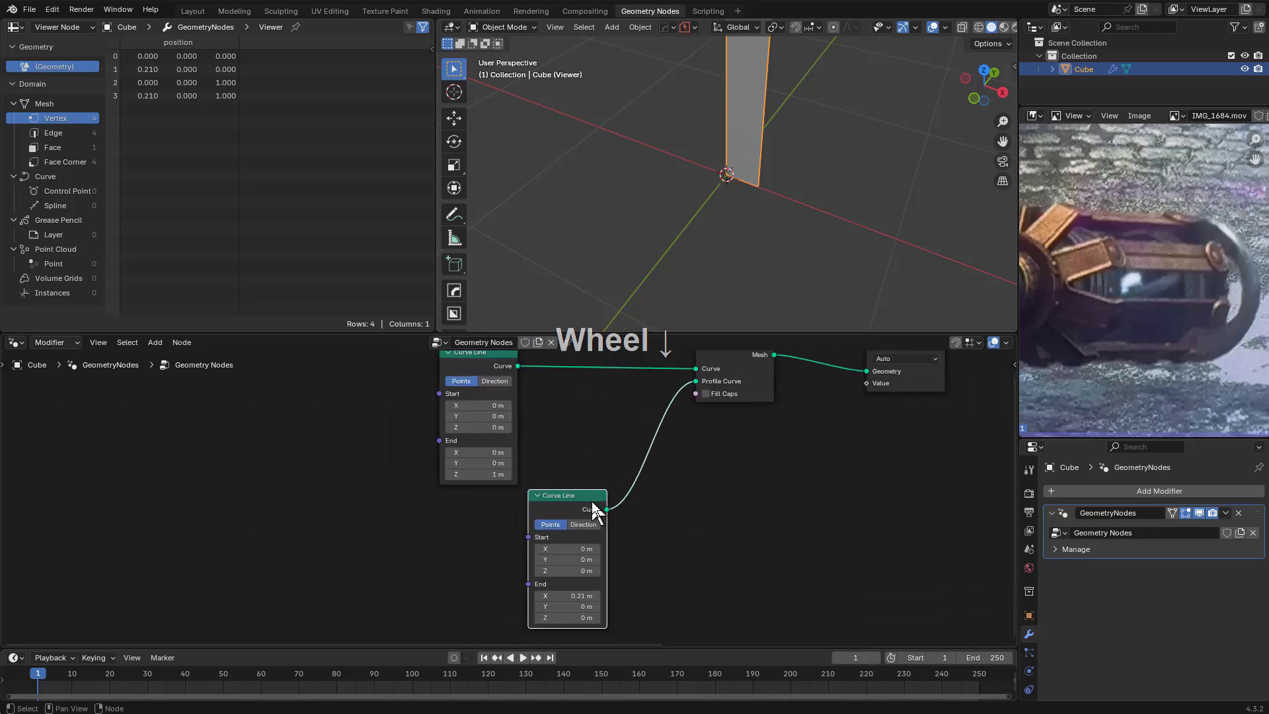
{"action": "left_click_drag", "start_coordinate": [593, 506], "coordinate": [570, 532]}
{"action": "middle_click_drag", "start_coordinate": [570, 531], "coordinate": [622, 515]}
{"action": "scroll", "coordinate": [603, 517], "scroll_direction": "up", "scroll_amount": 2}
{"action": "middle_click_drag", "start_coordinate": [568, 559], "coordinate": [615, 514]}
{"action": "scroll", "coordinate": [598, 570], "scroll_direction": "up", "scroll_amount": 1}
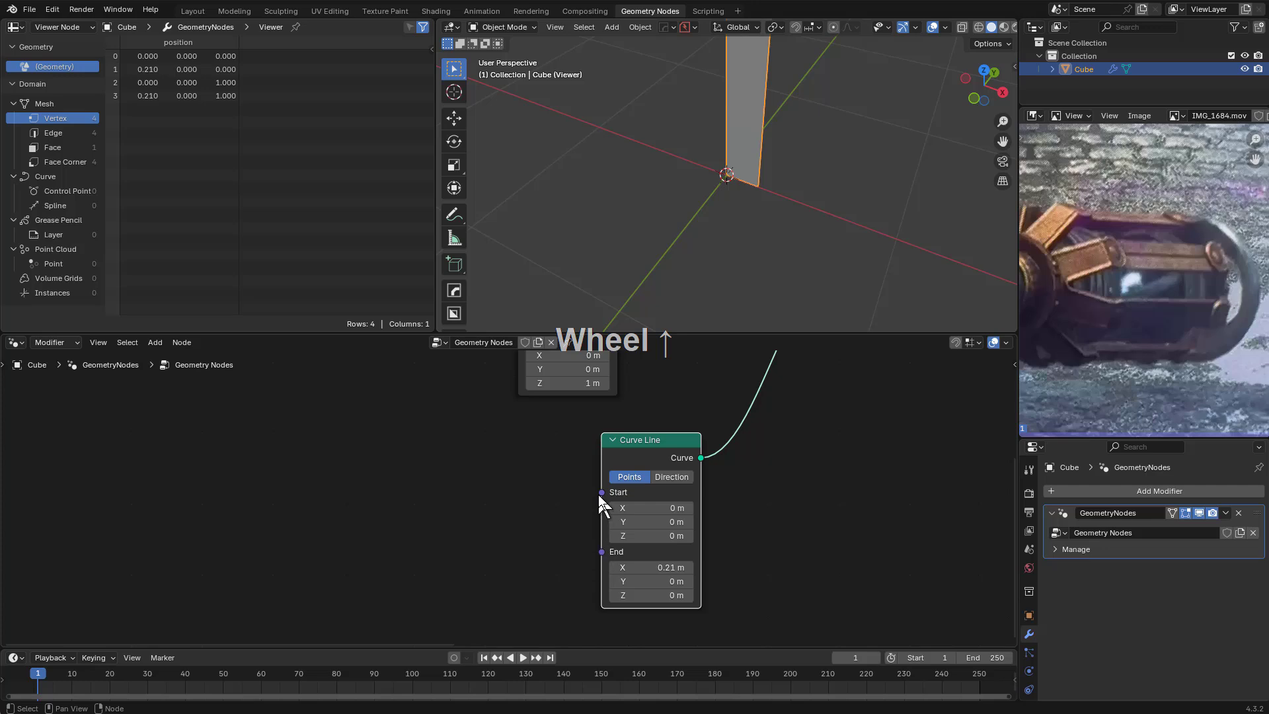
{"action": "left_click_drag", "start_coordinate": [601, 493], "coordinate": [520, 514]}
{"action": "left_click", "coordinate": [600, 550]}
{"action": "key", "text": "Down"}
{"action": "key", "text": "Down"}
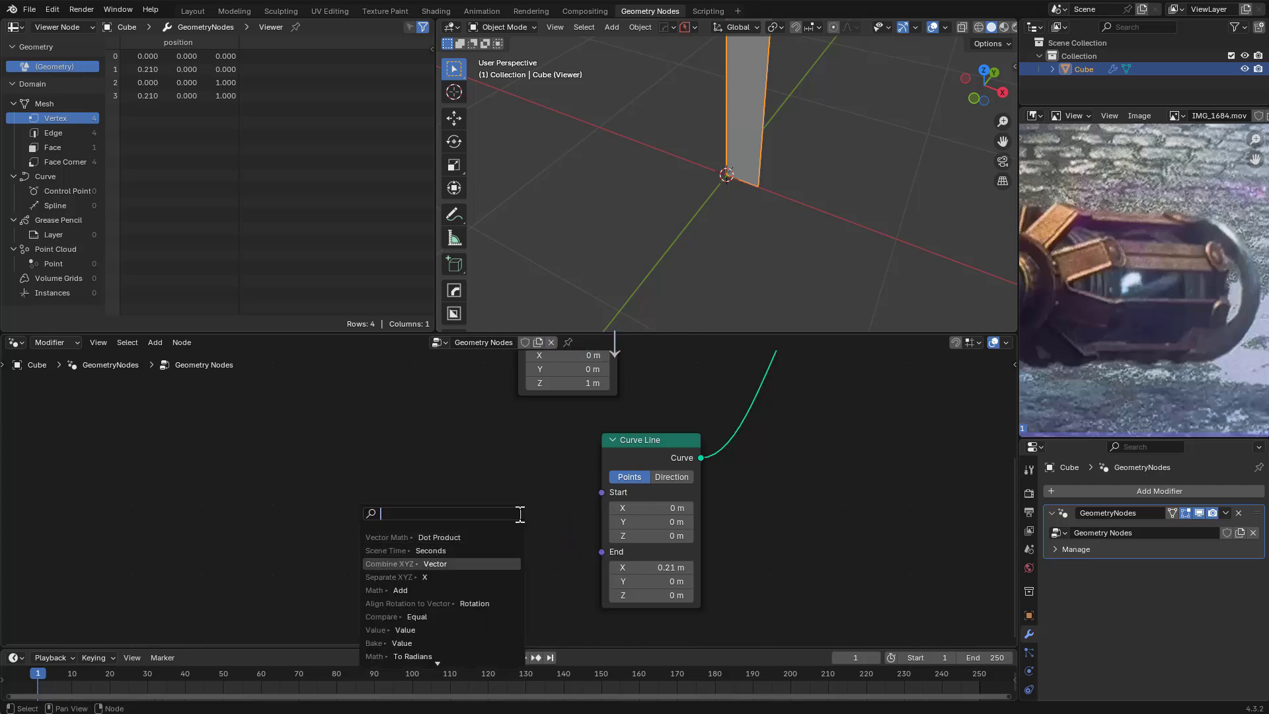
{"action": "key", "text": "Down"}
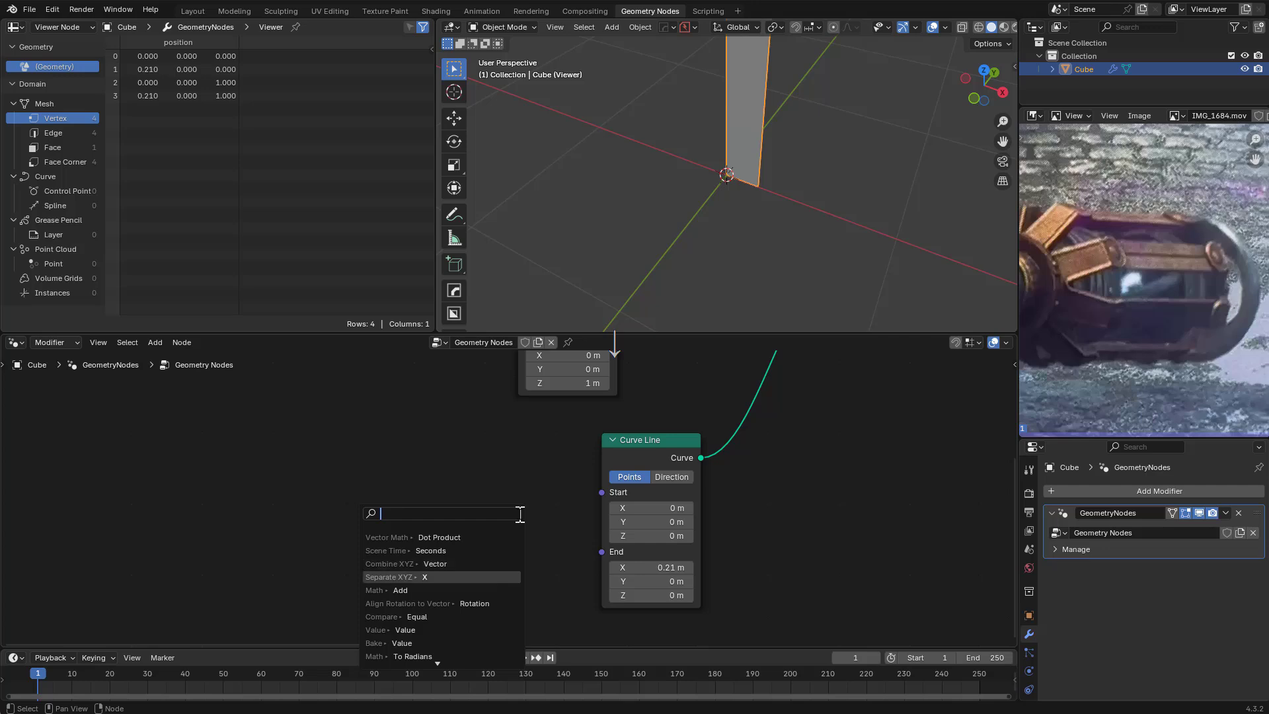
{"action": "key", "text": "Return"}
{"action": "right_click", "coordinate": [518, 521]}
Connect a Combine XYZ node to the profile Curve Line's End input and set its X to 0.120
{"action": "left_click_drag", "start_coordinate": [601, 552], "coordinate": [522, 514]}
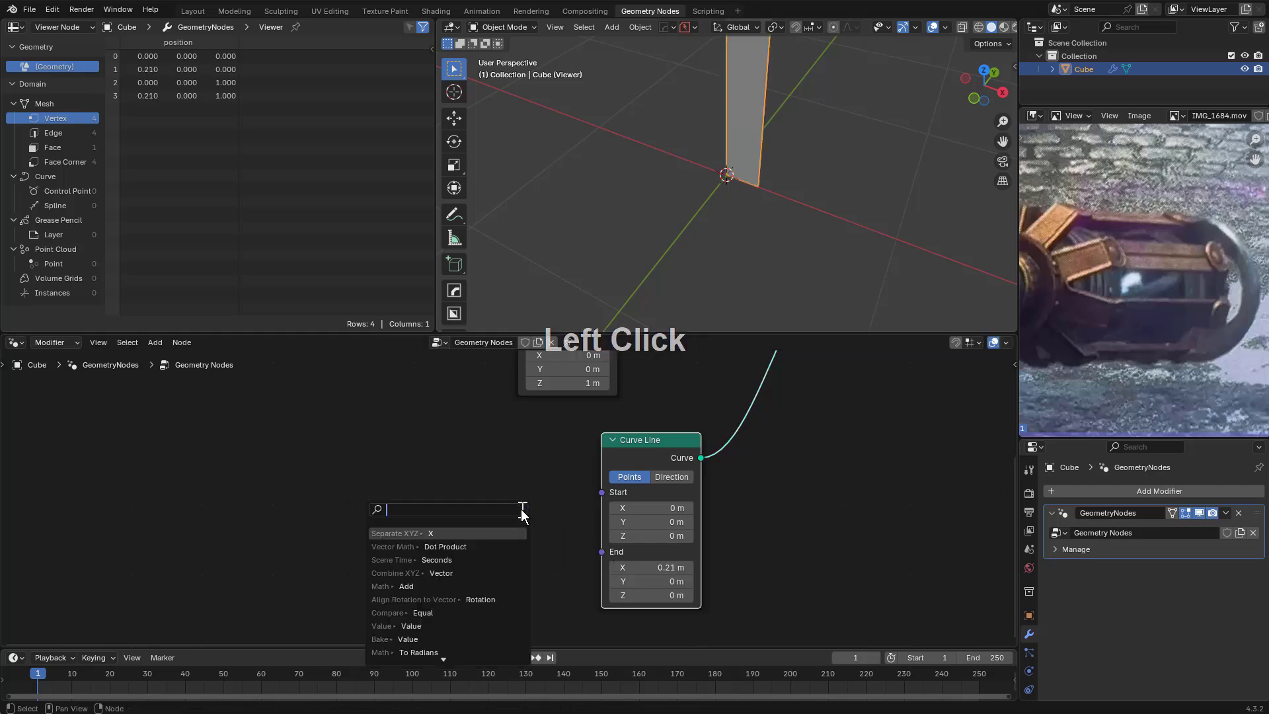
{"action": "key", "text": "Down"}
{"action": "key", "text": "Down"}
{"action": "key", "text": "Down"}
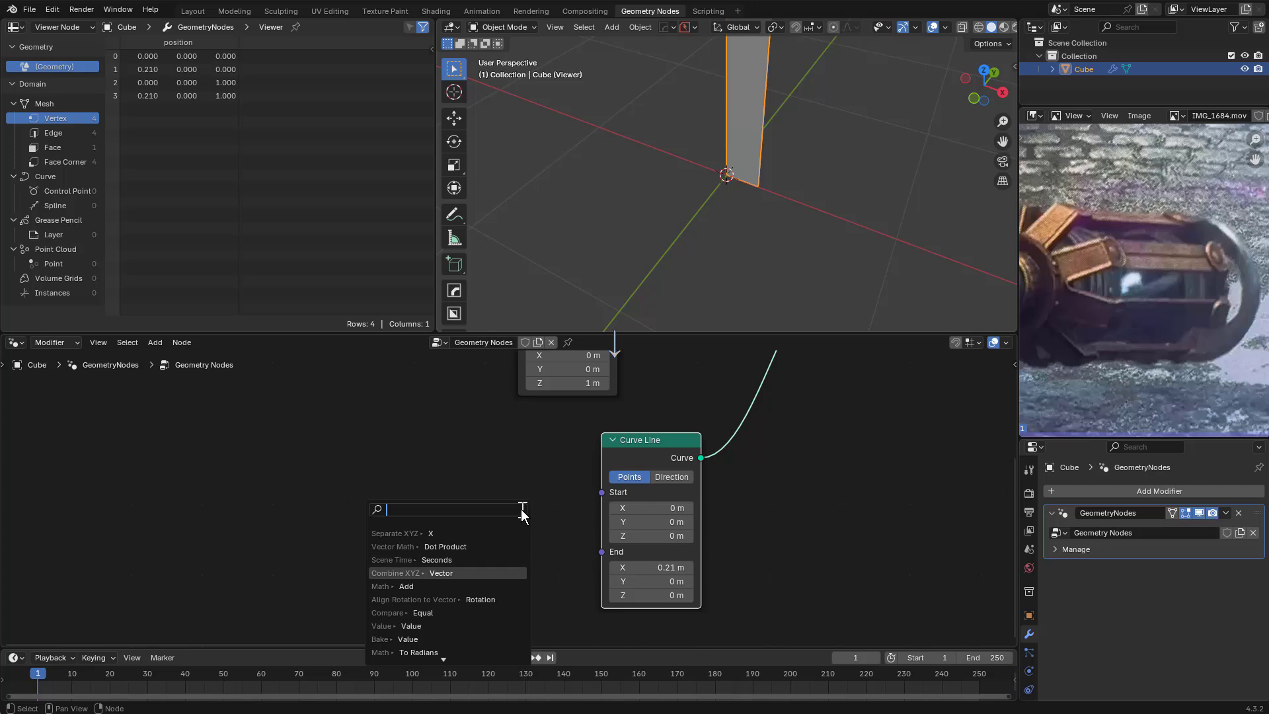
{"action": "key", "text": "Return"}
{"action": "left_click", "coordinate": [549, 546]}
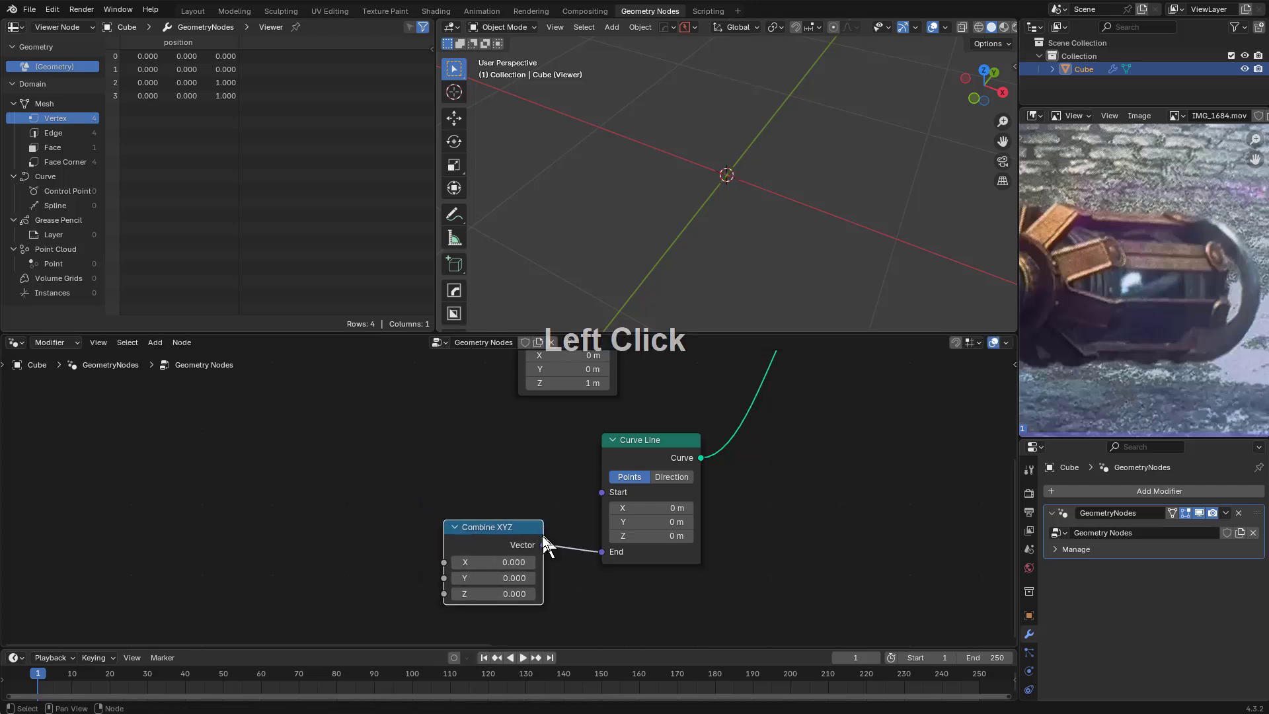
{"action": "left_click_drag", "start_coordinate": [478, 567], "coordinate": [506, 567], "text": "shift"}
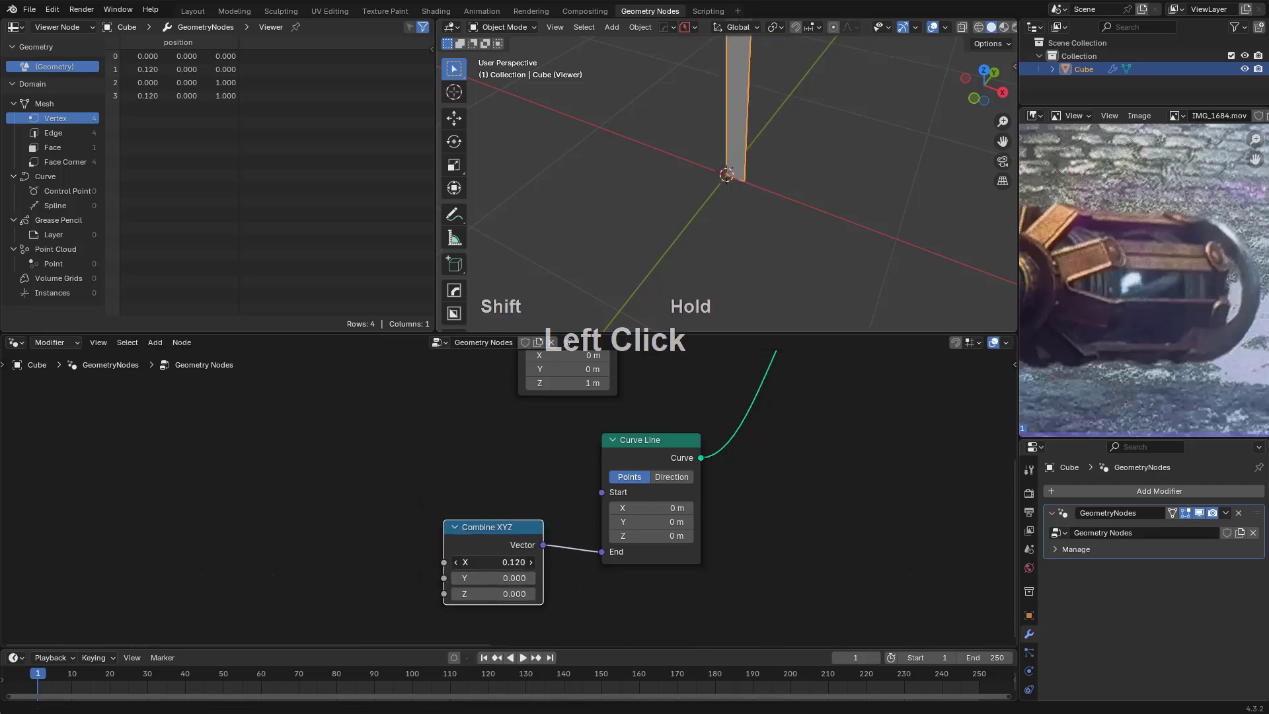
Add a Group Input node connected to the Combine XYZ node's X, exposing the value on the modifier
{"action": "middle_click_drag", "start_coordinate": [463, 566], "coordinate": [604, 586]}
{"action": "left_click_drag", "start_coordinate": [589, 581], "coordinate": [527, 548]}
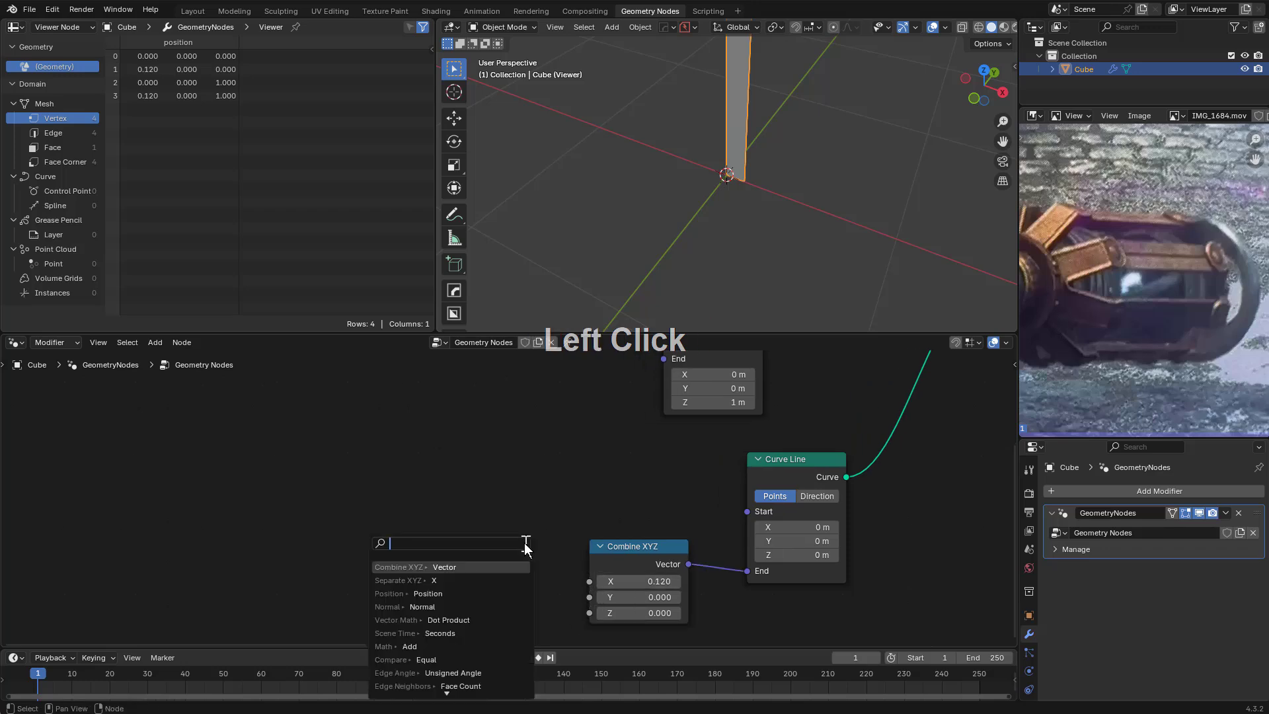
{"action": "key", "text": "Escape"}
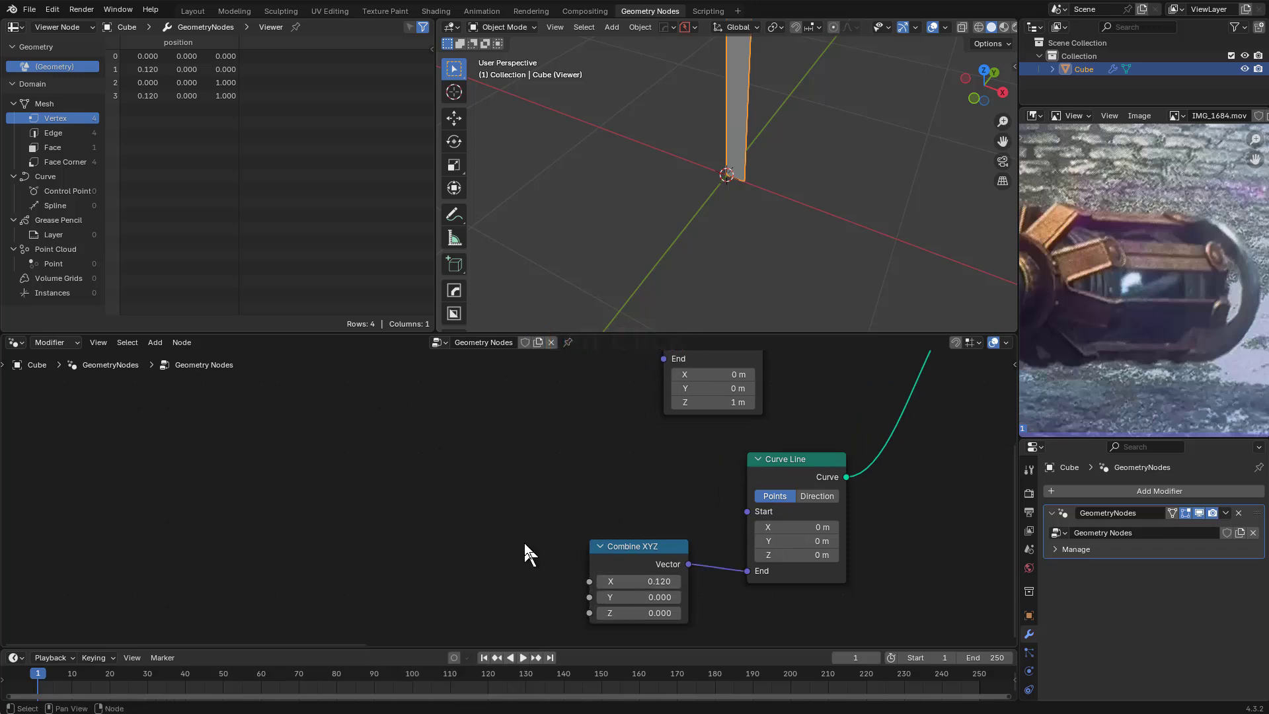
{"action": "left_click_drag", "start_coordinate": [589, 581], "coordinate": [490, 539]}
{"action": "type", "text": "inp"}
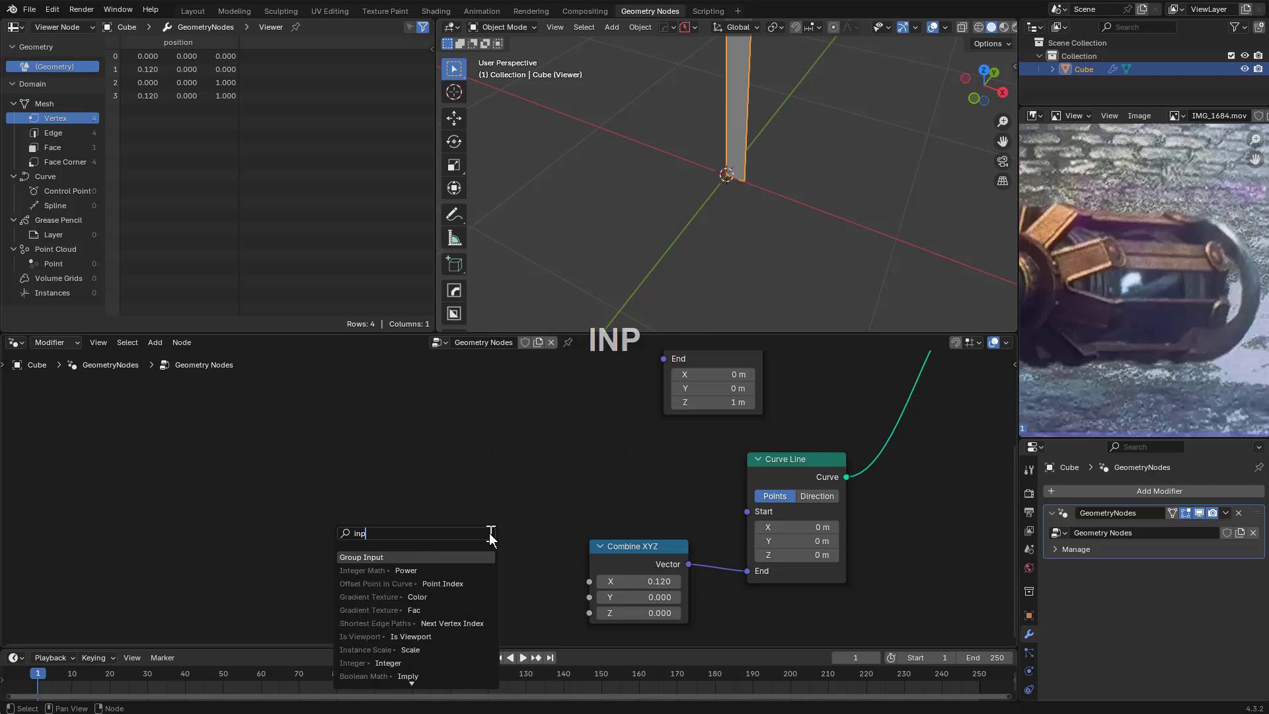
{"action": "key", "text": "Return"}
{"action": "left_click", "coordinate": [483, 552]}
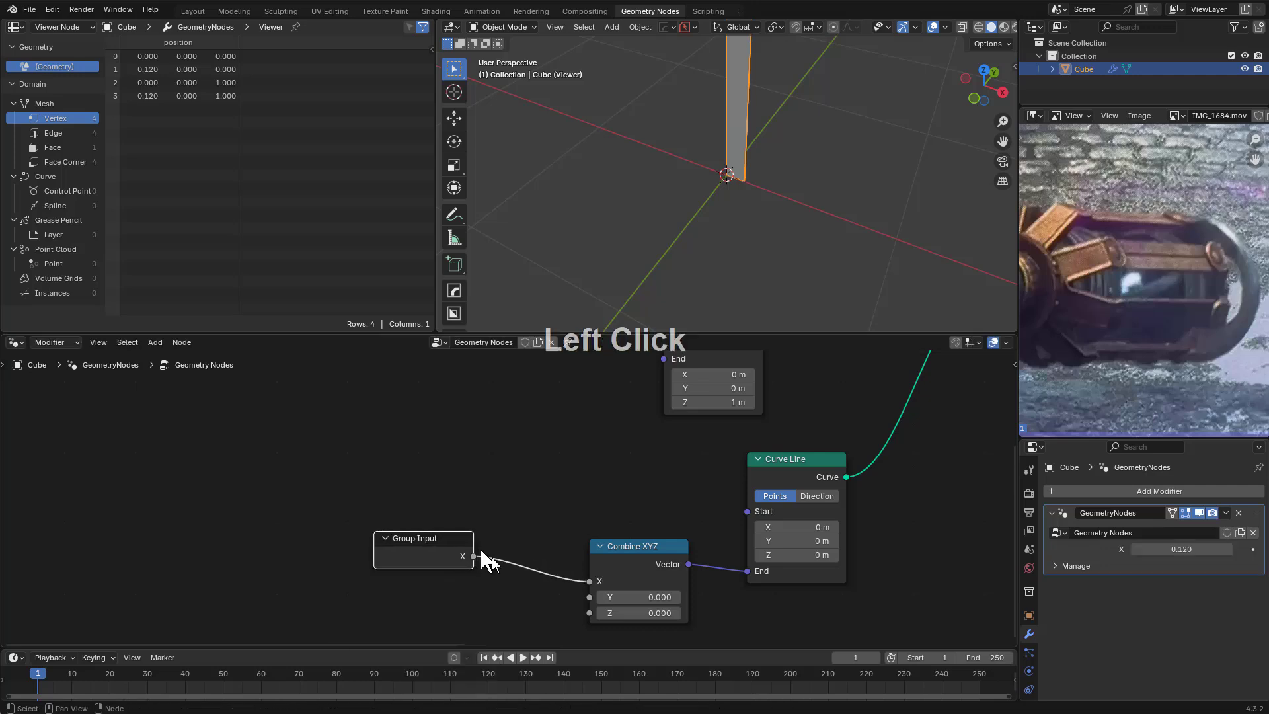
Add a reroute on the Group Input's X link and branch a Math node from it, placed above Combine XYZ
{"action": "middle_click_drag", "start_coordinate": [580, 529], "coordinate": [573, 567]}
{"action": "right_click_drag", "start_coordinate": [512, 579], "coordinate": [510, 616], "text": "shift"}
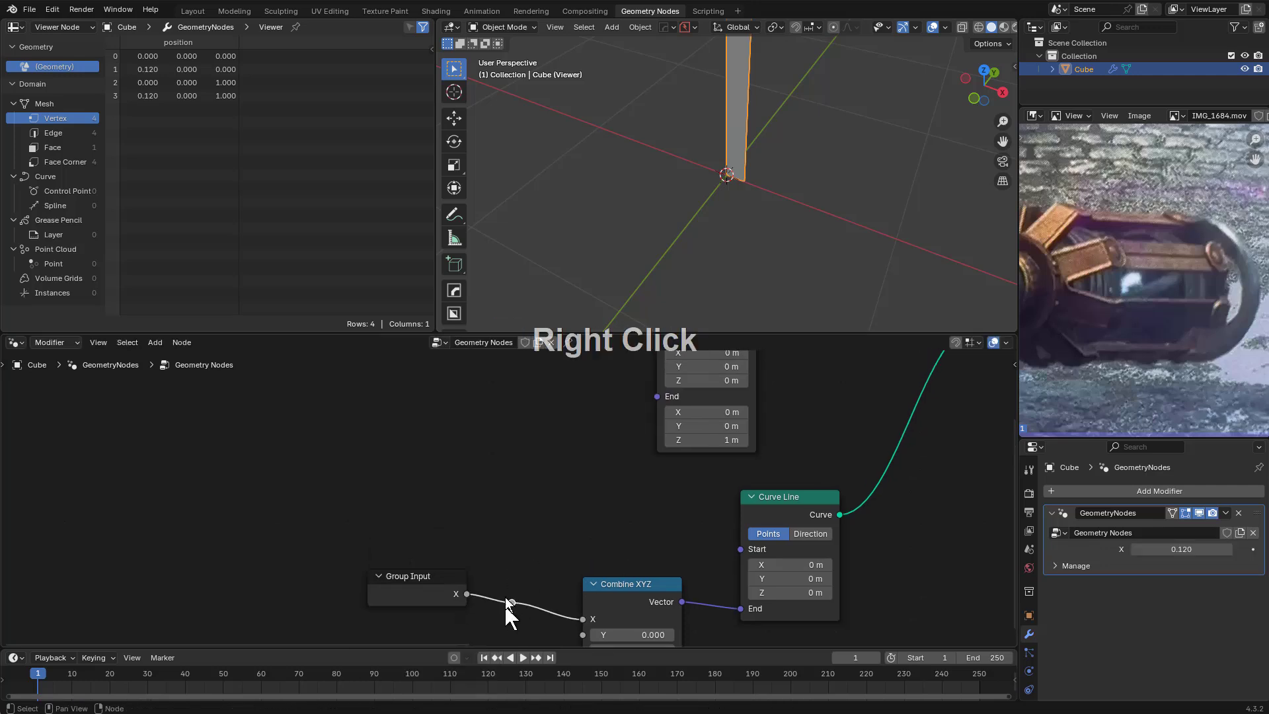
{"action": "left_click_drag", "start_coordinate": [511, 602], "coordinate": [558, 543]}
{"action": "type", "text": "math"}
{"action": "key", "text": "Return"}
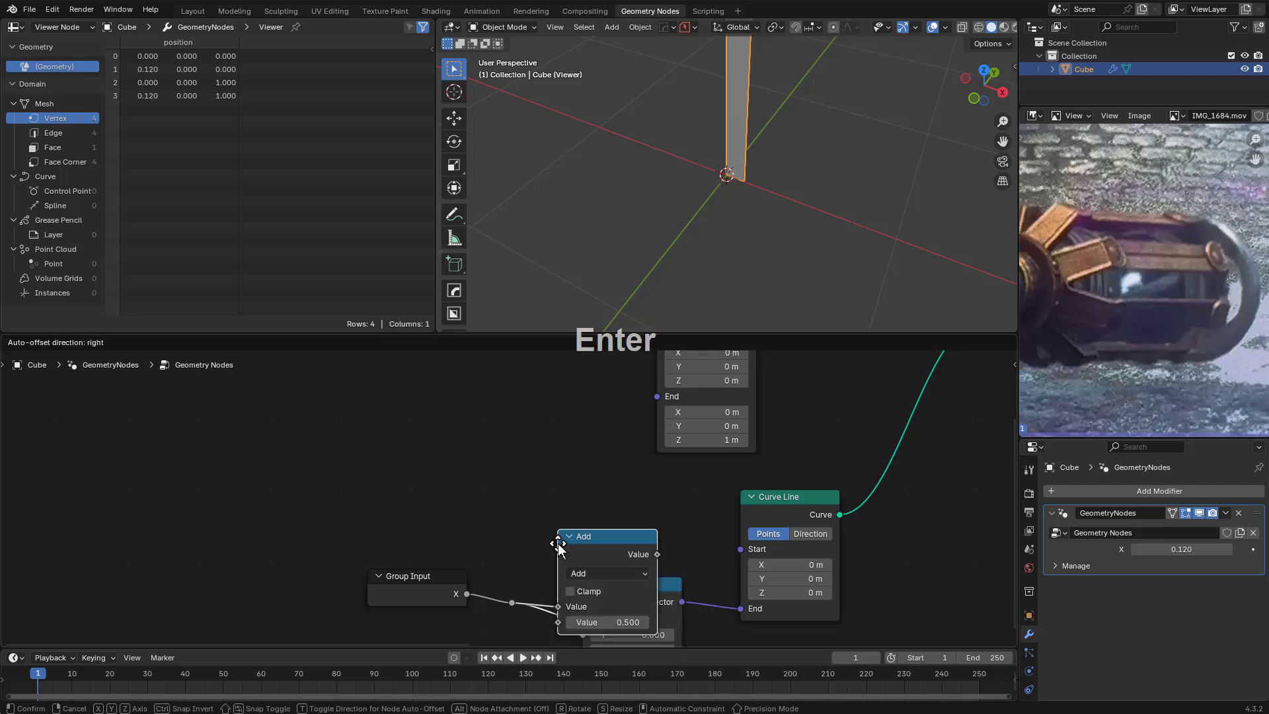
{"action": "left_click", "coordinate": [527, 452]}
{"action": "middle_click_drag", "start_coordinate": [629, 513], "coordinate": [684, 472]}
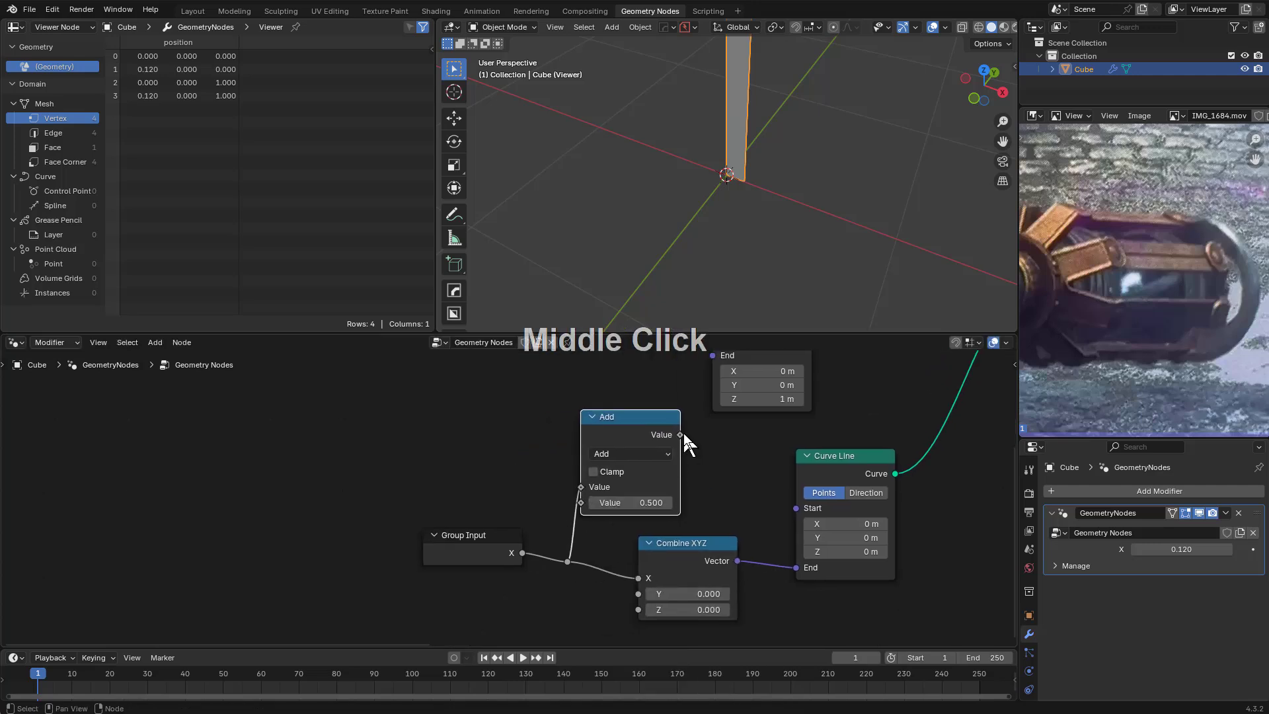
Set the Math node to Multiply with a second value of -1
{"action": "left_click", "coordinate": [631, 453]}
{"action": "left_click", "coordinate": [636, 522]}
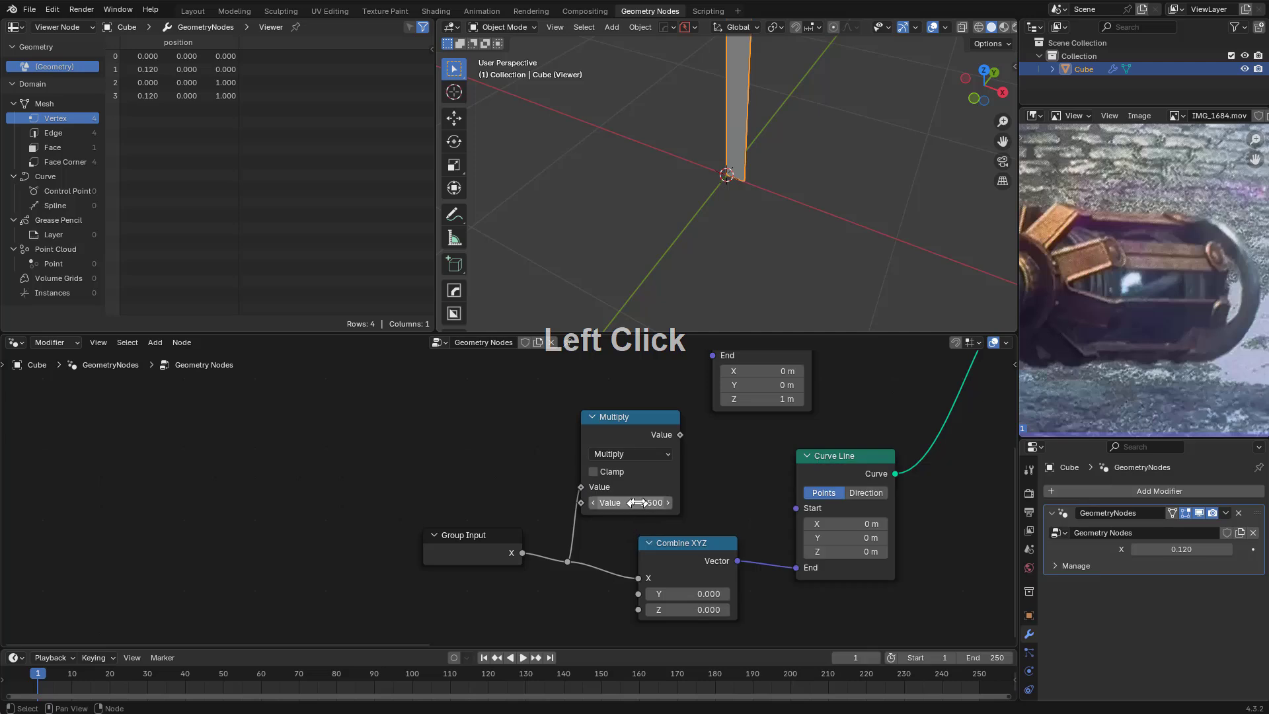
{"action": "type", "text": "-1"}
{"action": "key", "text": "KP_Enter"}
Duplicate Combine XYZ, connect the copy to the profile Curve Line's Start, and feed its X from the Multiply node
{"action": "left_click", "coordinate": [677, 567]}
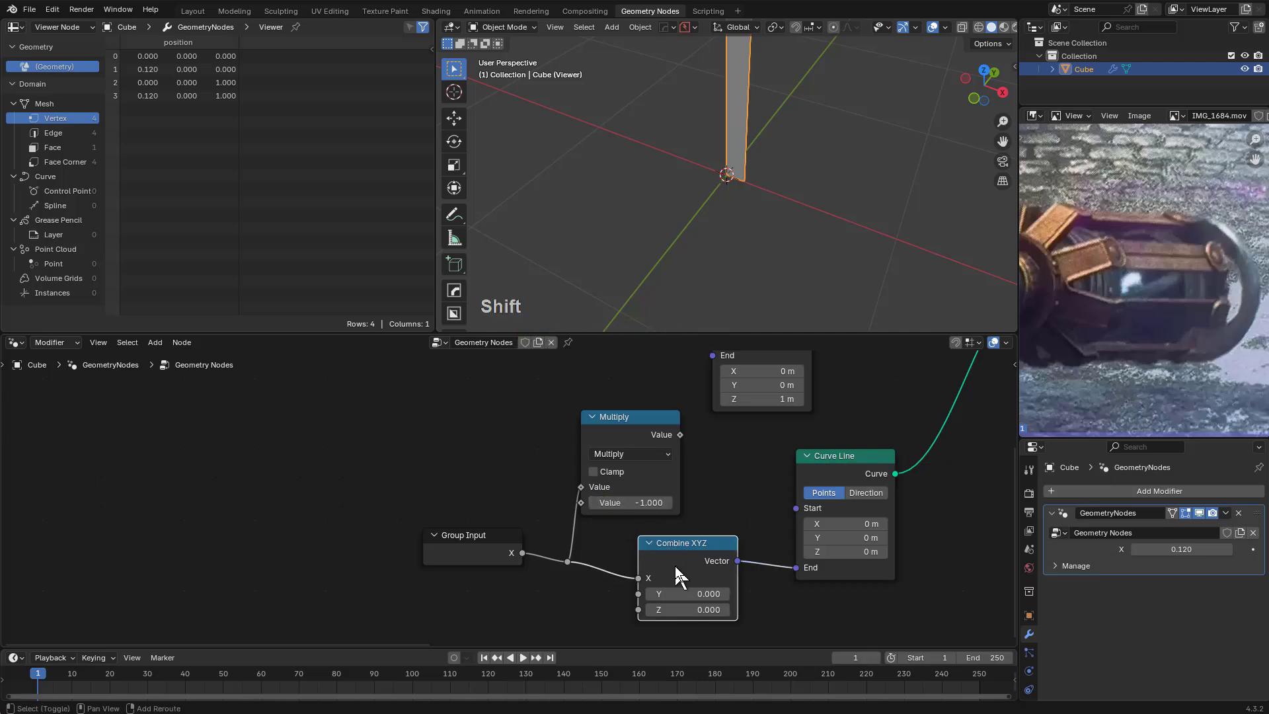
{"action": "key", "text": "shift+d"}
{"action": "left_click", "coordinate": [733, 466]}
{"action": "left_click_drag", "start_coordinate": [845, 476], "coordinate": [902, 473]}
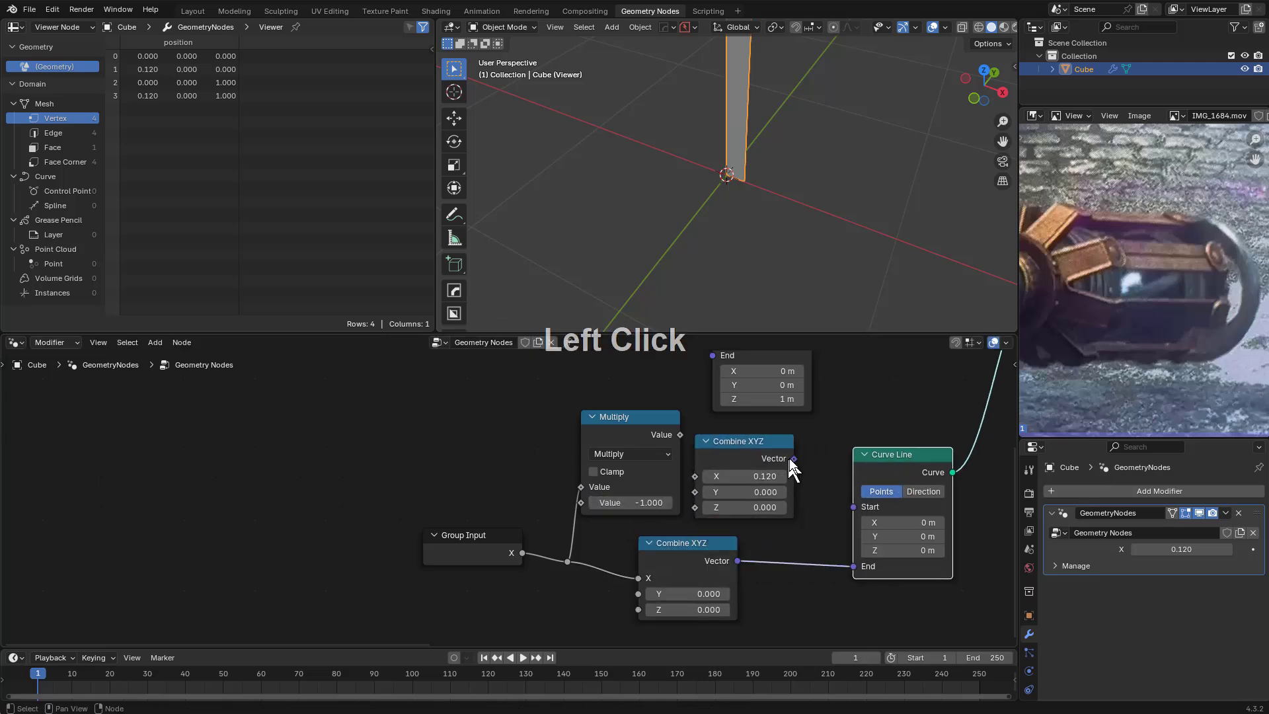
{"action": "left_click_drag", "start_coordinate": [793, 458], "coordinate": [854, 506]}
{"action": "left_click_drag", "start_coordinate": [694, 477], "coordinate": [695, 475]}
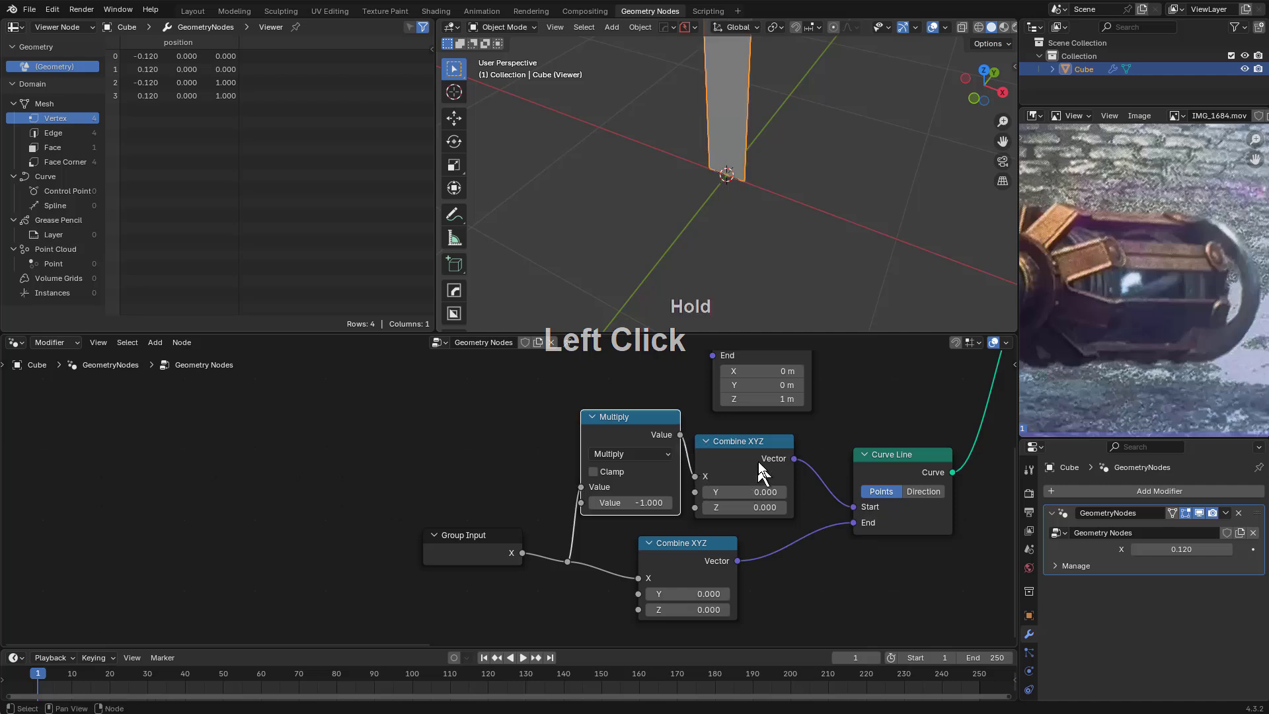
Set the GeometryNodes modifier's X input to 0.098
{"action": "left_click_drag", "start_coordinate": [1181, 549], "coordinate": [1209, 550], "text": "shift"}
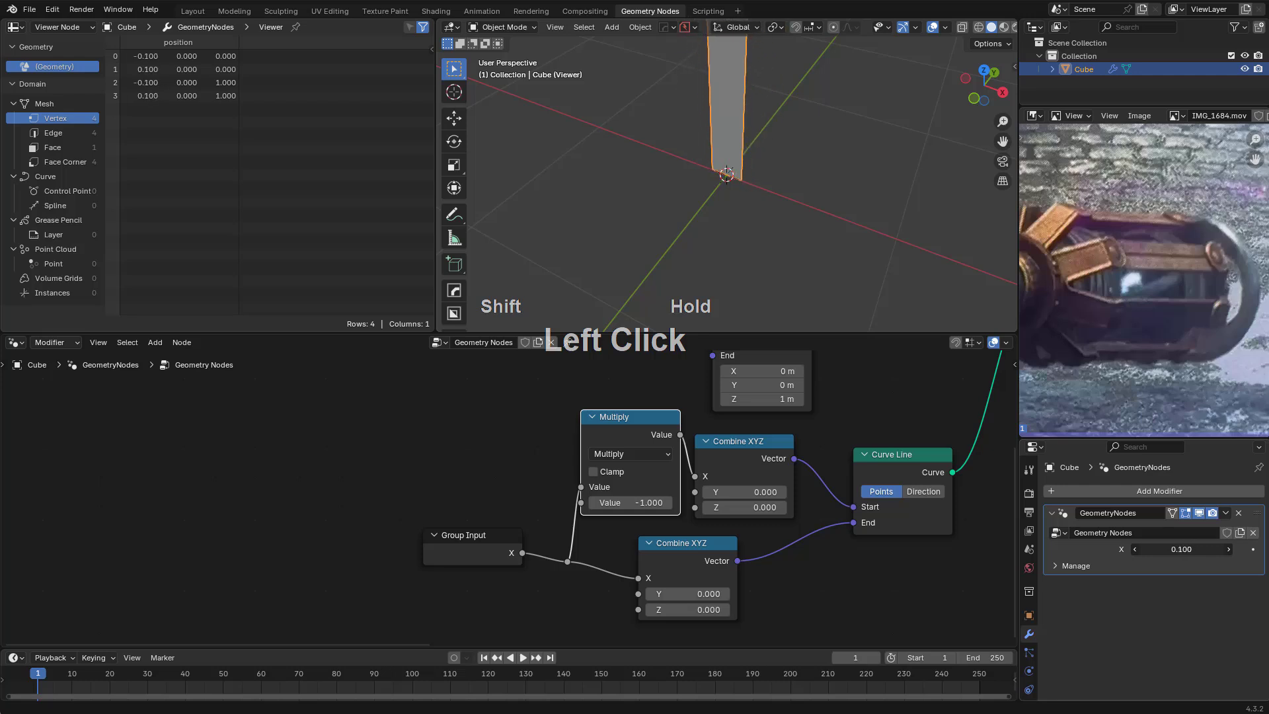
{"action": "middle_click_drag", "start_coordinate": [830, 449], "coordinate": [647, 508]}
{"action": "scroll", "coordinate": [646, 508], "scroll_direction": "down", "scroll_amount": 3}
{"action": "scroll", "coordinate": [684, 465], "scroll_direction": "up", "scroll_amount": 2}
{"action": "middle_click_drag", "start_coordinate": [575, 542], "coordinate": [542, 482]}
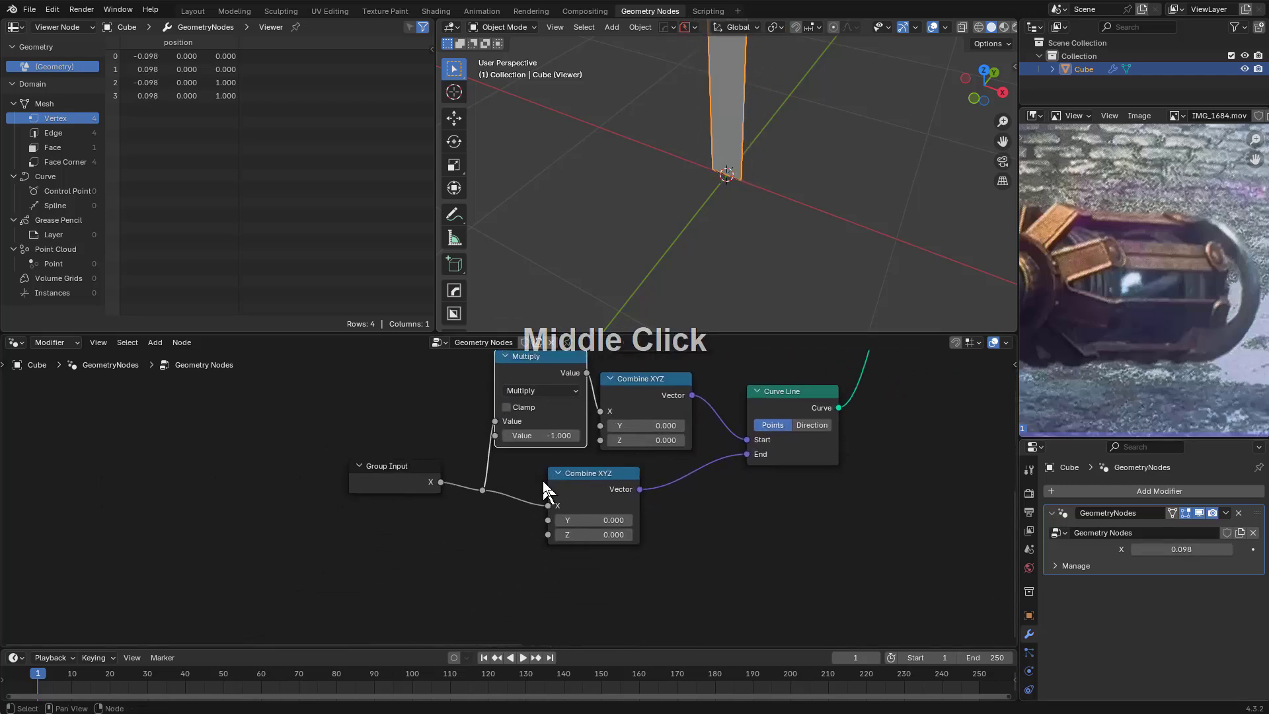
Tidy the profile nodes, stacking the End Combine XYZ beneath Multiply and aligning the Start Combine XYZ and Curve Line beside them
{"action": "left_click_drag", "start_coordinate": [375, 485], "coordinate": [346, 482]}
{"action": "left_click_drag", "start_coordinate": [569, 482], "coordinate": [516, 525]}
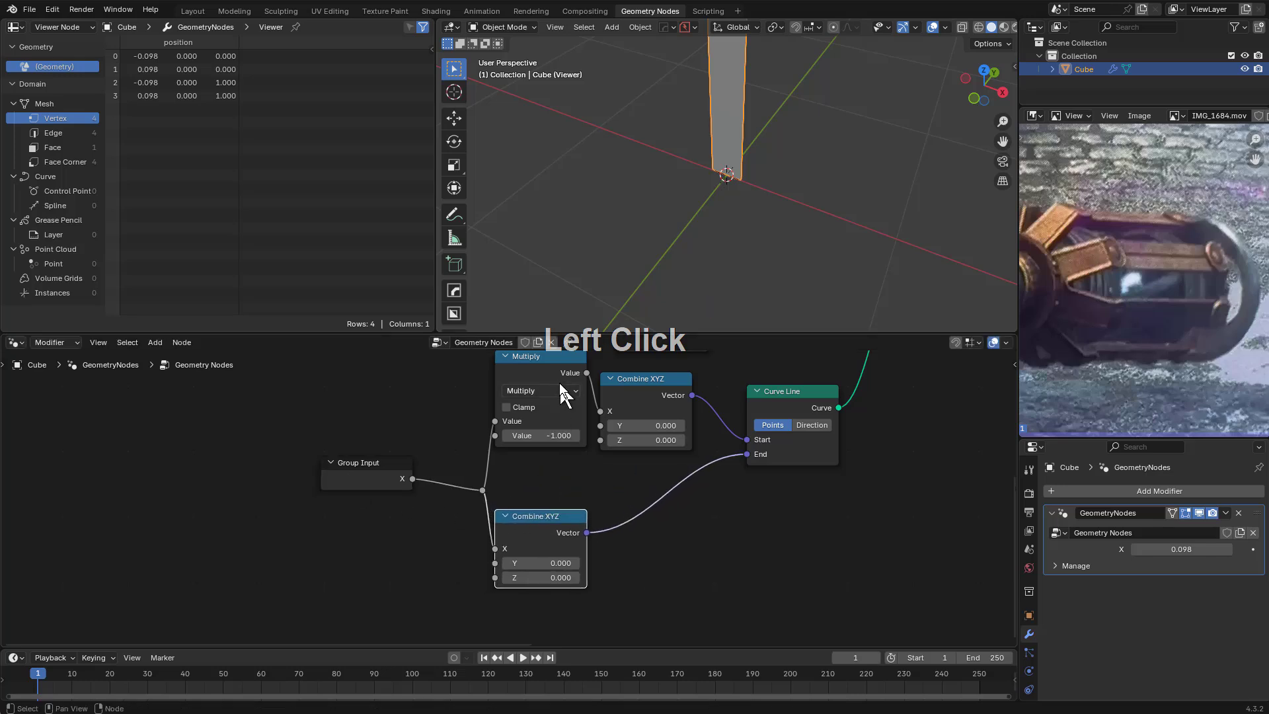
{"action": "left_click_drag", "start_coordinate": [561, 392], "coordinate": [550, 417]}
{"action": "left_click_drag", "start_coordinate": [536, 527], "coordinate": [540, 518]}
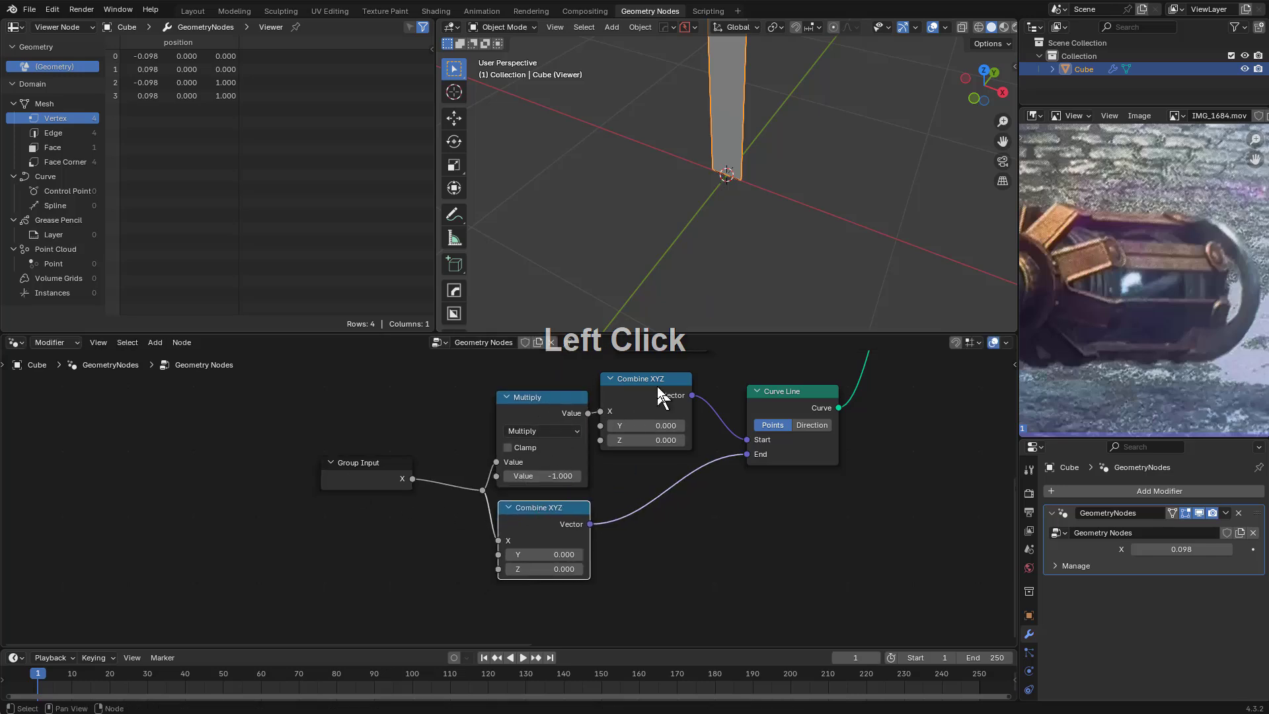
{"action": "left_click_drag", "start_coordinate": [658, 389], "coordinate": [660, 424]}
{"action": "left_click", "coordinate": [793, 418]}
{"action": "left_click_drag", "start_coordinate": [766, 471], "coordinate": [760, 458]}
Spread out the path Curve Line, Curve to Mesh and Viewer nodes to leave room for additional nodes between them
{"action": "middle_click_drag", "start_coordinate": [793, 456], "coordinate": [707, 591]}
{"action": "scroll", "coordinate": [753, 535], "scroll_direction": "down", "scroll_amount": 1}
{"action": "middle_click_drag", "start_coordinate": [810, 507], "coordinate": [725, 535]}
{"action": "left_click_drag", "start_coordinate": [775, 412], "coordinate": [765, 412]}
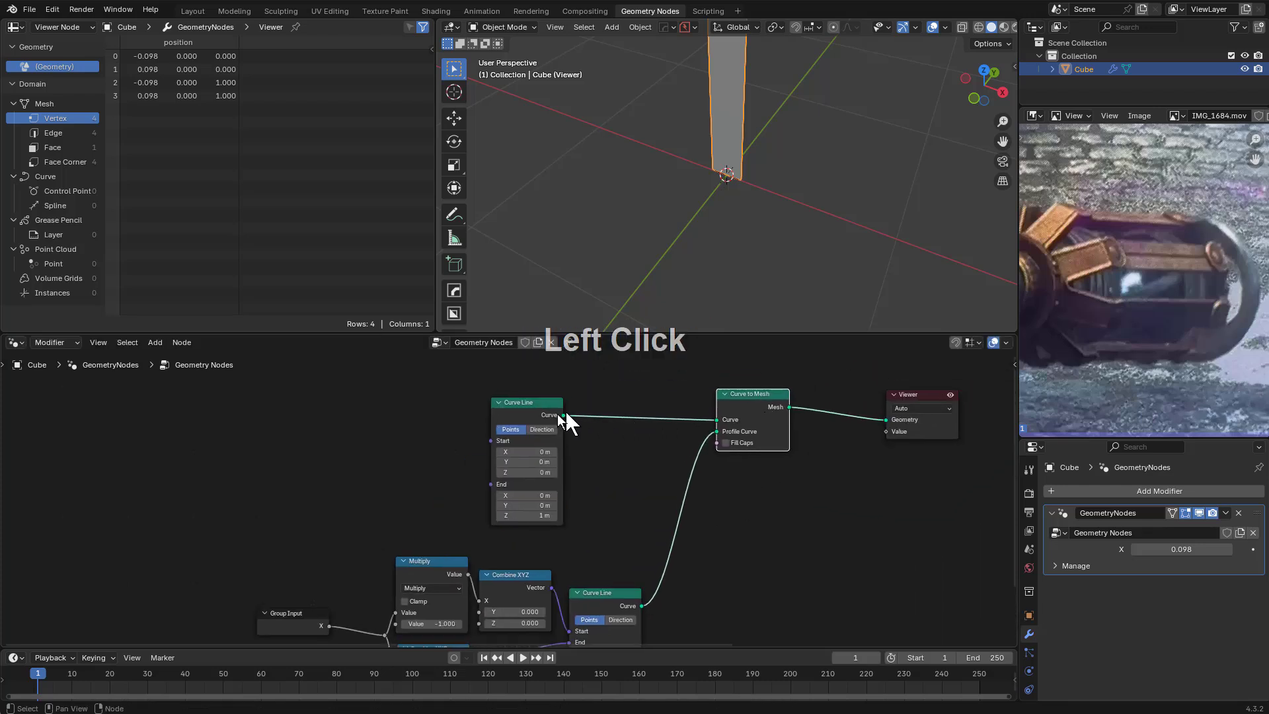
{"action": "left_click_drag", "start_coordinate": [530, 407], "coordinate": [441, 411]}
{"action": "middle_click_drag", "start_coordinate": [414, 497], "coordinate": [505, 458]}
{"action": "left_click_drag", "start_coordinate": [374, 585], "coordinate": [381, 590]}
{"action": "left_click_drag", "start_coordinate": [683, 556], "coordinate": [683, 550]}
{"action": "middle_click_drag", "start_coordinate": [719, 489], "coordinate": [712, 523]}
{"action": "scroll", "coordinate": [525, 423], "scroll_direction": "up", "scroll_amount": 3}
{"action": "left_click_drag", "start_coordinate": [527, 395], "coordinate": [529, 391]}
{"action": "middle_click_drag", "start_coordinate": [724, 412], "coordinate": [622, 445]}
{"action": "left_click_drag", "start_coordinate": [402, 427], "coordinate": [404, 429]}
{"action": "middle_click_drag", "start_coordinate": [649, 462], "coordinate": [502, 457]}
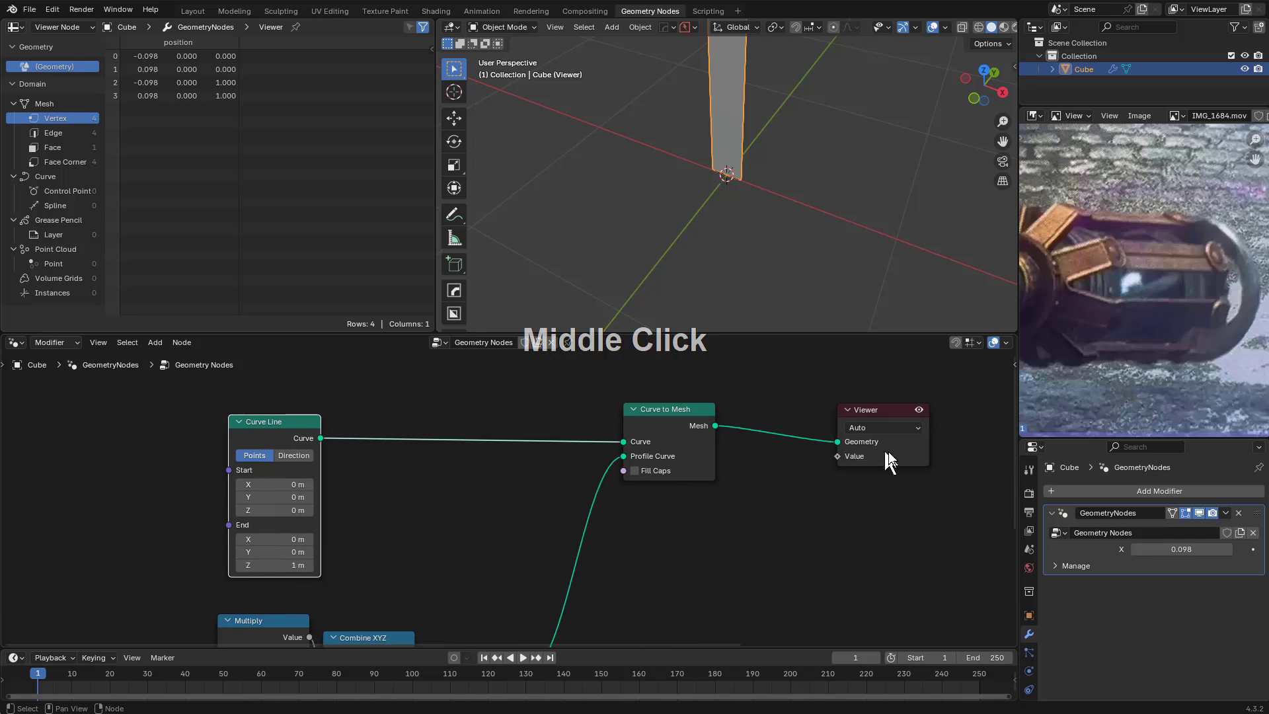
{"action": "left_click_drag", "start_coordinate": [884, 415], "coordinate": [959, 401]}
Insert a Resample Curve node between the path Curve Line and Curve to Mesh
{"action": "key", "text": "shift+a"}
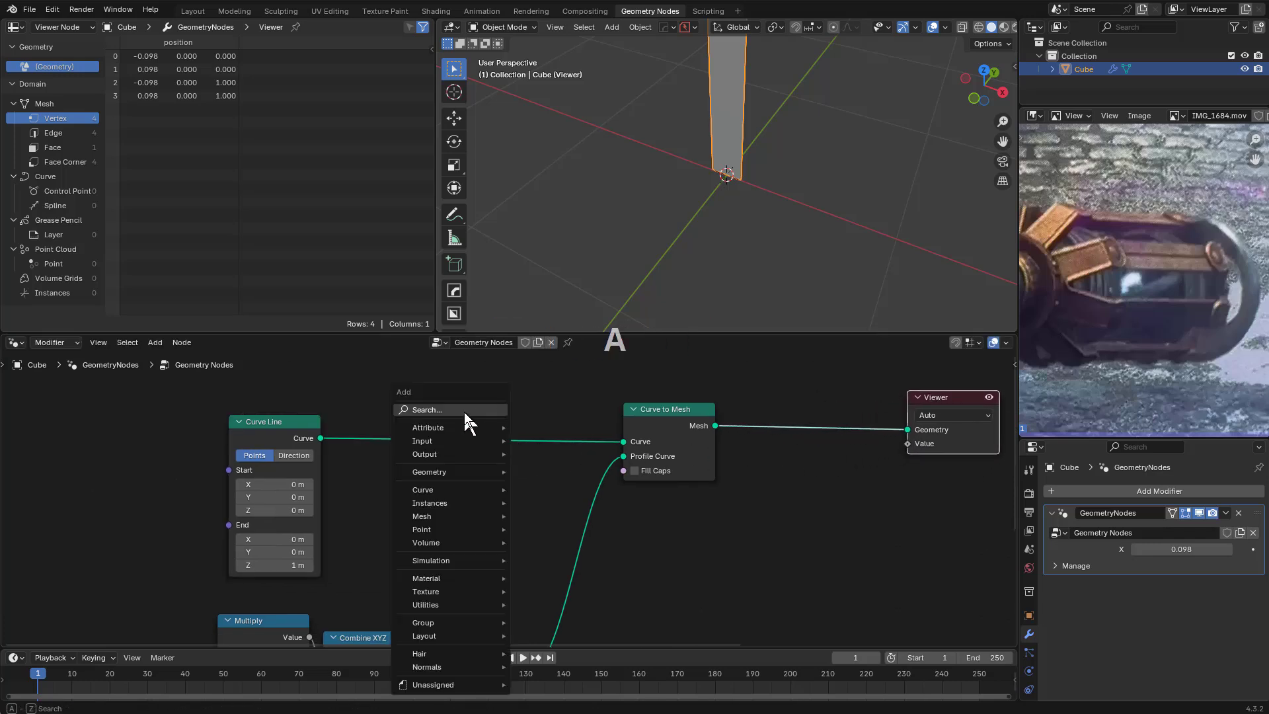
{"action": "type", "text": "res"}
{"action": "key", "text": "Return"}
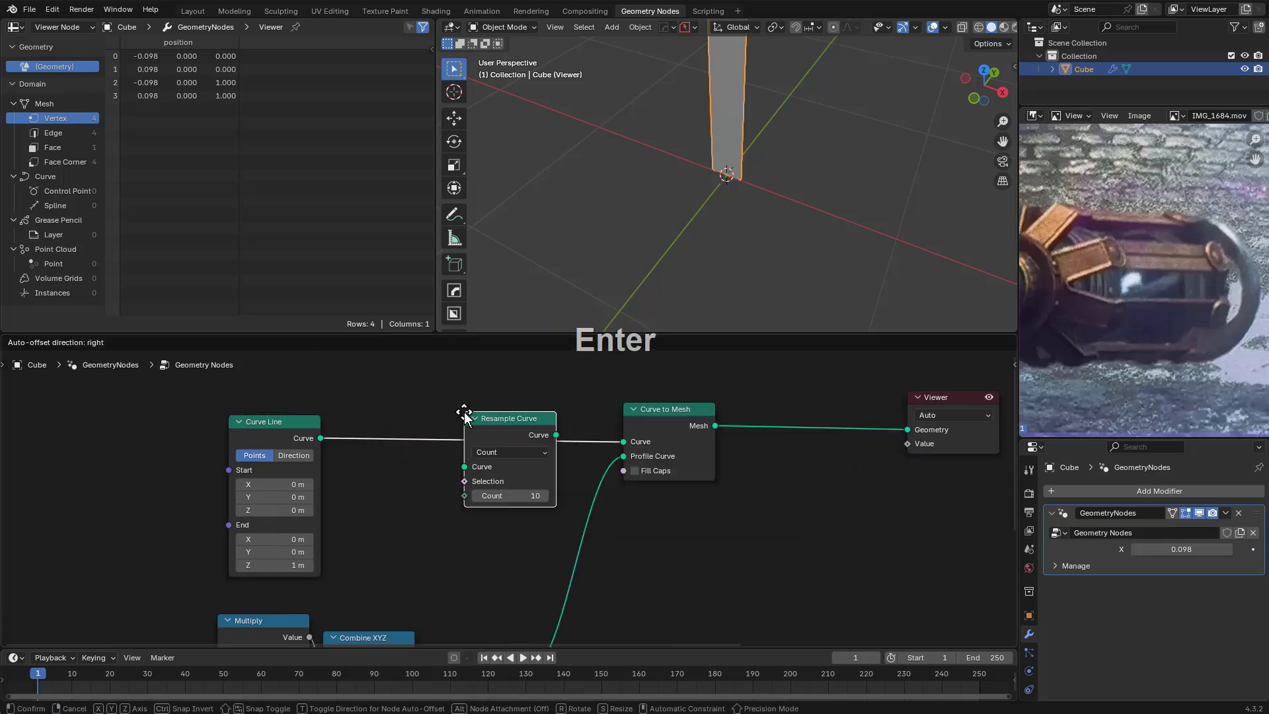
{"action": "left_click", "coordinate": [435, 409]}
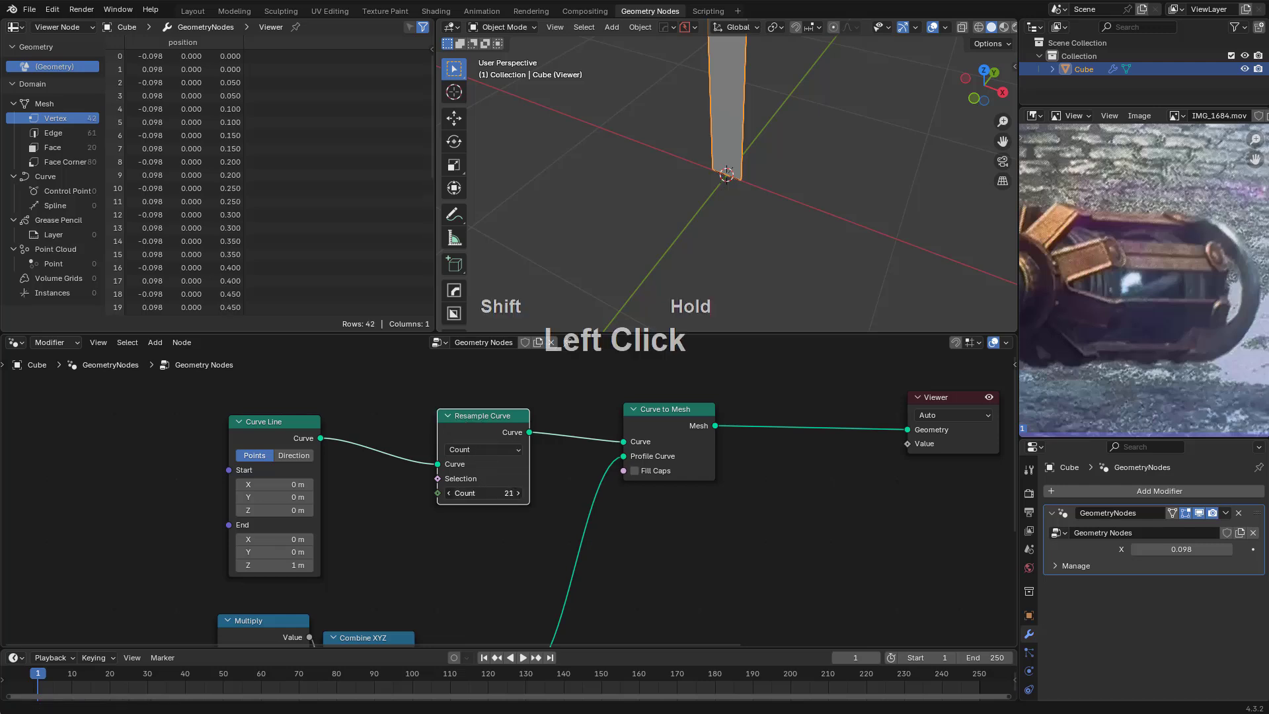
Turn on the viewport's Wireframe overlay, bring the whole strip into view and deselect it
{"action": "key", "text": "alt+v"}
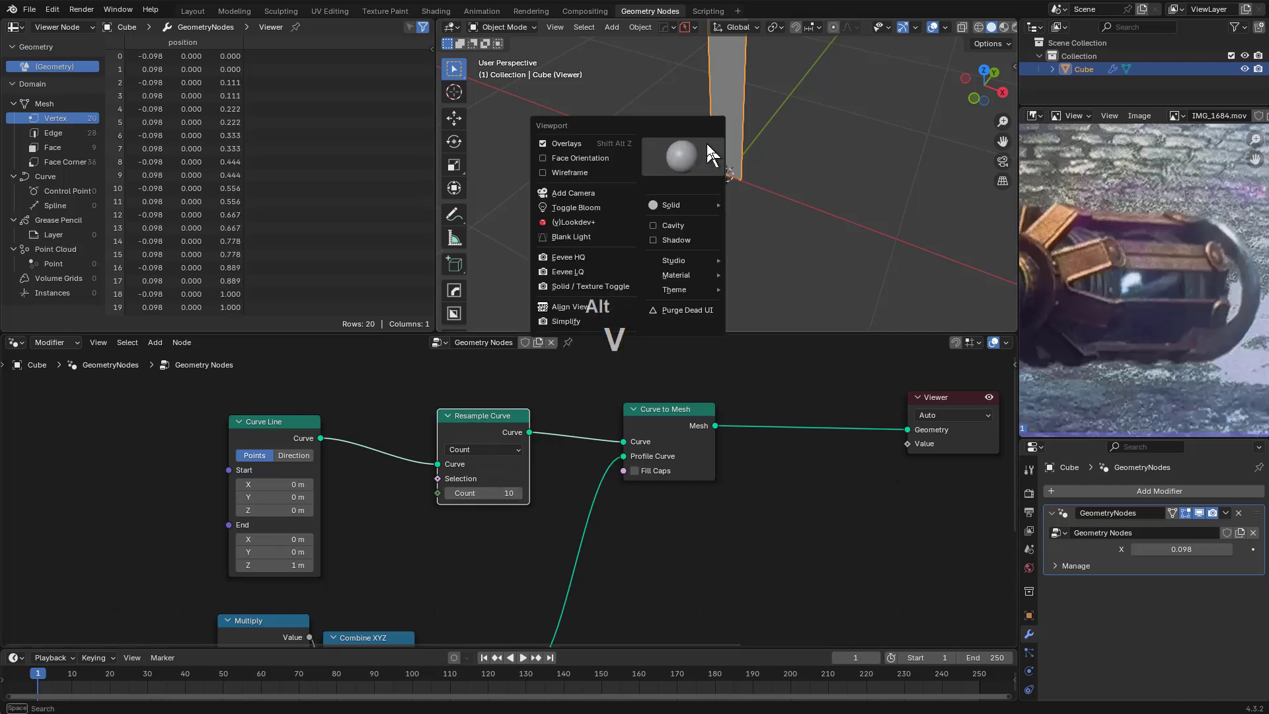
{"action": "left_click", "coordinate": [617, 172]}
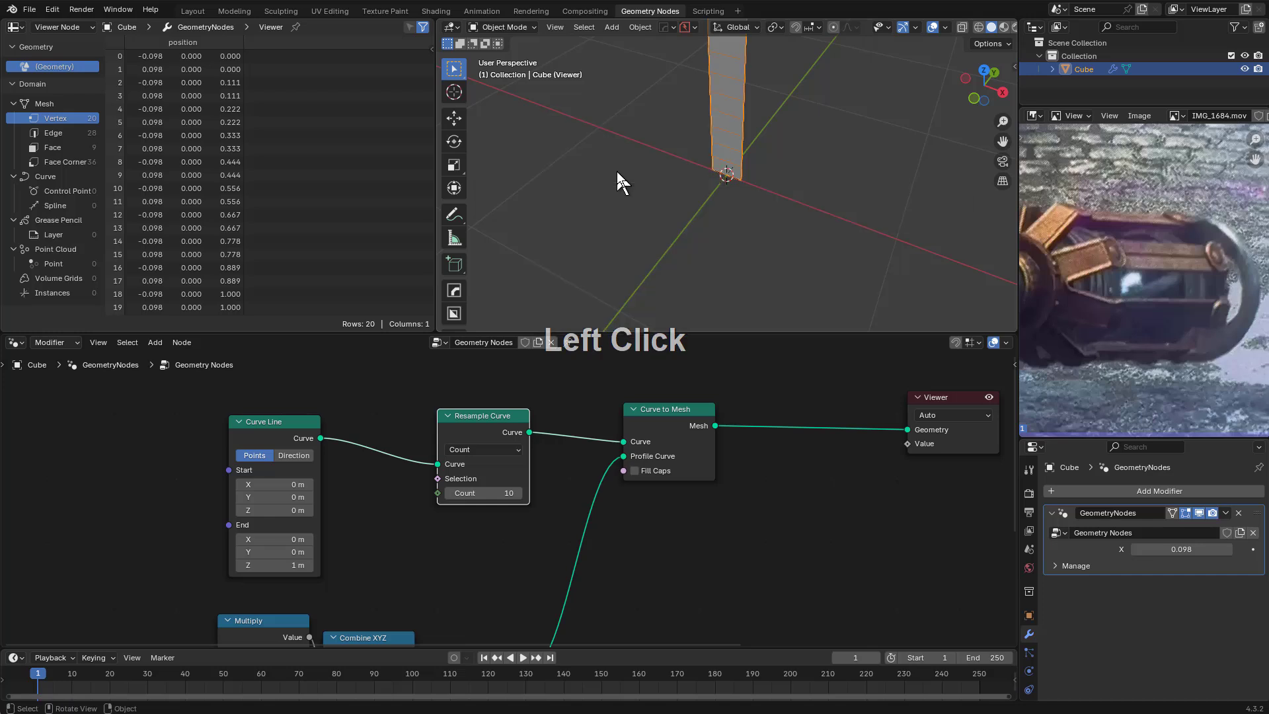
{"action": "middle_click_drag", "start_coordinate": [771, 141], "coordinate": [800, 157], "text": "shift"}
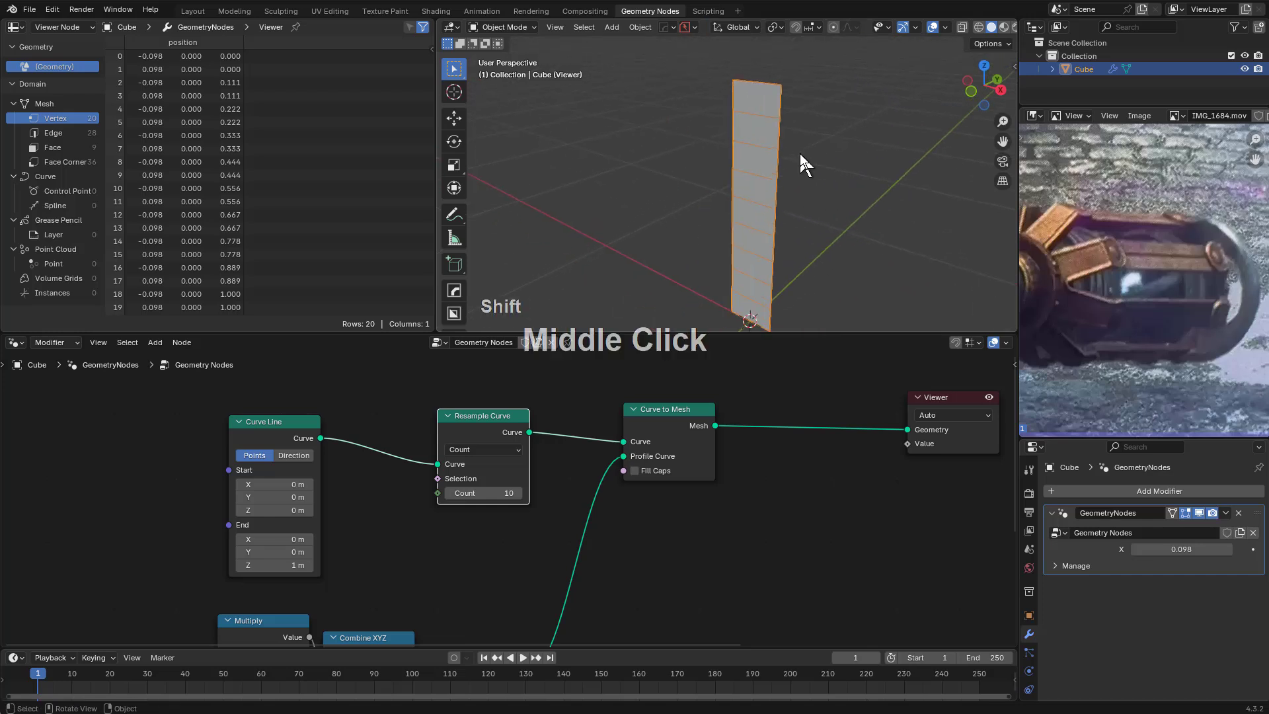
{"action": "key", "text": "a"}
{"action": "key", "text": "a"}
Try a higher Resample Curve count, then return it to 10
{"action": "mouse_move", "coordinate": [479, 499]}
{"action": "left_mouse_down", "text": "shift"}
{"action": "mouse_move", "coordinate": [445, 499]}
{"action": "mouse_move", "coordinate": [488, 492]}
{"action": "left_mouse_up", "text": "shift"}
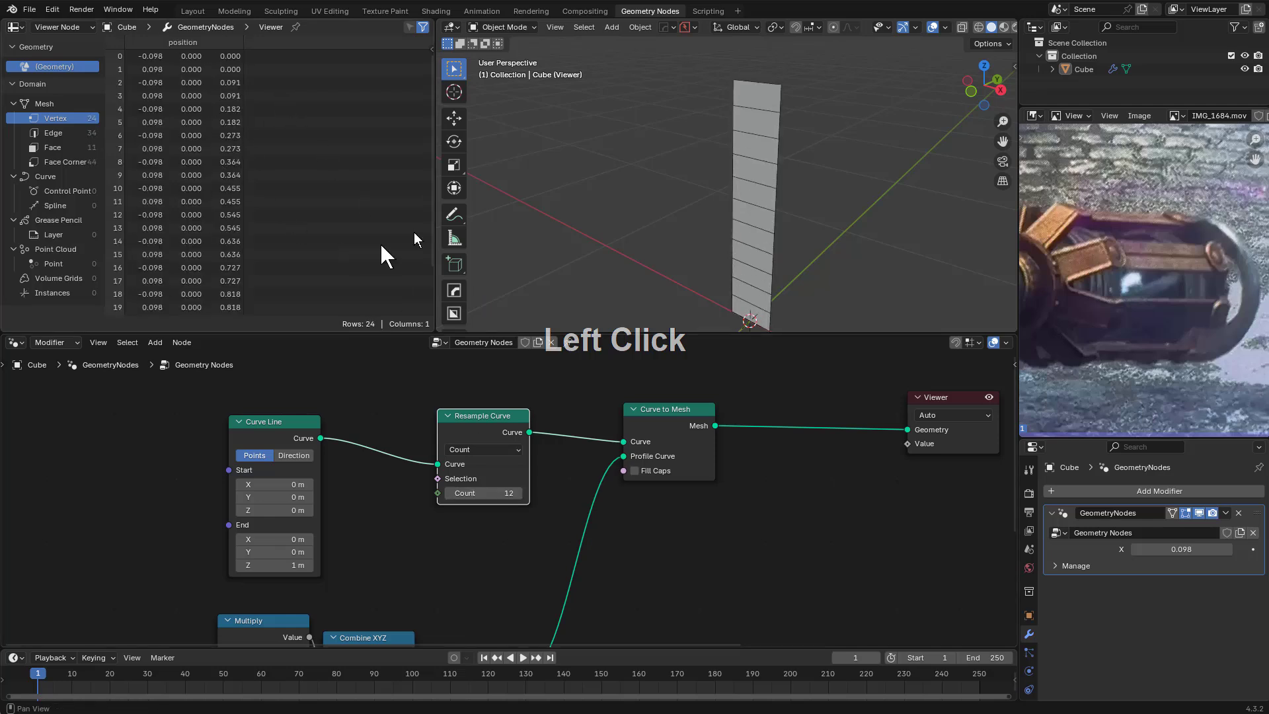
{"action": "left_click_drag", "start_coordinate": [483, 494], "coordinate": [461, 493], "text": "shift"}
Toggle the Wireframe setting in the Viewport Overlays off and on to compare the strip's display, leaving it on
{"action": "left_click", "coordinate": [946, 28]}
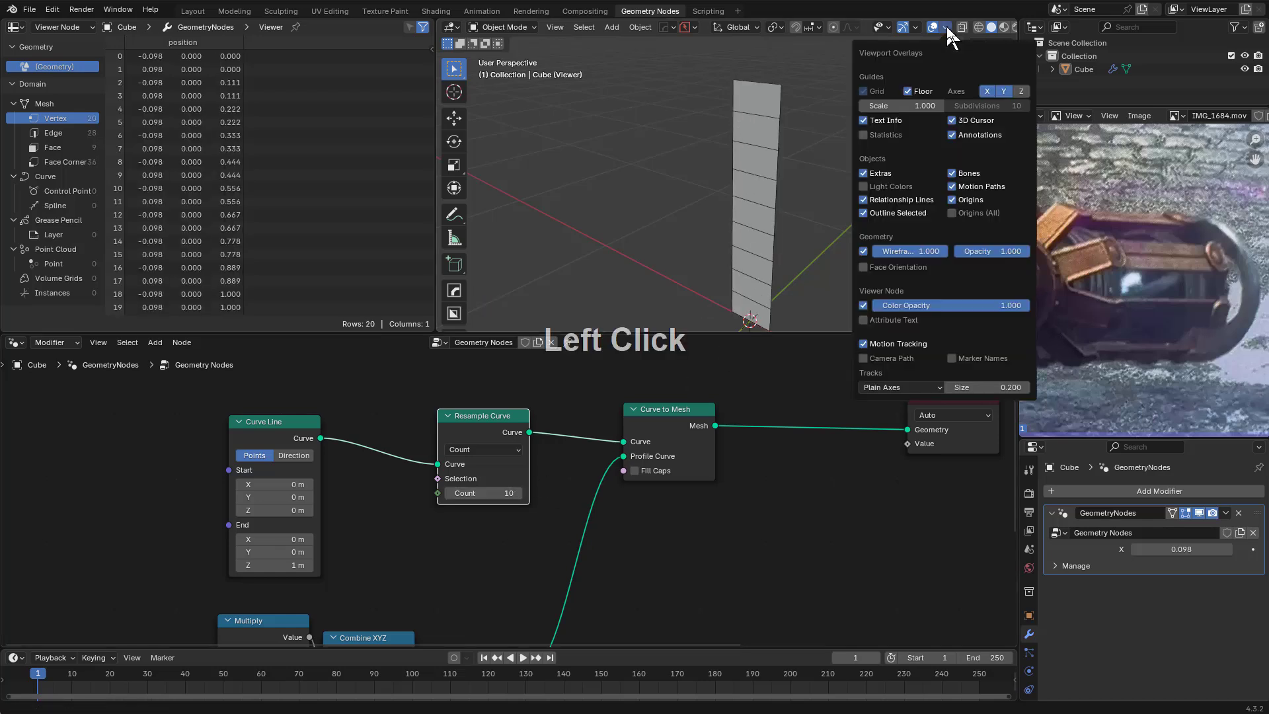
{"action": "left_click", "coordinate": [867, 251]}
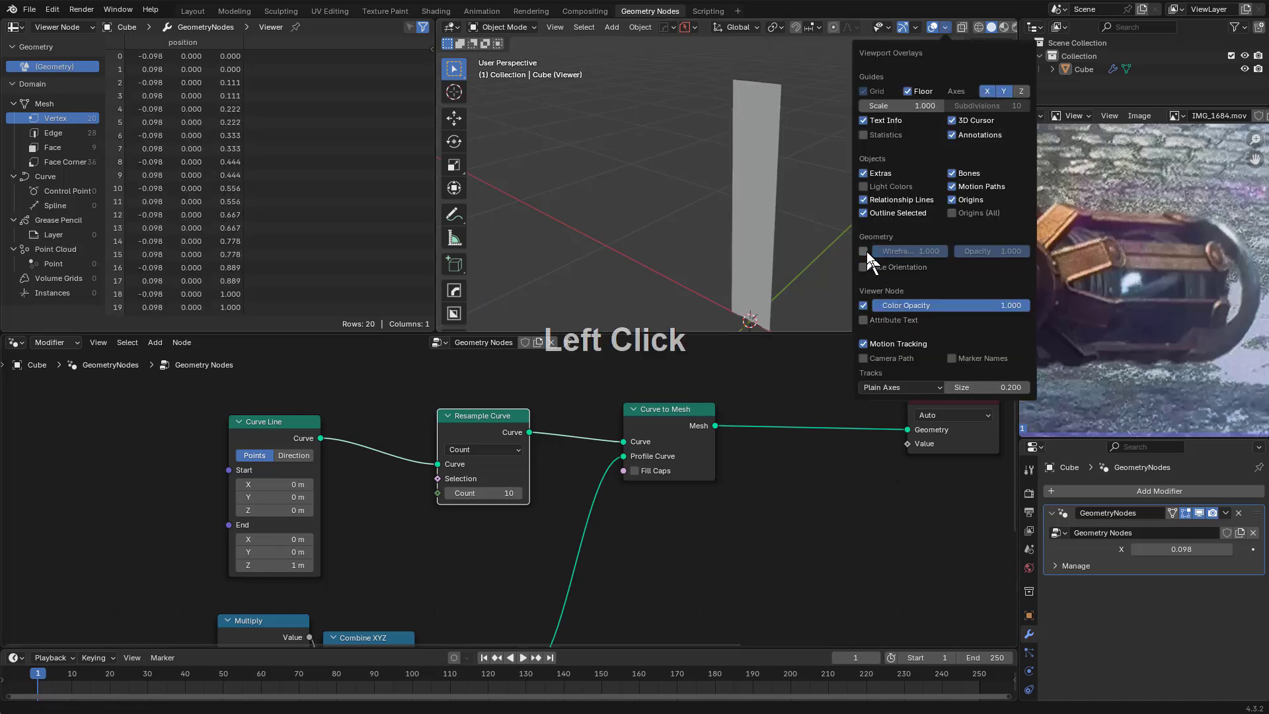
{"action": "left_click", "coordinate": [866, 252]}
{"action": "left_click", "coordinate": [867, 251]}
{"action": "left_click", "coordinate": [866, 251]}
{"action": "left_click", "coordinate": [867, 251]}
{"action": "left_click", "coordinate": [867, 251]}
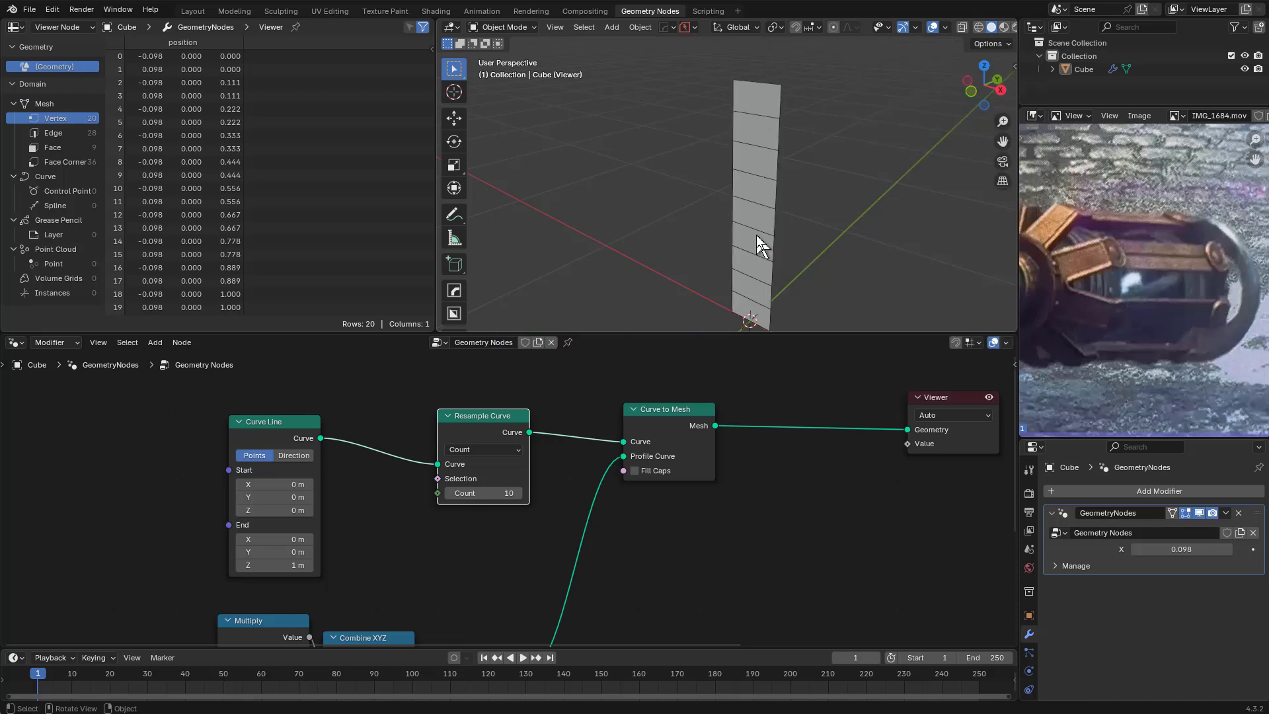
{"action": "middle_click_drag", "start_coordinate": [760, 245], "coordinate": [731, 221]}
Move the Resample Curve node slightly higher between the path Curve Line and Curve to Mesh
{"action": "middle_click_drag", "start_coordinate": [349, 452], "coordinate": [470, 413]}
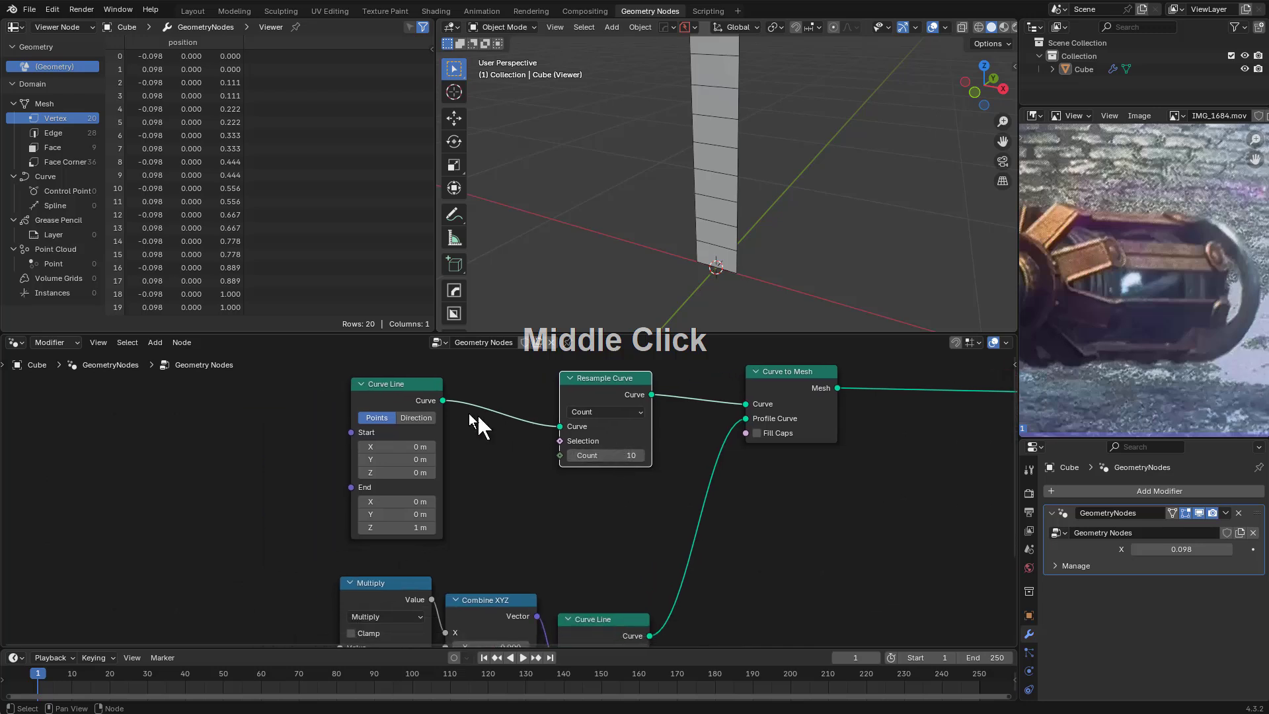
{"action": "left_click_drag", "start_coordinate": [601, 376], "coordinate": [608, 358]}
{"action": "middle_click_drag", "start_coordinate": [519, 430], "coordinate": [546, 458]}
{"action": "scroll", "coordinate": [546, 457], "scroll_direction": "down", "scroll_amount": 2}
{"action": "scroll", "coordinate": [503, 509], "scroll_direction": "up", "scroll_amount": 1}
{"action": "middle_click_drag", "start_coordinate": [464, 543], "coordinate": [498, 506]}
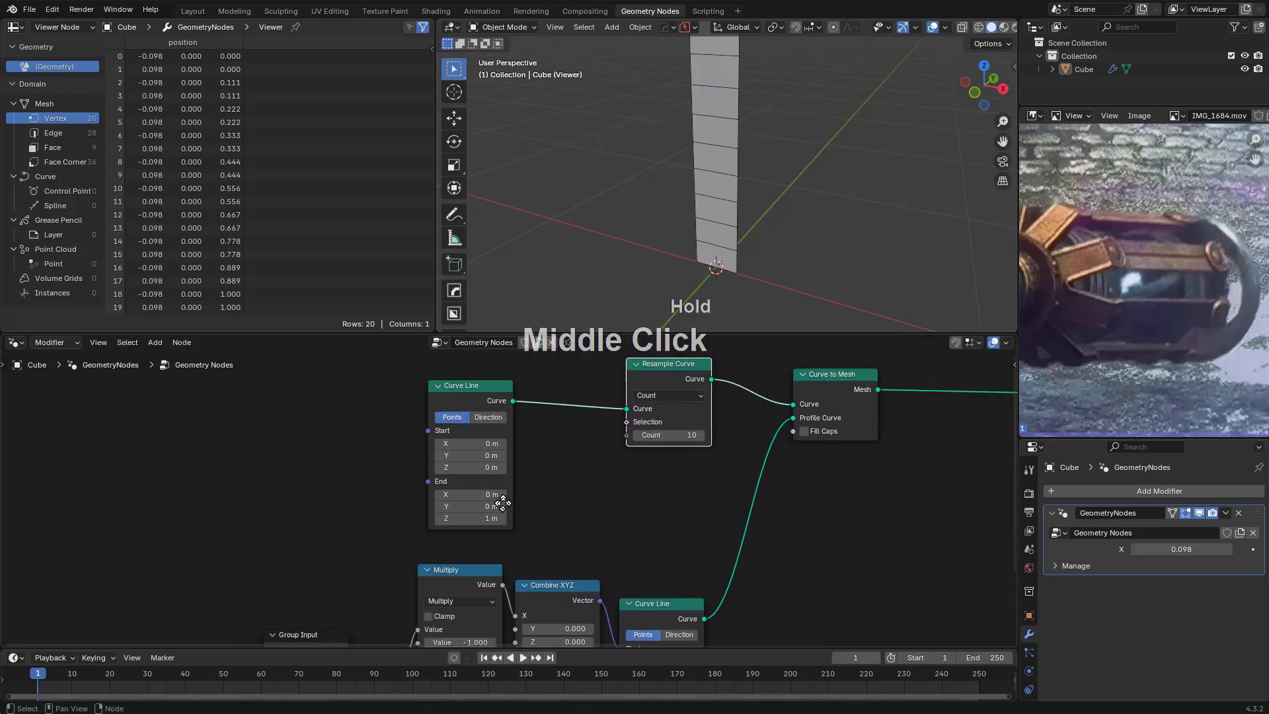
{"action": "scroll", "coordinate": [440, 515], "scroll_direction": "down", "scroll_amount": 2}
Expose Resample Curve's Count through a new Group Input node beneath it, and try the modifier's Count, keeping it at 10
{"action": "left_click_drag", "start_coordinate": [616, 450], "coordinate": [562, 468]}
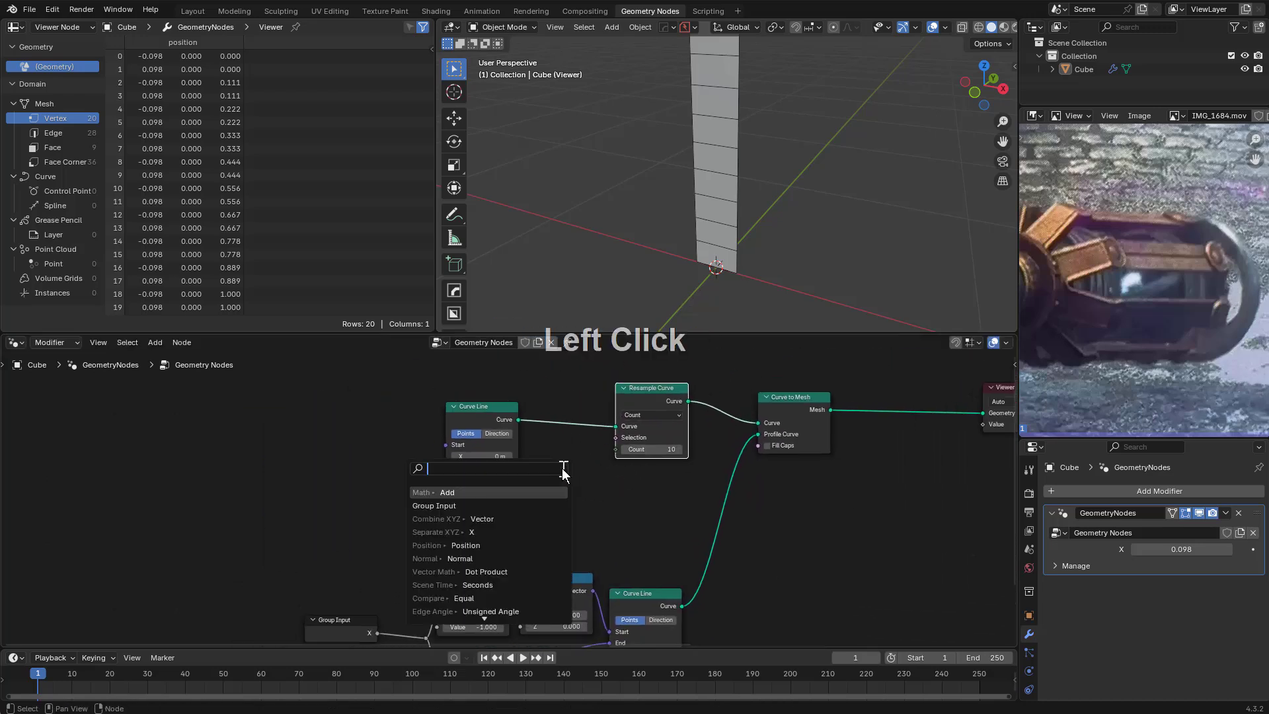
{"action": "type", "text": "in"}
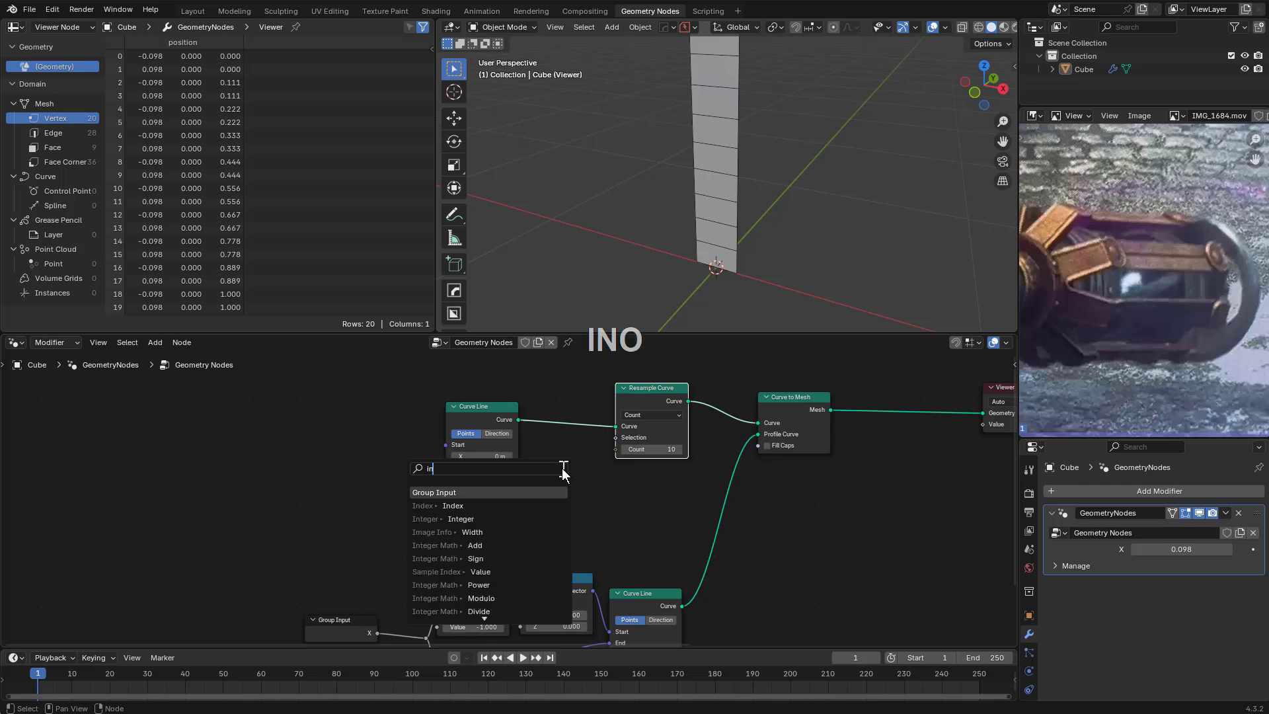
{"action": "type", "text": "opu"}
{"action": "key", "text": "Return"}
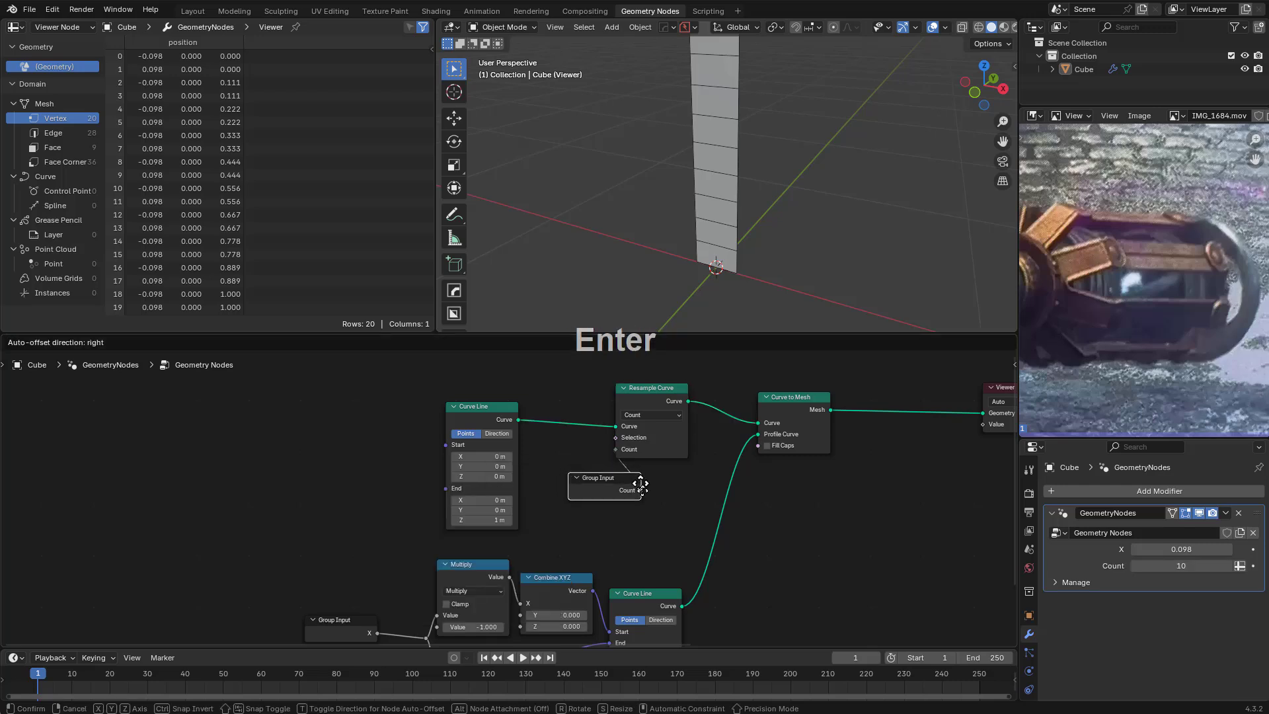
{"action": "left_click", "coordinate": [685, 486]}
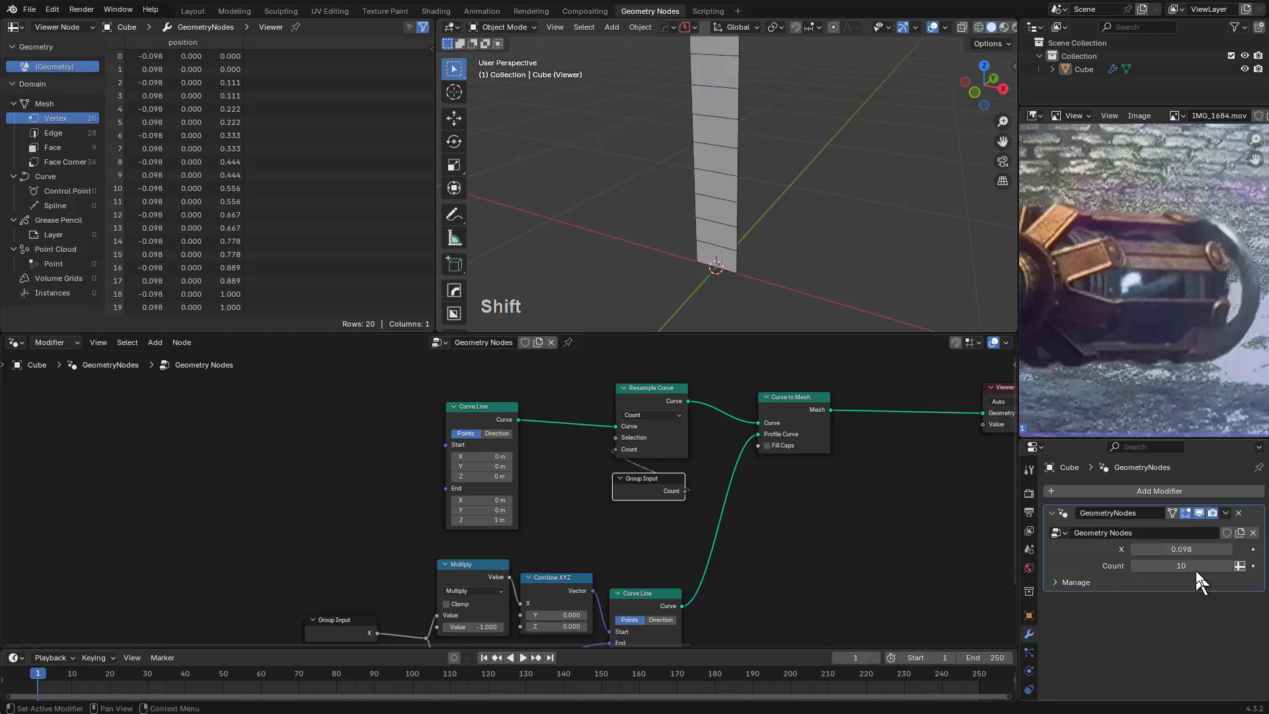
{"action": "mouse_move", "coordinate": [1193, 566]}
{"action": "left_mouse_down", "text": "shift"}
{"action": "mouse_move", "coordinate": [1170, 567]}
{"action": "mouse_move", "coordinate": [1190, 566]}
{"action": "left_mouse_up", "text": "shift"}
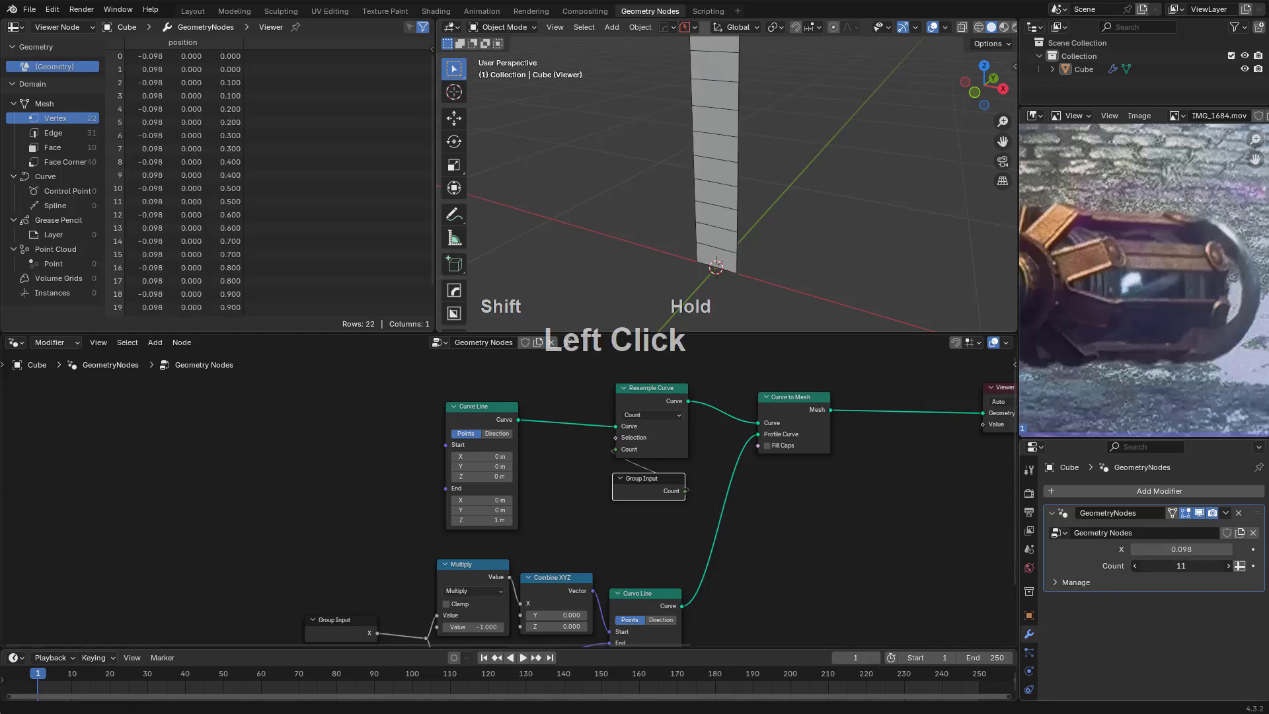
{"action": "right_click", "coordinate": [1190, 566], "text": "shift"}
Show the node group's socket list and rename the X input socket to x_size
{"action": "middle_click_drag", "start_coordinate": [925, 537], "coordinate": [901, 540]}
{"action": "key", "text": "n"}
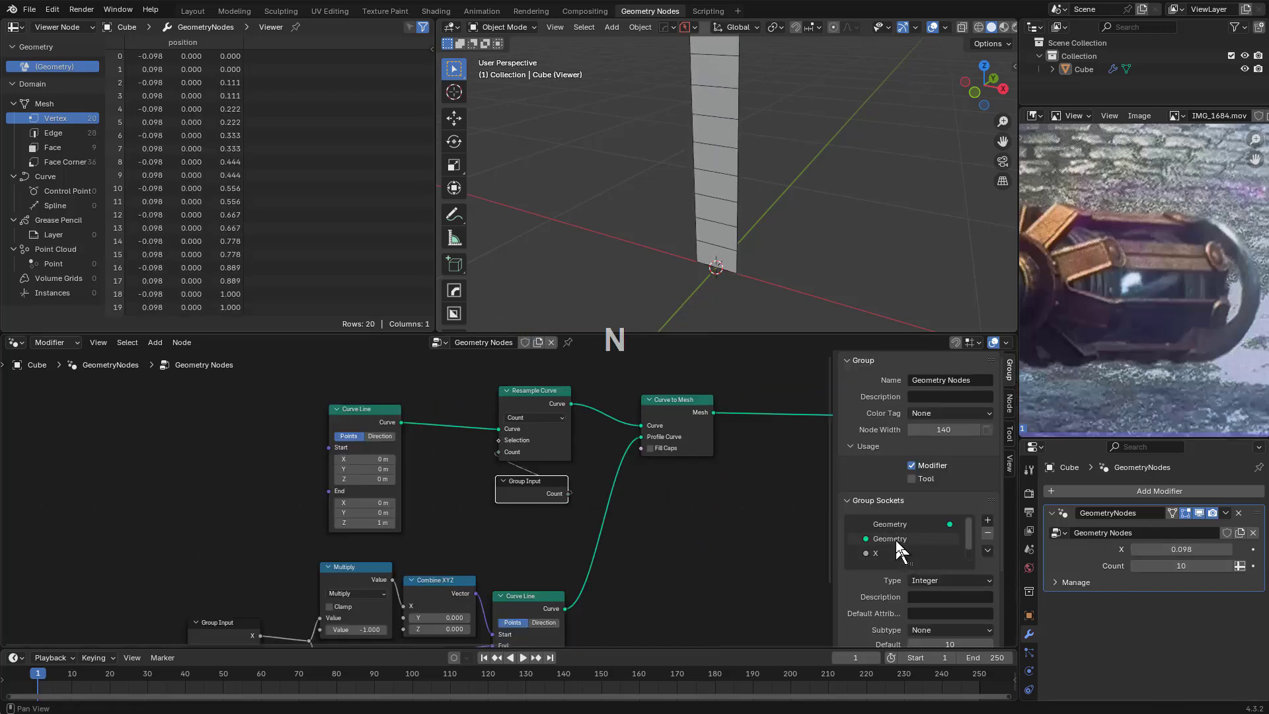
{"action": "scroll", "coordinate": [895, 542], "scroll_direction": "down", "scroll_amount": 1}
{"action": "double_click", "coordinate": [879, 539]}
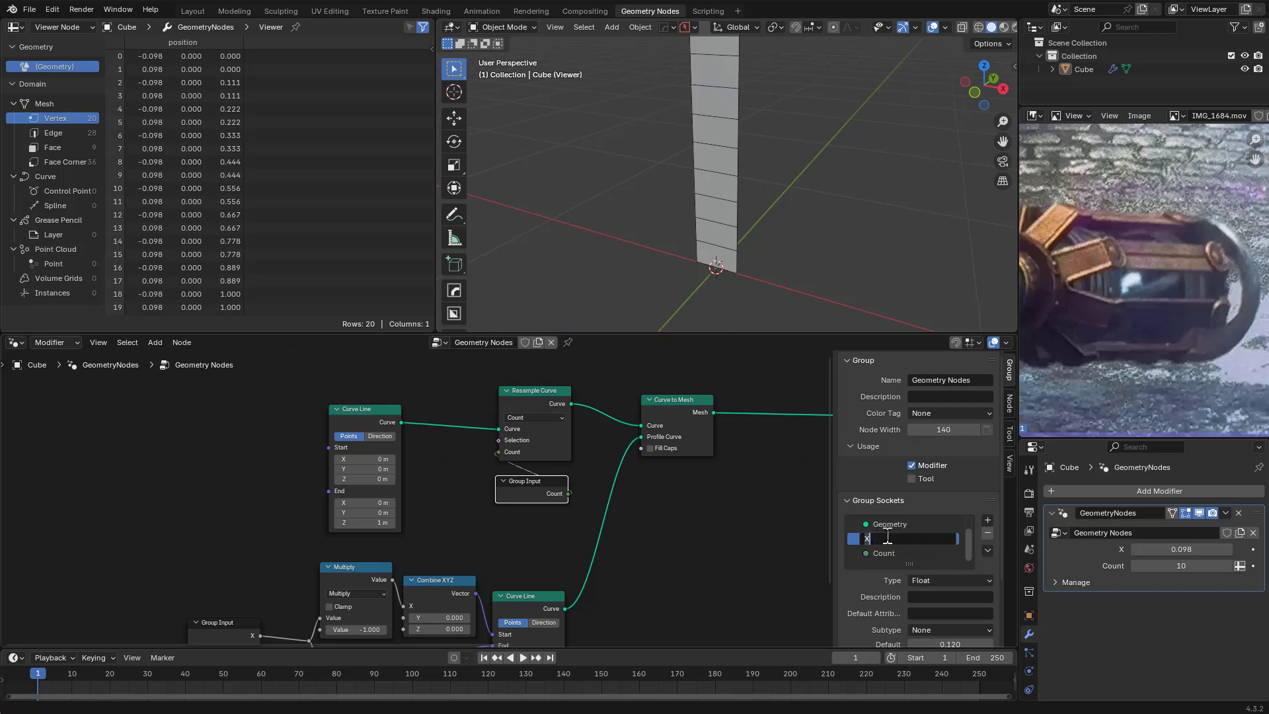
{"action": "type", "text": "x_size"}
{"action": "key", "text": "Return"}
Rename the Count input socket to vert_count
{"action": "double_click", "coordinate": [880, 551]}
{"action": "type", "text": "ce"}
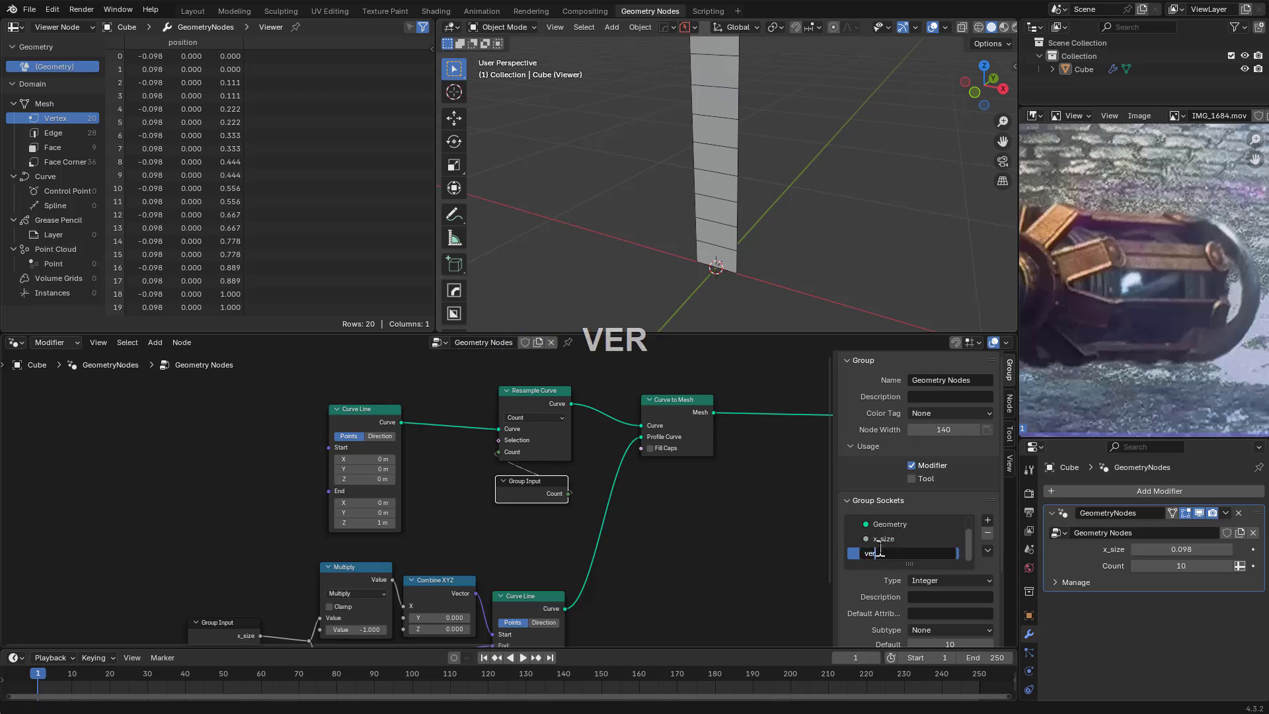
{"action": "type", "text": "rt_count"}
{"action": "key", "text": "Return"}
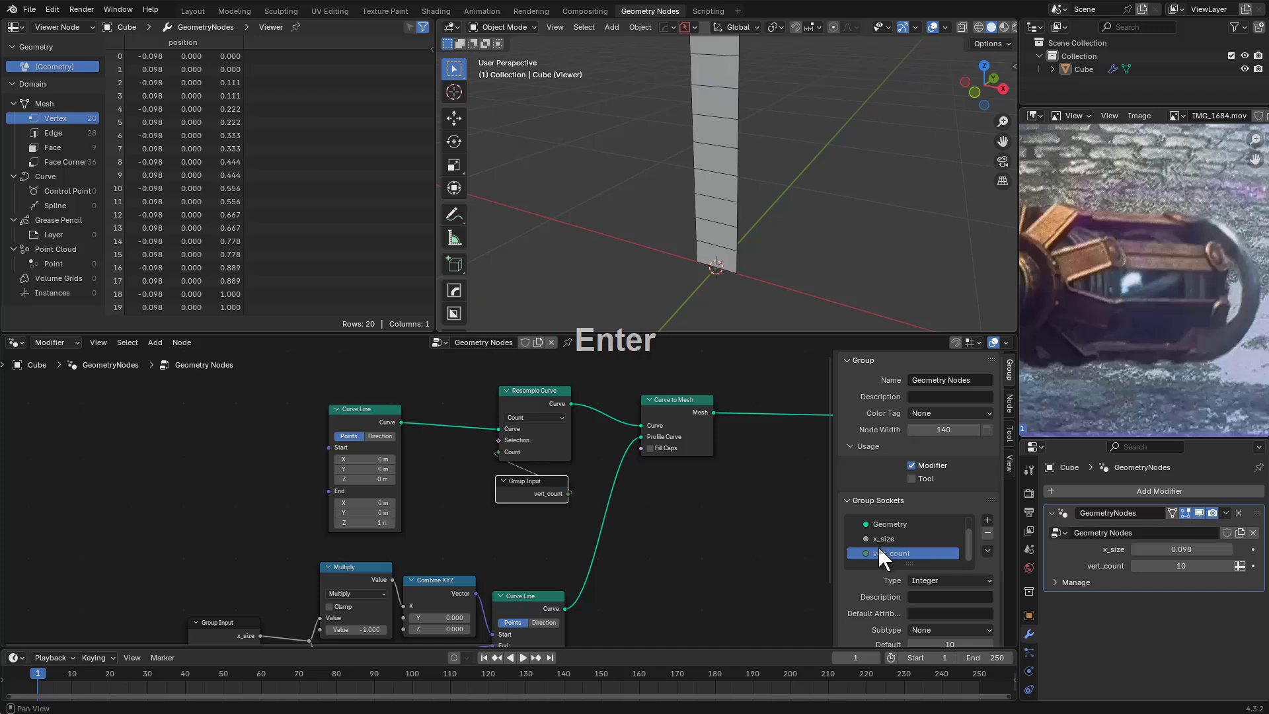
Lengthen the Group Sockets list to show every socket, shrink the sidebar's contents and widen the sidebar
{"action": "left_click_drag", "start_coordinate": [916, 563], "coordinate": [929, 617]}
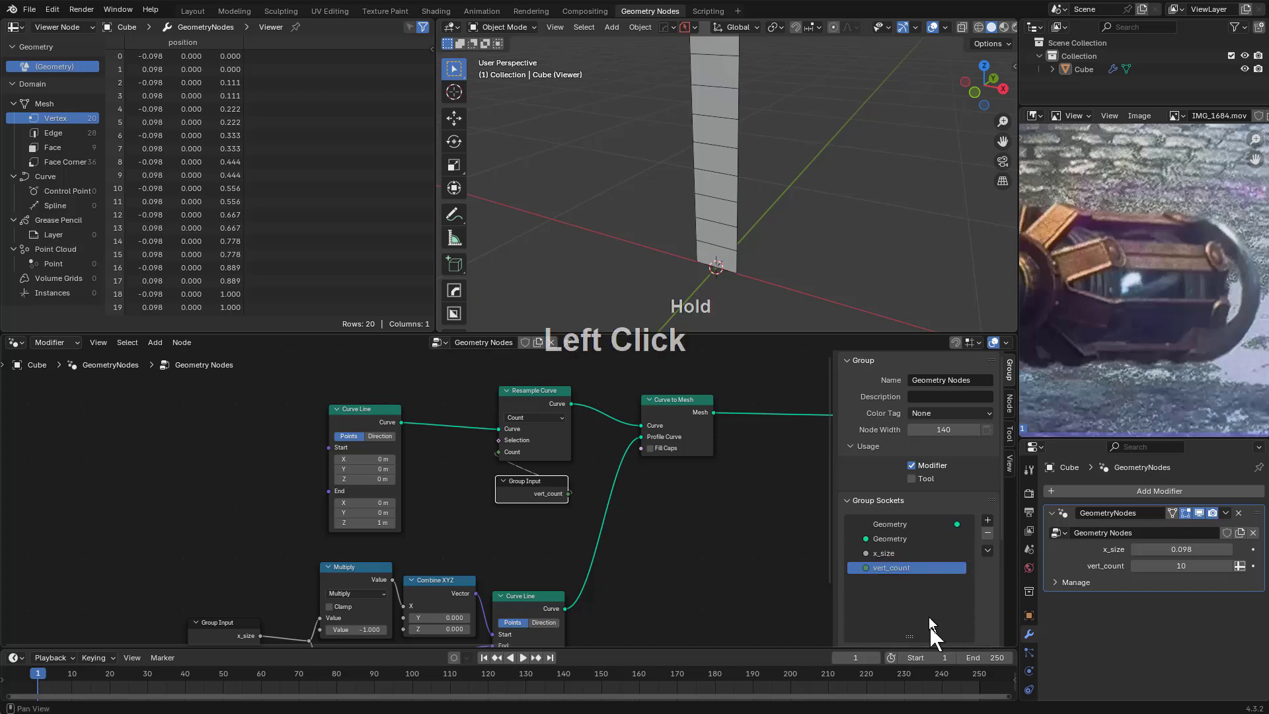
{"action": "scroll", "coordinate": [899, 541], "scroll_direction": "down", "scroll_amount": 2, "text": "ctrl"}
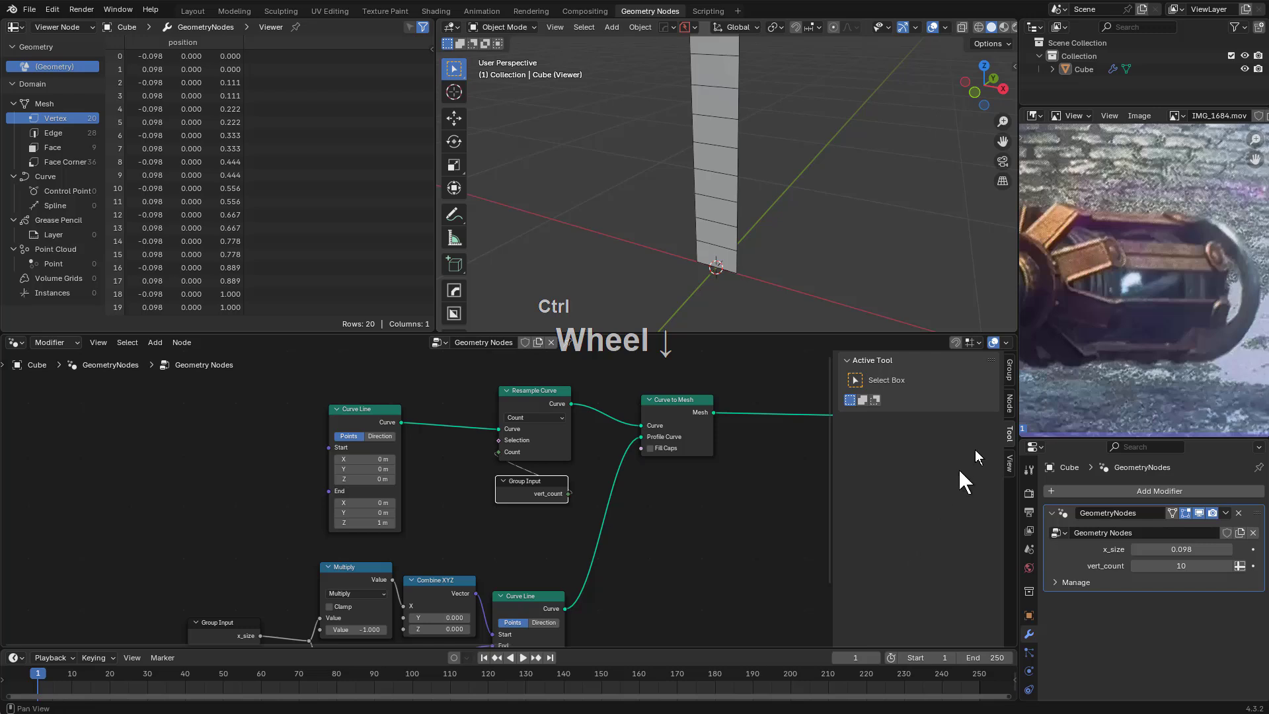
{"action": "left_click", "coordinate": [1011, 404]}
{"action": "left_click", "coordinate": [1011, 379]}
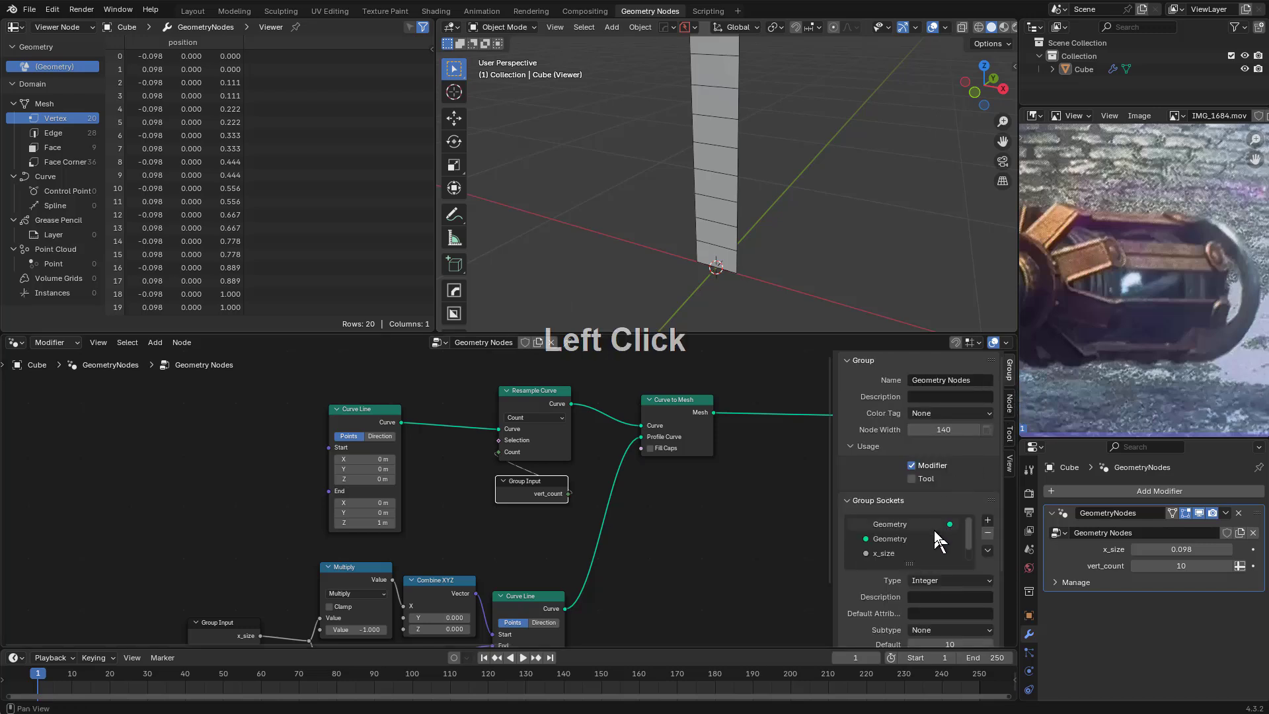
{"action": "left_click_drag", "start_coordinate": [916, 575], "coordinate": [903, 619]}
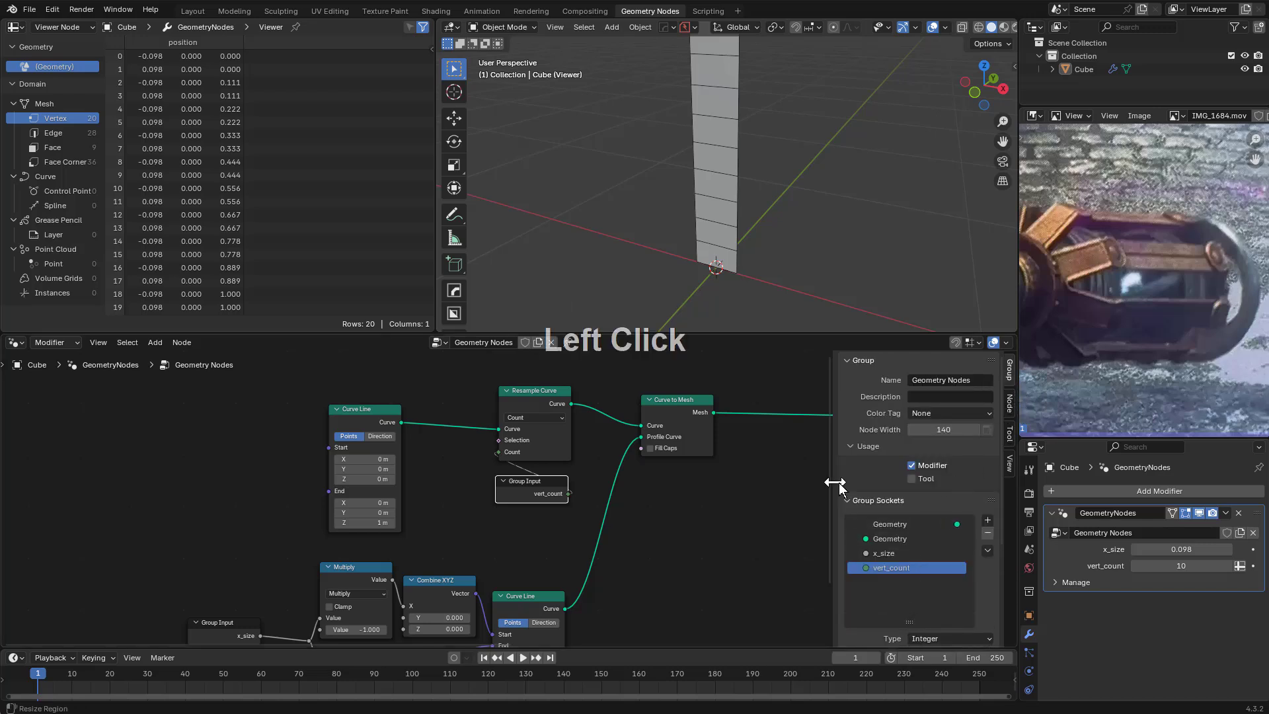
{"action": "mouse_move", "coordinate": [871, 508]}
{"action": "middle_mouse_down", "text": "ctrl"}
{"action": "mouse_move", "coordinate": [889, 540]}
{"action": "mouse_move", "coordinate": [930, 509]}
{"action": "mouse_move", "coordinate": [946, 526]}
{"action": "mouse_move", "coordinate": [879, 502]}
{"action": "middle_mouse_up", "text": "ctrl"}
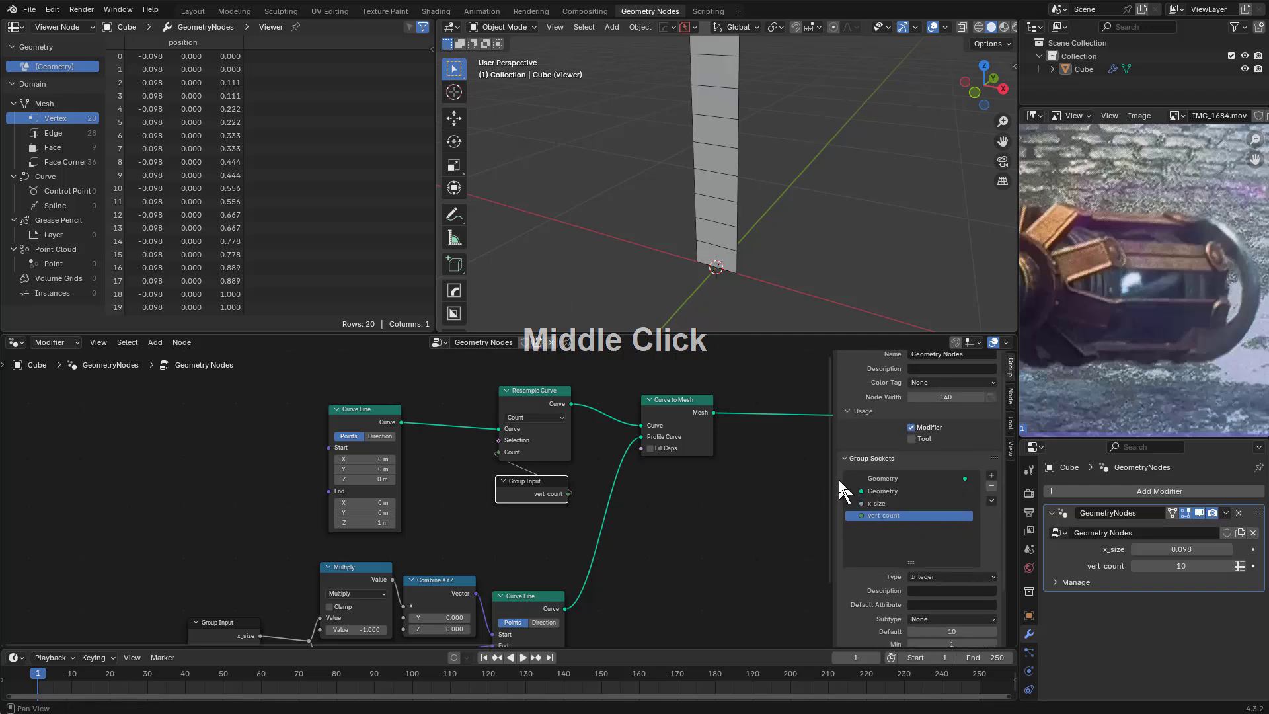
{"action": "left_click_drag", "start_coordinate": [832, 478], "coordinate": [807, 478]}
Move the x_size Group Input closer to the Multiply and Combine XYZ nodes and nudge Curve to Mesh down
{"action": "scroll", "coordinate": [737, 150], "scroll_direction": "down", "scroll_amount": 5}
{"action": "middle_click_drag", "start_coordinate": [701, 162], "coordinate": [717, 210]}
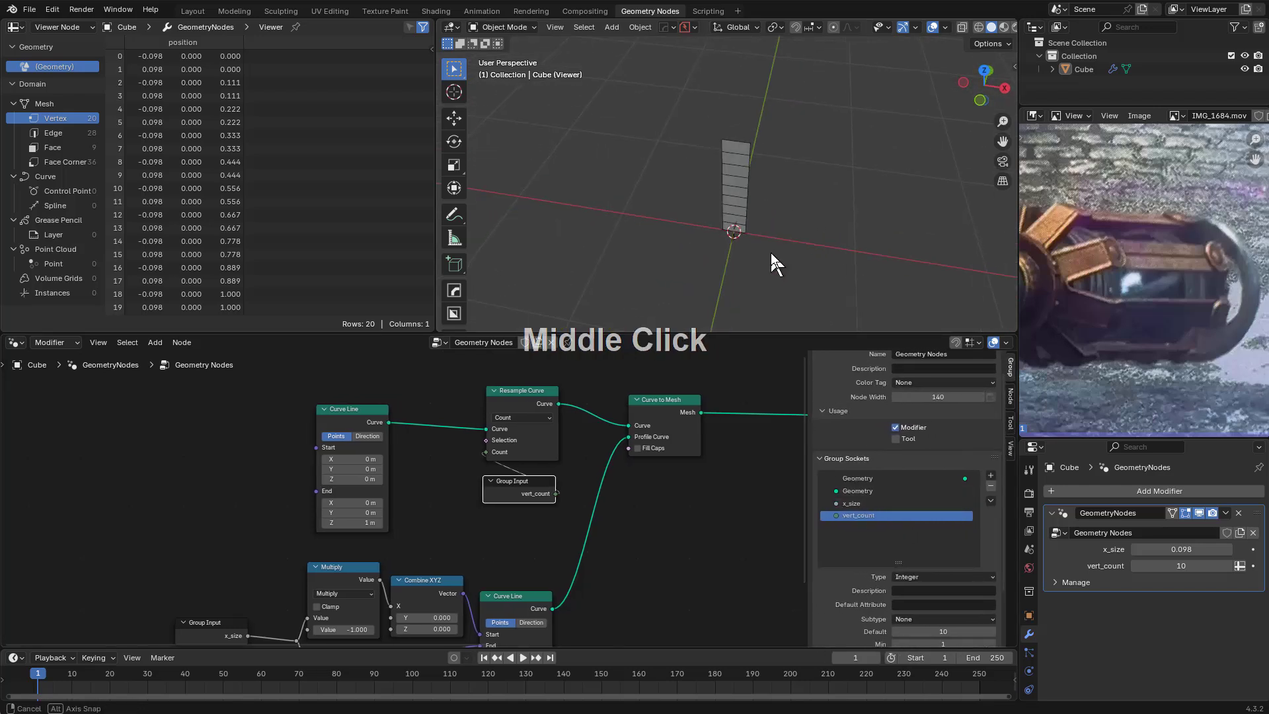
{"action": "middle_click_drag", "start_coordinate": [689, 460], "coordinate": [573, 430]}
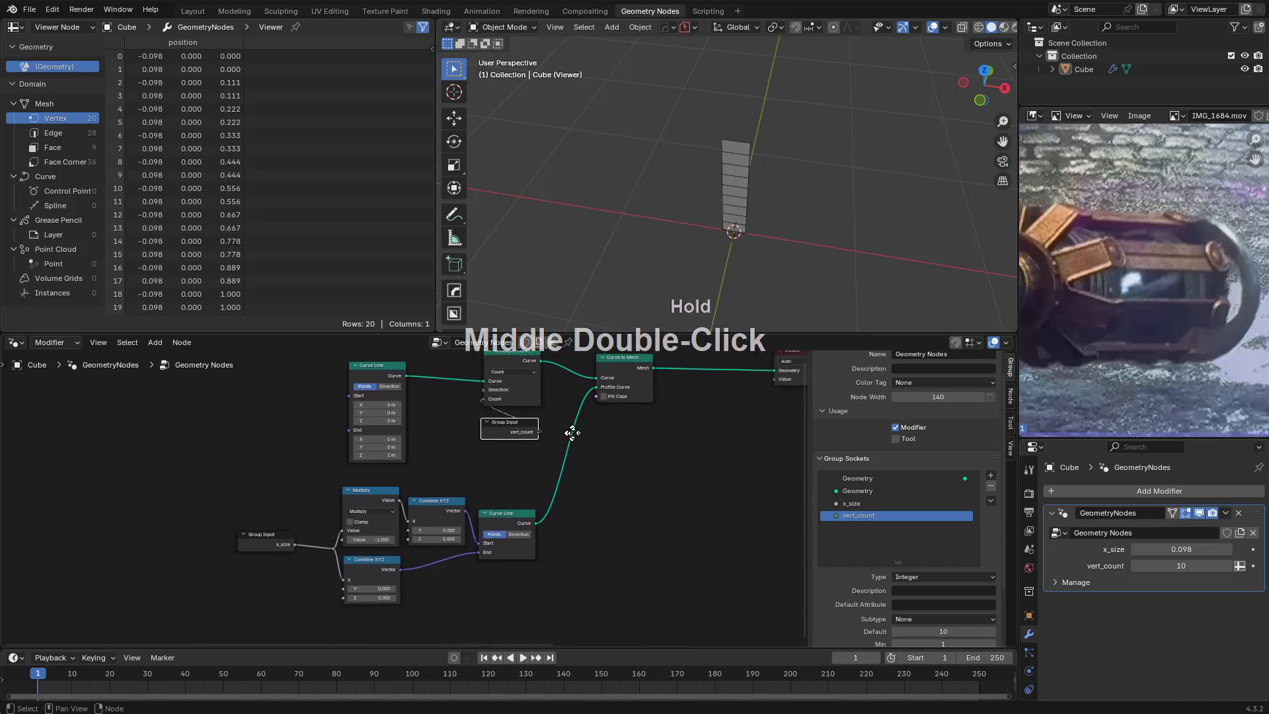
{"action": "mouse_move", "coordinate": [267, 545]}
{"action": "left_mouse_down"}
{"action": "mouse_move", "coordinate": [286, 547]}
{"action": "mouse_move", "coordinate": [271, 543]}
{"action": "left_mouse_up"}
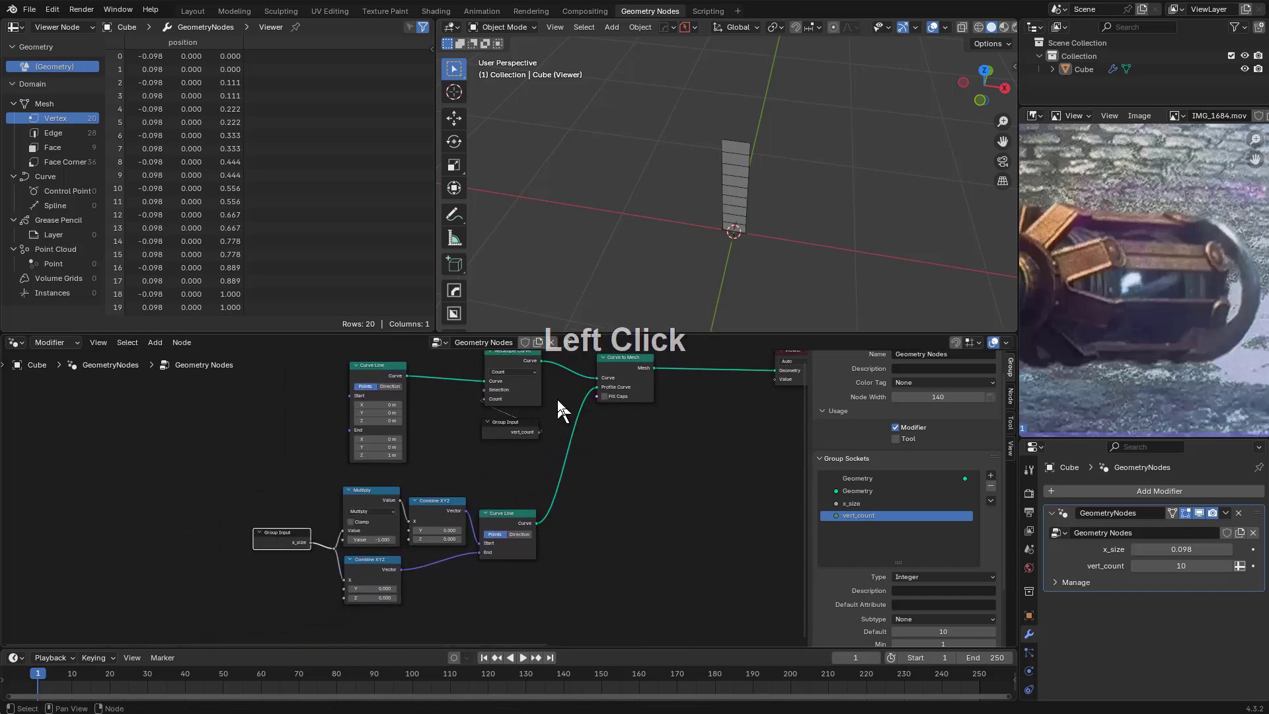
{"action": "left_click", "coordinate": [643, 383]}
{"action": "left_click_drag", "start_coordinate": [627, 370], "coordinate": [628, 373]}
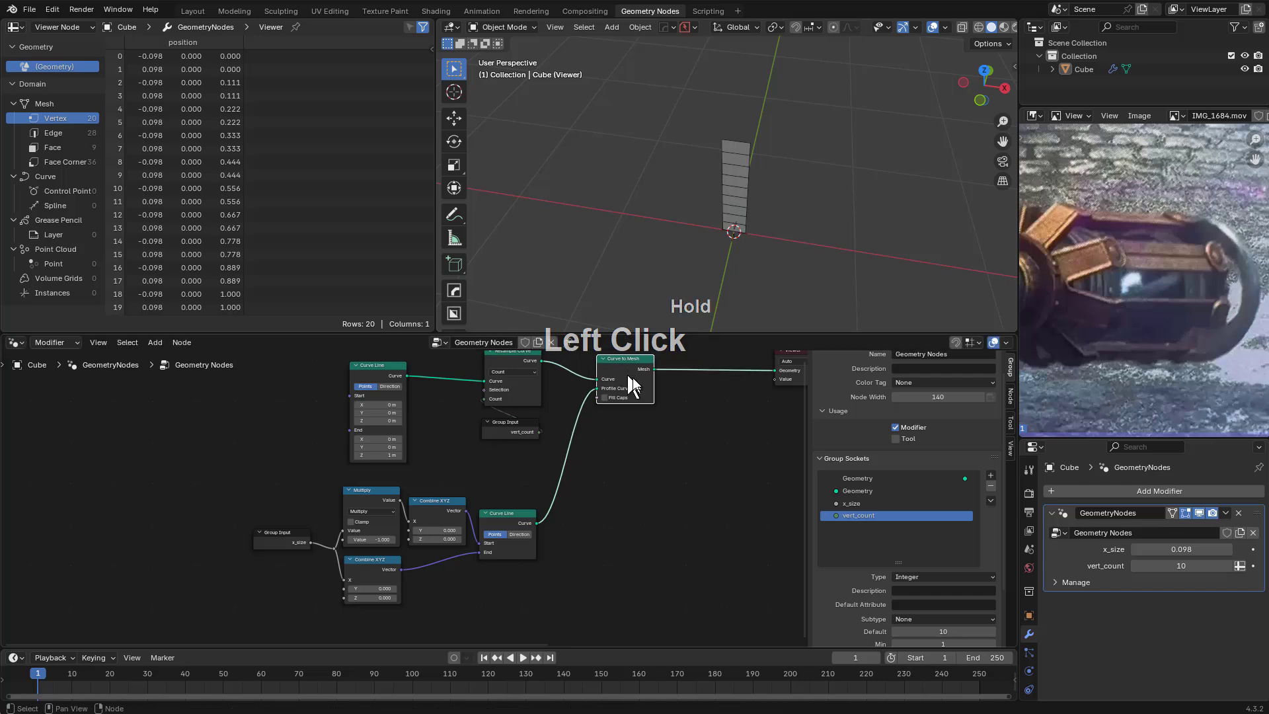
Move the Viewer node farther from Curve to Mesh to make room for more nodes between them
{"action": "scroll", "coordinate": [612, 417], "scroll_direction": "down", "scroll_amount": 2}
{"action": "middle_click_drag", "start_coordinate": [587, 449], "coordinate": [595, 450]}
{"action": "middle_click_drag", "start_coordinate": [739, 426], "coordinate": [589, 462]}
{"action": "scroll", "coordinate": [594, 456], "scroll_direction": "up", "scroll_amount": 2}
{"action": "left_click_drag", "start_coordinate": [636, 390], "coordinate": [737, 395]}
{"action": "middle_click_drag", "start_coordinate": [735, 402], "coordinate": [556, 427]}
{"action": "left_click_drag", "start_coordinate": [557, 427], "coordinate": [581, 430]}
{"action": "scroll", "coordinate": [577, 489], "scroll_direction": "up", "scroll_amount": 4}
{"action": "middle_click_drag", "start_coordinate": [292, 445], "coordinate": [518, 482]}
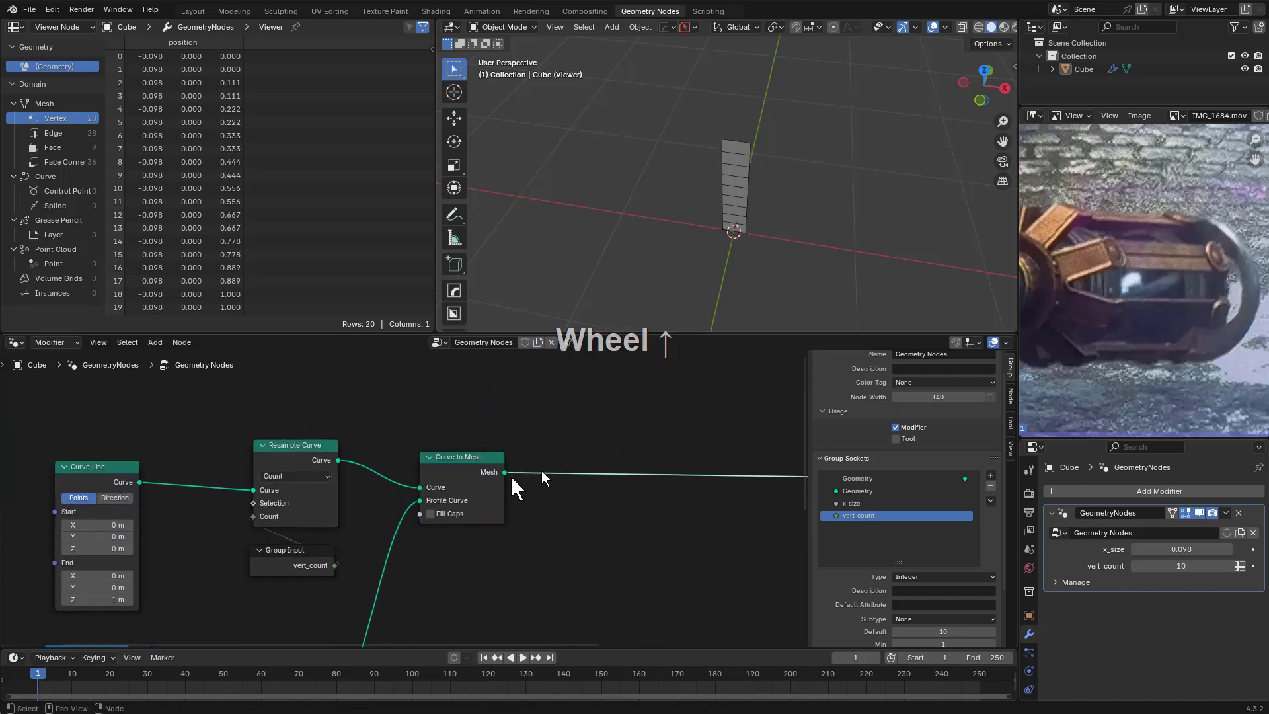
Add a Mesh Circle node above the strip's nodes and set its Vertices to 24
{"action": "key", "text": "shift+a"}
{"action": "left_click", "coordinate": [457, 430]}
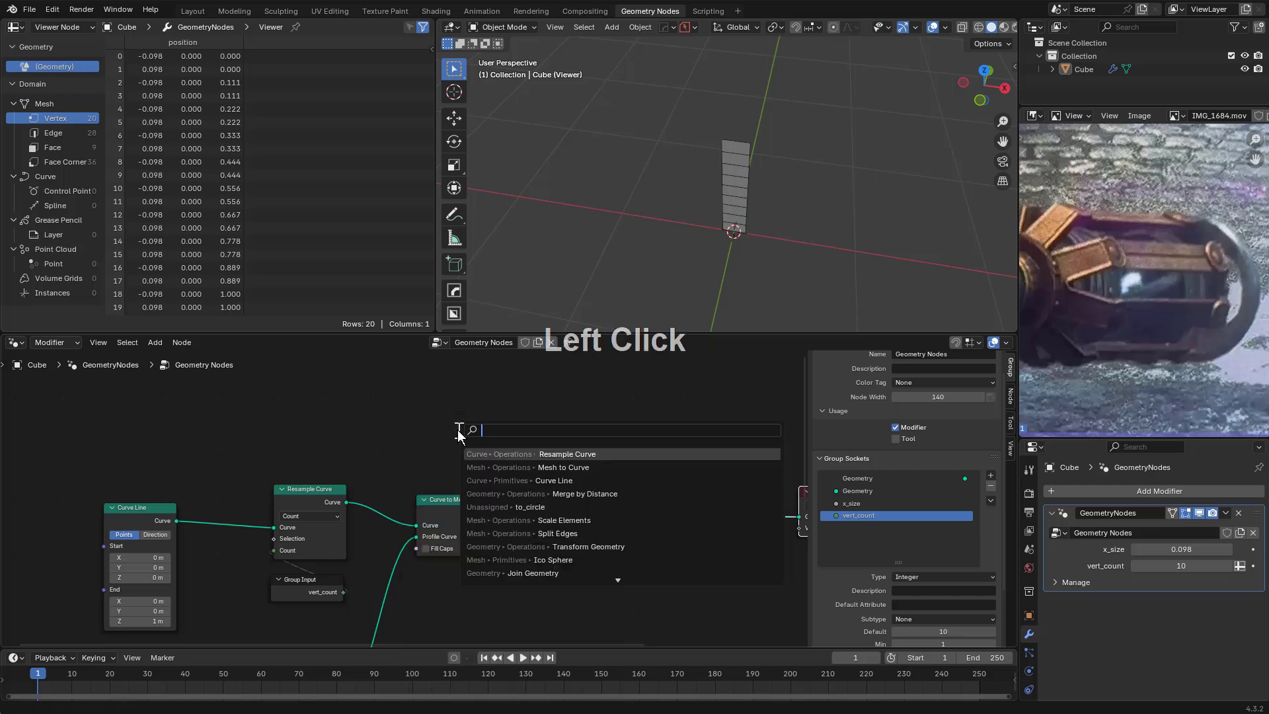
{"action": "type", "text": "circl"}
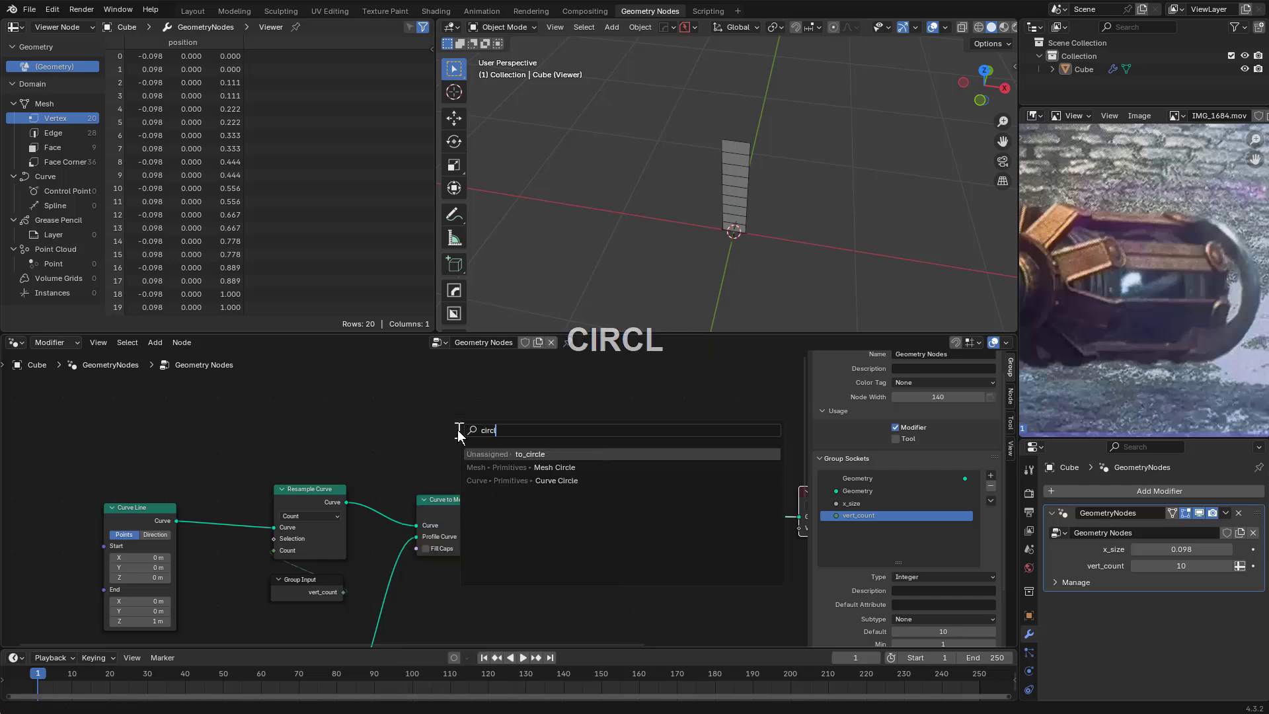
{"action": "key", "text": "Down"}
{"action": "key", "text": "Down"}
{"action": "key", "text": "Up"}
{"action": "key", "text": "Return"}
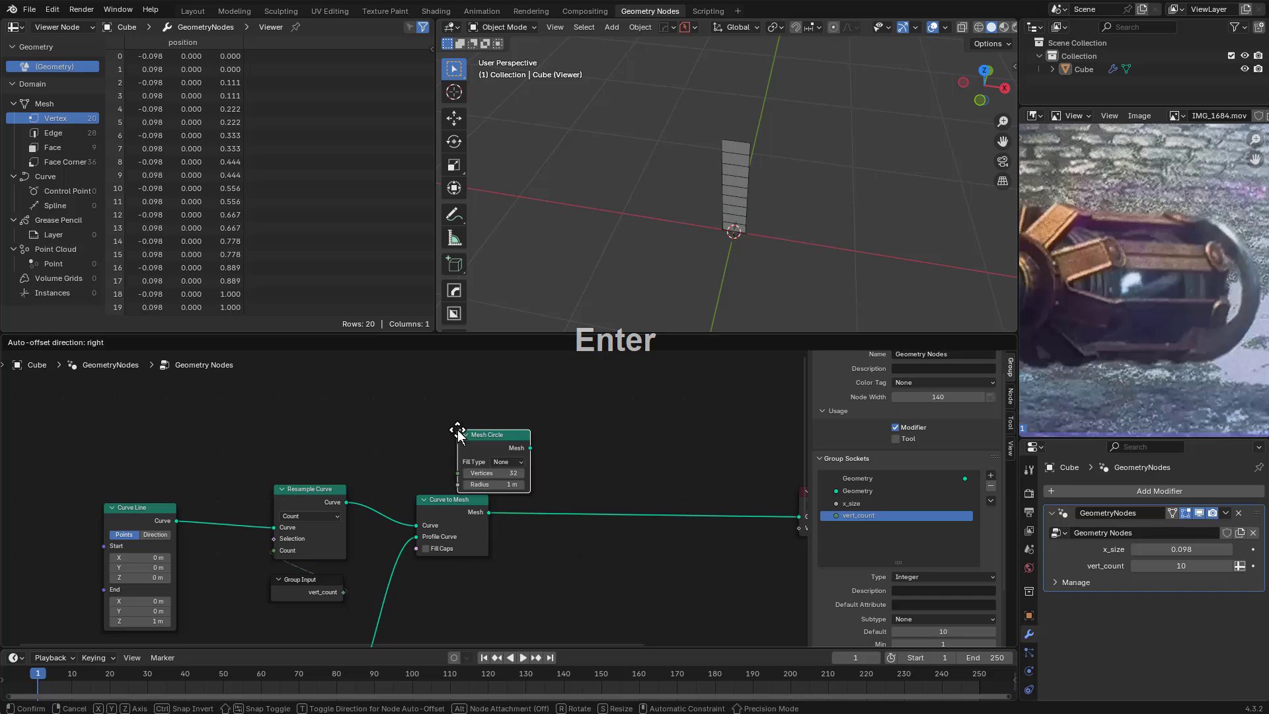
{"action": "left_click", "coordinate": [379, 400]}
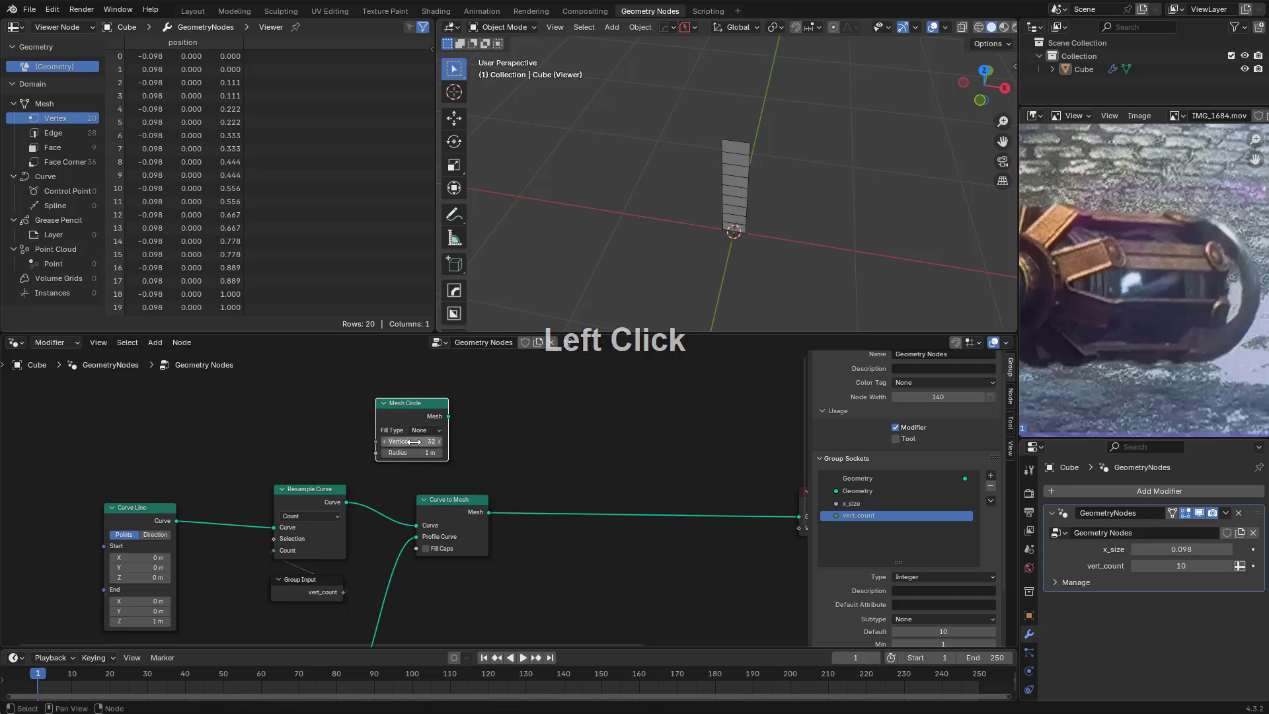
{"action": "type", "text": "24"}
{"action": "key", "text": "KP_Enter"}
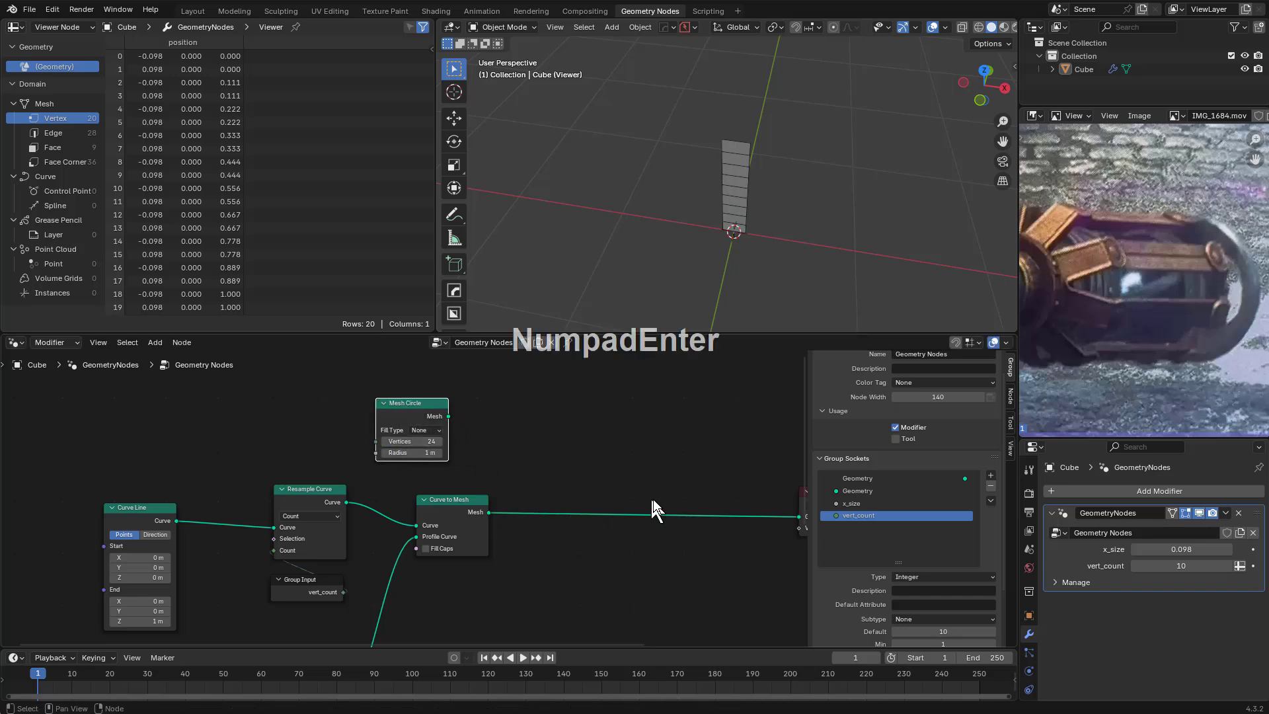
Insert an Instance on Points node between Curve to Mesh and the Viewer
{"action": "key", "text": "shift+a"}
{"action": "left_click", "coordinate": [622, 423]}
{"action": "type", "text": "insta"}
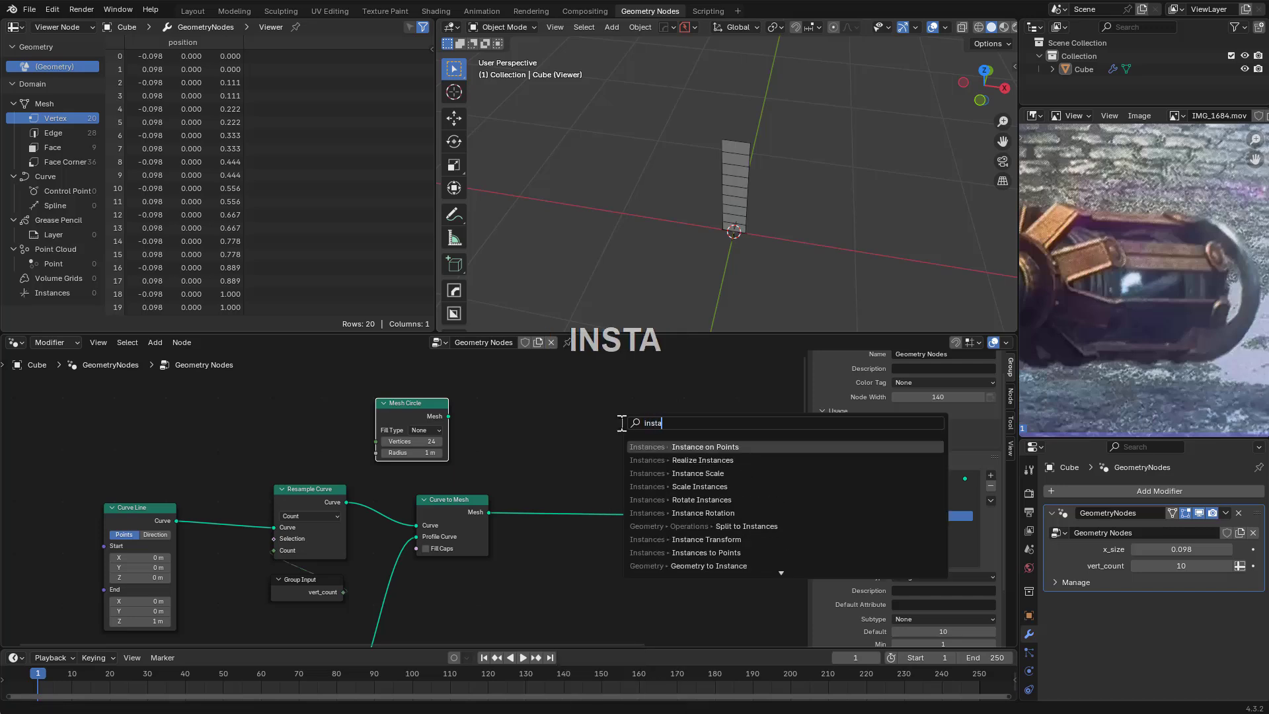
{"action": "key", "text": "Return"}
{"action": "key", "text": "g"}
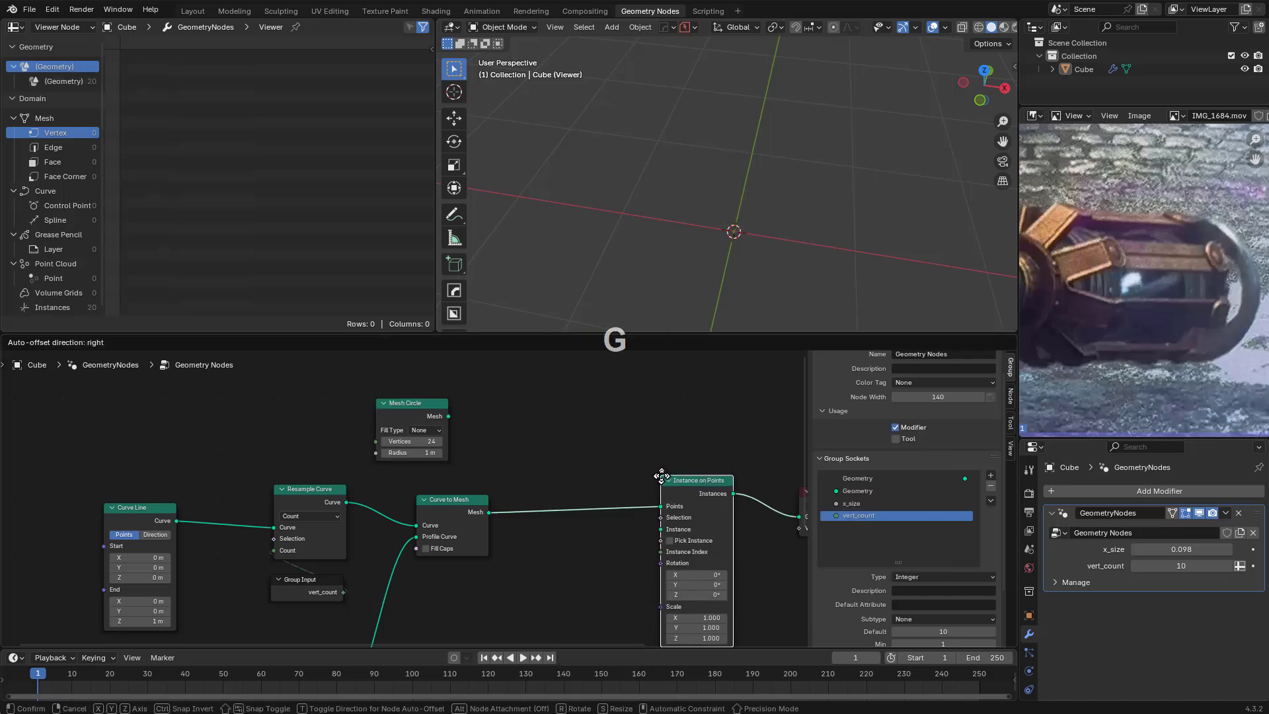
{"action": "left_click", "coordinate": [662, 483]}
Rewire Instance on Points so the strip mesh feeds Instance and the Mesh Circle feeds Points
{"action": "mouse_move", "coordinate": [660, 516]}
{"action": "left_mouse_down"}
{"action": "mouse_move", "coordinate": [618, 534]}
{"action": "mouse_move", "coordinate": [660, 536]}
{"action": "left_mouse_up"}
{"action": "left_click_drag", "start_coordinate": [448, 417], "coordinate": [661, 515]}
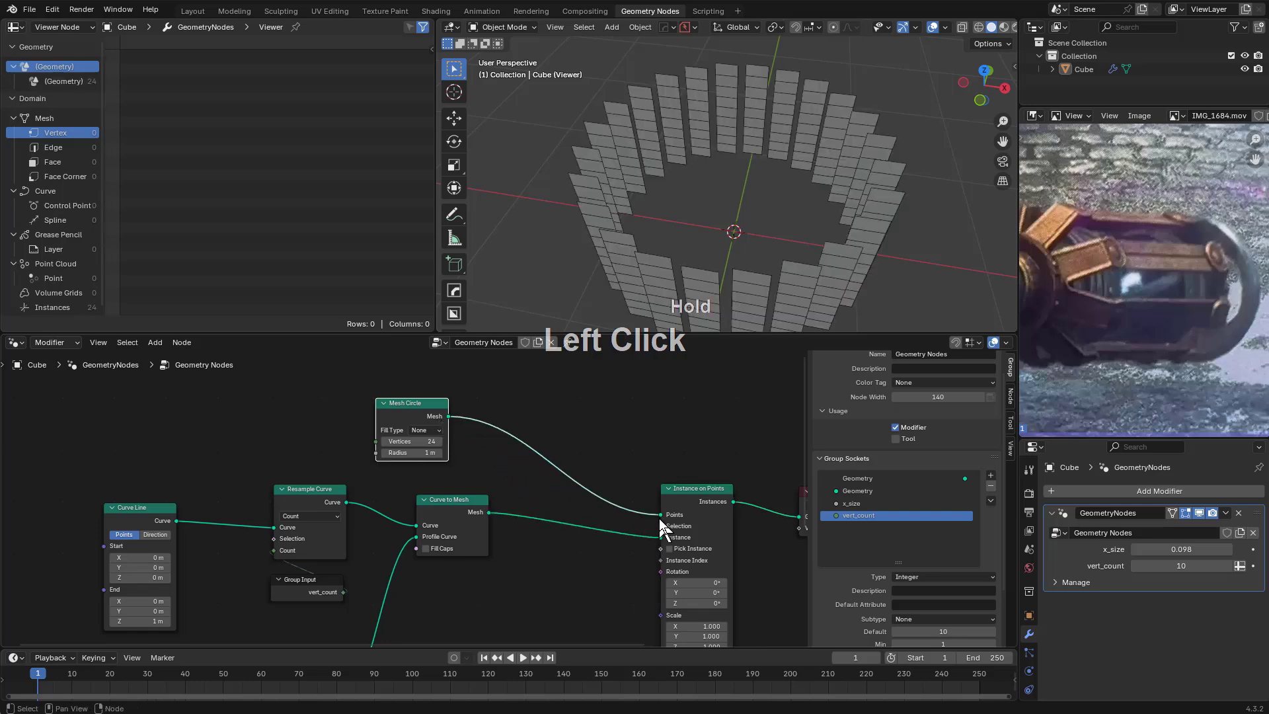
{"action": "mouse_move", "coordinate": [746, 202]}
{"action": "middle_mouse_down"}
{"action": "mouse_move", "coordinate": [839, 161]}
{"action": "mouse_move", "coordinate": [843, 132]}
{"action": "mouse_move", "coordinate": [844, 205]}
{"action": "mouse_move", "coordinate": [760, 212]}
{"action": "middle_mouse_up"}
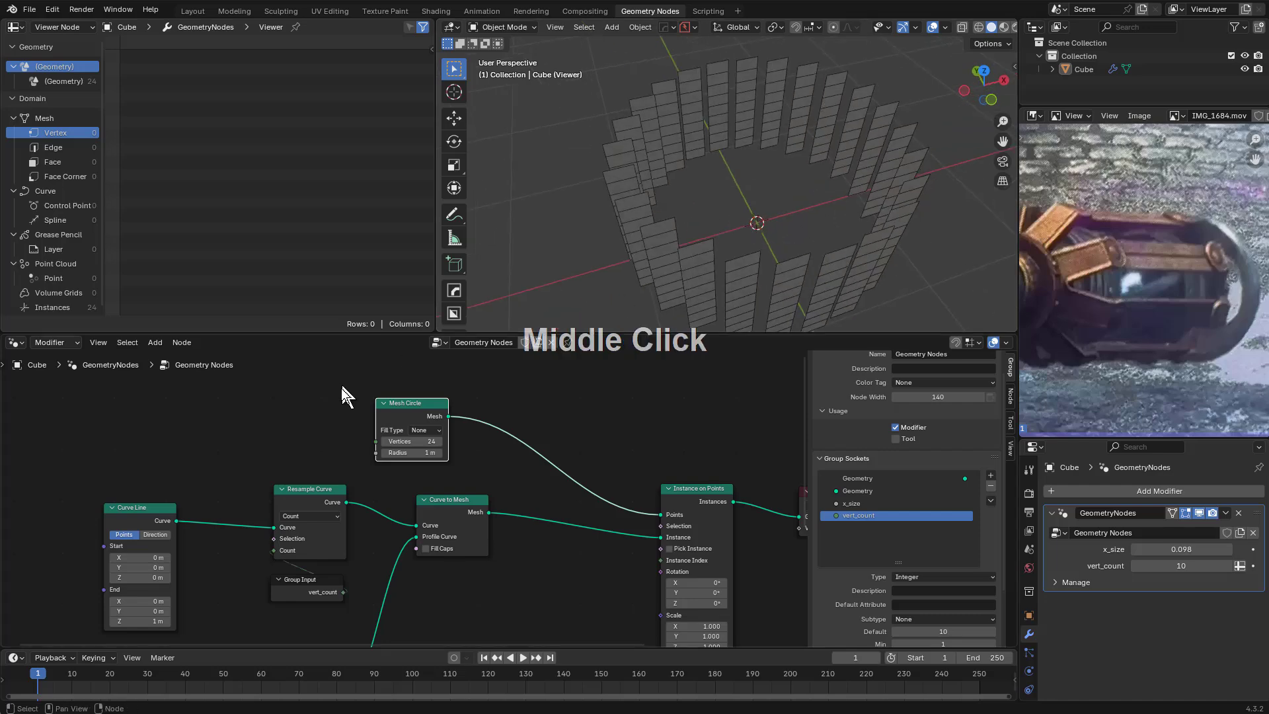
Try out different Radius and Vertices values on the Mesh Circle node
{"action": "mouse_move", "coordinate": [405, 453]}
{"action": "left_mouse_down", "text": "shift"}
{"action": "mouse_move", "coordinate": [370, 453]}
{"action": "mouse_move", "coordinate": [429, 452]}
{"action": "mouse_move", "coordinate": [377, 441]}
{"action": "mouse_move", "coordinate": [414, 441]}
{"action": "left_mouse_up", "text": "shift"}
{"action": "right_click", "coordinate": [405, 452], "text": "shift"}
{"action": "right_click", "coordinate": [404, 442], "text": "shift"}
Expose the Mesh Circle's Vertices through a new Group Input node placed beside it
{"action": "scroll", "coordinate": [416, 472], "scroll_direction": "down", "scroll_amount": 1}
{"action": "middle_click_drag", "start_coordinate": [417, 475], "coordinate": [550, 490]}
{"action": "scroll", "coordinate": [450, 498], "scroll_direction": "down", "scroll_amount": 1}
{"action": "scroll", "coordinate": [449, 502], "scroll_direction": "up", "scroll_amount": 2}
{"action": "middle_click_drag", "start_coordinate": [663, 487], "coordinate": [659, 491]}
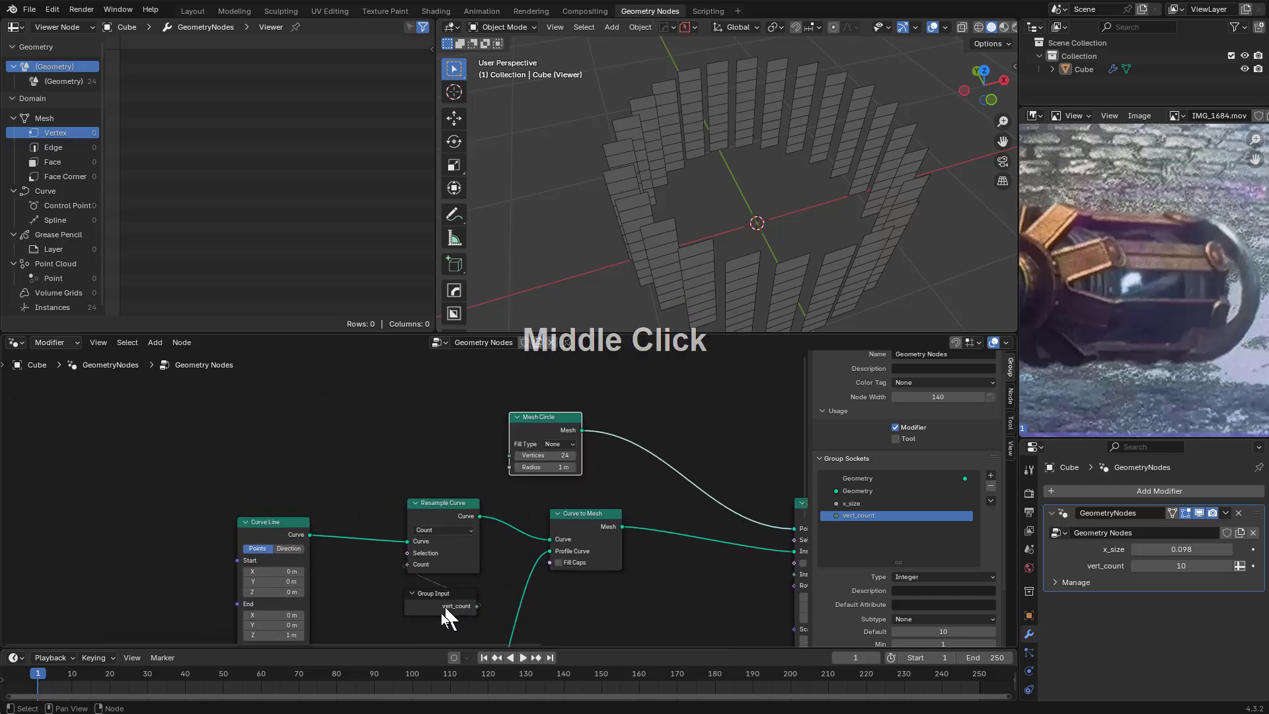
{"action": "left_click_drag", "start_coordinate": [509, 455], "coordinate": [475, 444]}
{"action": "type", "text": "inpu"}
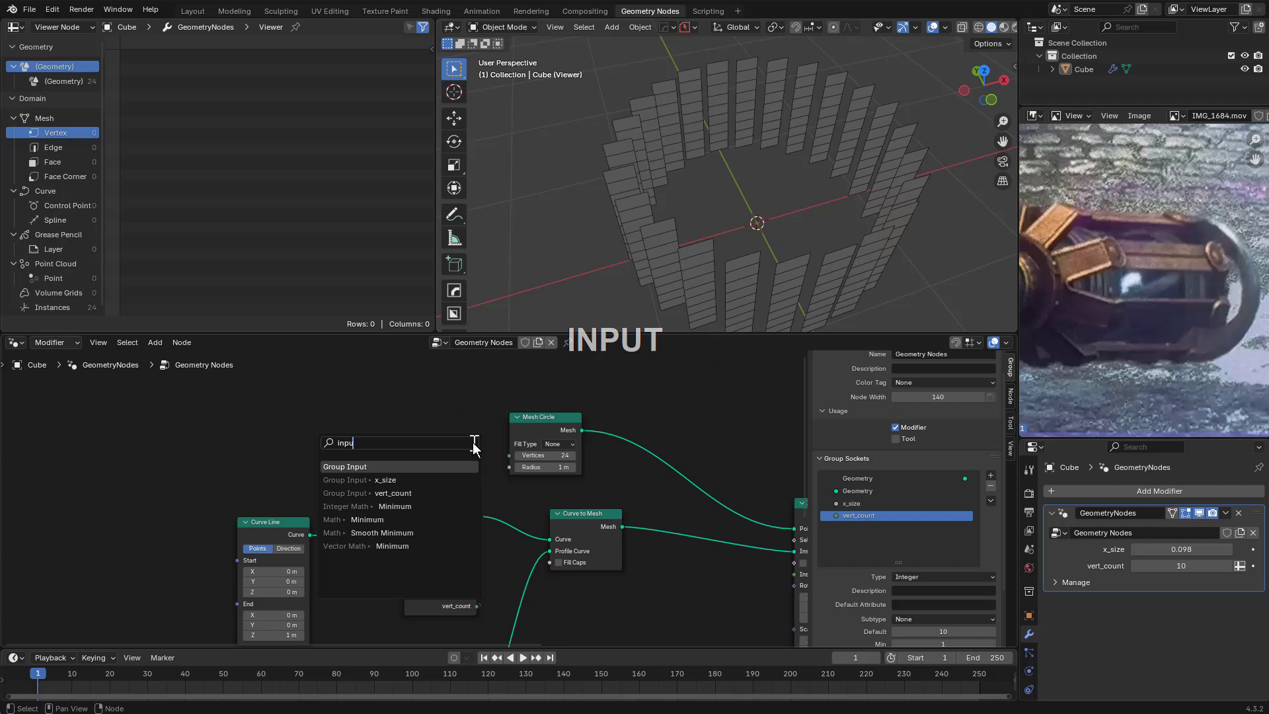
{"action": "key", "text": "Return"}
{"action": "left_click", "coordinate": [473, 445]}
{"action": "scroll", "coordinate": [604, 448], "scroll_direction": "up", "scroll_amount": 2}
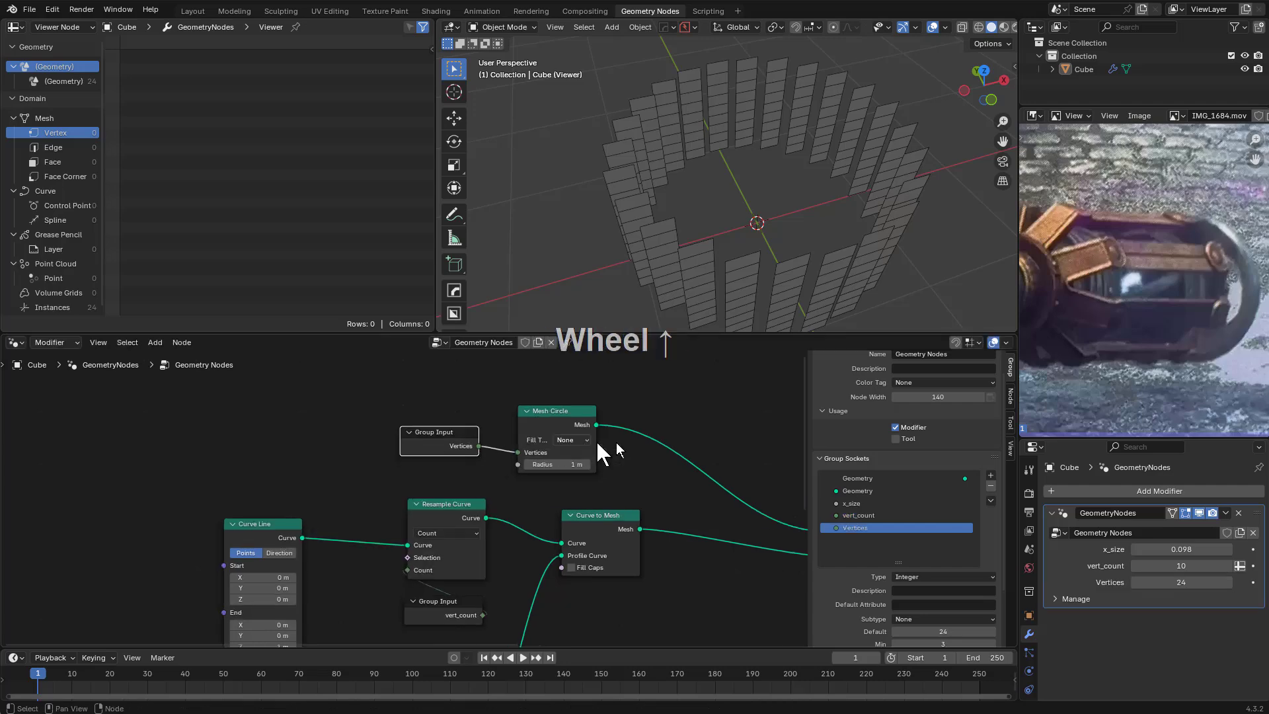
Rename the Vertices socket of the geometry node group to "rounds"
{"action": "key", "text": "n"}
{"action": "key", "text": "n"}
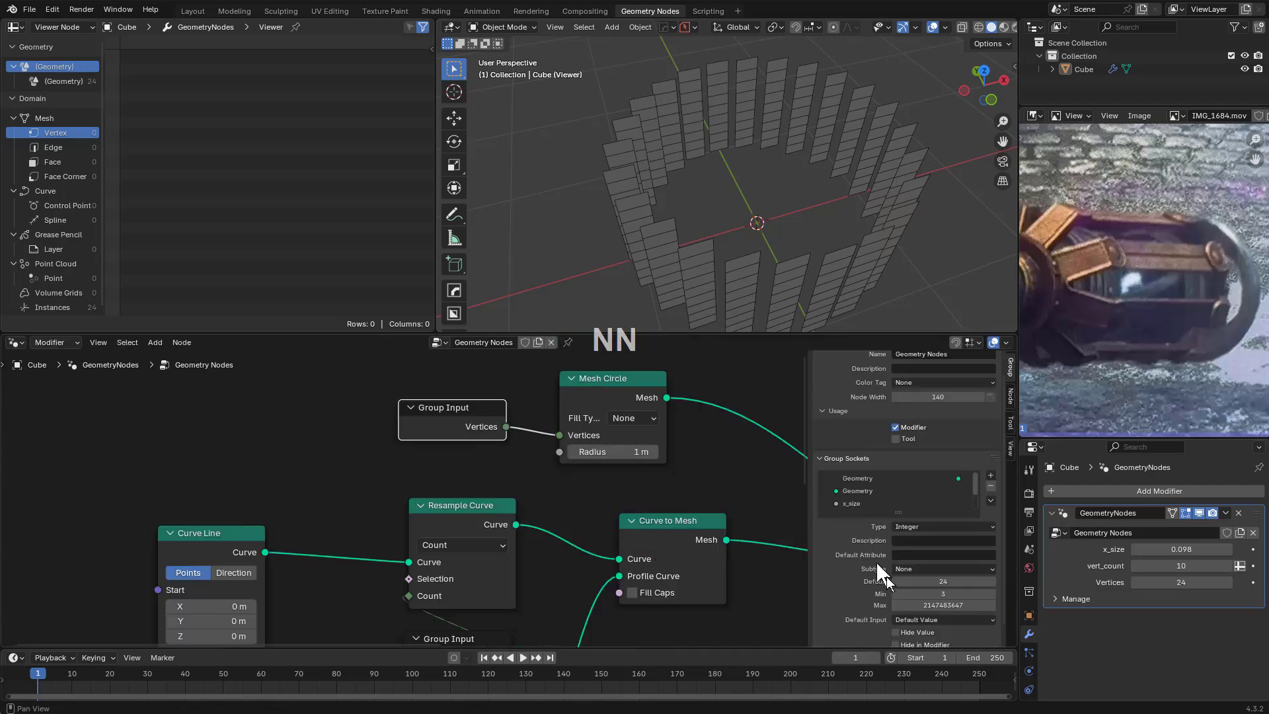
{"action": "scroll", "coordinate": [864, 504], "scroll_direction": "down", "scroll_amount": 2}
{"action": "double_click", "coordinate": [863, 503]}
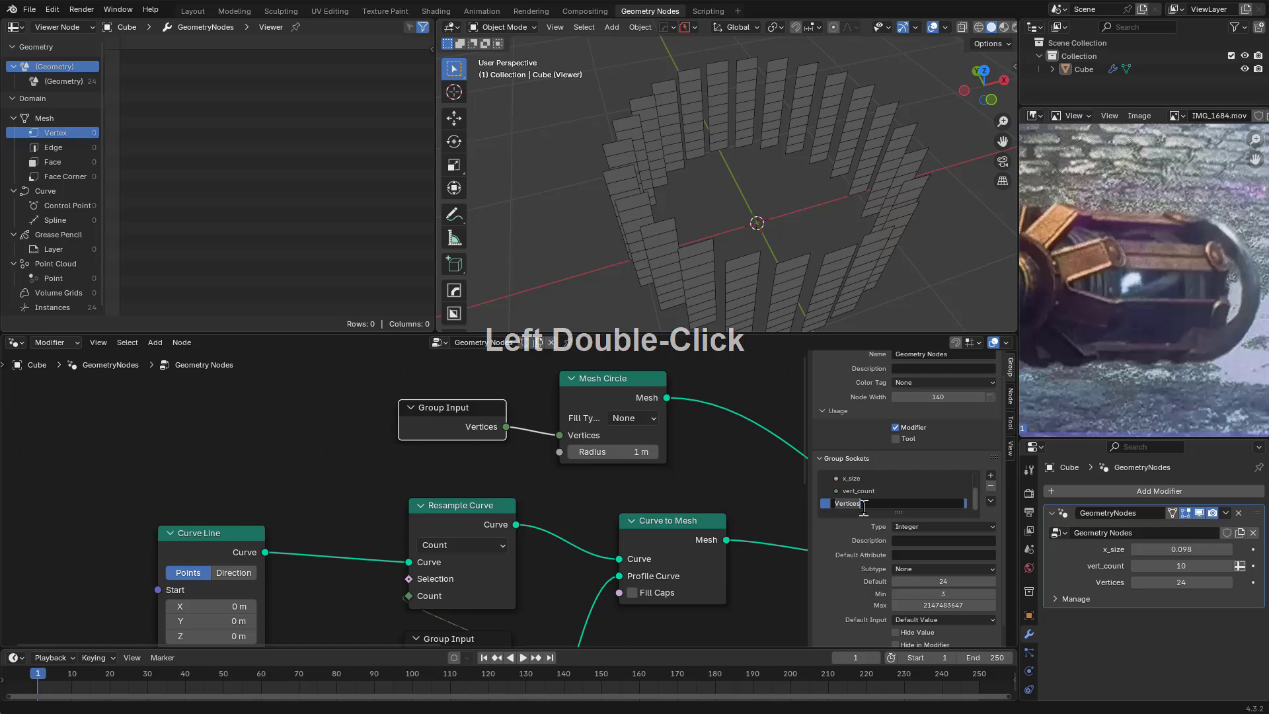
{"action": "type", "text": "rounds"}
{"action": "key", "text": "Return"}
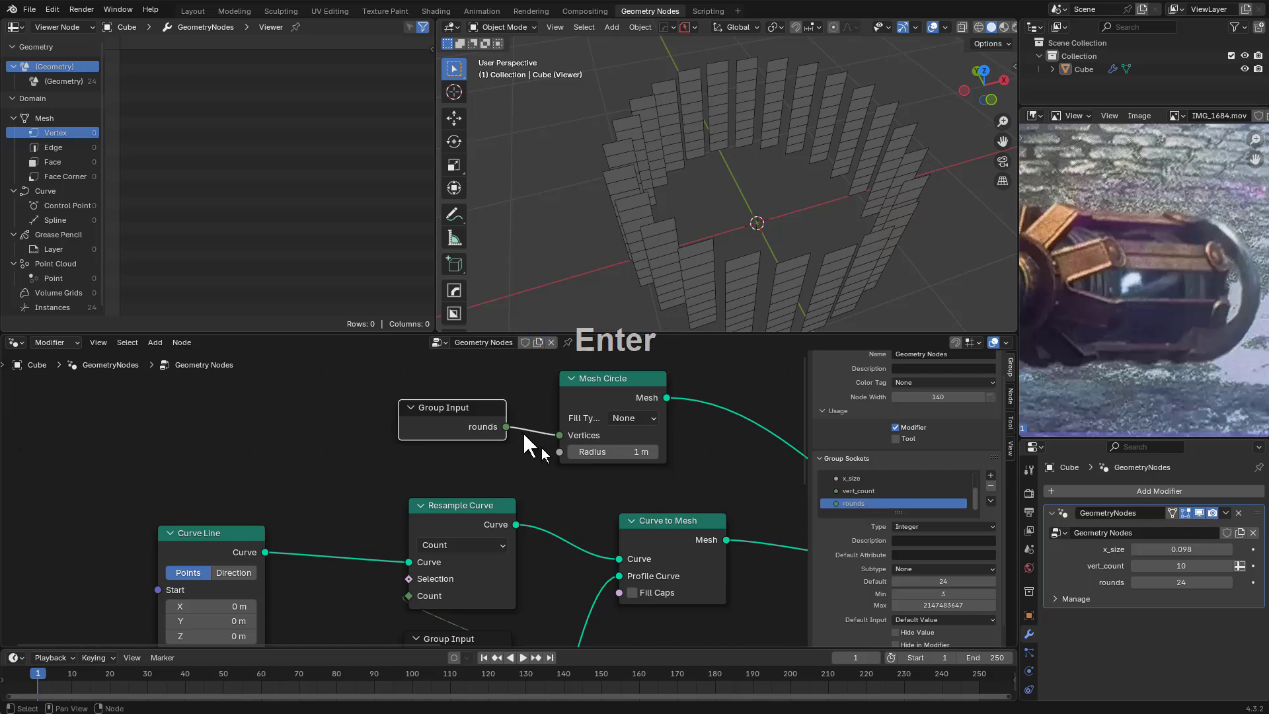
Show all sockets on the Mesh Circle's Group Input node and connect its empty socket to the circle's Radius
{"action": "left_click_drag", "start_coordinate": [558, 453], "coordinate": [505, 450]}
{"action": "left_click", "coordinate": [466, 426]}
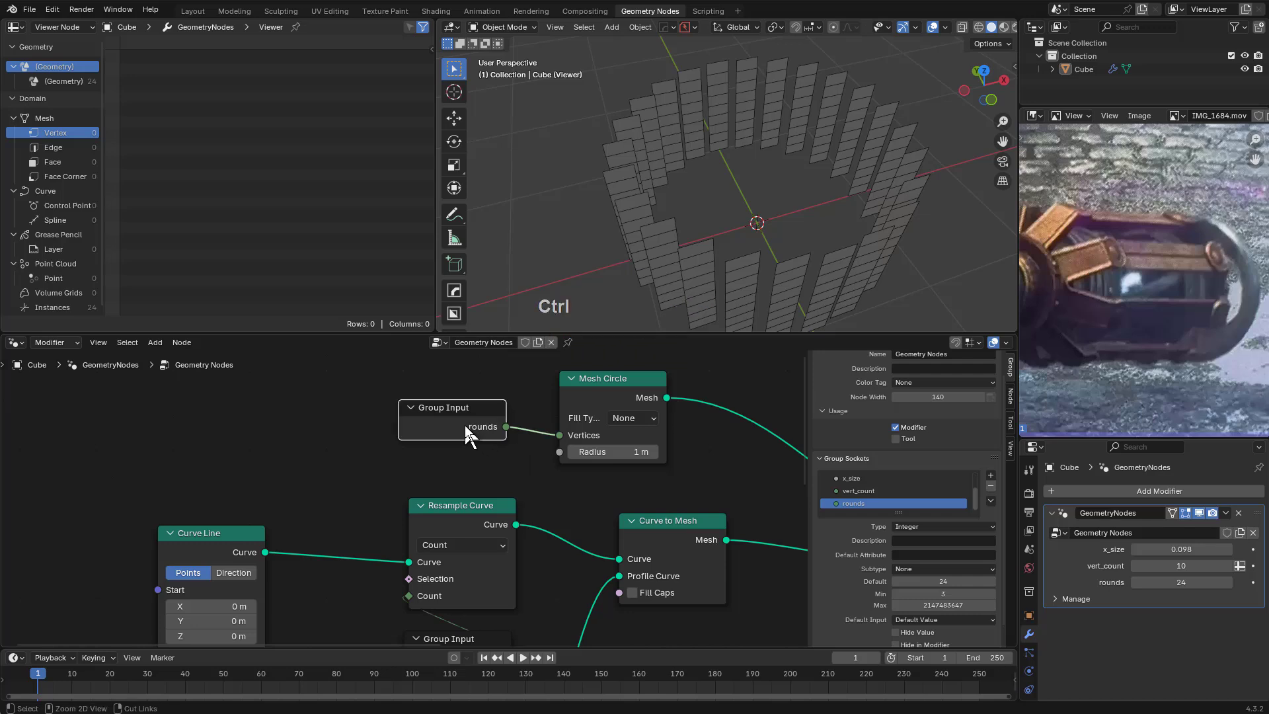
{"action": "key", "text": "ctrl+h"}
{"action": "key", "text": "g"}
{"action": "left_click", "coordinate": [549, 446]}
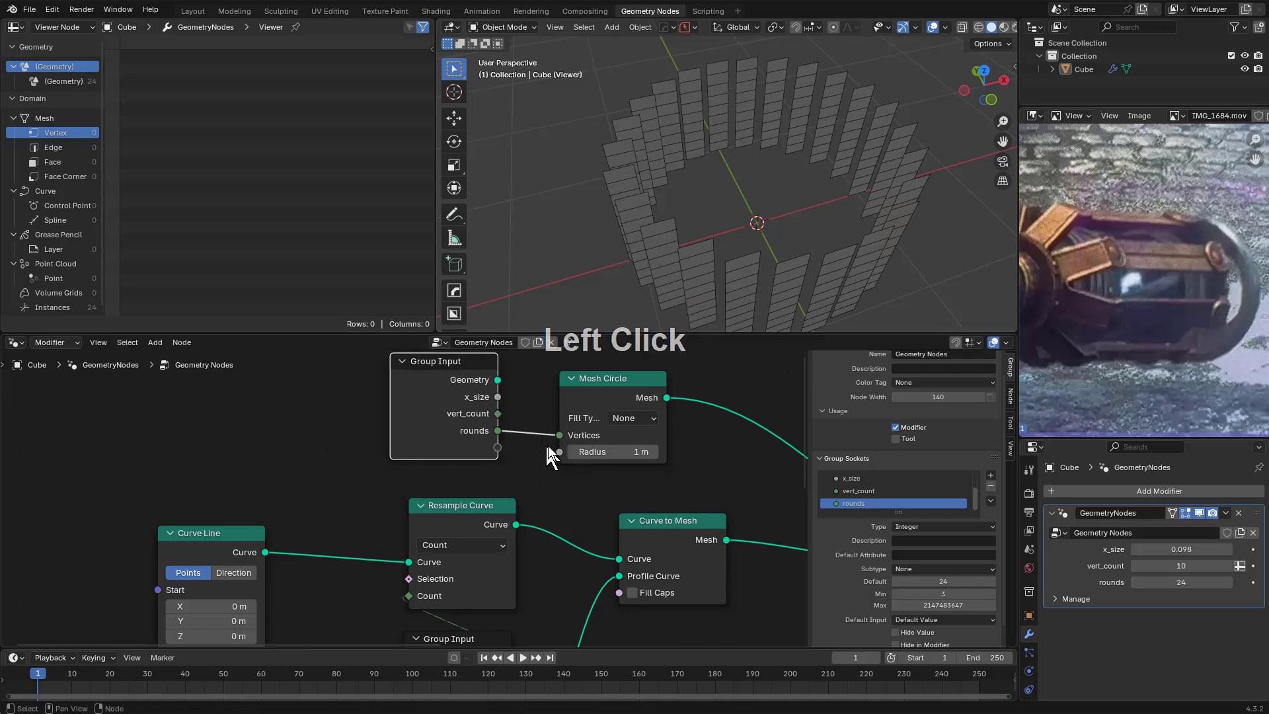
{"action": "left_click_drag", "start_coordinate": [509, 448], "coordinate": [478, 457]}
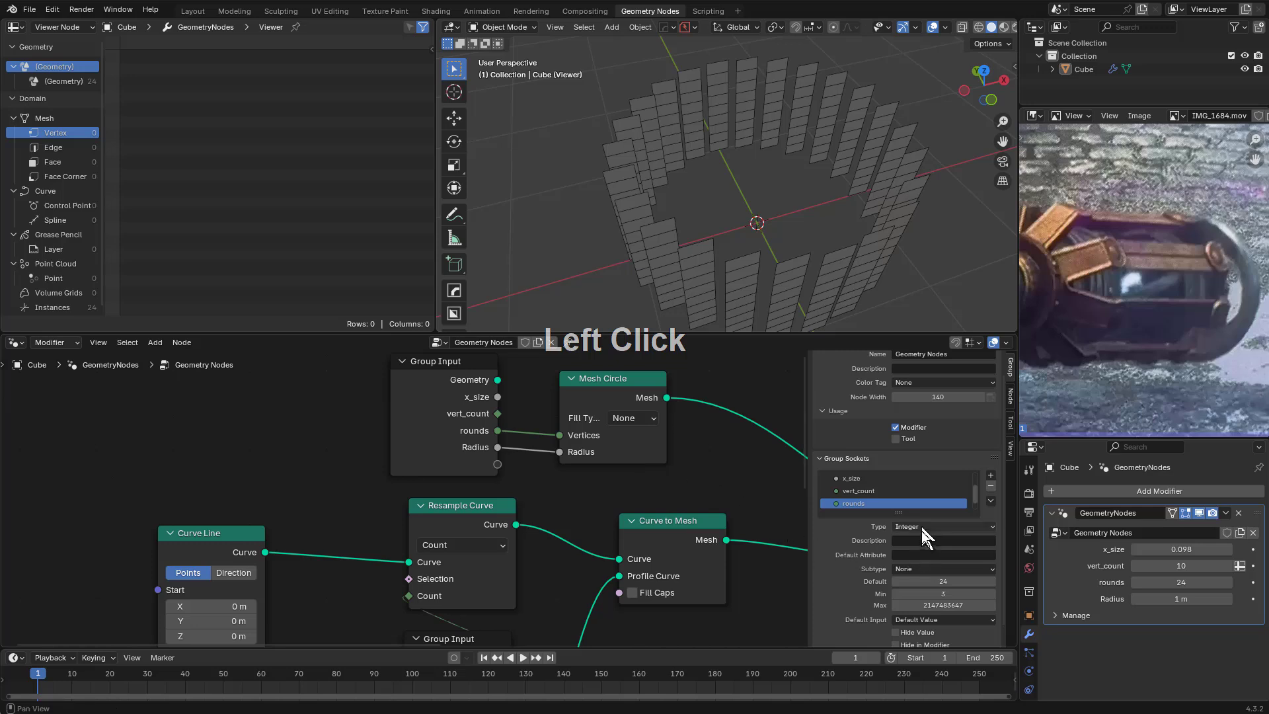
Rename the new Radius group socket to "distance"
{"action": "scroll", "coordinate": [874, 501], "scroll_direction": "down", "scroll_amount": 1}
{"action": "double_click", "coordinate": [864, 502]}
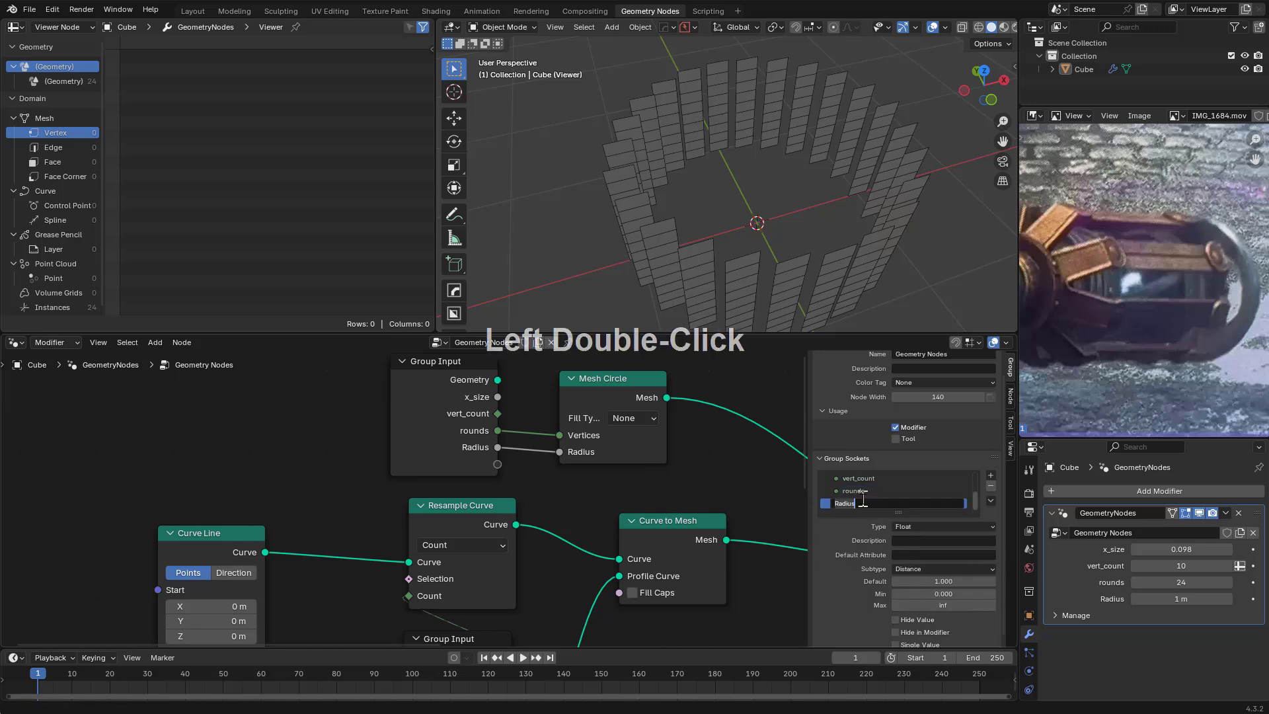
{"action": "type", "text": "distance"}
{"action": "key", "text": "Return"}
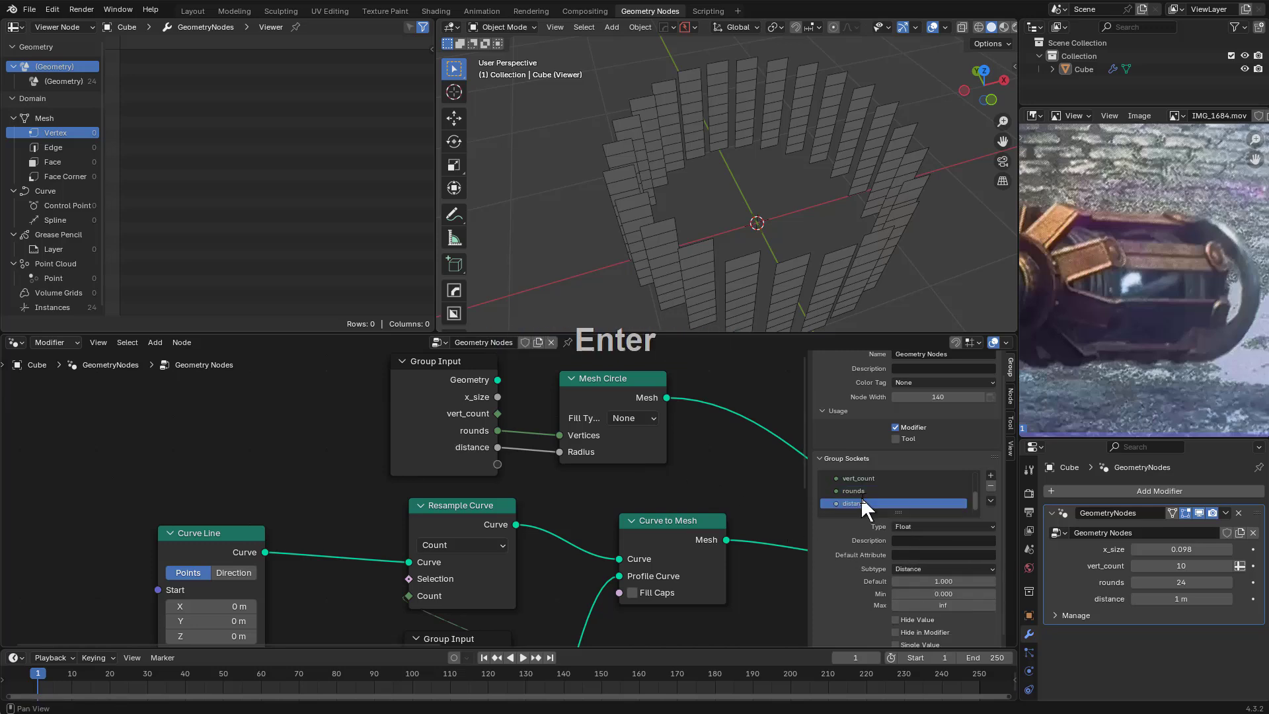
Try out different distance and rounds values on the GeometryNodes modifier
{"action": "left_click_drag", "start_coordinate": [1182, 598], "coordinate": [1147, 583], "text": "shift"}
{"action": "right_click", "coordinate": [1182, 598], "text": "shift"}
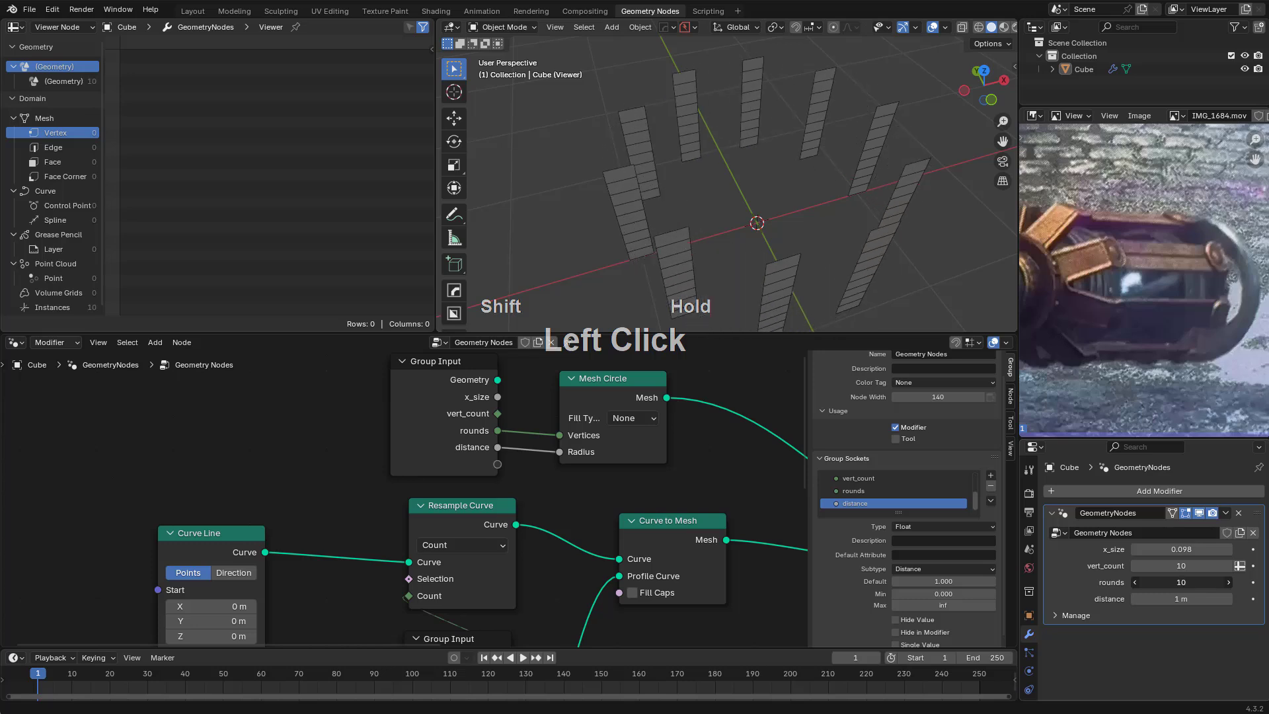
{"action": "right_click", "coordinate": [1183, 583], "text": "shift"}
Hide the unused sockets of the Group Input node feeding the Mesh Circle and place it close beside that node
{"action": "scroll", "coordinate": [710, 555], "scroll_direction": "down", "scroll_amount": 4}
{"action": "middle_click_drag", "start_coordinate": [683, 543], "coordinate": [593, 529]}
{"action": "scroll", "coordinate": [463, 509], "scroll_direction": "up", "scroll_amount": 1}
{"action": "left_click", "coordinate": [416, 419]}
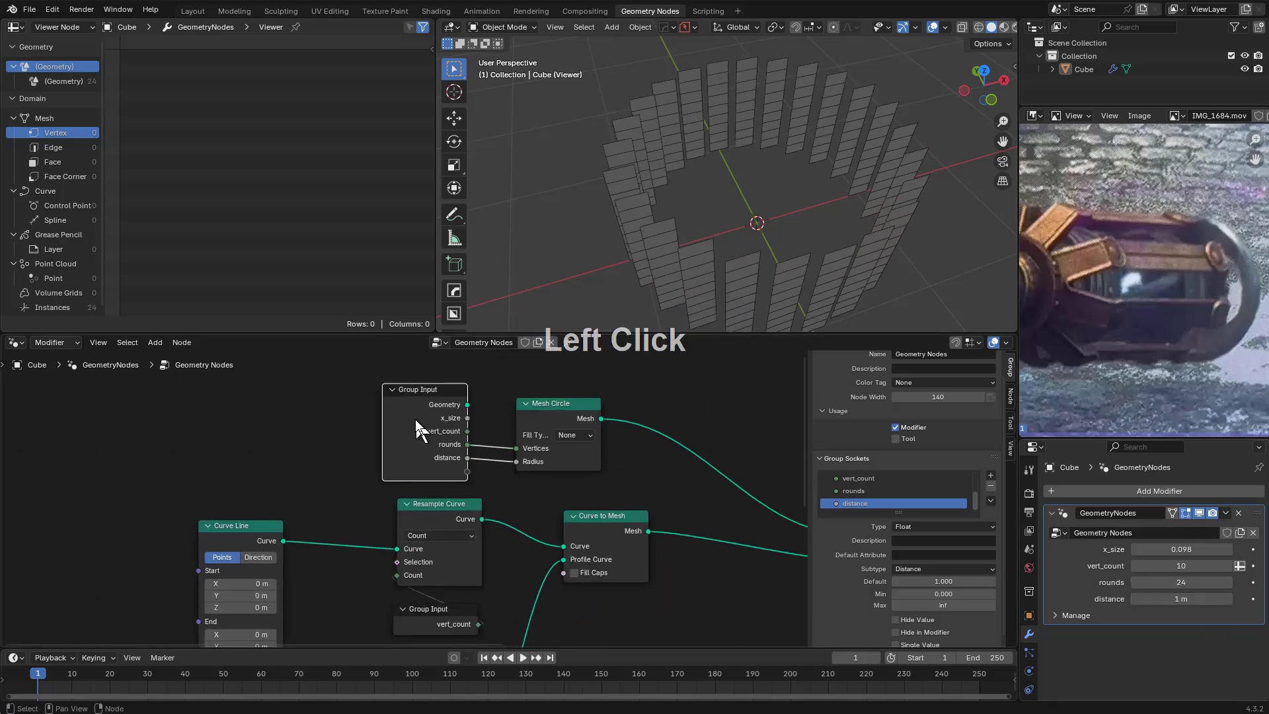
{"action": "key", "text": "ctrl+h"}
{"action": "key", "text": "g"}
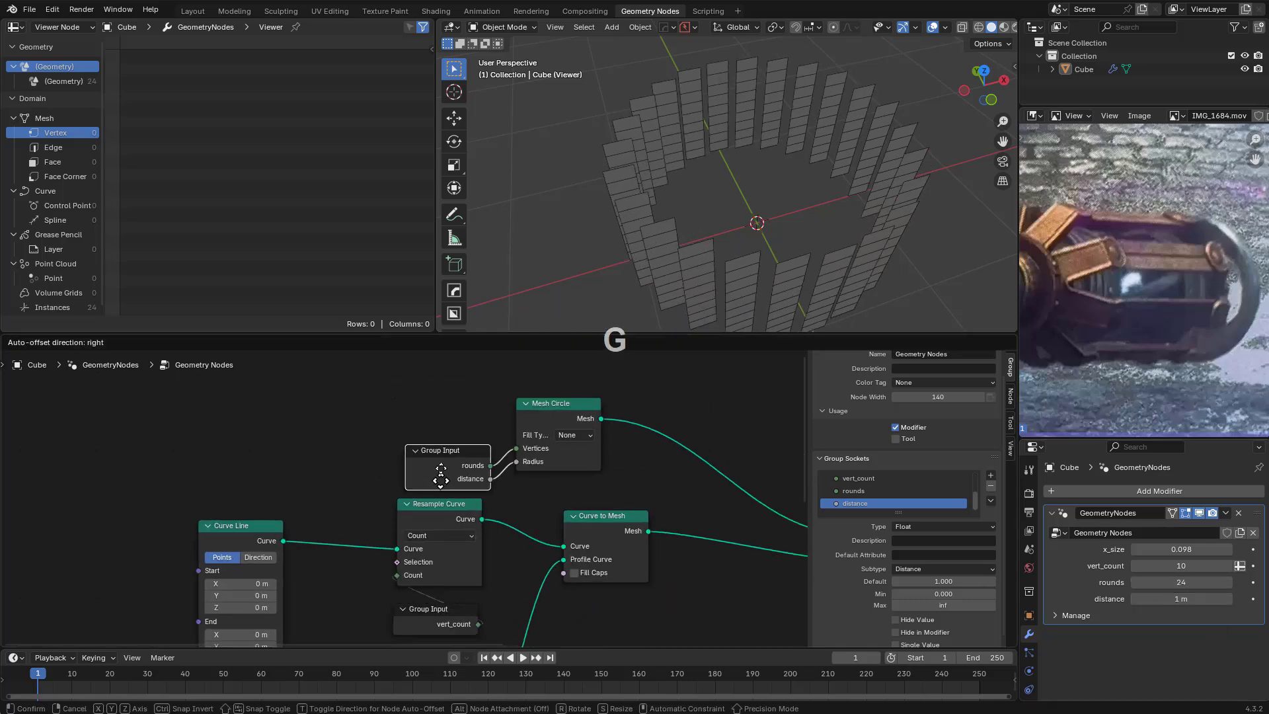
{"action": "left_click", "coordinate": [524, 430], "text": "shift"}
Line up the Mesh Circle and its Group Input above Resample Curve, spacing the circle node away horizontally
{"action": "left_click", "coordinate": [576, 429], "text": "shift"}
{"action": "key", "text": "g"}
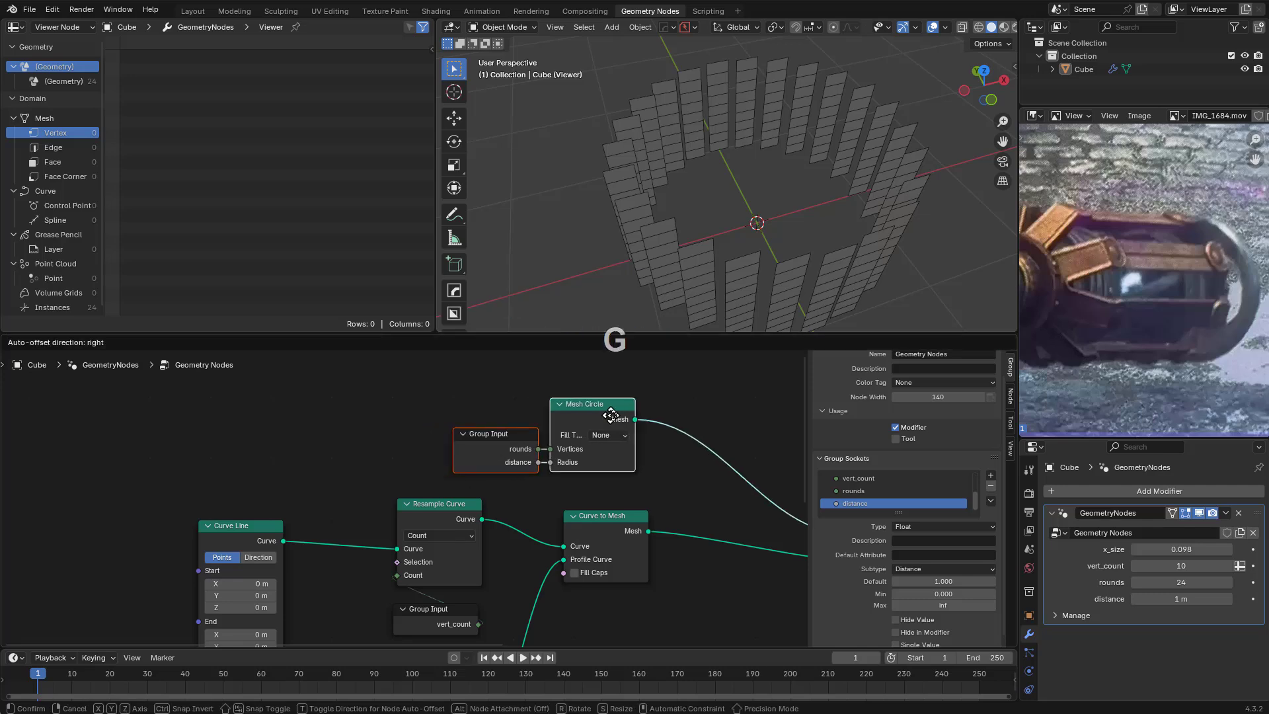
{"action": "left_click", "coordinate": [556, 416]}
{"action": "key", "text": "g"}
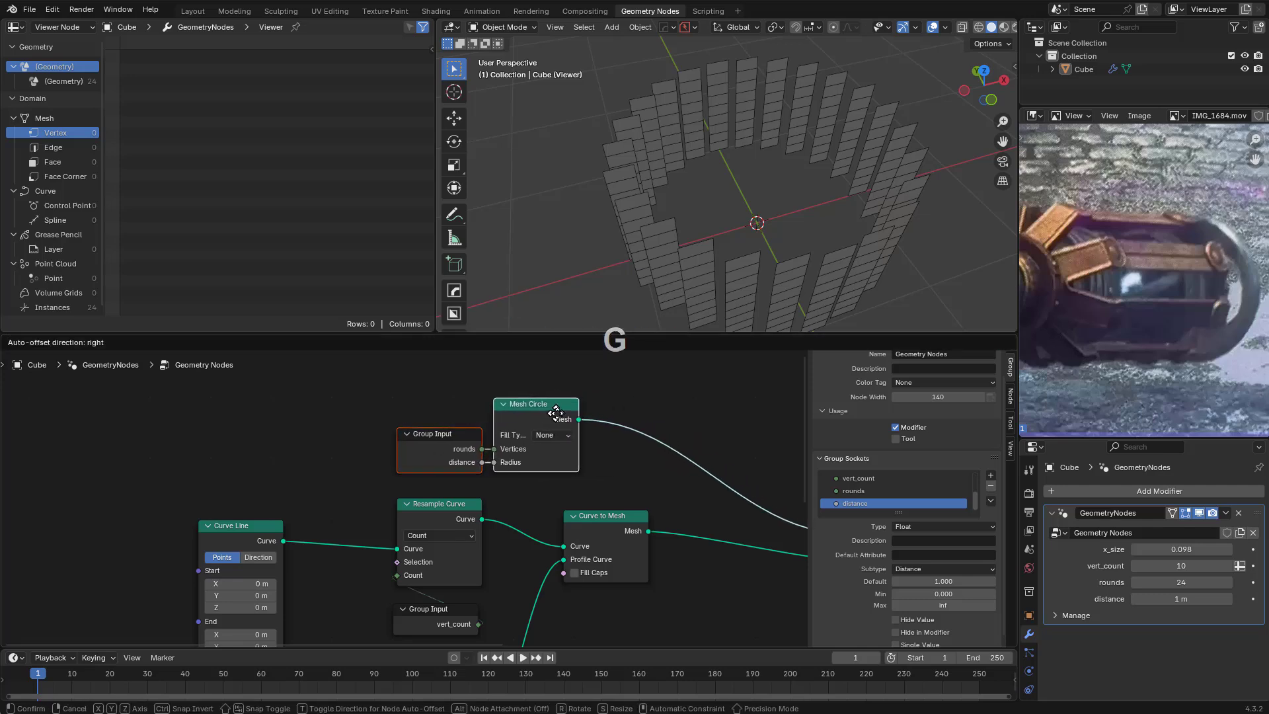
{"action": "right_click", "coordinate": [579, 416]}
{"action": "left_click", "coordinate": [555, 417]}
{"action": "key", "text": "g"}
{"action": "key", "text": "x"}
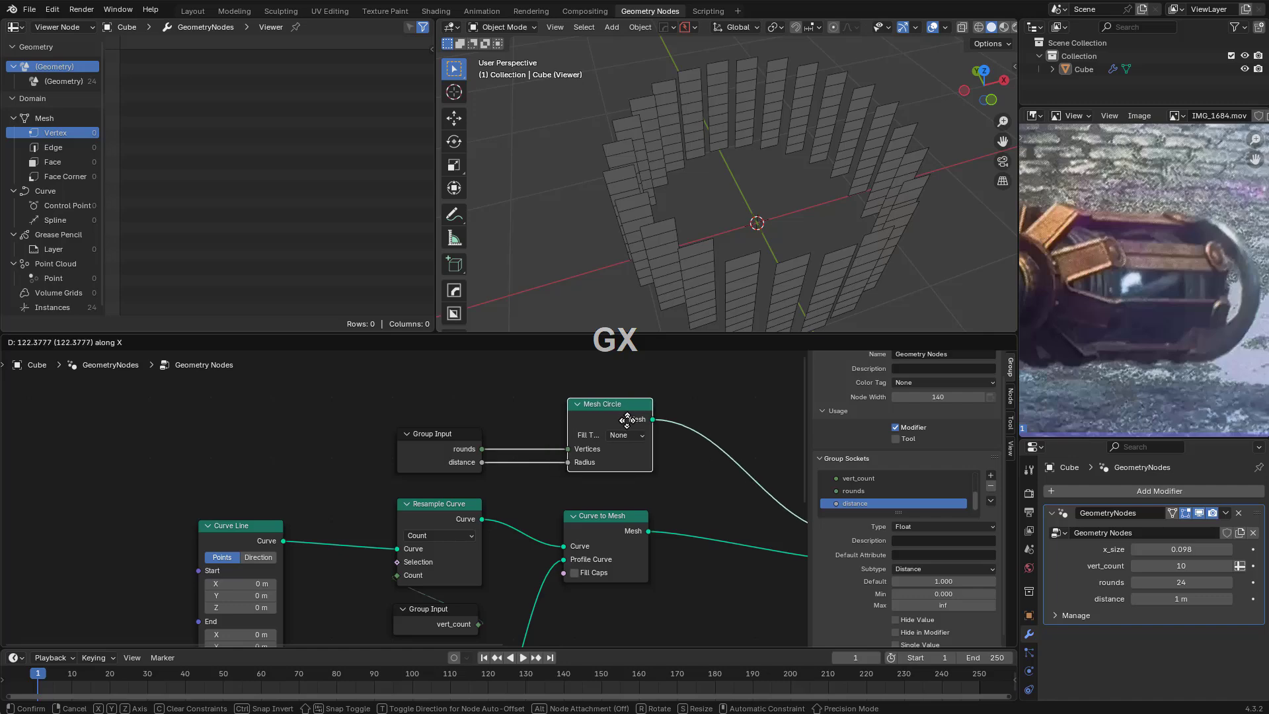
{"action": "left_click", "coordinate": [629, 419]}
Reposition the Instance on Points node between Curve to Mesh and the Viewer
{"action": "key", "text": "alt+a"}
{"action": "scroll", "coordinate": [783, 526], "scroll_direction": "down", "scroll_amount": 3}
{"action": "middle_click_drag", "start_coordinate": [793, 532], "coordinate": [531, 435]}
{"action": "scroll", "coordinate": [531, 435], "scroll_direction": "up", "scroll_amount": 1}
{"action": "left_click", "coordinate": [532, 435]}
{"action": "key", "text": "g"}
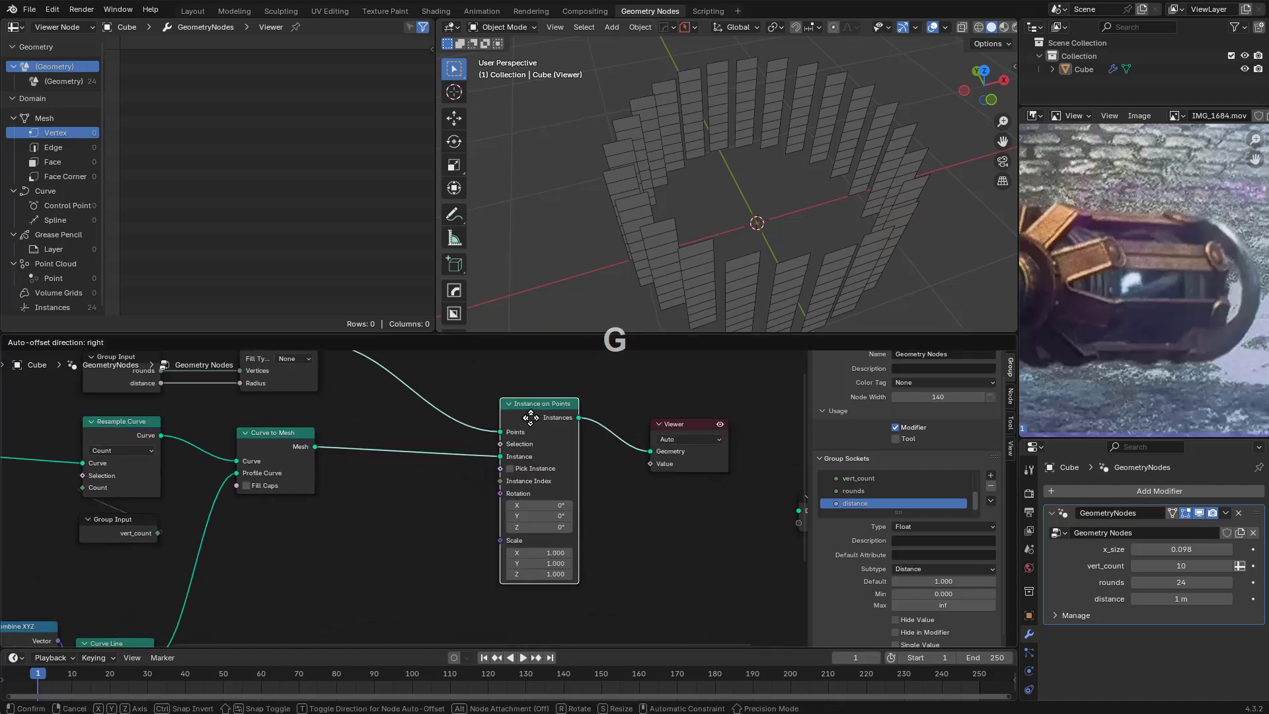
{"action": "left_click", "coordinate": [527, 414]}
Move the Viewer farther from Instance on Points and place the Group Output node near it
{"action": "left_click", "coordinate": [688, 437]}
{"action": "middle_click_drag", "start_coordinate": [688, 438], "coordinate": [572, 501]}
{"action": "key", "text": "g"}
{"action": "left_click", "coordinate": [631, 469]}
{"action": "scroll", "coordinate": [670, 573], "scroll_direction": "down", "scroll_amount": 1}
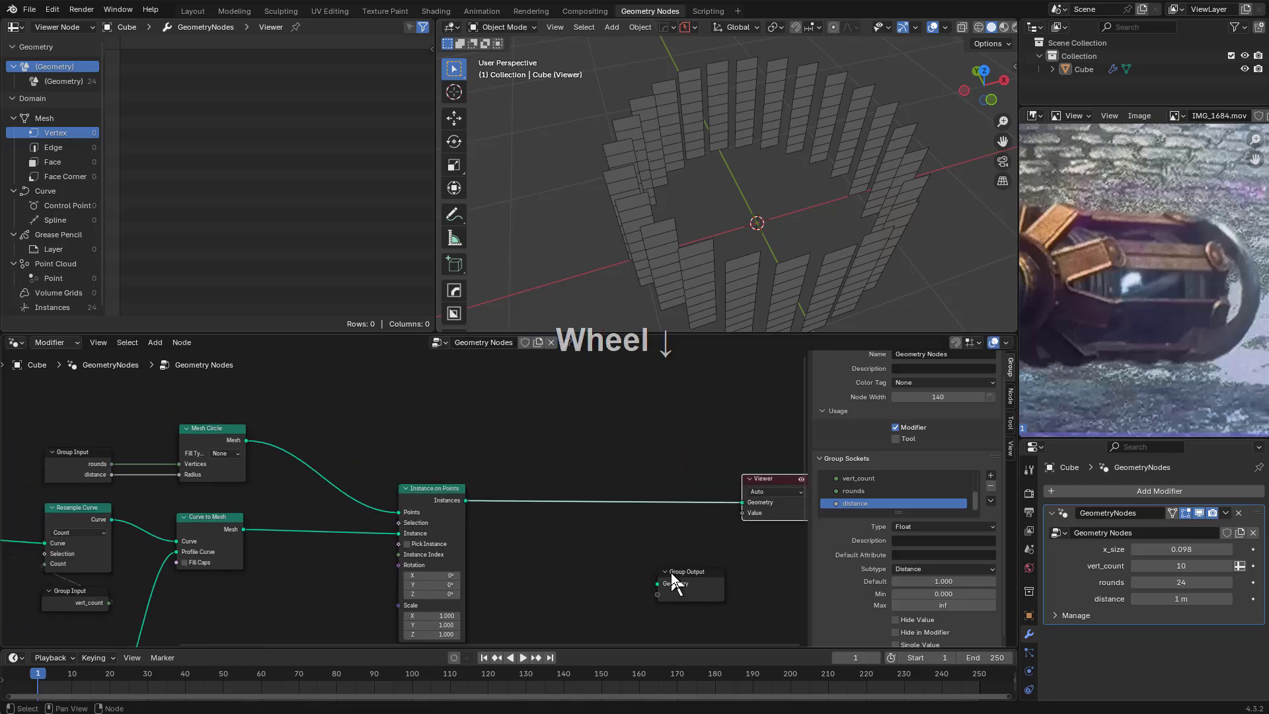
{"action": "left_click_drag", "start_coordinate": [672, 574], "coordinate": [778, 552]}
{"action": "middle_click_drag", "start_coordinate": [581, 494], "coordinate": [489, 476]}
{"action": "scroll", "coordinate": [529, 471], "scroll_direction": "up", "scroll_amount": 2}
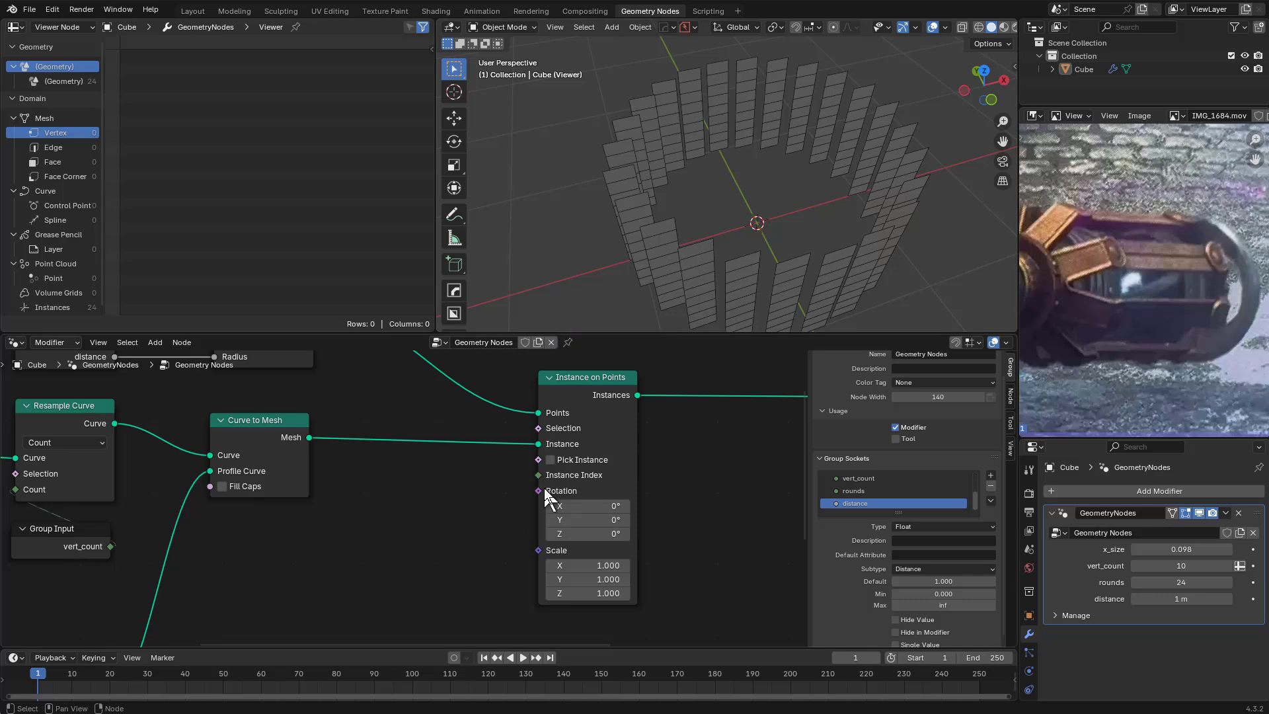
{"action": "key", "text": "shift+a"}
{"action": "type", "text": "ve"}
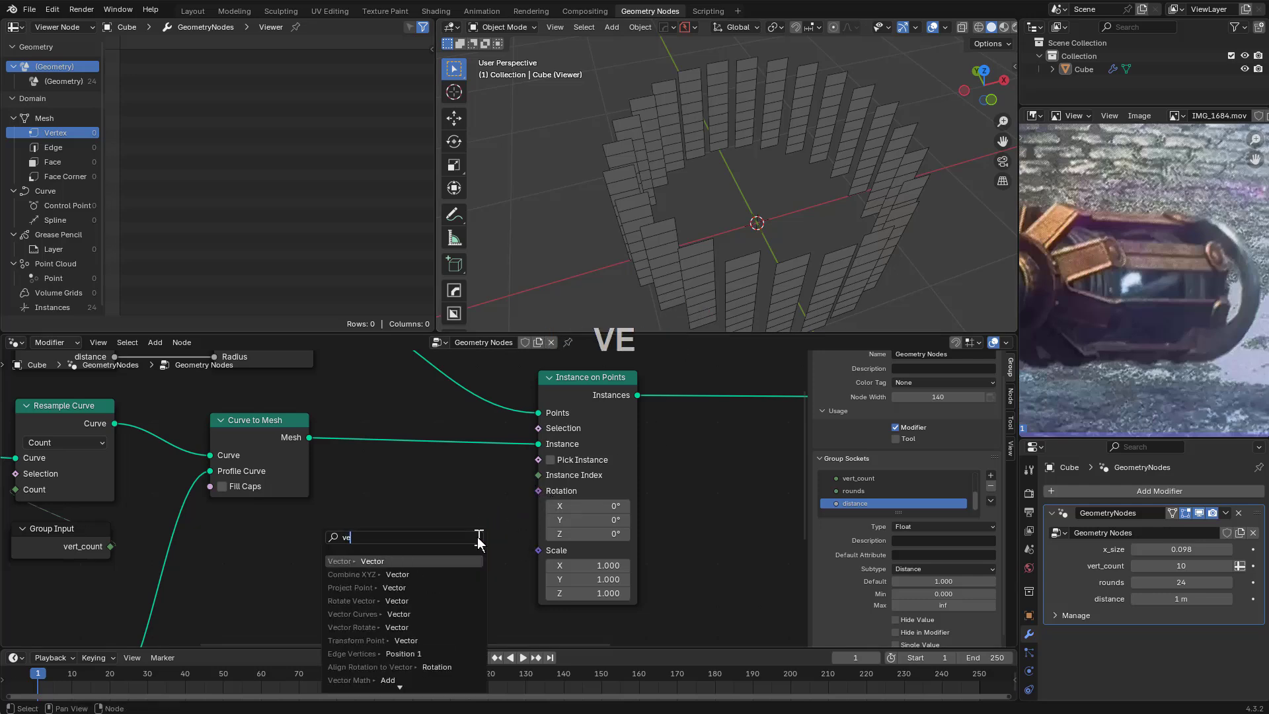
{"action": "type", "text": "ctor rota"}
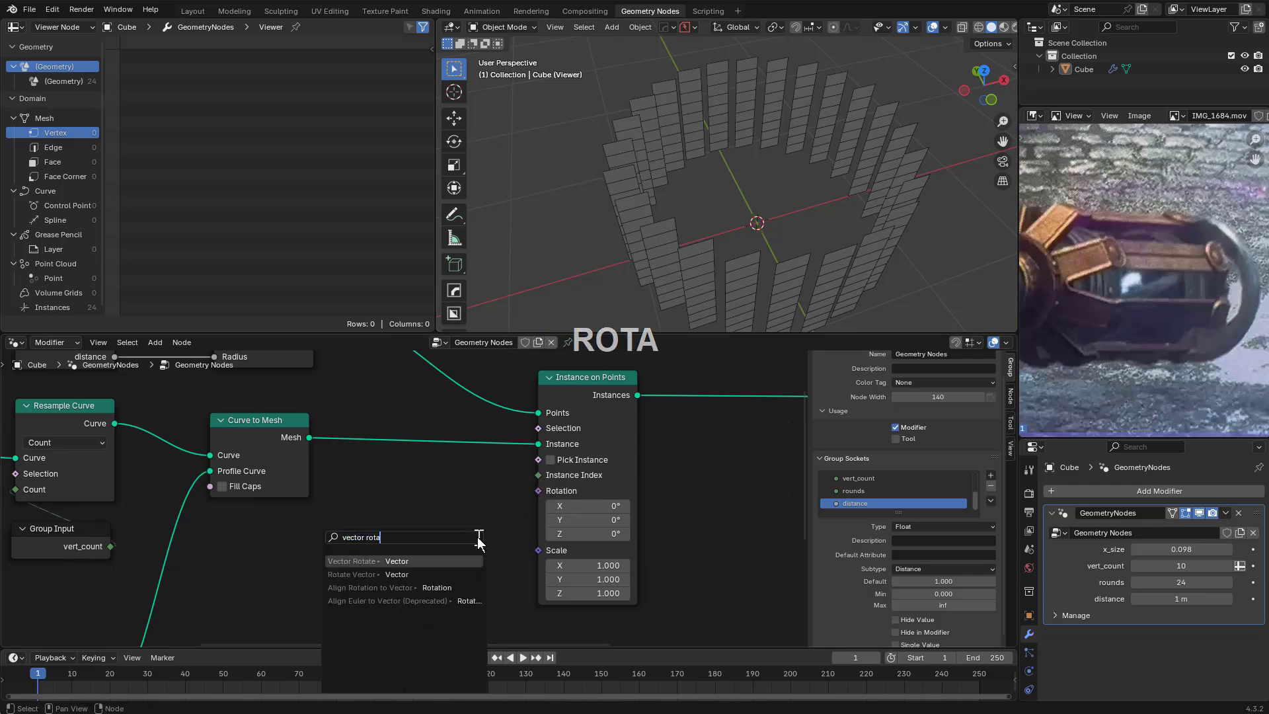
{"action": "key", "text": "ctrl+a"}
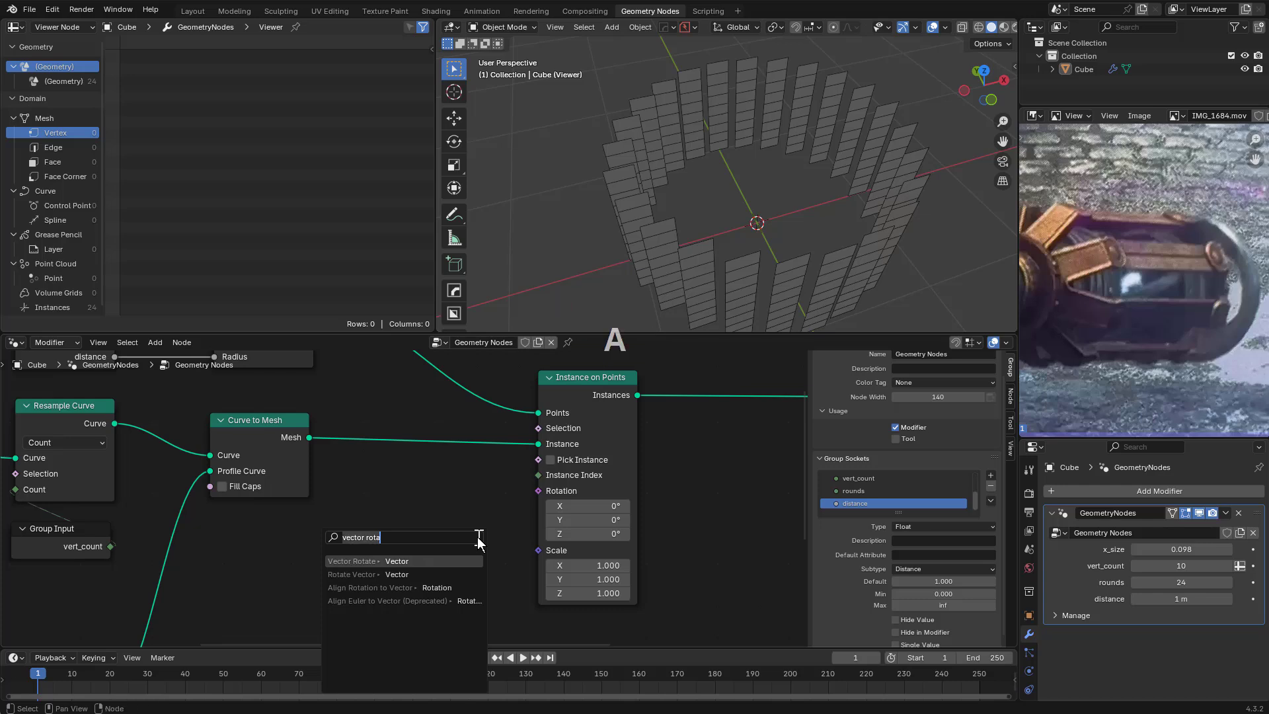
{"action": "key", "text": "Down"}
{"action": "key", "text": "Down"}
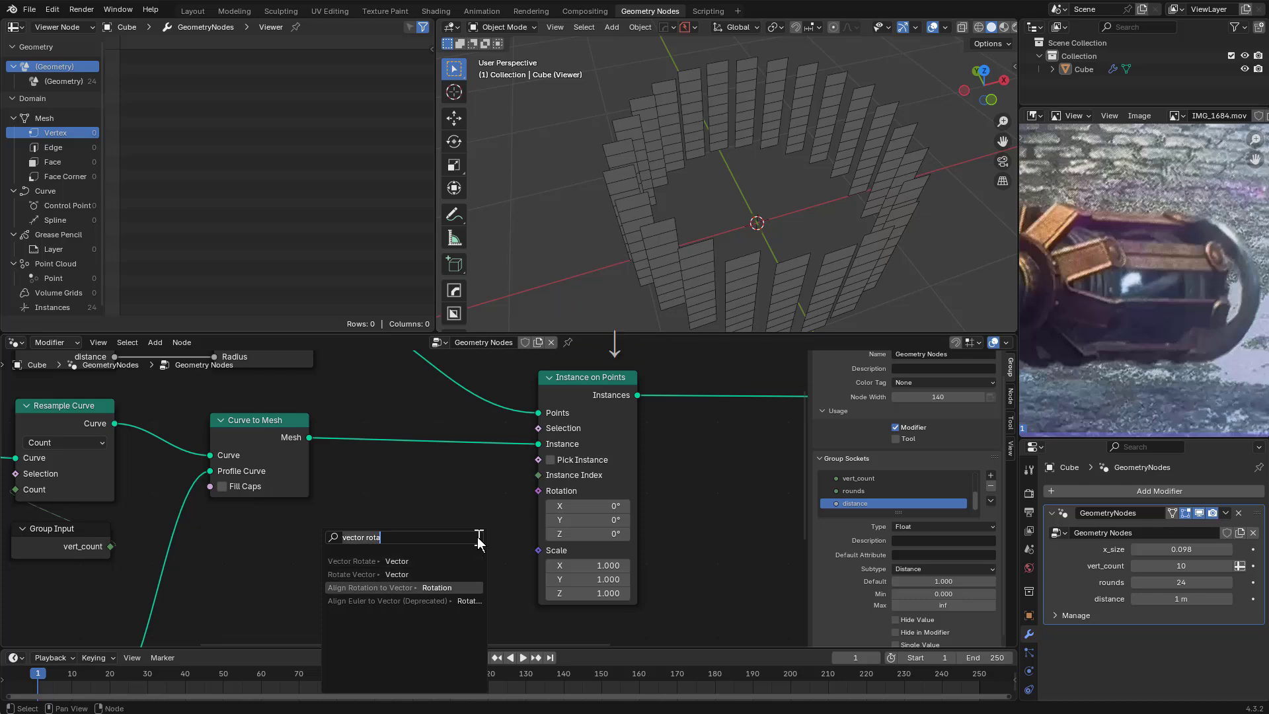
{"action": "key", "text": "Up"}
{"action": "key", "text": "Up"}
{"action": "key", "text": "Return"}
{"action": "right_click", "coordinate": [477, 536]}
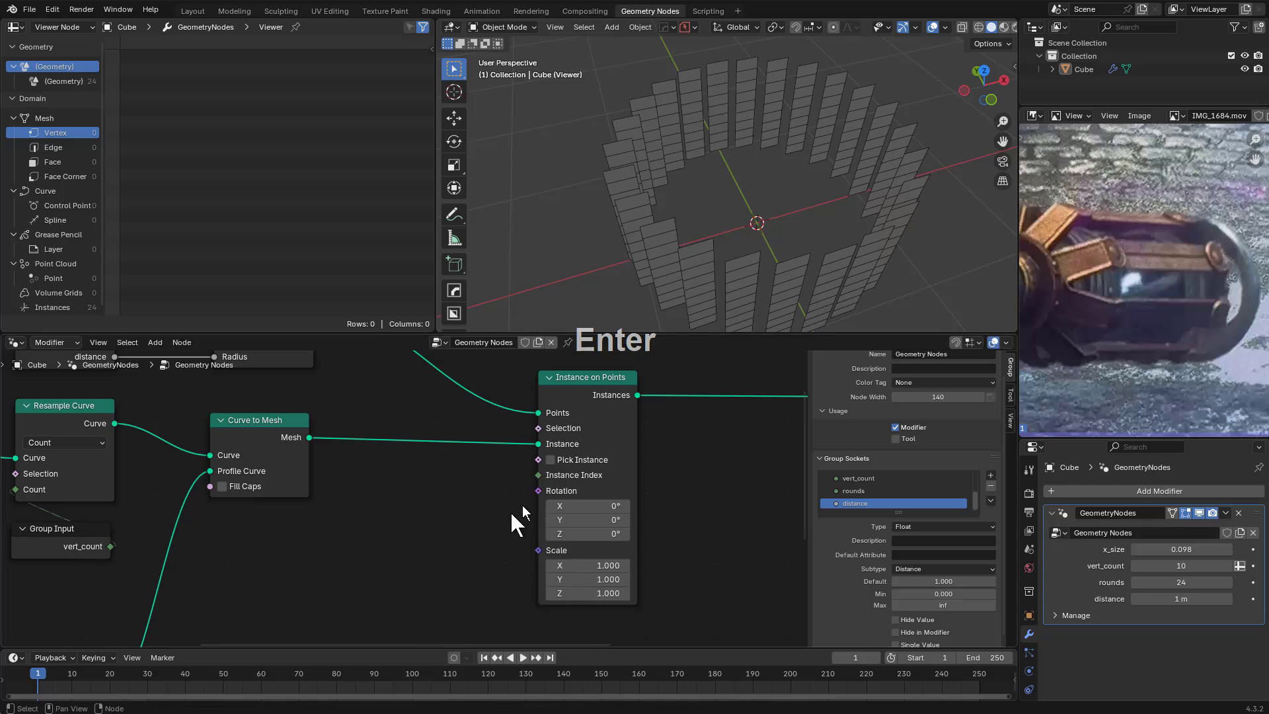
{"action": "left_click_drag", "start_coordinate": [538, 491], "coordinate": [485, 525]}
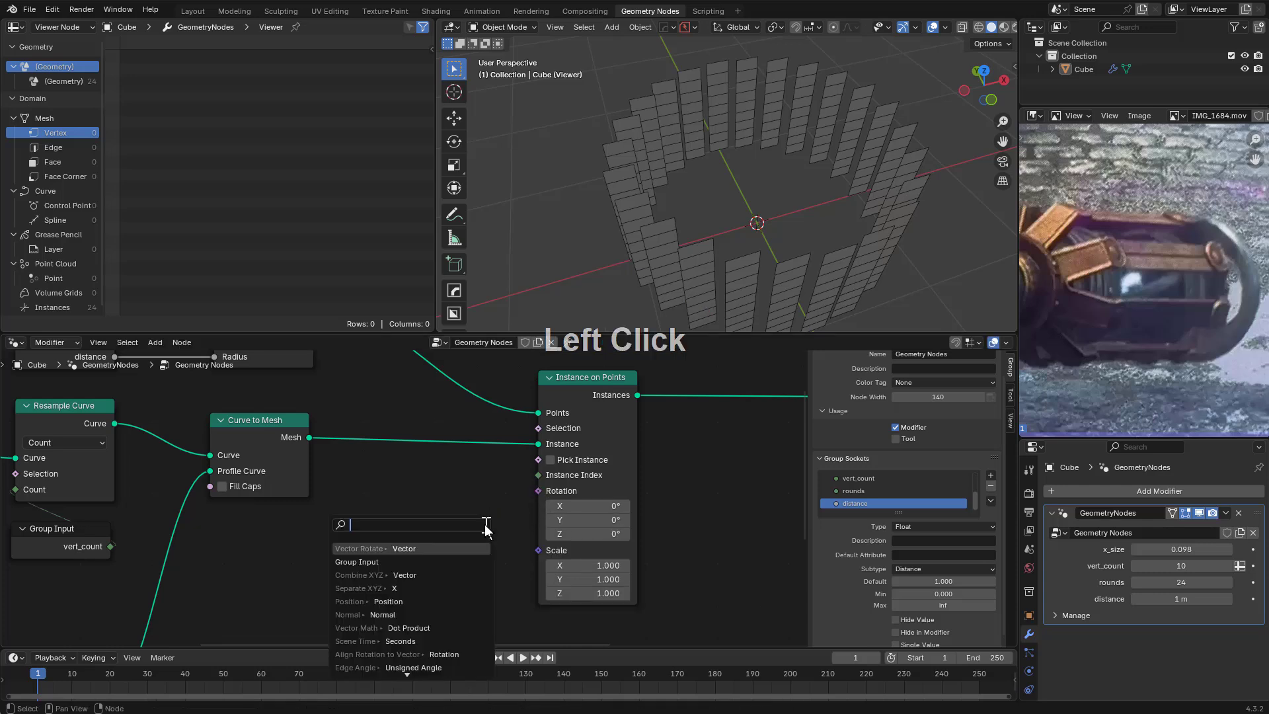
{"action": "key", "text": "Return"}
{"action": "left_click", "coordinate": [485, 525]}
{"action": "middle_click_drag", "start_coordinate": [450, 565], "coordinate": [518, 471]}
{"action": "left_click", "coordinate": [580, 428]}
{"action": "key", "text": "x"}
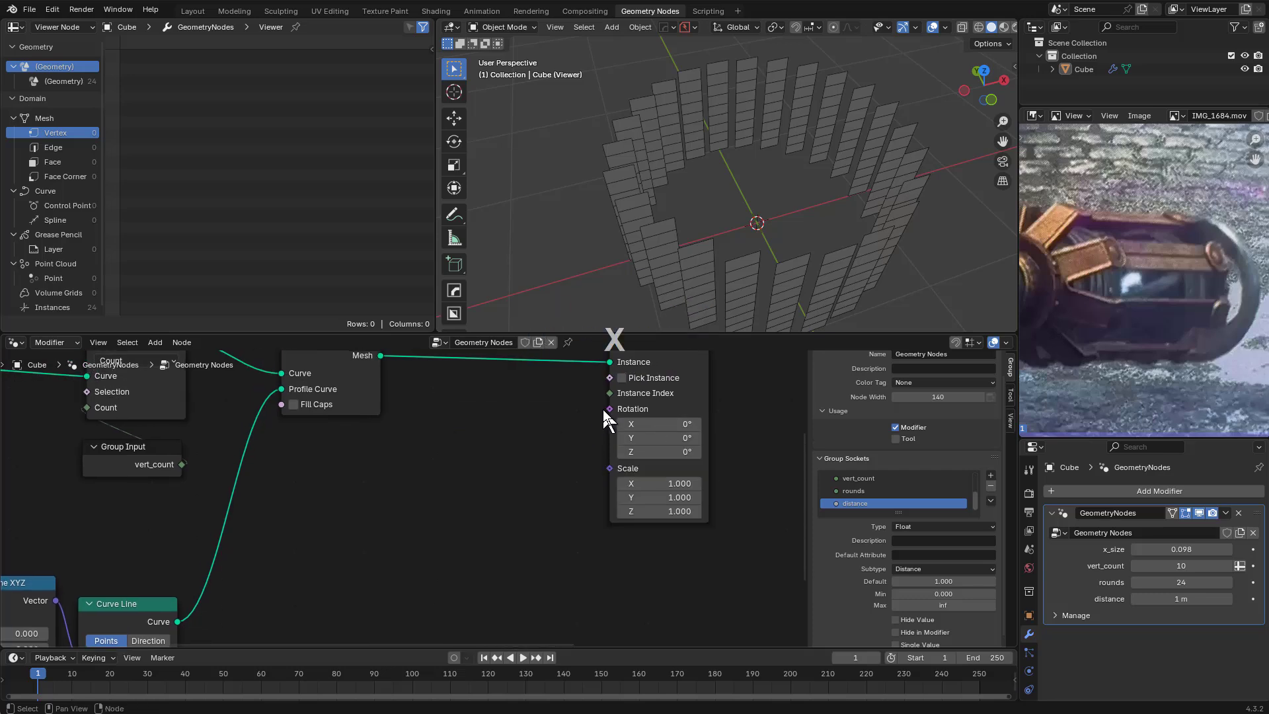
Add an Align Rotation to Vector node linked into the Rotation input of Instance on Points
{"action": "left_click_drag", "start_coordinate": [604, 410], "coordinate": [565, 465]}
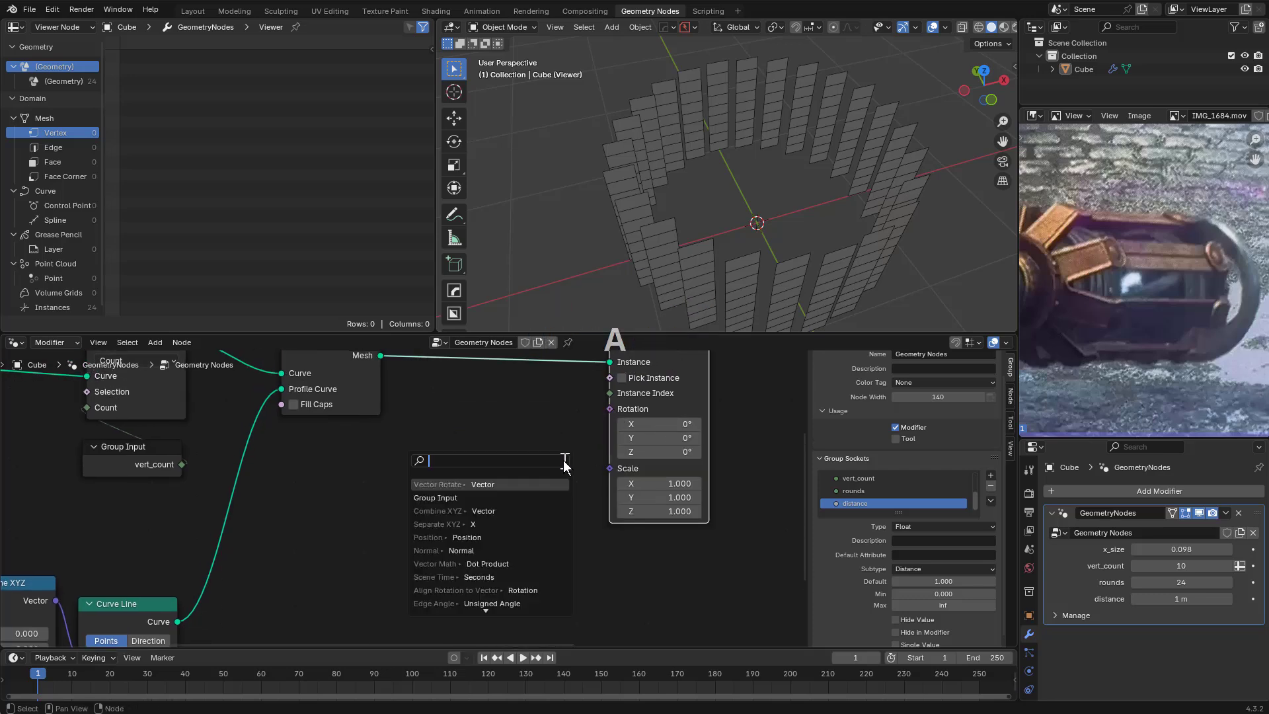
{"action": "type", "text": "align"}
{"action": "key", "text": "Return"}
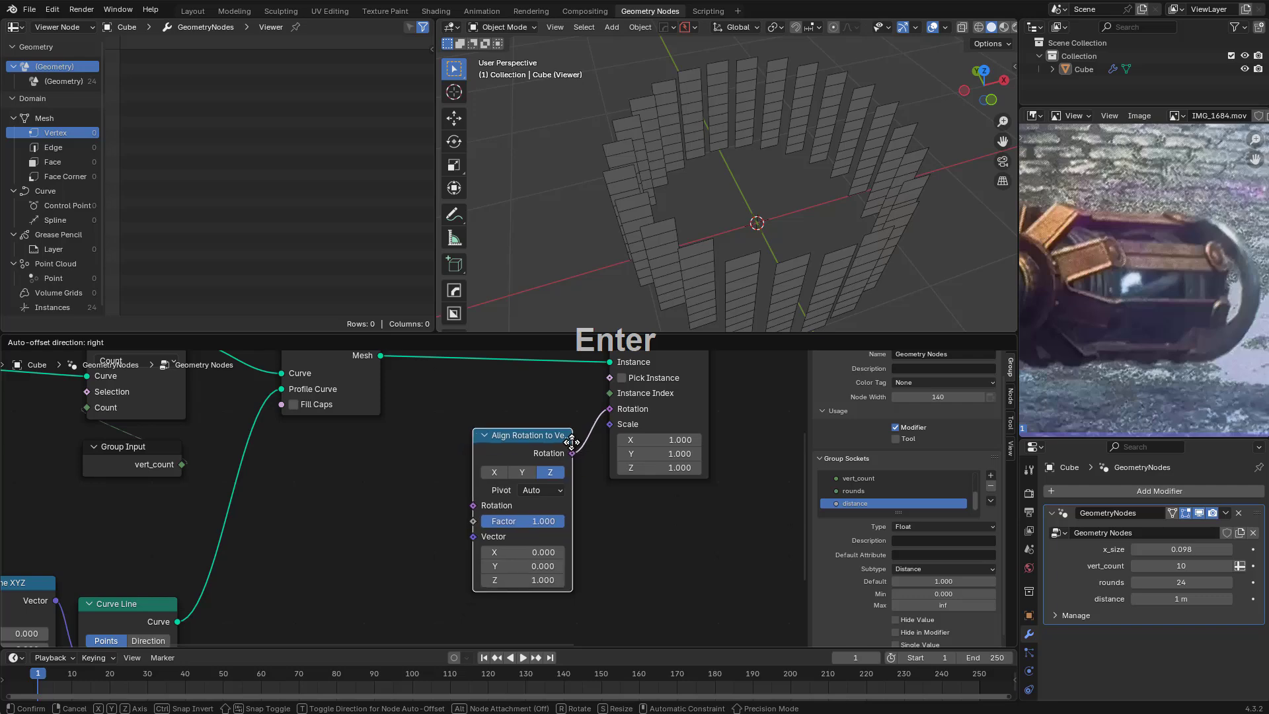
{"action": "left_click", "coordinate": [572, 442]}
Feed a new Normal node into the Vector input of Align Rotation to Vector and set its alignment axis to Y
{"action": "middle_click_drag", "start_coordinate": [546, 470], "coordinate": [592, 468]}
{"action": "left_click_drag", "start_coordinate": [519, 534], "coordinate": [471, 514]}
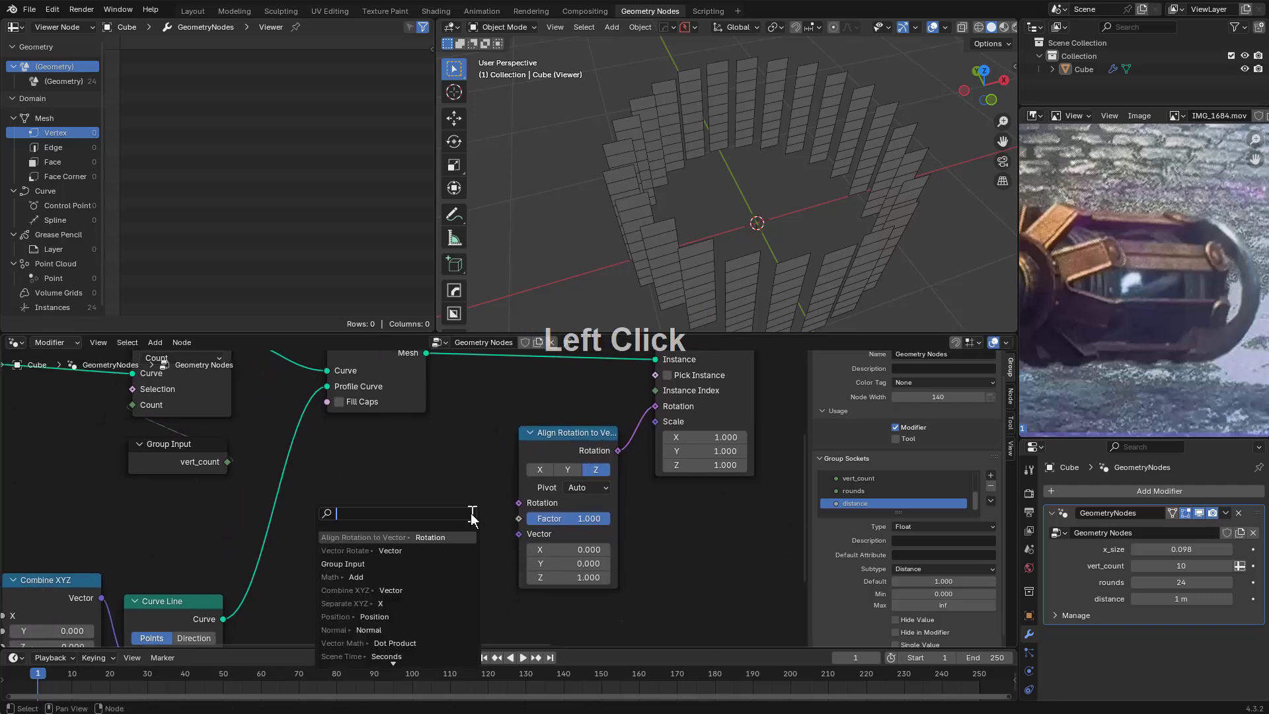
{"action": "type", "text": "nor"}
{"action": "key", "text": "Return"}
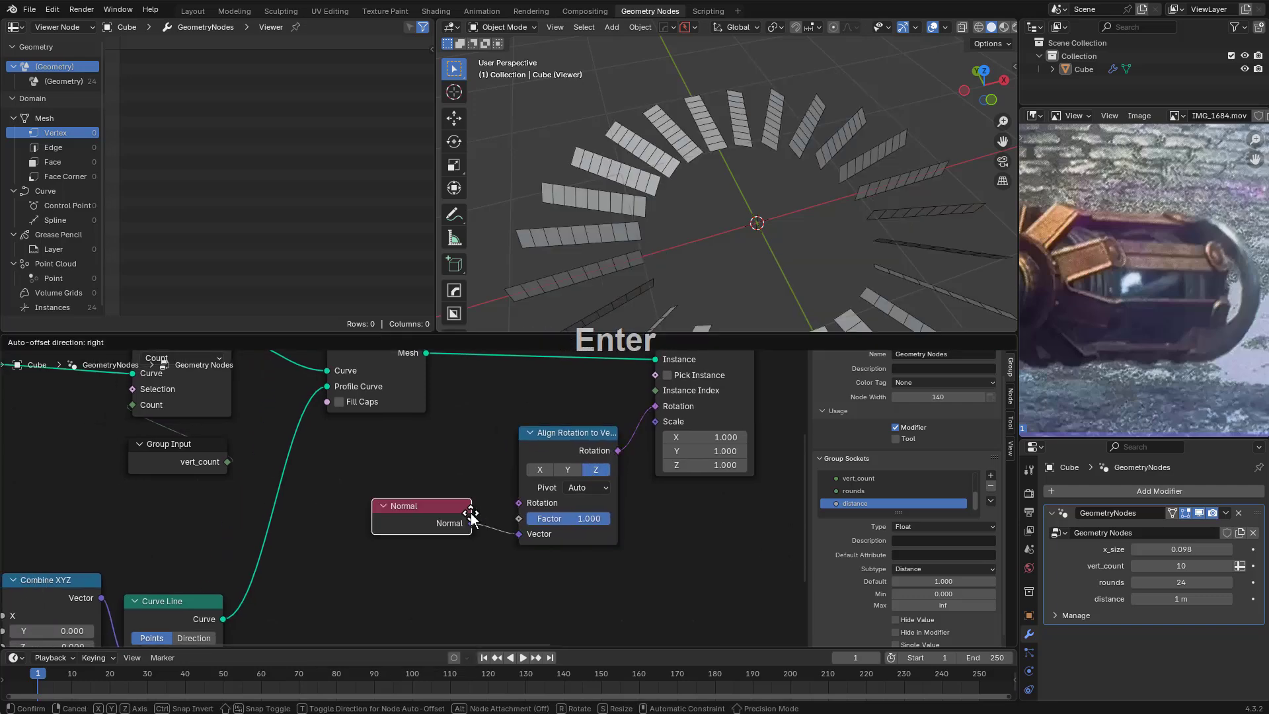
{"action": "left_click", "coordinate": [488, 500]}
{"action": "left_click", "coordinate": [568, 470]}
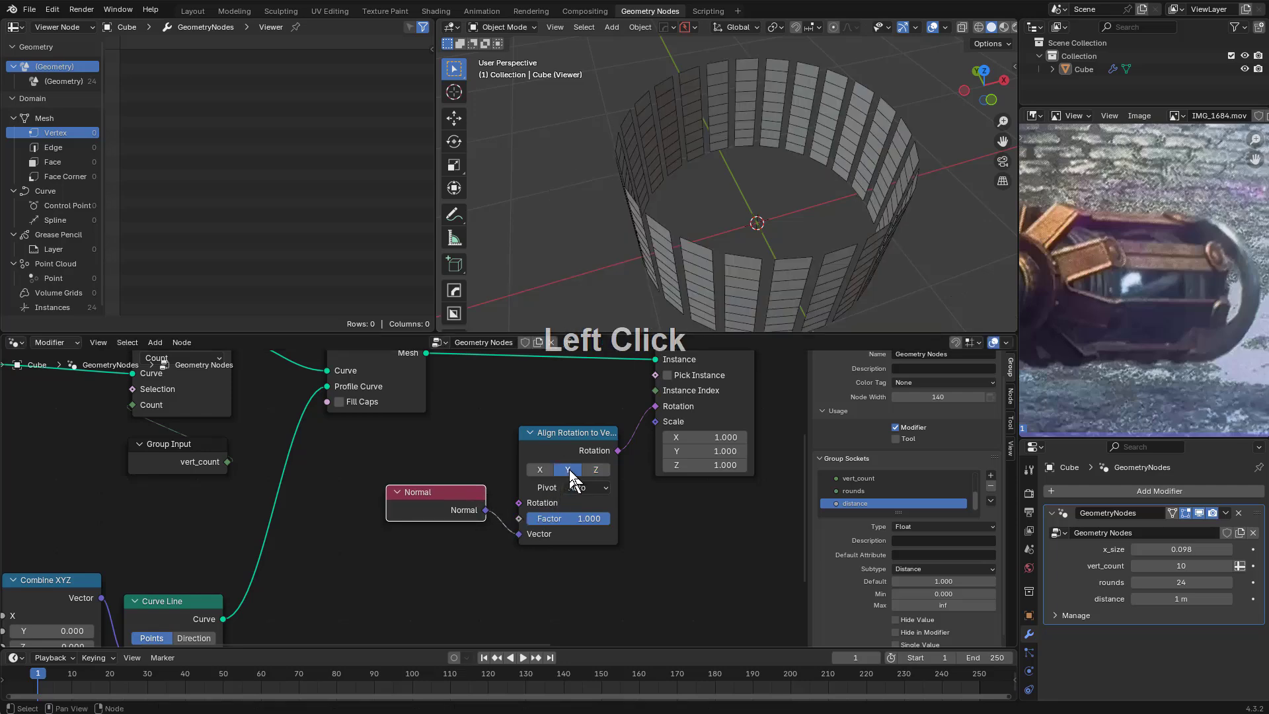
{"action": "left_click", "coordinate": [595, 468]}
{"action": "left_click", "coordinate": [573, 470]}
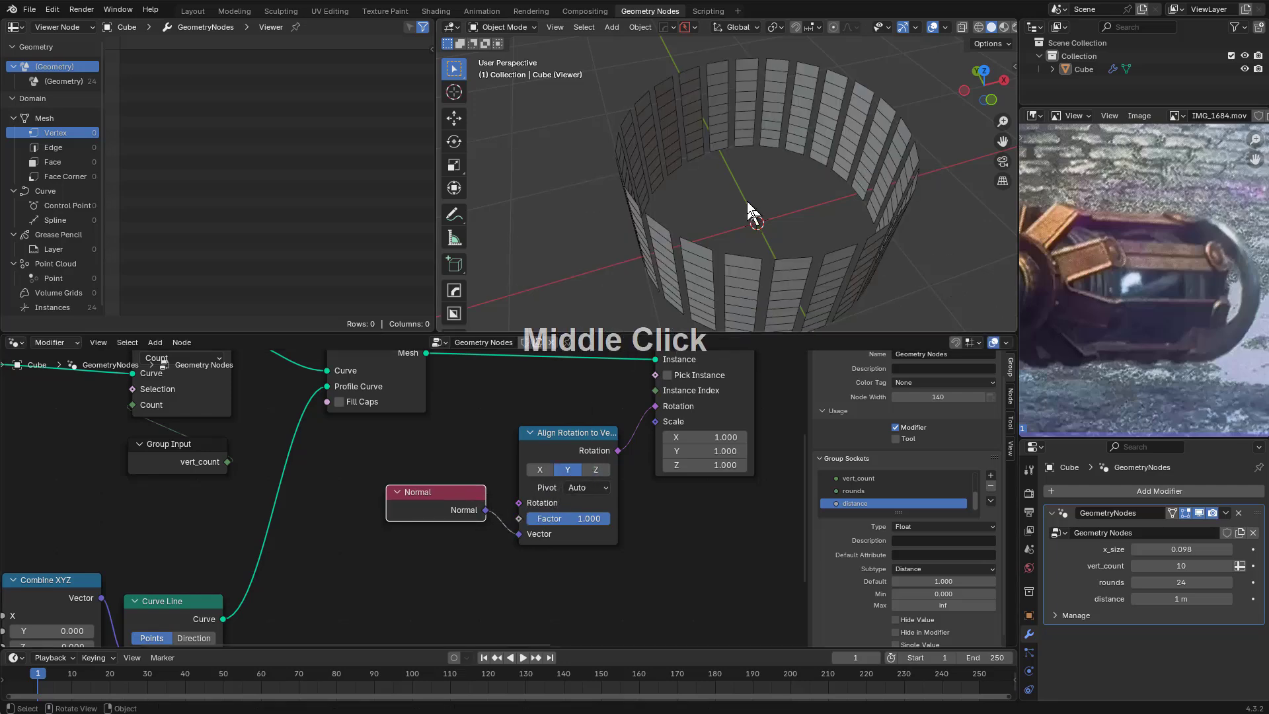
Set the modifier's rounds to 9 and its distance to 0.673 m
{"action": "middle_click_drag", "start_coordinate": [749, 201], "coordinate": [739, 179]}
{"action": "mouse_move", "coordinate": [1190, 579]}
{"action": "left_mouse_down", "text": "shift"}
{"action": "mouse_move", "coordinate": [1144, 579]}
{"action": "mouse_move", "coordinate": [1185, 582]}
{"action": "mouse_move", "coordinate": [1159, 599]}
{"action": "mouse_move", "coordinate": [1230, 582]}
{"action": "mouse_move", "coordinate": [1175, 582]}
{"action": "left_mouse_up", "text": "shift"}
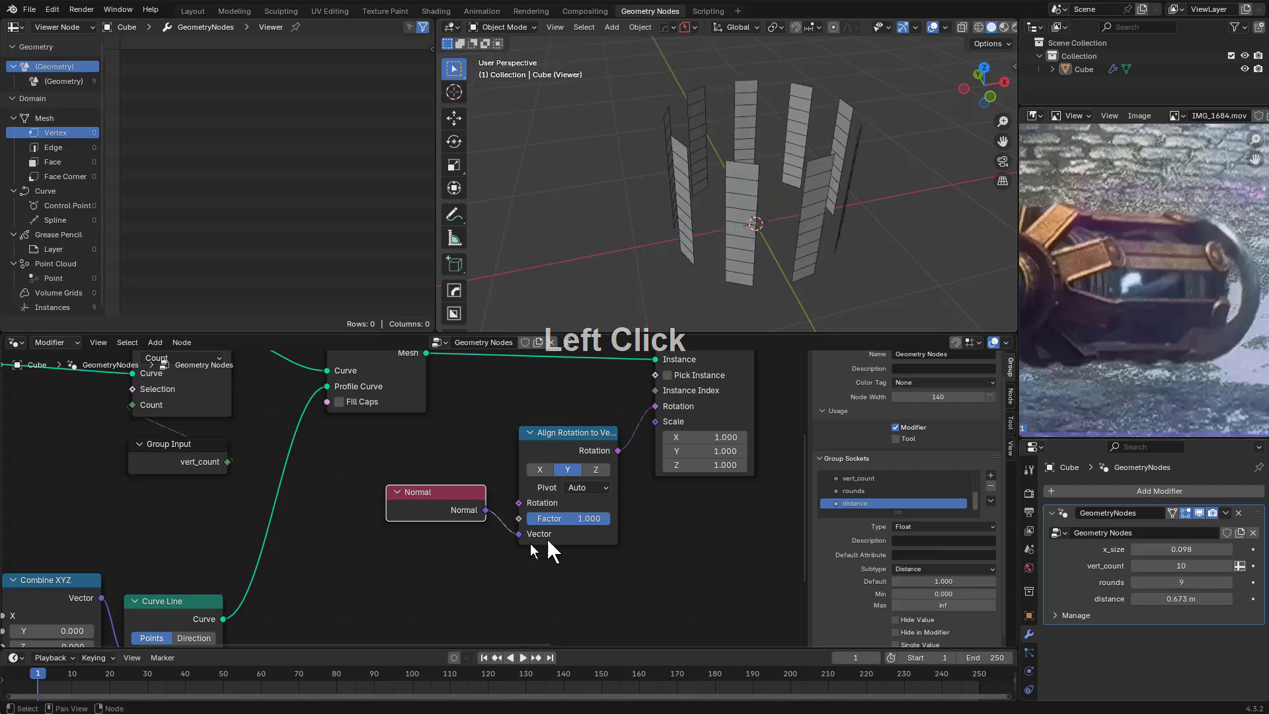
Try out a greater End Z value on the Curve Line that feeds Resample Curve
{"action": "middle_click_drag", "start_coordinate": [549, 549], "coordinate": [501, 507]}
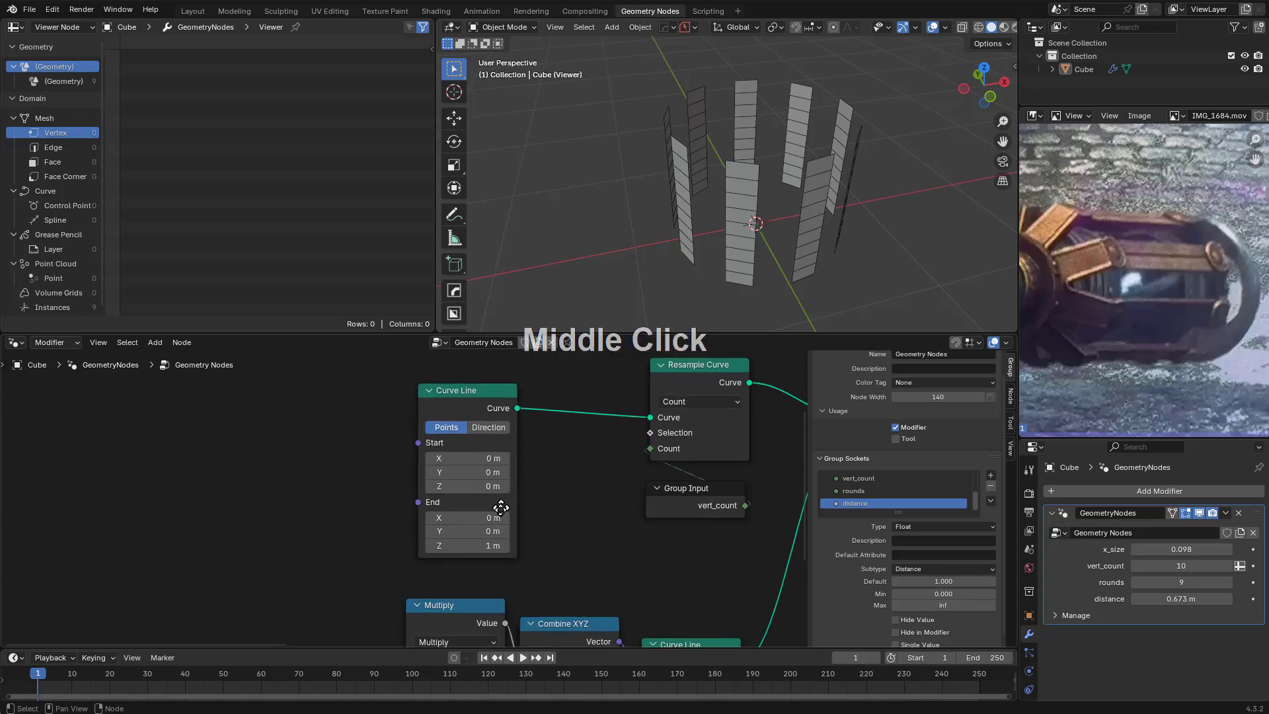
{"action": "scroll", "coordinate": [468, 513], "scroll_direction": "up", "scroll_amount": 1}
{"action": "mouse_move", "coordinate": [464, 513]}
{"action": "left_mouse_down", "text": "shift"}
{"action": "mouse_move", "coordinate": [486, 514]}
{"action": "mouse_move", "coordinate": [465, 516]}
{"action": "left_mouse_up", "text": "shift"}
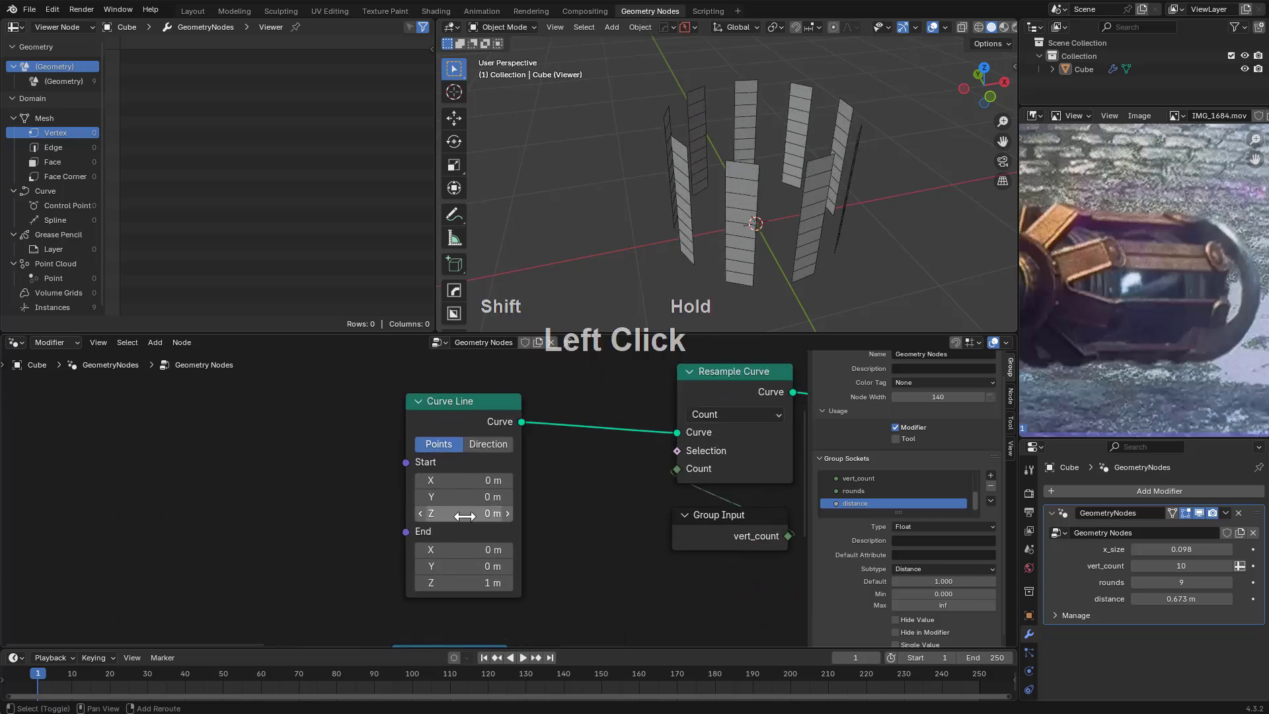
{"action": "left_click_drag", "start_coordinate": [458, 578], "coordinate": [402, 564], "text": "shift"}
{"action": "right_click", "coordinate": [462, 581]}
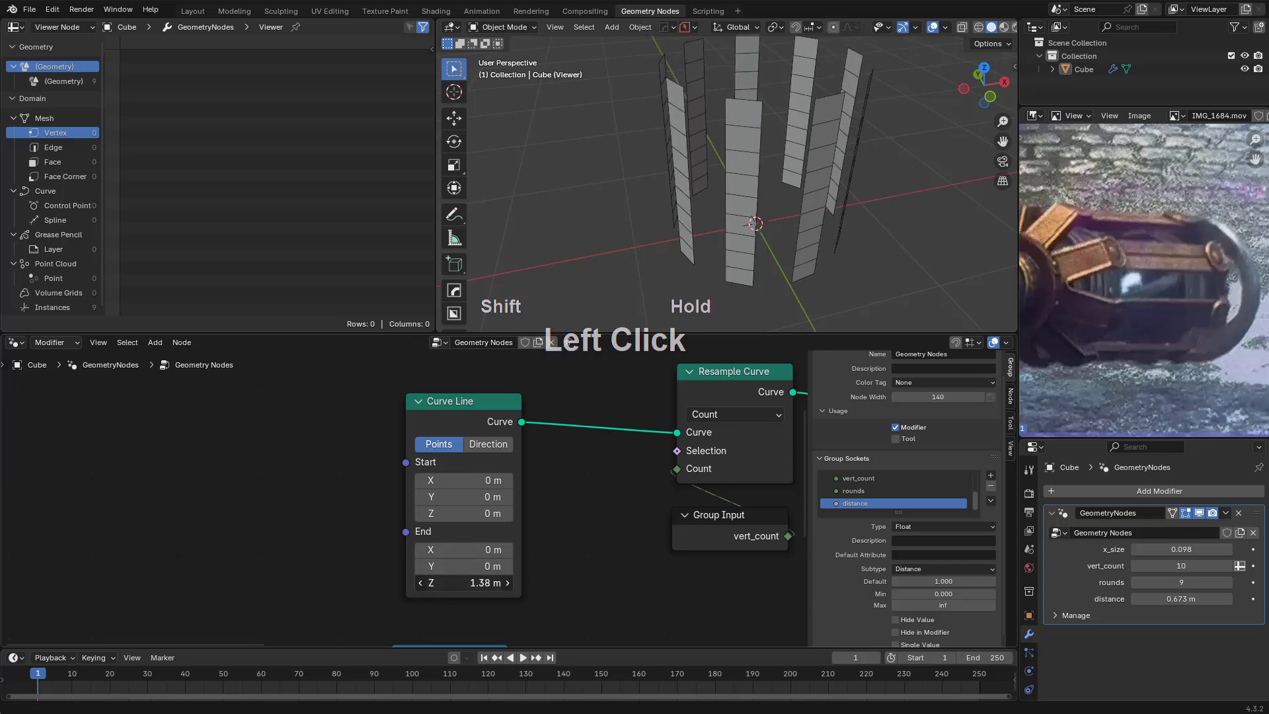
{"action": "right_click", "coordinate": [402, 563]}
{"action": "scroll", "coordinate": [558, 554], "scroll_direction": "down", "scroll_amount": 1}
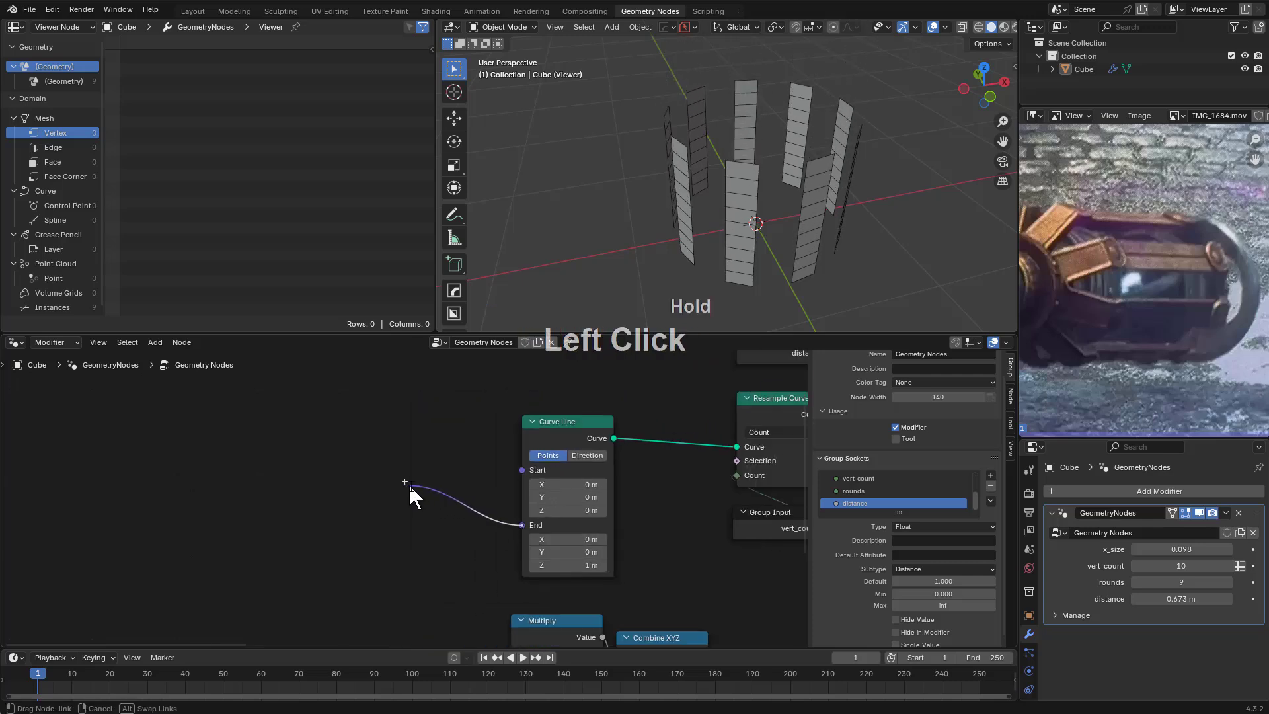
Feed a new Combine XYZ node into the End input of the upper Curve Line and set its Z to 1
{"action": "left_click_drag", "start_coordinate": [408, 483], "coordinate": [410, 485]}
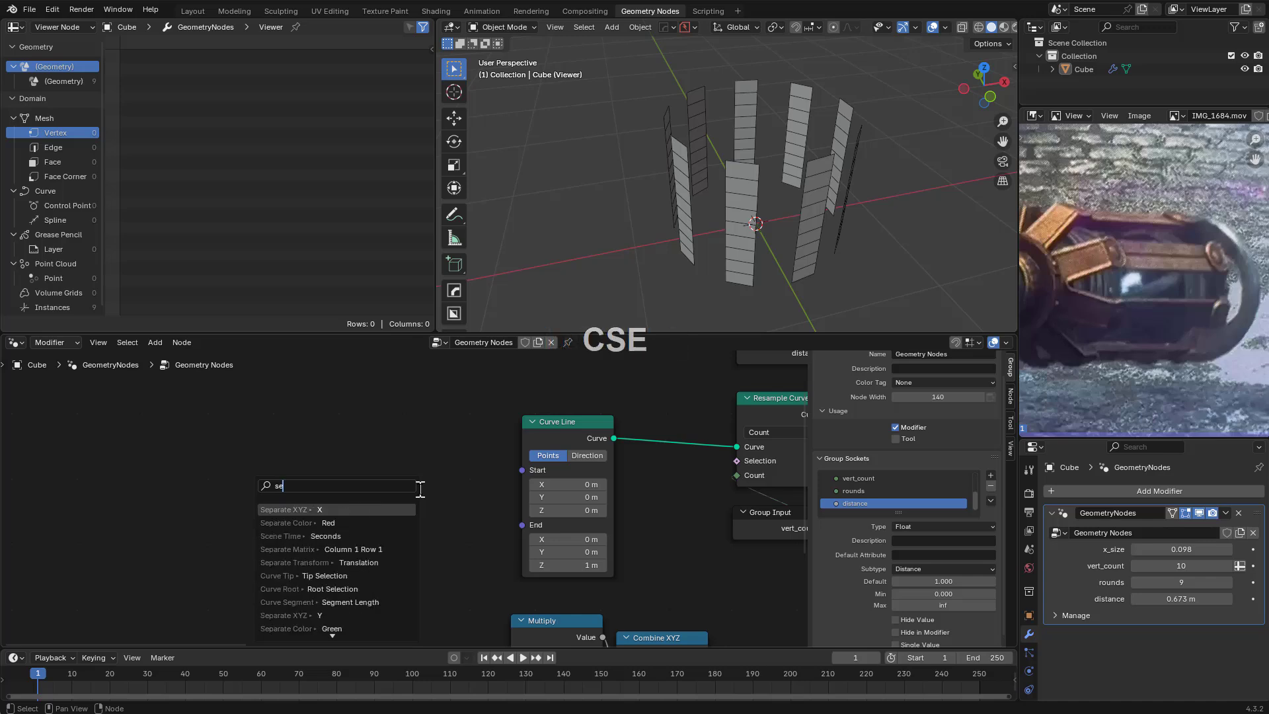
{"action": "type", "text": "combin"}
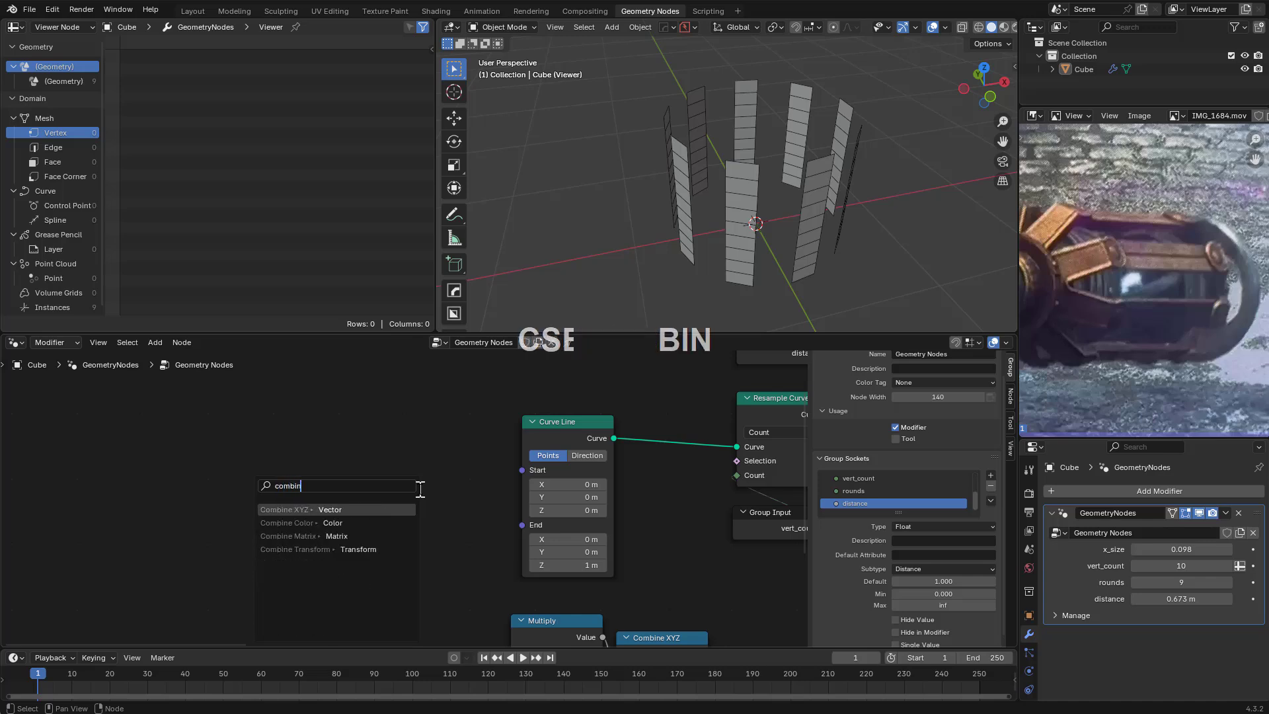
{"action": "key", "text": "Return"}
{"action": "left_click", "coordinate": [502, 497]}
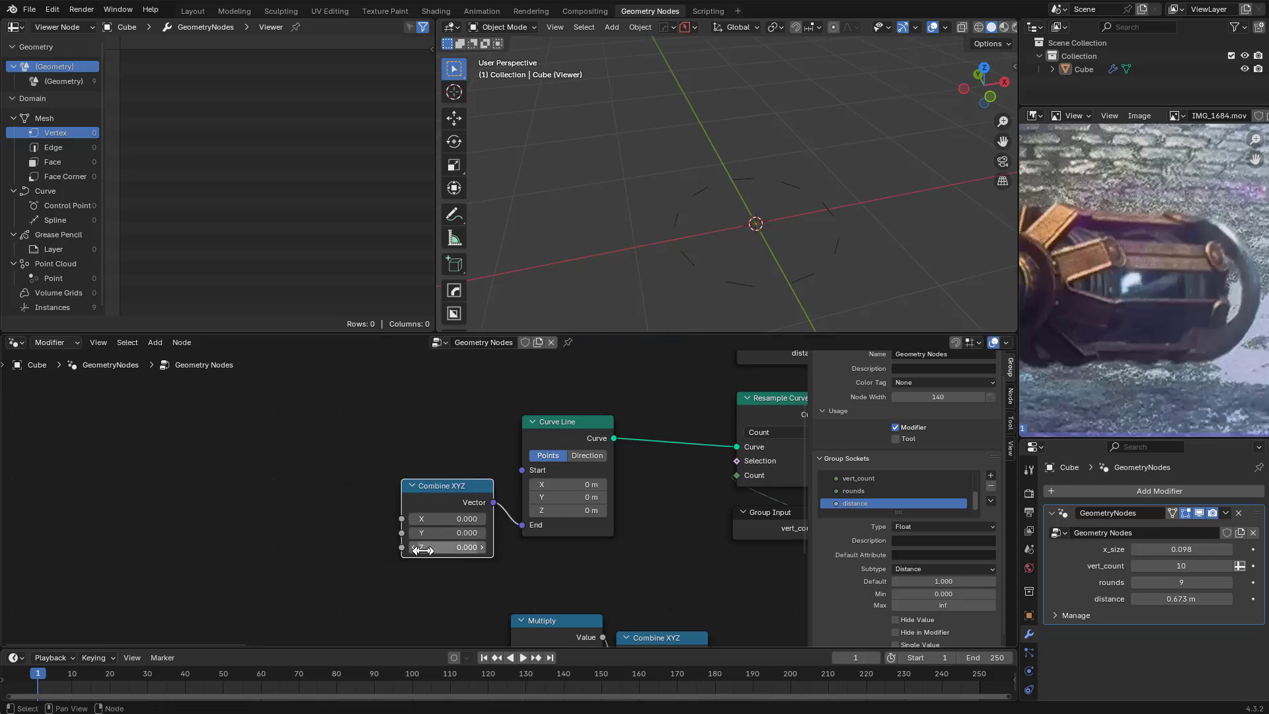
{"action": "left_click_drag", "start_coordinate": [423, 550], "coordinate": [489, 550], "text": "shift"}
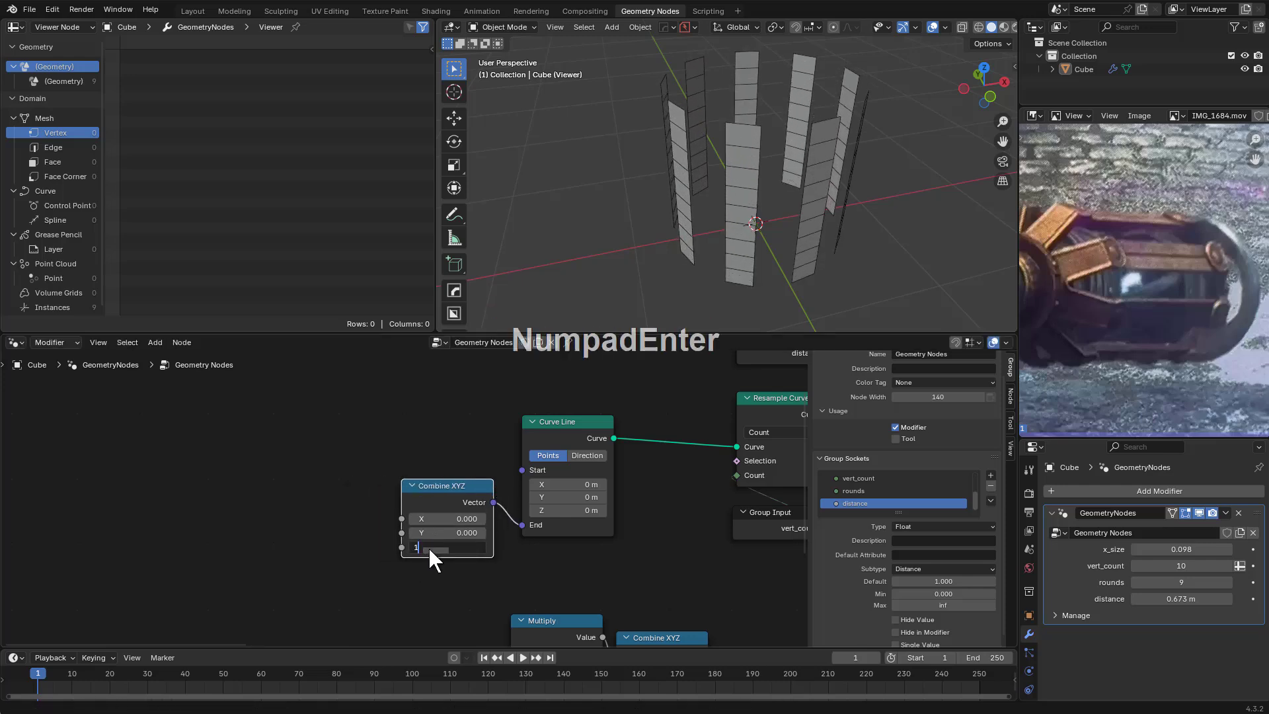
{"action": "key", "text": "KP_Enter"}
Expose the Combine XYZ node's Z through a new Group Input node and rename the group socket to z
{"action": "left_click_drag", "start_coordinate": [404, 548], "coordinate": [332, 517]}
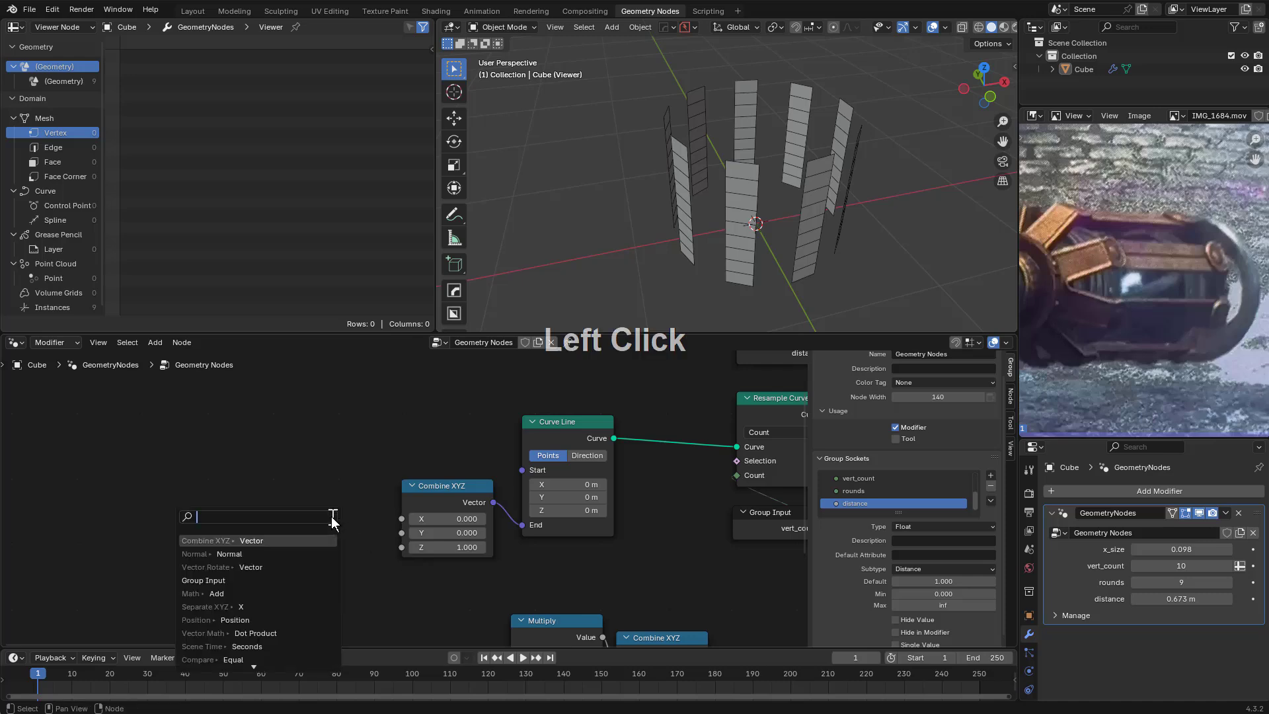
{"action": "type", "text": "input"}
{"action": "key", "text": "Return"}
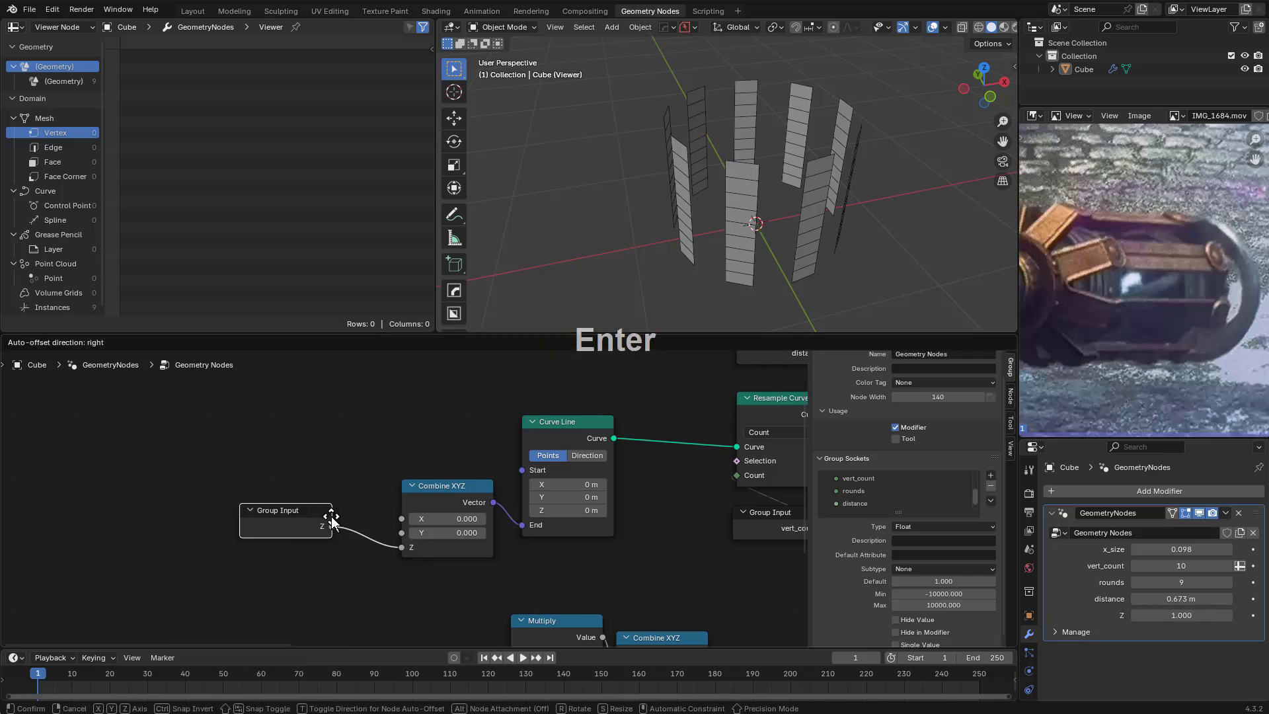
{"action": "left_click", "coordinate": [350, 525]}
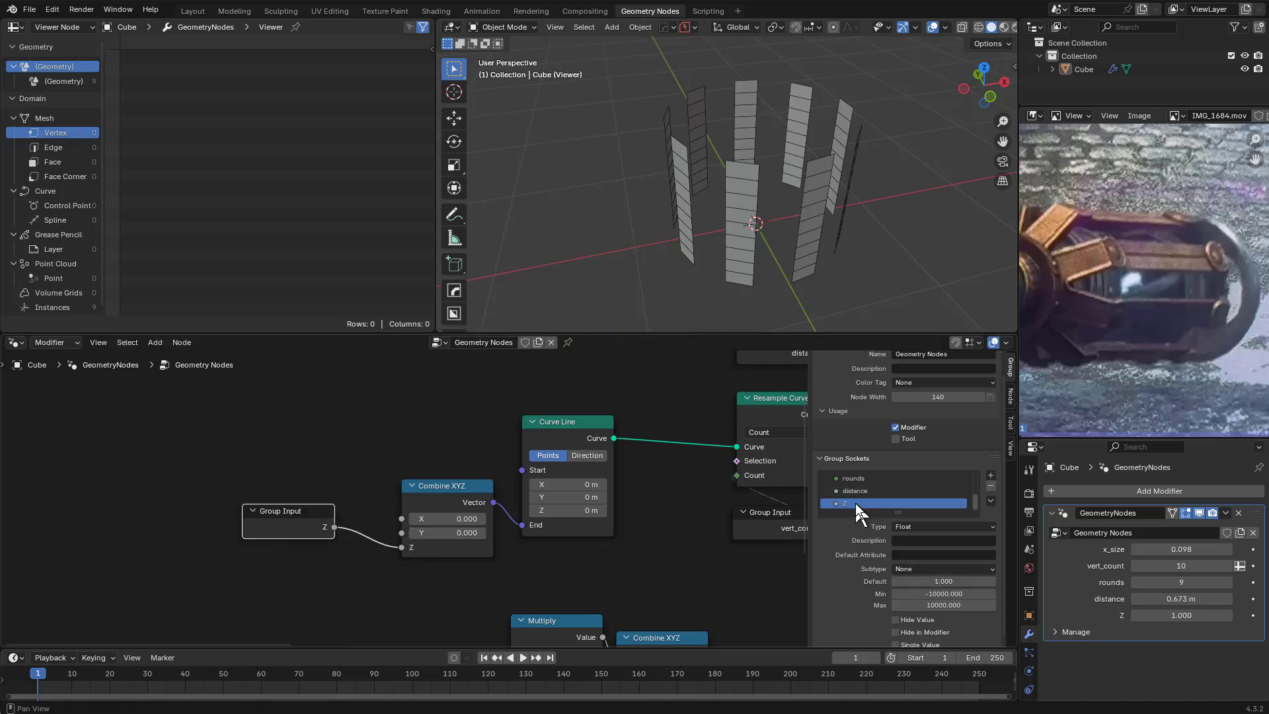
{"action": "double_click", "coordinate": [857, 504]}
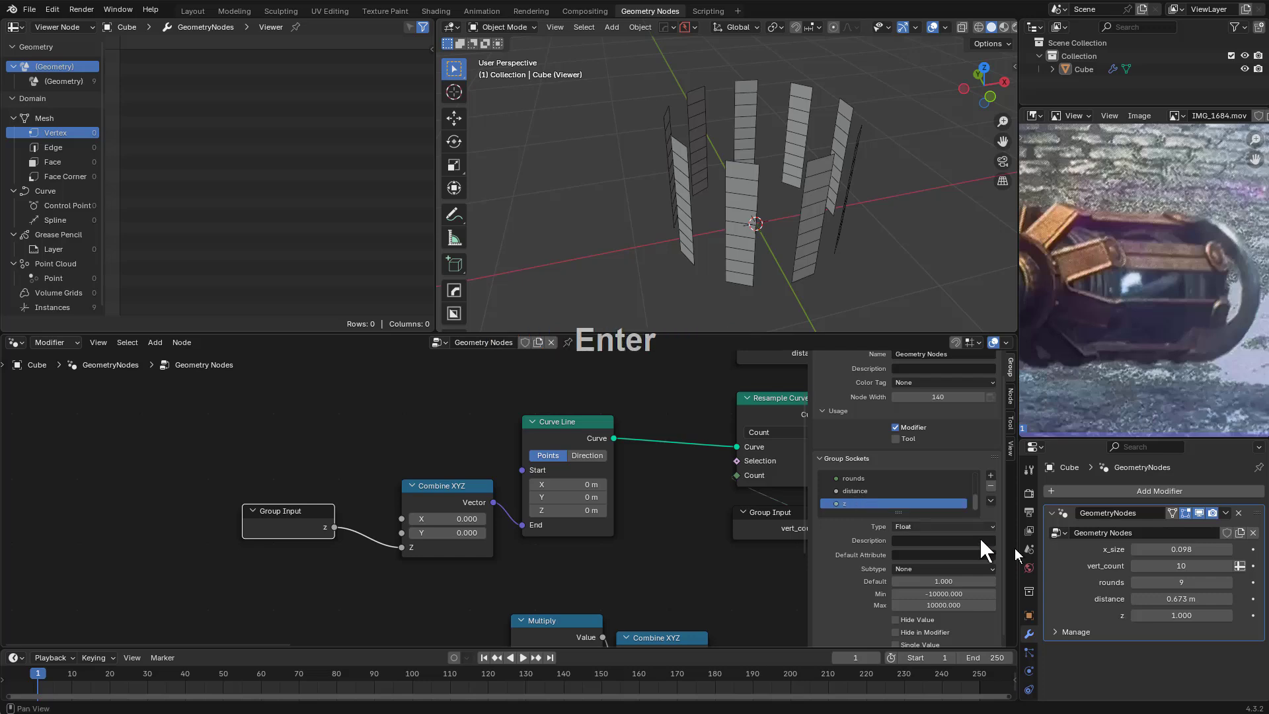
Try out a z of 1.890 with distances of 0.5 m and 0.823 m in the modifier
{"action": "left_click_drag", "start_coordinate": [1181, 615], "coordinate": [1228, 616], "text": "shift"}
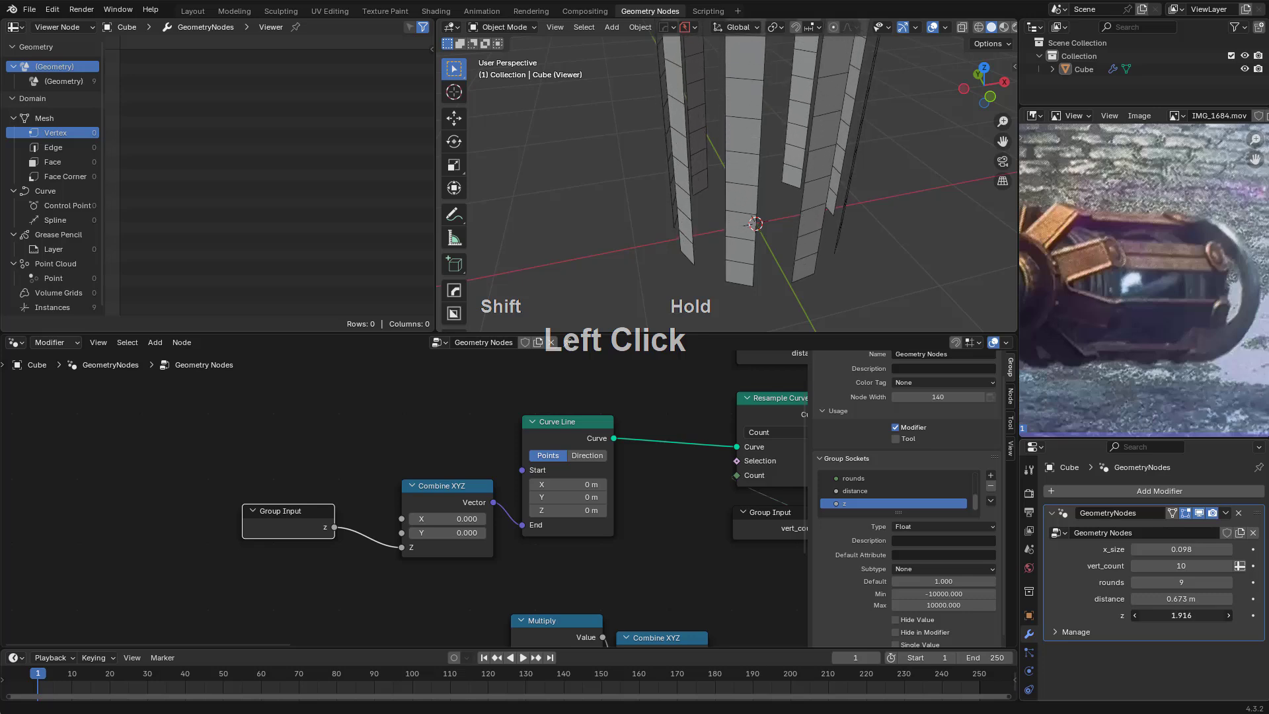
{"action": "left_click", "coordinate": [1199, 598]}
{"action": "type", "text": ".5"}
{"action": "key", "text": "KP_Enter"}
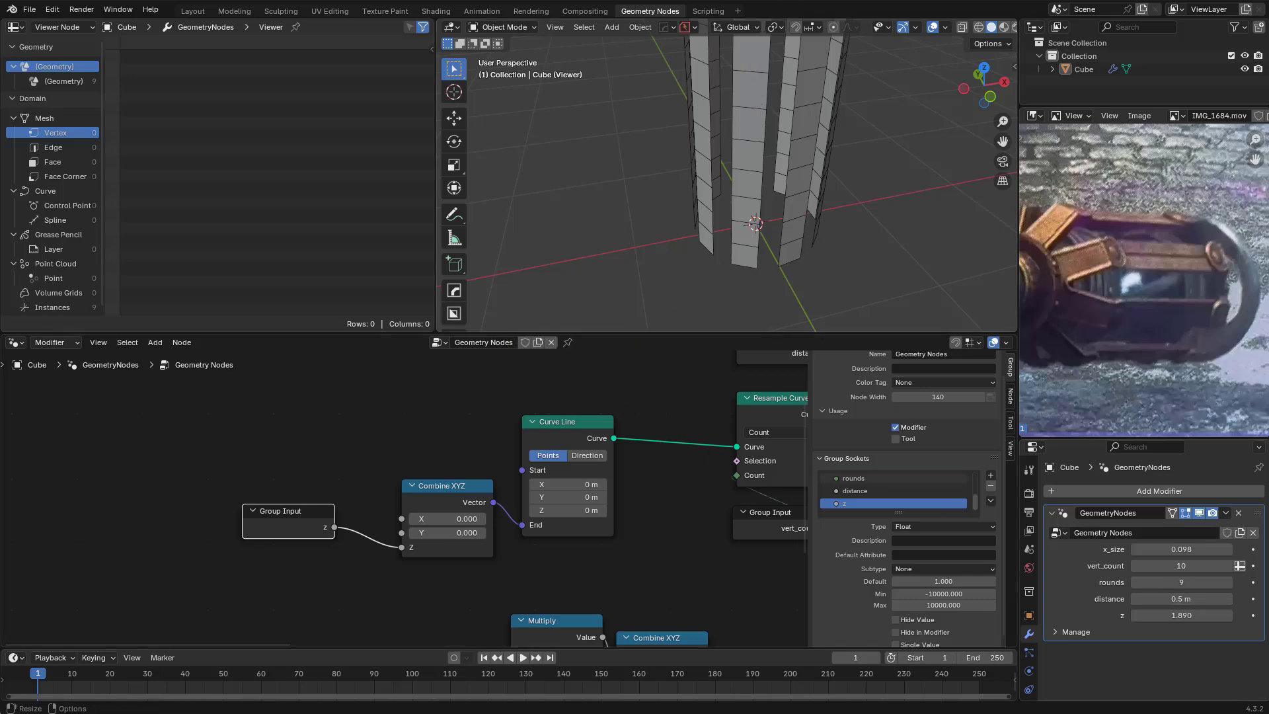
{"action": "middle_click_drag", "start_coordinate": [624, 517], "coordinate": [578, 534]}
{"action": "scroll", "coordinate": [776, 177], "scroll_direction": "down", "scroll_amount": 3}
{"action": "middle_click_drag", "start_coordinate": [776, 177], "coordinate": [753, 238]}
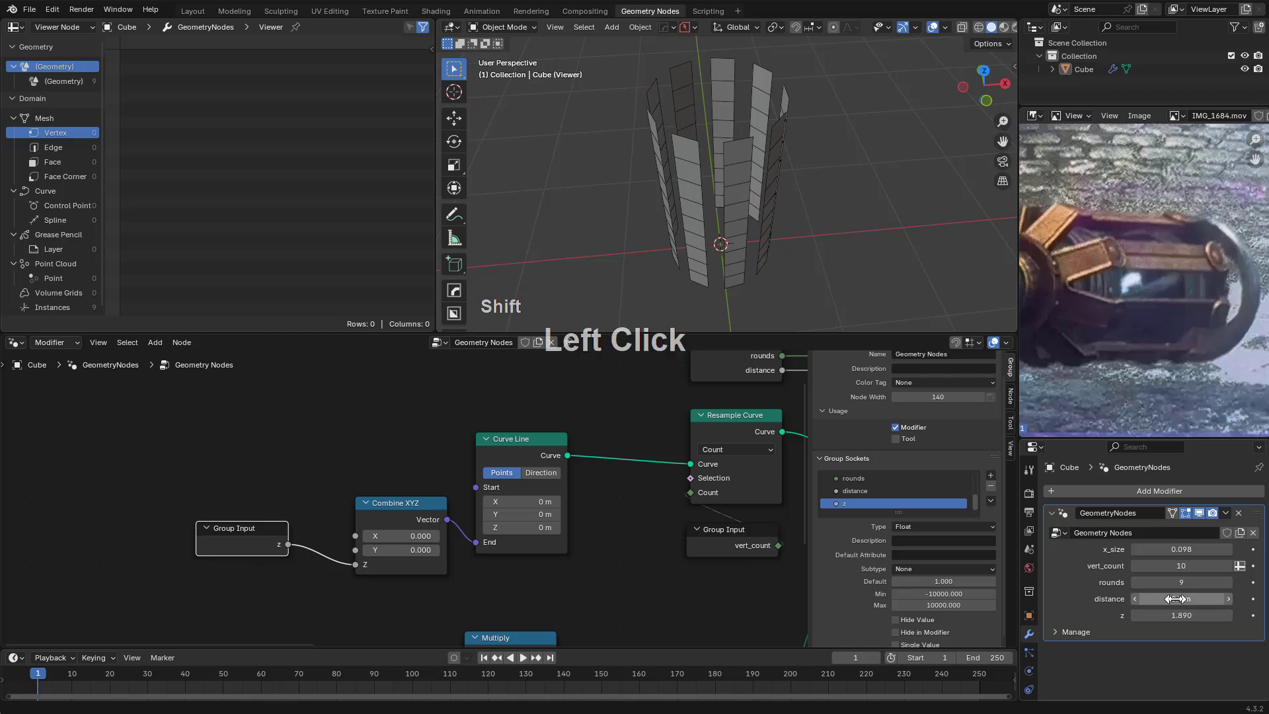
{"action": "left_click_drag", "start_coordinate": [1175, 598], "coordinate": [1197, 598], "text": "shift"}
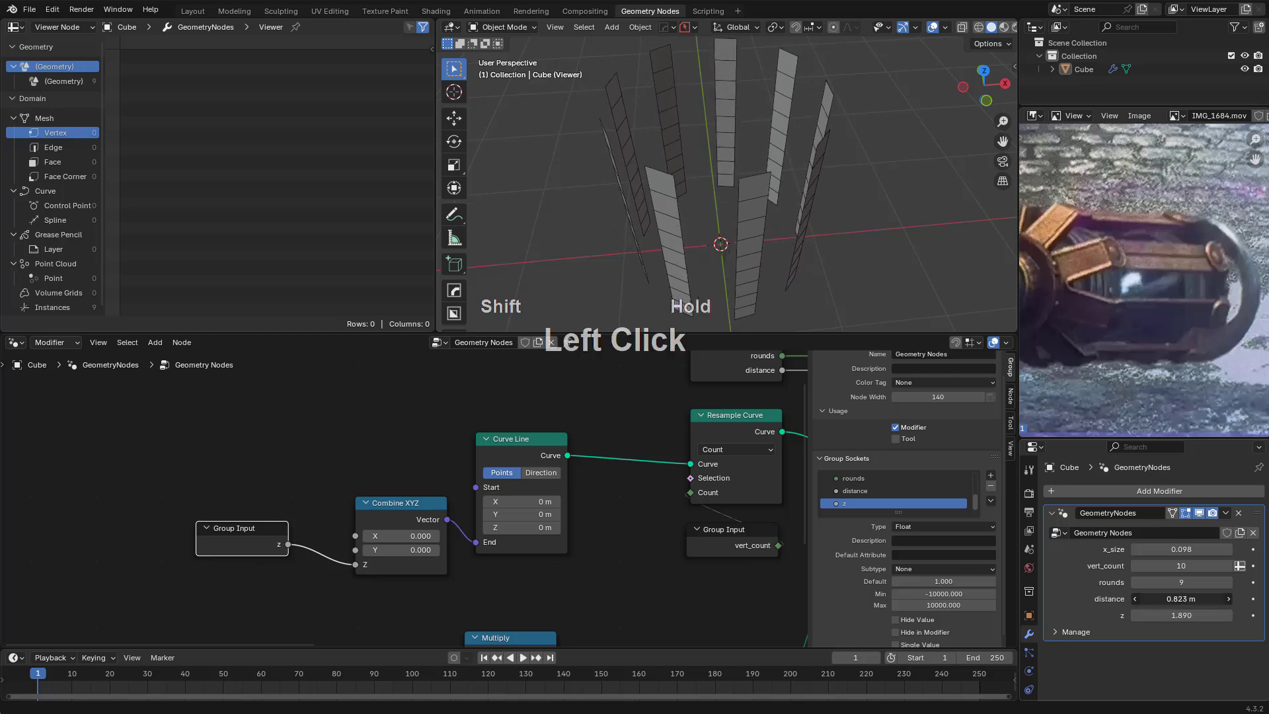
{"action": "middle_click_drag", "start_coordinate": [734, 226], "coordinate": [780, 211]}
{"action": "scroll", "coordinate": [765, 177], "scroll_direction": "down", "scroll_amount": 4}
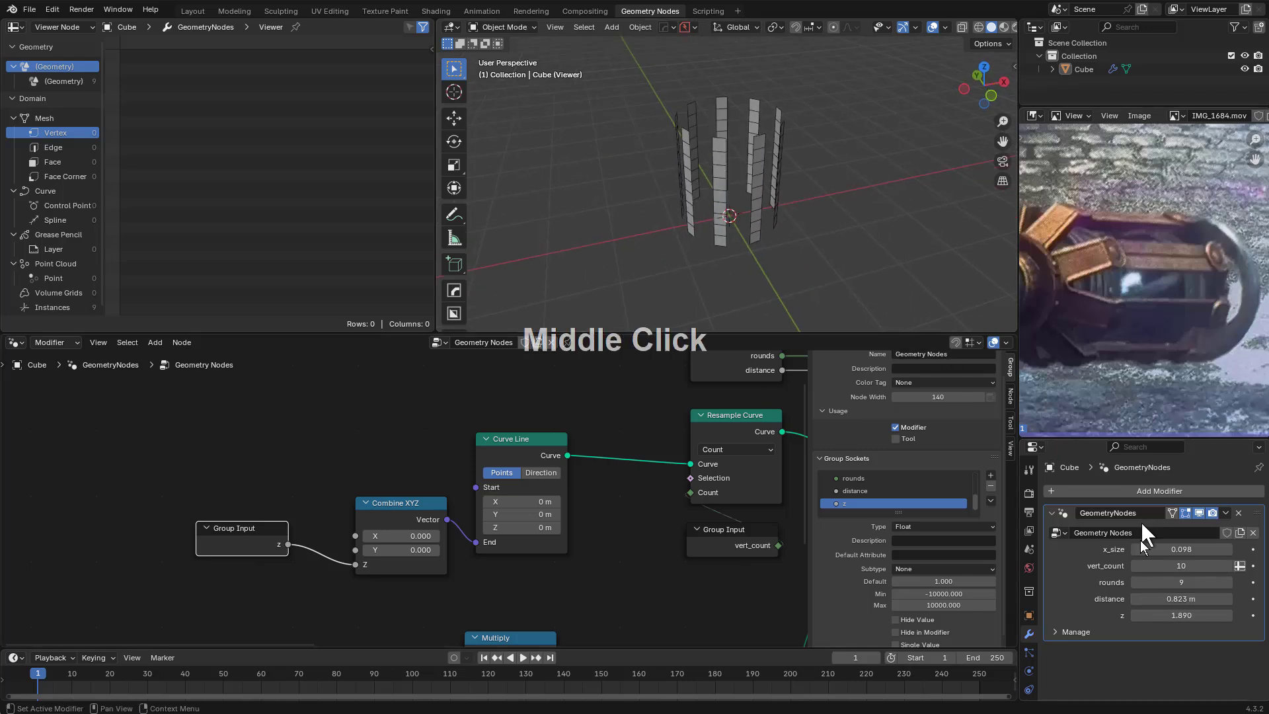
Set the modifier's z to 2, its distance to 1 m and its x_size to about 0.119
{"action": "left_click", "coordinate": [1185, 619]}
{"action": "type", "text": "2"}
{"action": "key", "text": "KP_Enter"}
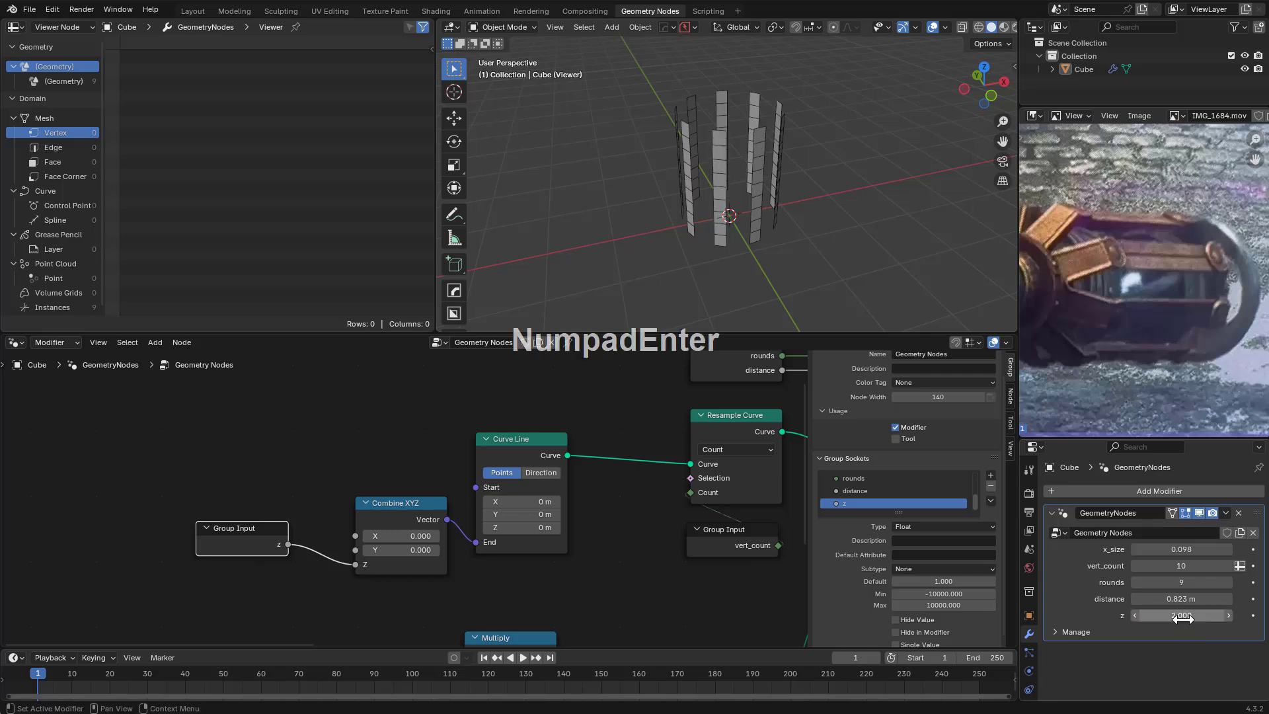
{"action": "left_click_drag", "start_coordinate": [1185, 599], "coordinate": [1195, 598], "text": "shift"}
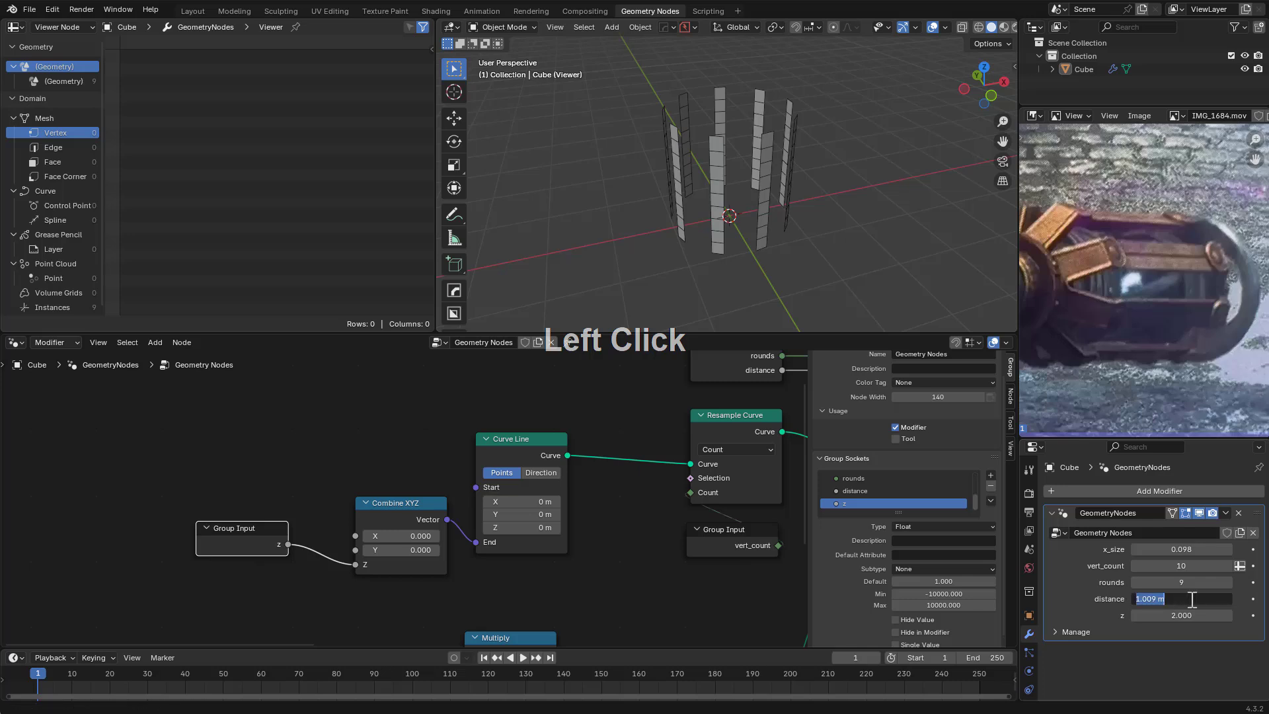
{"action": "key", "text": "KP_Enter"}
{"action": "middle_click_drag", "start_coordinate": [793, 196], "coordinate": [859, 191]}
{"action": "scroll", "coordinate": [798, 196], "scroll_direction": "up", "scroll_amount": 5}
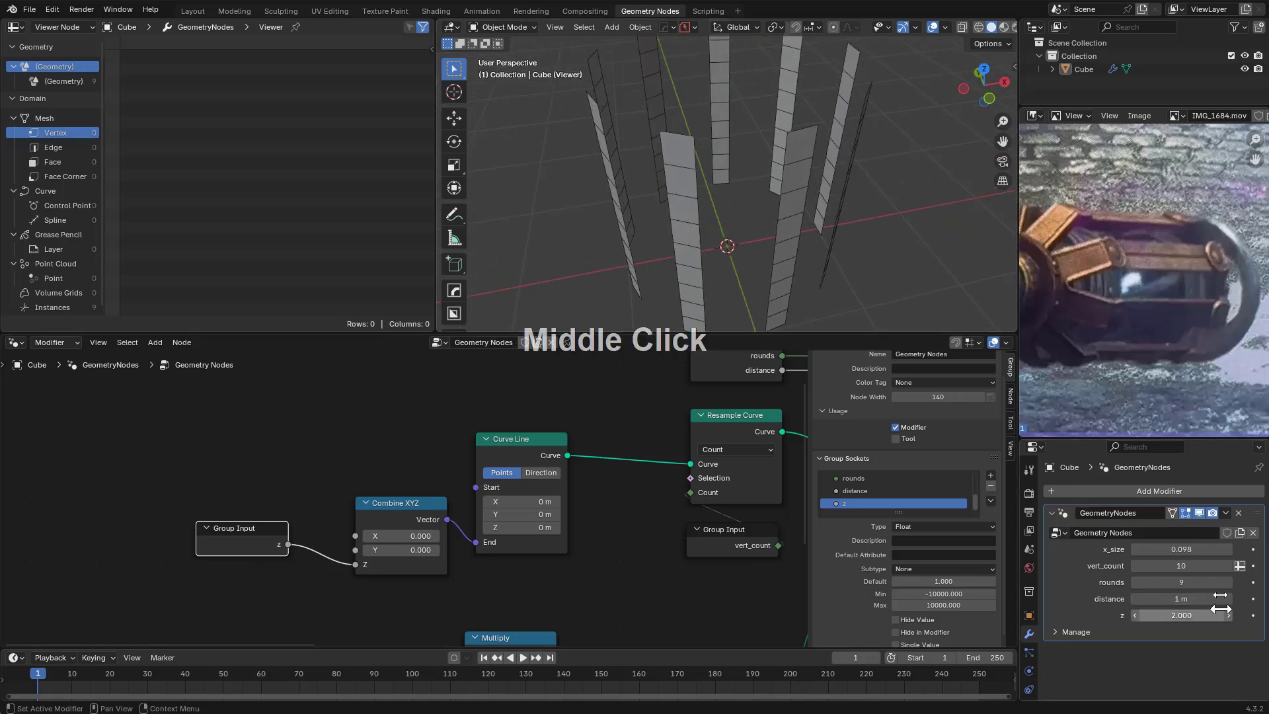
{"action": "mouse_move", "coordinate": [1170, 543]}
{"action": "left_mouse_down", "text": "shift"}
{"action": "mouse_move", "coordinate": [1198, 543]}
{"action": "mouse_move", "coordinate": [1173, 543]}
{"action": "left_mouse_up", "text": "shift"}
Move the rounds/distance Group Input closer to Mesh Circle and the z Group Input closer to its Combine XYZ node
{"action": "scroll", "coordinate": [688, 510], "scroll_direction": "down", "scroll_amount": 2}
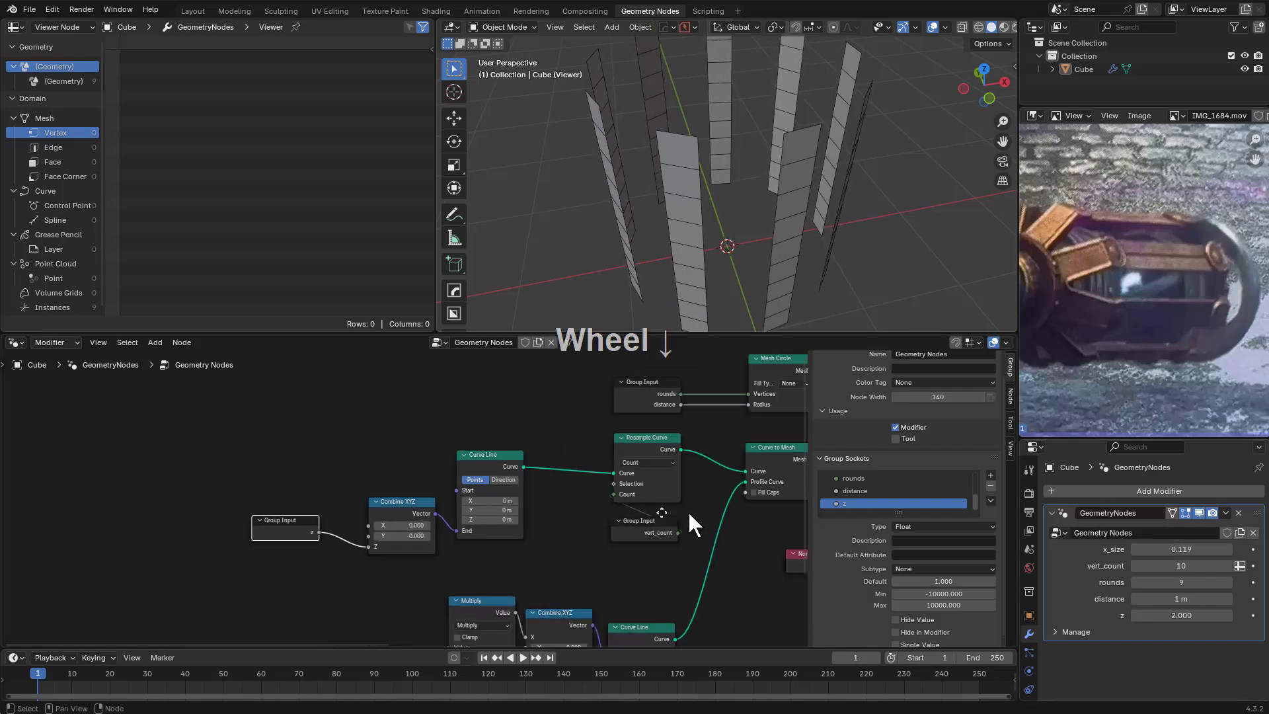
{"action": "middle_click_drag", "start_coordinate": [688, 510], "coordinate": [505, 484]}
{"action": "scroll", "coordinate": [488, 430], "scroll_direction": "down", "scroll_amount": 1}
{"action": "left_click", "coordinate": [485, 430]}
{"action": "key", "text": "g"}
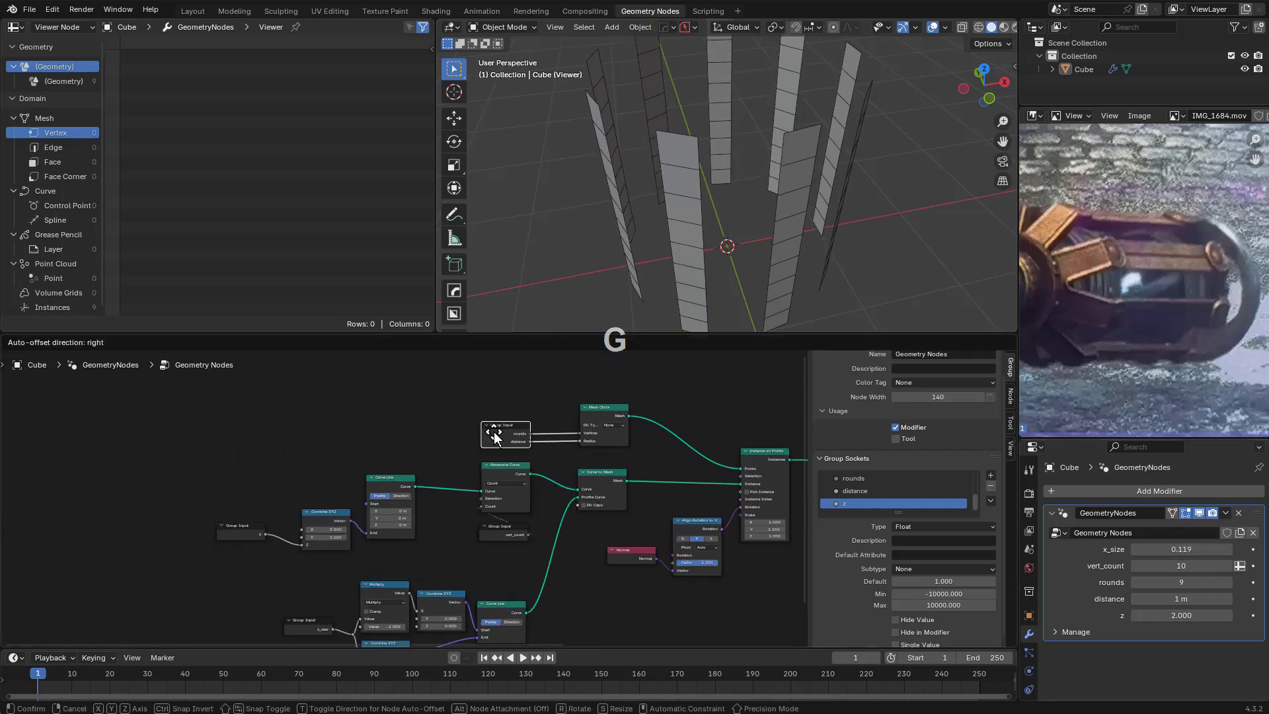
{"action": "left_click", "coordinate": [526, 428]}
{"action": "key", "text": "alt+a"}
{"action": "middle_click_drag", "start_coordinate": [252, 546], "coordinate": [427, 533]}
{"action": "left_click", "coordinate": [377, 495]}
{"action": "key", "text": "g"}
{"action": "left_click", "coordinate": [407, 506]}
{"action": "scroll", "coordinate": [423, 499], "scroll_direction": "down", "scroll_amount": 2}
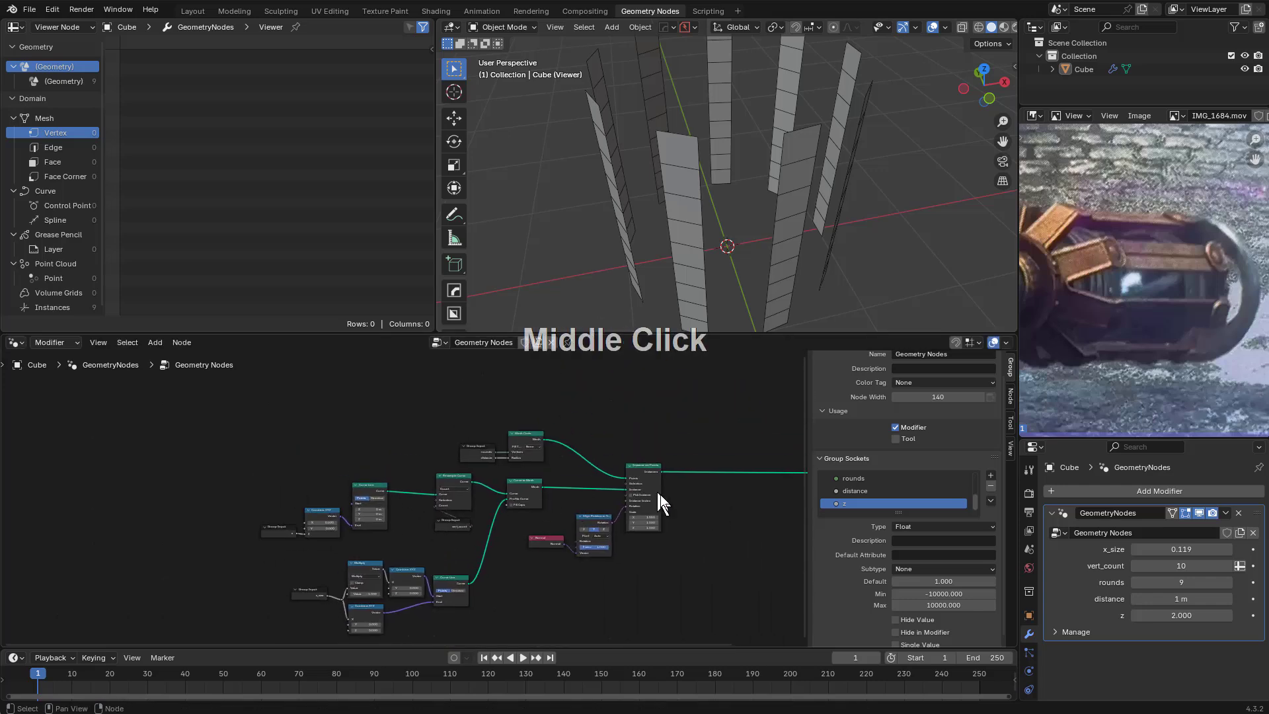
Shift the Viewer and Group Output nodes together horizontally, farther away from Instance on Points
{"action": "scroll", "coordinate": [745, 243], "scroll_direction": "down", "scroll_amount": 2}
{"action": "middle_click_drag", "start_coordinate": [745, 243], "coordinate": [619, 131]}
{"action": "scroll", "coordinate": [649, 471], "scroll_direction": "up", "scroll_amount": 2}
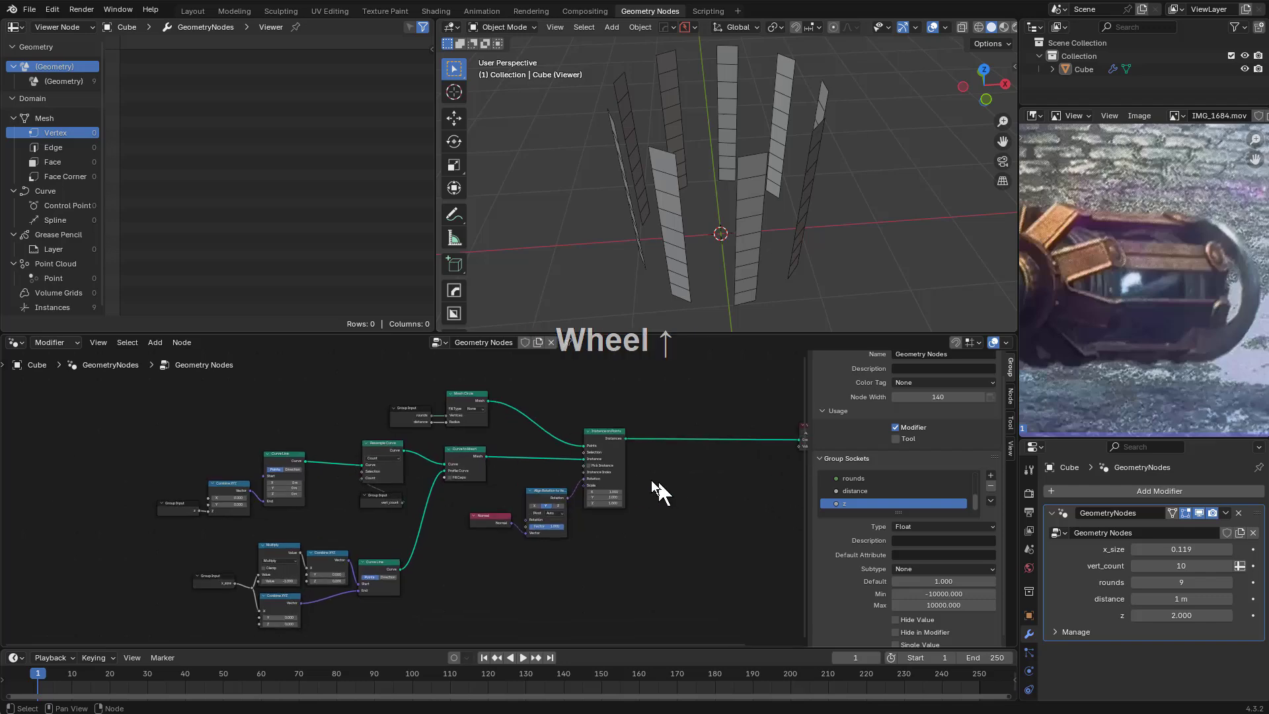
{"action": "left_click_drag", "start_coordinate": [645, 475], "coordinate": [627, 459]}
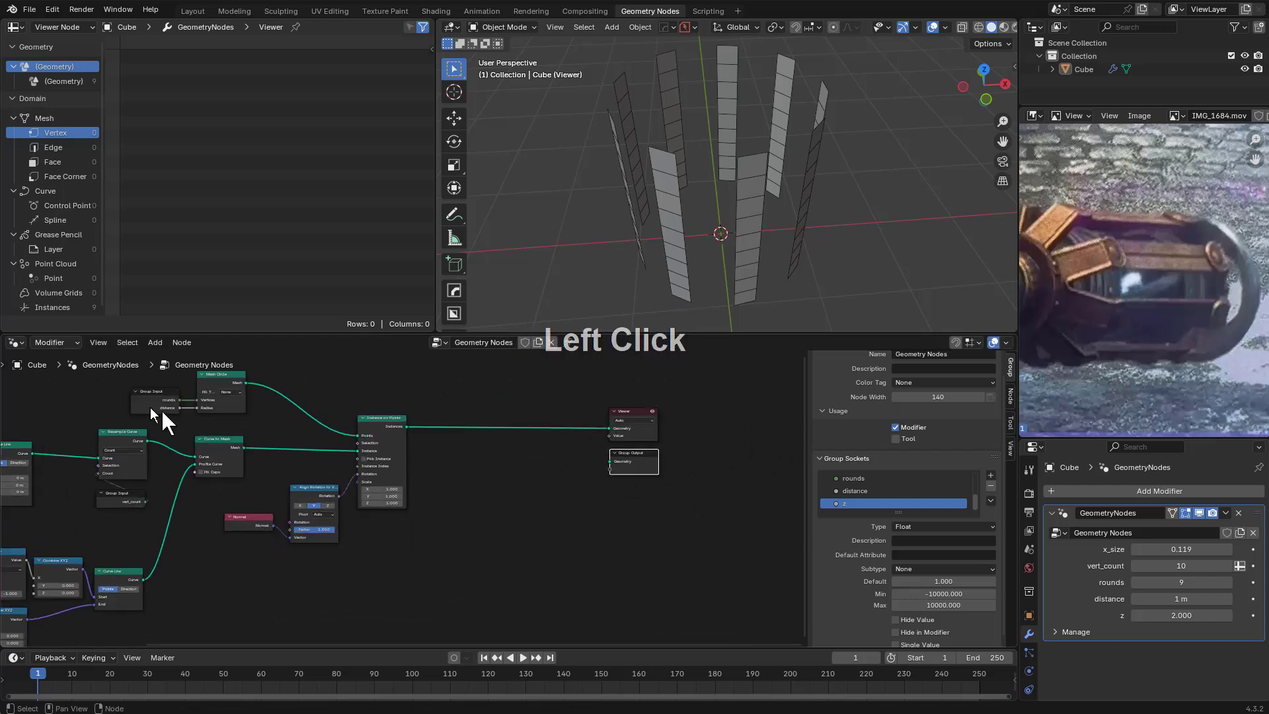
{"action": "middle_click_drag", "start_coordinate": [546, 499], "coordinate": [471, 520]}
{"action": "scroll", "coordinate": [538, 531], "scroll_direction": "up", "scroll_amount": 2}
{"action": "scroll", "coordinate": [695, 475], "scroll_direction": "down", "scroll_amount": 1}
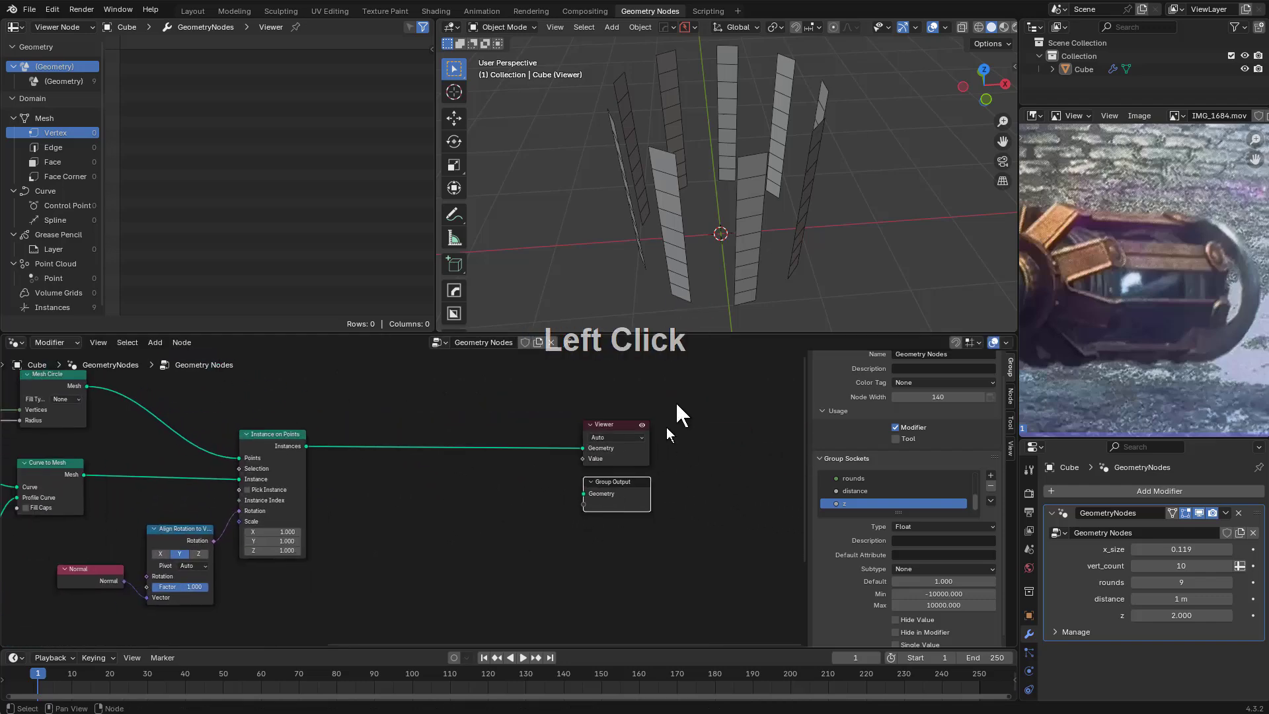
{"action": "left_click_drag", "start_coordinate": [677, 404], "coordinate": [601, 522]}
{"action": "key", "text": "g"}
{"action": "key", "text": "x"}
{"action": "left_click", "coordinate": [742, 532]}
{"action": "middle_click_drag", "start_coordinate": [549, 503], "coordinate": [501, 518]}
Insert a Set Position node into the link between Instance on Points and the Viewer
{"action": "key", "text": "shift+a"}
{"action": "left_click", "coordinate": [436, 429]}
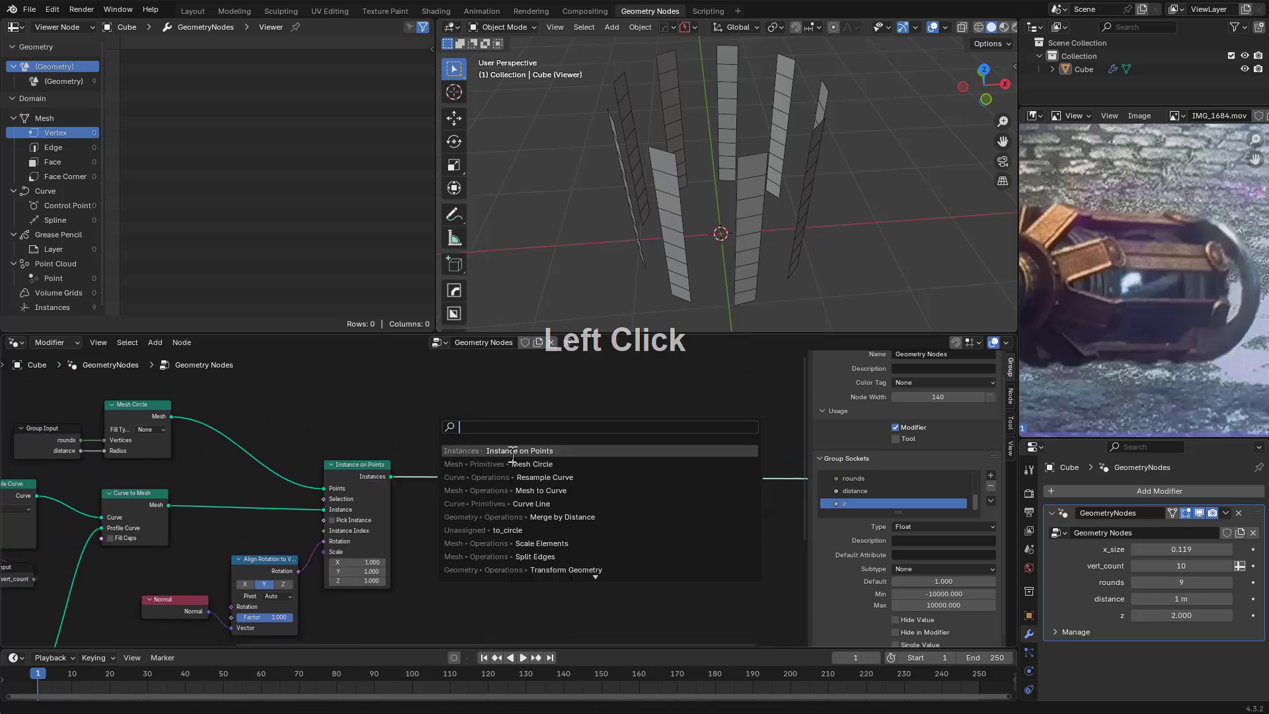
{"action": "type", "text": "set po"}
{"action": "key", "text": "Return"}
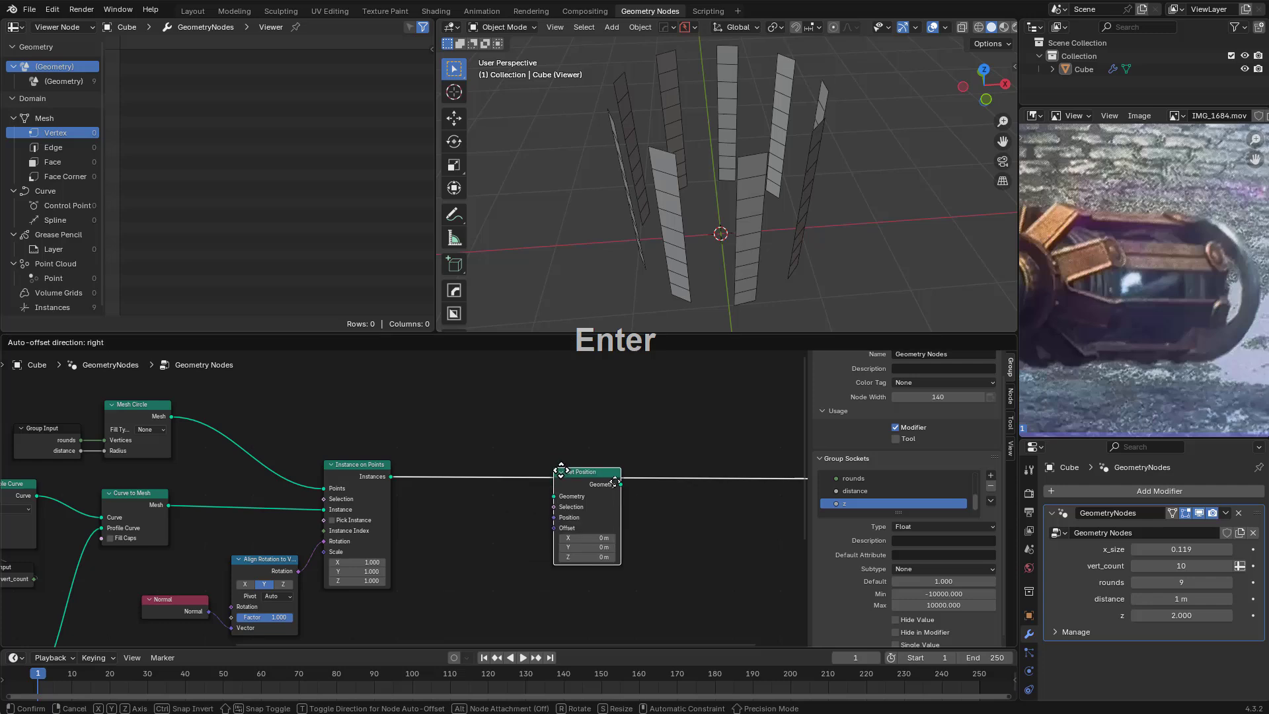
{"action": "left_click", "coordinate": [703, 451]}
{"action": "middle_click_drag", "start_coordinate": [669, 505], "coordinate": [570, 517]}
Feed a new Vector Rotate node into the Position input of Set Position and place it beneath that node
{"action": "left_click_drag", "start_coordinate": [605, 522], "coordinate": [558, 548]}
{"action": "type", "text": "vector rota"}
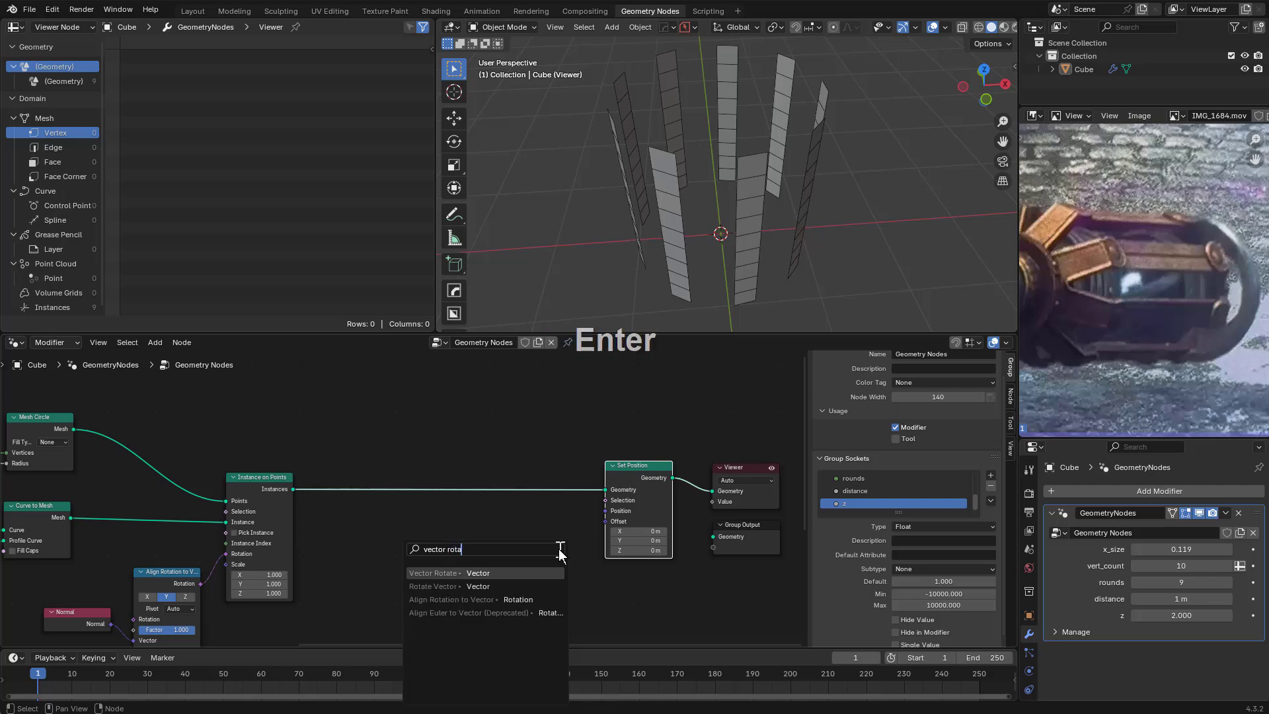
{"action": "key", "text": "Return"}
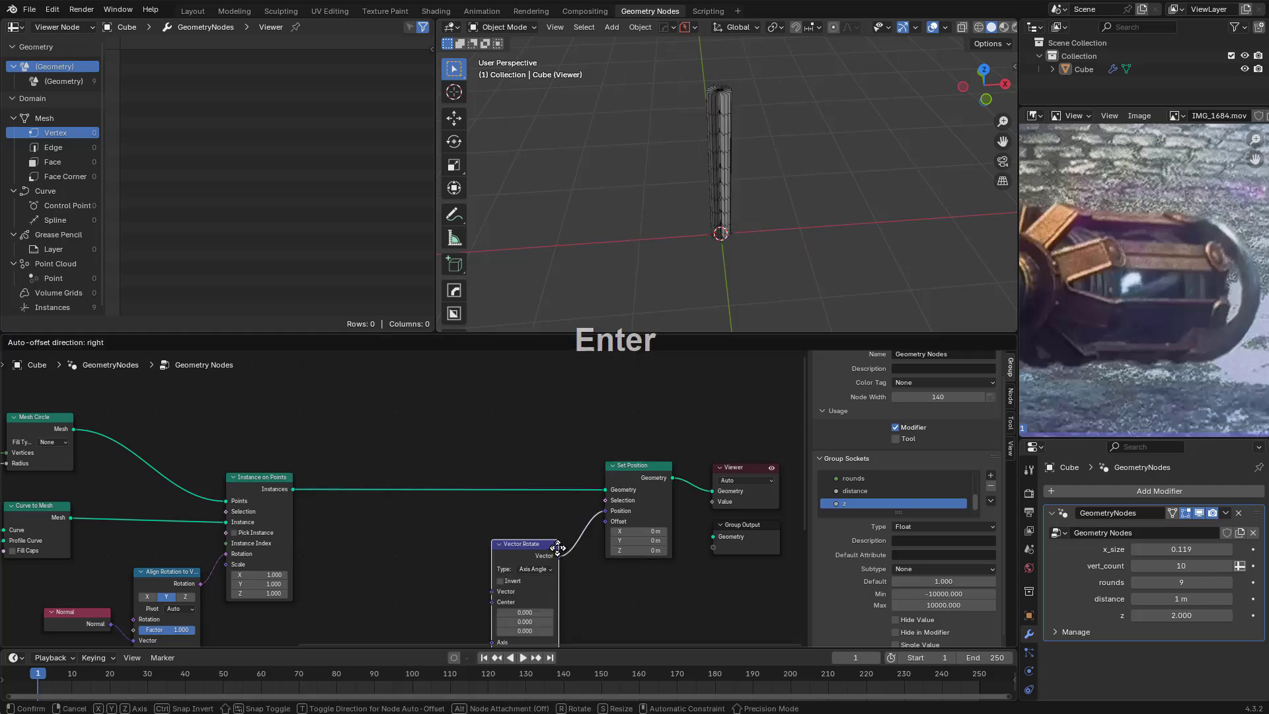
{"action": "left_click", "coordinate": [669, 576]}
{"action": "middle_click_drag", "start_coordinate": [668, 577], "coordinate": [609, 527]}
{"action": "scroll", "coordinate": [615, 535], "scroll_direction": "up", "scroll_amount": 2}
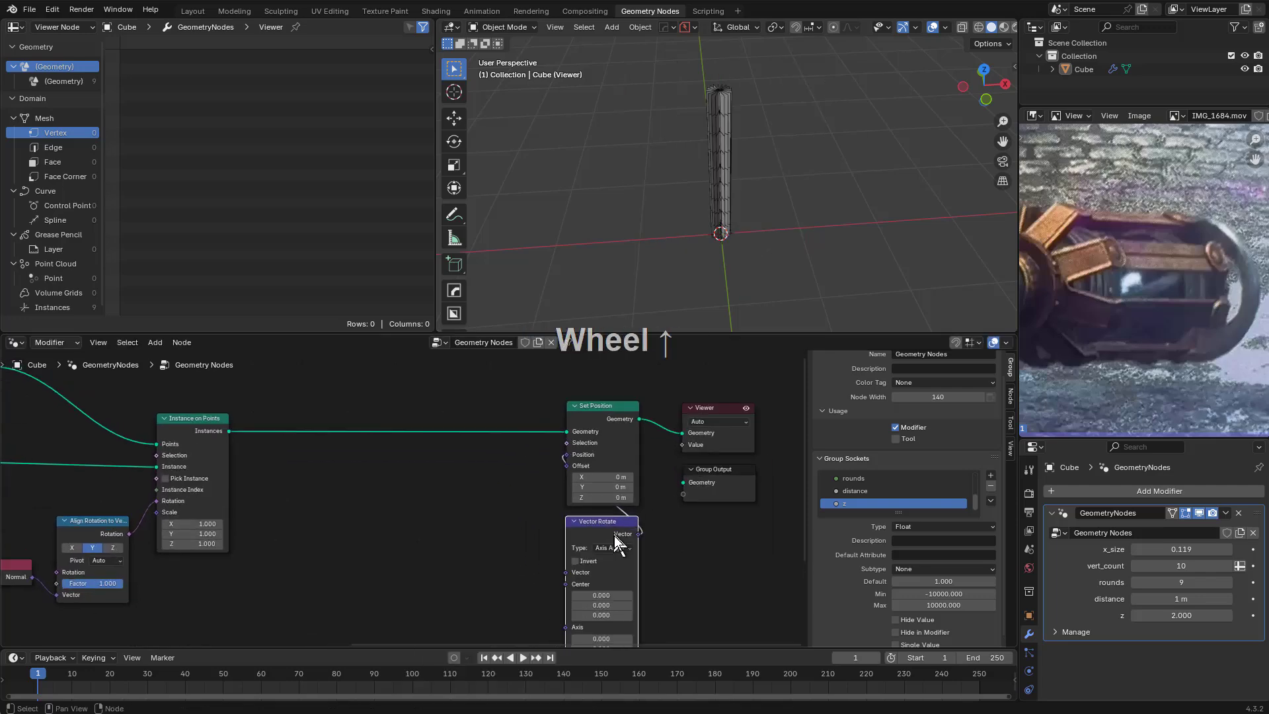
Feed a new Position node into the Vector input of Vector Rotate and place it beside that node
{"action": "left_click_drag", "start_coordinate": [576, 523], "coordinate": [578, 520]}
{"action": "type", "text": "posit"}
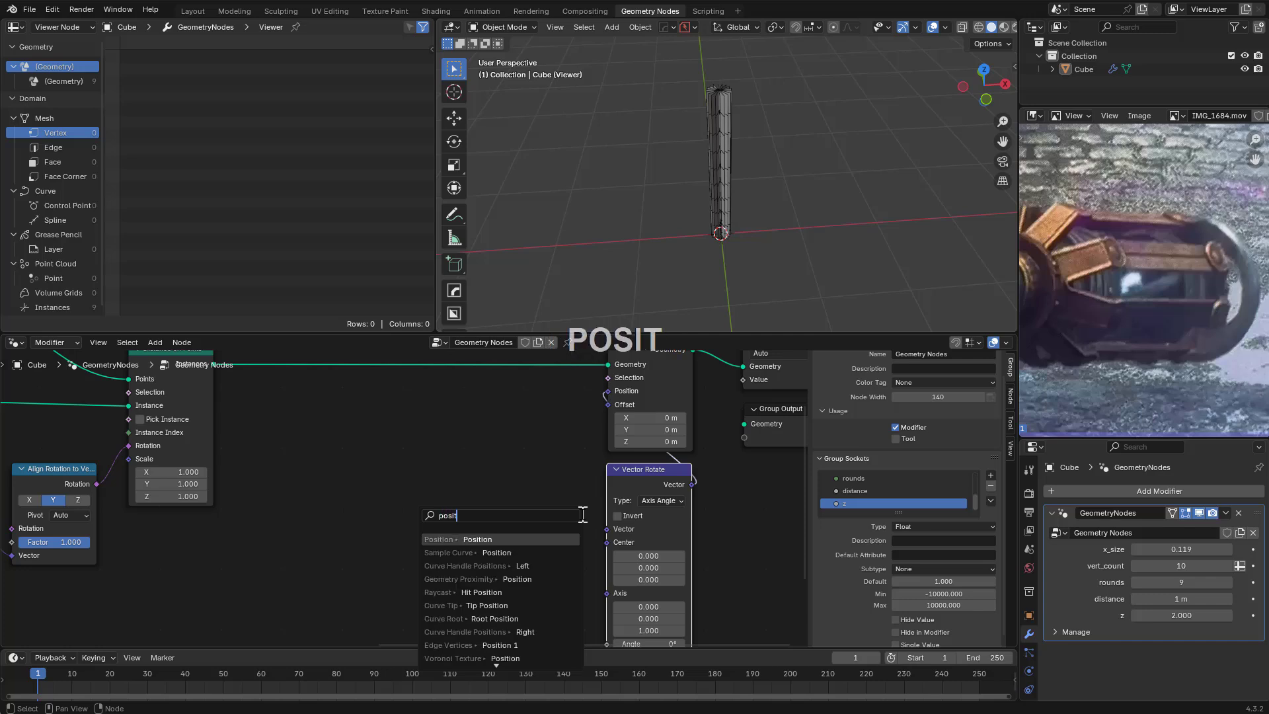
{"action": "key", "text": "Return"}
{"action": "left_click", "coordinate": [585, 517]}
{"action": "middle_click_drag", "start_coordinate": [621, 543], "coordinate": [589, 516]}
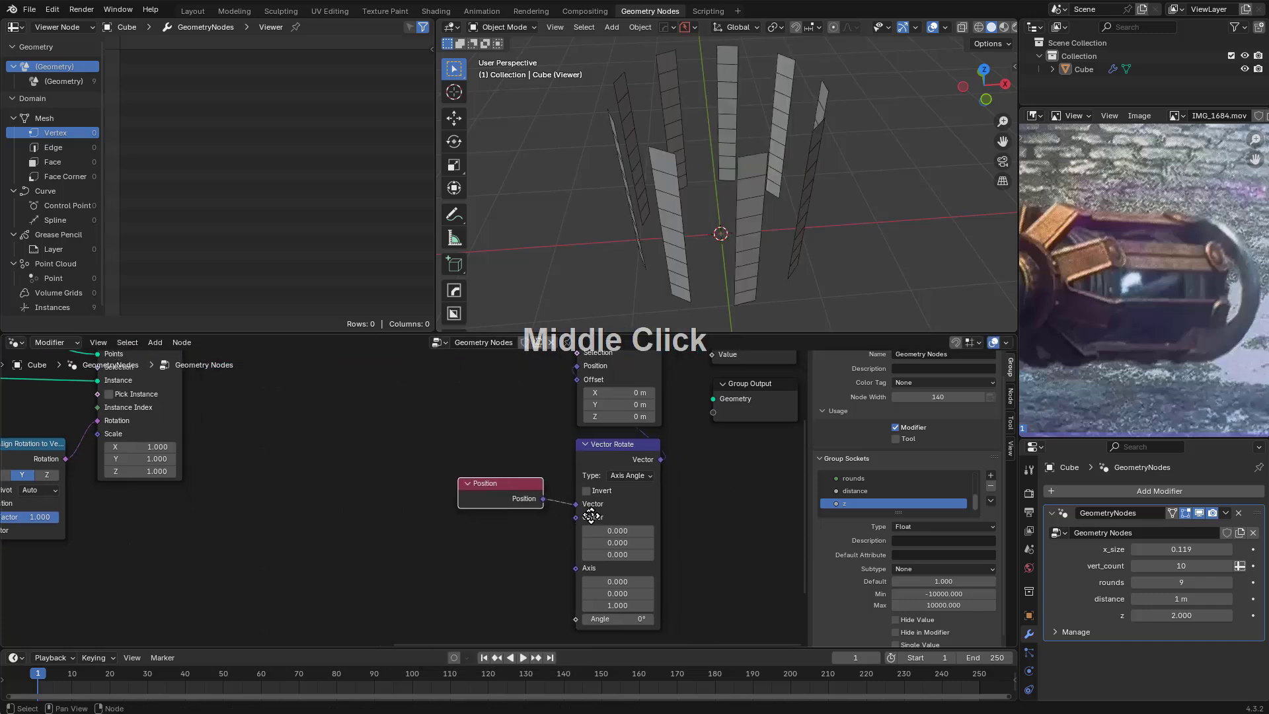
{"action": "key", "text": "g"}
{"action": "left_click", "coordinate": [596, 505]}
Try rotating the instanced strips by varying the Angle of the Vector Rotate node
{"action": "middle_click_drag", "start_coordinate": [603, 560], "coordinate": [581, 541]}
{"action": "mouse_move", "coordinate": [590, 599]}
{"action": "left_mouse_down", "text": "shift"}
{"action": "mouse_move", "coordinate": [565, 598]}
{"action": "mouse_move", "coordinate": [628, 598]}
{"action": "mouse_move", "coordinate": [591, 599]}
{"action": "left_mouse_up", "text": "shift"}
{"action": "middle_click_drag", "start_coordinate": [595, 461], "coordinate": [604, 527]}
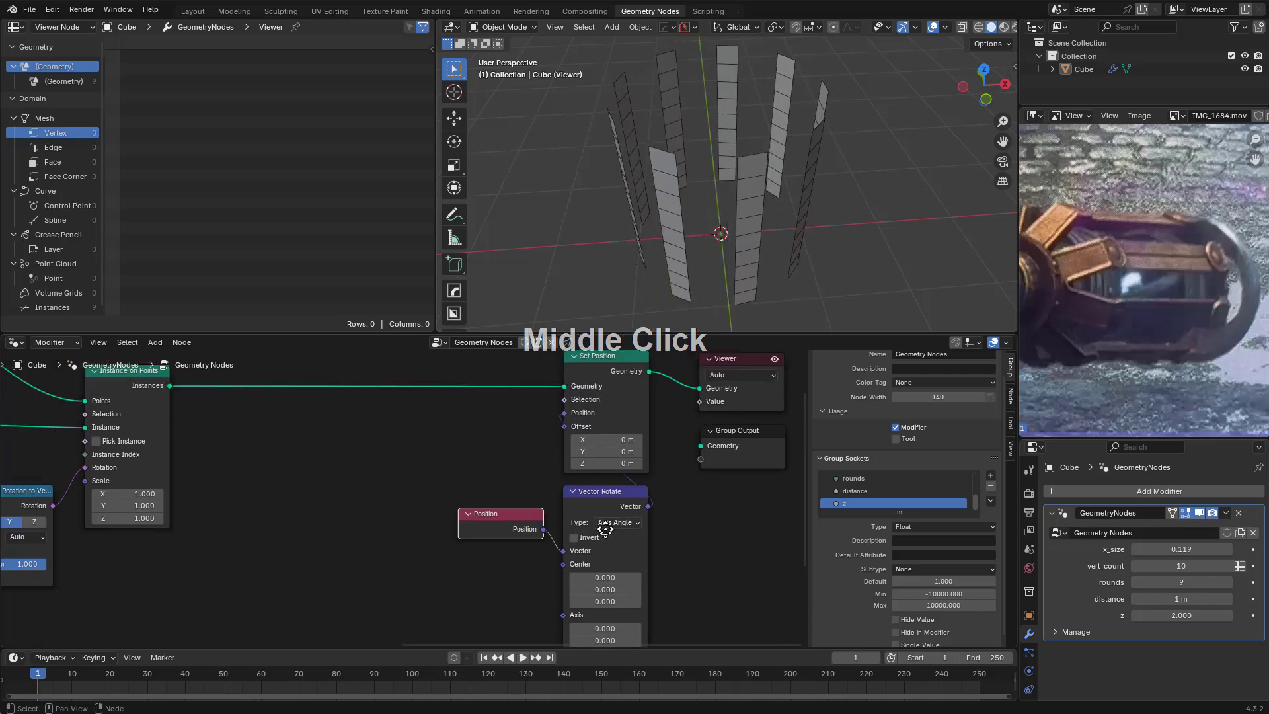
{"action": "scroll", "coordinate": [521, 443], "scroll_direction": "down", "scroll_amount": 2}
{"action": "middle_click_drag", "start_coordinate": [518, 437], "coordinate": [521, 453]}
{"action": "middle_click_drag", "start_coordinate": [613, 563], "coordinate": [603, 486]}
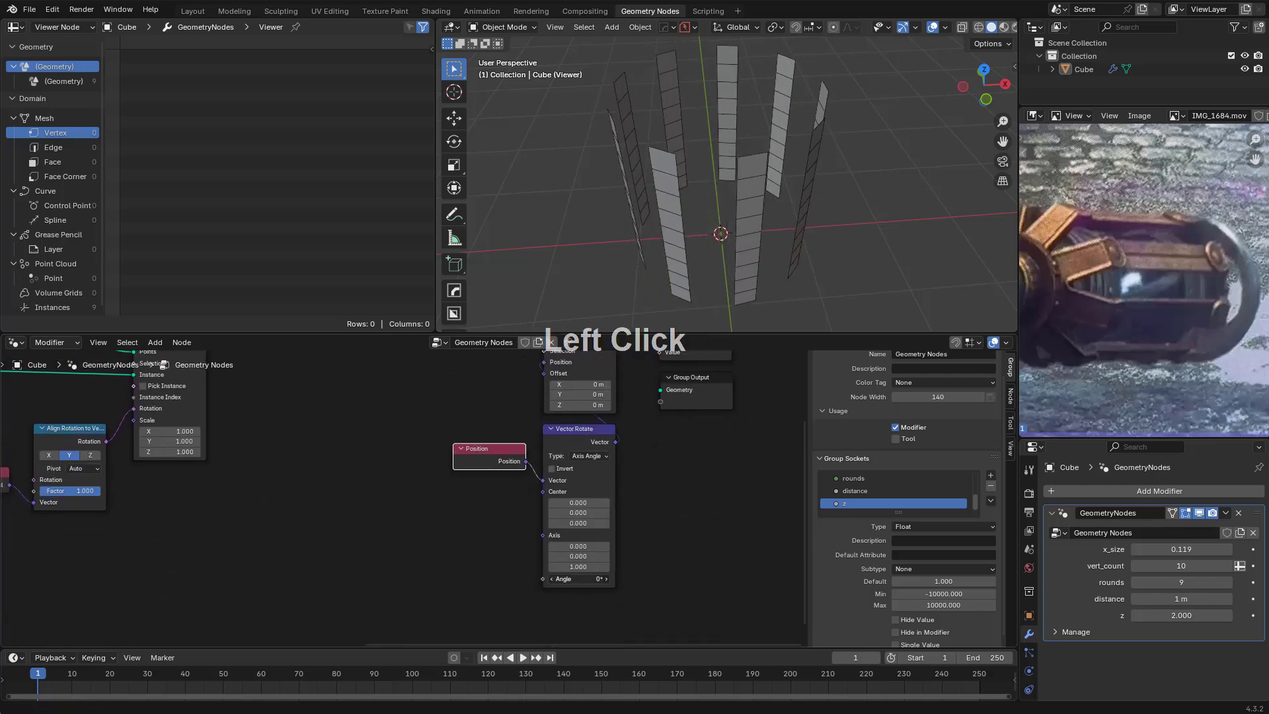
{"action": "mouse_move", "coordinate": [576, 579]}
{"action": "left_mouse_down"}
{"action": "mouse_move", "coordinate": [611, 579]}
{"action": "mouse_move", "coordinate": [563, 579]}
{"action": "left_mouse_up"}
Insert a Realize Instances node directly after Instance on Points, ahead of Set Position
{"action": "middle_click_drag", "start_coordinate": [411, 462], "coordinate": [505, 569]}
{"action": "key", "text": "shift+a"}
{"action": "left_click", "coordinate": [394, 429]}
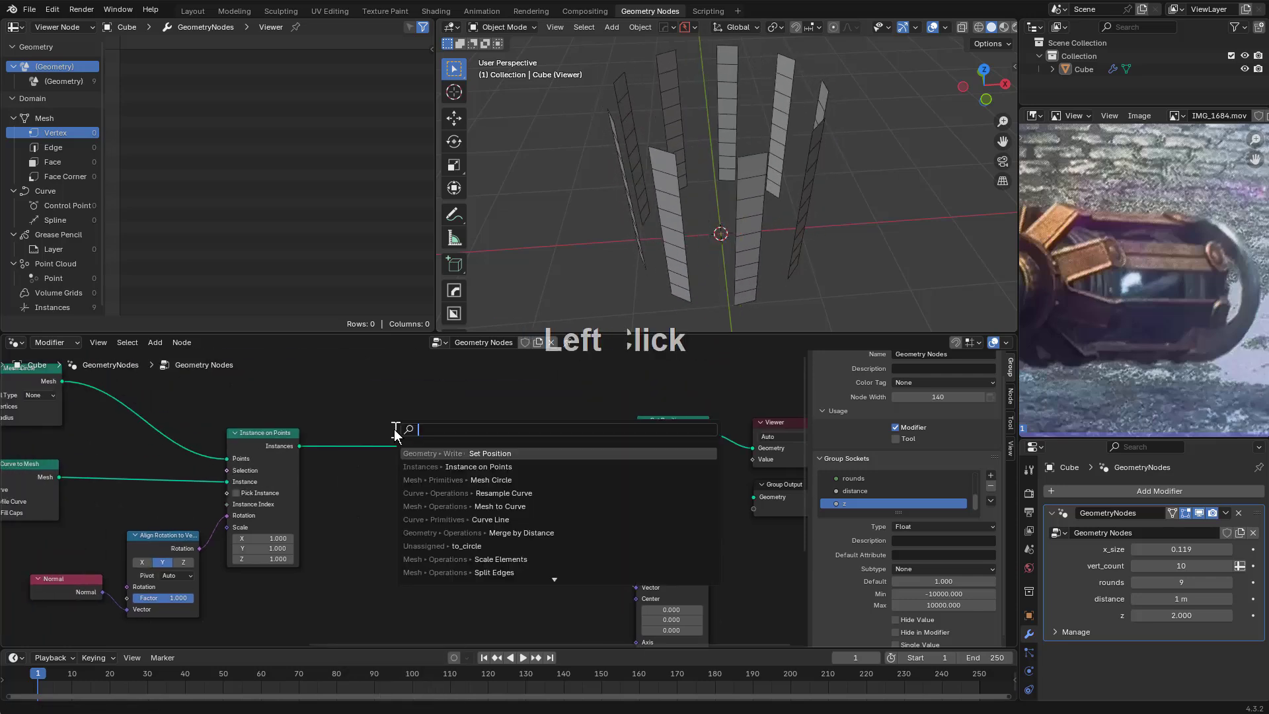
{"action": "type", "text": "rea"}
{"action": "left_click", "coordinate": [456, 453]}
{"action": "left_click", "coordinate": [358, 455]}
{"action": "key", "text": "g"}
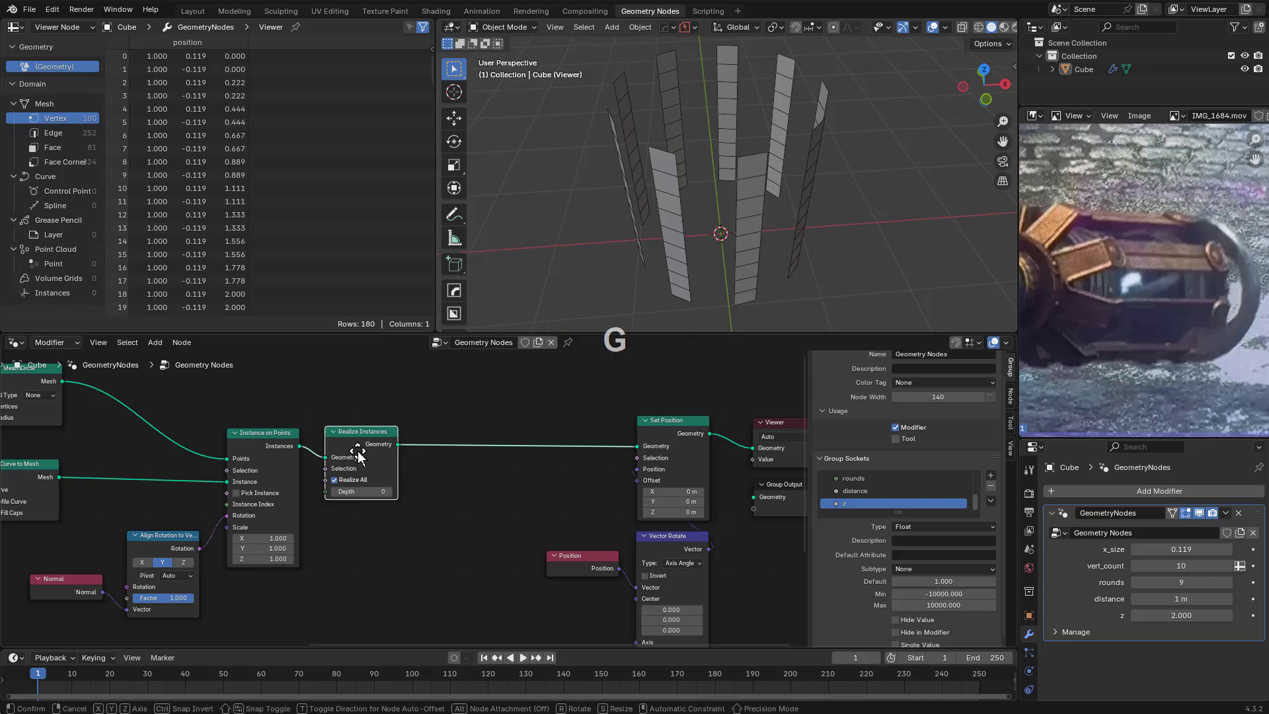
{"action": "left_click", "coordinate": [345, 451]}
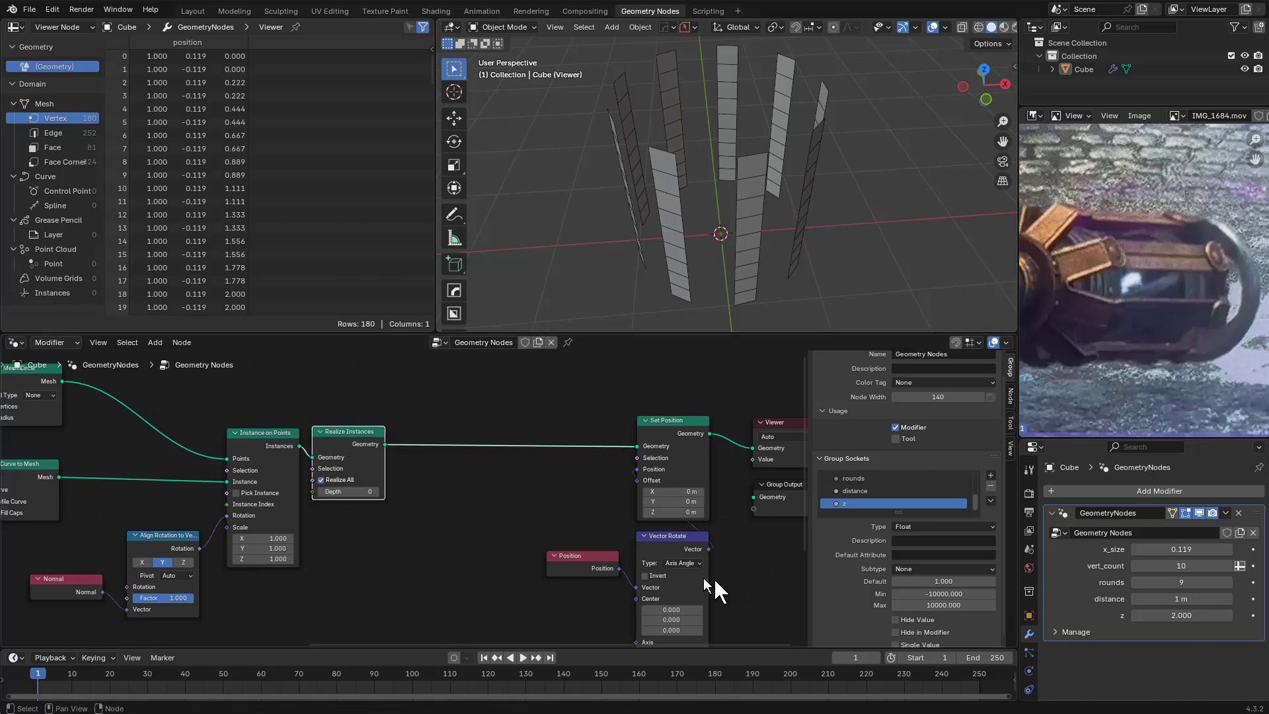
Test the Vector Rotate Angle on the realized strips and cancel the change
{"action": "middle_click_drag", "start_coordinate": [704, 579], "coordinate": [680, 477]}
{"action": "mouse_move", "coordinate": [651, 583]}
{"action": "left_mouse_down"}
{"action": "mouse_move", "coordinate": [707, 582]}
{"action": "mouse_move", "coordinate": [671, 583]}
{"action": "left_mouse_up"}
{"action": "right_click", "coordinate": [640, 482]}
{"action": "scroll", "coordinate": [720, 491], "scroll_direction": "up", "scroll_amount": 3}
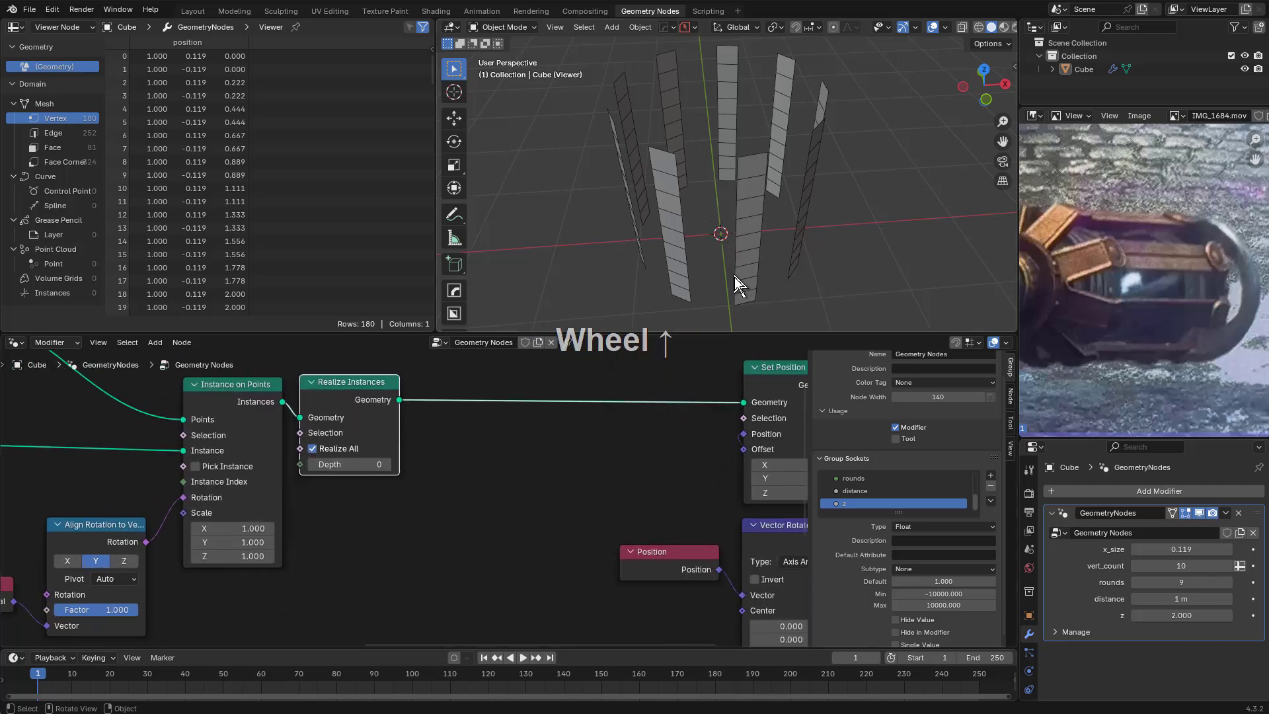
{"action": "middle_click_drag", "start_coordinate": [761, 509], "coordinate": [605, 426]}
{"action": "scroll", "coordinate": [685, 471], "scroll_direction": "down", "scroll_amount": 3}
{"action": "scroll", "coordinate": [644, 562], "scroll_direction": "up", "scroll_amount": 2}
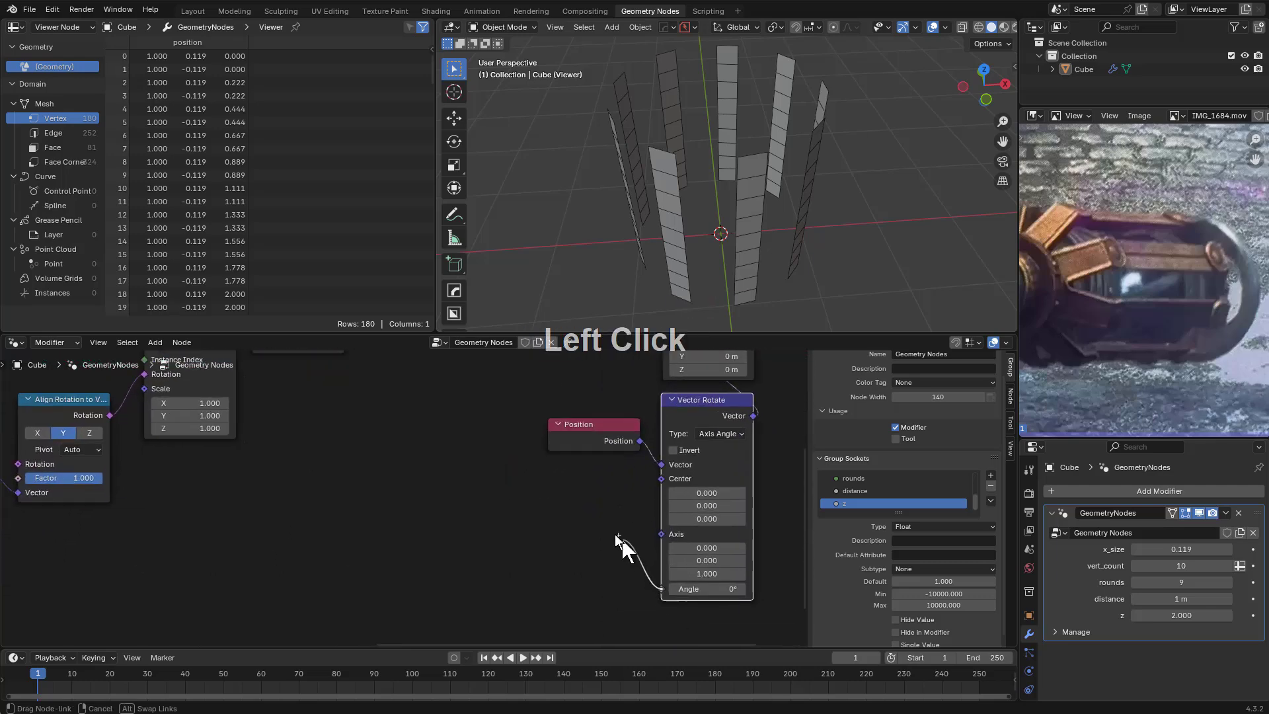
{"action": "left_click_drag", "start_coordinate": [681, 591], "coordinate": [800, 590]}
{"action": "right_click", "coordinate": [684, 590]}
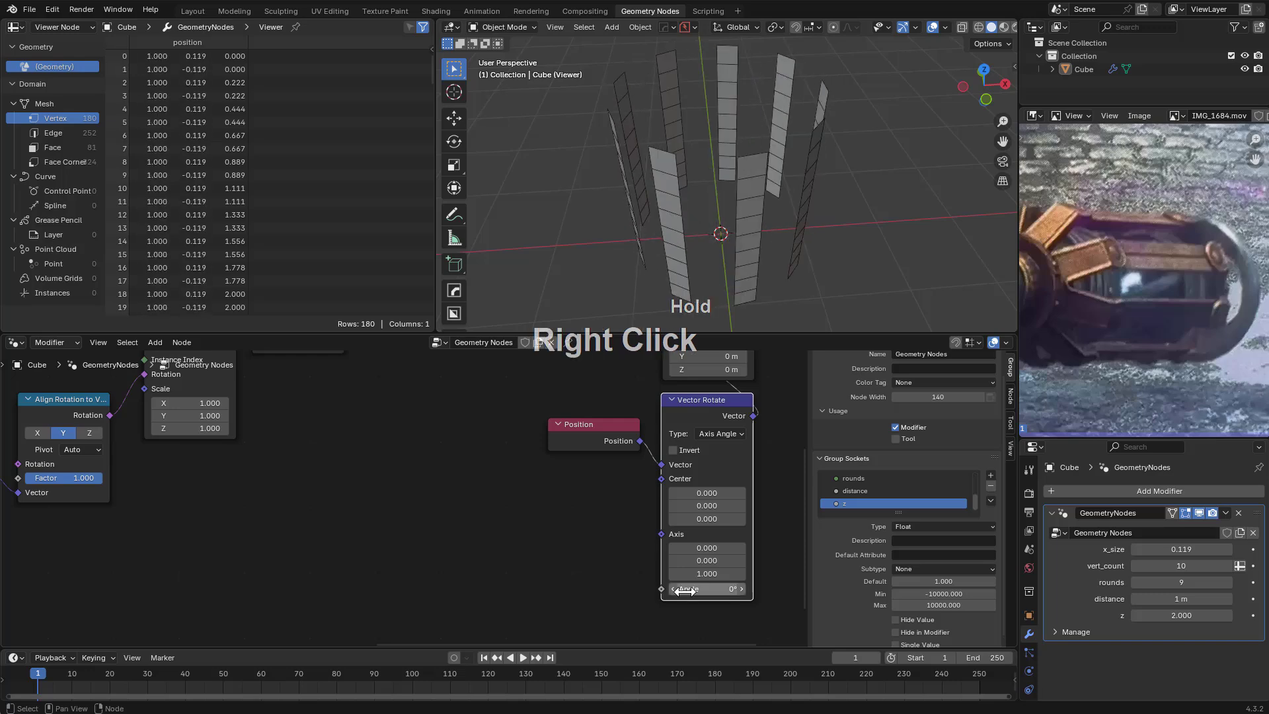
Add a second Position node in the empty space between Align Rotation to Vector and Vector Rotate
{"action": "middle_click_drag", "start_coordinate": [632, 530], "coordinate": [561, 473]}
{"action": "key", "text": "shift+a"}
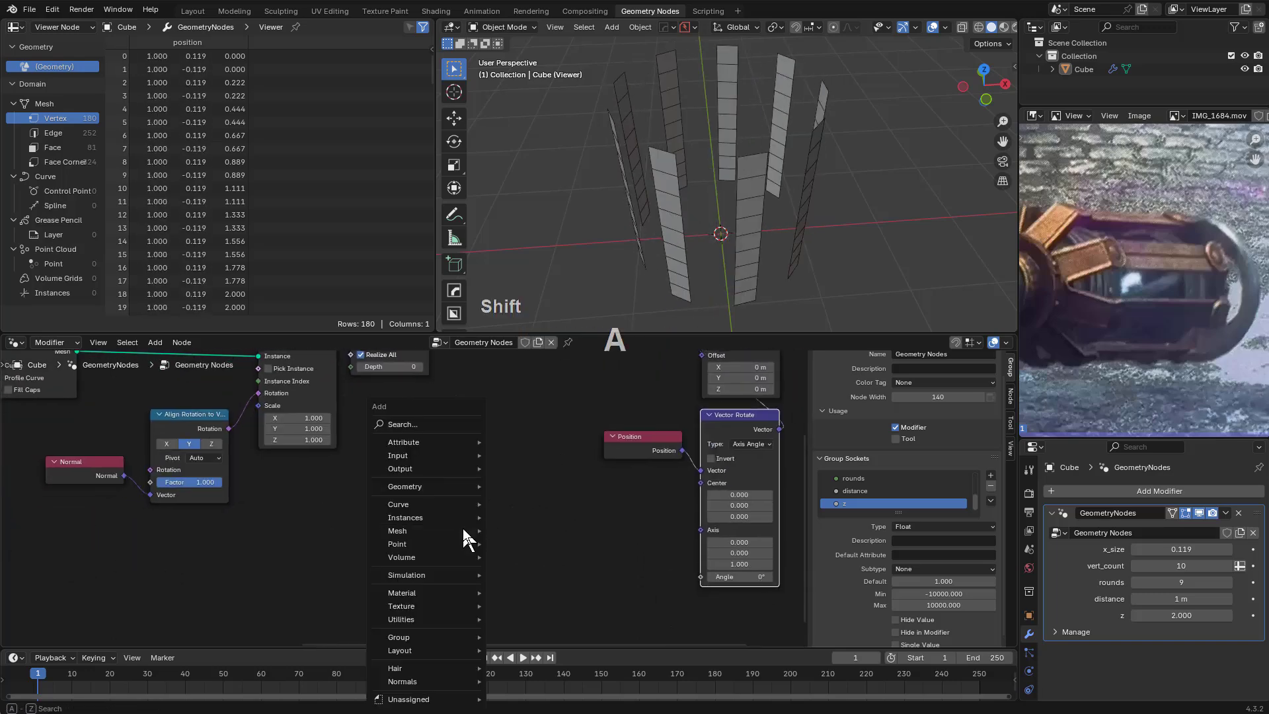
{"action": "left_click", "coordinate": [424, 425]}
{"action": "type", "text": "posit"}
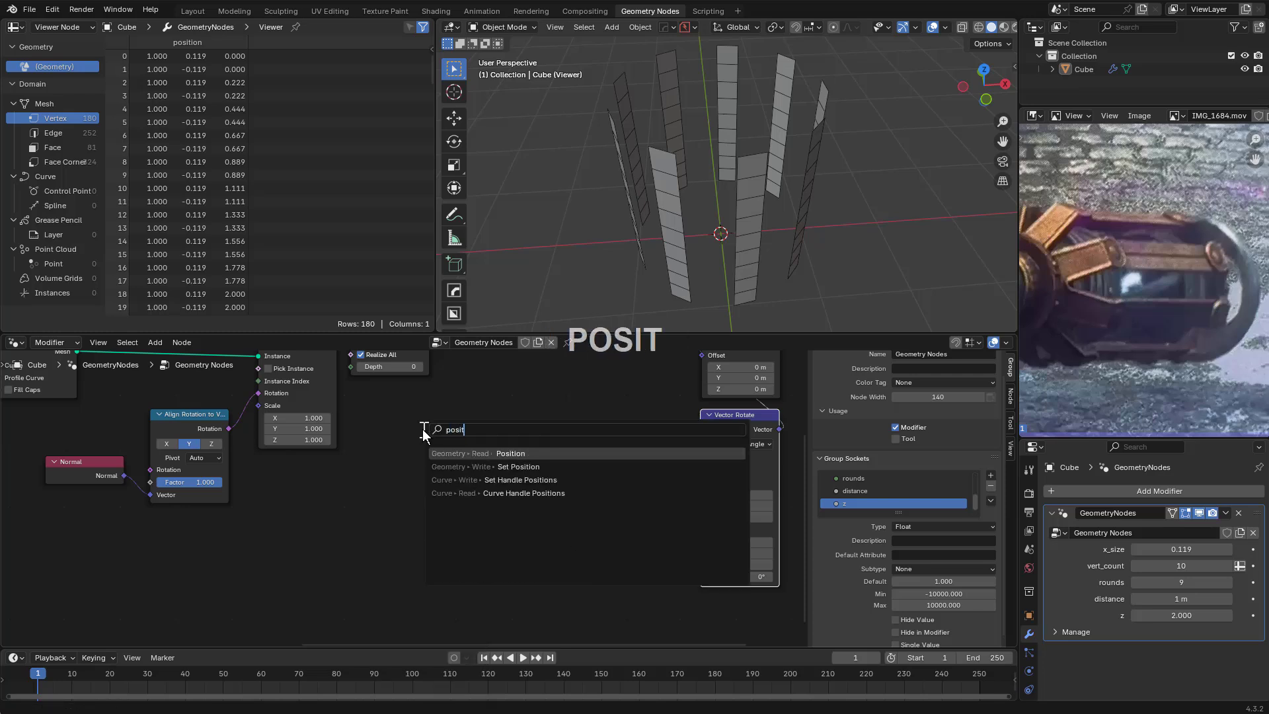
{"action": "key", "text": "Return"}
{"action": "left_click", "coordinate": [372, 498]}
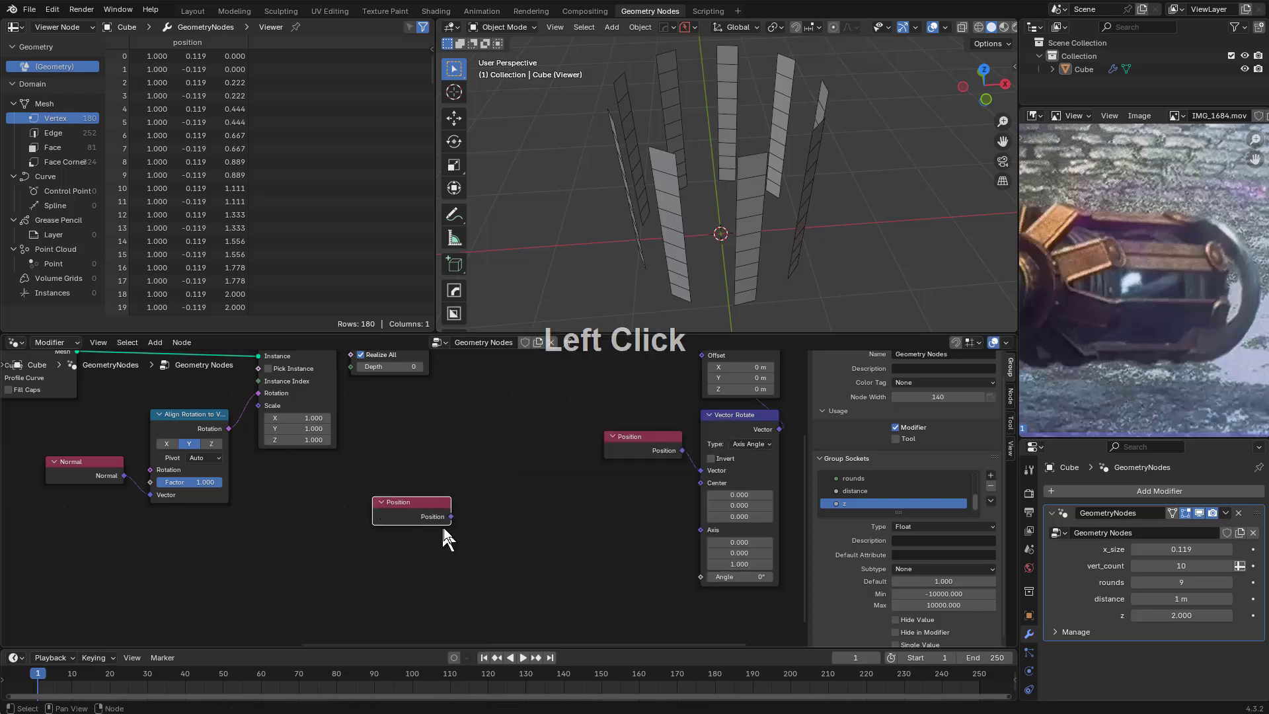
Link the new Position node to a new Separate XYZ node and feed its Z output into Vector Rotate's Angle
{"action": "left_click_drag", "start_coordinate": [491, 533], "coordinate": [493, 532]}
{"action": "type", "text": "separ"}
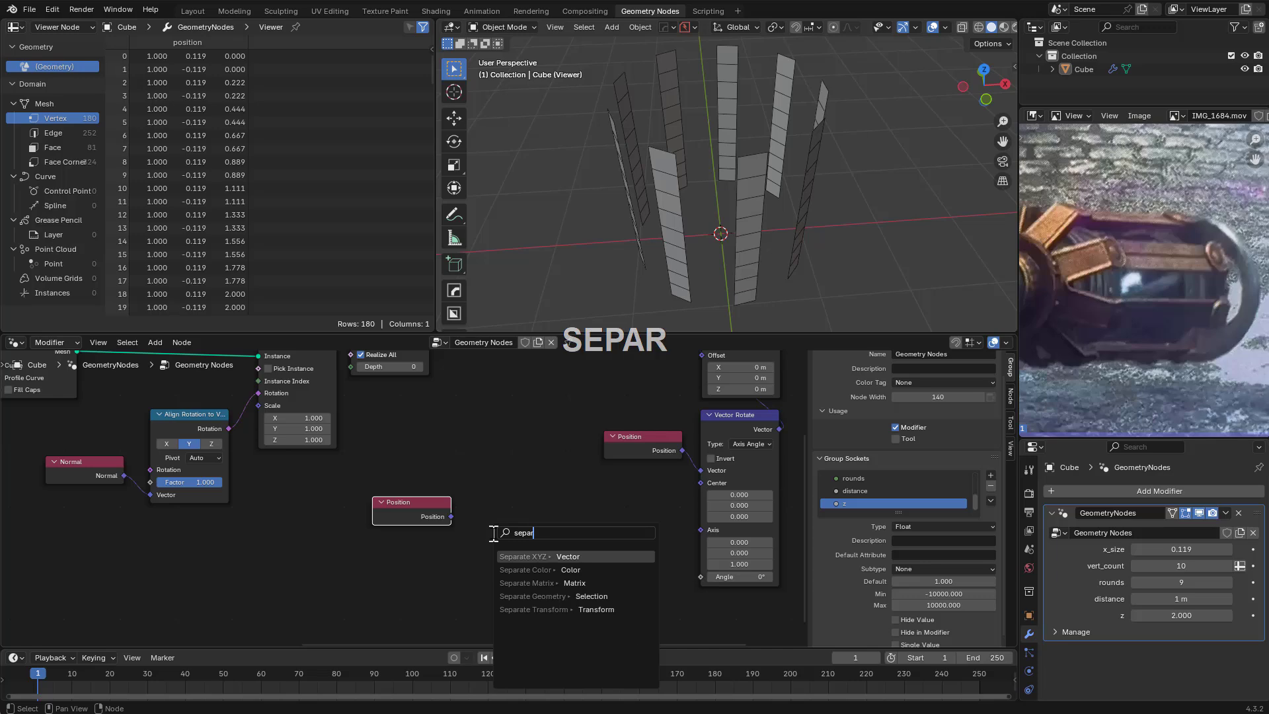
{"action": "key", "text": "Return"}
{"action": "left_click", "coordinate": [492, 532]}
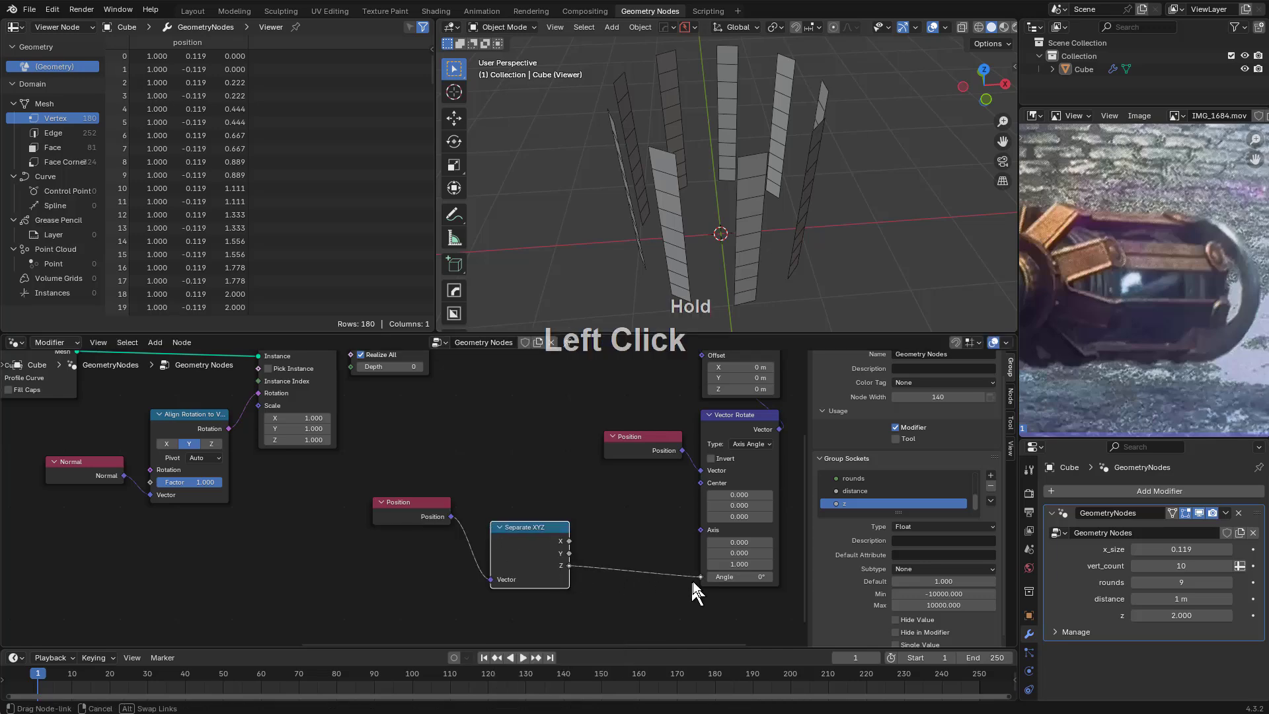
{"action": "left_click_drag", "start_coordinate": [693, 581], "coordinate": [700, 577]}
{"action": "middle_click_drag", "start_coordinate": [783, 228], "coordinate": [752, 289]}
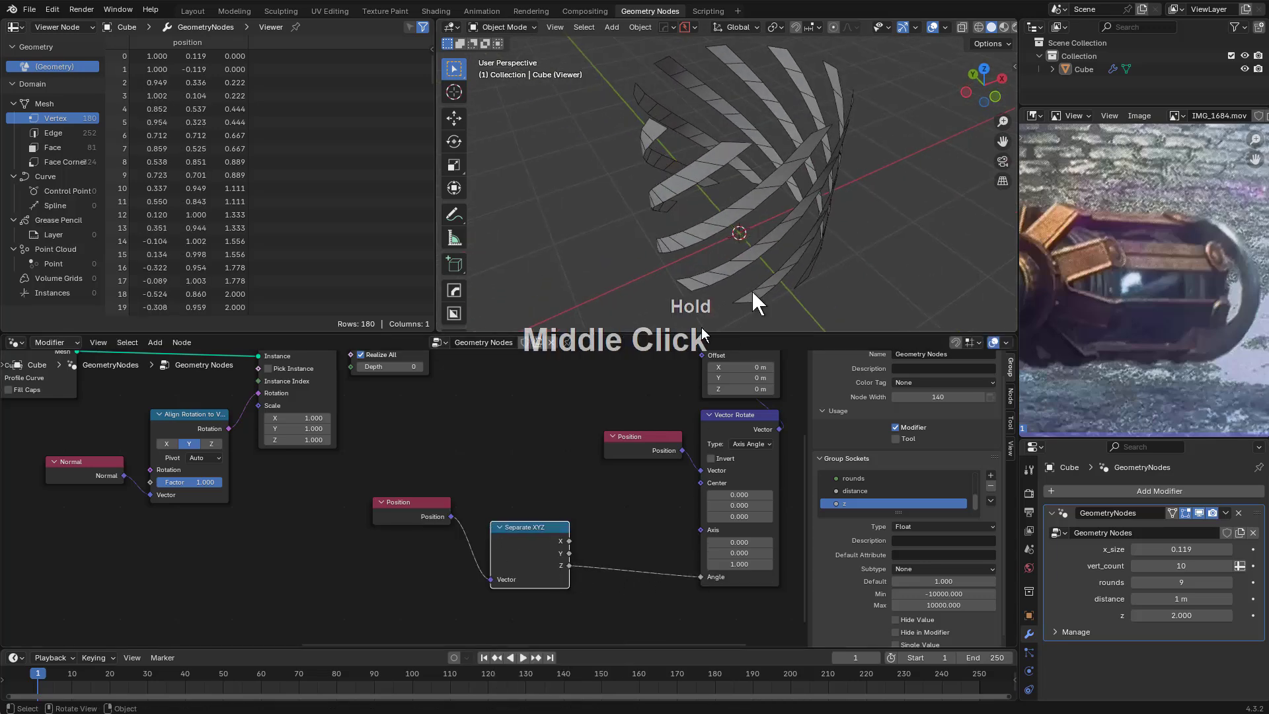
Insert a Math node on the link between the Separate XYZ node's Z output and Vector Rotate's Angle
{"action": "left_click_drag", "start_coordinate": [529, 549], "coordinate": [515, 556]}
{"action": "key", "text": "shift+a"}
{"action": "left_click", "coordinate": [597, 423]}
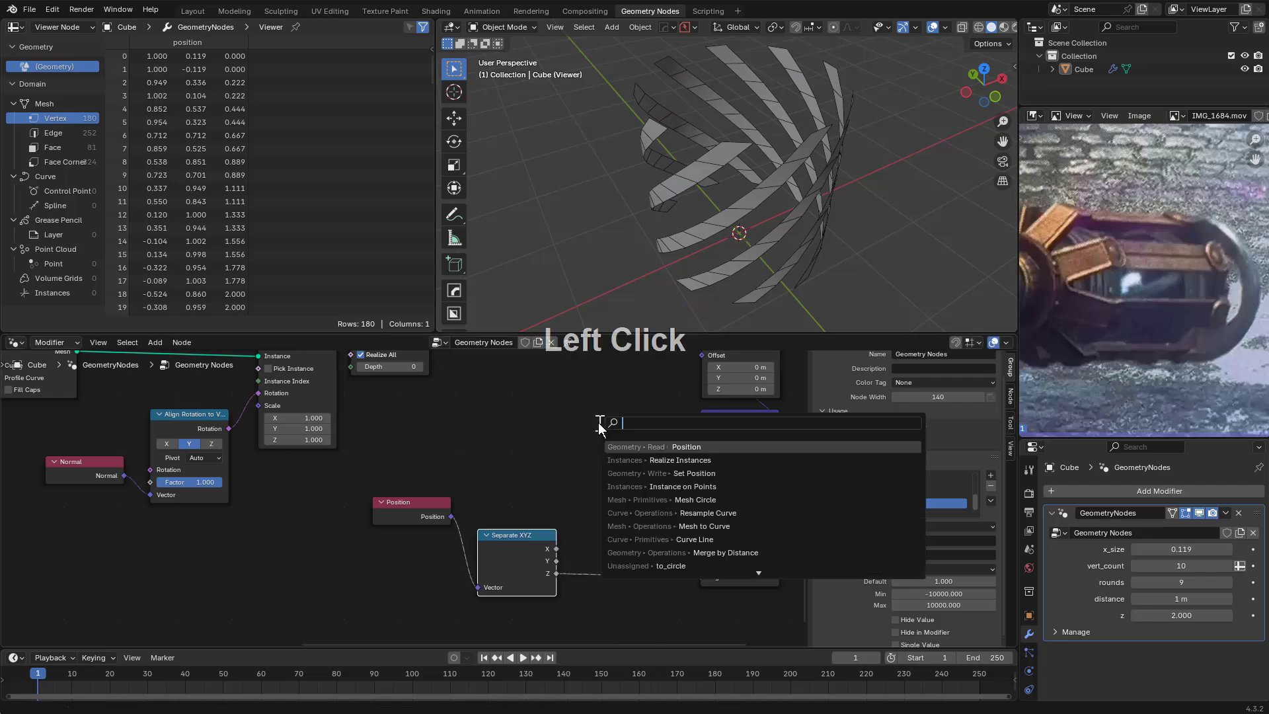
{"action": "type", "text": "math"}
{"action": "key", "text": "Return"}
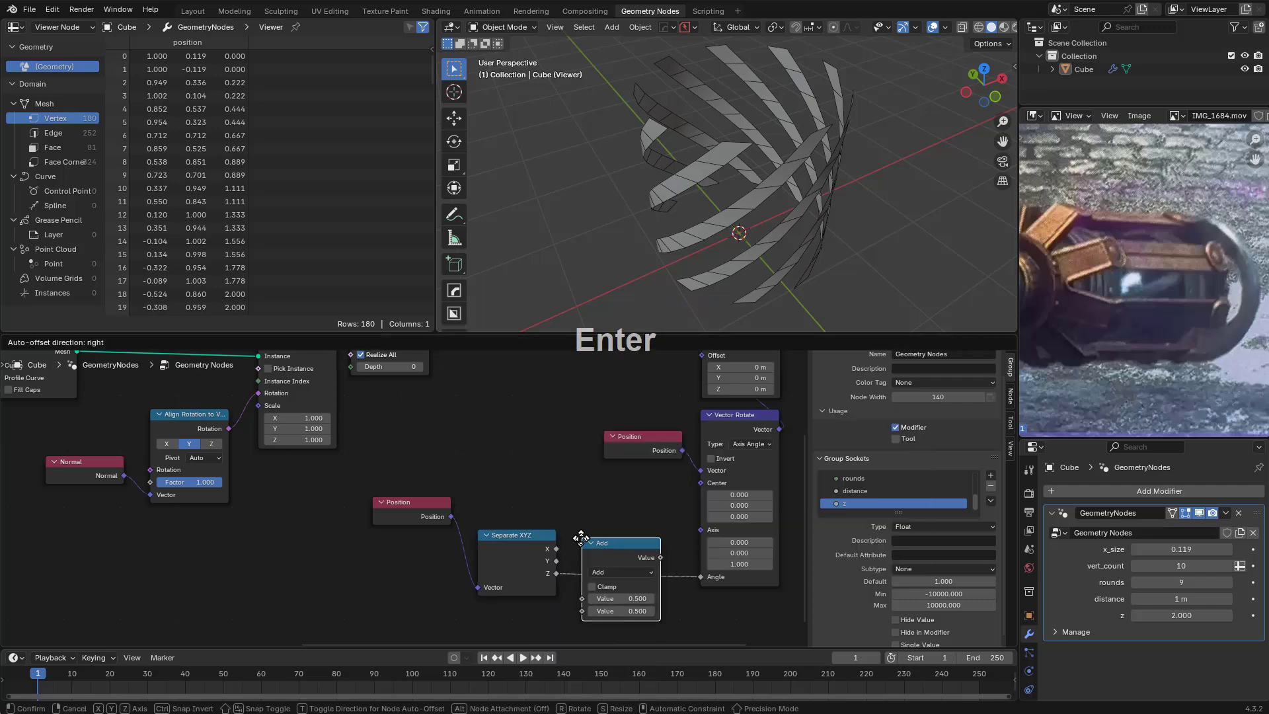
{"action": "left_click", "coordinate": [580, 537]}
{"action": "middle_click_drag", "start_coordinate": [610, 558], "coordinate": [585, 537]}
Switch the Math node to Multiply with a second value of 1.130 to control the twist of the strips
{"action": "double_click", "coordinate": [593, 546]}
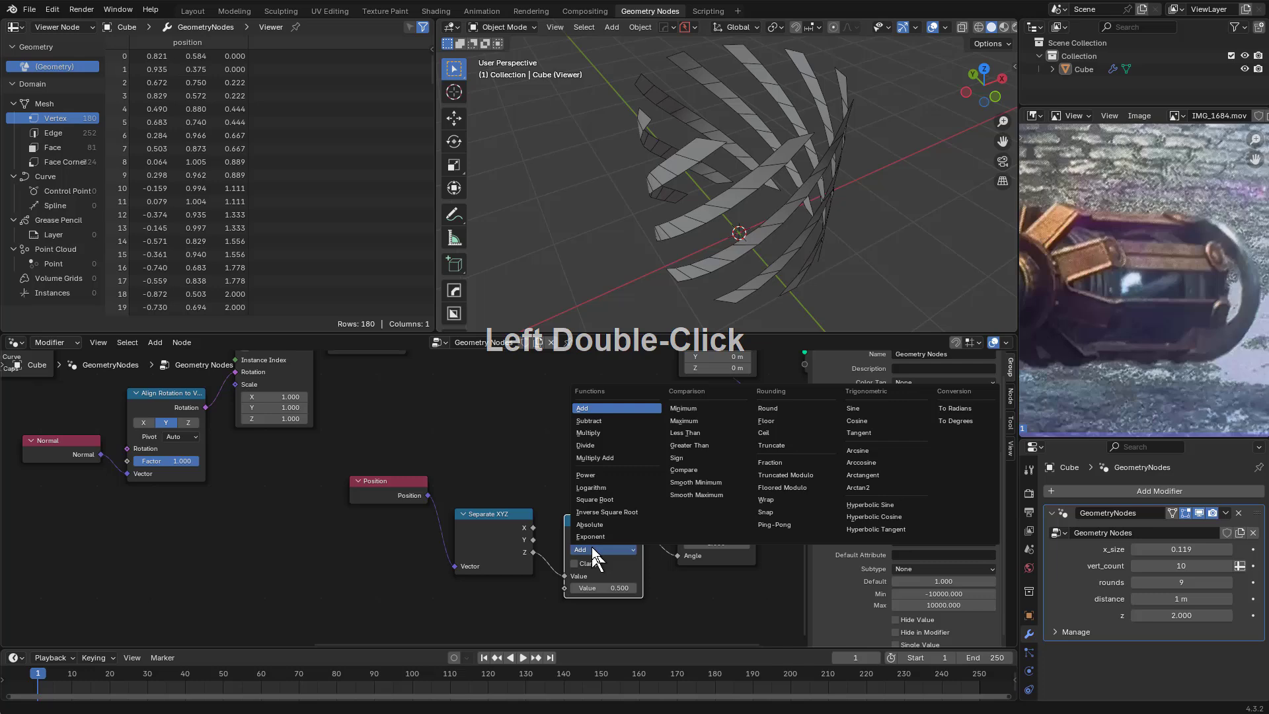
{"action": "left_click", "coordinate": [621, 432]}
{"action": "mouse_move", "coordinate": [623, 588]}
{"action": "left_mouse_down", "text": "shift"}
{"action": "mouse_move", "coordinate": [638, 588]}
{"action": "mouse_move", "coordinate": [589, 588]}
{"action": "mouse_move", "coordinate": [623, 588]}
{"action": "left_mouse_up", "text": "shift"}
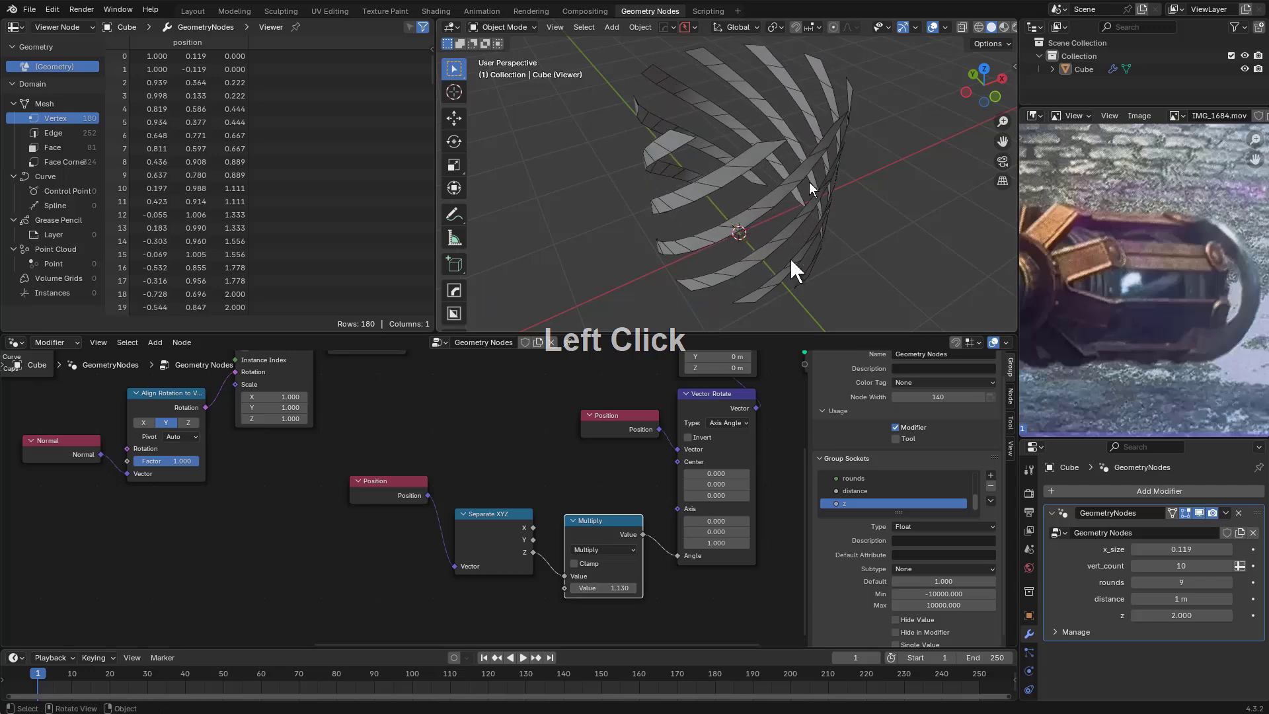
{"action": "mouse_move", "coordinate": [811, 187]}
{"action": "middle_mouse_down"}
{"action": "mouse_move", "coordinate": [731, 113]}
{"action": "mouse_move", "coordinate": [735, 264]}
{"action": "mouse_move", "coordinate": [784, 195]}
{"action": "mouse_move", "coordinate": [793, 210]}
{"action": "mouse_move", "coordinate": [807, 197]}
{"action": "middle_mouse_up"}
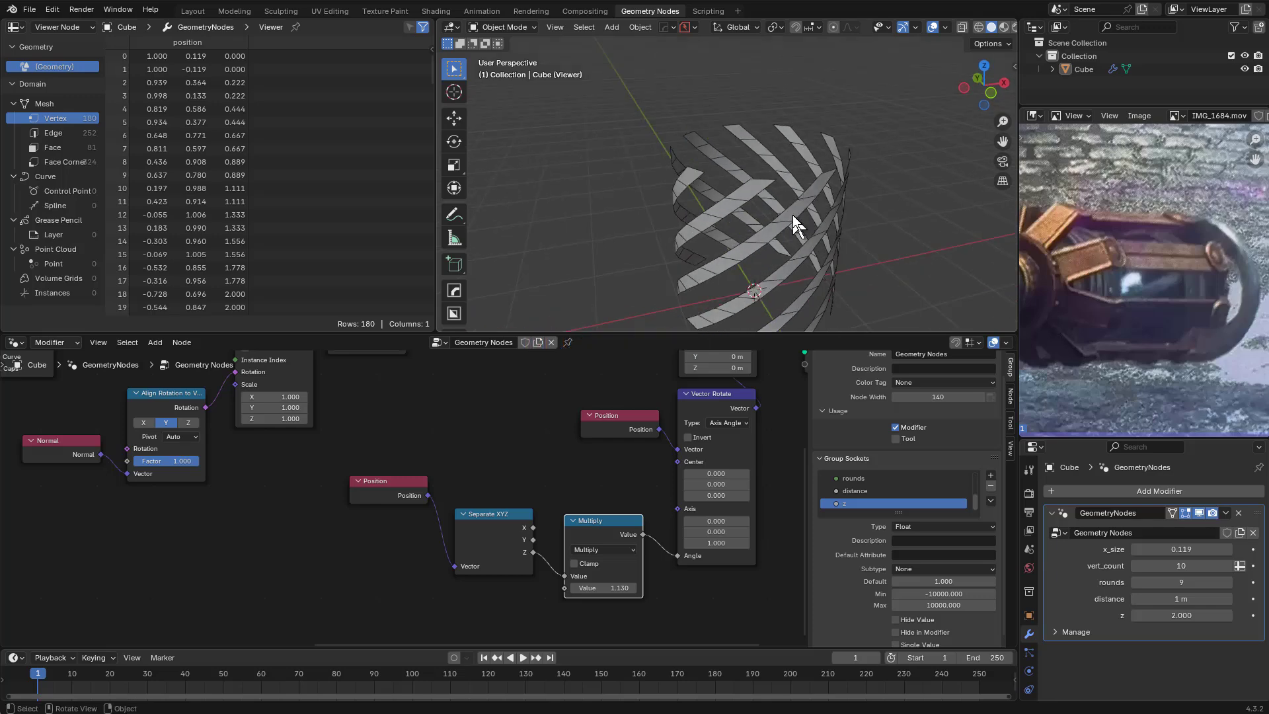
{"action": "middle_click_drag", "start_coordinate": [791, 215], "coordinate": [812, 265]}
{"action": "scroll", "coordinate": [741, 147], "scroll_direction": "up", "scroll_amount": 1}
Select the strip object and set its x_size modifier input to 0.142
{"action": "left_click", "coordinate": [729, 184]}
{"action": "mouse_move", "coordinate": [1167, 549]}
{"action": "left_mouse_down", "text": "shift"}
{"action": "mouse_move", "coordinate": [1209, 550]}
{"action": "mouse_move", "coordinate": [1173, 549]}
{"action": "left_mouse_up", "text": "shift"}
{"action": "middle_click_drag", "start_coordinate": [851, 191], "coordinate": [818, 217]}
{"action": "scroll", "coordinate": [701, 433], "scroll_direction": "down", "scroll_amount": 3}
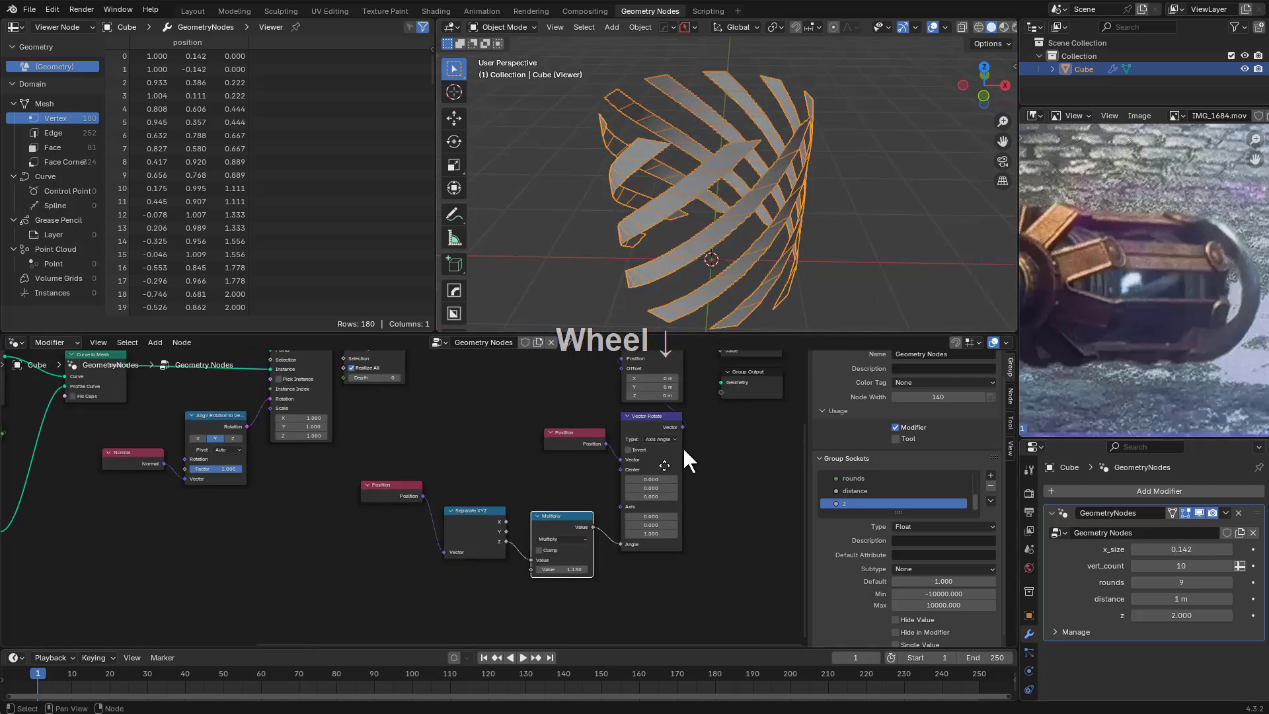
Move the Multiply, Separate XYZ and second Position nodes into a compact group beside Vector Rotate
{"action": "middle_click_drag", "start_coordinate": [683, 447], "coordinate": [583, 516]}
{"action": "scroll", "coordinate": [594, 440], "scroll_direction": "up", "scroll_amount": 1}
{"action": "scroll", "coordinate": [516, 509], "scroll_direction": "down", "scroll_amount": 1}
{"action": "middle_click_drag", "start_coordinate": [446, 572], "coordinate": [475, 492]}
{"action": "scroll", "coordinate": [475, 493], "scroll_direction": "up", "scroll_amount": 1}
{"action": "left_click_drag", "start_coordinate": [492, 513], "coordinate": [500, 473]}
{"action": "left_click_drag", "start_coordinate": [376, 510], "coordinate": [404, 484]}
{"action": "left_click_drag", "start_coordinate": [294, 472], "coordinate": [417, 444]}
Feed Vector Rotate's Vector from the Position node above Separate XYZ, delete the redundant Position node, and raise the remaining one slightly
{"action": "scroll", "coordinate": [418, 488], "scroll_direction": "up", "scroll_amount": 1}
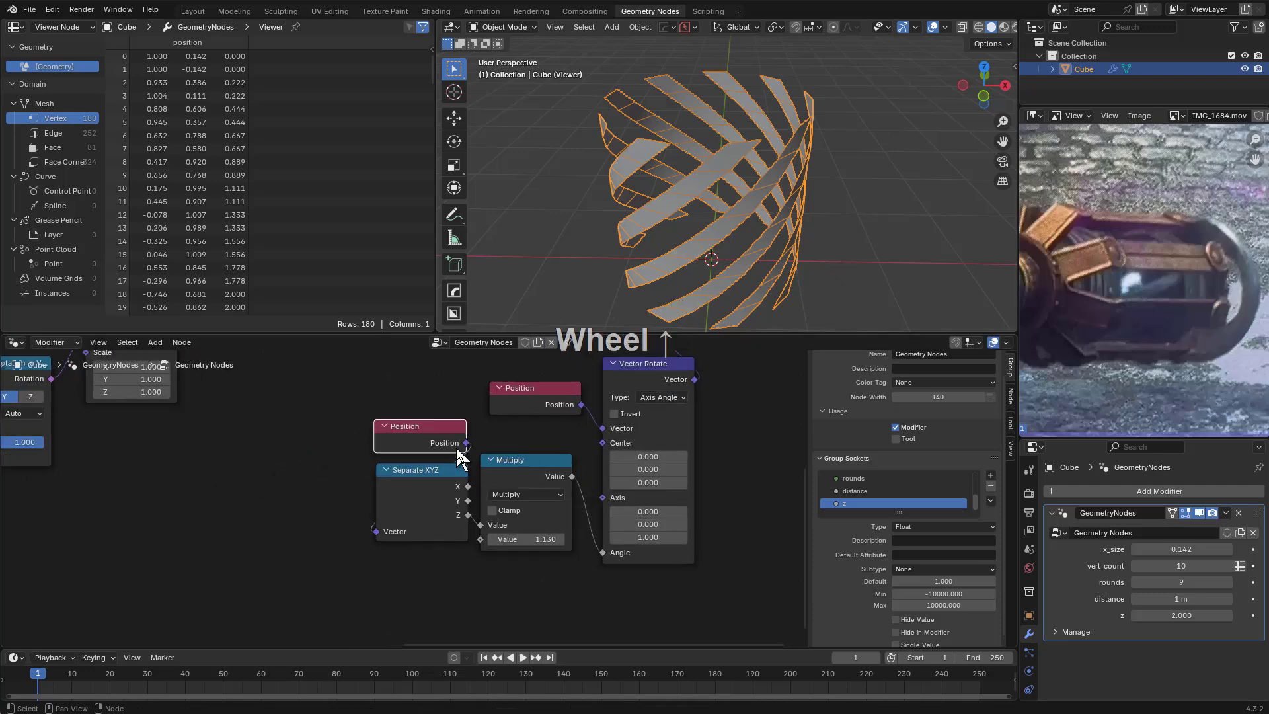
{"action": "left_click_drag", "start_coordinate": [594, 423], "coordinate": [602, 428]}
{"action": "left_click", "coordinate": [529, 395]}
{"action": "key", "text": "x"}
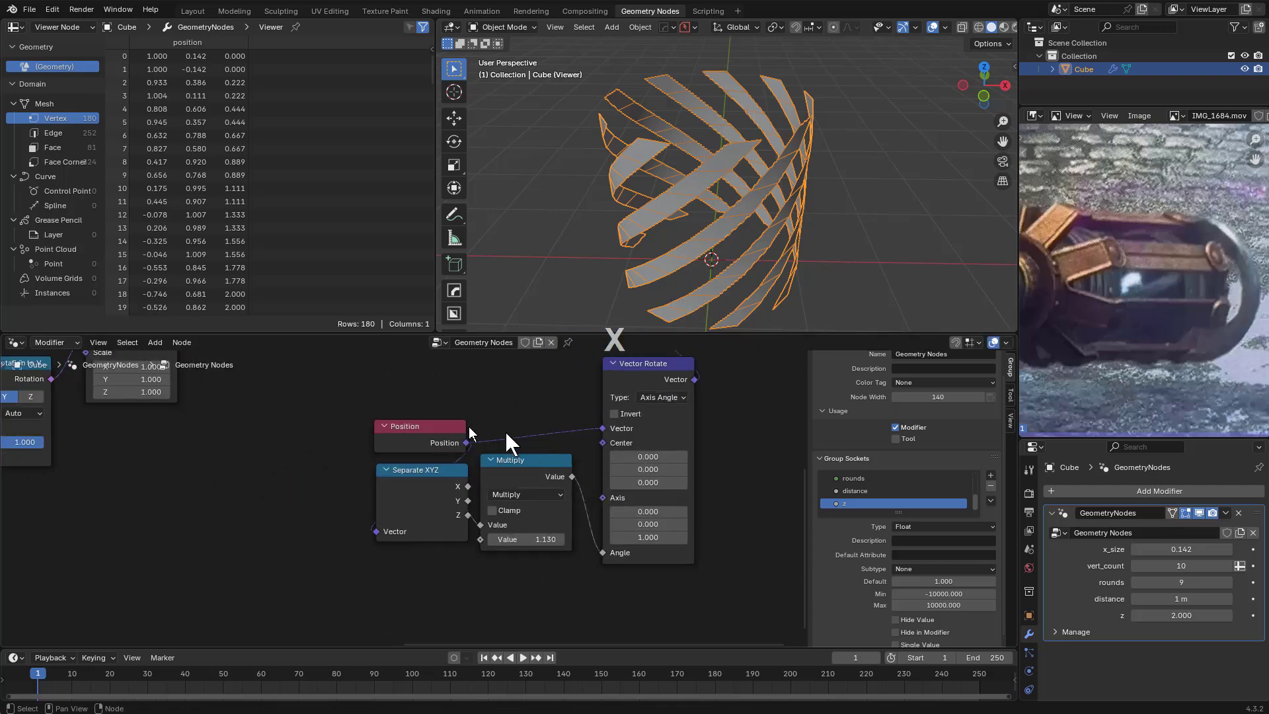
{"action": "left_click_drag", "start_coordinate": [421, 434], "coordinate": [429, 418]}
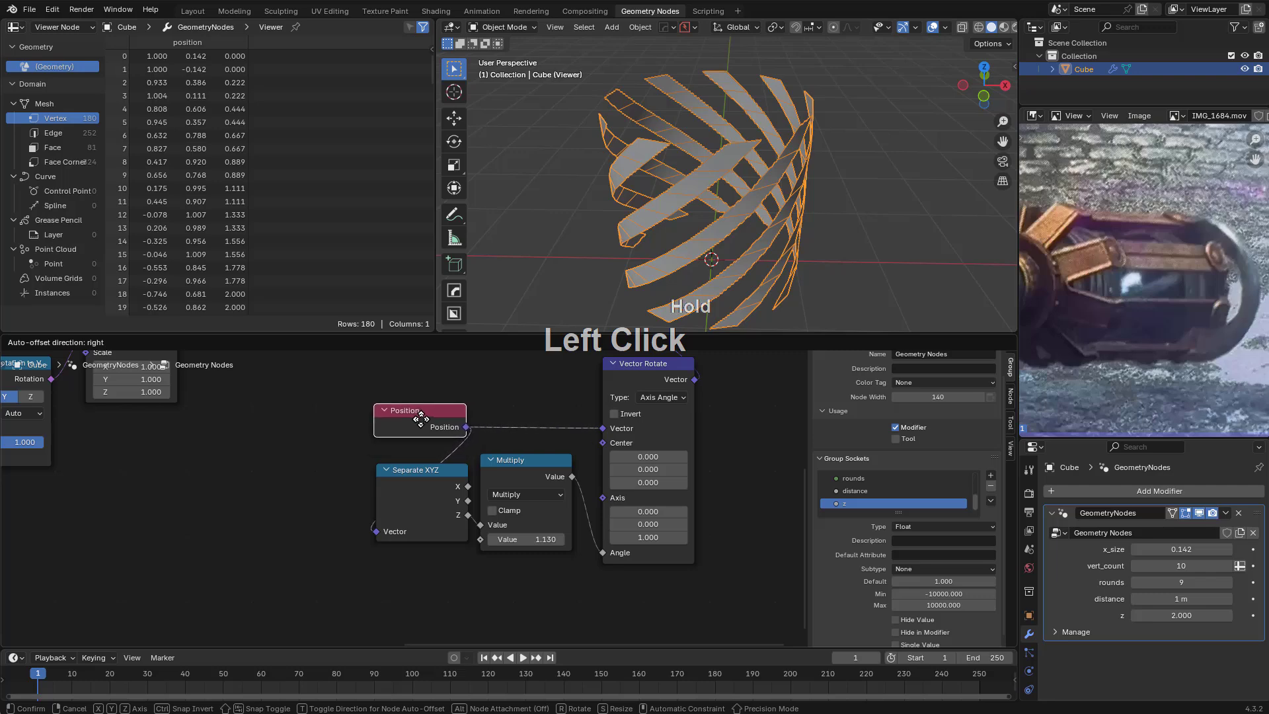
{"action": "left_click_drag", "start_coordinate": [421, 419], "coordinate": [421, 420]}
Align the Vector Rotate node horizontally beneath the Set Position node
{"action": "scroll", "coordinate": [529, 445], "scroll_direction": "down", "scroll_amount": 2}
{"action": "middle_click_drag", "start_coordinate": [576, 442], "coordinate": [468, 512]}
{"action": "scroll", "coordinate": [569, 447], "scroll_direction": "up", "scroll_amount": 1}
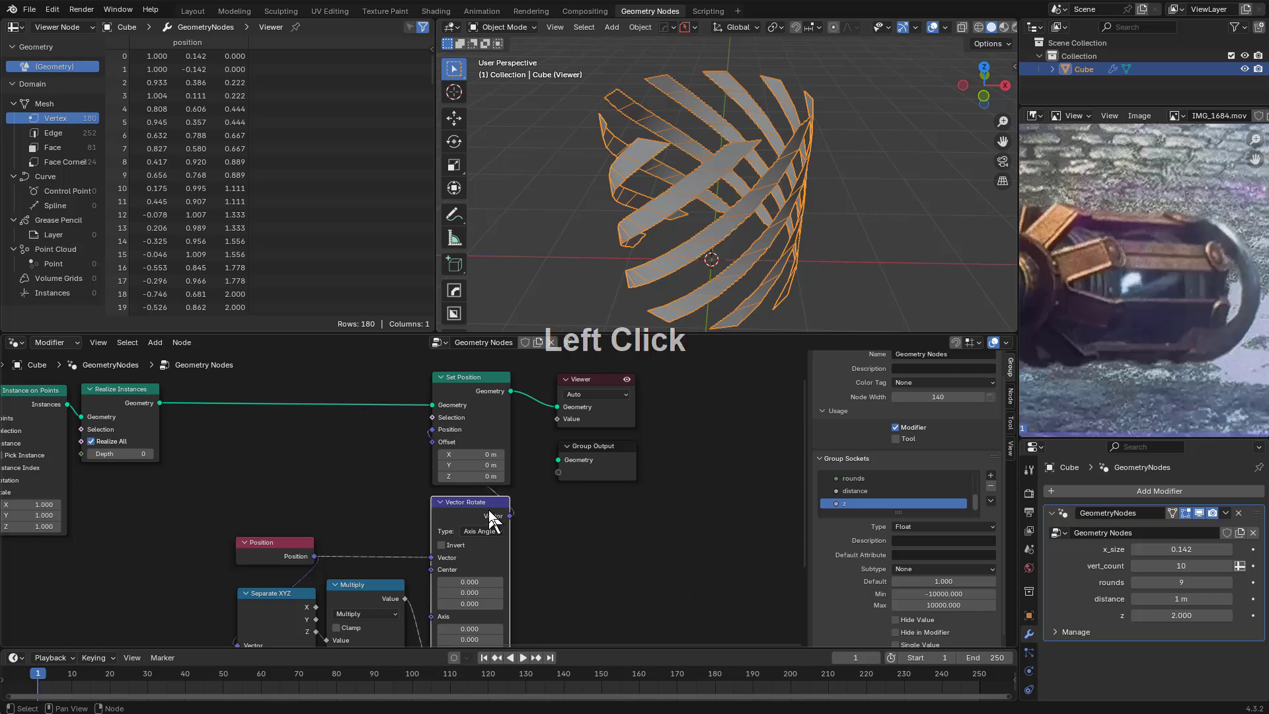
{"action": "key", "text": "g"}
{"action": "key", "text": "x"}
Raise the Viewer node, add a reroute on its geometry link, and connect that reroute to Group Output
{"action": "middle_click_drag", "start_coordinate": [598, 395], "coordinate": [593, 450]}
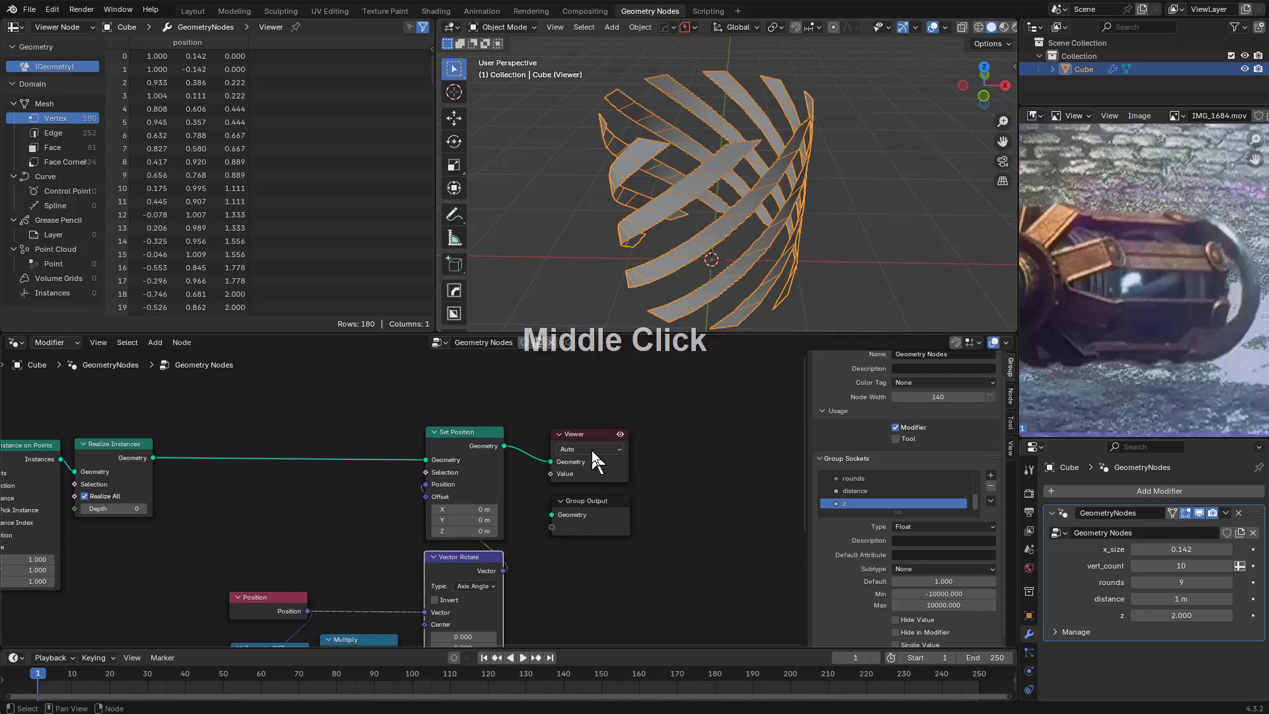
{"action": "left_click", "coordinate": [589, 442]}
{"action": "key", "text": "g"}
{"action": "left_click", "coordinate": [598, 425]}
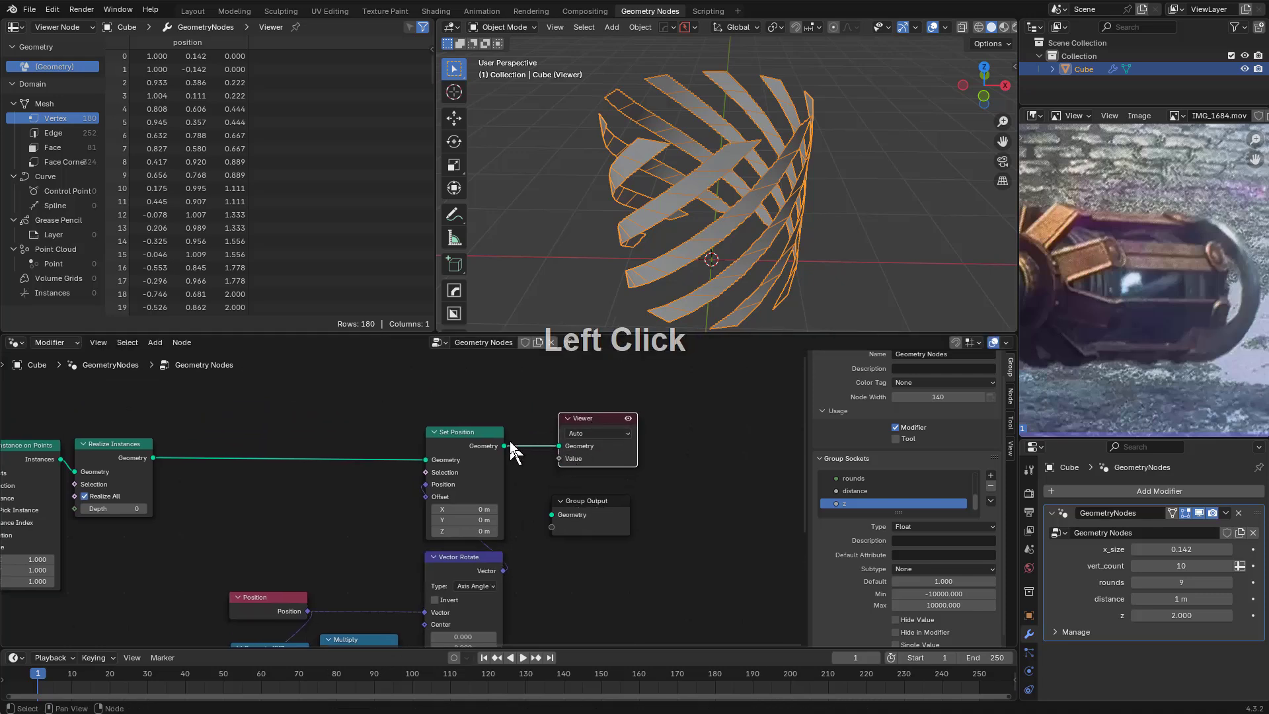
{"action": "right_click_drag", "start_coordinate": [526, 432], "coordinate": [524, 449], "text": "shift"}
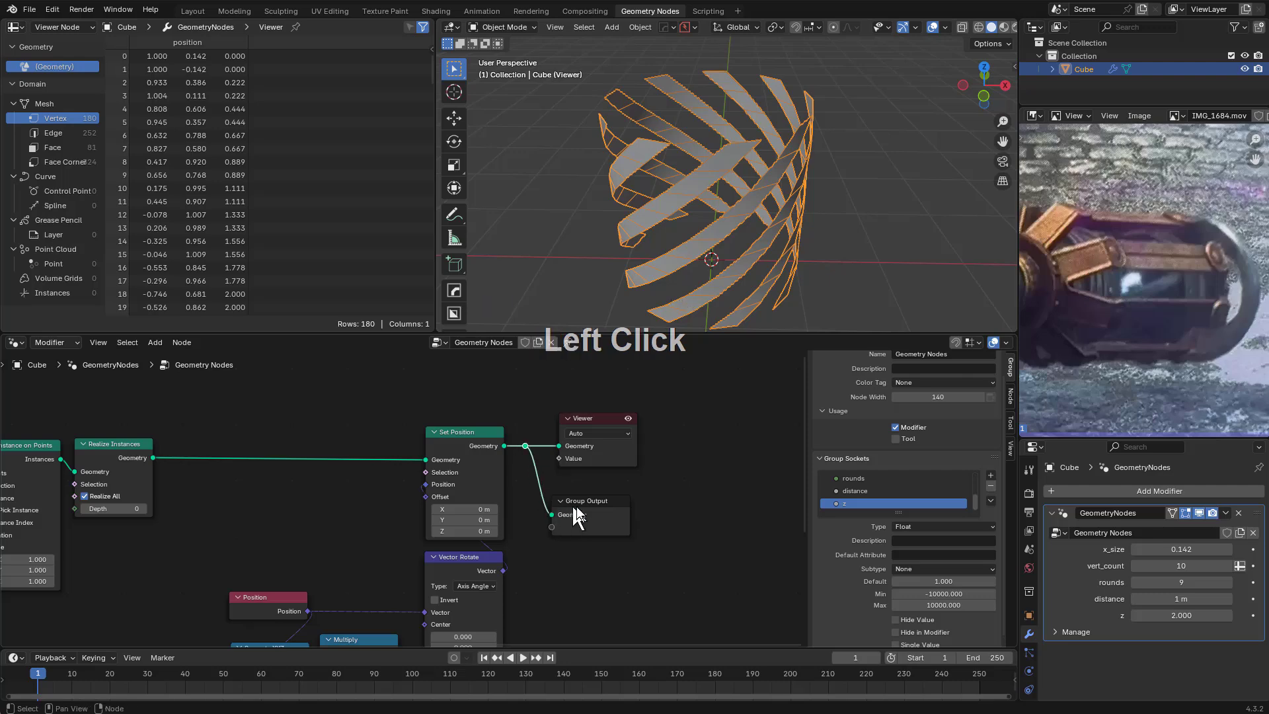
{"action": "left_click_drag", "start_coordinate": [577, 515], "coordinate": [582, 487]}
{"action": "key", "text": "alt+a"}
Move the reroute, Viewer and Group Output together along X to make room after Set Position
{"action": "middle_click_drag", "start_coordinate": [650, 411], "coordinate": [544, 498]}
{"action": "scroll", "coordinate": [707, 430], "scroll_direction": "up", "scroll_amount": 2}
{"action": "middle_click_drag", "start_coordinate": [701, 322], "coordinate": [668, 243]}
{"action": "scroll", "coordinate": [706, 221], "scroll_direction": "up", "scroll_amount": 2}
{"action": "left_click_drag", "start_coordinate": [658, 375], "coordinate": [480, 559]}
{"action": "key", "text": "g"}
{"action": "key", "text": "x"}
{"action": "left_click", "coordinate": [766, 562]}
{"action": "middle_click_drag", "start_coordinate": [702, 542], "coordinate": [549, 542]}
Insert a Join Geometry node between Set Position and the output reroute
{"action": "key", "text": "shift+a"}
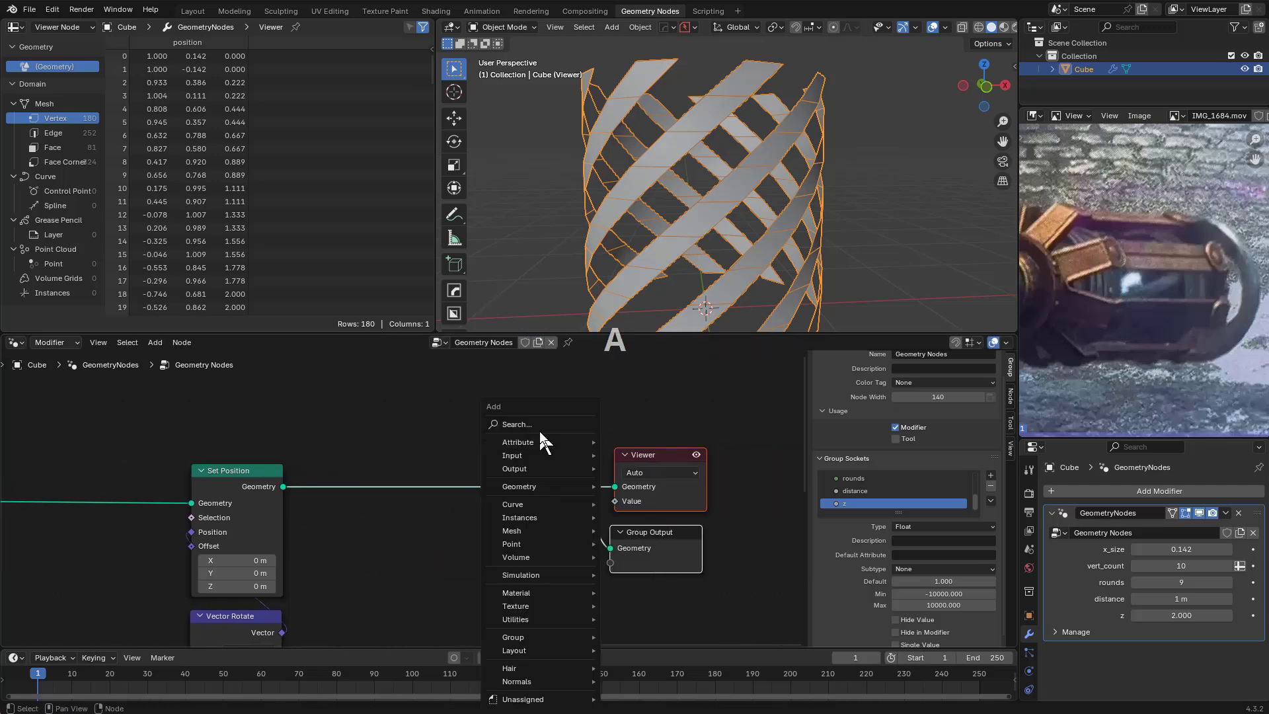
{"action": "left_click", "coordinate": [545, 422]}
{"action": "type", "text": "join"}
{"action": "key", "text": "Return"}
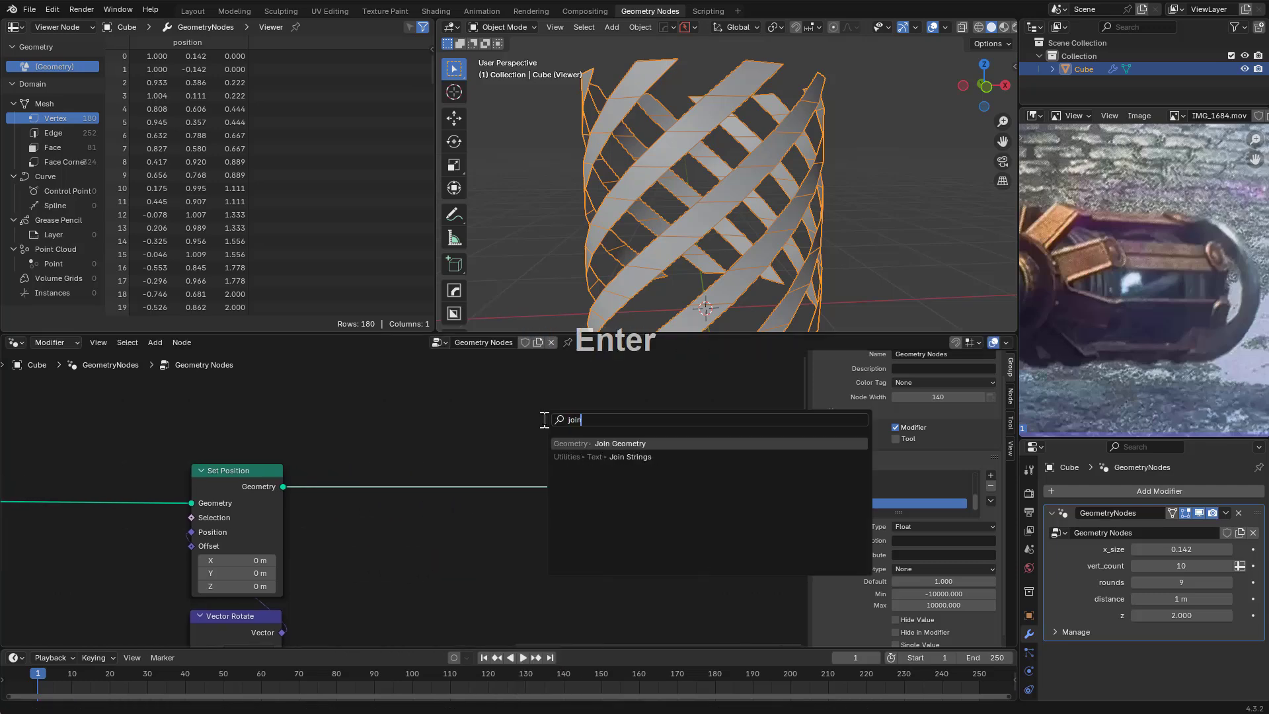
{"action": "left_click", "coordinate": [437, 468]}
{"action": "scroll", "coordinate": [564, 435], "scroll_direction": "up", "scroll_amount": 1}
{"action": "middle_click_drag", "start_coordinate": [465, 537], "coordinate": [577, 369]}
{"action": "key", "text": "g"}
{"action": "left_click", "coordinate": [587, 416]}
Add a Cylinder mesh primitive node and place it in the free space above the main node chain
{"action": "scroll", "coordinate": [529, 498], "scroll_direction": "down", "scroll_amount": 3}
{"action": "key", "text": "shift+a"}
{"action": "left_click", "coordinate": [468, 425]}
{"action": "type", "text": "cylin"}
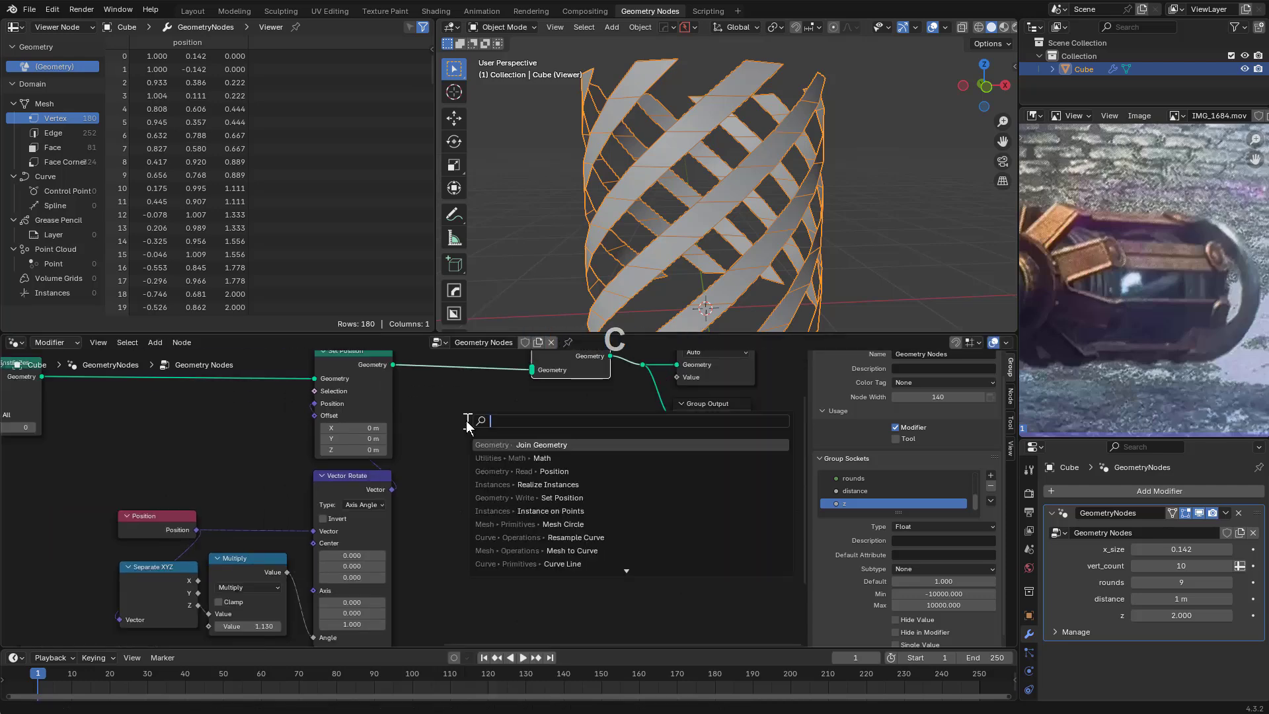
{"action": "key", "text": "Return"}
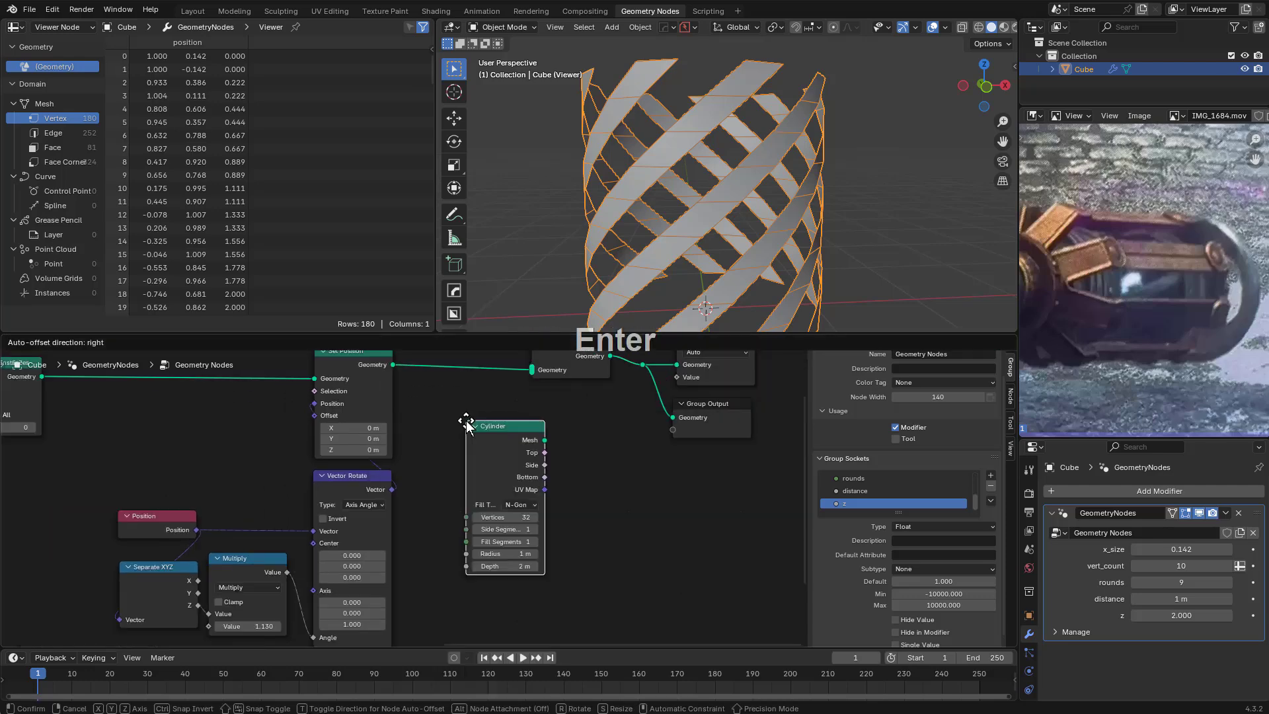
{"action": "left_click", "coordinate": [473, 430]}
{"action": "scroll", "coordinate": [575, 593], "scroll_direction": "down", "scroll_amount": 2}
{"action": "left_click_drag", "start_coordinate": [575, 593], "coordinate": [300, 398]}
{"action": "key", "text": "g"}
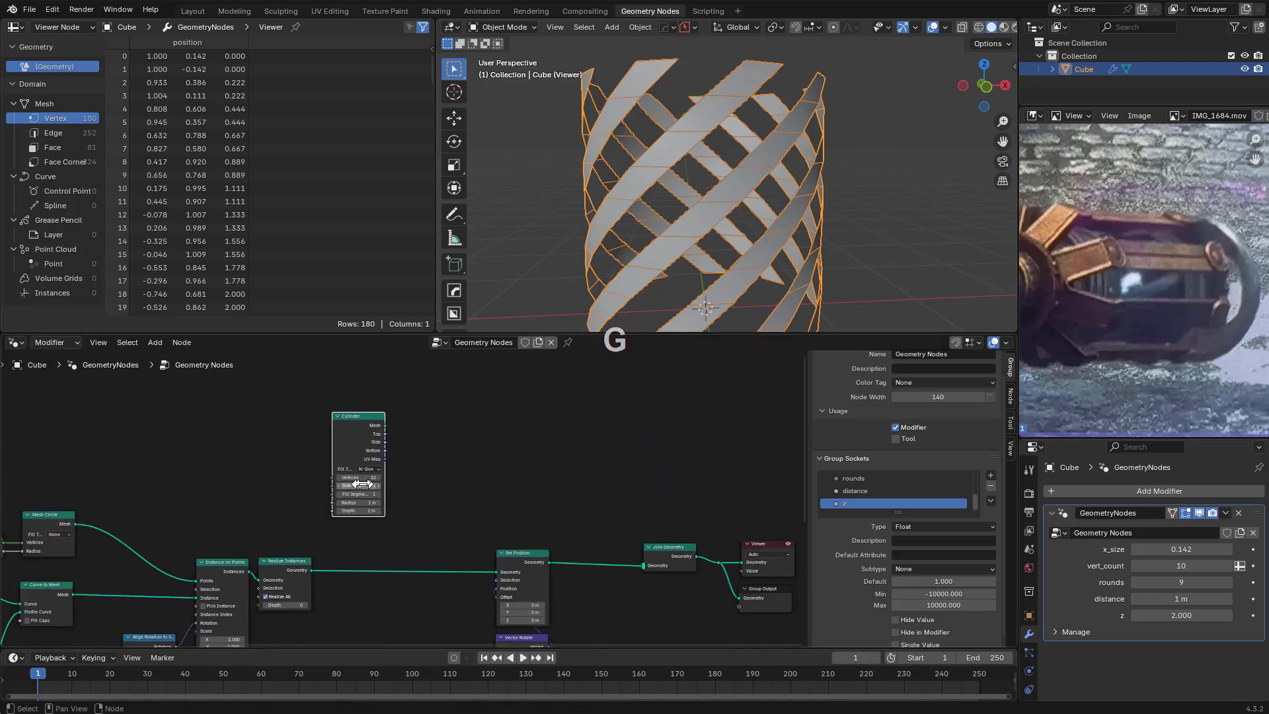
{"action": "left_click", "coordinate": [454, 360]}
{"action": "middle_click_drag", "start_coordinate": [453, 360], "coordinate": [439, 388]}
{"action": "scroll", "coordinate": [394, 419], "scroll_direction": "up", "scroll_amount": 2}
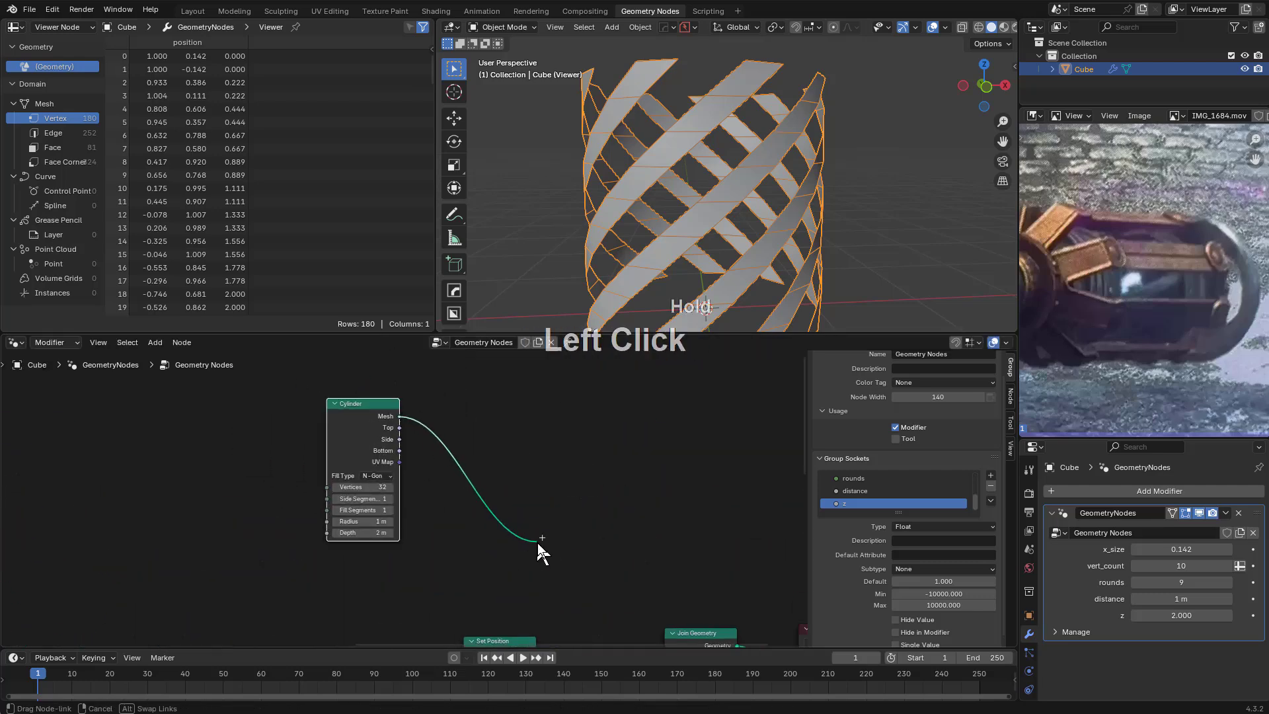
Check the core's cap in the reference image and link the Cylinder's Mesh output into Join Geometry
{"action": "middle_click_drag", "start_coordinate": [576, 552], "coordinate": [510, 482]}
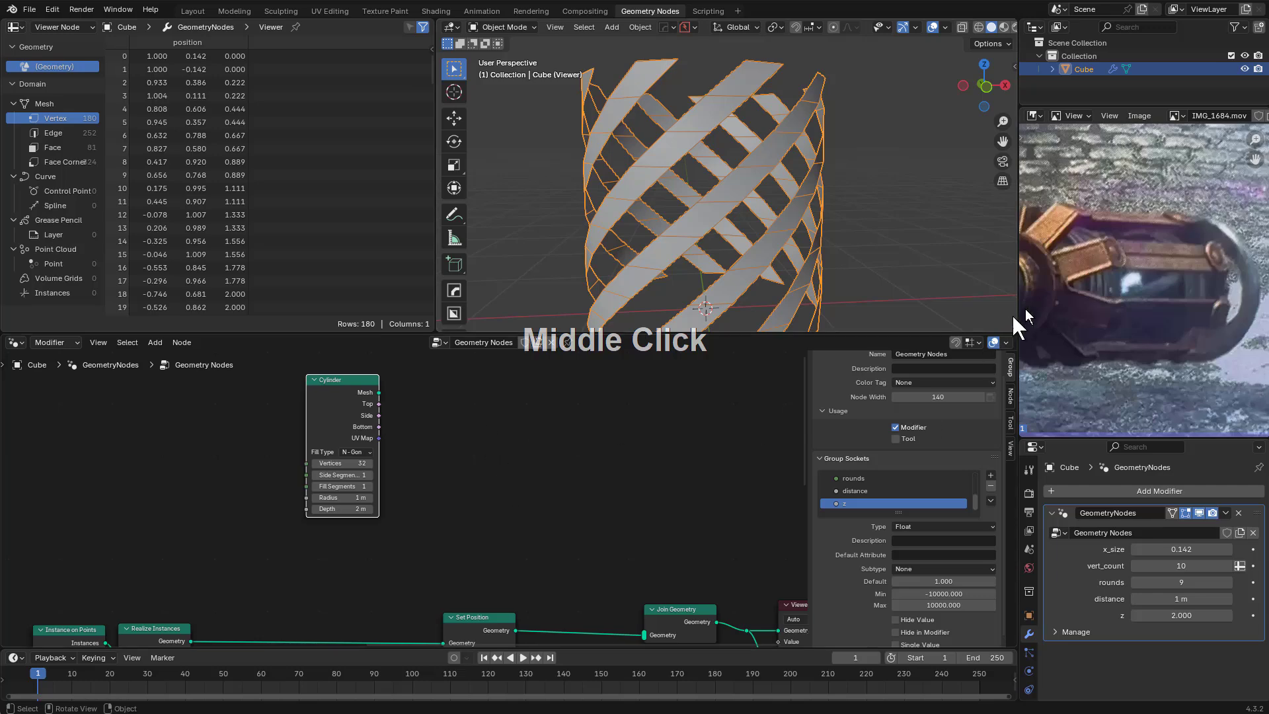
{"action": "scroll", "coordinate": [1160, 301], "scroll_direction": "up", "scroll_amount": 3}
{"action": "middle_click_drag", "start_coordinate": [1161, 300], "coordinate": [1133, 309]}
{"action": "scroll", "coordinate": [1129, 307], "scroll_direction": "down", "scroll_amount": 1}
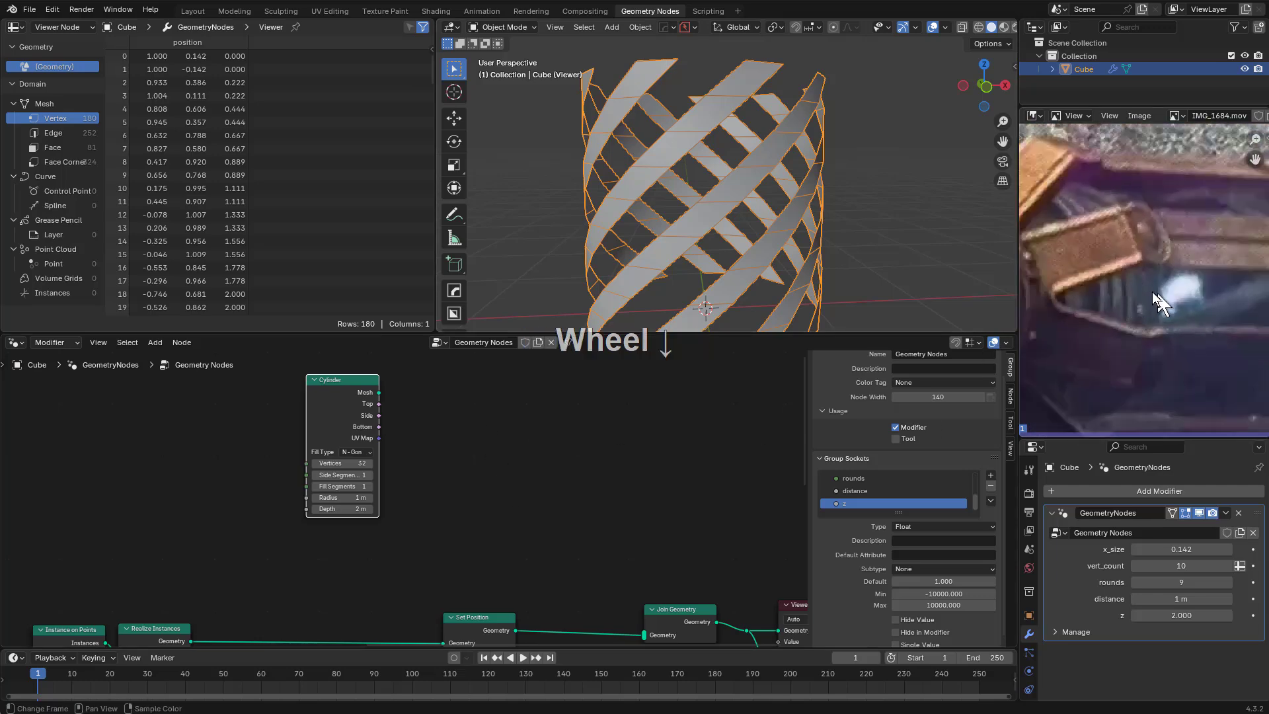
{"action": "scroll", "coordinate": [496, 426], "scroll_direction": "up", "scroll_amount": 2}
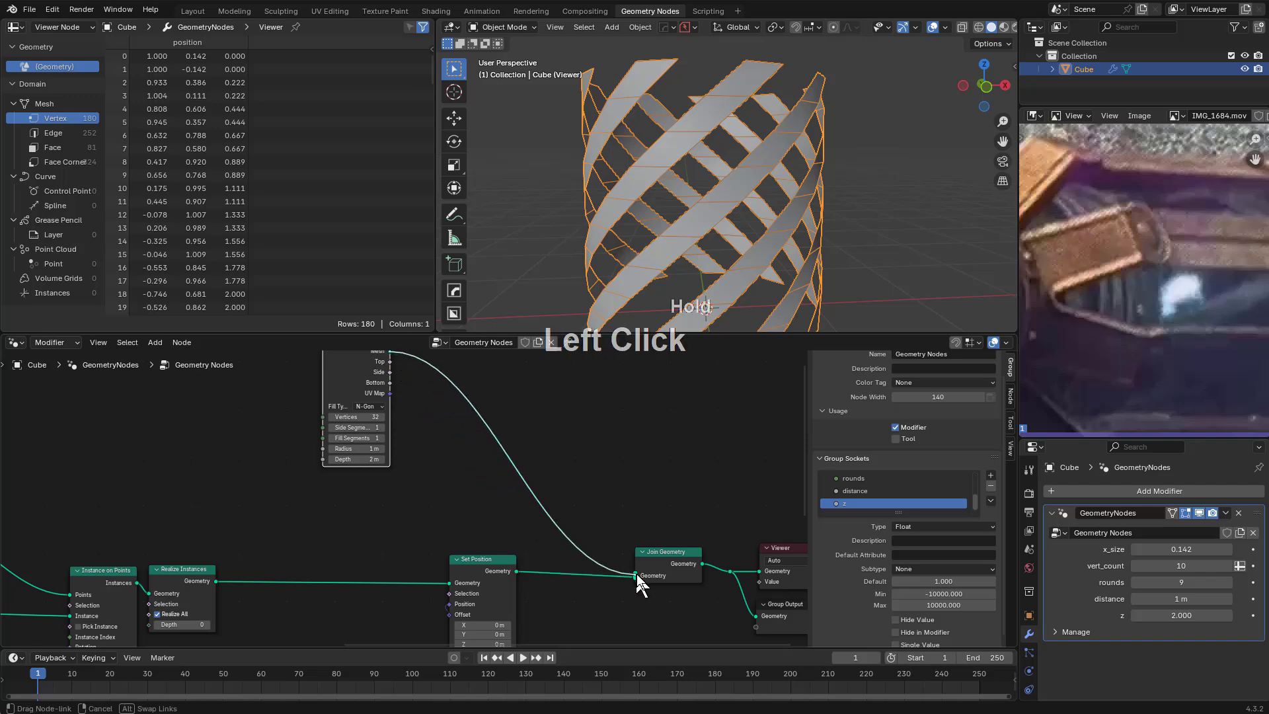
{"action": "left_click_drag", "start_coordinate": [636, 574], "coordinate": [638, 571]}
{"action": "middle_click_drag", "start_coordinate": [751, 183], "coordinate": [757, 215]}
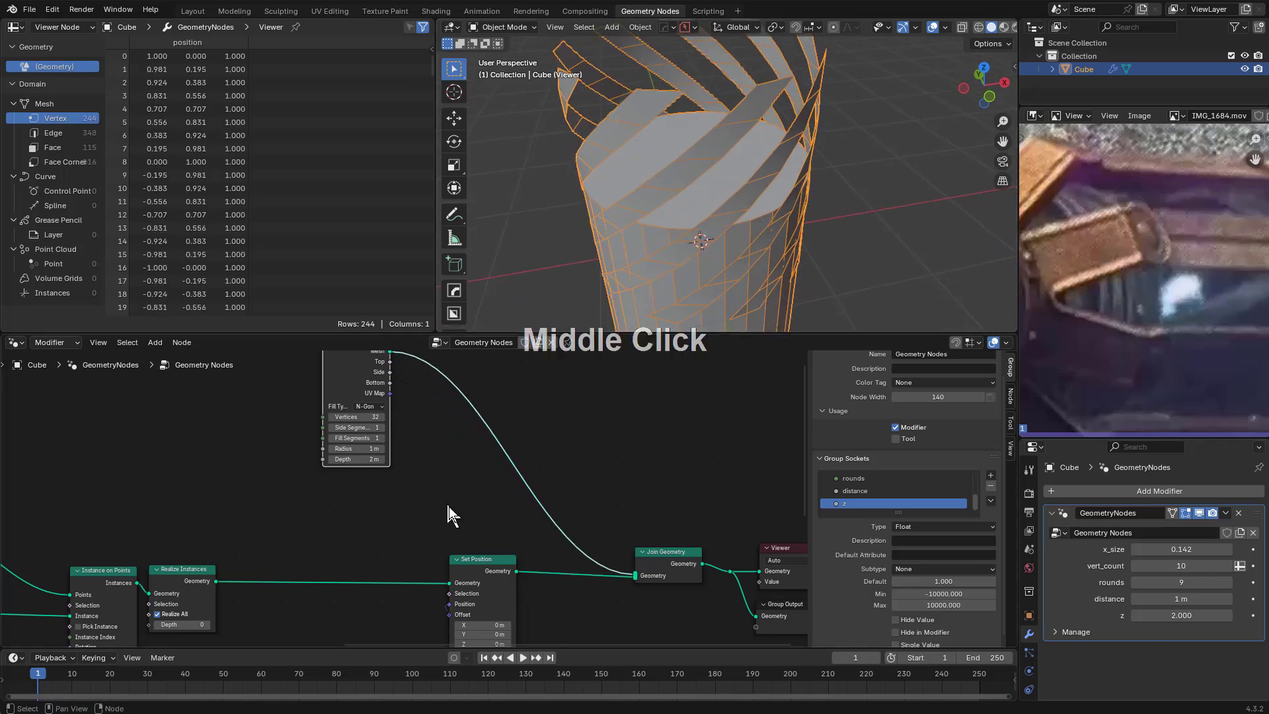
Reduce the Cylinder node's Depth to 0.34 m to form a flat cap
{"action": "middle_click_drag", "start_coordinate": [448, 514], "coordinate": [533, 496]}
{"action": "scroll", "coordinate": [533, 496], "scroll_direction": "up", "scroll_amount": 2}
{"action": "left_click_drag", "start_coordinate": [475, 489], "coordinate": [406, 488], "text": "shift"}
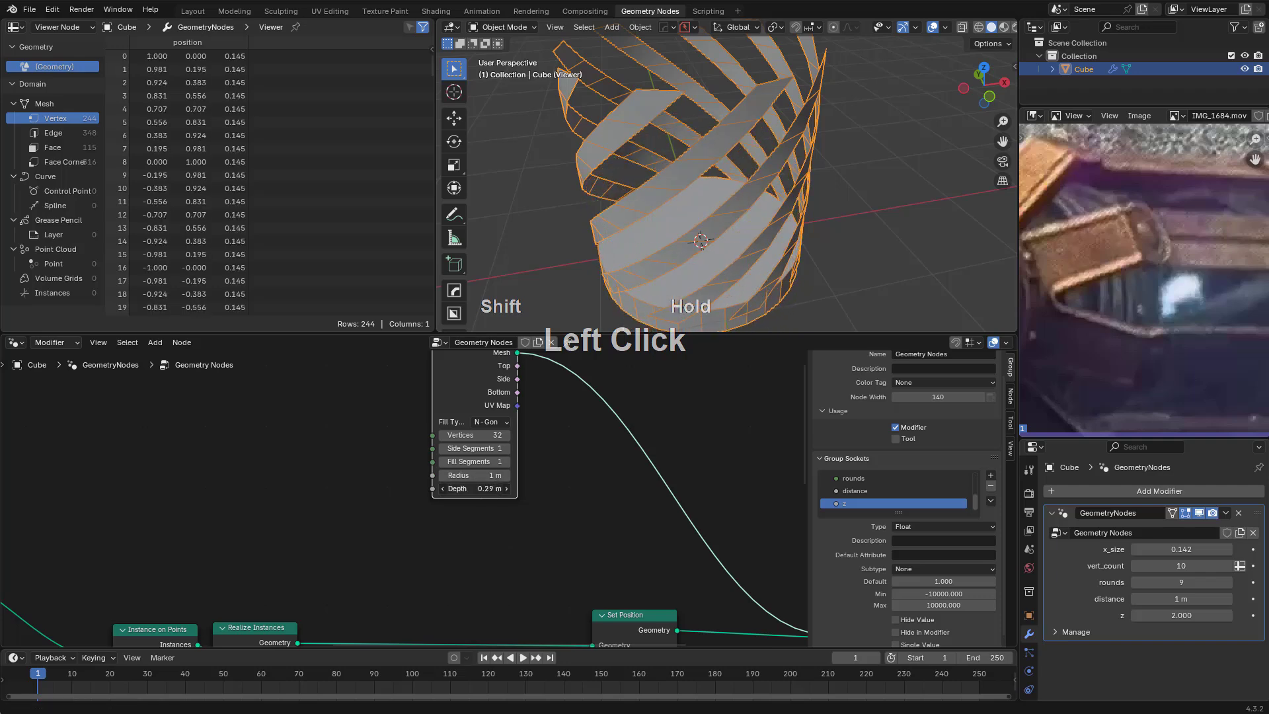
{"action": "middle_click_drag", "start_coordinate": [772, 322], "coordinate": [827, 187]}
{"action": "middle_click_drag", "start_coordinate": [644, 495], "coordinate": [683, 507]}
{"action": "scroll", "coordinate": [595, 510], "scroll_direction": "up", "scroll_amount": 2}
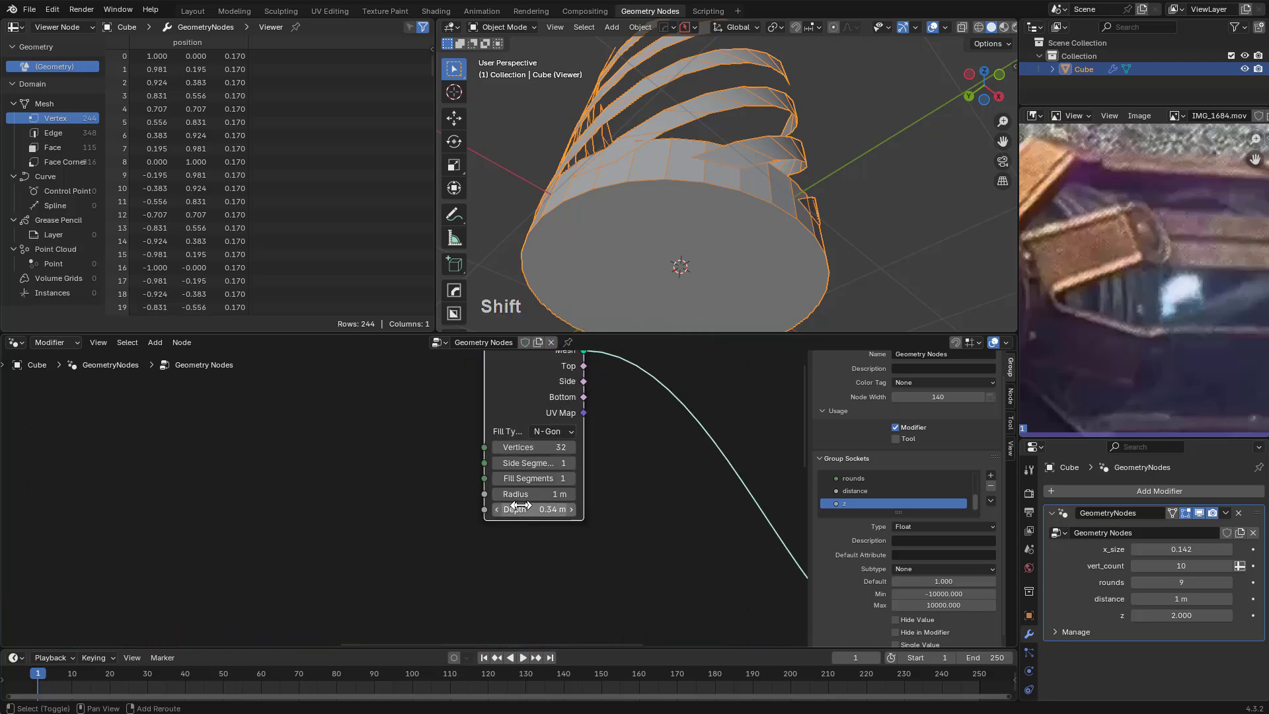
{"action": "mouse_move", "coordinate": [532, 494]}
{"action": "left_mouse_down", "text": "shift"}
{"action": "mouse_move", "coordinate": [549, 494]}
{"action": "mouse_move", "coordinate": [525, 494]}
{"action": "left_mouse_up", "text": "shift"}
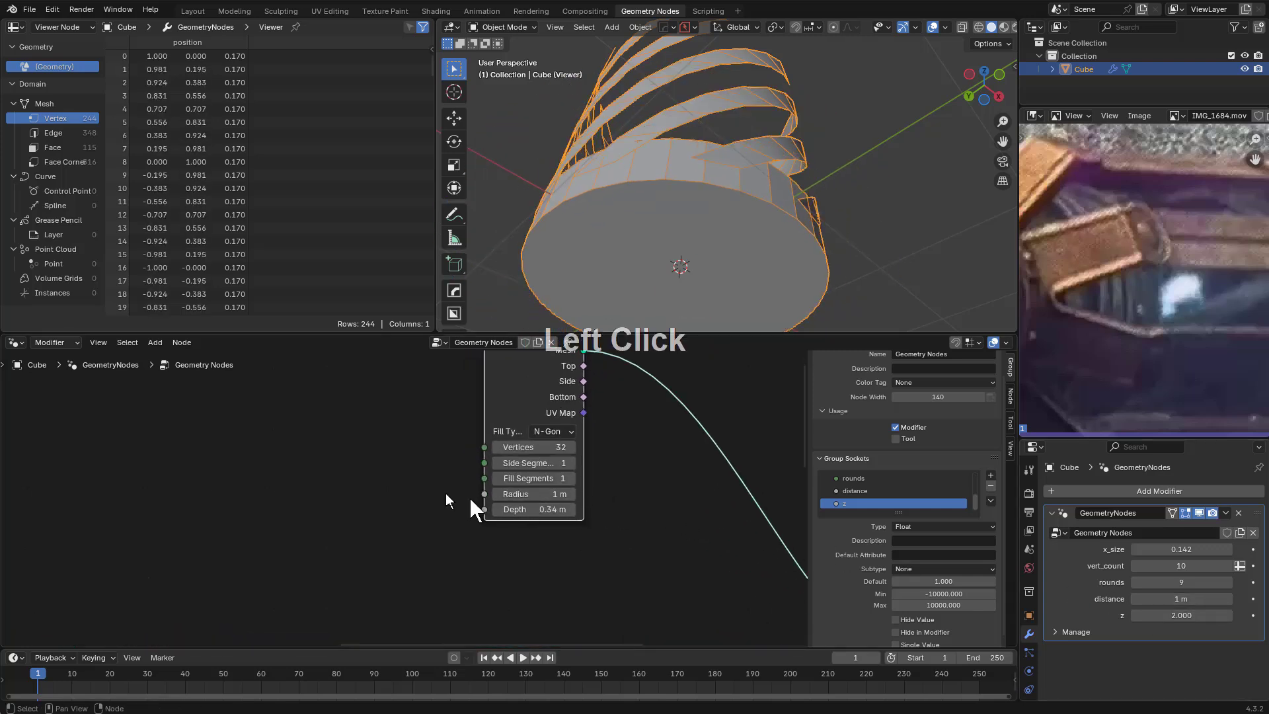
Add a Group Input node beside the Cylinder node and link its distance output to the Cylinder's Radius
{"action": "key", "text": "shift+a"}
{"action": "mouse_move", "coordinate": [437, 456]}
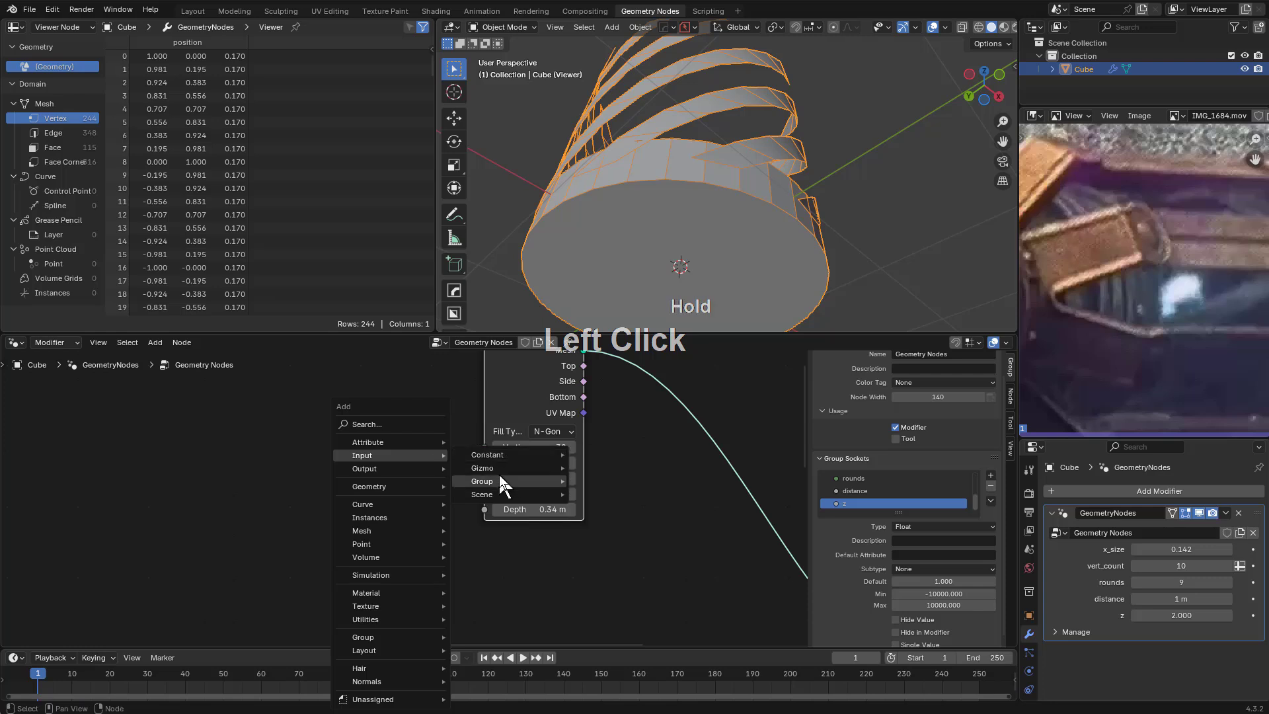
{"action": "mouse_move", "coordinate": [498, 474]}
{"action": "left_click", "coordinate": [590, 480]}
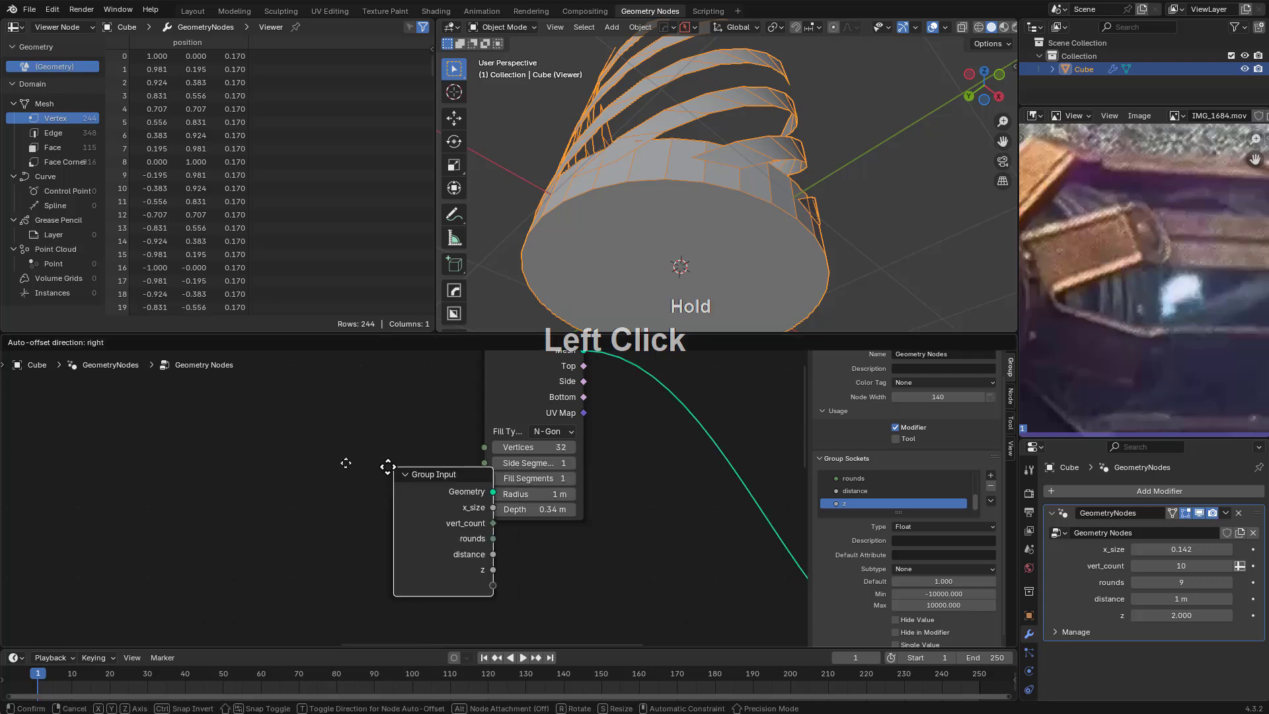
{"action": "left_click", "coordinate": [303, 428]}
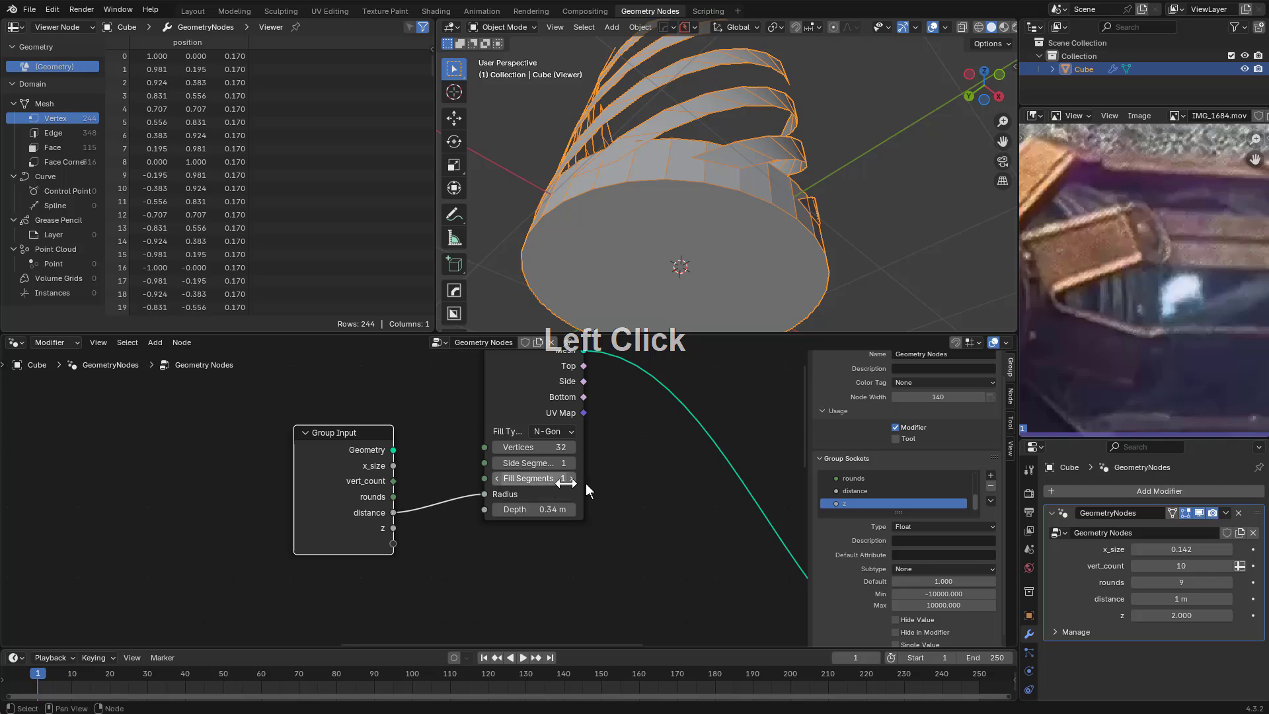
{"action": "mouse_move", "coordinate": [1182, 598]}
{"action": "left_mouse_down", "text": "shift"}
{"action": "mouse_move", "coordinate": [1152, 598]}
{"action": "mouse_move", "coordinate": [1182, 598]}
{"action": "left_mouse_up", "text": "shift"}
{"action": "right_click", "coordinate": [1181, 598]}
Insert a Math node set to Add on the link between the Group Input's distance and the Cylinder's Radius
{"action": "middle_click_drag", "start_coordinate": [462, 572], "coordinate": [563, 510]}
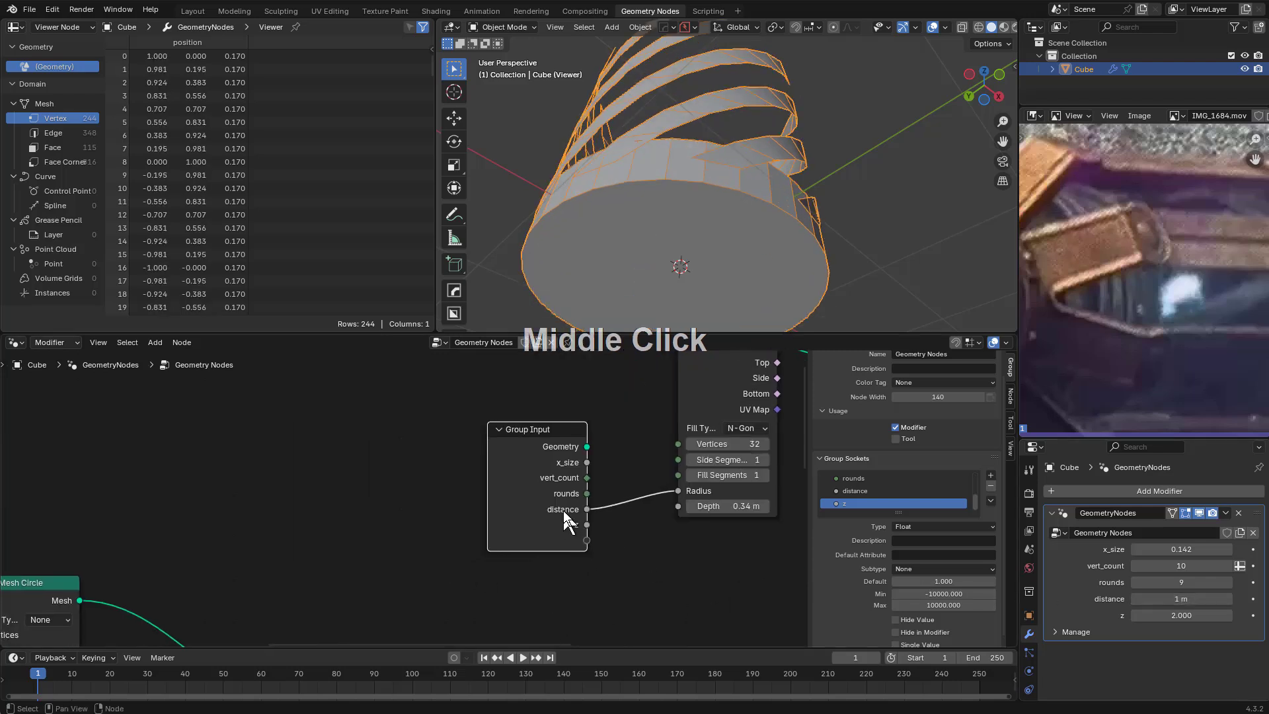
{"action": "left_click_drag", "start_coordinate": [563, 510], "coordinate": [408, 529]}
{"action": "key", "text": "shift+a"}
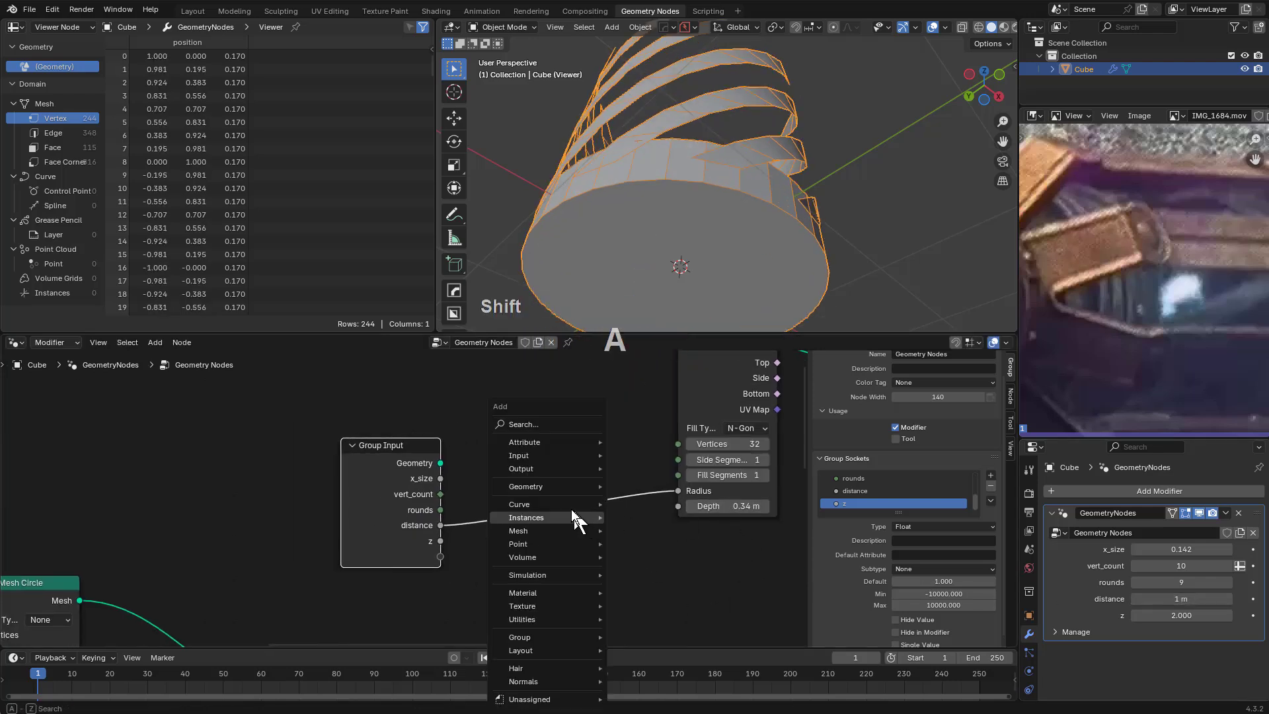
{"action": "left_click", "coordinate": [551, 425]}
{"action": "type", "text": "mat"}
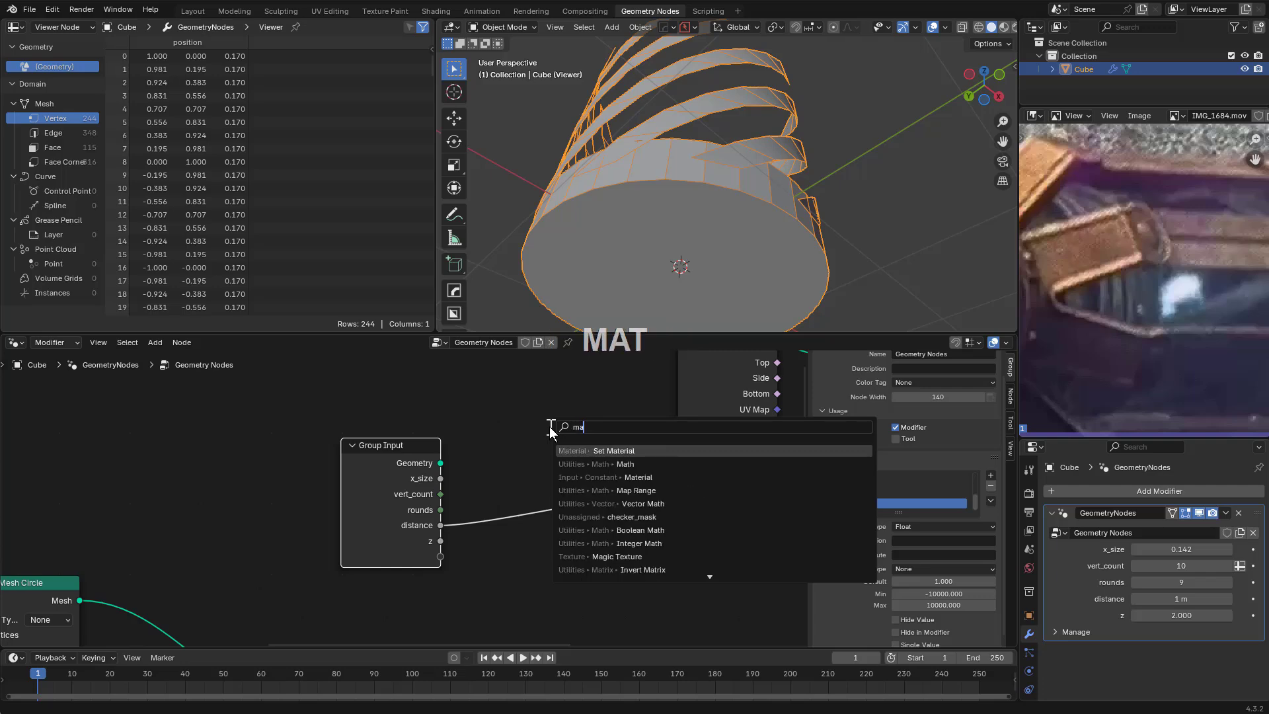
{"action": "key", "text": "Return"}
{"action": "left_click", "coordinate": [546, 525]}
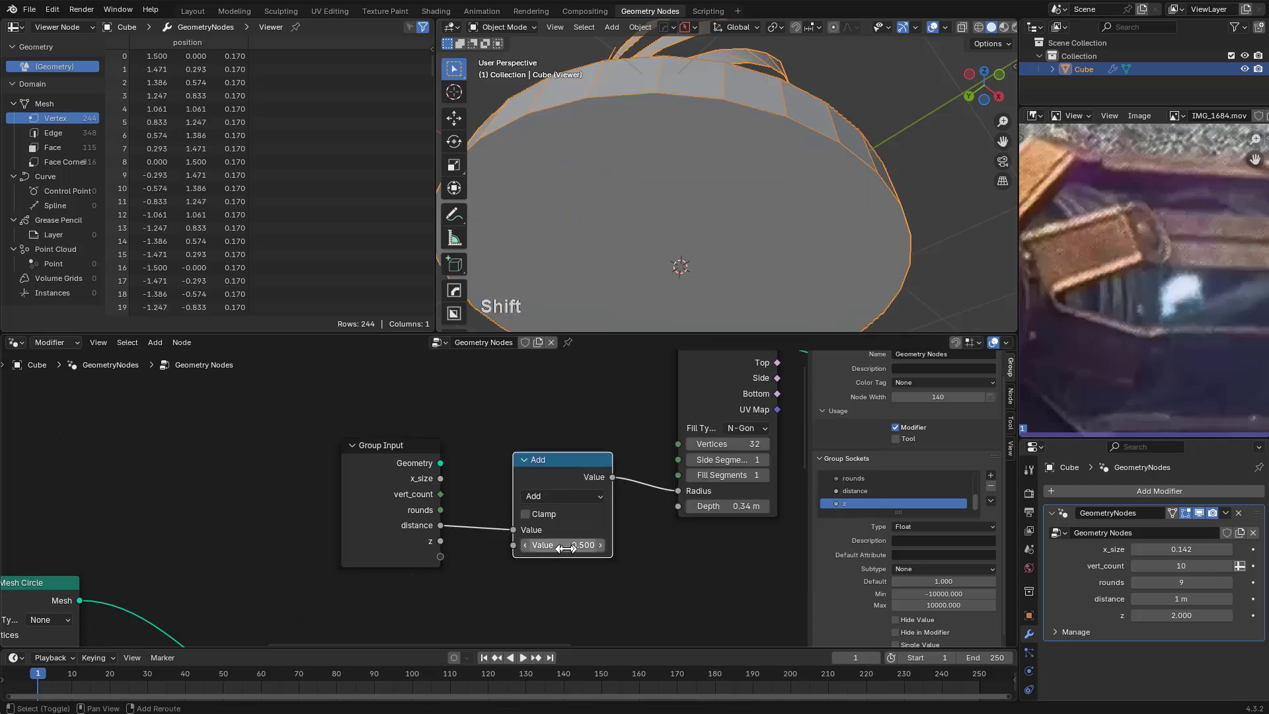
Set the Add node's second value to 0.050 and test the fit with the modifier's distance reduced to 0.417 m
{"action": "left_click_drag", "start_coordinate": [565, 548], "coordinate": [529, 548], "text": "shift"}
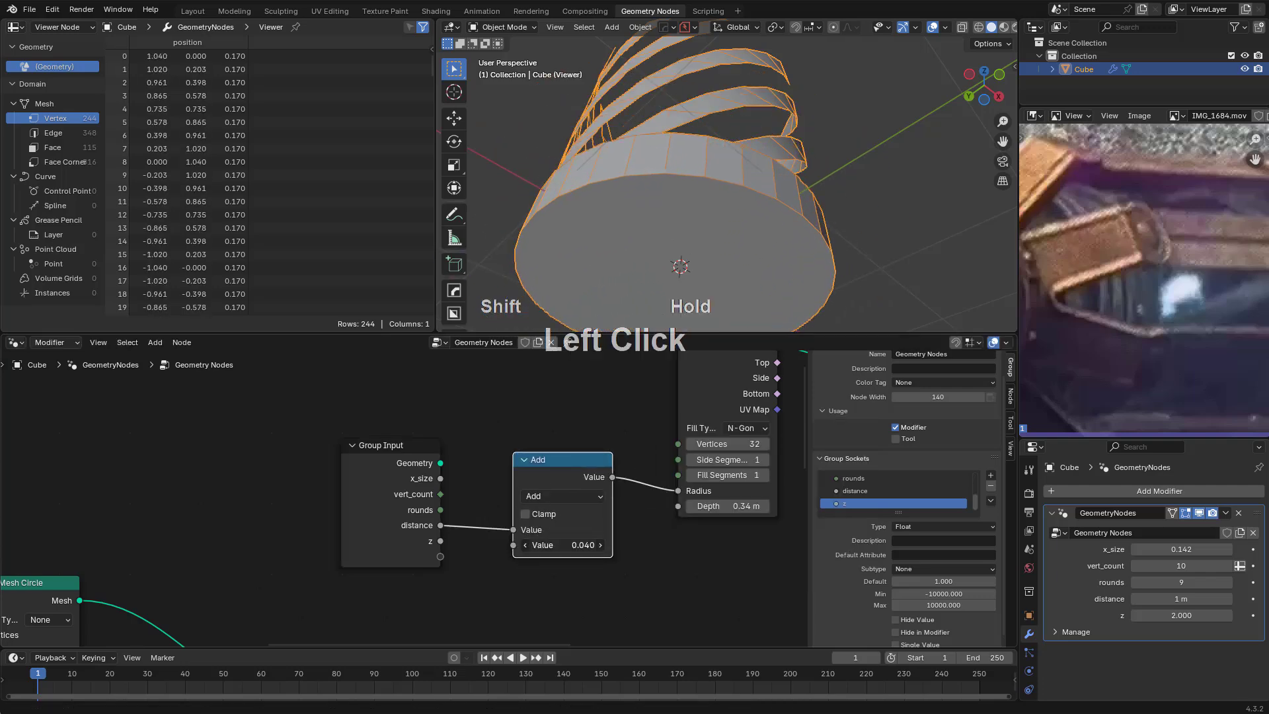
{"action": "left_click_drag", "start_coordinate": [448, 509], "coordinate": [505, 498]}
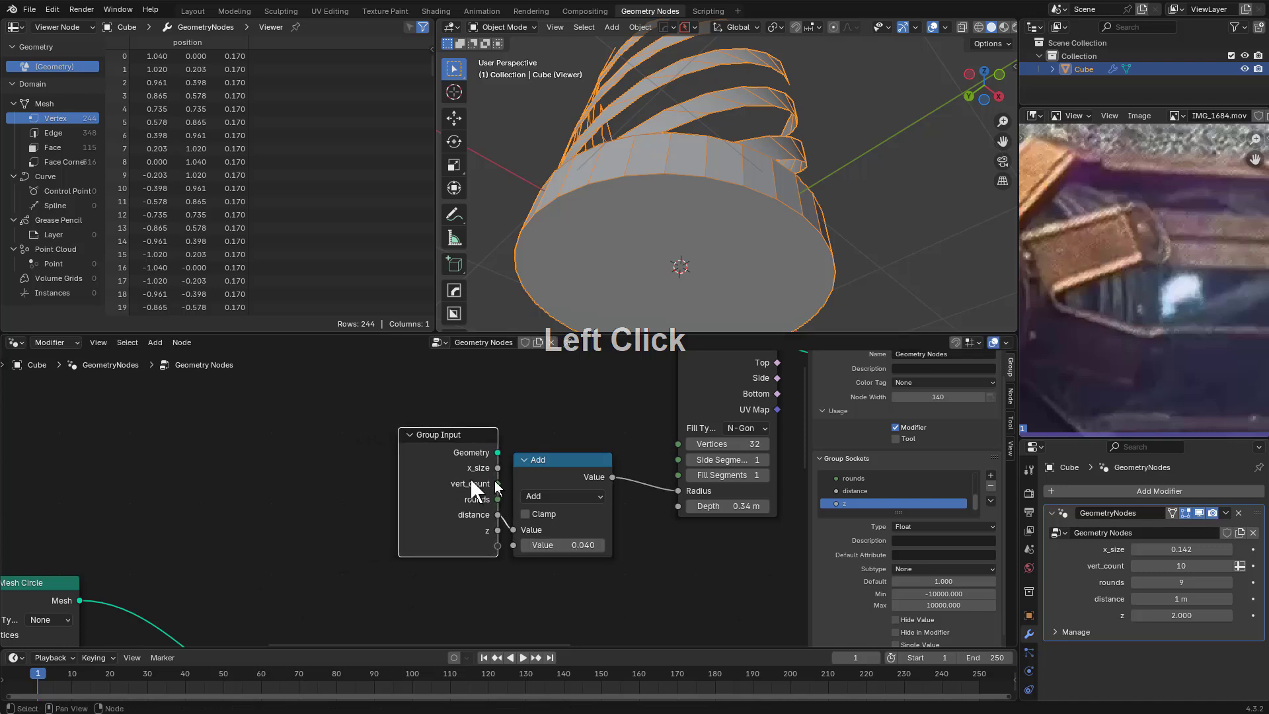
{"action": "left_click_drag", "start_coordinate": [1187, 599], "coordinate": [843, 624], "text": "shift"}
{"action": "left_click_drag", "start_coordinate": [560, 542], "coordinate": [563, 545], "text": "shift"}
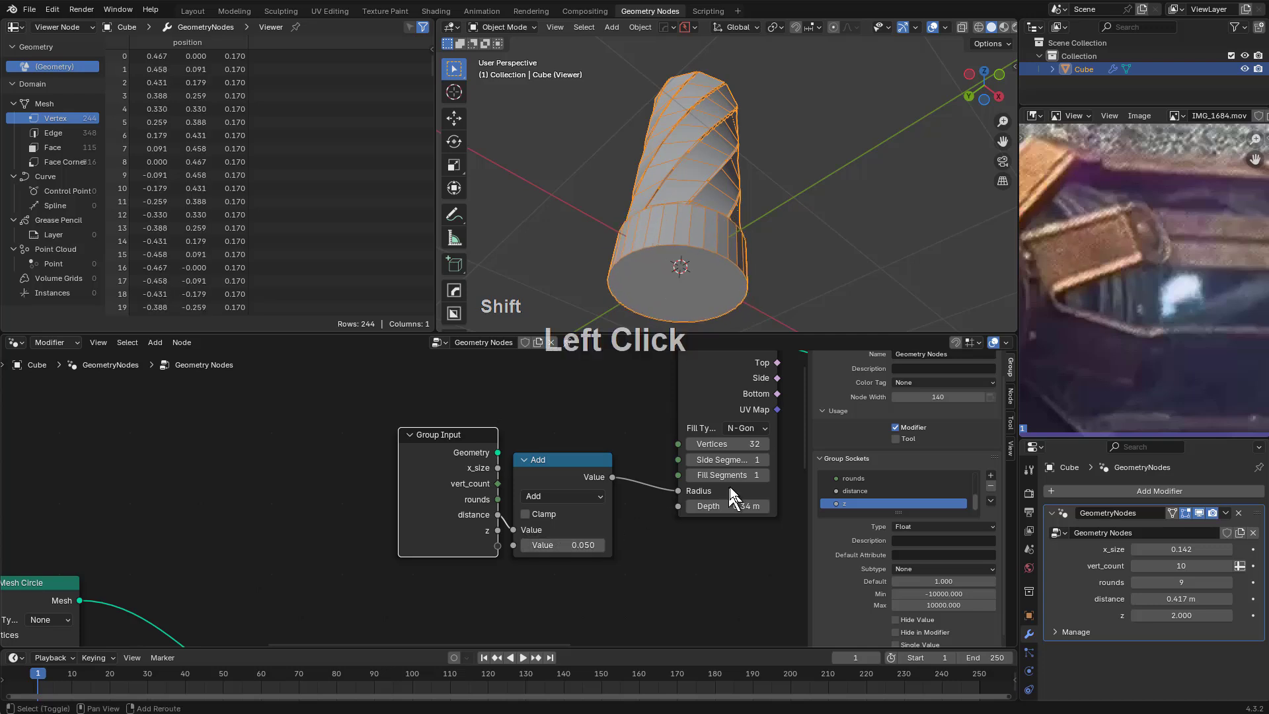
Set the modifier's distance to 1.04 m and the Cylinder node's Depth to 0.25 m
{"action": "left_click_drag", "start_coordinate": [735, 508], "coordinate": [721, 508], "text": "shift"}
{"action": "middle_click_drag", "start_coordinate": [780, 152], "coordinate": [777, 264]}
{"action": "scroll", "coordinate": [778, 264], "scroll_direction": "up", "scroll_amount": 3}
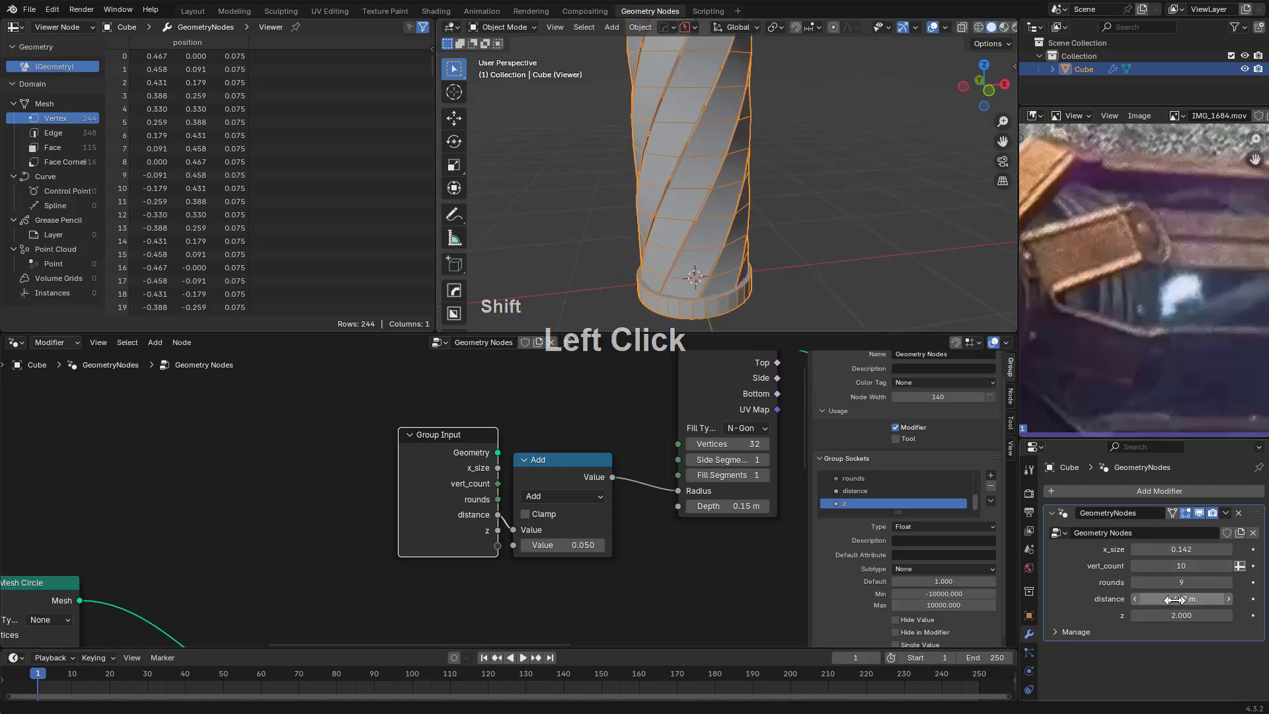
{"action": "left_click_drag", "start_coordinate": [1173, 600], "coordinate": [1203, 600], "text": "shift"}
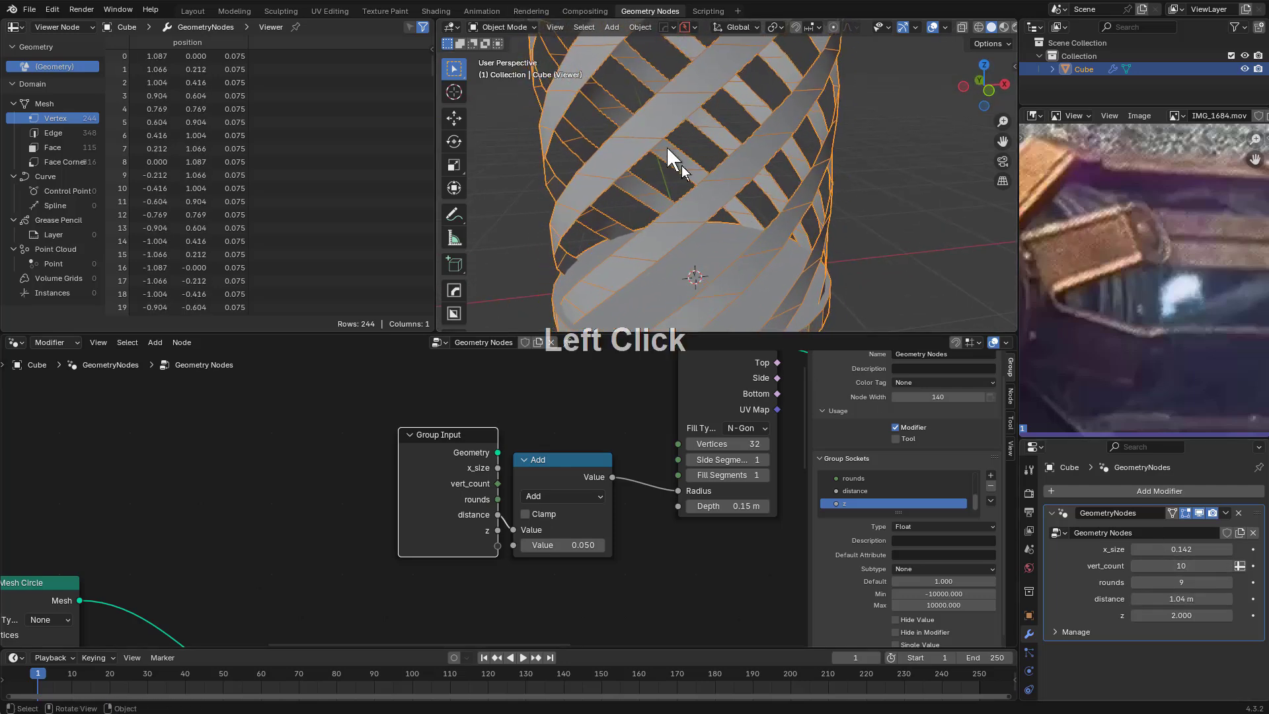
{"action": "middle_click_drag", "start_coordinate": [669, 159], "coordinate": [810, 215]}
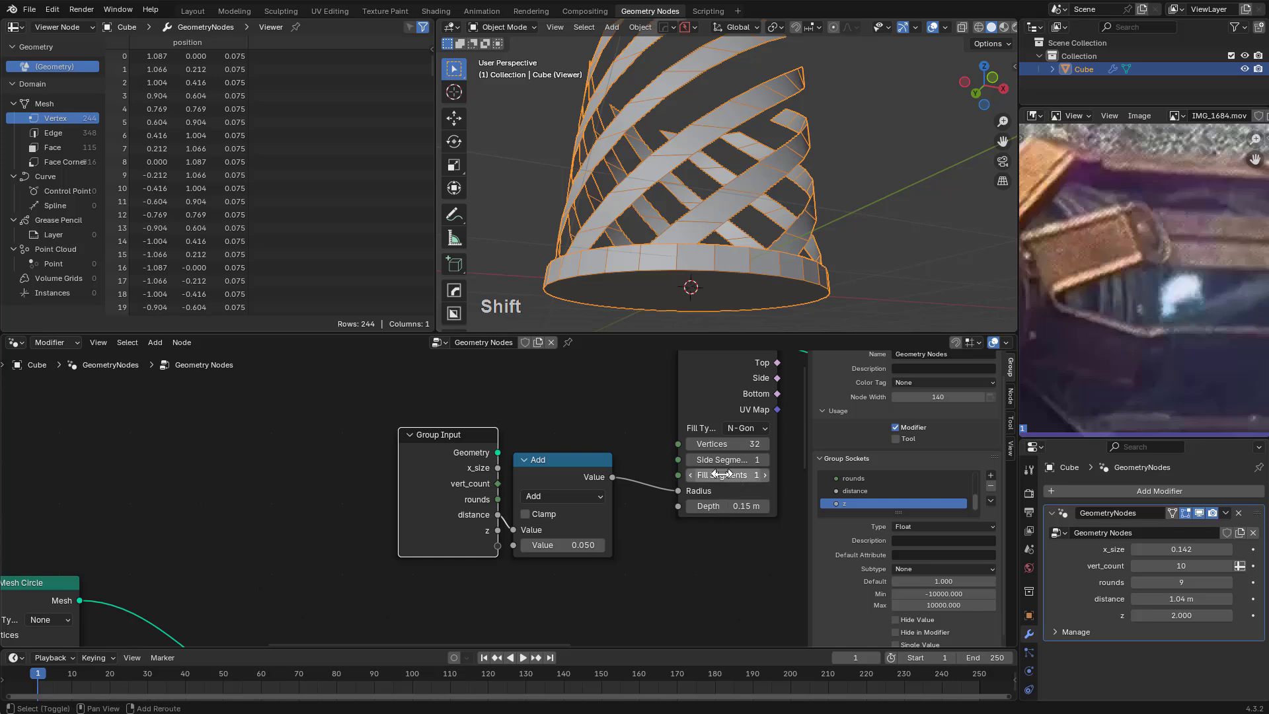
{"action": "left_click_drag", "start_coordinate": [721, 505], "coordinate": [733, 506], "text": "shift"}
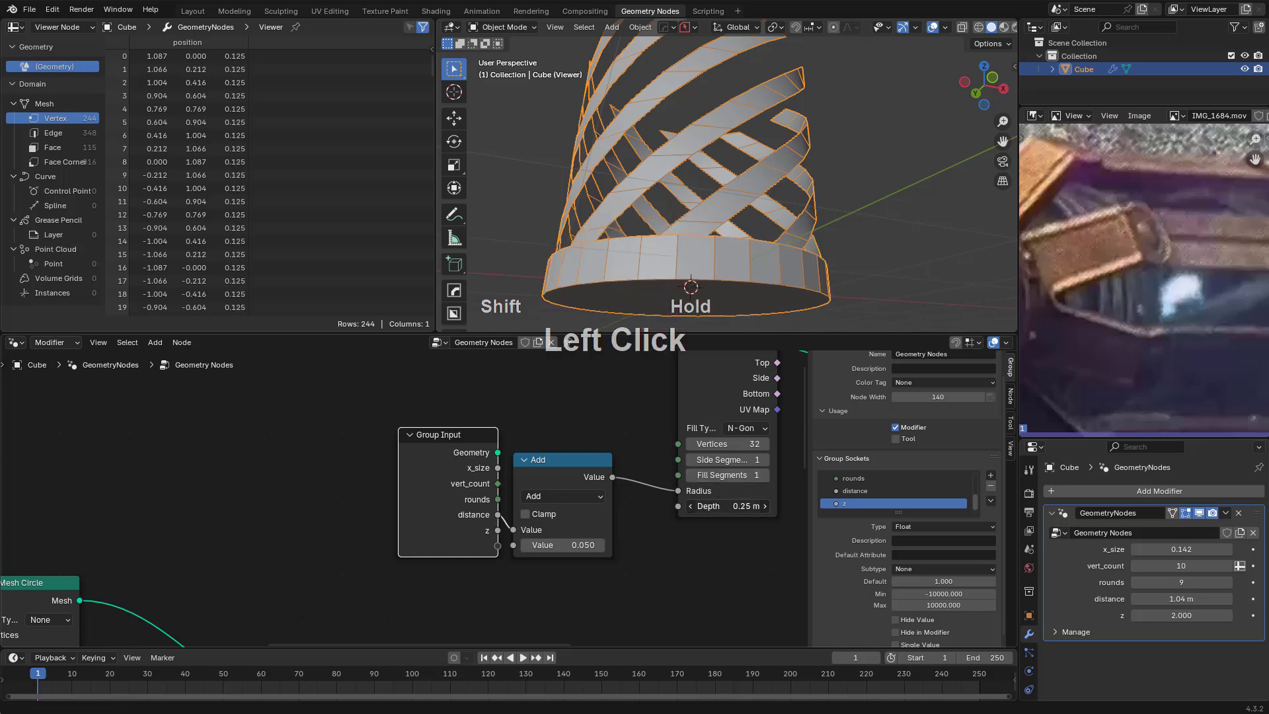
Add an Attribute Statistic node above the main chain, fed by the geometry coming out of Set Position
{"action": "scroll", "coordinate": [814, 224], "scroll_direction": "down", "scroll_amount": 5}
{"action": "middle_click_drag", "start_coordinate": [786, 430], "coordinate": [527, 425]}
{"action": "scroll", "coordinate": [603, 530], "scroll_direction": "up", "scroll_amount": 2}
{"action": "middle_click_drag", "start_coordinate": [604, 529], "coordinate": [449, 489]}
{"action": "scroll", "coordinate": [462, 532], "scroll_direction": "up", "scroll_amount": 1}
{"action": "scroll", "coordinate": [425, 529], "scroll_direction": "down", "scroll_amount": 1}
{"action": "middle_click_drag", "start_coordinate": [462, 533], "coordinate": [451, 482]}
{"action": "scroll", "coordinate": [423, 514], "scroll_direction": "down", "scroll_amount": 1}
{"action": "middle_click_drag", "start_coordinate": [419, 514], "coordinate": [443, 598]}
{"action": "scroll", "coordinate": [423, 524], "scroll_direction": "up", "scroll_amount": 1}
{"action": "left_click_drag", "start_coordinate": [487, 470], "coordinate": [502, 458]}
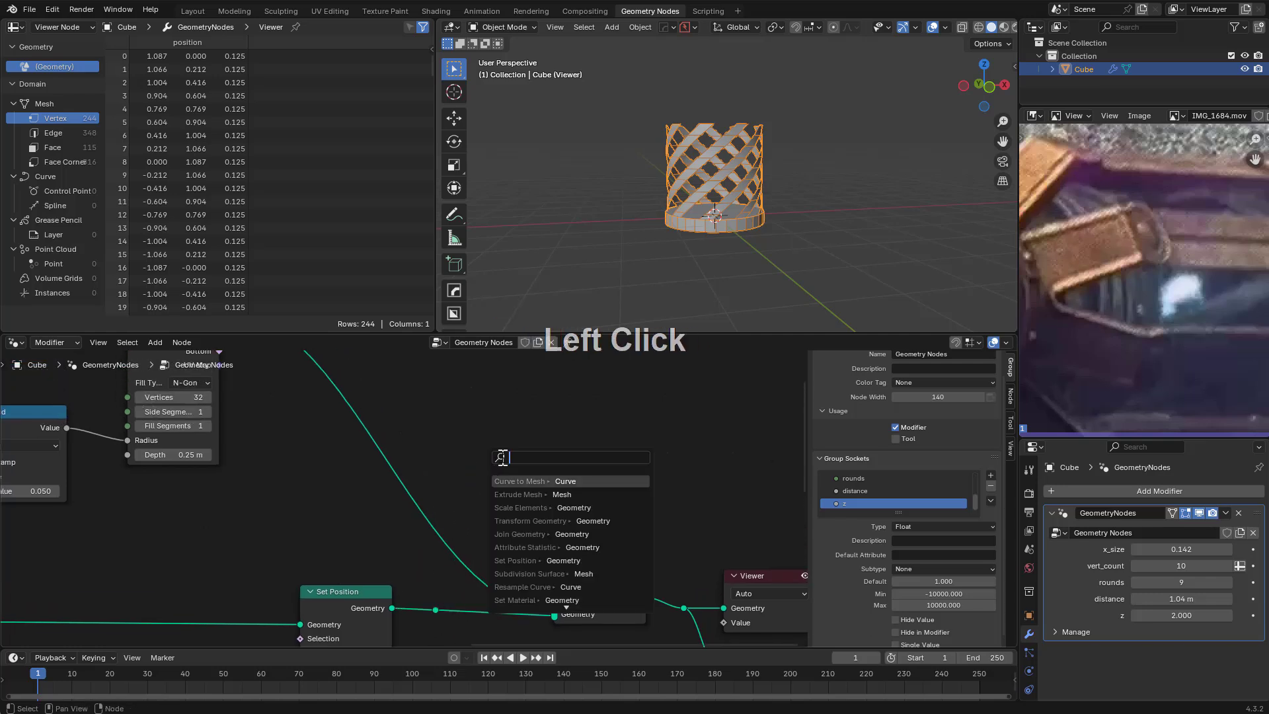
{"action": "type", "text": "stati"}
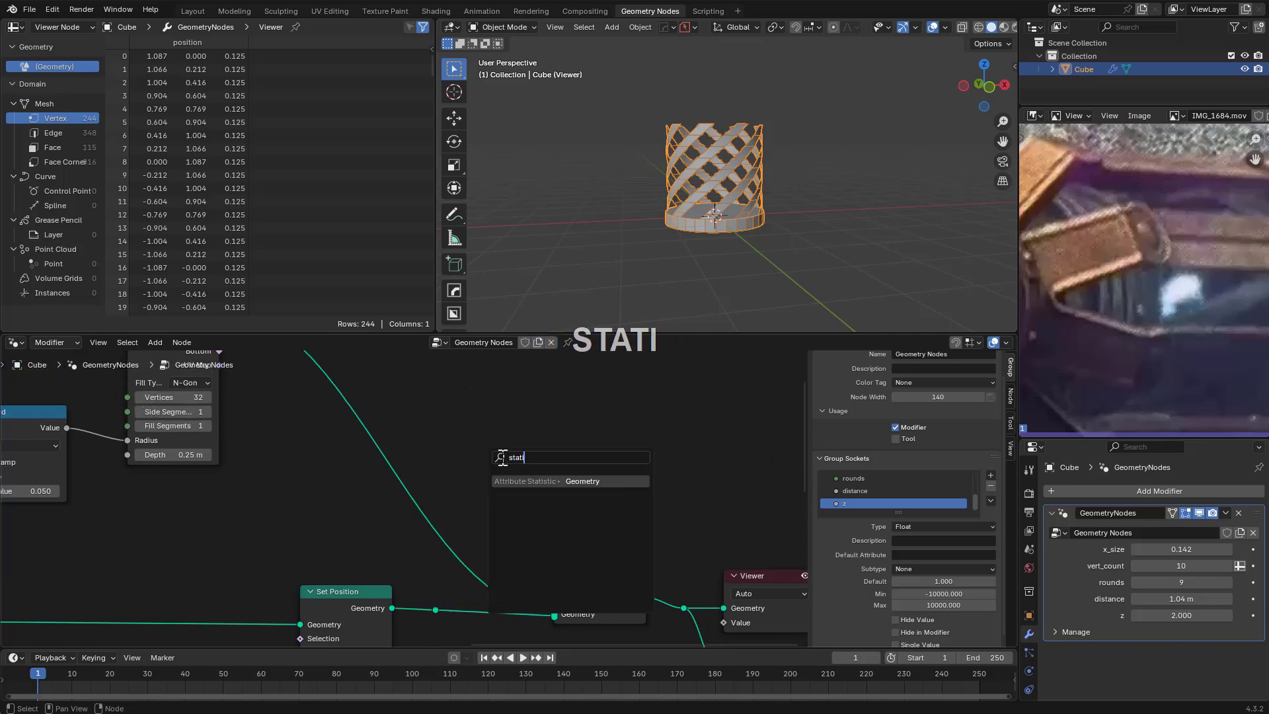
{"action": "key", "text": "Return"}
{"action": "left_click", "coordinate": [496, 422]}
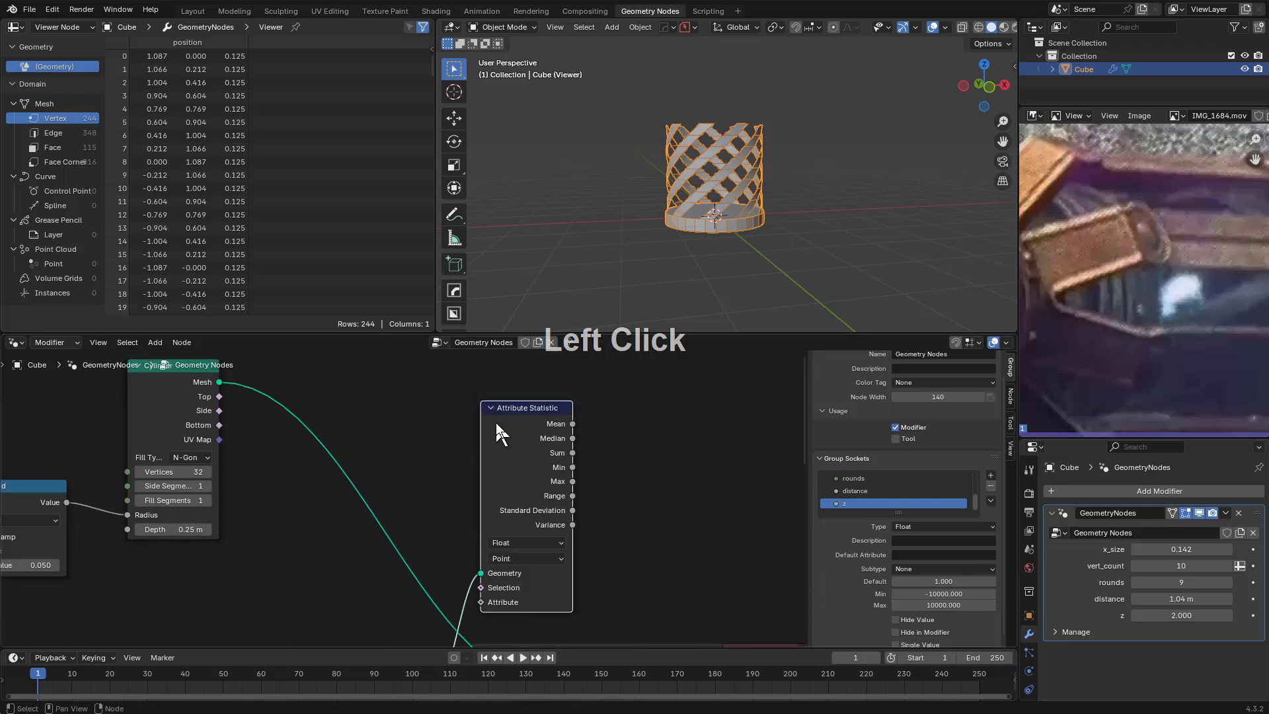
Set Attribute Statistic to Vector on the Face domain and feed its Attribute input from a new Position node
{"action": "scroll", "coordinate": [561, 454], "scroll_direction": "up", "scroll_amount": 2}
{"action": "mouse_move", "coordinate": [561, 453]}
{"action": "middle_mouse_down"}
{"action": "mouse_move", "coordinate": [566, 482]}
{"action": "mouse_move", "coordinate": [556, 447]}
{"action": "middle_mouse_up"}
{"action": "scroll", "coordinate": [546, 483], "scroll_direction": "up", "scroll_amount": 2}
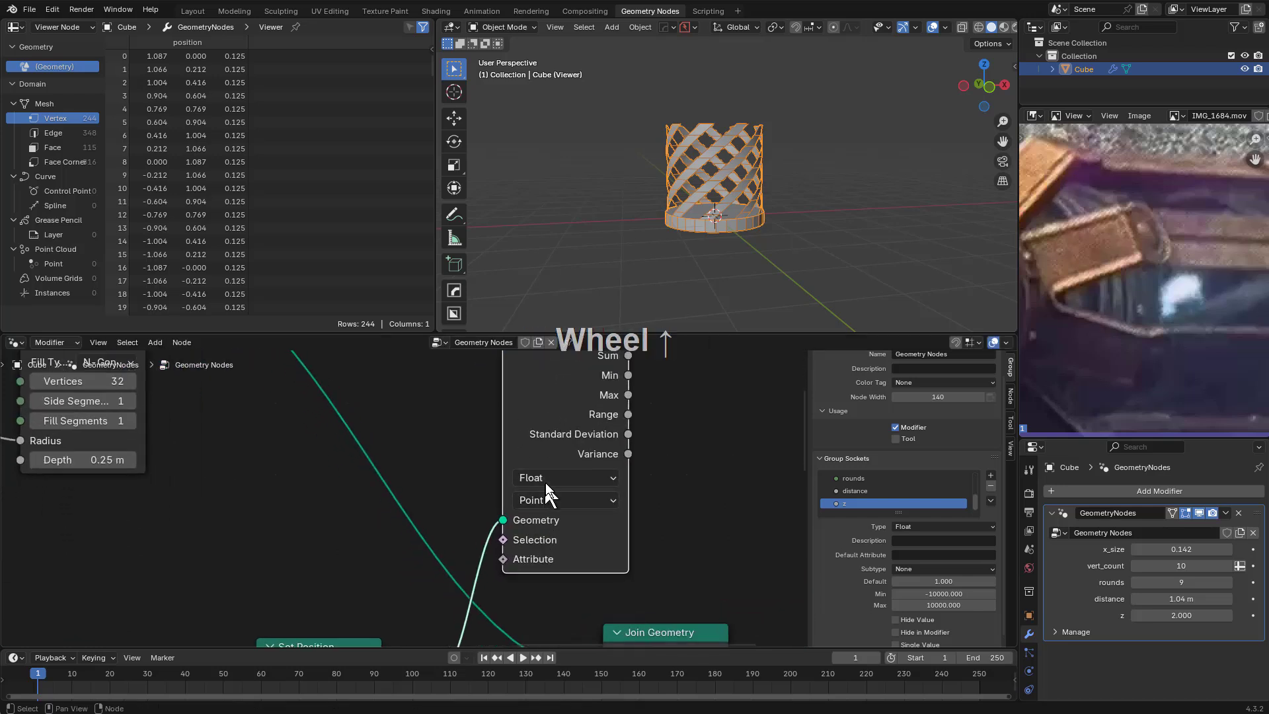
{"action": "left_click", "coordinate": [546, 478]}
{"action": "left_click", "coordinate": [550, 539]}
{"action": "left_click_drag", "start_coordinate": [503, 558], "coordinate": [463, 528]}
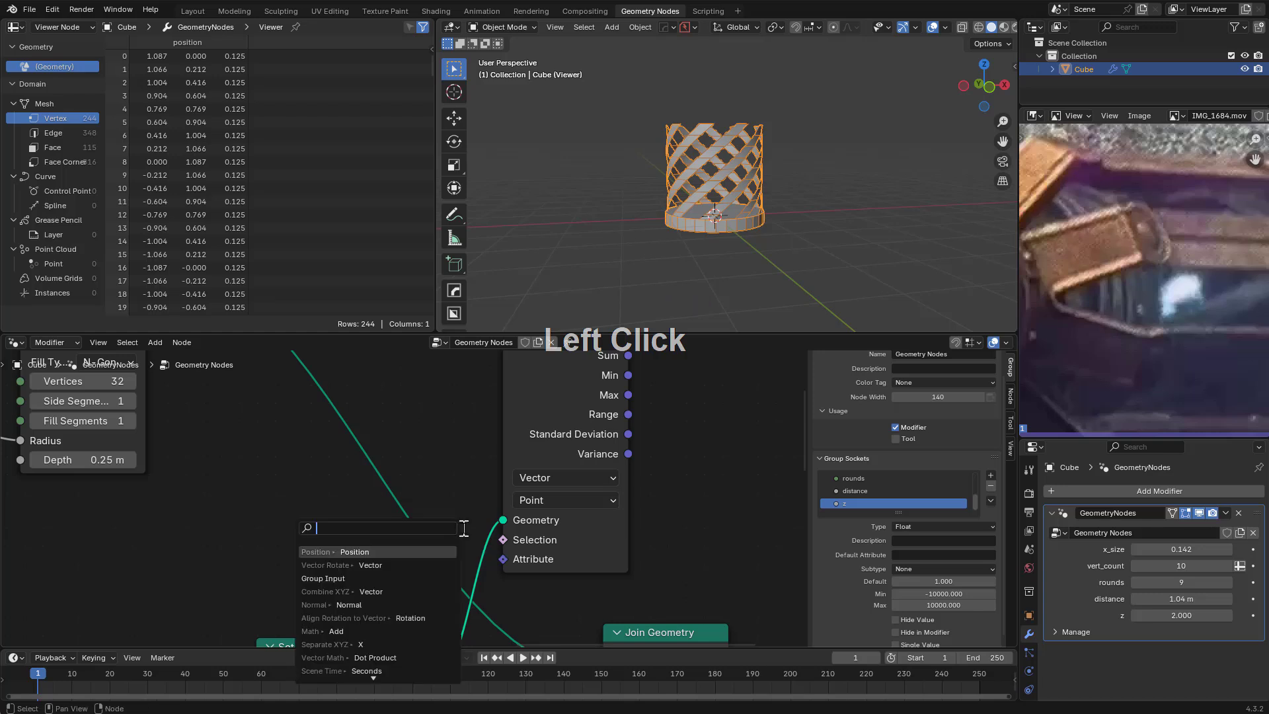
{"action": "type", "text": "posit"}
{"action": "key", "text": "Return"}
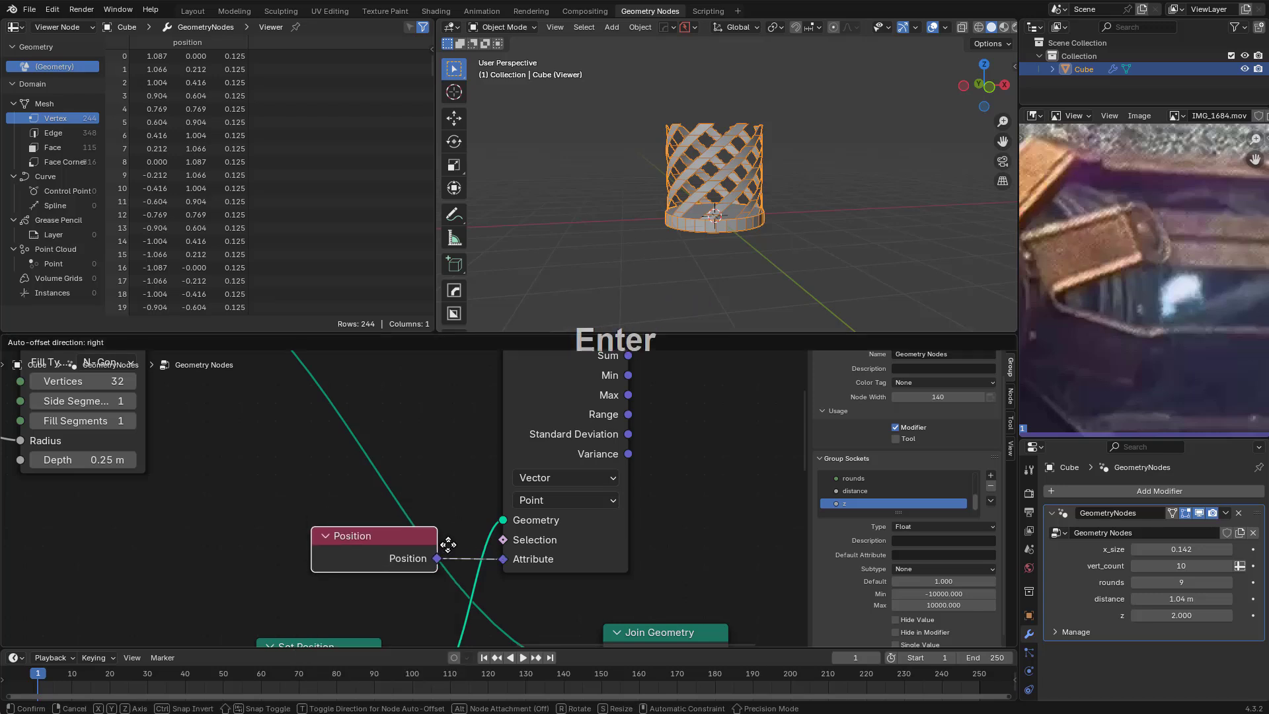
{"action": "left_click", "coordinate": [467, 544]}
{"action": "left_click", "coordinate": [549, 501]}
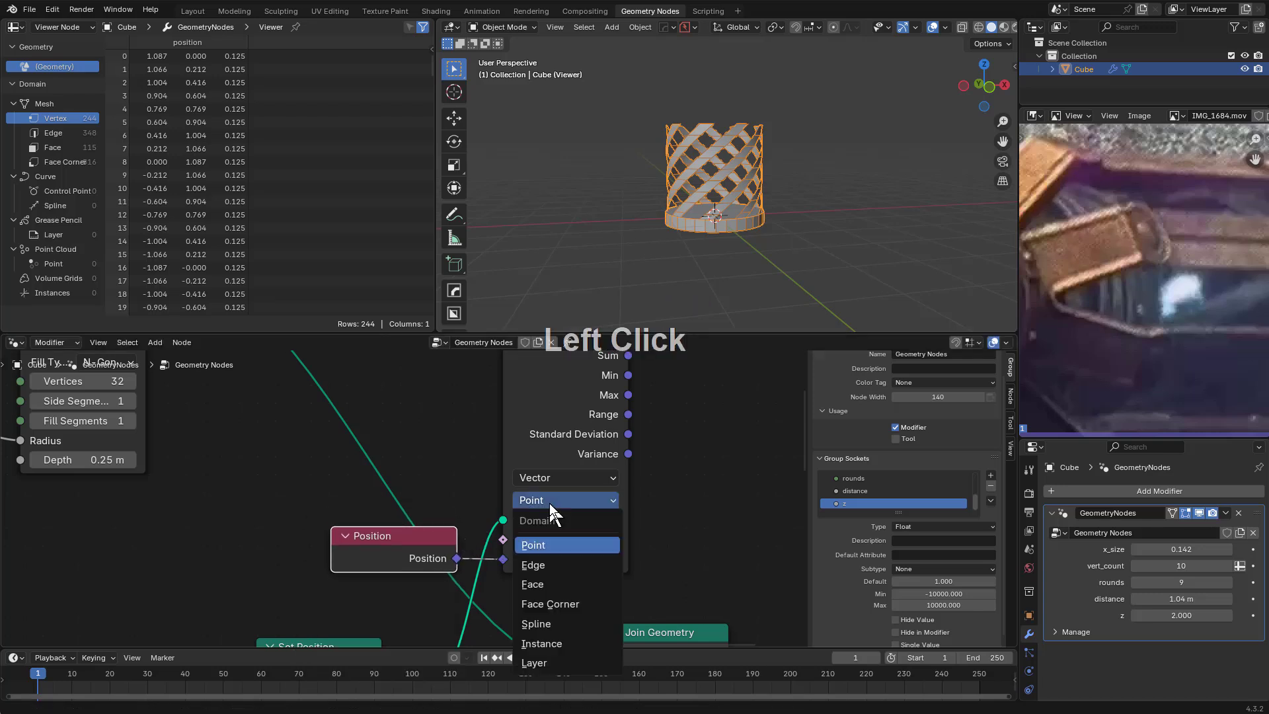
{"action": "left_click", "coordinate": [557, 584]}
Add a Separate XYZ node fed by the Max output of Attribute Statistic
{"action": "scroll", "coordinate": [552, 478], "scroll_direction": "down", "scroll_amount": 3}
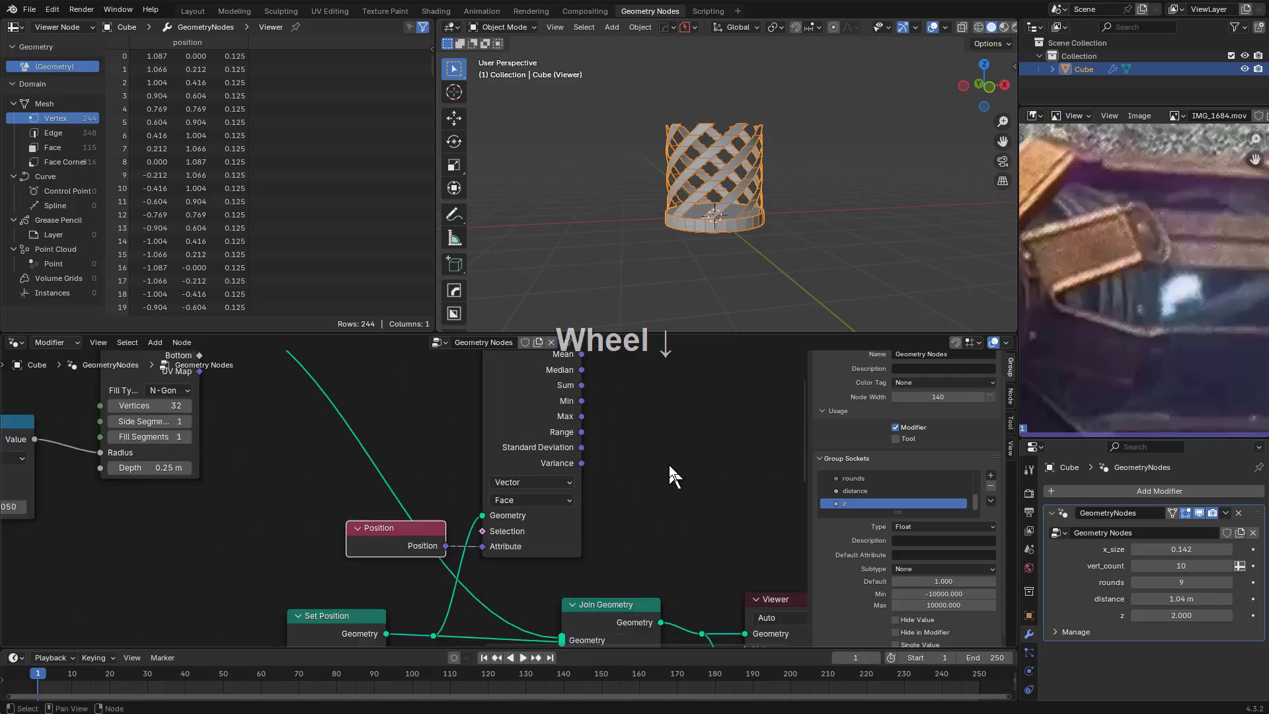
{"action": "middle_click_drag", "start_coordinate": [589, 495], "coordinate": [436, 517]}
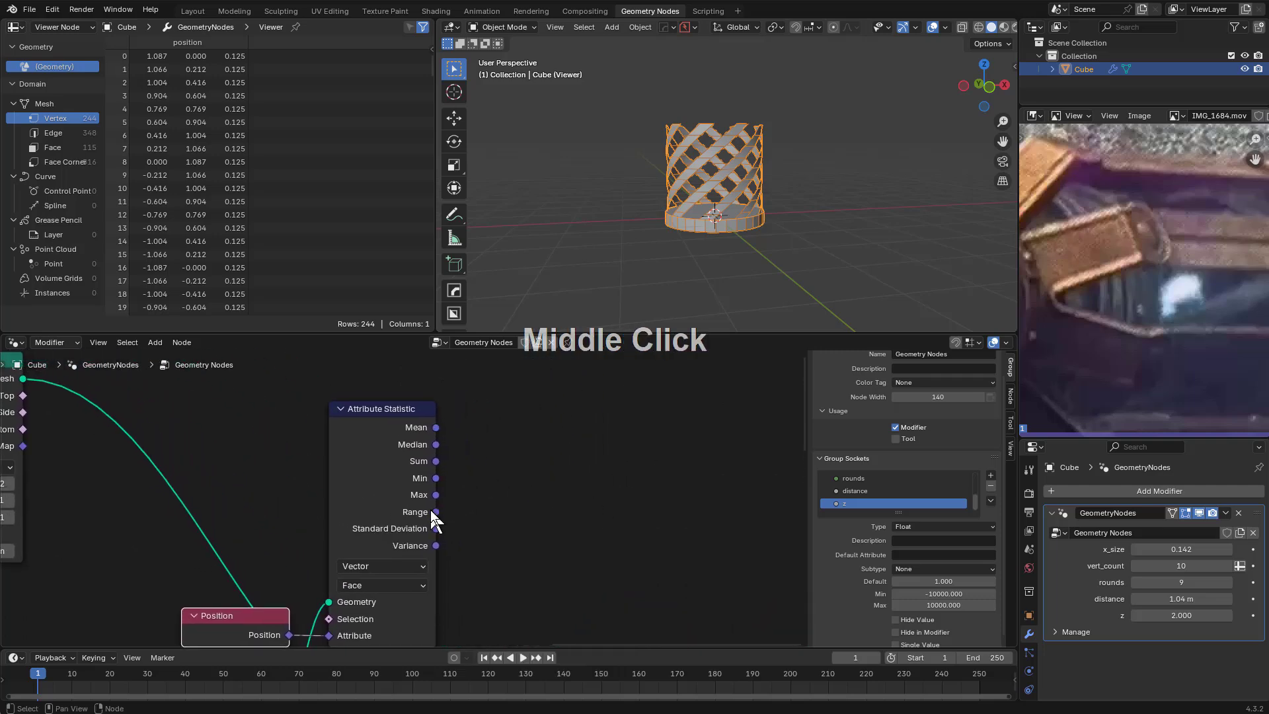
{"action": "left_click_drag", "start_coordinate": [437, 497], "coordinate": [470, 499]}
{"action": "right_click", "coordinate": [469, 499]}
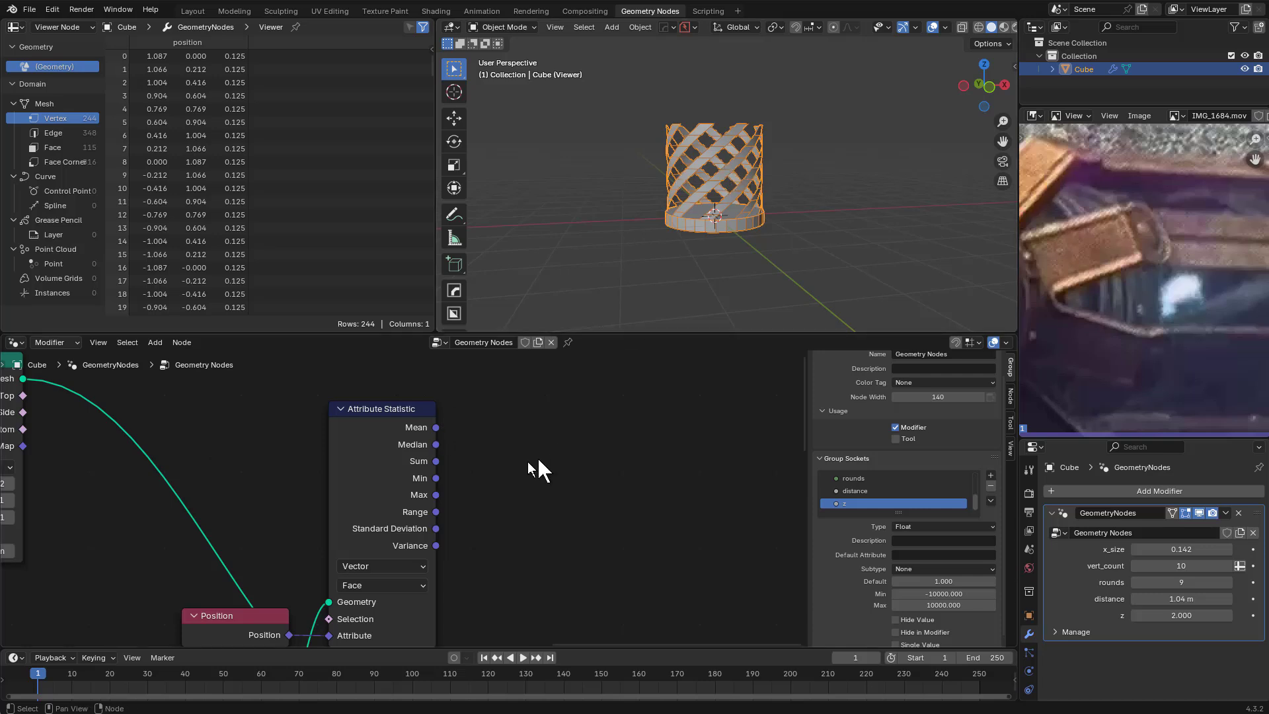
{"action": "scroll", "coordinate": [447, 500], "scroll_direction": "down", "scroll_amount": 1}
{"action": "left_click_drag", "start_coordinate": [440, 483], "coordinate": [495, 506]}
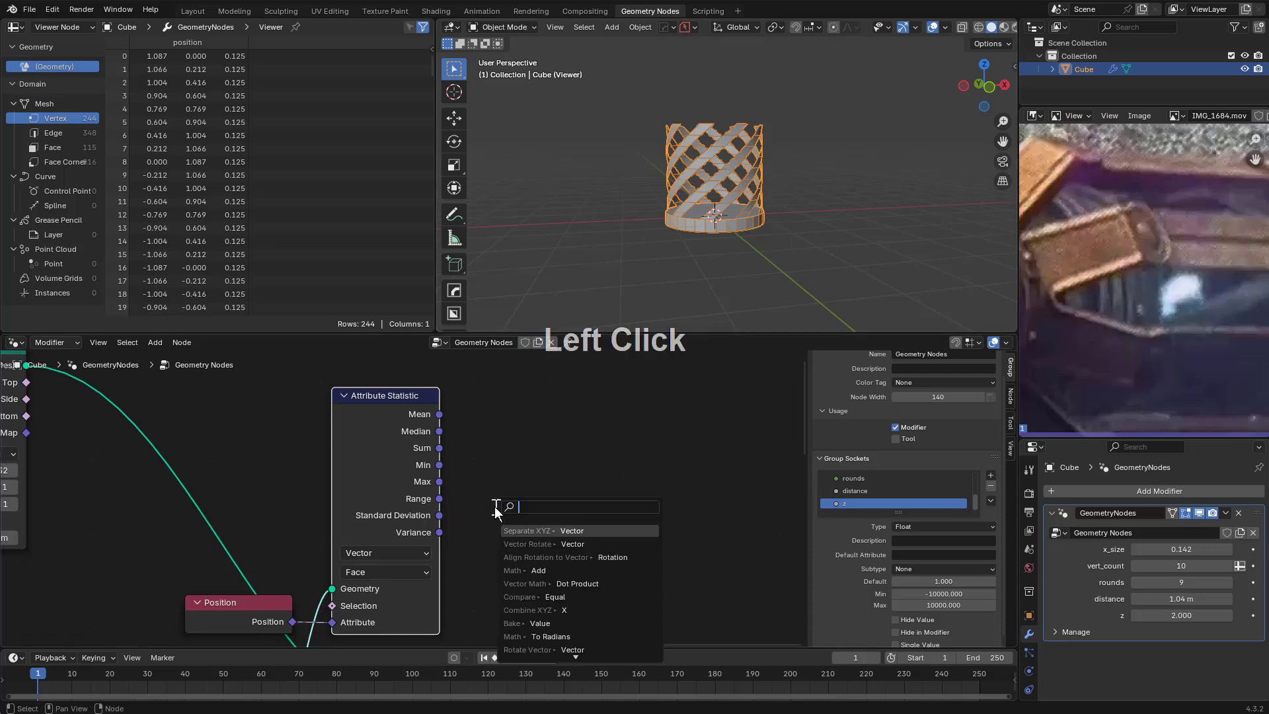
{"action": "type", "text": "sep"}
{"action": "key", "text": "Return"}
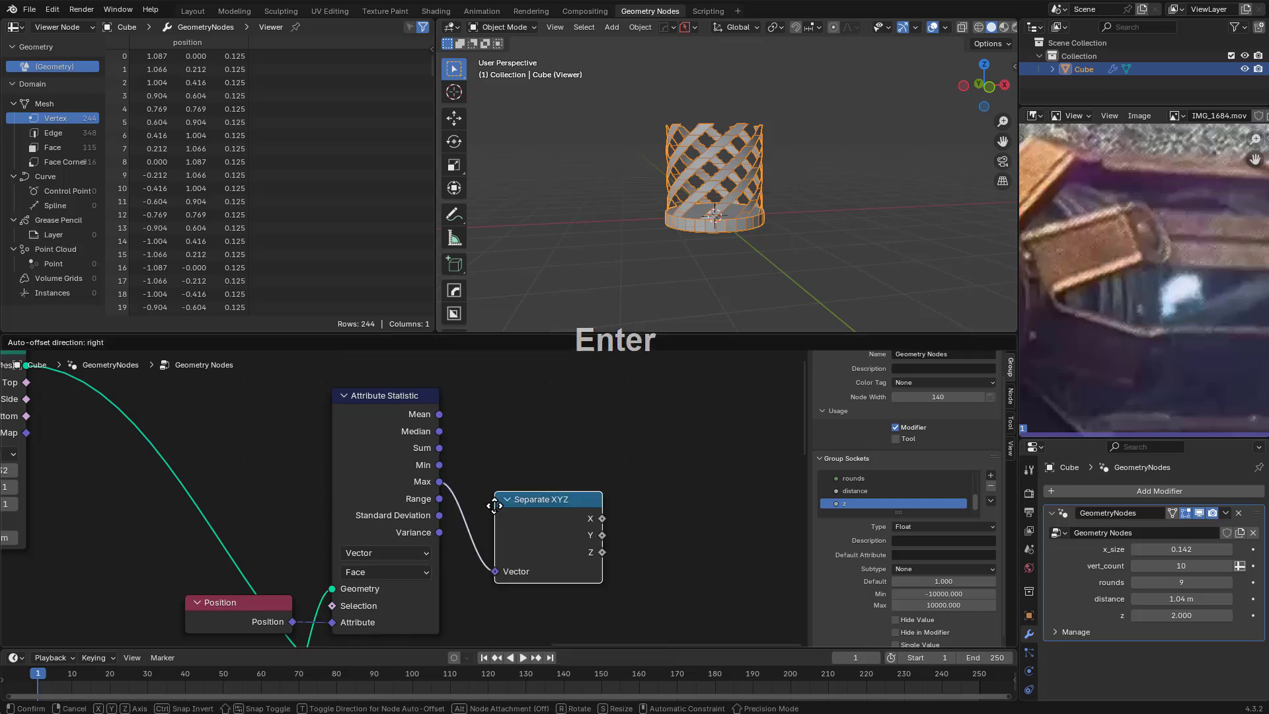
{"action": "left_click", "coordinate": [457, 486]}
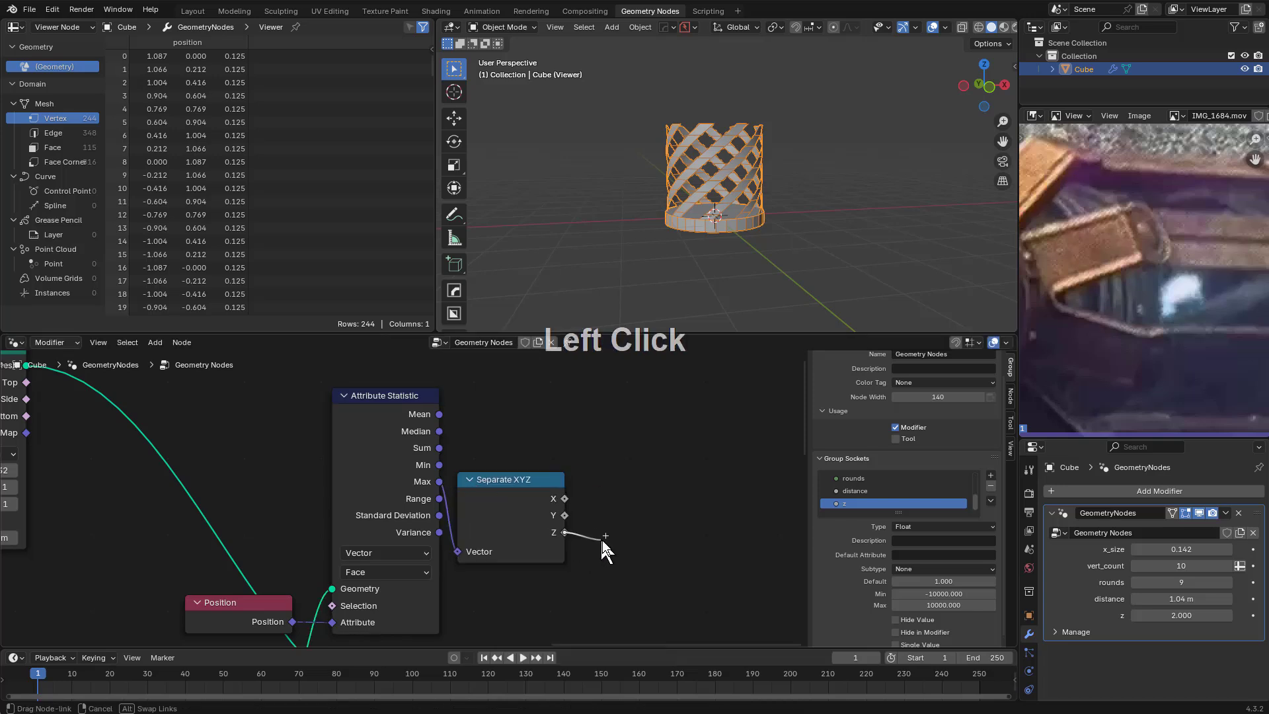
Add a Combine XYZ node after Separate XYZ and link Z to Z, leaving its X and Y inputs unlinked
{"action": "left_click_drag", "start_coordinate": [602, 541], "coordinate": [605, 541]}
{"action": "type", "text": "com"}
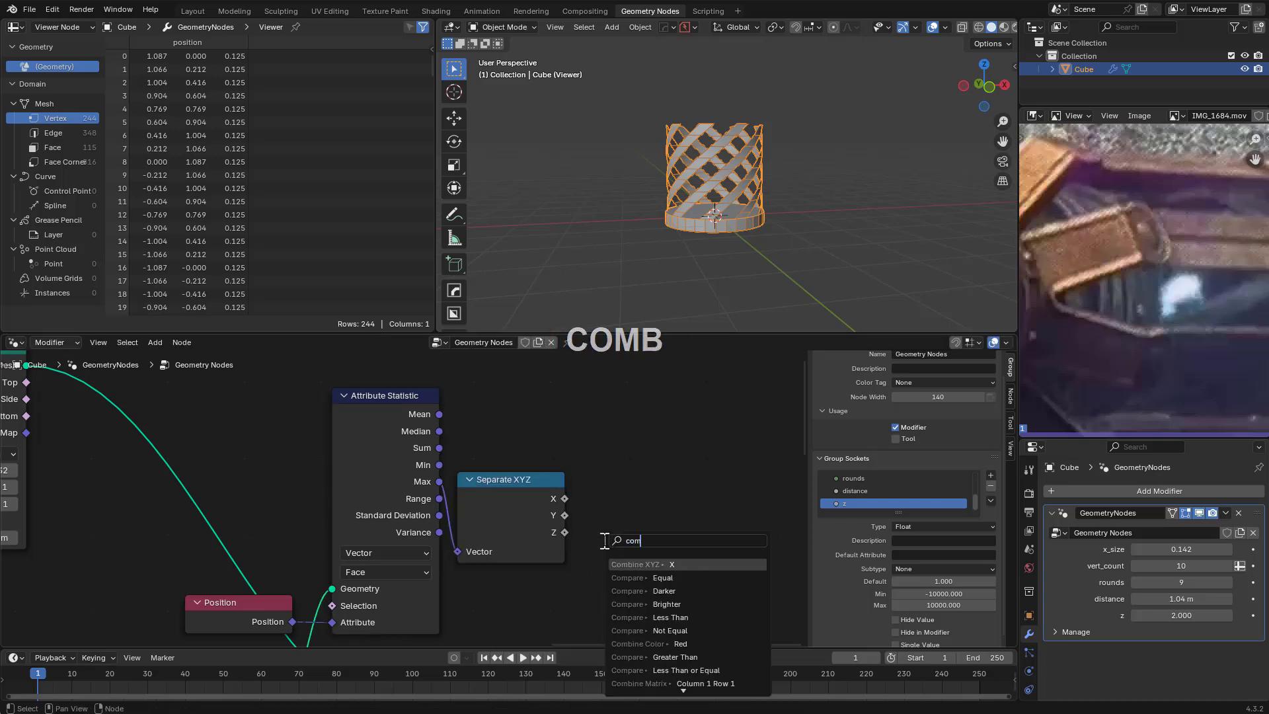
{"action": "type", "text": "b"}
{"action": "key", "text": "Return"}
{"action": "left_click", "coordinate": [585, 480]}
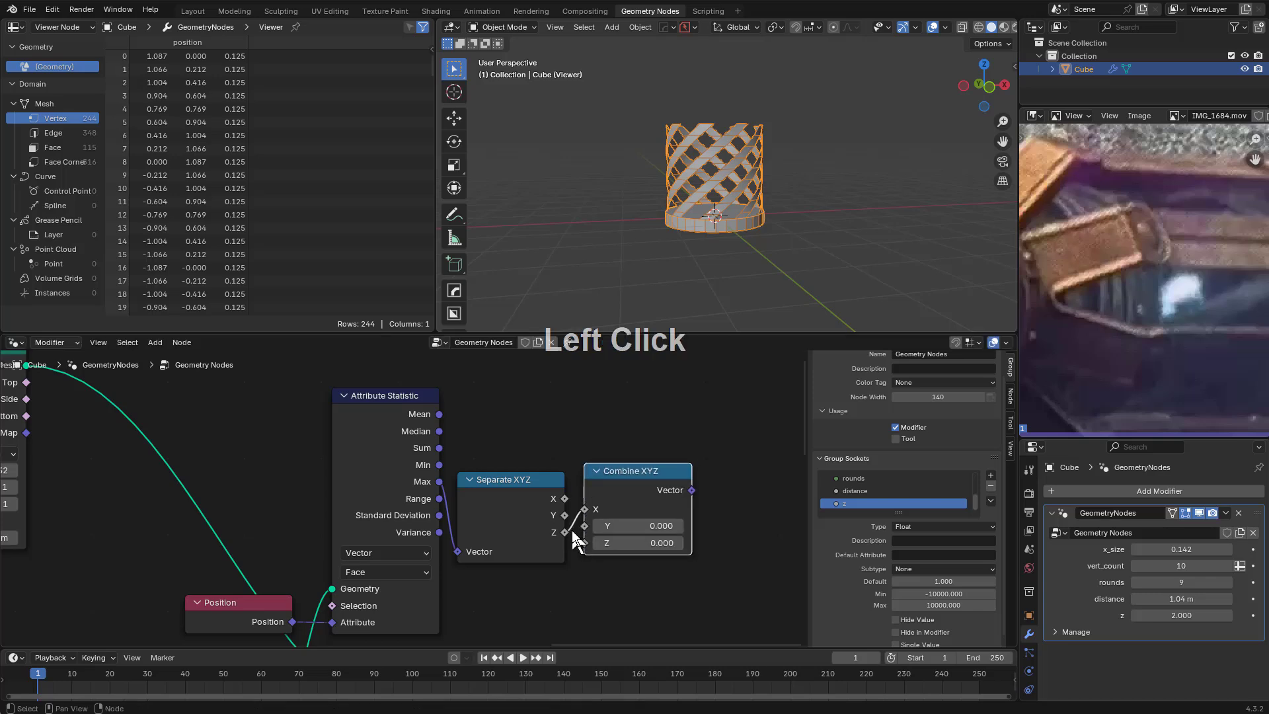
{"action": "right_click_drag", "start_coordinate": [593, 513], "coordinate": [595, 510], "text": "ctrl"}
{"action": "left_click", "coordinate": [626, 482]}
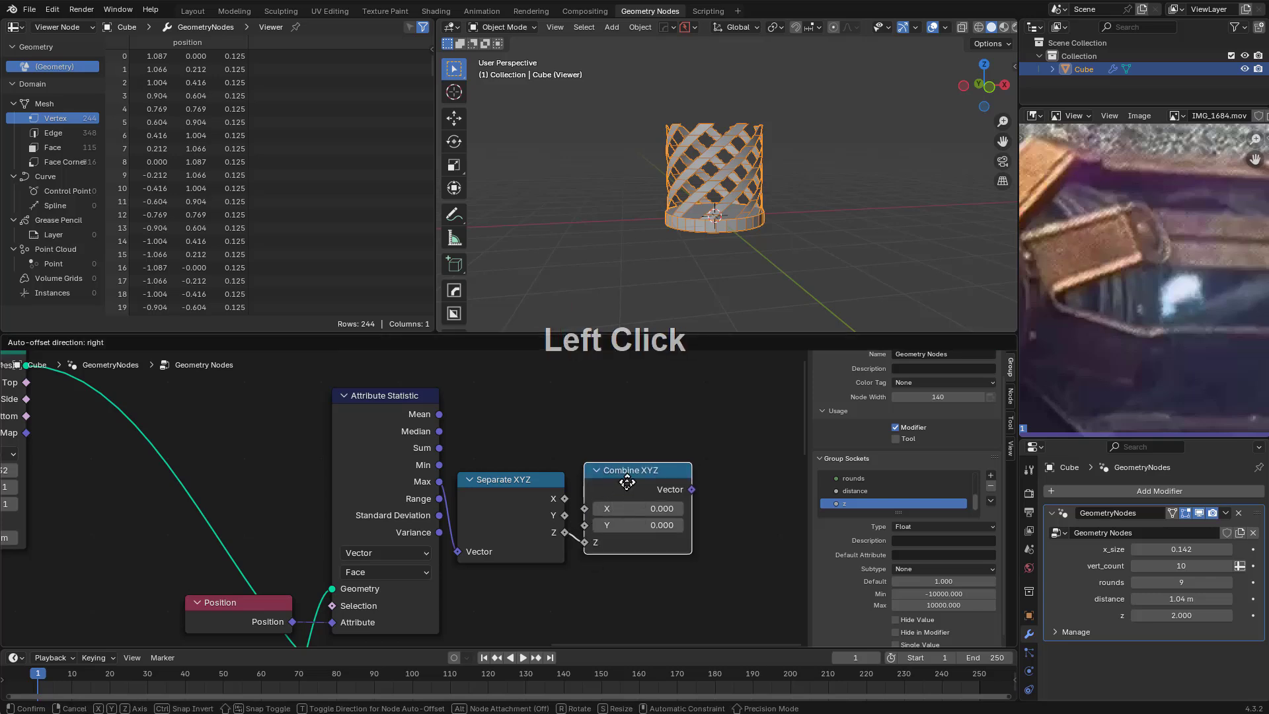
Move the Join Geometry, Viewer and Group Output nodes farther along the chain to free space before them
{"action": "scroll", "coordinate": [506, 482], "scroll_direction": "down", "scroll_amount": 2}
{"action": "scroll", "coordinate": [506, 481], "scroll_direction": "down", "scroll_amount": 1}
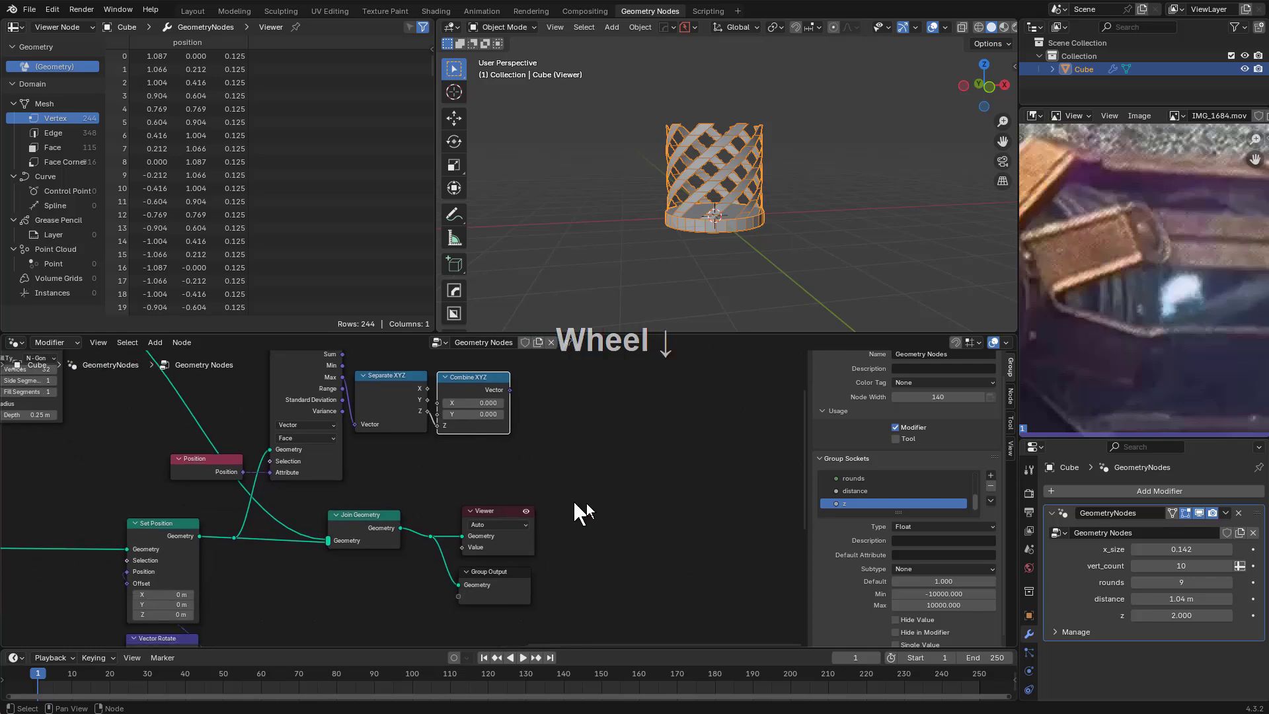
{"action": "left_click_drag", "start_coordinate": [609, 496], "coordinate": [368, 604]}
{"action": "key", "text": "g"}
{"action": "key", "text": "x"}
{"action": "middle_click", "coordinate": [529, 585]}
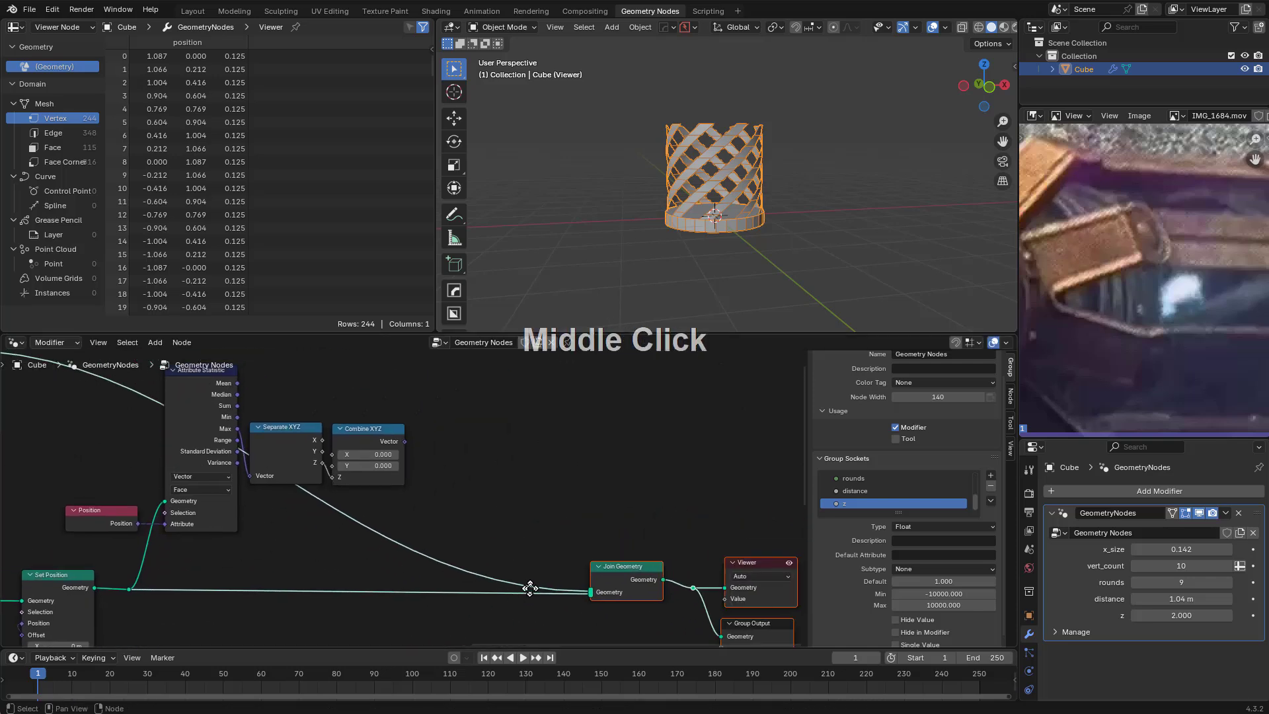
Add a Transform Geometry node on the link between the Cylinder's Mesh output and Join Geometry
{"action": "scroll", "coordinate": [539, 577], "scroll_direction": "down", "scroll_amount": 1}
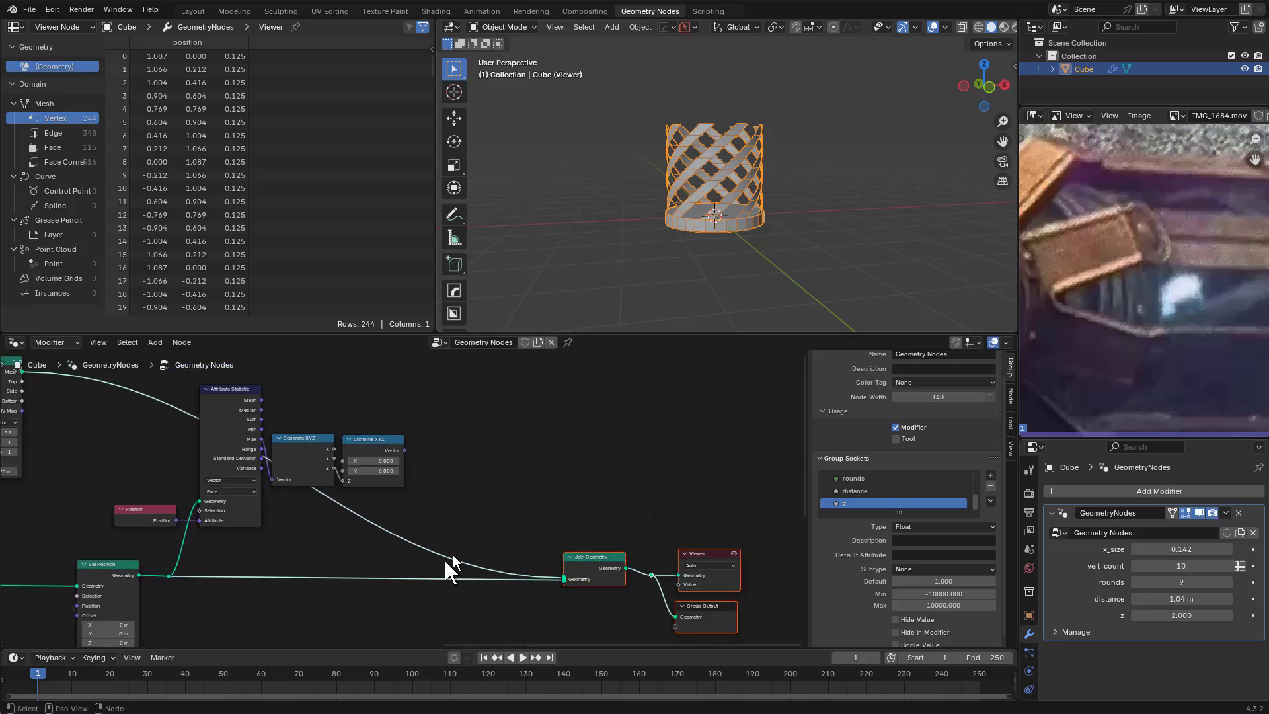
{"action": "key", "text": "shift+a"}
{"action": "type", "text": "t"}
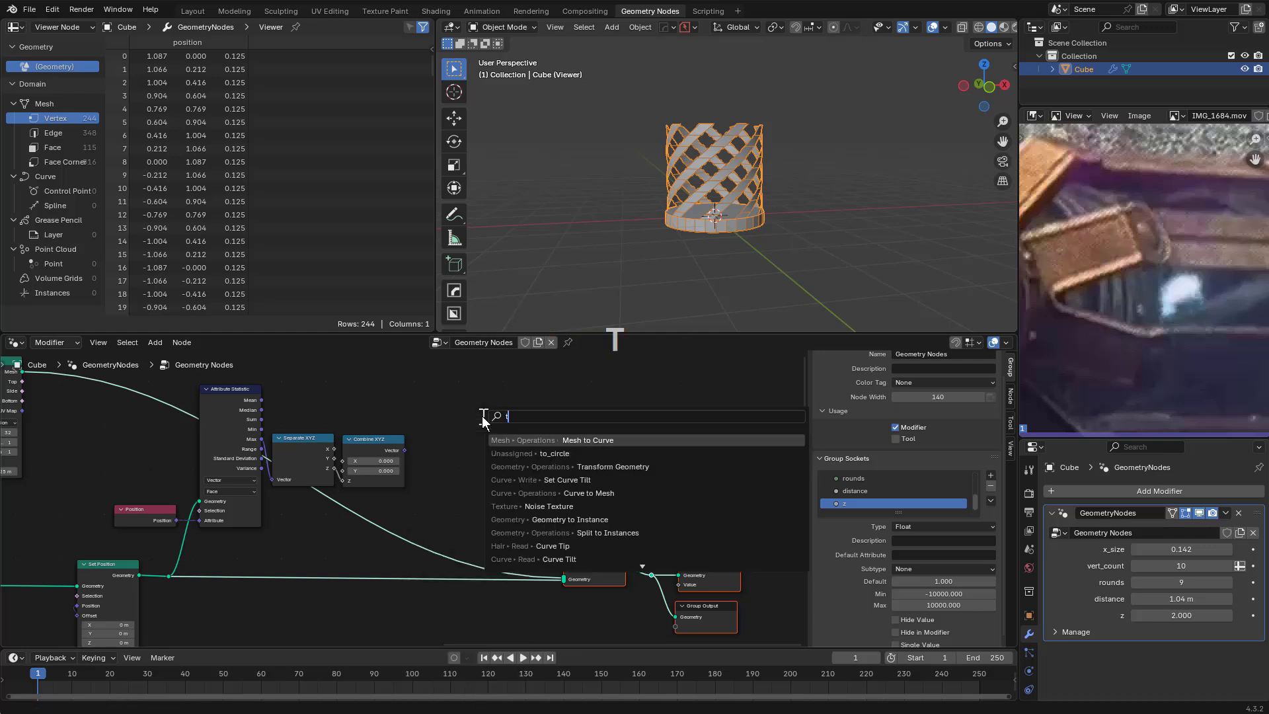
{"action": "type", "text": "ra"}
{"action": "left_click", "coordinate": [482, 436]}
{"action": "left_click", "coordinate": [438, 415]}
{"action": "key", "text": "g"}
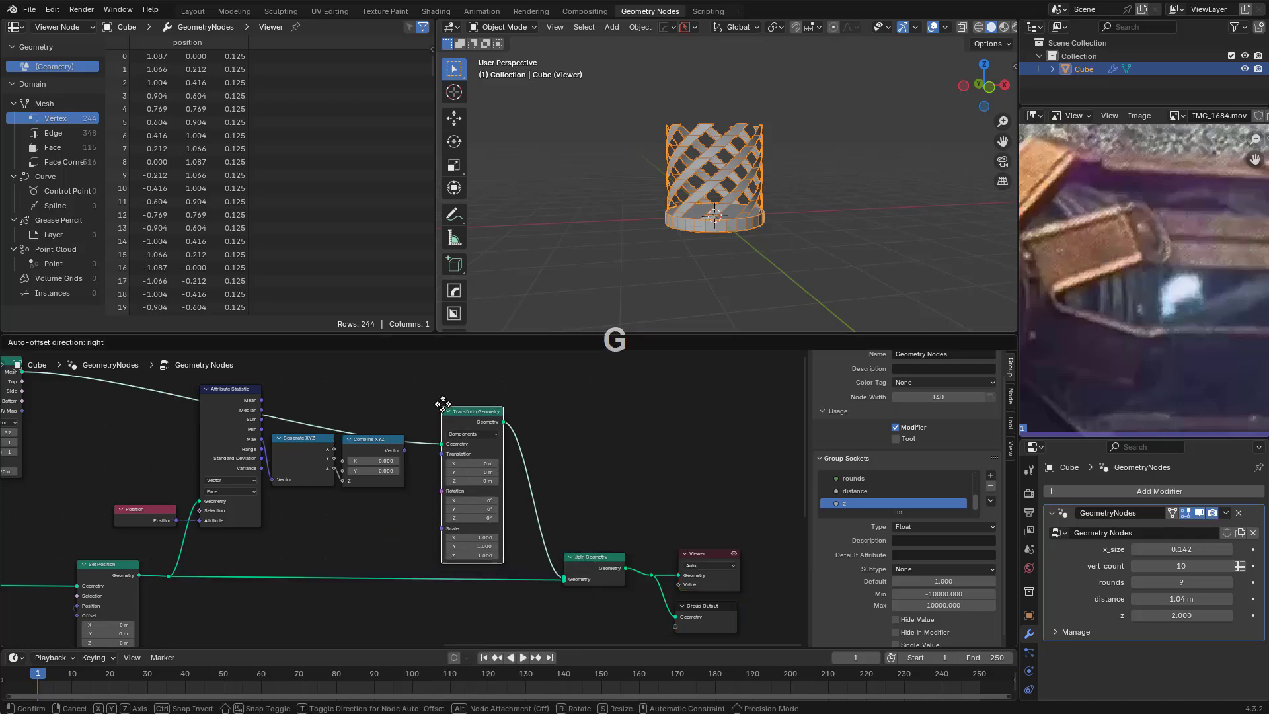
{"action": "left_click", "coordinate": [439, 398]}
{"action": "key", "text": "g"}
{"action": "left_click", "coordinate": [440, 475]}
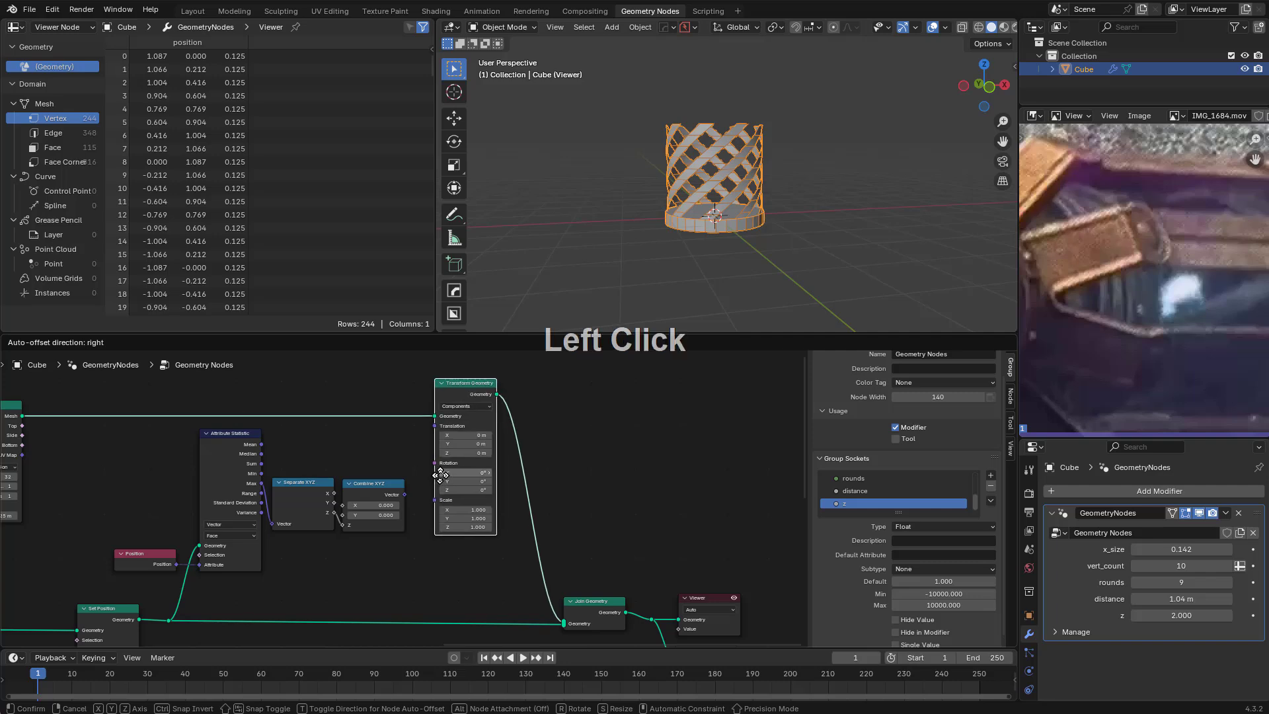
Place Transform Geometry beside Combine XYZ and feed its Translation input from the Combine XYZ Vector output
{"action": "middle_click_drag", "start_coordinate": [508, 502], "coordinate": [538, 502]}
{"action": "scroll", "coordinate": [529, 493], "scroll_direction": "up", "scroll_amount": 2}
{"action": "key", "text": "g"}
{"action": "left_click", "coordinate": [510, 458]}
{"action": "middle_click_drag", "start_coordinate": [468, 457], "coordinate": [464, 499]}
{"action": "scroll", "coordinate": [463, 498], "scroll_direction": "up", "scroll_amount": 2}
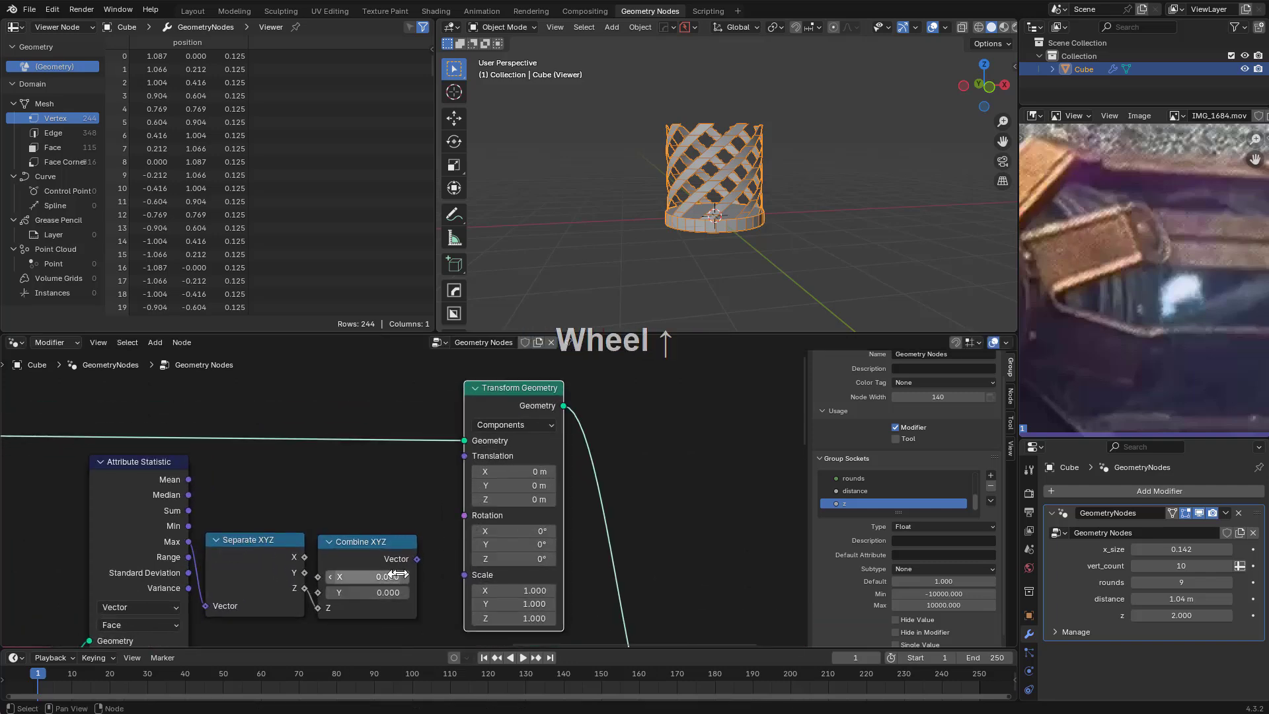
{"action": "left_click_drag", "start_coordinate": [417, 558], "coordinate": [473, 456]}
{"action": "scroll", "coordinate": [728, 179], "scroll_direction": "up", "scroll_amount": 3}
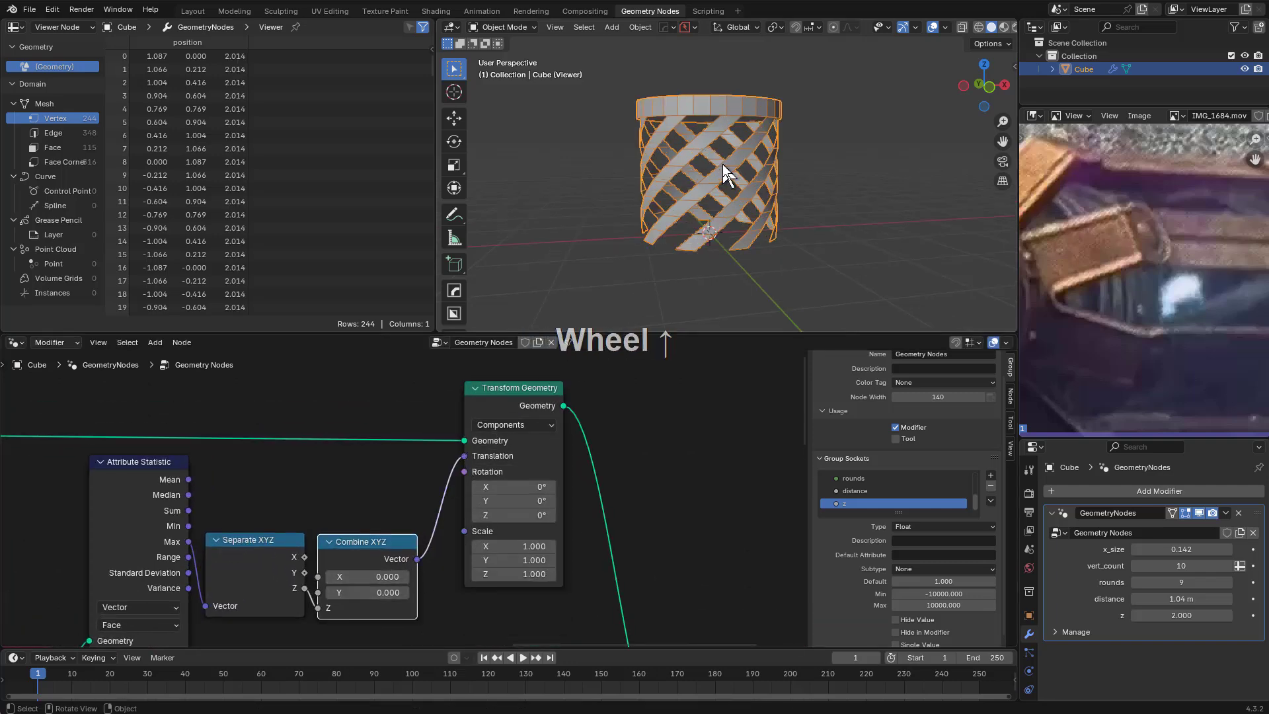
{"action": "middle_click_drag", "start_coordinate": [728, 178], "coordinate": [737, 142]}
{"action": "scroll", "coordinate": [411, 495], "scroll_direction": "down", "scroll_amount": 1}
{"action": "scroll", "coordinate": [631, 234], "scroll_direction": "down", "scroll_amount": 3}
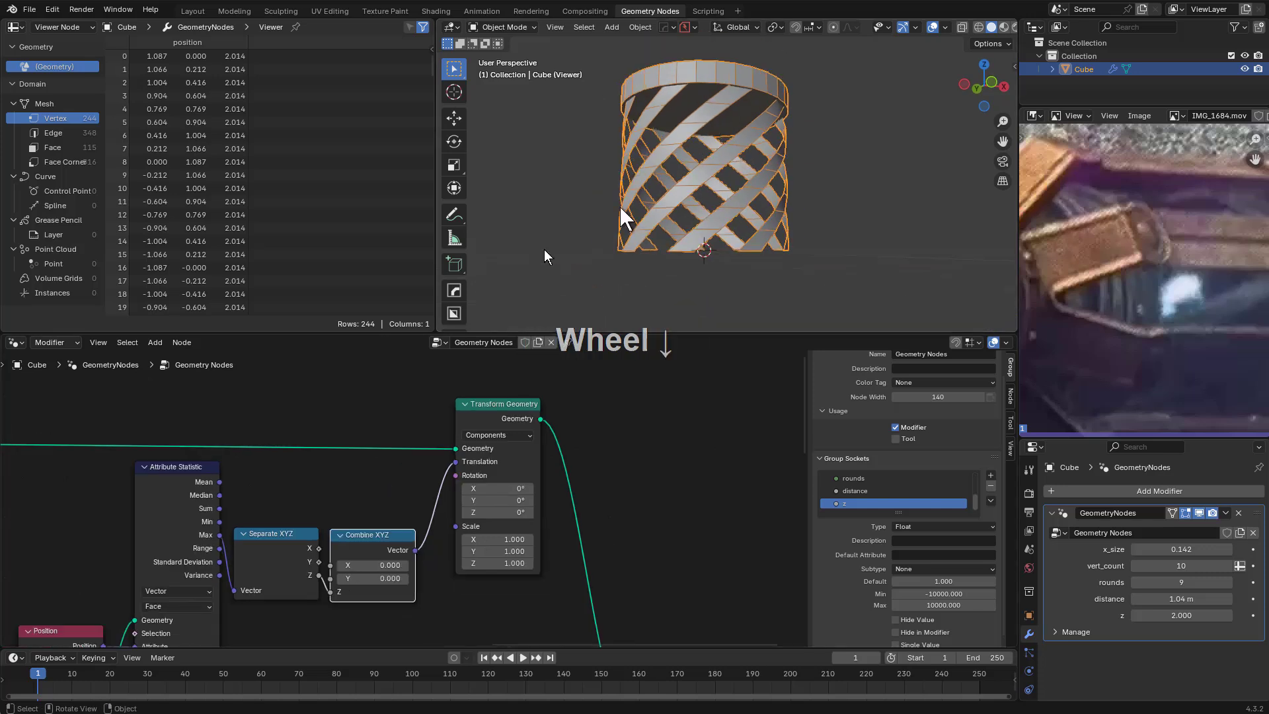
Set the modifier's z input to 2.042 and check the cap's position on the strips
{"action": "left_click_drag", "start_coordinate": [1170, 548], "coordinate": [1173, 615], "text": "shift"}
{"action": "right_click", "coordinate": [1182, 601]}
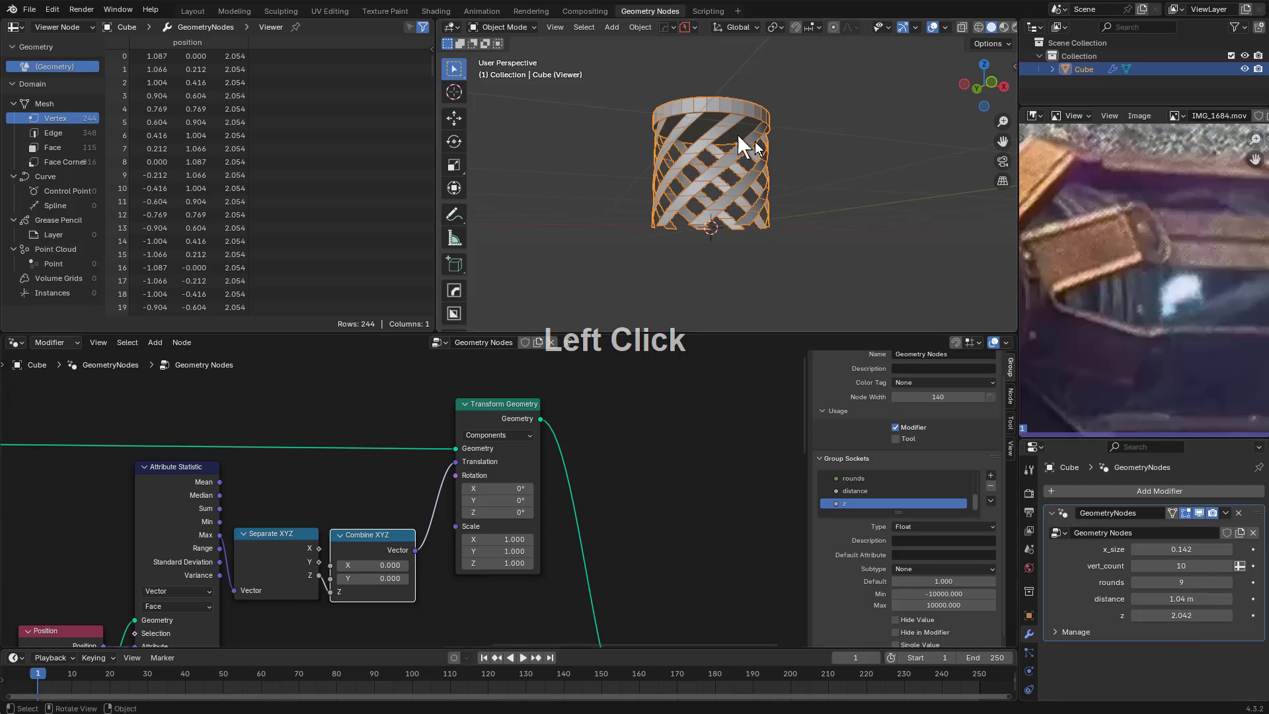
{"action": "scroll", "coordinate": [755, 132], "scroll_direction": "up", "scroll_amount": 4}
{"action": "middle_click_drag", "start_coordinate": [755, 132], "coordinate": [727, 218]}
{"action": "scroll", "coordinate": [622, 506], "scroll_direction": "up", "scroll_amount": 2}
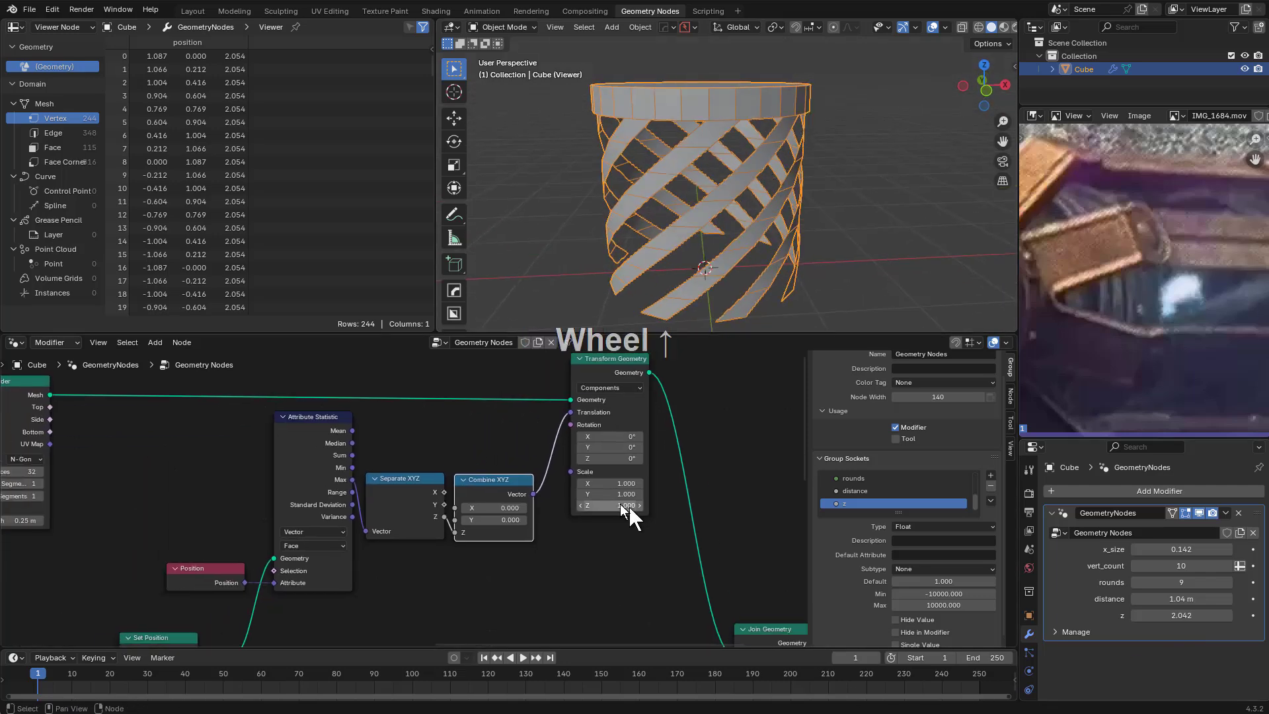
Tidy the layout by moving Combine XYZ slightly and bringing Transform Geometry closer to it along X
{"action": "scroll", "coordinate": [627, 513], "scroll_direction": "up", "scroll_amount": 1}
{"action": "left_click_drag", "start_coordinate": [503, 474], "coordinate": [516, 474]}
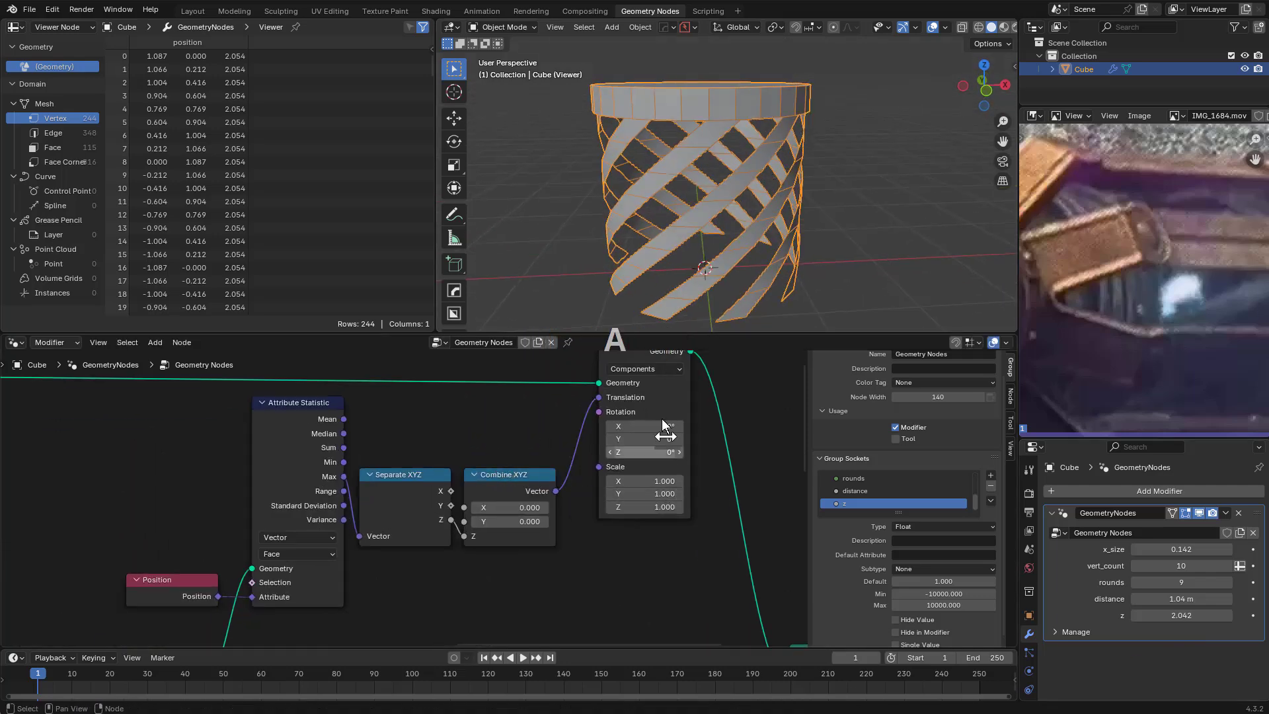
{"action": "scroll", "coordinate": [648, 465], "scroll_direction": "up", "scroll_amount": 1}
{"action": "left_click", "coordinate": [641, 403]}
{"action": "key", "text": "g"}
{"action": "key", "text": "x"}
{"action": "left_click", "coordinate": [620, 398]}
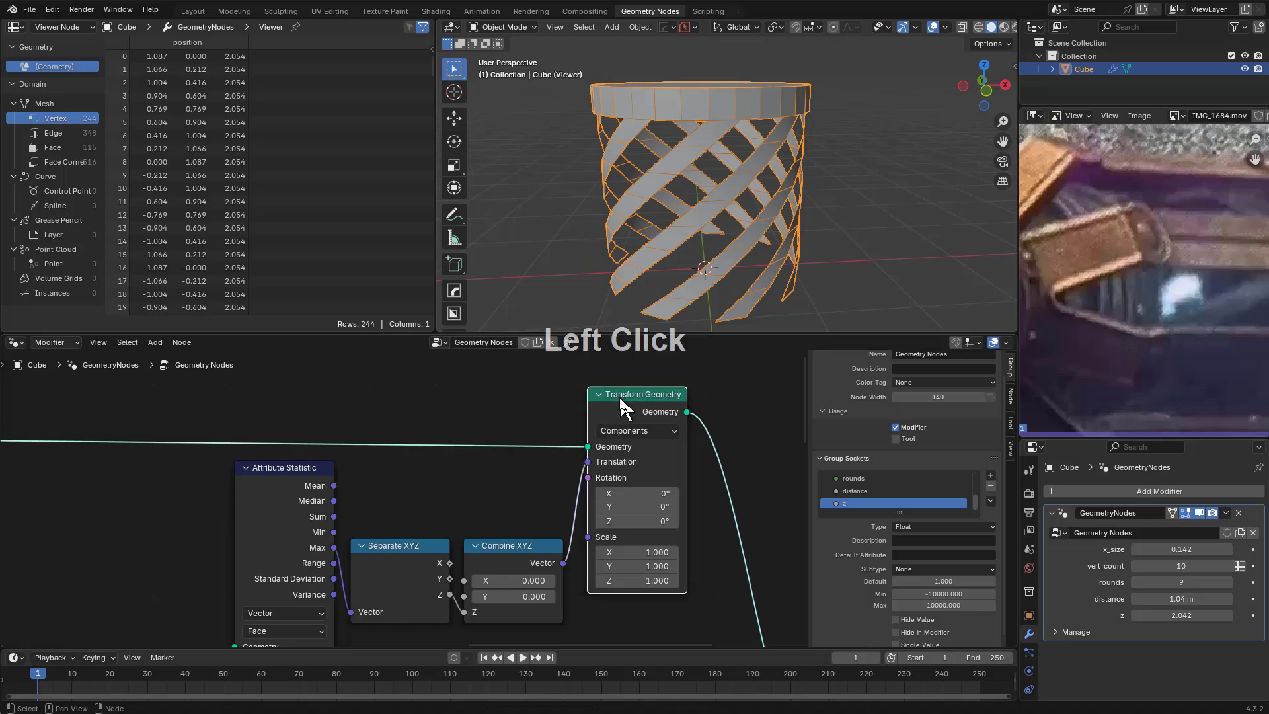
Shift Join Geometry, Viewer and Group Output away from Transform Geometry to make room for more nodes
{"action": "middle_click_drag", "start_coordinate": [725, 141], "coordinate": [735, 140]}
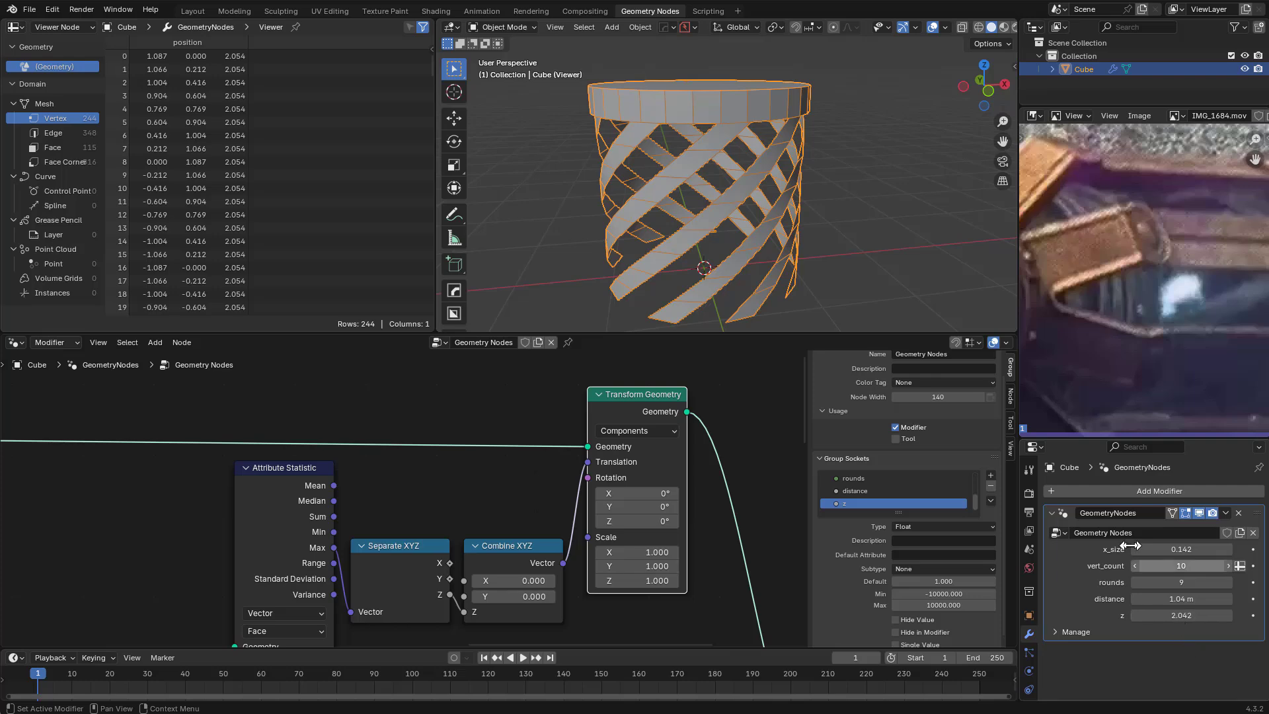
{"action": "middle_click_drag", "start_coordinate": [826, 254], "coordinate": [745, 204]}
{"action": "scroll", "coordinate": [657, 517], "scroll_direction": "down", "scroll_amount": 2}
{"action": "middle_click_drag", "start_coordinate": [573, 463], "coordinate": [515, 473]}
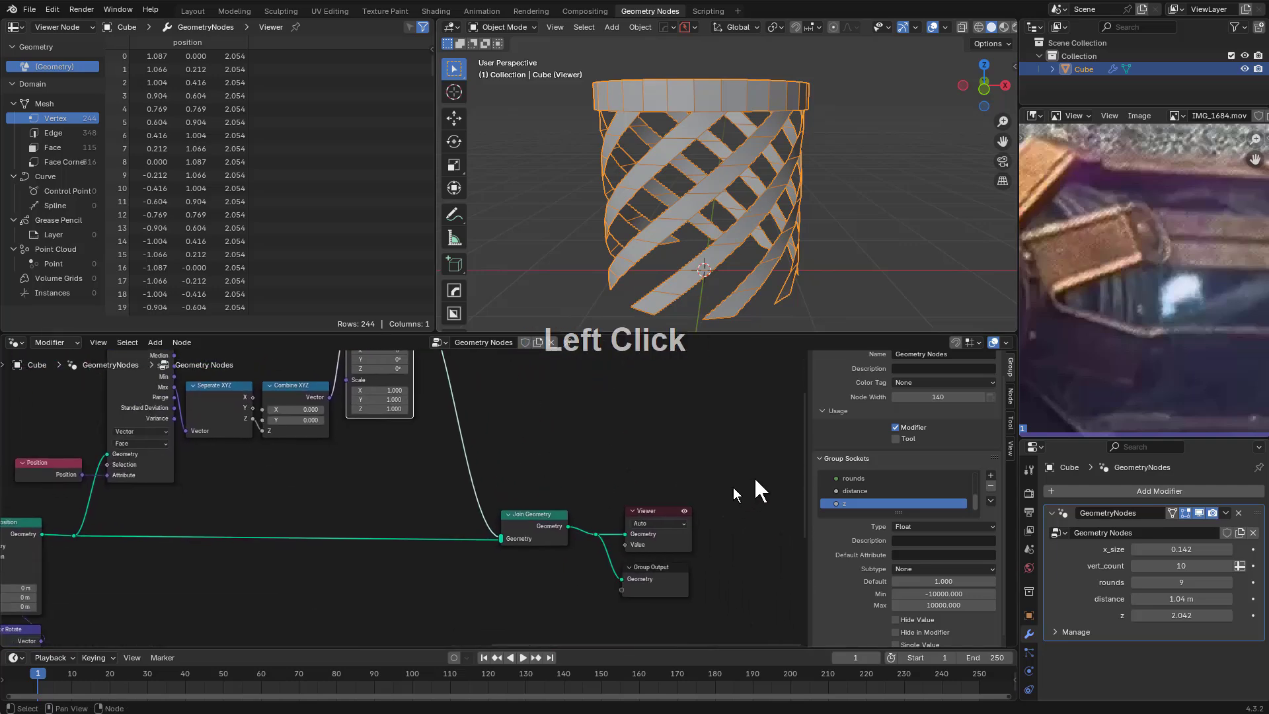
{"action": "left_click_drag", "start_coordinate": [757, 482], "coordinate": [534, 606]}
{"action": "key", "text": "g"}
{"action": "left_click", "coordinate": [694, 604]}
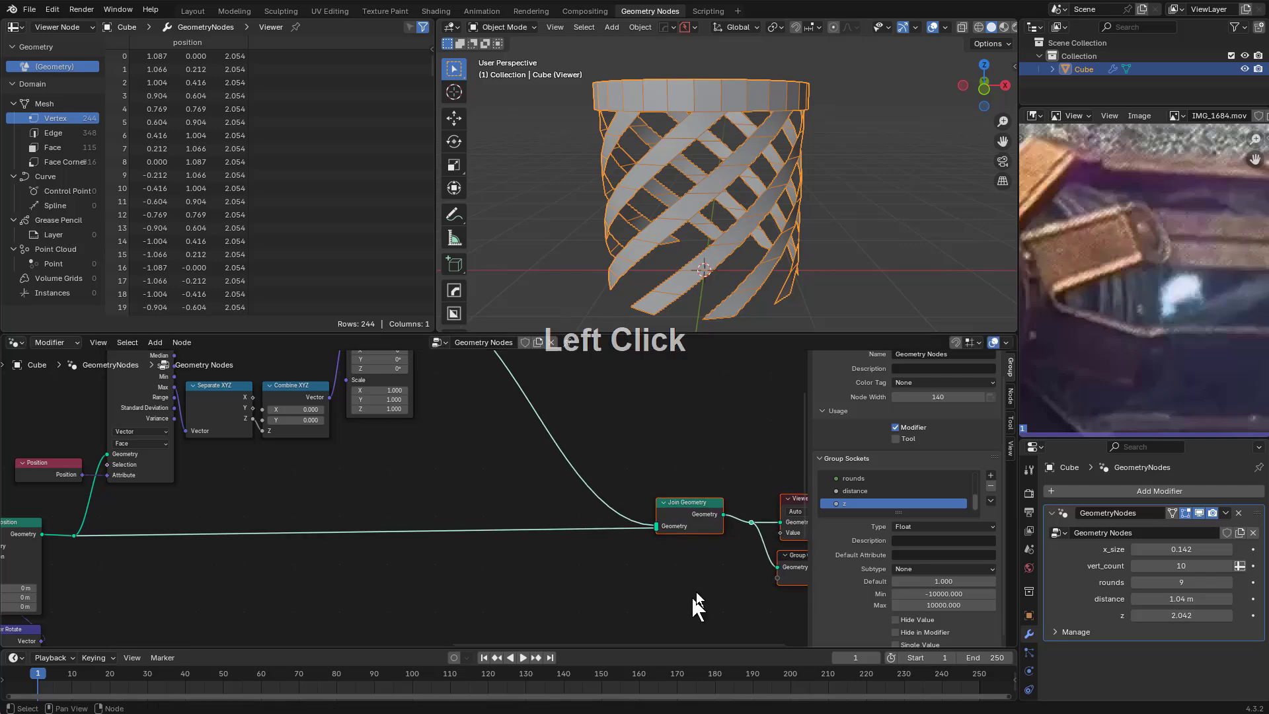
Examine the cap shape in the reference and the Cylinder node's Fill Type options, keeping N-Gon
{"action": "middle_click_drag", "start_coordinate": [1097, 231], "coordinate": [1122, 261]}
{"action": "scroll", "coordinate": [1165, 280], "scroll_direction": "up", "scroll_amount": 2}
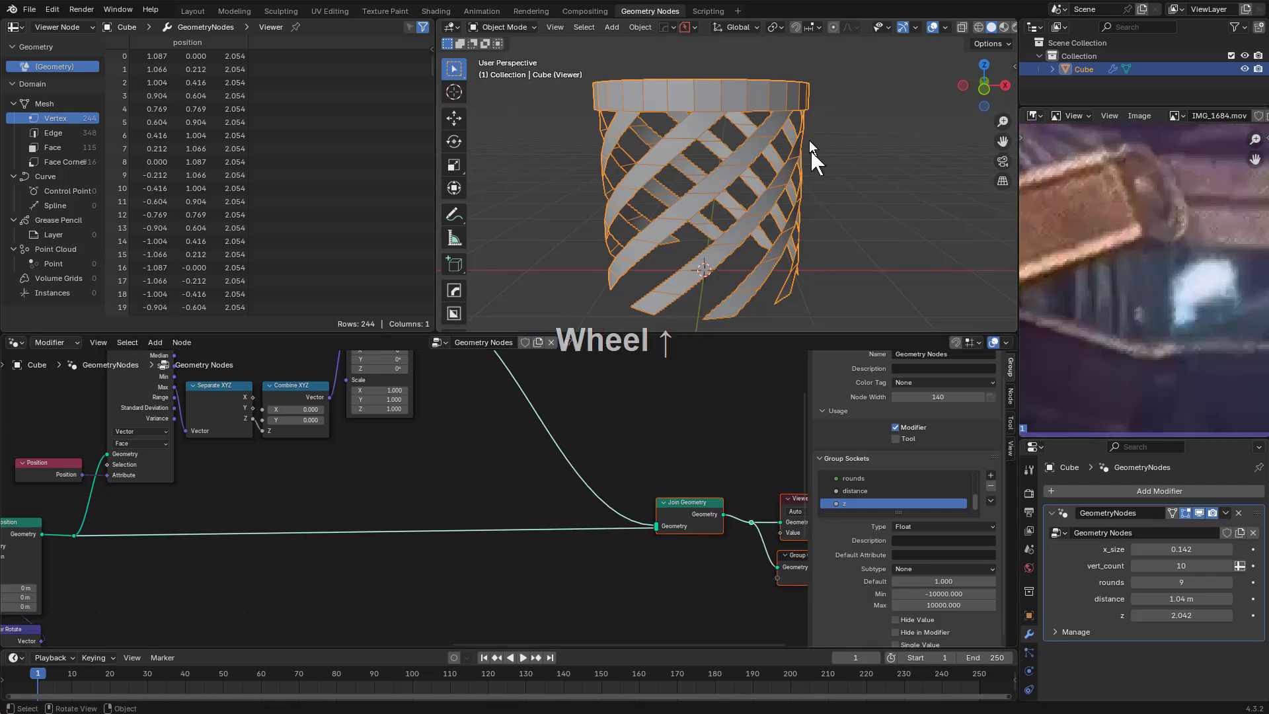
{"action": "middle_click_drag", "start_coordinate": [694, 144], "coordinate": [730, 164]}
{"action": "middle_click_drag", "start_coordinate": [396, 370], "coordinate": [447, 491], "text": "shift"}
{"action": "scroll", "coordinate": [434, 444], "scroll_direction": "up", "scroll_amount": 2}
{"action": "middle_click_drag", "start_coordinate": [19, 456], "coordinate": [471, 446]}
{"action": "scroll", "coordinate": [471, 446], "scroll_direction": "up", "scroll_amount": 2}
{"action": "left_click", "coordinate": [357, 485]}
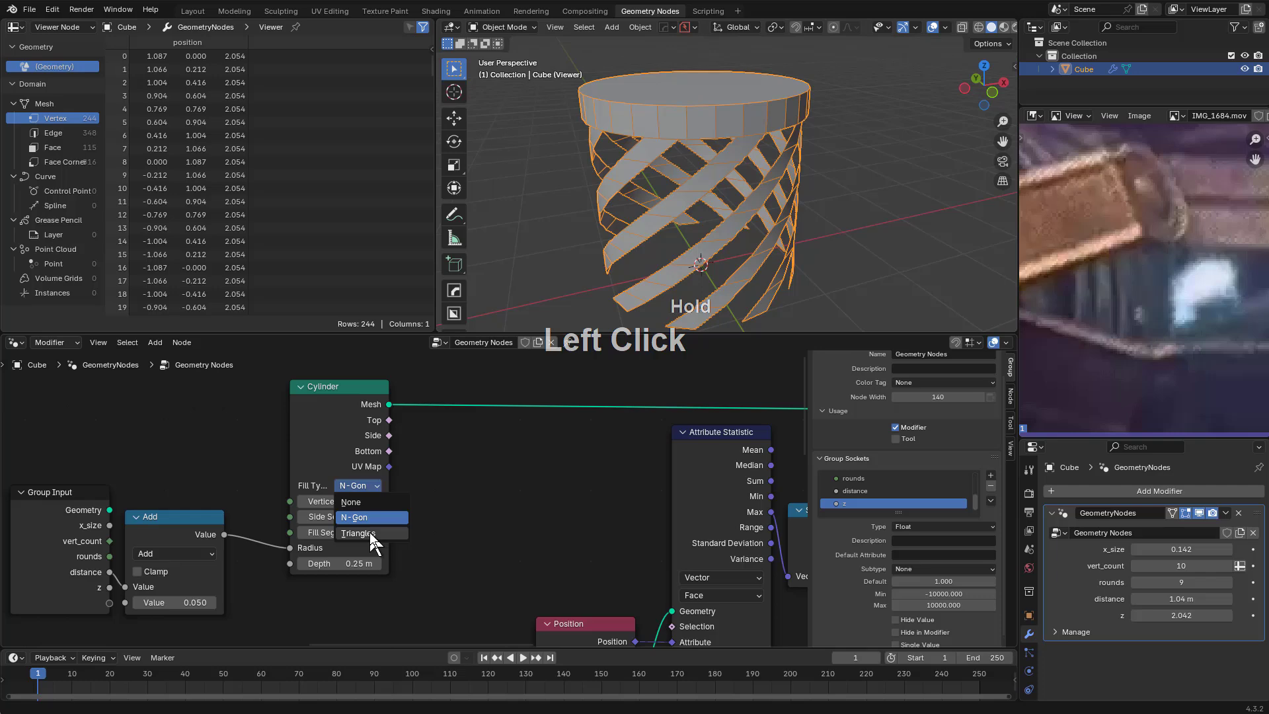
{"action": "left_click", "coordinate": [394, 517]}
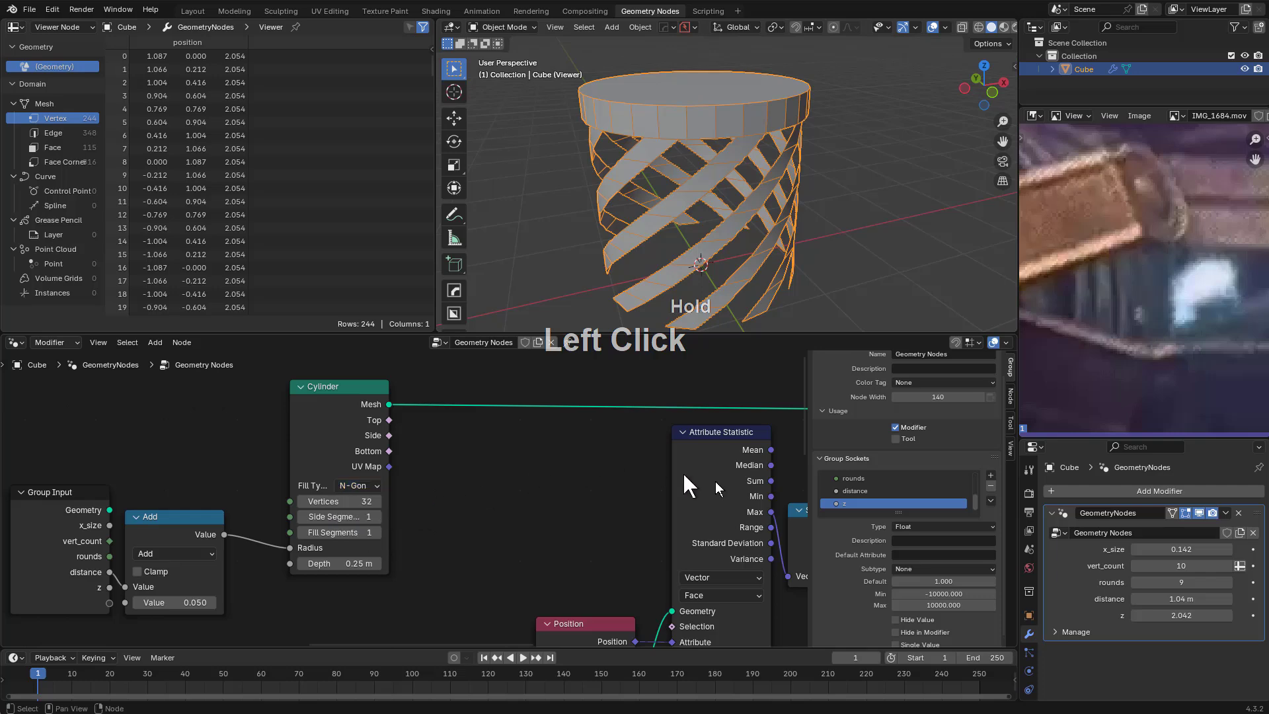
Add an Extrude Mesh node between Transform Geometry and Join Geometry
{"action": "scroll", "coordinate": [595, 529], "scroll_direction": "down", "scroll_amount": 3}
{"action": "middle_click_drag", "start_coordinate": [595, 533], "coordinate": [555, 496]}
{"action": "scroll", "coordinate": [608, 437], "scroll_direction": "up", "scroll_amount": 3}
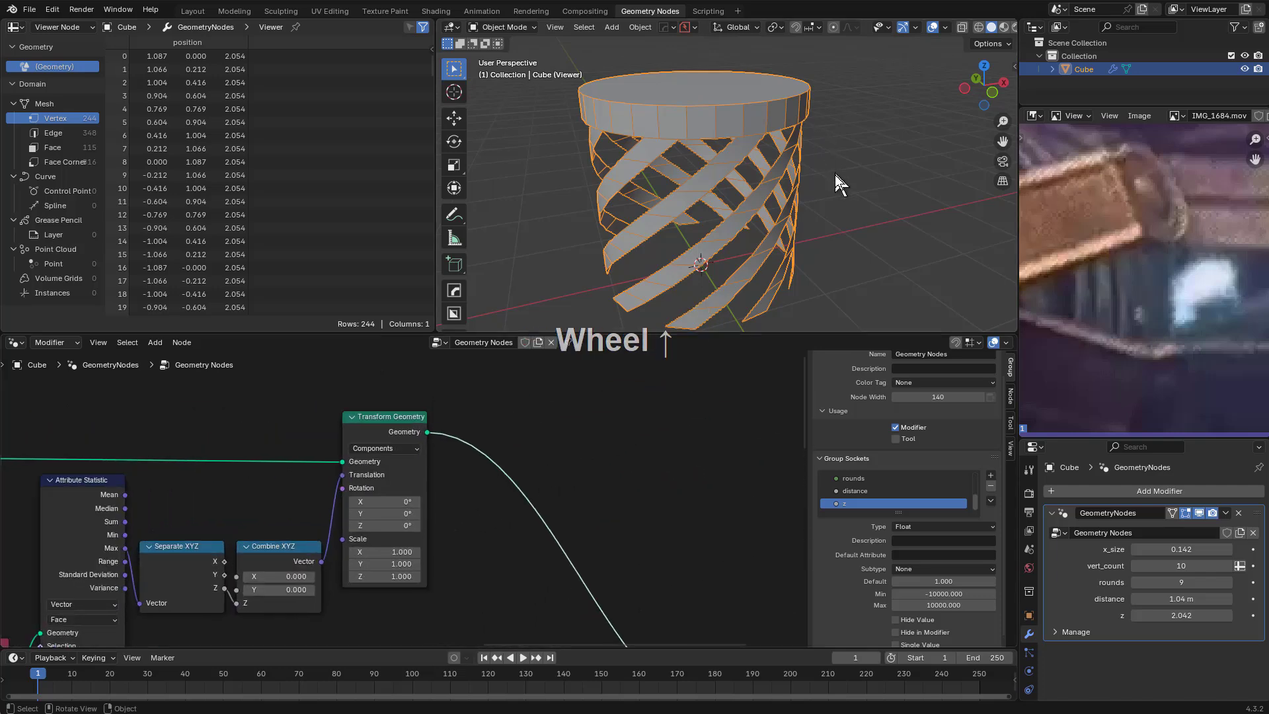
{"action": "middle_click_drag", "start_coordinate": [835, 174], "coordinate": [829, 170]}
{"action": "scroll", "coordinate": [1135, 292], "scroll_direction": "down", "scroll_amount": 1}
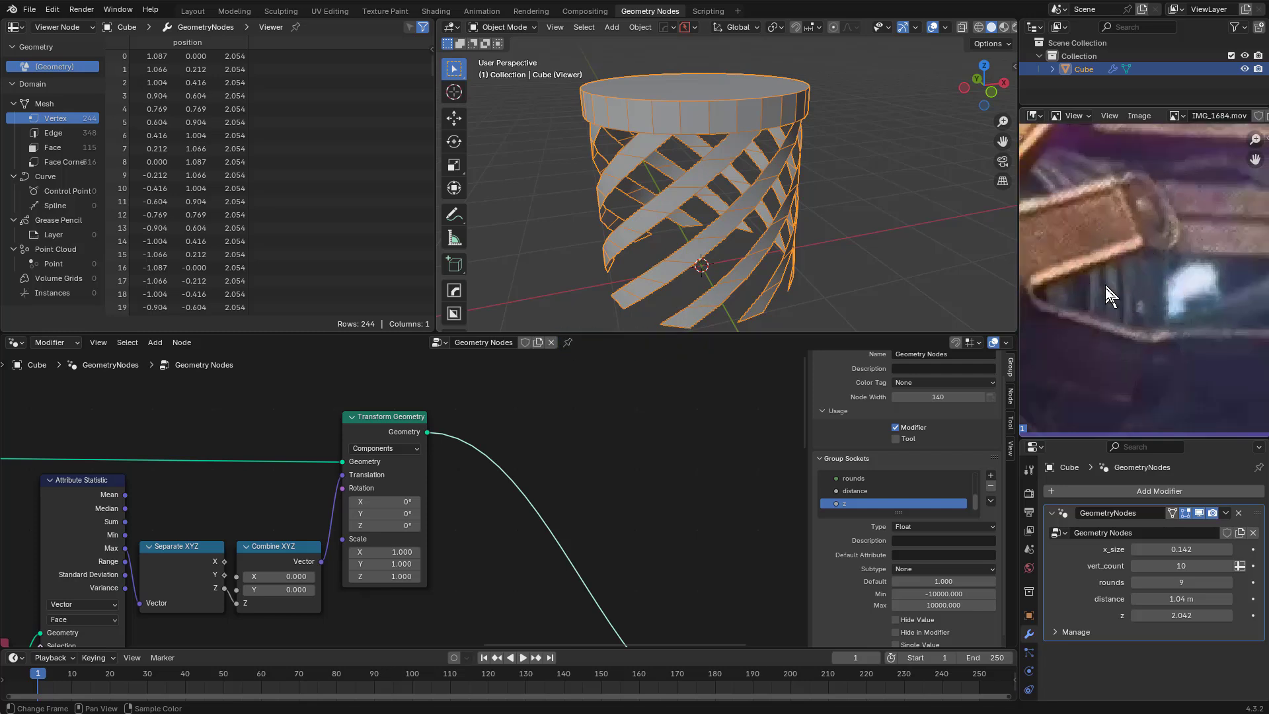
{"action": "middle_click_drag", "start_coordinate": [582, 442], "coordinate": [500, 456]}
{"action": "scroll", "coordinate": [661, 446], "scroll_direction": "up", "scroll_amount": 2}
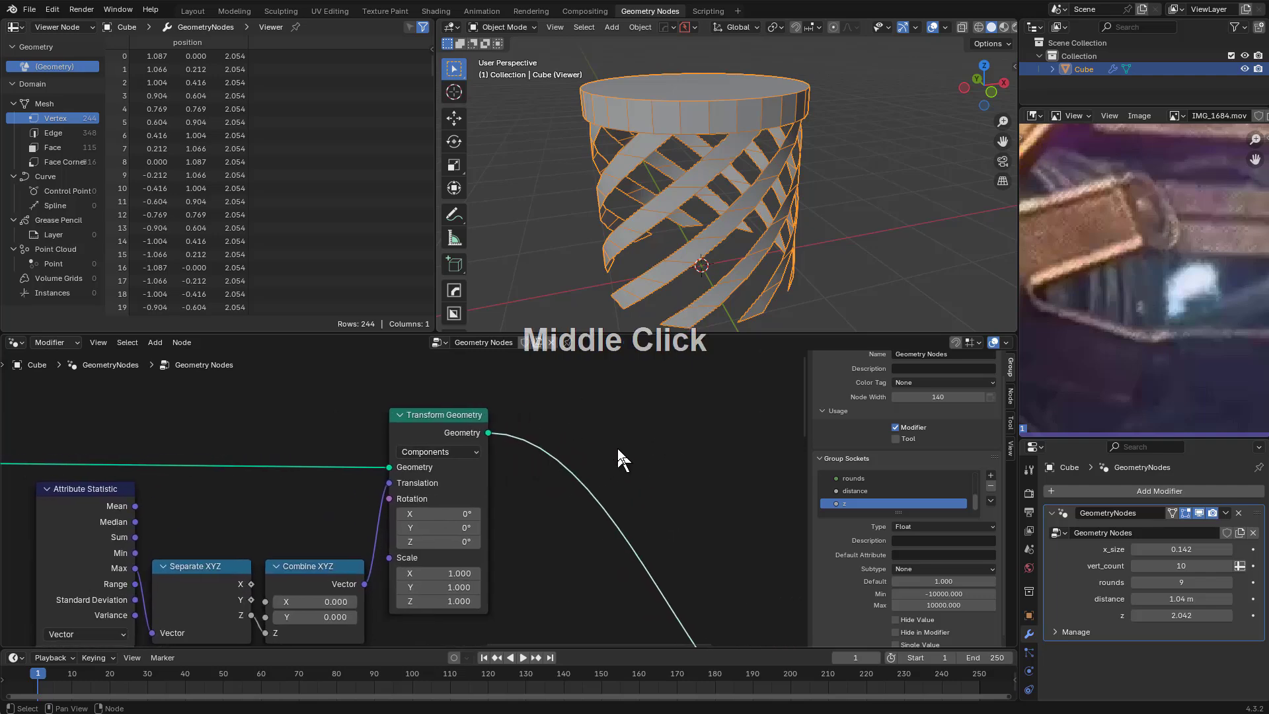
{"action": "key", "text": "shift+a"}
{"action": "type", "text": "ex"}
{"action": "left_click", "coordinate": [600, 448]}
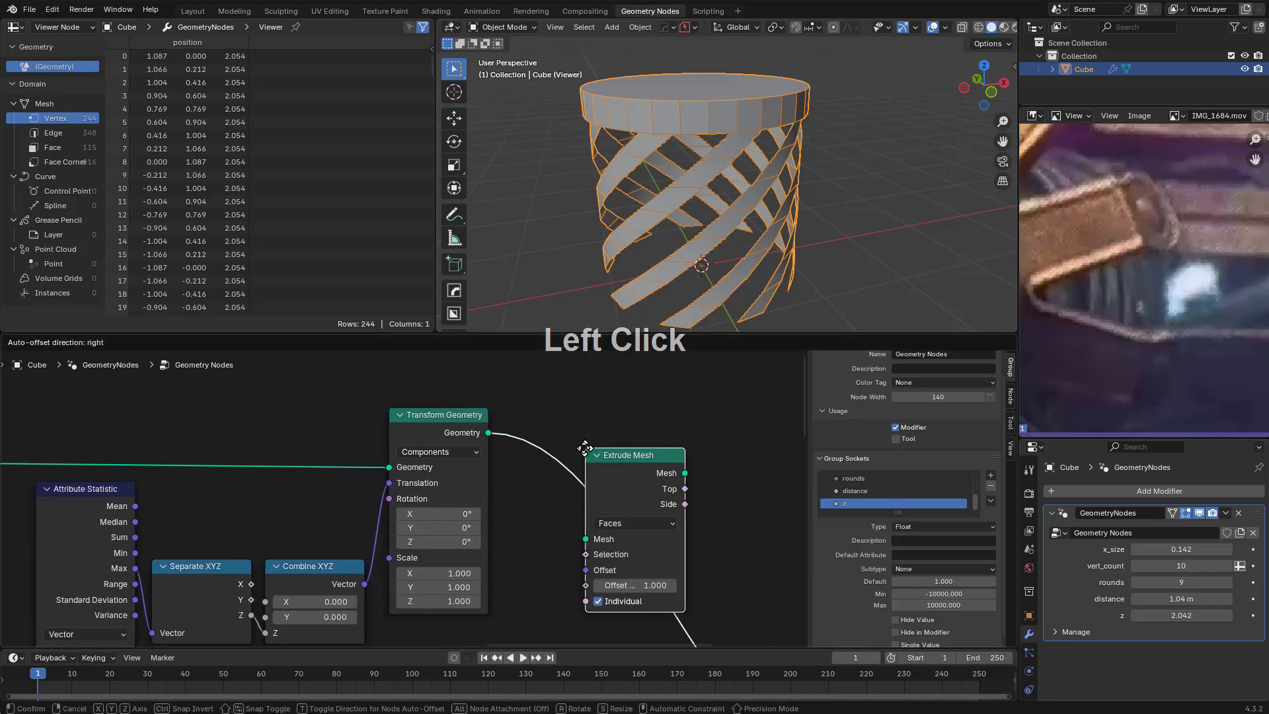
{"action": "left_click", "coordinate": [566, 432]}
{"action": "key", "text": "g"}
{"action": "left_click", "coordinate": [578, 423]}
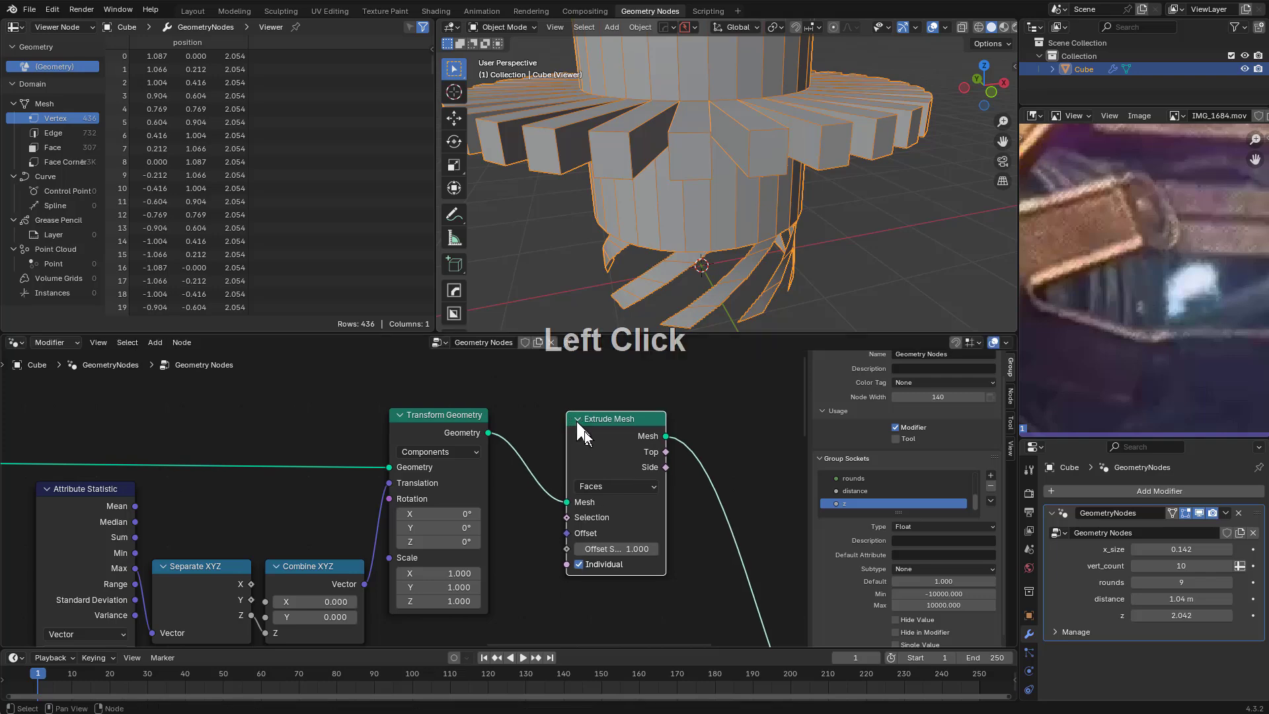
Disable Individual on Extrude Mesh, keep it on Faces, and feed its Selection input from the Cylinder's Side output
{"action": "left_click", "coordinate": [621, 486]}
{"action": "left_click", "coordinate": [587, 564]}
{"action": "left_click", "coordinate": [584, 566]}
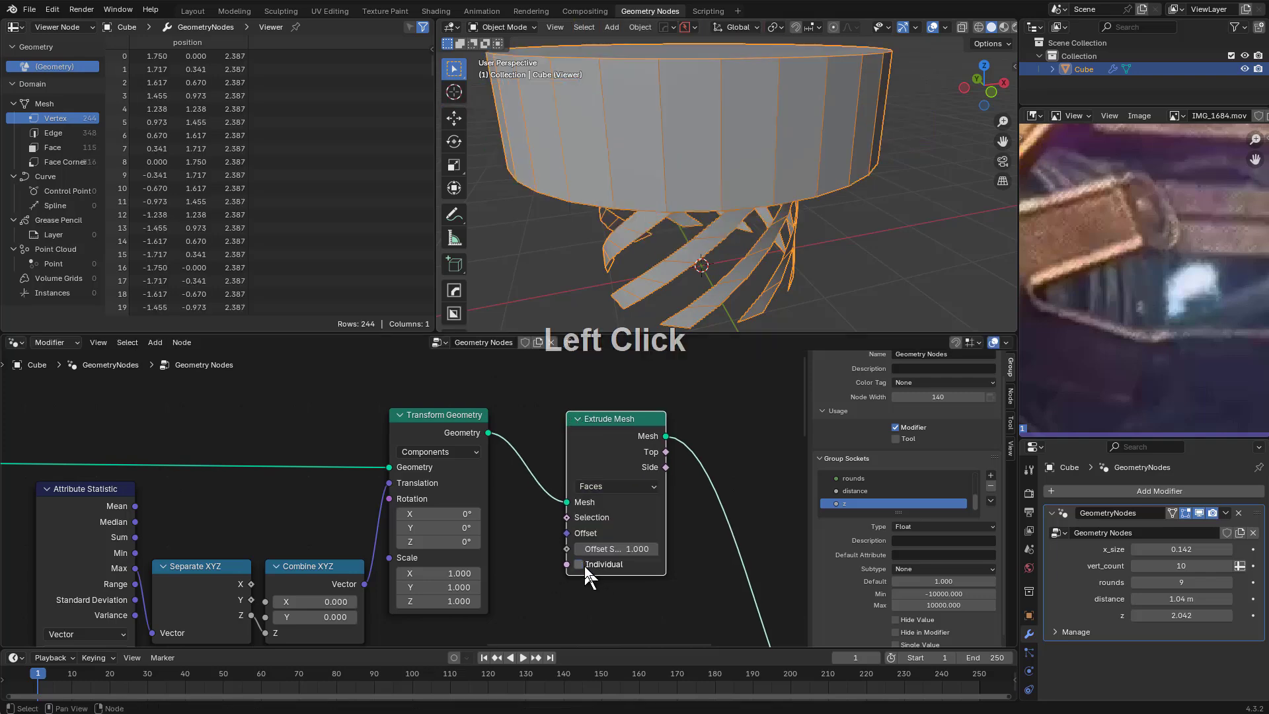
{"action": "middle_click_drag", "start_coordinate": [518, 523], "coordinate": [624, 509]}
{"action": "scroll", "coordinate": [452, 499], "scroll_direction": "down", "scroll_amount": 3}
{"action": "middle_click_drag", "start_coordinate": [309, 485], "coordinate": [476, 478]}
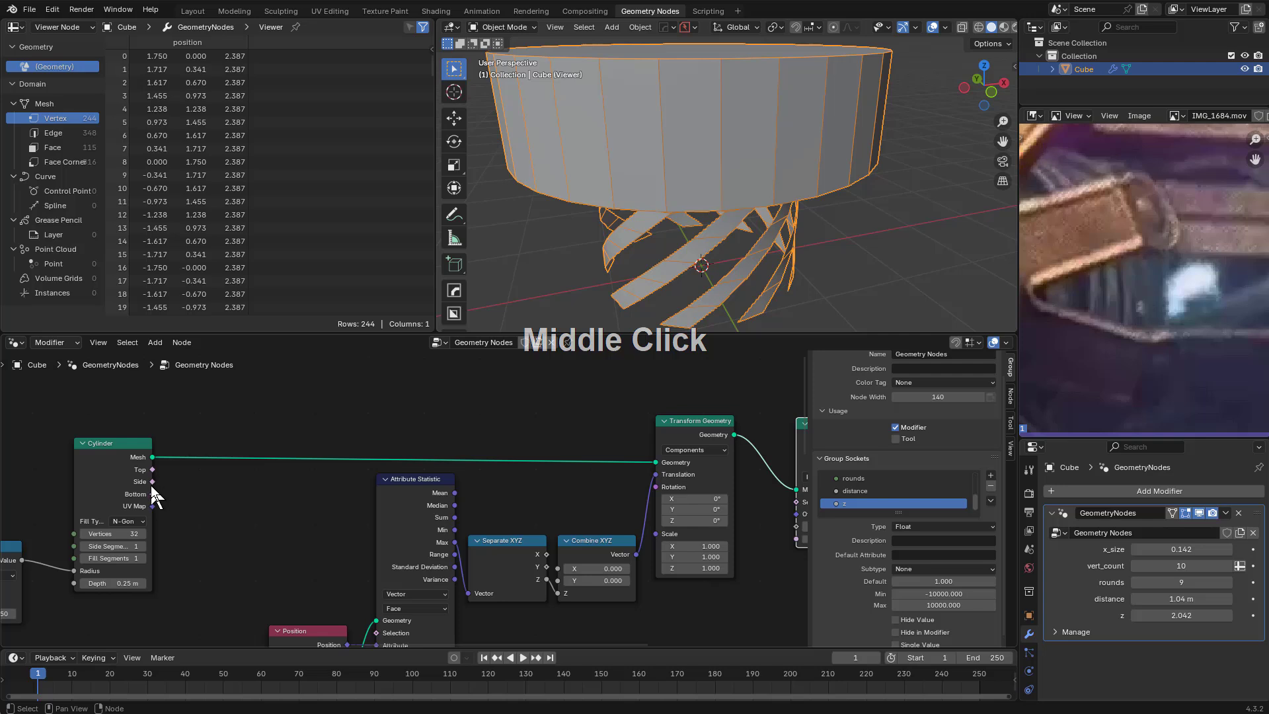
{"action": "left_click_drag", "start_coordinate": [152, 481], "coordinate": [698, 503]}
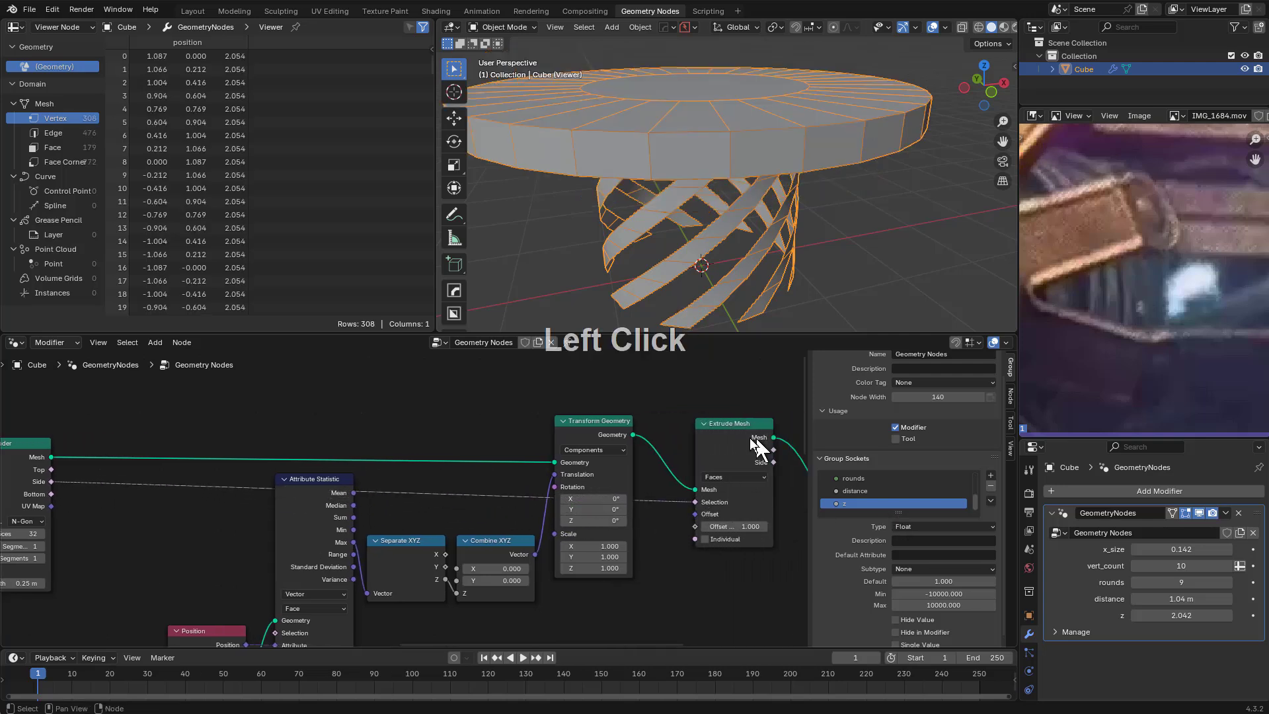
Move Extrude Mesh closer to Transform Geometry and set its Offset Scale to 0
{"action": "left_click_drag", "start_coordinate": [720, 435], "coordinate": [694, 429]}
{"action": "left_click_drag", "start_coordinate": [721, 519], "coordinate": [675, 519], "text": "shift"}
{"action": "left_click", "coordinate": [718, 520]}
{"action": "key", "text": "KP_Enter"}
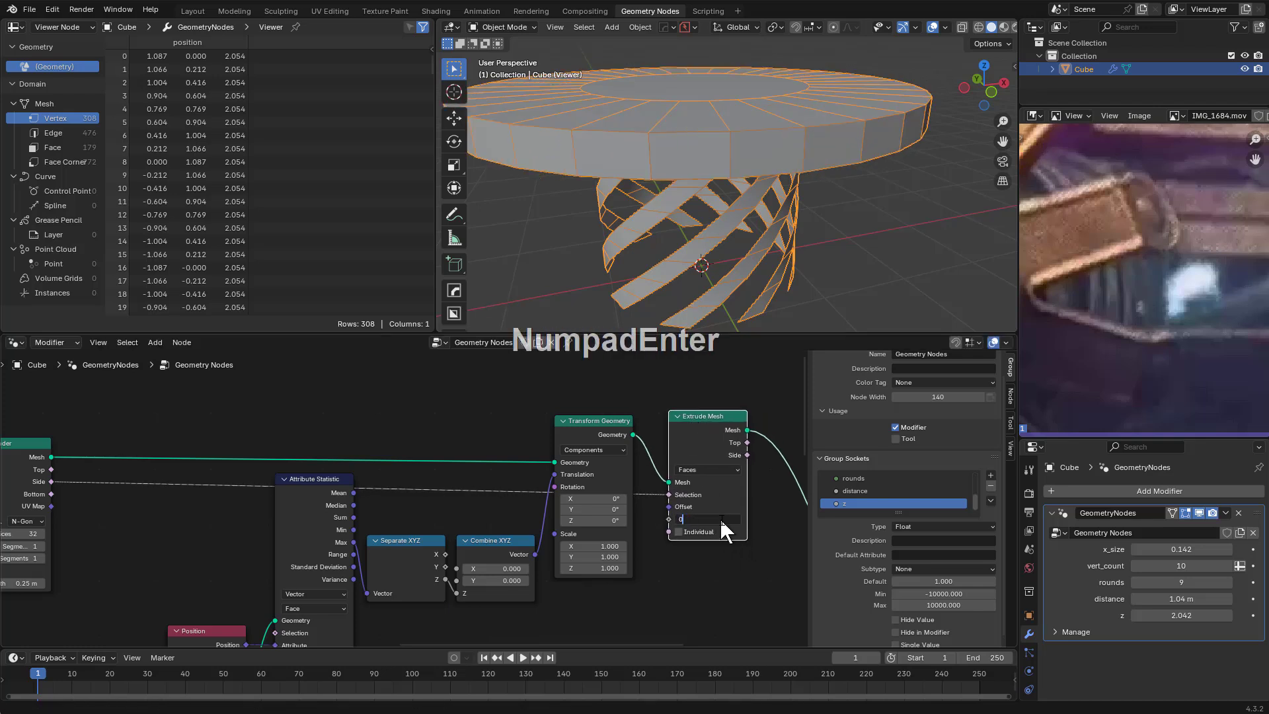
{"action": "double_click", "coordinate": [708, 519]}
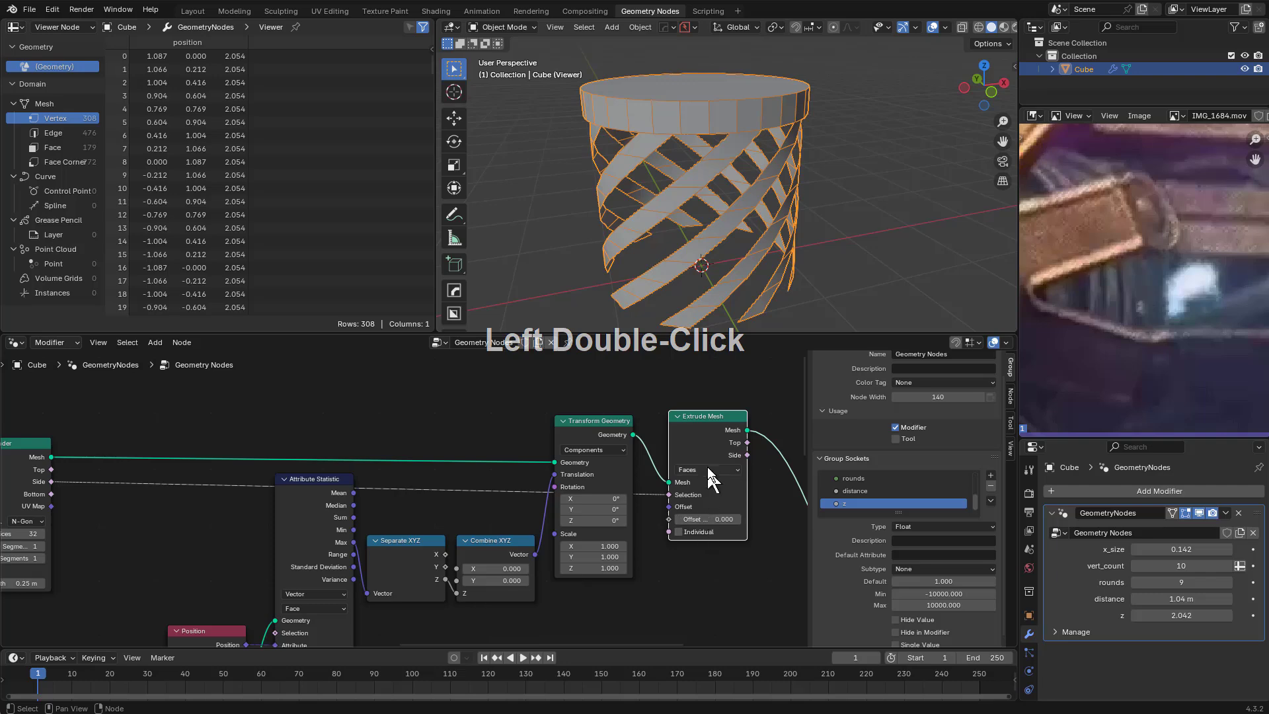
{"action": "left_click", "coordinate": [708, 470]}
Add a Scale Elements node after Extrude Mesh and feed its Selection from the Extrude Mesh Top output
{"action": "middle_click_drag", "start_coordinate": [700, 488], "coordinate": [630, 426]}
{"action": "scroll", "coordinate": [661, 488], "scroll_direction": "up", "scroll_amount": 2}
{"action": "left_click_drag", "start_coordinate": [549, 407], "coordinate": [629, 421]}
{"action": "type", "text": "scale el"}
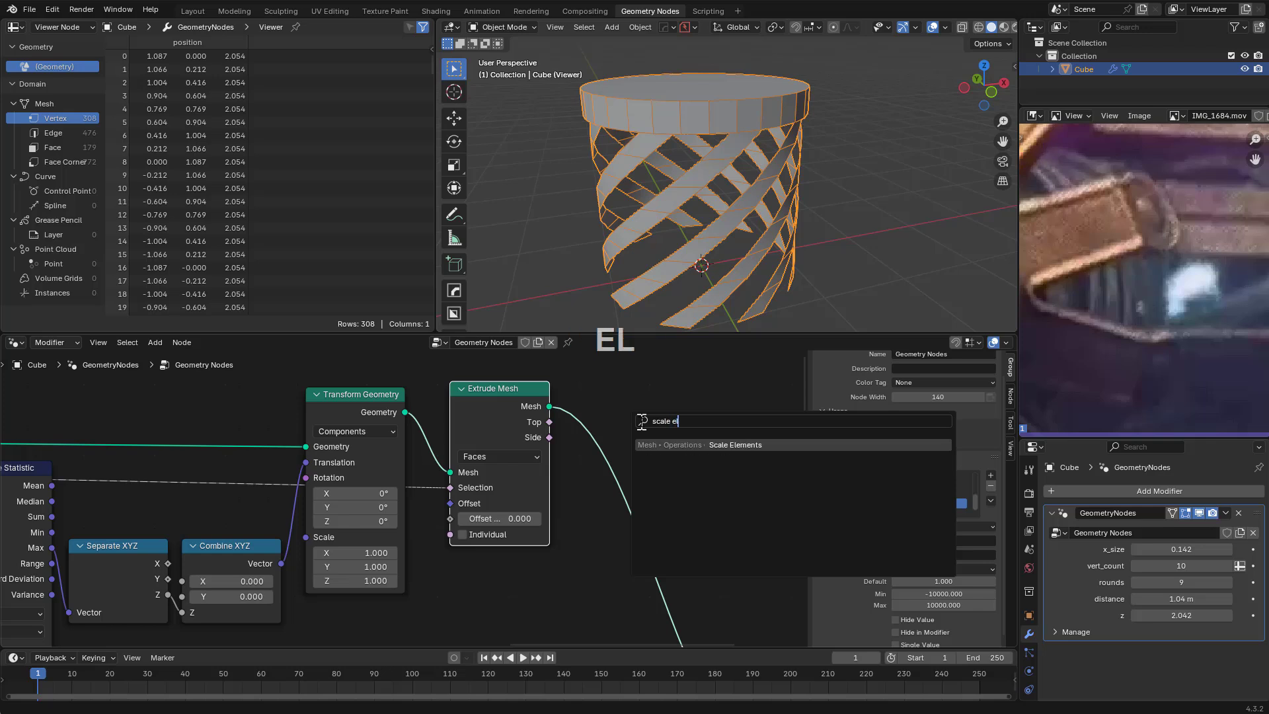
{"action": "key", "text": "Return"}
{"action": "left_click", "coordinate": [604, 378]}
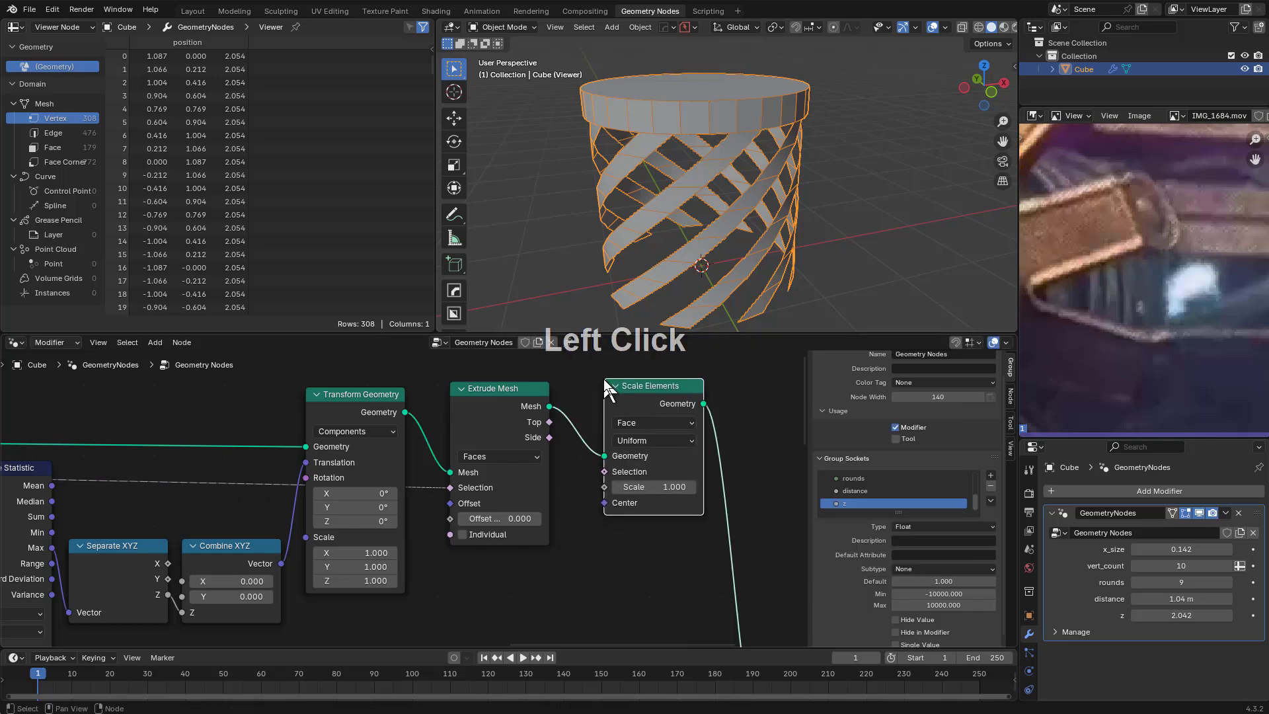
{"action": "key", "text": "g"}
{"action": "left_click", "coordinate": [569, 409]}
{"action": "left_click_drag", "start_coordinate": [547, 422], "coordinate": [587, 473]}
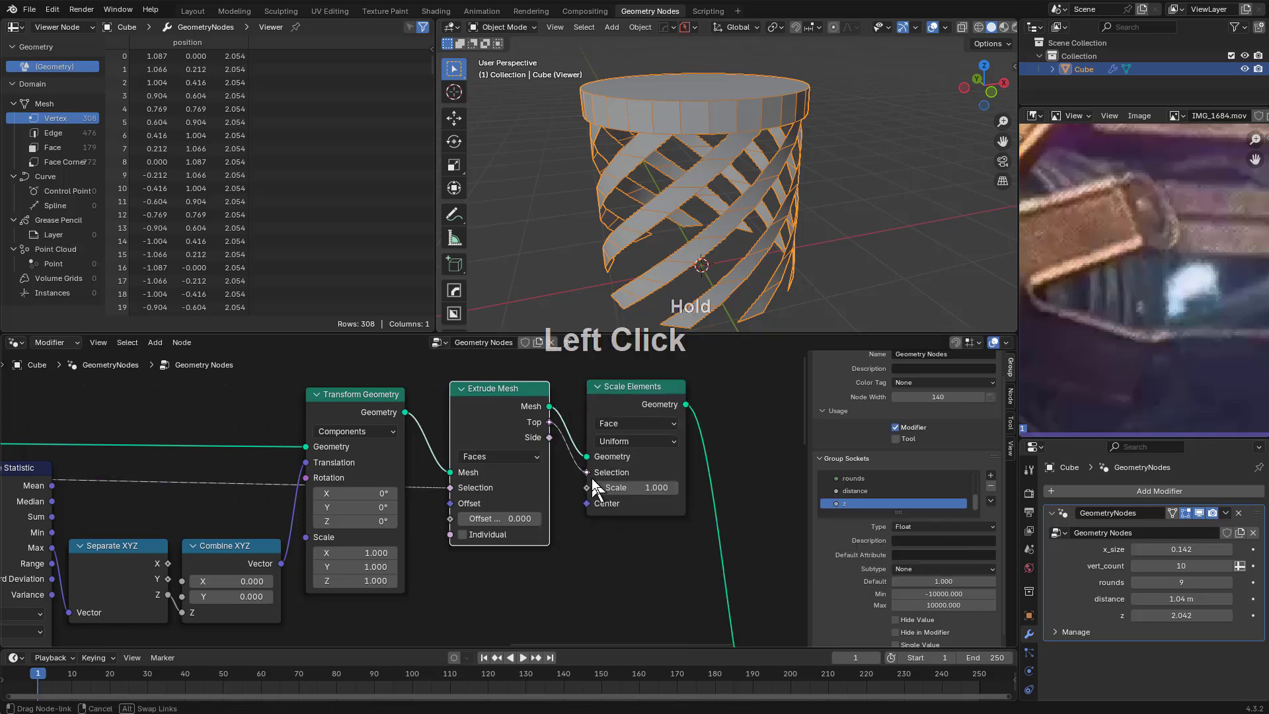
Switch Scale Elements on the Face domain to Single Axis with axis 0, 0, 1 and set its Scale to 0.570
{"action": "left_click", "coordinate": [628, 424]}
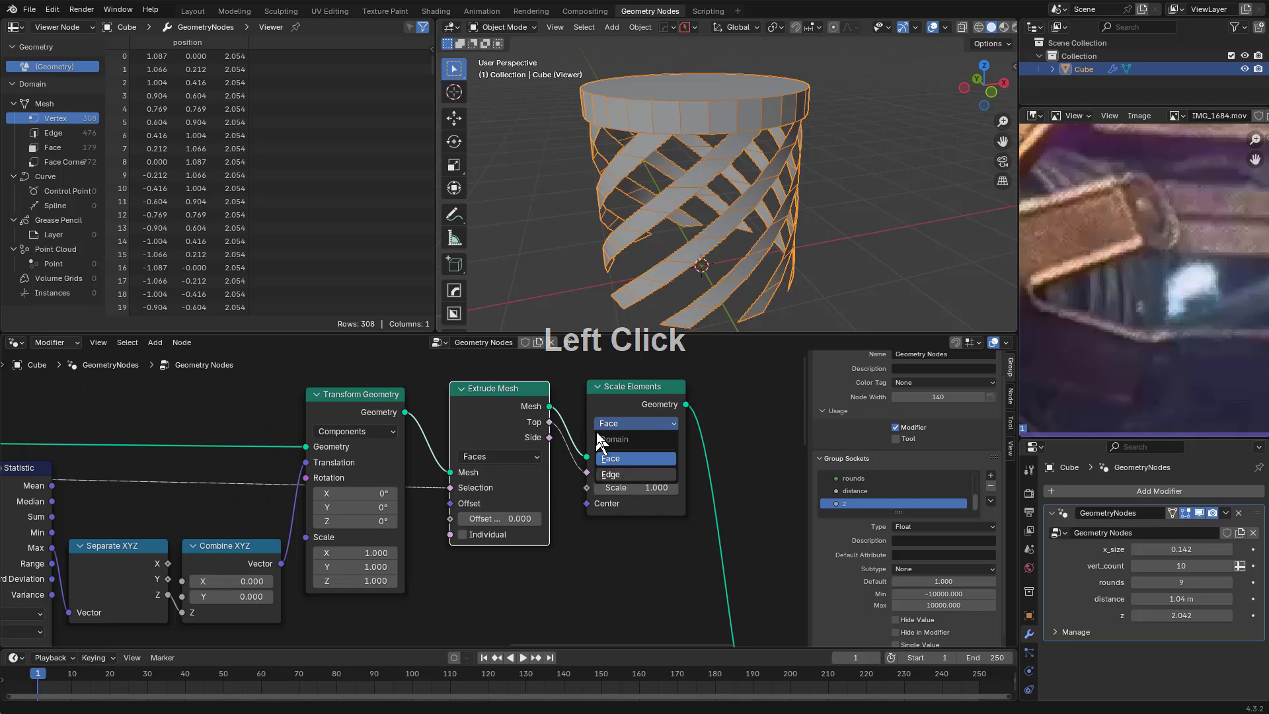
{"action": "left_click", "coordinate": [596, 431]}
{"action": "left_click", "coordinate": [660, 442]}
{"action": "left_click", "coordinate": [631, 496]}
{"action": "left_click", "coordinate": [636, 534]}
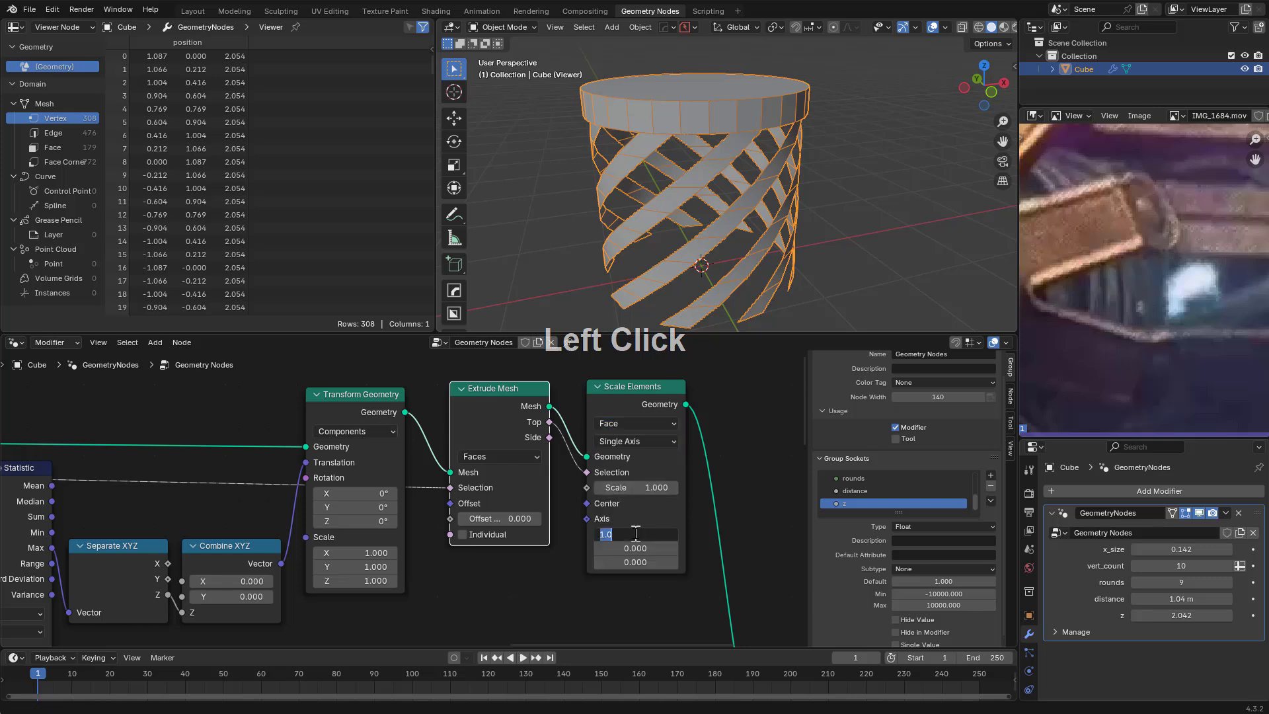
{"action": "type", "text": "0"}
{"action": "key", "text": "Tab"}
{"action": "key", "text": "Tab"}
{"action": "type", "text": "01"}
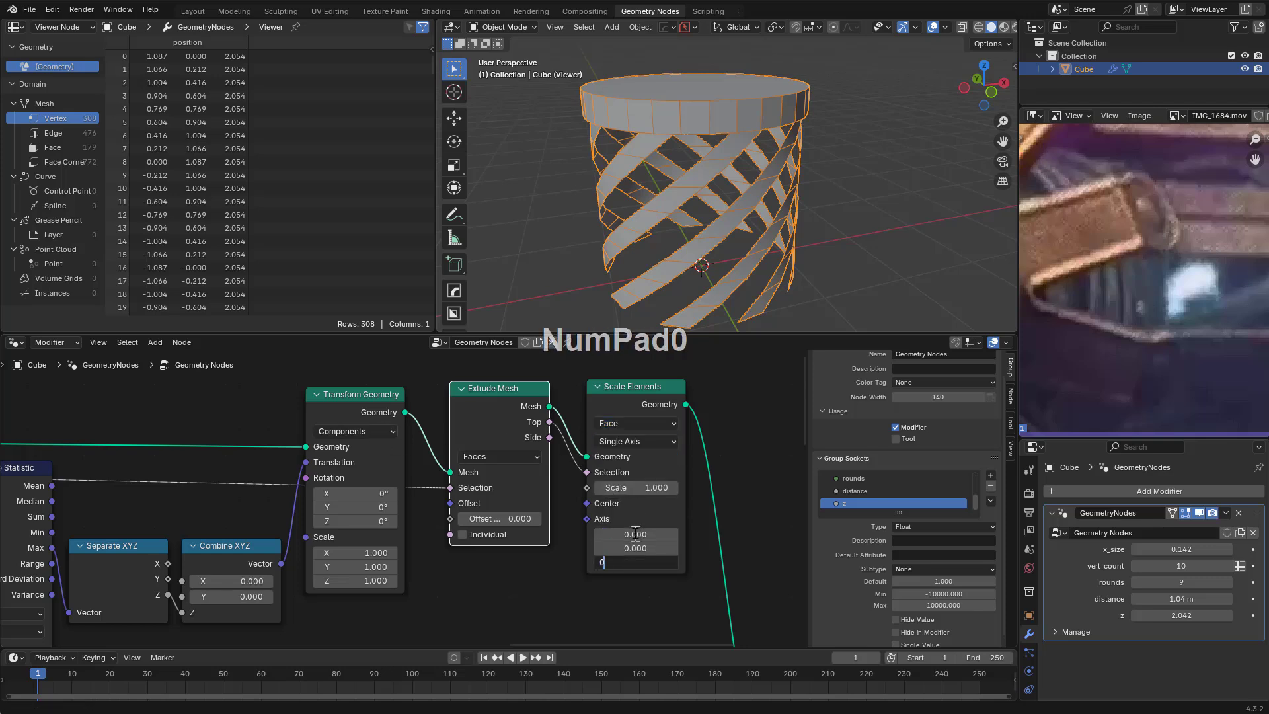
{"action": "key", "text": "KP_Enter"}
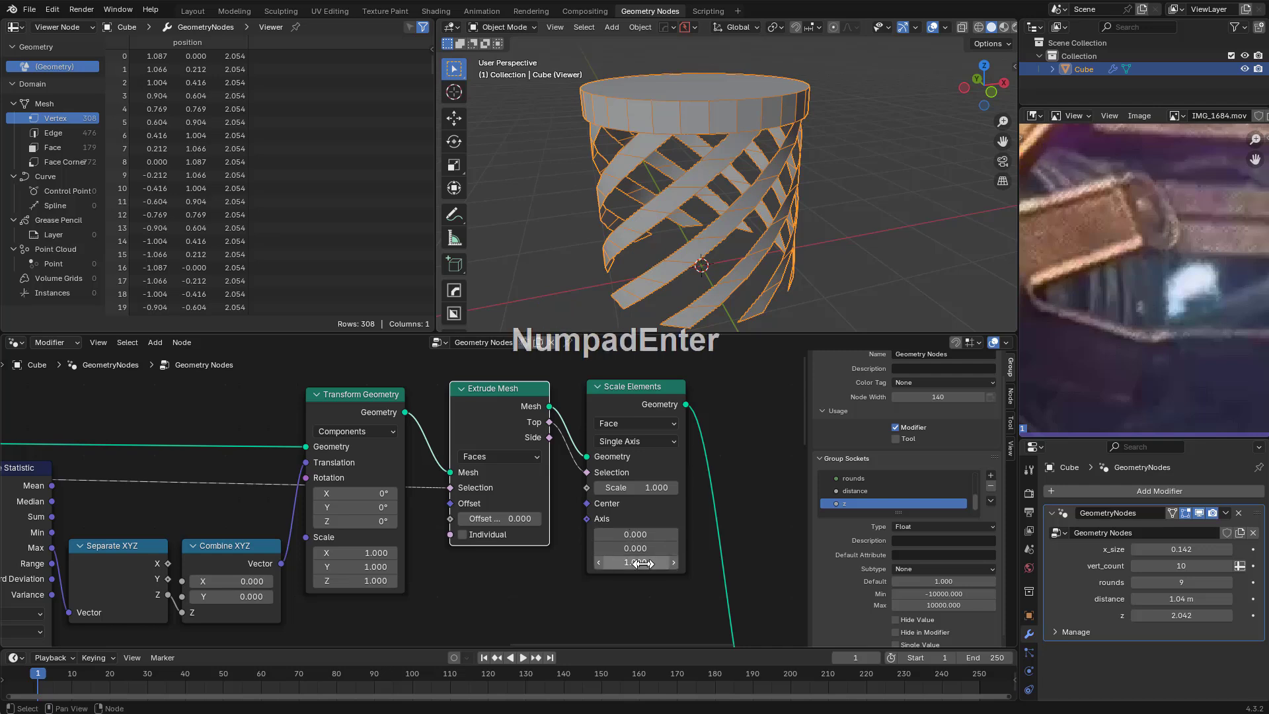
{"action": "left_click_drag", "start_coordinate": [646, 487], "coordinate": [615, 488], "text": "shift"}
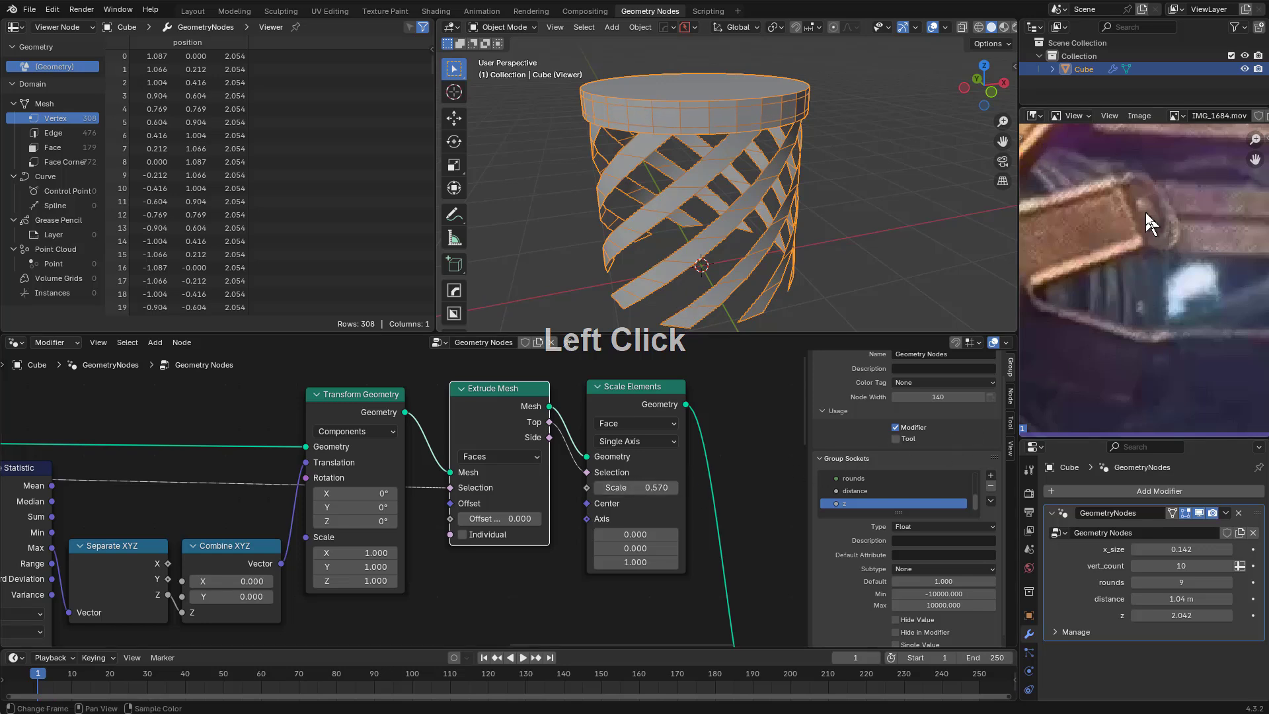
Compare the cap with the reference footage and set the Scale Elements Scale to 0.610
{"action": "scroll", "coordinate": [1109, 275], "scroll_direction": "up", "scroll_amount": 2}
{"action": "middle_click_drag", "start_coordinate": [1108, 275], "coordinate": [1111, 251]}
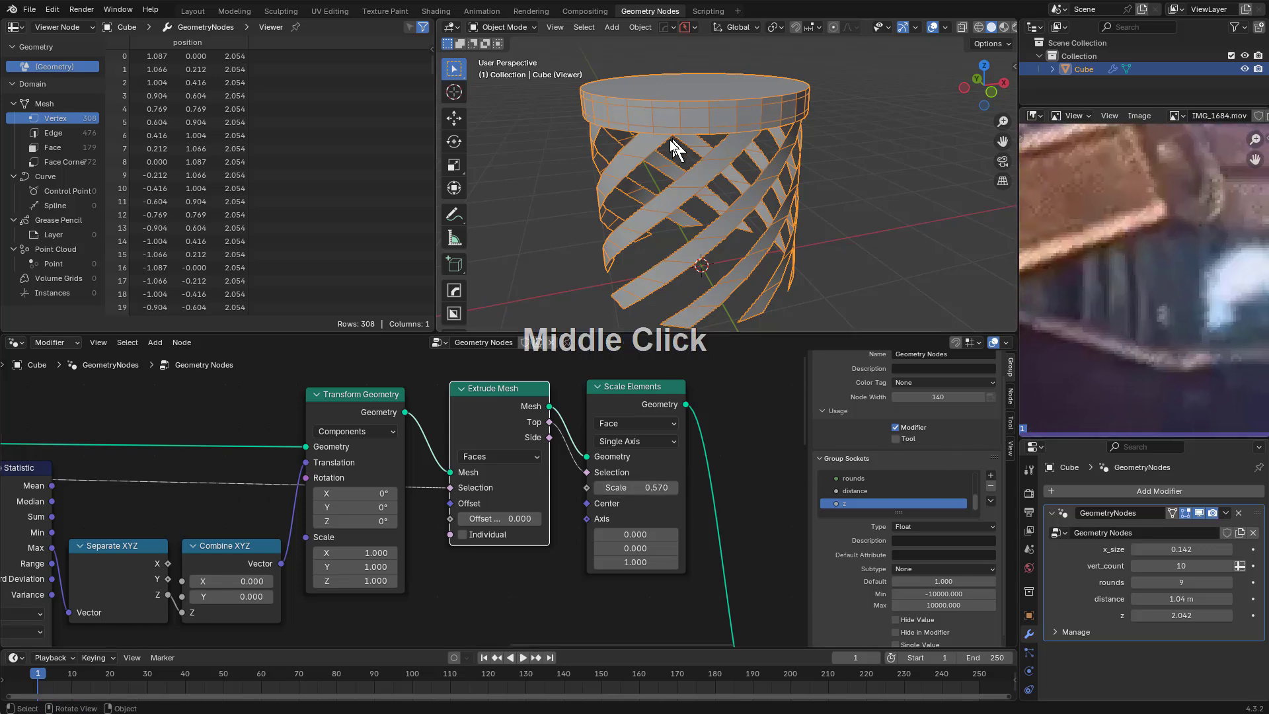
{"action": "middle_click_drag", "start_coordinate": [705, 149], "coordinate": [714, 157]}
{"action": "left_click_drag", "start_coordinate": [639, 489], "coordinate": [622, 489], "text": "shift"}
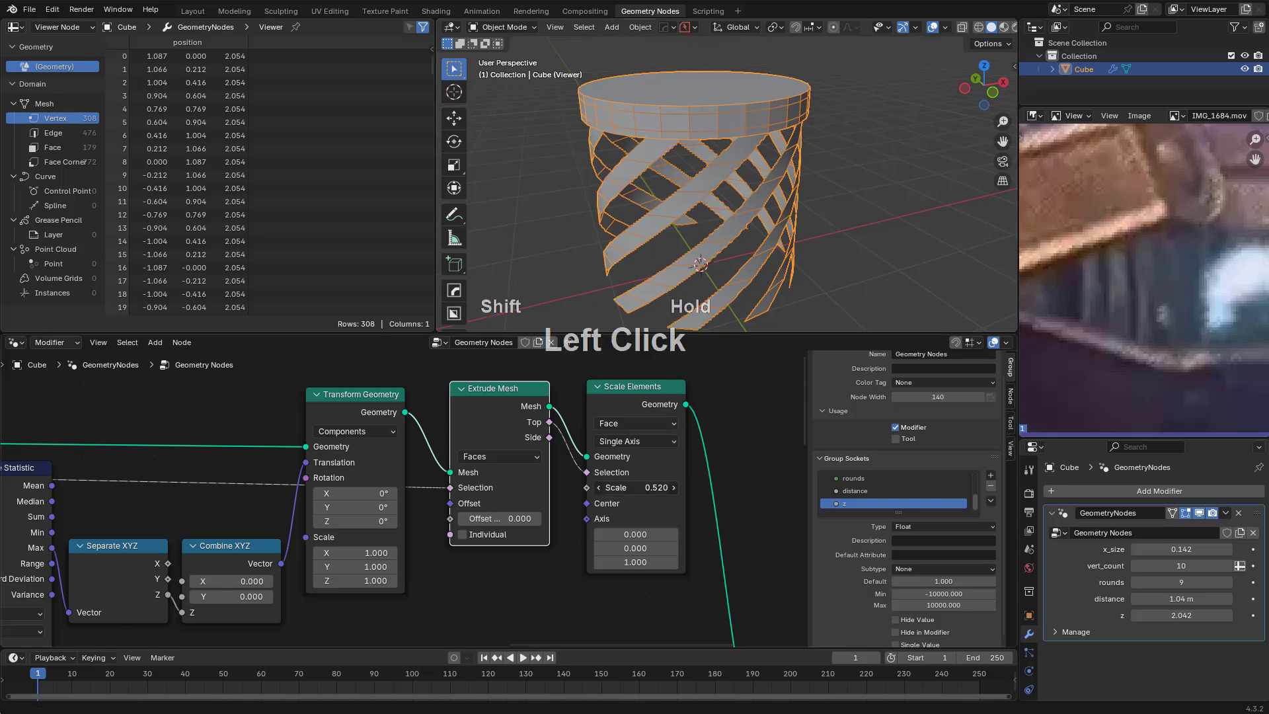
{"action": "left_click_drag", "start_coordinate": [635, 487], "coordinate": [640, 488], "text": "shift"}
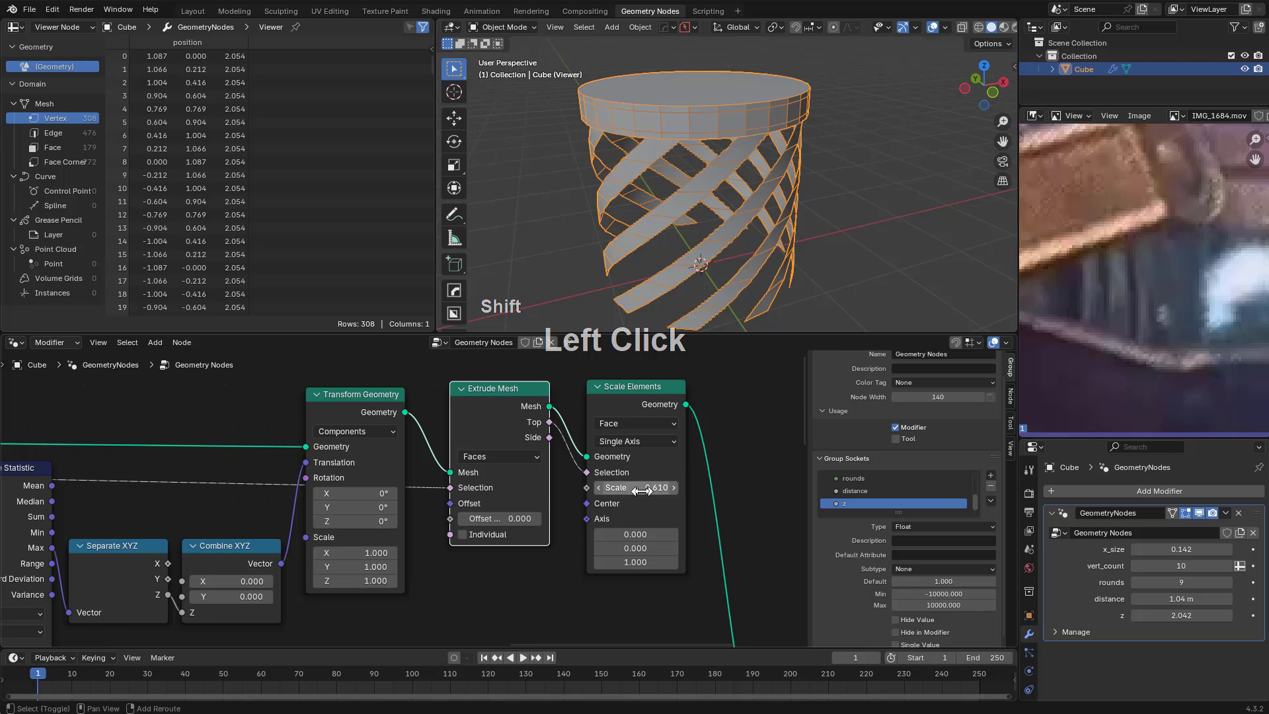
Move the Extrude Mesh and Scale Elements nodes closer to Transform Geometry
{"action": "left_click", "coordinate": [635, 386]}
{"action": "key", "text": "g"}
{"action": "left_click", "coordinate": [619, 392]}
{"action": "left_click", "coordinate": [507, 388], "text": "shift"}
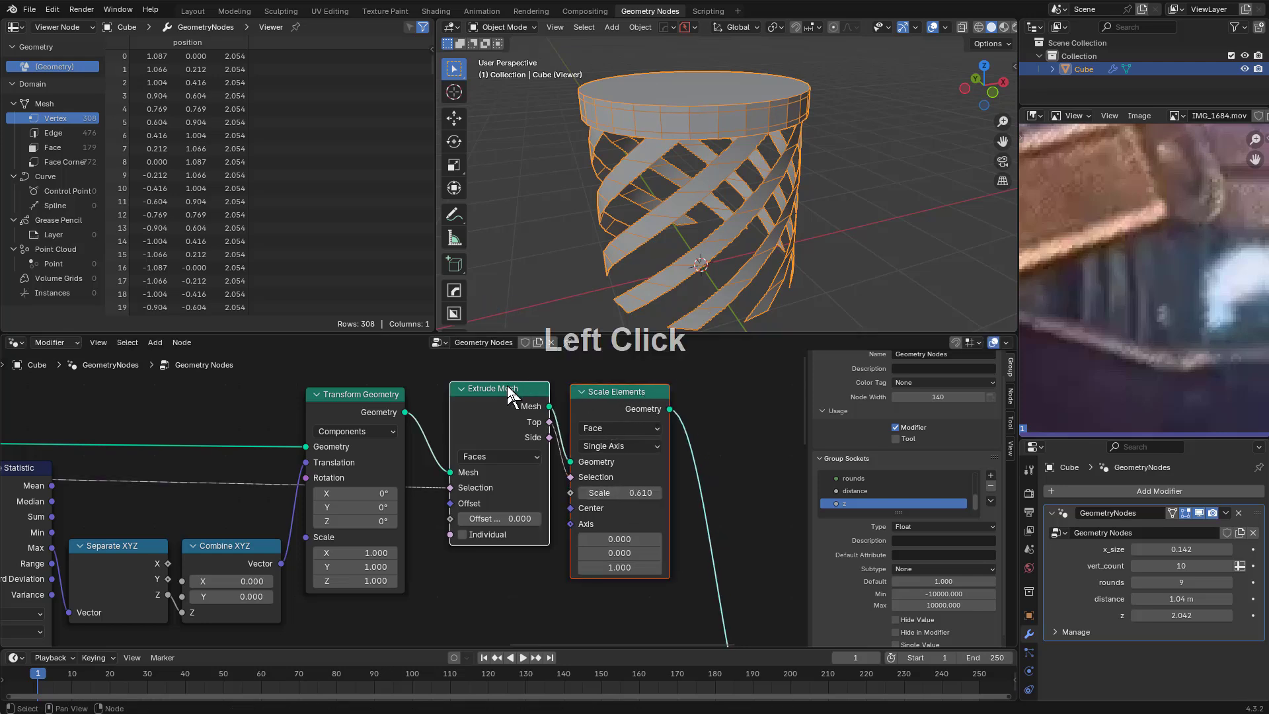
{"action": "key", "text": "g"}
{"action": "left_click", "coordinate": [624, 435]}
{"action": "key", "text": "g"}
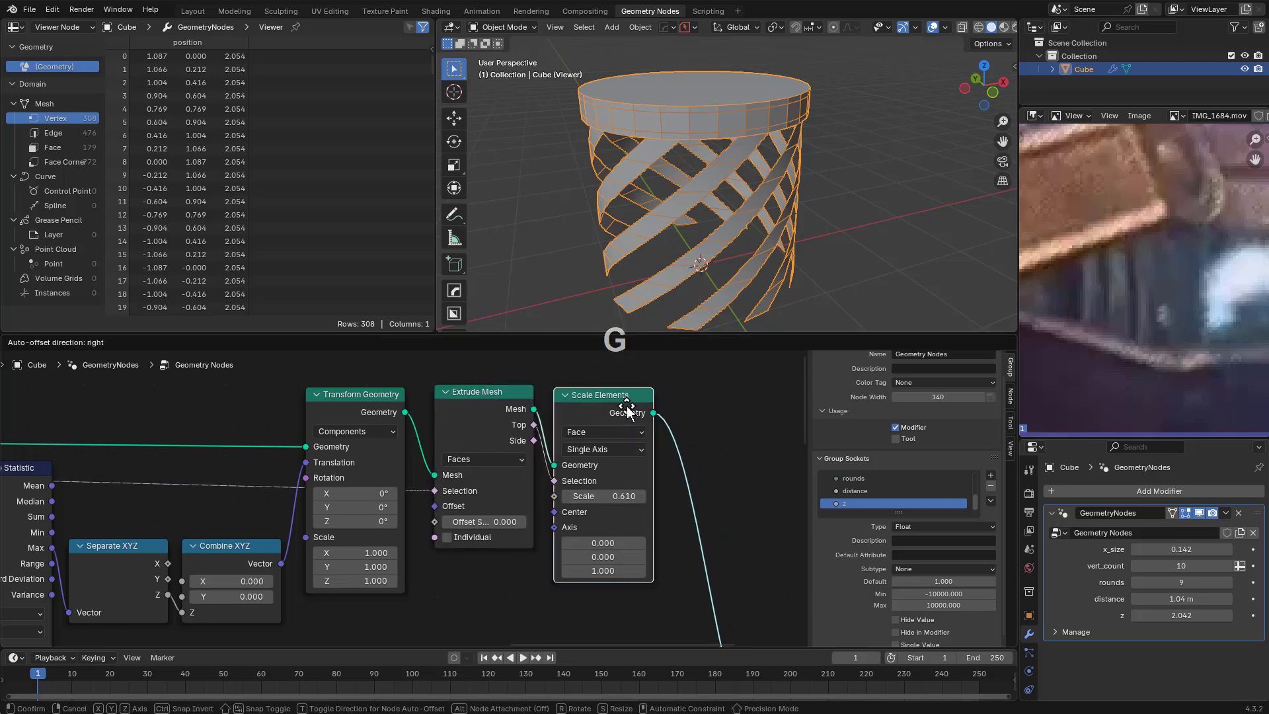
{"action": "left_click", "coordinate": [629, 405]}
Insert a duplicate Extrude Mesh after Scale Elements and feed its Selection from the first Extrude Mesh's Top output
{"action": "scroll", "coordinate": [595, 397], "scroll_direction": "down", "scroll_amount": 1}
{"action": "middle_click_drag", "start_coordinate": [595, 397], "coordinate": [423, 399]}
{"action": "left_click", "coordinate": [413, 390]}
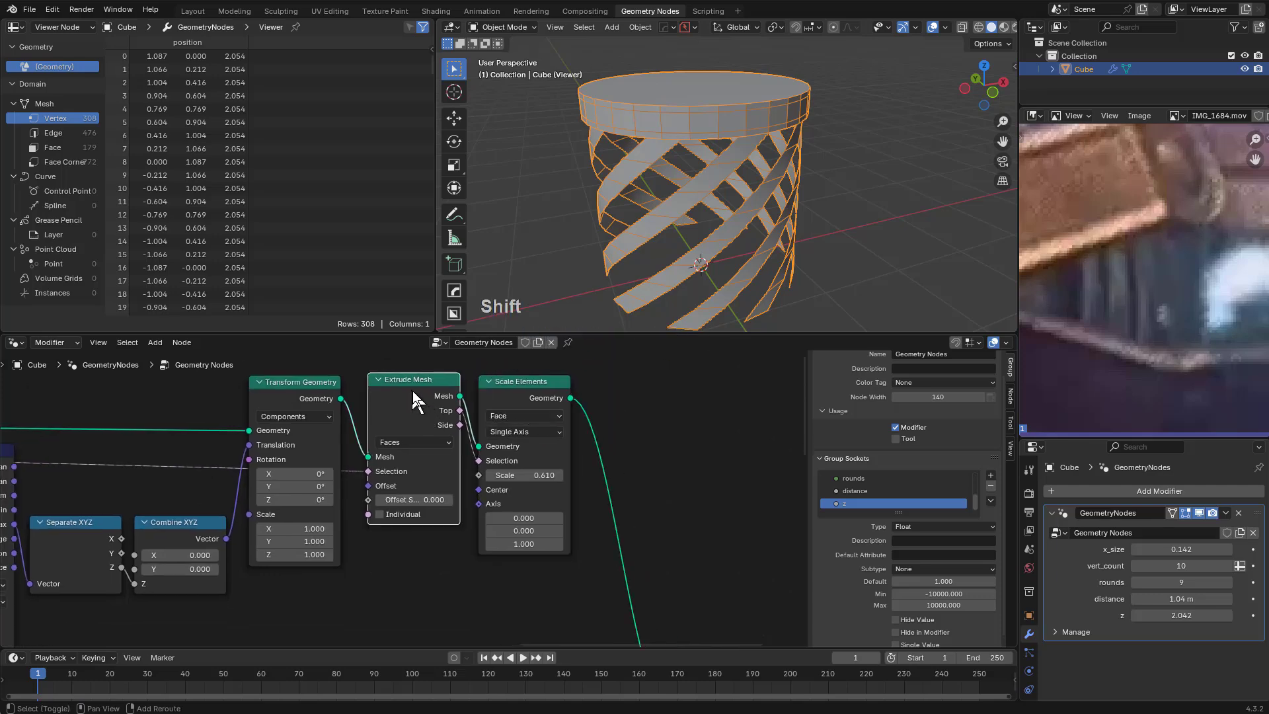
{"action": "key", "text": "shift+d"}
{"action": "left_click", "coordinate": [643, 400]}
{"action": "key", "text": "g"}
{"action": "left_click", "coordinate": [667, 400]}
{"action": "scroll", "coordinate": [553, 411], "scroll_direction": "up", "scroll_amount": 1}
{"action": "left_click_drag", "start_coordinate": [463, 403], "coordinate": [640, 477]}
{"action": "key", "text": "g"}
{"action": "key", "text": "x"}
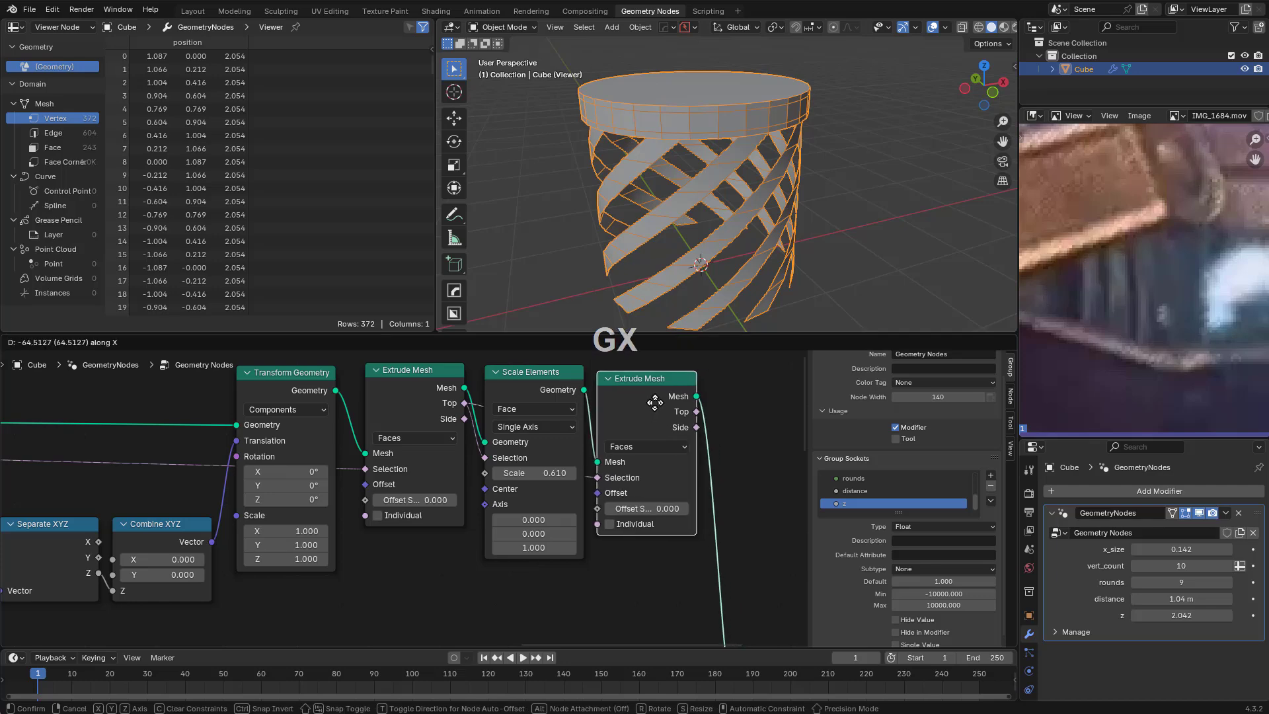
{"action": "key", "text": "g"}
{"action": "left_click", "coordinate": [641, 405]}
Insert a duplicate Scale Elements after the second Extrude Mesh, feed its Selection from that node's Top output, and set its Scale to 0.470
{"action": "middle_click_drag", "start_coordinate": [528, 377], "coordinate": [466, 398]}
{"action": "left_click", "coordinate": [466, 398]}
{"action": "key", "text": "shift+d"}
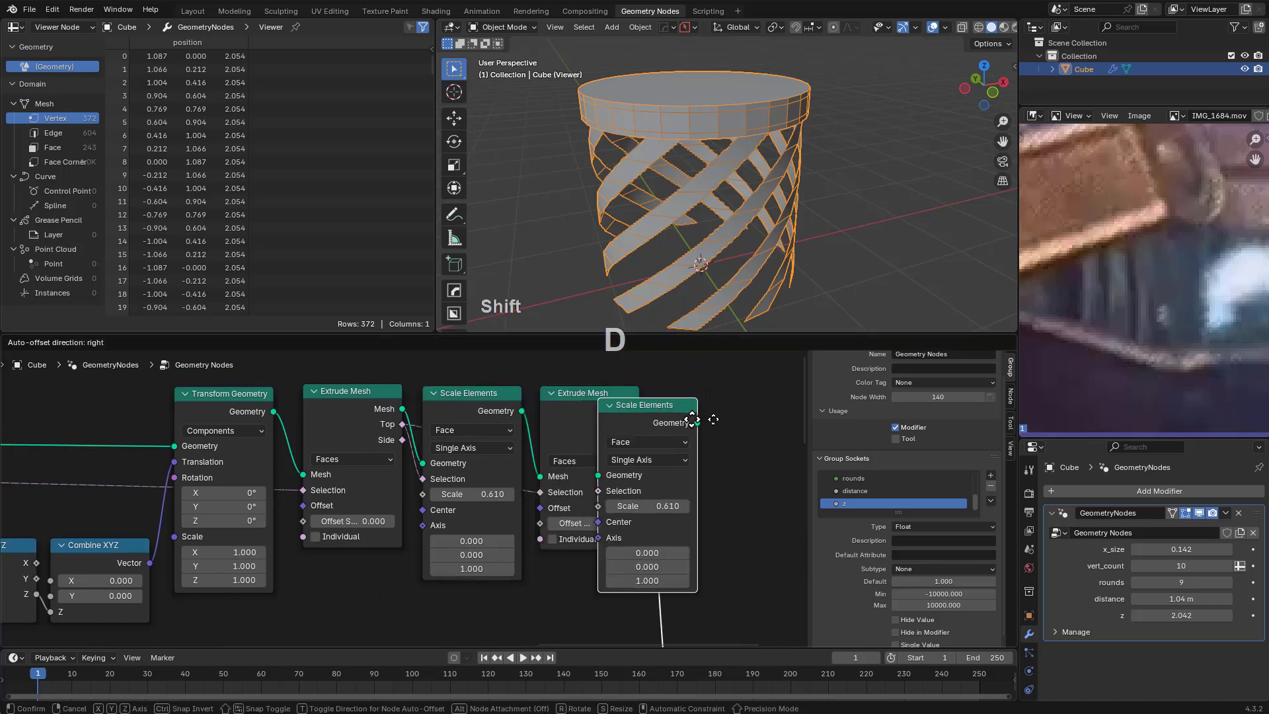
{"action": "left_click", "coordinate": [746, 412]}
{"action": "scroll", "coordinate": [652, 442], "scroll_direction": "up", "scroll_amount": 1}
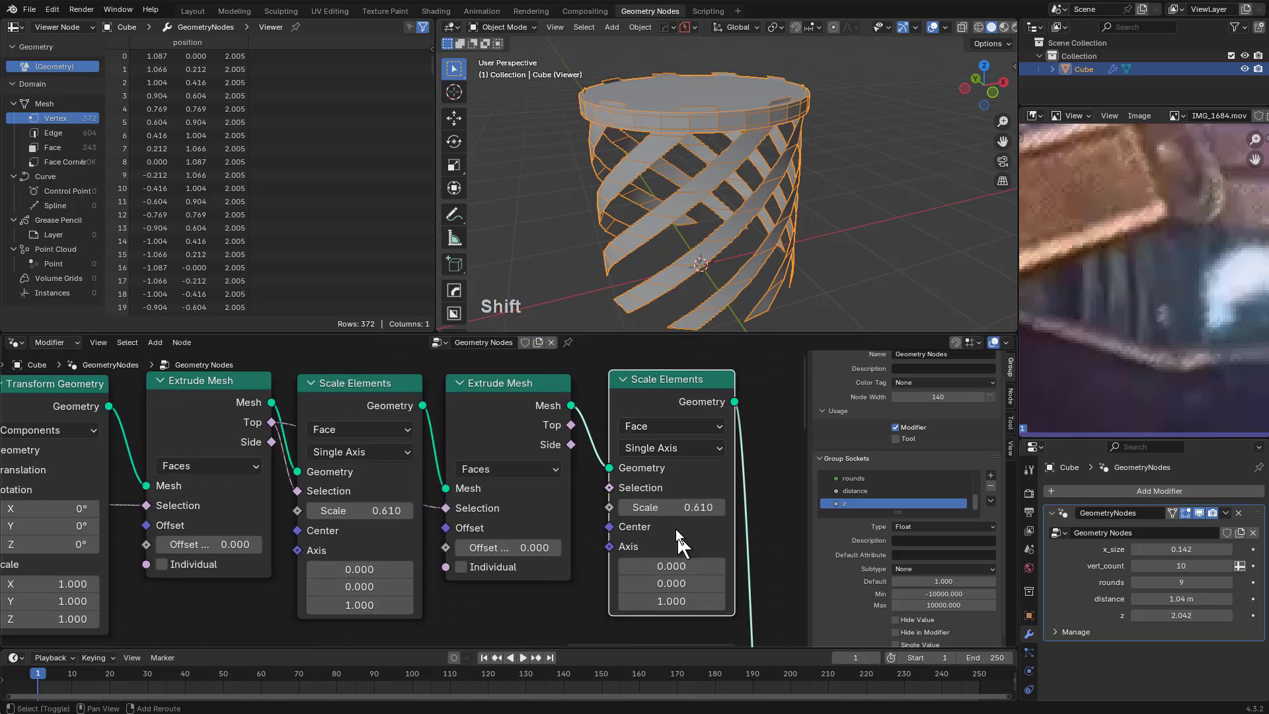
{"action": "left_click_drag", "start_coordinate": [571, 425], "coordinate": [665, 508]}
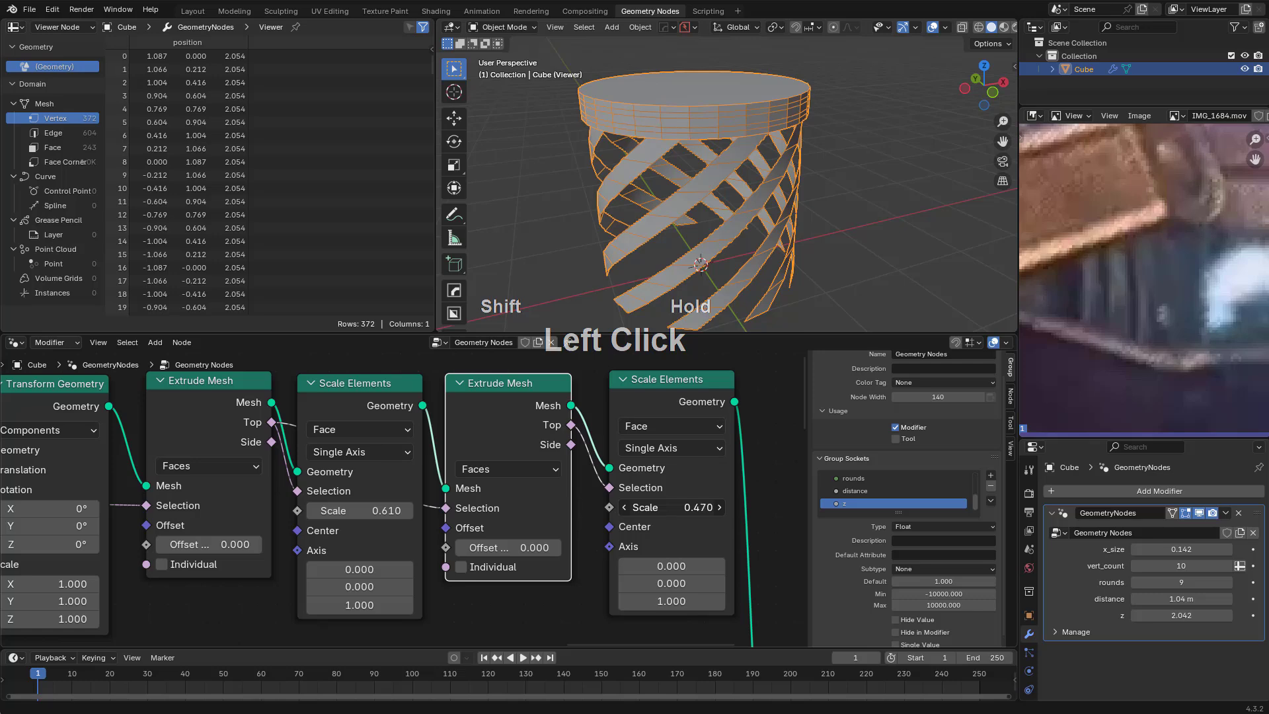
{"action": "middle_click_drag", "start_coordinate": [734, 191], "coordinate": [743, 219]}
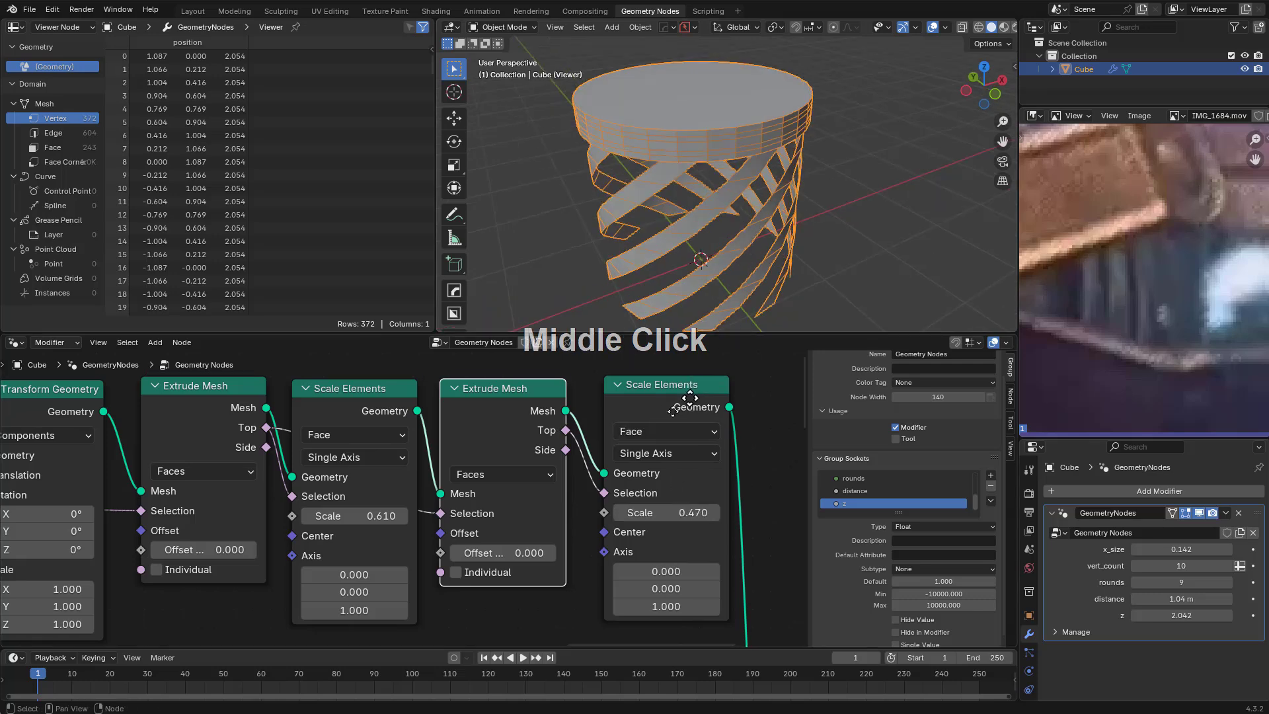
Preview the two Extrude Mesh nodes and the second Scale Elements in the Viewer to examine which cap faces are selected
{"action": "scroll", "coordinate": [567, 439], "scroll_direction": "down", "scroll_amount": 2}
{"action": "scroll", "coordinate": [560, 437], "scroll_direction": "up", "scroll_amount": 2}
{"action": "middle_click_drag", "start_coordinate": [443, 475], "coordinate": [474, 436]}
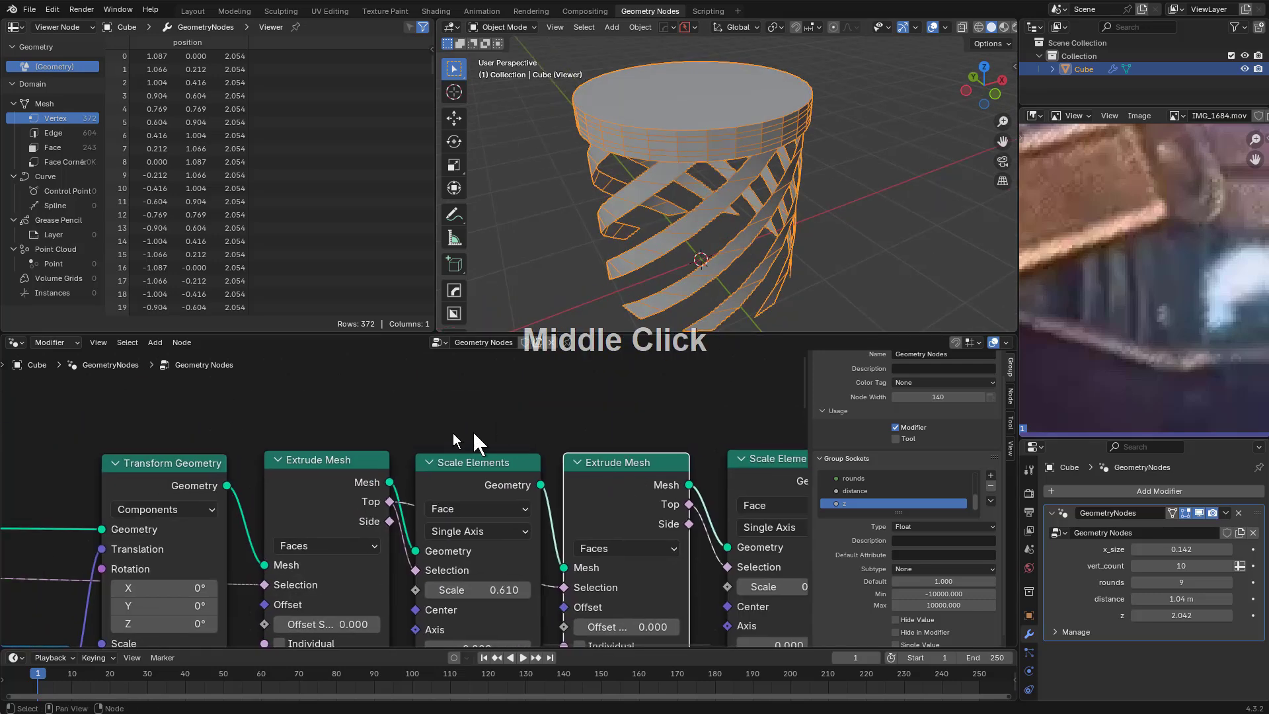
{"action": "left_click", "coordinate": [353, 476], "text": "ctrl+shift"}
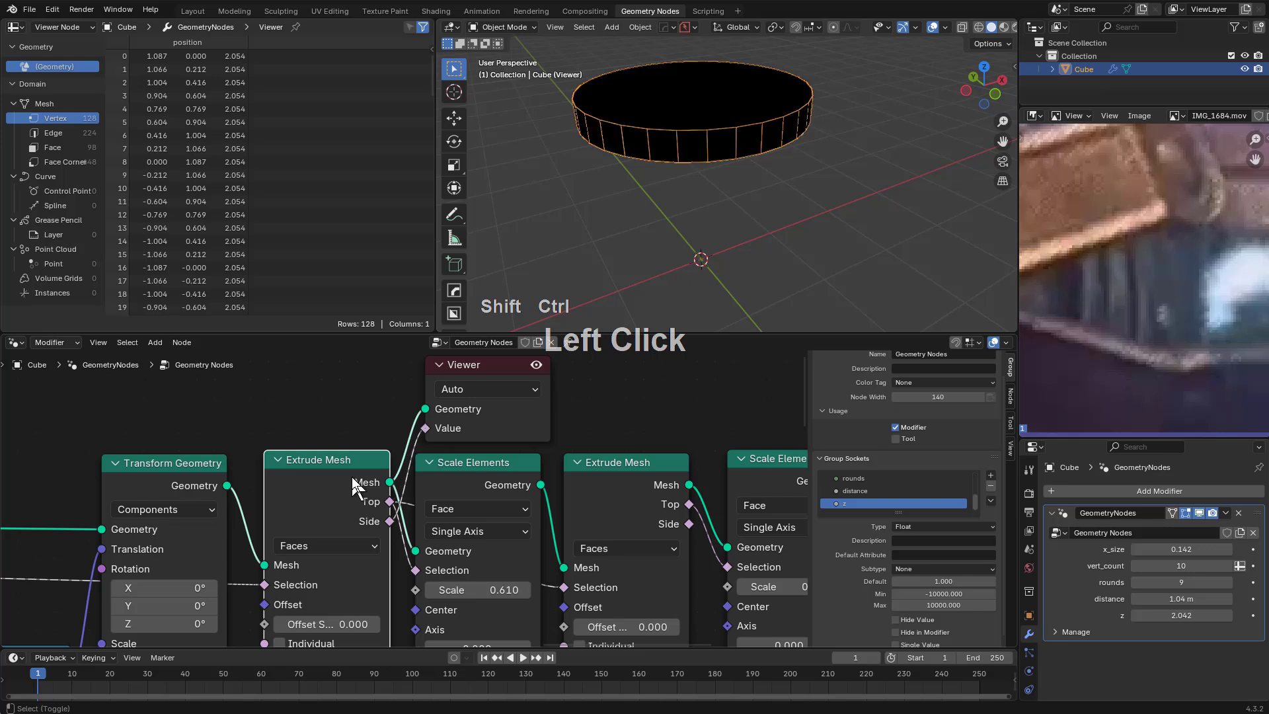
{"action": "left_click", "coordinate": [616, 489], "text": "ctrl+shift"}
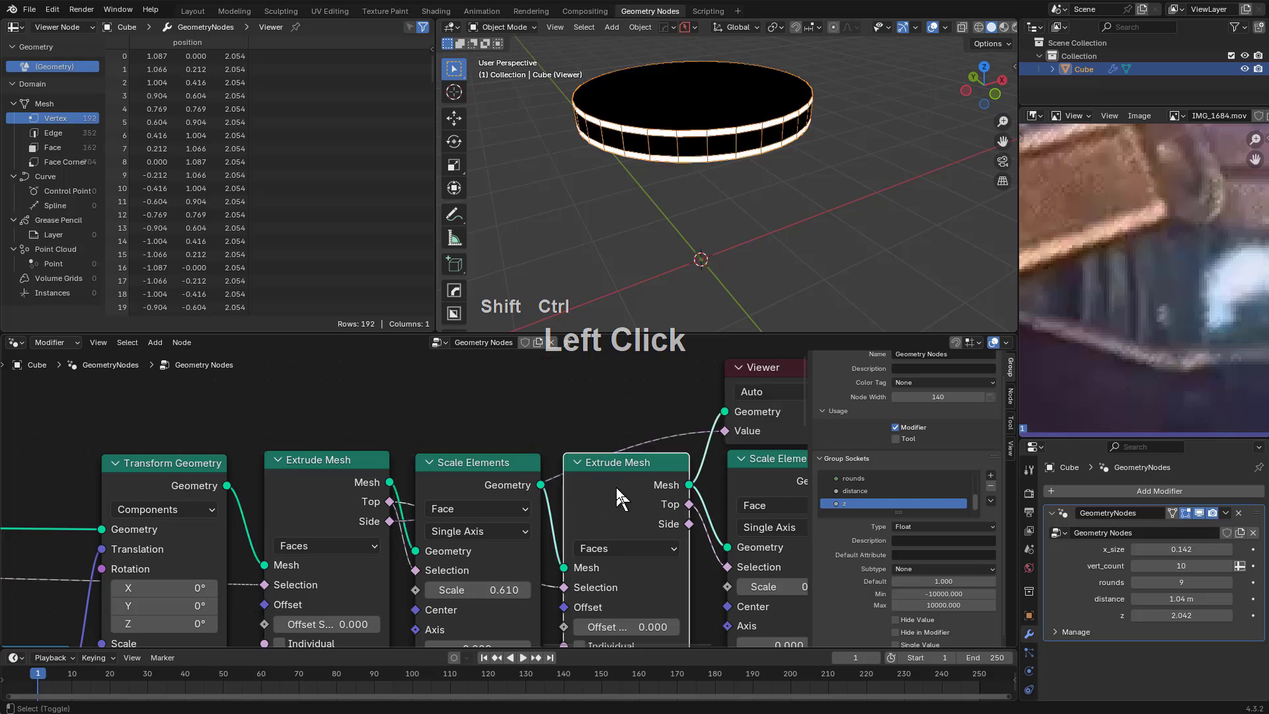
{"action": "middle_click_drag", "start_coordinate": [616, 487], "coordinate": [565, 470]}
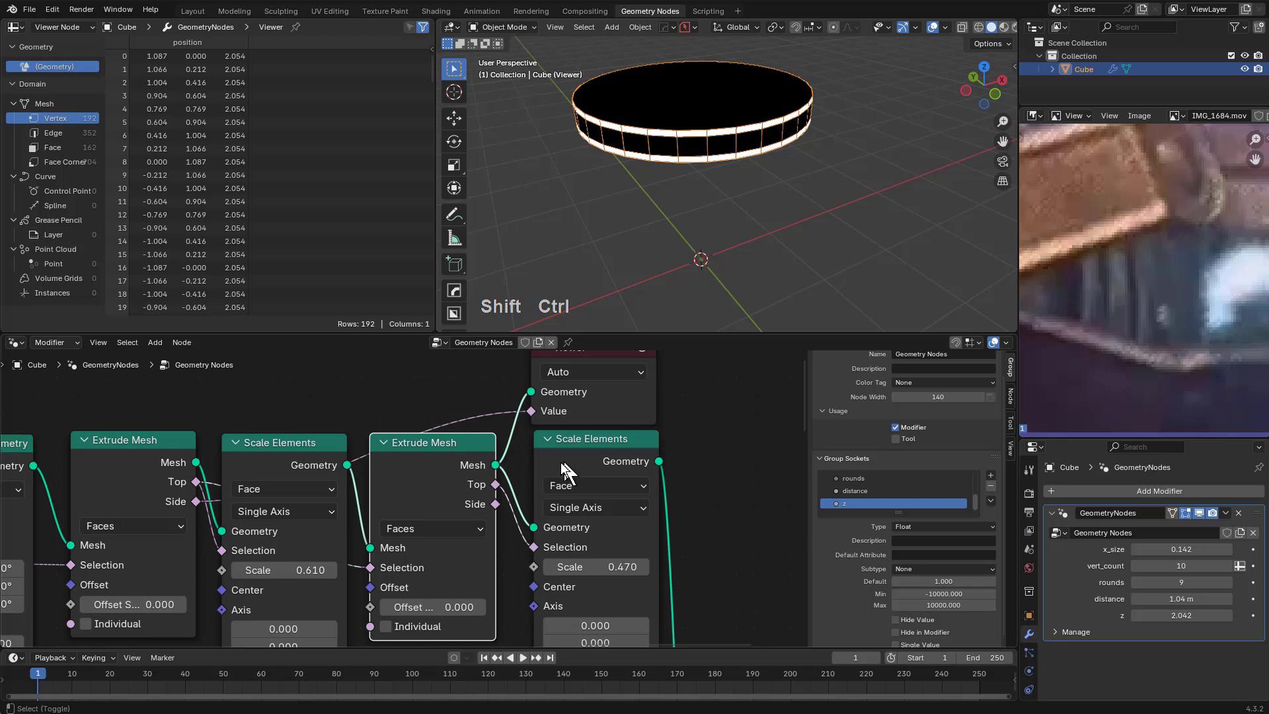
{"action": "left_click", "coordinate": [422, 455], "text": "ctrl+shift"}
{"action": "left_click", "coordinate": [422, 455], "text": "ctrl+shift"}
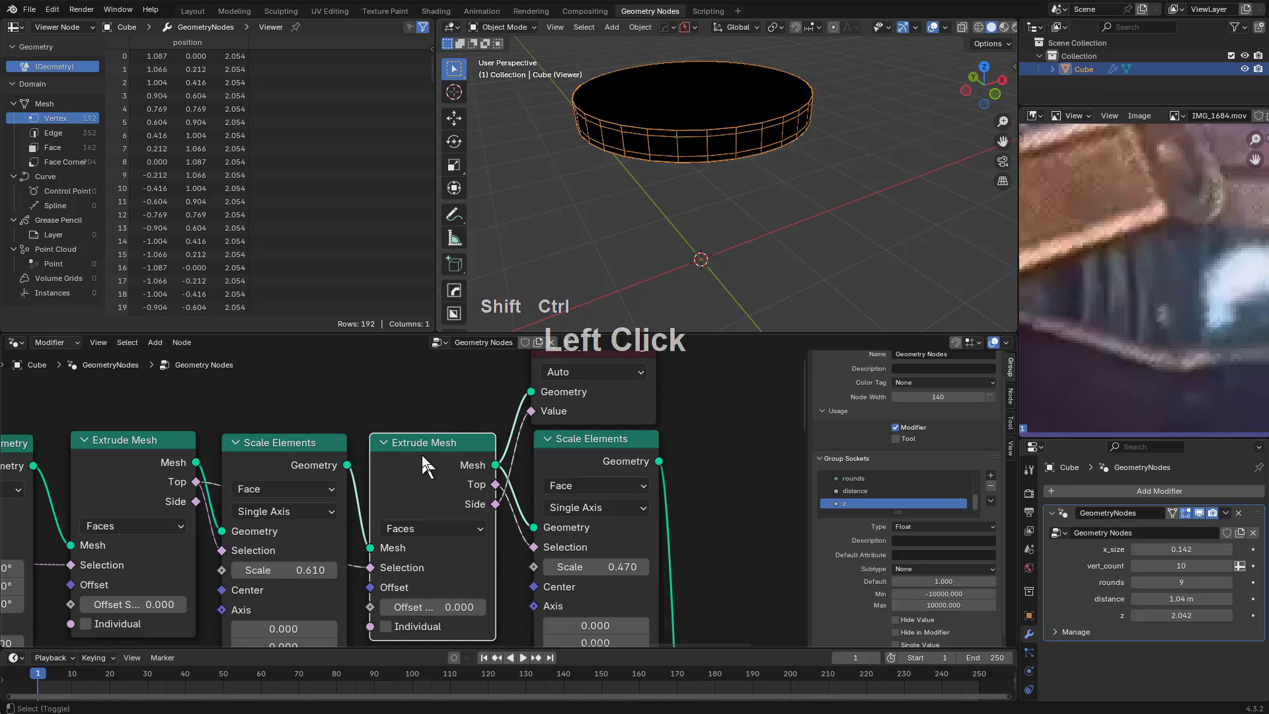
{"action": "left_click", "coordinate": [590, 457], "text": "ctrl+shift"}
{"action": "middle_click_drag", "start_coordinate": [734, 244], "coordinate": [772, 205]}
{"action": "scroll", "coordinate": [750, 211], "scroll_direction": "up", "scroll_amount": 2}
{"action": "scroll", "coordinate": [768, 184], "scroll_direction": "down", "scroll_amount": 1}
{"action": "scroll", "coordinate": [783, 173], "scroll_direction": "down", "scroll_amount": 1}
{"action": "middle_click_drag", "start_coordinate": [720, 467], "coordinate": [652, 487]}
{"action": "scroll", "coordinate": [632, 477], "scroll_direction": "up", "scroll_amount": 1}
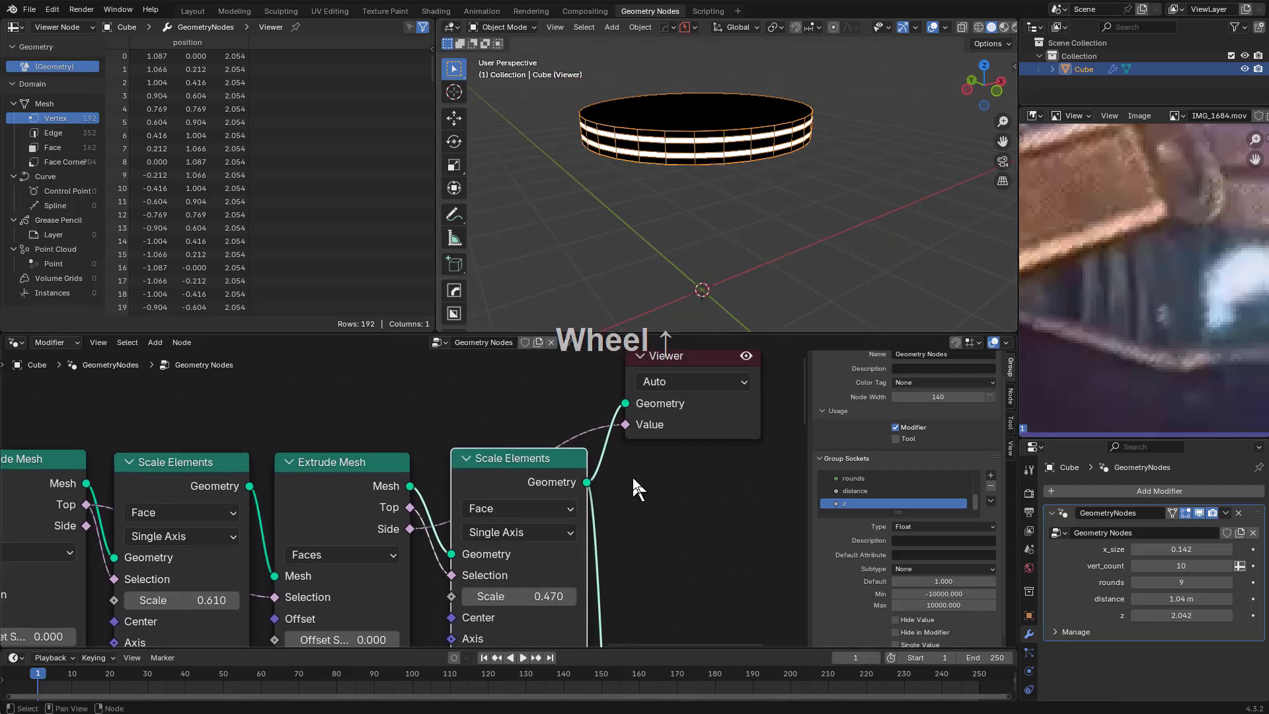
Insert a duplicate Extrude Mesh after the second Scale Elements and feed its Selection from the second Extrude Mesh's Side output
{"action": "scroll", "coordinate": [615, 473], "scroll_direction": "down", "scroll_amount": 1}
{"action": "scroll", "coordinate": [474, 487], "scroll_direction": "down", "scroll_amount": 1}
{"action": "middle_click_drag", "start_coordinate": [576, 529], "coordinate": [432, 475]}
{"action": "left_click", "coordinate": [271, 465]}
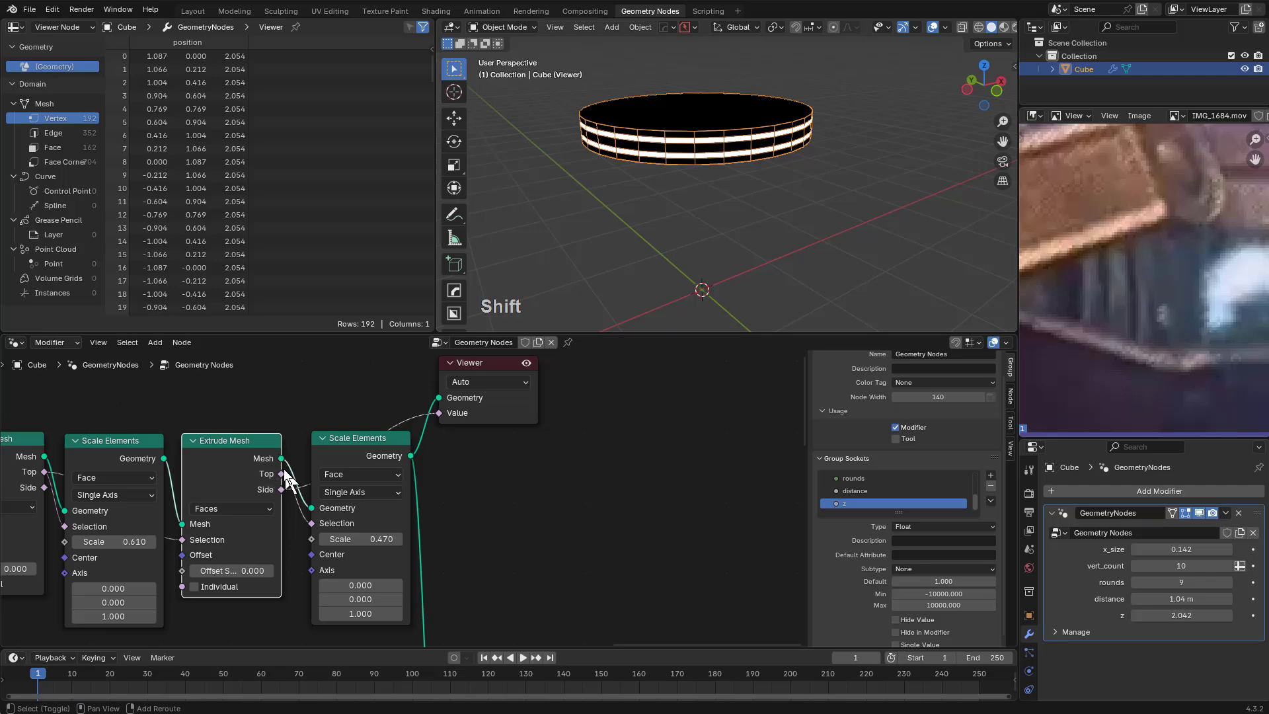
{"action": "key", "text": "shift+d"}
{"action": "left_click", "coordinate": [508, 488]}
{"action": "scroll", "coordinate": [402, 499], "scroll_direction": "up", "scroll_amount": 1}
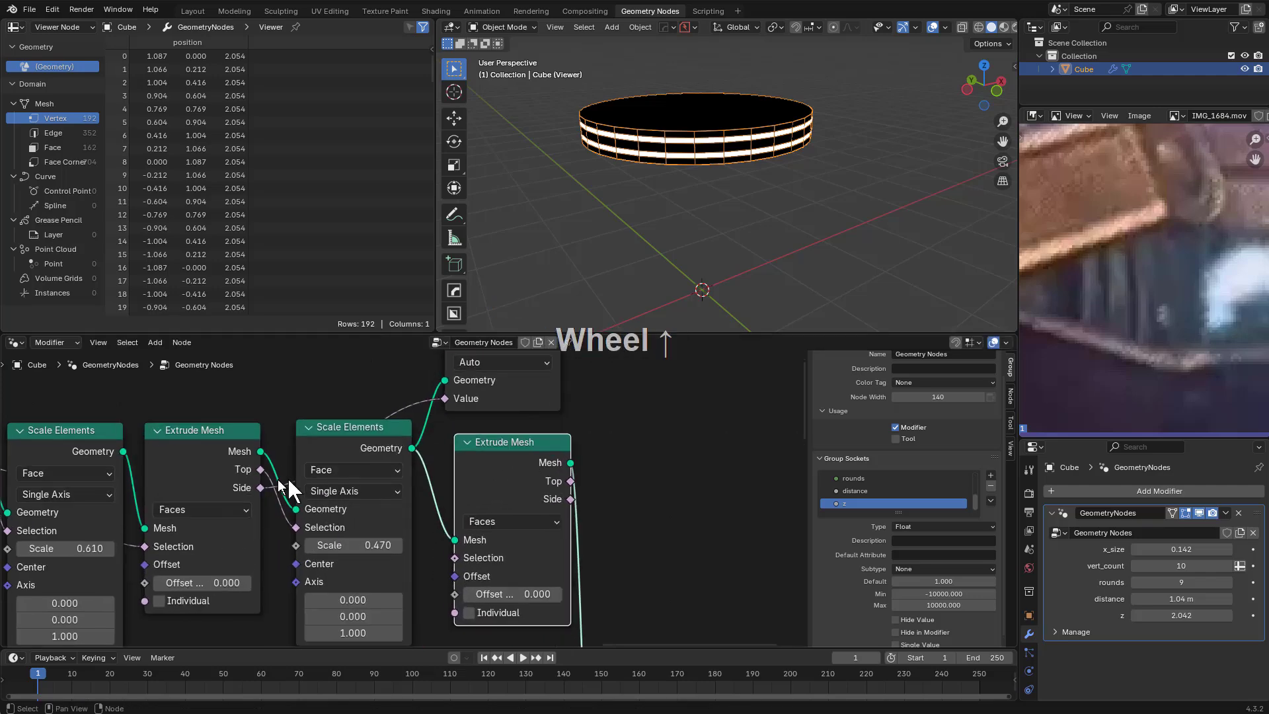
{"action": "left_click_drag", "start_coordinate": [261, 488], "coordinate": [455, 558]}
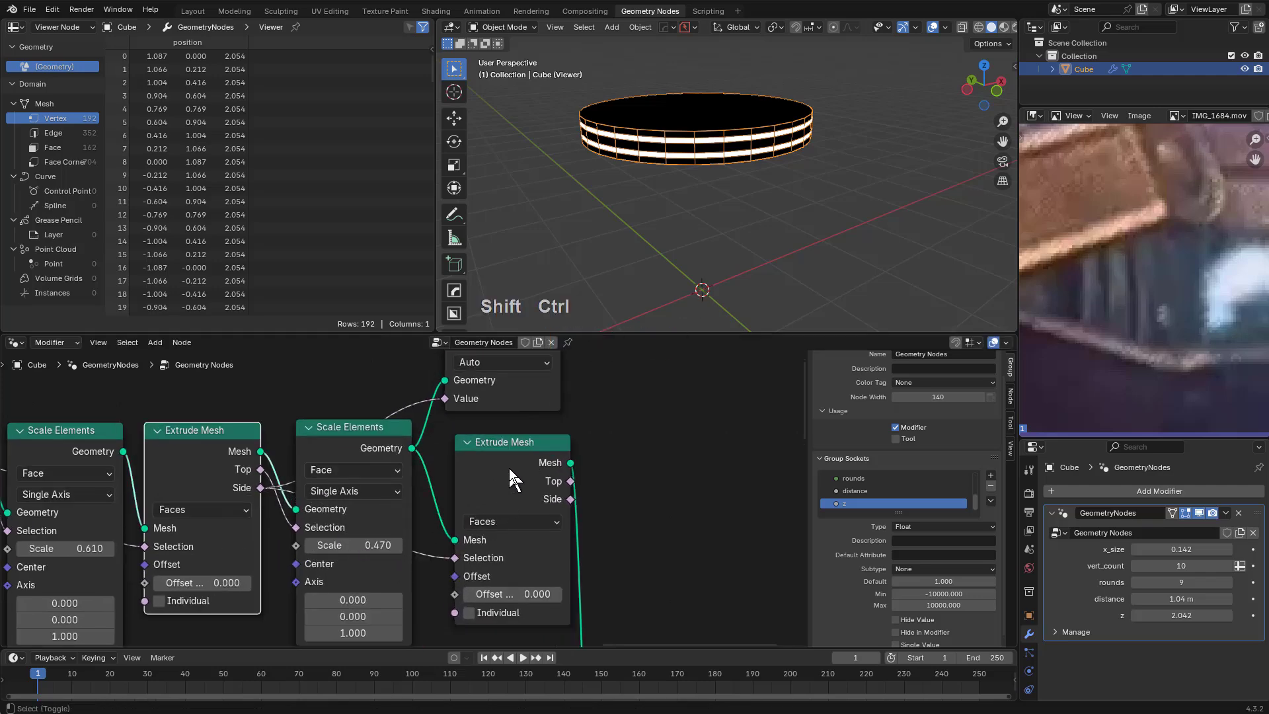
Preview the third Extrude Mesh without a Viewer value link and set its Offset Scale to -0.130
{"action": "left_click", "coordinate": [509, 468], "text": "ctrl+shift"}
{"action": "mouse_move", "coordinate": [592, 424]}
{"action": "right_mouse_down", "text": "ctrl"}
{"action": "mouse_move", "coordinate": [590, 438]}
{"action": "mouse_move", "coordinate": [589, 410]}
{"action": "right_mouse_up", "text": "ctrl"}
{"action": "middle_click_drag", "start_coordinate": [681, 218], "coordinate": [703, 177]}
{"action": "scroll", "coordinate": [708, 180], "scroll_direction": "down", "scroll_amount": 1}
{"action": "scroll", "coordinate": [607, 594], "scroll_direction": "down", "scroll_amount": 1}
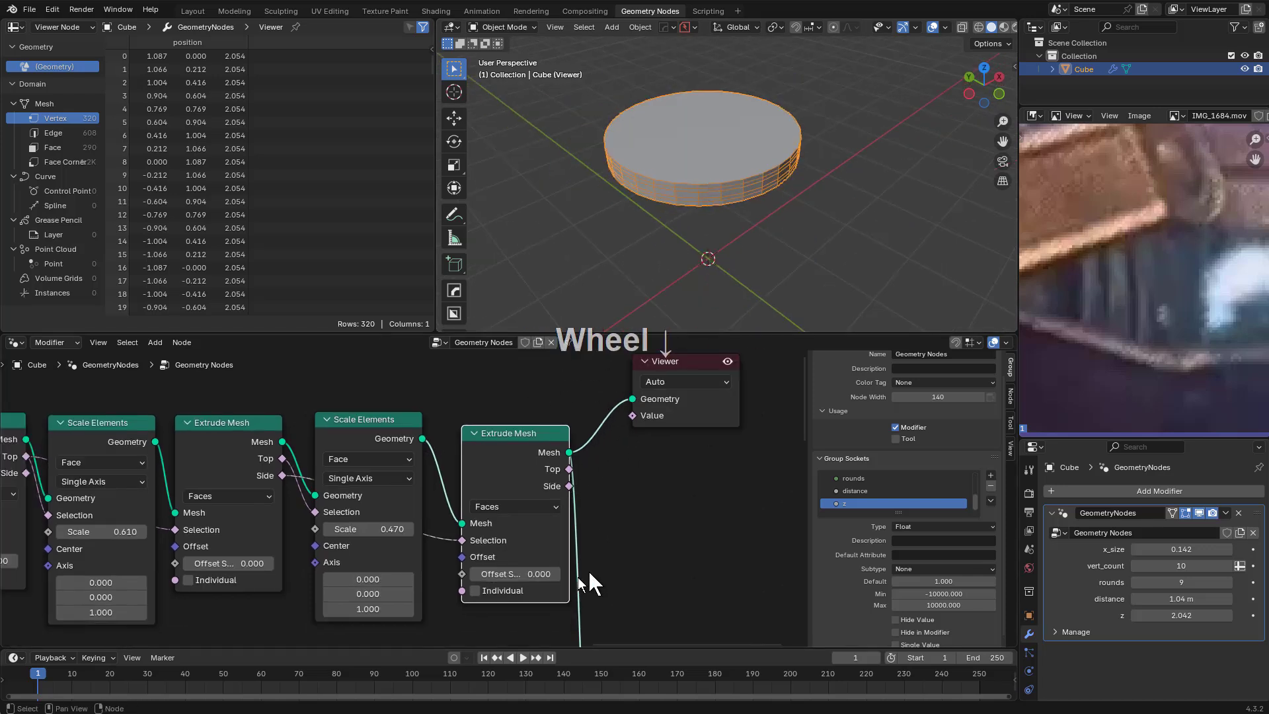
{"action": "left_click_drag", "start_coordinate": [515, 574], "coordinate": [486, 574], "text": "shift"}
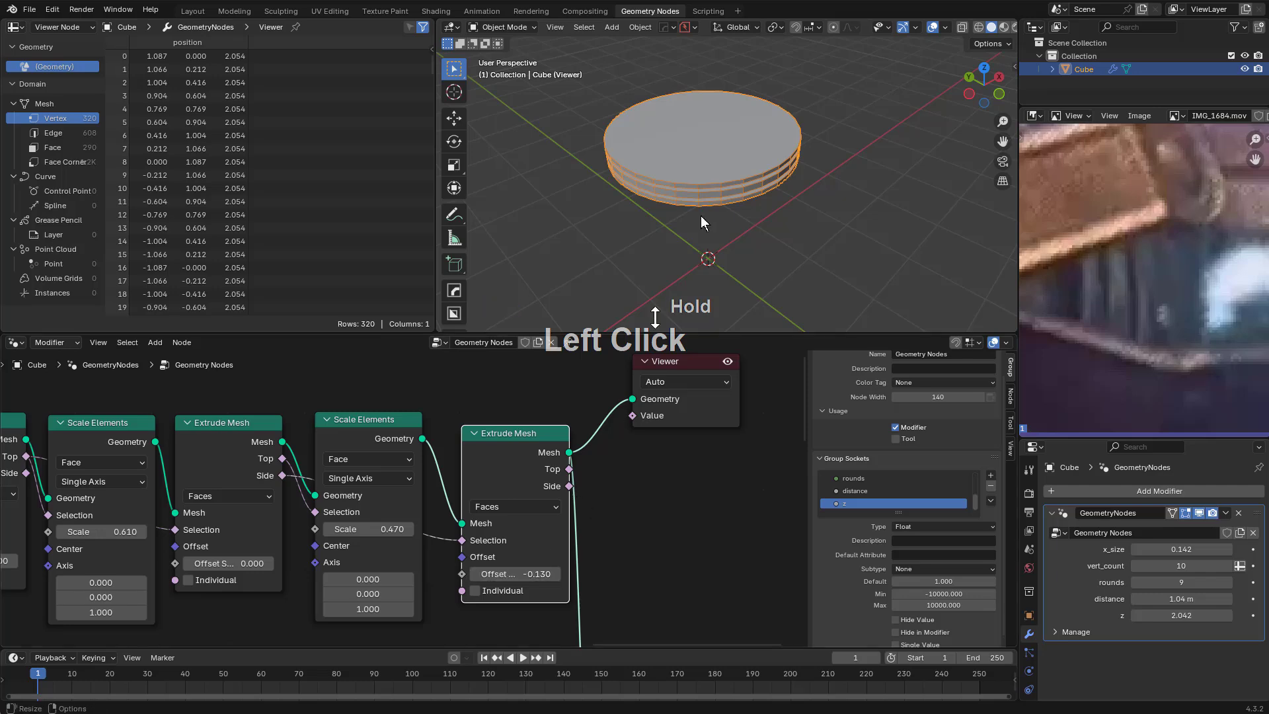
Move the third Extrude Mesh closer to Scale Elements and refine its Offset Scale to -0.070
{"action": "scroll", "coordinate": [719, 165], "scroll_direction": "up", "scroll_amount": 6}
{"action": "scroll", "coordinate": [718, 165], "scroll_direction": "down", "scroll_amount": 3}
{"action": "middle_click_drag", "start_coordinate": [715, 153], "coordinate": [725, 147]}
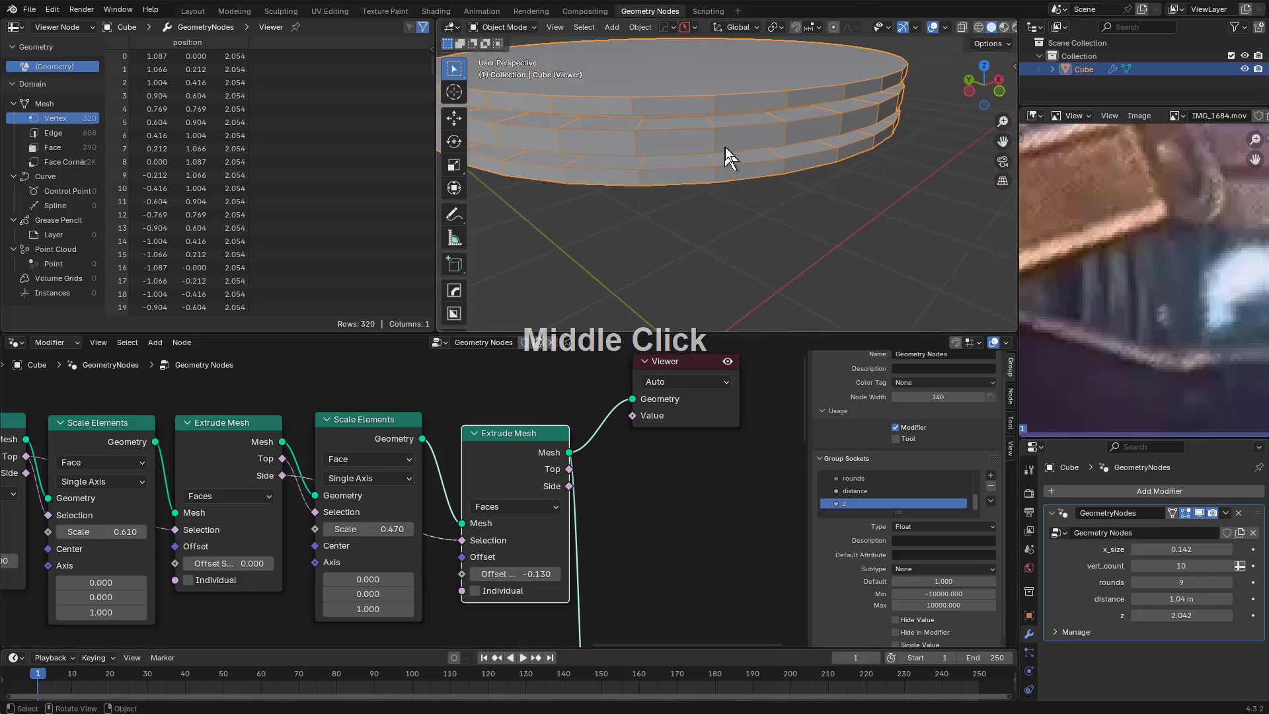
{"action": "scroll", "coordinate": [724, 146], "scroll_direction": "up", "scroll_amount": 2}
{"action": "mouse_move", "coordinate": [516, 573]}
{"action": "left_mouse_down", "text": "shift"}
{"action": "mouse_move", "coordinate": [541, 574]}
{"action": "mouse_move", "coordinate": [521, 571]}
{"action": "left_mouse_up", "text": "shift"}
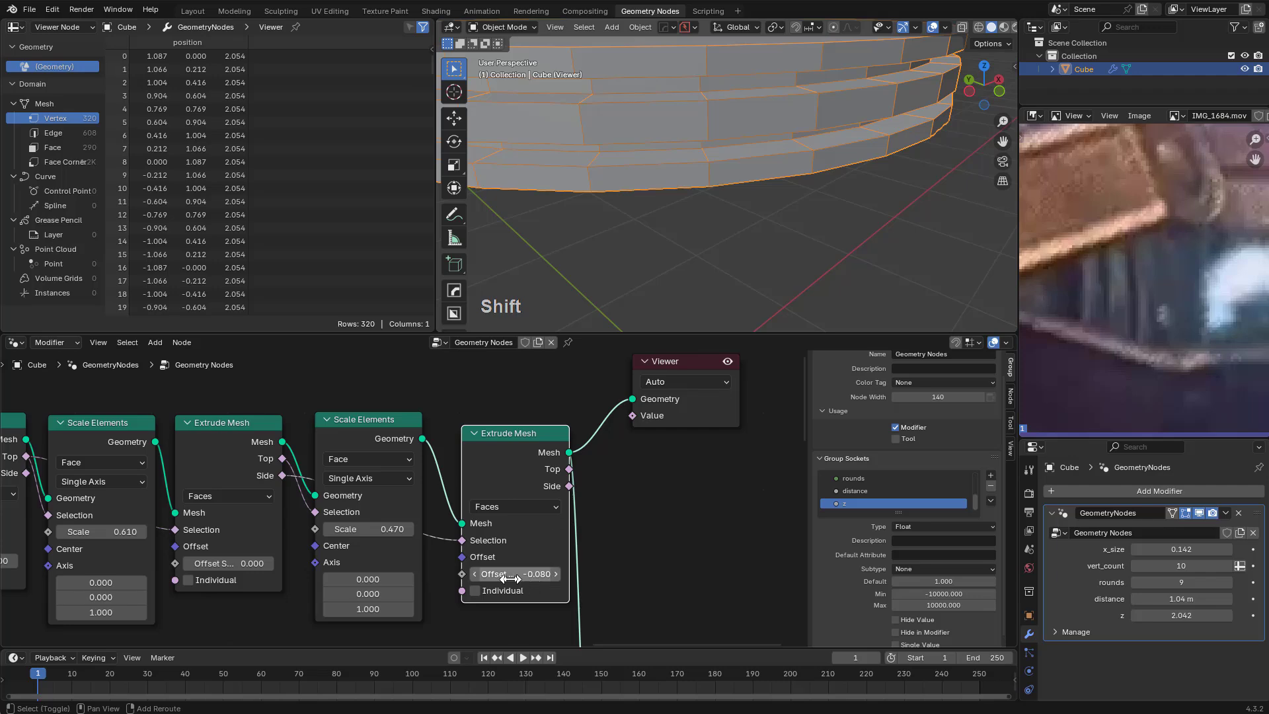
{"action": "left_click_drag", "start_coordinate": [523, 574], "coordinate": [511, 579], "text": "shift"}
{"action": "left_click_drag", "start_coordinate": [524, 455], "coordinate": [506, 443]}
{"action": "scroll", "coordinate": [506, 443], "scroll_direction": "down", "scroll_amount": 3}
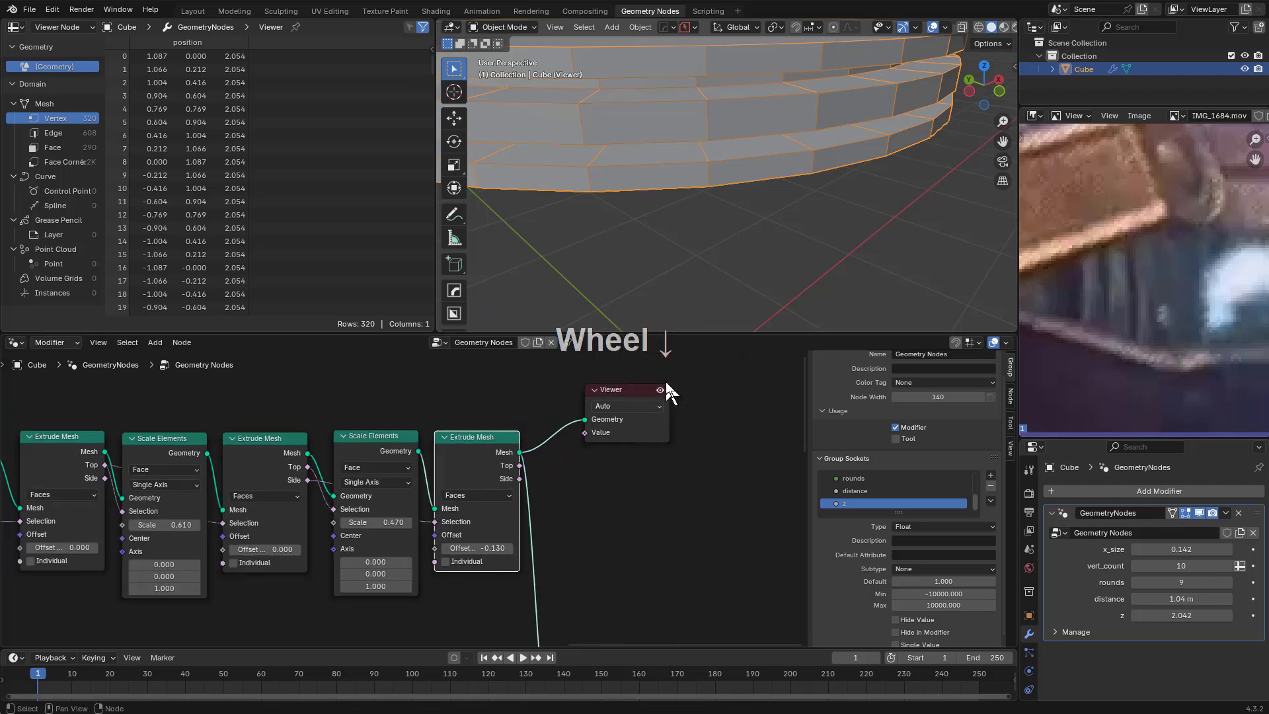
{"action": "left_click_drag", "start_coordinate": [466, 541], "coordinate": [480, 540], "text": "shift"}
{"action": "scroll", "coordinate": [433, 475], "scroll_direction": "down", "scroll_amount": 1}
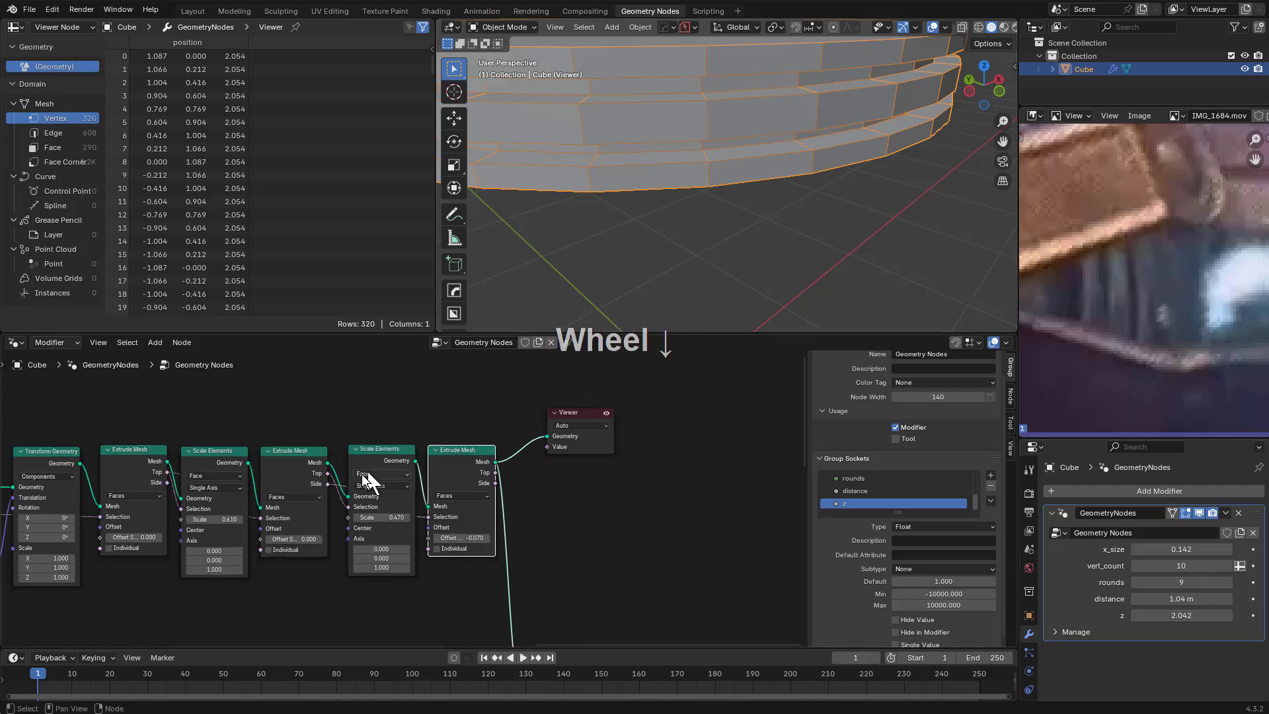
Set the Cylinder node's Depth to 0.38 m
{"action": "middle_click_drag", "start_coordinate": [330, 489], "coordinate": [628, 473]}
{"action": "middle_click_drag", "start_coordinate": [291, 528], "coordinate": [520, 446]}
{"action": "scroll", "coordinate": [520, 445], "scroll_direction": "down", "scroll_amount": 2}
{"action": "scroll", "coordinate": [520, 445], "scroll_direction": "up", "scroll_amount": 1}
{"action": "scroll", "coordinate": [519, 445], "scroll_direction": "up", "scroll_amount": 3}
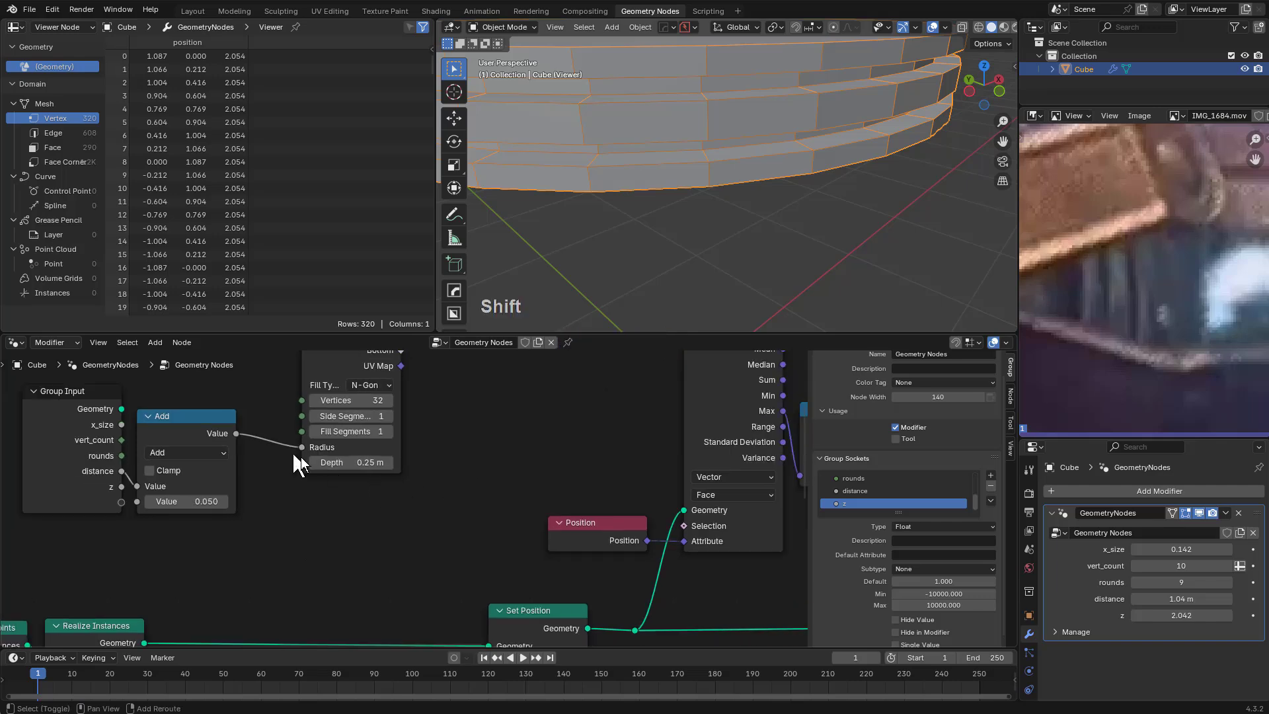
{"action": "left_click_drag", "start_coordinate": [330, 462], "coordinate": [370, 462], "text": "shift"}
{"action": "middle_click_drag", "start_coordinate": [708, 218], "coordinate": [770, 186]}
{"action": "scroll", "coordinate": [495, 548], "scroll_direction": "down", "scroll_amount": 3}
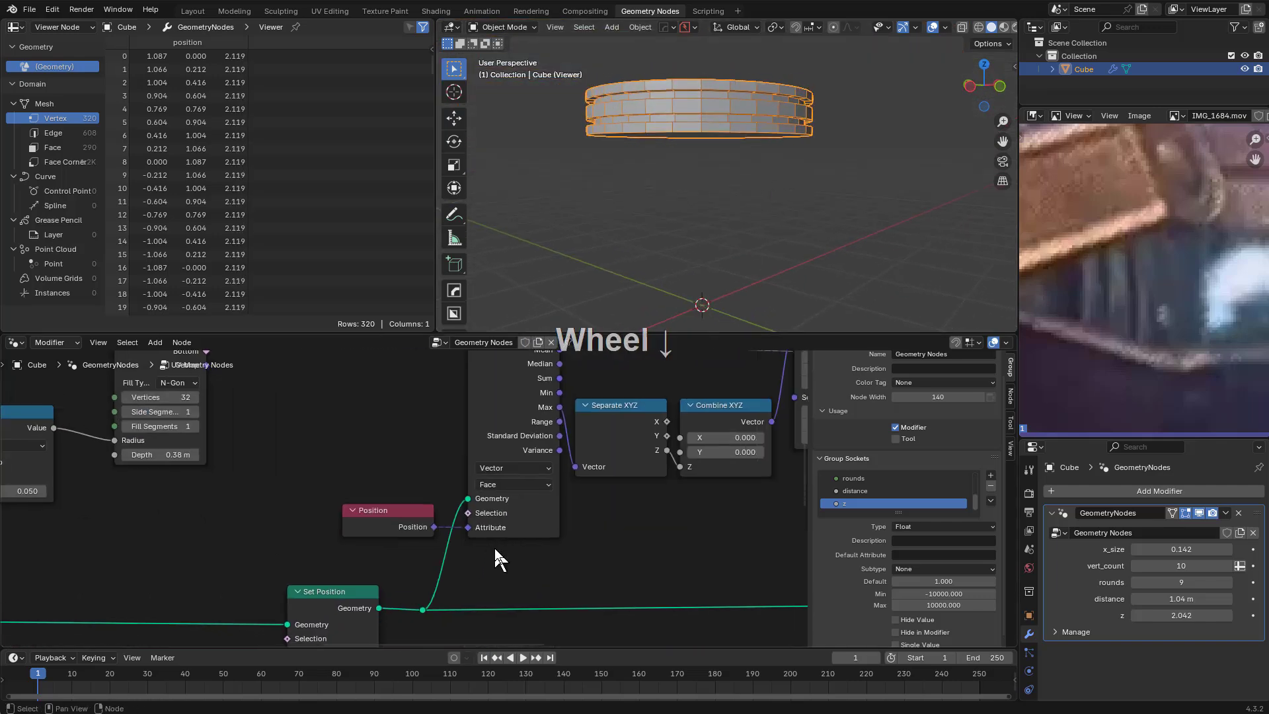
Shift the Viewer, Join Geometry and Group Output nodes horizontally away from the third Extrude Mesh to make room for more nodes
{"action": "middle_click_drag", "start_coordinate": [495, 548], "coordinate": [528, 510]}
{"action": "scroll", "coordinate": [565, 524], "scroll_direction": "down", "scroll_amount": 3}
{"action": "scroll", "coordinate": [565, 525], "scroll_direction": "up", "scroll_amount": 1}
{"action": "middle_click_drag", "start_coordinate": [780, 468], "coordinate": [553, 534]}
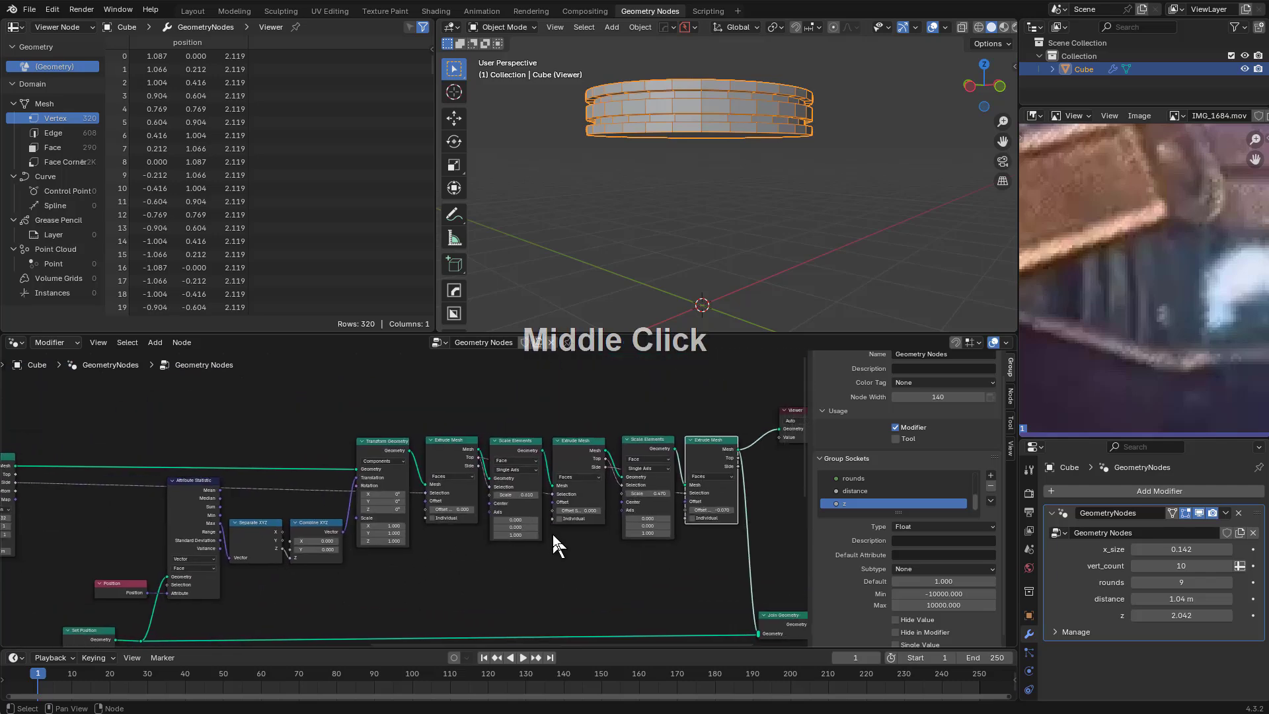
{"action": "scroll", "coordinate": [564, 533], "scroll_direction": "down", "scroll_amount": 1}
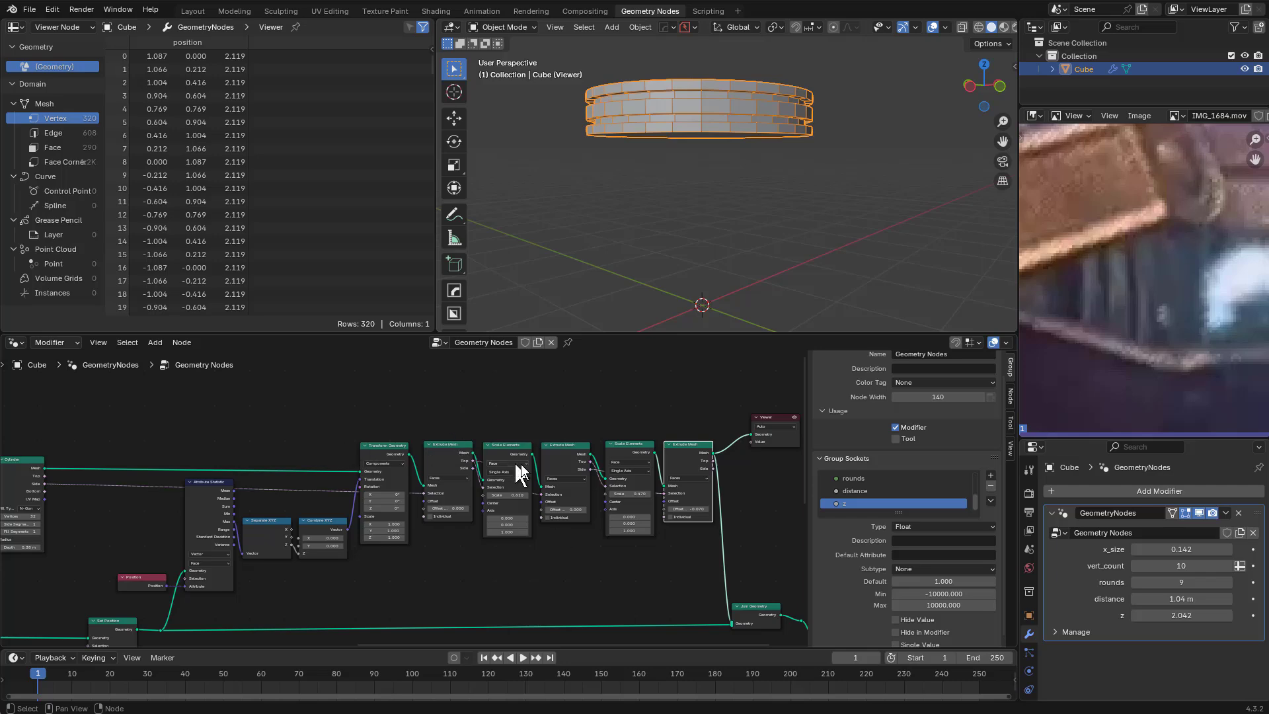
{"action": "scroll", "coordinate": [520, 464], "scroll_direction": "down", "scroll_amount": 5}
{"action": "middle_click_drag", "start_coordinate": [735, 516], "coordinate": [643, 463]}
{"action": "scroll", "coordinate": [643, 448], "scroll_direction": "up", "scroll_amount": 5}
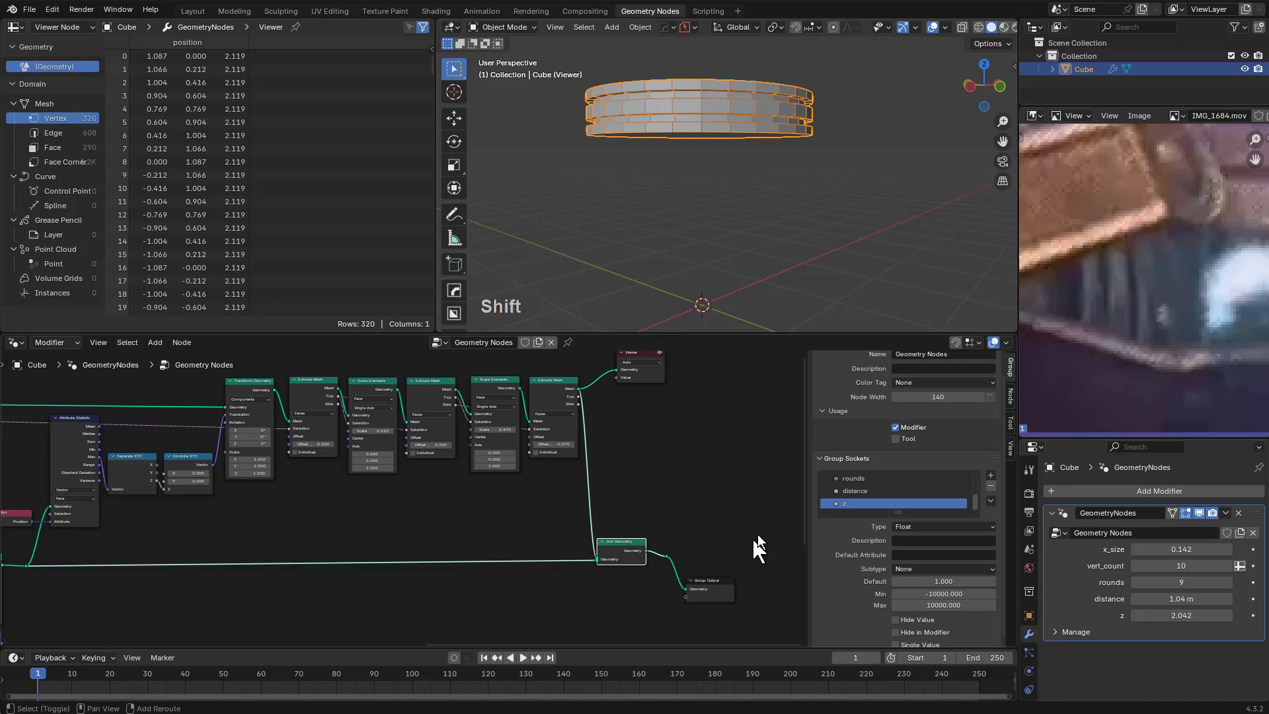
{"action": "left_click_drag", "start_coordinate": [759, 357], "coordinate": [609, 585]}
{"action": "key", "text": "g"}
{"action": "key", "text": "x"}
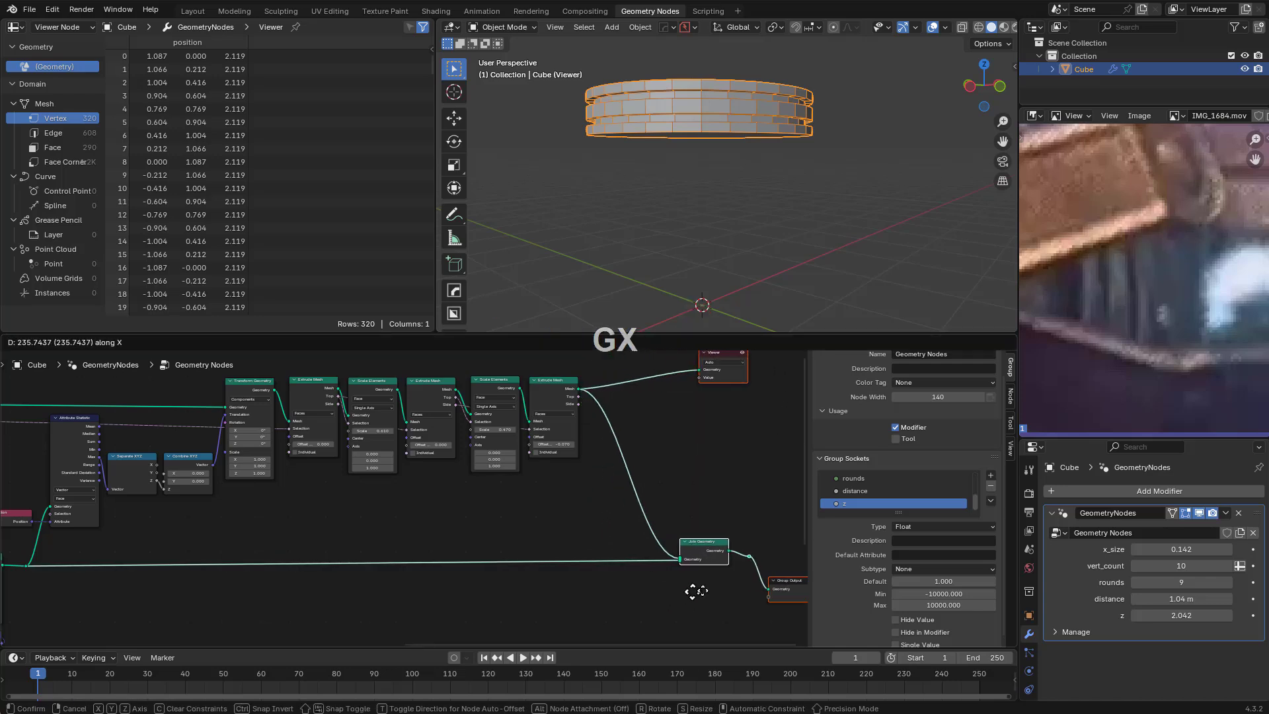
{"action": "left_click", "coordinate": [708, 575]}
{"action": "middle_click_drag", "start_coordinate": [708, 575], "coordinate": [575, 562]}
{"action": "key", "text": "g"}
{"action": "key", "text": "x"}
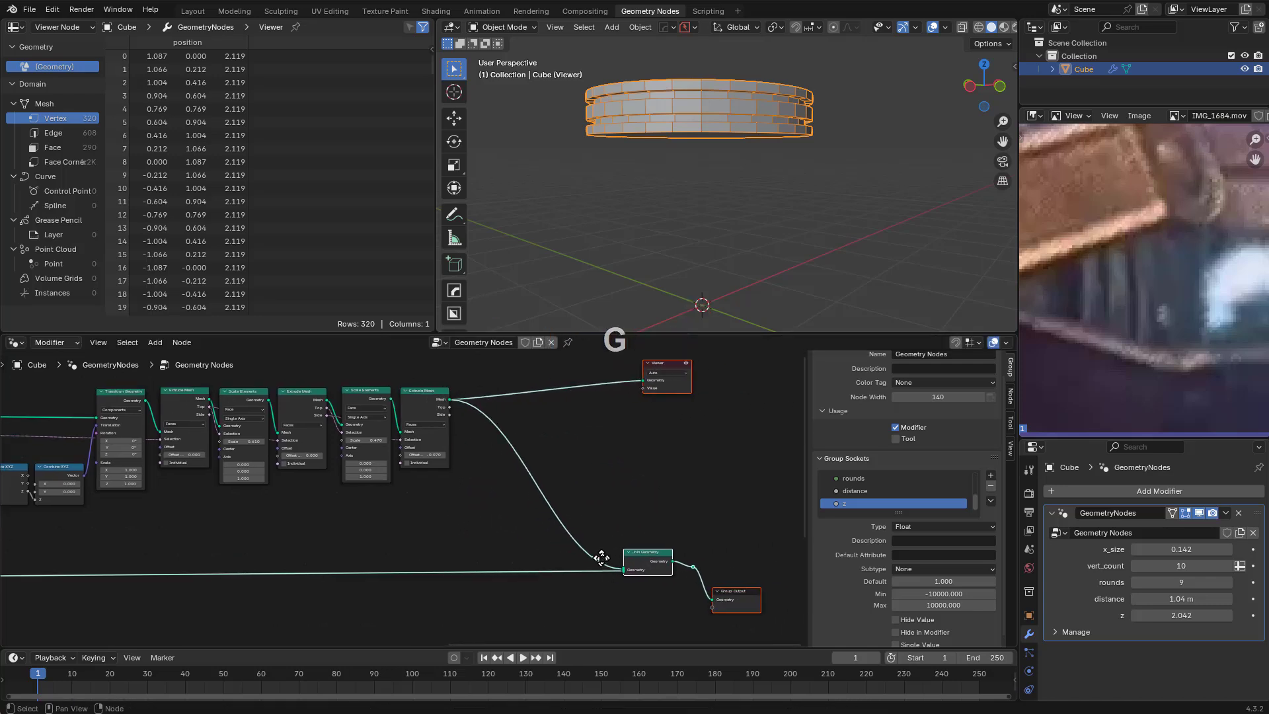
{"action": "left_click", "coordinate": [604, 567]}
Examine the grooved cap's side profile against the cap detail in the IMG_1684.mov reference
{"action": "scroll", "coordinate": [681, 522], "scroll_direction": "down", "scroll_amount": 3}
{"action": "scroll", "coordinate": [592, 509], "scroll_direction": "up", "scroll_amount": 2}
{"action": "middle_click_drag", "start_coordinate": [593, 503], "coordinate": [514, 519]}
{"action": "scroll", "coordinate": [609, 501], "scroll_direction": "up", "scroll_amount": 3}
{"action": "scroll", "coordinate": [591, 479], "scroll_direction": "up", "scroll_amount": 2}
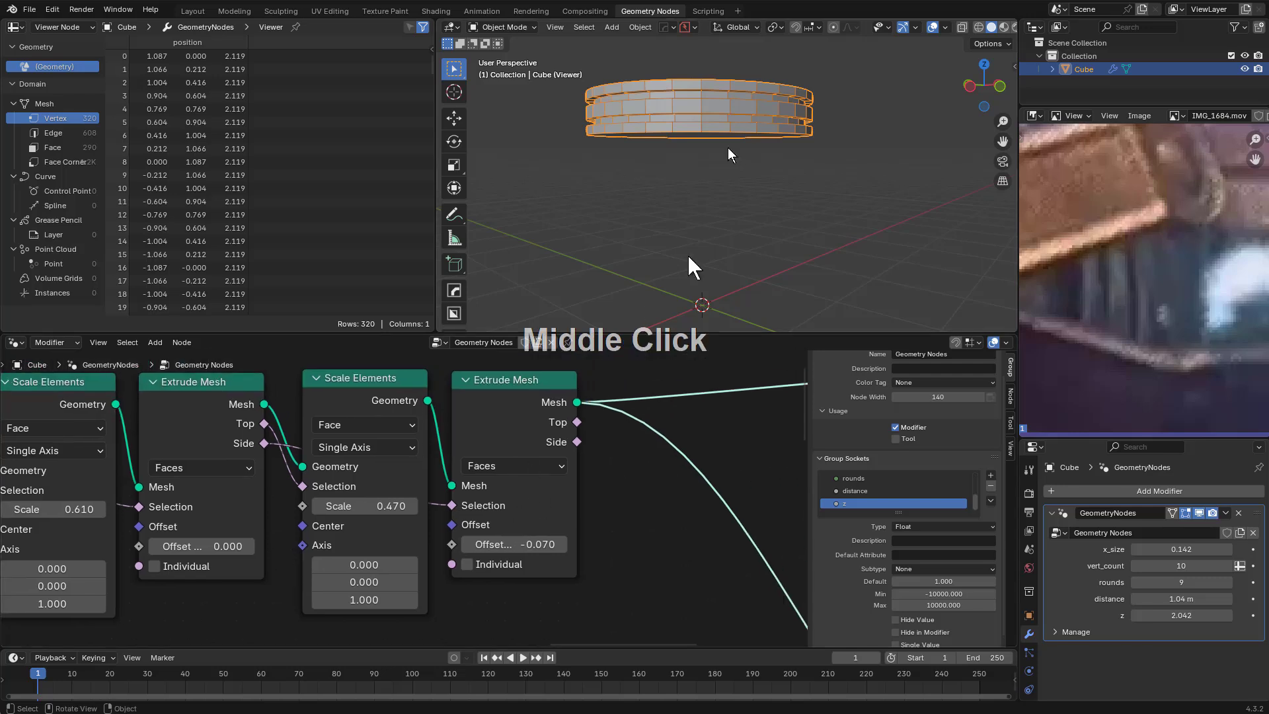
{"action": "middle_click_drag", "start_coordinate": [688, 263], "coordinate": [699, 113]}
{"action": "middle_click_drag", "start_coordinate": [1144, 329], "coordinate": [1092, 300]}
{"action": "scroll", "coordinate": [1097, 303], "scroll_direction": "down", "scroll_amount": 2}
{"action": "scroll", "coordinate": [1097, 296], "scroll_direction": "up", "scroll_amount": 3}
{"action": "scroll", "coordinate": [1217, 291], "scroll_direction": "down", "scroll_amount": 3}
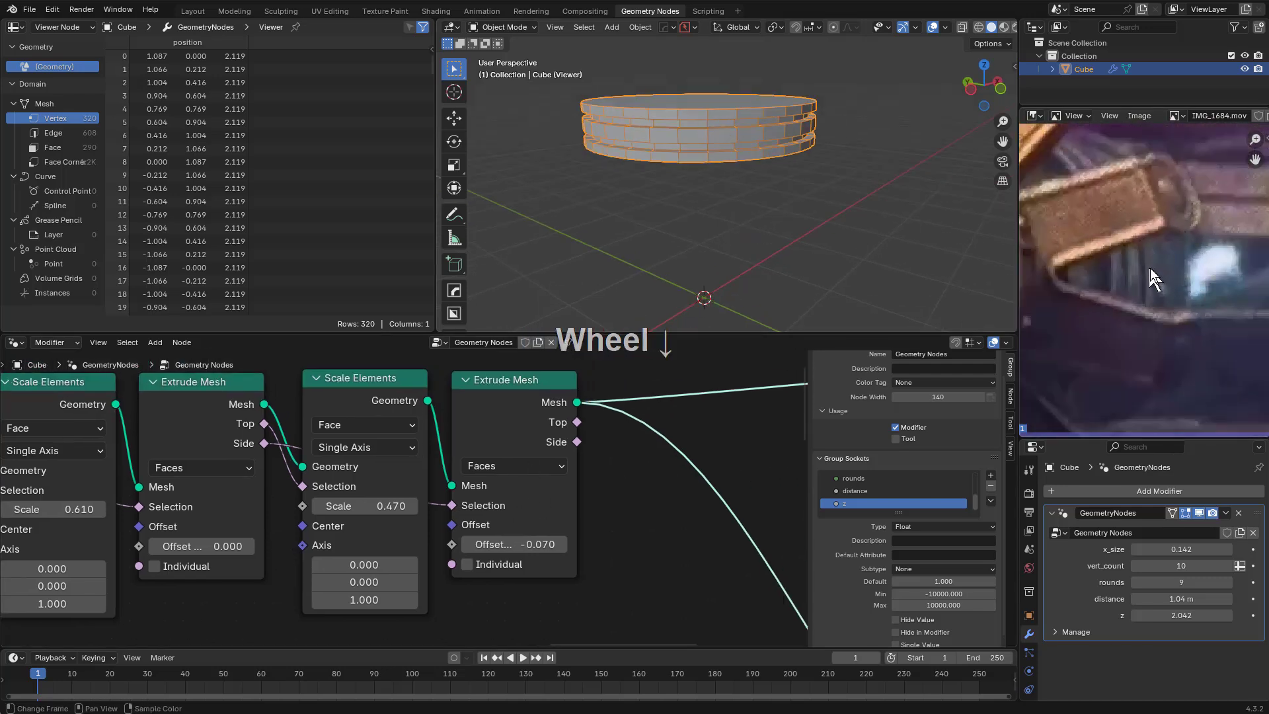
Preview the Join Geometry output and compare the capped strip core with the cap detail in the IMG_1684.mov reference
{"action": "middle_click_drag", "start_coordinate": [1169, 258], "coordinate": [1172, 268]}
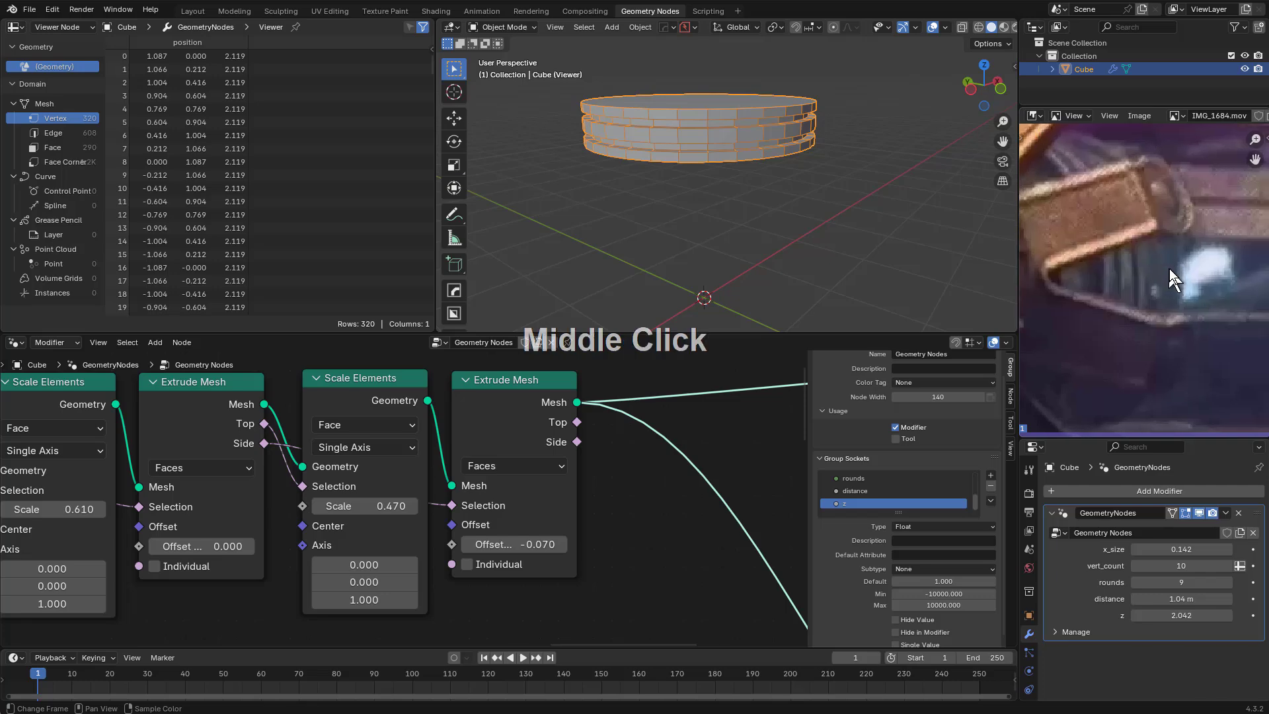
{"action": "scroll", "coordinate": [610, 480], "scroll_direction": "down", "scroll_amount": 2}
{"action": "scroll", "coordinate": [685, 175], "scroll_direction": "up", "scroll_amount": 2}
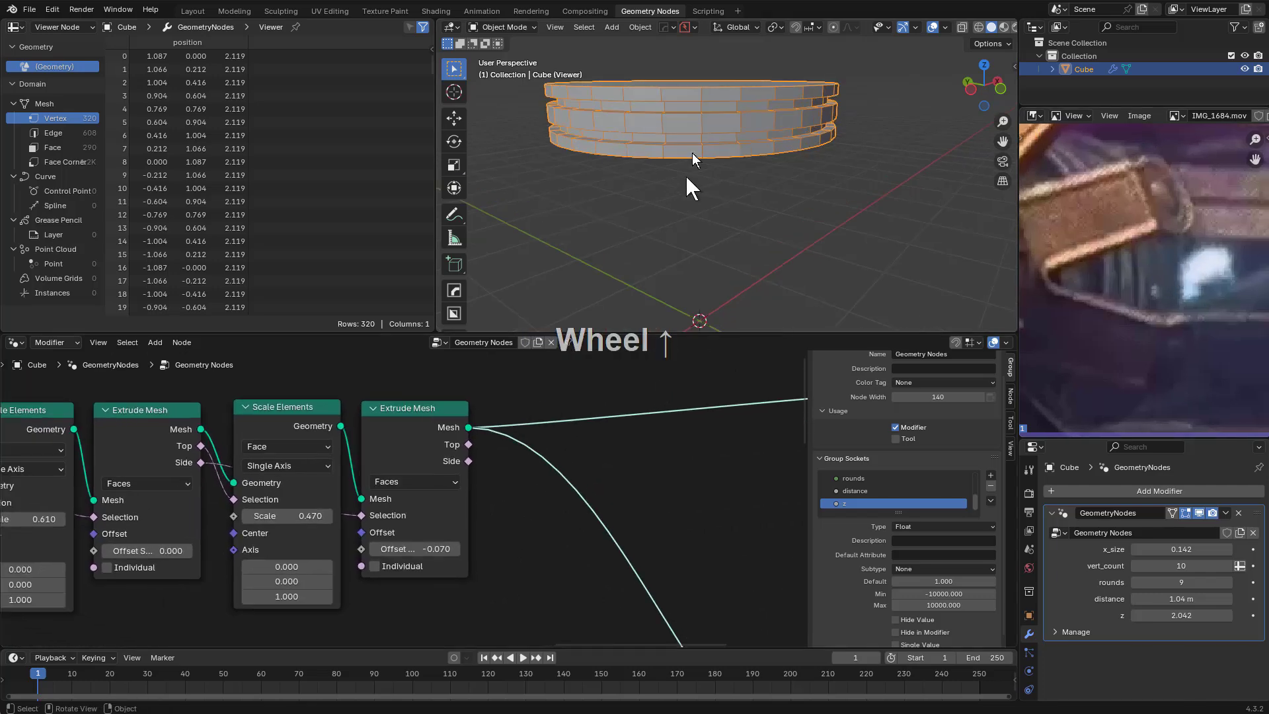
{"action": "middle_click_drag", "start_coordinate": [684, 174], "coordinate": [716, 135]}
{"action": "scroll", "coordinate": [715, 139], "scroll_direction": "down", "scroll_amount": 1}
{"action": "scroll", "coordinate": [718, 562], "scroll_direction": "down", "scroll_amount": 2}
{"action": "middle_click_drag", "start_coordinate": [719, 576], "coordinate": [528, 429]}
{"action": "scroll", "coordinate": [532, 436], "scroll_direction": "down", "scroll_amount": 1}
{"action": "left_click", "coordinate": [690, 553], "text": "ctrl+shift"}
{"action": "middle_click_drag", "start_coordinate": [752, 181], "coordinate": [744, 192]}
{"action": "middle_click_drag", "start_coordinate": [914, 228], "coordinate": [731, 113]}
{"action": "scroll", "coordinate": [704, 89], "scroll_direction": "up", "scroll_amount": 2}
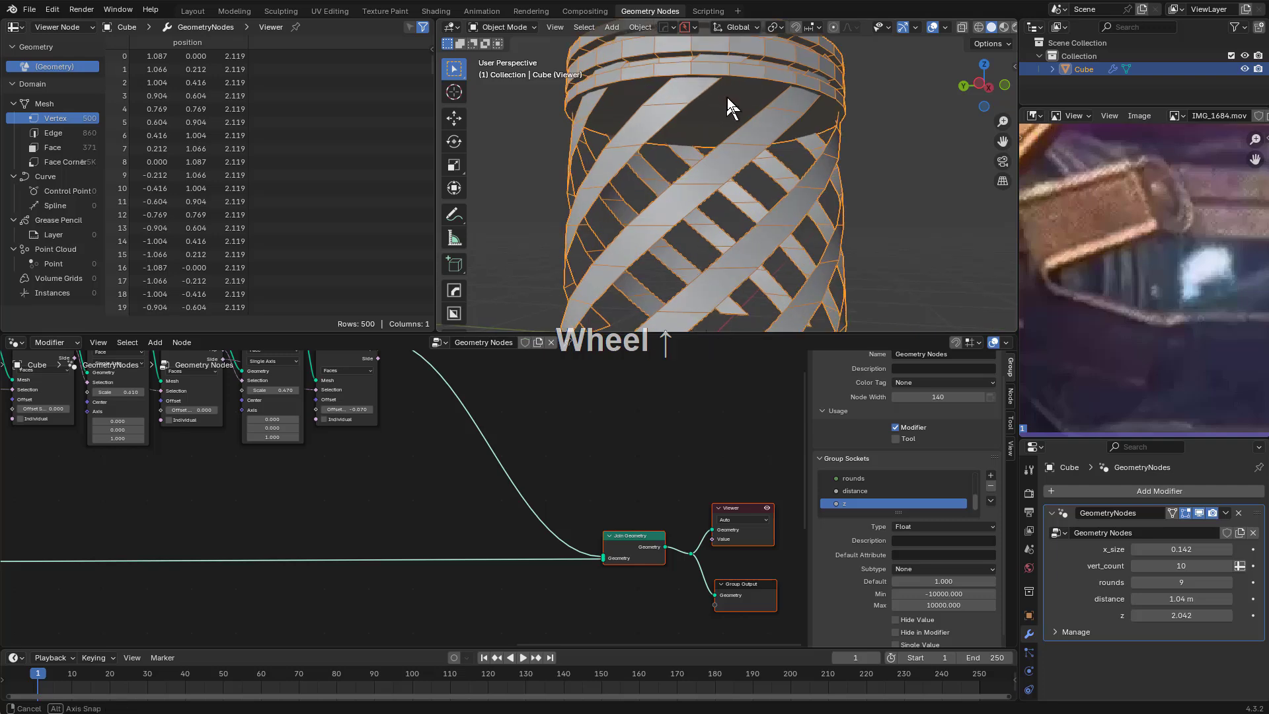
Set the Value of the Add node that feeds the Cylinder's Radius to 0.100
{"action": "middle_click_drag", "start_coordinate": [317, 524], "coordinate": [529, 523]}
{"action": "scroll", "coordinate": [341, 543], "scroll_direction": "up", "scroll_amount": 1}
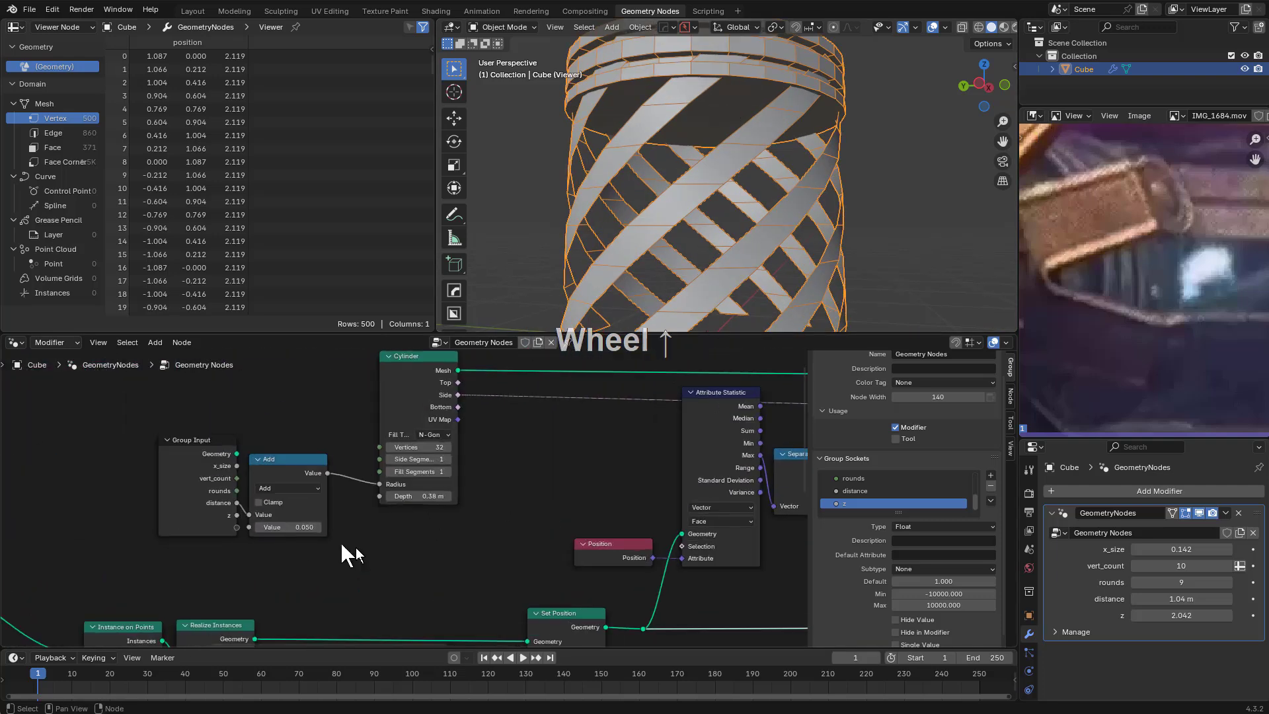
{"action": "middle_click_drag", "start_coordinate": [341, 543], "coordinate": [441, 534]}
{"action": "scroll", "coordinate": [289, 548], "scroll_direction": "up", "scroll_amount": 8}
{"action": "left_click_drag", "start_coordinate": [377, 539], "coordinate": [387, 538], "text": "shift"}
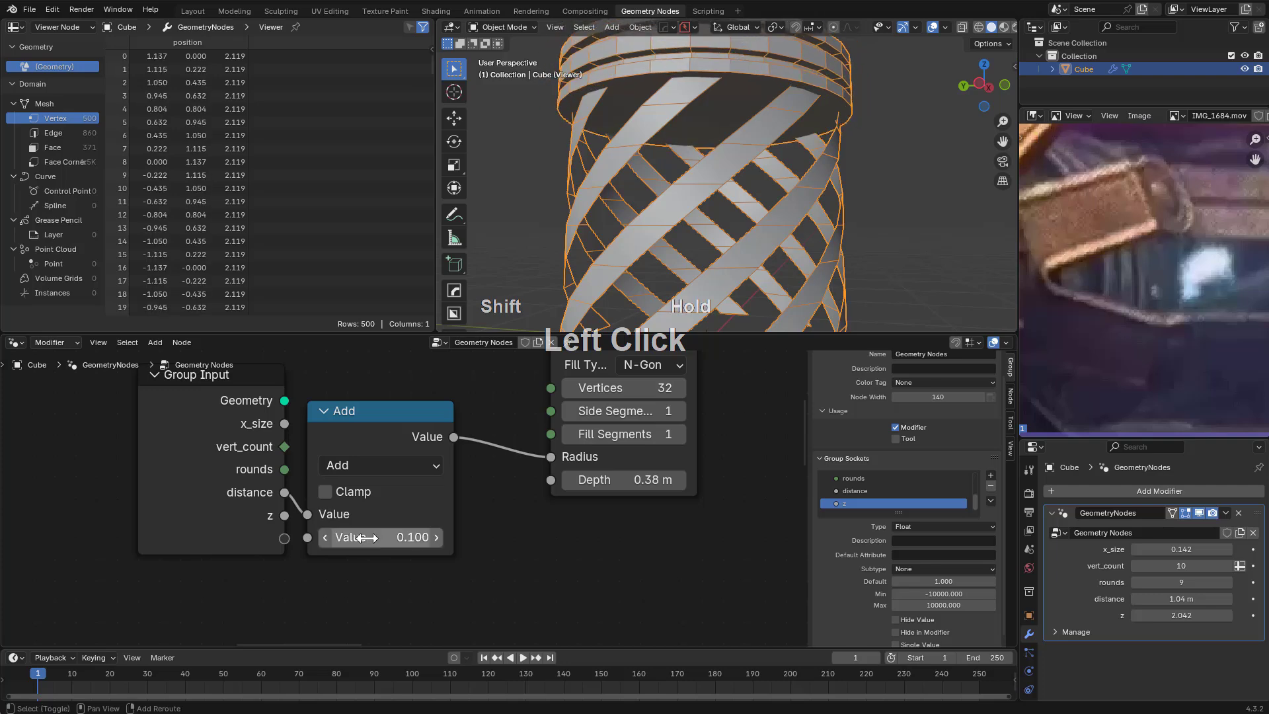
{"action": "scroll", "coordinate": [467, 515], "scroll_direction": "down", "scroll_amount": 5}
{"action": "mouse_move", "coordinate": [518, 518]}
{"action": "middle_mouse_down"}
{"action": "mouse_move", "coordinate": [633, 486]}
{"action": "mouse_move", "coordinate": [514, 521]}
{"action": "middle_mouse_up"}
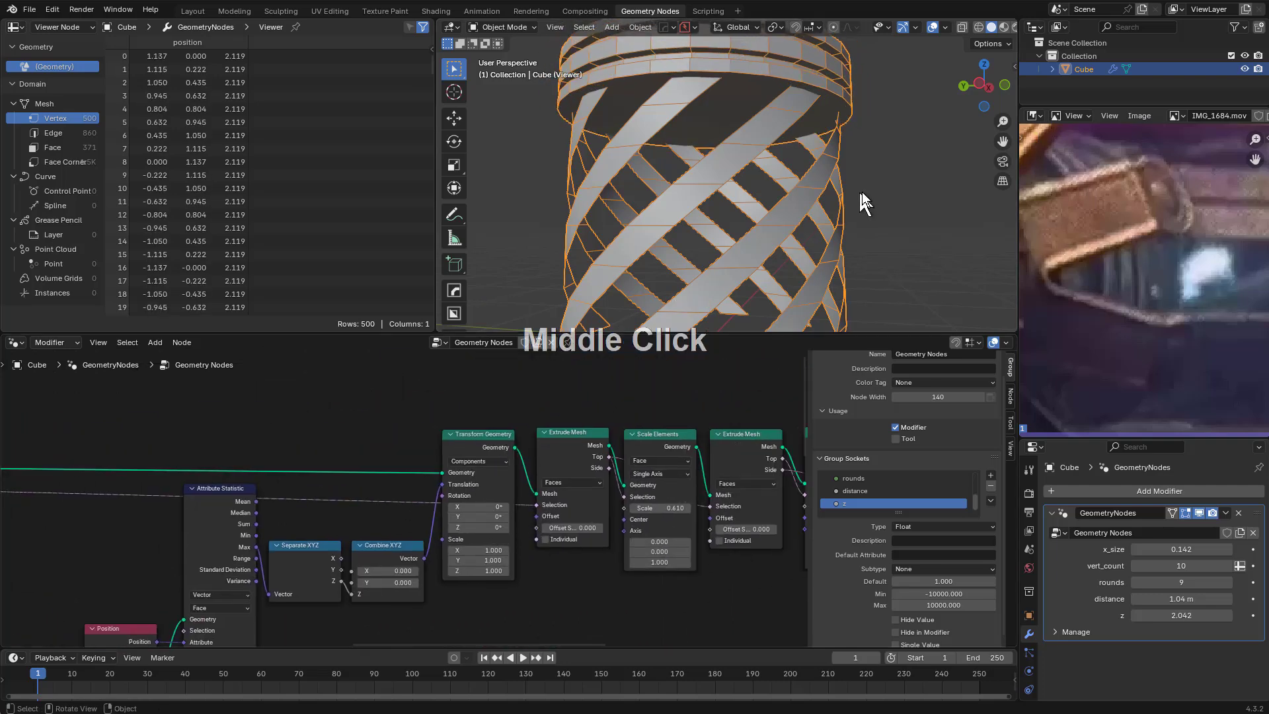
Duplicate the third Extrude Mesh and insert the copy after it on the link to Join Geometry
{"action": "middle_click_drag", "start_coordinate": [712, 261], "coordinate": [552, 263]}
{"action": "scroll", "coordinate": [556, 265], "scroll_direction": "down", "scroll_amount": 2}
{"action": "middle_click_drag", "start_coordinate": [684, 503], "coordinate": [331, 512]}
{"action": "scroll", "coordinate": [685, 479], "scroll_direction": "down", "scroll_amount": 1}
{"action": "middle_click_drag", "start_coordinate": [685, 479], "coordinate": [611, 466]}
{"action": "scroll", "coordinate": [519, 475], "scroll_direction": "up", "scroll_amount": 3}
{"action": "scroll", "coordinate": [521, 476], "scroll_direction": "up", "scroll_amount": 1}
{"action": "key", "text": "shift+d"}
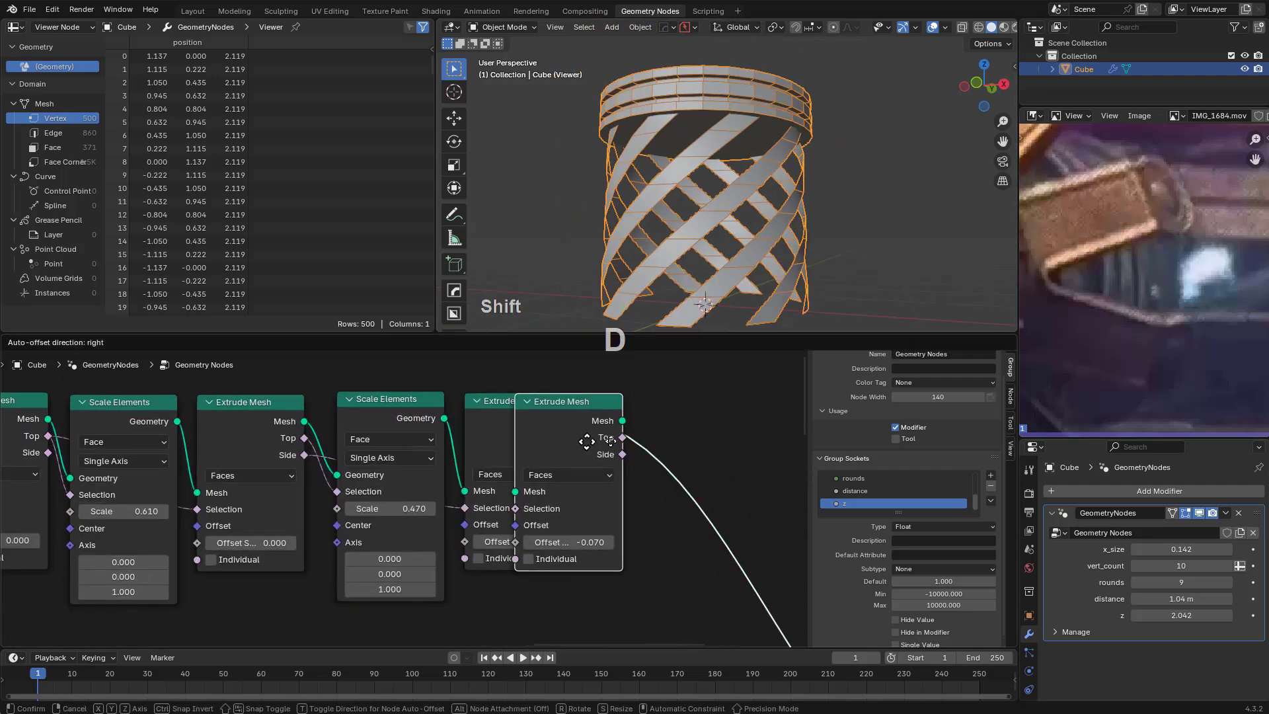
{"action": "left_click", "coordinate": [700, 434]}
View the Cylinder's Top selection on the fourth Extrude Mesh's Mesh output, moving the Viewer to the chain's end
{"action": "scroll", "coordinate": [381, 486], "scroll_direction": "down", "scroll_amount": 3}
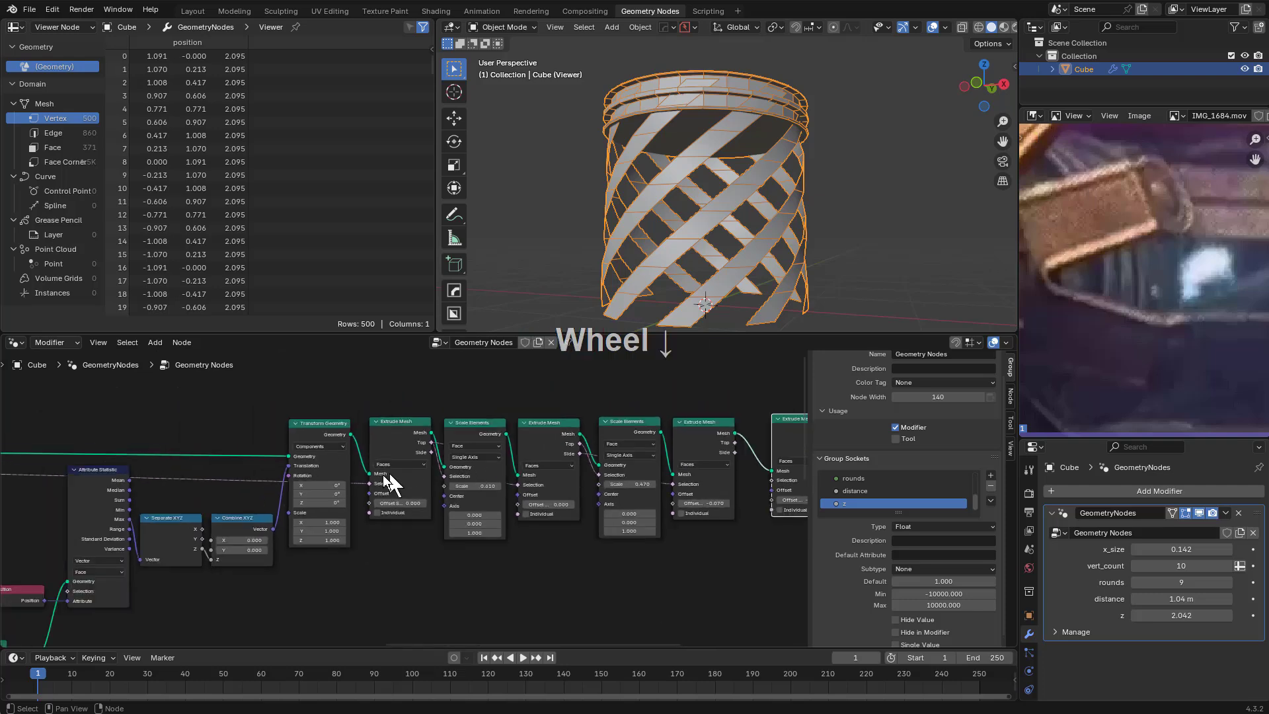
{"action": "middle_click_drag", "start_coordinate": [383, 482], "coordinate": [553, 448]}
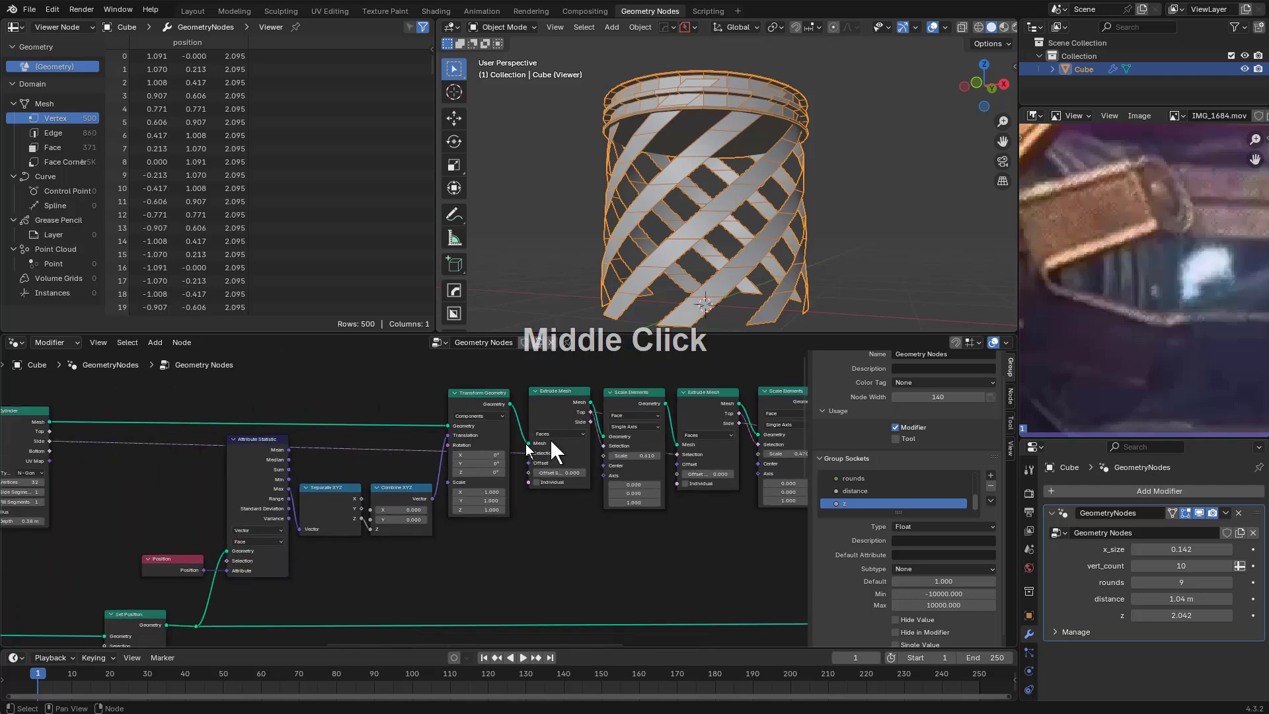
{"action": "left_click", "coordinate": [28, 442], "text": "ctrl+shift"}
{"action": "scroll", "coordinate": [478, 477], "scroll_direction": "down", "scroll_amount": 1}
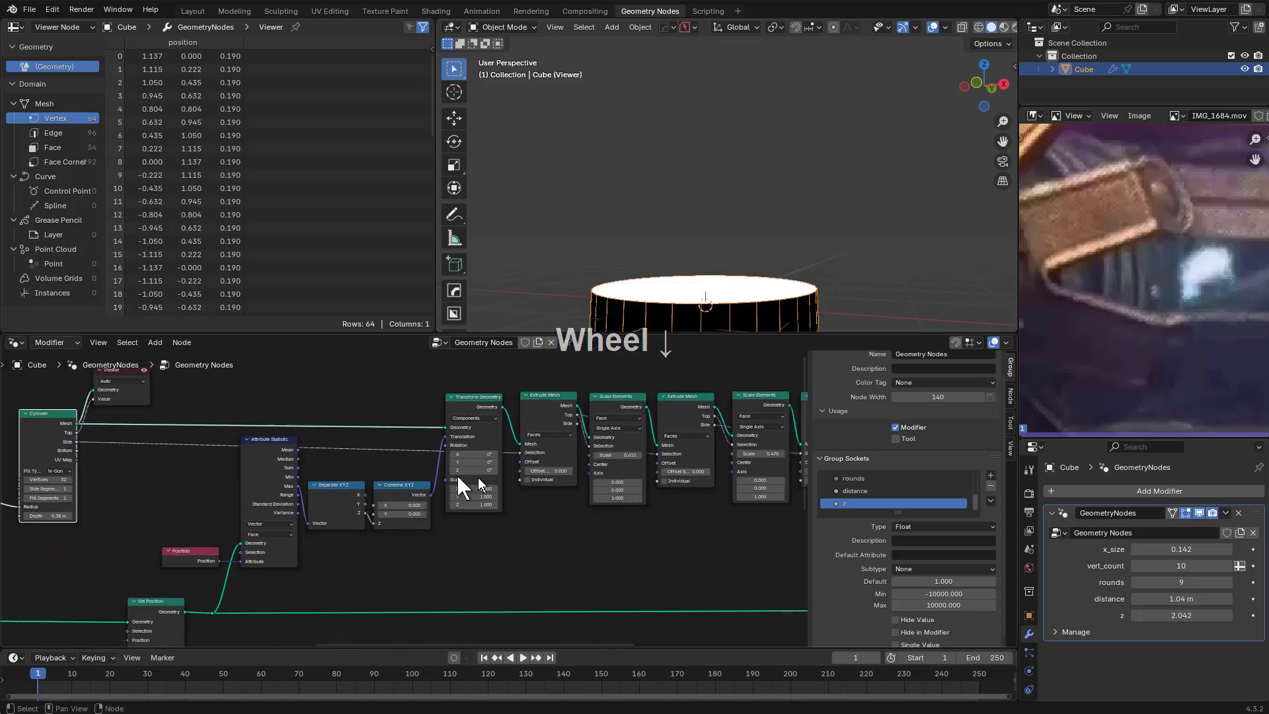
{"action": "middle_click_drag", "start_coordinate": [478, 477], "coordinate": [443, 462]}
{"action": "middle_click_drag", "start_coordinate": [388, 431], "coordinate": [323, 469]}
{"action": "scroll", "coordinate": [328, 445], "scroll_direction": "down", "scroll_amount": 4}
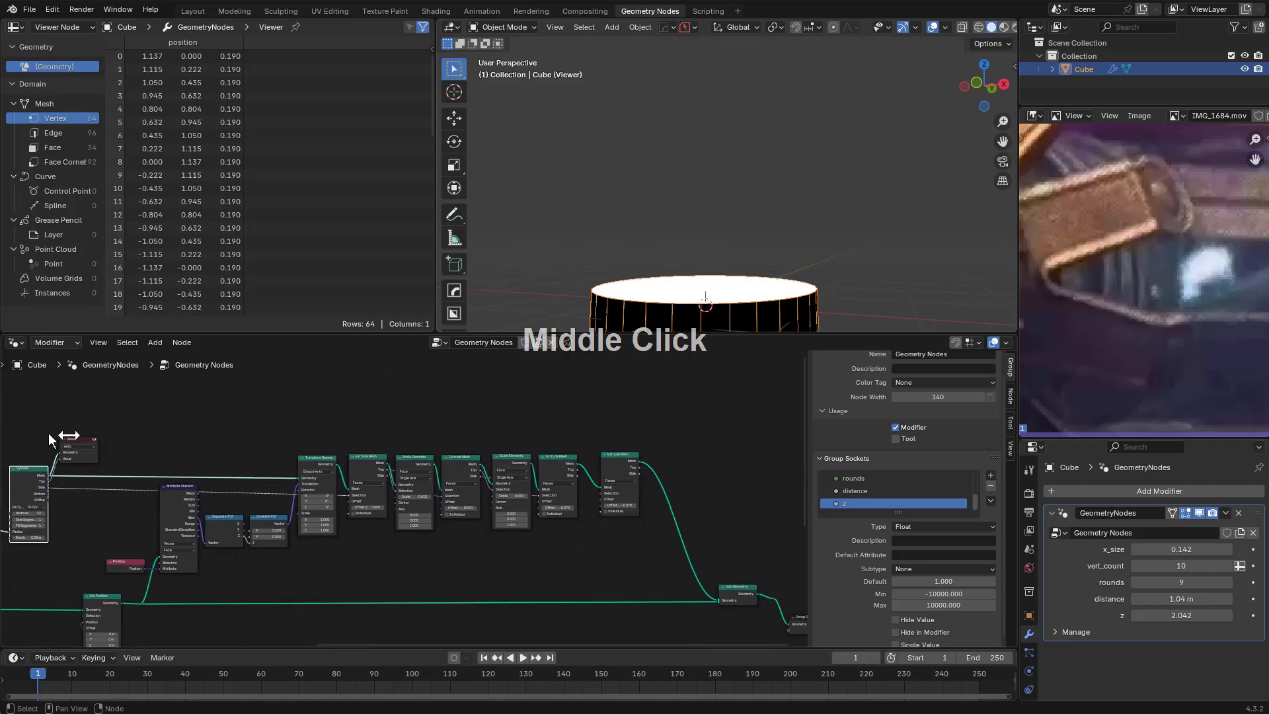
{"action": "left_click_drag", "start_coordinate": [75, 443], "coordinate": [723, 416]}
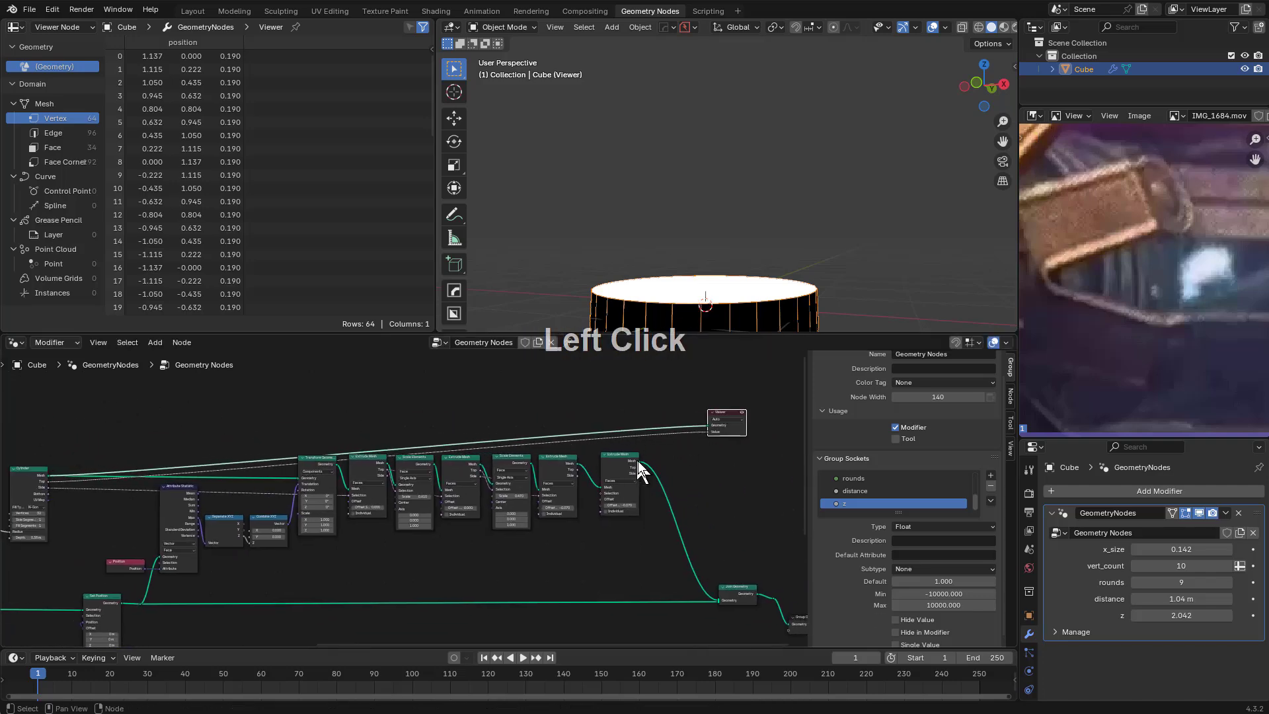
{"action": "left_click_drag", "start_coordinate": [637, 462], "coordinate": [710, 426]}
Reroute the Cylinder's Top link from the Viewer's Value to the fourth Extrude Mesh's Selection, and preview that node's Top selection
{"action": "middle_click_drag", "start_coordinate": [671, 274], "coordinate": [720, 195]}
{"action": "scroll", "coordinate": [726, 463], "scroll_direction": "up", "scroll_amount": 3}
{"action": "middle_click_drag", "start_coordinate": [710, 459], "coordinate": [621, 477]}
{"action": "scroll", "coordinate": [476, 488], "scroll_direction": "down", "scroll_amount": 3}
{"action": "middle_click_drag", "start_coordinate": [331, 496], "coordinate": [546, 463]}
{"action": "middle_click_drag", "start_coordinate": [644, 447], "coordinate": [335, 500]}
{"action": "scroll", "coordinate": [646, 476], "scroll_direction": "up", "scroll_amount": 5}
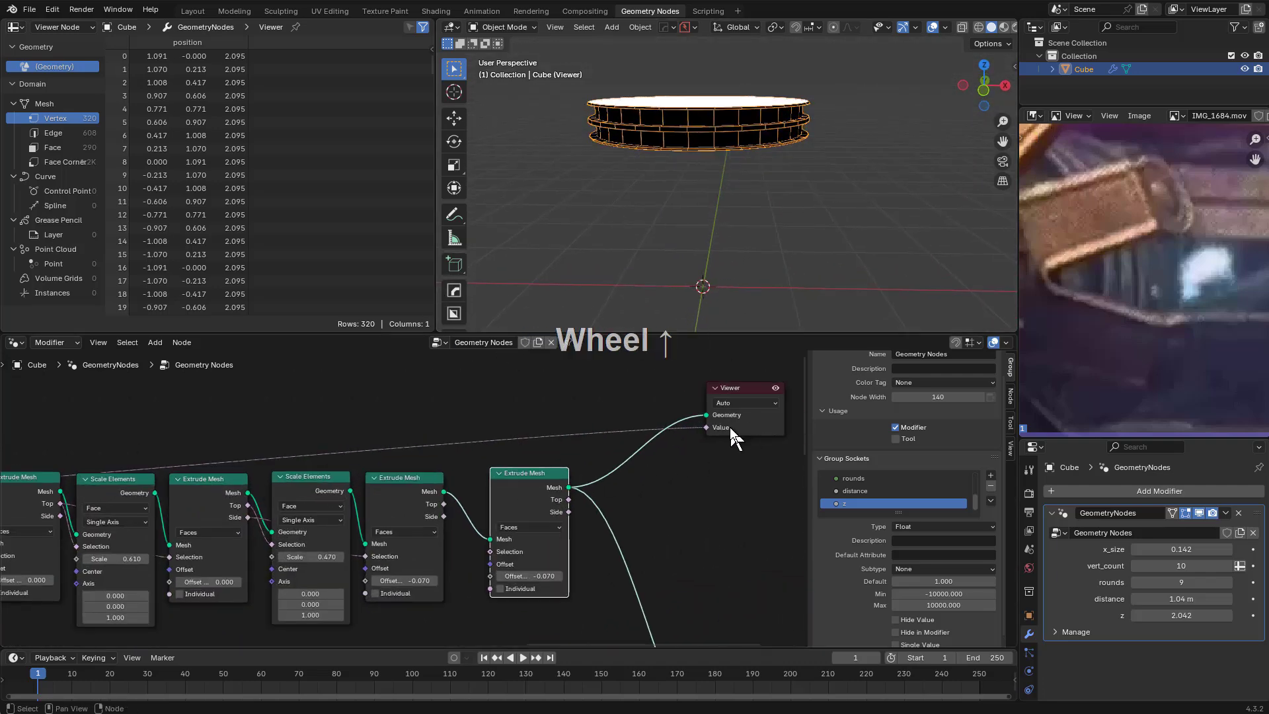
{"action": "left_click_drag", "start_coordinate": [706, 427], "coordinate": [486, 541]}
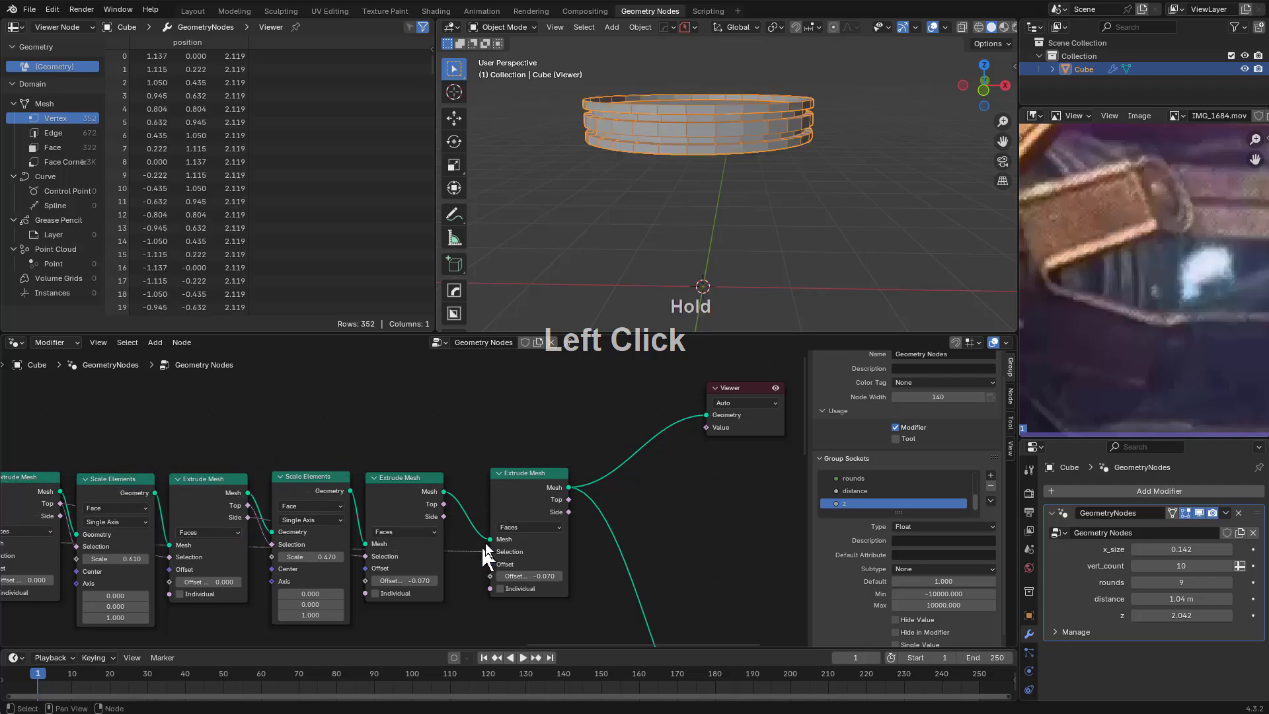
{"action": "left_click", "coordinate": [518, 493], "text": "ctrl+shift"}
Set the fourth Extrude Mesh's Offset Scale to 0 and move the node closer to the third Extrude Mesh
{"action": "middle_click_drag", "start_coordinate": [654, 229], "coordinate": [691, 188]}
{"action": "scroll", "coordinate": [530, 612], "scroll_direction": "up", "scroll_amount": 2}
{"action": "left_click_drag", "start_coordinate": [562, 596], "coordinate": [608, 596], "text": "shift"}
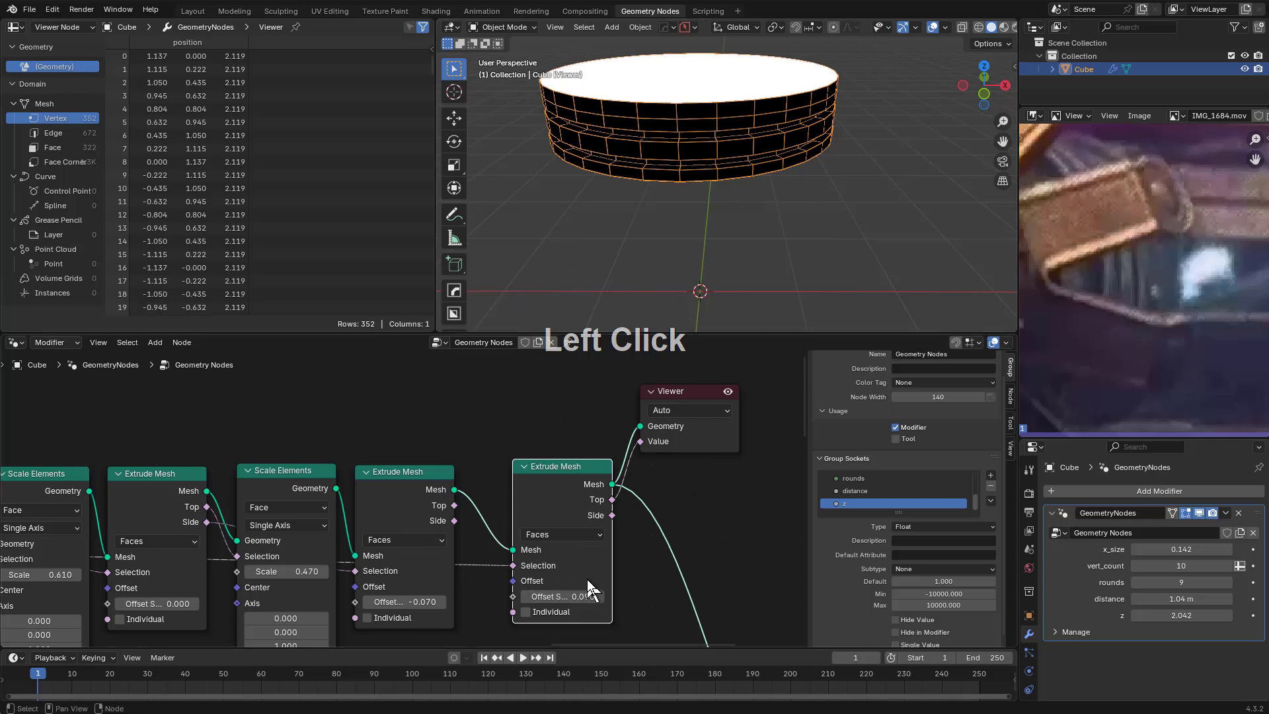
{"action": "type", "text": "0"}
{"action": "key", "text": "KP_Enter"}
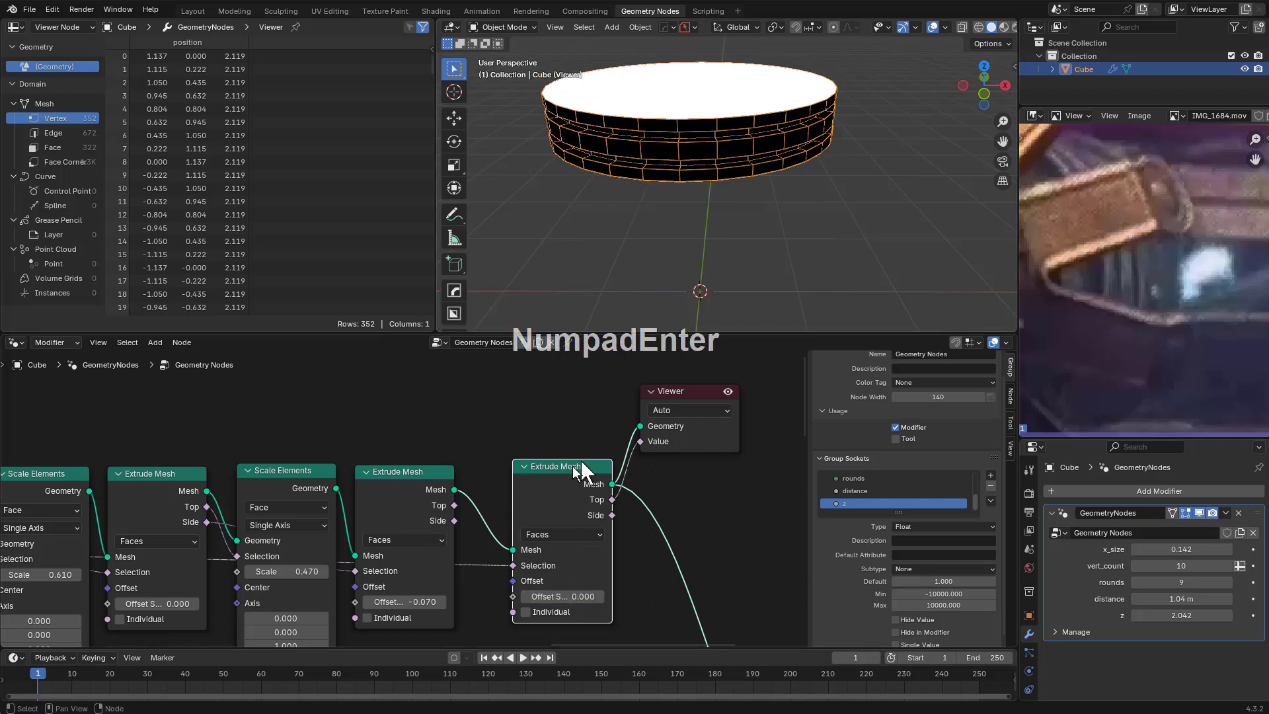
{"action": "left_click_drag", "start_coordinate": [580, 471], "coordinate": [552, 474]}
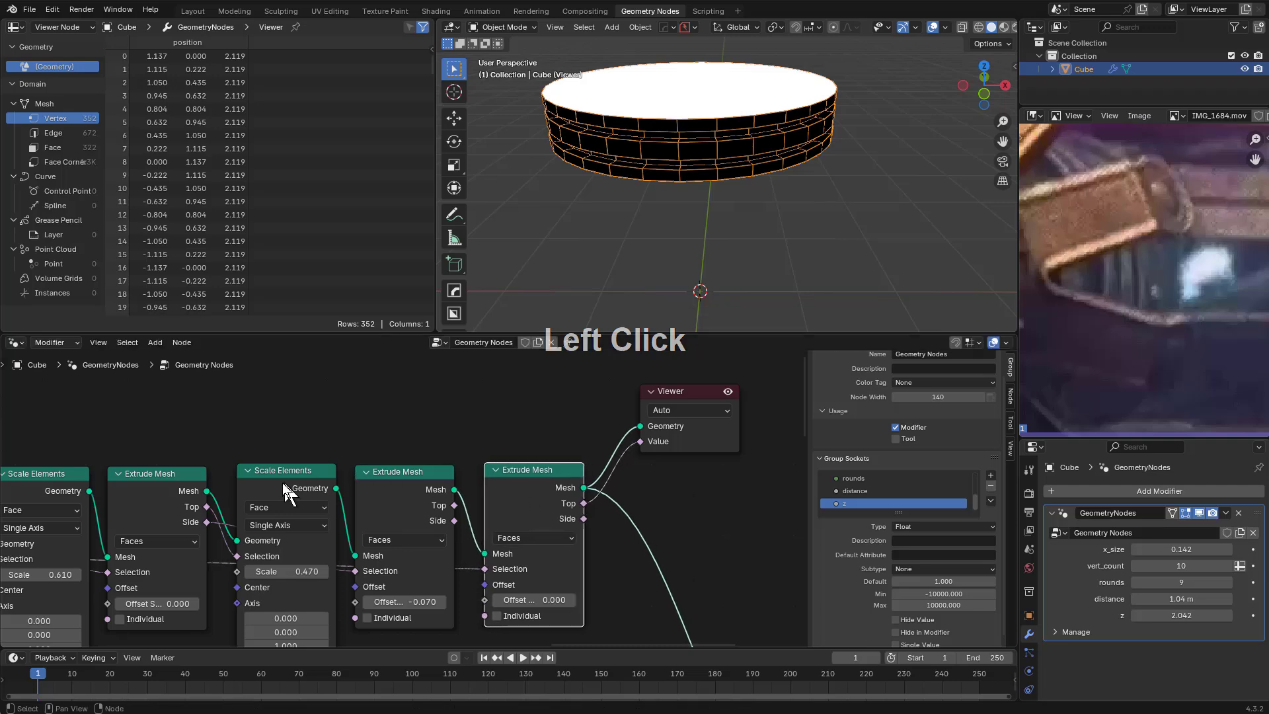
Add a Scale Elements node after the fourth Extrude Mesh and link that extrusion's Top to its Selection
{"action": "left_click", "coordinate": [284, 492]}
{"action": "scroll", "coordinate": [370, 470], "scroll_direction": "down", "scroll_amount": 2}
{"action": "middle_click_drag", "start_coordinate": [479, 494], "coordinate": [444, 476]}
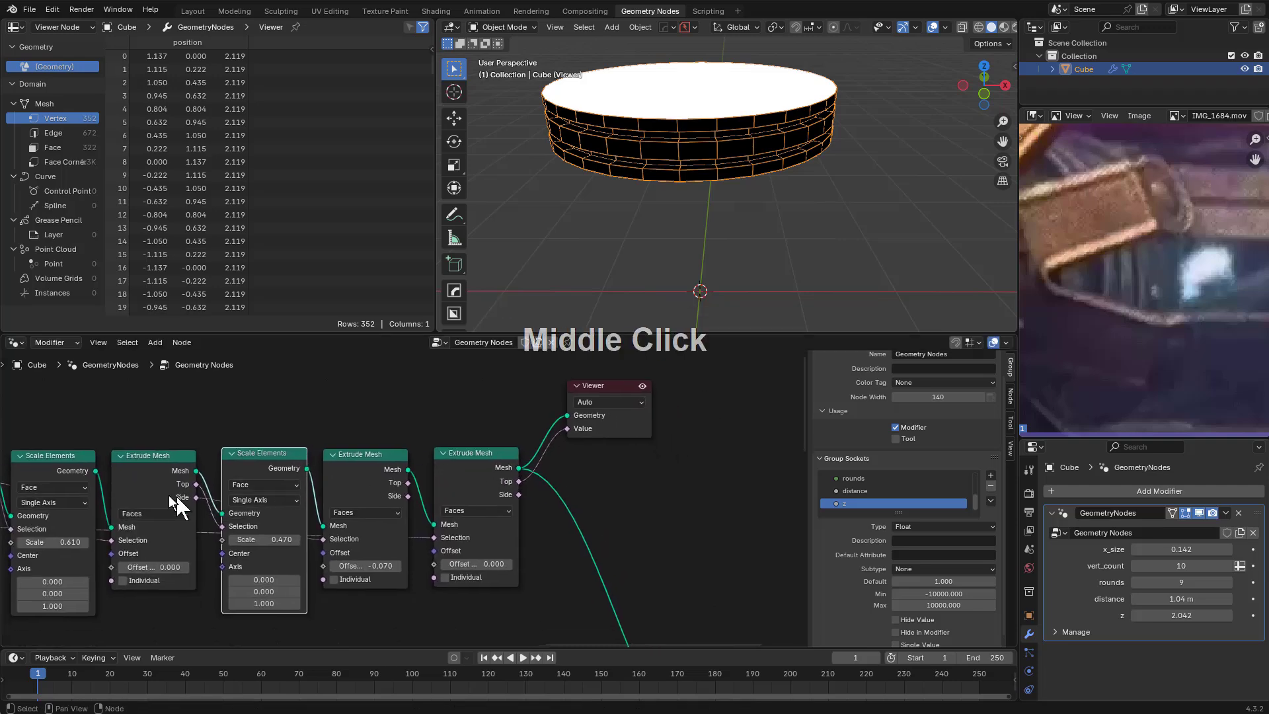
{"action": "key", "text": "shift+a"}
{"action": "left_click", "coordinate": [613, 424]}
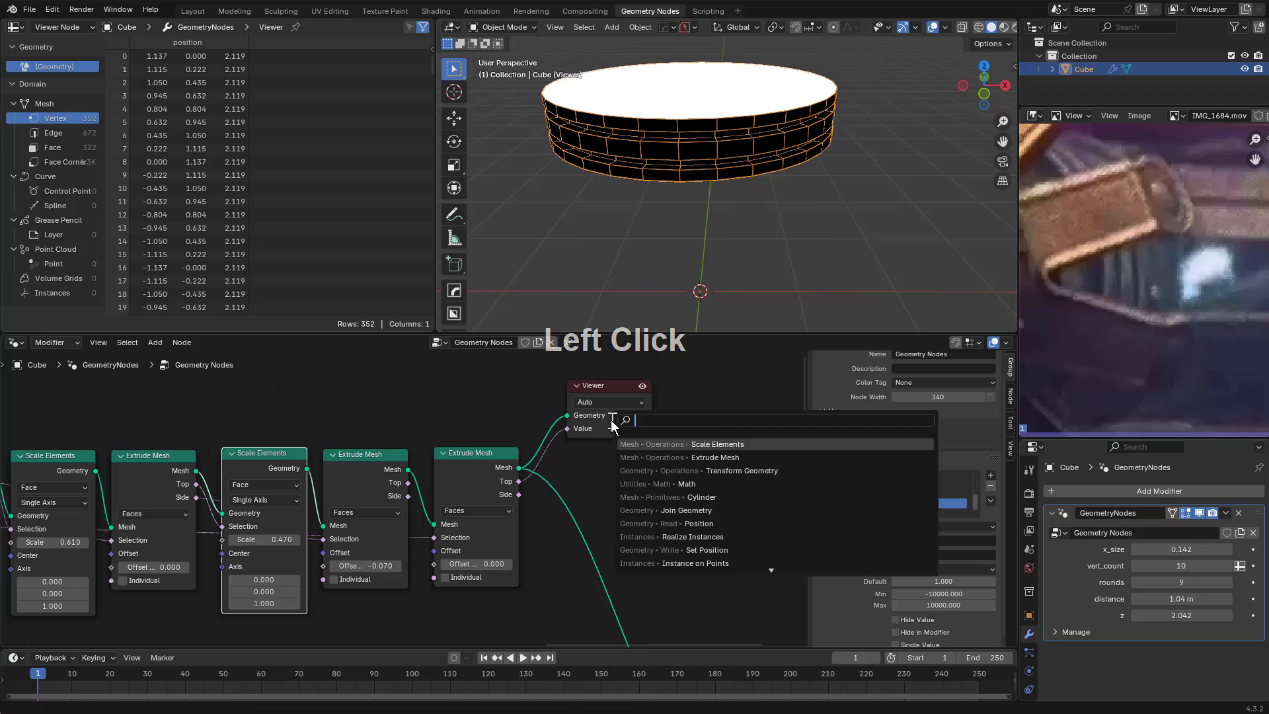
{"action": "type", "text": "scal"}
{"action": "key", "text": "Return"}
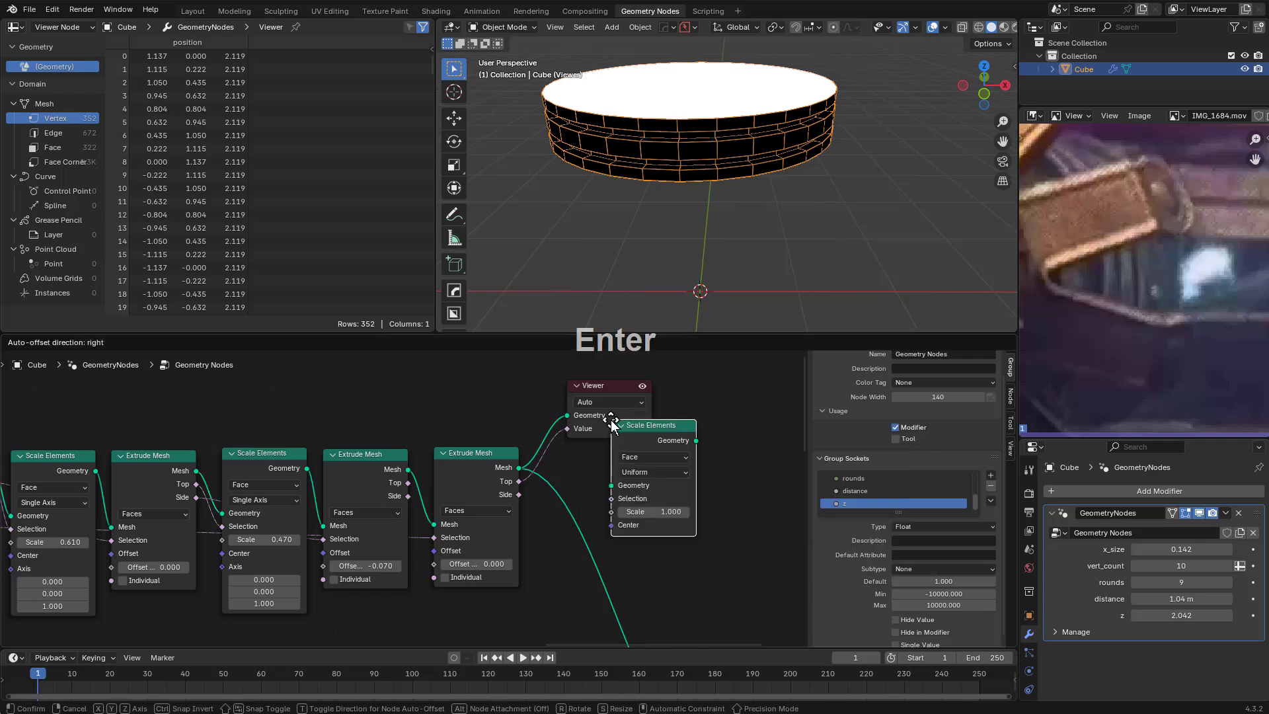
{"action": "left_click", "coordinate": [546, 464]}
{"action": "key", "text": "g"}
{"action": "left_click", "coordinate": [558, 455]}
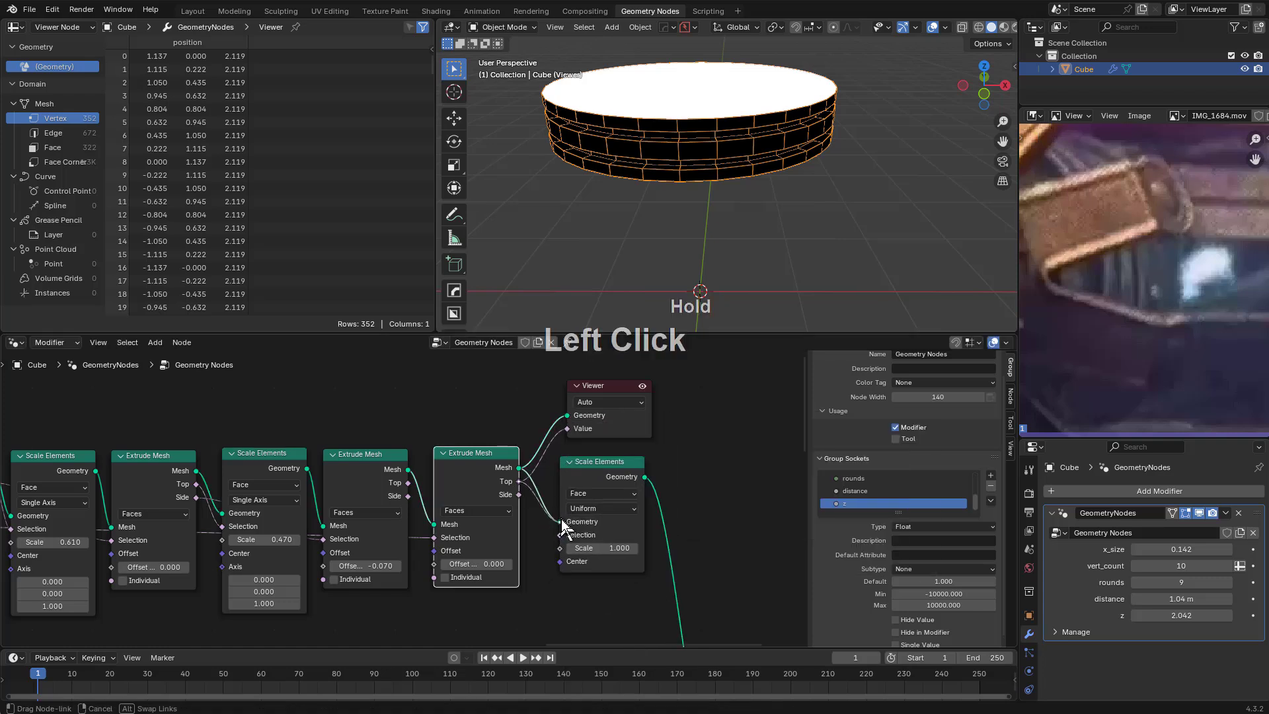
{"action": "scroll", "coordinate": [621, 482], "scroll_direction": "up", "scroll_amount": 1}
Preview the new Scale Elements node and set its uniform Scale to 0.940
{"action": "left_click", "coordinate": [643, 471], "text": "ctrl+shift"}
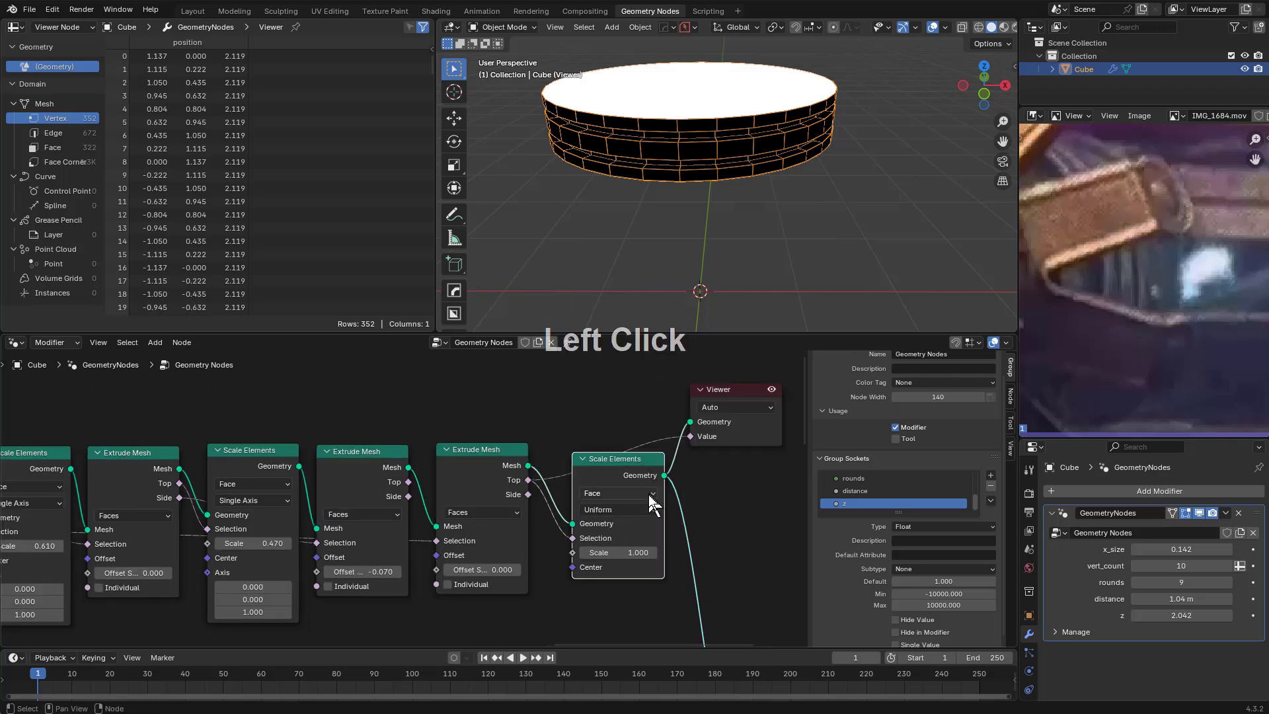
{"action": "scroll", "coordinate": [665, 135], "scroll_direction": "up", "scroll_amount": 3}
{"action": "left_click_drag", "start_coordinate": [620, 550], "coordinate": [611, 550], "text": "shift"}
{"action": "middle_click_drag", "start_coordinate": [633, 505], "coordinate": [589, 470]}
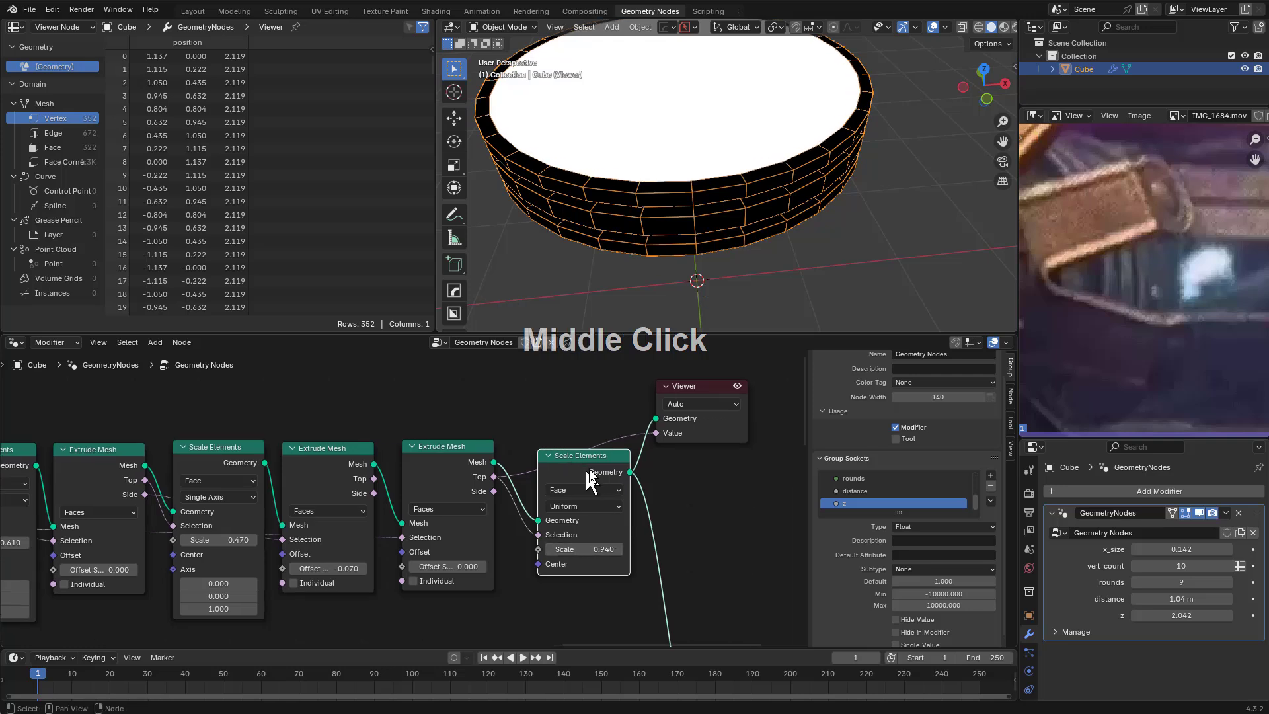
Duplicate the fourth Extrude Mesh, insert the copy after the uniform Scale Elements node and preview its Mesh output
{"action": "left_click", "coordinate": [455, 463]}
{"action": "key", "text": "shift+d"}
{"action": "left_click", "coordinate": [668, 492]}
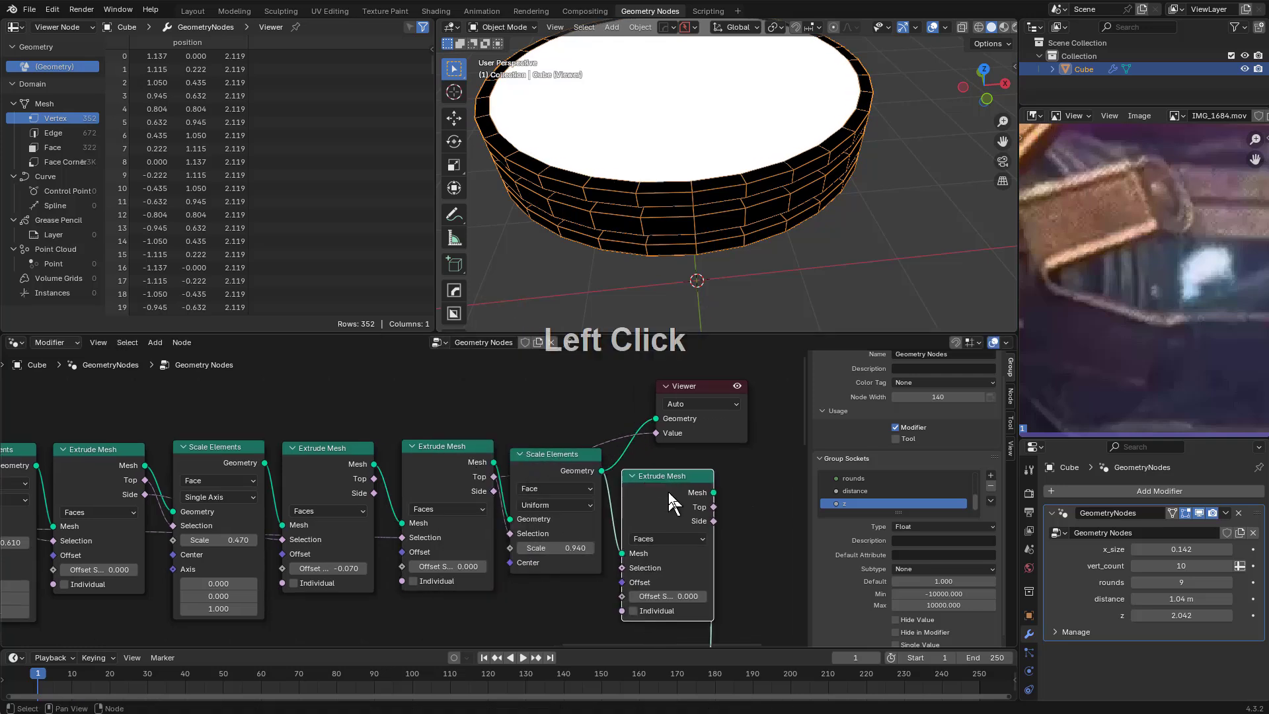
{"action": "middle_click_drag", "start_coordinate": [669, 489], "coordinate": [533, 460]}
{"action": "left_click", "coordinate": [623, 458]}
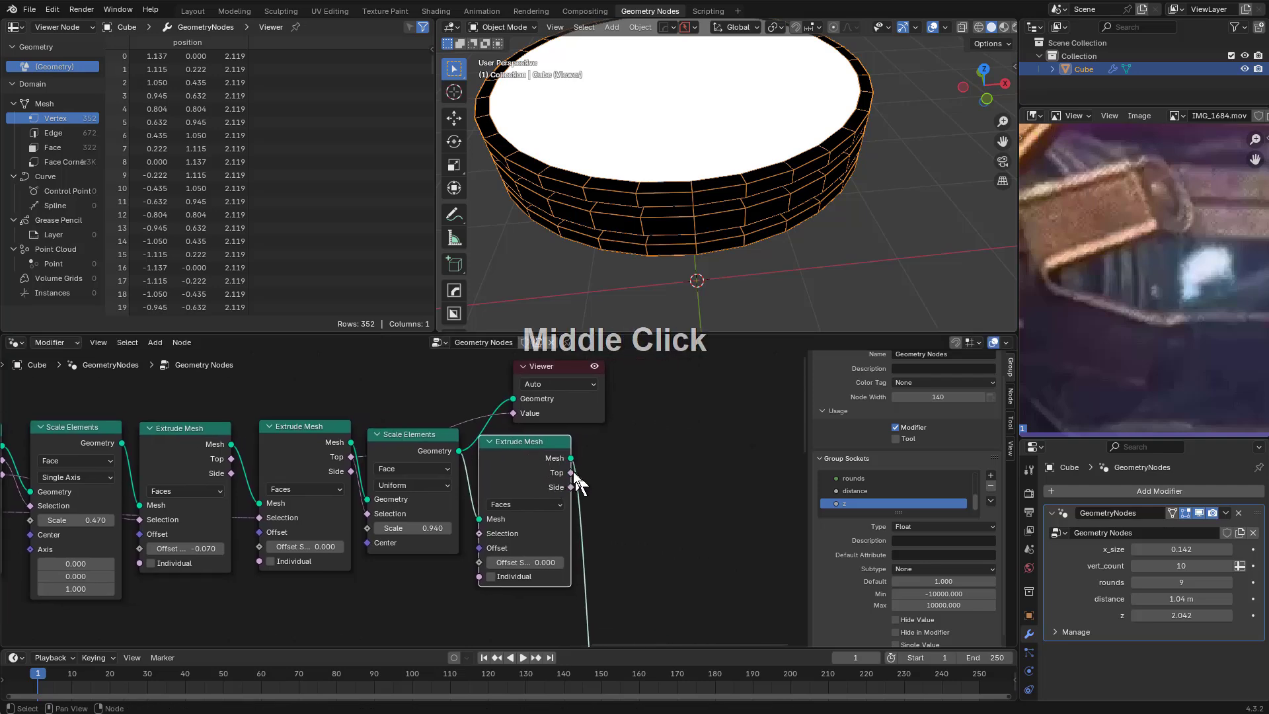
{"action": "left_click", "coordinate": [518, 454], "text": "ctrl+shift"}
Link the fourth Extrude Mesh's Top to the fifth Extrude Mesh's Selection and set the fifth's Offset Scale to 0.230
{"action": "mouse_move", "coordinate": [534, 561]}
{"action": "left_mouse_down", "text": "shift"}
{"action": "mouse_move", "coordinate": [562, 561]}
{"action": "mouse_move", "coordinate": [534, 561]}
{"action": "left_mouse_up", "text": "shift"}
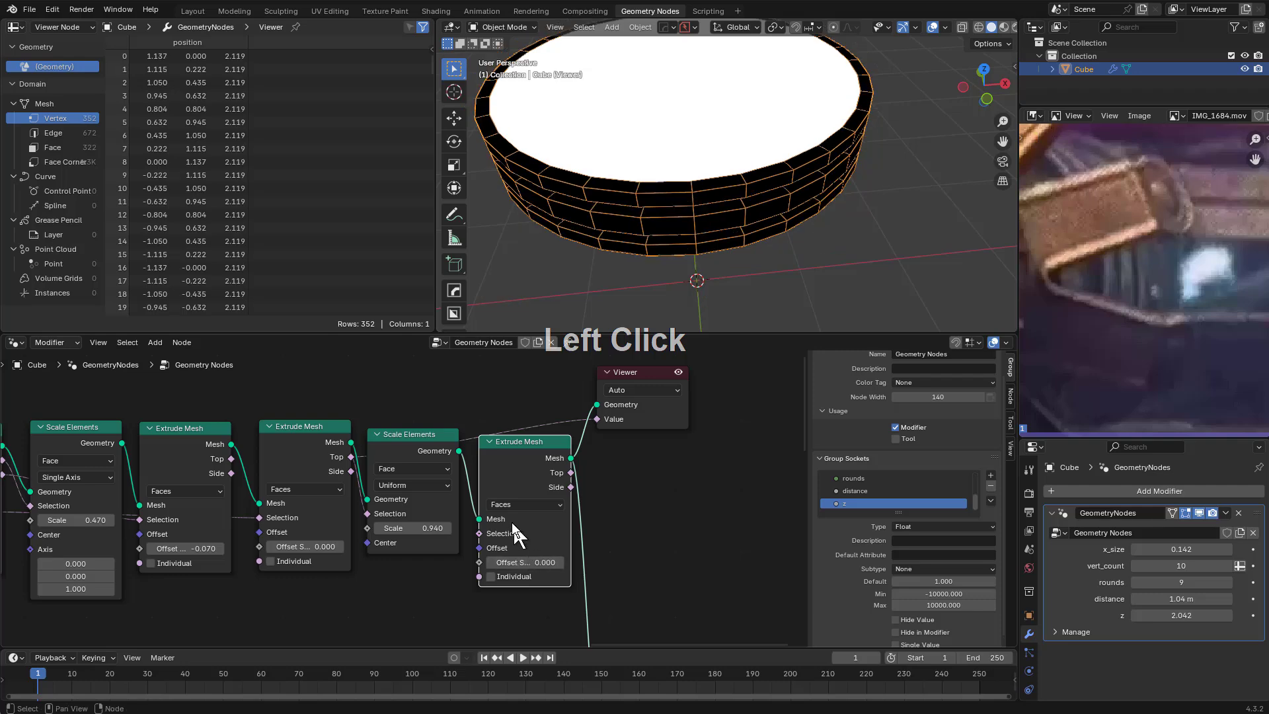
{"action": "left_click_drag", "start_coordinate": [351, 457], "coordinate": [402, 501]}
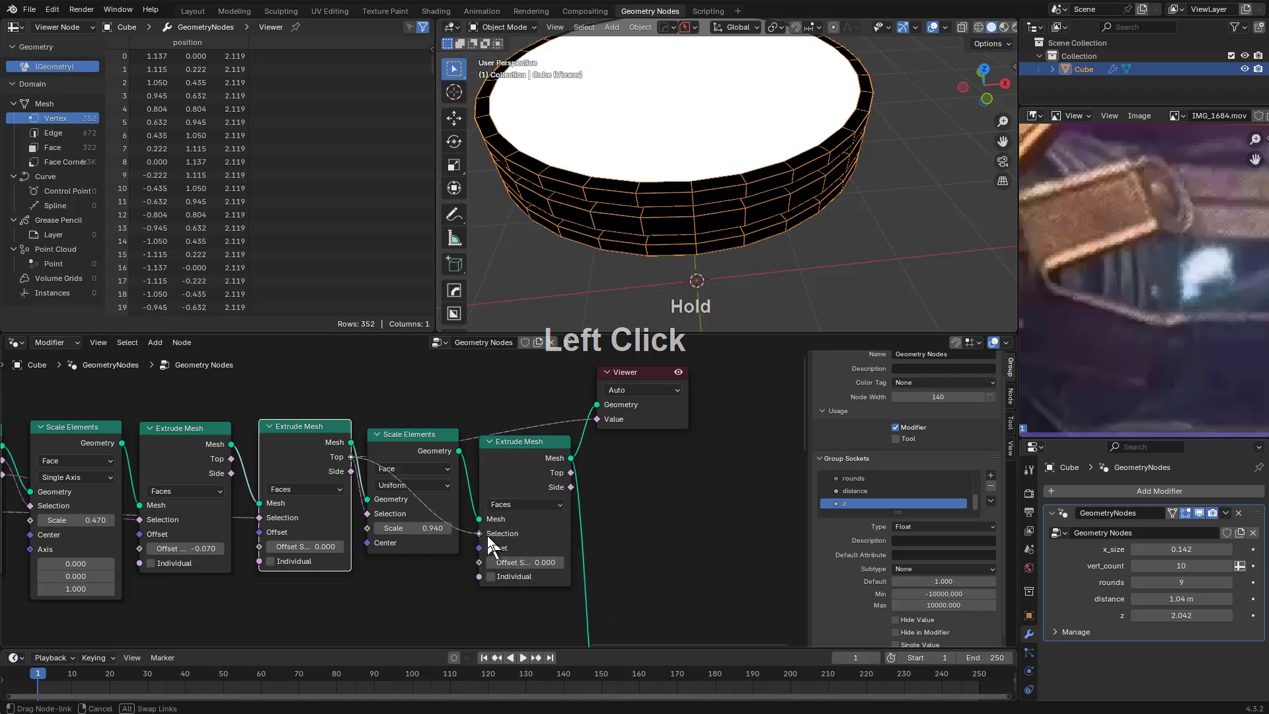
{"action": "left_click_drag", "start_coordinate": [514, 560], "coordinate": [548, 562], "text": "shift"}
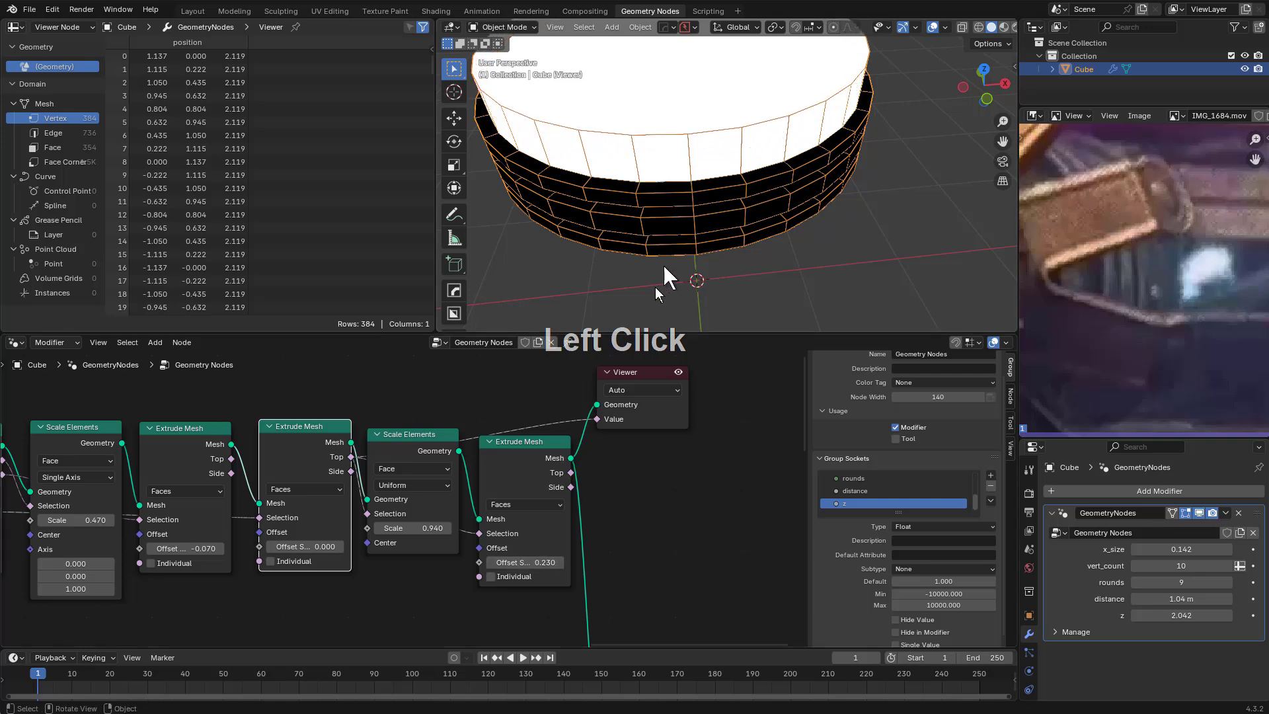
Branch the fifth Extrude Mesh's Mesh output to a new Reroute placed above the node chain
{"action": "middle_click_drag", "start_coordinate": [618, 445], "coordinate": [618, 515], "text": "shift"}
{"action": "left_click_drag", "start_coordinate": [570, 528], "coordinate": [495, 410]}
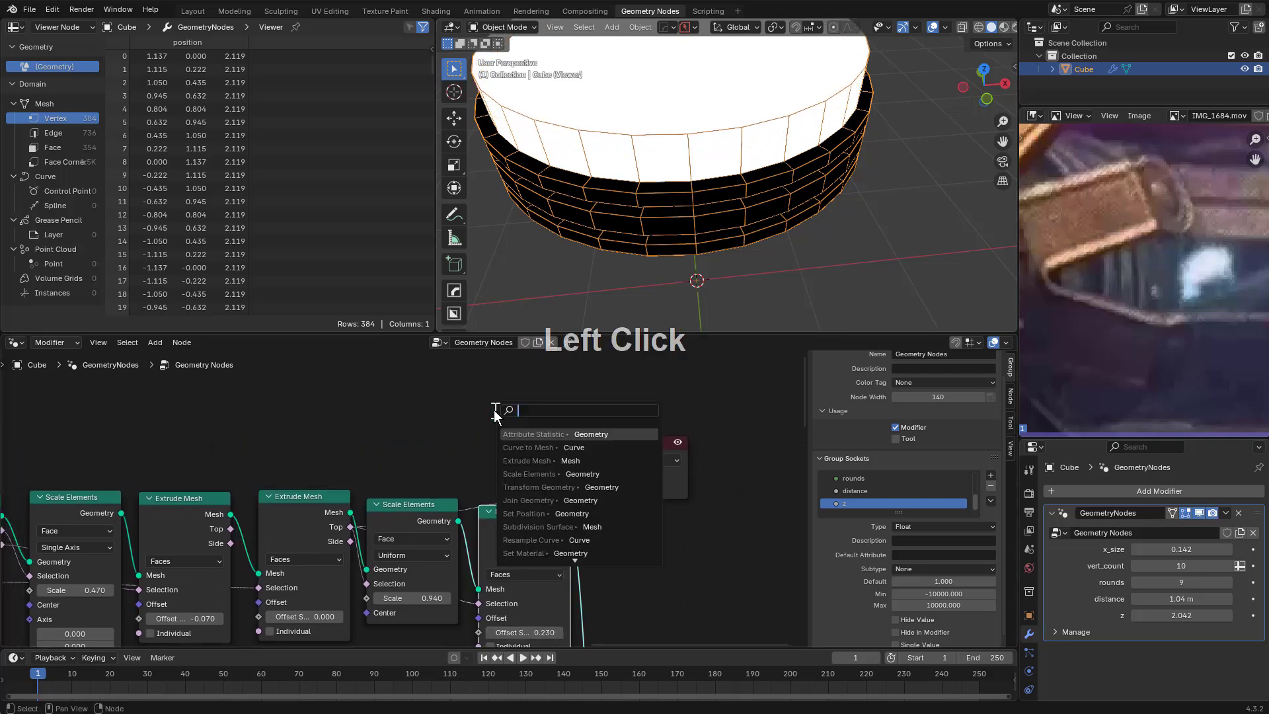
{"action": "type", "text": "re"}
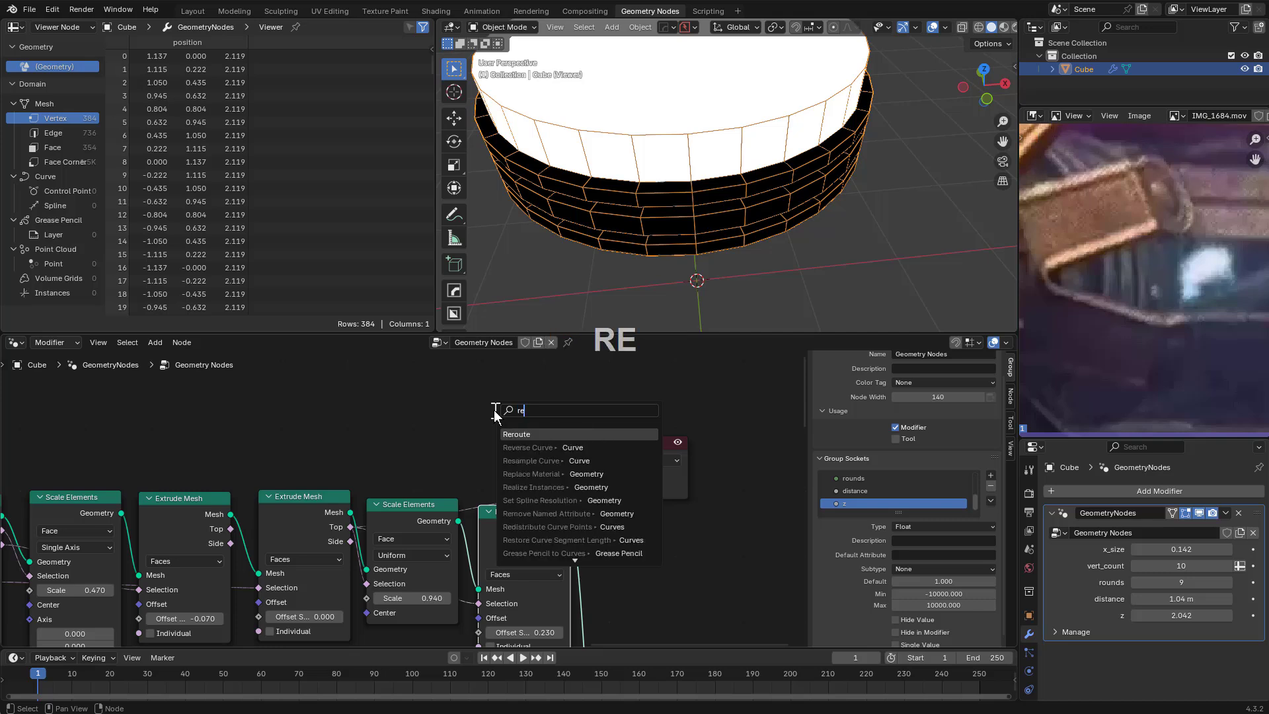
{"action": "key", "text": "Return"}
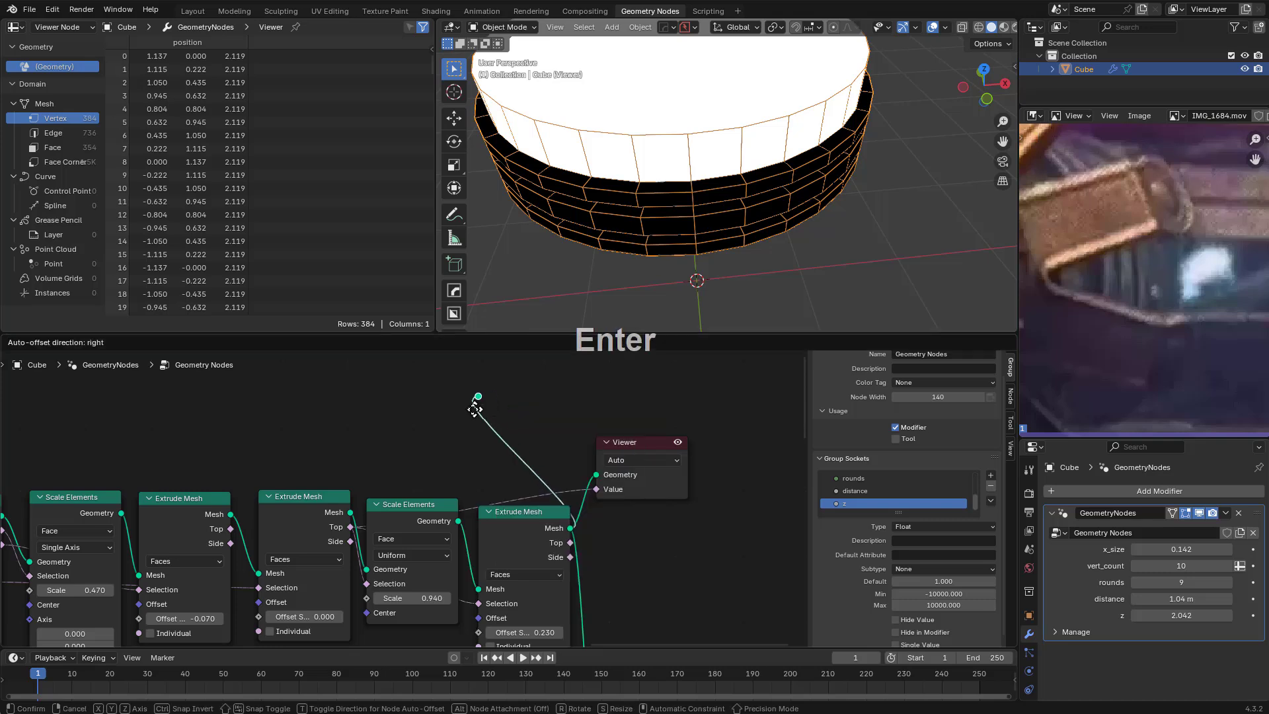
{"action": "left_click", "coordinate": [467, 401]}
Add a Delete Geometry node fed by the Reroute and link the fourth Extrude Mesh's Top to its Selection
{"action": "left_click_drag", "start_coordinate": [466, 397], "coordinate": [489, 398]}
{"action": "type", "text": "de"}
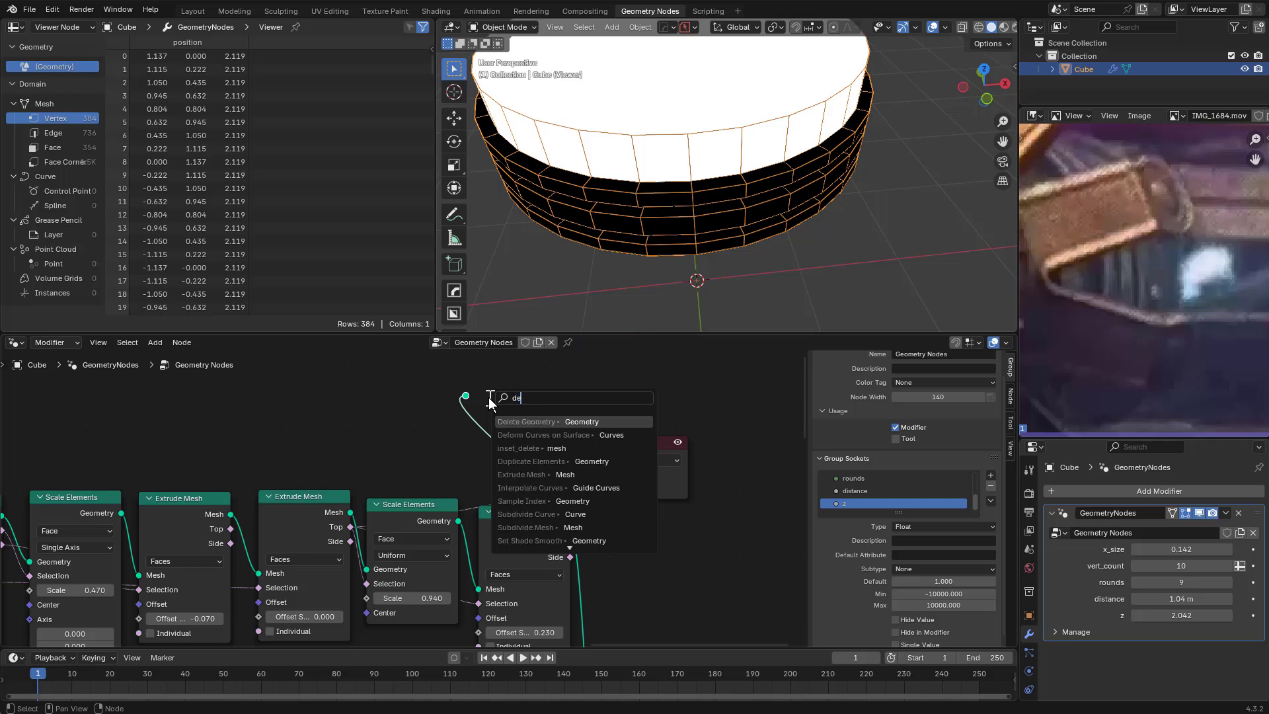
{"action": "key", "text": "Return"}
{"action": "key", "text": "Return"}
{"action": "key", "text": "g"}
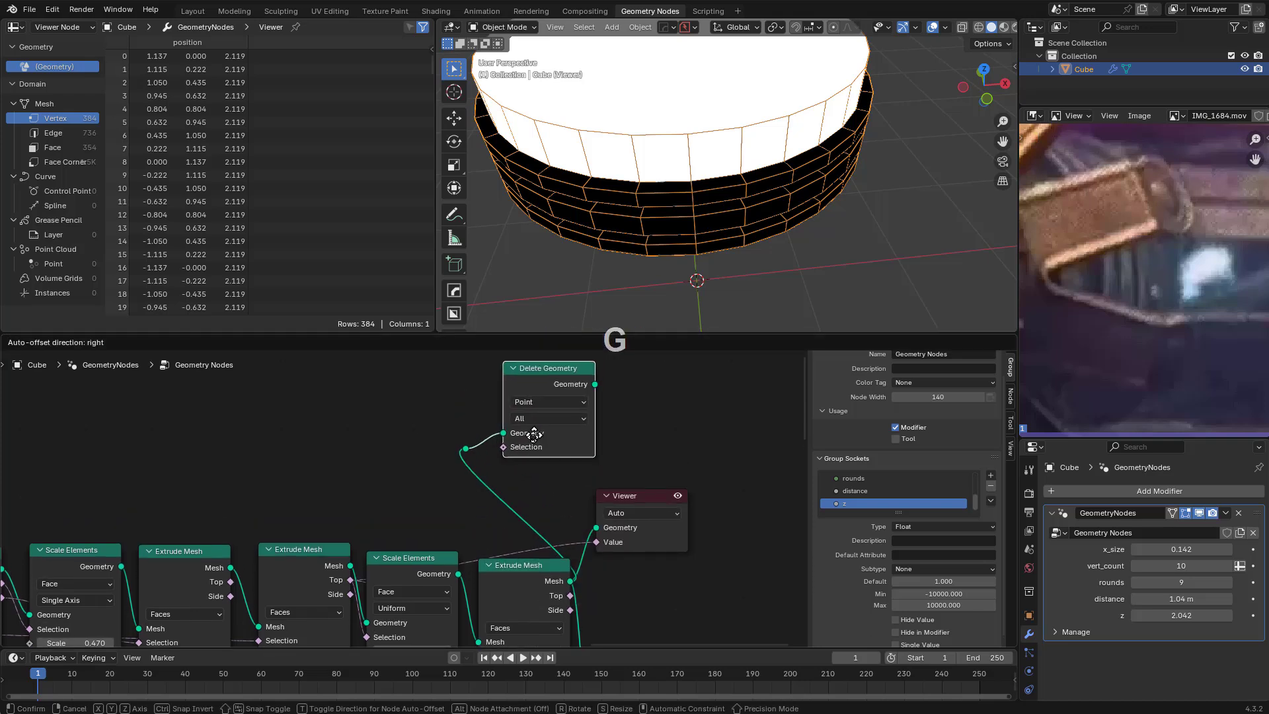
{"action": "left_click", "coordinate": [434, 464]}
{"action": "middle_click_drag", "start_coordinate": [476, 483], "coordinate": [450, 513]}
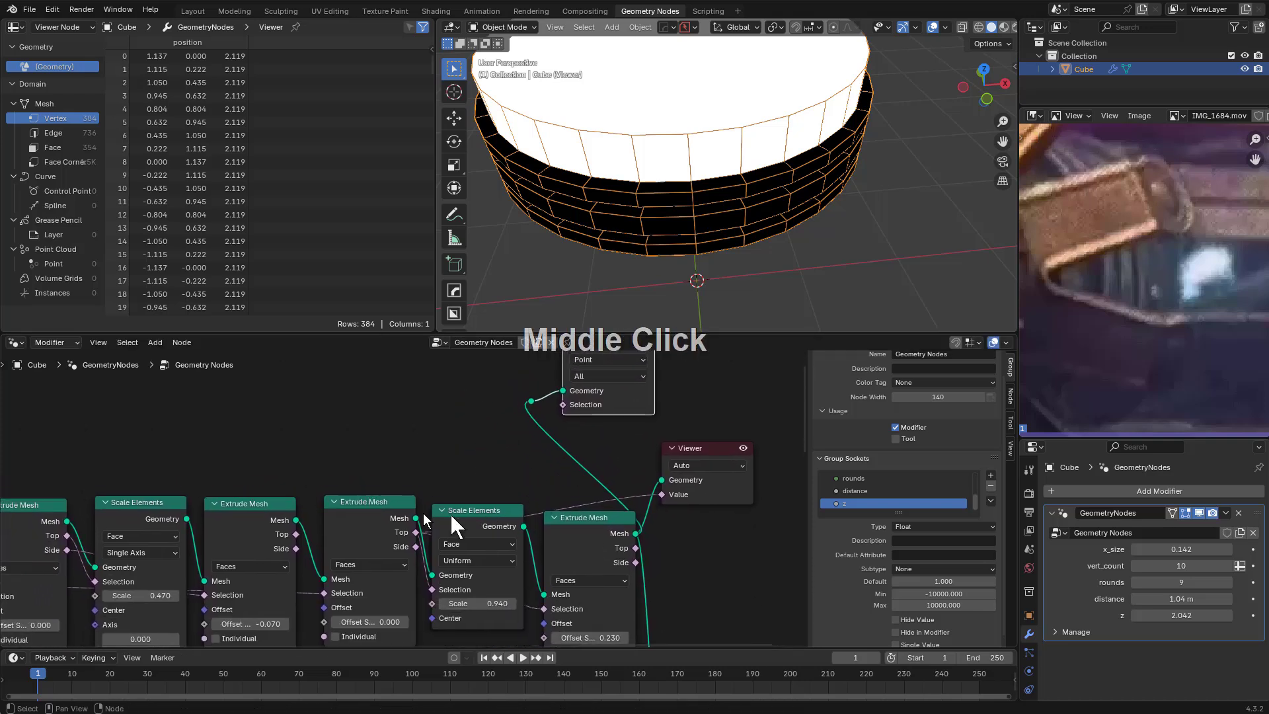
{"action": "left_click_drag", "start_coordinate": [417, 533], "coordinate": [564, 404]}
{"action": "middle_click_drag", "start_coordinate": [628, 366], "coordinate": [601, 438]}
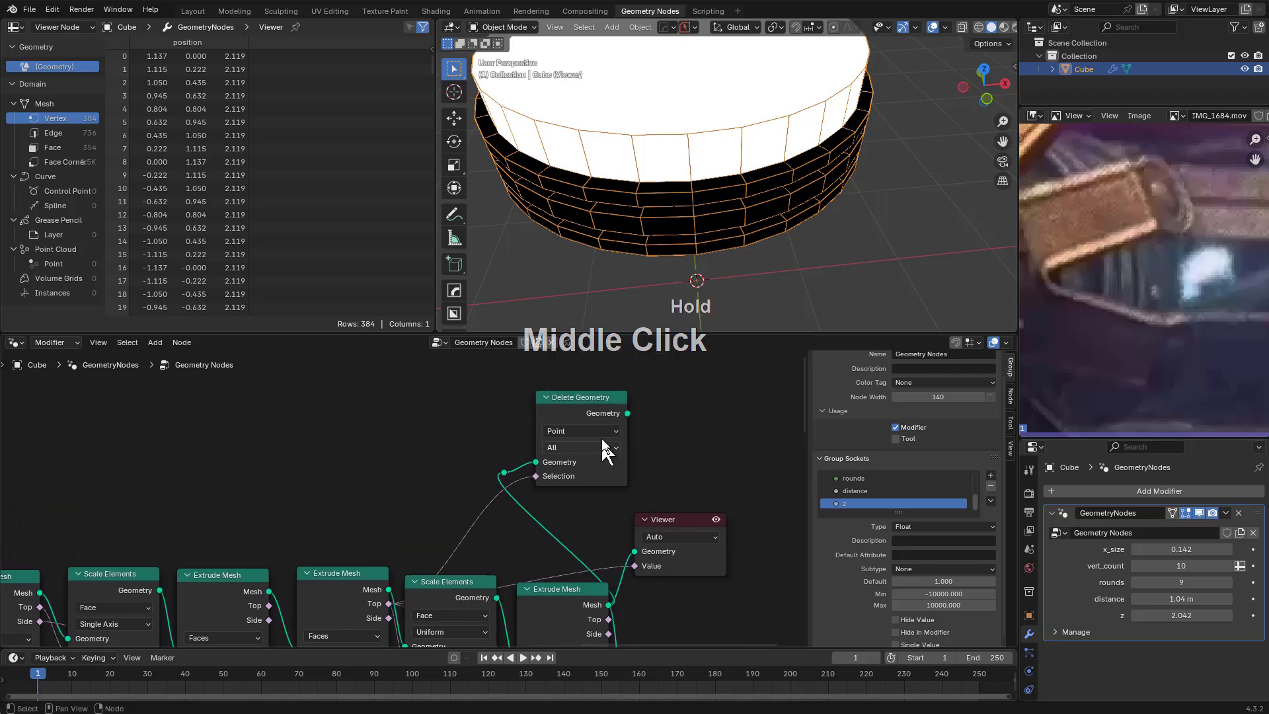
Preview the Delete Geometry node's output
{"action": "left_click", "coordinate": [608, 417], "text": "ctrl+shift"}
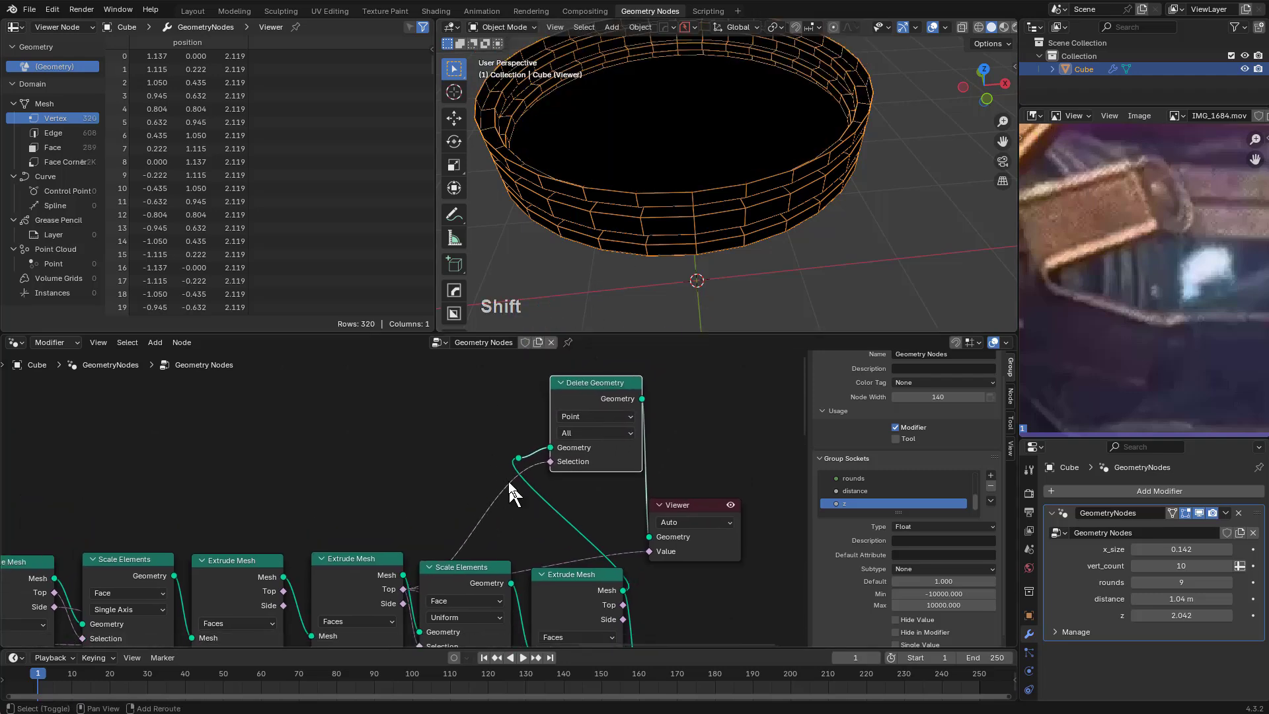
{"action": "key", "text": "shift+a"}
{"action": "left_click", "coordinate": [460, 423]}
{"action": "type", "text": "not"}
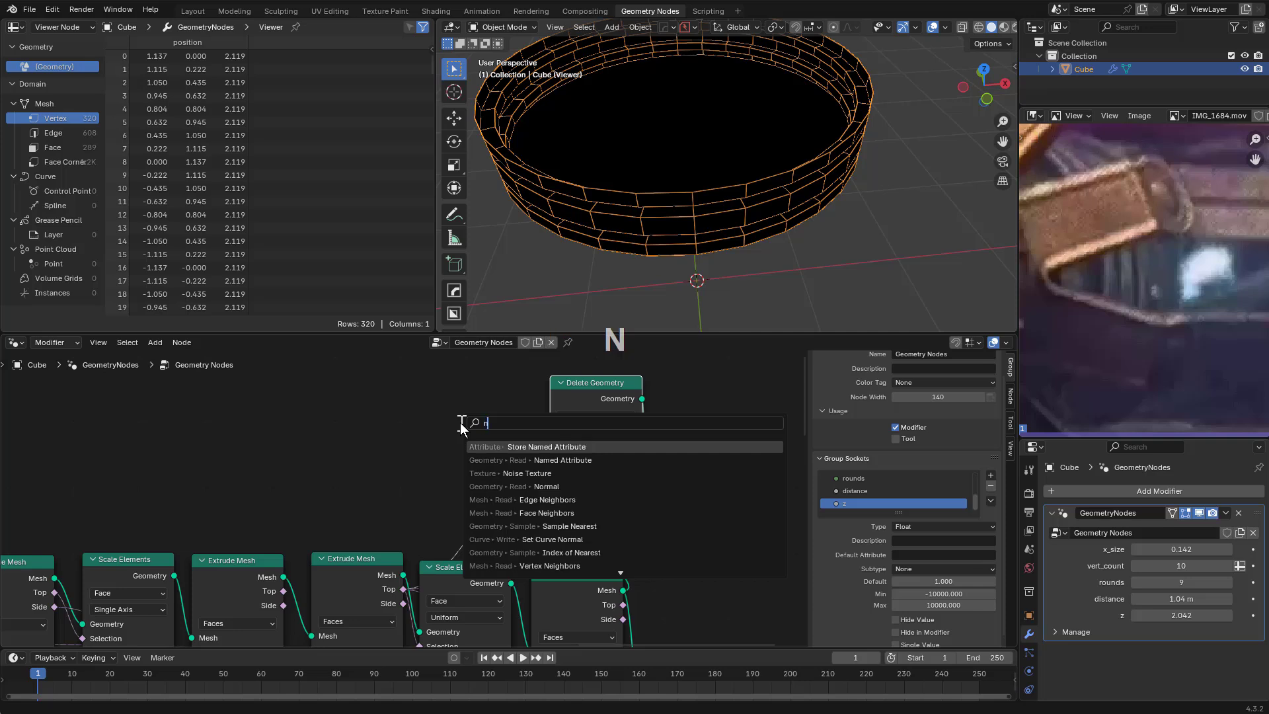
{"action": "key", "text": "BackSpace"}
{"action": "key", "text": "BackSpace"}
{"action": "key", "text": "BackSpace"}
{"action": "type", "text": "bool"}
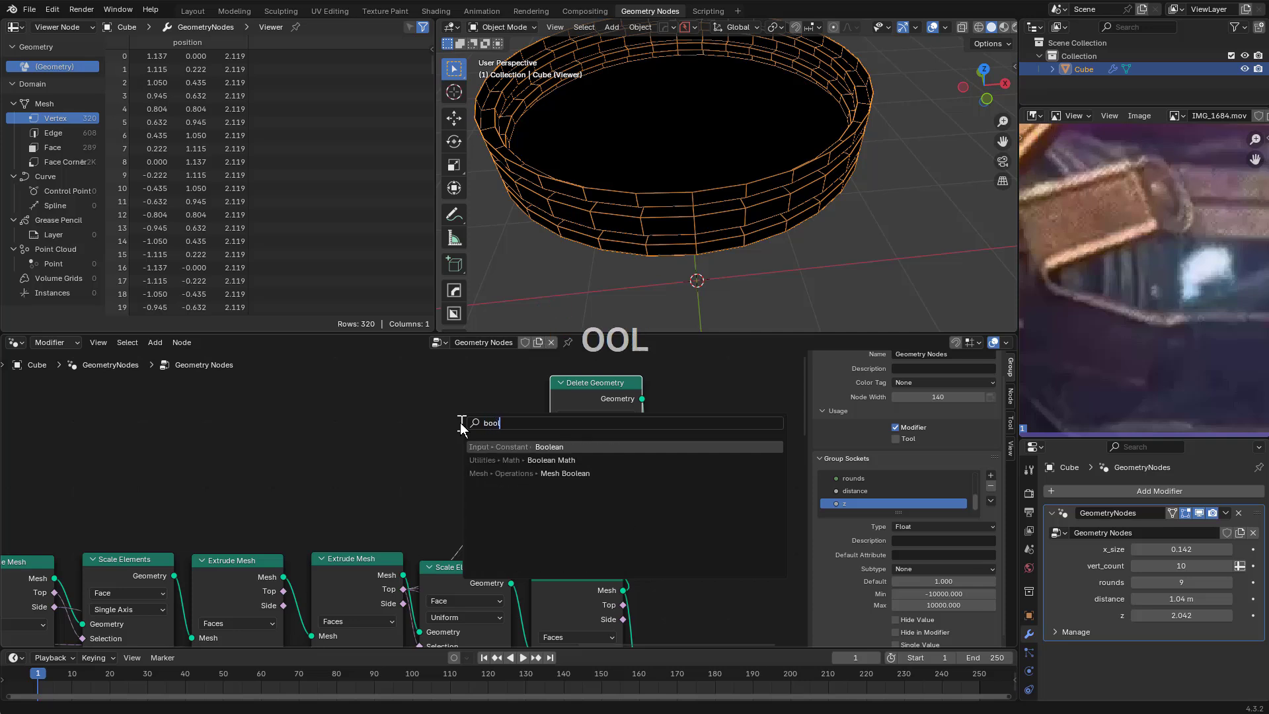
{"action": "key", "text": "Return"}
{"action": "right_click", "coordinate": [460, 422]}
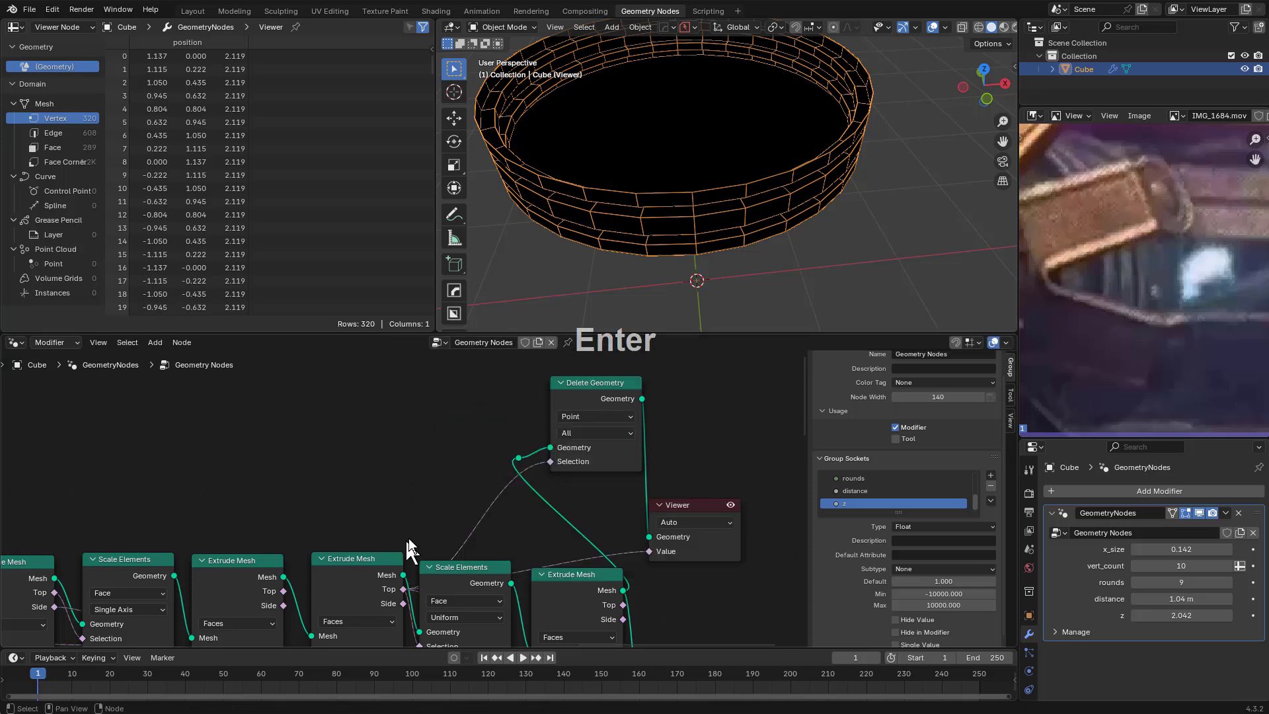
Insert a Boolean Math Not node between the fourth Extrude Mesh's Top output and the Delete Geometry node's Selection
{"action": "middle_click_drag", "start_coordinate": [408, 541], "coordinate": [423, 496]}
{"action": "left_click_drag", "start_coordinate": [419, 546], "coordinate": [435, 442]}
{"action": "type", "text": "not"}
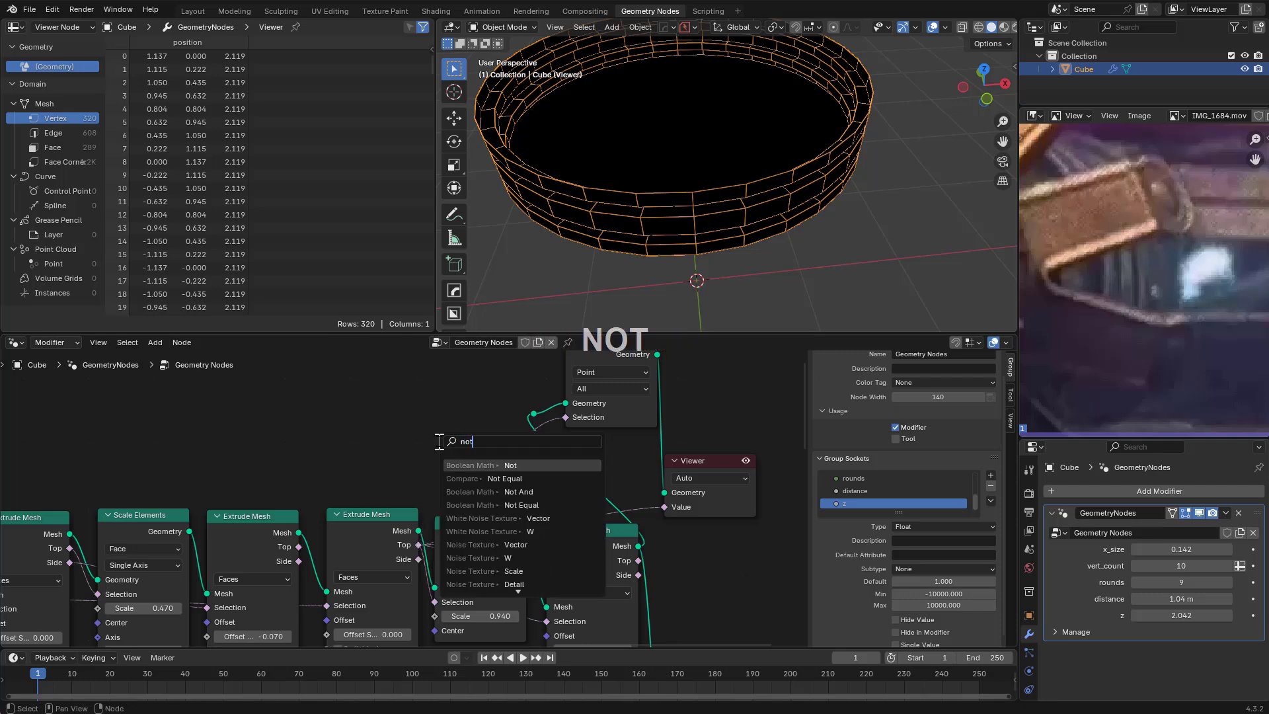
{"action": "key", "text": "Return"}
{"action": "left_click", "coordinate": [437, 441]}
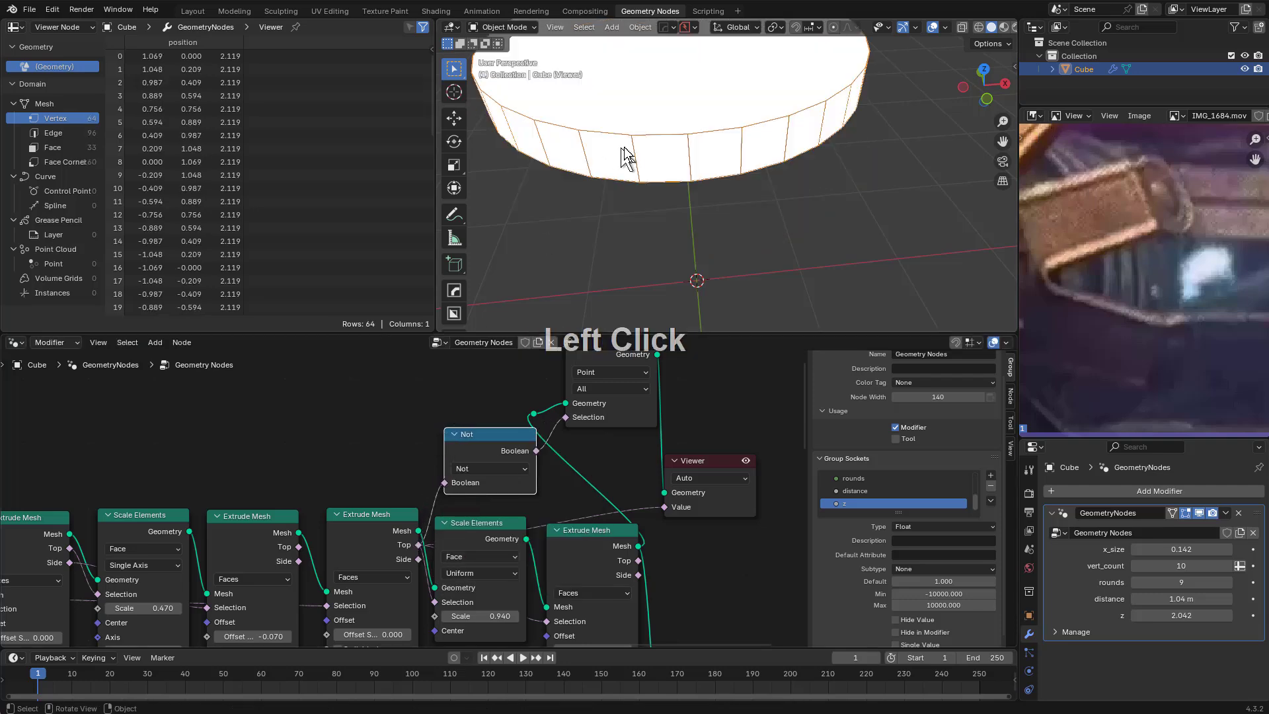
{"action": "middle_click_drag", "start_coordinate": [628, 159], "coordinate": [727, 202]}
Arrange the Not and Delete Geometry nodes above the chain and move the Viewer farther along to make room
{"action": "left_click", "coordinate": [481, 456]}
{"action": "middle_click_drag", "start_coordinate": [533, 435], "coordinate": [523, 484]}
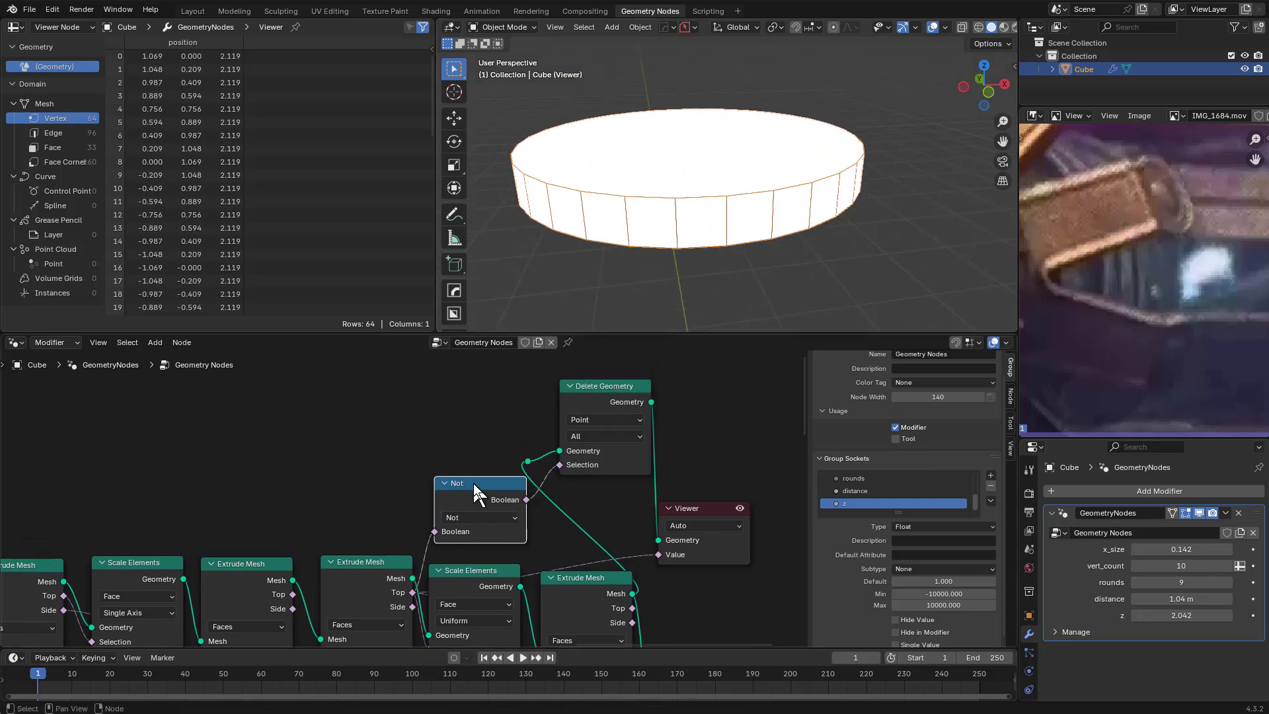
{"action": "left_click_drag", "start_coordinate": [473, 483], "coordinate": [470, 495]}
{"action": "middle_click_drag", "start_coordinate": [556, 464], "coordinate": [551, 476]}
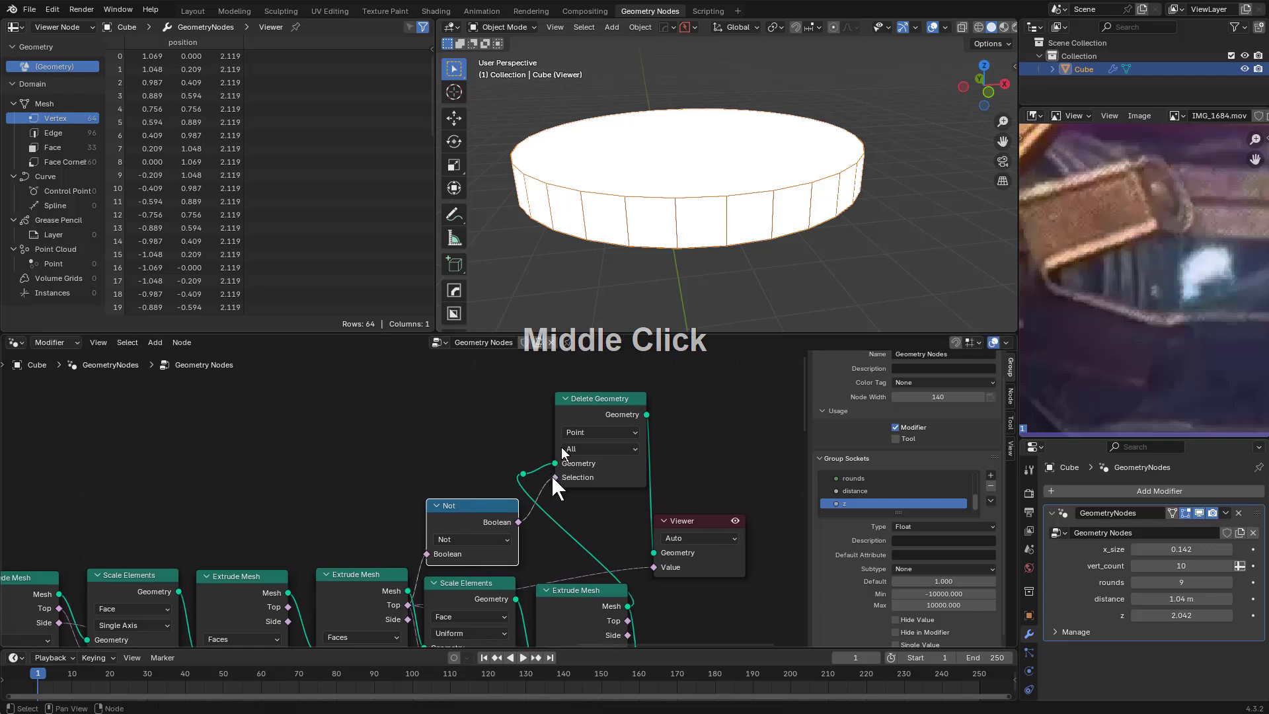
{"action": "left_click_drag", "start_coordinate": [571, 404], "coordinate": [554, 403]}
{"action": "left_click", "coordinate": [686, 520]}
{"action": "left_click_drag", "start_coordinate": [687, 520], "coordinate": [779, 521]}
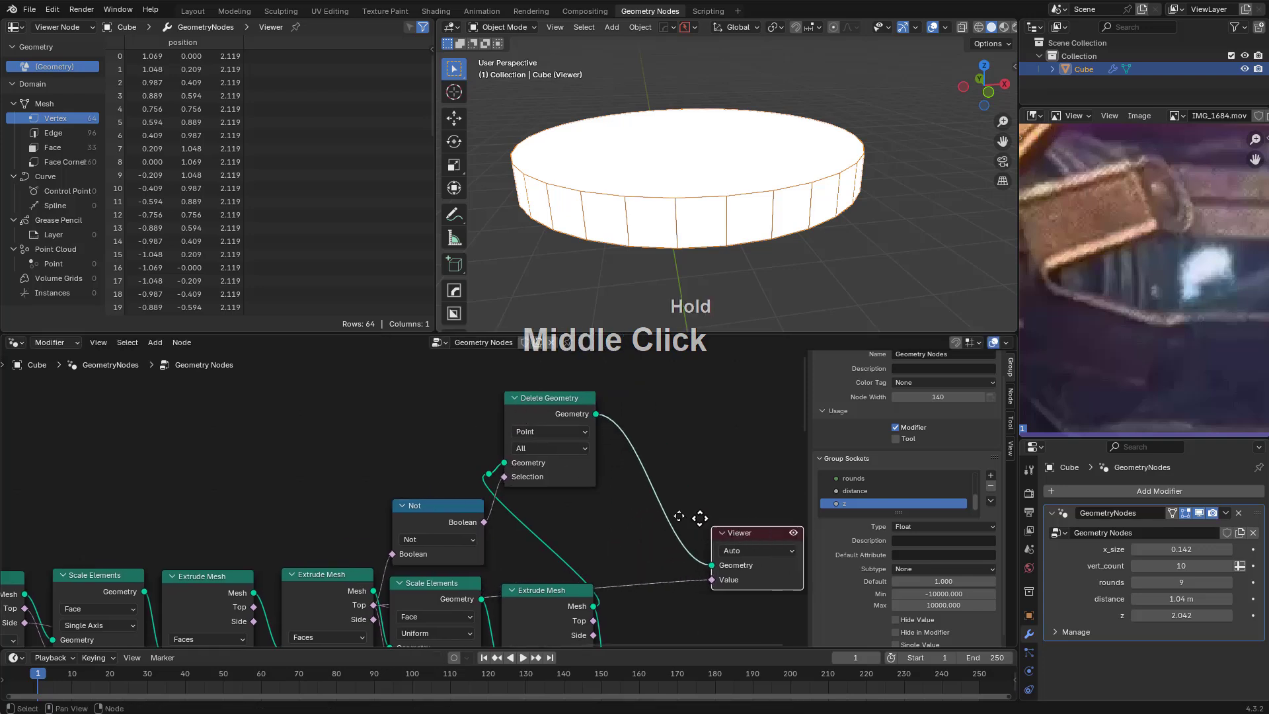
Duplicate the Delete Geometry node and insert the copy between the original and the Viewer
{"action": "middle_click_drag", "start_coordinate": [564, 385], "coordinate": [448, 371]}
{"action": "left_click", "coordinate": [451, 382]}
{"action": "key", "text": "shift+d"}
{"action": "left_click", "coordinate": [563, 396]}
{"action": "scroll", "coordinate": [371, 430], "scroll_direction": "down", "scroll_amount": 2}
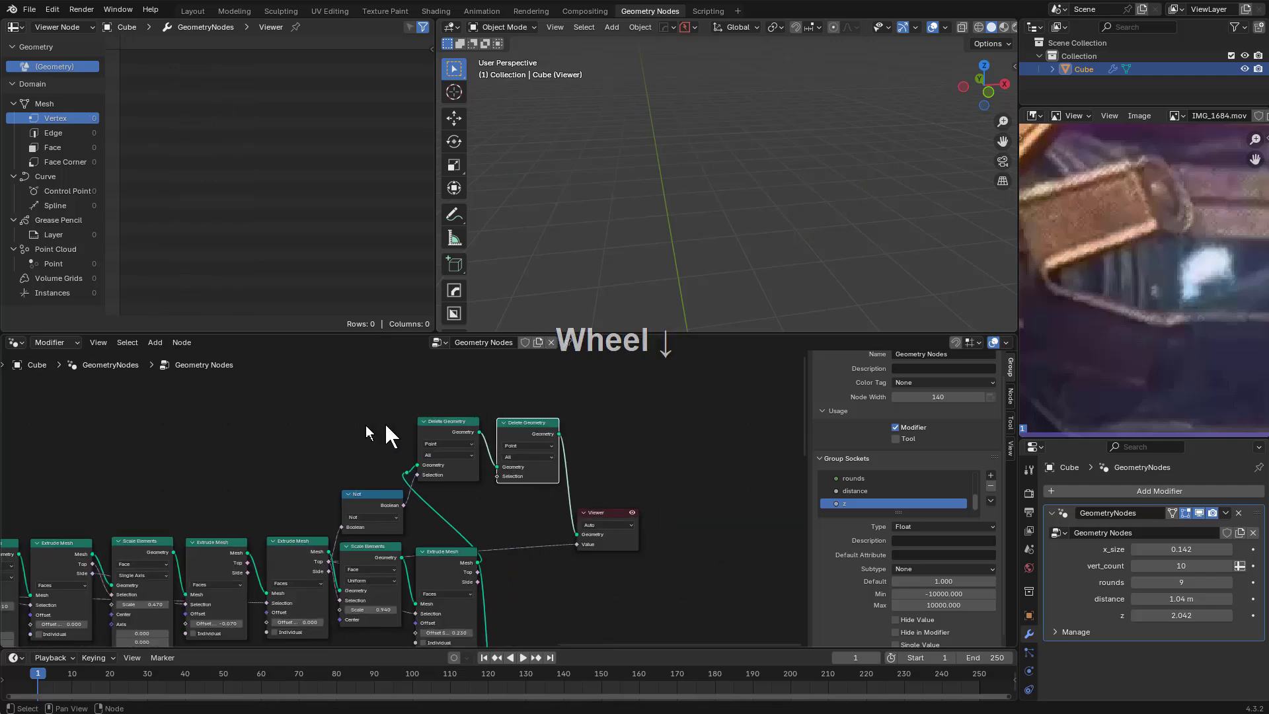
Try linking an existing boolean output from the earlier part of the node tree to the second Delete Geometry's Selection
{"action": "scroll", "coordinate": [589, 489], "scroll_direction": "up", "scroll_amount": 1}
{"action": "middle_click_drag", "start_coordinate": [589, 490], "coordinate": [445, 467]}
{"action": "scroll", "coordinate": [291, 503], "scroll_direction": "down", "scroll_amount": 1}
{"action": "scroll", "coordinate": [291, 501], "scroll_direction": "down", "scroll_amount": 2}
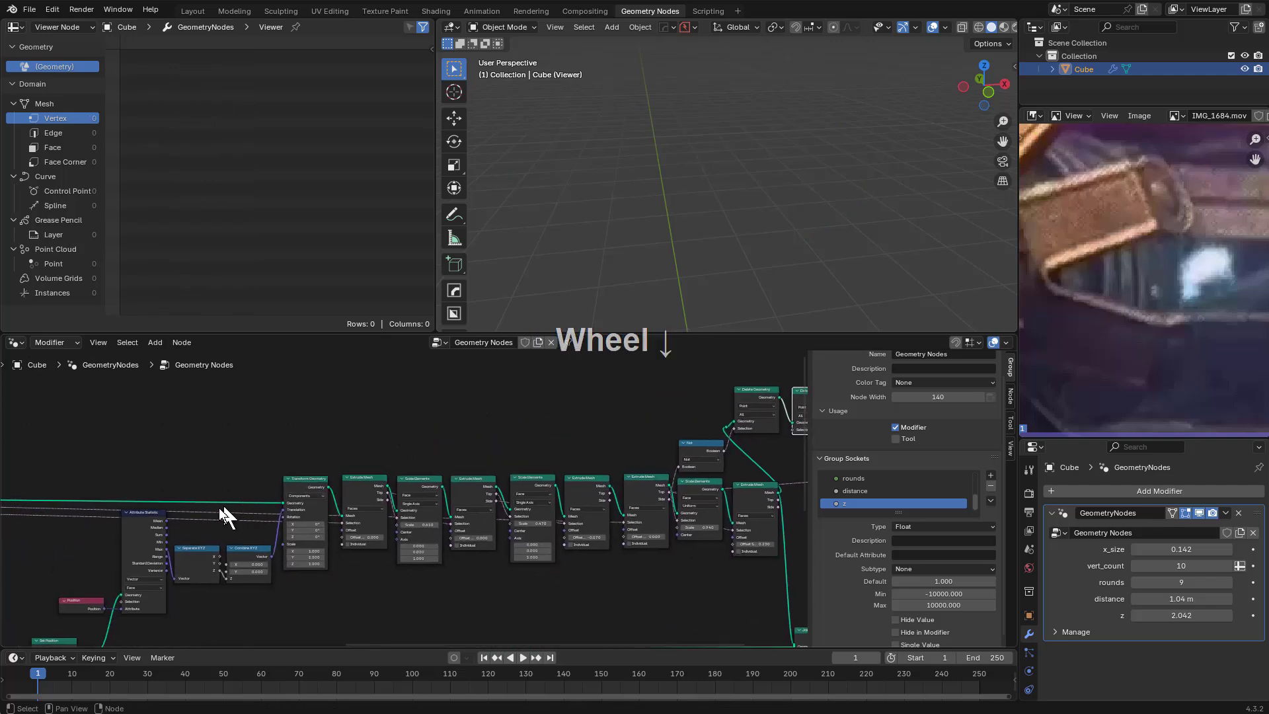
{"action": "left_click_drag", "start_coordinate": [77, 506], "coordinate": [707, 449]}
{"action": "middle_click_drag", "start_coordinate": [669, 470], "coordinate": [507, 531]}
{"action": "scroll", "coordinate": [506, 531], "scroll_direction": "up", "scroll_amount": 3}
{"action": "scroll", "coordinate": [515, 541], "scroll_direction": "up", "scroll_amount": 4}
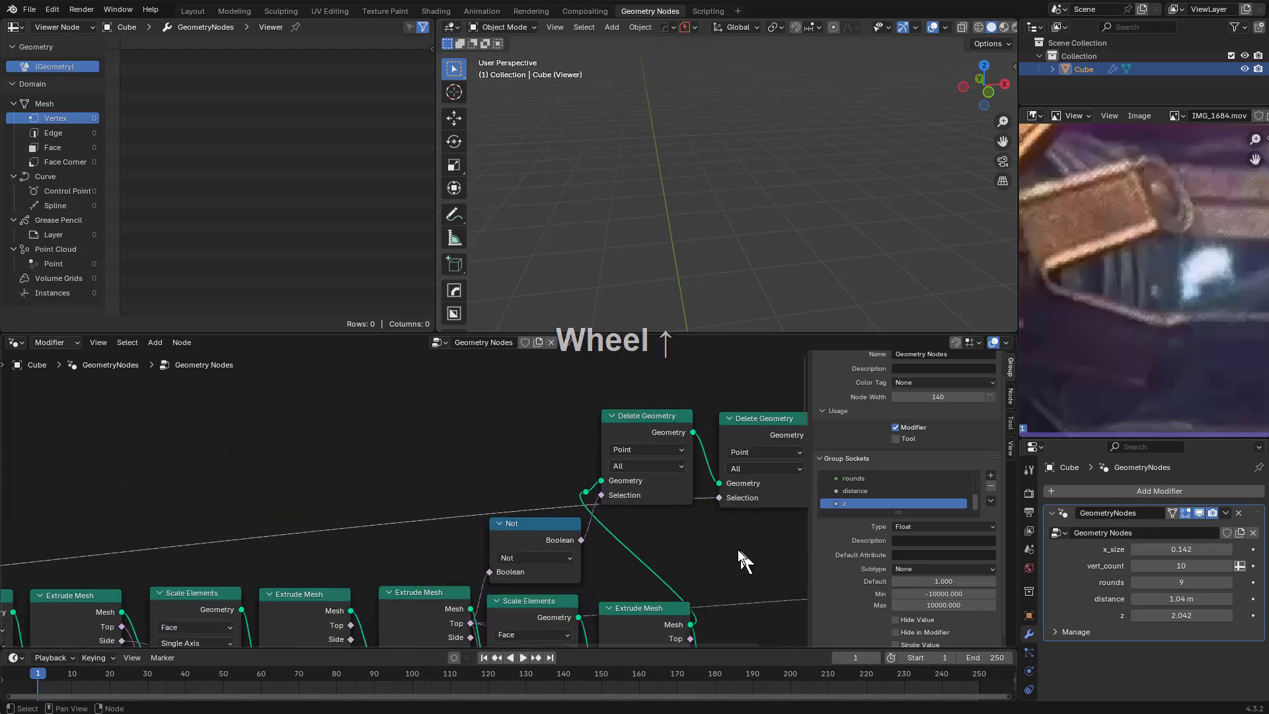
Preview the second Delete Geometry node and set its domain to Face
{"action": "left_click", "coordinate": [575, 409], "text": "ctrl+shift"}
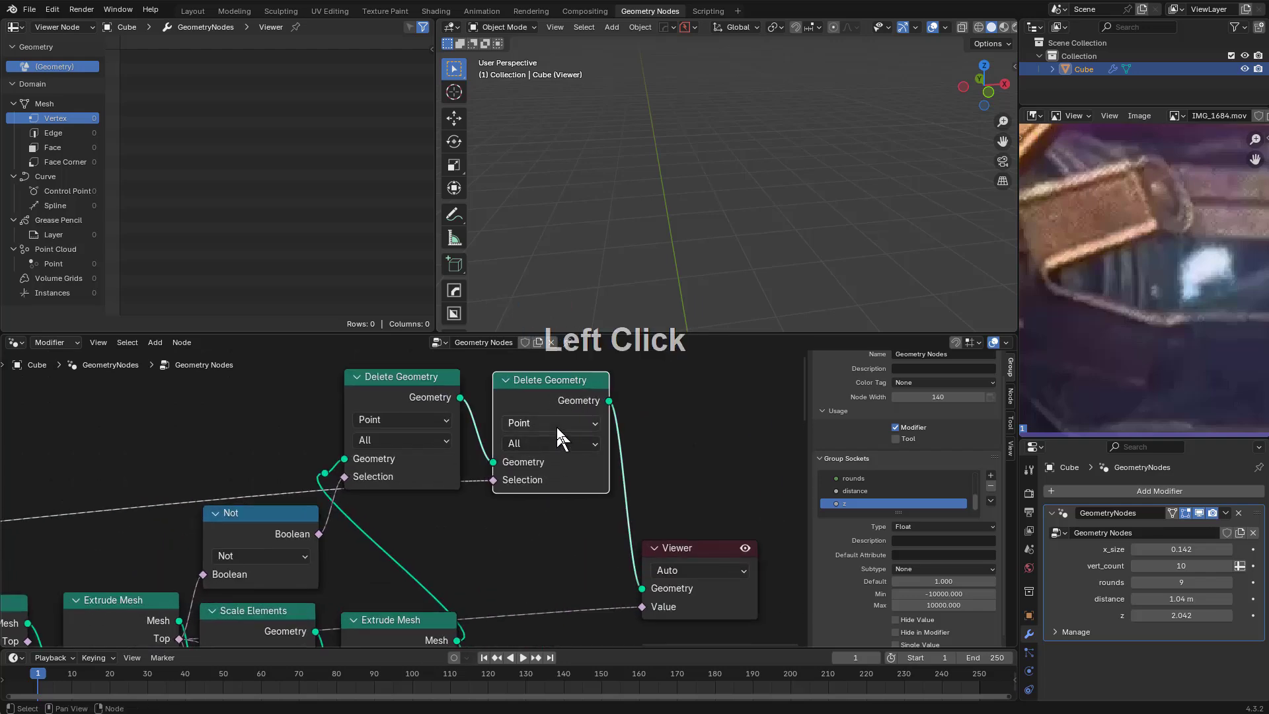
{"action": "left_click", "coordinate": [557, 429]}
{"action": "left_click", "coordinate": [547, 490]}
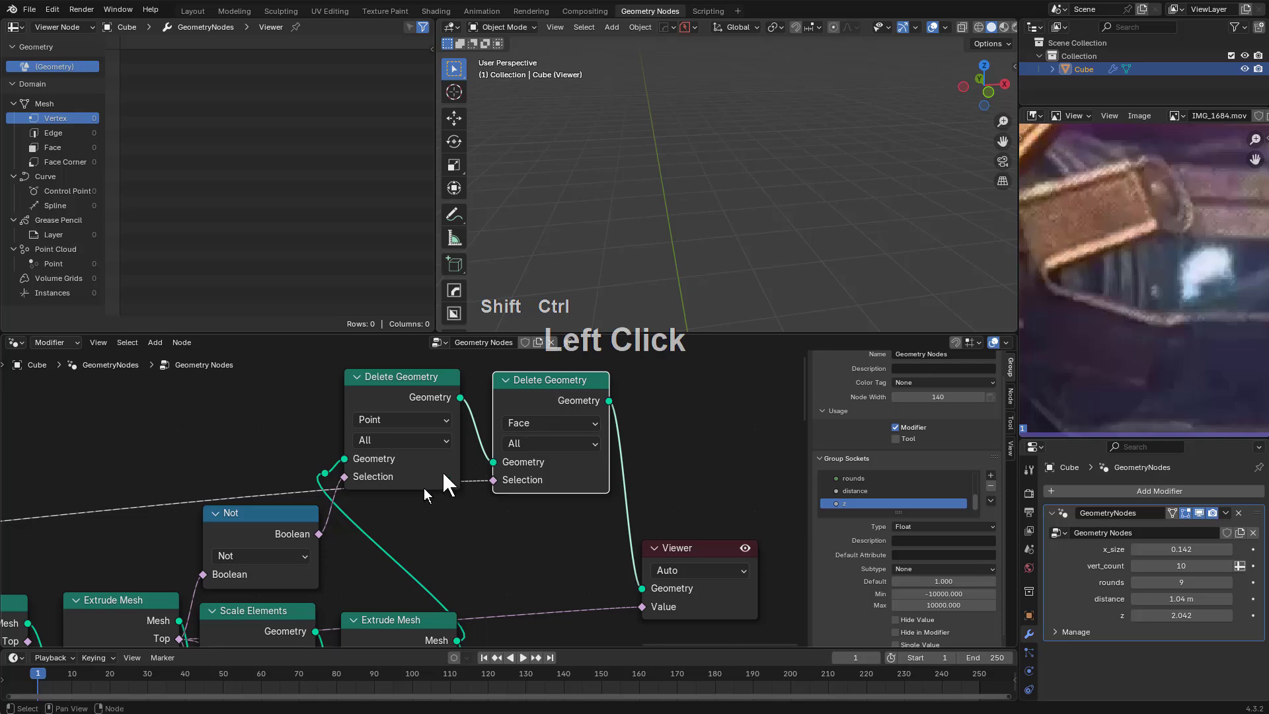
Try inverting the second Delete Geometry's Selection with a duplicated Not node, and remove that node from the link
{"action": "middle_click_drag", "start_coordinate": [377, 497], "coordinate": [559, 481]}
{"action": "left_click", "coordinate": [471, 510]}
{"action": "key", "text": "shift+d"}
{"action": "left_click", "coordinate": [296, 466]}
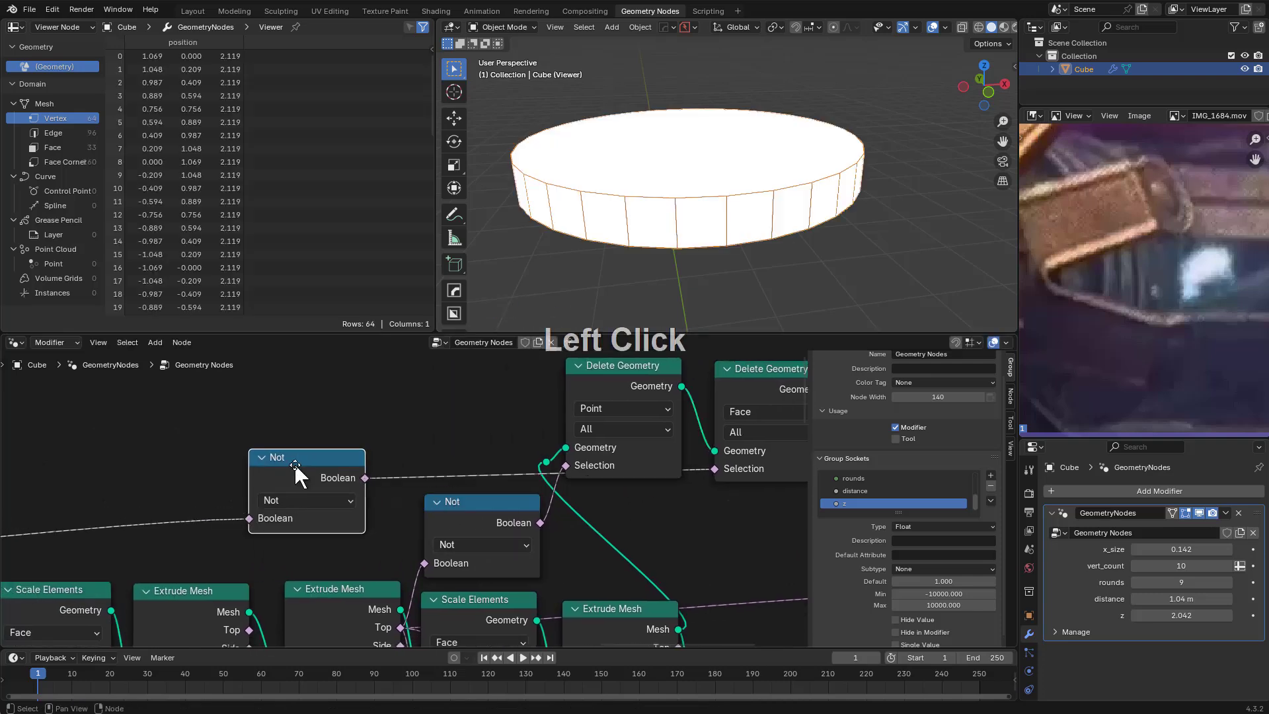
{"action": "key", "text": "g"}
{"action": "middle_click_drag", "start_coordinate": [387, 445], "coordinate": [322, 473]}
{"action": "key", "text": "ctrl+x"}
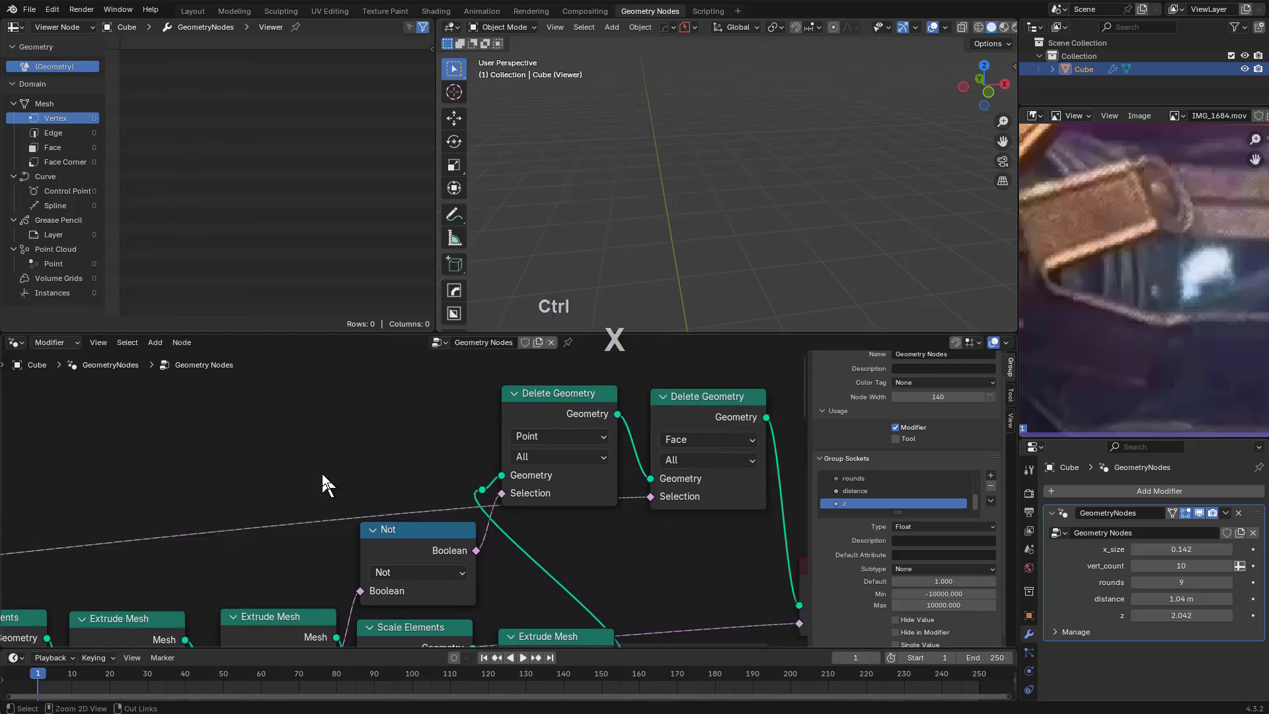
{"action": "scroll", "coordinate": [703, 429], "scroll_direction": "up", "scroll_amount": 1}
{"action": "scroll", "coordinate": [688, 430], "scroll_direction": "down", "scroll_amount": 2}
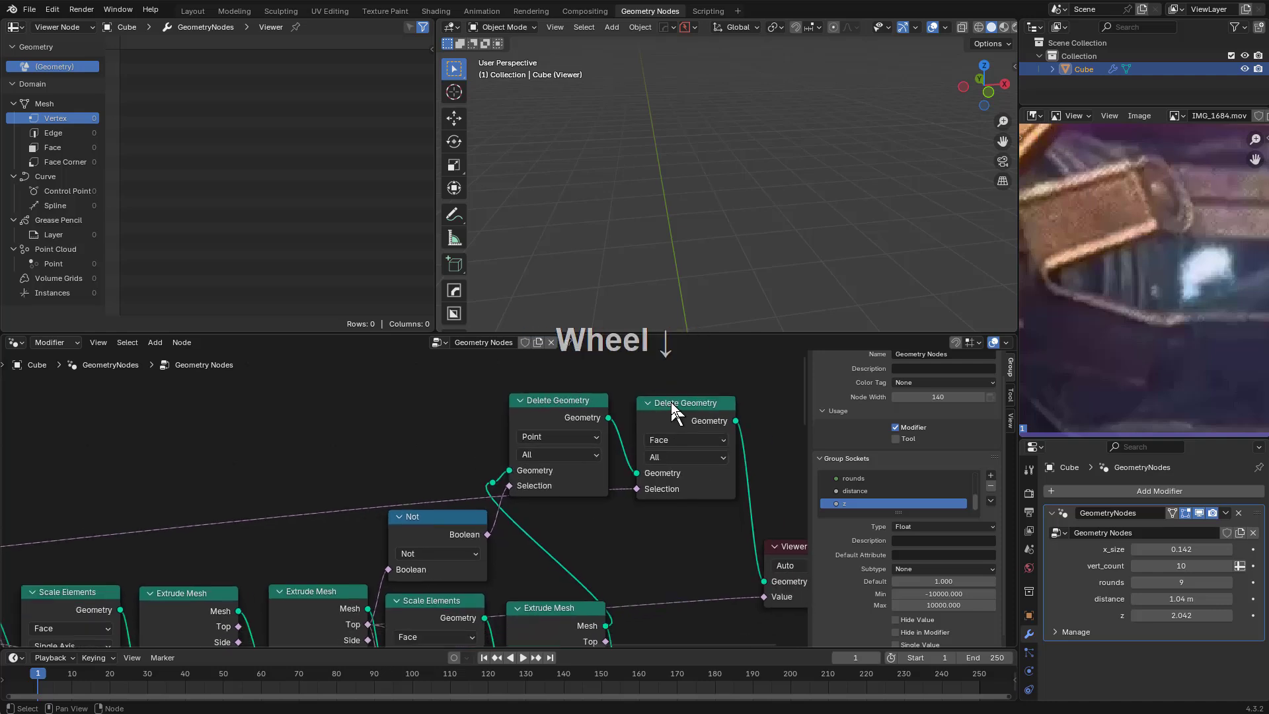
Disconnect the second Delete Geometry's Selection and feed it with Face Count from a new Edge Neighbors node
{"action": "left_click", "coordinate": [677, 423]}
{"action": "mouse_move", "coordinate": [635, 490]}
{"action": "left_mouse_down"}
{"action": "mouse_move", "coordinate": [607, 484]}
{"action": "mouse_move", "coordinate": [617, 495]}
{"action": "left_mouse_up"}
{"action": "middle_click_drag", "start_coordinate": [617, 496], "coordinate": [627, 522]}
{"action": "left_click_drag", "start_coordinate": [623, 505], "coordinate": [411, 414]}
{"action": "type", "text": "neigh"}
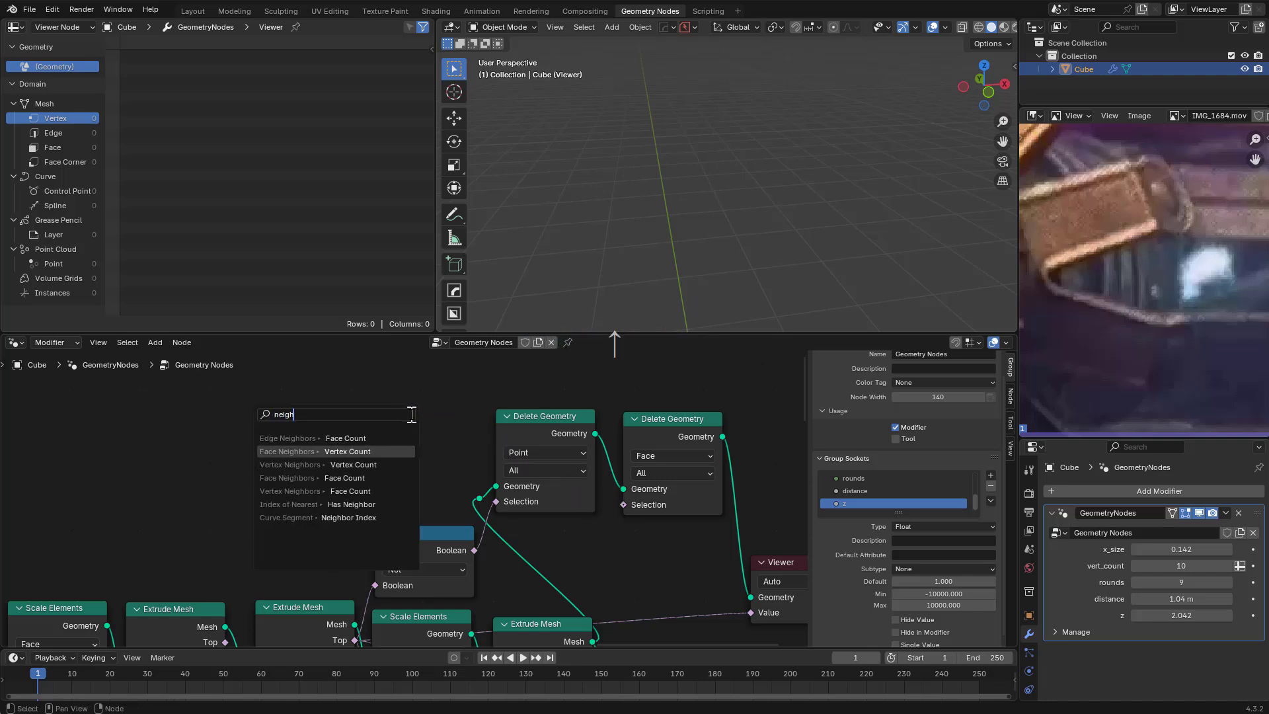
{"action": "key", "text": "Up"}
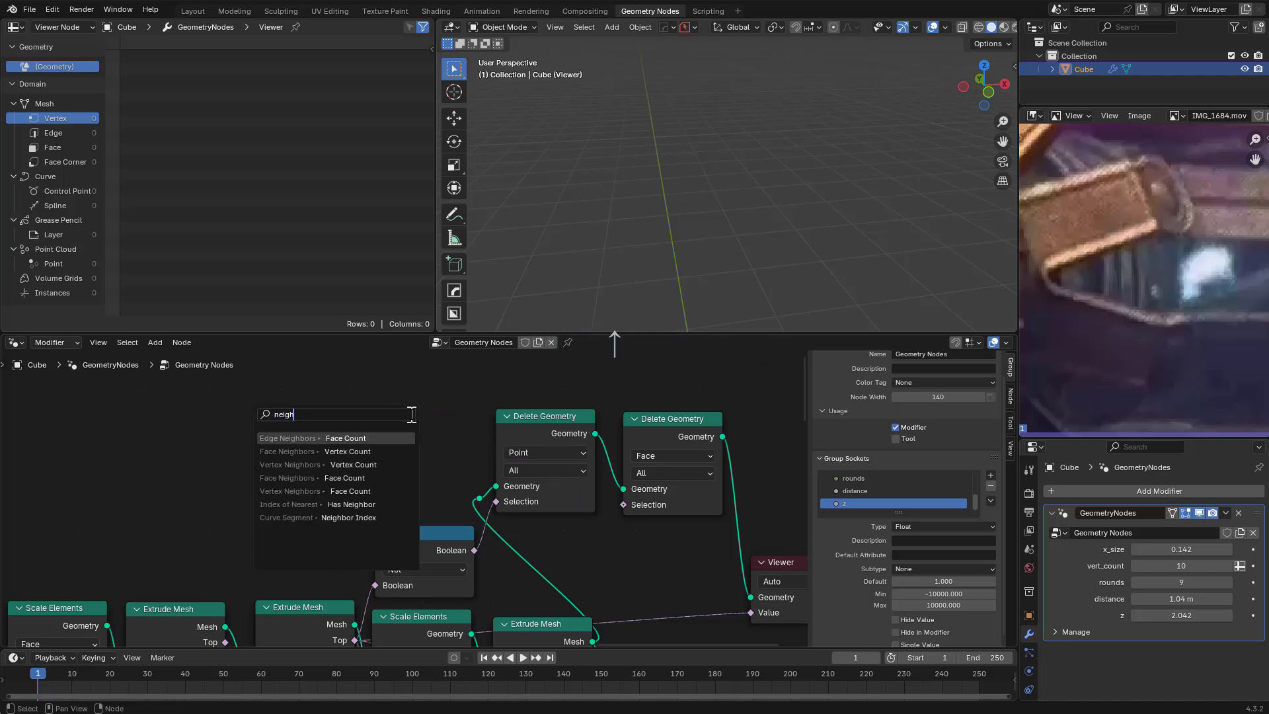
{"action": "key", "text": "Return"}
{"action": "left_click", "coordinate": [283, 425]}
Insert an Integer Compare node between Edge Neighbors' Face Count and the second Delete Geometry's Selection
{"action": "key", "text": "shift+a"}
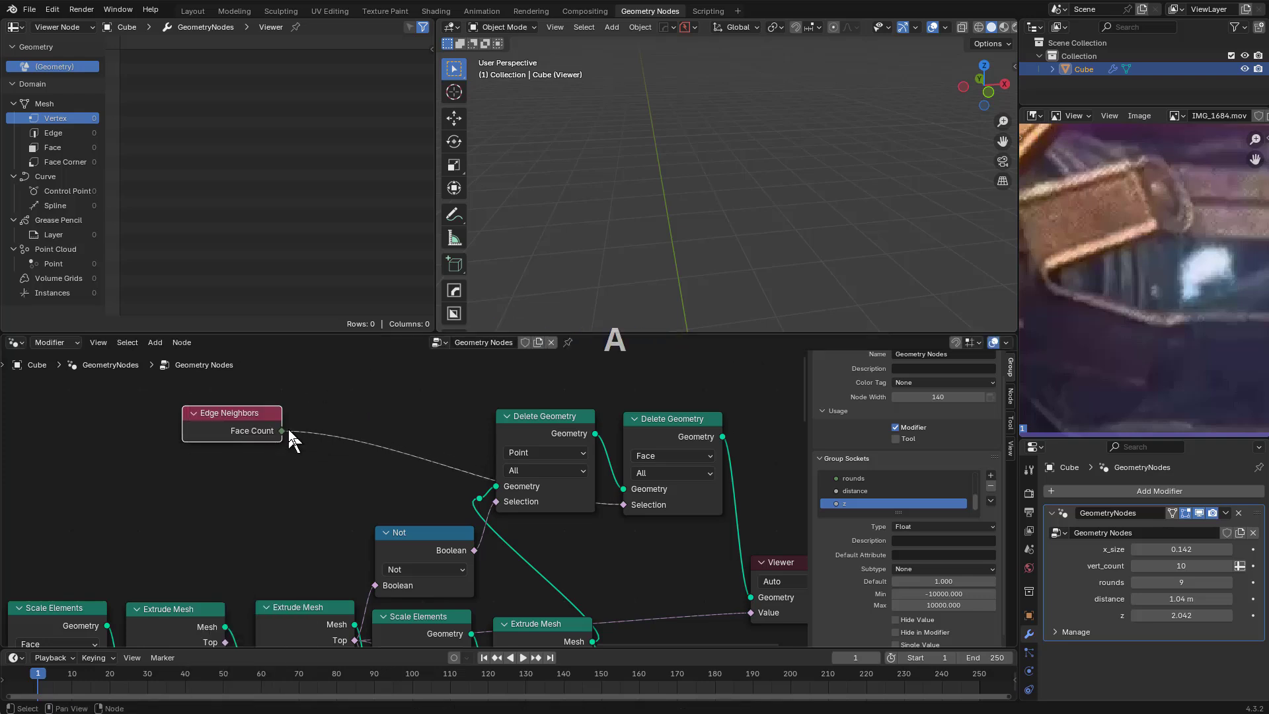
{"action": "left_click_drag", "start_coordinate": [282, 430], "coordinate": [316, 412]}
{"action": "type", "text": "compa"}
{"action": "key", "text": "Return"}
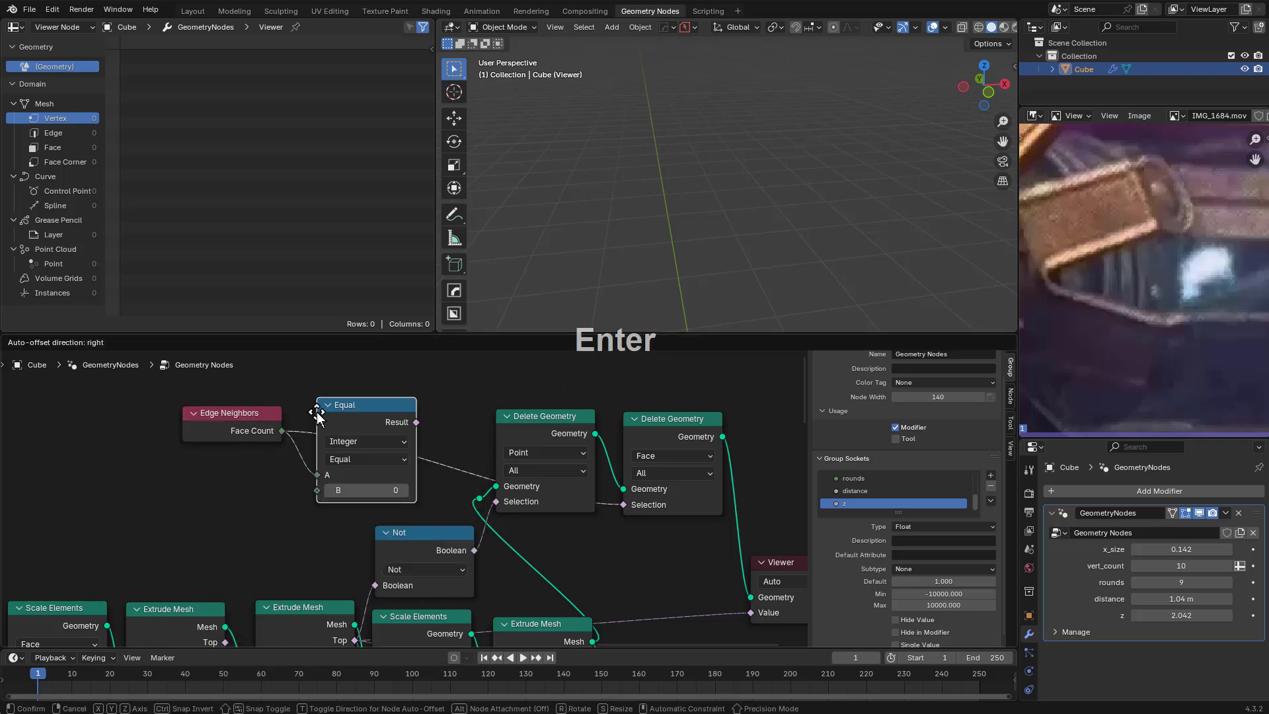
{"action": "left_click", "coordinate": [315, 409]}
Try the Compare node's Greater Than operation with different B values, ending at 3
{"action": "left_click", "coordinate": [364, 459]}
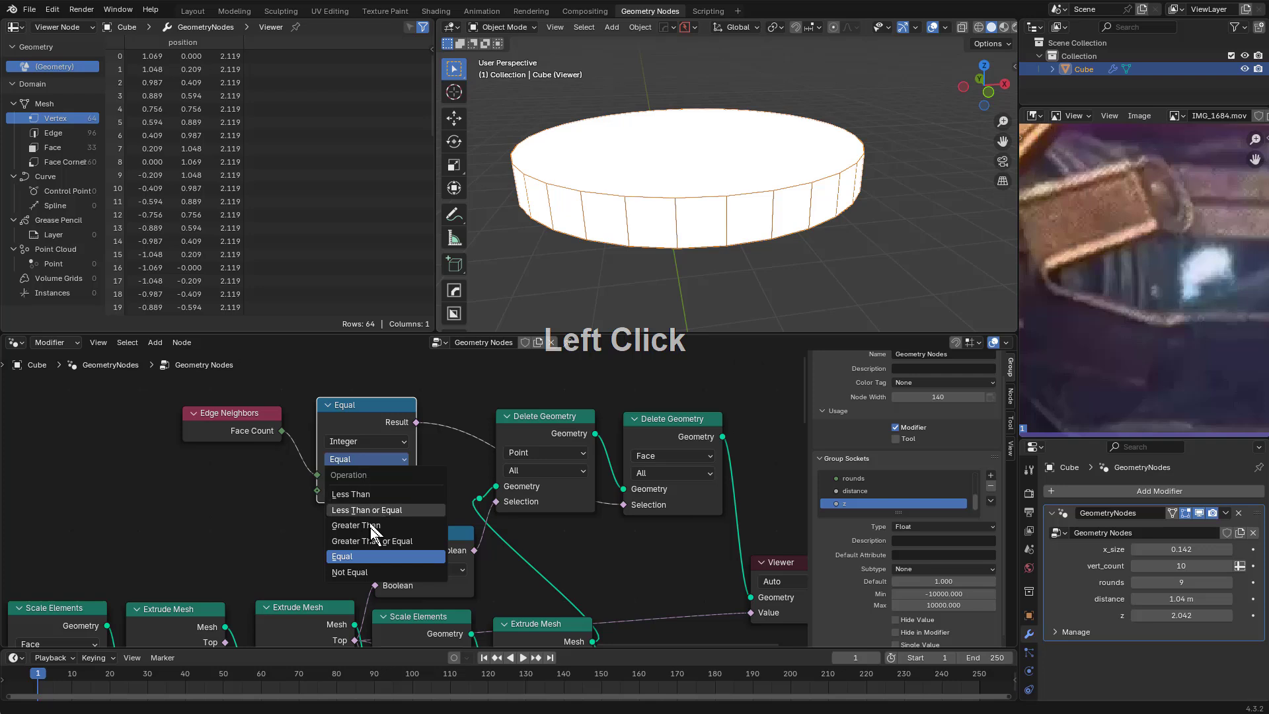
{"action": "left_click", "coordinate": [352, 526]}
{"action": "left_click", "coordinate": [404, 490]}
{"action": "left_click", "coordinate": [404, 489]}
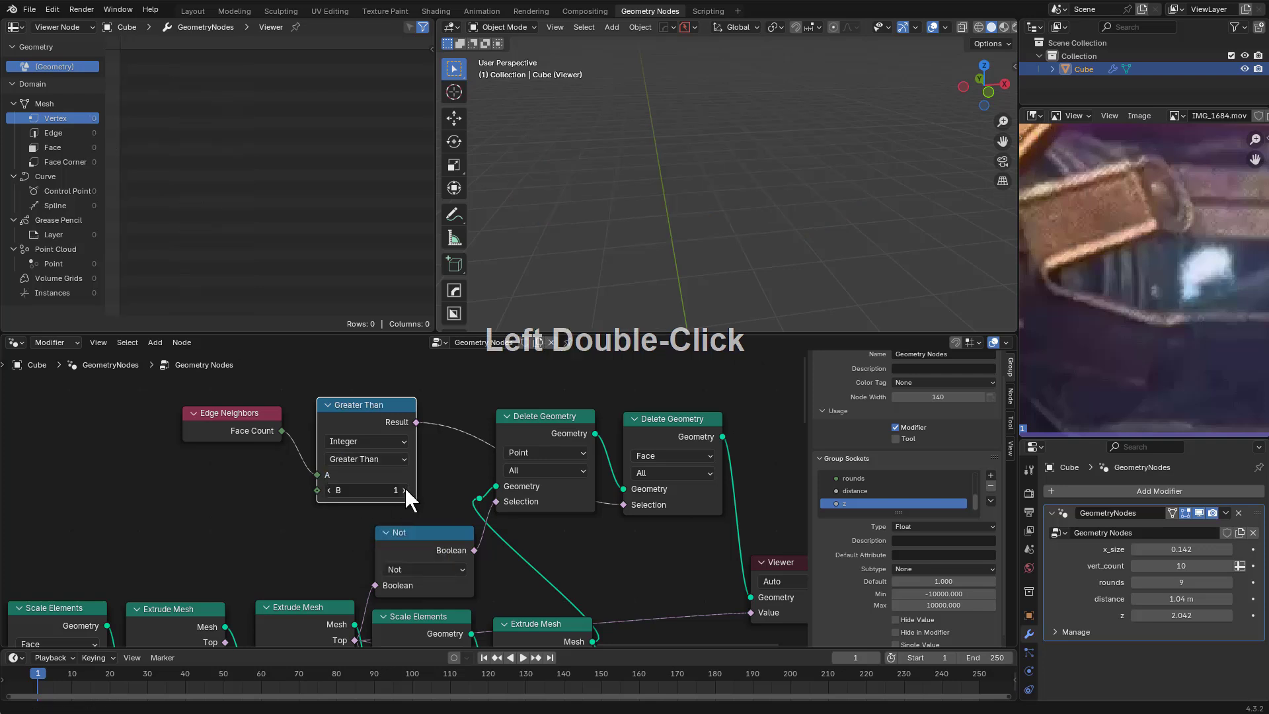
{"action": "left_click", "coordinate": [404, 490]}
{"action": "left_click", "coordinate": [404, 490]}
{"action": "left_click", "coordinate": [405, 490]}
{"action": "left_click", "coordinate": [405, 490]}
{"action": "left_click", "coordinate": [330, 490]}
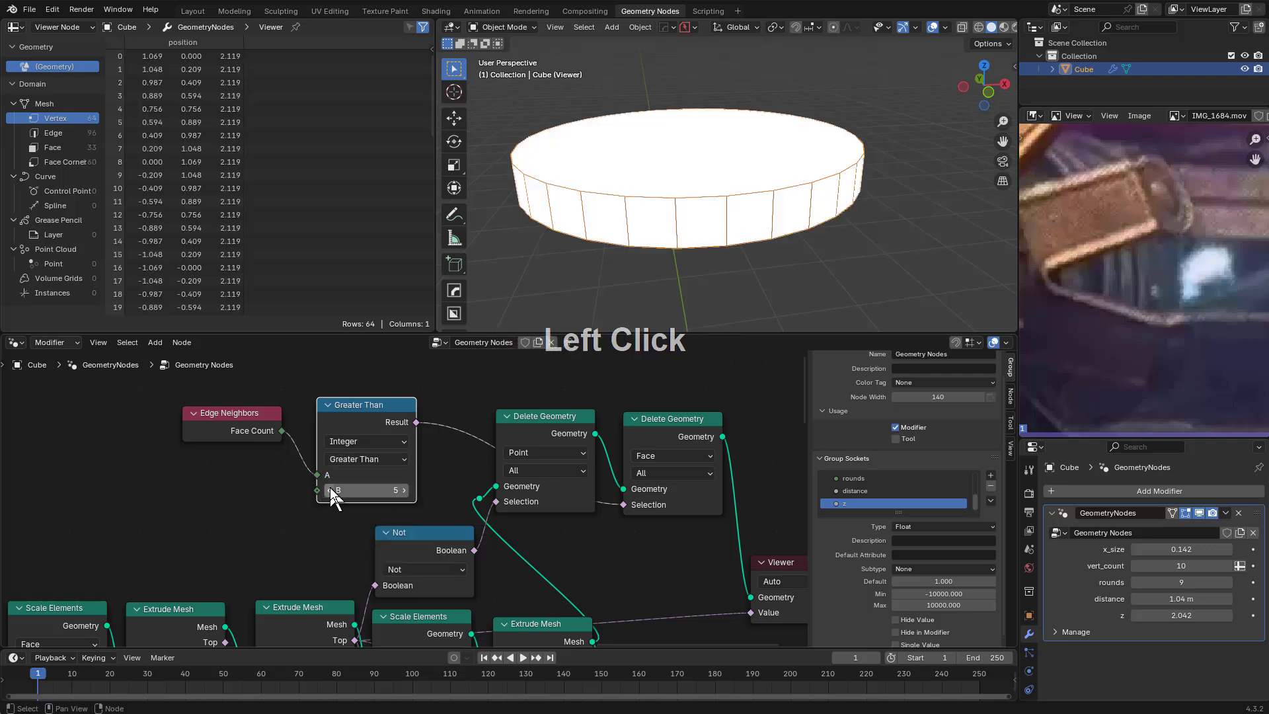
Reposition the Edge Neighbors and Compare nodes and move the Face Count link from input A to input B
{"action": "left_click_drag", "start_coordinate": [246, 414], "coordinate": [260, 433]}
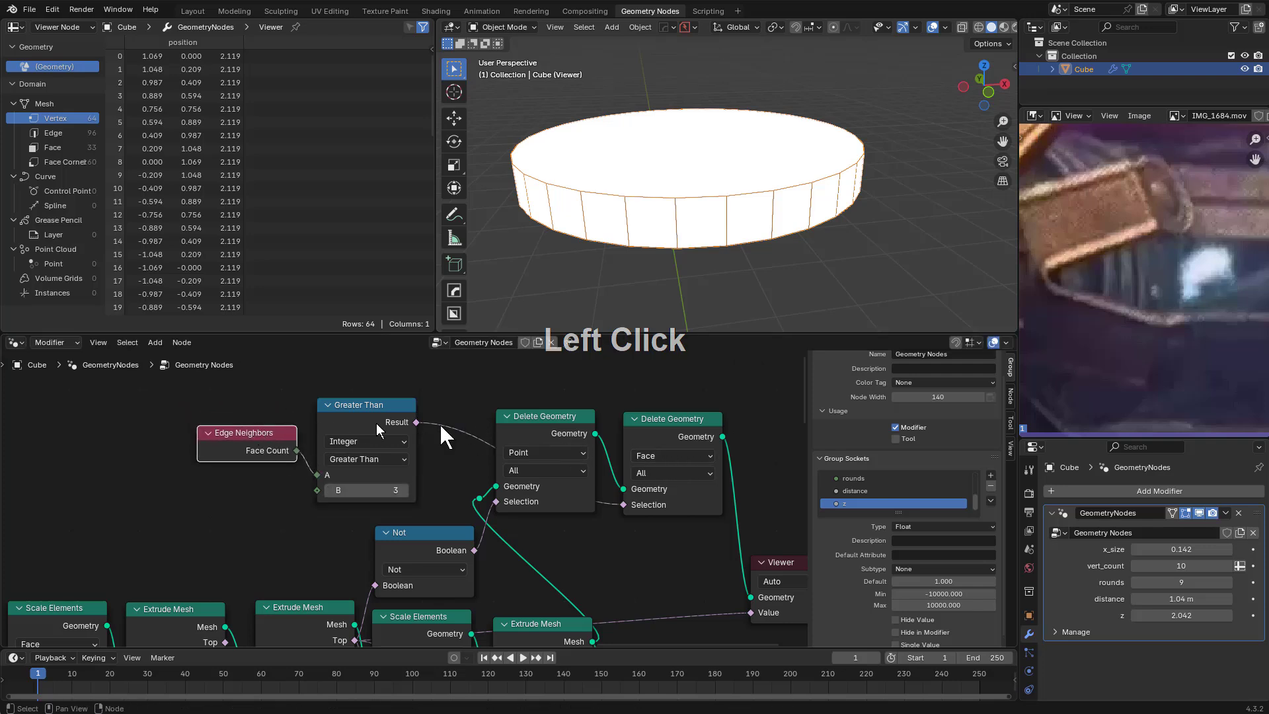
{"action": "left_click_drag", "start_coordinate": [358, 413], "coordinate": [363, 418]}
{"action": "left_click_drag", "start_coordinate": [251, 450], "coordinate": [319, 496]}
Try different A values on the Greater Than node, raising it to 8
{"action": "left_click", "coordinate": [411, 481]}
{"action": "left_click", "coordinate": [411, 481]}
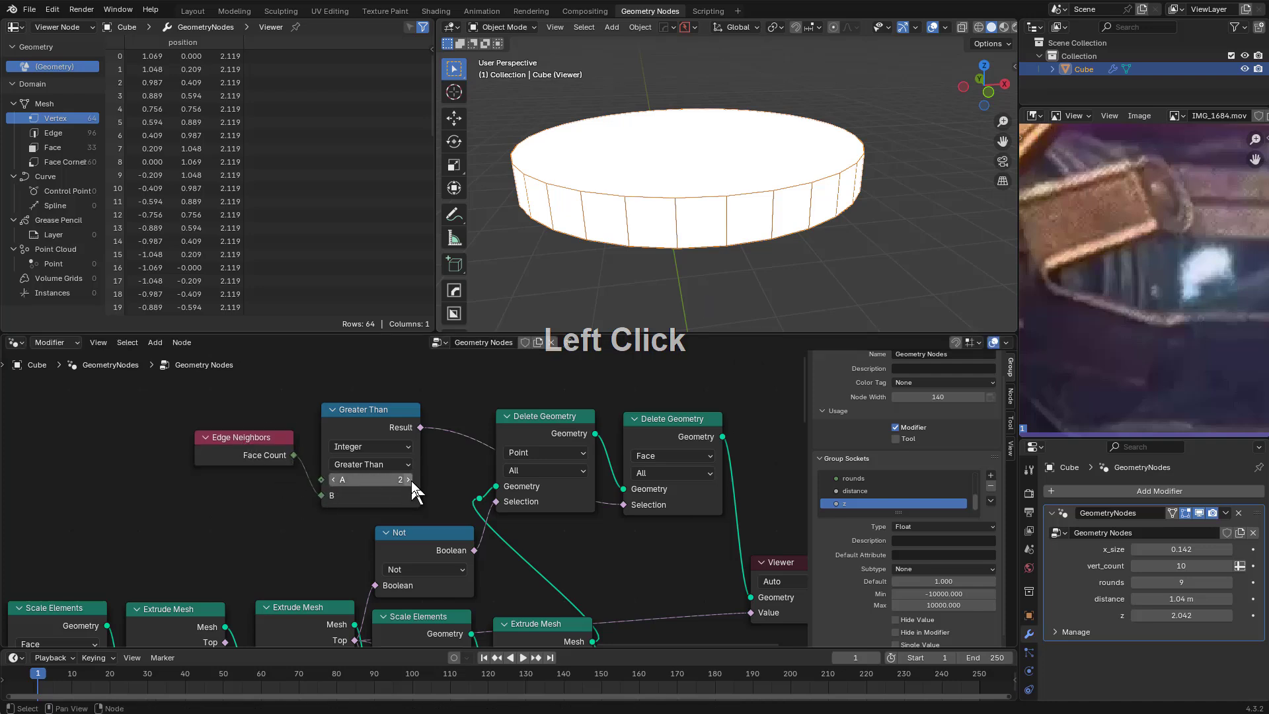
{"action": "left_click", "coordinate": [411, 481]}
{"action": "left_click", "coordinate": [333, 480]}
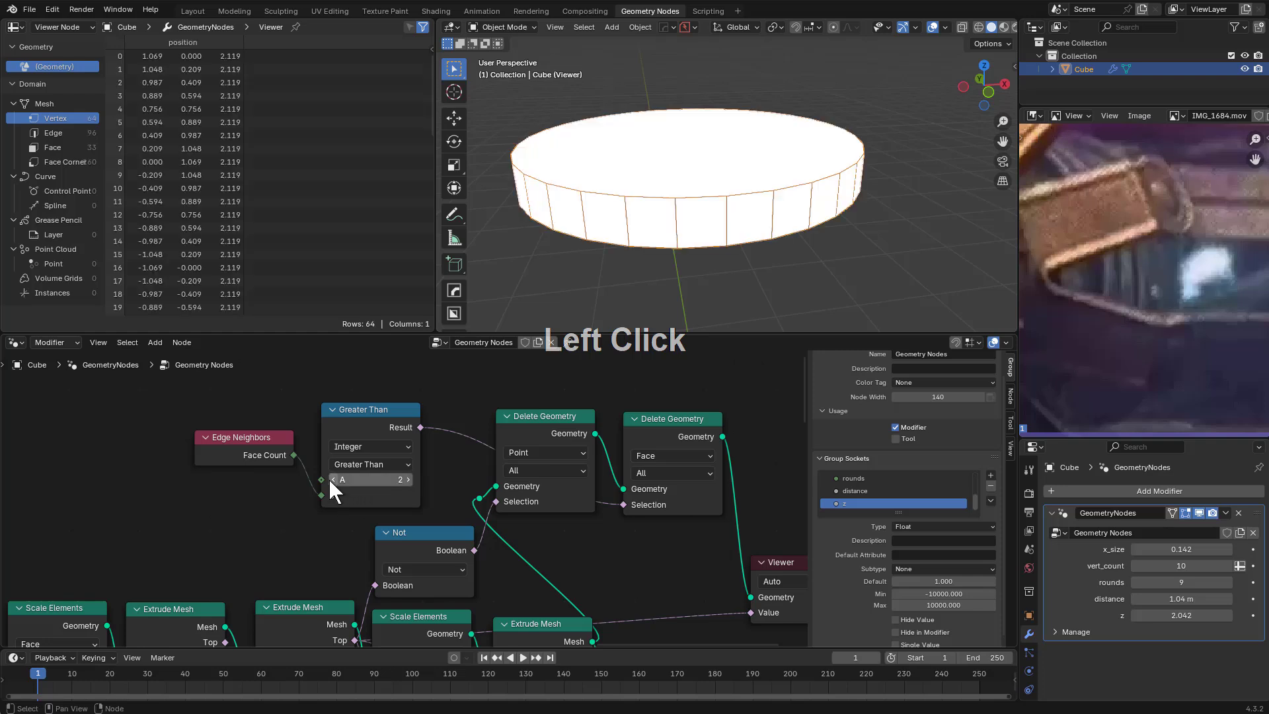
{"action": "triple_click", "coordinate": [410, 482]}
{"action": "left_click", "coordinate": [410, 481]}
{"action": "double_click", "coordinate": [410, 481]}
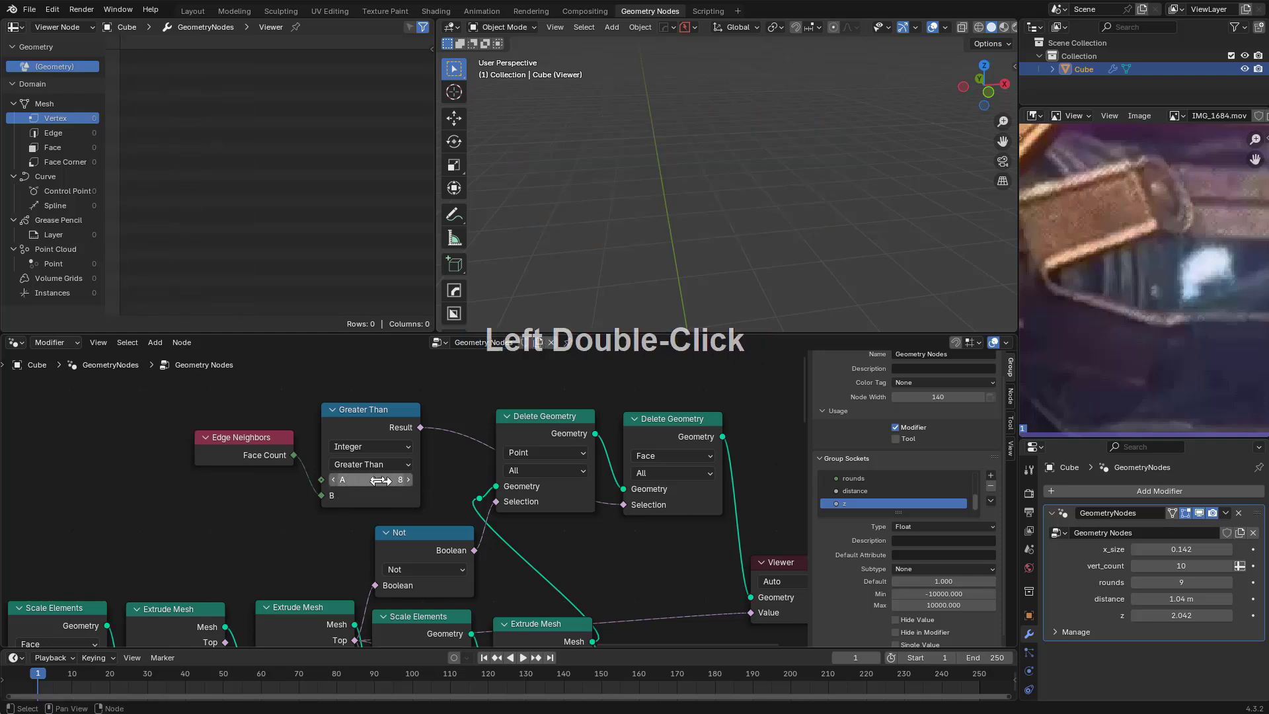
Switch the Compare operation to Less Than and set its A value to 3
{"action": "left_click", "coordinate": [353, 465]}
{"action": "left_click", "coordinate": [350, 499]}
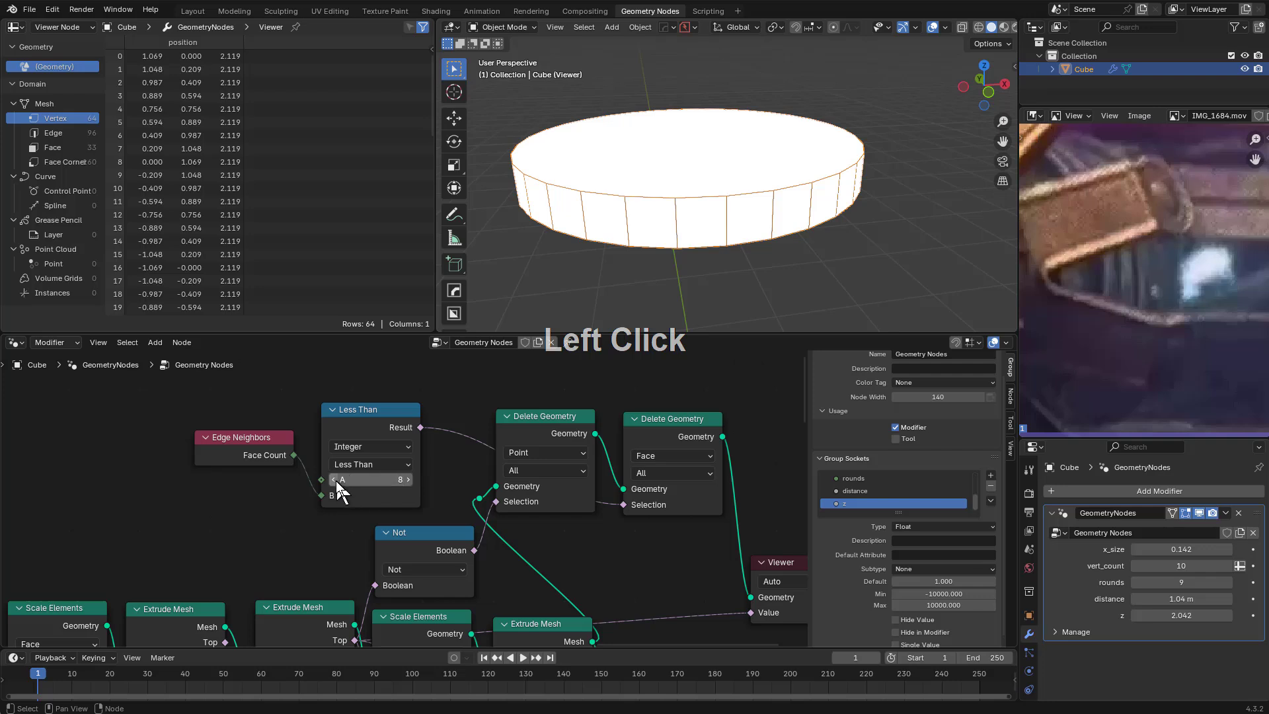
{"action": "double_click", "coordinate": [333, 480]}
{"action": "double_click", "coordinate": [332, 480]}
{"action": "left_click", "coordinate": [332, 480]}
{"action": "left_click", "coordinate": [333, 480]}
{"action": "double_click", "coordinate": [404, 479]}
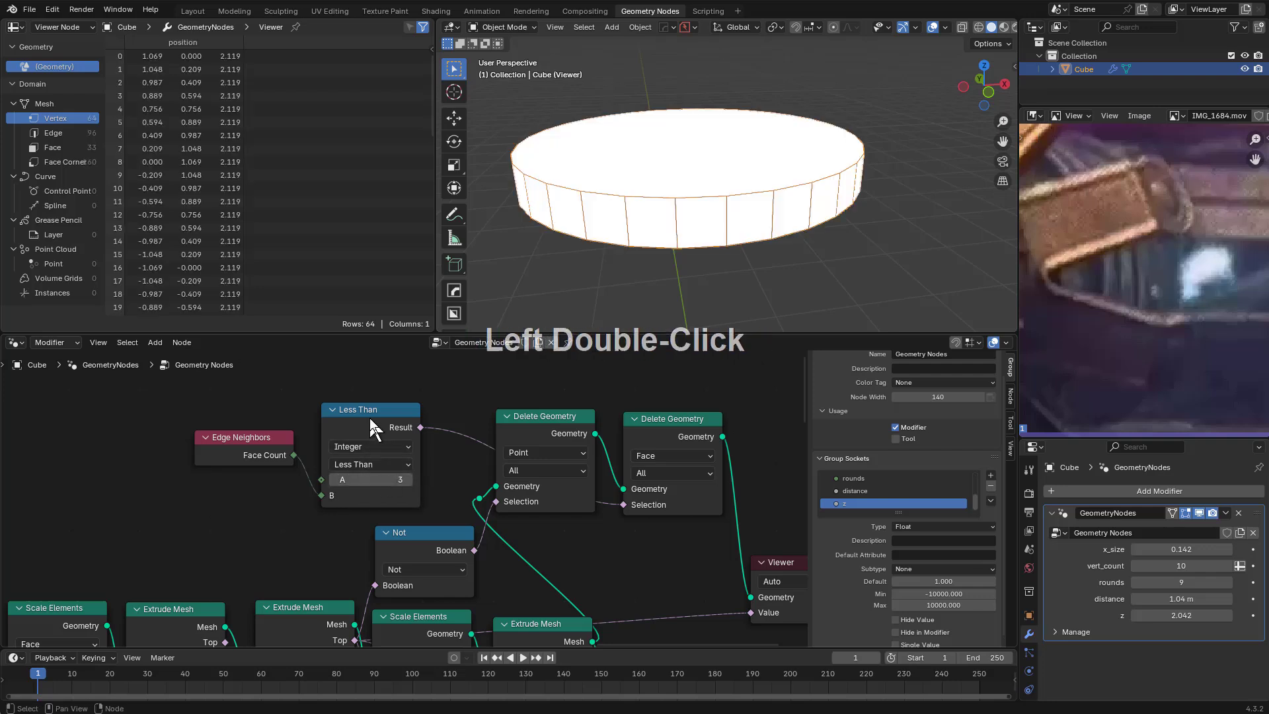
Preview the Less Than result on the geometry and set the Compare node's A value to 1
{"action": "middle_click_drag", "start_coordinate": [583, 435], "coordinate": [570, 424]}
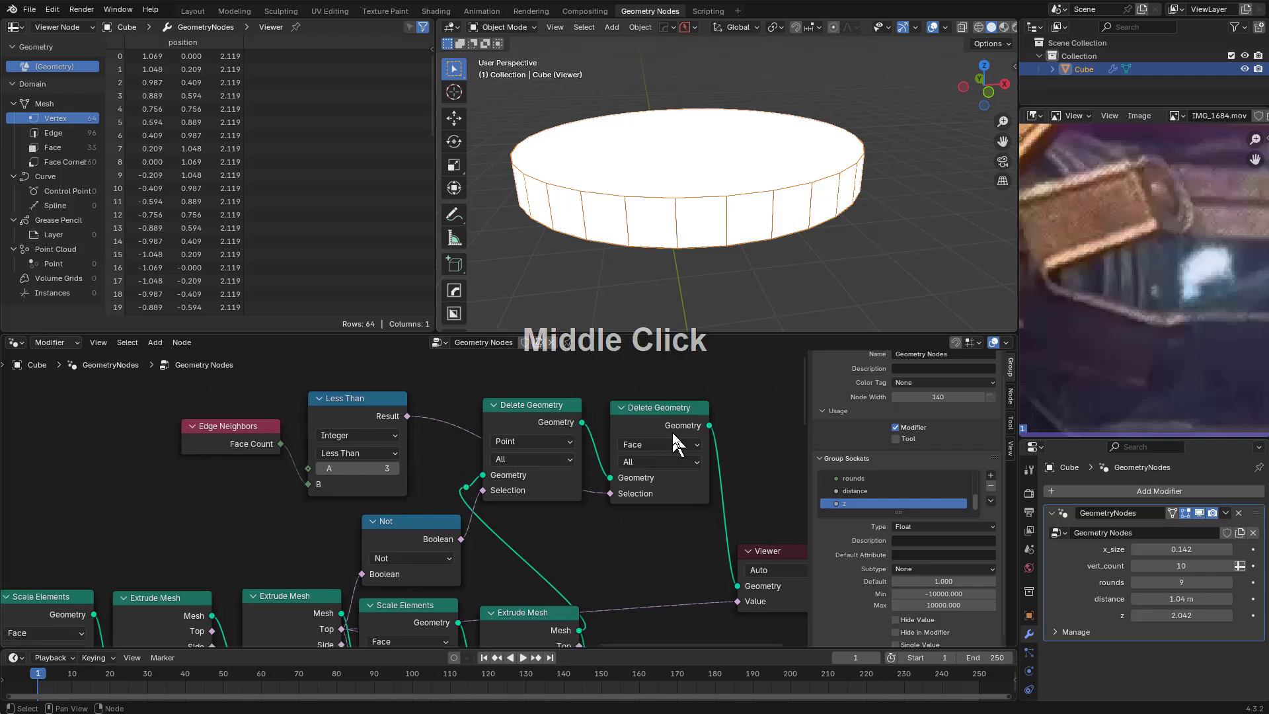
{"action": "scroll", "coordinate": [689, 200], "scroll_direction": "up", "scroll_amount": 2}
{"action": "middle_click_drag", "start_coordinate": [629, 261], "coordinate": [707, 269]}
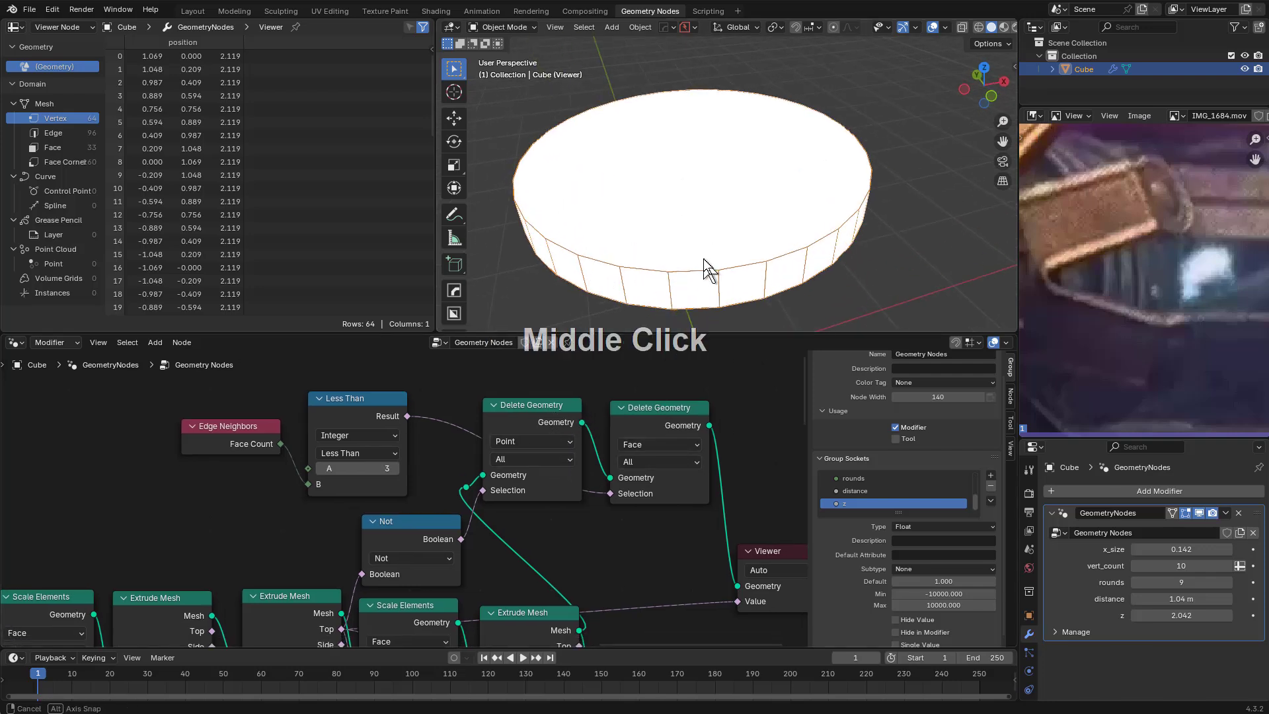
{"action": "left_click", "coordinate": [376, 423], "text": "ctrl+shift"}
{"action": "scroll", "coordinate": [400, 400], "scroll_direction": "up", "scroll_amount": 1}
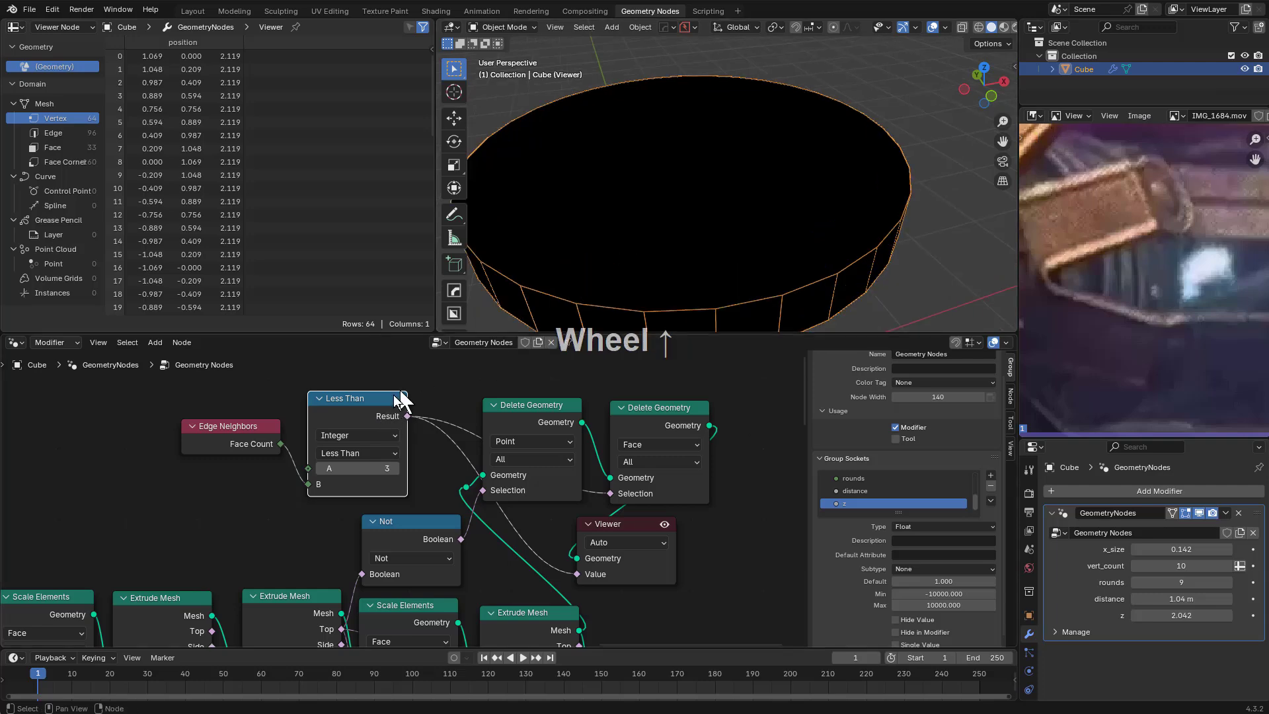
{"action": "left_click", "coordinate": [320, 468]}
{"action": "left_click", "coordinate": [320, 468]}
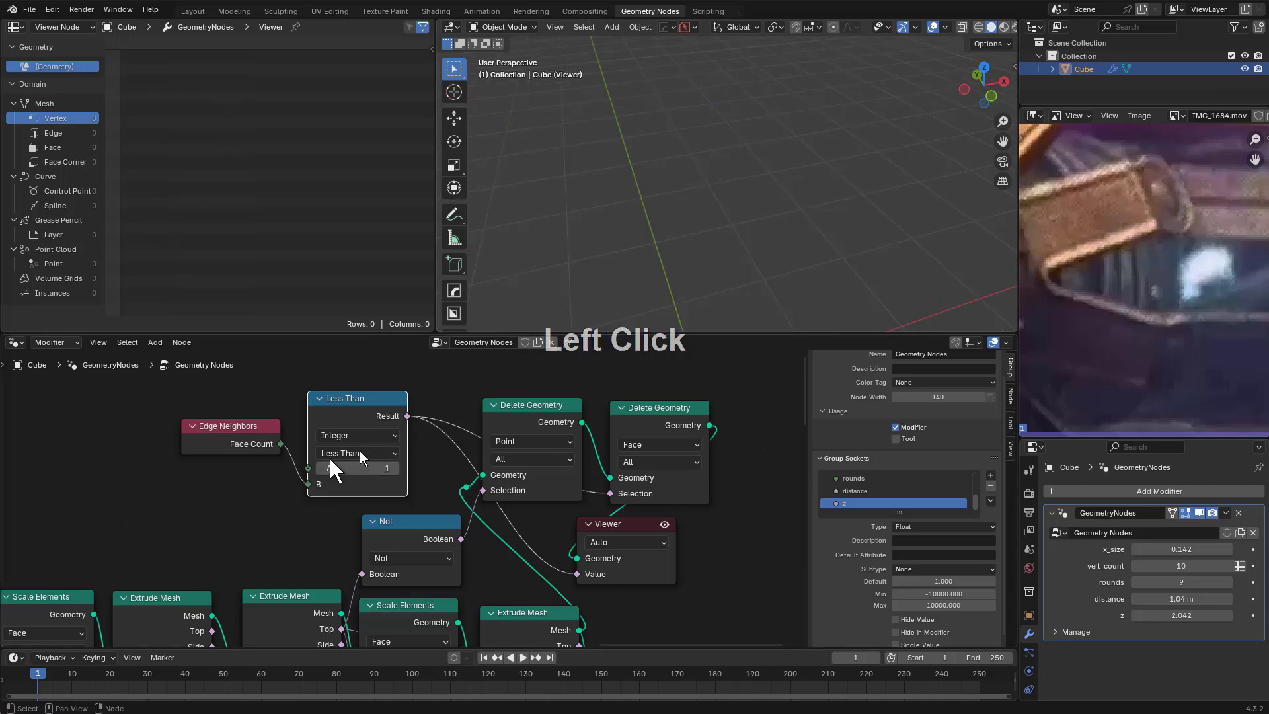
Preview the first Delete Geometry's output and inspect the Less Than values on the isolated disc
{"action": "left_click", "coordinate": [531, 420], "text": "ctrl+shift"}
{"action": "middle_click_drag", "start_coordinate": [567, 251], "coordinate": [558, 322]}
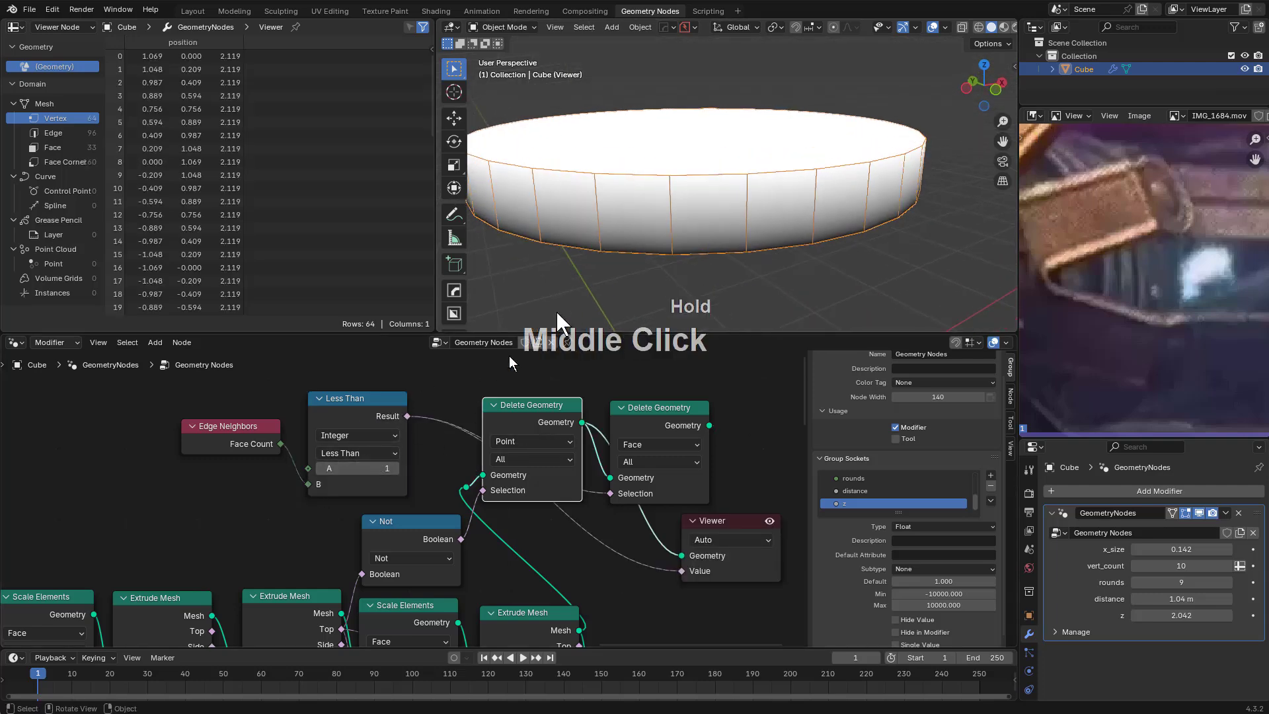
Switch the second Delete Geometry node's domain to Point, preview its output and place the Viewer node beside it
{"action": "left_click", "coordinate": [675, 445]}
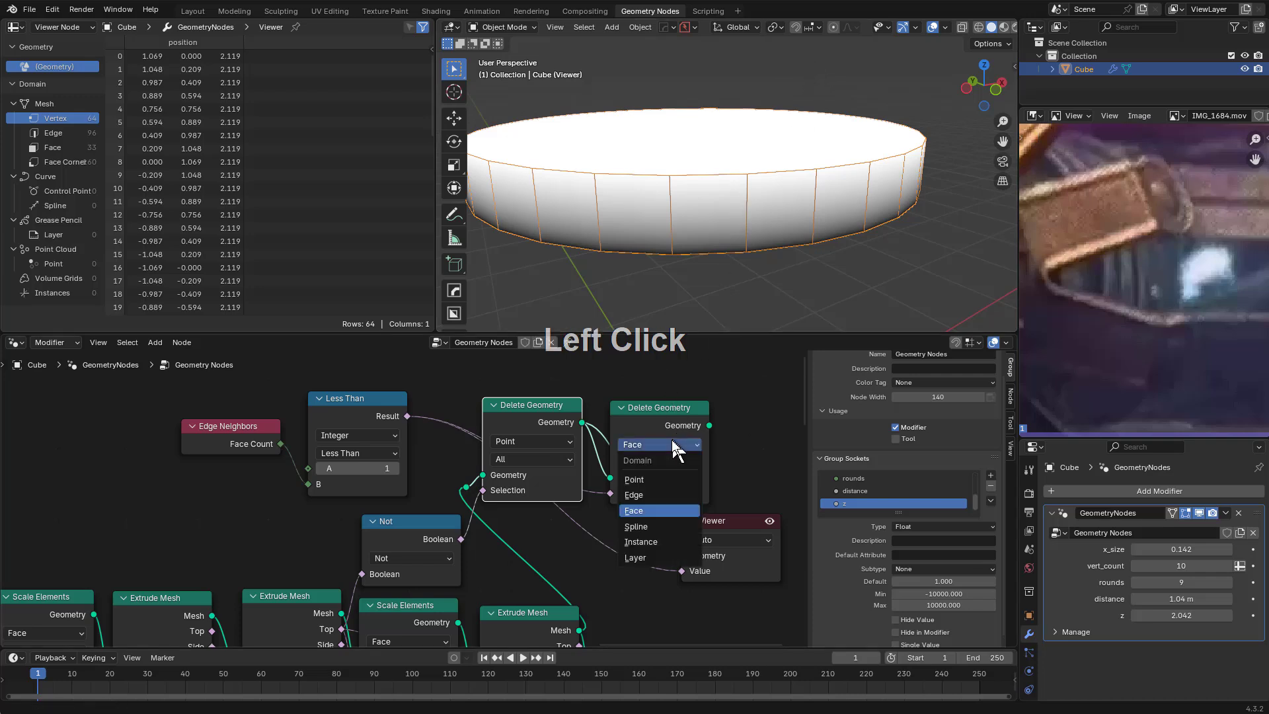
{"action": "left_click", "coordinate": [646, 478]}
{"action": "left_click", "coordinate": [668, 418], "text": "ctrl+shift"}
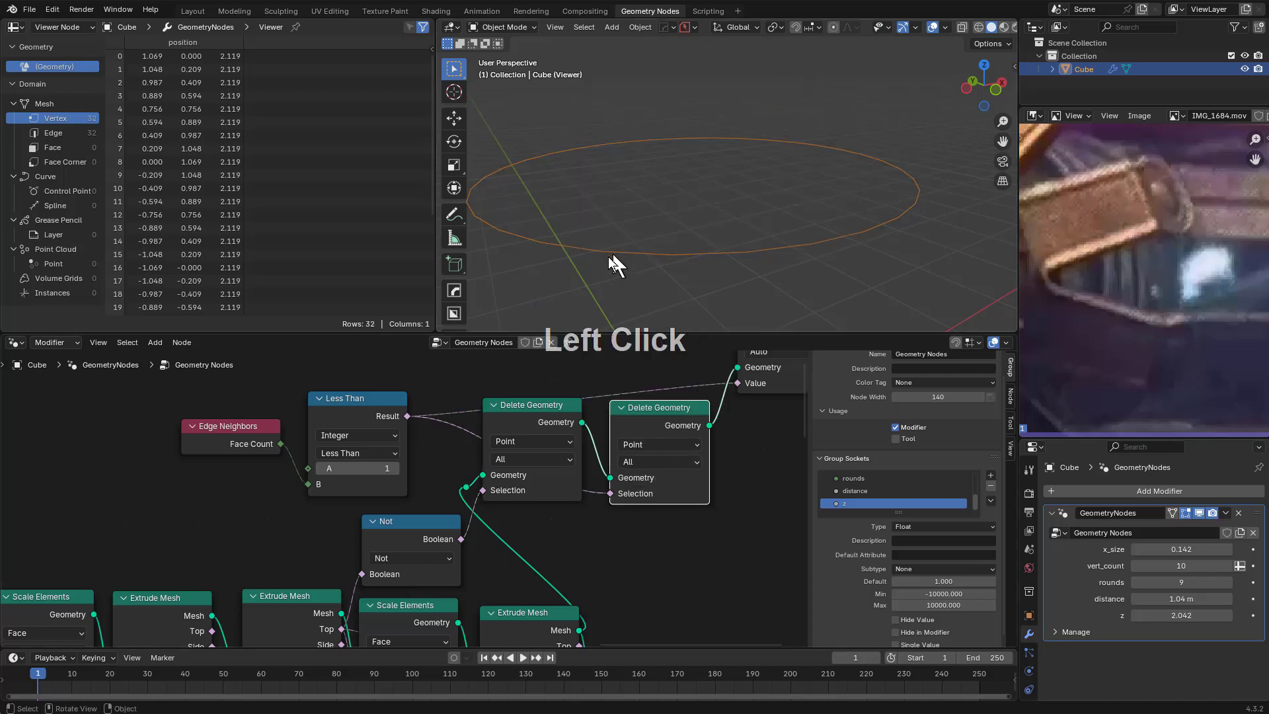
{"action": "mouse_move", "coordinate": [608, 256]}
{"action": "middle_mouse_down"}
{"action": "mouse_move", "coordinate": [576, 221]}
{"action": "mouse_move", "coordinate": [590, 255]}
{"action": "middle_mouse_up"}
{"action": "scroll", "coordinate": [644, 410], "scroll_direction": "down", "scroll_amount": 3}
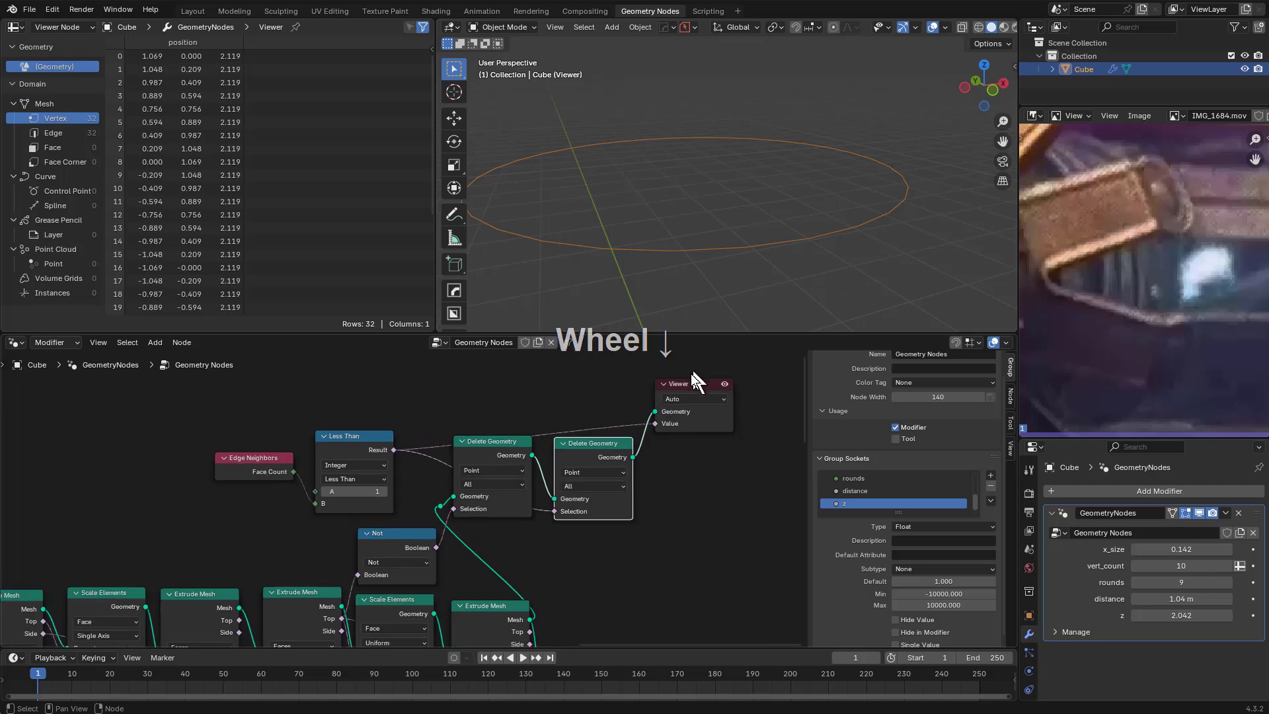
{"action": "left_click_drag", "start_coordinate": [694, 383], "coordinate": [733, 454]}
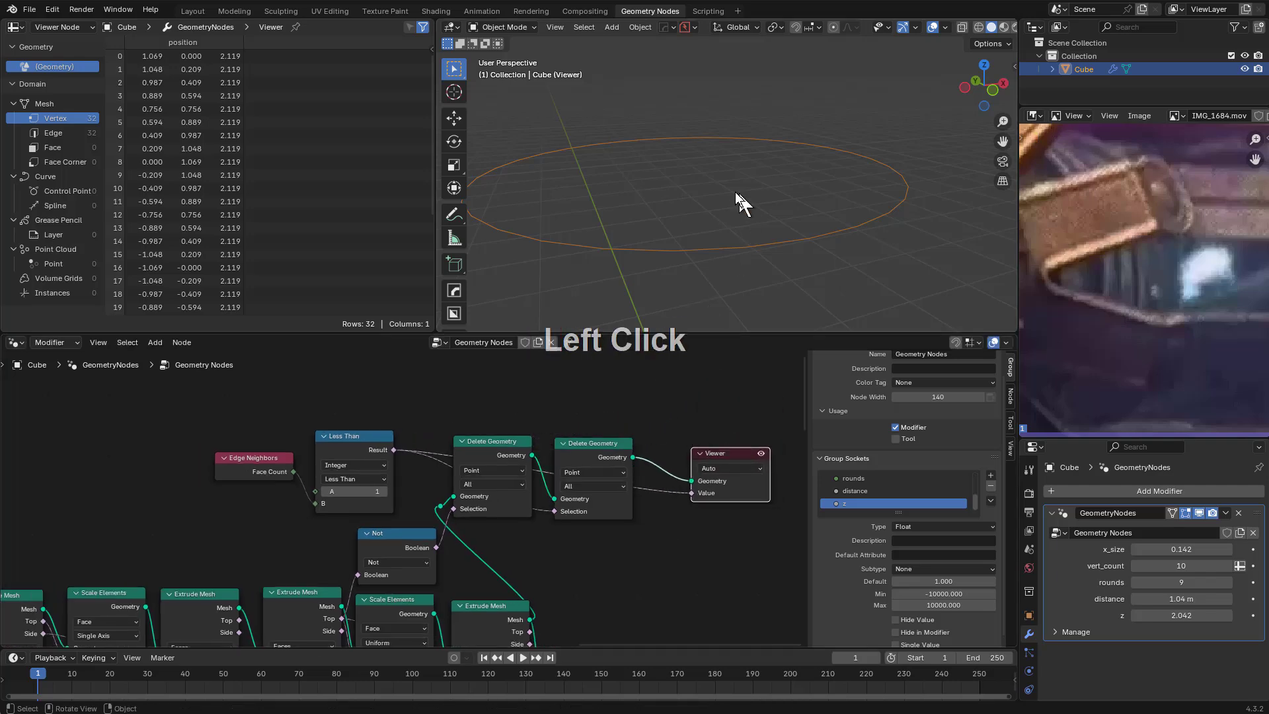
{"action": "mouse_move", "coordinate": [735, 191]}
{"action": "middle_mouse_down"}
{"action": "mouse_move", "coordinate": [728, 175]}
{"action": "mouse_move", "coordinate": [727, 212]}
{"action": "middle_mouse_up"}
Cut the links running into the Viewer node
{"action": "middle_click_drag", "start_coordinate": [535, 572], "coordinate": [537, 533]}
{"action": "scroll", "coordinate": [586, 465], "scroll_direction": "up", "scroll_amount": 2}
{"action": "middle_click_drag", "start_coordinate": [667, 408], "coordinate": [651, 427]}
{"action": "right_click_drag", "start_coordinate": [654, 427], "coordinate": [665, 495], "text": "ctrl"}
{"action": "middle_click_drag", "start_coordinate": [665, 495], "coordinate": [629, 465]}
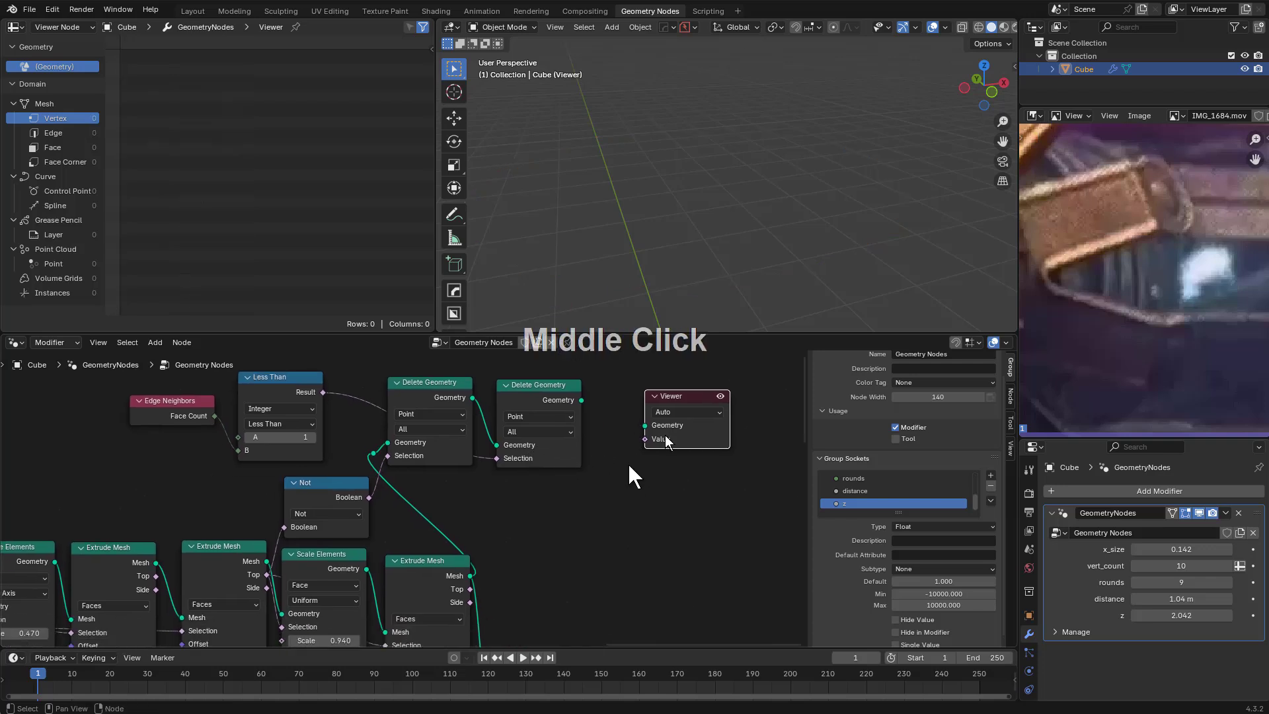
Move the Less Than node closer to the Delete Geometry nodes and place Edge Neighbors directly above it
{"action": "left_click", "coordinate": [354, 425]}
{"action": "middle_click_drag", "start_coordinate": [343, 419], "coordinate": [363, 430]}
{"action": "left_click_drag", "start_coordinate": [288, 411], "coordinate": [321, 404]}
{"action": "left_click_drag", "start_coordinate": [178, 427], "coordinate": [317, 399]}
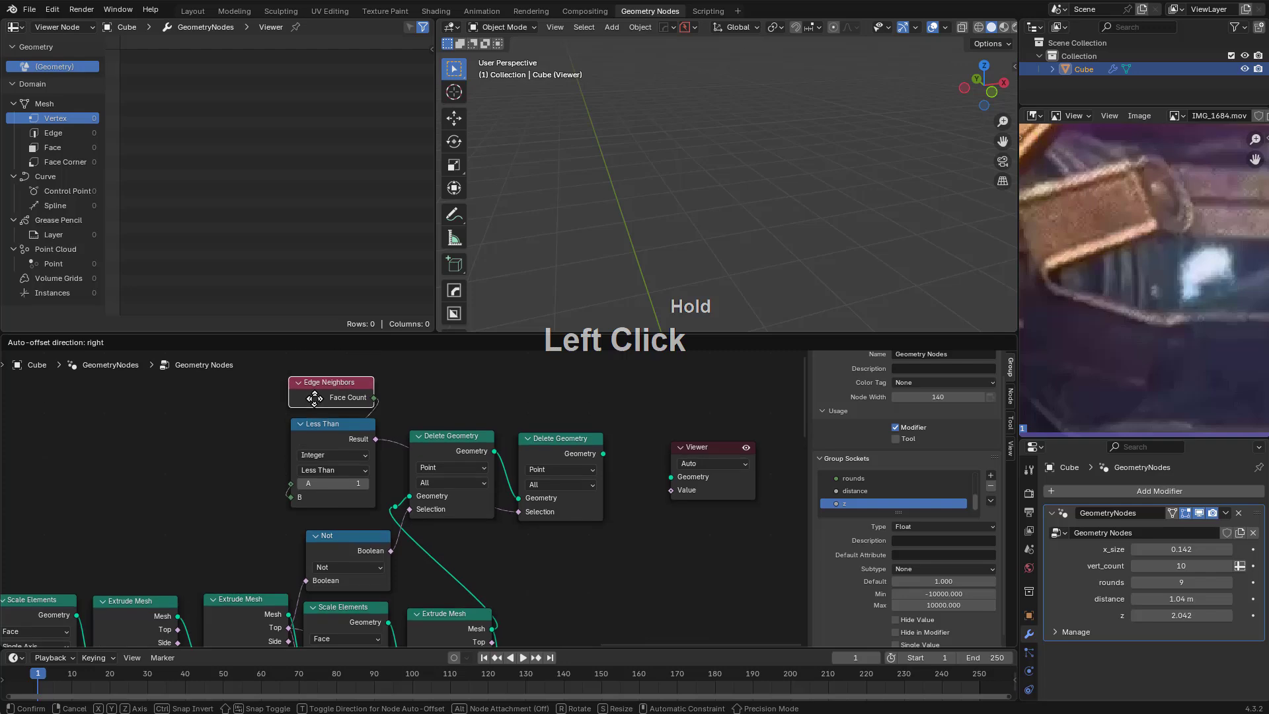
Preview the last Extrude Mesh node's output and compare the cylinder's upper rim with the reference footage
{"action": "middle_click_drag", "start_coordinate": [442, 544], "coordinate": [430, 408]}
{"action": "scroll", "coordinate": [436, 437], "scroll_direction": "down", "scroll_amount": 3}
{"action": "left_click", "coordinate": [407, 440], "text": "ctrl+shift"}
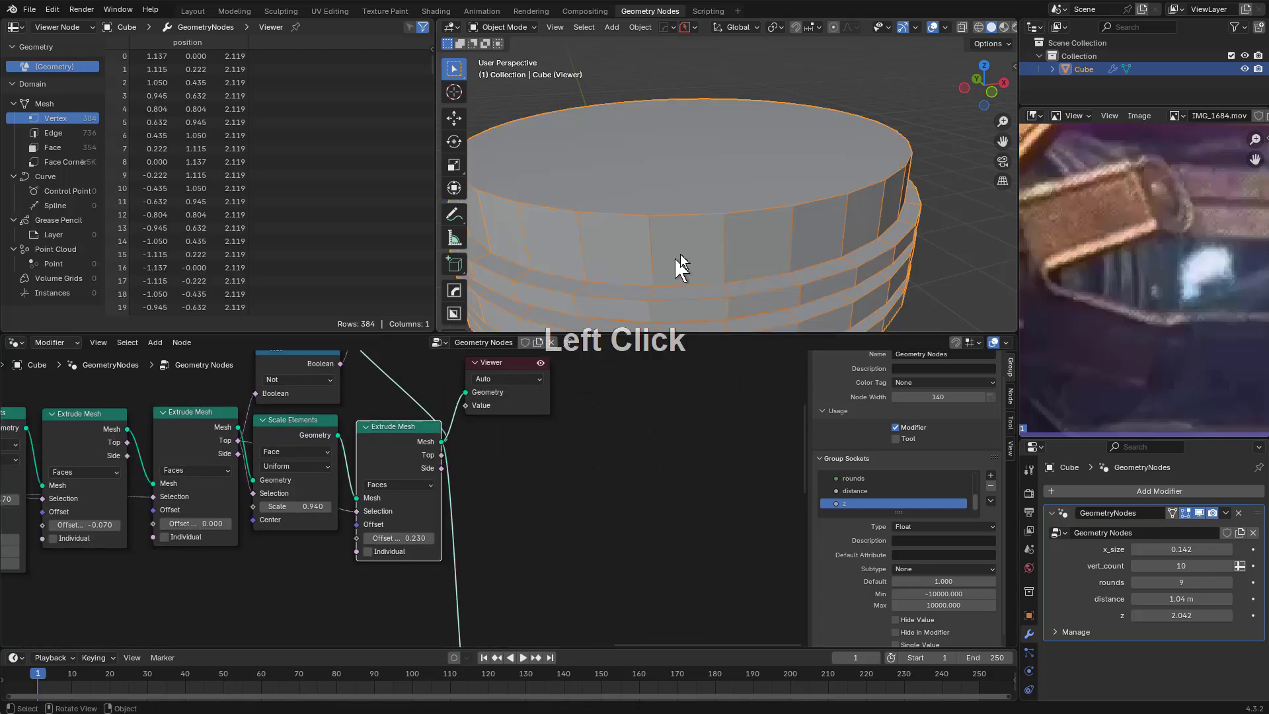
{"action": "middle_click_drag", "start_coordinate": [680, 254], "coordinate": [697, 222]}
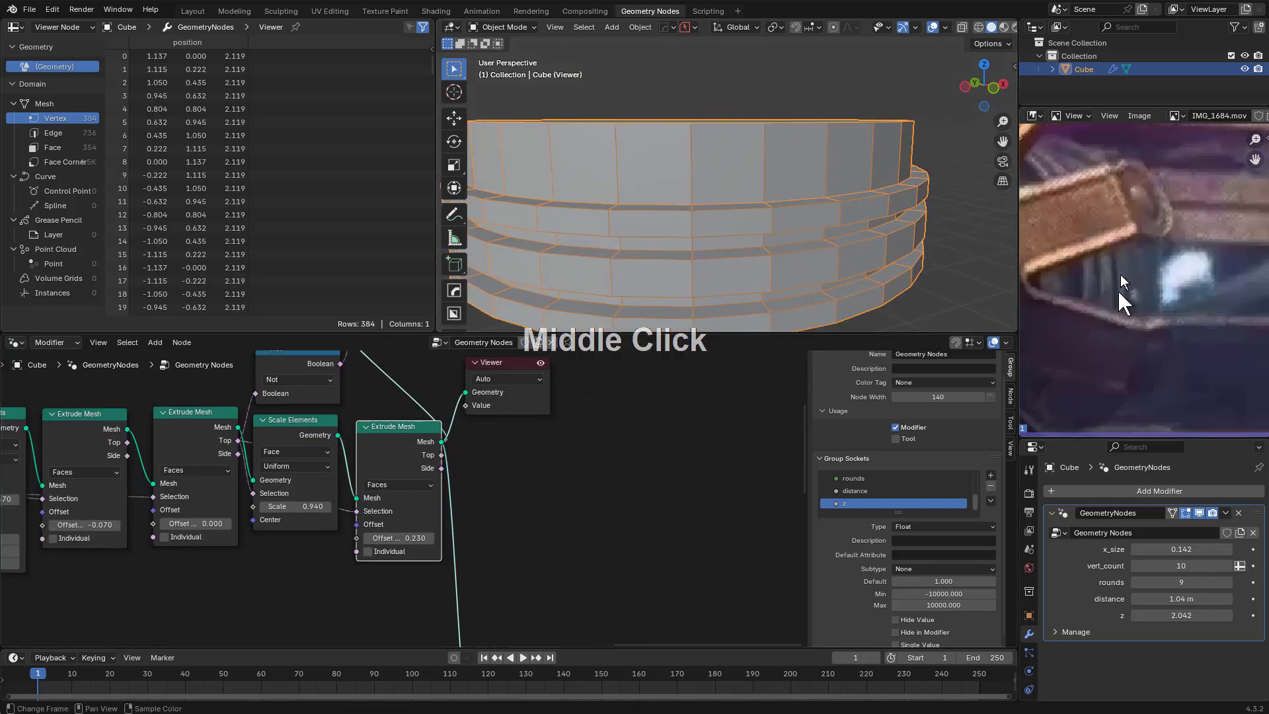
{"action": "scroll", "coordinate": [450, 434], "scroll_direction": "up", "scroll_amount": 1}
Shift the Join Geometry and Group Output nodes along X, away from the last Extrude Mesh node
{"action": "middle_click_drag", "start_coordinate": [450, 471], "coordinate": [430, 442]}
{"action": "scroll", "coordinate": [441, 466], "scroll_direction": "down", "scroll_amount": 4}
{"action": "scroll", "coordinate": [433, 444], "scroll_direction": "down", "scroll_amount": 5}
{"action": "left_click_drag", "start_coordinate": [578, 487], "coordinate": [425, 592]}
{"action": "key", "text": "g"}
{"action": "key", "text": "x"}
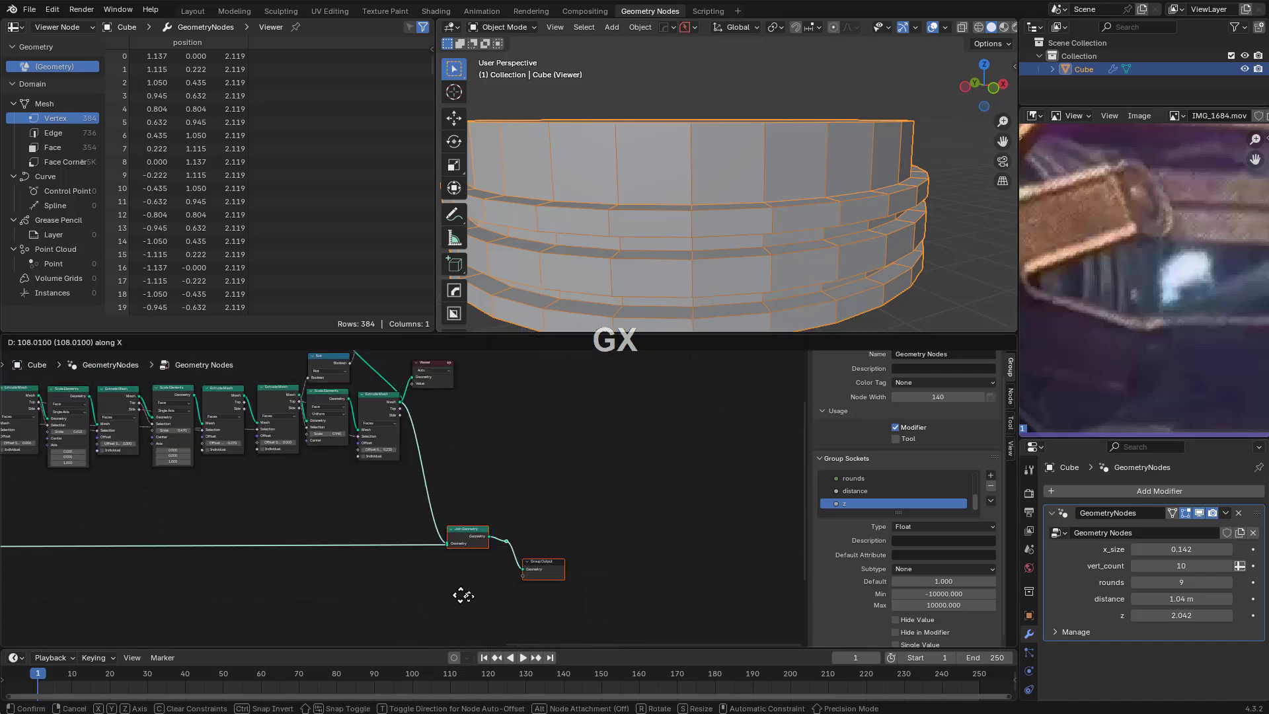
{"action": "left_click", "coordinate": [487, 452]}
Move the Viewer node farther away from the last Extrude Mesh node to free space between them
{"action": "scroll", "coordinate": [480, 497], "scroll_direction": "up", "scroll_amount": 2}
{"action": "scroll", "coordinate": [480, 497], "scroll_direction": "up", "scroll_amount": 1}
{"action": "key", "text": "a"}
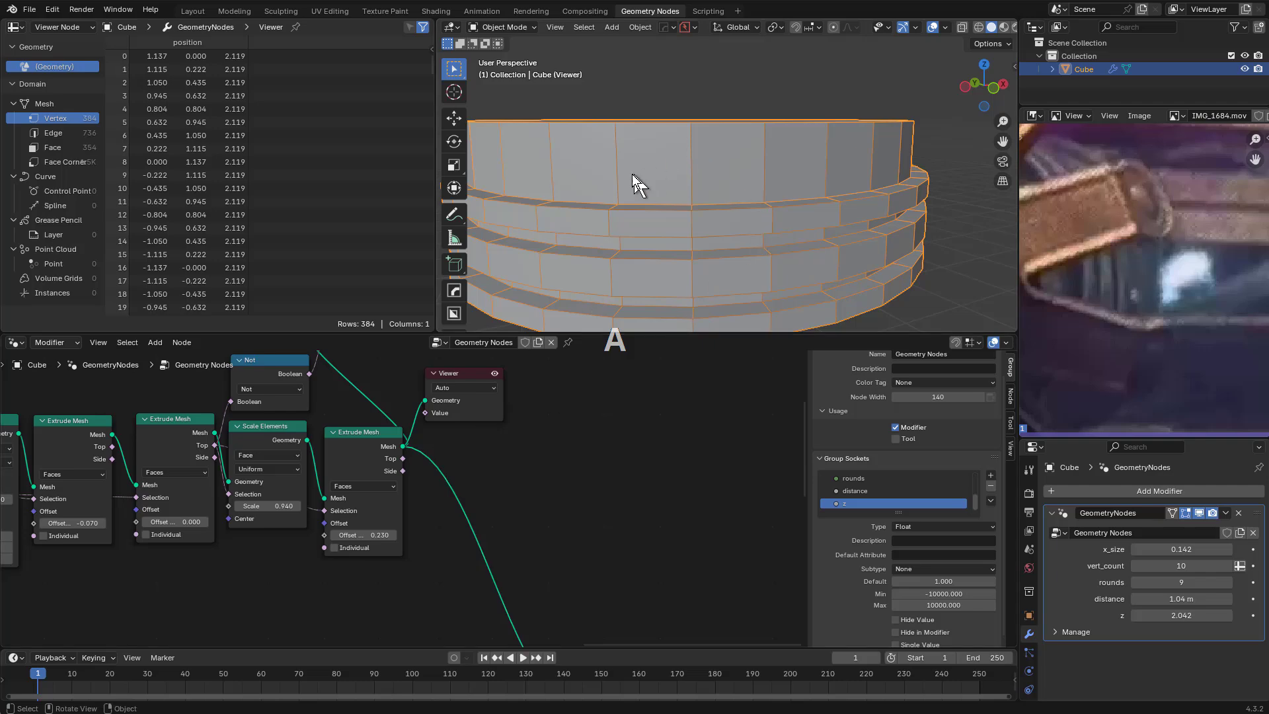
{"action": "middle_click_drag", "start_coordinate": [518, 351], "coordinate": [521, 460]}
{"action": "scroll", "coordinate": [457, 473], "scroll_direction": "up", "scroll_amount": 1}
{"action": "scroll", "coordinate": [487, 460], "scroll_direction": "down", "scroll_amount": 1}
{"action": "left_click_drag", "start_coordinate": [488, 460], "coordinate": [757, 456]}
Duplicate the last Extrude Mesh node
{"action": "middle_click_drag", "start_coordinate": [638, 509], "coordinate": [568, 463]}
{"action": "scroll", "coordinate": [428, 470], "scroll_direction": "down", "scroll_amount": 1}
{"action": "middle_click_drag", "start_coordinate": [425, 471], "coordinate": [400, 487]}
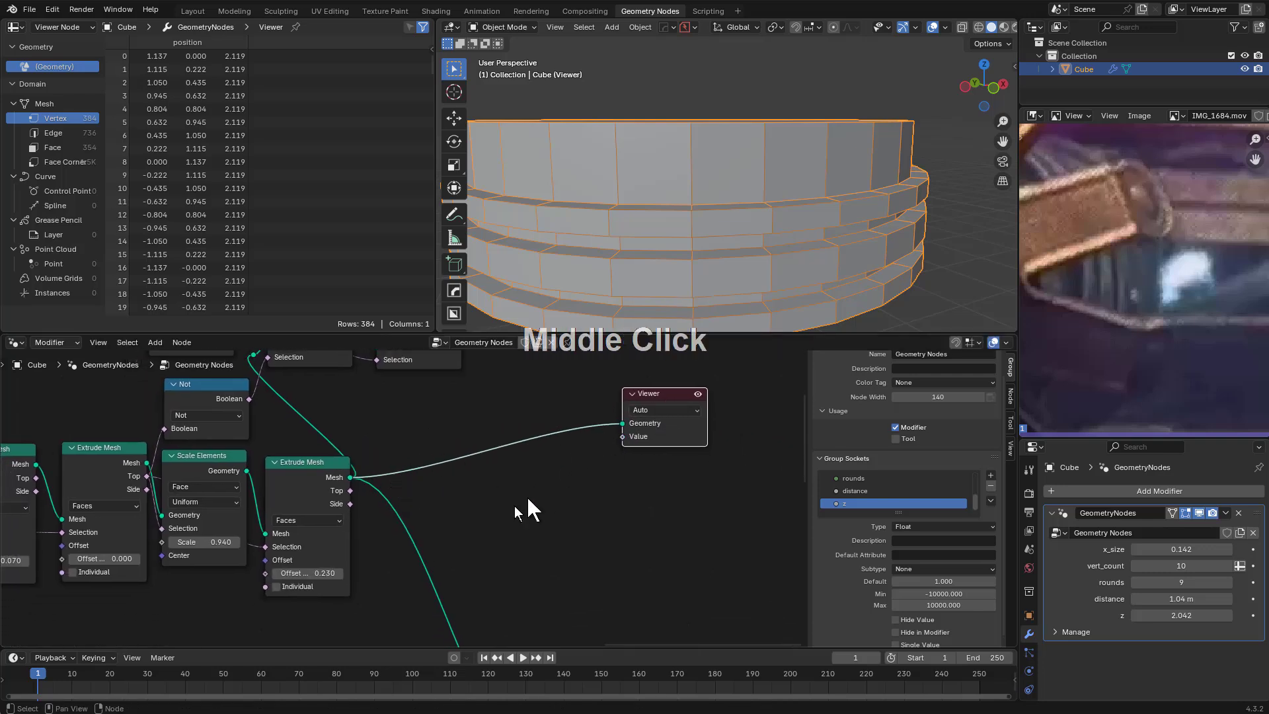
{"action": "key", "text": "shift+d"}
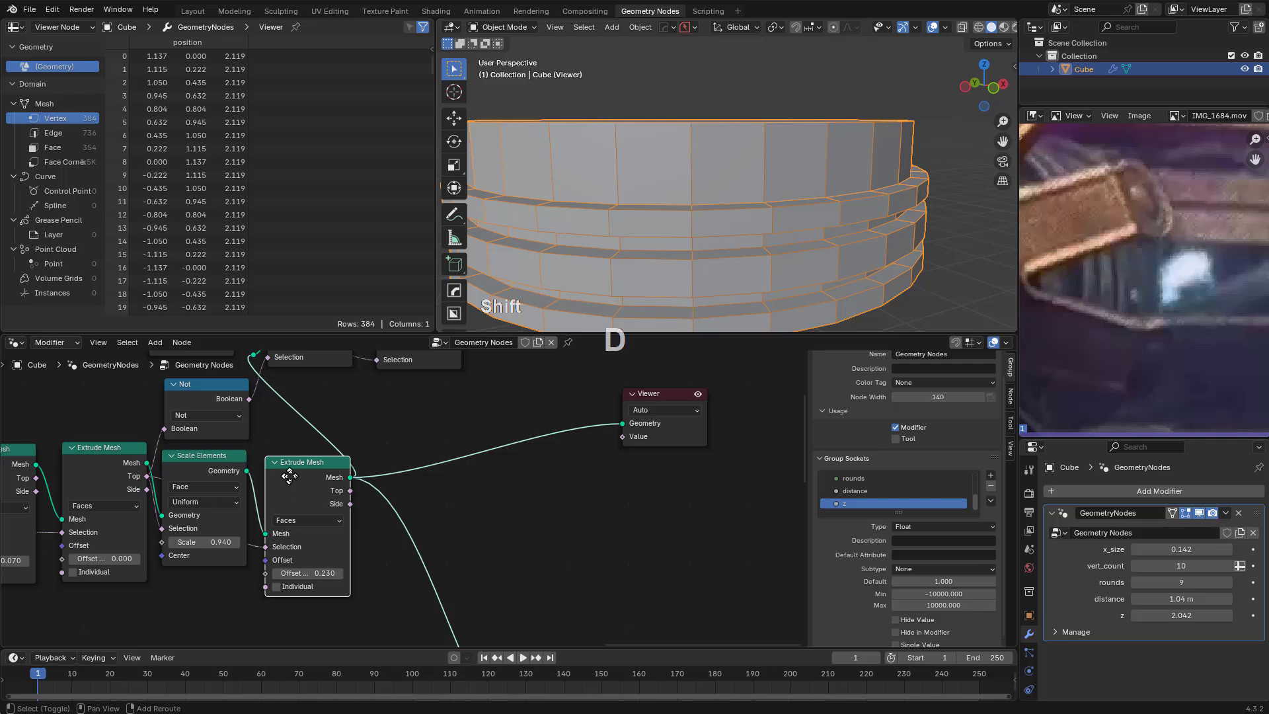
Insert a duplicate Extrude Mesh node with offset 0.000 directly after the 0.230 extrude, using that extrude's Top faces as selection
{"action": "key", "text": "g"}
{"action": "left_click", "coordinate": [446, 542]}
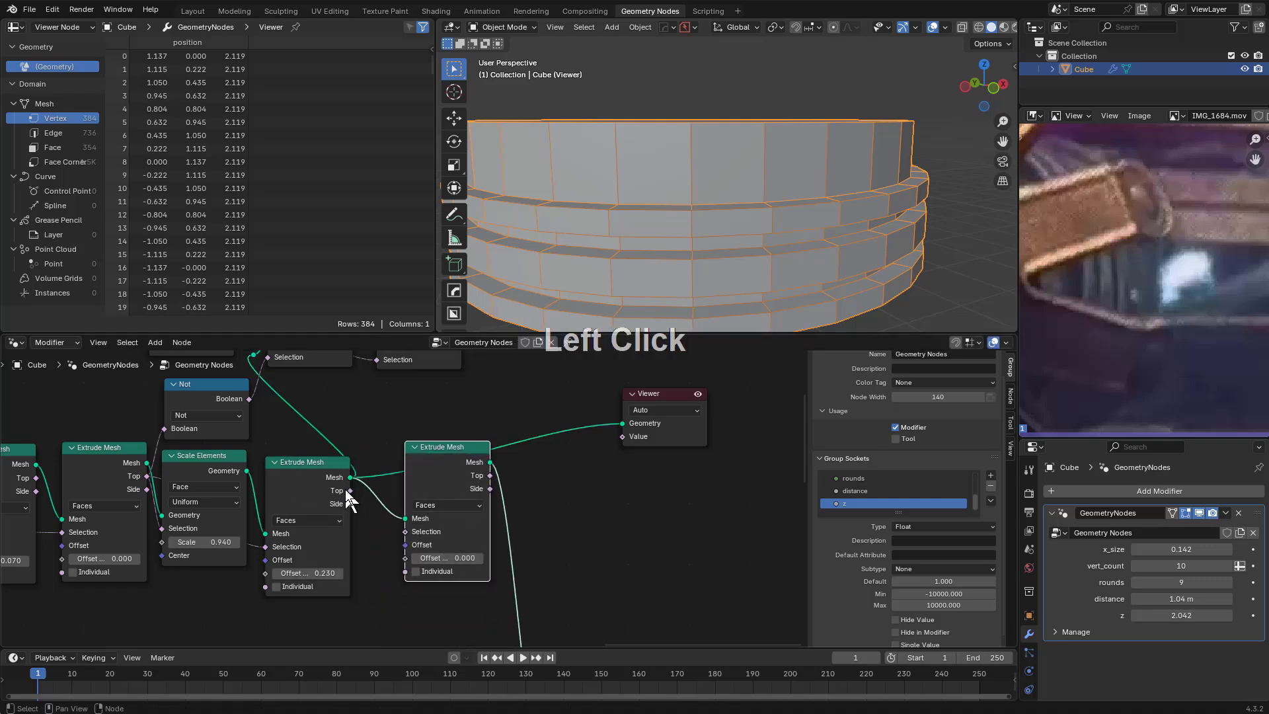
{"action": "left_click_drag", "start_coordinate": [445, 463], "coordinate": [409, 471]}
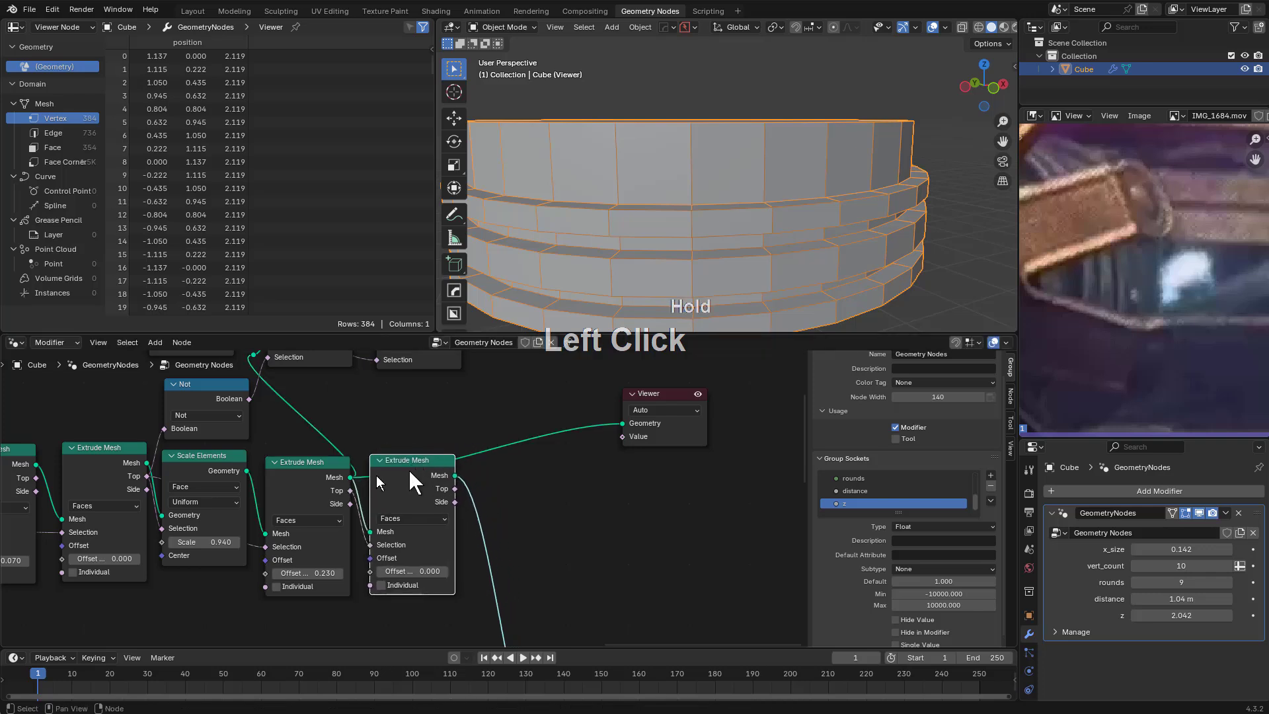
Add a copy of the Scale Elements node after the new extrude, connect Top to its Selection, and preview it in the Viewer
{"action": "left_click", "coordinate": [183, 454]}
{"action": "key", "text": "shift+d"}
{"action": "left_click", "coordinate": [487, 464]}
{"action": "key", "text": "g"}
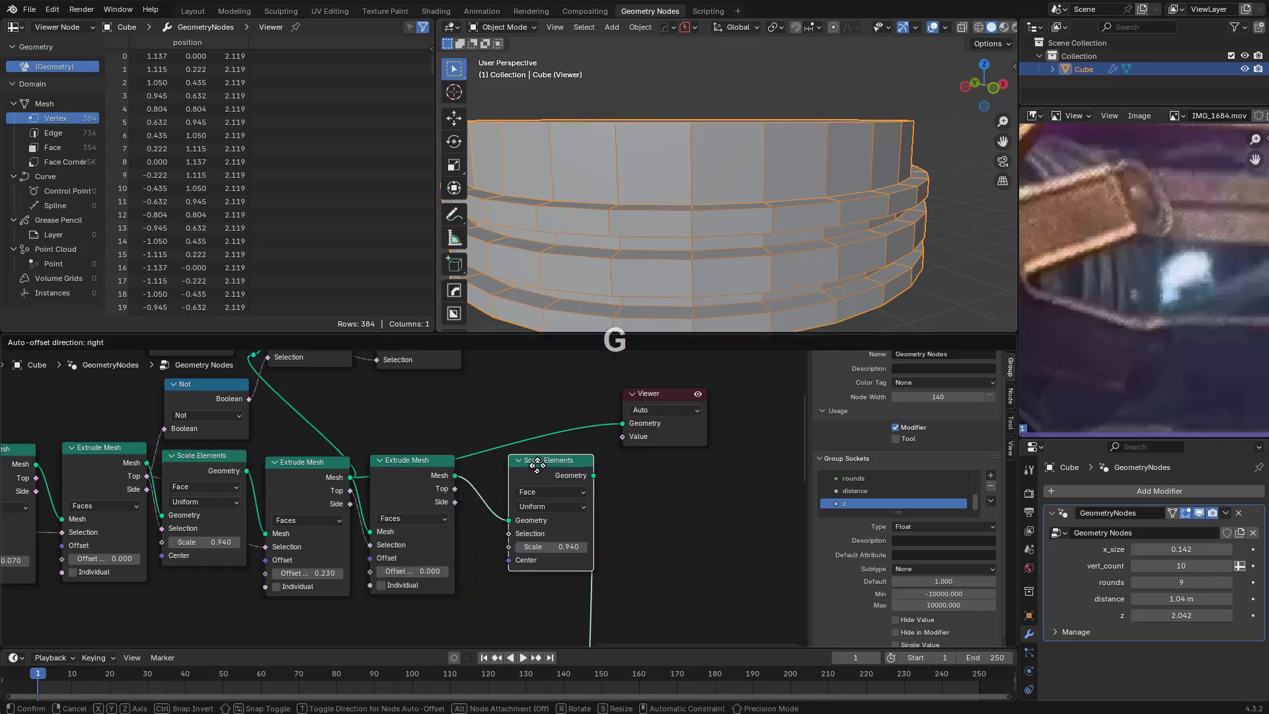
{"action": "left_click", "coordinate": [532, 461]}
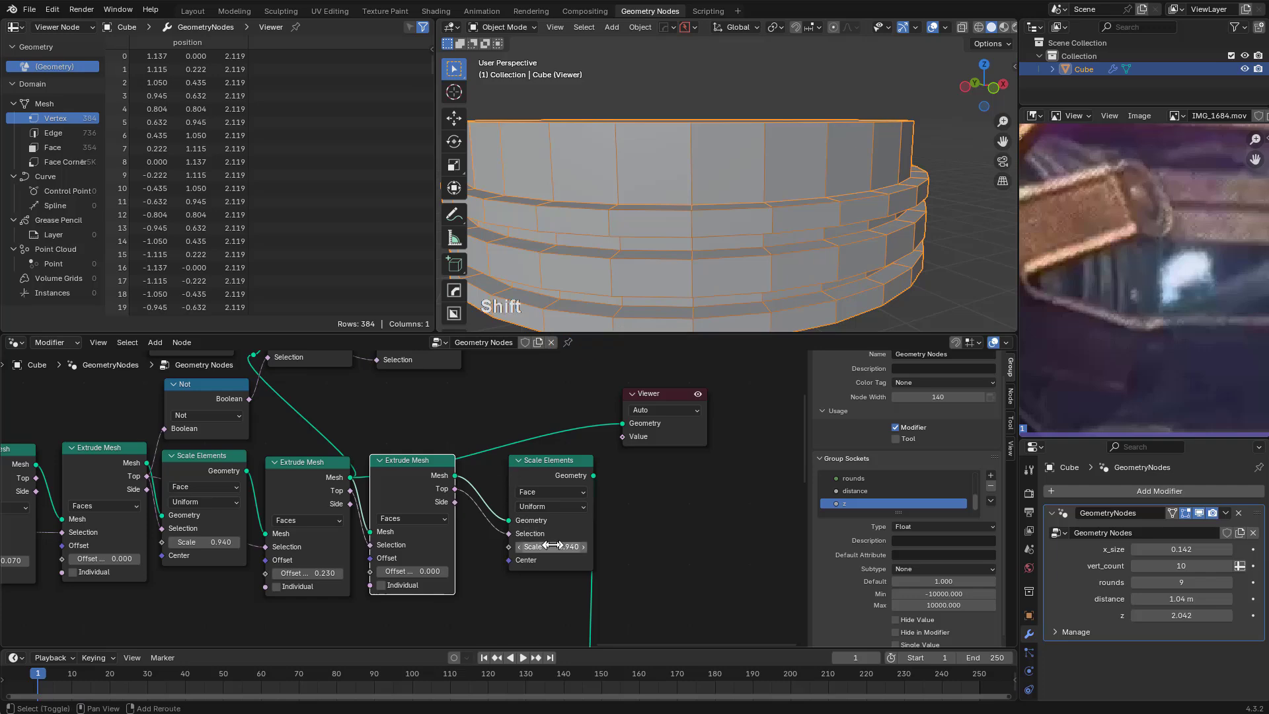
{"action": "left_click", "coordinate": [546, 472], "text": "ctrl+shift"}
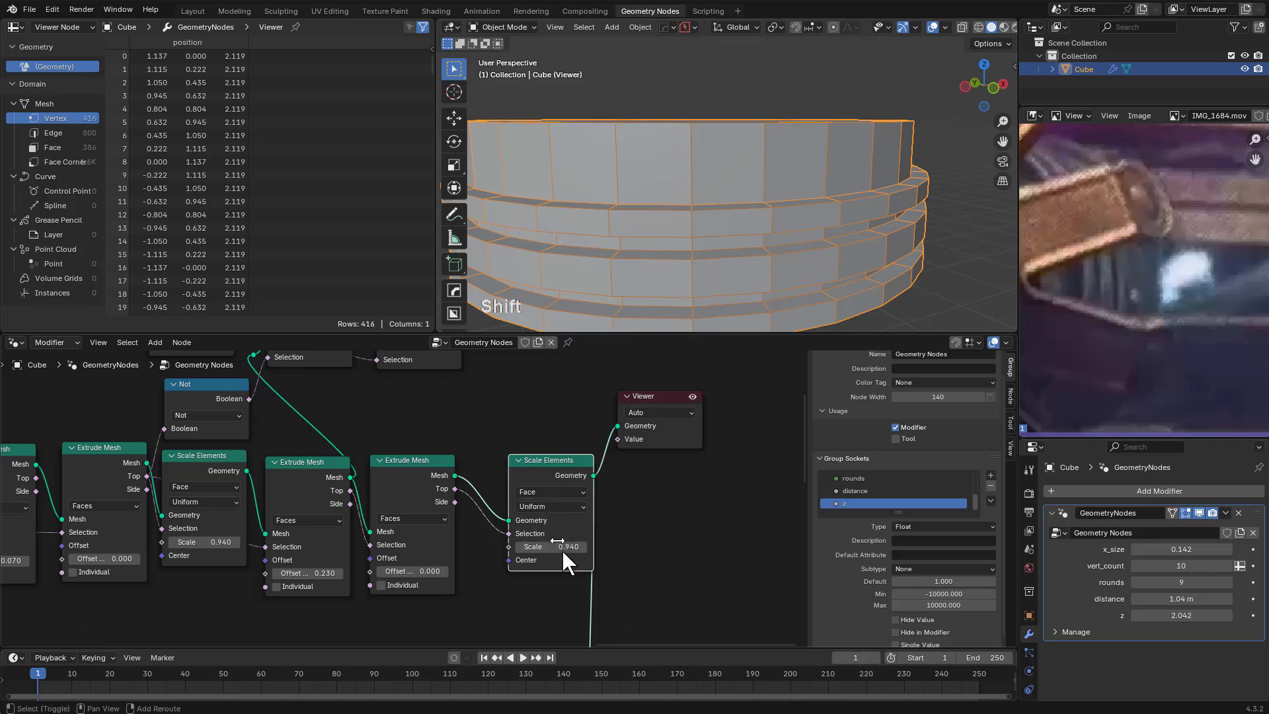
Set the new Scale Elements node's scale to 1.040 and move the node closer to the preceding extrude
{"action": "middle_click_drag", "start_coordinate": [816, 221], "coordinate": [820, 247]}
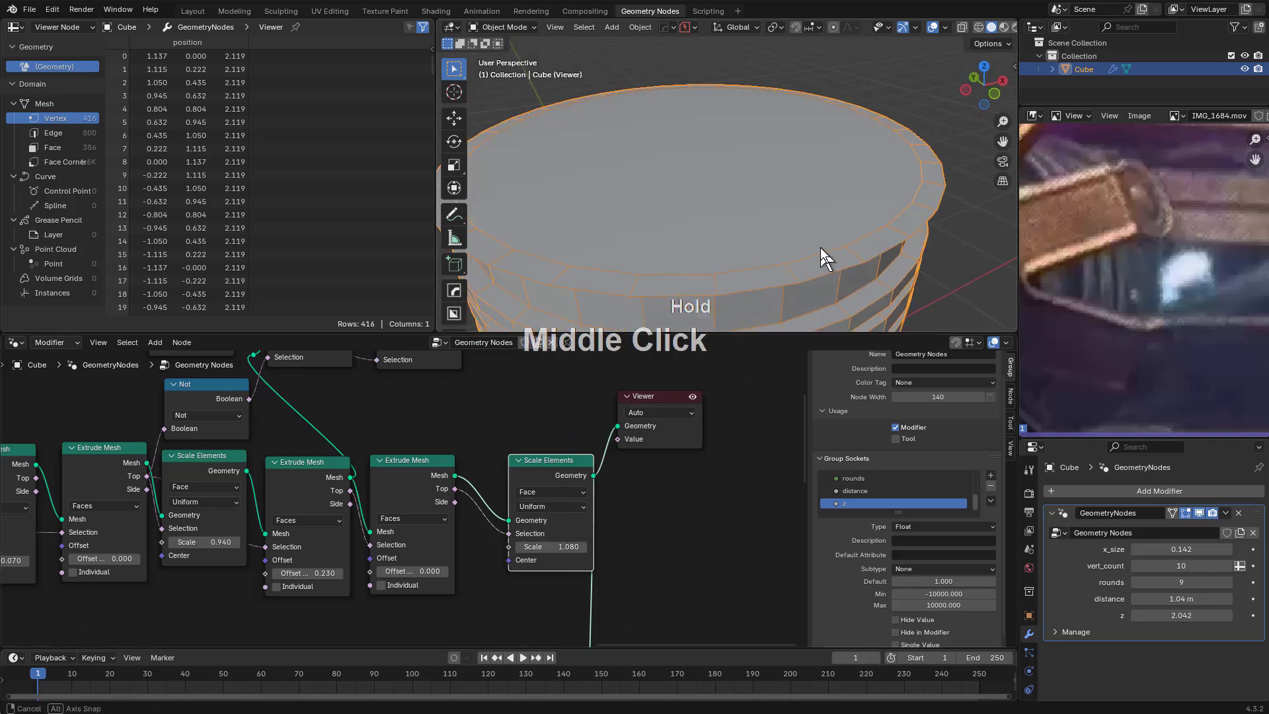
{"action": "left_click_drag", "start_coordinate": [565, 548], "coordinate": [570, 548], "text": "shift"}
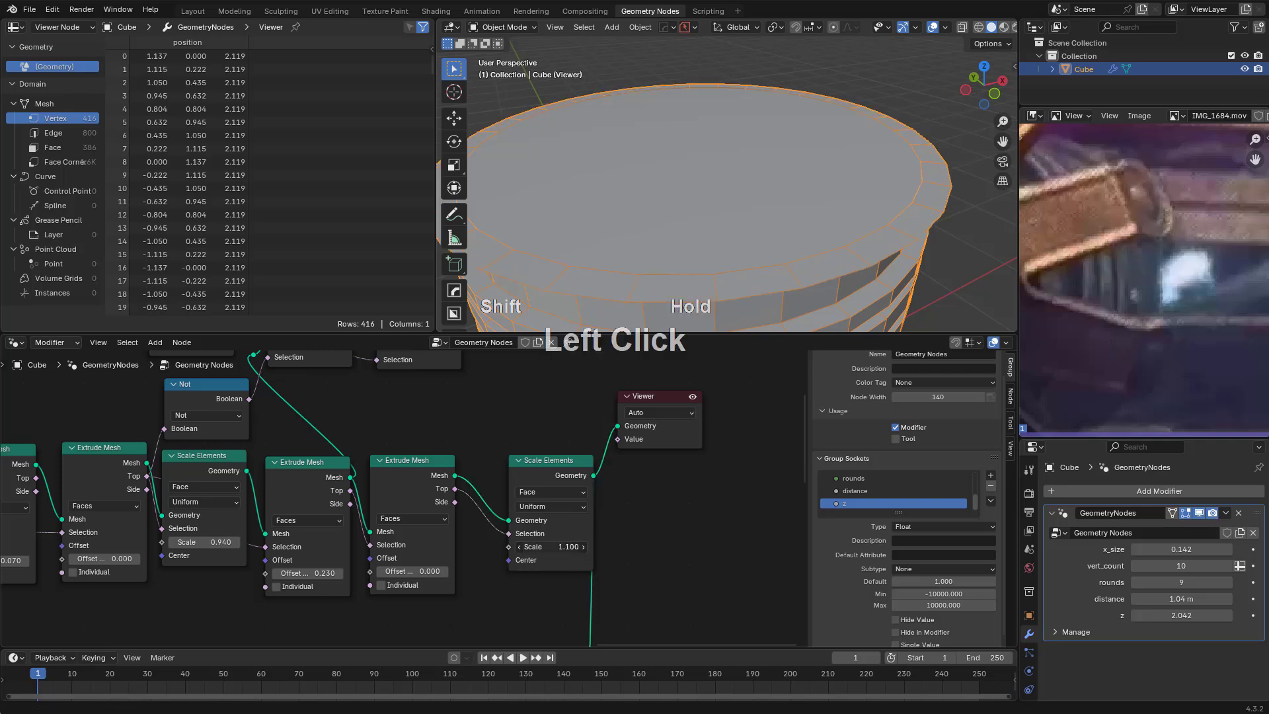
{"action": "left_click_drag", "start_coordinate": [590, 476], "coordinate": [565, 485]}
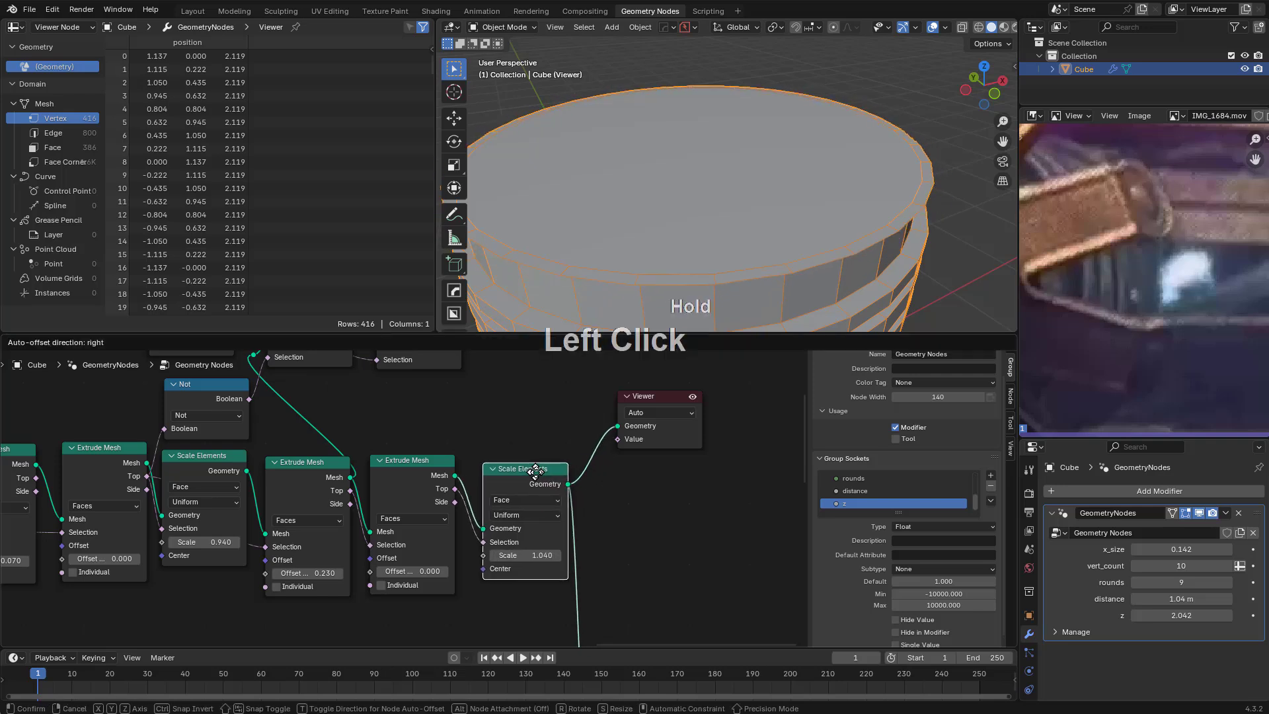
Place another Extrude Mesh copy after the 1.040 Scale Elements node, linking the previous extrude's Top faces to its Selection and previewing it
{"action": "left_click", "coordinate": [425, 483]}
{"action": "key", "text": "shift+d"}
{"action": "key", "text": "g"}
{"action": "left_click", "coordinate": [650, 487]}
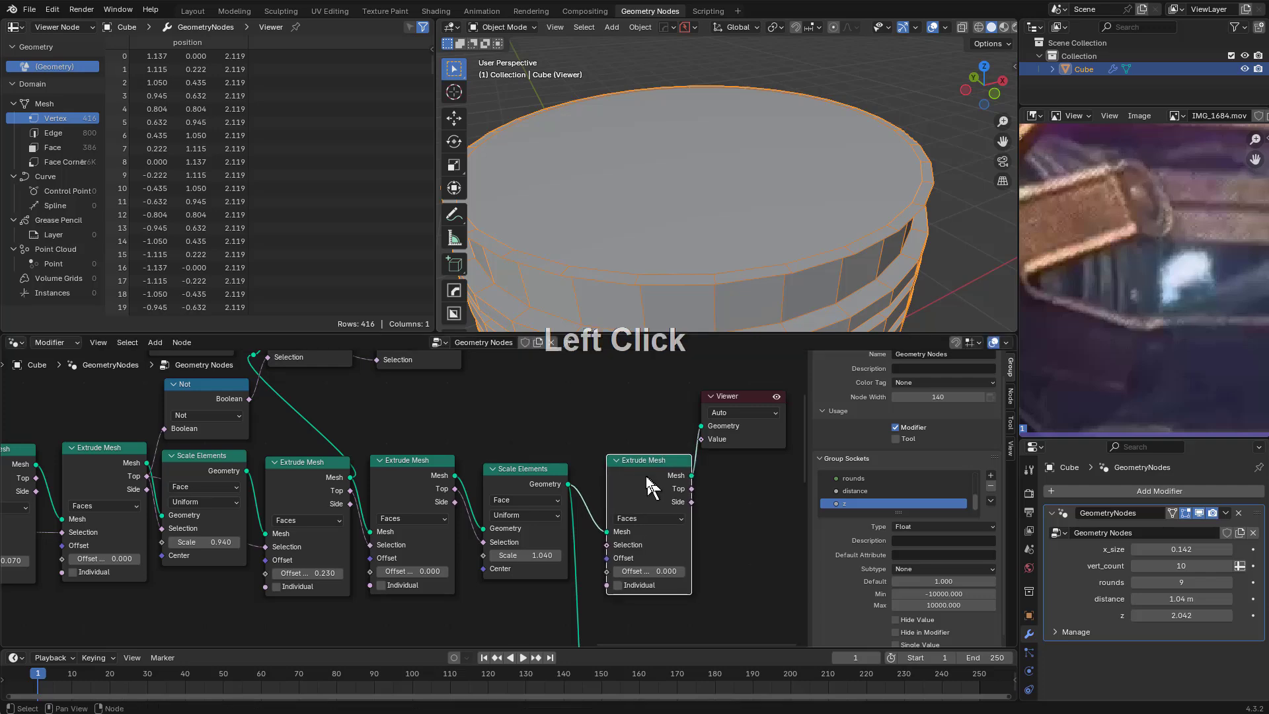
{"action": "left_click", "coordinate": [647, 477], "text": "ctrl+shift"}
{"action": "middle_click_drag", "start_coordinate": [644, 473], "coordinate": [564, 462]}
{"action": "left_click_drag", "start_coordinate": [671, 386], "coordinate": [734, 398]}
{"action": "right_click_drag", "start_coordinate": [648, 456], "coordinate": [634, 483], "text": "ctrl"}
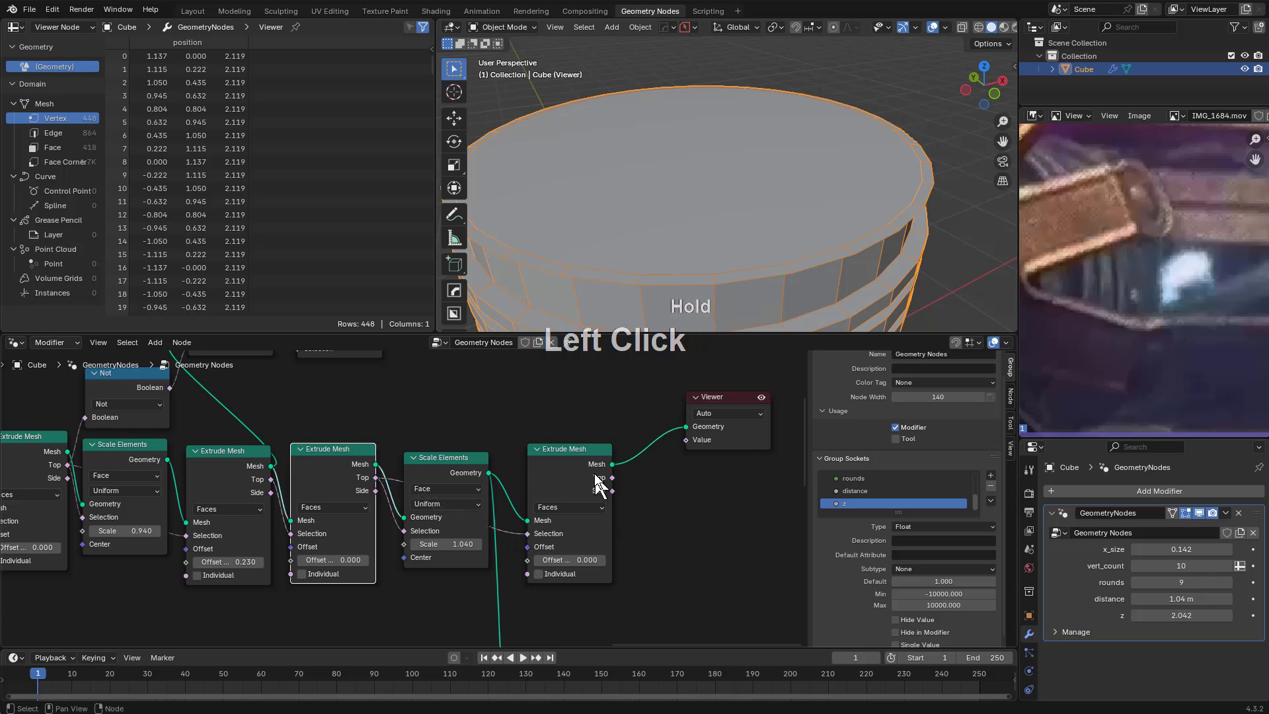
{"action": "left_click_drag", "start_coordinate": [598, 486], "coordinate": [586, 488]}
Preview the last extrude's Top output in the Viewer and set its offset to 0.050 for the upper rim
{"action": "left_click", "coordinate": [581, 482], "text": "ctrl+shift"}
{"action": "middle_click_drag", "start_coordinate": [723, 291], "coordinate": [728, 248]}
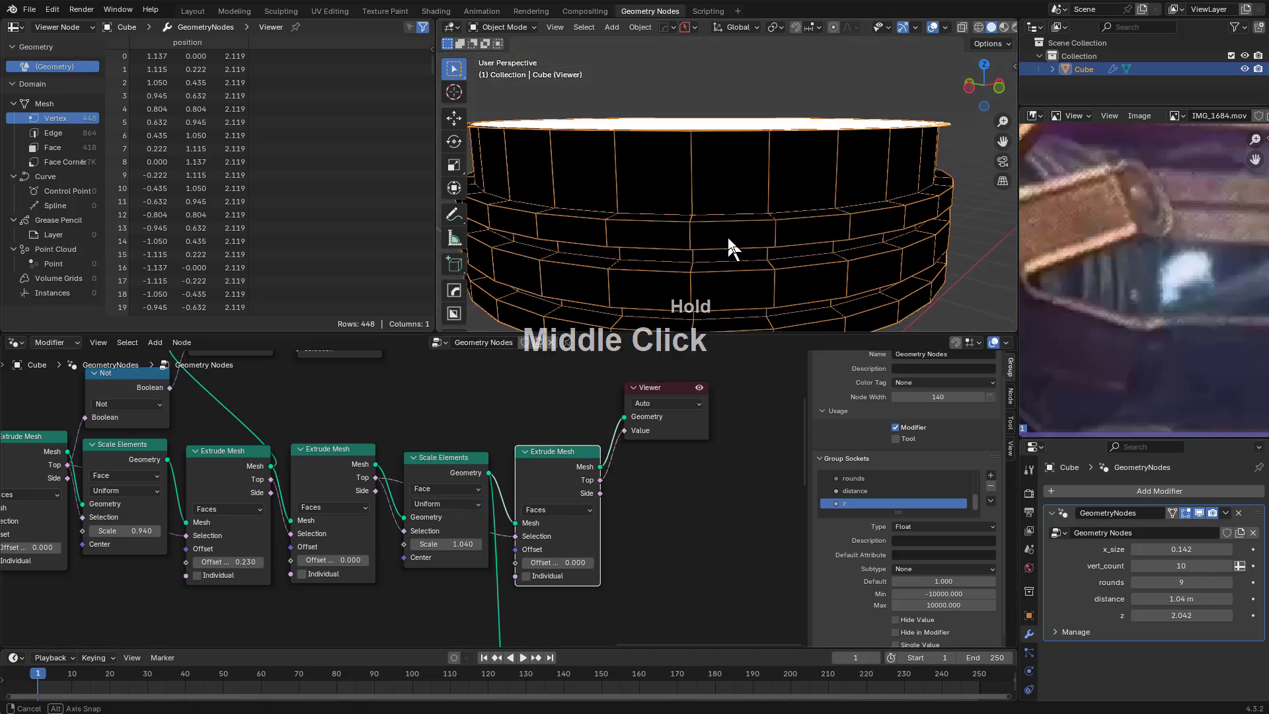
{"action": "left_click_drag", "start_coordinate": [562, 562], "coordinate": [597, 563], "text": "shift"}
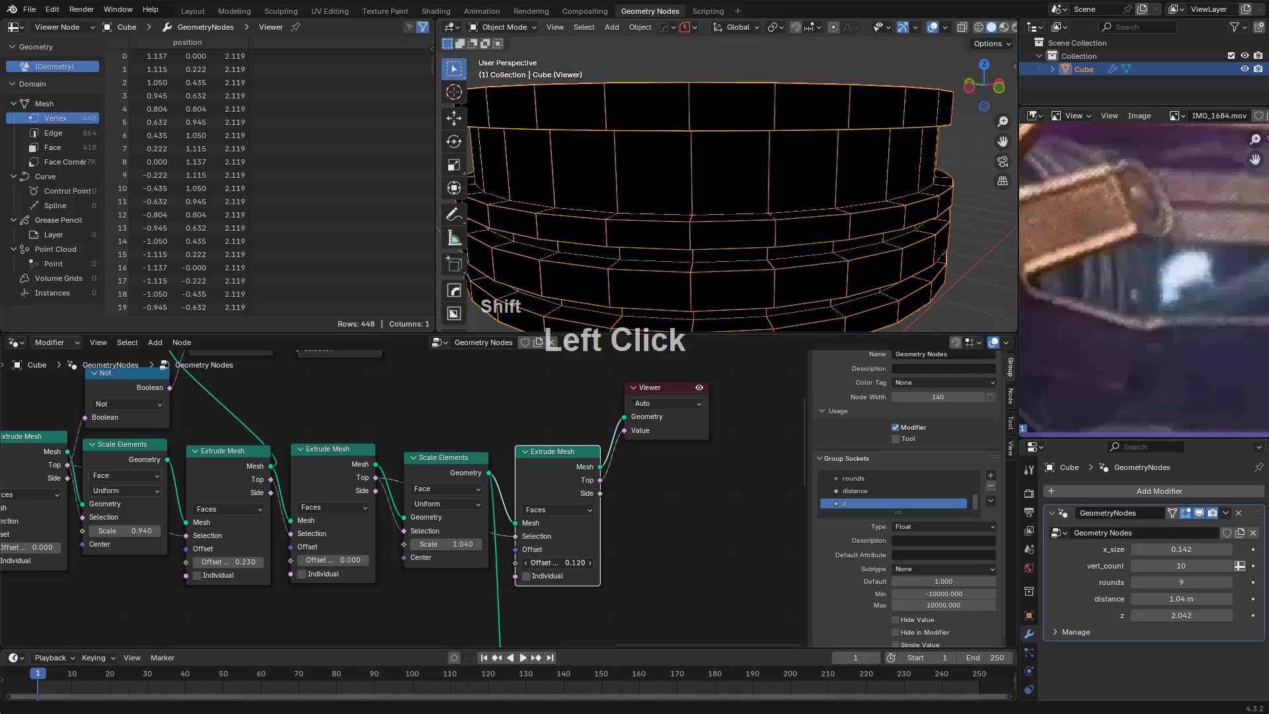
{"action": "left_click_drag", "start_coordinate": [601, 563], "coordinate": [575, 563], "text": "shift"}
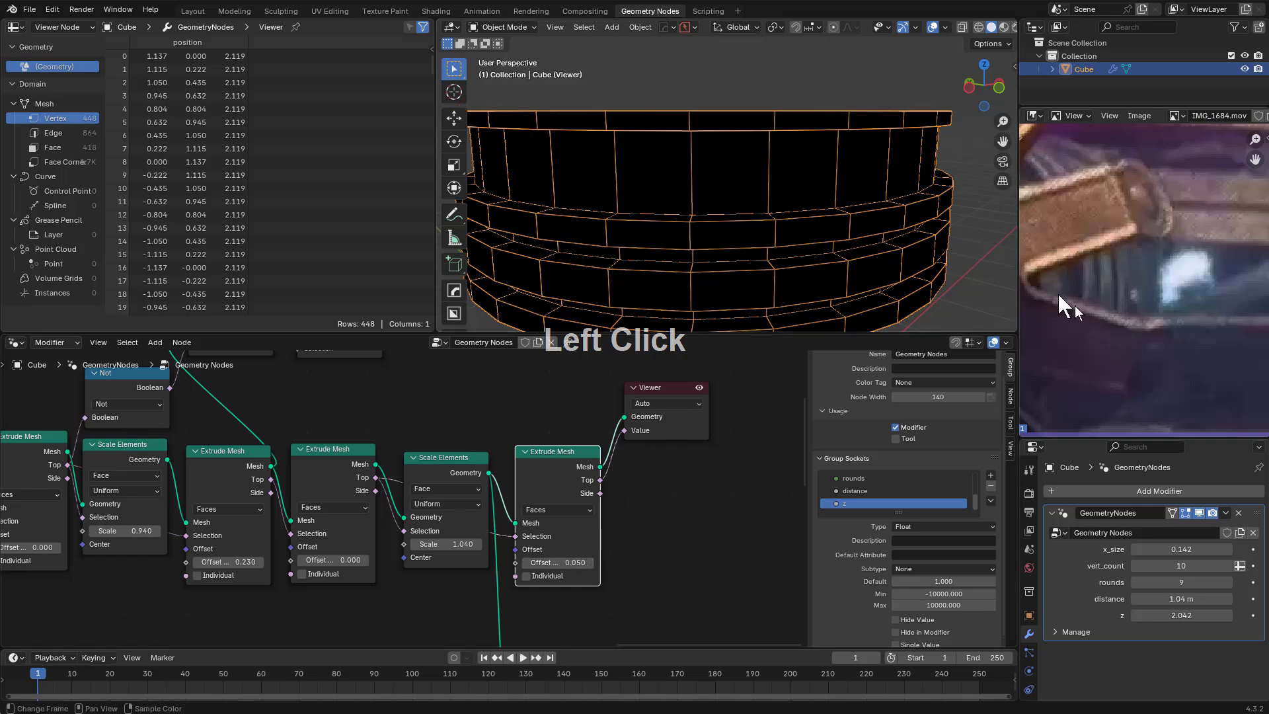
Examine the model's side profile and underside and compare them with the reference footage
{"action": "scroll", "coordinate": [838, 310], "scroll_direction": "down", "scroll_amount": 3}
{"action": "middle_click_drag", "start_coordinate": [743, 246], "coordinate": [739, 172]}
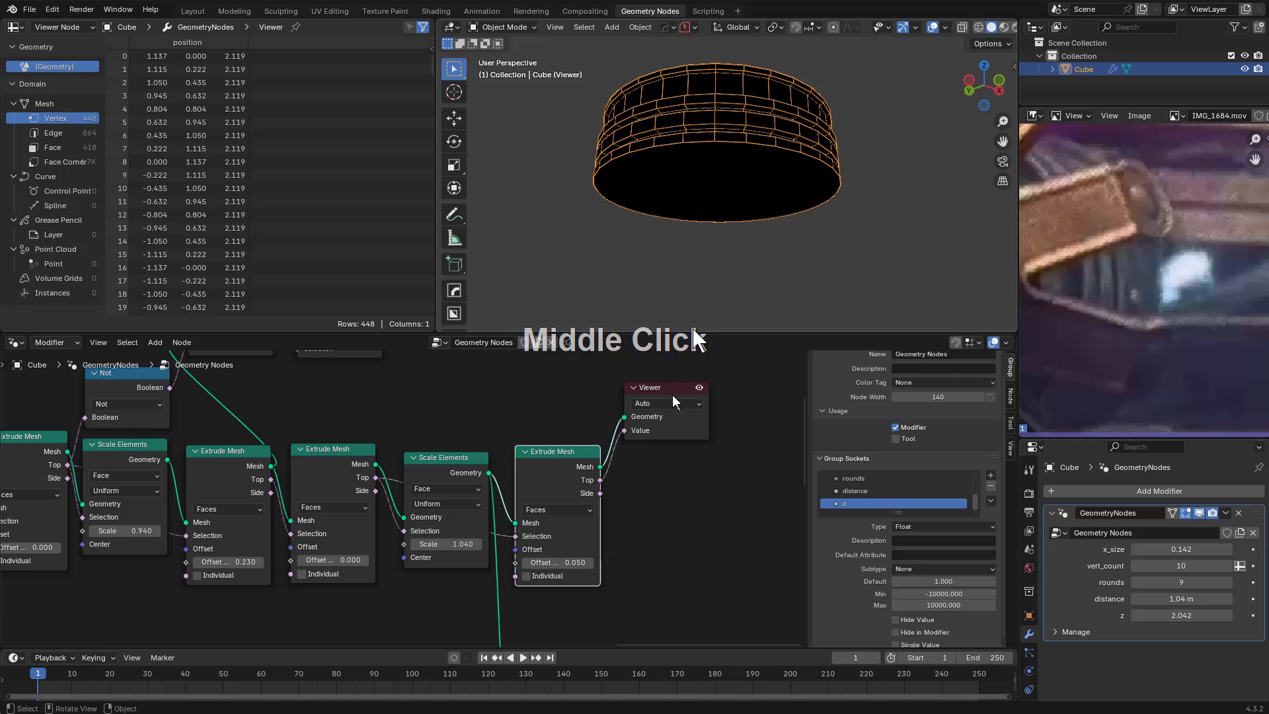
{"action": "scroll", "coordinate": [634, 506], "scroll_direction": "down", "scroll_amount": 1}
{"action": "scroll", "coordinate": [633, 506], "scroll_direction": "down", "scroll_amount": 1}
{"action": "left_click_drag", "start_coordinate": [577, 419], "coordinate": [641, 392]}
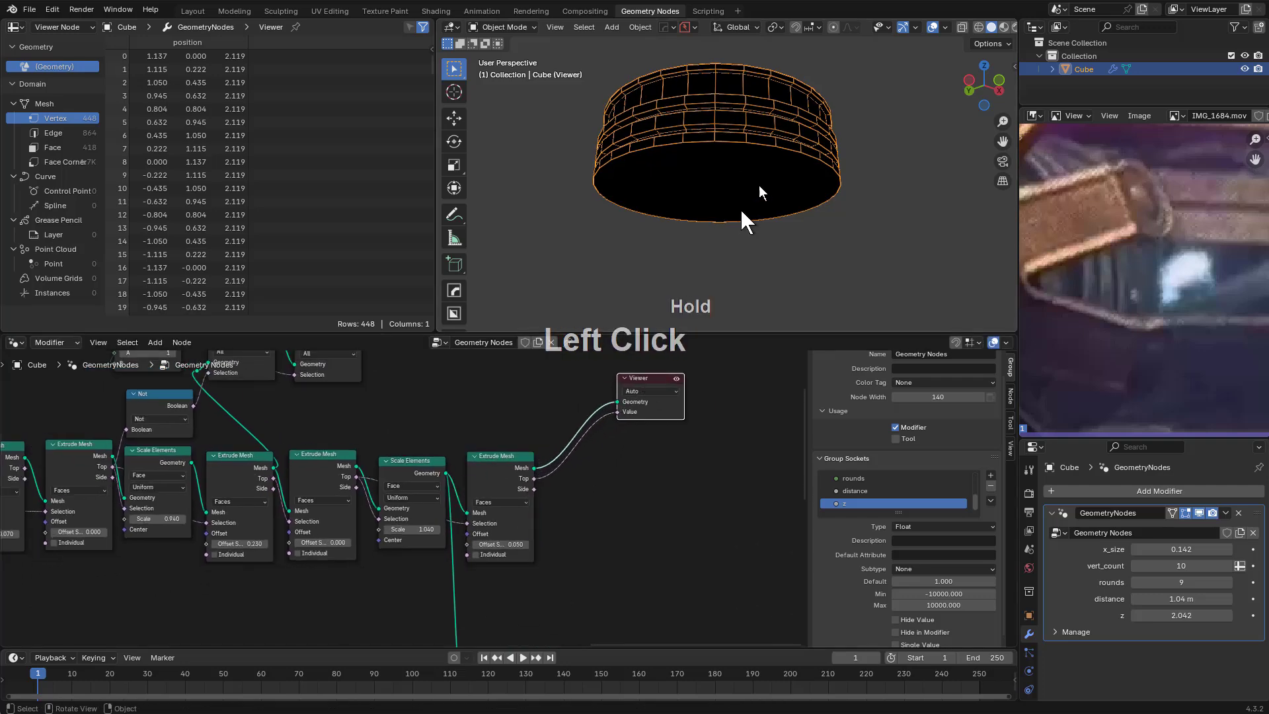
{"action": "mouse_move", "coordinate": [751, 220]}
{"action": "middle_mouse_down"}
{"action": "mouse_move", "coordinate": [760, 255]}
{"action": "mouse_move", "coordinate": [762, 211]}
{"action": "middle_mouse_up"}
{"action": "scroll", "coordinate": [769, 165], "scroll_direction": "up", "scroll_amount": 1}
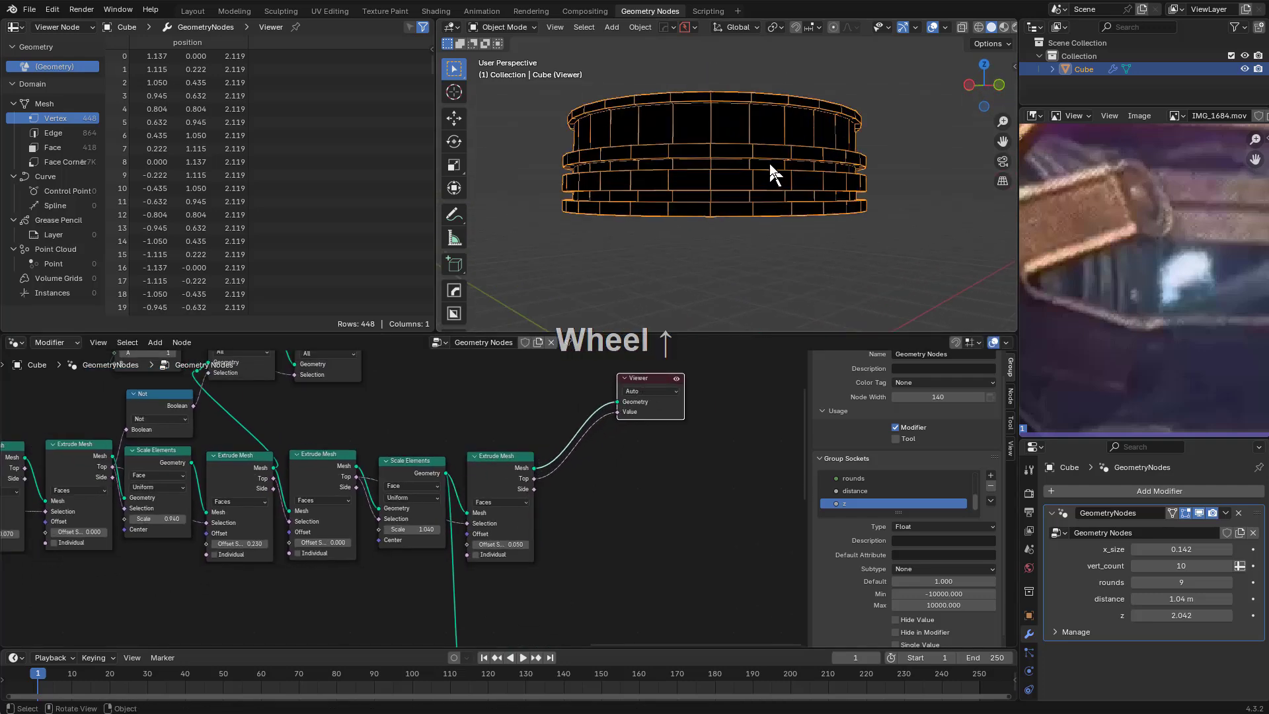
{"action": "middle_click_drag", "start_coordinate": [711, 160], "coordinate": [712, 155]}
{"action": "middle_click_drag", "start_coordinate": [1086, 278], "coordinate": [1160, 291]}
{"action": "middle_click_drag", "start_coordinate": [787, 193], "coordinate": [755, 215]}
{"action": "scroll", "coordinate": [595, 463], "scroll_direction": "down", "scroll_amount": 2}
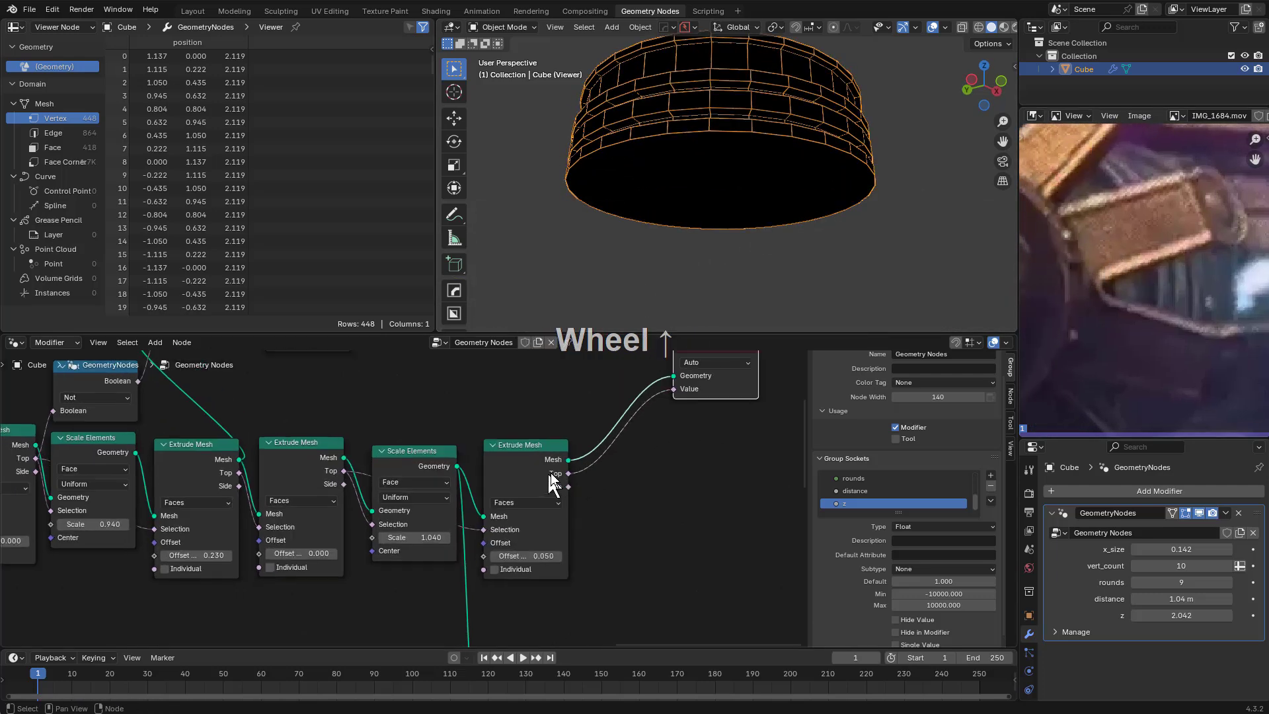
{"action": "middle_click_drag", "start_coordinate": [493, 476], "coordinate": [465, 528]}
{"action": "scroll", "coordinate": [515, 475], "scroll_direction": "down", "scroll_amount": 1}
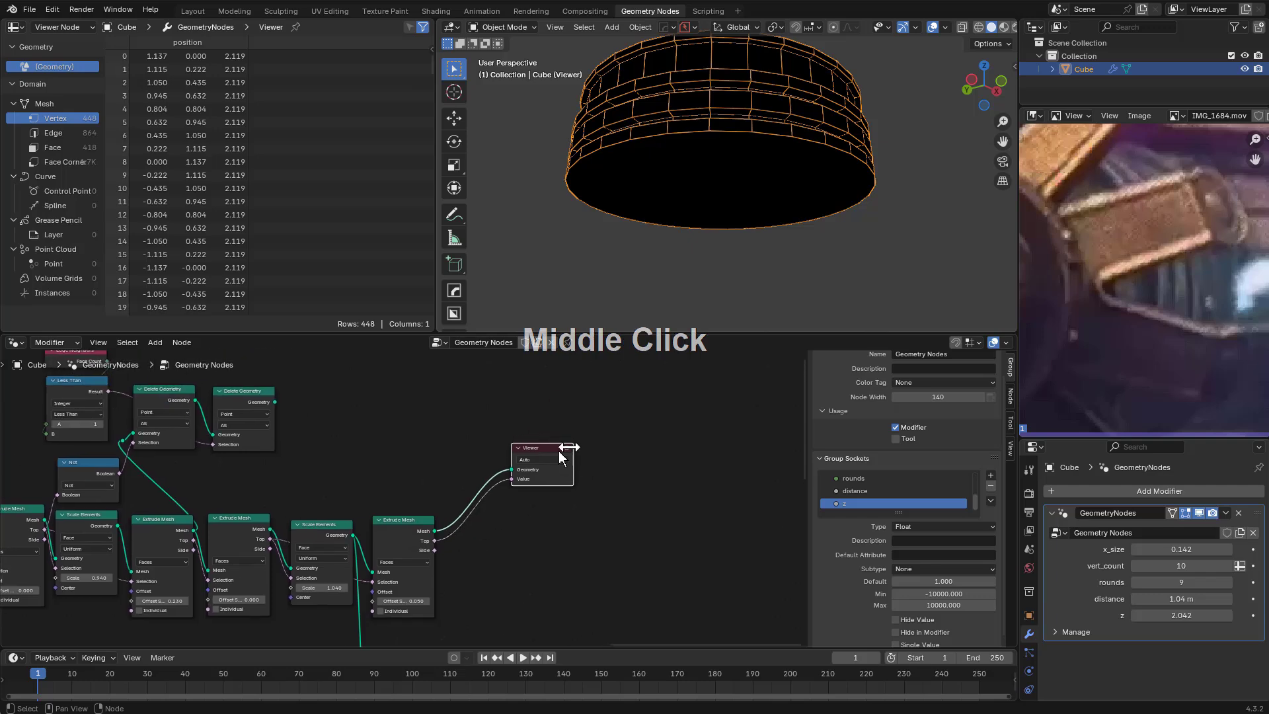
Move the Viewer, Join Geometry and Group Output nodes to make room beyond the node chain
{"action": "left_click_drag", "start_coordinate": [528, 449], "coordinate": [579, 404]}
{"action": "scroll", "coordinate": [525, 501], "scroll_direction": "down", "scroll_amount": 2}
{"action": "middle_click_drag", "start_coordinate": [513, 576], "coordinate": [502, 468]}
{"action": "left_click_drag", "start_coordinate": [579, 510], "coordinate": [400, 579]}
{"action": "key", "text": "g"}
{"action": "left_click", "coordinate": [552, 590]}
Link the last Extrude Mesh output to Join Geometry and cut the old link from the Scale Elements node
{"action": "middle_click_drag", "start_coordinate": [403, 472], "coordinate": [632, 494]}
{"action": "scroll", "coordinate": [150, 499], "scroll_direction": "down", "scroll_amount": 1}
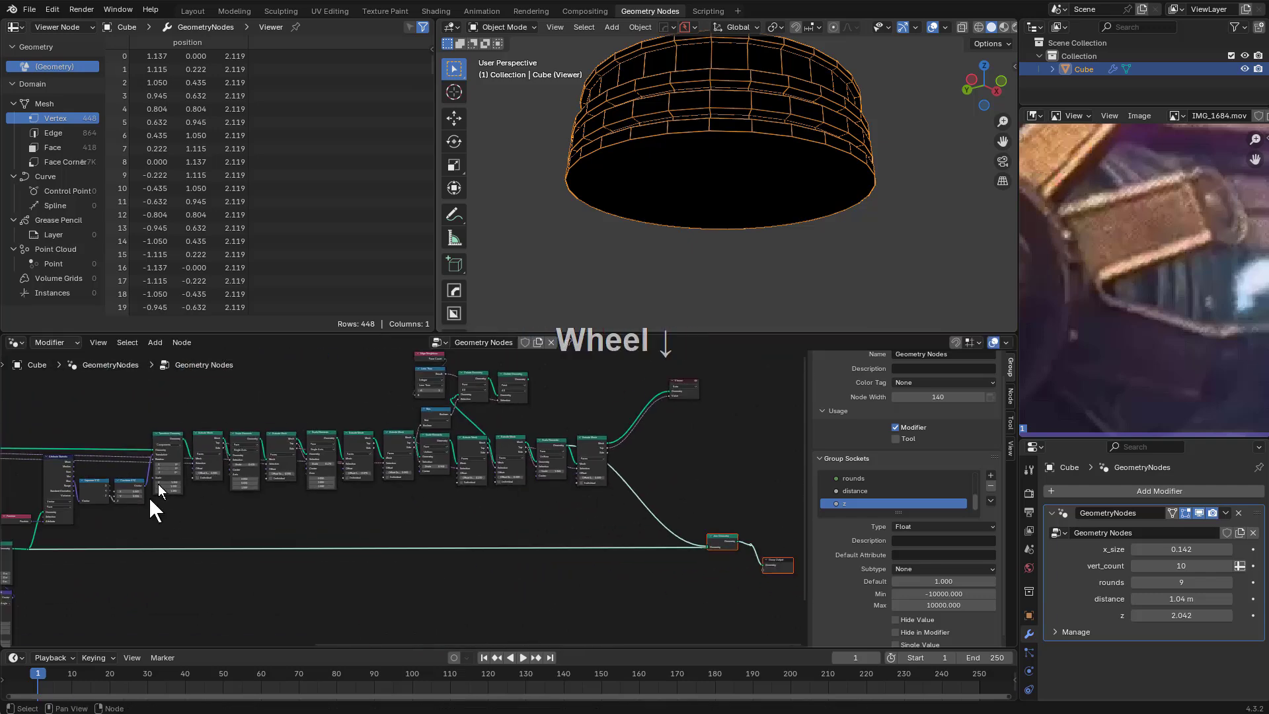
{"action": "scroll", "coordinate": [487, 510], "scroll_direction": "up", "scroll_amount": 3}
{"action": "middle_click_drag", "start_coordinate": [708, 264], "coordinate": [771, 161]}
{"action": "scroll", "coordinate": [753, 173], "scroll_direction": "up", "scroll_amount": 2}
{"action": "middle_click_drag", "start_coordinate": [639, 543], "coordinate": [489, 493]}
{"action": "middle_click_drag", "start_coordinate": [592, 547], "coordinate": [552, 514]}
{"action": "scroll", "coordinate": [418, 424], "scroll_direction": "up", "scroll_amount": 1}
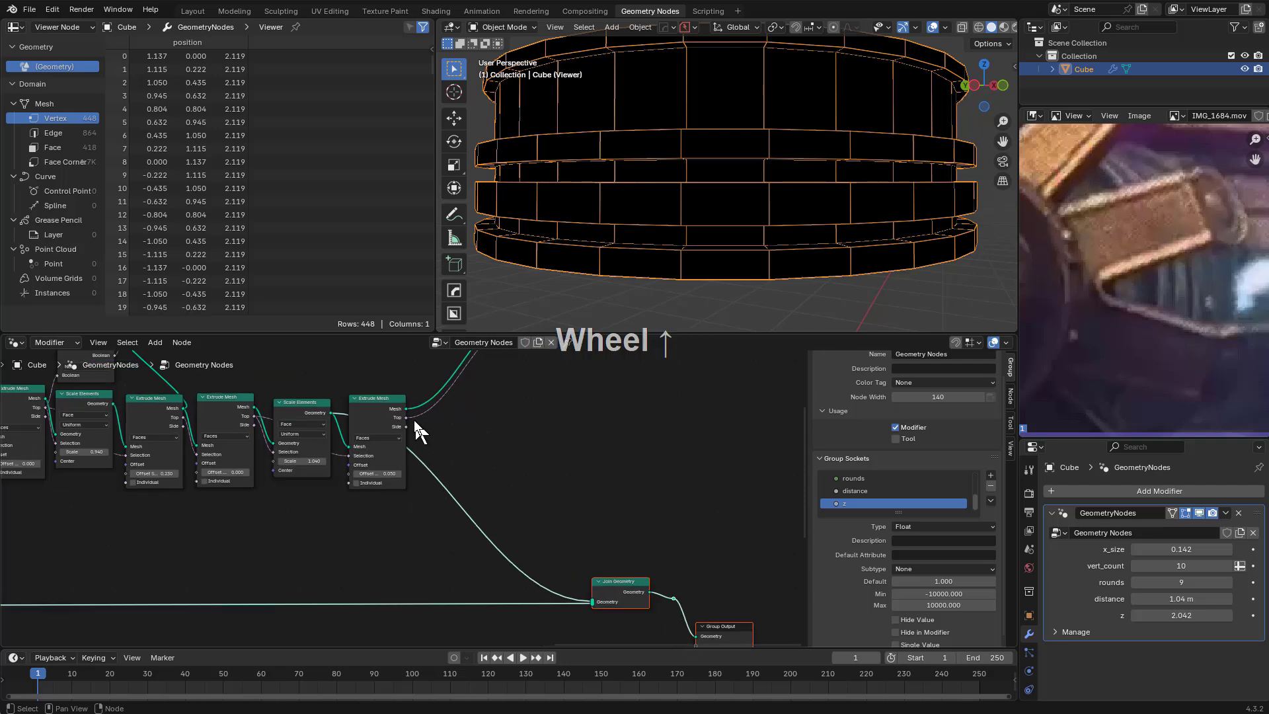
{"action": "left_click_drag", "start_coordinate": [593, 595], "coordinate": [593, 598]}
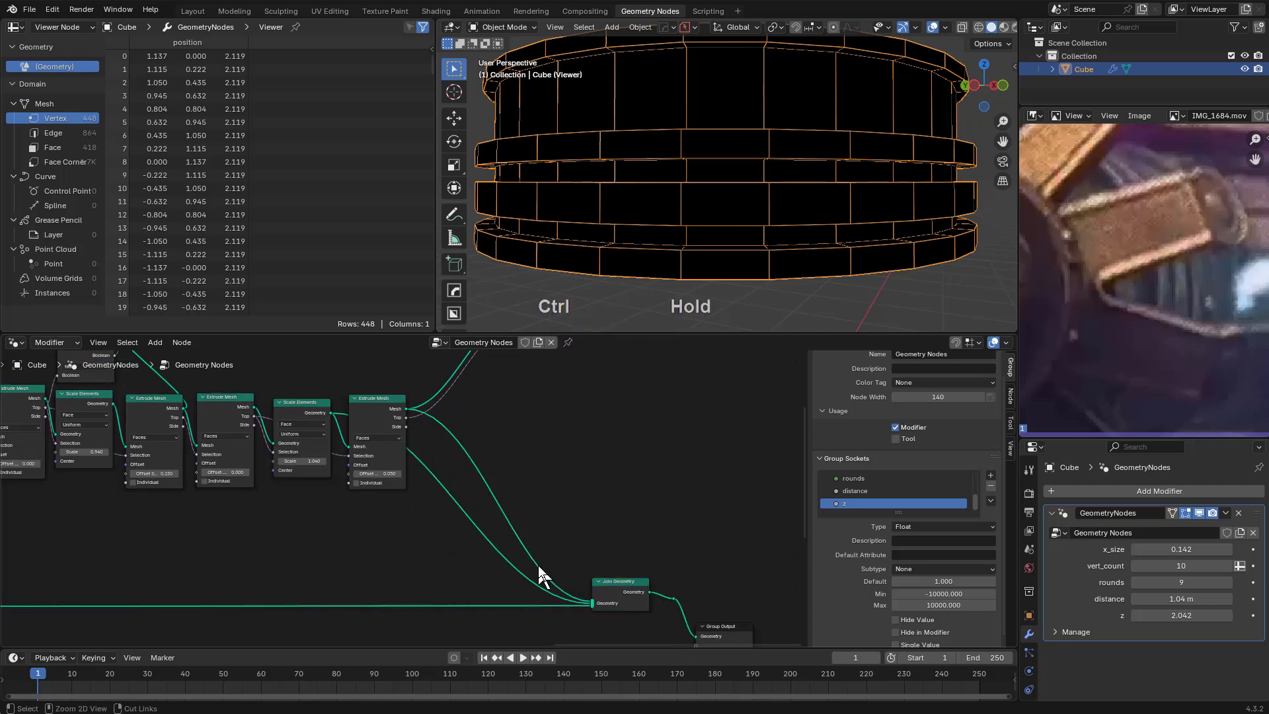
{"action": "scroll", "coordinate": [423, 503], "scroll_direction": "down", "scroll_amount": 1}
{"action": "scroll", "coordinate": [487, 473], "scroll_direction": "up", "scroll_amount": 3}
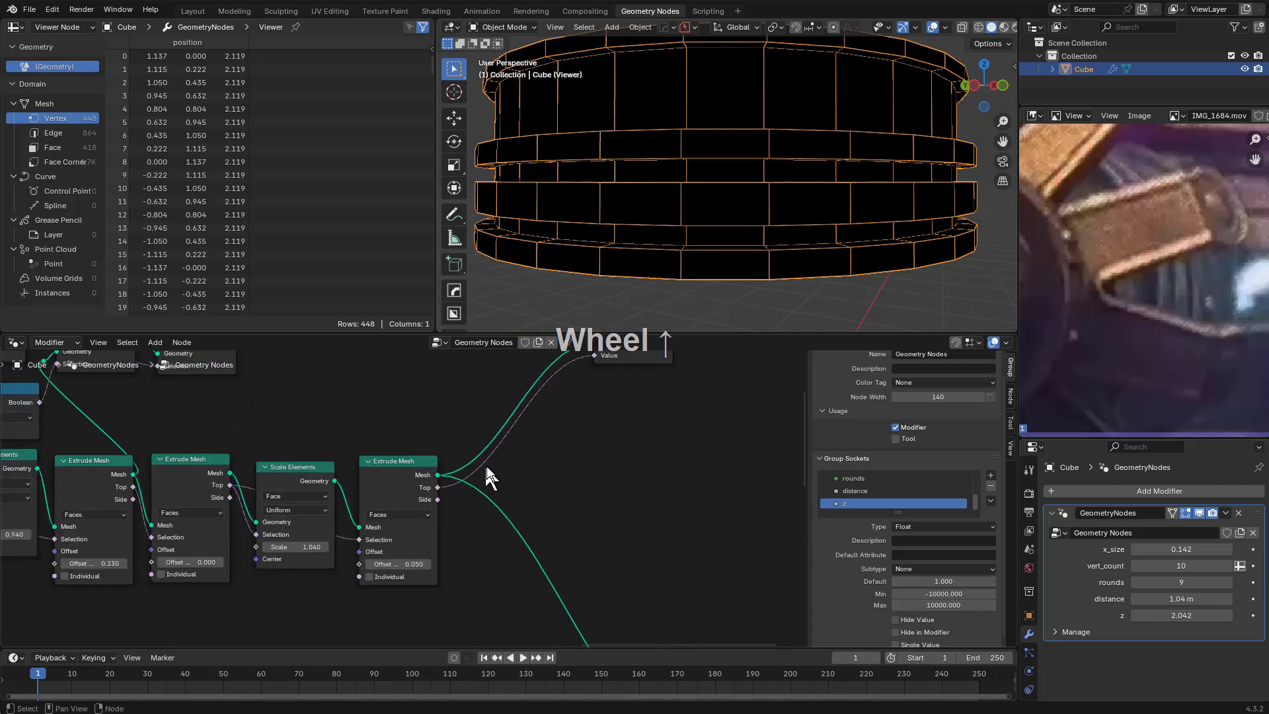
Insert a copy of the 0.050 Extrude Mesh node between the last extrude and Join Geometry
{"action": "key", "text": "KP_1"}
{"action": "middle_click_drag", "start_coordinate": [563, 431], "coordinate": [496, 433]}
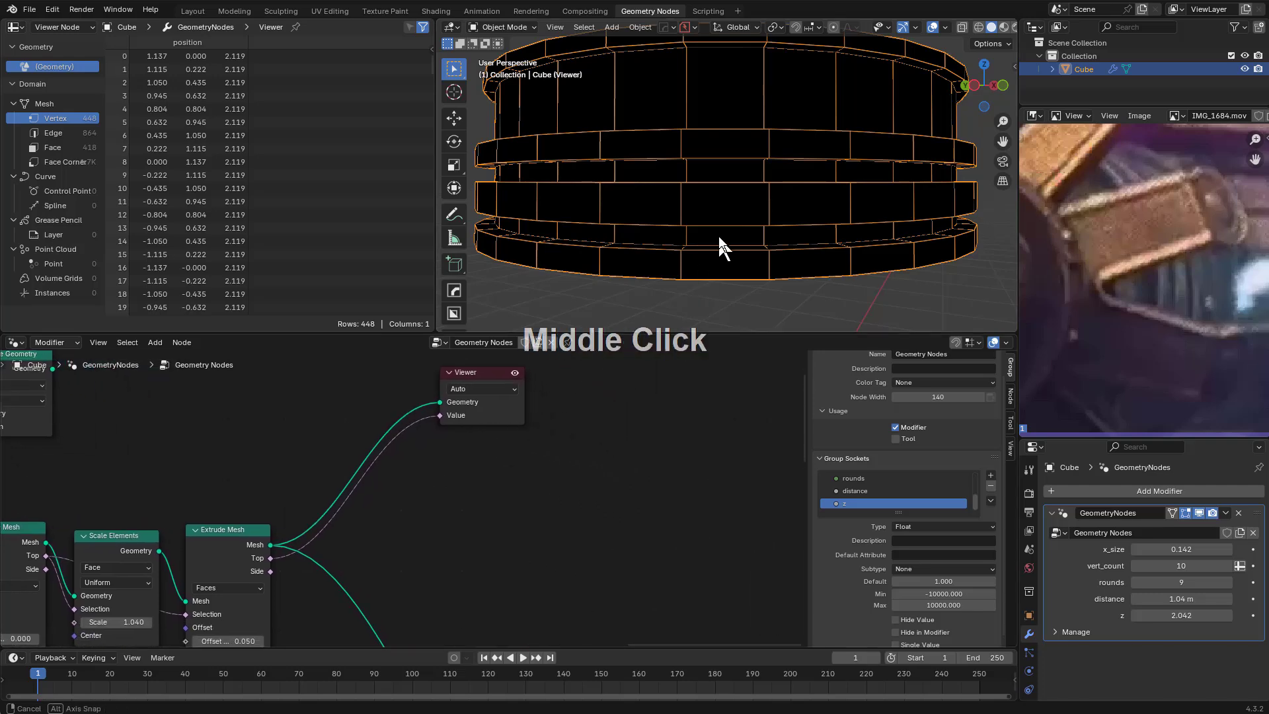
{"action": "middle_click_drag", "start_coordinate": [676, 262], "coordinate": [661, 228]}
{"action": "scroll", "coordinate": [651, 238], "scroll_direction": "down", "scroll_amount": 4}
{"action": "middle_click_drag", "start_coordinate": [543, 490], "coordinate": [515, 431]}
{"action": "scroll", "coordinate": [317, 479], "scroll_direction": "down", "scroll_amount": 2}
{"action": "middle_click_drag", "start_coordinate": [303, 488], "coordinate": [466, 453]}
{"action": "scroll", "coordinate": [390, 449], "scroll_direction": "up", "scroll_amount": 1}
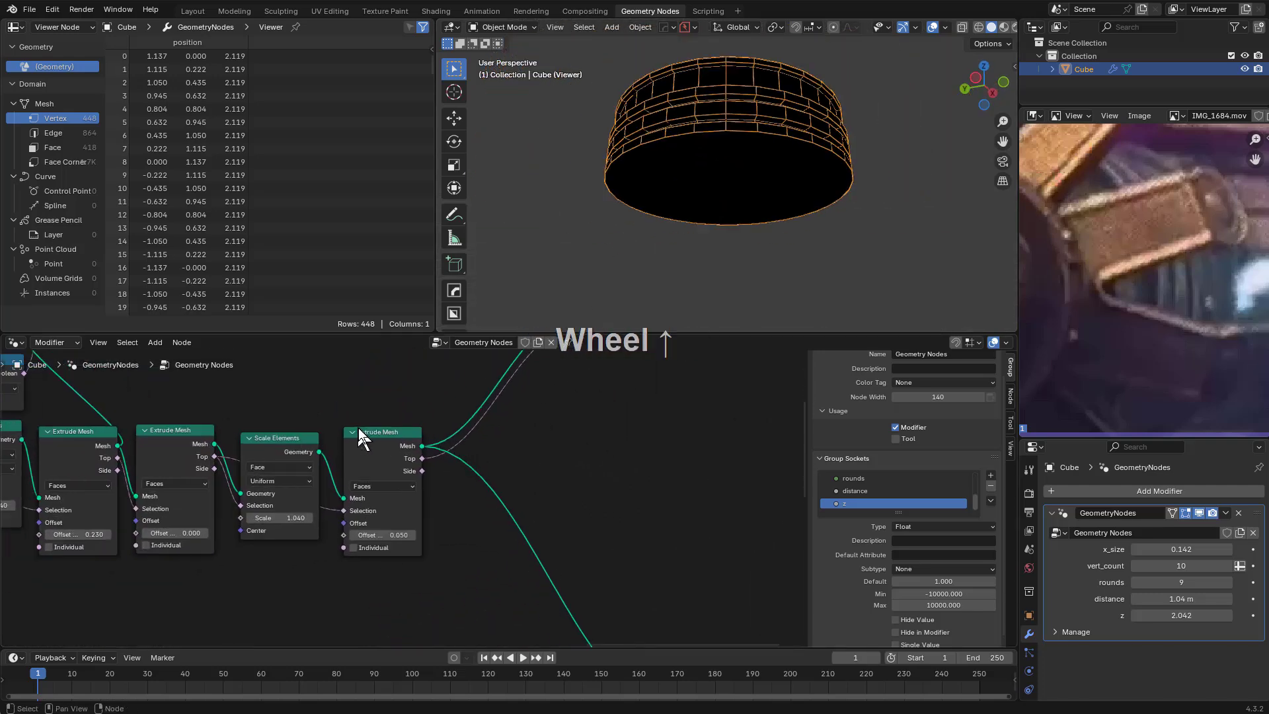
{"action": "left_click", "coordinate": [496, 487]}
{"action": "key", "text": "g"}
{"action": "left_click", "coordinate": [502, 452]}
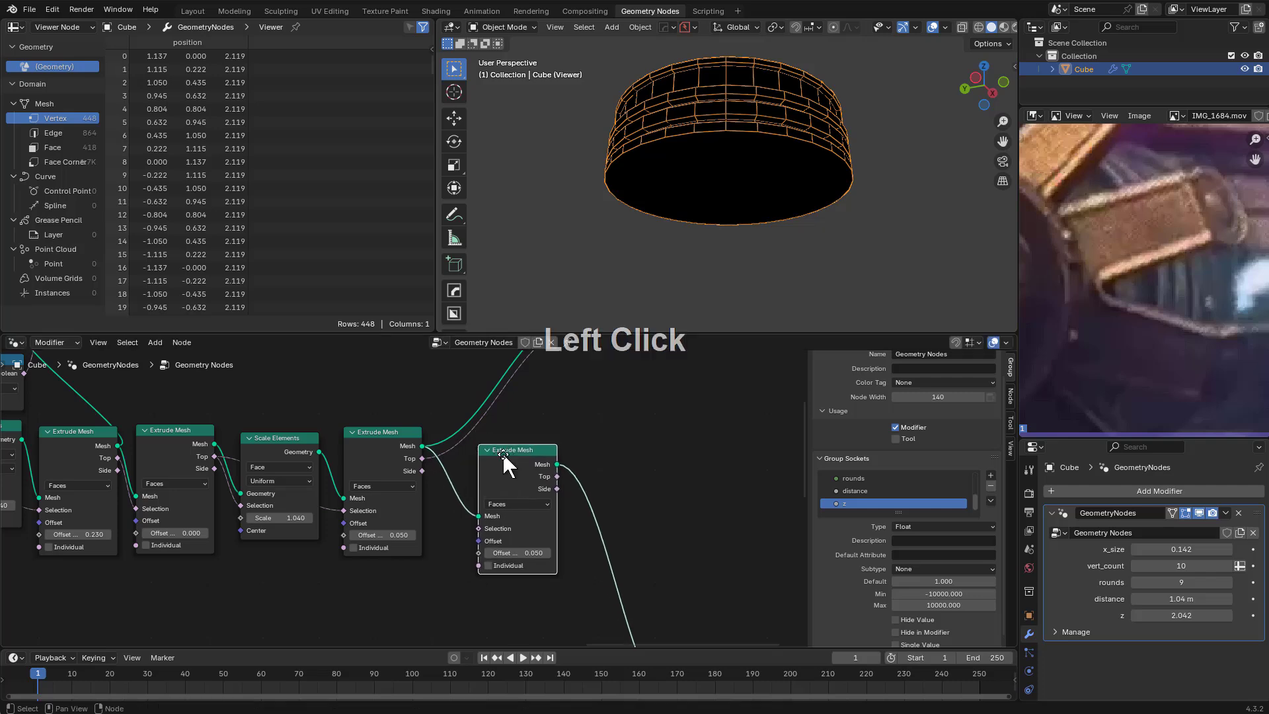
Link the Cylinder node's Bottom output to the Selection of the newly inserted Extrude Mesh node
{"action": "middle_click_drag", "start_coordinate": [502, 452], "coordinate": [529, 481]}
{"action": "scroll", "coordinate": [330, 481], "scroll_direction": "down", "scroll_amount": 4}
{"action": "middle_click_drag", "start_coordinate": [303, 482], "coordinate": [516, 479]}
{"action": "scroll", "coordinate": [284, 485], "scroll_direction": "down", "scroll_amount": 4}
{"action": "middle_click_drag", "start_coordinate": [242, 496], "coordinate": [450, 464]}
{"action": "middle_click_drag", "start_coordinate": [201, 469], "coordinate": [133, 470]}
{"action": "scroll", "coordinate": [331, 515], "scroll_direction": "up", "scroll_amount": 3}
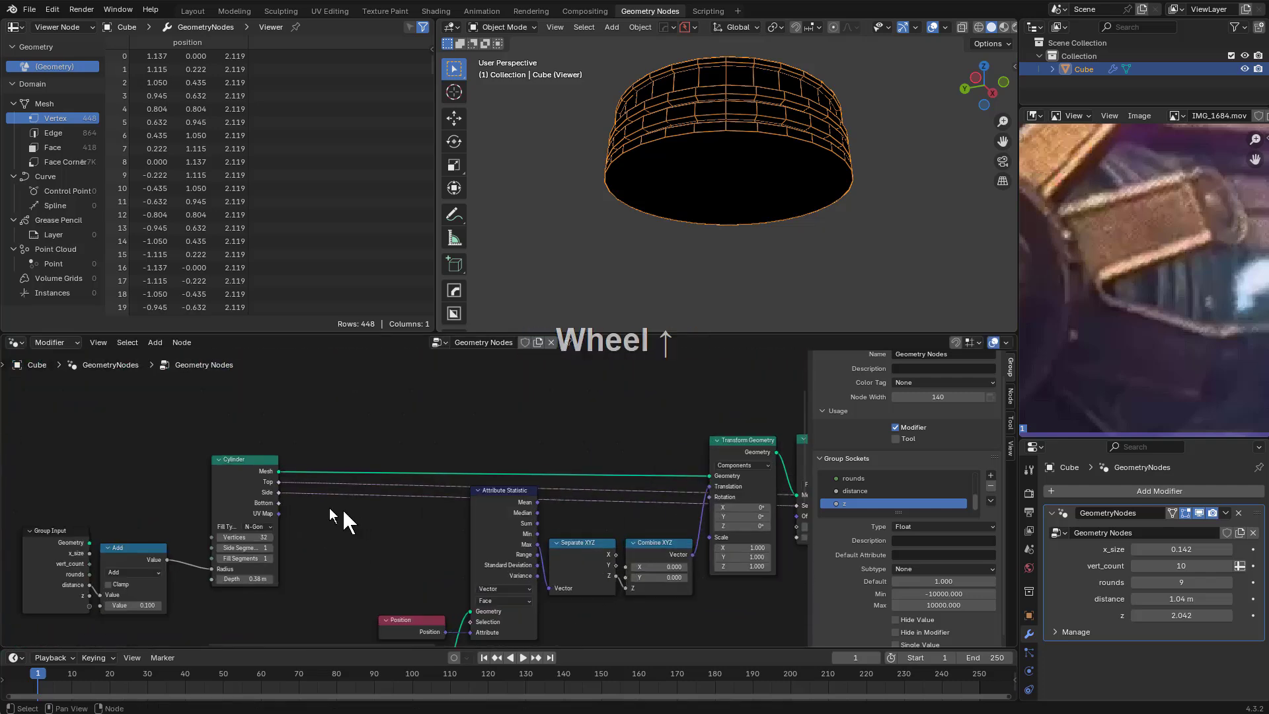
{"action": "left_click_drag", "start_coordinate": [527, 521], "coordinate": [569, 557]}
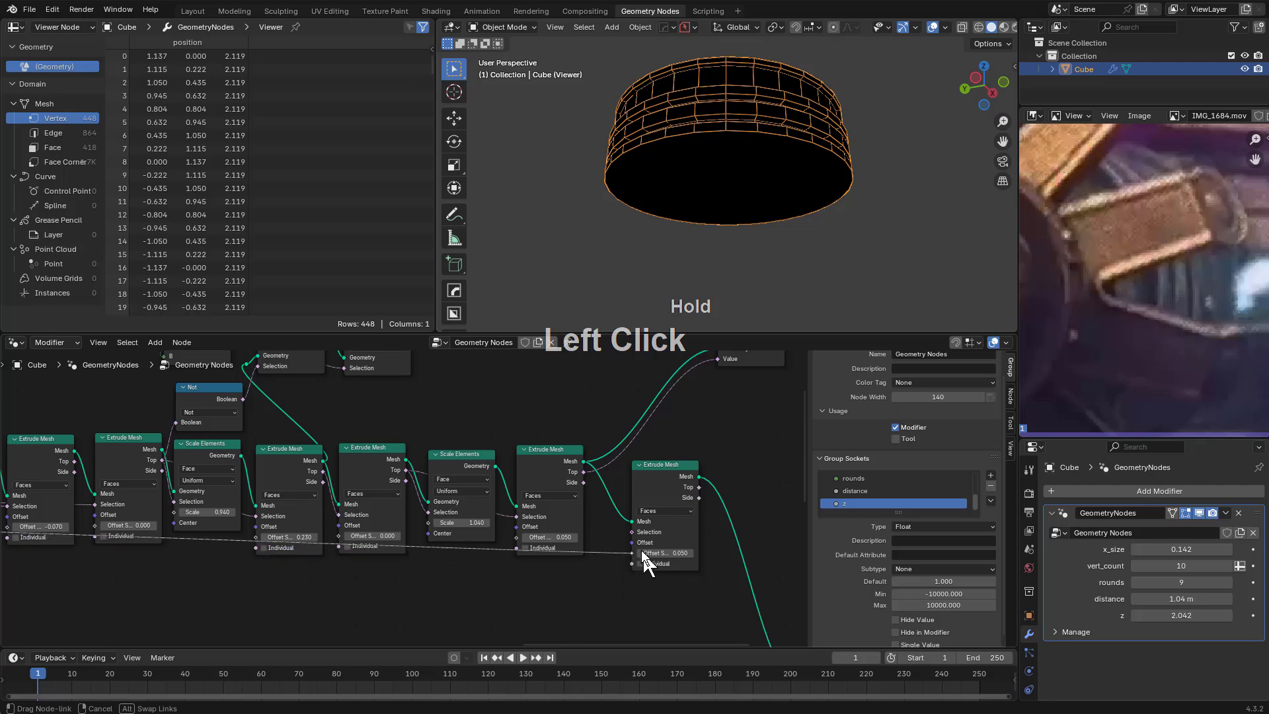
Set the bottom-face extrude's offset to 0.000 and preview its mesh in the Viewer
{"action": "middle_click_drag", "start_coordinate": [656, 519], "coordinate": [563, 447]}
{"action": "scroll", "coordinate": [488, 485], "scroll_direction": "down", "scroll_amount": 2}
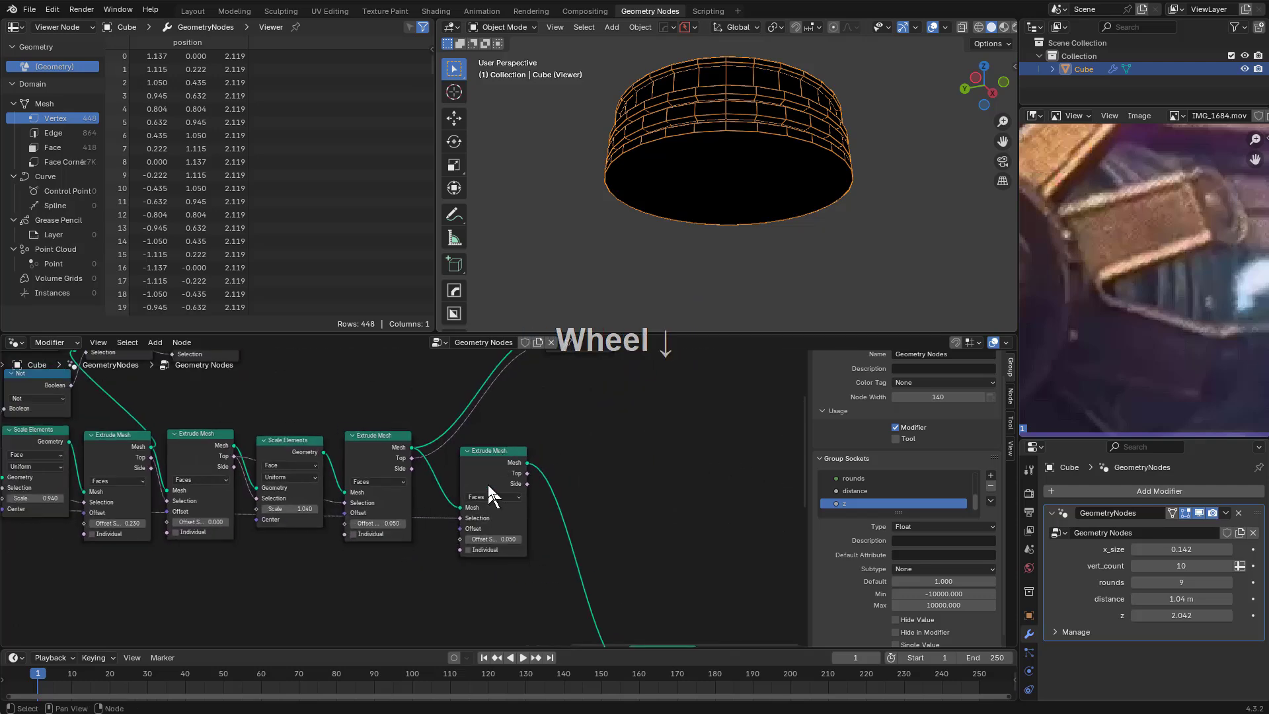
{"action": "scroll", "coordinate": [513, 489], "scroll_direction": "up", "scroll_amount": 3}
{"action": "left_click", "coordinate": [515, 471], "text": "ctrl+shift"}
{"action": "scroll", "coordinate": [522, 508], "scroll_direction": "up", "scroll_amount": 2}
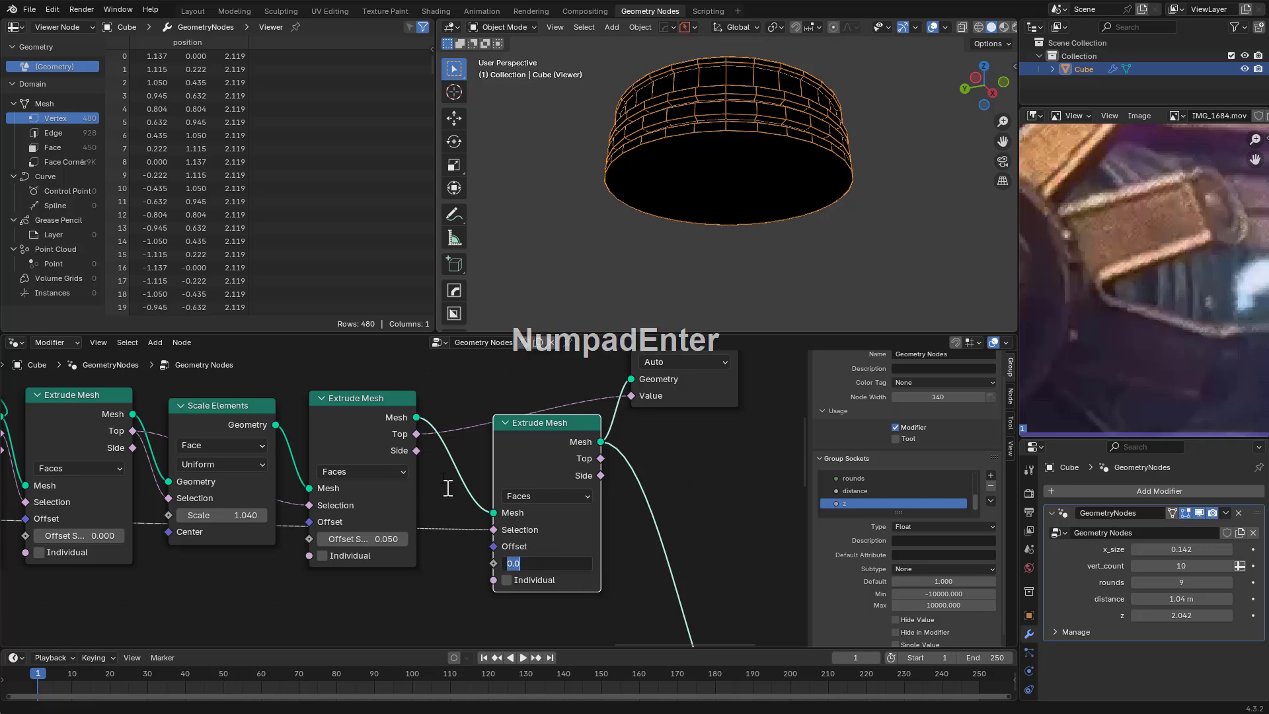
Append a Scale Elements copy driven by the bottom extrude's Top faces, preview it, and set its scale to 0.920
{"action": "key", "text": "shift+d"}
{"action": "left_click", "coordinate": [667, 459]}
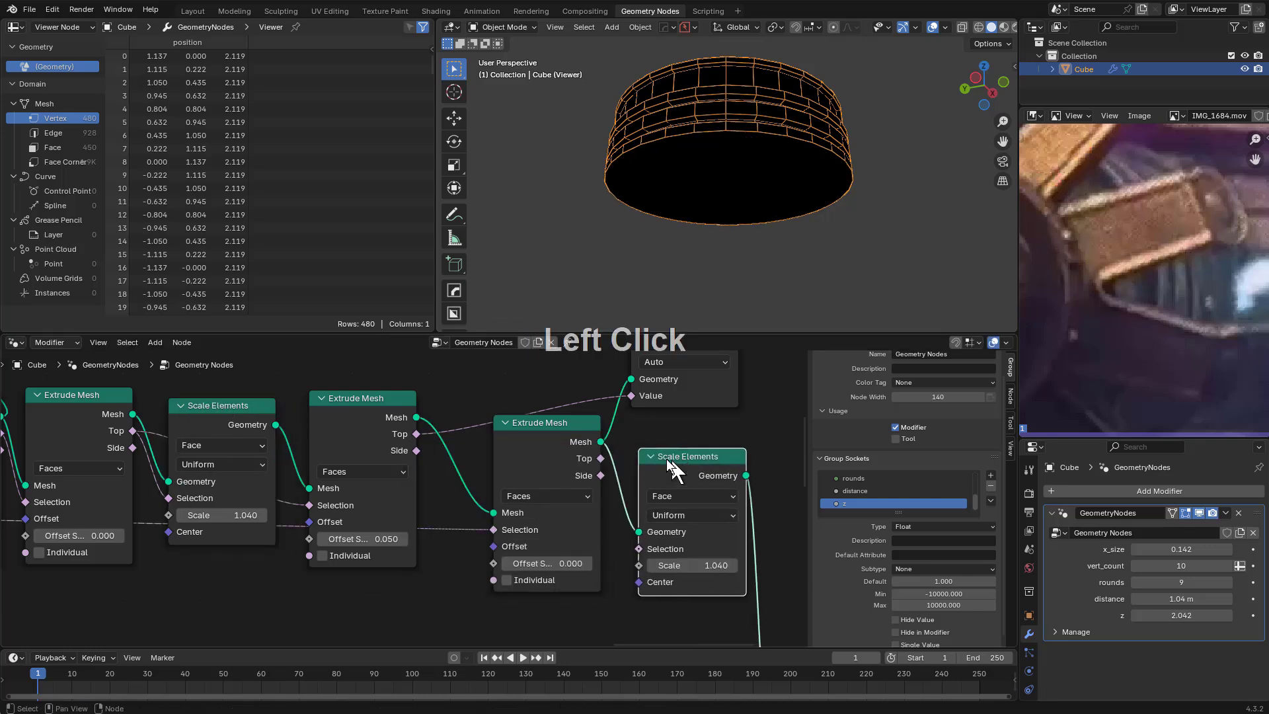
{"action": "left_click_drag", "start_coordinate": [600, 475], "coordinate": [665, 563]}
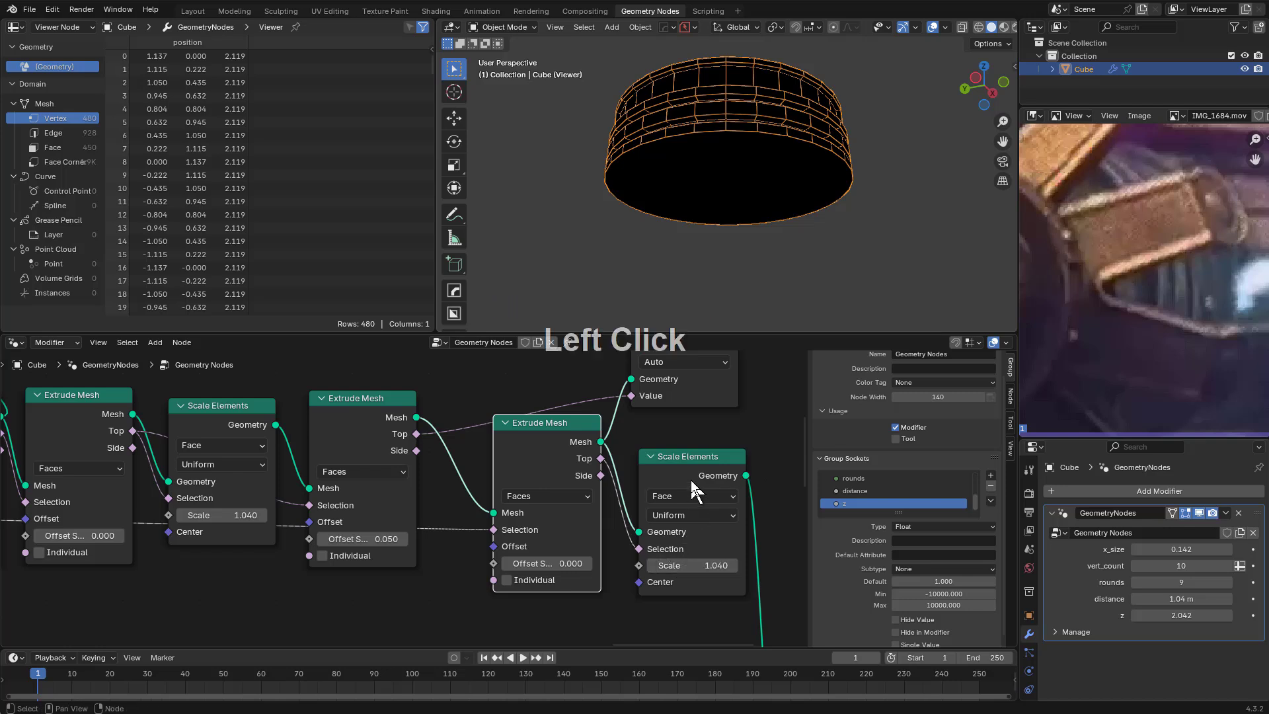
{"action": "left_click", "coordinate": [690, 550], "text": "ctrl+shift"}
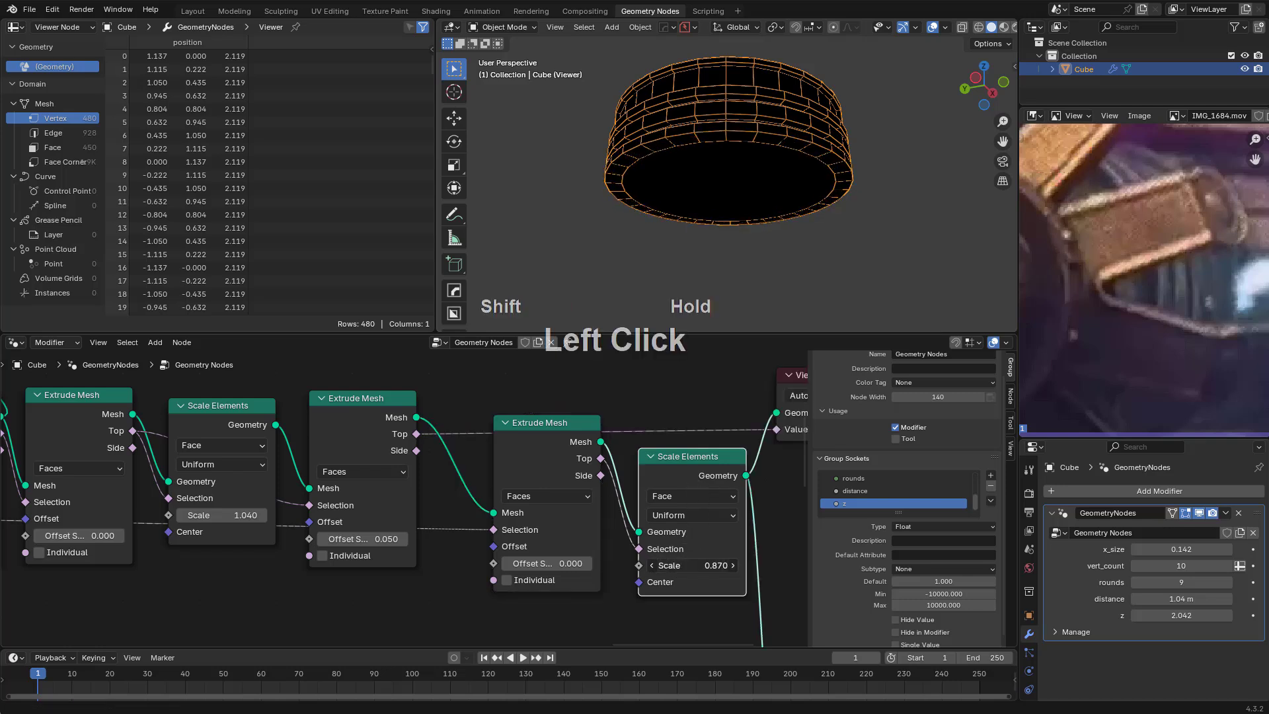
Rearrange the bottom Extrude Mesh and Scale Elements nodes to tidy the end of the chain
{"action": "middle_click_drag", "start_coordinate": [681, 485], "coordinate": [554, 465]}
{"action": "scroll", "coordinate": [548, 463], "scroll_direction": "down", "scroll_amount": 1}
{"action": "left_click", "coordinate": [415, 435]}
{"action": "key", "text": "g"}
{"action": "left_click", "coordinate": [392, 432]}
{"action": "left_click", "coordinate": [561, 467]}
{"action": "key", "text": "g"}
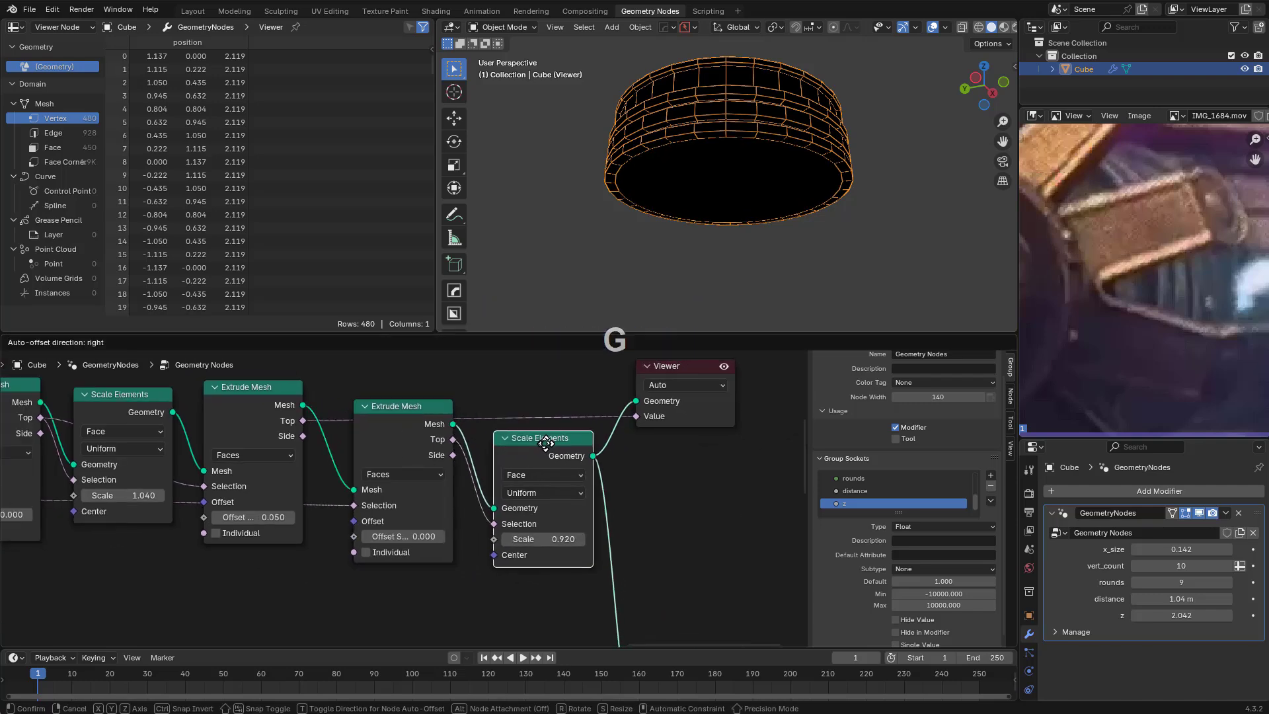
{"action": "left_click", "coordinate": [567, 455]}
Move the Join Geometry and Group Output nodes along X to make room at the end of the chain
{"action": "scroll", "coordinate": [618, 524], "scroll_direction": "down", "scroll_amount": 3}
{"action": "scroll", "coordinate": [644, 499], "scroll_direction": "up", "scroll_amount": 2}
{"action": "left_click_drag", "start_coordinate": [714, 510], "coordinate": [519, 646]}
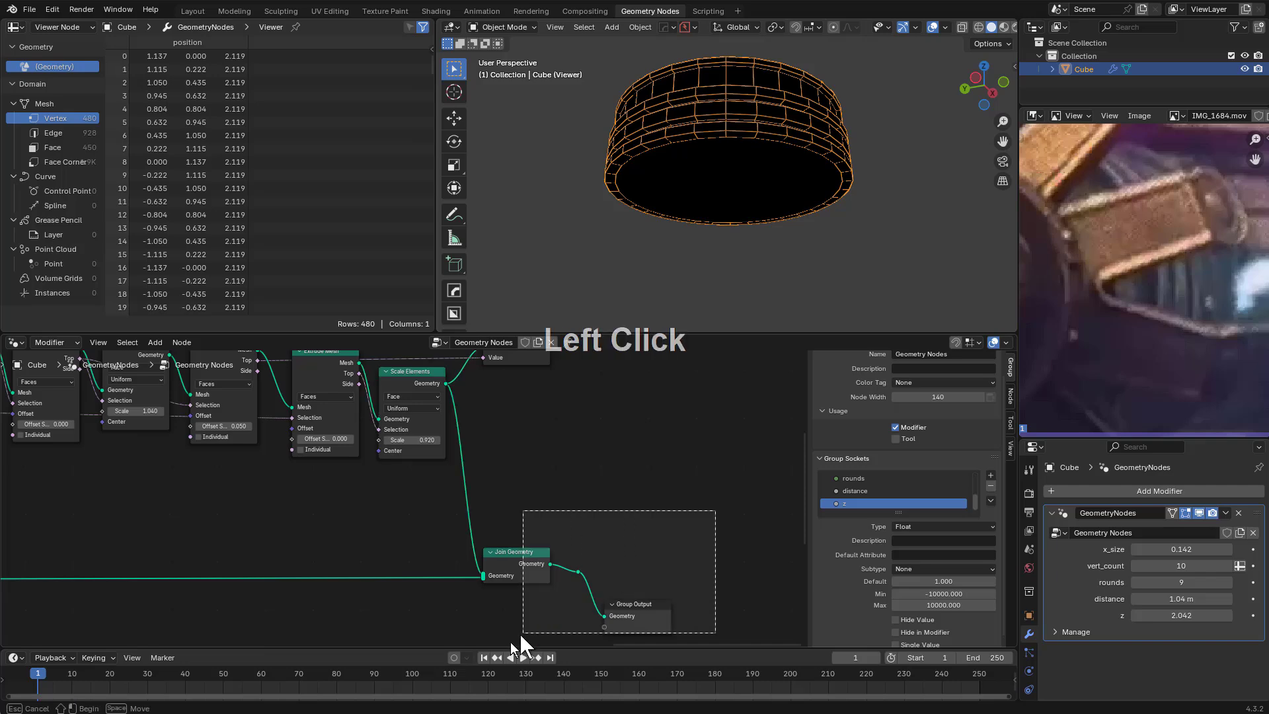
{"action": "key", "text": "g"}
{"action": "key", "text": "x"}
{"action": "left_click", "coordinate": [661, 541]}
{"action": "key", "text": "g"}
{"action": "key", "text": "x"}
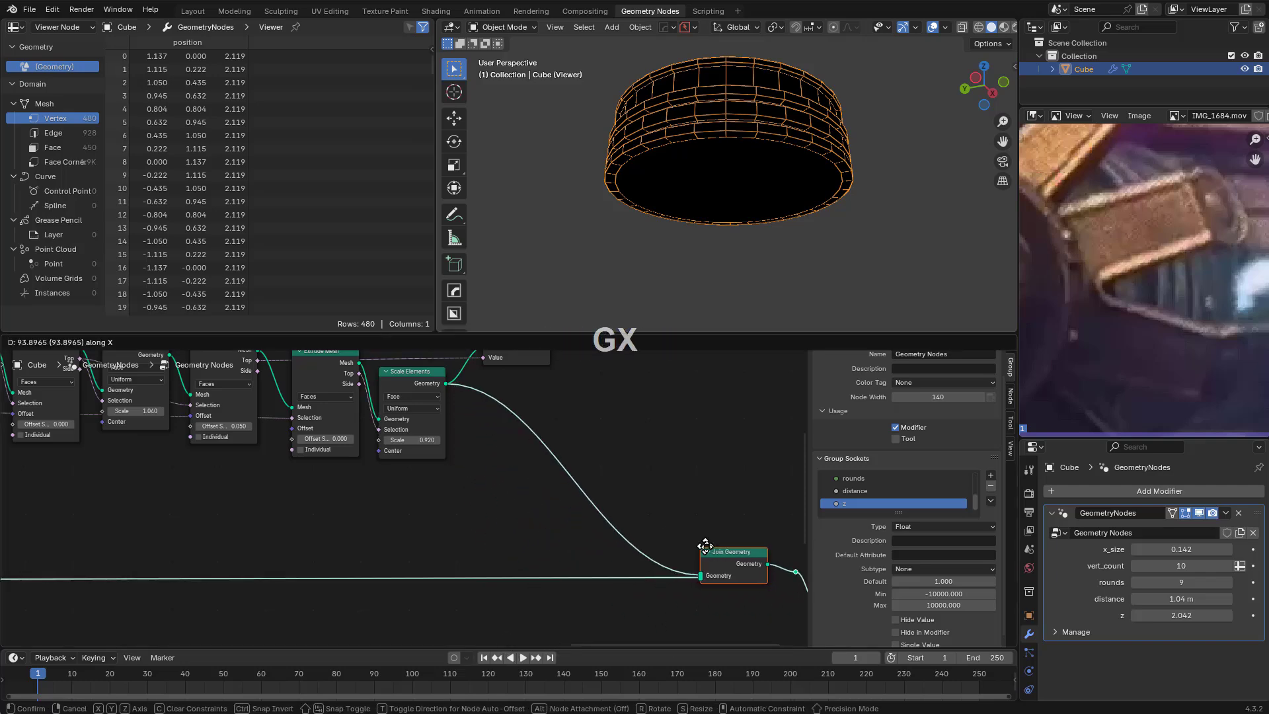
{"action": "left_click", "coordinate": [578, 458]}
Duplicate the last Extrude Mesh node and insert the copy after the 0.920 Scale Elements node
{"action": "scroll", "coordinate": [549, 522], "scroll_direction": "down", "scroll_amount": 2}
{"action": "scroll", "coordinate": [476, 504], "scroll_direction": "up", "scroll_amount": 4}
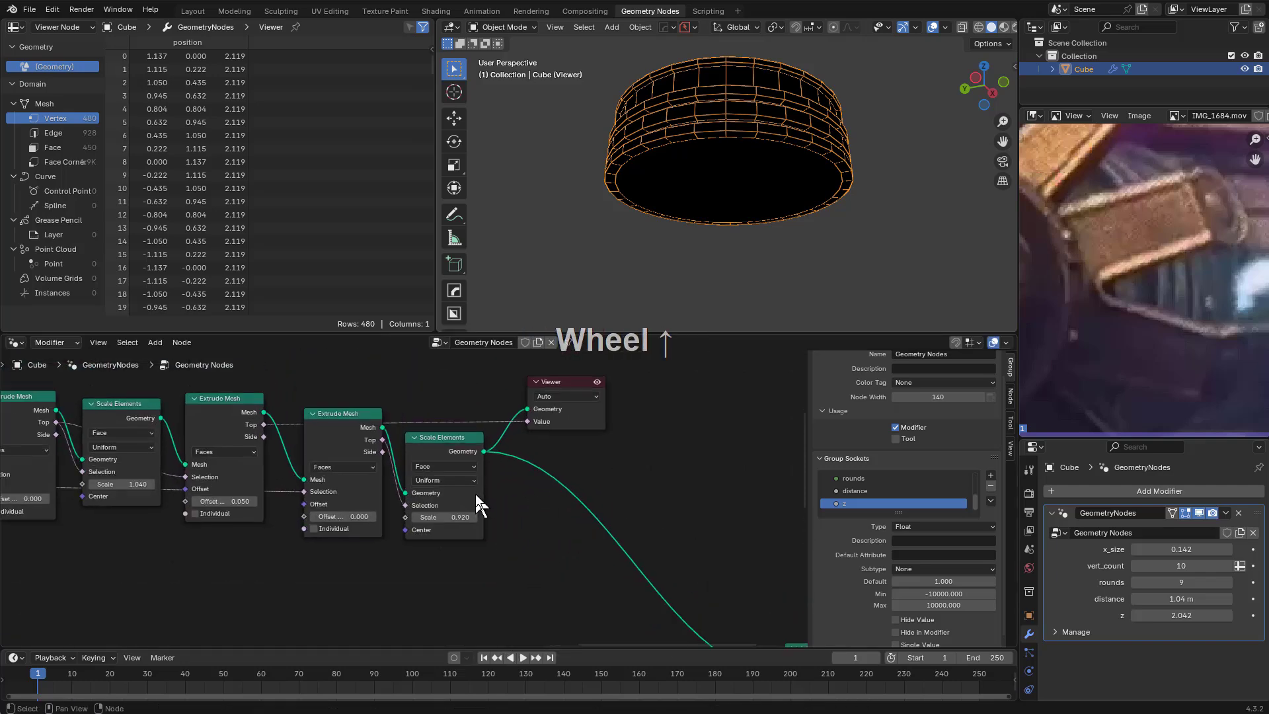
{"action": "left_click", "coordinate": [329, 431]}
{"action": "key", "text": "shift+d"}
{"action": "left_click", "coordinate": [615, 505]}
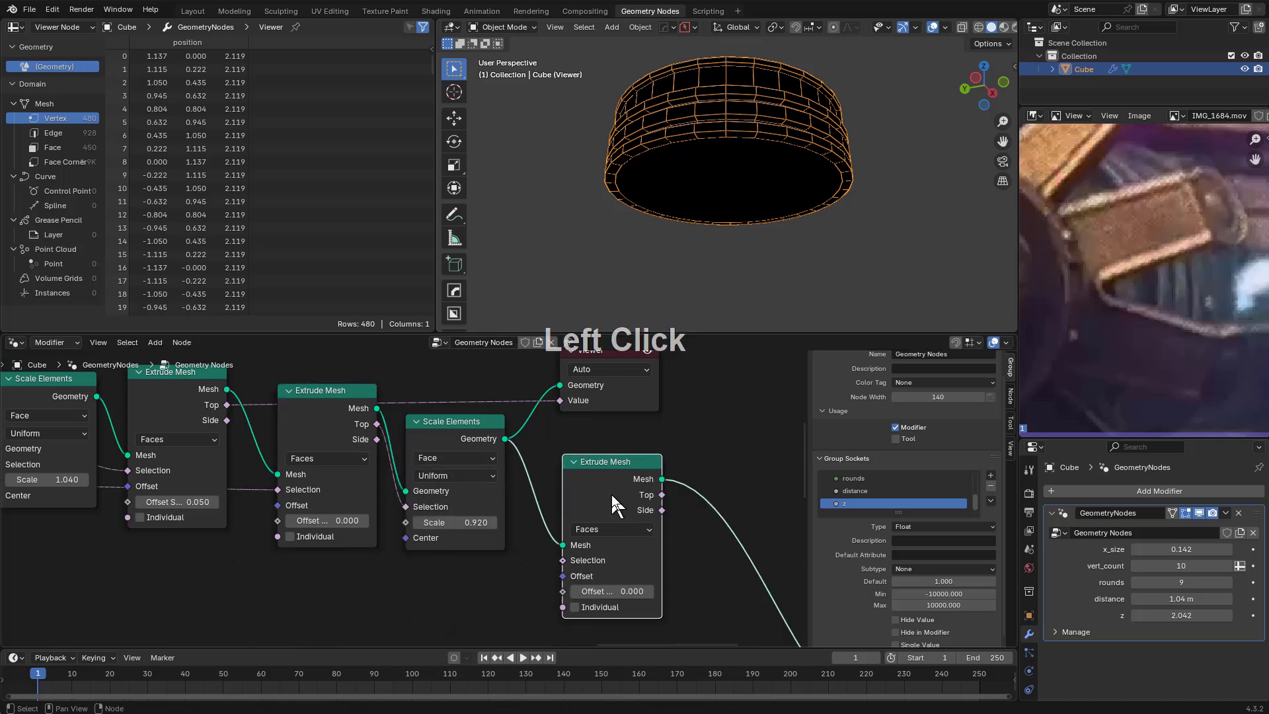
{"action": "key", "text": "g"}
{"action": "left_click", "coordinate": [599, 485]}
Drive the new Extrude Mesh node's Selection from the previous extrude's Top, preview it, and set its offset to 0.150
{"action": "scroll", "coordinate": [423, 474], "scroll_direction": "up", "scroll_amount": 1}
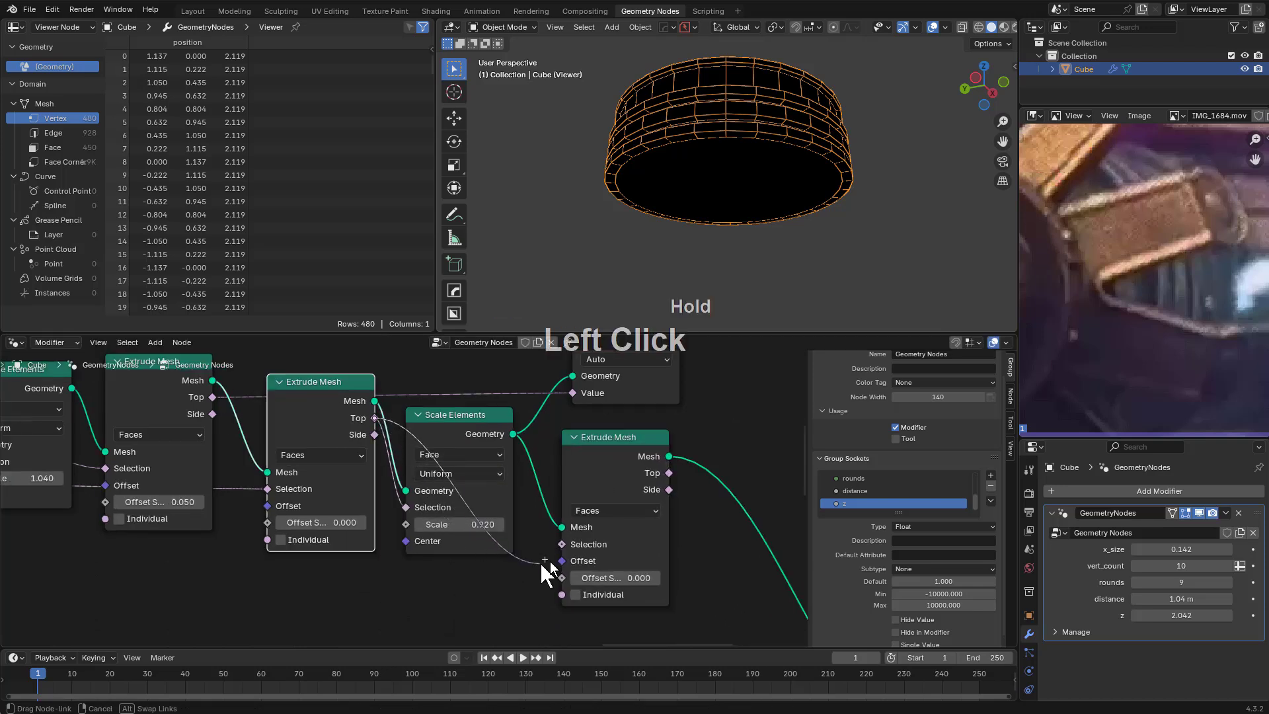
{"action": "left_click", "coordinate": [621, 455], "text": "ctrl+shift"}
{"action": "left_click_drag", "start_coordinate": [615, 577], "coordinate": [654, 578], "text": "shift"}
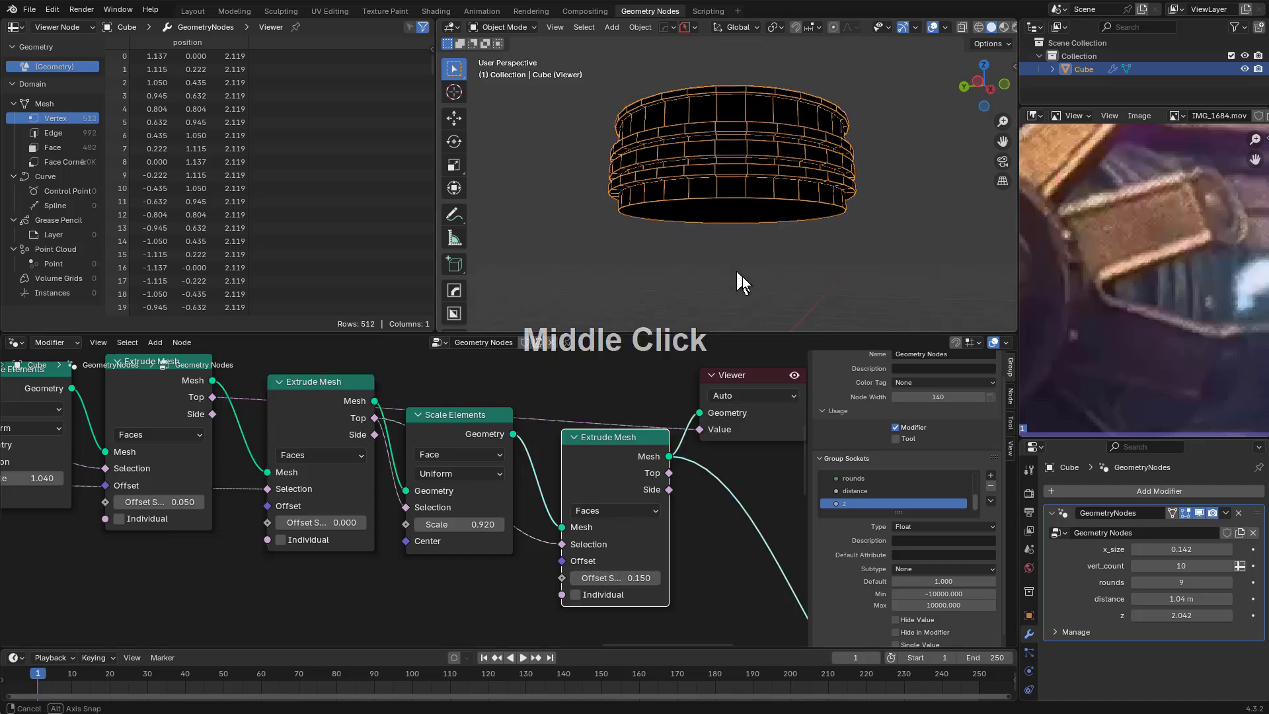
{"action": "middle_click_drag", "start_coordinate": [743, 279], "coordinate": [795, 175]}
{"action": "middle_click_drag", "start_coordinate": [710, 423], "coordinate": [703, 436]}
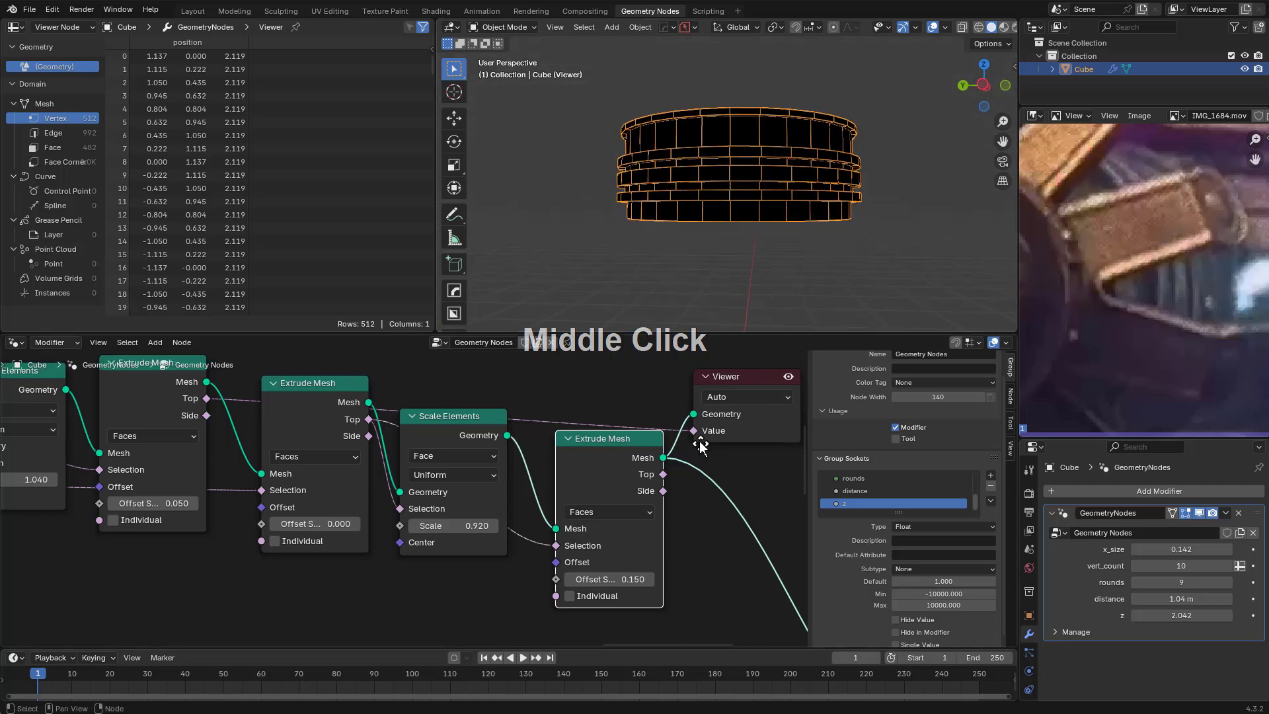
Cut the link into the Viewer's Value input and preview the Join Geometry result, inspecting where the strips meet the ring
{"action": "right_click_drag", "start_coordinate": [568, 390], "coordinate": [555, 438], "text": "ctrl"}
{"action": "left_click_drag", "start_coordinate": [765, 375], "coordinate": [768, 373]}
{"action": "middle_click_drag", "start_coordinate": [787, 203], "coordinate": [803, 182]}
{"action": "scroll", "coordinate": [803, 184], "scroll_direction": "down", "scroll_amount": 1}
{"action": "middle_click_drag", "start_coordinate": [762, 347], "coordinate": [479, 386]}
{"action": "scroll", "coordinate": [521, 489], "scroll_direction": "up", "scroll_amount": 1}
{"action": "left_click", "coordinate": [590, 518], "text": "ctrl+shift"}
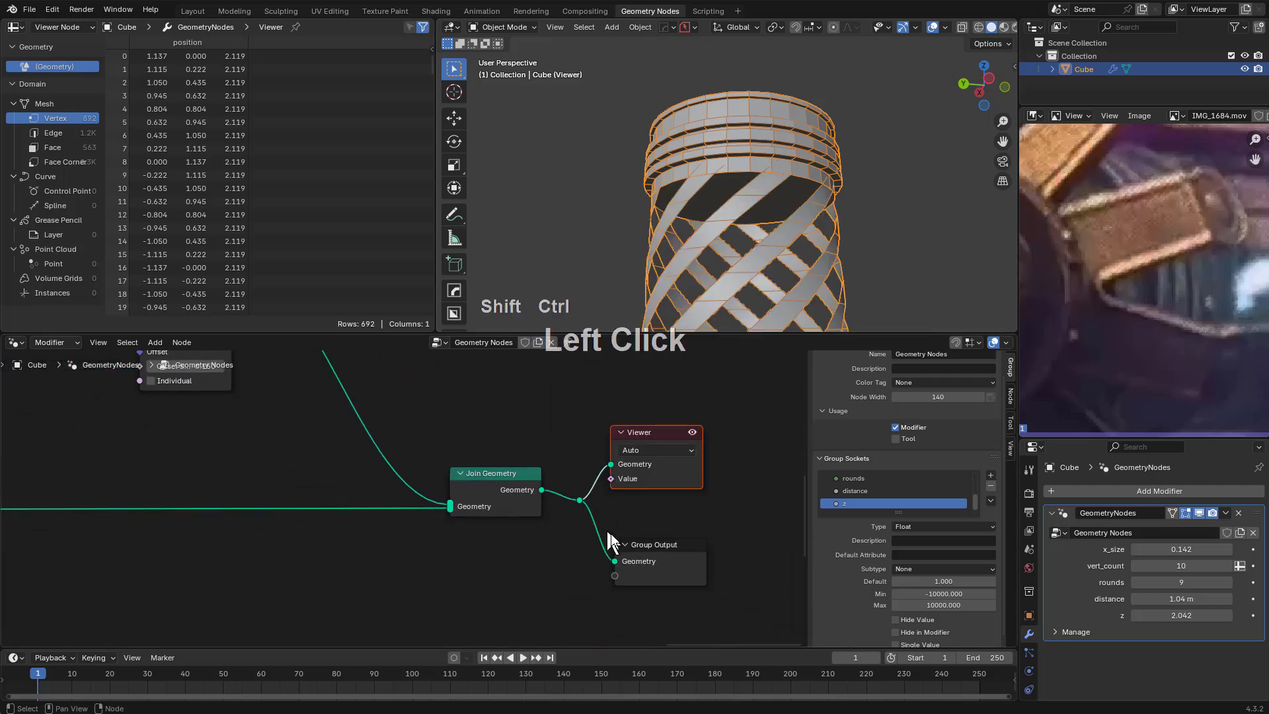
{"action": "middle_click_drag", "start_coordinate": [741, 126], "coordinate": [779, 178]}
{"action": "scroll", "coordinate": [767, 168], "scroll_direction": "down", "scroll_amount": 1}
{"action": "scroll", "coordinate": [759, 165], "scroll_direction": "up", "scroll_amount": 5}
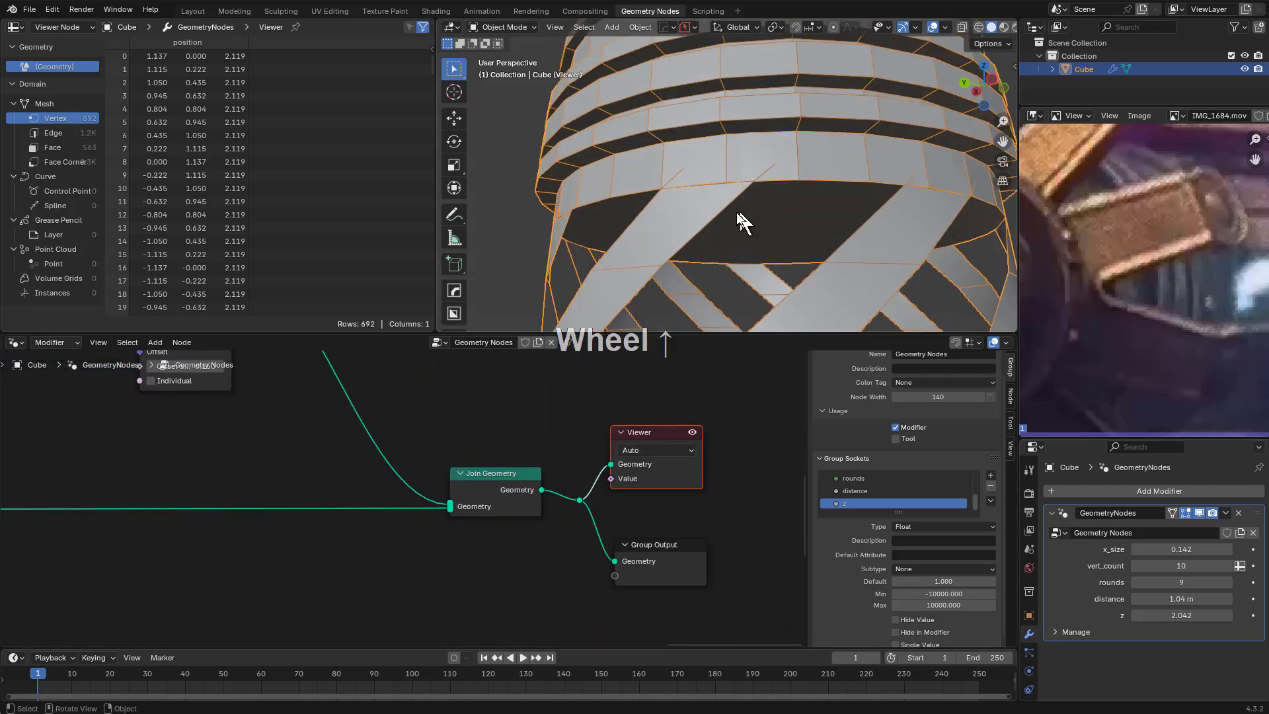
{"action": "middle_click_drag", "start_coordinate": [742, 220], "coordinate": [699, 190]}
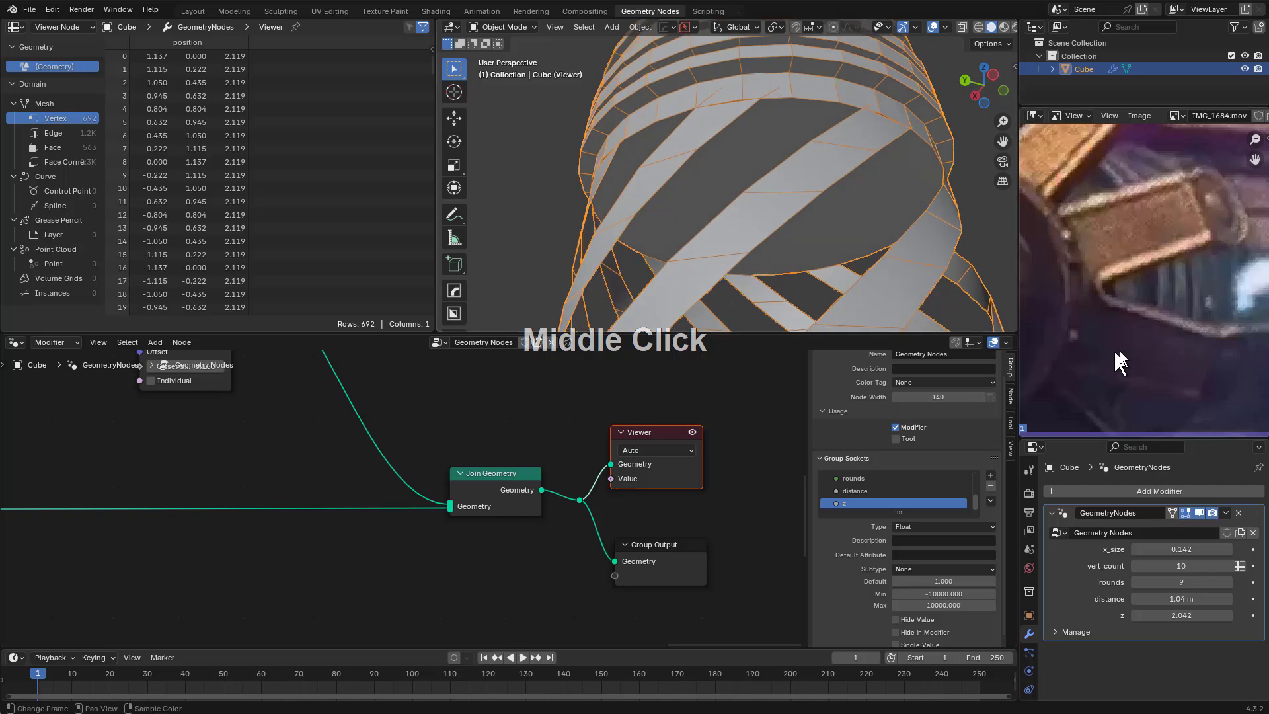
Set the value of the Add node feeding the Cylinder's Radius to 0.140
{"action": "scroll", "coordinate": [771, 275], "scroll_direction": "down", "scroll_amount": 3}
{"action": "middle_click_drag", "start_coordinate": [282, 456], "coordinate": [556, 538]}
{"action": "scroll", "coordinate": [317, 534], "scroll_direction": "down", "scroll_amount": 5}
{"action": "middle_click_drag", "start_coordinate": [285, 533], "coordinate": [556, 521]}
{"action": "scroll", "coordinate": [252, 520], "scroll_direction": "up", "scroll_amount": 4}
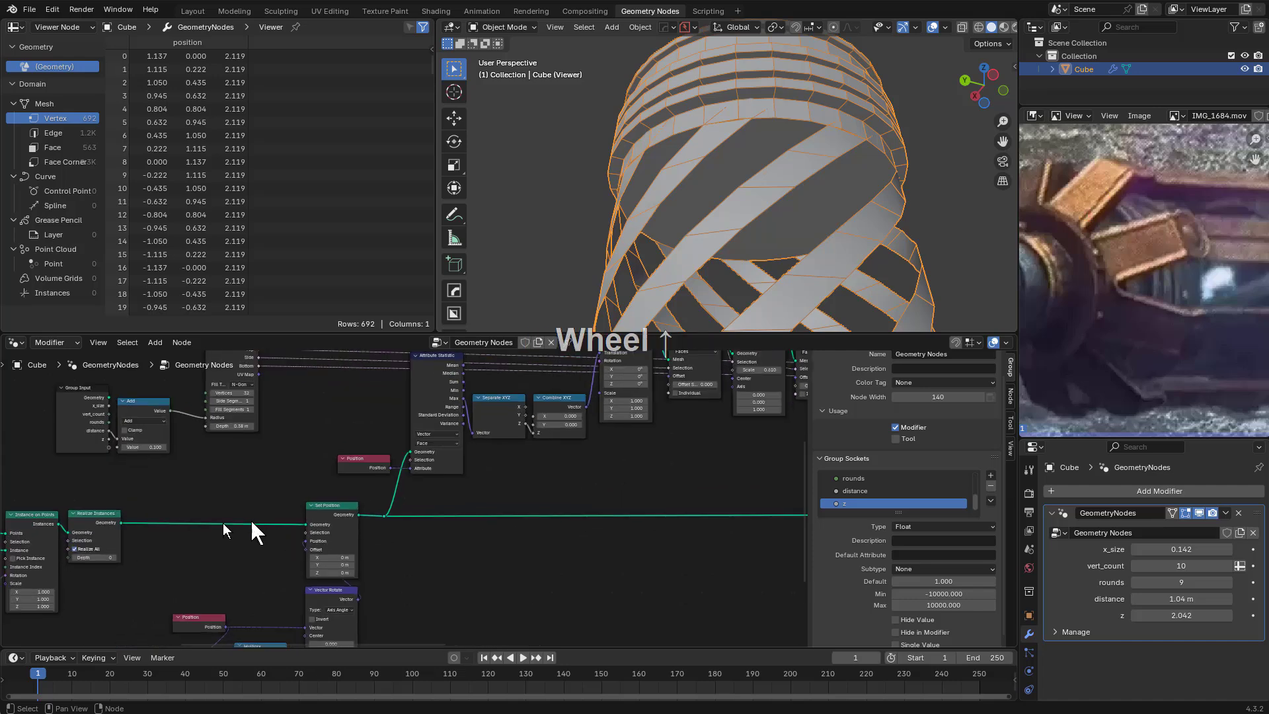
{"action": "middle_click_drag", "start_coordinate": [132, 522], "coordinate": [562, 471]}
{"action": "scroll", "coordinate": [529, 463], "scroll_direction": "up", "scroll_amount": 3}
{"action": "scroll", "coordinate": [491, 466], "scroll_direction": "up", "scroll_amount": 3}
{"action": "middle_click_drag", "start_coordinate": [413, 527], "coordinate": [486, 521]}
{"action": "middle_click_drag", "start_coordinate": [302, 522], "coordinate": [293, 547]}
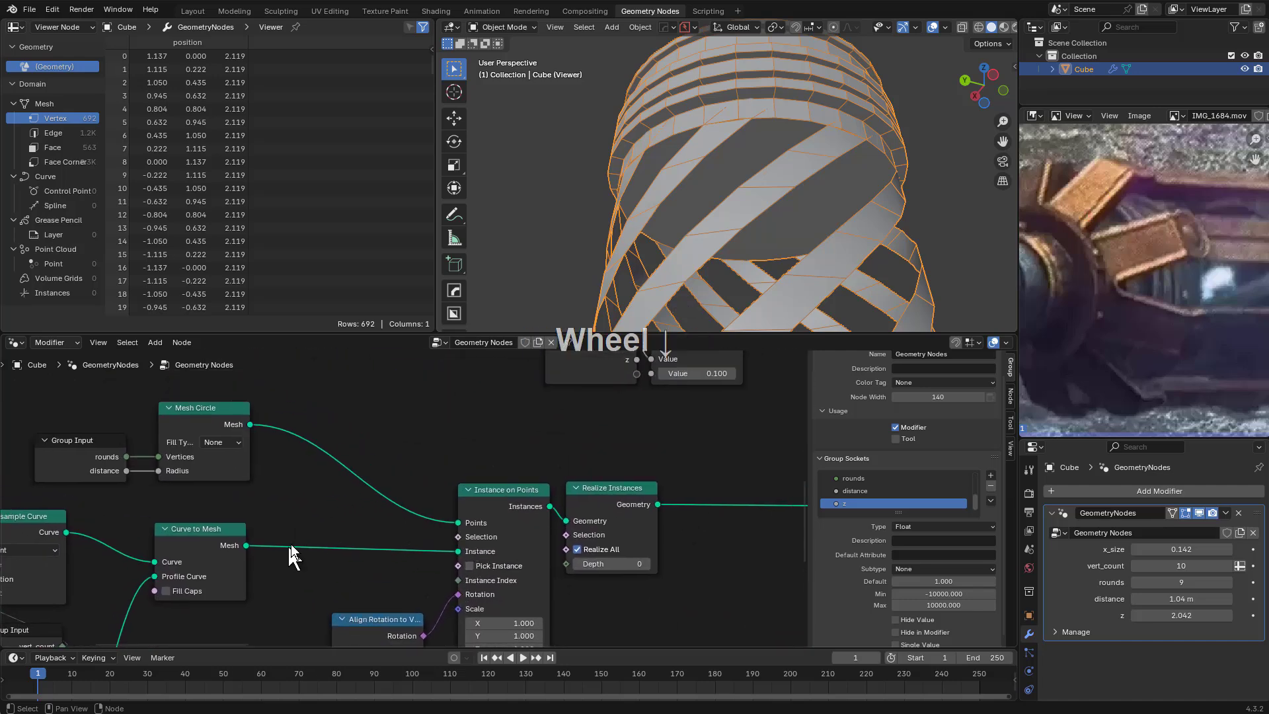
{"action": "scroll", "coordinate": [293, 547], "scroll_direction": "down", "scroll_amount": 4}
{"action": "middle_click_drag", "start_coordinate": [570, 455], "coordinate": [397, 541]}
{"action": "scroll", "coordinate": [558, 516], "scroll_direction": "up", "scroll_amount": 2}
{"action": "scroll", "coordinate": [458, 518], "scroll_direction": "up", "scroll_amount": 2}
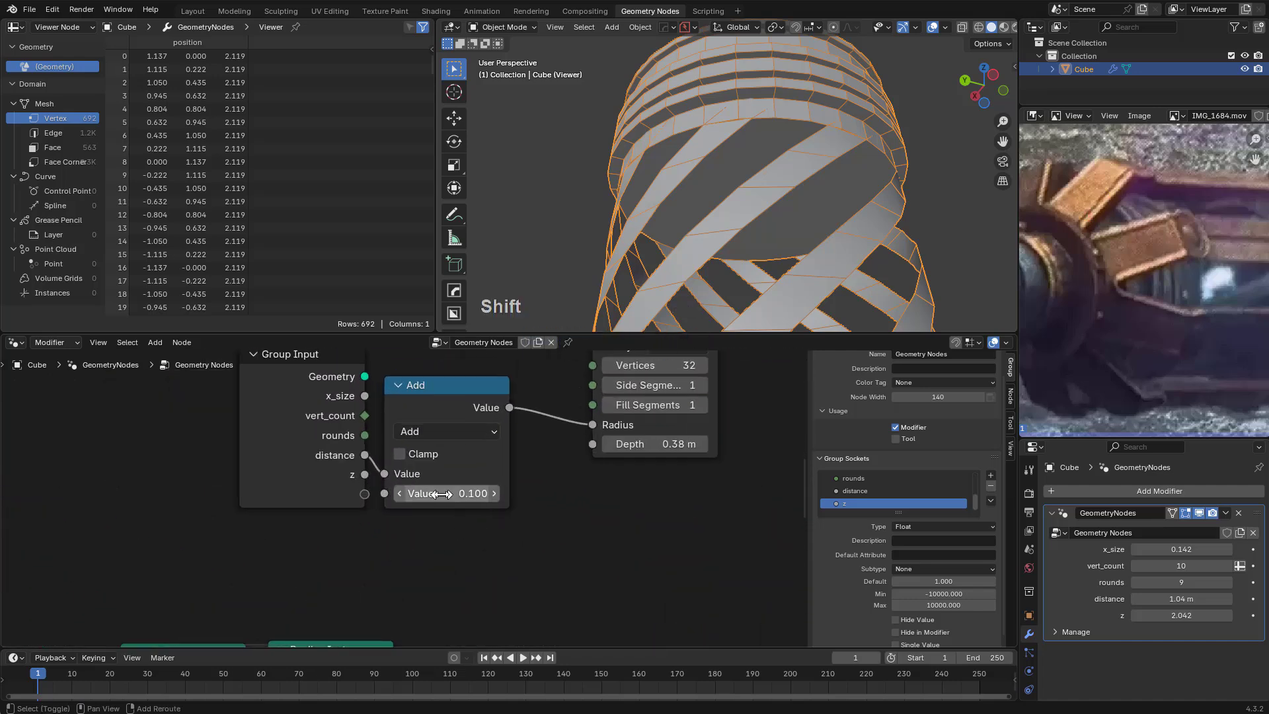
{"action": "left_click_drag", "start_coordinate": [446, 494], "coordinate": [486, 493], "text": "shift"}
{"action": "scroll", "coordinate": [648, 275], "scroll_direction": "down", "scroll_amount": 4}
Set the modifier's z value to 2.750 to lengthen the woven strip section
{"action": "middle_click_drag", "start_coordinate": [648, 275], "coordinate": [787, 225]}
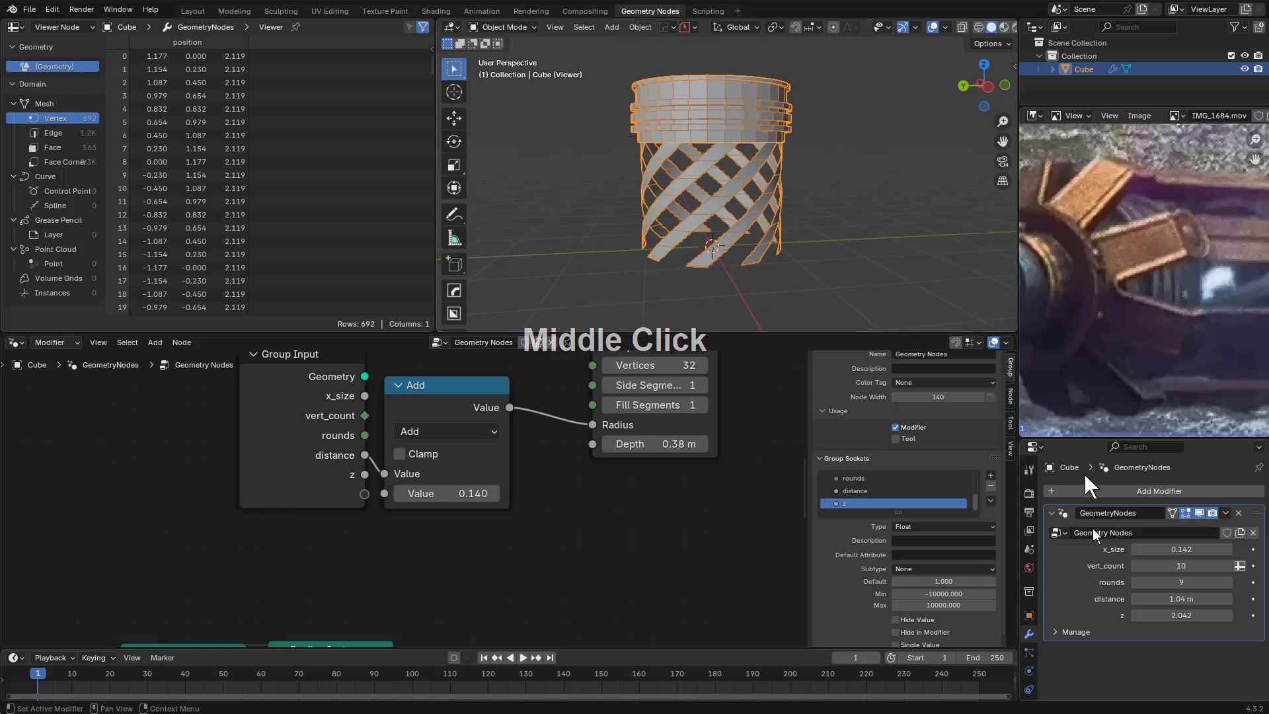
{"action": "mouse_move", "coordinate": [1182, 616]}
{"action": "left_mouse_down"}
{"action": "mouse_move", "coordinate": [1223, 615]}
{"action": "mouse_move", "coordinate": [1158, 615]}
{"action": "left_mouse_up"}
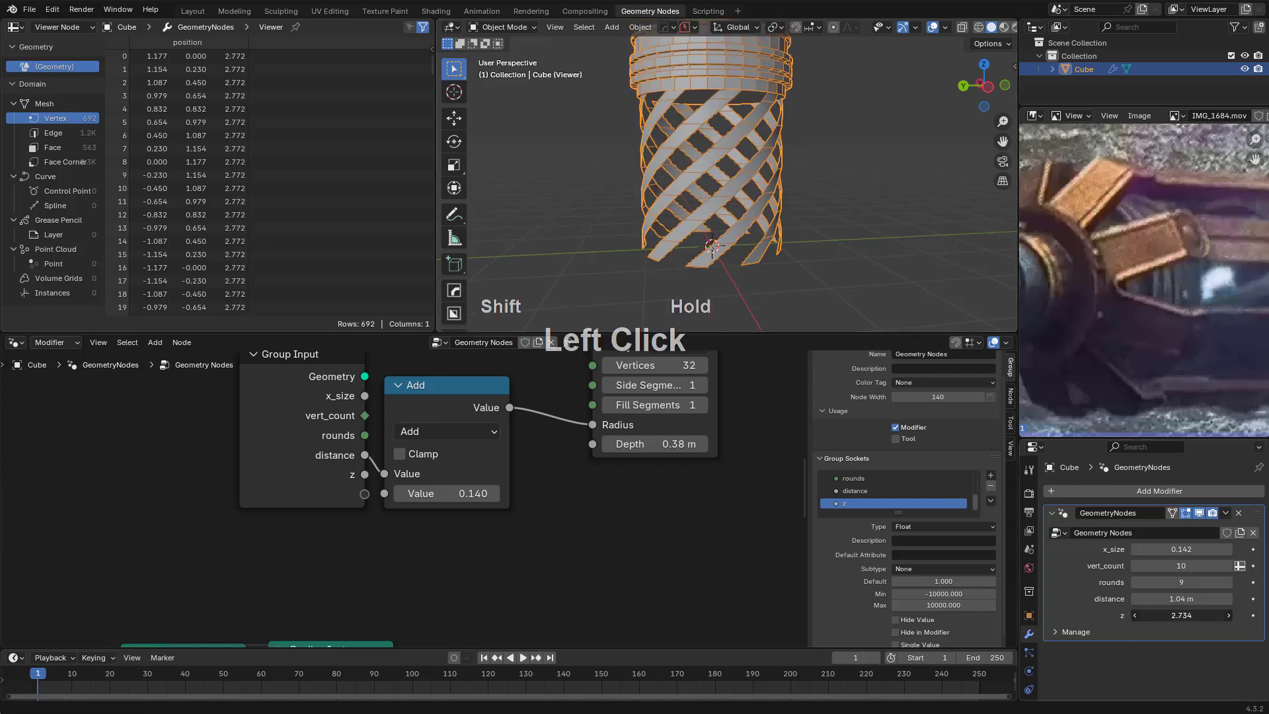
{"action": "middle_click_drag", "start_coordinate": [758, 200], "coordinate": [707, 222], "text": "shift"}
{"action": "scroll", "coordinate": [788, 260], "scroll_direction": "up", "scroll_amount": 2}
{"action": "scroll", "coordinate": [692, 179], "scroll_direction": "down", "scroll_amount": 1}
Align the last two Extrude Mesh nodes and the Scale Elements node between them in a tidy row
{"action": "scroll", "coordinate": [438, 510], "scroll_direction": "down", "scroll_amount": 4}
{"action": "middle_click_drag", "start_coordinate": [439, 509], "coordinate": [624, 524]}
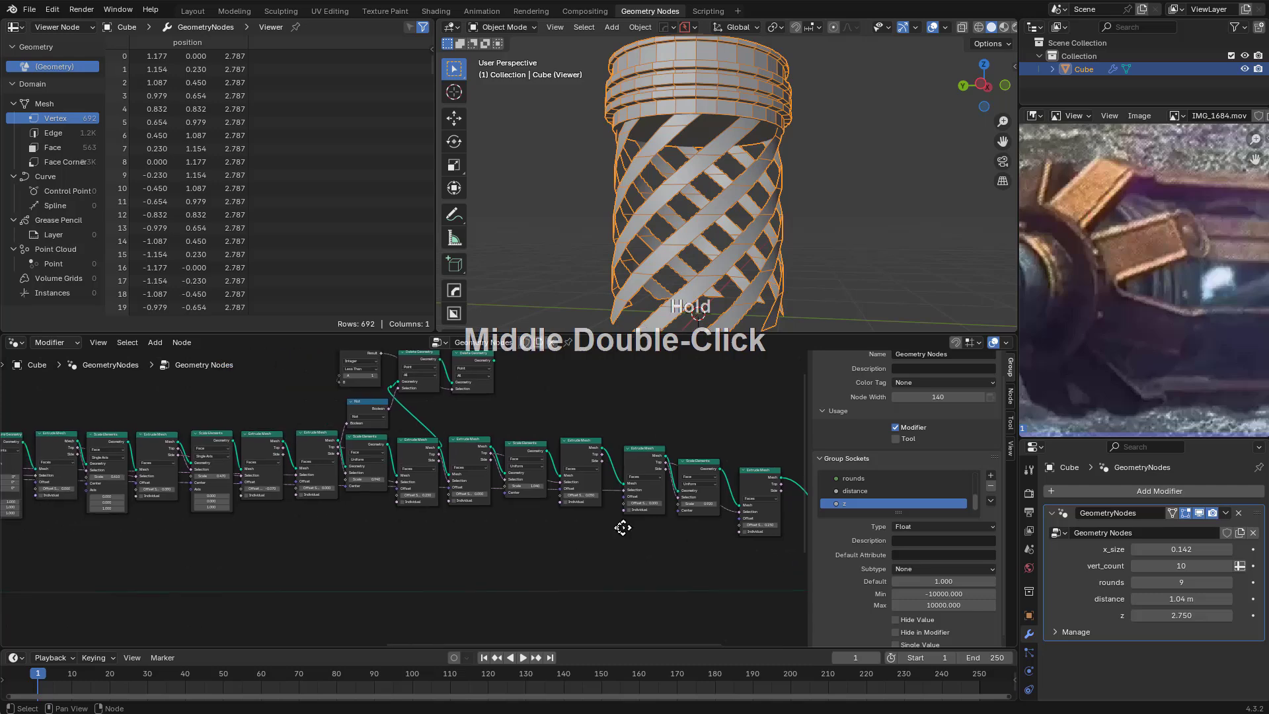
{"action": "scroll", "coordinate": [615, 488], "scroll_direction": "up", "scroll_amount": 4}
{"action": "left_click_drag", "start_coordinate": [654, 476], "coordinate": [632, 431]}
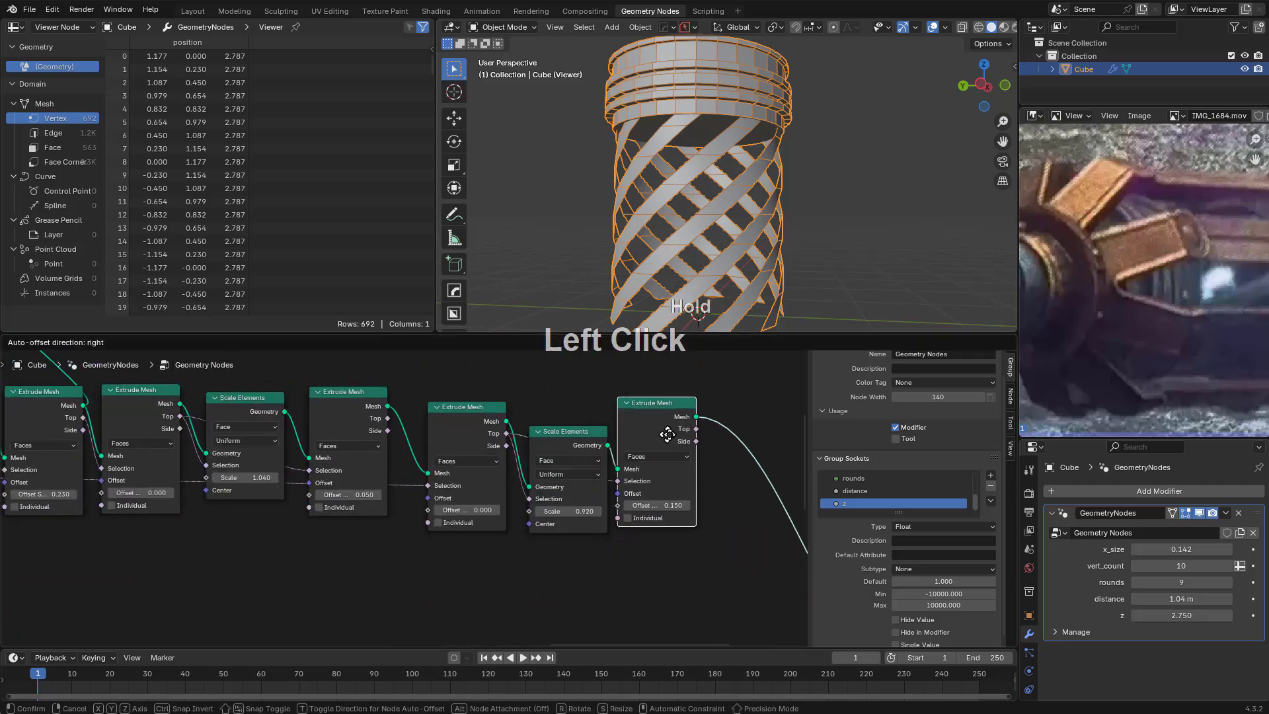
{"action": "left_click_drag", "start_coordinate": [555, 437], "coordinate": [552, 418]}
{"action": "left_click_drag", "start_coordinate": [459, 415], "coordinate": [443, 403]}
{"action": "left_click_drag", "start_coordinate": [556, 415], "coordinate": [538, 414]}
{"action": "left_click_drag", "start_coordinate": [662, 420], "coordinate": [649, 417]}
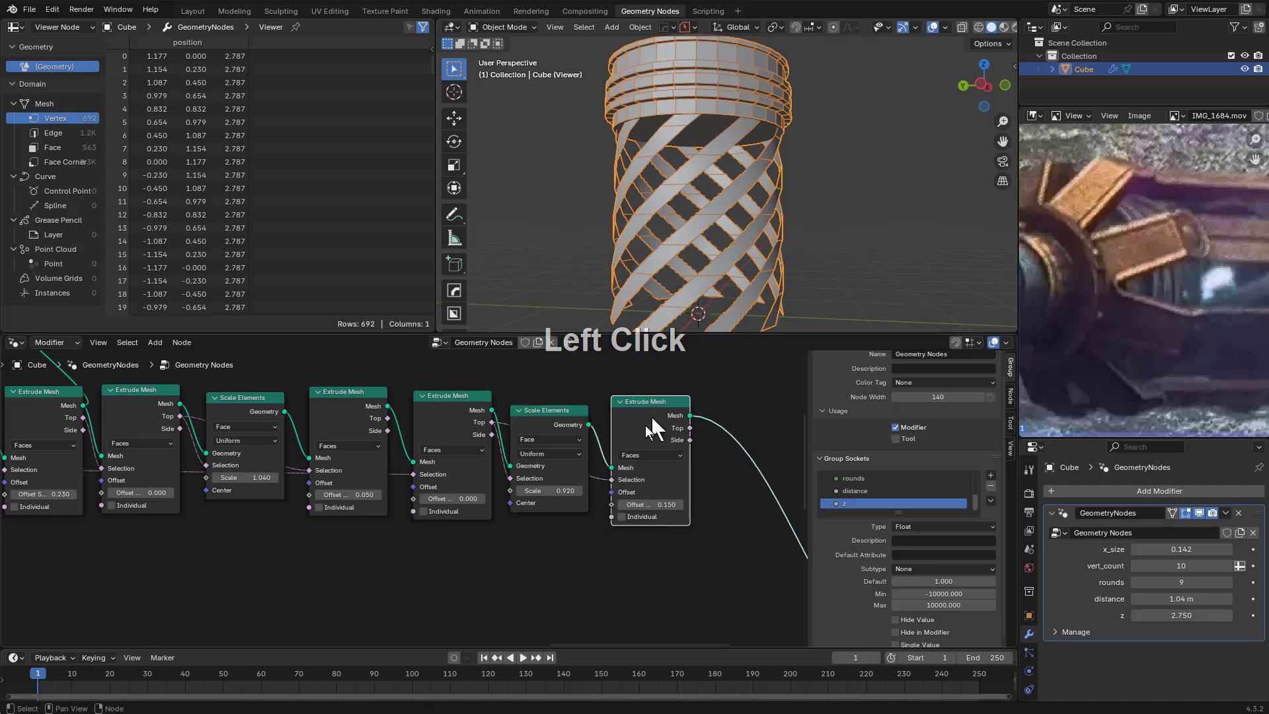
Review the node chain from the cylinder extrudes through to the Join Geometry and Group Output nodes
{"action": "scroll", "coordinate": [697, 476], "scroll_direction": "down", "scroll_amount": 3}
{"action": "middle_click_drag", "start_coordinate": [697, 476], "coordinate": [519, 476]}
{"action": "scroll", "coordinate": [265, 540], "scroll_direction": "down", "scroll_amount": 3}
{"action": "middle_click_drag", "start_coordinate": [264, 541], "coordinate": [479, 522]}
{"action": "middle_click_drag", "start_coordinate": [575, 502], "coordinate": [423, 486]}
{"action": "scroll", "coordinate": [248, 476], "scroll_direction": "up", "scroll_amount": 3}
{"action": "middle_click_drag", "start_coordinate": [247, 475], "coordinate": [538, 501]}
{"action": "scroll", "coordinate": [357, 507], "scroll_direction": "up", "scroll_amount": 8}
{"action": "scroll", "coordinate": [396, 501], "scroll_direction": "down", "scroll_amount": 5}
{"action": "scroll", "coordinate": [514, 490], "scroll_direction": "up", "scroll_amount": 3}
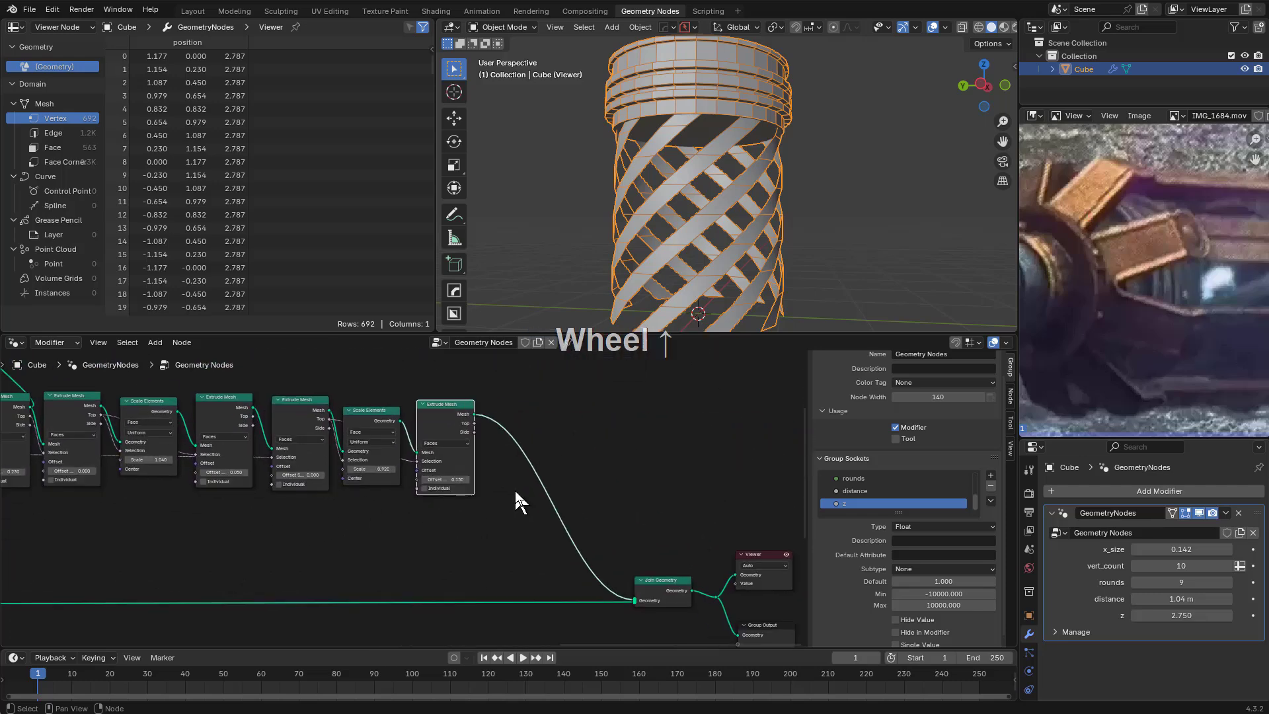
{"action": "scroll", "coordinate": [409, 474], "scroll_direction": "up", "scroll_amount": 4}
{"action": "middle_click_drag", "start_coordinate": [547, 584], "coordinate": [561, 482]}
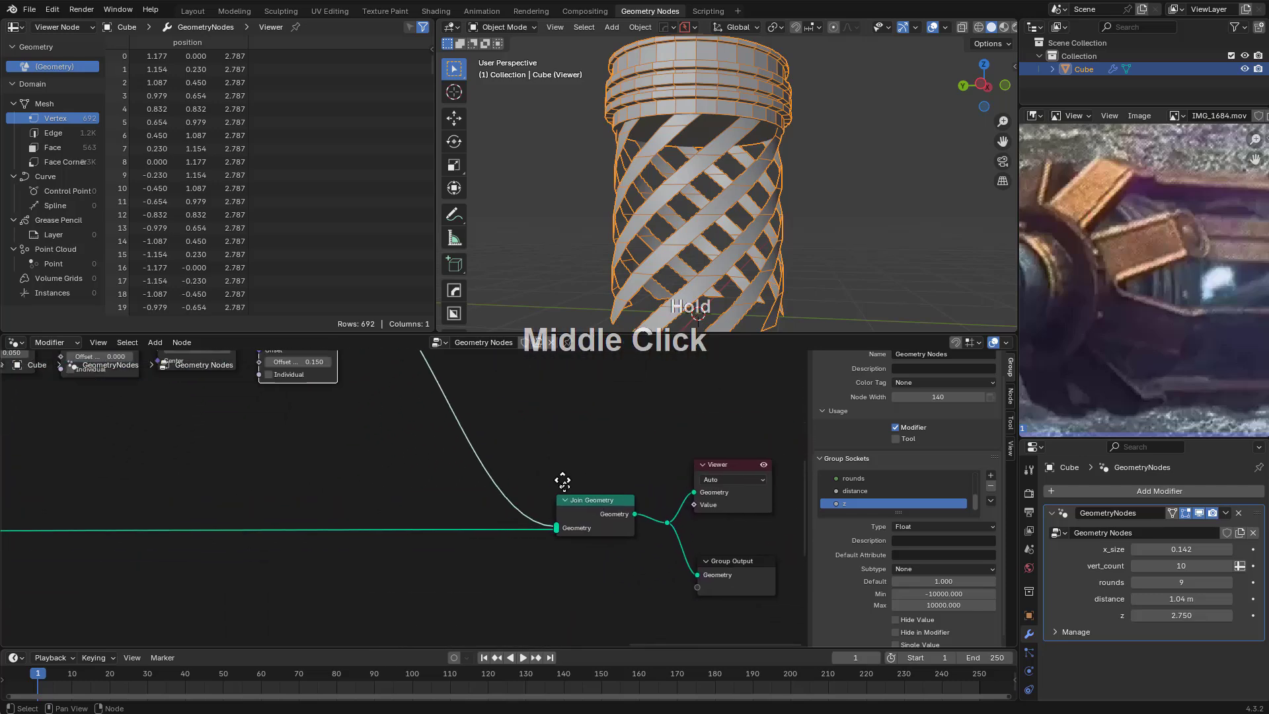
Add a Transform Geometry node fed by the Mesh output of the last Extrude Mesh node
{"action": "middle_click_drag", "start_coordinate": [452, 439], "coordinate": [462, 498]}
{"action": "scroll", "coordinate": [423, 481], "scroll_direction": "down", "scroll_amount": 1}
{"action": "middle_click_drag", "start_coordinate": [347, 455], "coordinate": [463, 567]}
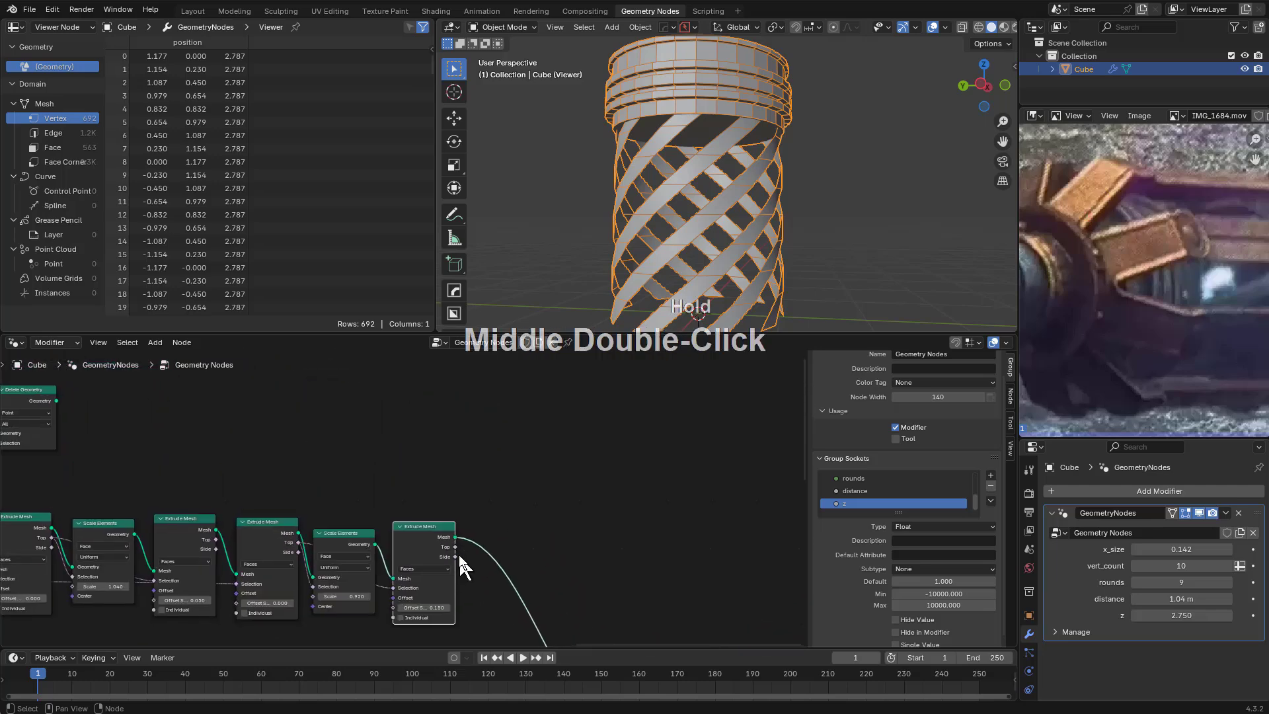
{"action": "left_click_drag", "start_coordinate": [519, 461], "coordinate": [519, 460]}
{"action": "type", "text": "tra"}
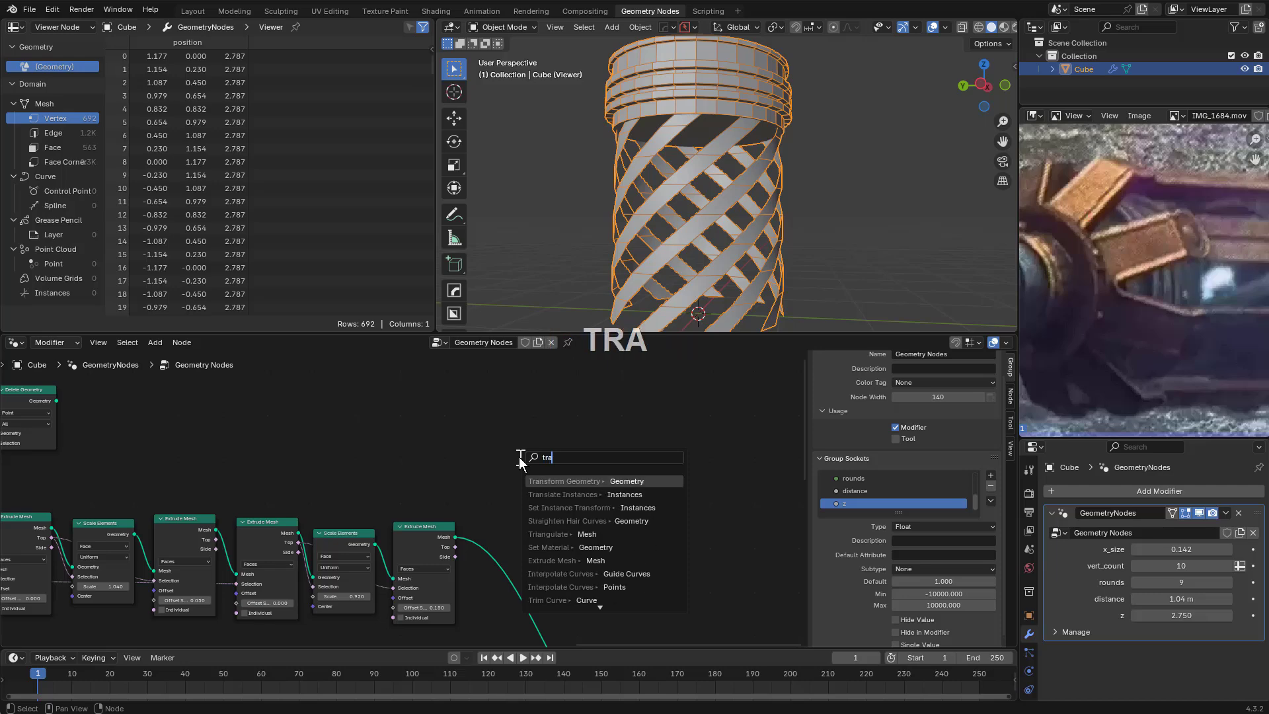
{"action": "key", "text": "Return"}
{"action": "left_click", "coordinate": [513, 411]}
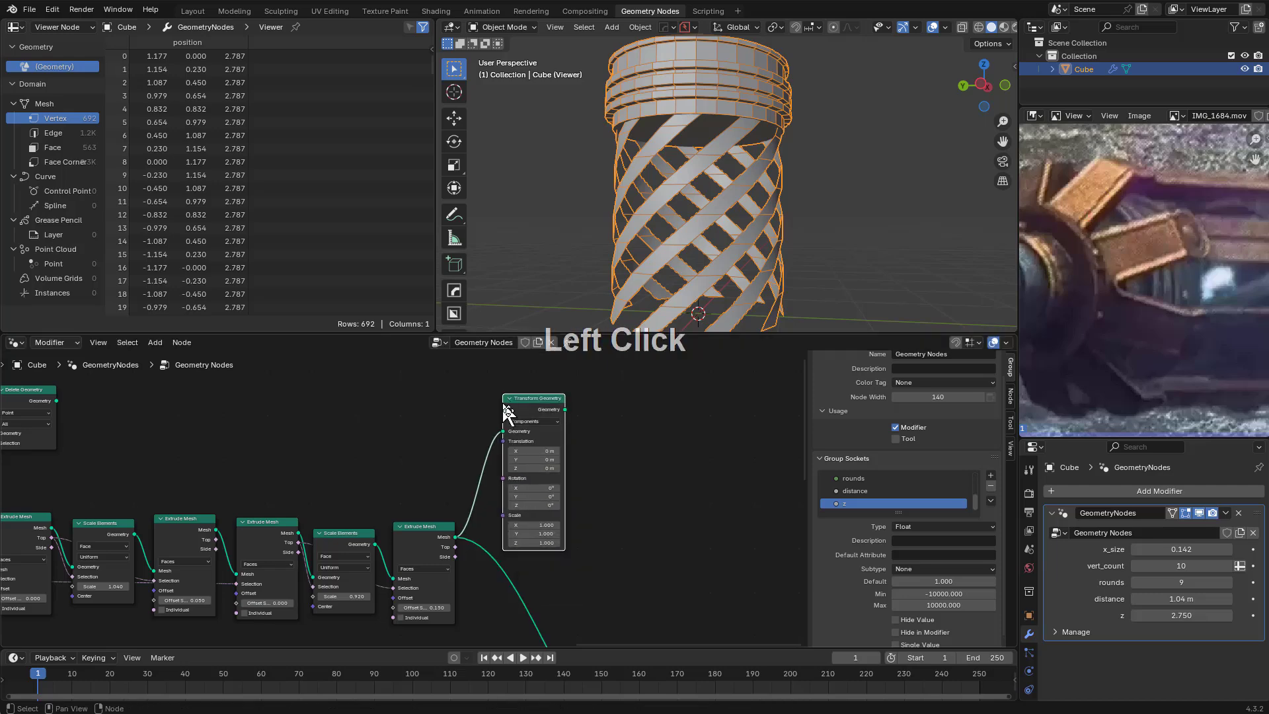
Duplicate the Separate XYZ and Combine XYZ pair and feed the copy from the Attribute Statistic node's Min output
{"action": "middle_click_drag", "start_coordinate": [513, 411], "coordinate": [661, 423]}
{"action": "scroll", "coordinate": [410, 511], "scroll_direction": "down", "scroll_amount": 3}
{"action": "scroll", "coordinate": [285, 496], "scroll_direction": "down", "scroll_amount": 4}
{"action": "middle_click_drag", "start_coordinate": [275, 495], "coordinate": [241, 438]}
{"action": "scroll", "coordinate": [183, 471], "scroll_direction": "up", "scroll_amount": 5}
{"action": "middle_click_drag", "start_coordinate": [187, 482], "coordinate": [170, 496]}
{"action": "scroll", "coordinate": [170, 496], "scroll_direction": "up", "scroll_amount": 3}
{"action": "middle_click_drag", "start_coordinate": [249, 539], "coordinate": [357, 440]}
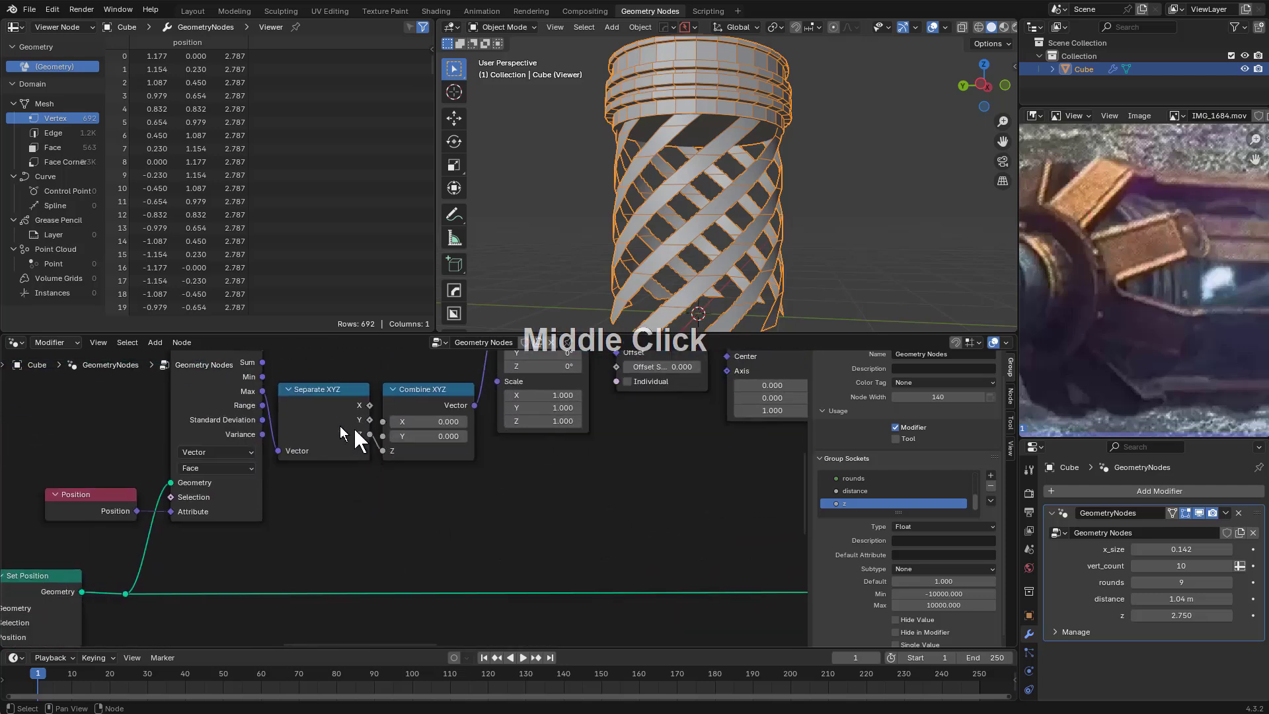
{"action": "key", "text": "shift+d"}
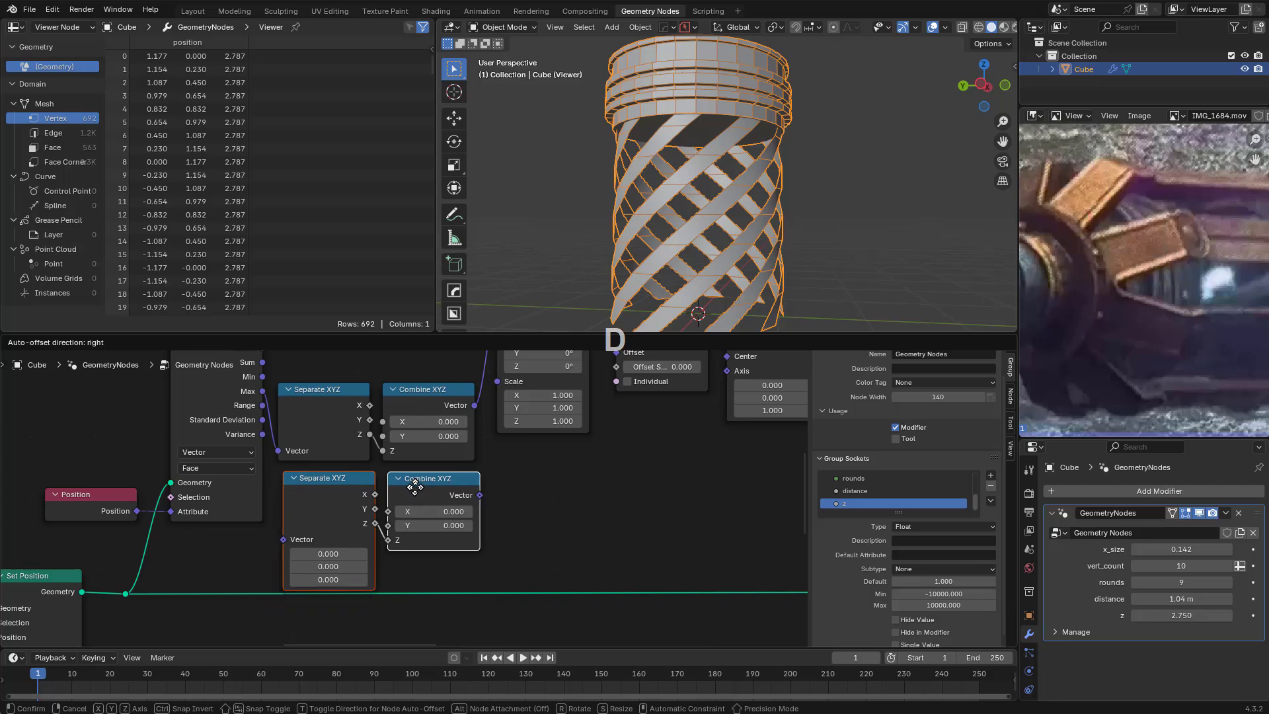
{"action": "left_click", "coordinate": [417, 494]}
{"action": "left_click_drag", "start_coordinate": [282, 537], "coordinate": [282, 540]}
{"action": "scroll", "coordinate": [518, 518], "scroll_direction": "down", "scroll_amount": 2}
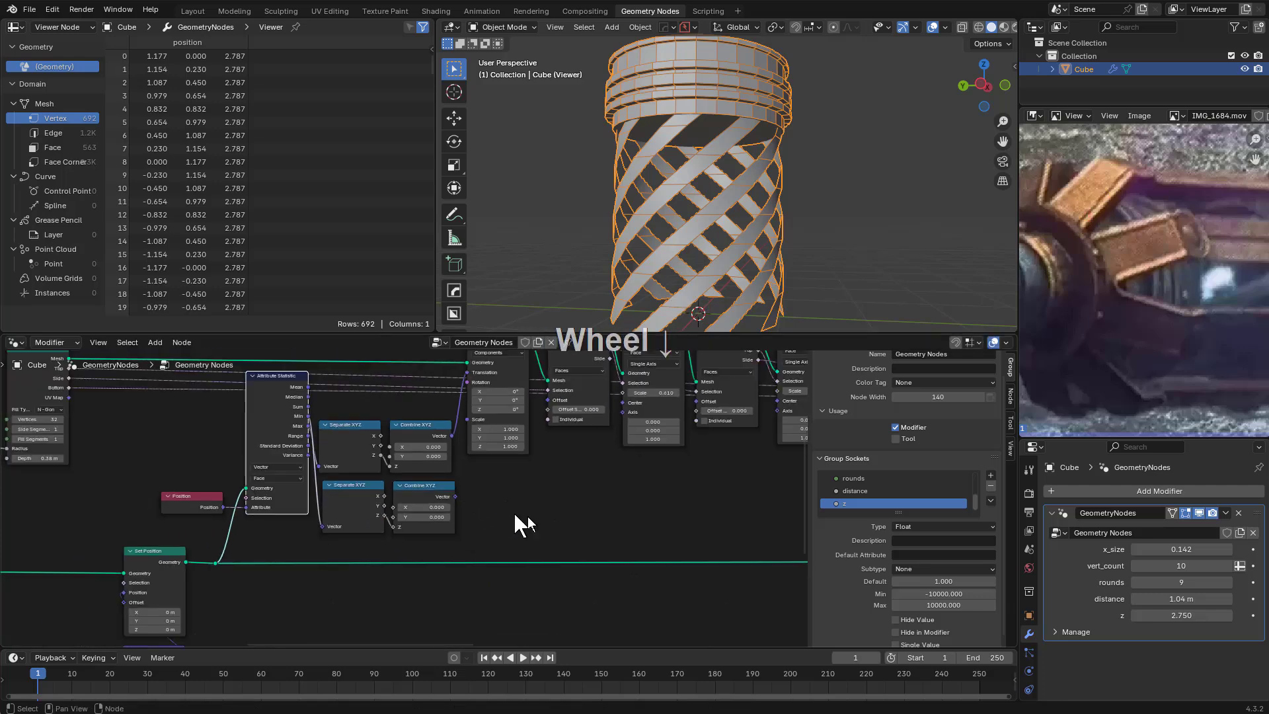
Link the duplicated Combine XYZ vector to the new Transform Geometry node's Translation and reposition that node
{"action": "middle_click_drag", "start_coordinate": [519, 518], "coordinate": [299, 520]}
{"action": "left_click_drag", "start_coordinate": [678, 489], "coordinate": [488, 471]}
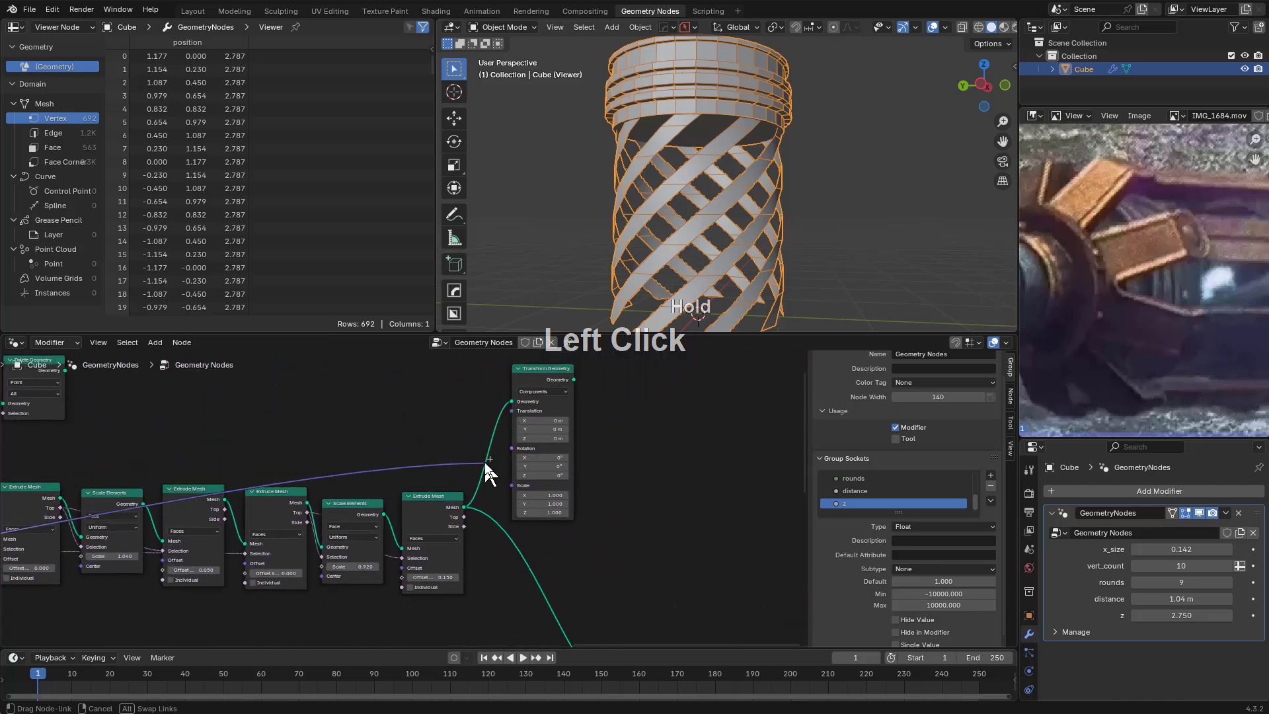
{"action": "left_click_drag", "start_coordinate": [518, 416], "coordinate": [523, 390]}
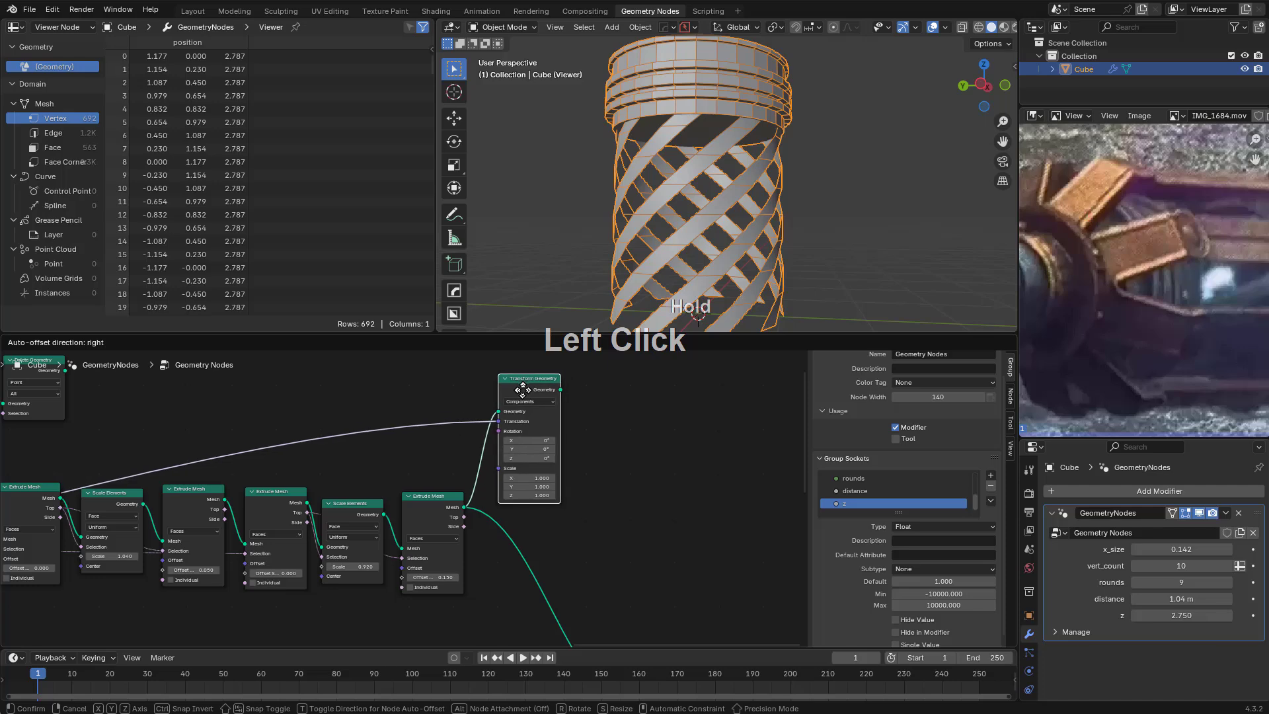
{"action": "left_click_drag", "start_coordinate": [516, 391], "coordinate": [517, 391]}
Connect the new Transform Geometry node's output to the Join Geometry node
{"action": "middle_click_drag", "start_coordinate": [516, 391], "coordinate": [524, 515]}
{"action": "scroll", "coordinate": [525, 516], "scroll_direction": "up", "scroll_amount": 1}
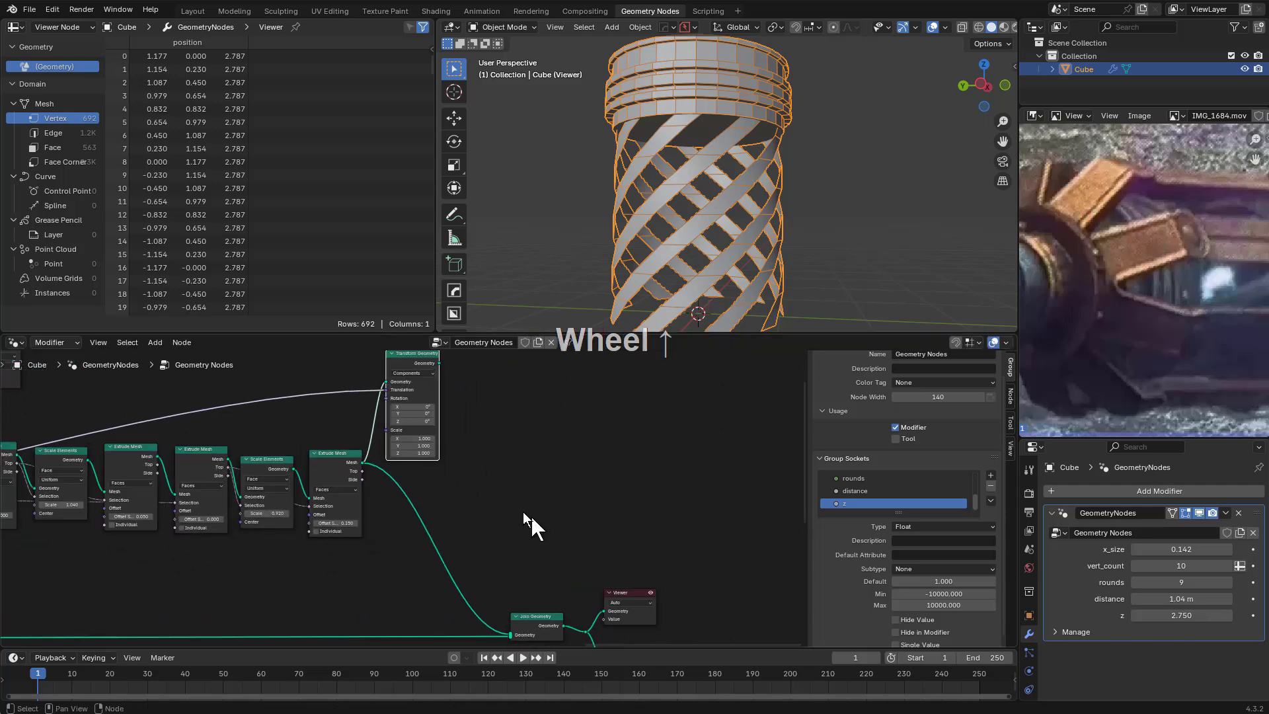
{"action": "left_click_drag", "start_coordinate": [497, 596], "coordinate": [517, 597]}
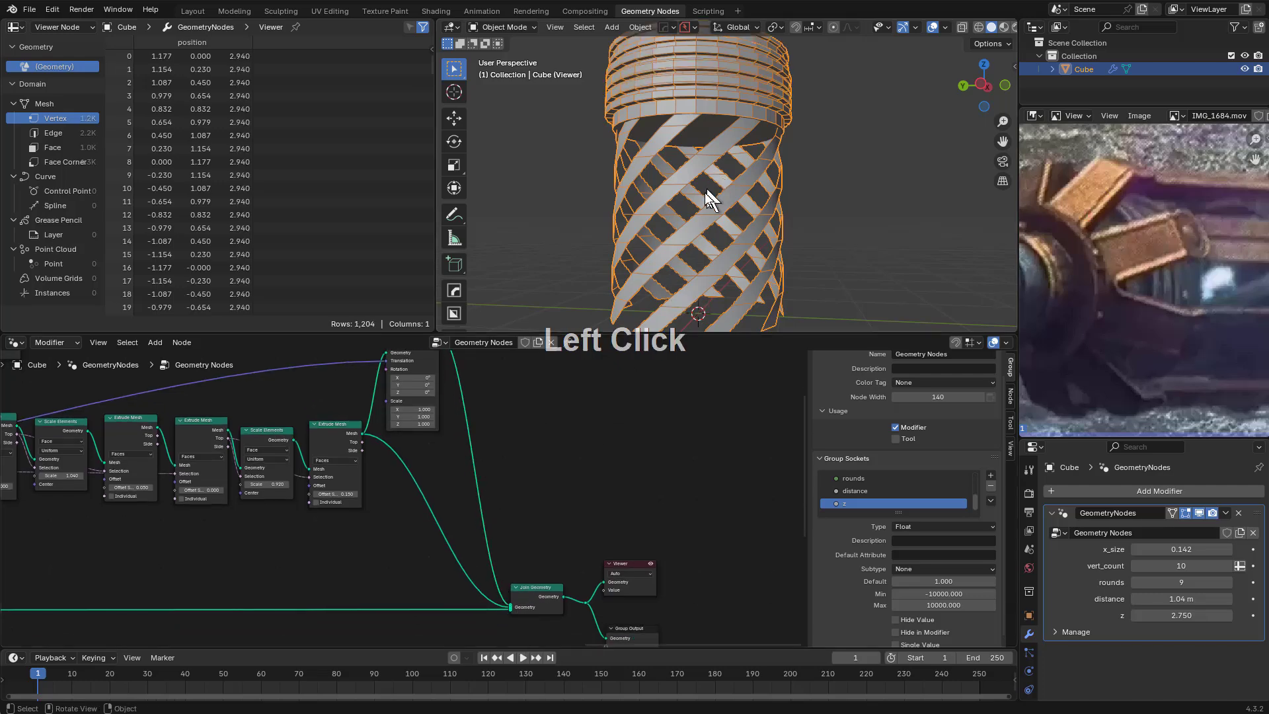
{"action": "scroll", "coordinate": [701, 211], "scroll_direction": "down", "scroll_amount": 2}
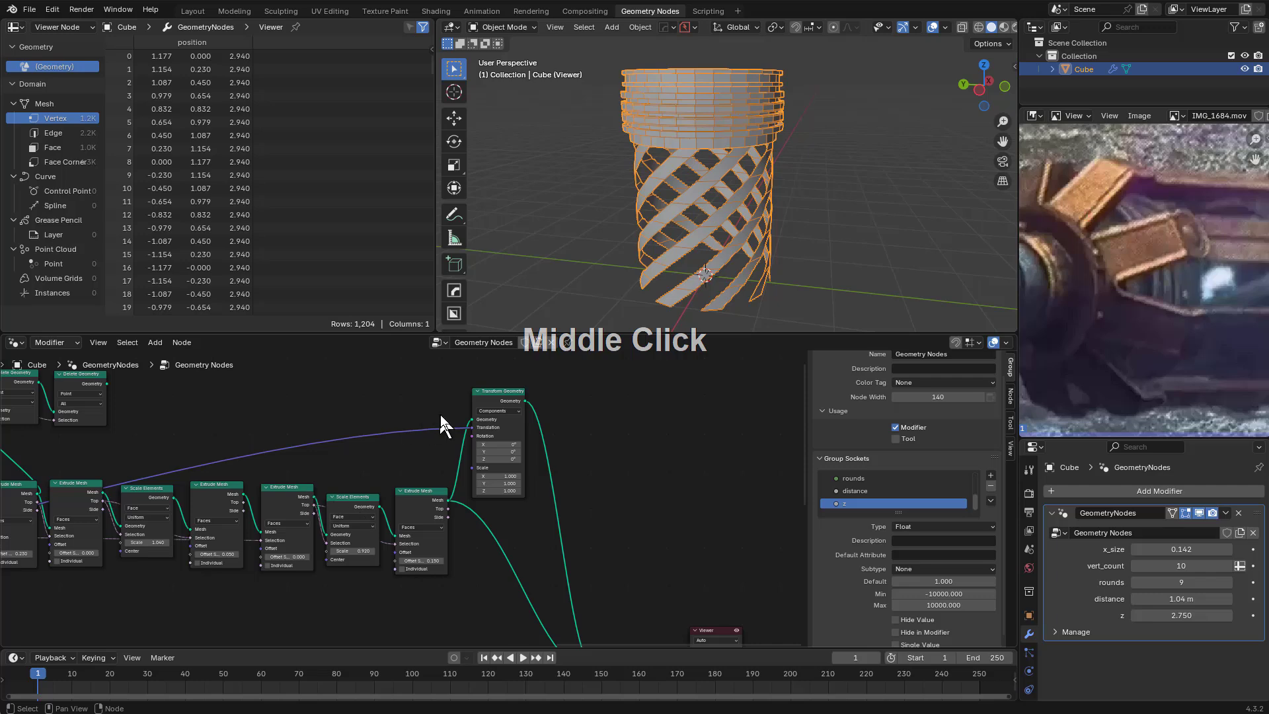
Check the first Transform Geometry node's Translation input by temporarily detaching its Combine XYZ link, and restore the link
{"action": "middle_click_drag", "start_coordinate": [299, 462], "coordinate": [598, 446]}
{"action": "middle_click_drag", "start_coordinate": [398, 472], "coordinate": [581, 454]}
{"action": "scroll", "coordinate": [201, 489], "scroll_direction": "down", "scroll_amount": 2}
{"action": "middle_click_drag", "start_coordinate": [202, 489], "coordinate": [316, 488]}
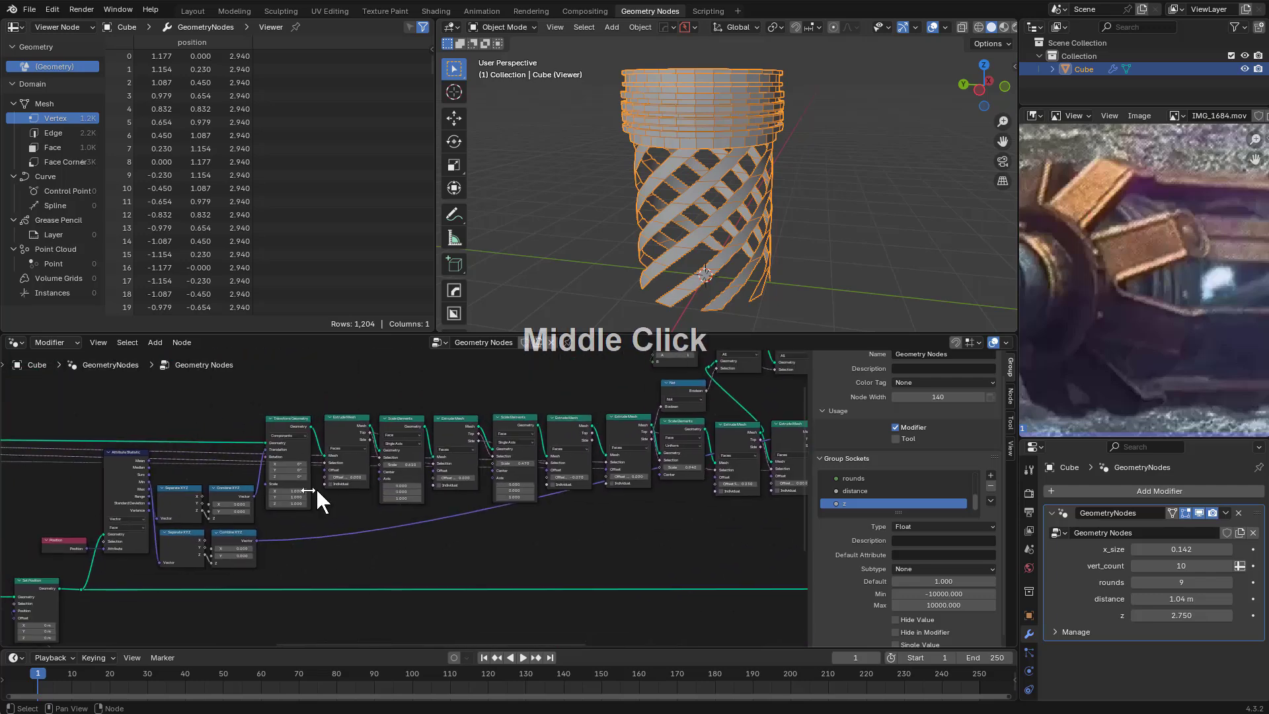
{"action": "scroll", "coordinate": [311, 489], "scroll_direction": "up", "scroll_amount": 4}
{"action": "scroll", "coordinate": [477, 500], "scroll_direction": "up", "scroll_amount": 2}
{"action": "middle_click_drag", "start_coordinate": [477, 500], "coordinate": [414, 493]}
{"action": "scroll", "coordinate": [440, 472], "scroll_direction": "up", "scroll_amount": 1}
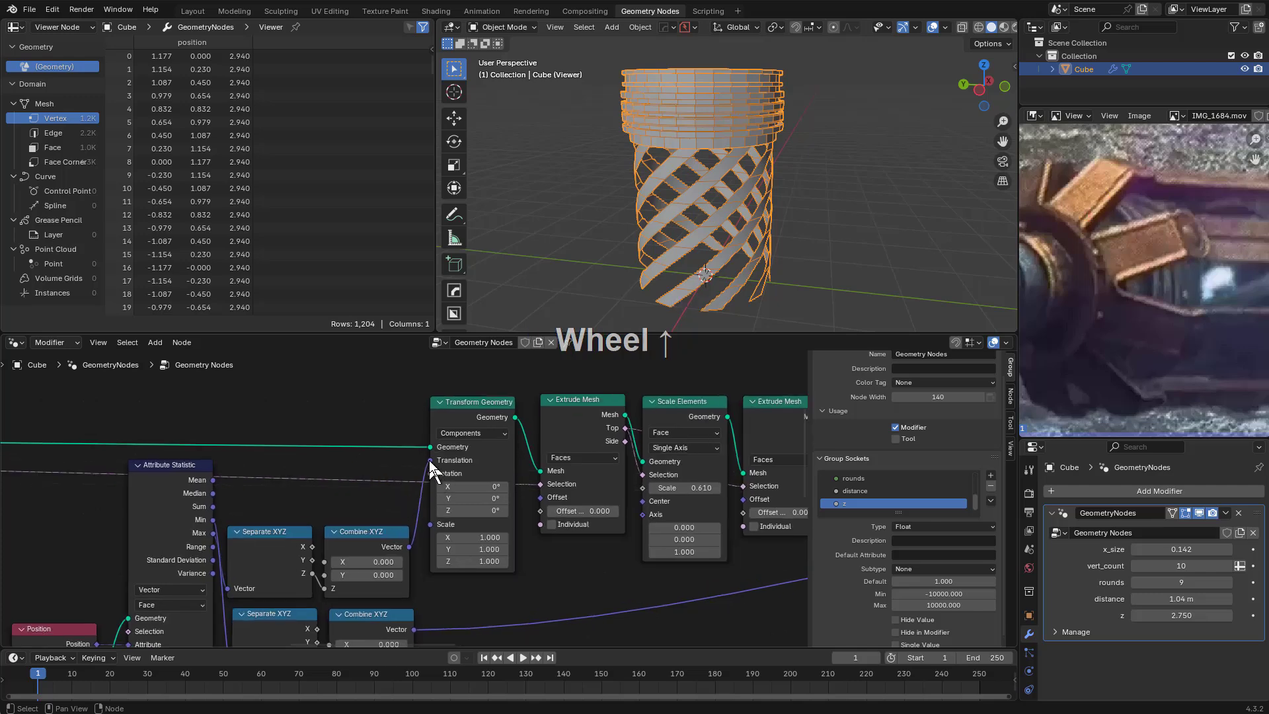
{"action": "left_click_drag", "start_coordinate": [429, 460], "coordinate": [411, 497]}
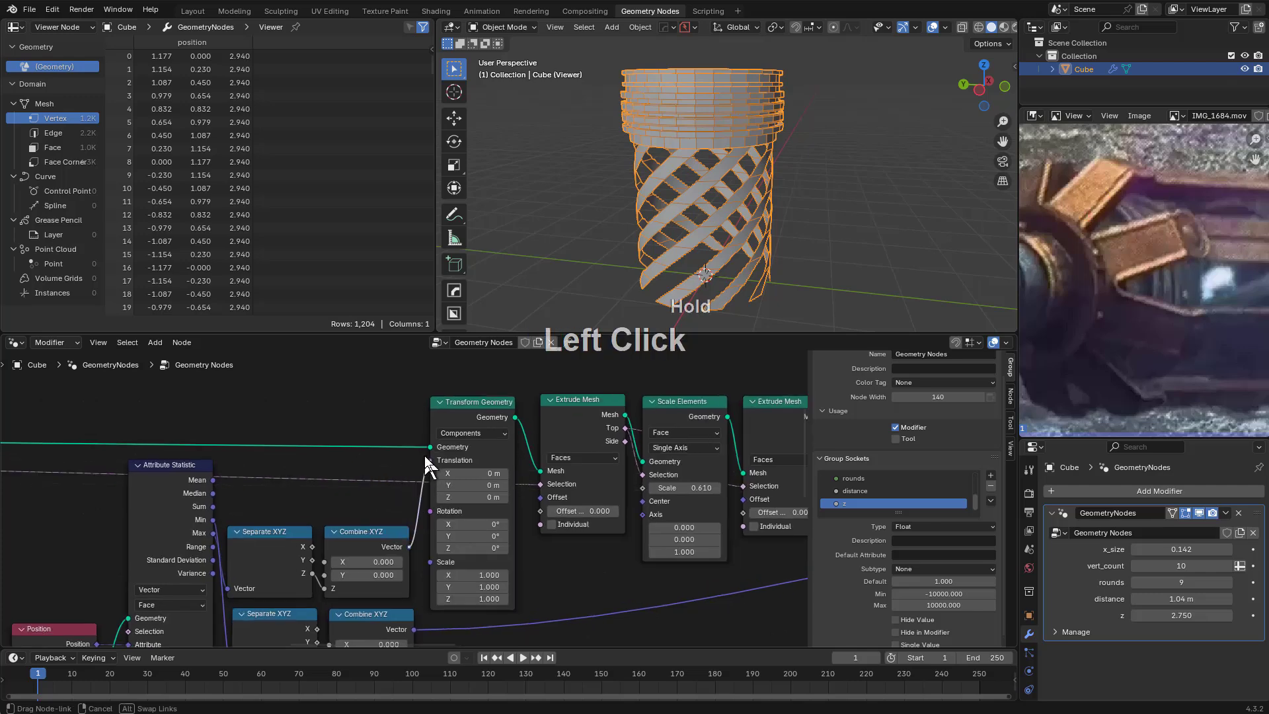
{"action": "mouse_move", "coordinate": [424, 455]}
{"action": "left_mouse_down"}
{"action": "mouse_move", "coordinate": [399, 506]}
{"action": "mouse_move", "coordinate": [430, 461]}
{"action": "left_mouse_up"}
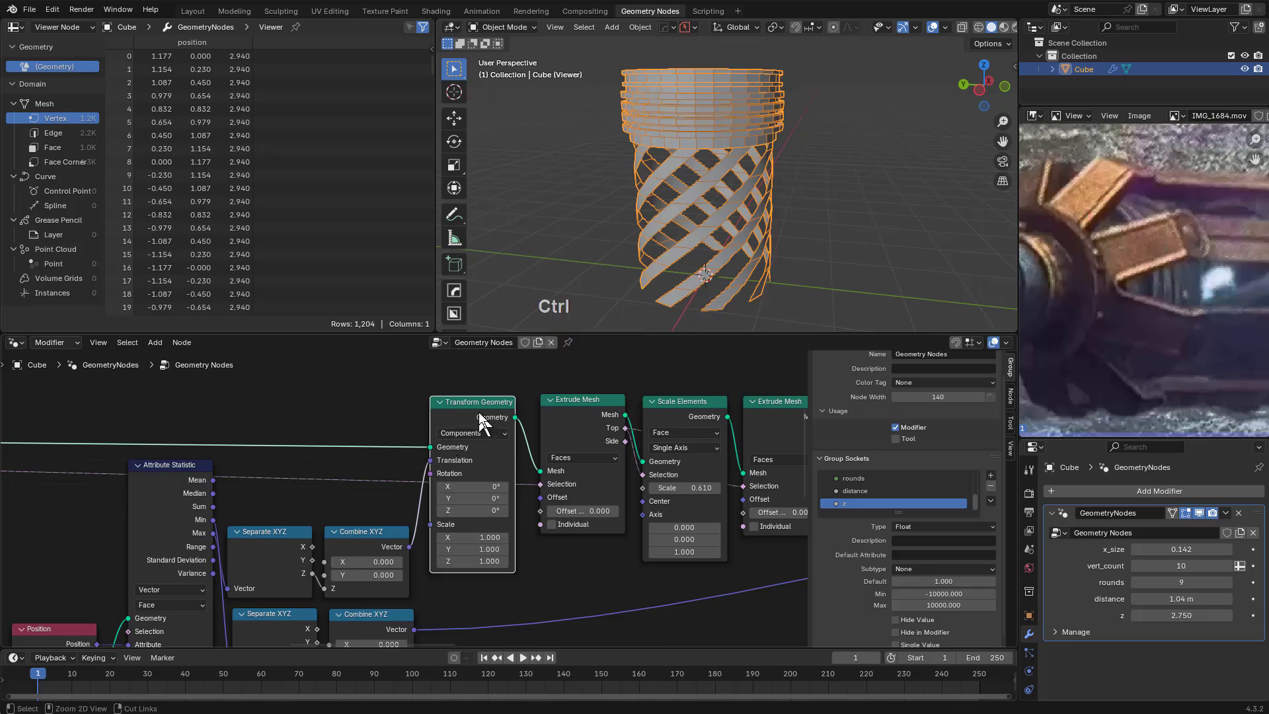
Remove the Transform Geometry node ahead of the Extrude Mesh chain while keeping the chain's geometry link intact
{"action": "key", "text": "ctrl+x"}
{"action": "scroll", "coordinate": [634, 373], "scroll_direction": "down", "scroll_amount": 2}
{"action": "middle_click_drag", "start_coordinate": [661, 472], "coordinate": [396, 471]}
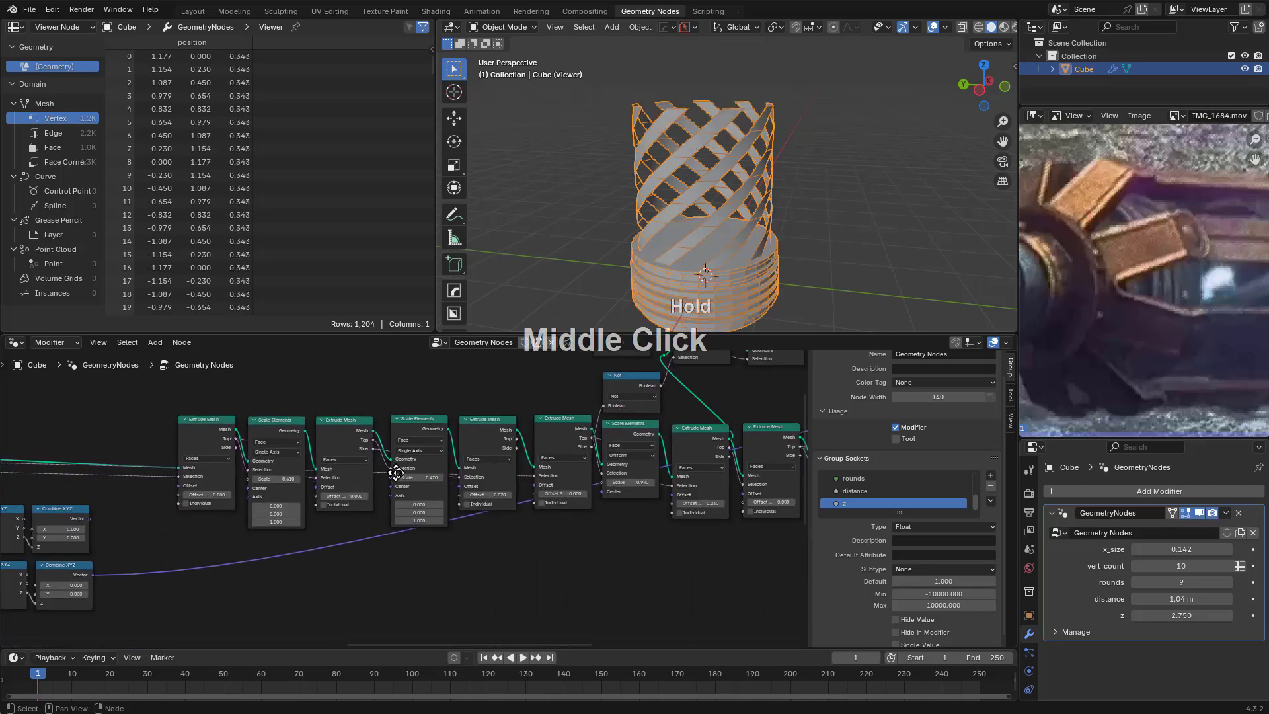
Preview the Transform Geometry node at the end of the extrude chain alone and examine its ring cap from the side
{"action": "scroll", "coordinate": [542, 486], "scroll_direction": "down", "scroll_amount": 2}
{"action": "middle_click_drag", "start_coordinate": [605, 486], "coordinate": [291, 505]}
{"action": "middle_click_drag", "start_coordinate": [634, 462], "coordinate": [334, 484]}
{"action": "scroll", "coordinate": [524, 479], "scroll_direction": "up", "scroll_amount": 1}
{"action": "scroll", "coordinate": [529, 480], "scroll_direction": "down", "scroll_amount": 2}
{"action": "middle_click_drag", "start_coordinate": [574, 501], "coordinate": [501, 454]}
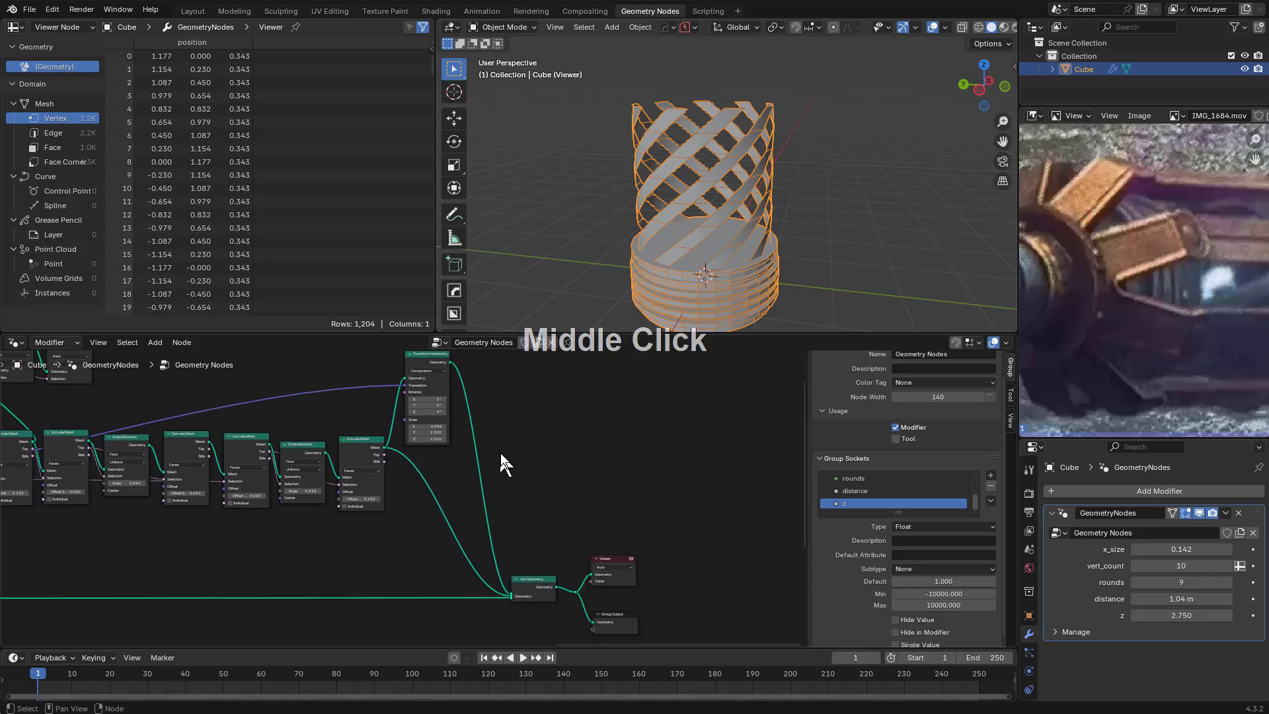
{"action": "scroll", "coordinate": [489, 450], "scroll_direction": "up", "scroll_amount": 1}
{"action": "middle_click_drag", "start_coordinate": [436, 404], "coordinate": [453, 467]}
{"action": "scroll", "coordinate": [453, 462], "scroll_direction": "up", "scroll_amount": 5}
{"action": "left_click", "coordinate": [459, 379], "text": "ctrl+shift"}
{"action": "scroll", "coordinate": [475, 376], "scroll_direction": "down", "scroll_amount": 1}
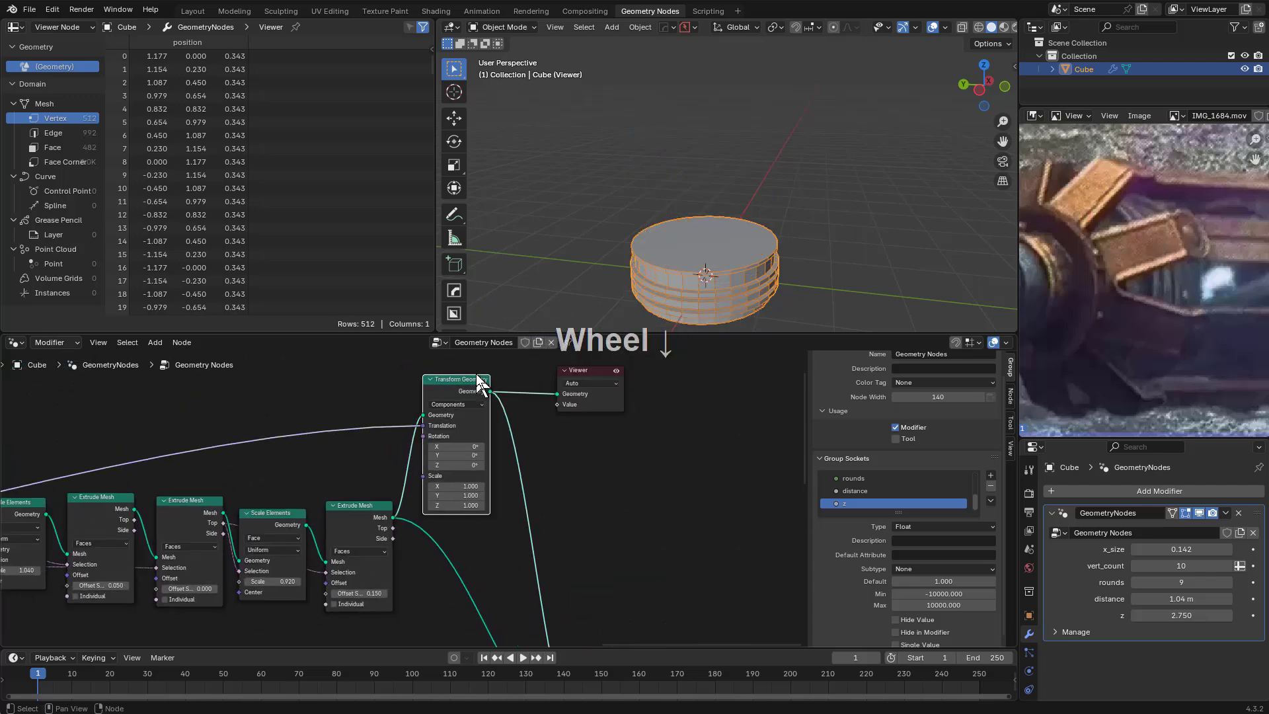
{"action": "middle_click_drag", "start_coordinate": [725, 274], "coordinate": [731, 244]}
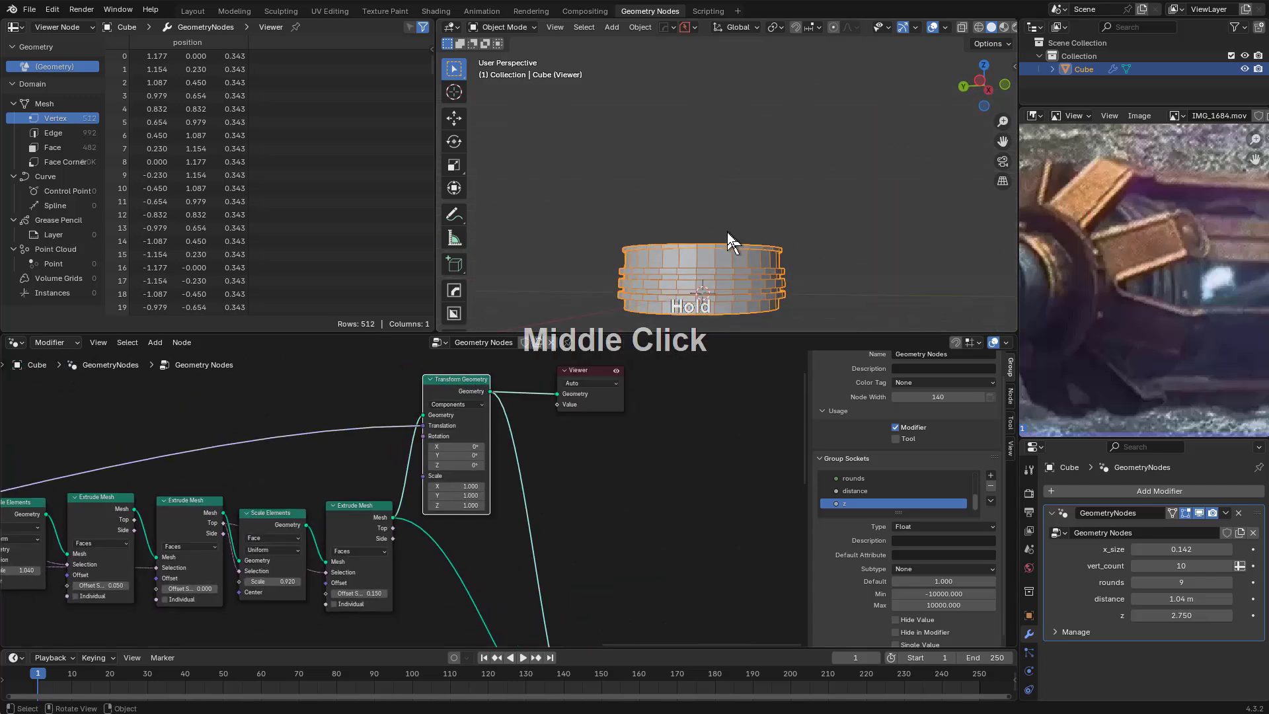
Duplicate the end Transform Geometry node and insert the copy into the link between the last Extrude Mesh and Join Geometry
{"action": "scroll", "coordinate": [469, 480], "scroll_direction": "down", "scroll_amount": 2}
{"action": "middle_click_drag", "start_coordinate": [469, 480], "coordinate": [610, 489]}
{"action": "scroll", "coordinate": [419, 426], "scroll_direction": "down", "scroll_amount": 1}
{"action": "scroll", "coordinate": [410, 476], "scroll_direction": "down", "scroll_amount": 1}
{"action": "middle_click_drag", "start_coordinate": [218, 481], "coordinate": [510, 470]}
{"action": "scroll", "coordinate": [351, 464], "scroll_direction": "down", "scroll_amount": 1}
{"action": "middle_click_drag", "start_coordinate": [427, 493], "coordinate": [215, 501]}
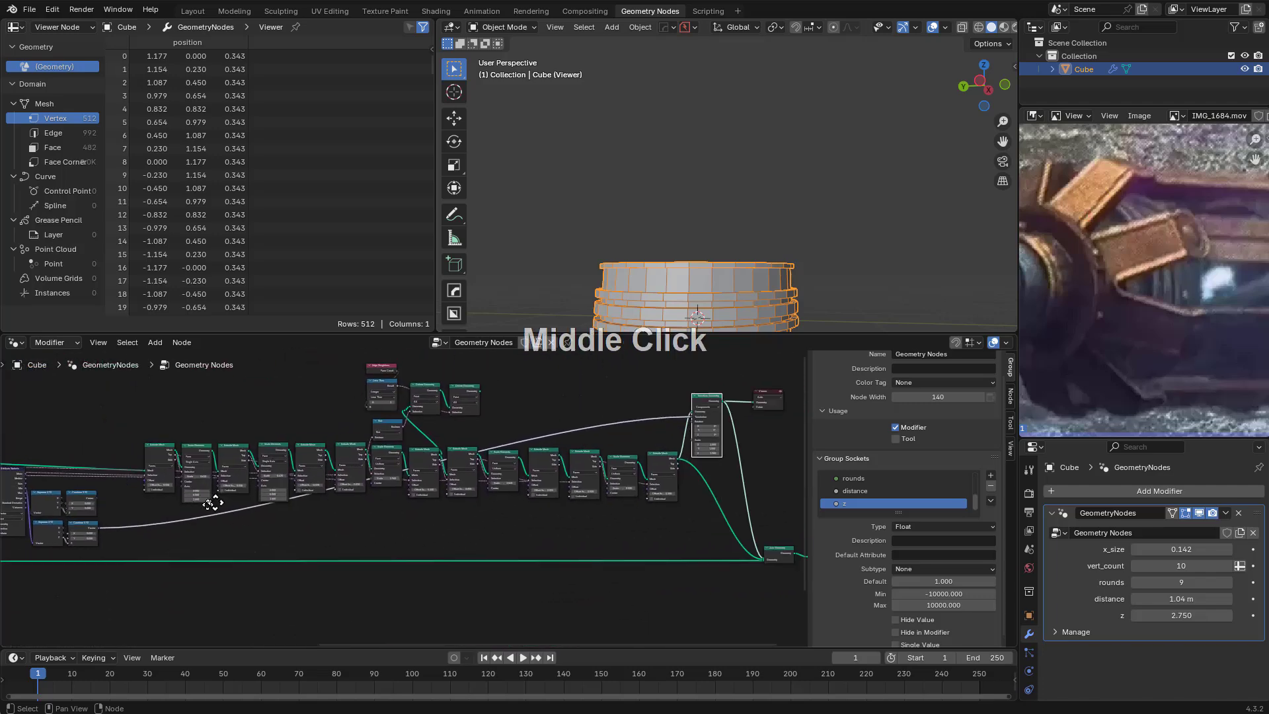
{"action": "scroll", "coordinate": [575, 497], "scroll_direction": "up", "scroll_amount": 2}
{"action": "middle_click_drag", "start_coordinate": [575, 498], "coordinate": [581, 510]}
{"action": "scroll", "coordinate": [527, 499], "scroll_direction": "up", "scroll_amount": 2}
{"action": "scroll", "coordinate": [397, 438], "scroll_direction": "up", "scroll_amount": 2}
{"action": "scroll", "coordinate": [431, 411], "scroll_direction": "up", "scroll_amount": 2}
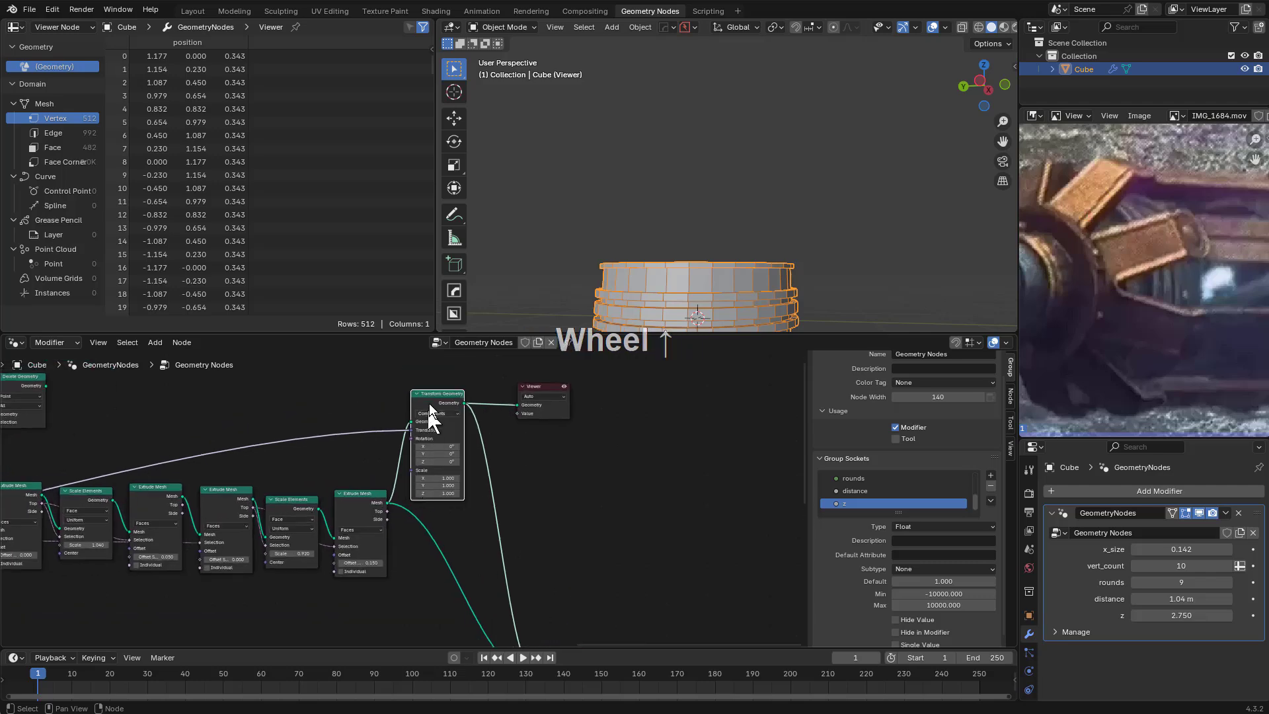
{"action": "key", "text": "shift+d"}
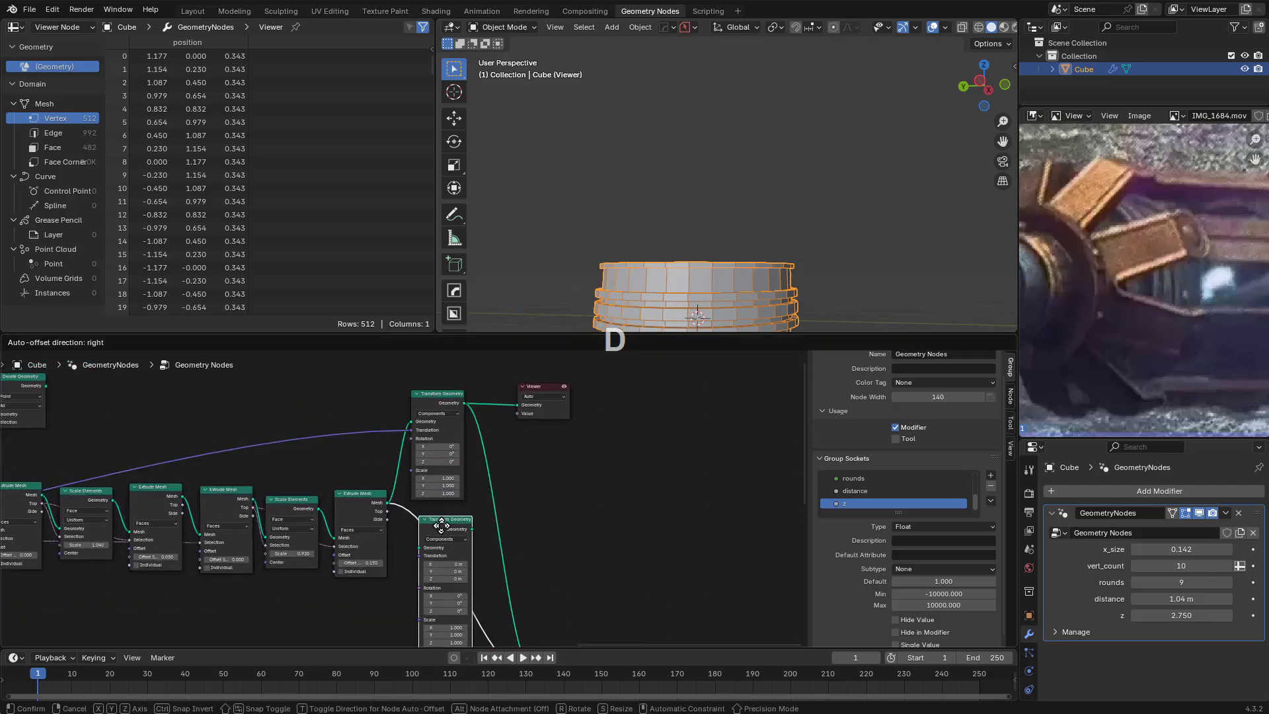
{"action": "left_click", "coordinate": [435, 522]}
Connect the Combine XYZ vector from the Attribute Statistic's Max branch to the duplicated Transform Geometry node's Translation
{"action": "middle_click_drag", "start_coordinate": [436, 522], "coordinate": [410, 466]}
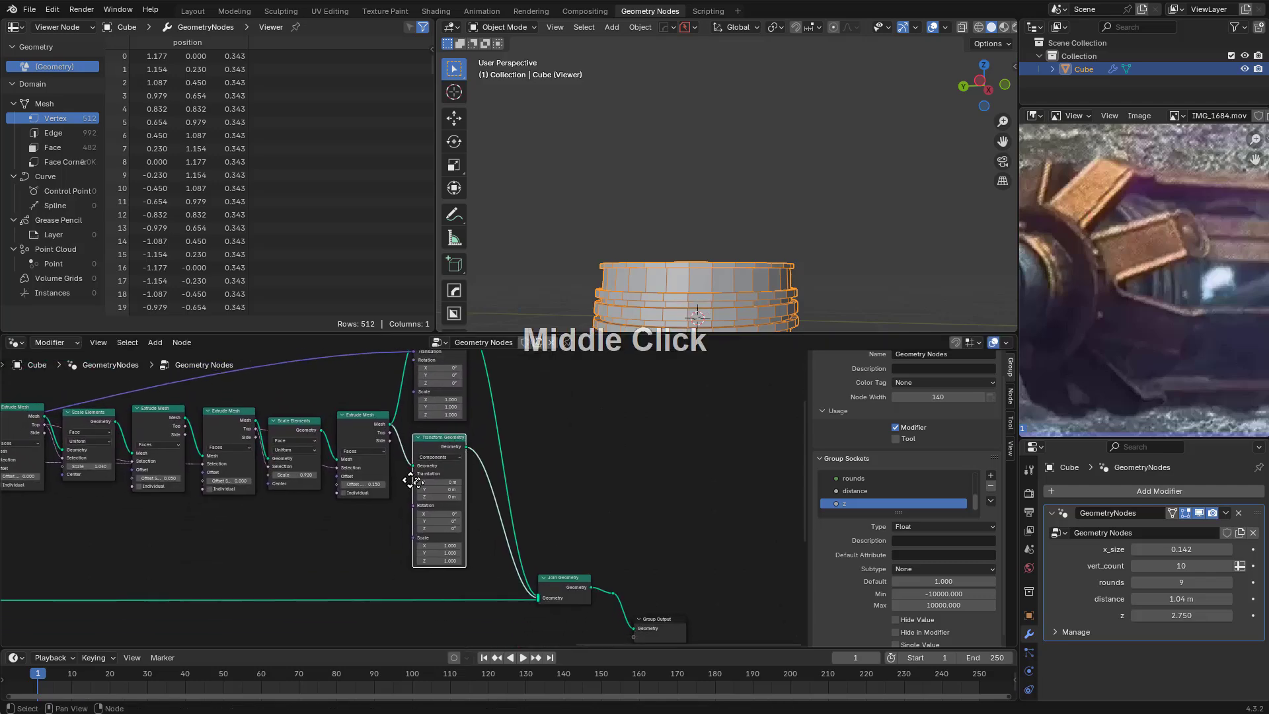
{"action": "scroll", "coordinate": [174, 544], "scroll_direction": "down", "scroll_amount": 2}
{"action": "middle_click_drag", "start_coordinate": [173, 544], "coordinate": [137, 490]}
{"action": "scroll", "coordinate": [244, 477], "scroll_direction": "up", "scroll_amount": 2}
{"action": "scroll", "coordinate": [421, 514], "scroll_direction": "up", "scroll_amount": 2}
{"action": "scroll", "coordinate": [126, 483], "scroll_direction": "down", "scroll_amount": 2}
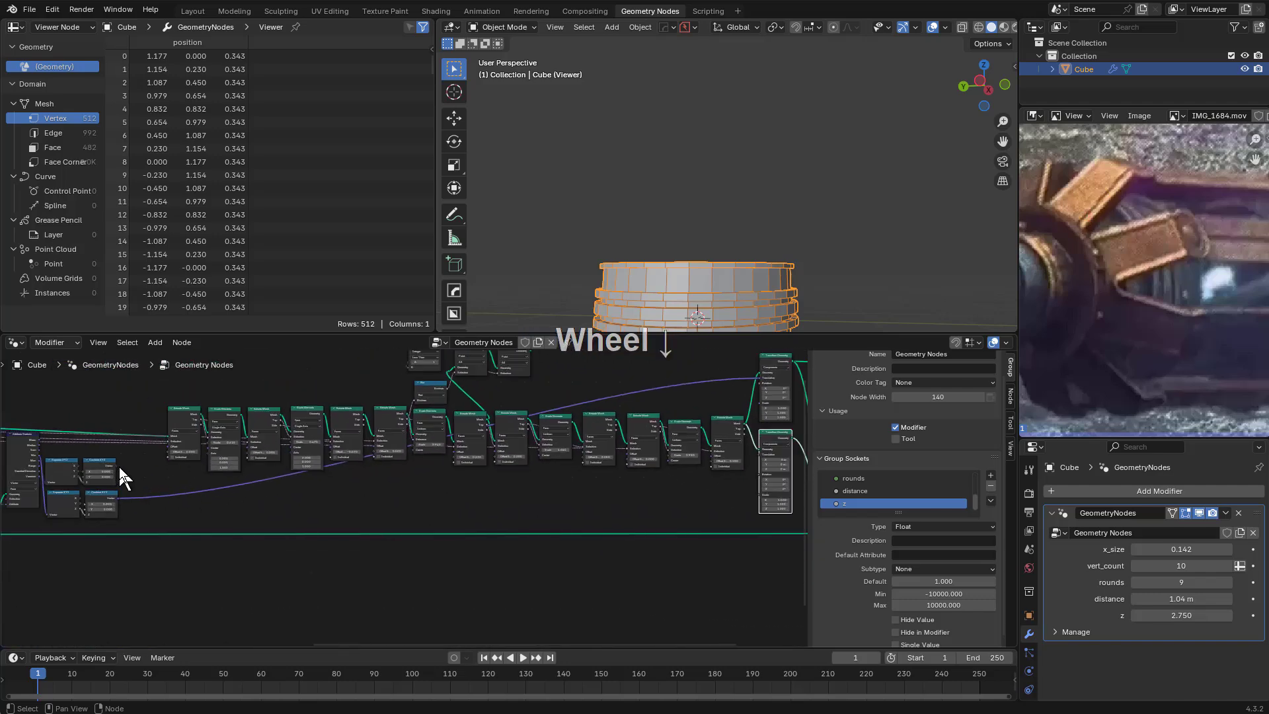
{"action": "left_click_drag", "start_coordinate": [115, 467], "coordinate": [763, 471]}
Preview each of the two end Transform Geometry nodes in turn, and then the joined result with both ring caps
{"action": "middle_click_drag", "start_coordinate": [763, 471], "coordinate": [397, 495]}
{"action": "scroll", "coordinate": [462, 492], "scroll_direction": "up", "scroll_amount": 3}
{"action": "left_click", "coordinate": [447, 517], "text": "ctrl+shift"}
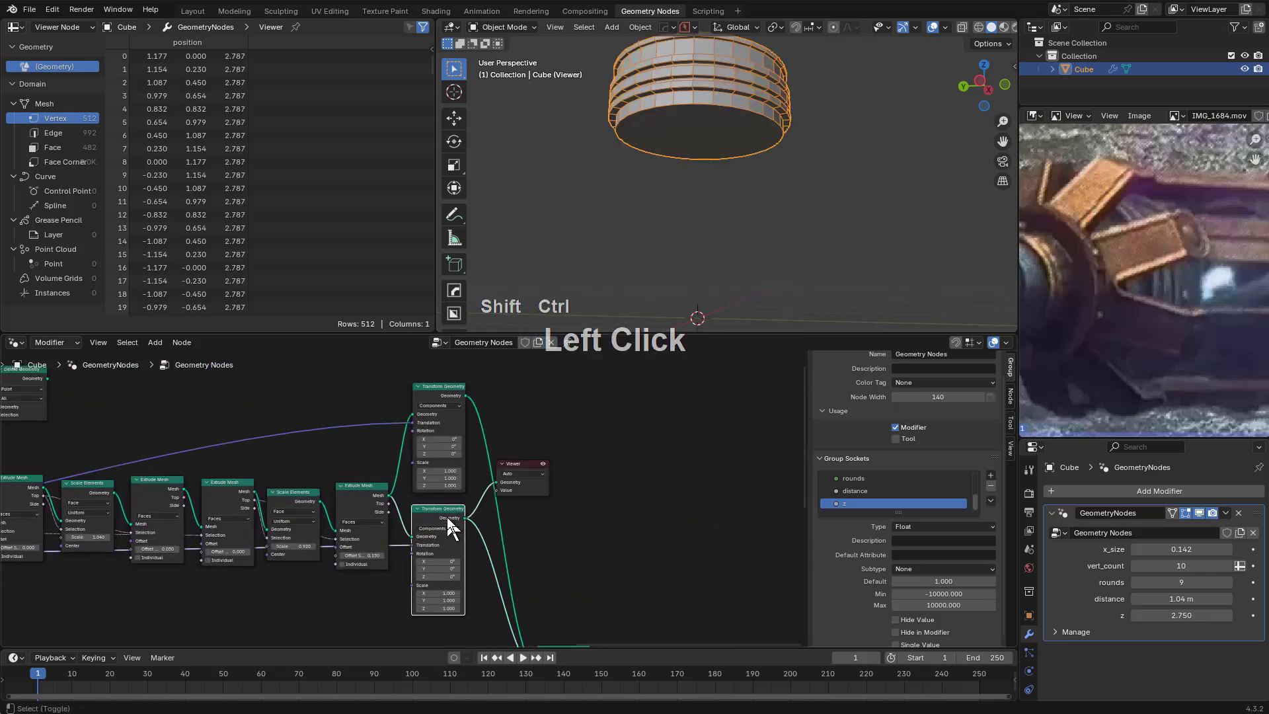
{"action": "left_click", "coordinate": [447, 395], "text": "ctrl+shift"}
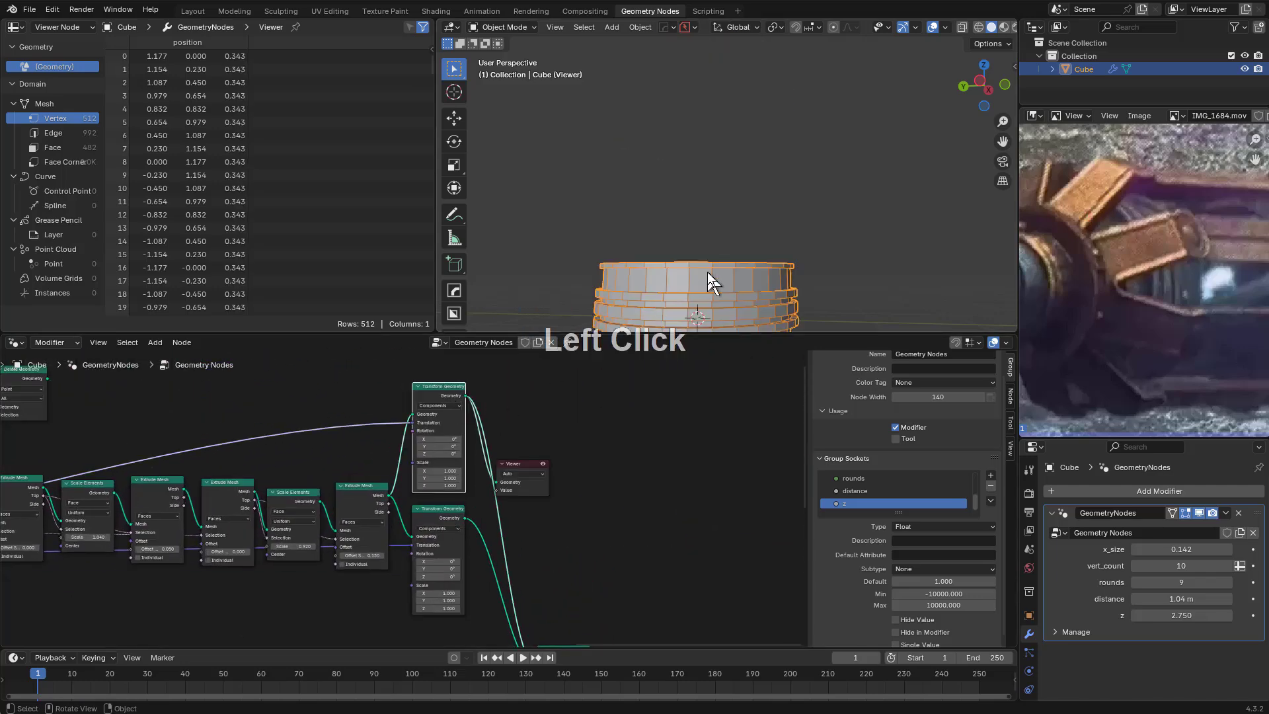
{"action": "middle_click_drag", "start_coordinate": [707, 272], "coordinate": [674, 253], "text": "shift"}
{"action": "middle_click_drag", "start_coordinate": [655, 593], "coordinate": [589, 467]}
{"action": "scroll", "coordinate": [533, 529], "scroll_direction": "up", "scroll_amount": 4}
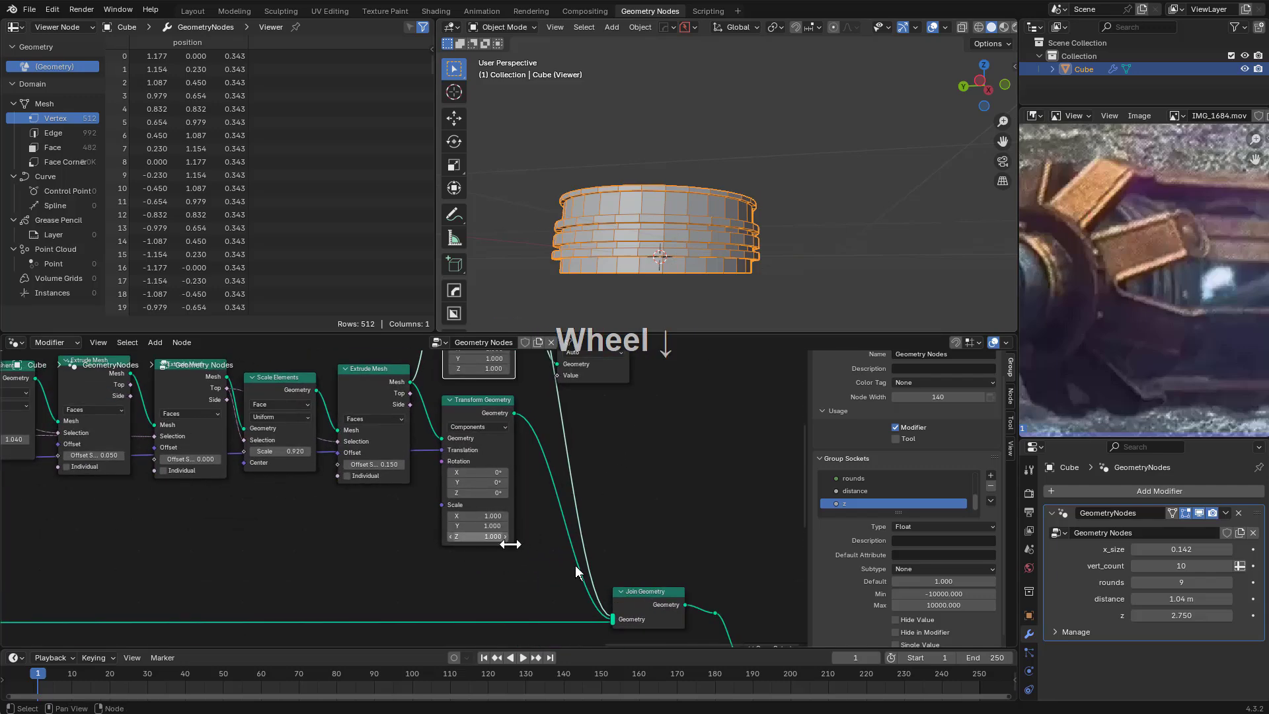
{"action": "left_click", "coordinate": [681, 611], "text": "ctrl+shift"}
{"action": "middle_click_drag", "start_coordinate": [671, 251], "coordinate": [694, 199]}
{"action": "scroll", "coordinate": [727, 258], "scroll_direction": "down", "scroll_amount": 2}
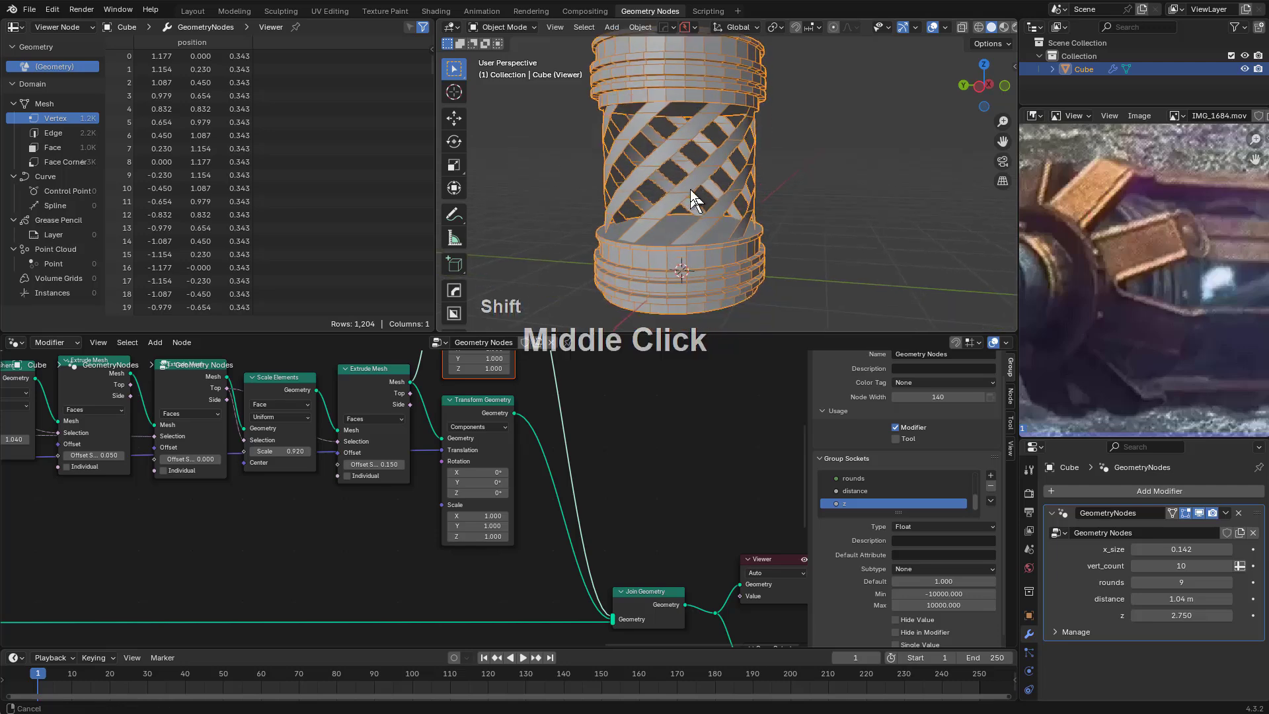
{"action": "scroll", "coordinate": [688, 238], "scroll_direction": "down", "scroll_amount": 2}
Set the Y rotation of the Transform Geometry node that places the lower ring cap to 180°
{"action": "left_click_drag", "start_coordinate": [474, 493], "coordinate": [506, 479]}
{"action": "key", "text": "ctrl+z"}
{"action": "scroll", "coordinate": [598, 398], "scroll_direction": "up", "scroll_amount": 3}
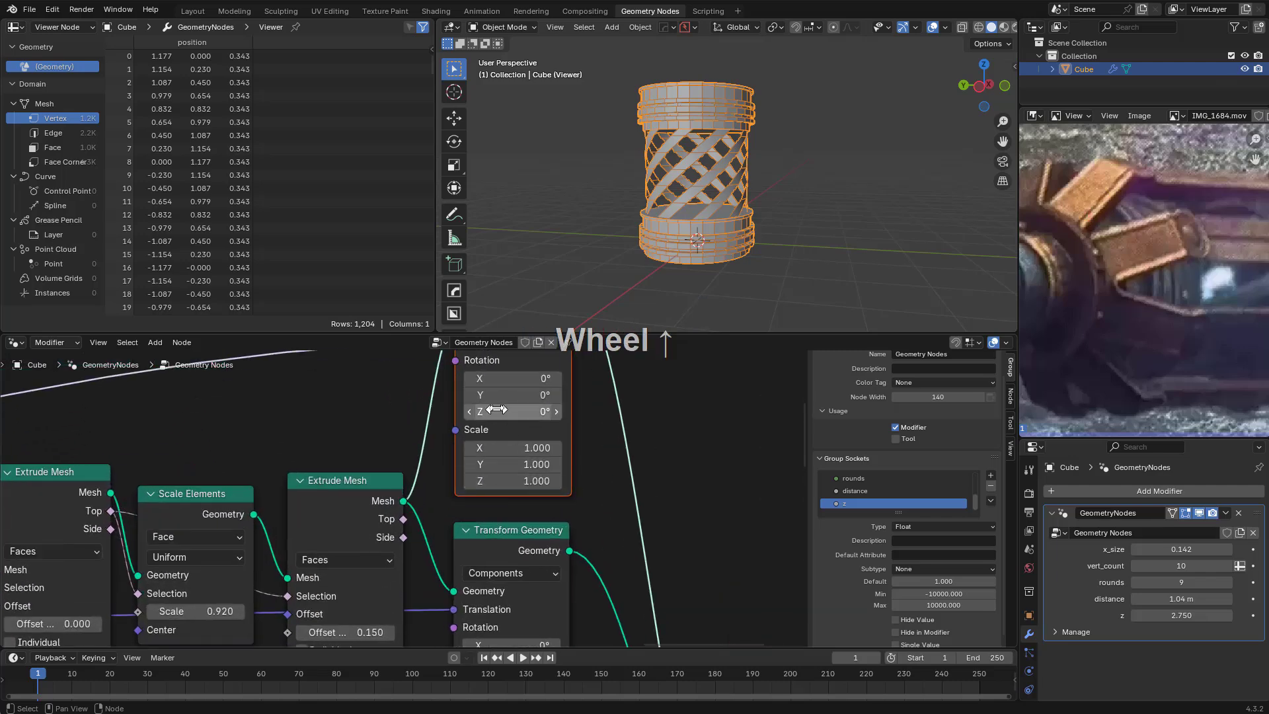
{"action": "left_click_drag", "start_coordinate": [492, 394], "coordinate": [572, 394]}
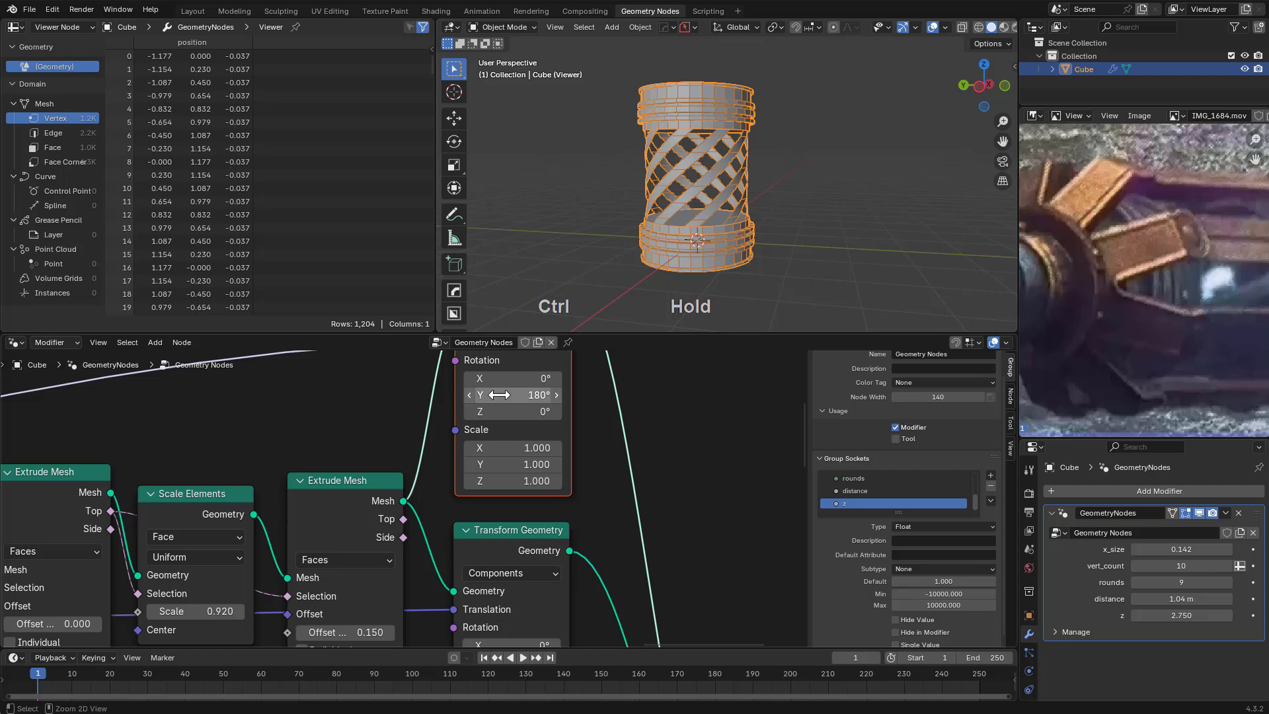
Inspect how the ring caps overlap the woven strips in X-ray from an orthographic side view
{"action": "middle_click_drag", "start_coordinate": [738, 251], "coordinate": [737, 218]}
{"action": "key", "text": "alt+z"}
{"action": "key", "text": "KP_5"}
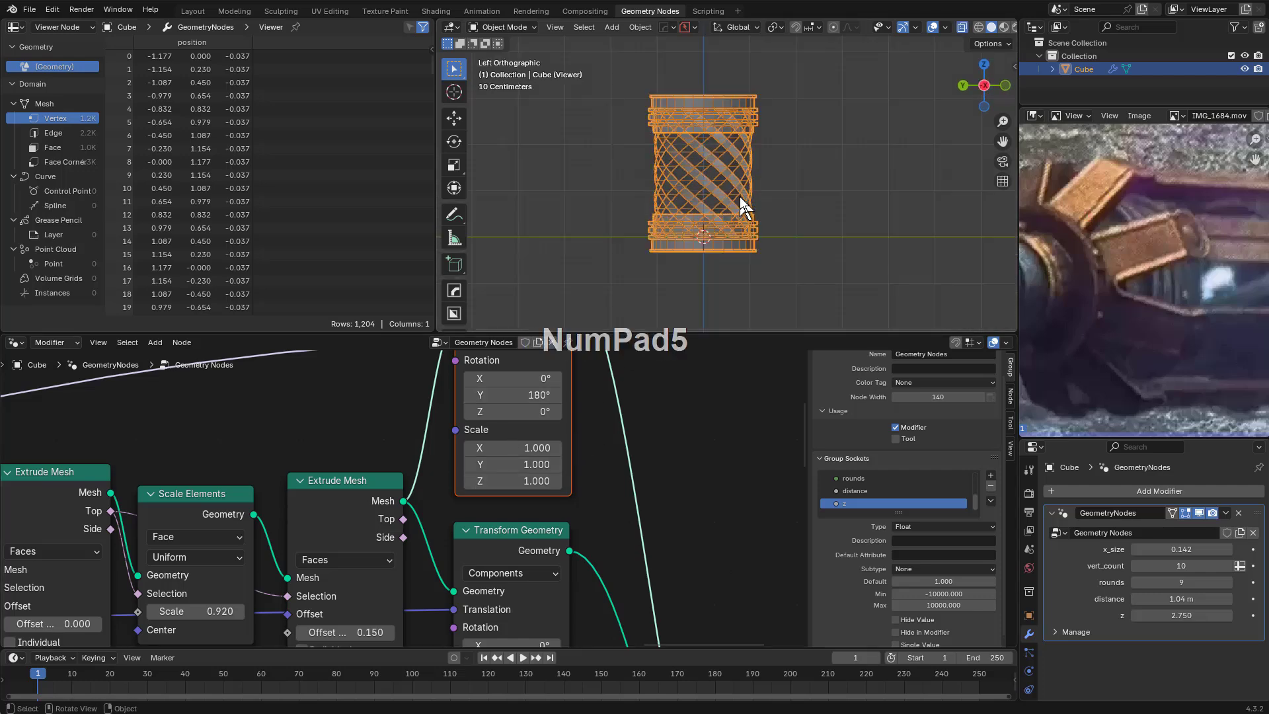
{"action": "scroll", "coordinate": [753, 205], "scroll_direction": "up", "scroll_amount": 4}
{"action": "scroll", "coordinate": [728, 193], "scroll_direction": "up", "scroll_amount": 2}
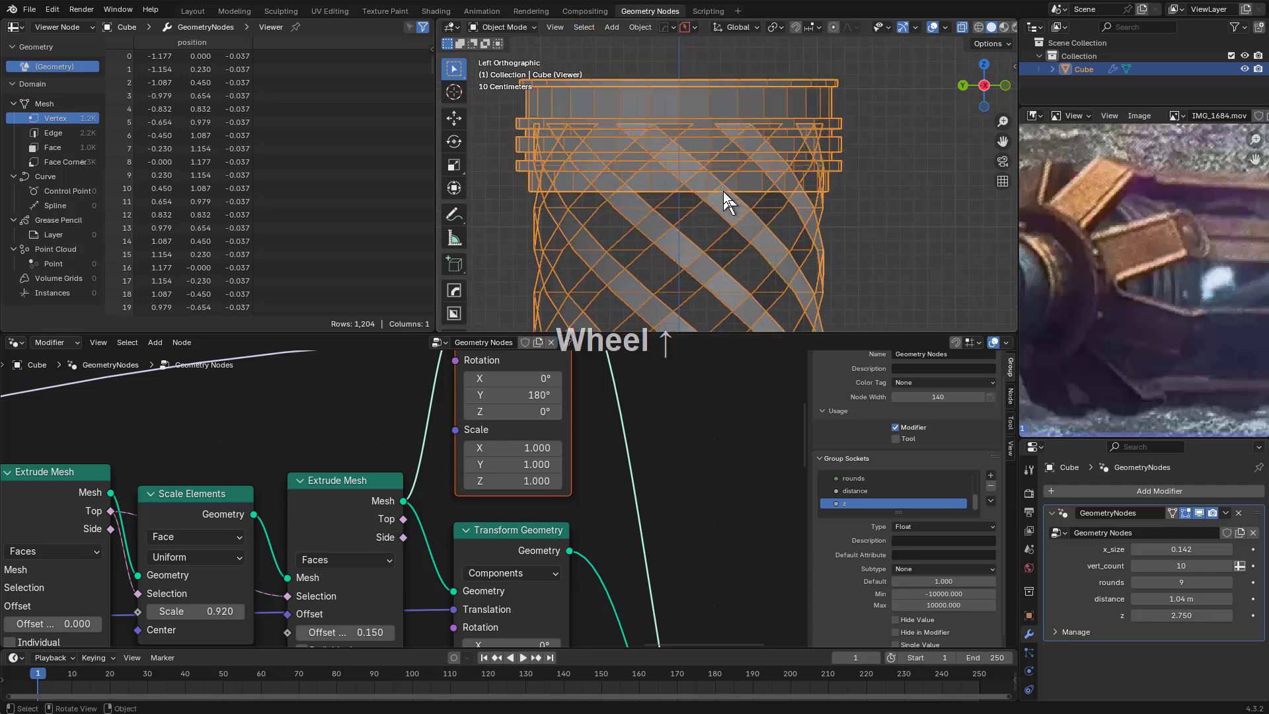
{"action": "middle_click_drag", "start_coordinate": [723, 191], "coordinate": [743, 194], "text": "shift"}
{"action": "middle_click_drag", "start_coordinate": [515, 402], "coordinate": [496, 479], "text": "shift"}
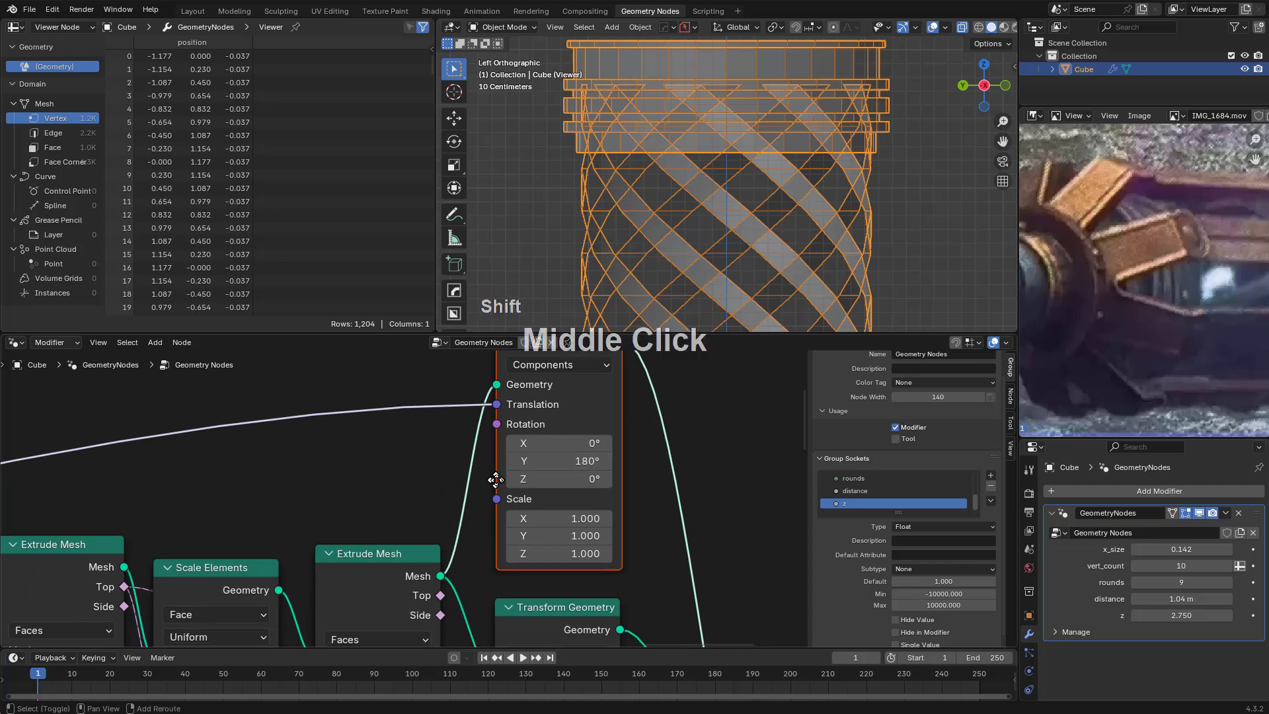
{"action": "scroll", "coordinate": [490, 496], "scroll_direction": "down", "scroll_amount": 3}
{"action": "middle_click_drag", "start_coordinate": [417, 507], "coordinate": [437, 401], "text": "shift"}
{"action": "scroll", "coordinate": [450, 429], "scroll_direction": "down", "scroll_amount": 2}
{"action": "scroll", "coordinate": [522, 456], "scroll_direction": "up", "scroll_amount": 2}
{"action": "mouse_move", "coordinate": [502, 494]}
{"action": "middle_mouse_down", "text": "shift"}
{"action": "mouse_move", "coordinate": [507, 425]}
{"action": "mouse_move", "coordinate": [511, 512]}
{"action": "middle_mouse_up", "text": "shift"}
Return the viewport to opaque shading and raise the modifier's z value to 3.250
{"action": "key", "text": "shift+z"}
{"action": "mouse_move", "coordinate": [731, 212]}
{"action": "middle_mouse_down"}
{"action": "mouse_move", "coordinate": [732, 142]}
{"action": "mouse_move", "coordinate": [779, 203]}
{"action": "middle_mouse_up"}
{"action": "mouse_move", "coordinate": [1183, 615]}
{"action": "left_mouse_down"}
{"action": "mouse_move", "coordinate": [1229, 616]}
{"action": "mouse_move", "coordinate": [1204, 616]}
{"action": "left_mouse_up"}
{"action": "scroll", "coordinate": [709, 206], "scroll_direction": "down", "scroll_amount": 3}
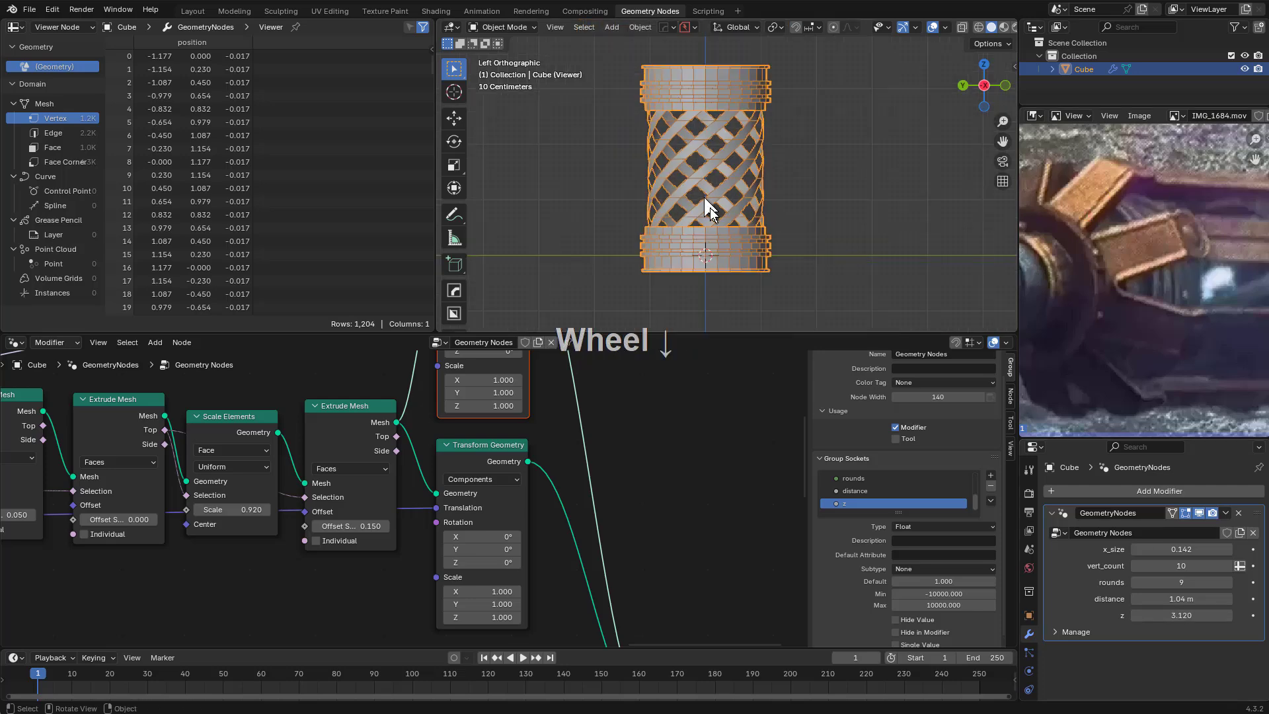
{"action": "middle_click_drag", "start_coordinate": [710, 207], "coordinate": [754, 255]}
{"action": "mouse_move", "coordinate": [1165, 617]}
{"action": "left_mouse_down"}
{"action": "mouse_move", "coordinate": [1191, 616]}
{"action": "mouse_move", "coordinate": [1172, 616]}
{"action": "left_mouse_up"}
{"action": "scroll", "coordinate": [743, 141], "scroll_direction": "up", "scroll_amount": 5}
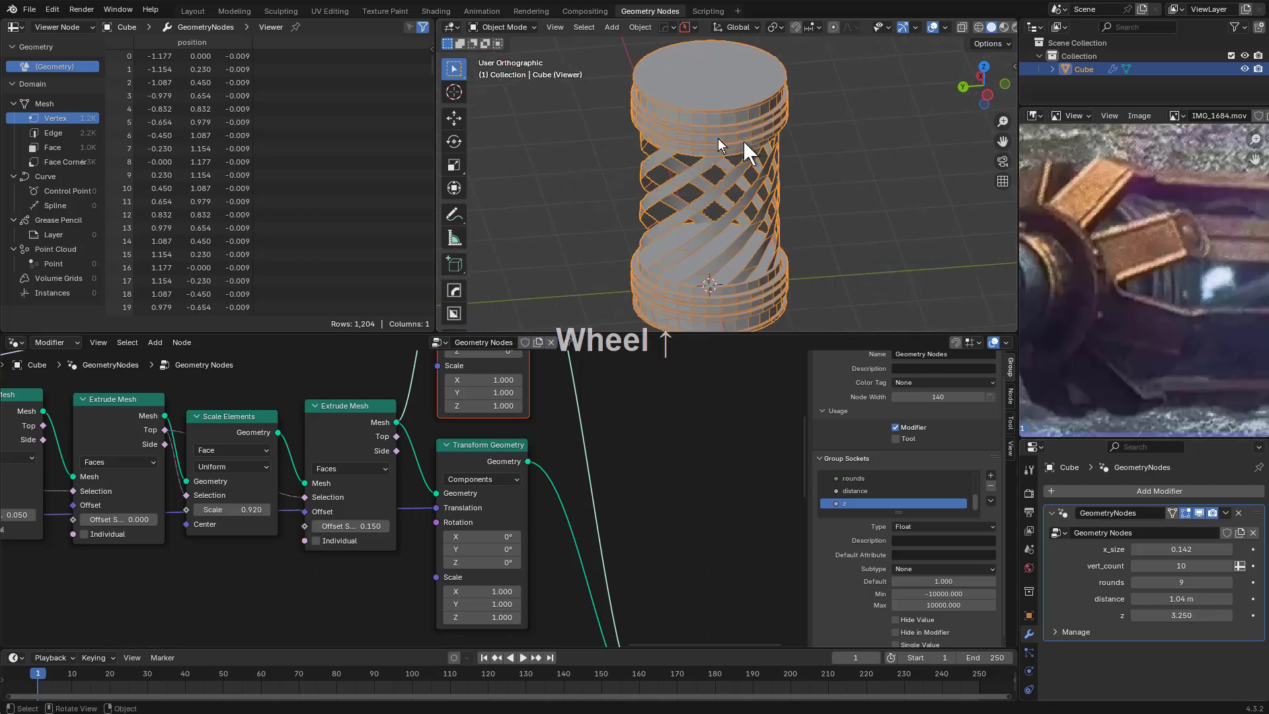
Examine the upper ring cap up close and look over the entire node tree
{"action": "scroll", "coordinate": [952, 221], "scroll_direction": "down", "scroll_amount": 3}
{"action": "middle_click_drag", "start_coordinate": [679, 262], "coordinate": [788, 182], "text": "shift"}
{"action": "scroll", "coordinate": [331, 509], "scroll_direction": "down", "scroll_amount": 2}
{"action": "middle_click_drag", "start_coordinate": [264, 496], "coordinate": [513, 541]}
{"action": "scroll", "coordinate": [513, 540], "scroll_direction": "down", "scroll_amount": 2}
{"action": "middle_click_drag", "start_coordinate": [363, 506], "coordinate": [528, 474]}
{"action": "scroll", "coordinate": [528, 472], "scroll_direction": "down", "scroll_amount": 1}
{"action": "middle_click_drag", "start_coordinate": [700, 493], "coordinate": [648, 463]}
{"action": "scroll", "coordinate": [529, 486], "scroll_direction": "down", "scroll_amount": 3}
{"action": "middle_click_drag", "start_coordinate": [401, 501], "coordinate": [277, 486]}
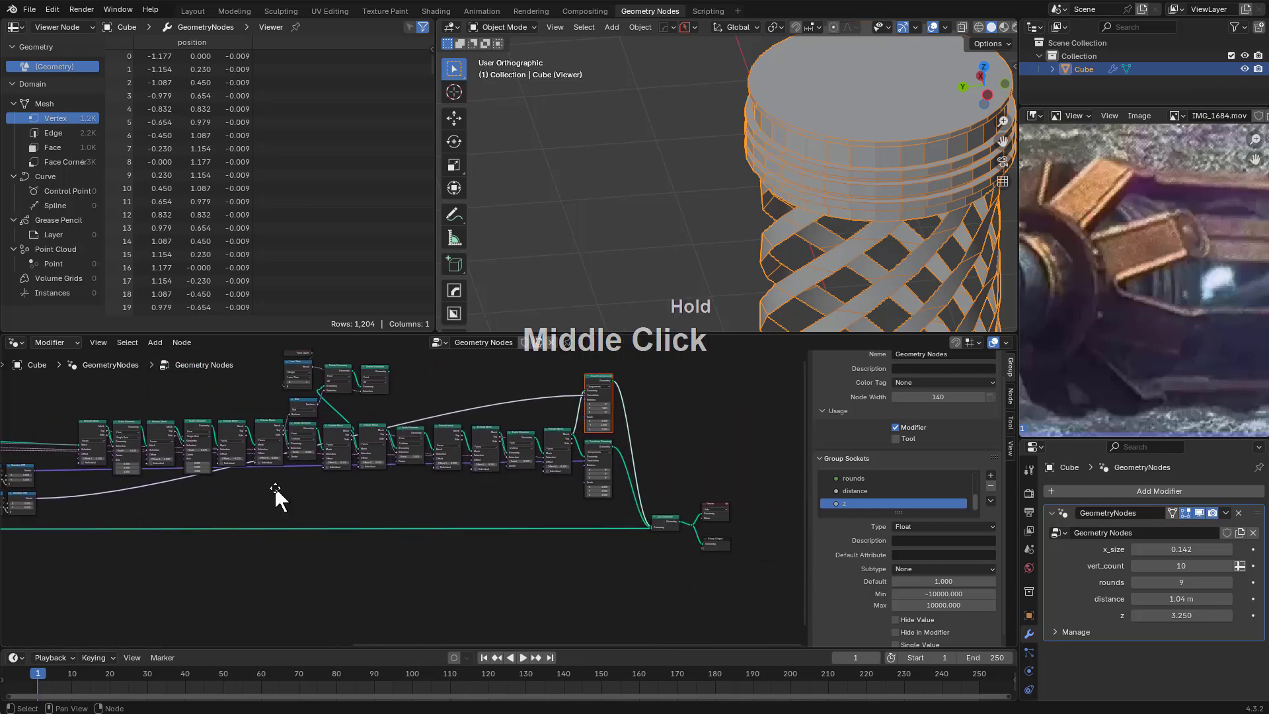
{"action": "scroll", "coordinate": [265, 489], "scroll_direction": "down", "scroll_amount": 1}
{"action": "middle_click_drag", "start_coordinate": [123, 507], "coordinate": [548, 509]}
{"action": "middle_click_drag", "start_coordinate": [272, 495], "coordinate": [517, 443]}
{"action": "middle_click_drag", "start_coordinate": [641, 494], "coordinate": [343, 533]}
{"action": "scroll", "coordinate": [702, 497], "scroll_direction": "down", "scroll_amount": 3}
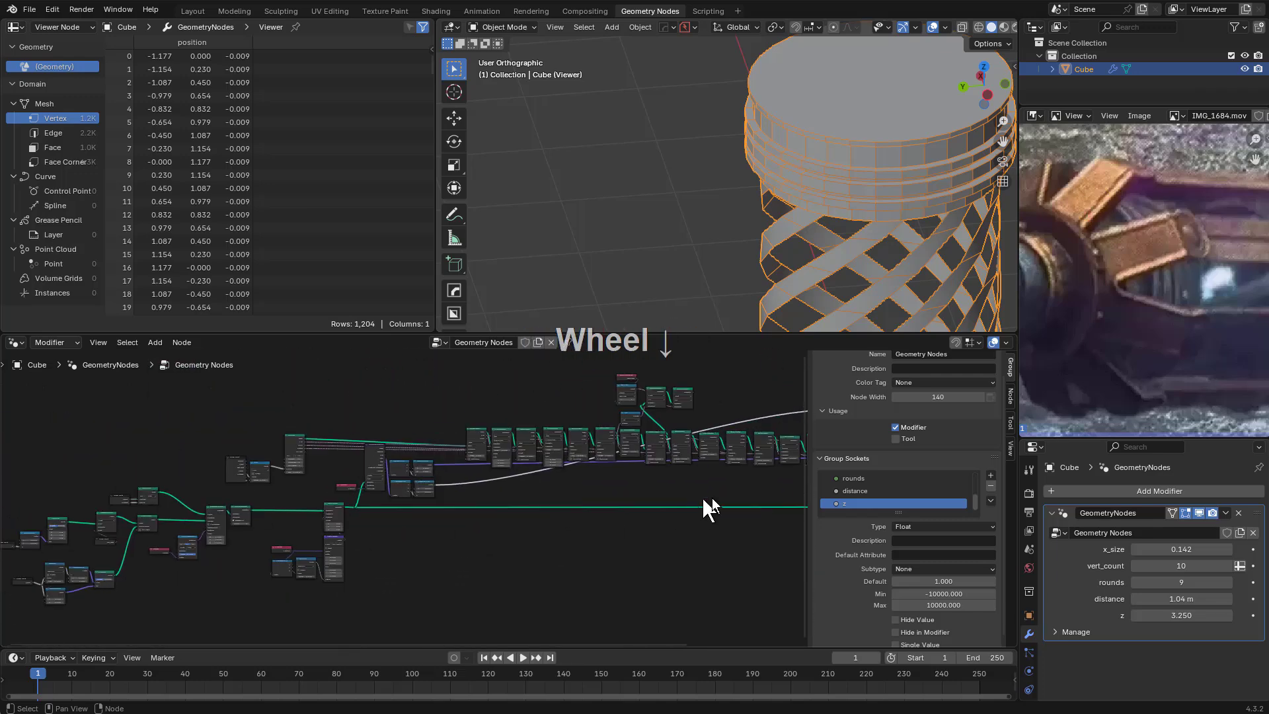
Dissolve the reroute point on the link feeding the first Delete Geometry node's Geometry input
{"action": "scroll", "coordinate": [490, 509], "scroll_direction": "up", "scroll_amount": 4}
{"action": "middle_click_drag", "start_coordinate": [702, 497], "coordinate": [660, 484]}
{"action": "scroll", "coordinate": [660, 482], "scroll_direction": "up", "scroll_amount": 4}
{"action": "middle_click_drag", "start_coordinate": [681, 439], "coordinate": [529, 512]}
{"action": "scroll", "coordinate": [546, 524], "scroll_direction": "up", "scroll_amount": 6}
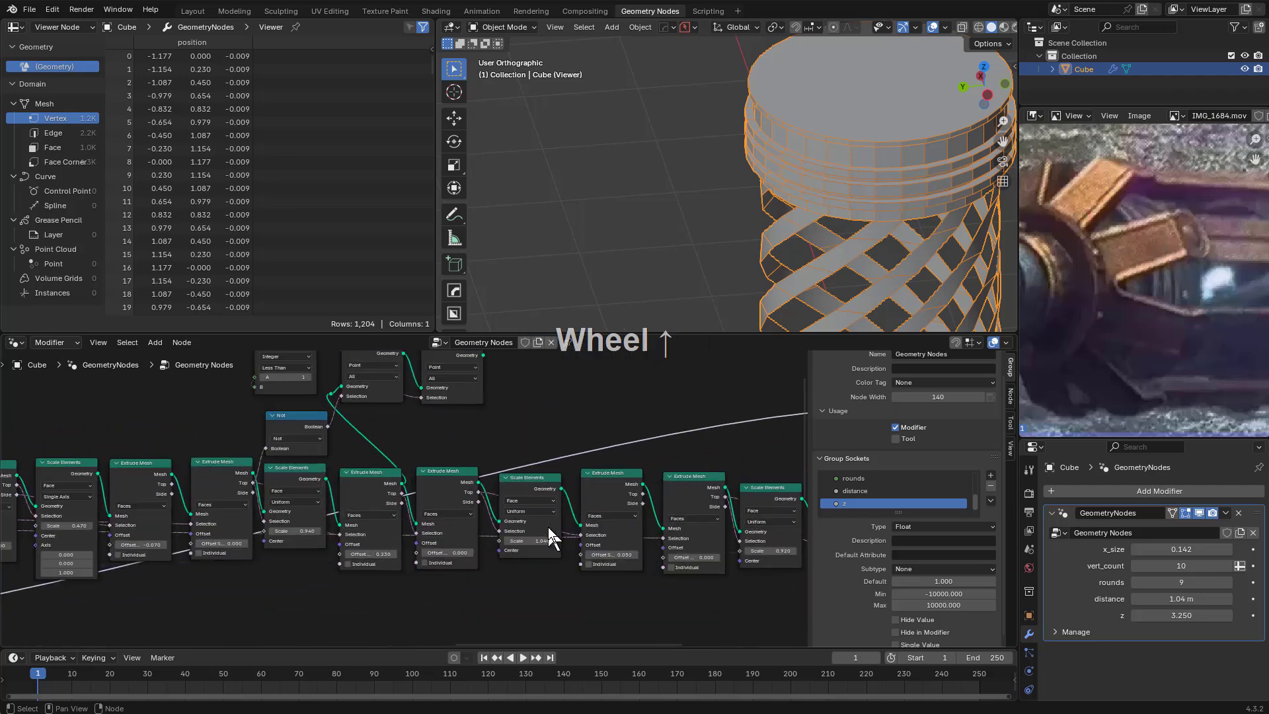
{"action": "middle_click_drag", "start_coordinate": [431, 485], "coordinate": [522, 583]}
{"action": "scroll", "coordinate": [520, 581], "scroll_direction": "up", "scroll_amount": 2}
{"action": "scroll", "coordinate": [425, 503], "scroll_direction": "up", "scroll_amount": 4}
{"action": "scroll", "coordinate": [427, 514], "scroll_direction": "down", "scroll_amount": 1}
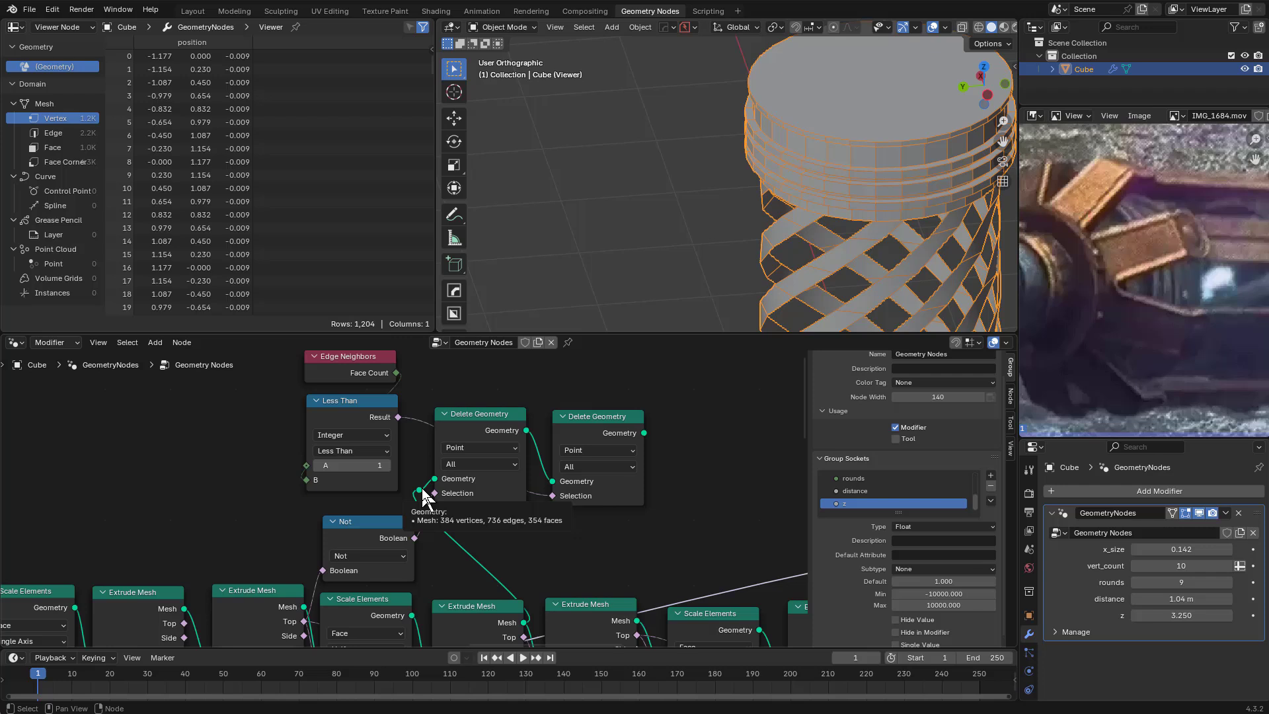
{"action": "middle_click_drag", "start_coordinate": [424, 500], "coordinate": [395, 505]}
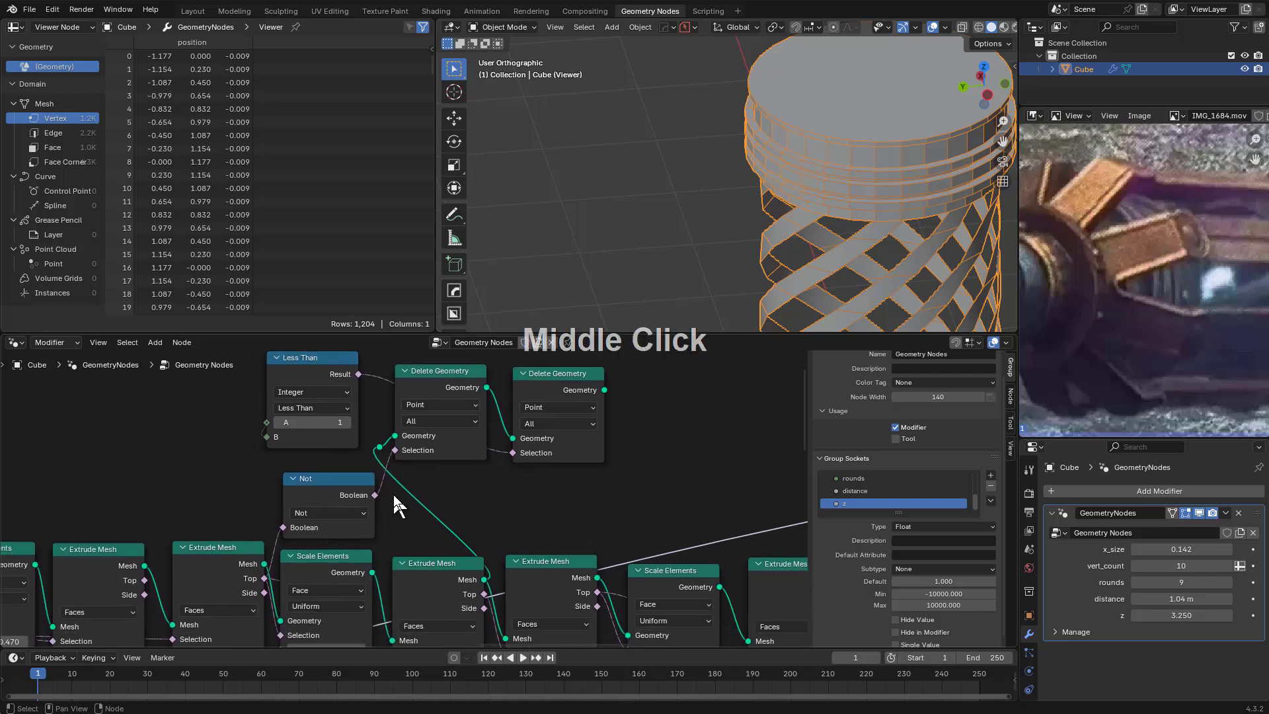
{"action": "left_click", "coordinate": [381, 450]}
{"action": "key", "text": "ctrl+x"}
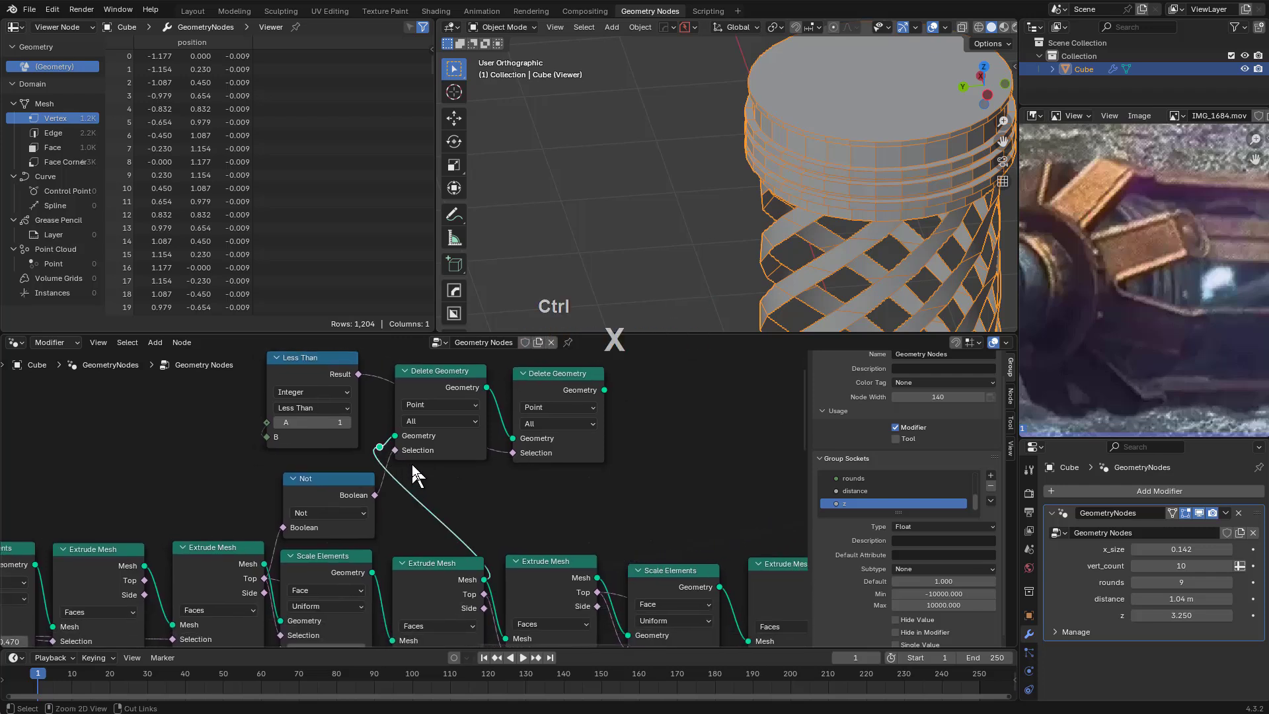
Preview the second Delete Geometry node's output alone and examine the remaining edge ring in the viewport
{"action": "left_click", "coordinate": [445, 381]}
{"action": "left_click", "coordinate": [576, 382], "text": "shift"}
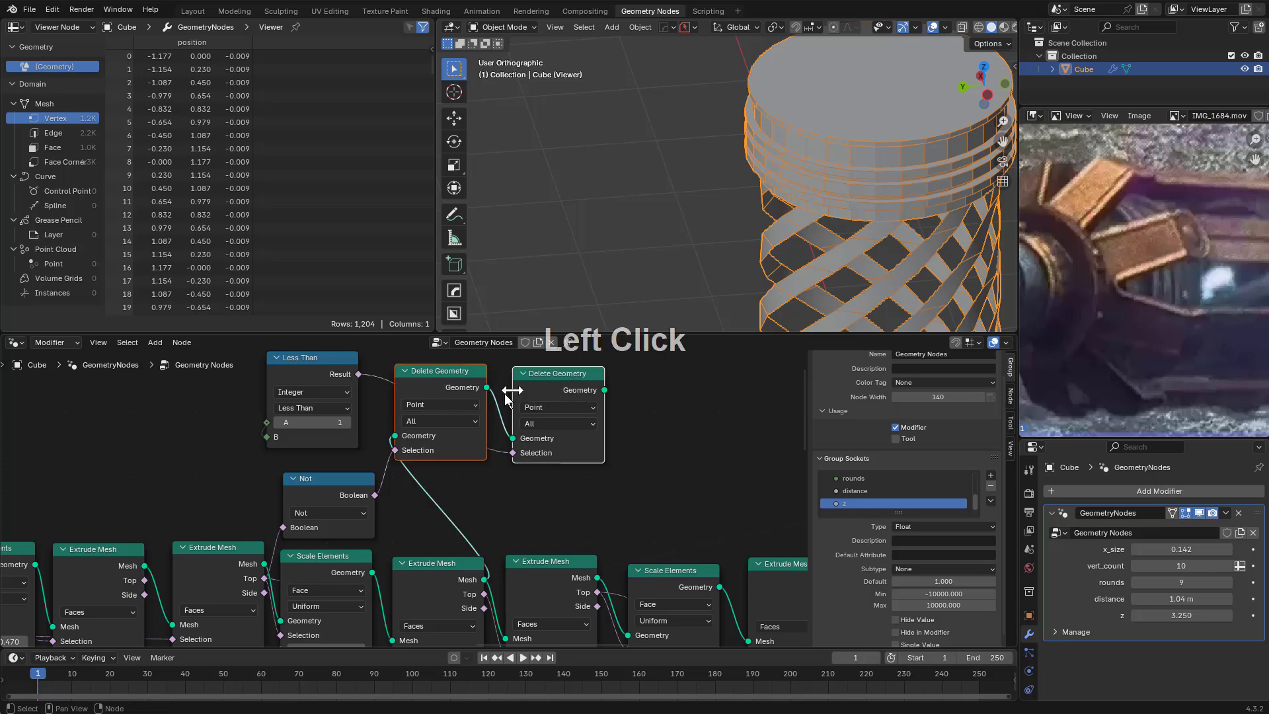
{"action": "scroll", "coordinate": [532, 462], "scroll_direction": "down", "scroll_amount": 1}
{"action": "middle_click_drag", "start_coordinate": [548, 486], "coordinate": [460, 455]}
{"action": "scroll", "coordinate": [437, 469], "scroll_direction": "up", "scroll_amount": 2}
{"action": "scroll", "coordinate": [500, 514], "scroll_direction": "down", "scroll_amount": 1}
{"action": "scroll", "coordinate": [425, 457], "scroll_direction": "down", "scroll_amount": 1}
{"action": "middle_click_drag", "start_coordinate": [402, 490], "coordinate": [439, 546]}
{"action": "scroll", "coordinate": [444, 519], "scroll_direction": "down", "scroll_amount": 1}
{"action": "left_click", "coordinate": [492, 443], "text": "ctrl+shift"}
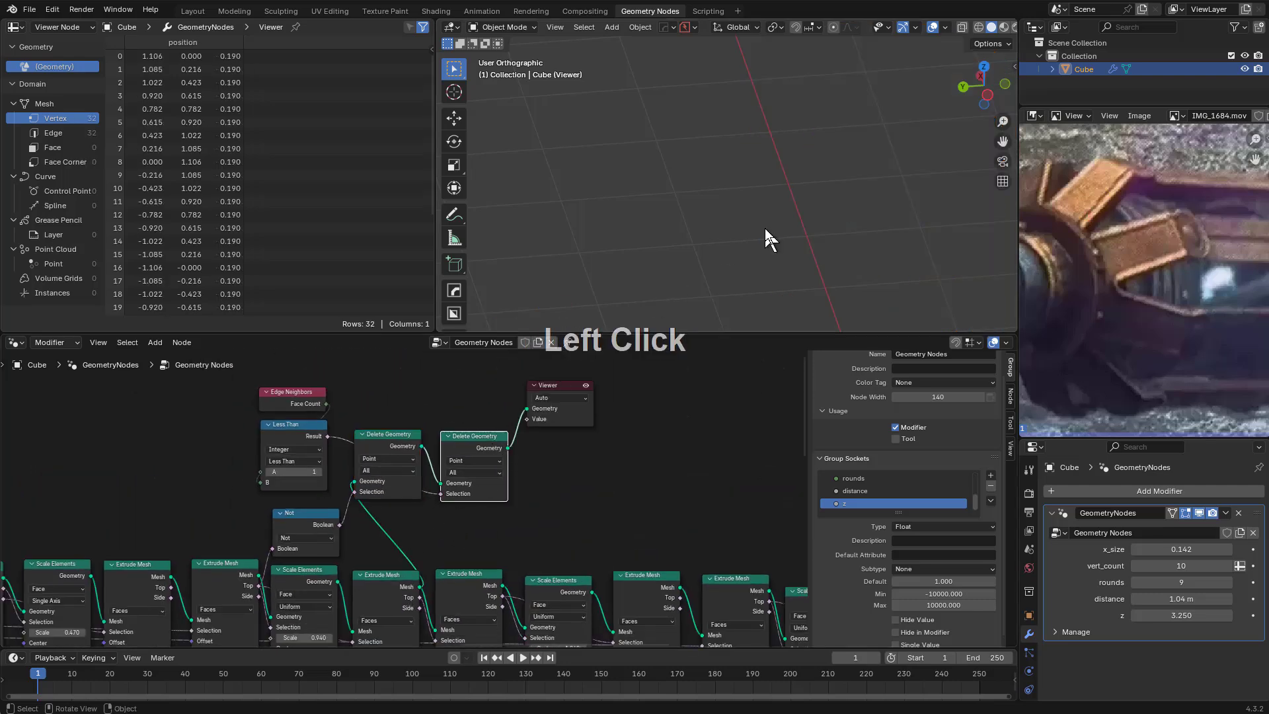
{"action": "scroll", "coordinate": [764, 247], "scroll_direction": "down", "scroll_amount": 1}
{"action": "scroll", "coordinate": [763, 163], "scroll_direction": "up", "scroll_amount": 2}
{"action": "middle_click_drag", "start_coordinate": [731, 299], "coordinate": [712, 267], "text": "shift"}
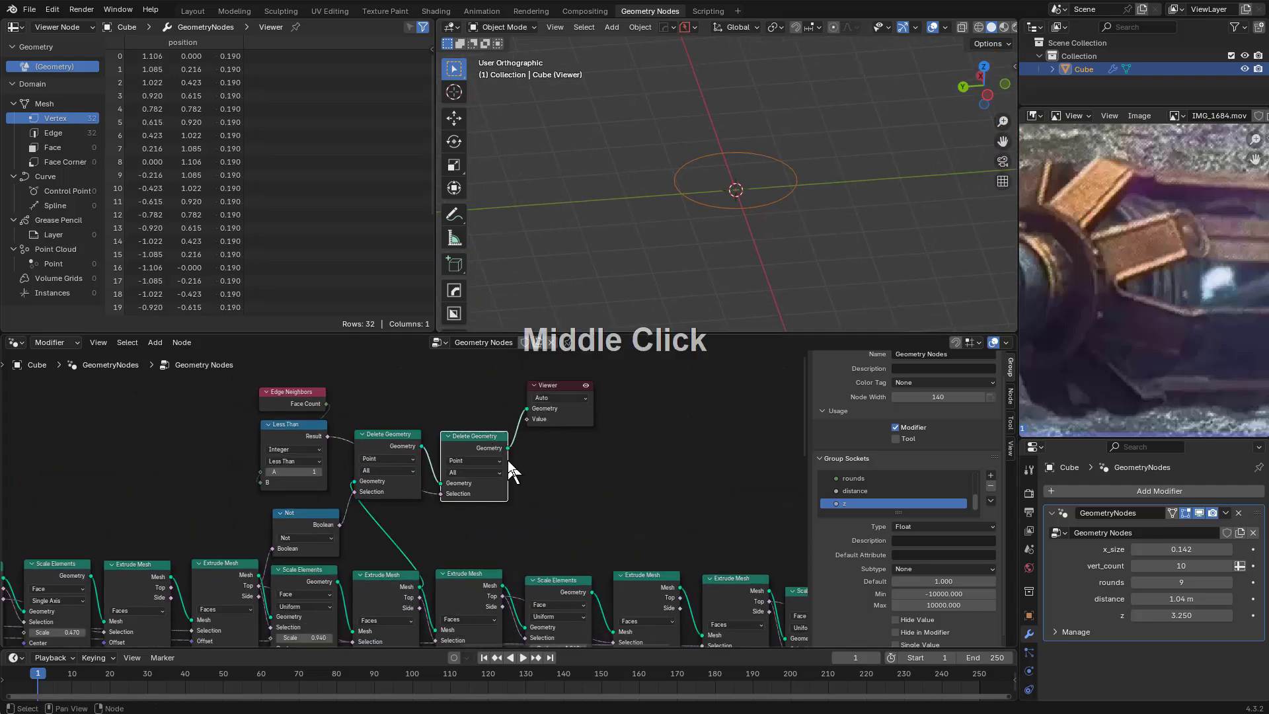
Move the Viewer node away from the second Delete Geometry node to clear space beside it
{"action": "middle_click_drag", "start_coordinate": [513, 467], "coordinate": [493, 511]}
{"action": "scroll", "coordinate": [522, 462], "scroll_direction": "up", "scroll_amount": 1}
{"action": "left_click_drag", "start_coordinate": [538, 423], "coordinate": [636, 363]}
{"action": "middle_click_drag", "start_coordinate": [528, 505], "coordinate": [451, 528]}
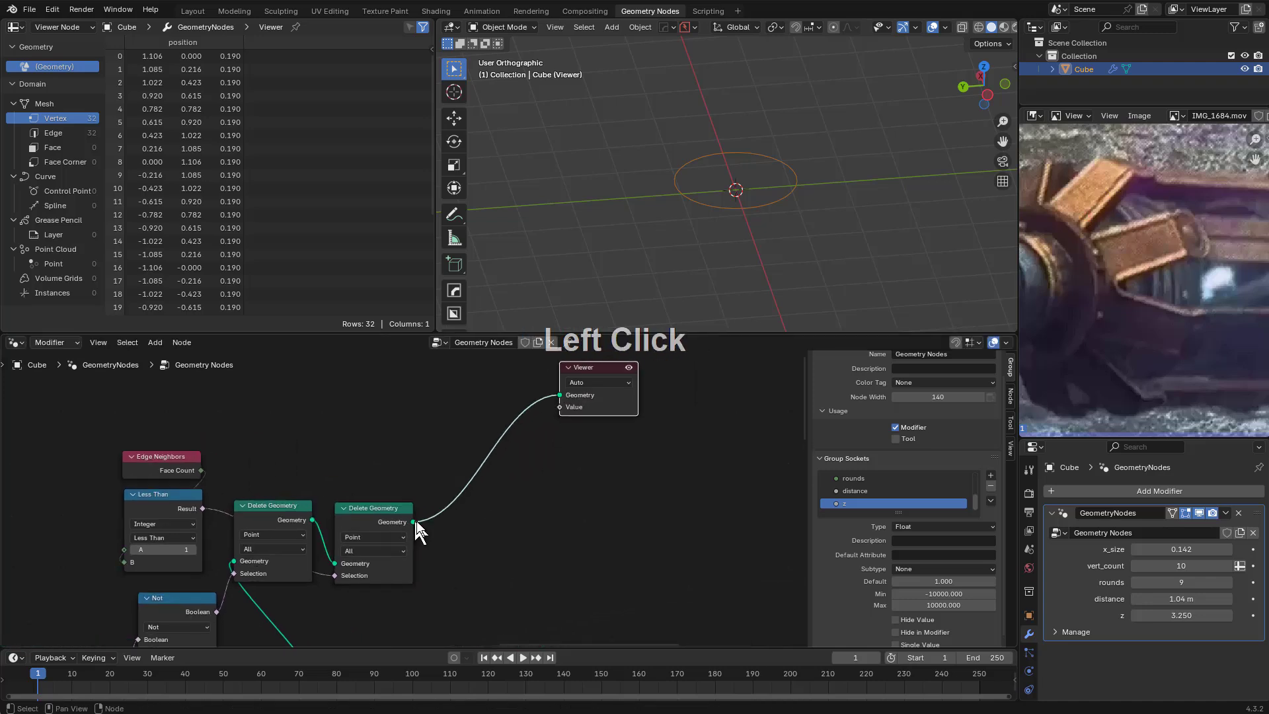
Try an Instance on Points node fed by the second Delete Geometry node's output
{"action": "left_click_drag", "start_coordinate": [413, 522], "coordinate": [599, 476]}
{"action": "type", "text": "instanc"}
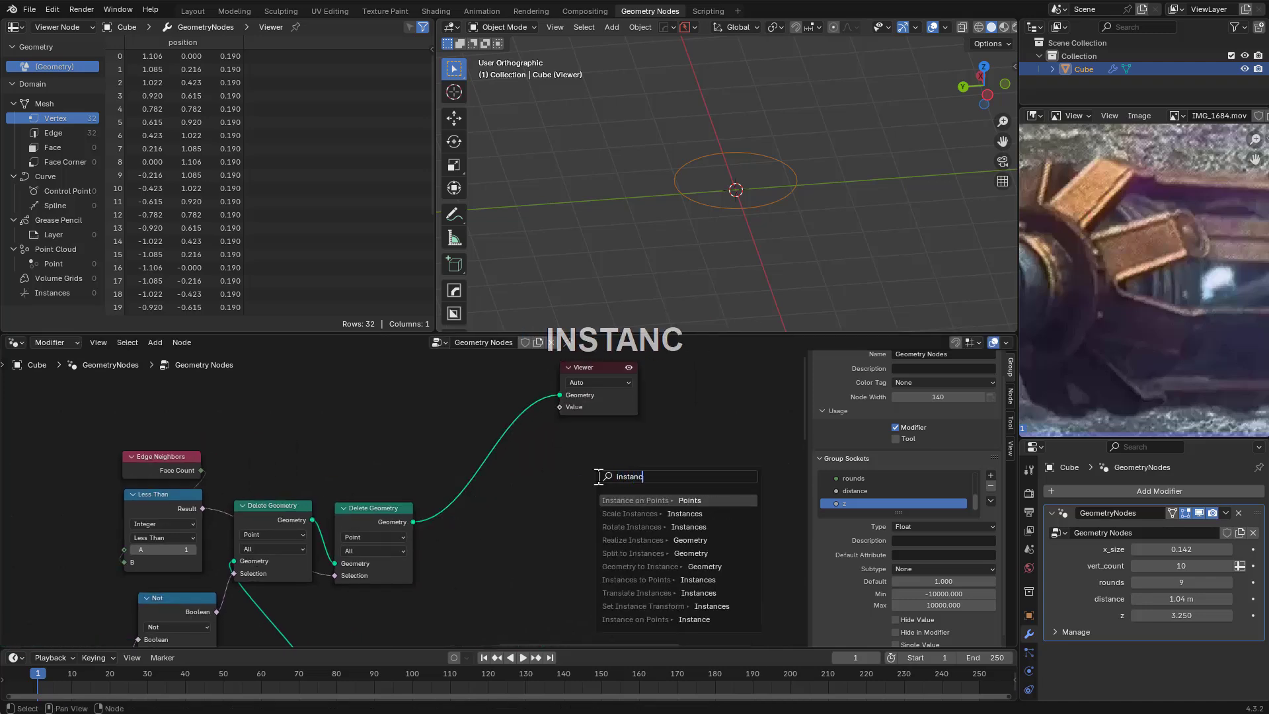
{"action": "key", "text": "Return"}
{"action": "left_click", "coordinate": [733, 480]}
{"action": "middle_click_drag", "start_coordinate": [659, 493], "coordinate": [625, 466]}
{"action": "key", "text": "g"}
{"action": "left_click", "coordinate": [589, 427]}
{"action": "key", "text": "g"}
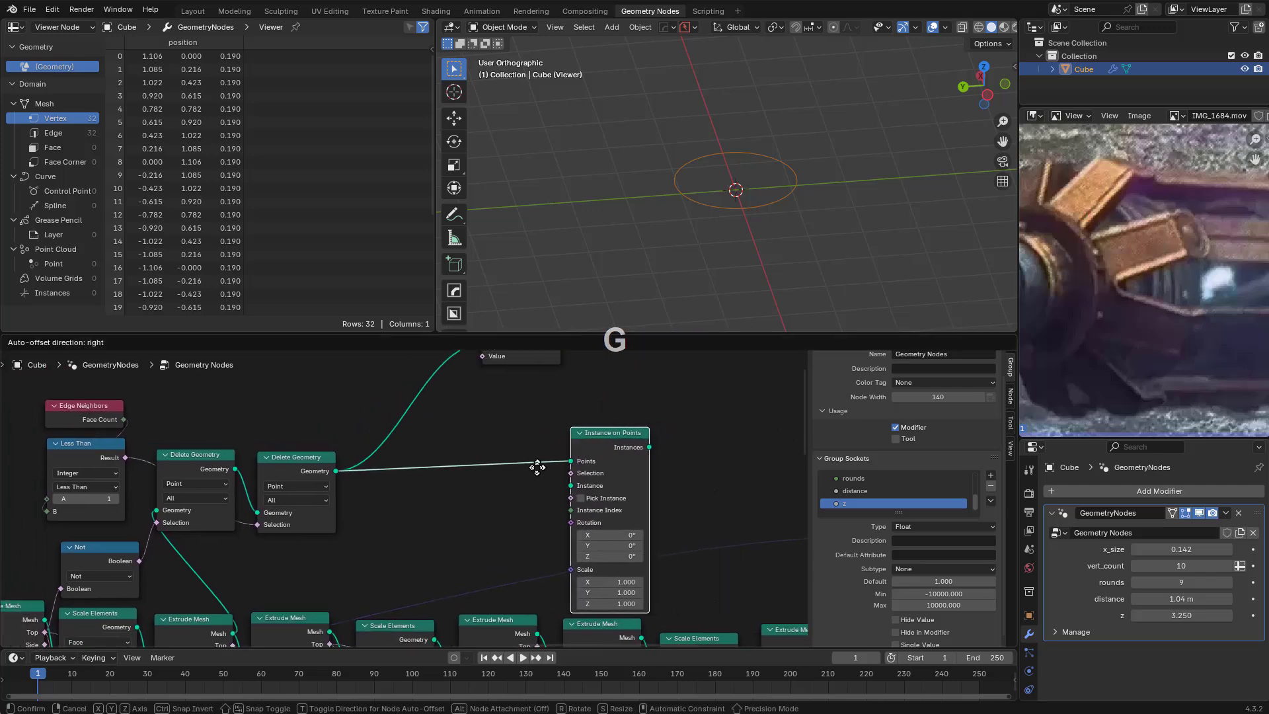
{"action": "right_click", "coordinate": [541, 462]}
Maximize the node editor and bring the curve-building nodes at the start of the tree into view
{"action": "scroll", "coordinate": [541, 460], "scroll_direction": "down", "scroll_amount": 1}
{"action": "scroll", "coordinate": [565, 440], "scroll_direction": "down", "scroll_amount": 3}
{"action": "middle_click_drag", "start_coordinate": [503, 411], "coordinate": [522, 439]}
{"action": "scroll", "coordinate": [522, 439], "scroll_direction": "up", "scroll_amount": 1}
{"action": "left_click", "coordinate": [534, 385]}
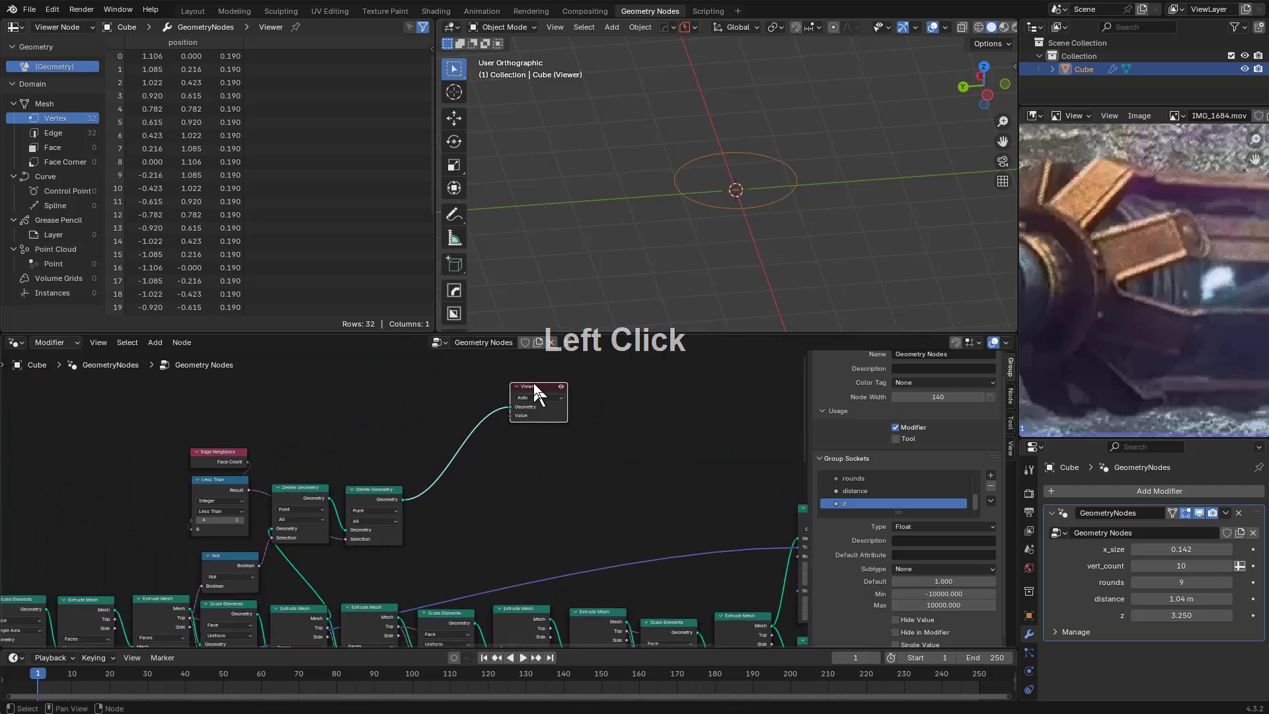
{"action": "scroll", "coordinate": [417, 506], "scroll_direction": "down", "scroll_amount": 6}
{"action": "scroll", "coordinate": [473, 495], "scroll_direction": "down", "scroll_amount": 2}
{"action": "middle_click_drag", "start_coordinate": [267, 602], "coordinate": [740, 388]}
{"action": "key", "text": "ctrl+alt+space"}
{"action": "scroll", "coordinate": [587, 422], "scroll_direction": "up", "scroll_amount": 2}
{"action": "middle_click_drag", "start_coordinate": [589, 421], "coordinate": [613, 408]}
{"action": "scroll", "coordinate": [513, 456], "scroll_direction": "up", "scroll_amount": 4}
{"action": "middle_click_drag", "start_coordinate": [548, 445], "coordinate": [698, 388]}
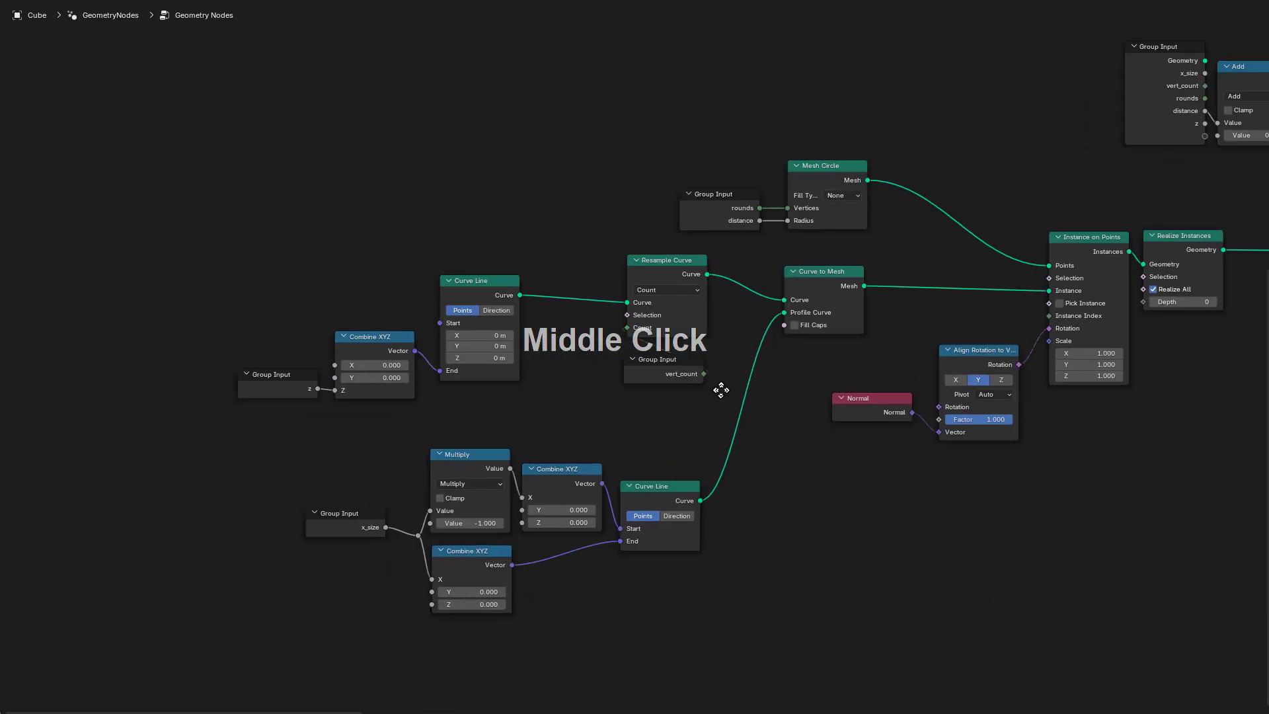
{"action": "scroll", "coordinate": [772, 360], "scroll_direction": "up", "scroll_amount": 1}
{"action": "middle_click_drag", "start_coordinate": [773, 359], "coordinate": [686, 360]}
Stack the Normal node under Align Rotation to Vector and place both beneath the first Instance on Points node
{"action": "left_click", "coordinate": [775, 418]}
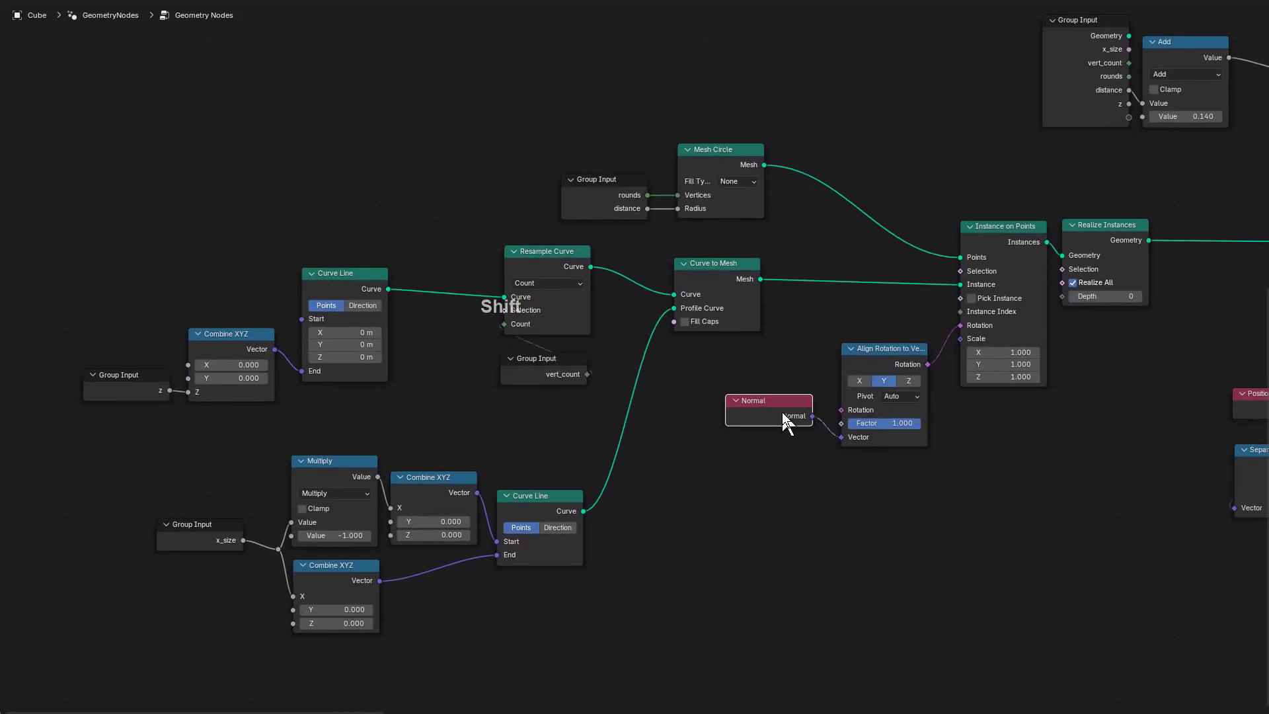
{"action": "key", "text": "g"}
{"action": "left_click", "coordinate": [907, 483]}
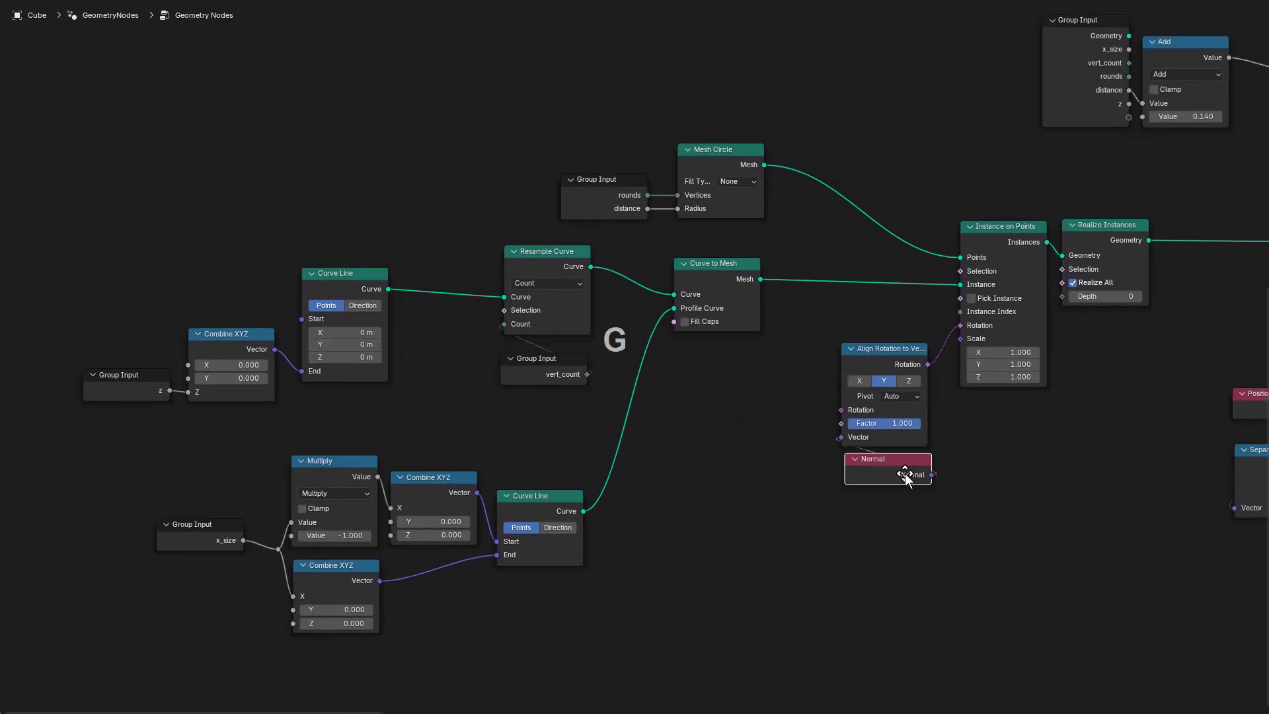
{"action": "left_click", "coordinate": [899, 485]}
{"action": "left_click", "coordinate": [866, 351], "text": "shift"}
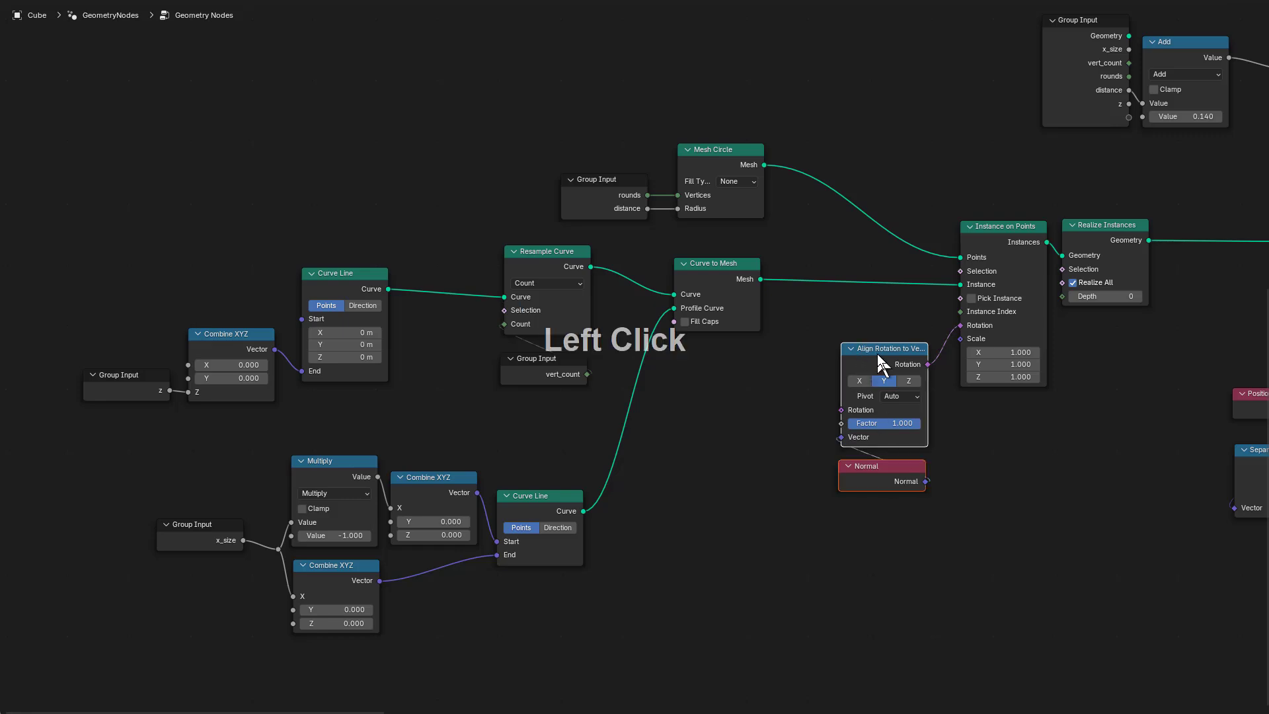
{"action": "key", "text": "g"}
{"action": "left_click", "coordinate": [1003, 417]}
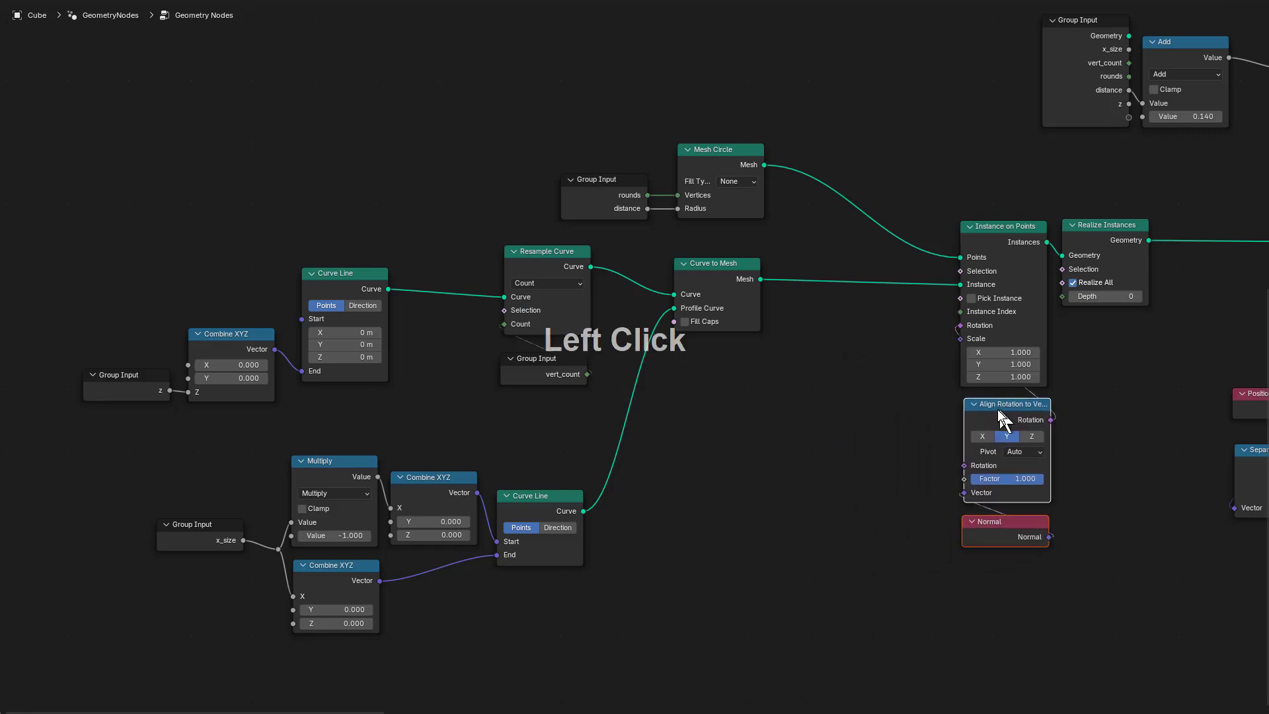
Frame the Mesh Circle, Curve Line, Resample Curve and Curve to Mesh nodes with their inputs and label the frame "curve line"
{"action": "key", "text": "a"}
{"action": "left_click_drag", "start_coordinate": [797, 104], "coordinate": [42, 671]}
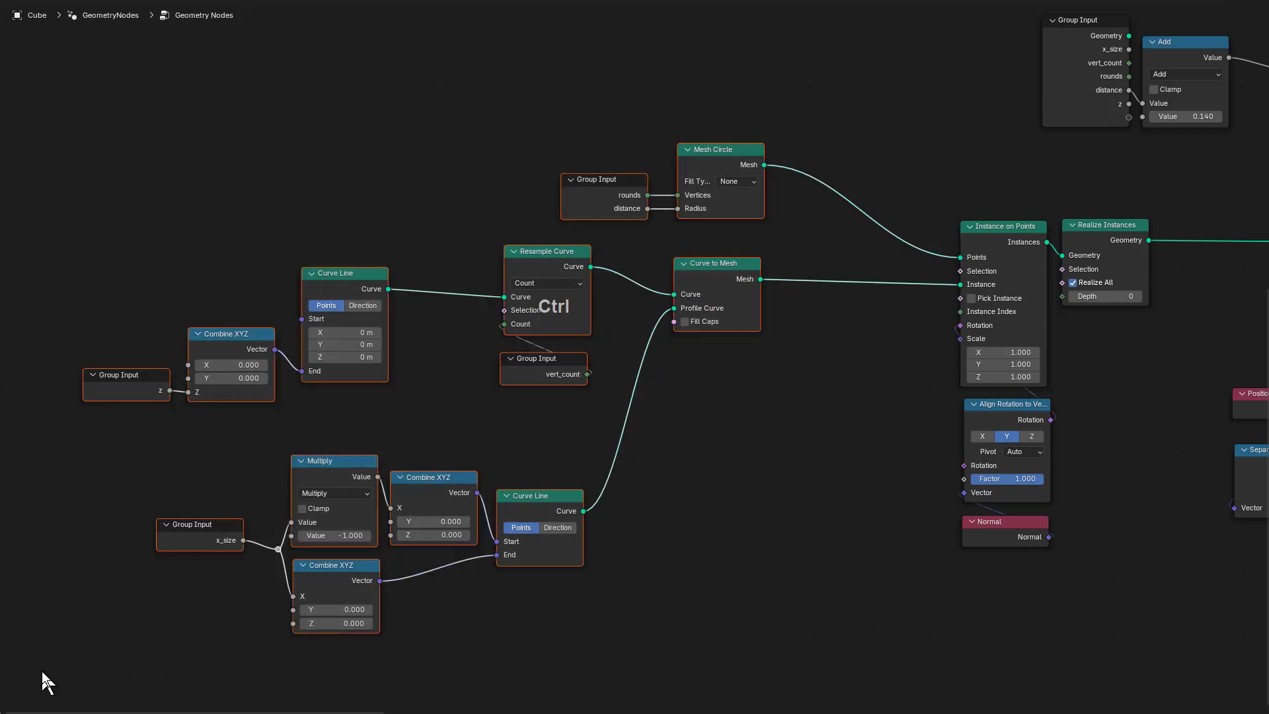
{"action": "key", "text": "ctrl+j"}
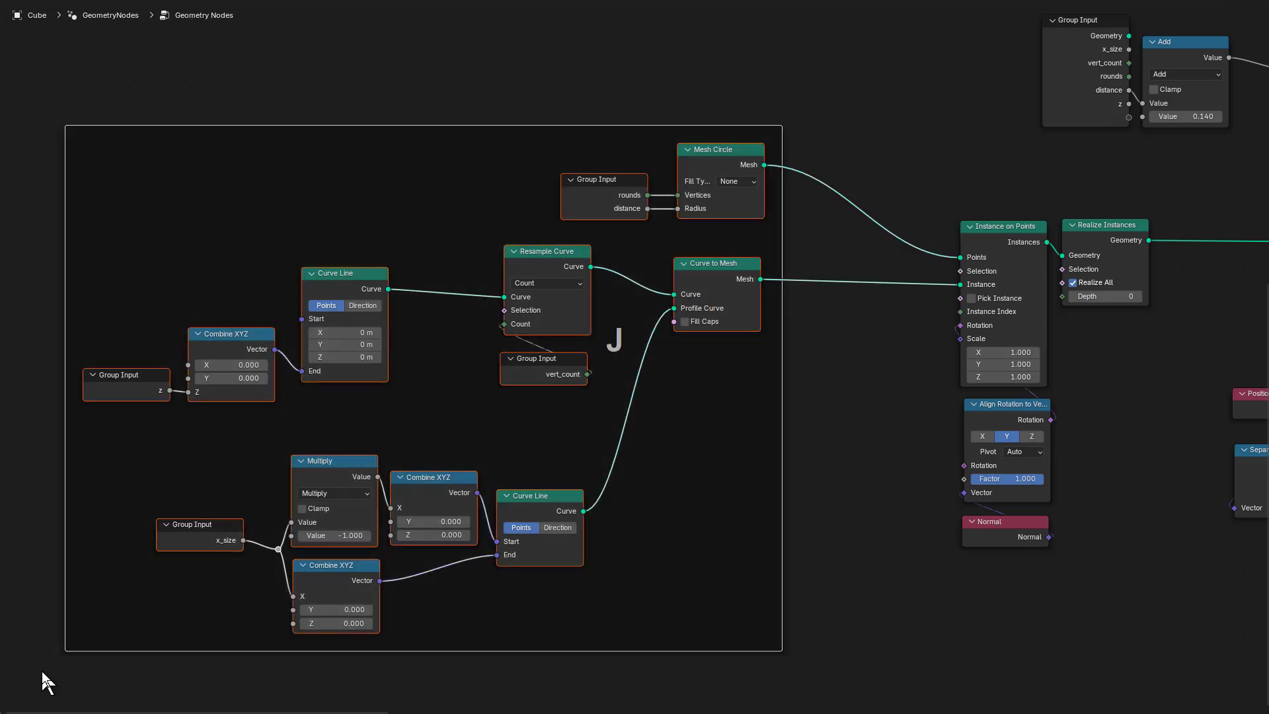
{"action": "scroll", "coordinate": [42, 672], "scroll_direction": "up", "scroll_amount": 1}
{"action": "scroll", "coordinate": [328, 570], "scroll_direction": "down", "scroll_amount": 1}
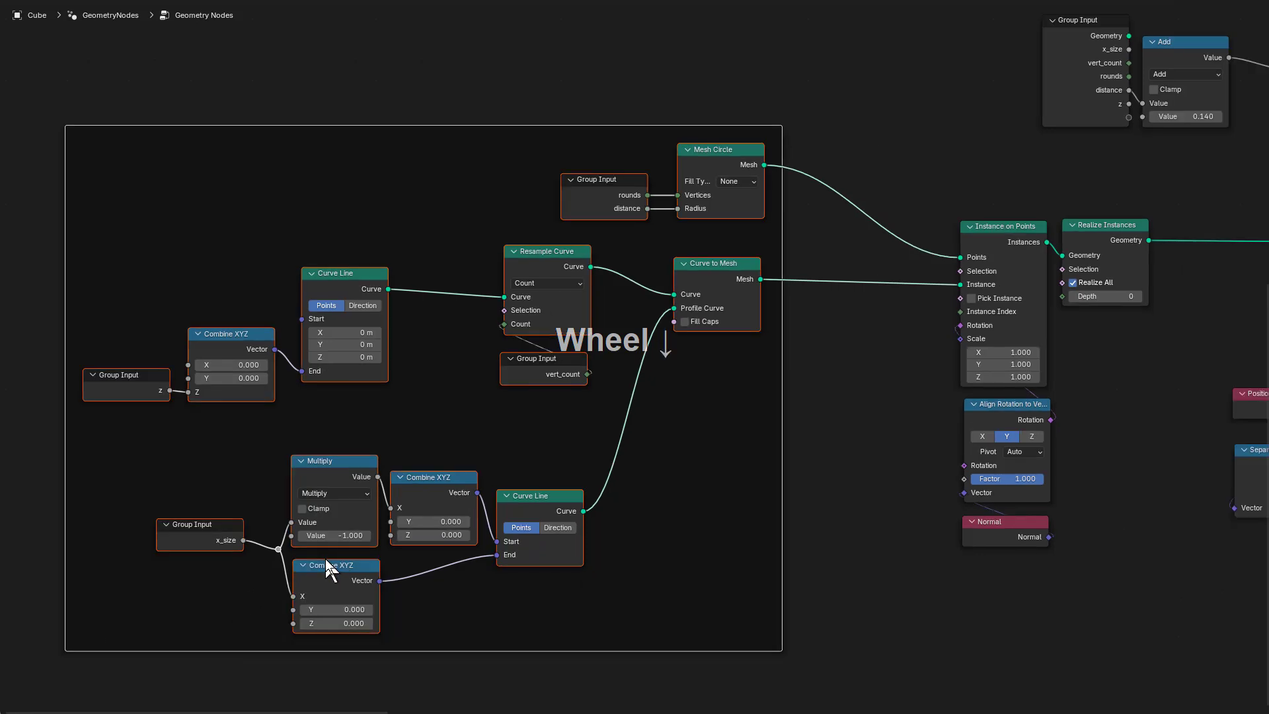
{"action": "key", "text": "F2"}
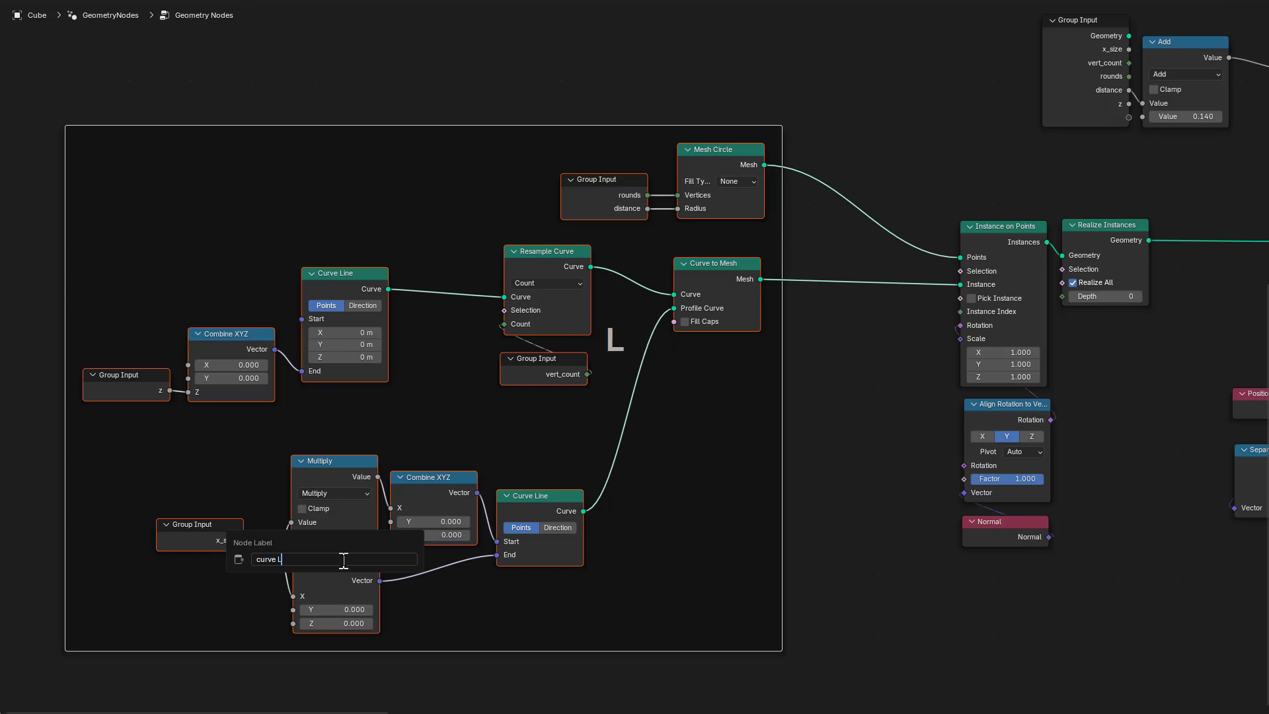
{"action": "type", "text": "ne"}
{"action": "key", "text": "Return"}
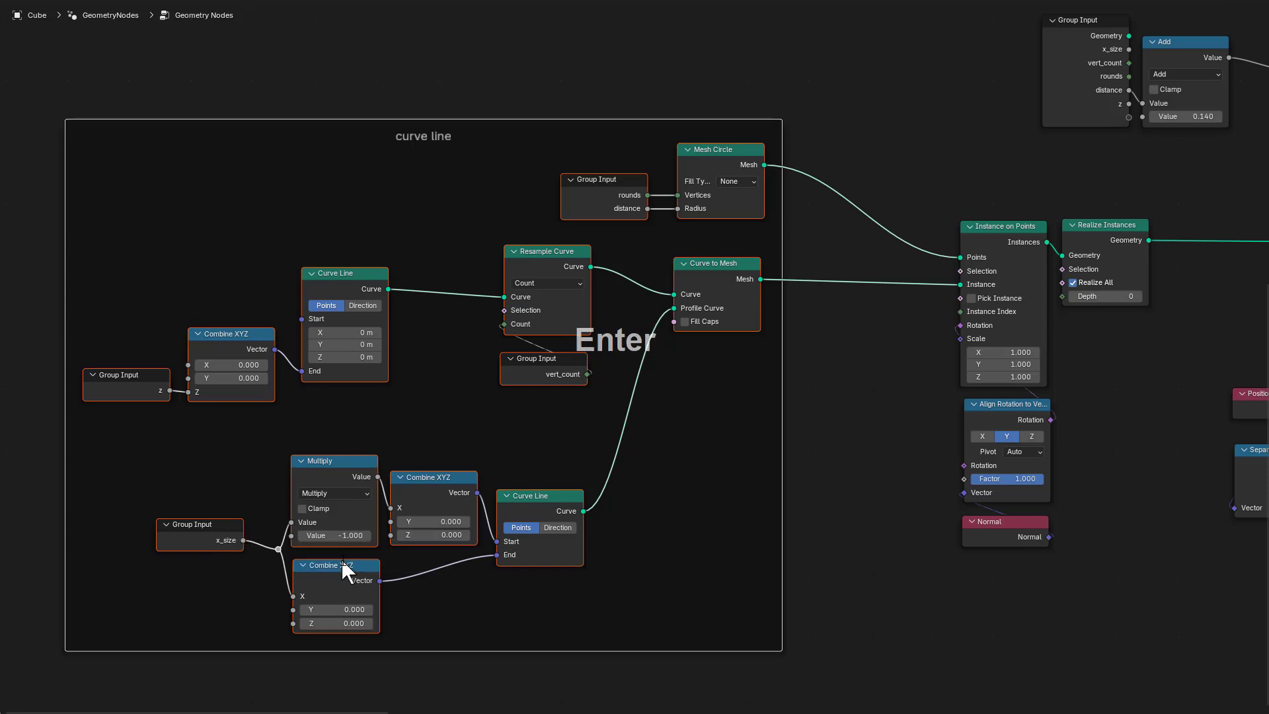
Frame the Set Position, Vector Rotate, Position, Separate XYZ and Multiply nodes together and label the frame "rotation area"
{"action": "scroll", "coordinate": [903, 406], "scroll_direction": "down", "scroll_amount": 3}
{"action": "middle_click_drag", "start_coordinate": [904, 390], "coordinate": [625, 404]}
{"action": "scroll", "coordinate": [625, 404], "scroll_direction": "up", "scroll_amount": 2}
{"action": "key", "text": "alt+a"}
{"action": "middle_click_drag", "start_coordinate": [738, 390], "coordinate": [669, 389]}
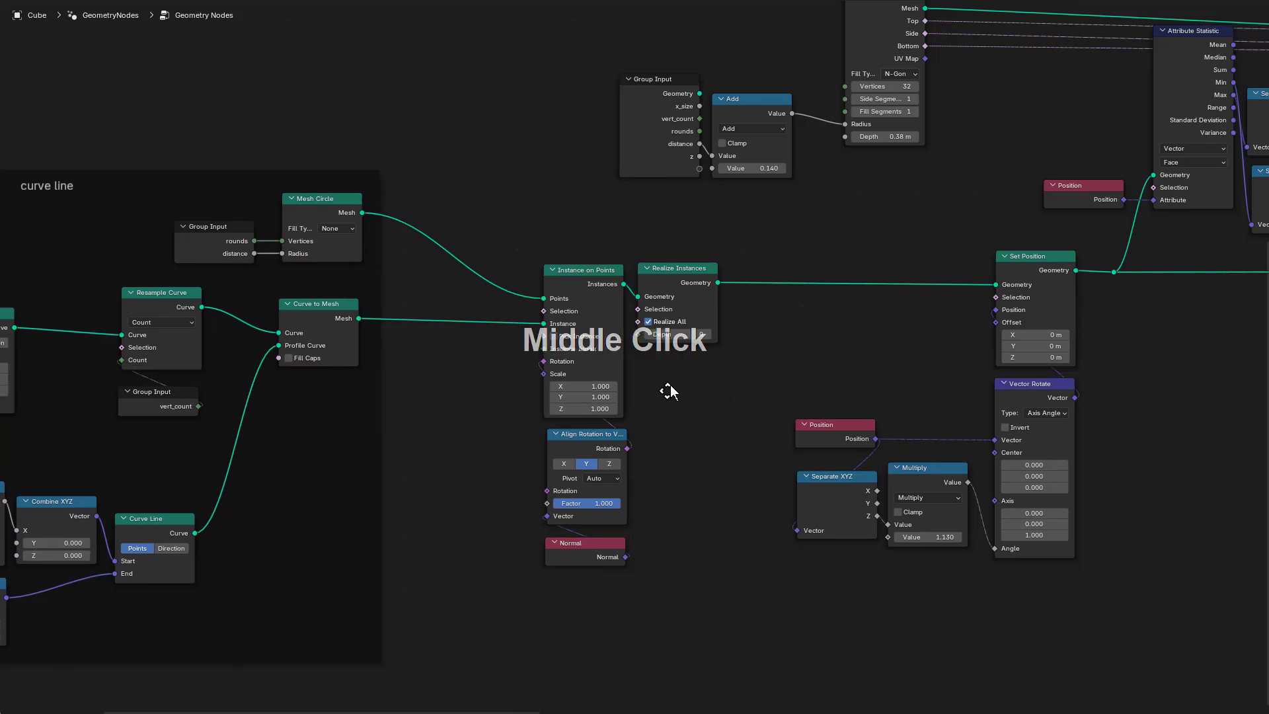
{"action": "key", "text": "alt+a"}
{"action": "middle_click_drag", "start_coordinate": [962, 322], "coordinate": [728, 305]}
{"action": "middle_click_drag", "start_coordinate": [811, 289], "coordinate": [713, 294]}
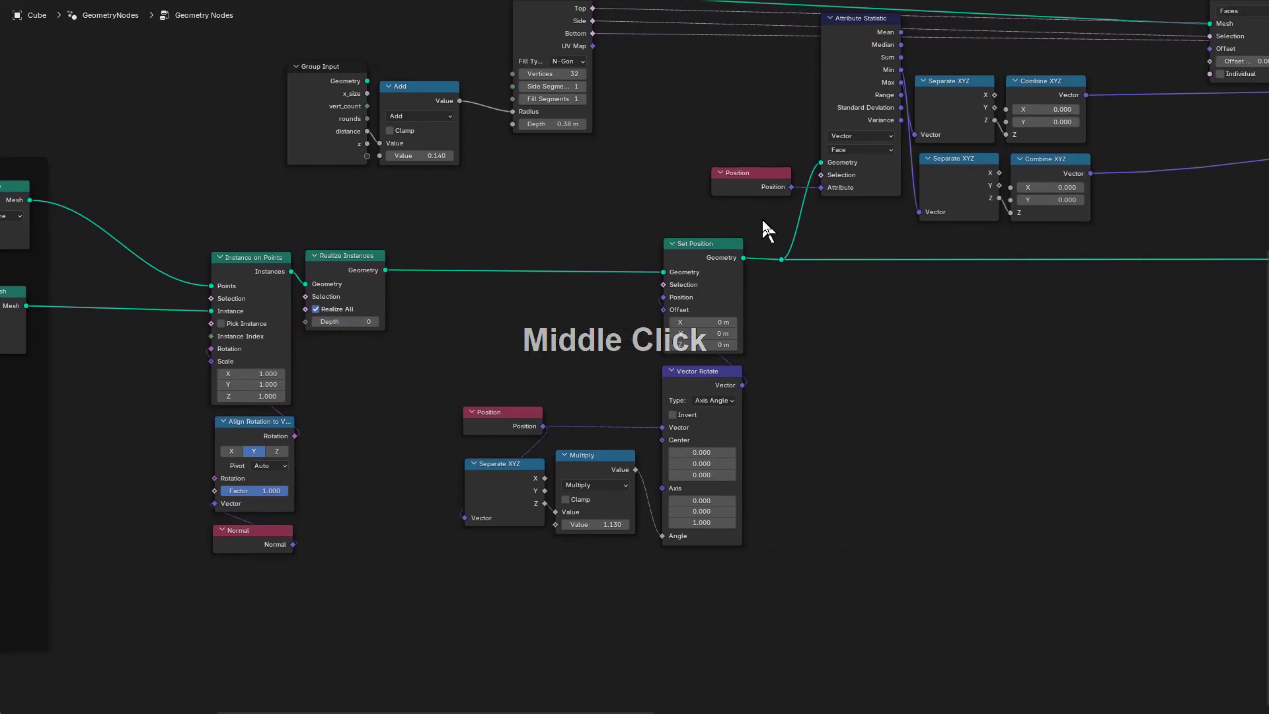
{"action": "left_click_drag", "start_coordinate": [829, 224], "coordinate": [418, 590]}
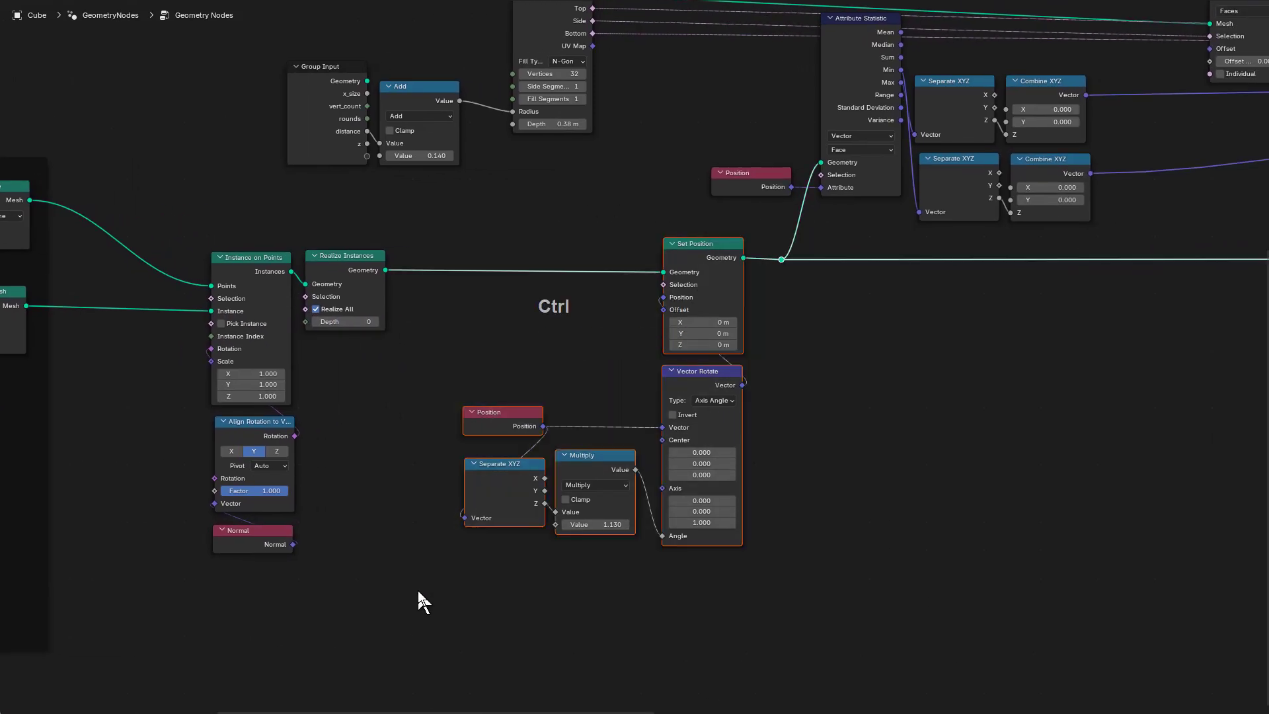
{"action": "key", "text": "ctrl+j"}
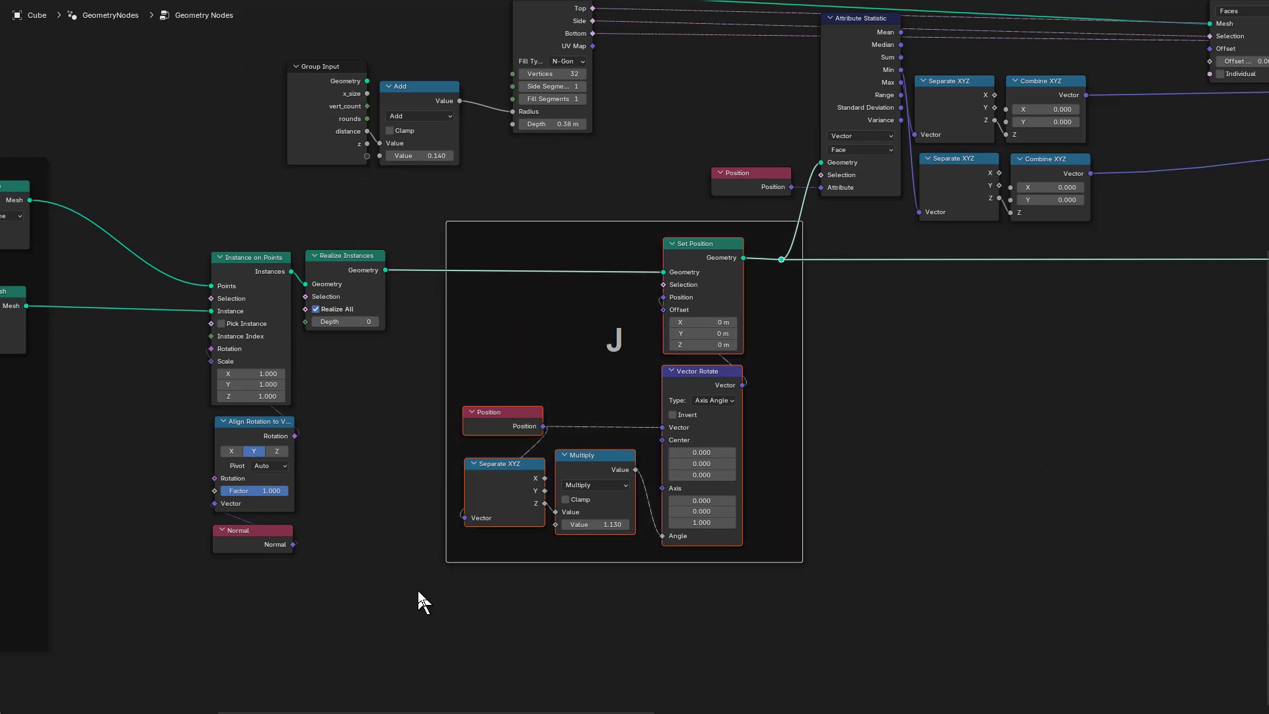
{"action": "key", "text": "F2"}
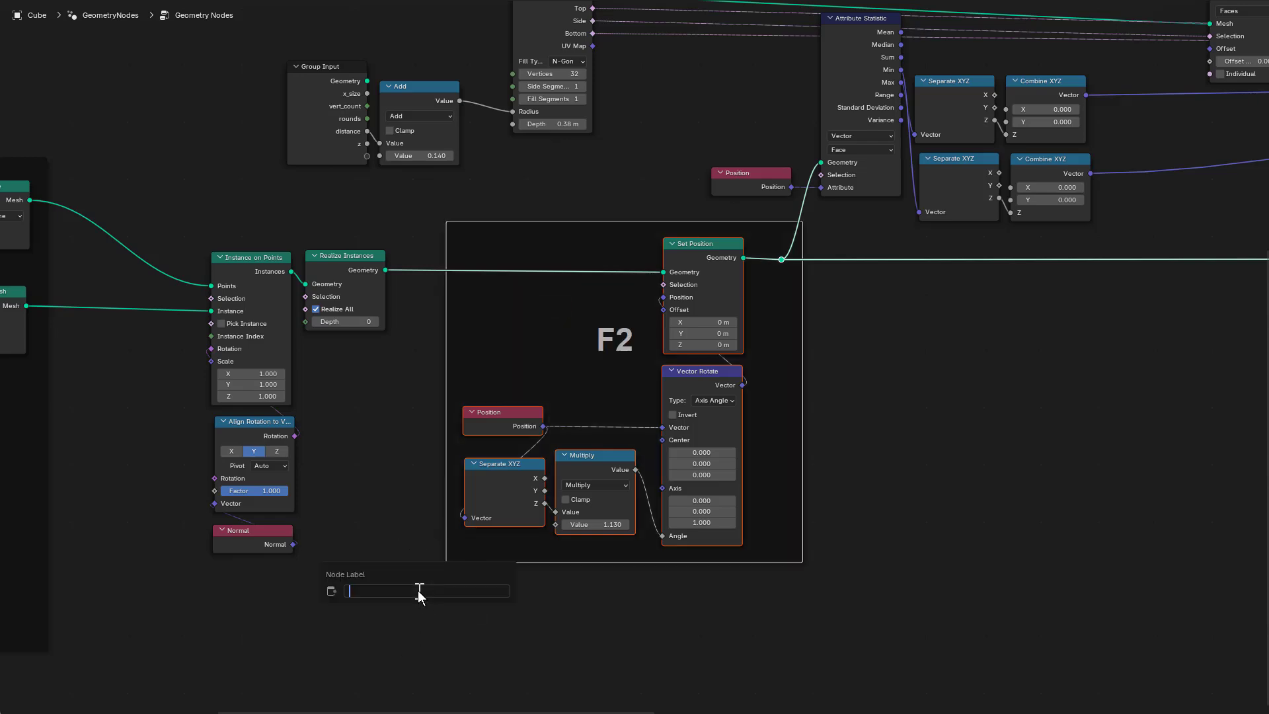
{"action": "type", "text": "rotation"}
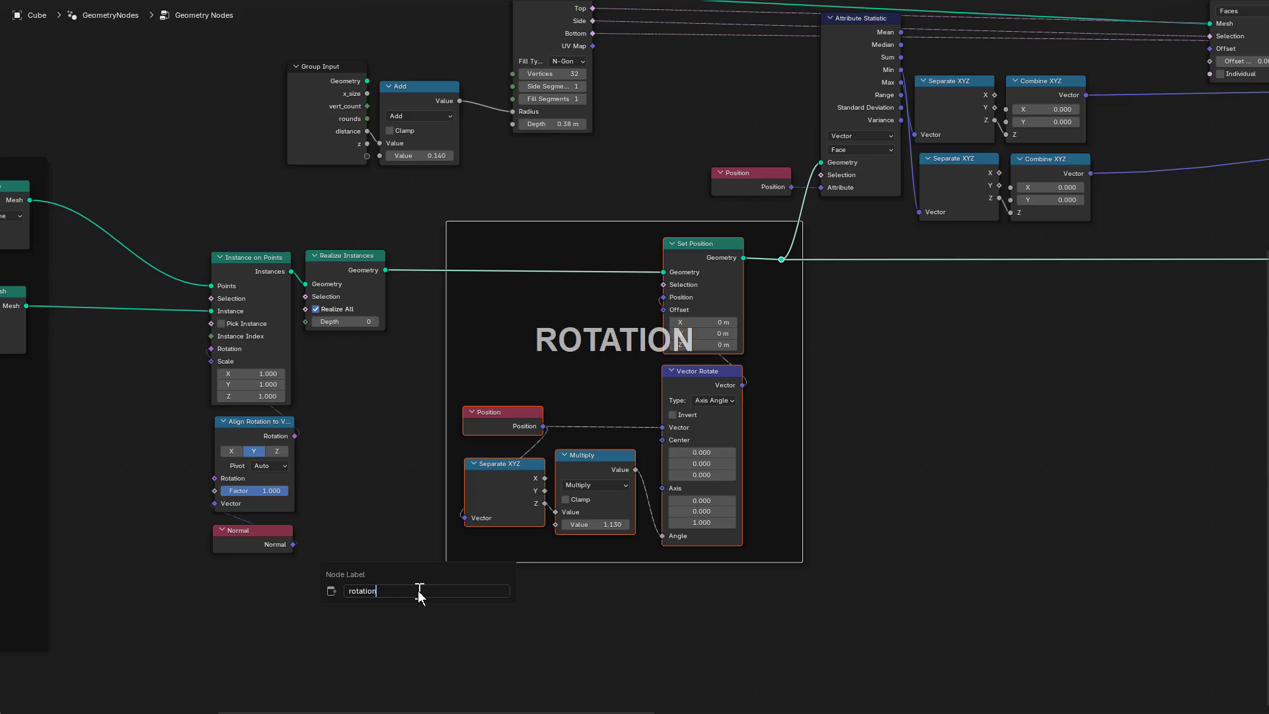
{"action": "type", "text": " area"}
{"action": "key", "text": "Return"}
Frame Attribute Statistic, its Position node and both Separate/Combine XYZ pairs, label the frame "orgin grabber", and shift it slightly
{"action": "middle_click_drag", "start_coordinate": [609, 513], "coordinate": [732, 505]}
{"action": "scroll", "coordinate": [733, 505], "scroll_direction": "up", "scroll_amount": 2}
{"action": "key", "text": "a"}
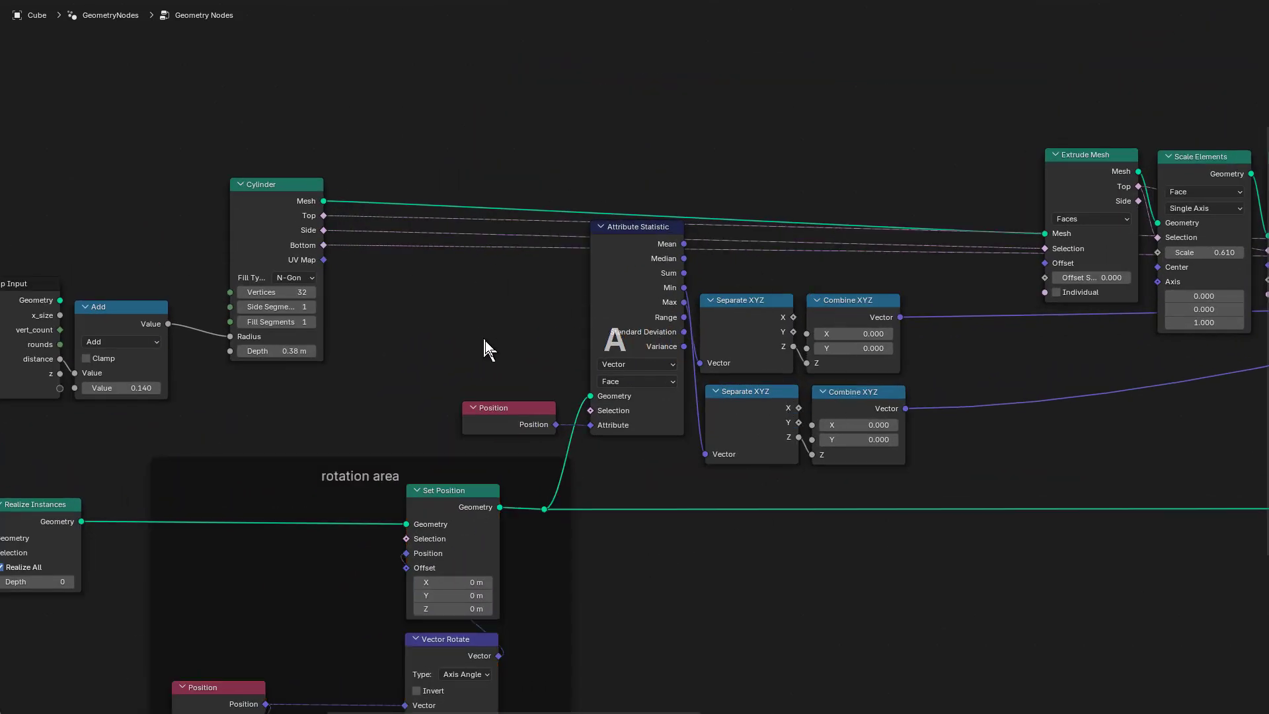
{"action": "left_click", "coordinate": [631, 347], "text": "shift"}
{"action": "left_click", "coordinate": [790, 323], "text": "shift"}
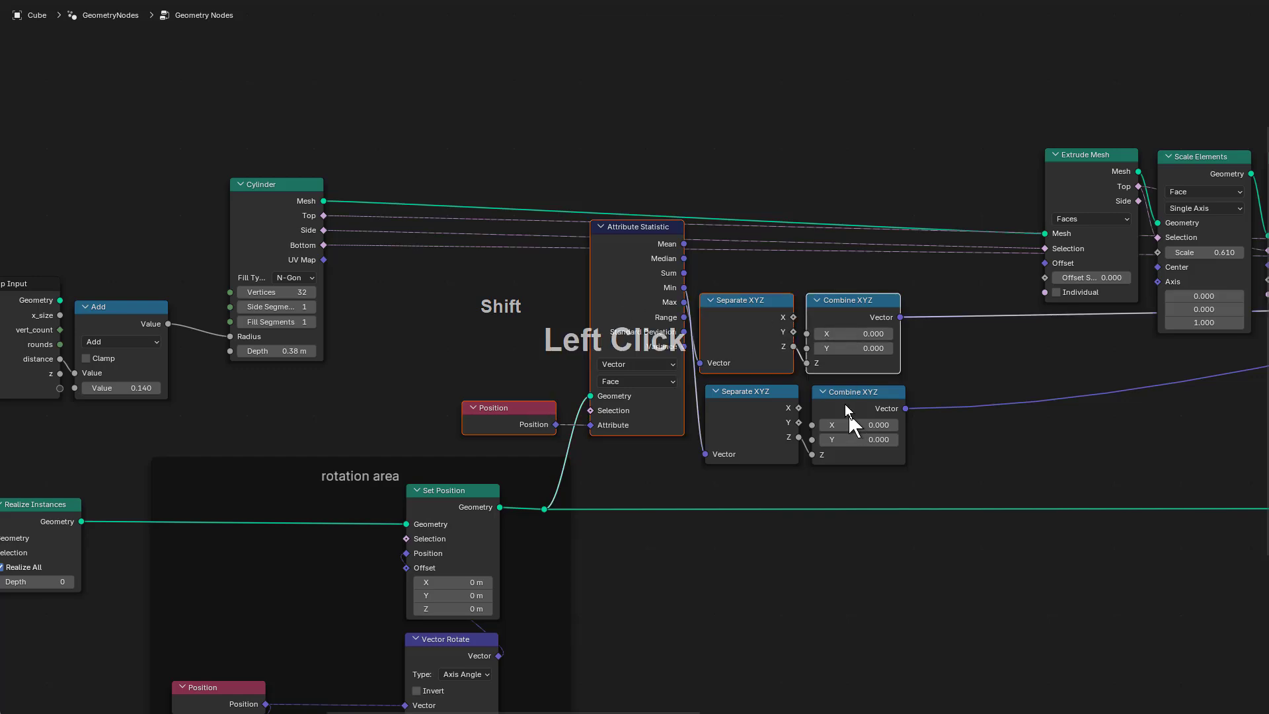
{"action": "key", "text": "ctrl+j"}
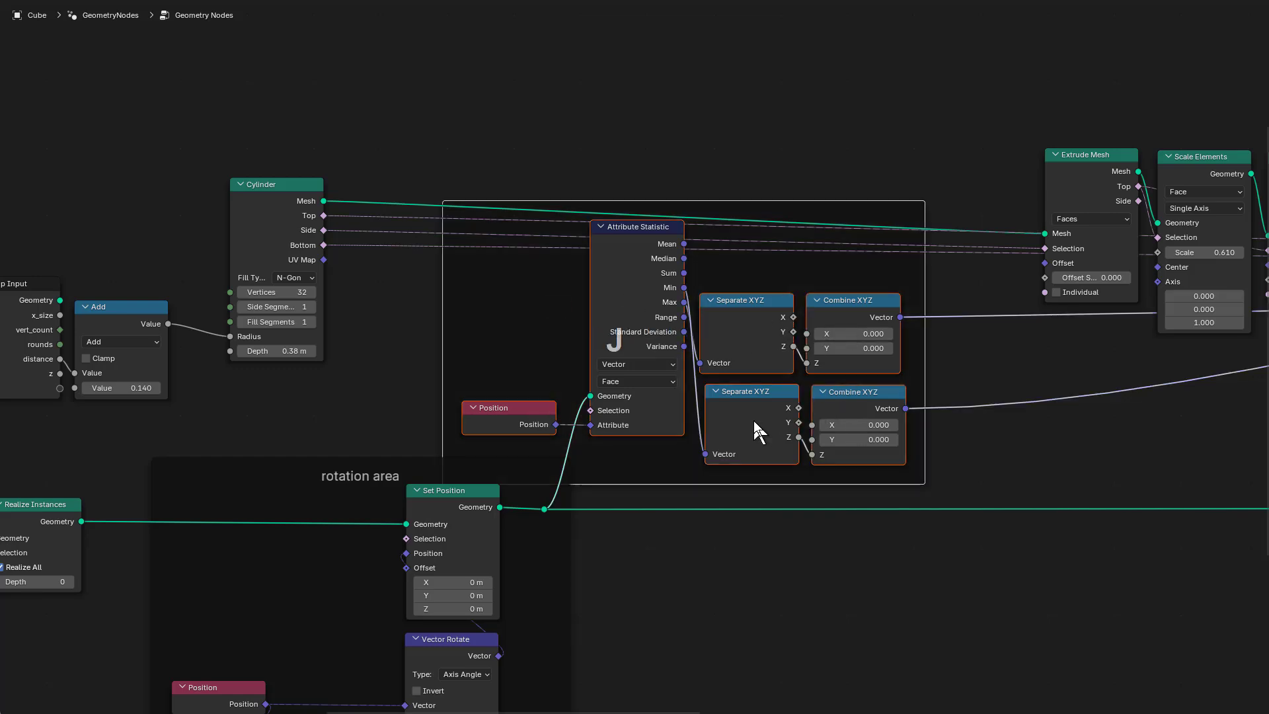
{"action": "key", "text": "F2"}
{"action": "type", "text": "orgin "}
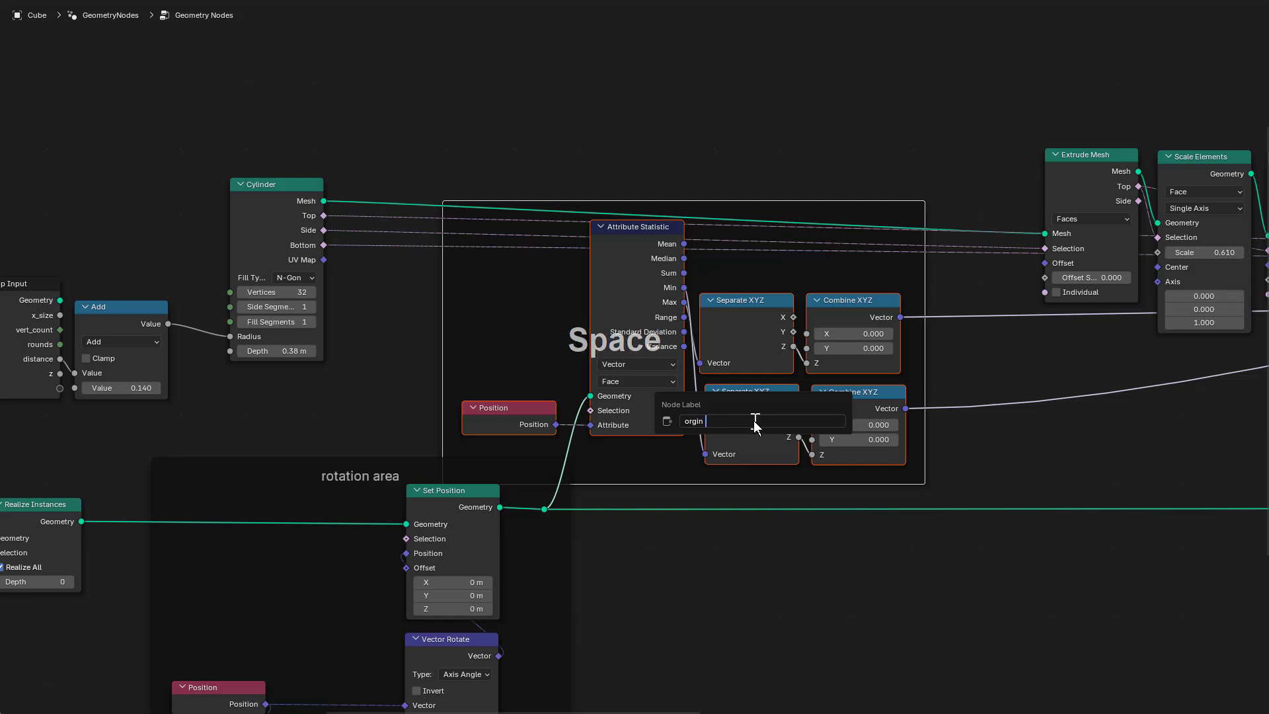
{"action": "type", "text": "grabber"}
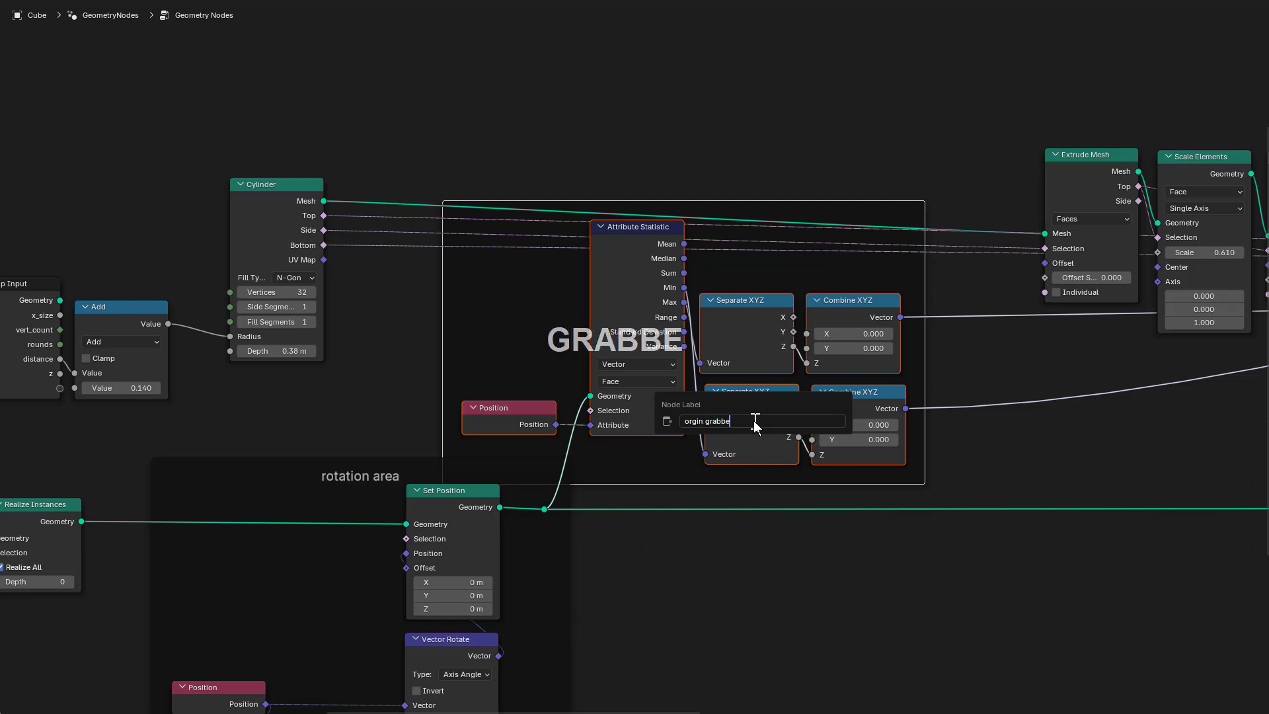
{"action": "key", "text": "Return"}
{"action": "key", "text": "g"}
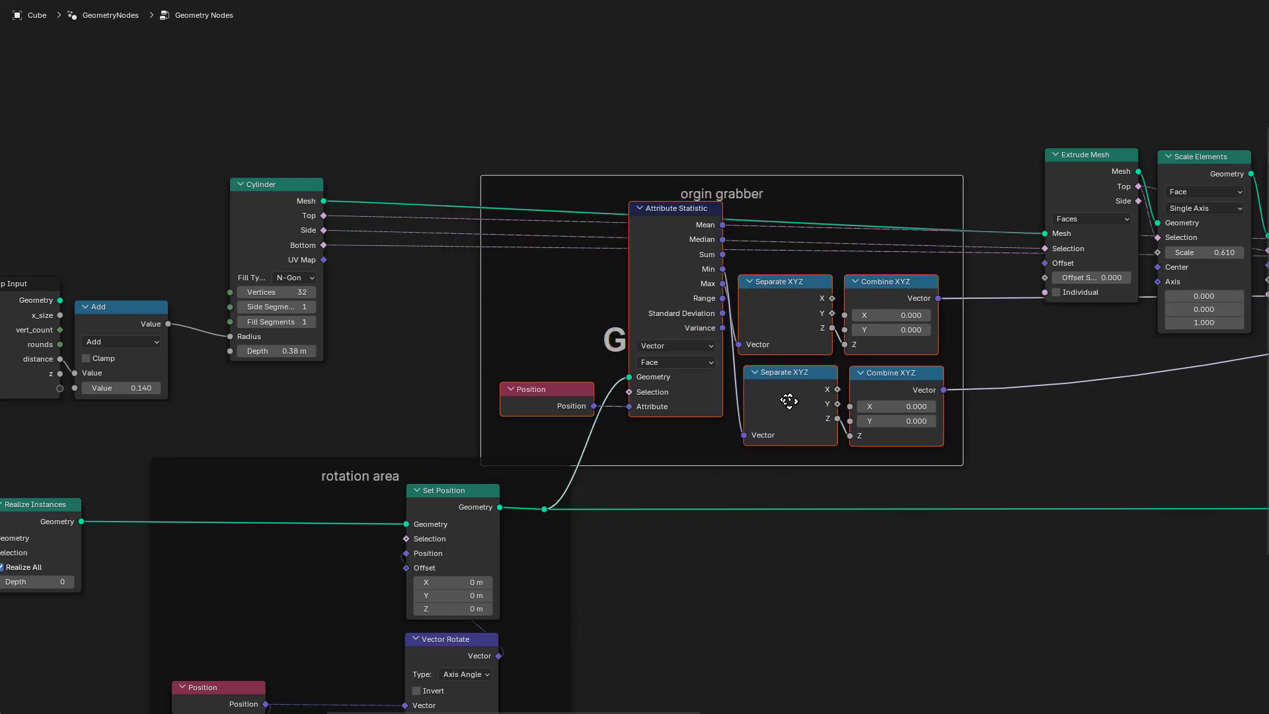
{"action": "left_click", "coordinate": [762, 398]}
Tuck the Not node under Less Than and move the Edge Neighbors, Delete Geometry and Viewer group up, clear of the extrude chain
{"action": "scroll", "coordinate": [761, 370], "scroll_direction": "down", "scroll_amount": 1}
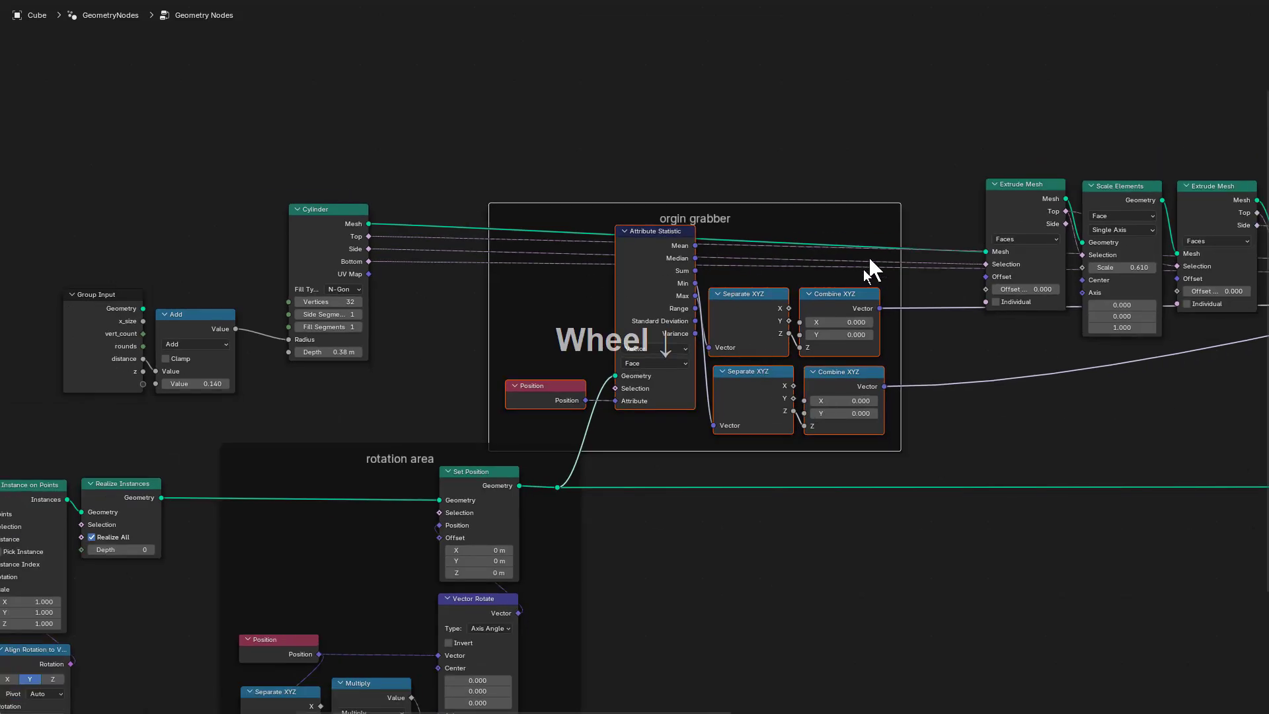
{"action": "middle_click_drag", "start_coordinate": [752, 304], "coordinate": [781, 316]}
{"action": "scroll", "coordinate": [813, 327], "scroll_direction": "down", "scroll_amount": 2}
{"action": "middle_click_drag", "start_coordinate": [975, 347], "coordinate": [661, 400]}
{"action": "scroll", "coordinate": [727, 396], "scroll_direction": "down", "scroll_amount": 3}
{"action": "middle_click_drag", "start_coordinate": [952, 390], "coordinate": [628, 407]}
{"action": "scroll", "coordinate": [771, 243], "scroll_direction": "up", "scroll_amount": 2}
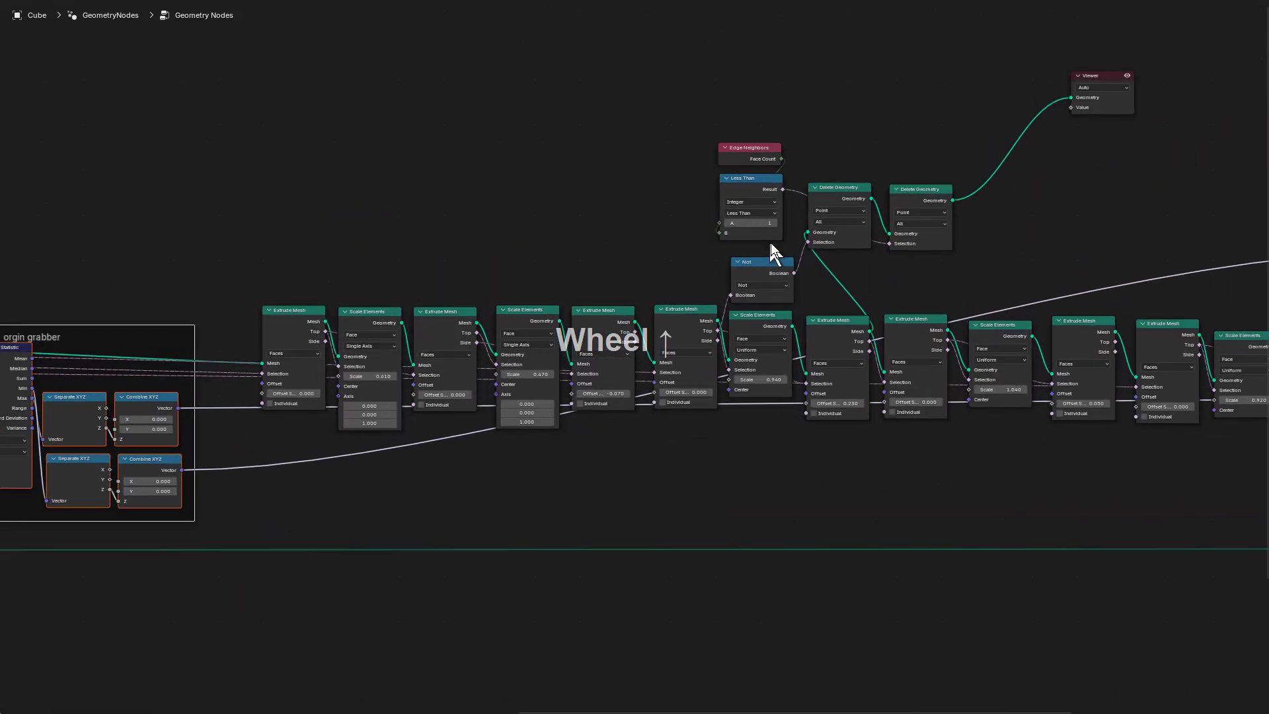
{"action": "scroll", "coordinate": [771, 243], "scroll_direction": "down", "scroll_amount": 1}
{"action": "middle_click_drag", "start_coordinate": [795, 256], "coordinate": [697, 348]}
{"action": "scroll", "coordinate": [655, 373], "scroll_direction": "up", "scroll_amount": 2}
{"action": "left_click_drag", "start_coordinate": [651, 374], "coordinate": [637, 362]}
{"action": "key", "text": "alt+a"}
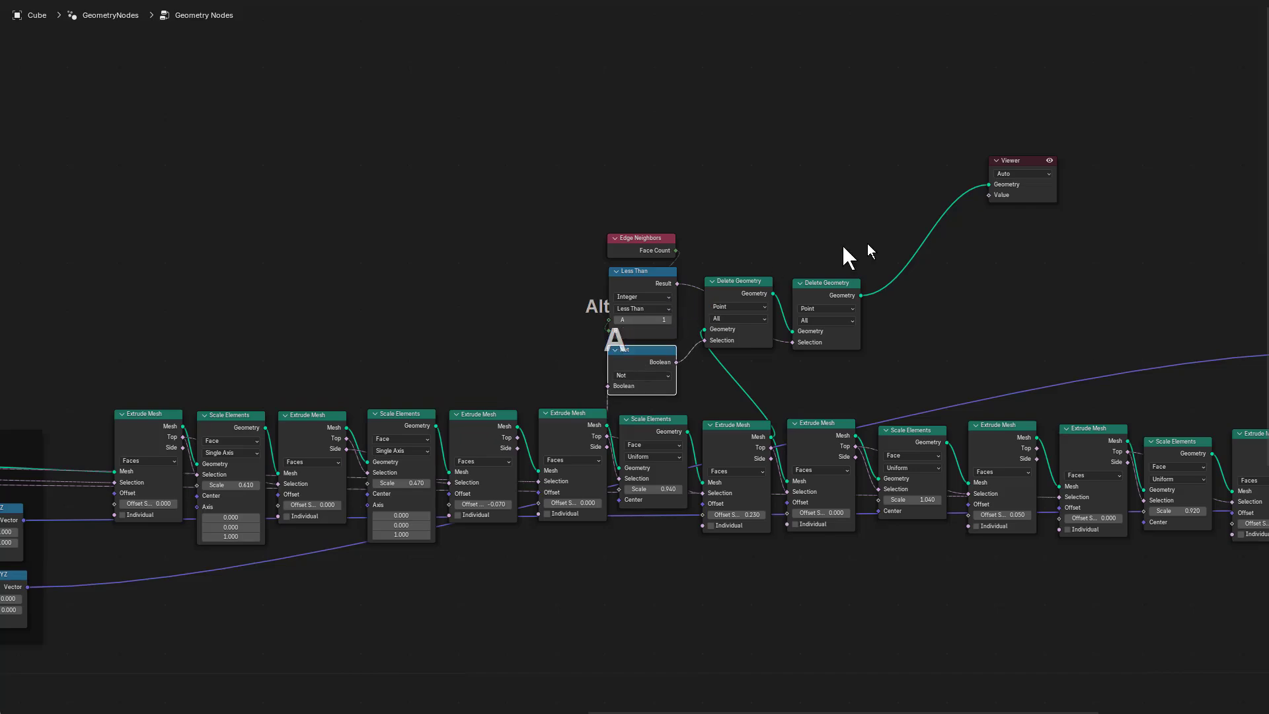
{"action": "left_click_drag", "start_coordinate": [1084, 127], "coordinate": [611, 370]}
{"action": "key", "text": "g"}
{"action": "left_click", "coordinate": [683, 318]}
{"action": "key", "text": "alt+a"}
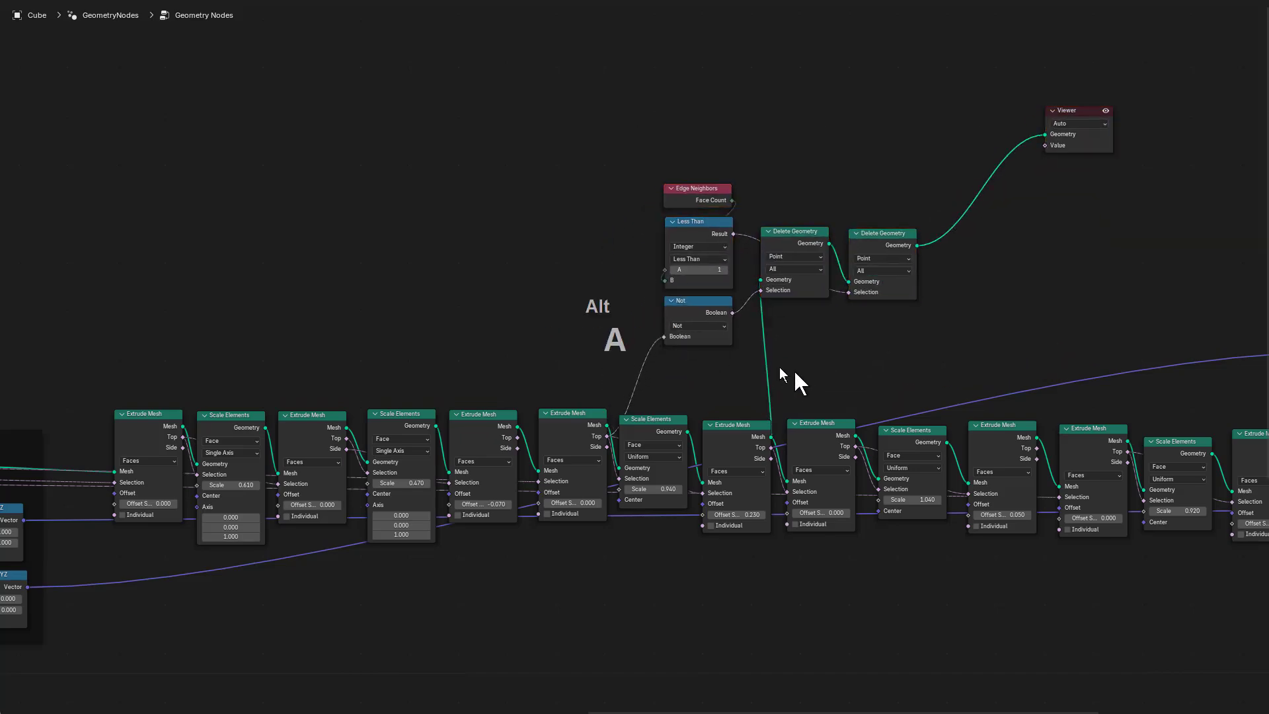
Frame the whole chain of Extrude Mesh and Scale Elements nodes and label the frame "making the part"
{"action": "scroll", "coordinate": [880, 388], "scroll_direction": "down", "scroll_amount": 1}
{"action": "scroll", "coordinate": [881, 387], "scroll_direction": "down", "scroll_amount": 1}
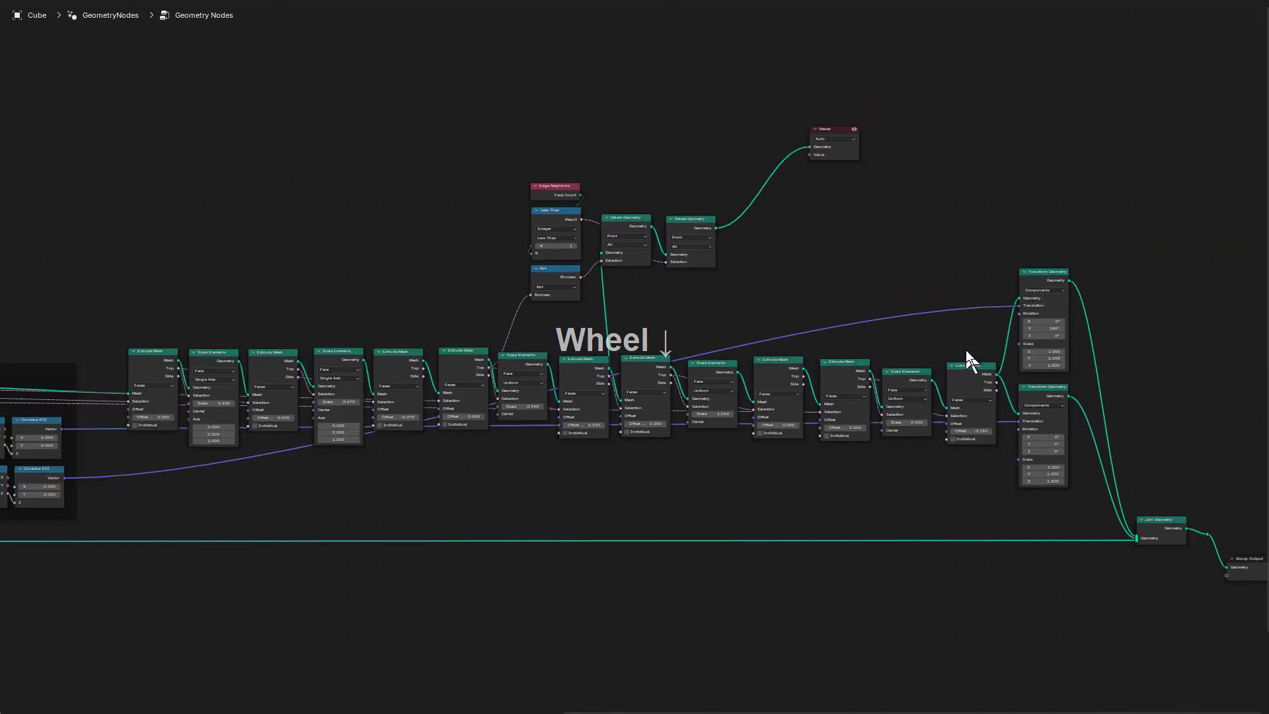
{"action": "left_click_drag", "start_coordinate": [966, 350], "coordinate": [135, 458]}
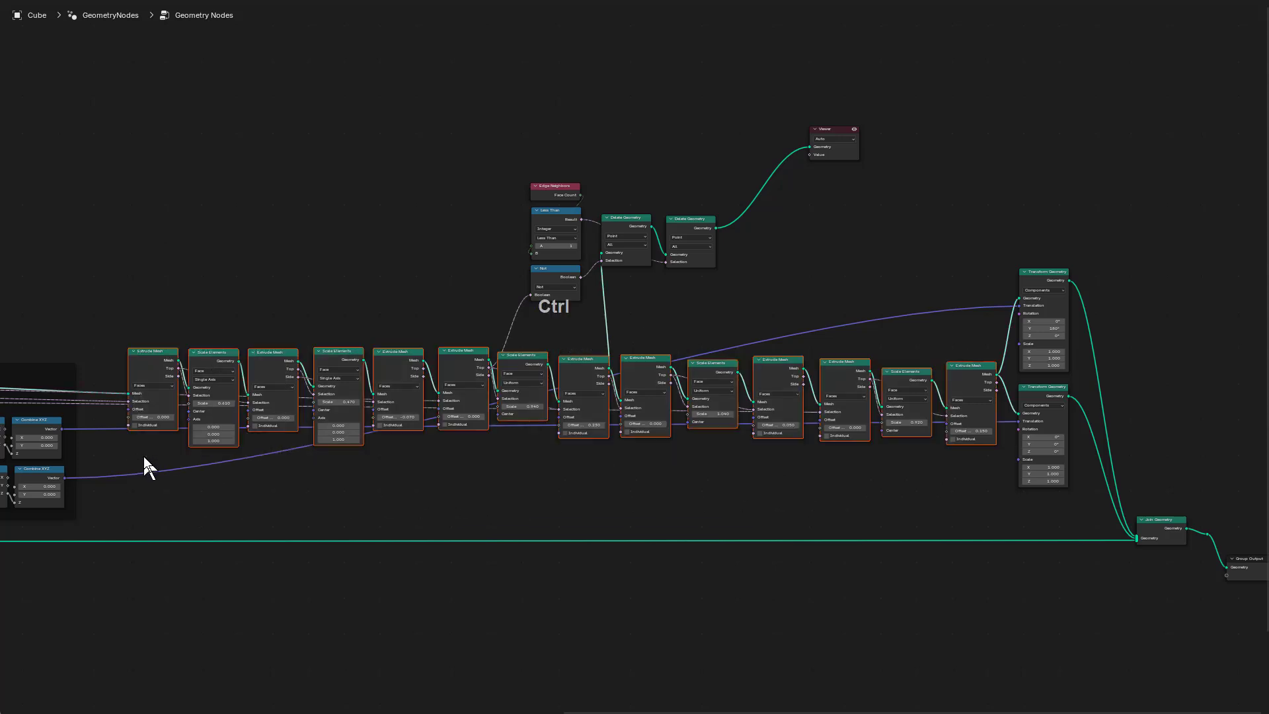
{"action": "key", "text": "ctrl+j"}
{"action": "key", "text": "F2"}
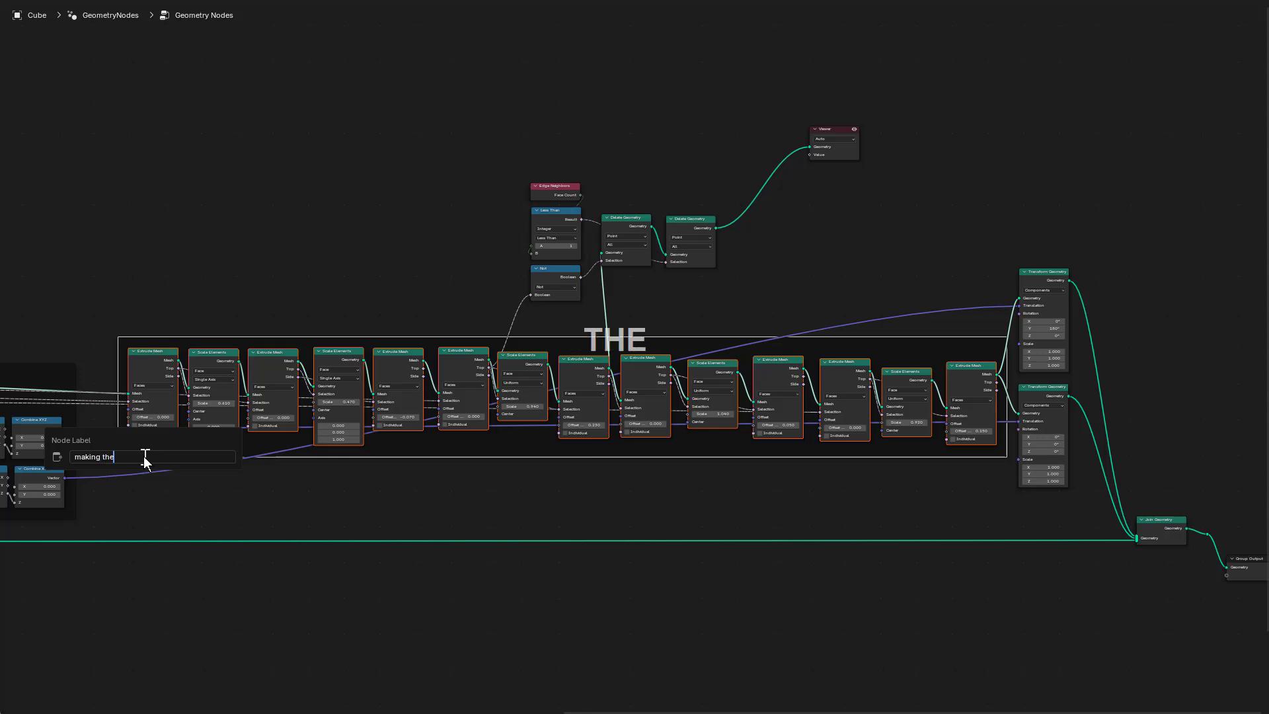
{"action": "type", "text": "t"}
{"action": "key", "text": "Return"}
Move the two Transform Geometry nodes slightly away from the end of the "making the part" frame
{"action": "scroll", "coordinate": [697, 476], "scroll_direction": "up", "scroll_amount": 2}
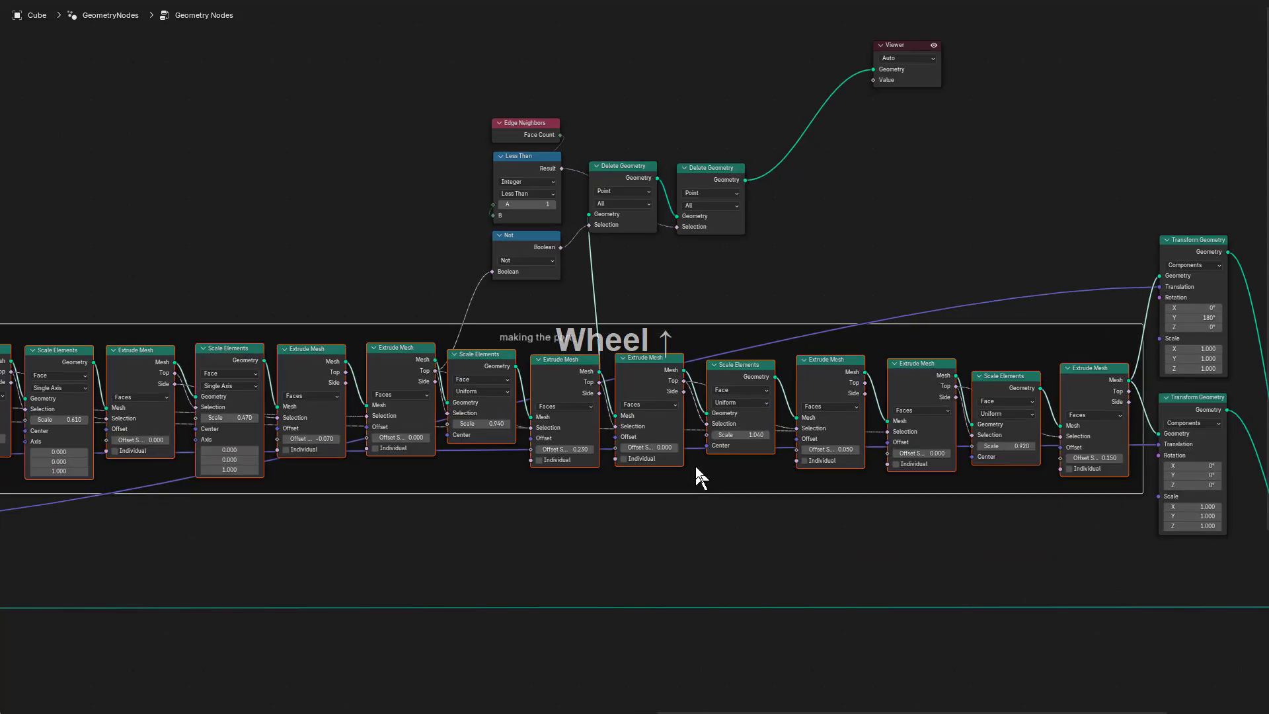
{"action": "middle_click_drag", "start_coordinate": [697, 476], "coordinate": [763, 521]}
{"action": "scroll", "coordinate": [1033, 369], "scroll_direction": "up", "scroll_amount": 1}
{"action": "left_click_drag", "start_coordinate": [1037, 372], "coordinate": [1048, 378]}
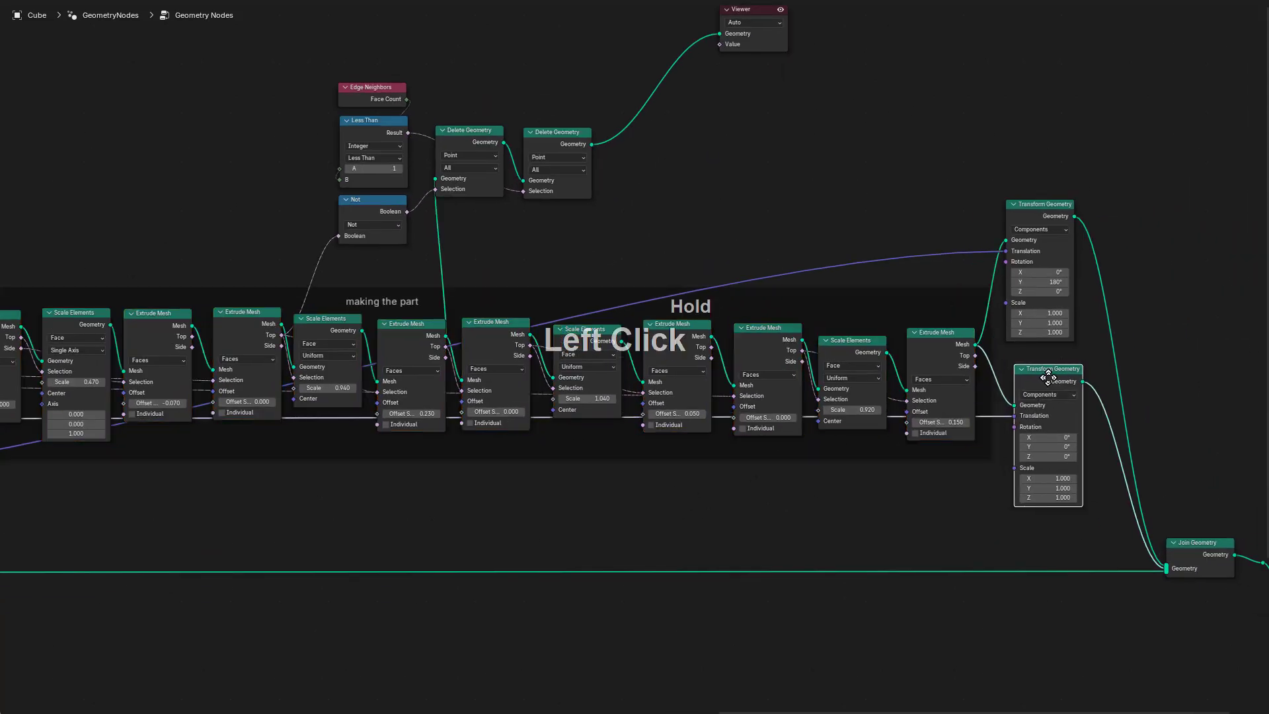
{"action": "left_click_drag", "start_coordinate": [1030, 208], "coordinate": [1040, 220]}
Examine the framed node tree from the Transform Geometry nodes back to the Cylinder node and its radius inputs
{"action": "scroll", "coordinate": [979, 380], "scroll_direction": "down", "scroll_amount": 1}
{"action": "middle_click_drag", "start_coordinate": [980, 385], "coordinate": [877, 367]}
{"action": "scroll", "coordinate": [534, 397], "scroll_direction": "down", "scroll_amount": 2}
{"action": "middle_click_drag", "start_coordinate": [389, 330], "coordinate": [801, 363]}
{"action": "scroll", "coordinate": [810, 357], "scroll_direction": "down", "scroll_amount": 1}
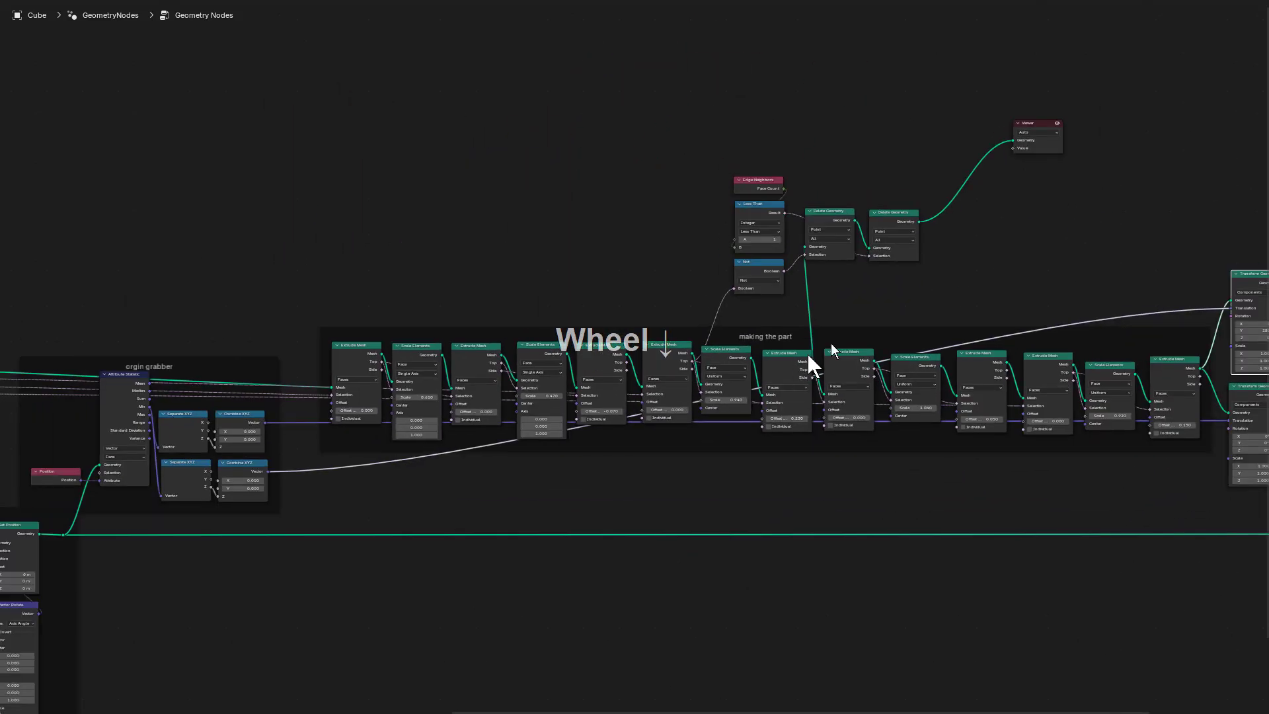
{"action": "scroll", "coordinate": [716, 413], "scroll_direction": "up", "scroll_amount": 8}
{"action": "middle_click_drag", "start_coordinate": [843, 317], "coordinate": [711, 388]}
{"action": "scroll", "coordinate": [707, 390], "scroll_direction": "down", "scroll_amount": 5}
{"action": "middle_click_drag", "start_coordinate": [389, 509], "coordinate": [835, 376]}
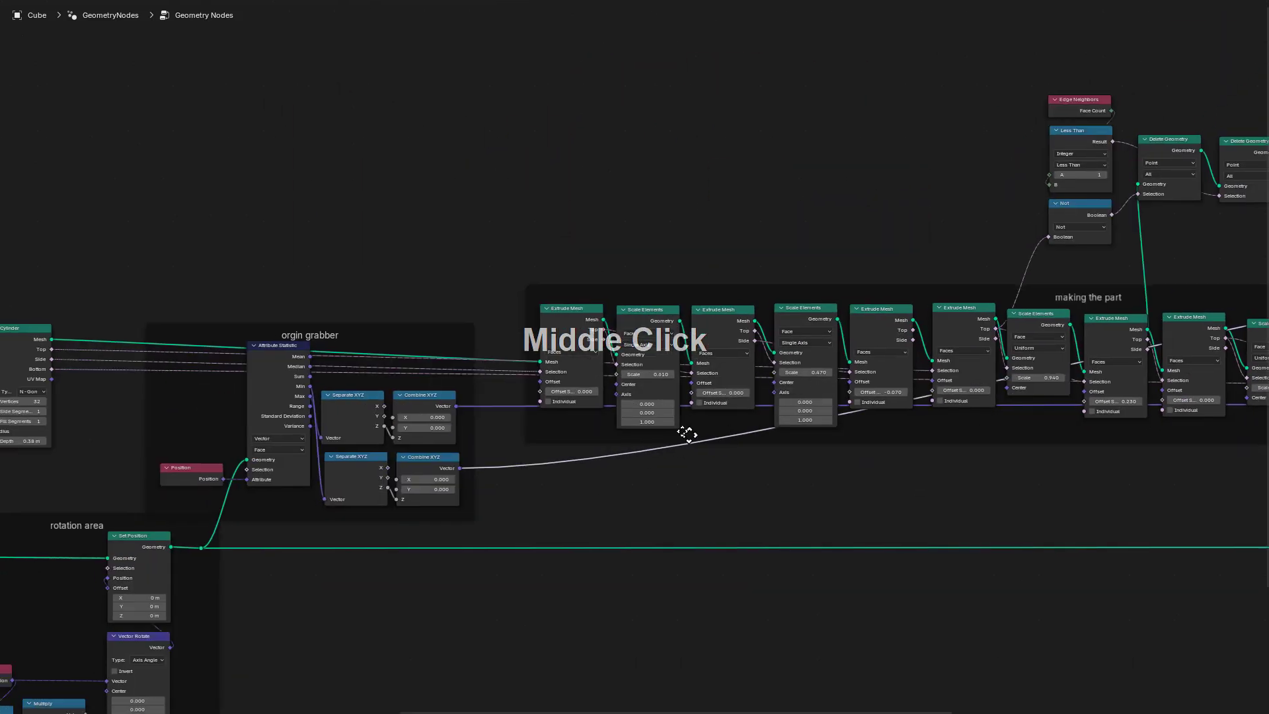
{"action": "scroll", "coordinate": [684, 434], "scroll_direction": "down", "scroll_amount": 5}
{"action": "middle_click_drag", "start_coordinate": [288, 429], "coordinate": [728, 382]}
{"action": "scroll", "coordinate": [716, 400], "scroll_direction": "up", "scroll_amount": 7}
{"action": "scroll", "coordinate": [711, 395], "scroll_direction": "up", "scroll_amount": 2}
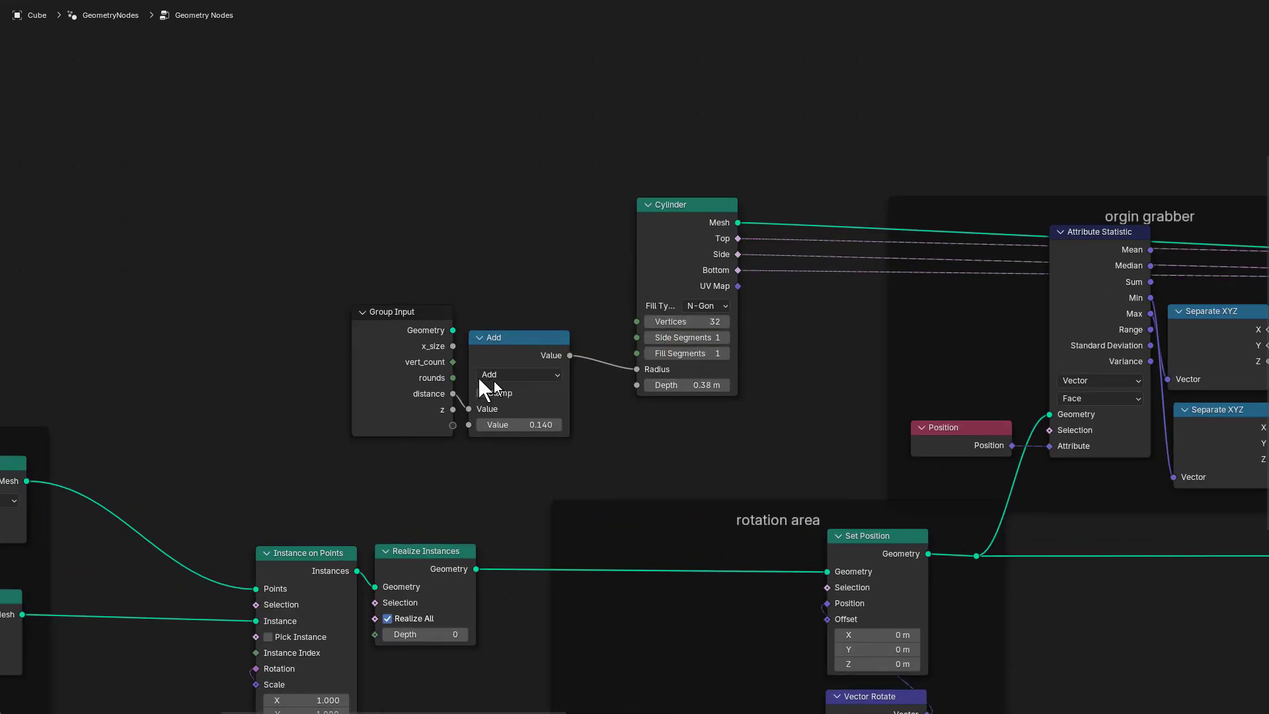
Examine the node tree from the Cylinder node to the Edge Neighbors and Delete Geometry group, and the ring it previews
{"action": "scroll", "coordinate": [793, 324], "scroll_direction": "down", "scroll_amount": 7}
{"action": "middle_click_drag", "start_coordinate": [685, 453], "coordinate": [629, 372]}
{"action": "scroll", "coordinate": [499, 472], "scroll_direction": "down", "scroll_amount": 3}
{"action": "middle_click_drag", "start_coordinate": [496, 483], "coordinate": [659, 408]}
{"action": "scroll", "coordinate": [658, 403], "scroll_direction": "down", "scroll_amount": 2}
{"action": "middle_click_drag", "start_coordinate": [1014, 439], "coordinate": [595, 444]}
{"action": "middle_click_drag", "start_coordinate": [997, 371], "coordinate": [561, 417]}
{"action": "middle_click_drag", "start_coordinate": [968, 348], "coordinate": [659, 344]}
{"action": "scroll", "coordinate": [562, 400], "scroll_direction": "up", "scroll_amount": 1}
{"action": "scroll", "coordinate": [659, 344], "scroll_direction": "up", "scroll_amount": 2}
{"action": "middle_click_drag", "start_coordinate": [668, 419], "coordinate": [1077, 548]}
{"action": "scroll", "coordinate": [569, 238], "scroll_direction": "up", "scroll_amount": 2}
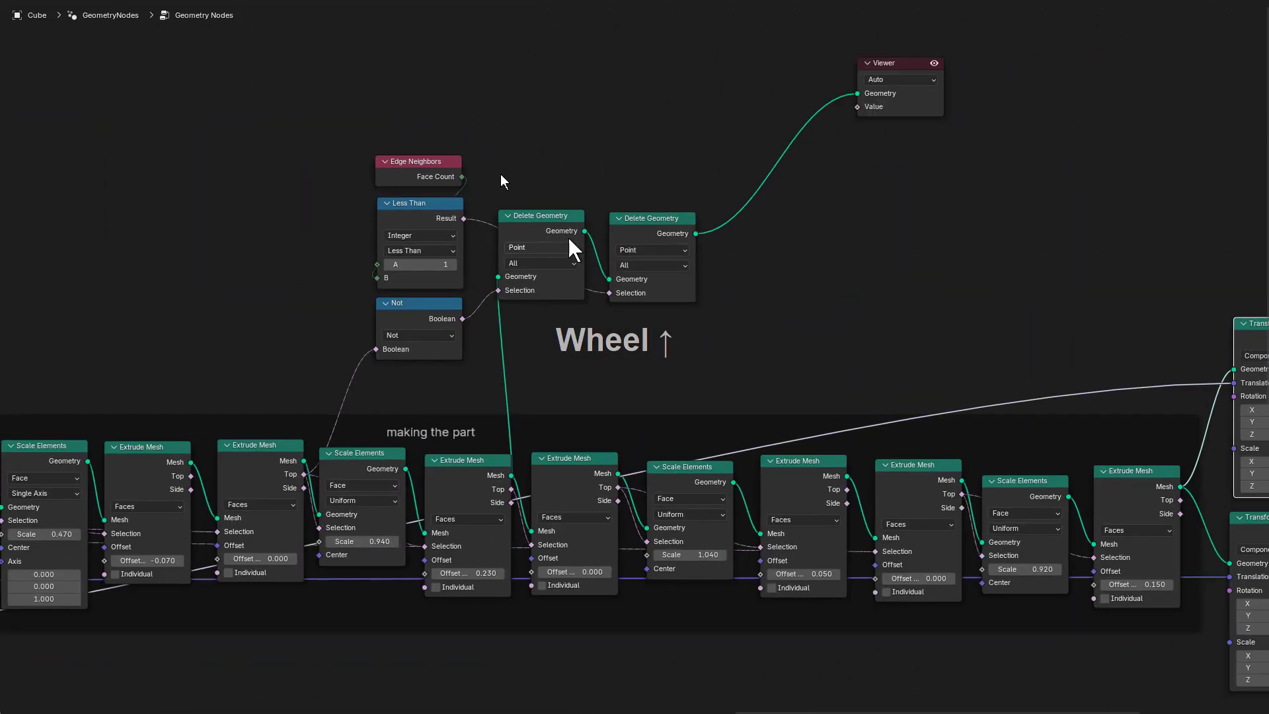
{"action": "middle_click_drag", "start_coordinate": [568, 238], "coordinate": [559, 404]}
{"action": "scroll", "coordinate": [490, 382], "scroll_direction": "up", "scroll_amount": 1}
{"action": "key", "text": "ctrl+space"}
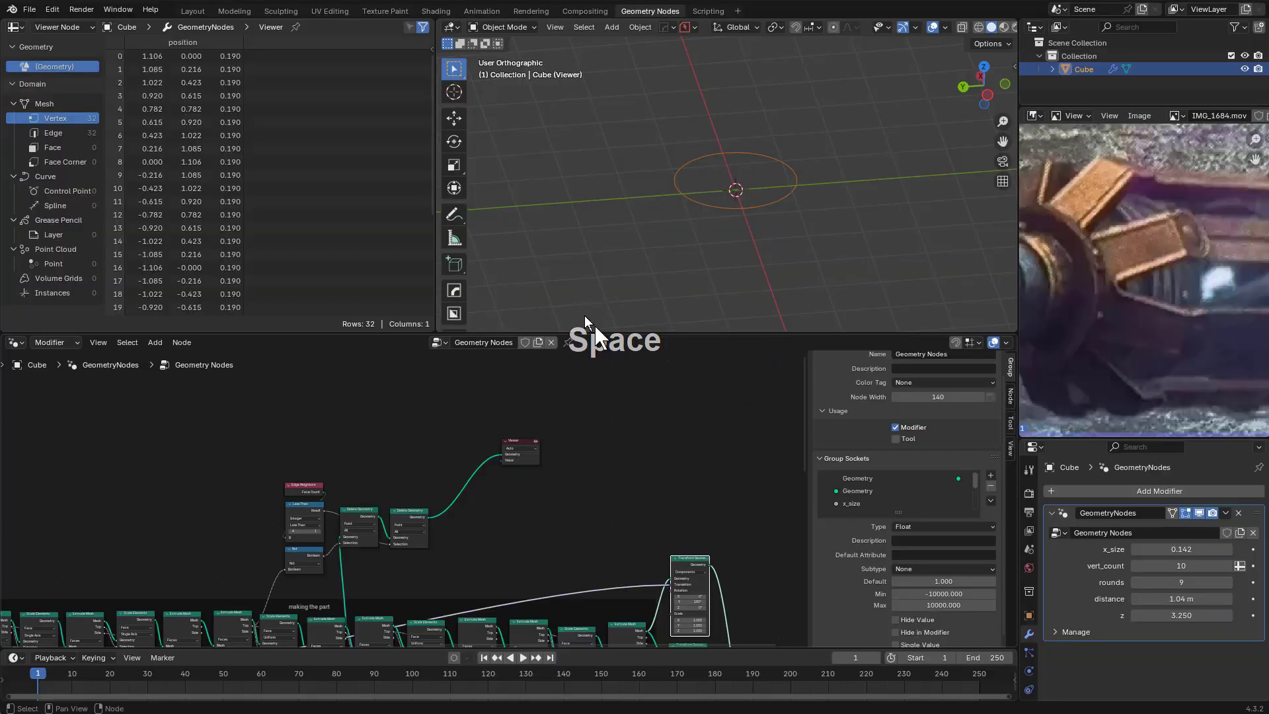
{"action": "scroll", "coordinate": [742, 206], "scroll_direction": "down", "scroll_amount": 1}
{"action": "scroll", "coordinate": [533, 587], "scroll_direction": "up", "scroll_amount": 3}
{"action": "key", "text": "ctrl+alt+space"}
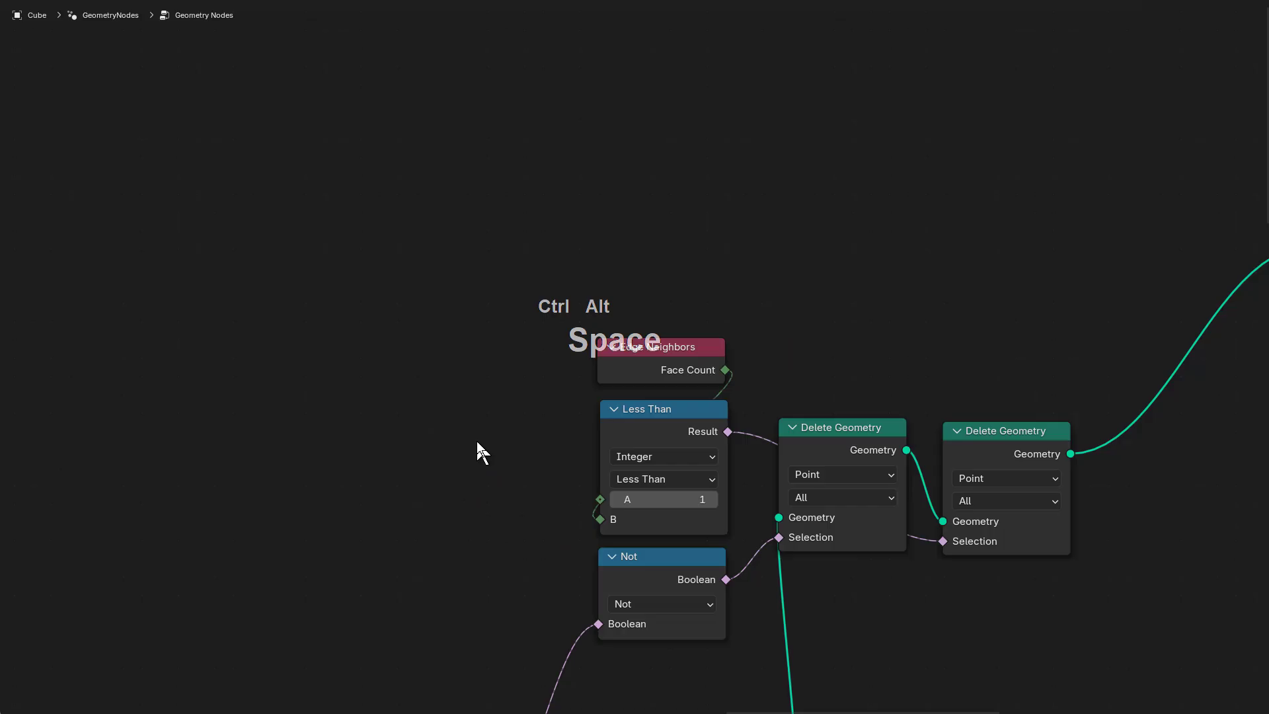
Add a UV Sphere node above the Edge Neighbors node and preview its mesh through the Viewer
{"action": "scroll", "coordinate": [478, 442], "scroll_direction": "up", "scroll_amount": 1}
{"action": "key", "text": "shift+a"}
{"action": "left_click", "coordinate": [761, 197]}
{"action": "type", "text": "uv sph"}
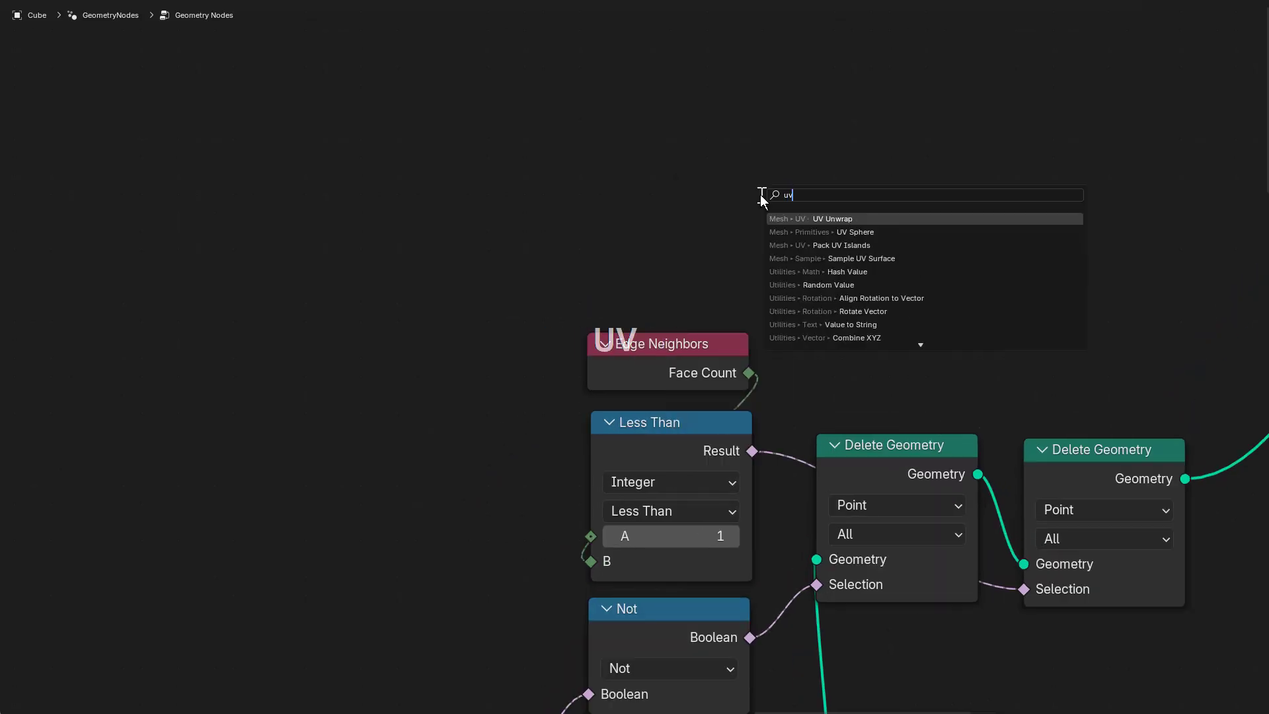
{"action": "key", "text": "Return"}
{"action": "left_click", "coordinate": [601, 93]}
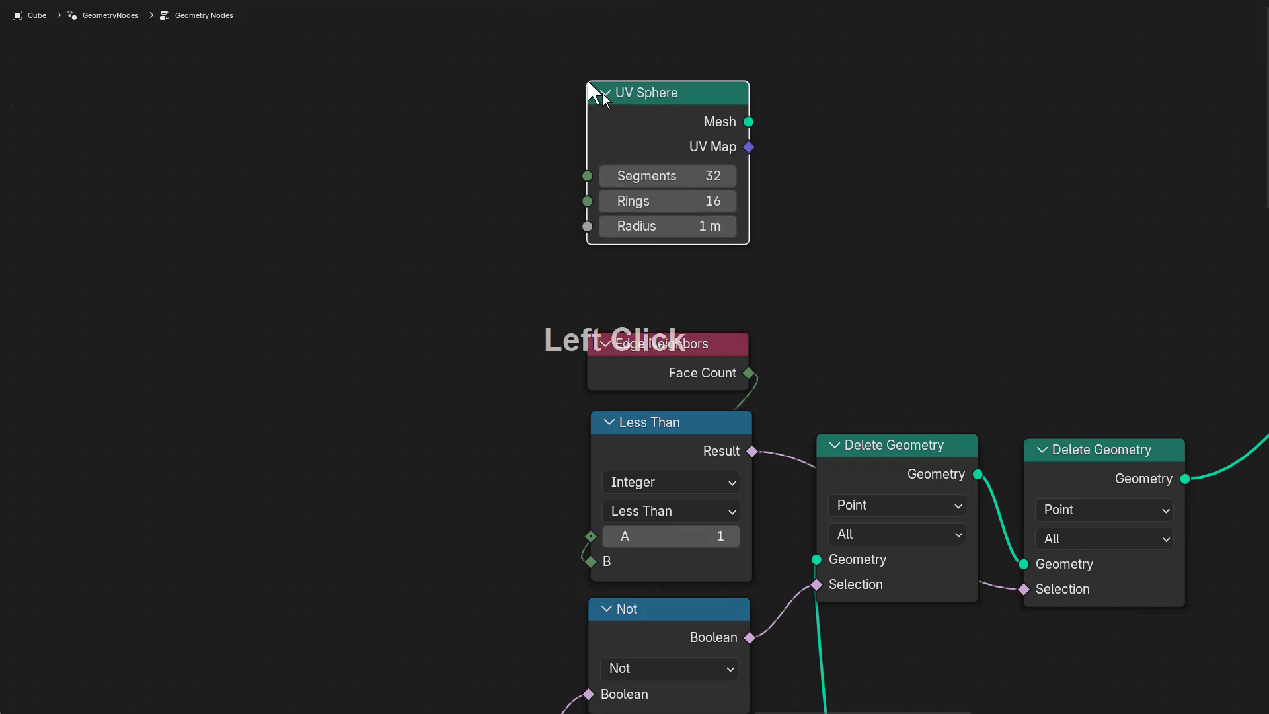
{"action": "left_click", "coordinate": [624, 115], "text": "ctrl+shift"}
{"action": "middle_click_drag", "start_coordinate": [624, 115], "coordinate": [810, 267]}
Set the UV Sphere's Segments to 16
{"action": "key", "text": "ctrl+space"}
{"action": "scroll", "coordinate": [707, 285], "scroll_direction": "up", "scroll_amount": 3}
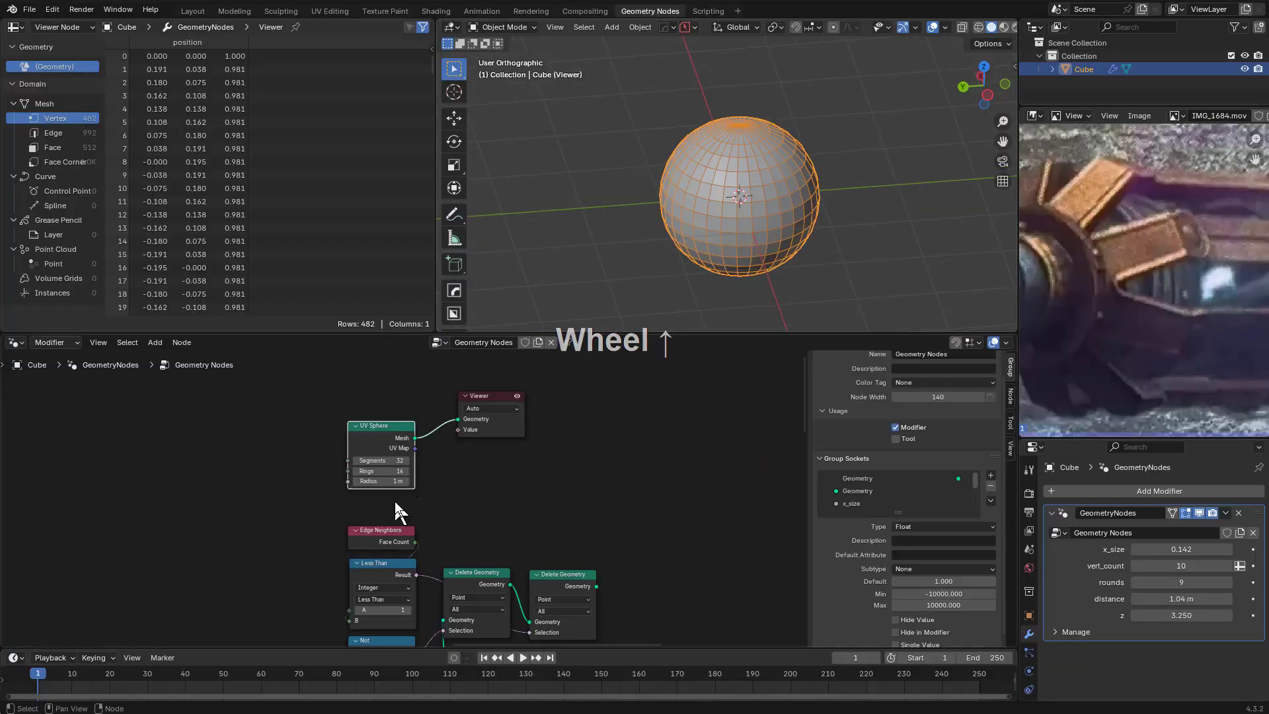
{"action": "scroll", "coordinate": [394, 513], "scroll_direction": "up", "scroll_amount": 2}
{"action": "left_click", "coordinate": [370, 442]}
{"action": "type", "text": "1"}
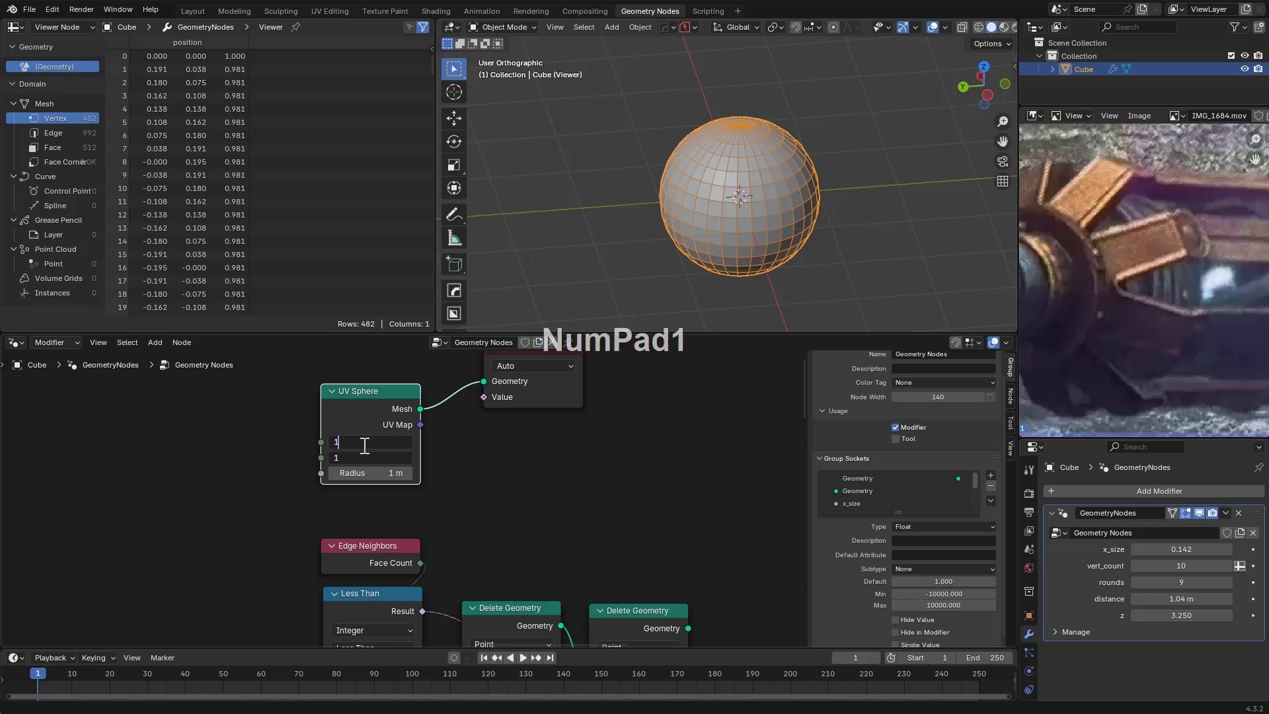
{"action": "type", "text": "6"}
{"action": "key", "text": "KP_Enter"}
Move the UV Sphere node slightly up and the Viewer well away from it to make room between them
{"action": "middle_click_drag", "start_coordinate": [433, 462], "coordinate": [501, 565]}
{"action": "left_click_drag", "start_coordinate": [439, 520], "coordinate": [450, 466]}
{"action": "left_click_drag", "start_coordinate": [604, 480], "coordinate": [872, 459]}
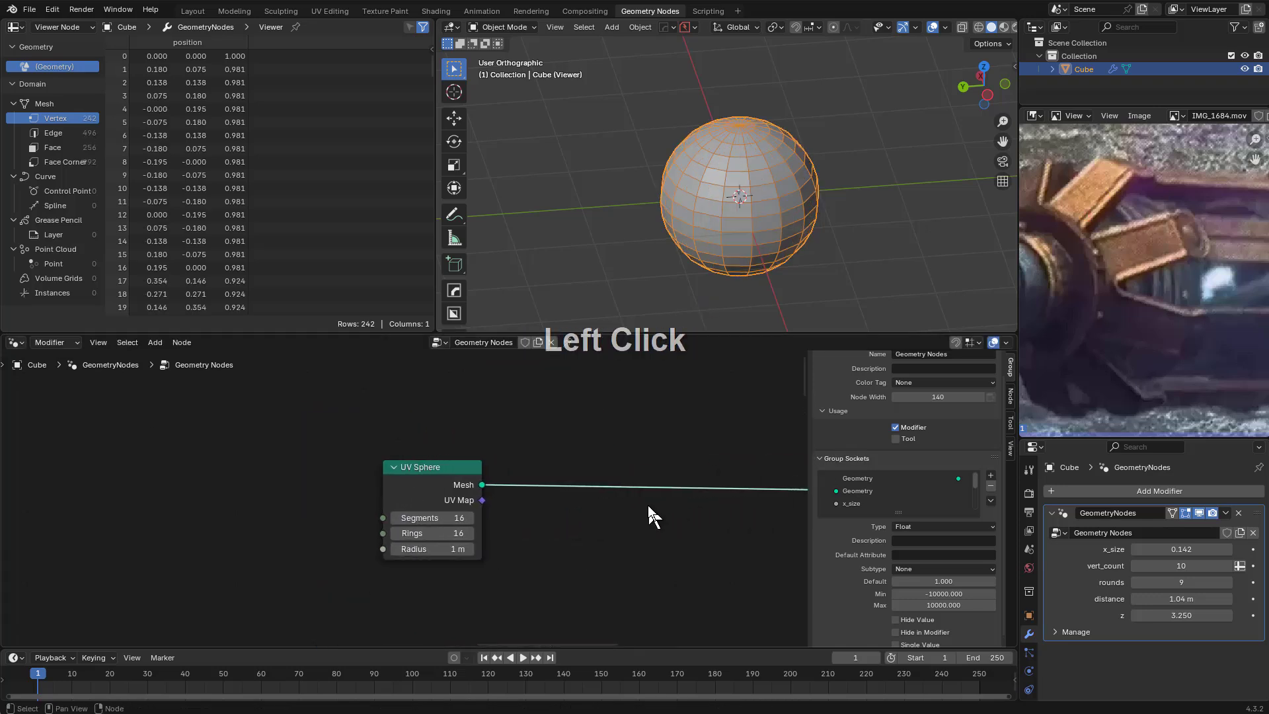
{"action": "middle_click_drag", "start_coordinate": [647, 506], "coordinate": [413, 526]}
{"action": "left_click_drag", "start_coordinate": [644, 480], "coordinate": [728, 481]}
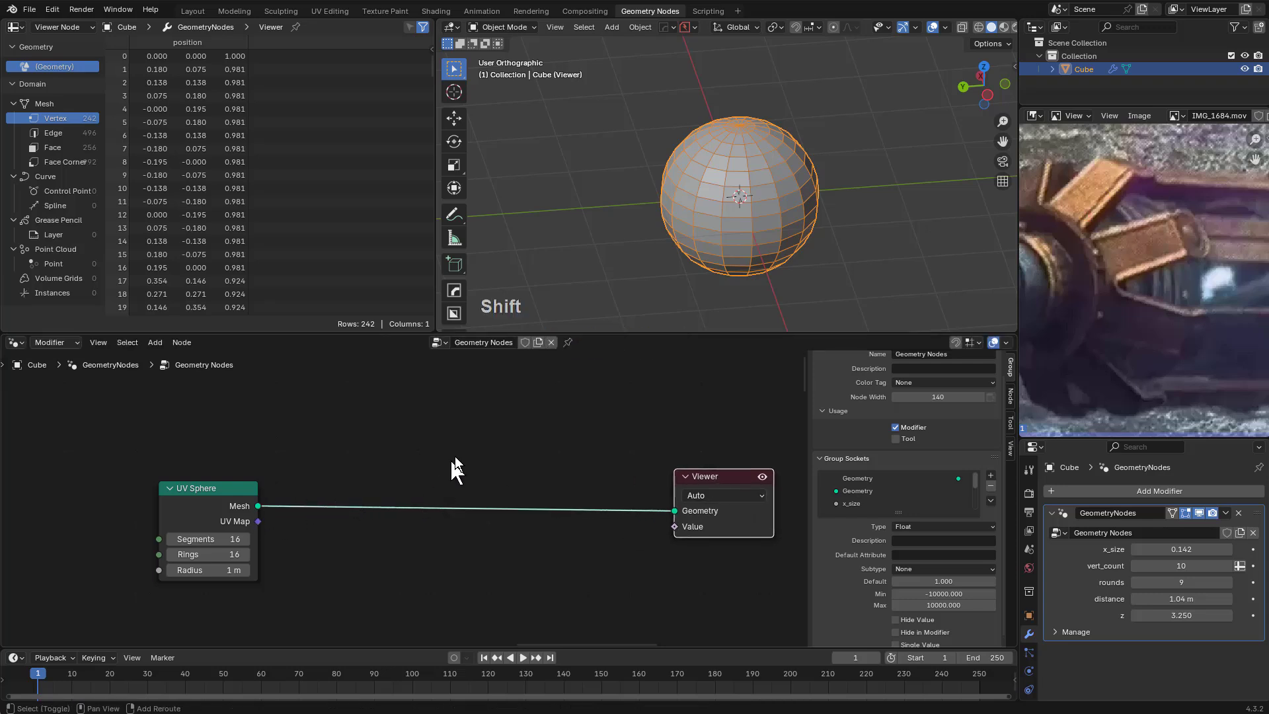
Insert a Delete Geometry node between the UV Sphere and the Viewer and set its domain to Face
{"action": "key", "text": "shift+a"}
{"action": "type", "text": "del"}
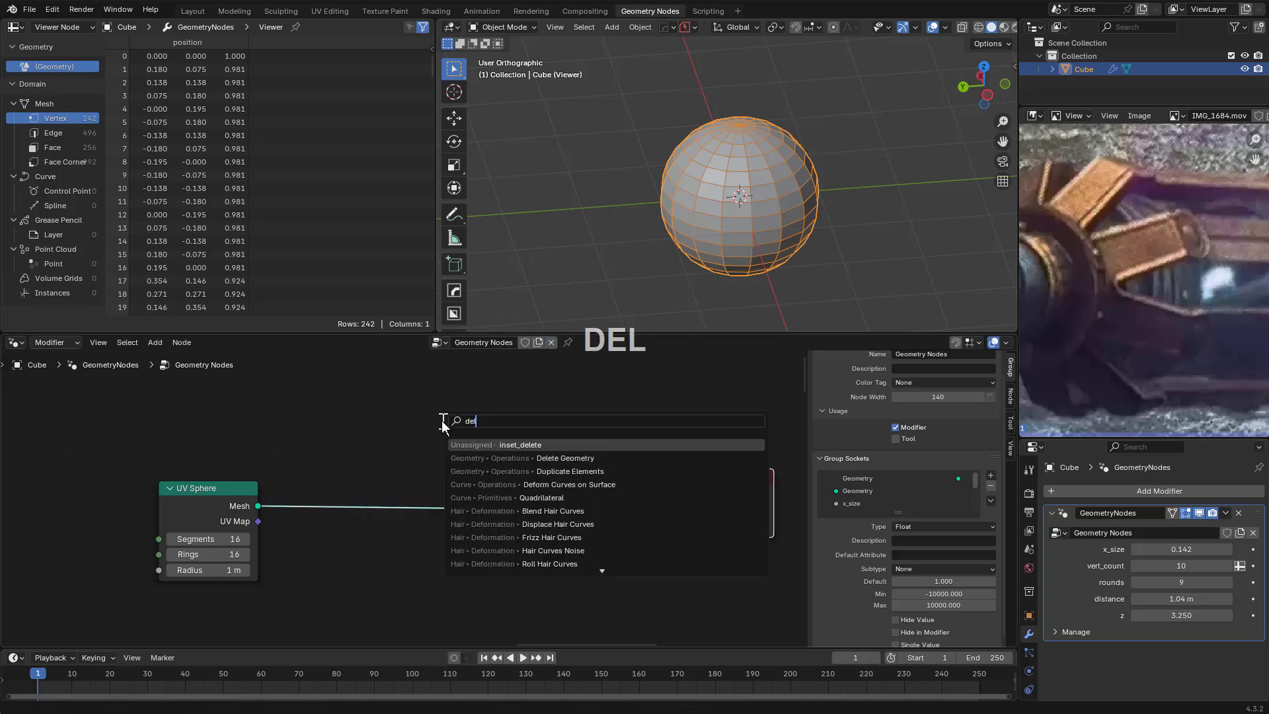
{"action": "key", "text": "Down"}
{"action": "key", "text": "Return"}
{"action": "left_click", "coordinate": [520, 453]}
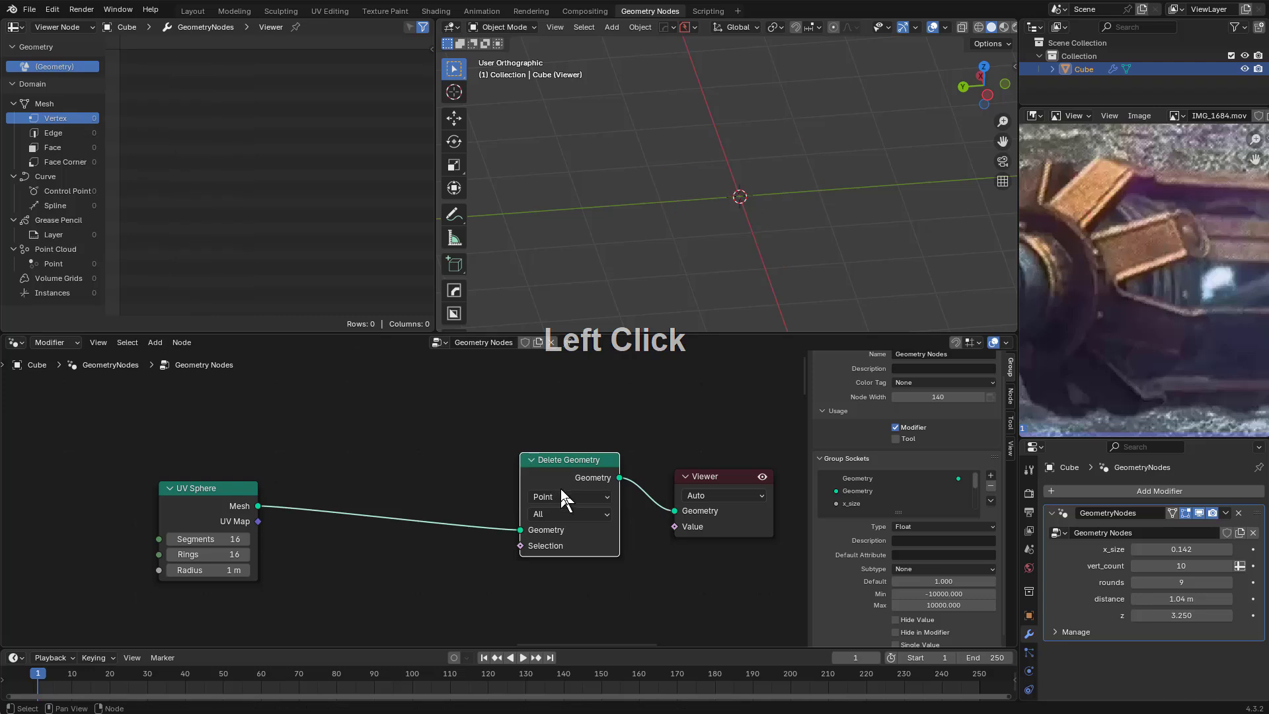
{"action": "left_click", "coordinate": [561, 562]}
{"action": "left_click_drag", "start_coordinate": [564, 453], "coordinate": [548, 442]}
{"action": "middle_click_drag", "start_coordinate": [566, 494], "coordinate": [618, 432]}
Add a Vector Math node set to Dot Product, feeding the Selection of the sphere's Delete Geometry node
{"action": "left_click_drag", "start_coordinate": [551, 459], "coordinate": [510, 497]}
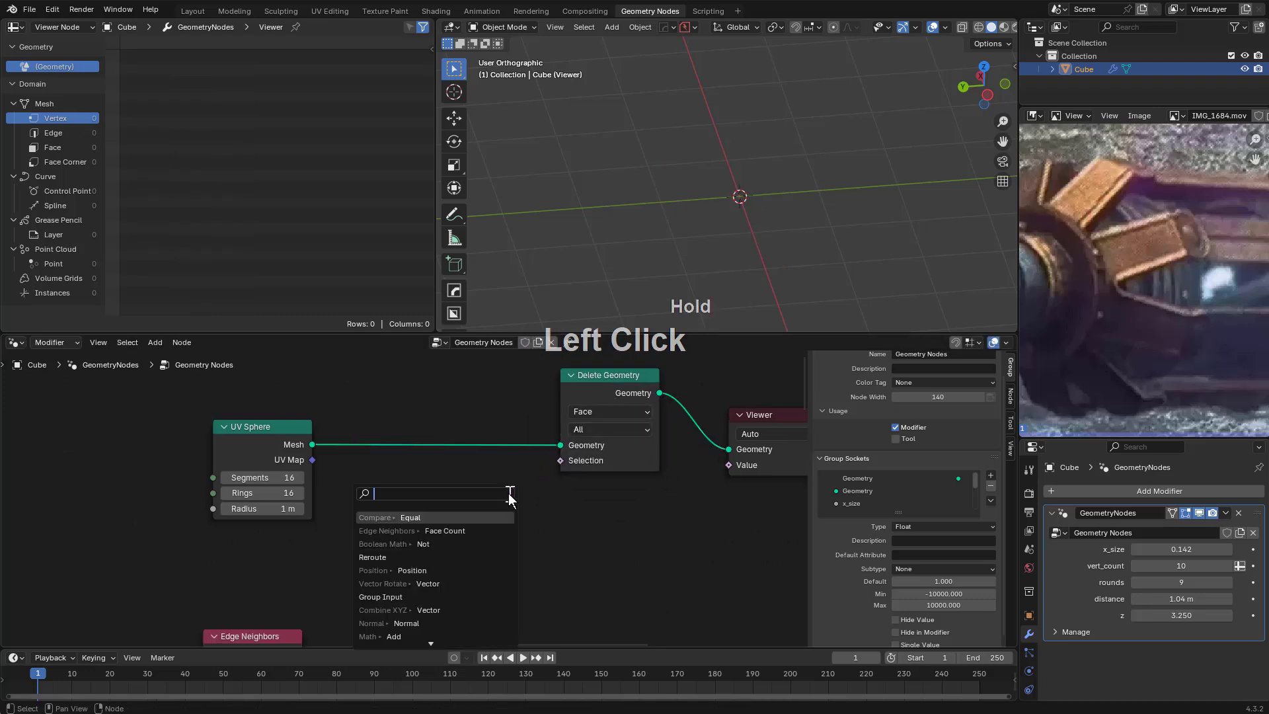
{"action": "type", "text": "dot"}
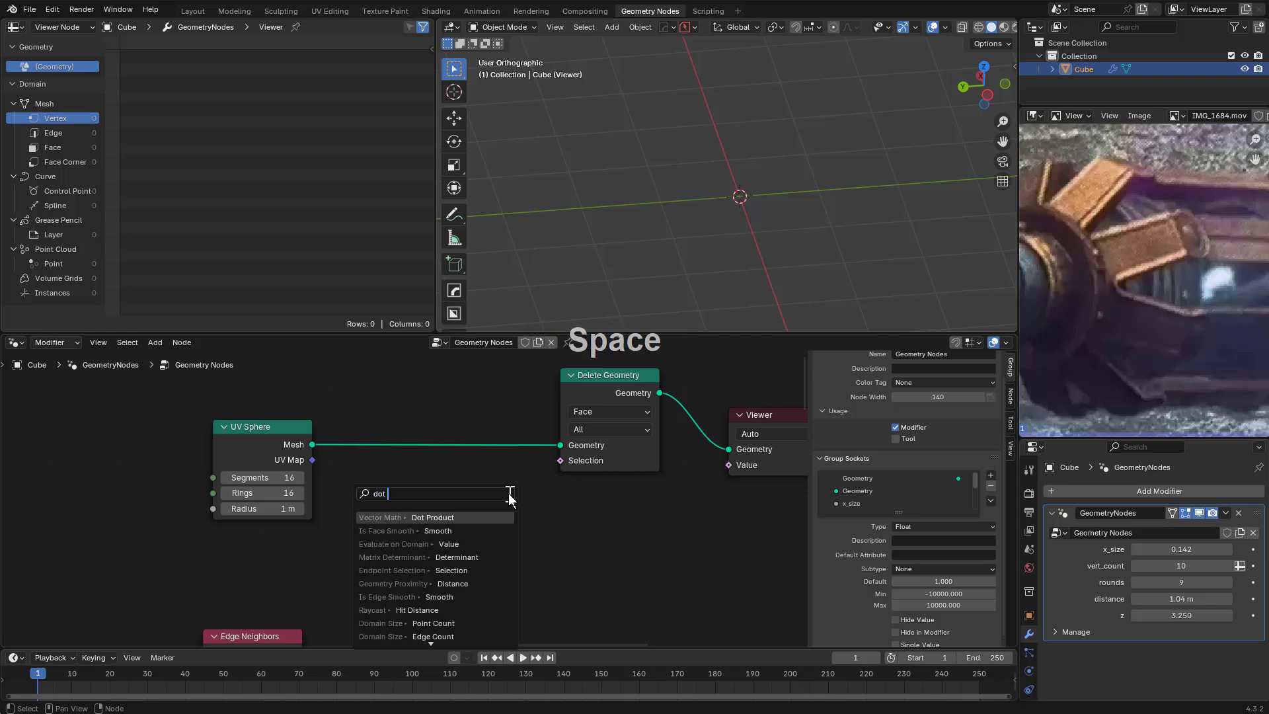
{"action": "key", "text": "Return"}
{"action": "left_click", "coordinate": [664, 505]}
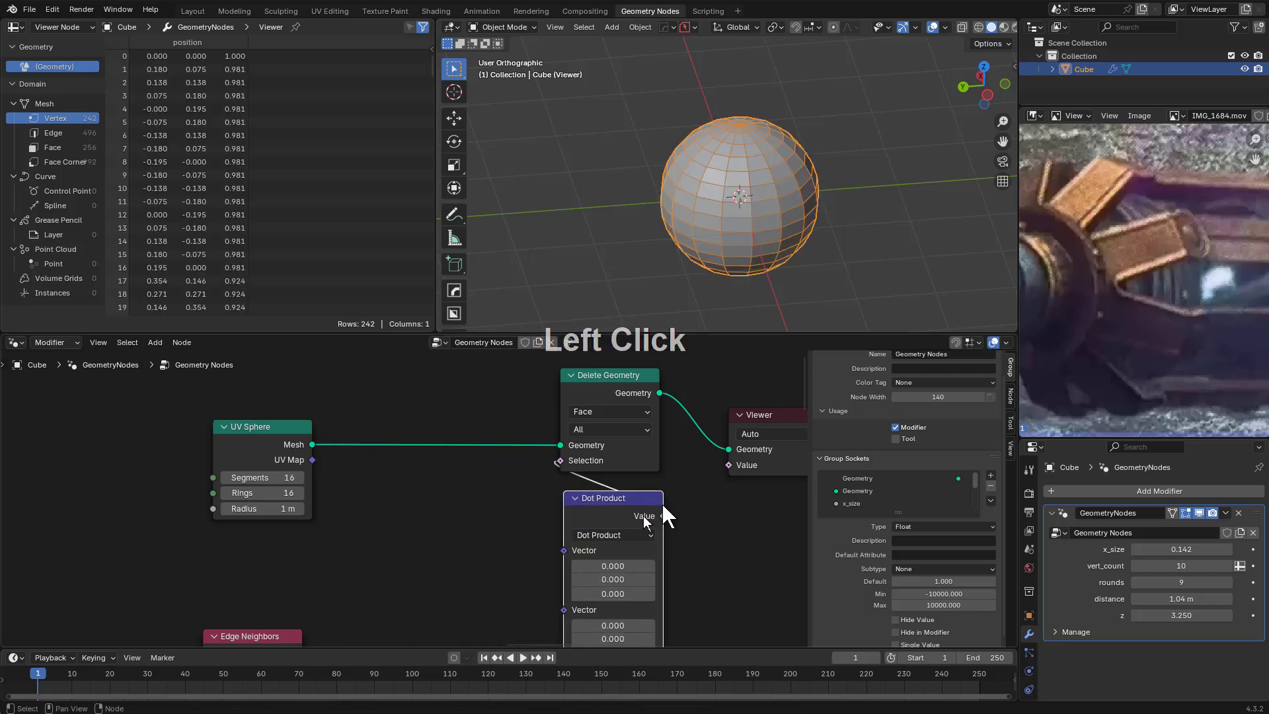
Add a Normal node and connect it to the first Vector input of the Dot Product node
{"action": "left_click_drag", "start_coordinate": [563, 551], "coordinate": [521, 542]}
{"action": "type", "text": "norl"}
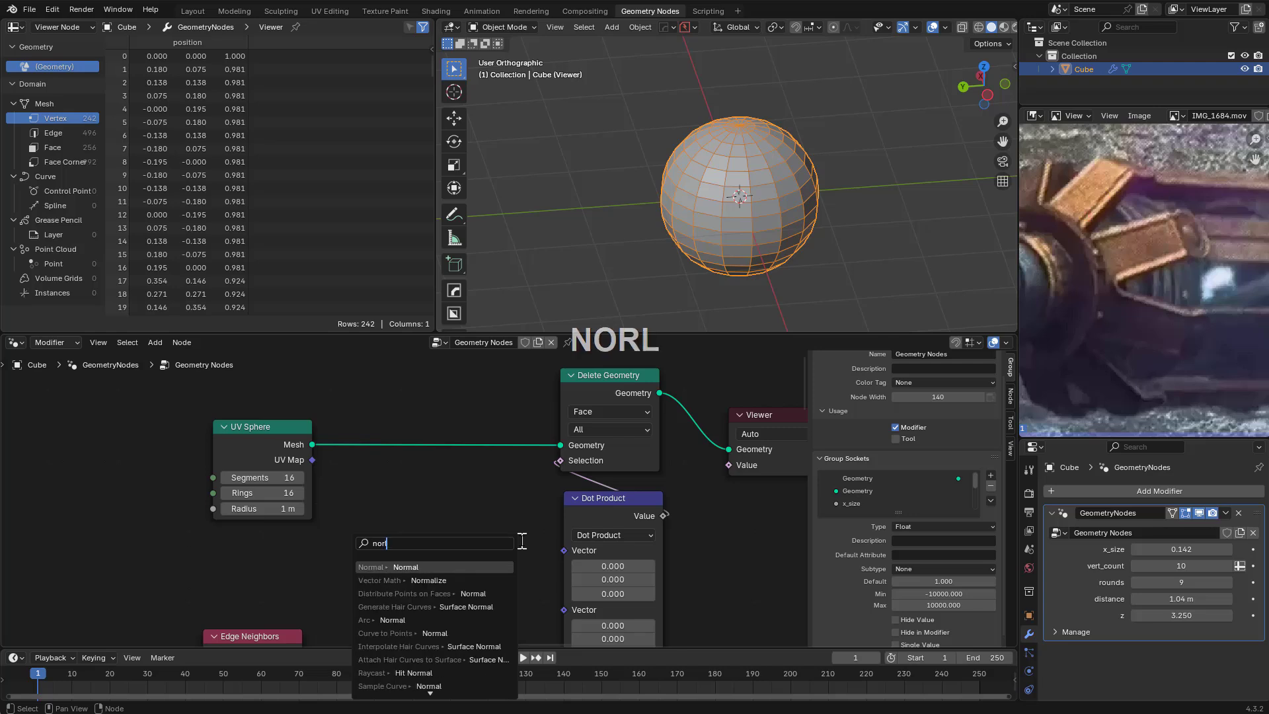
{"action": "key", "text": "Return"}
{"action": "left_click", "coordinate": [539, 527]}
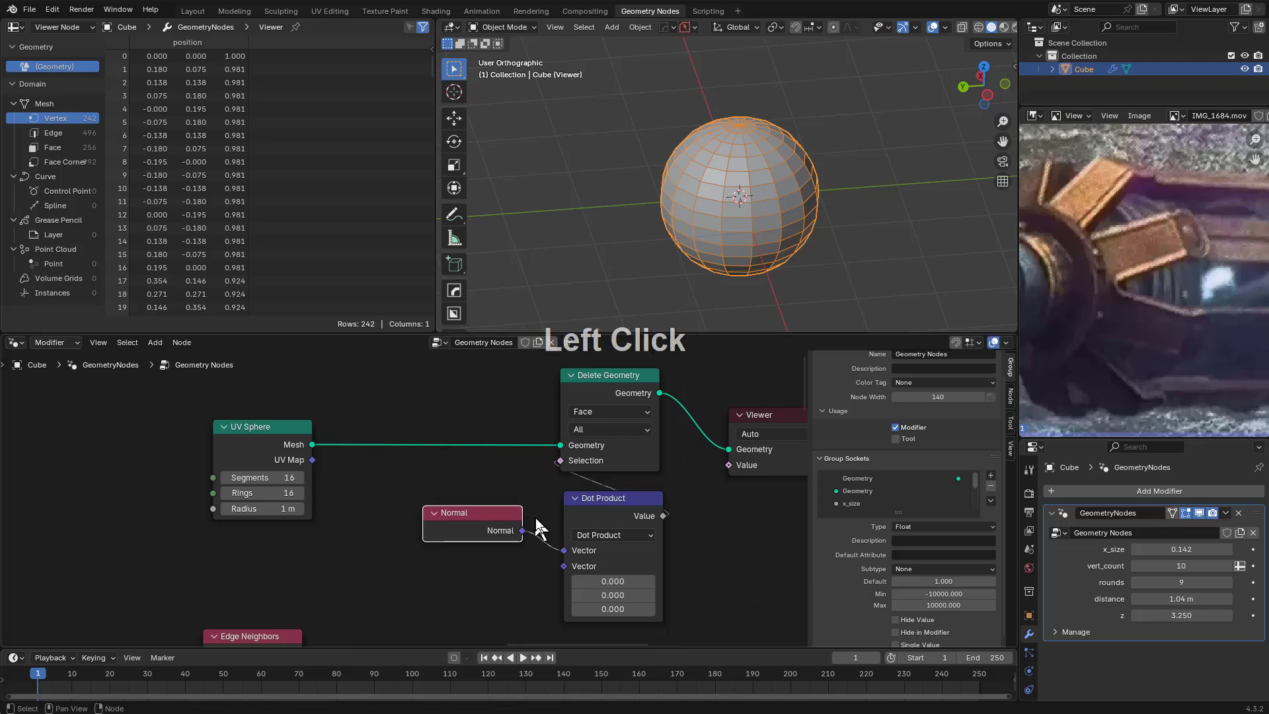
Set the Z component of the Dot Product's second vector to -1 to keep the sphere's upper half
{"action": "left_click", "coordinate": [618, 608]}
{"action": "type", "text": "1"}
{"action": "key", "text": "KP_Enter"}
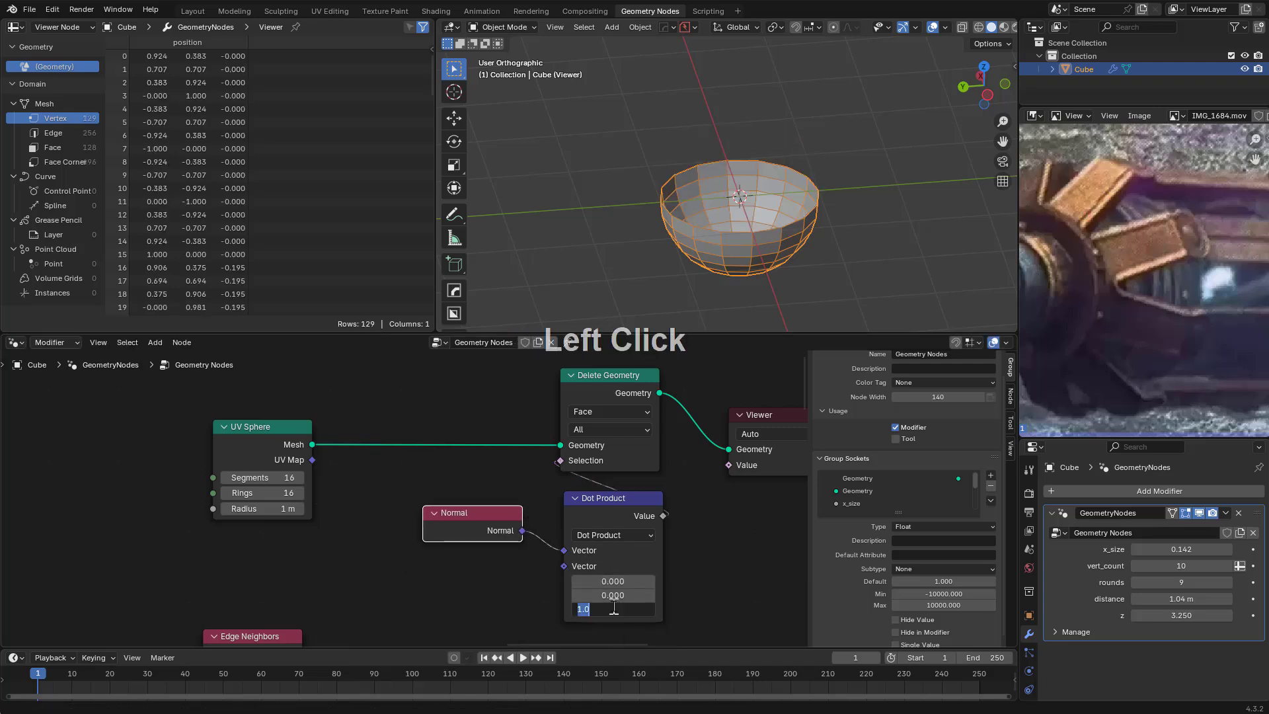
{"action": "left_click", "coordinate": [614, 608]}
{"action": "type", "text": "-1"}
{"action": "key", "text": "KP_Enter"}
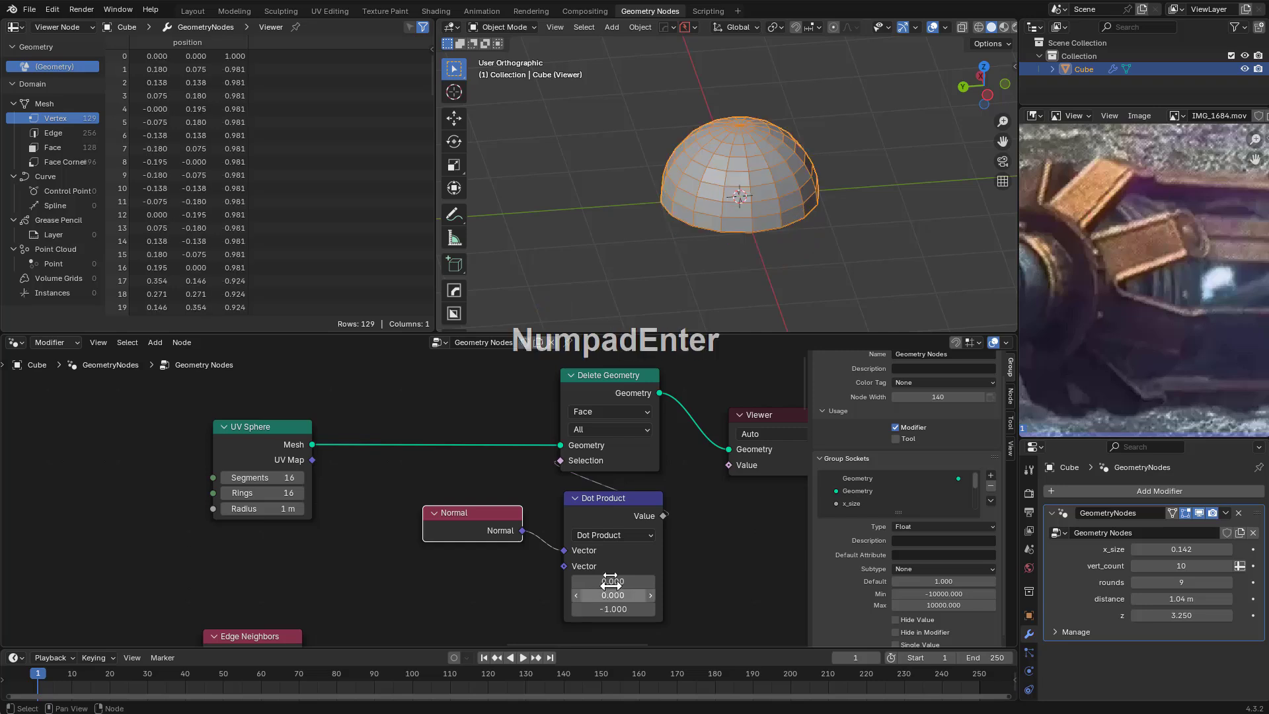
{"action": "mouse_move", "coordinate": [613, 595]}
{"action": "left_mouse_down"}
{"action": "mouse_move", "coordinate": [645, 595]}
{"action": "mouse_move", "coordinate": [620, 596]}
{"action": "left_mouse_up"}
Move the Delete Geometry, Dot Product and Normal nodes closer to the UV Sphere, keeping Normal just beside Dot Product
{"action": "left_click_drag", "start_coordinate": [606, 501], "coordinate": [600, 497]}
{"action": "left_click_drag", "start_coordinate": [466, 522], "coordinate": [470, 510]}
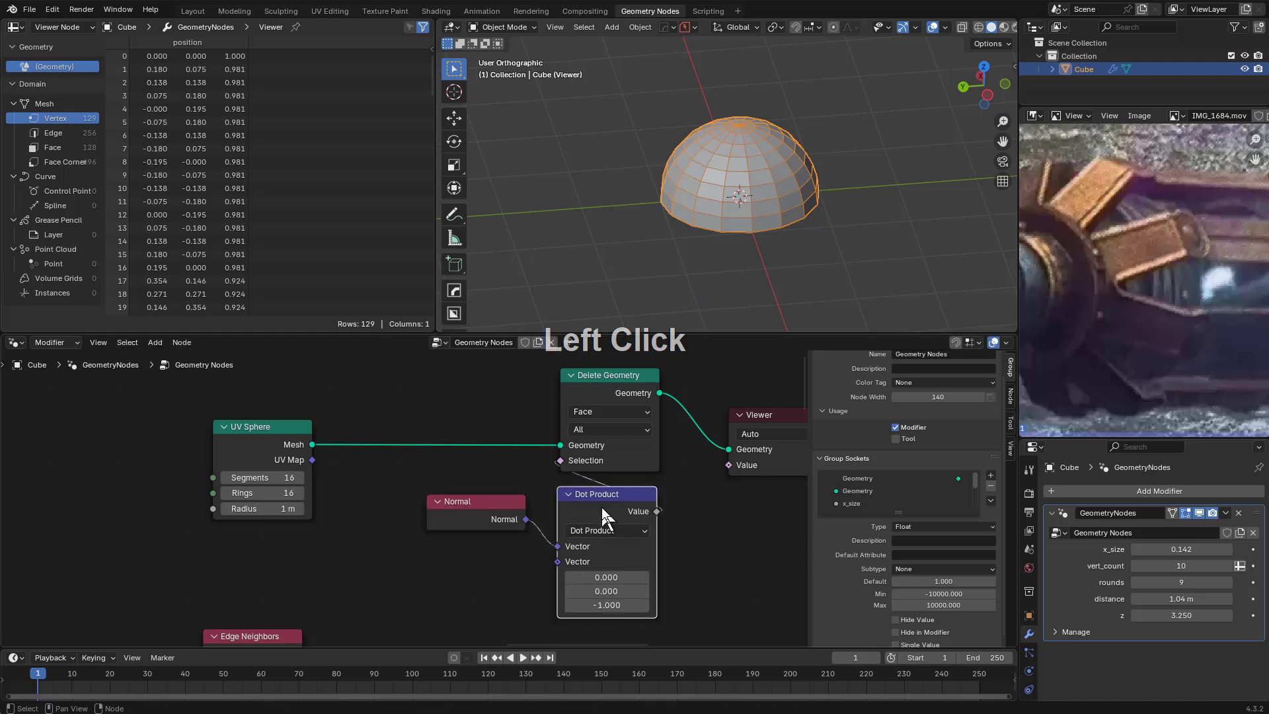
{"action": "scroll", "coordinate": [601, 507], "scroll_direction": "down", "scroll_amount": 2}
{"action": "left_click_drag", "start_coordinate": [442, 403], "coordinate": [562, 532]}
{"action": "key", "text": "g"}
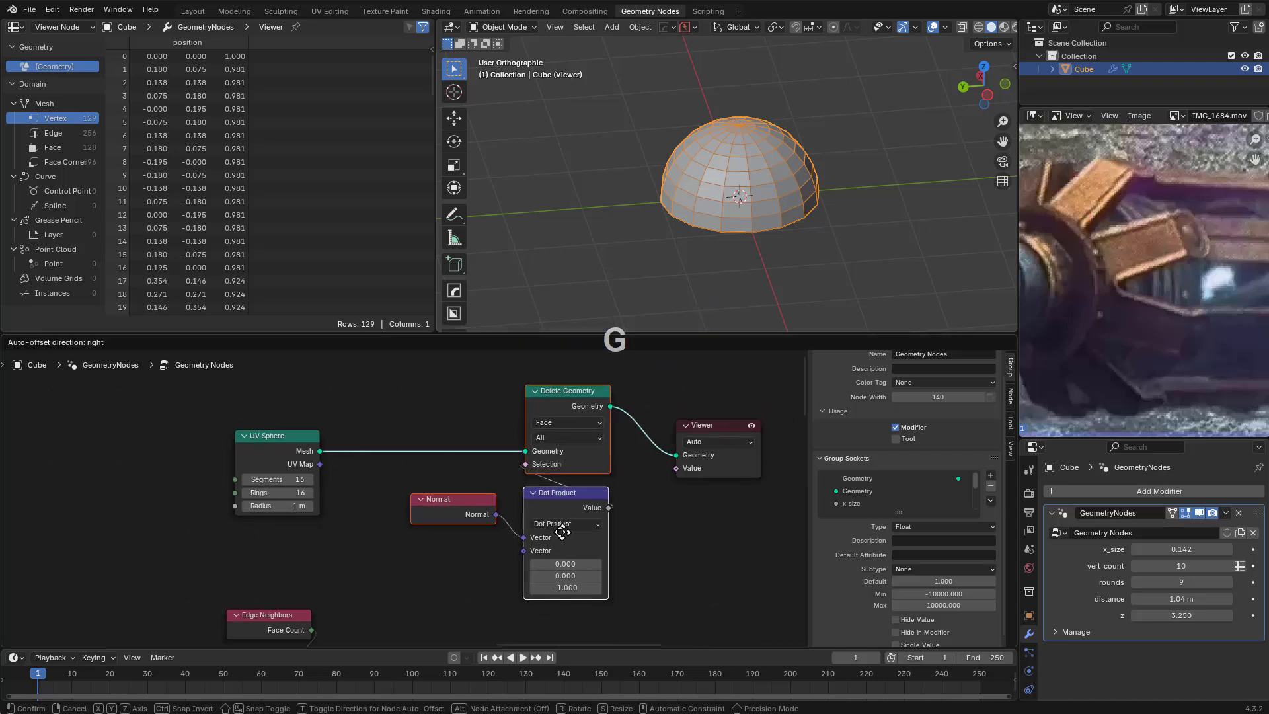
{"action": "key", "text": "x"}
{"action": "left_click", "coordinate": [505, 532]}
{"action": "left_click", "coordinate": [379, 504]}
{"action": "key", "text": "g"}
{"action": "key", "text": "x"}
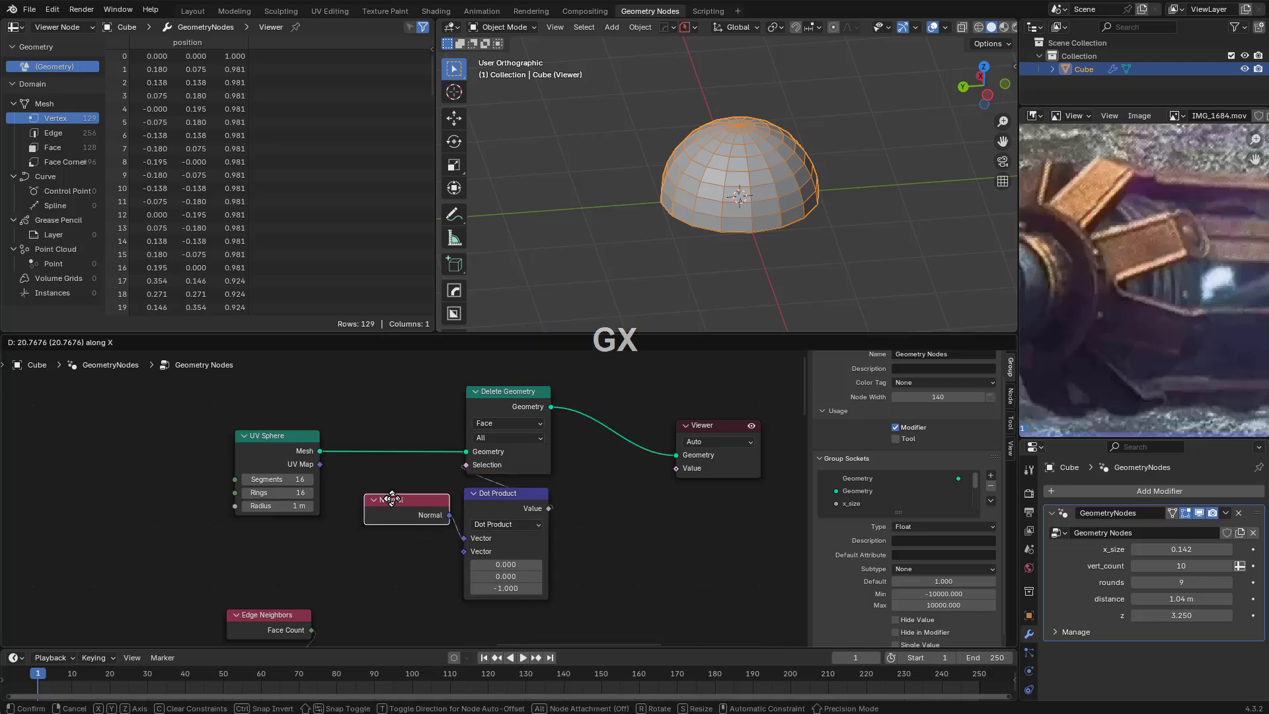
{"action": "left_click", "coordinate": [392, 499]}
{"action": "left_click", "coordinate": [506, 502]}
{"action": "key", "text": "g"}
{"action": "key", "text": "x"}
{"action": "right_click", "coordinate": [507, 503]}
Move the Viewer node horizontally farther away from the sphere's Delete Geometry node
{"action": "scroll", "coordinate": [701, 559], "scroll_direction": "down", "scroll_amount": 4}
{"action": "middle_click_drag", "start_coordinate": [701, 558], "coordinate": [560, 489]}
{"action": "scroll", "coordinate": [557, 476], "scroll_direction": "up", "scroll_amount": 1}
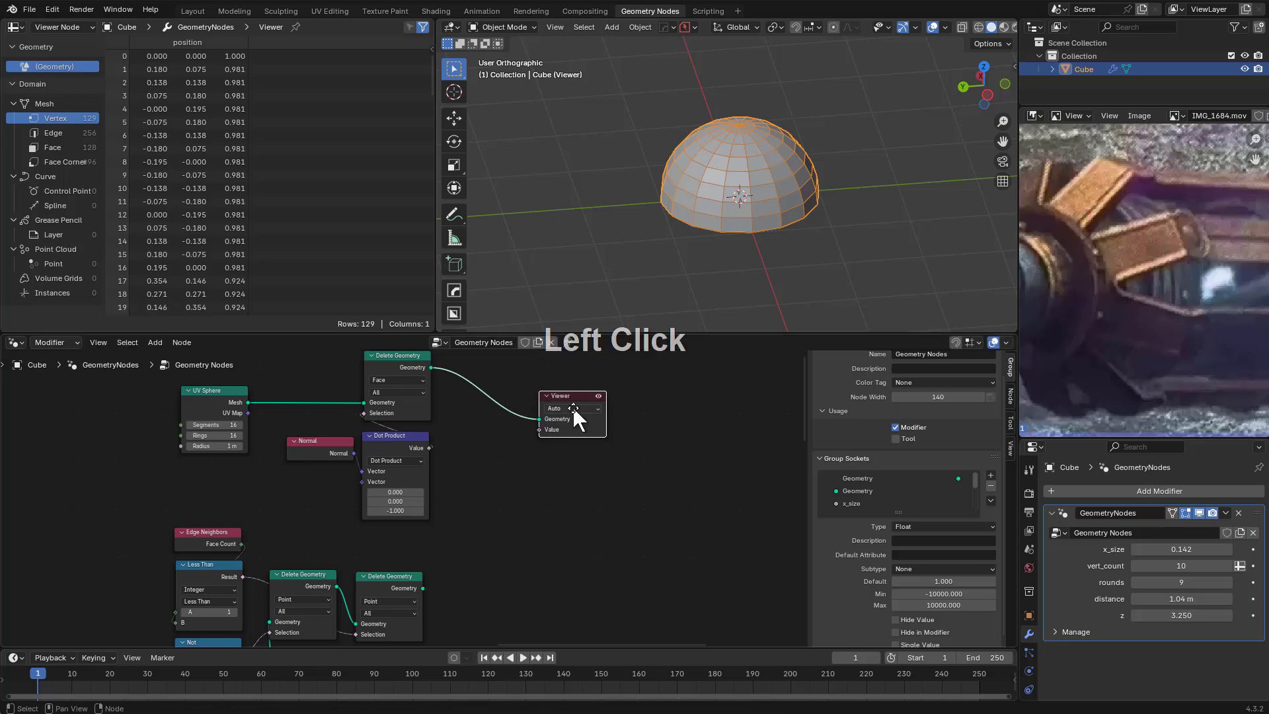
{"action": "middle_click_drag", "start_coordinate": [570, 399], "coordinate": [442, 397]}
{"action": "scroll", "coordinate": [473, 452], "scroll_direction": "down", "scroll_amount": 1}
{"action": "middle_click_drag", "start_coordinate": [472, 441], "coordinate": [463, 498]}
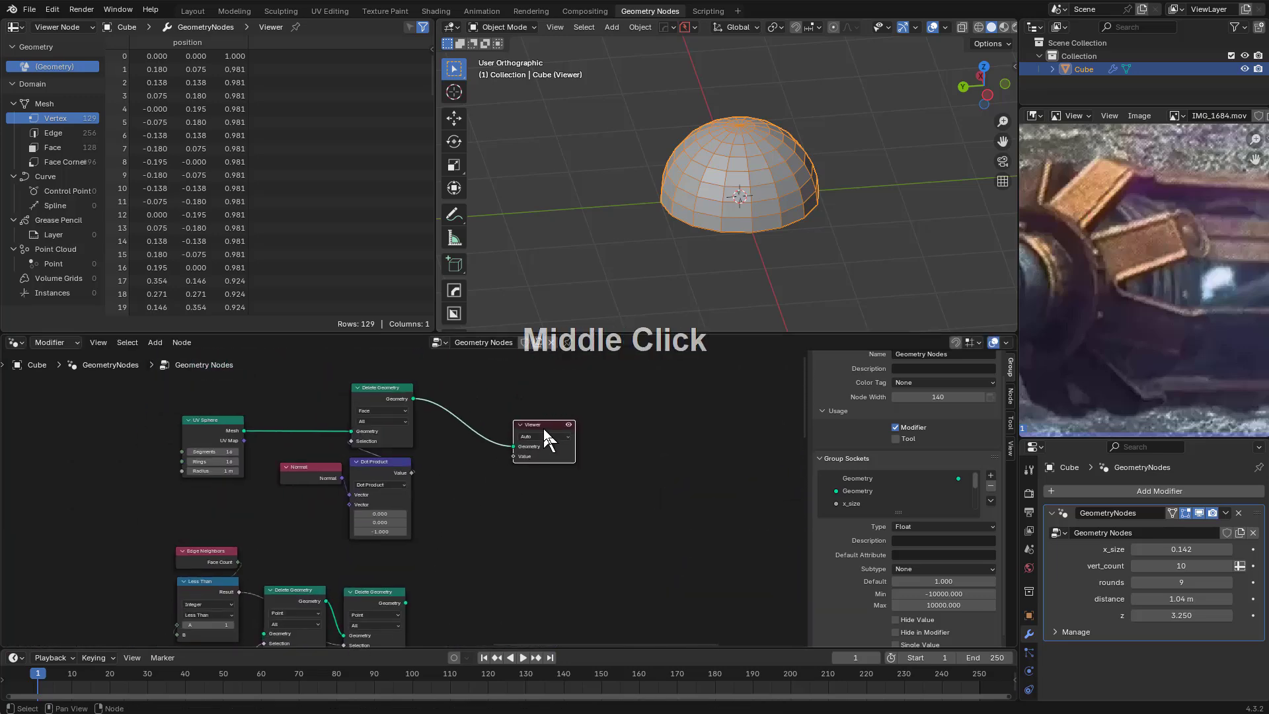
{"action": "left_click_drag", "start_coordinate": [544, 429], "coordinate": [775, 425]}
{"action": "key", "text": "x"}
Add Instance on Points with the ring's Delete Geometry output as Points and the half sphere as Instance, and preview it
{"action": "middle_click_drag", "start_coordinate": [479, 530], "coordinate": [439, 501]}
{"action": "left_click_drag", "start_coordinate": [365, 575], "coordinate": [523, 503]}
{"action": "type", "text": "instanc"}
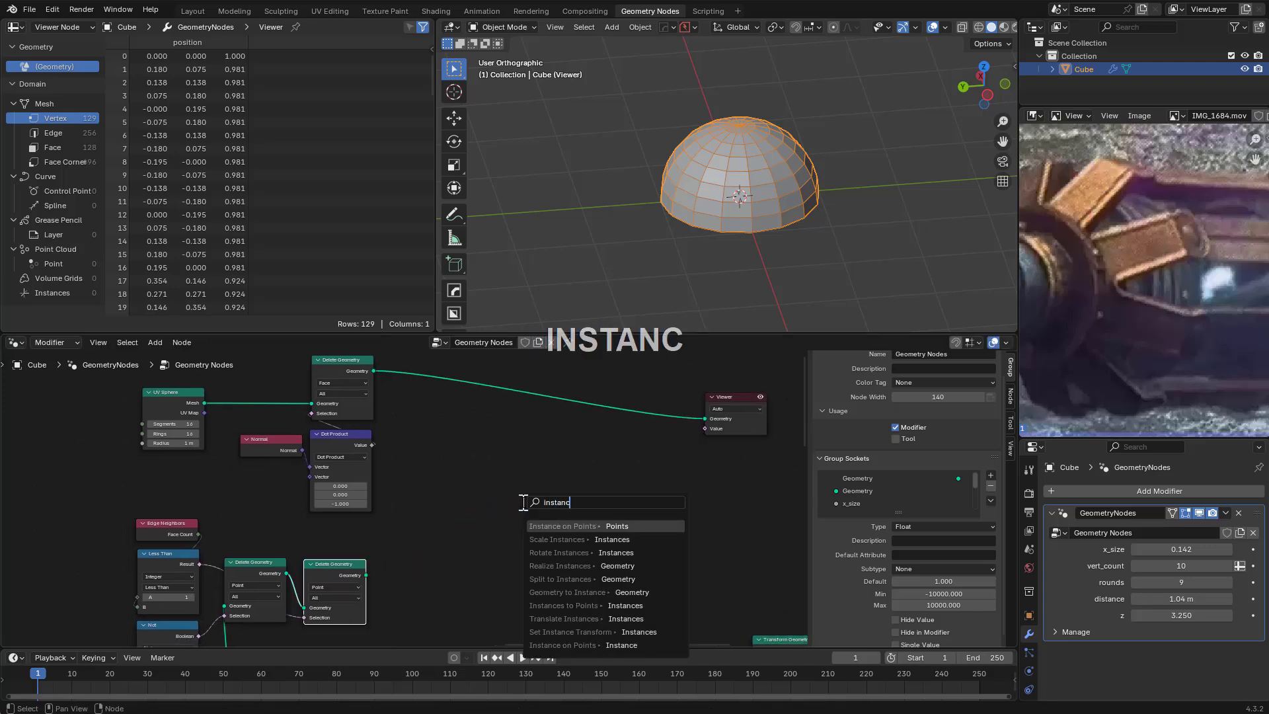
{"action": "key", "text": "Return"}
{"action": "left_click", "coordinate": [560, 474]}
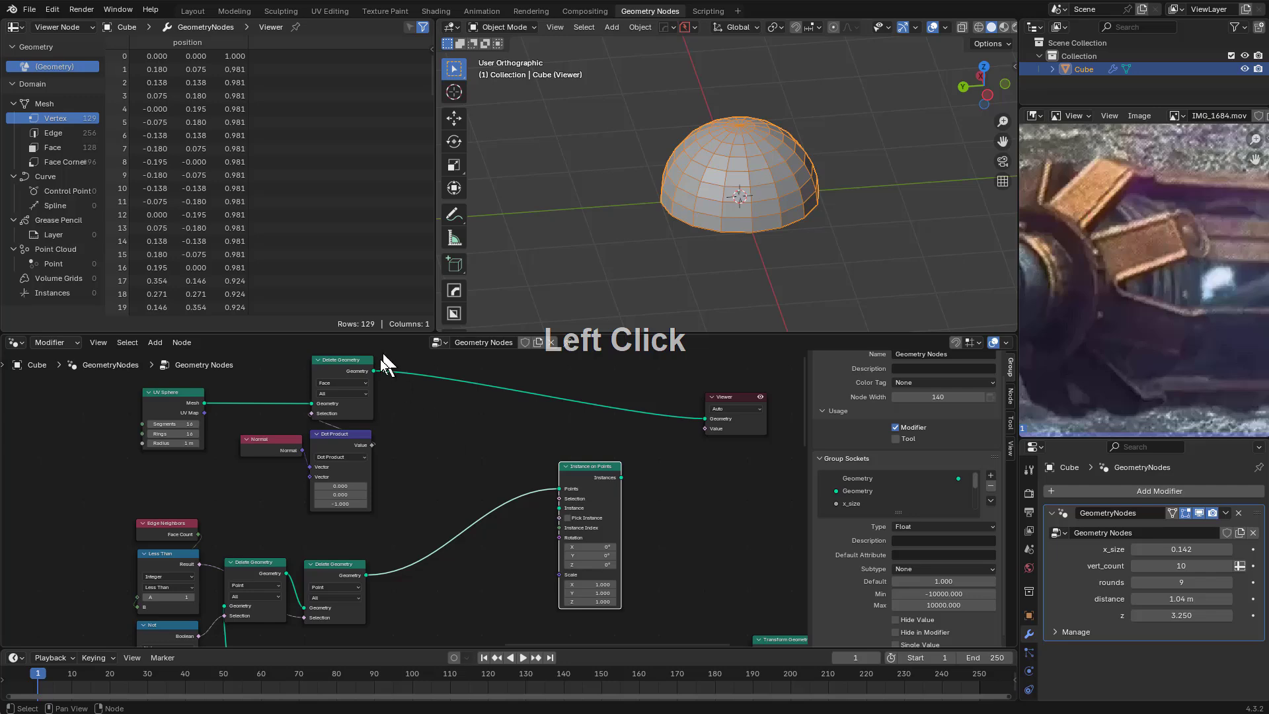
{"action": "left_click", "coordinate": [613, 490], "text": "ctrl+shift"}
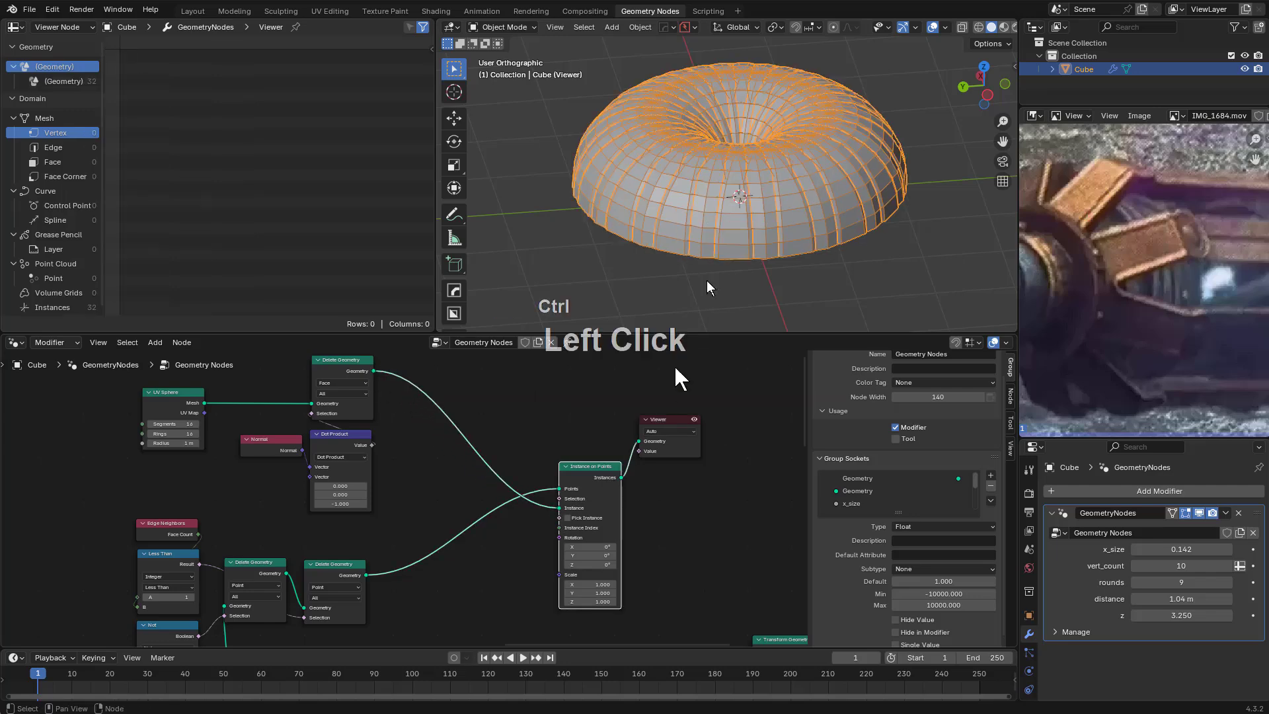
Reduce the UV Sphere's Radius to 0.06 m so the instanced domes are spaced apart around the ring
{"action": "scroll", "coordinate": [326, 462], "scroll_direction": "up", "scroll_amount": 4}
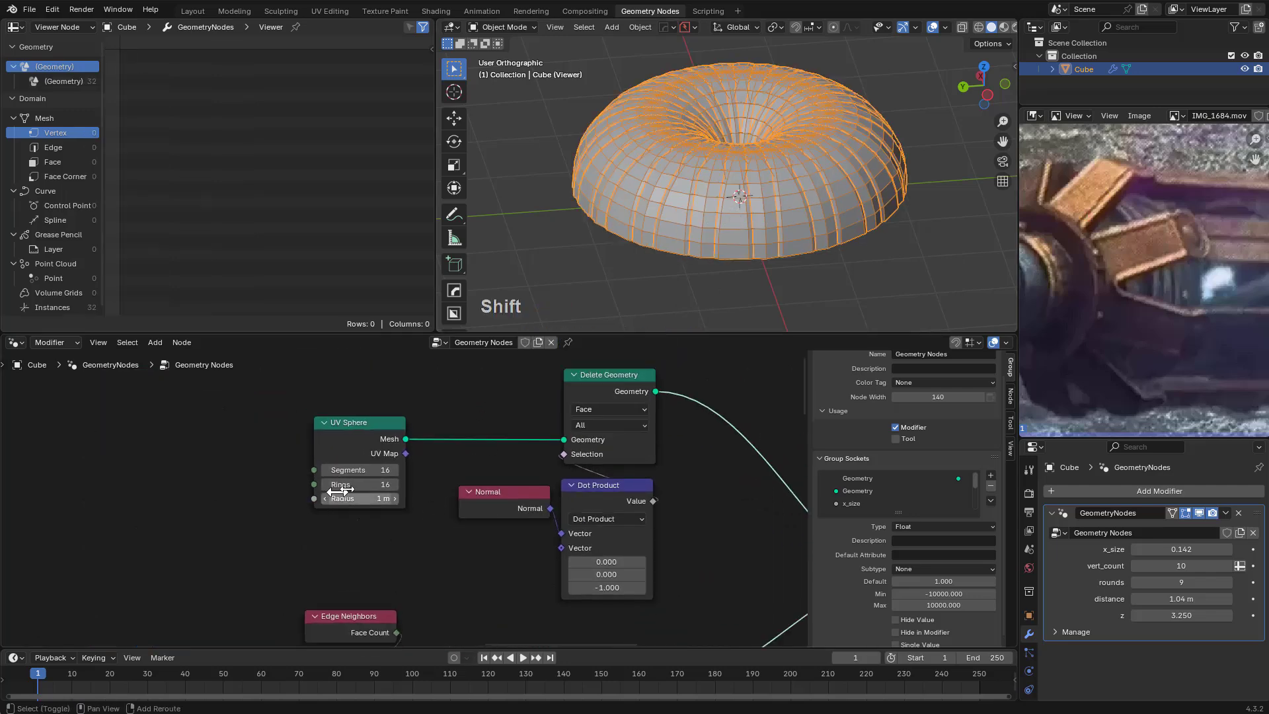
{"action": "left_click_drag", "start_coordinate": [357, 498], "coordinate": [314, 499], "text": "shift"}
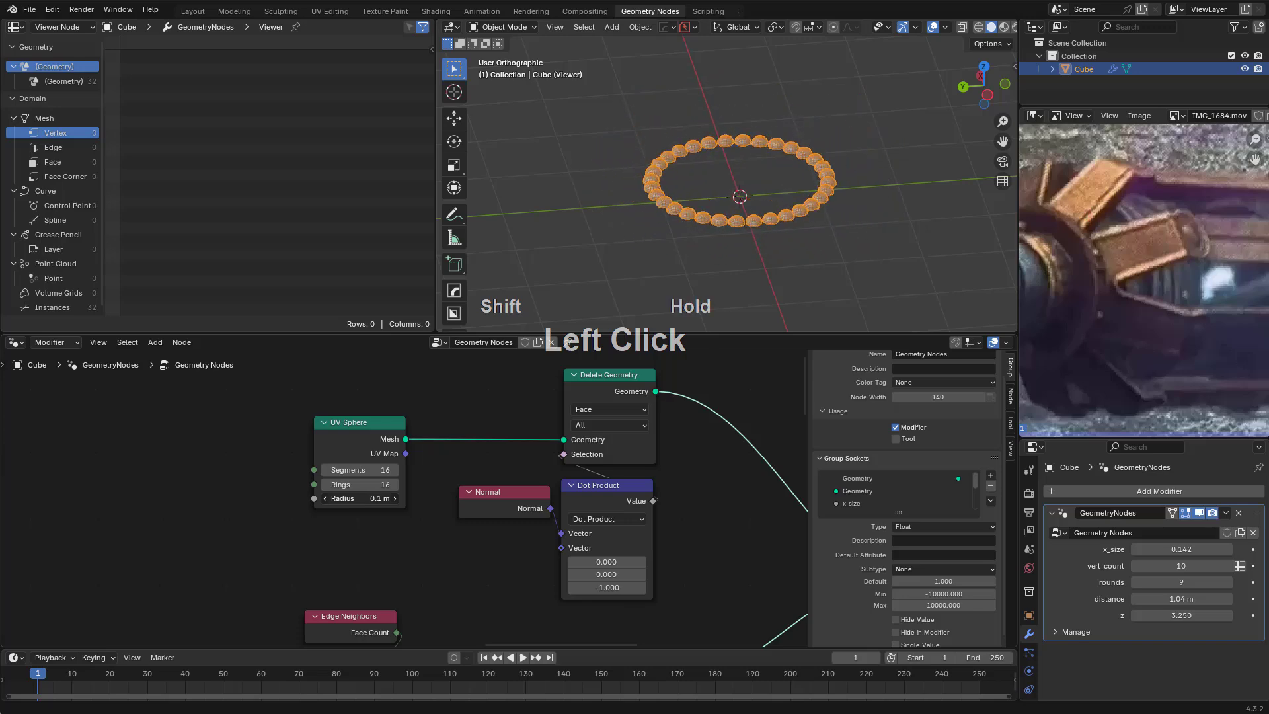
{"action": "scroll", "coordinate": [743, 188], "scroll_direction": "up", "scroll_amount": 5}
{"action": "middle_click_drag", "start_coordinate": [746, 223], "coordinate": [822, 175], "text": "shift"}
{"action": "scroll", "coordinate": [763, 247], "scroll_direction": "up", "scroll_amount": 3}
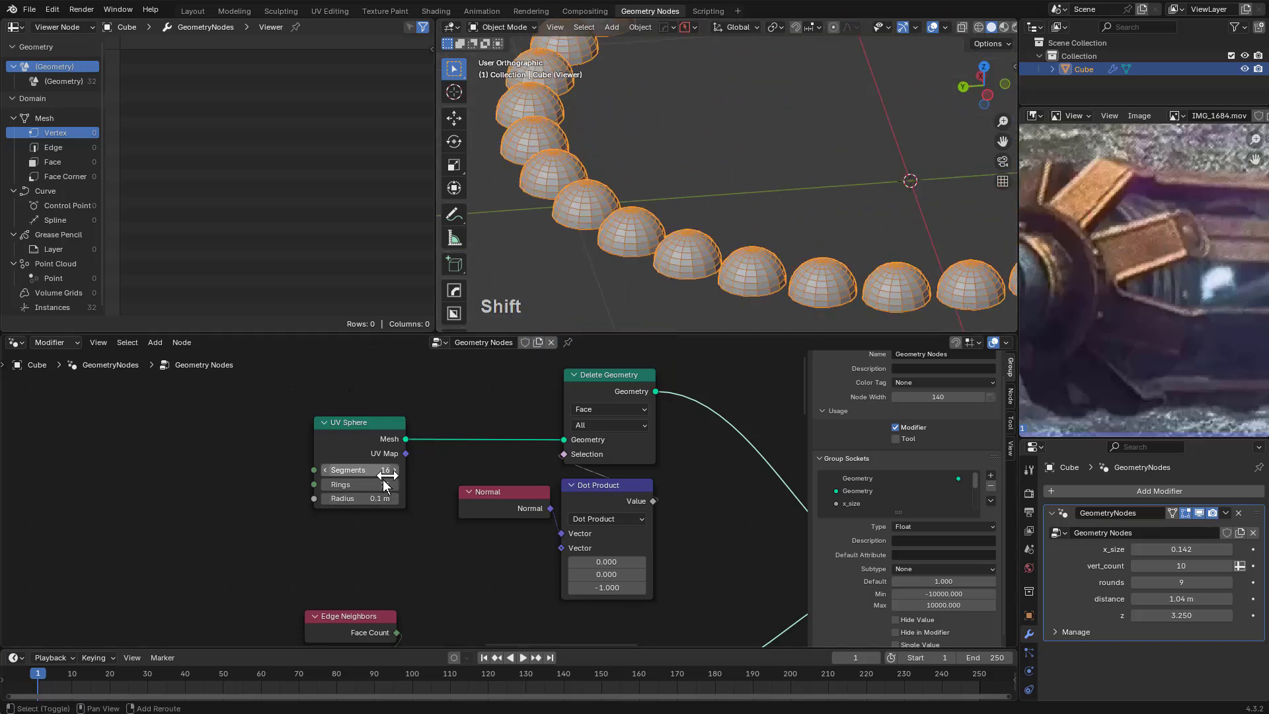
{"action": "left_click_drag", "start_coordinate": [357, 498], "coordinate": [336, 498], "text": "shift"}
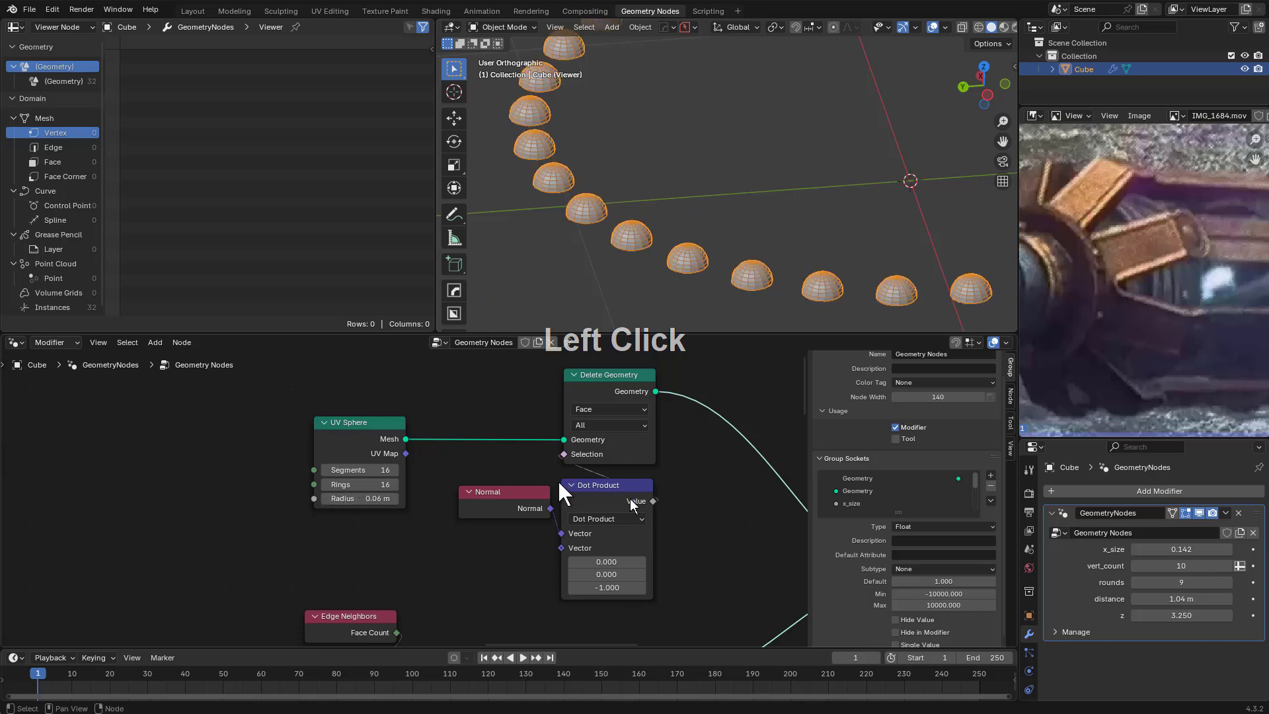
Add an Align Rotation to Vector node connected to the Rotation input of Instance on Points
{"action": "middle_click_drag", "start_coordinate": [560, 492], "coordinate": [492, 486]}
{"action": "scroll", "coordinate": [505, 523], "scroll_direction": "down", "scroll_amount": 4}
{"action": "scroll", "coordinate": [500, 541], "scroll_direction": "up", "scroll_amount": 4}
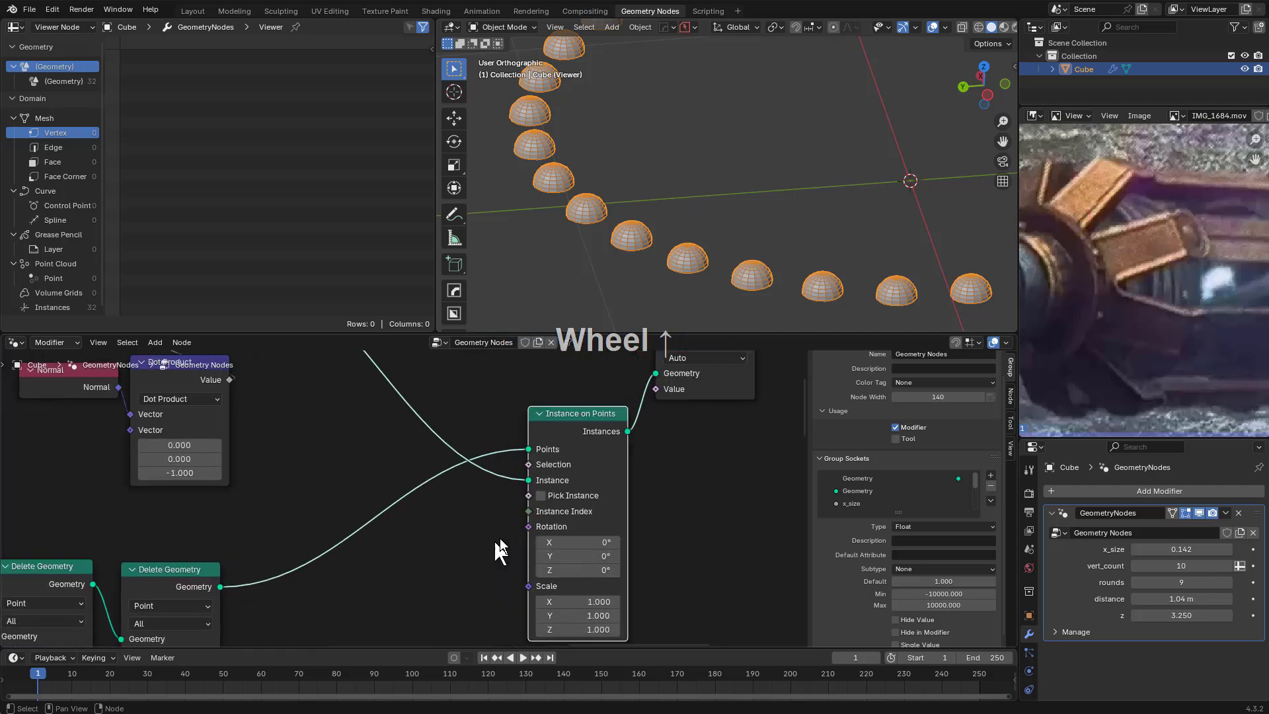
{"action": "left_click_drag", "start_coordinate": [528, 526], "coordinate": [483, 572]}
{"action": "type", "text": "ali"}
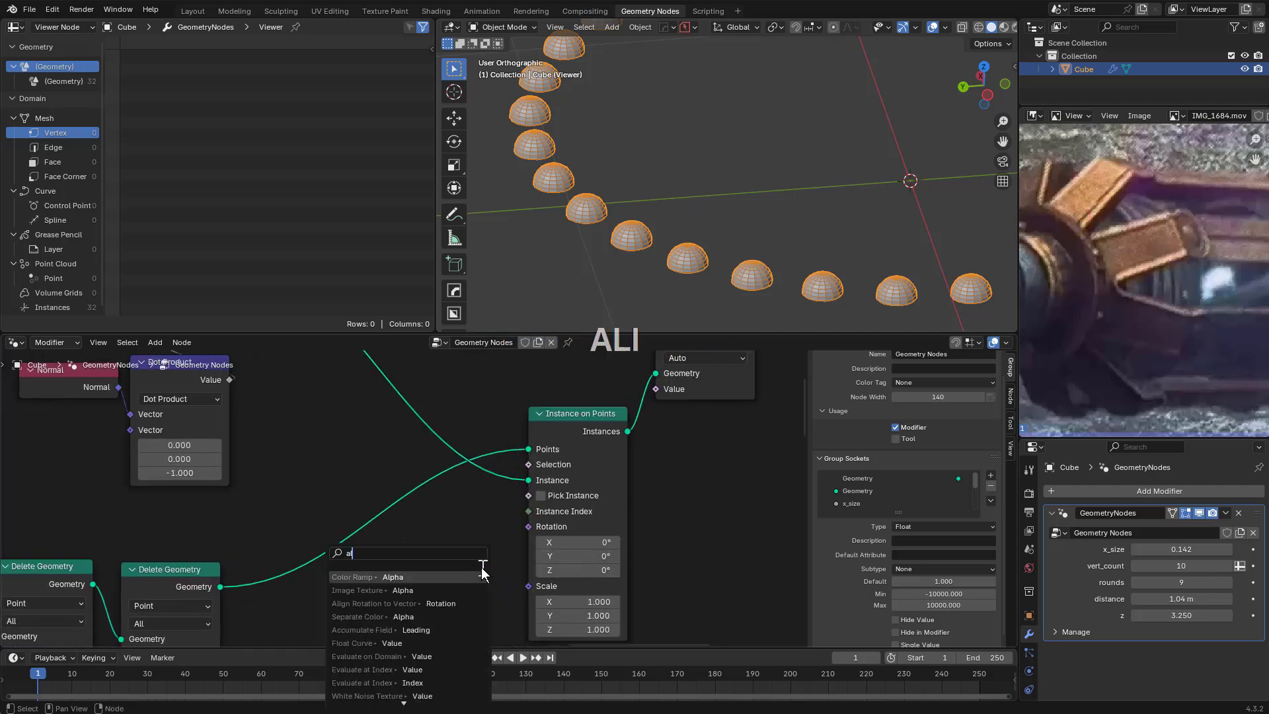
{"action": "key", "text": "Return"}
{"action": "left_click", "coordinate": [465, 598]}
Add a Normal node feeding the Vector input of Align Rotation to Vector
{"action": "middle_click_drag", "start_coordinate": [461, 591], "coordinate": [593, 491]}
{"action": "scroll", "coordinate": [533, 567], "scroll_direction": "up", "scroll_amount": 1}
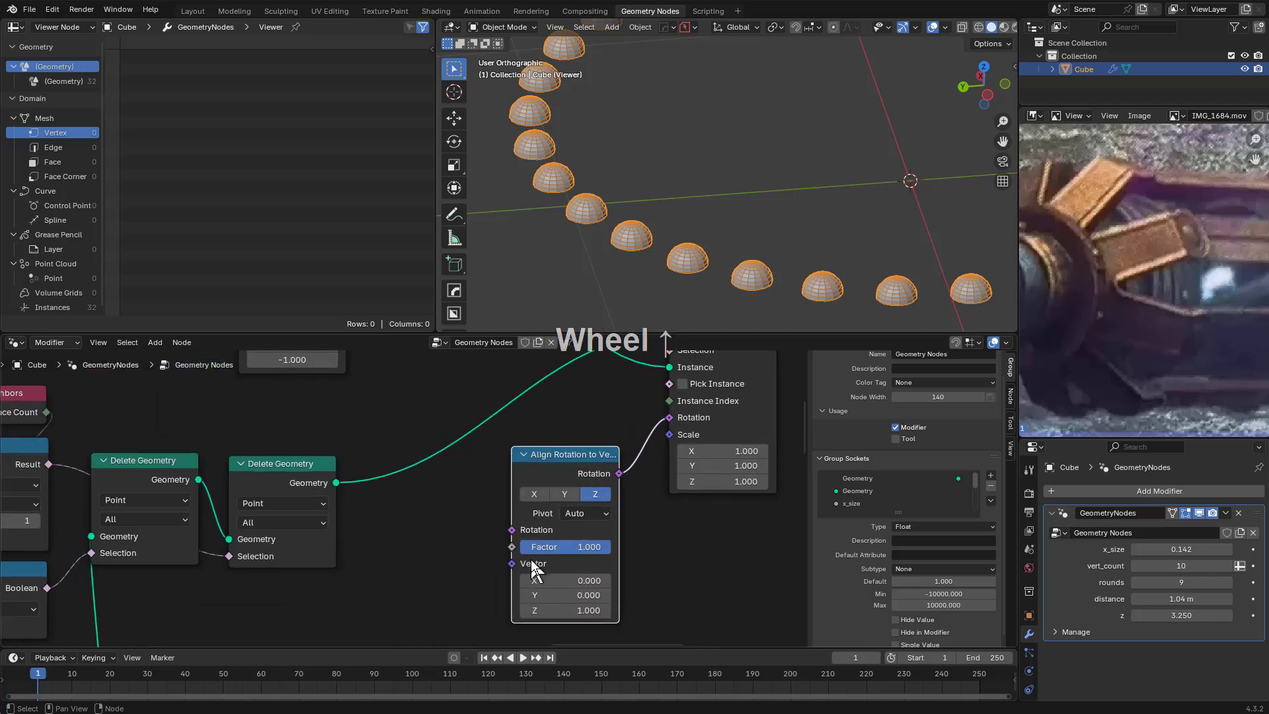
{"action": "scroll", "coordinate": [533, 567], "scroll_direction": "up", "scroll_amount": 1}
{"action": "scroll", "coordinate": [529, 567], "scroll_direction": "down", "scroll_amount": 1}
{"action": "left_click_drag", "start_coordinate": [511, 564], "coordinate": [470, 546]}
{"action": "type", "text": "nm"}
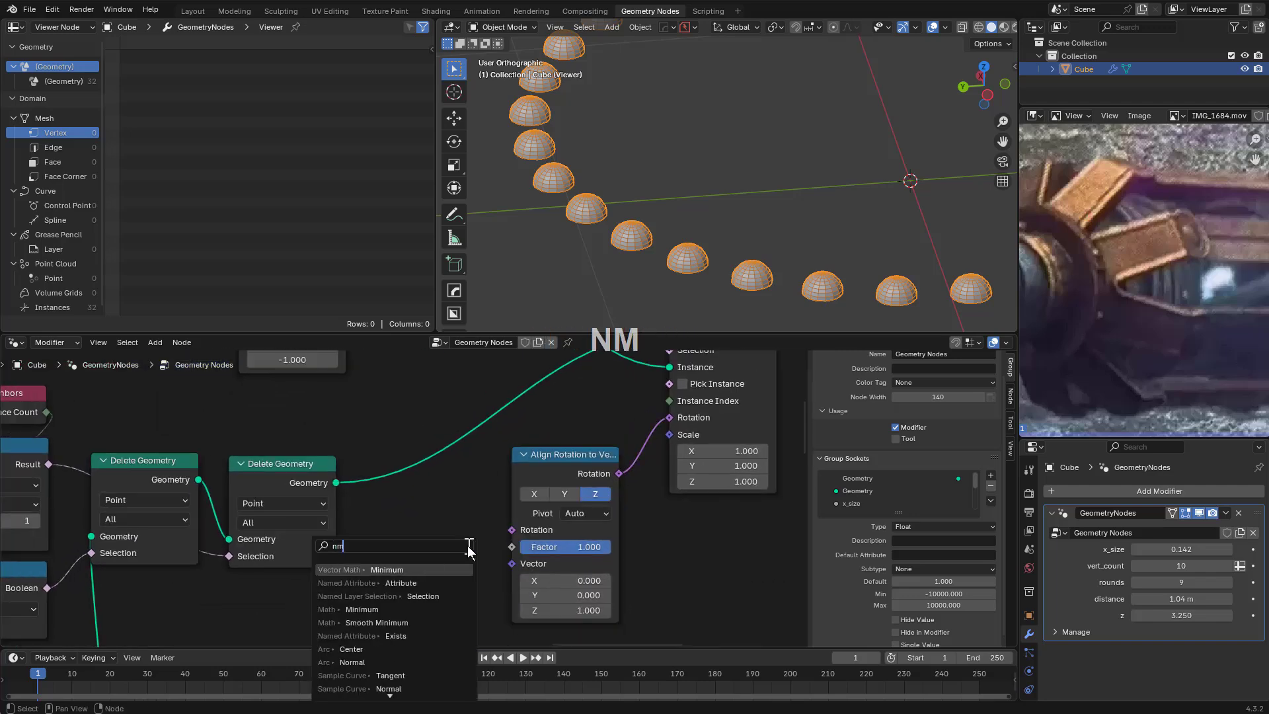
{"action": "type", "text": "or"}
{"action": "key", "text": "Return"}
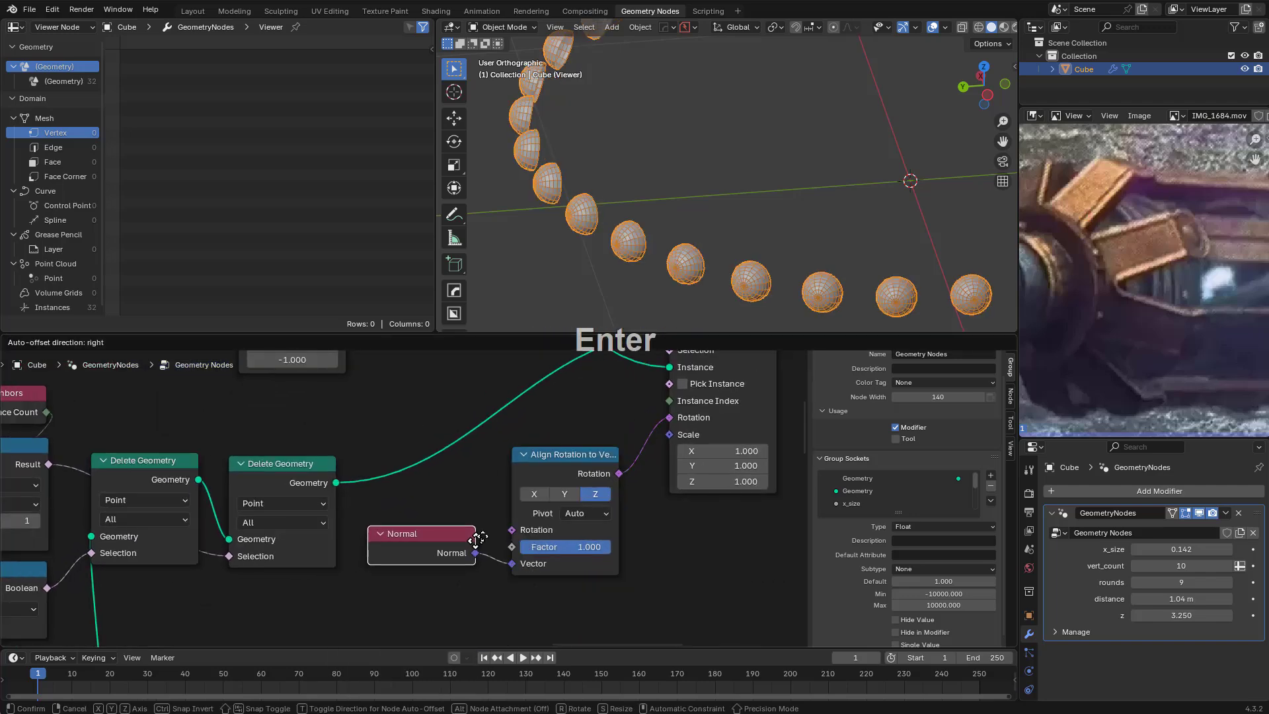
{"action": "left_click", "coordinate": [485, 534]}
Try aligning the instanced half spheres along the Y axis, returning the alignment axis to Z
{"action": "scroll", "coordinate": [667, 198], "scroll_direction": "down", "scroll_amount": 3}
{"action": "middle_click_drag", "start_coordinate": [668, 198], "coordinate": [737, 199]}
{"action": "scroll", "coordinate": [766, 236], "scroll_direction": "up", "scroll_amount": 3}
{"action": "scroll", "coordinate": [820, 205], "scroll_direction": "up", "scroll_amount": 2}
{"action": "scroll", "coordinate": [621, 291], "scroll_direction": "down", "scroll_amount": 4}
{"action": "scroll", "coordinate": [793, 177], "scroll_direction": "down", "scroll_amount": 2}
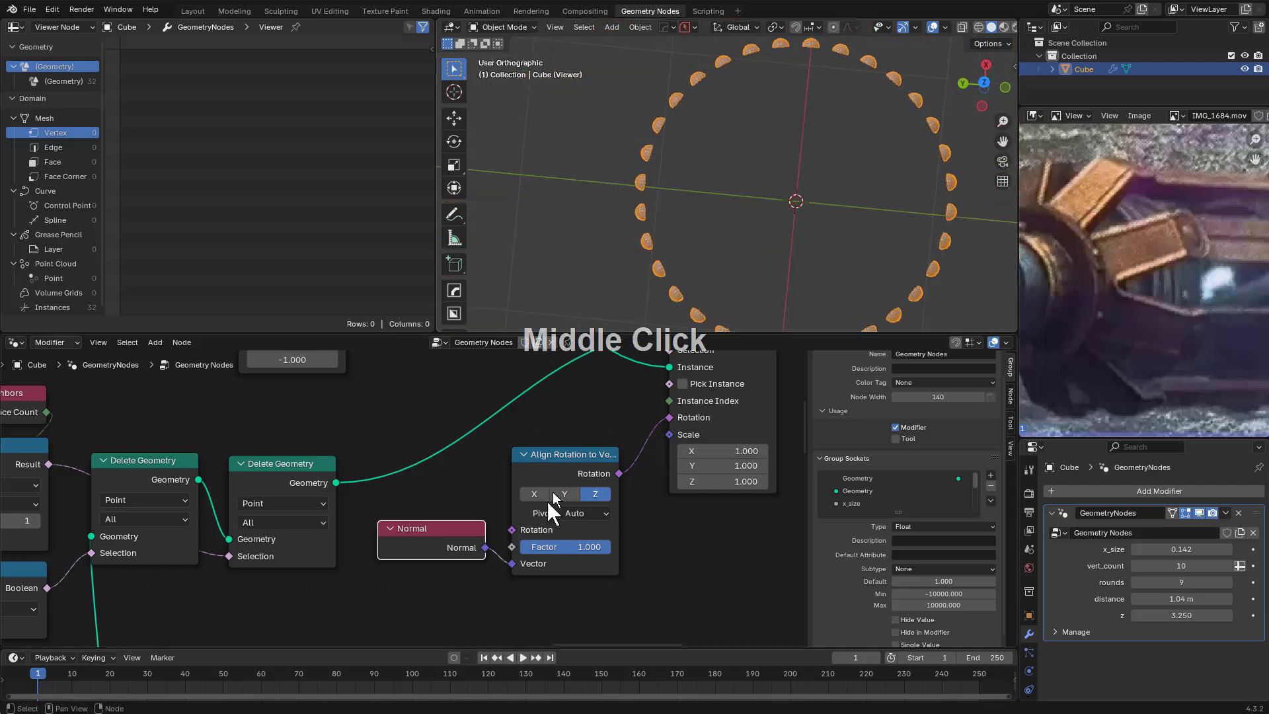
{"action": "left_click", "coordinate": [565, 494]}
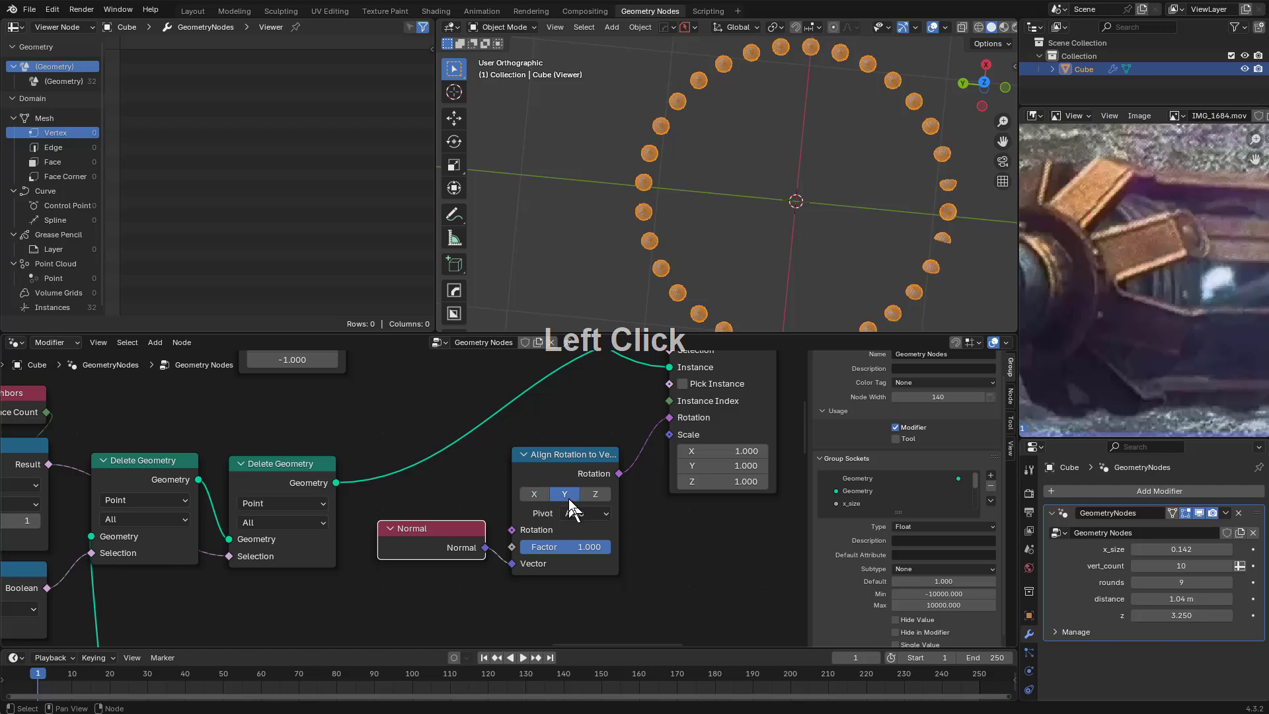
{"action": "left_click", "coordinate": [594, 495]}
Inspect the orientation of the half spheres from the bottom view with X-ray toggled
{"action": "middle_click_drag", "start_coordinate": [701, 238], "coordinate": [677, 106]}
{"action": "scroll", "coordinate": [767, 149], "scroll_direction": "up", "scroll_amount": 3}
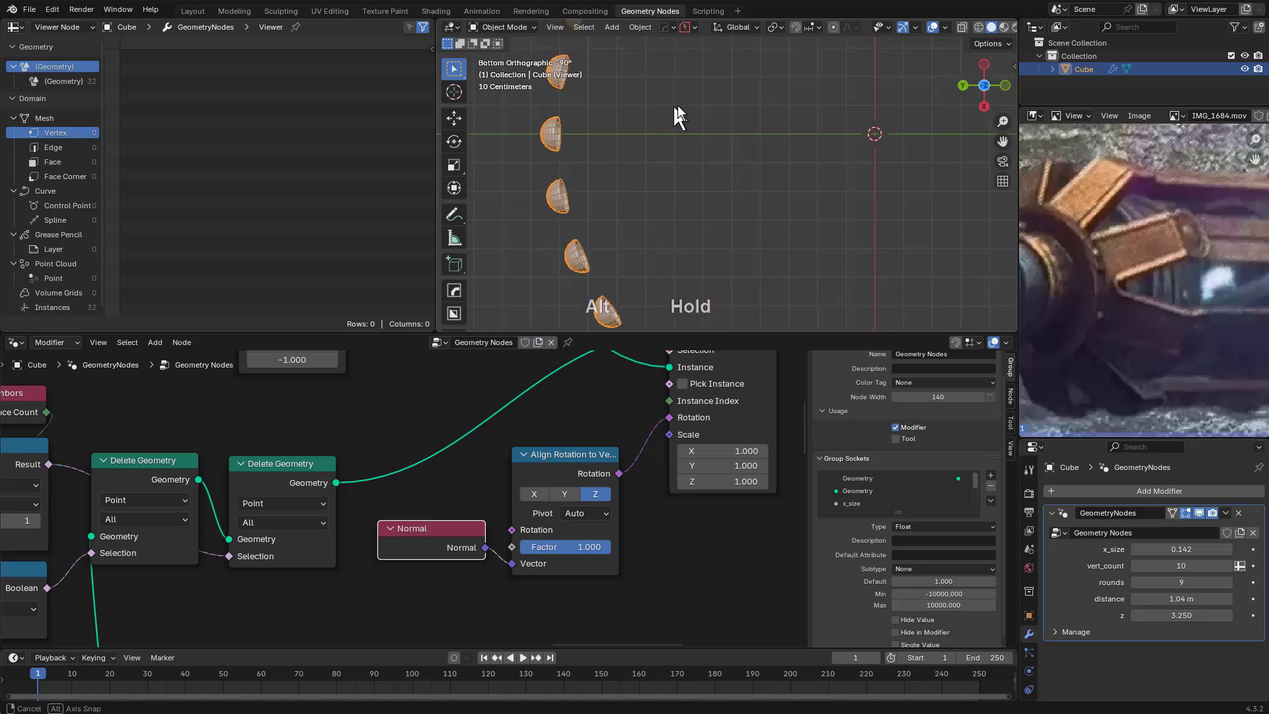
{"action": "key", "text": "alt+z"}
{"action": "middle_click_drag", "start_coordinate": [600, 192], "coordinate": [686, 207], "text": "shift"}
{"action": "scroll", "coordinate": [641, 181], "scroll_direction": "up", "scroll_amount": 5}
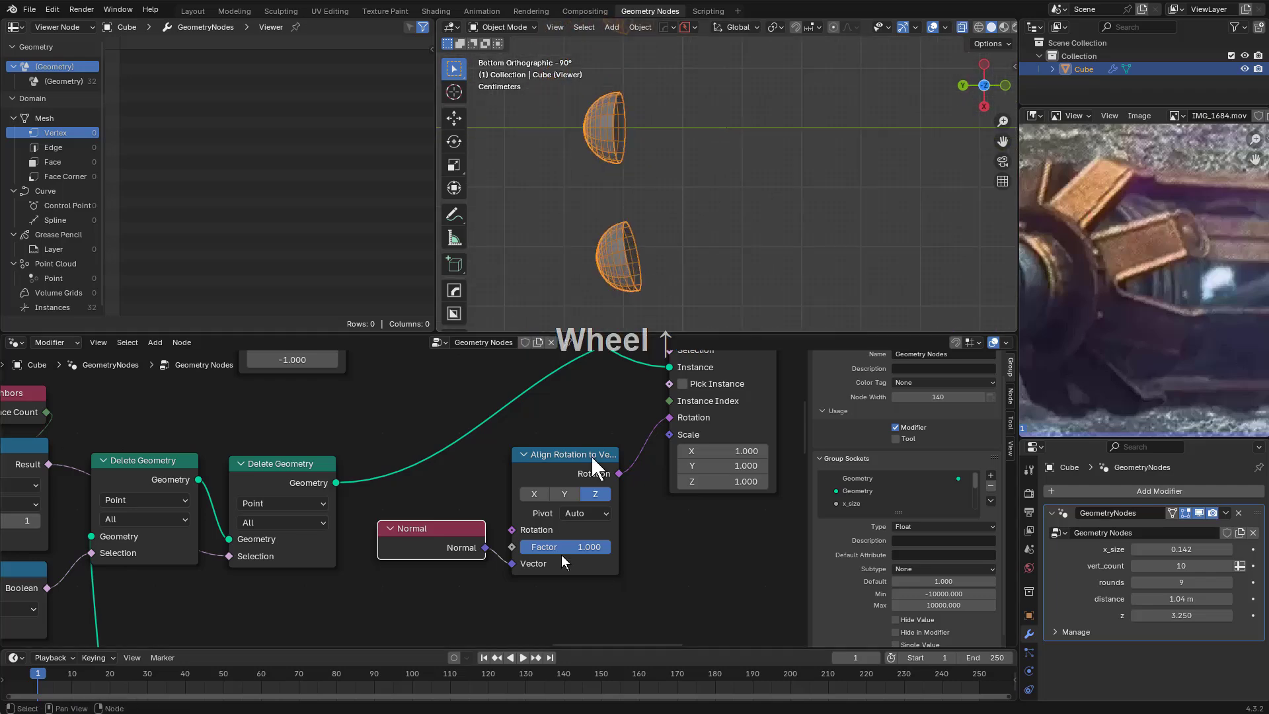
Try a Merge by Distance node between the ring's Delete Geometry and Instance on Points, and remove it again
{"action": "middle_click_drag", "start_coordinate": [646, 441], "coordinate": [668, 581]}
{"action": "scroll", "coordinate": [499, 457], "scroll_direction": "down", "scroll_amount": 1}
{"action": "middle_click_drag", "start_coordinate": [463, 522], "coordinate": [454, 453]}
{"action": "scroll", "coordinate": [574, 449], "scroll_direction": "up", "scroll_amount": 1}
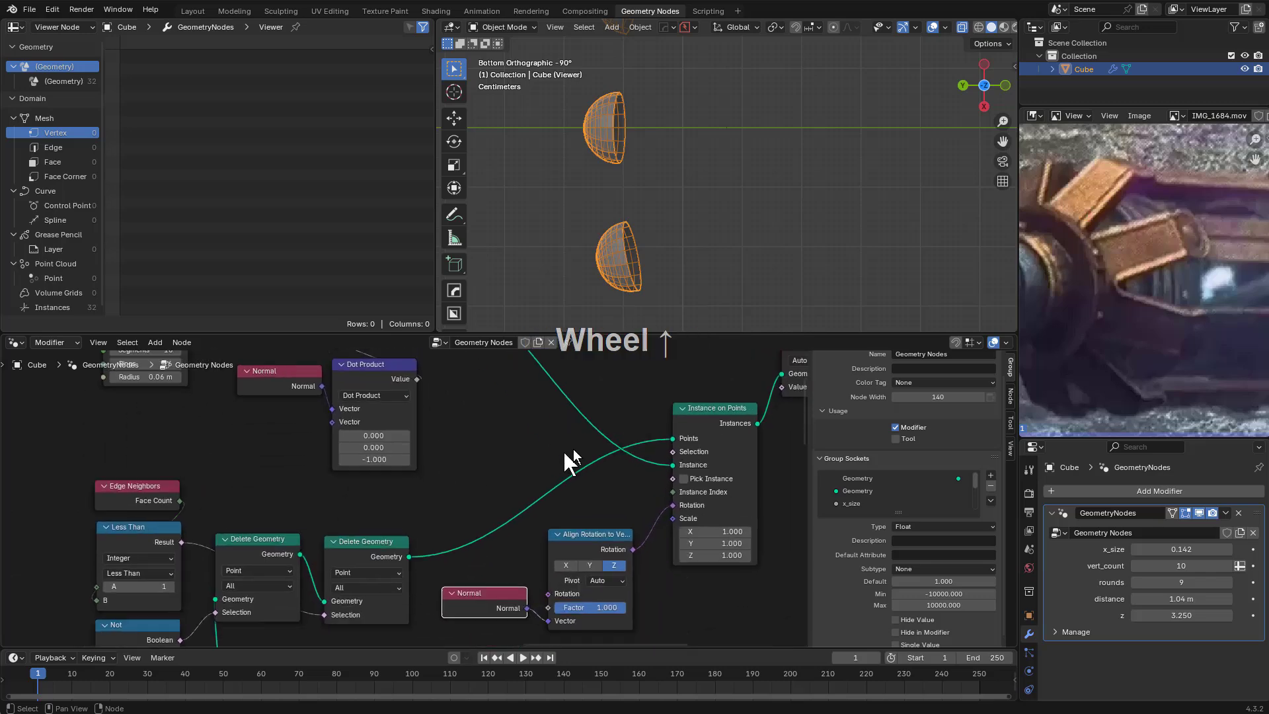
{"action": "key", "text": "shift+a"}
{"action": "left_click", "coordinate": [510, 434]}
{"action": "type", "text": "m"}
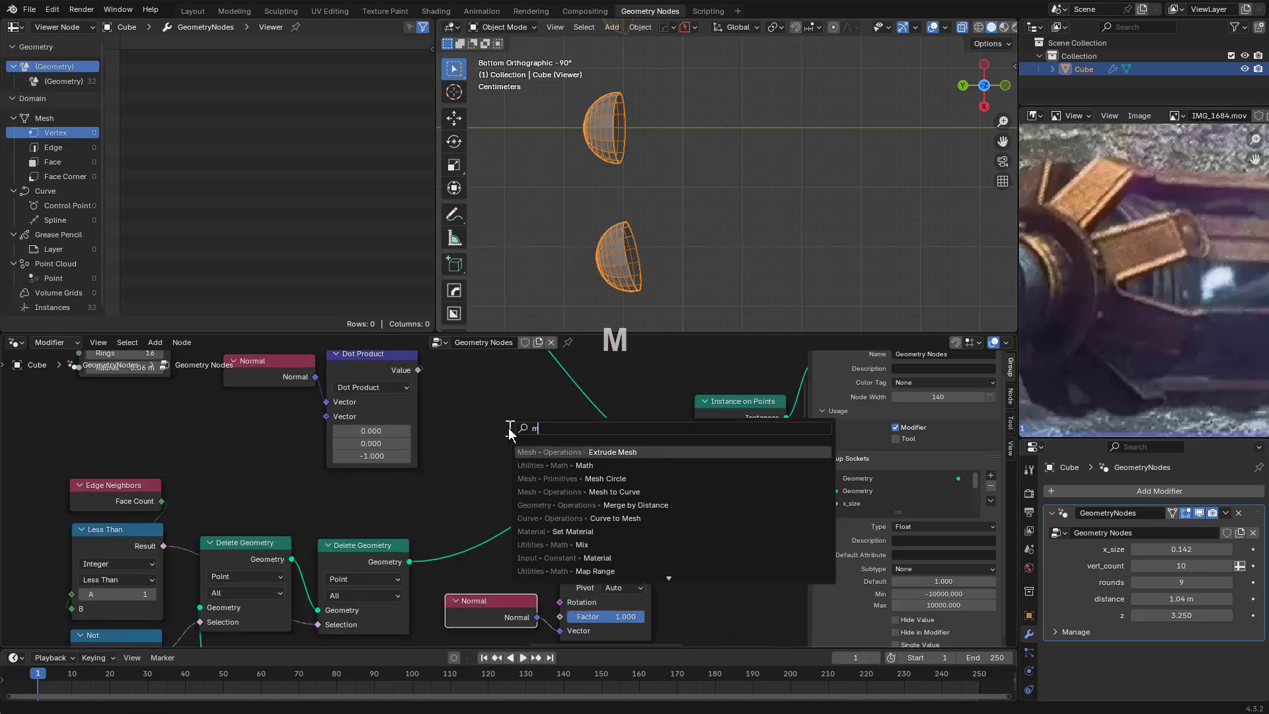
{"action": "type", "text": "er"}
{"action": "key", "text": "Down"}
{"action": "key", "text": "Return"}
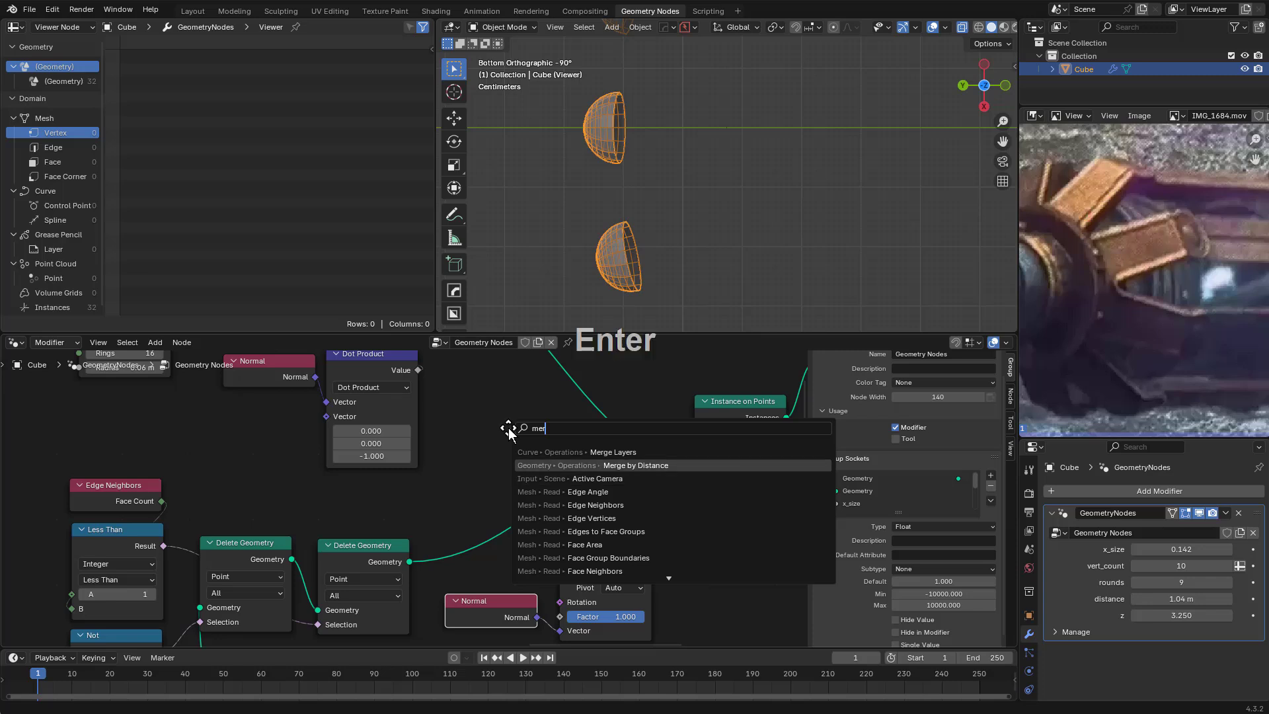
{"action": "left_click", "coordinate": [510, 436]}
{"action": "key", "text": "g"}
{"action": "left_click", "coordinate": [480, 489]}
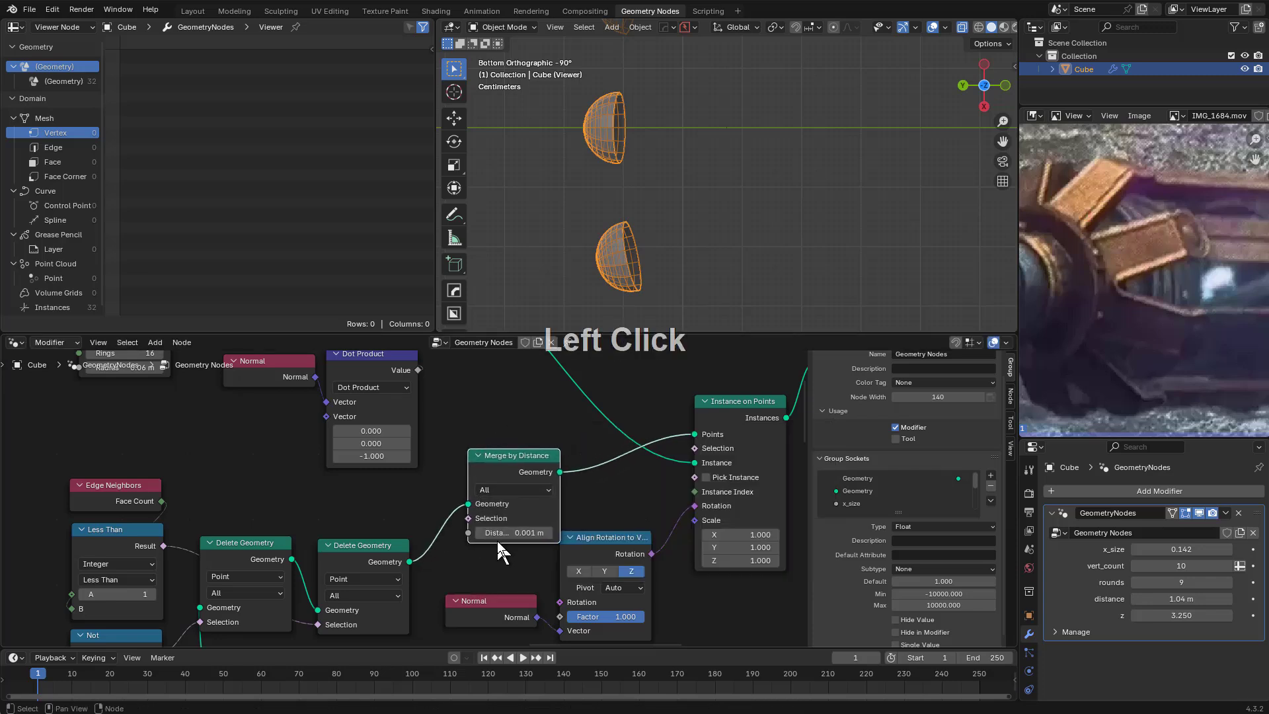
{"action": "mouse_move", "coordinate": [501, 528]}
{"action": "left_mouse_down"}
{"action": "mouse_move", "coordinate": [567, 528]}
{"action": "mouse_move", "coordinate": [508, 529]}
{"action": "left_mouse_up"}
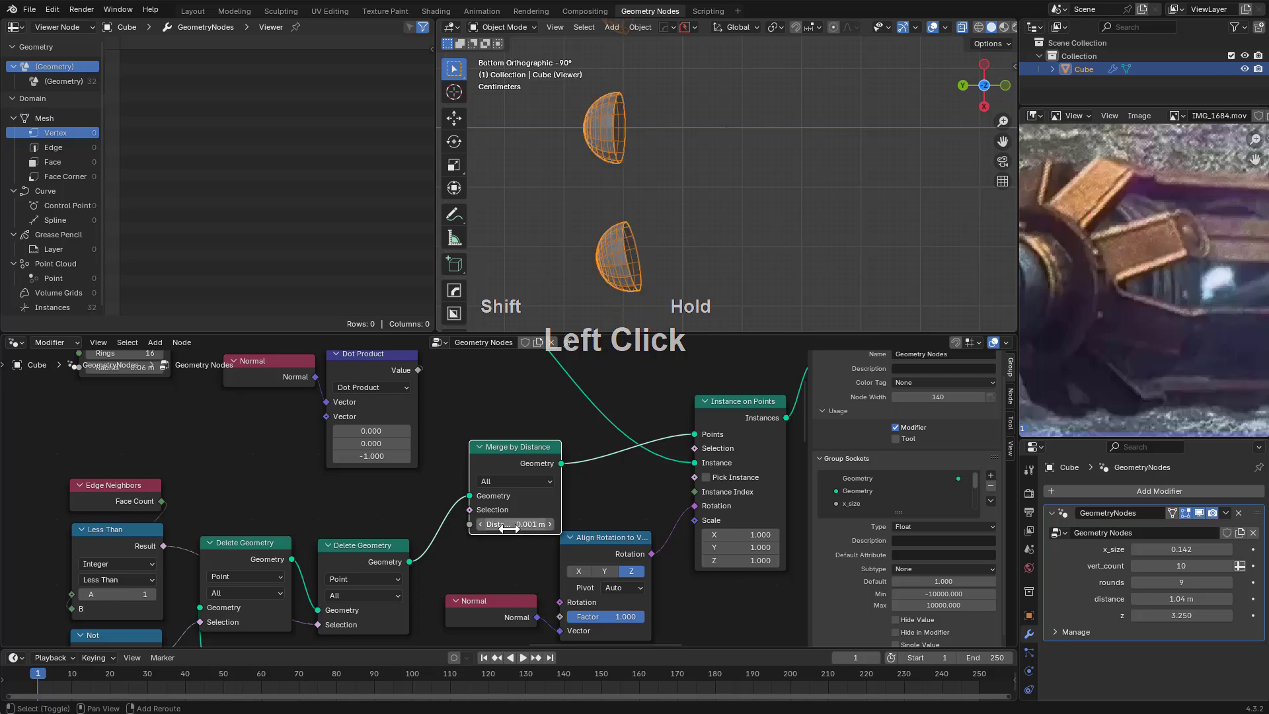
{"action": "left_click", "coordinate": [510, 458]}
{"action": "key", "text": "ctrl+x"}
Preview the ring's last Delete Geometry output and examine its vertex positions in the spreadsheet
{"action": "middle_click_drag", "start_coordinate": [420, 544], "coordinate": [417, 560]}
{"action": "left_click", "coordinate": [362, 562], "text": "ctrl+shift"}
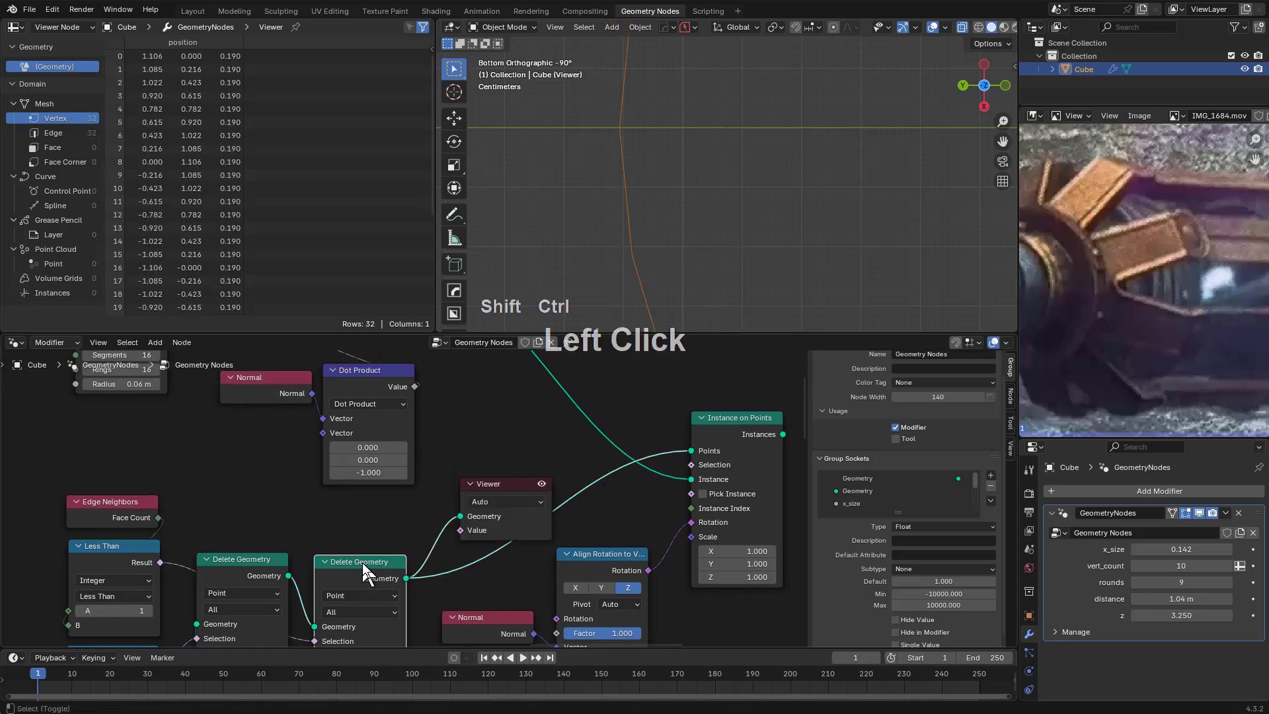
{"action": "scroll", "coordinate": [680, 240], "scroll_direction": "down", "scroll_amount": 5}
{"action": "middle_click_drag", "start_coordinate": [771, 204], "coordinate": [765, 109]}
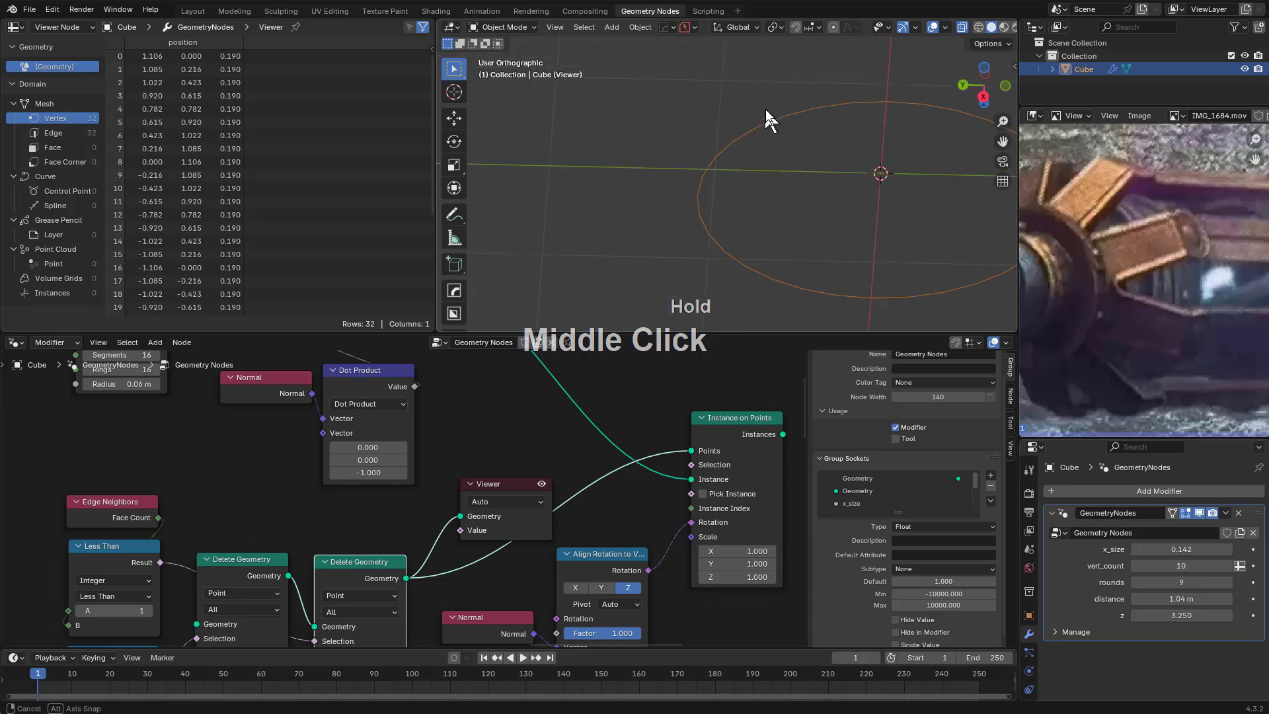
{"action": "scroll", "coordinate": [292, 217], "scroll_direction": "down", "scroll_amount": 5}
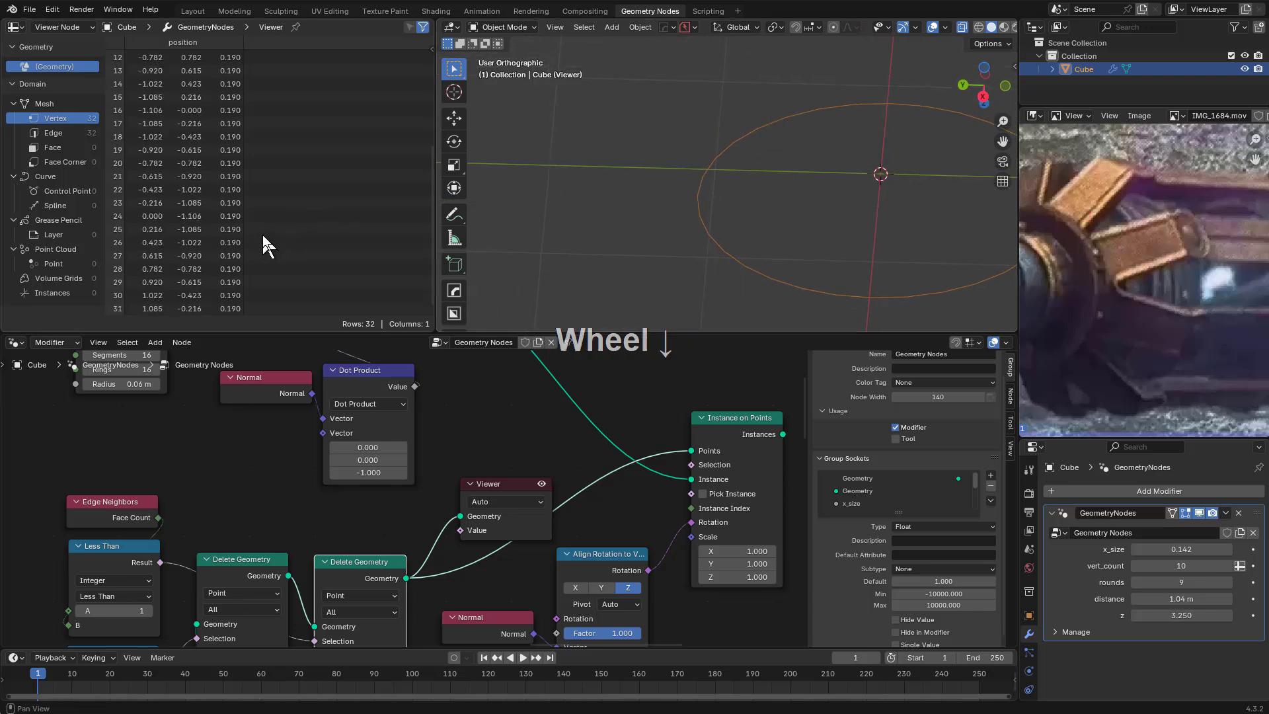
{"action": "scroll", "coordinate": [238, 162], "scroll_direction": "up", "scroll_amount": 5}
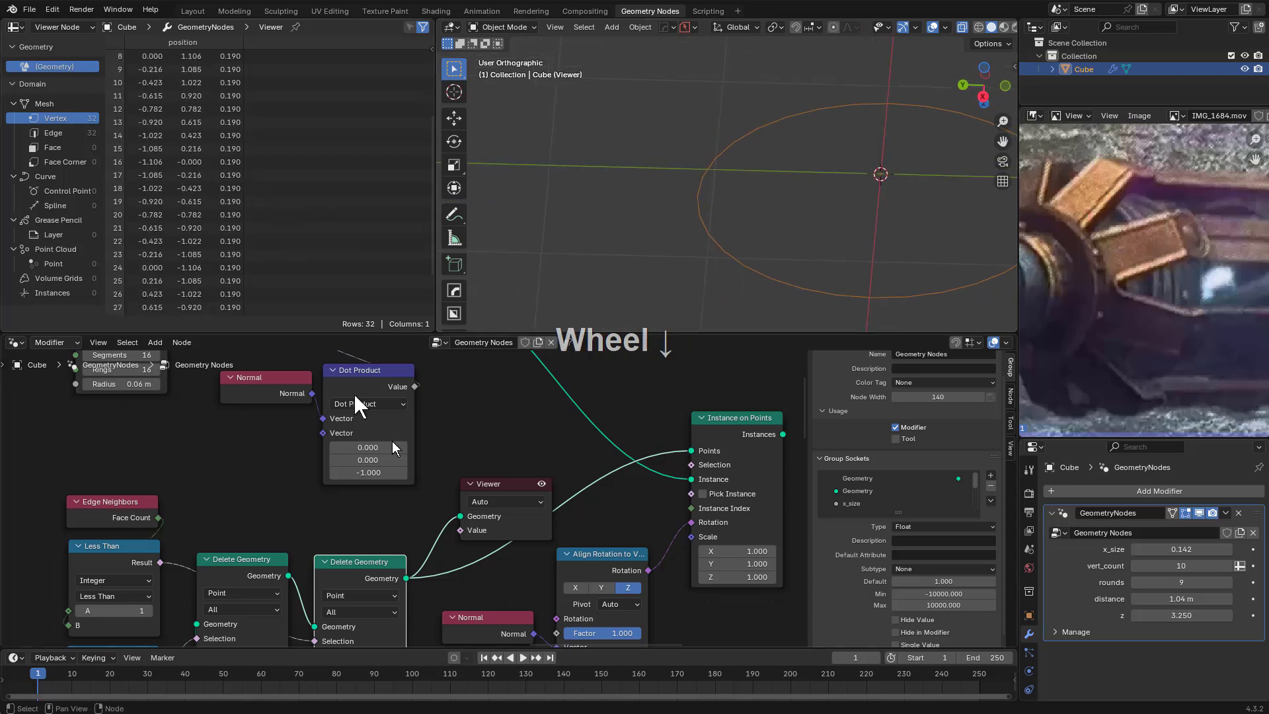
Preview the Instance on Points output and check the half spheres around the whole ring
{"action": "middle_click_drag", "start_coordinate": [513, 550], "coordinate": [470, 501]}
{"action": "left_click", "coordinate": [582, 433], "text": "ctrl+shift"}
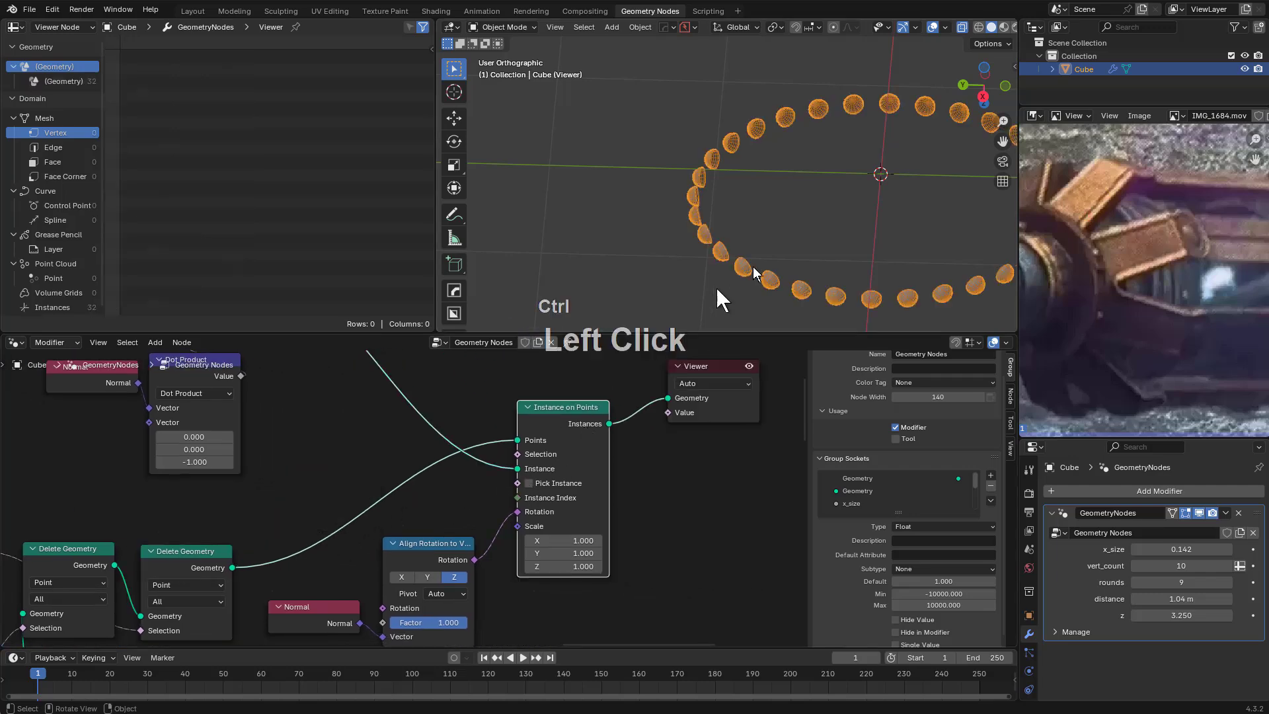
{"action": "middle_click_drag", "start_coordinate": [716, 287], "coordinate": [786, 330]}
{"action": "scroll", "coordinate": [764, 474], "scroll_direction": "down", "scroll_amount": 3}
Preview the final Join Geometry output and view the assembled model from the side
{"action": "middle_click_drag", "start_coordinate": [764, 474], "coordinate": [479, 405]}
{"action": "scroll", "coordinate": [536, 496], "scroll_direction": "down", "scroll_amount": 1}
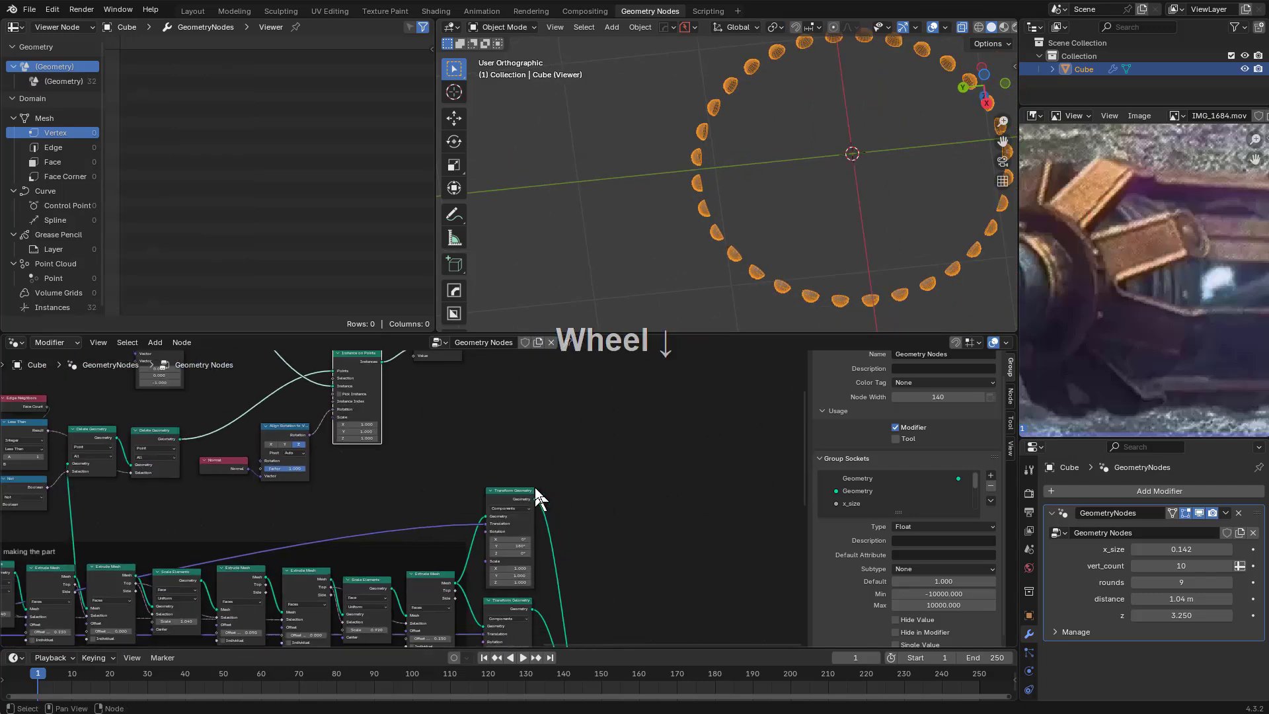
{"action": "middle_click_drag", "start_coordinate": [536, 496], "coordinate": [442, 397]}
{"action": "scroll", "coordinate": [467, 470], "scroll_direction": "up", "scroll_amount": 2}
{"action": "middle_click_drag", "start_coordinate": [471, 475], "coordinate": [411, 386]}
{"action": "left_click", "coordinate": [539, 585], "text": "ctrl+shift"}
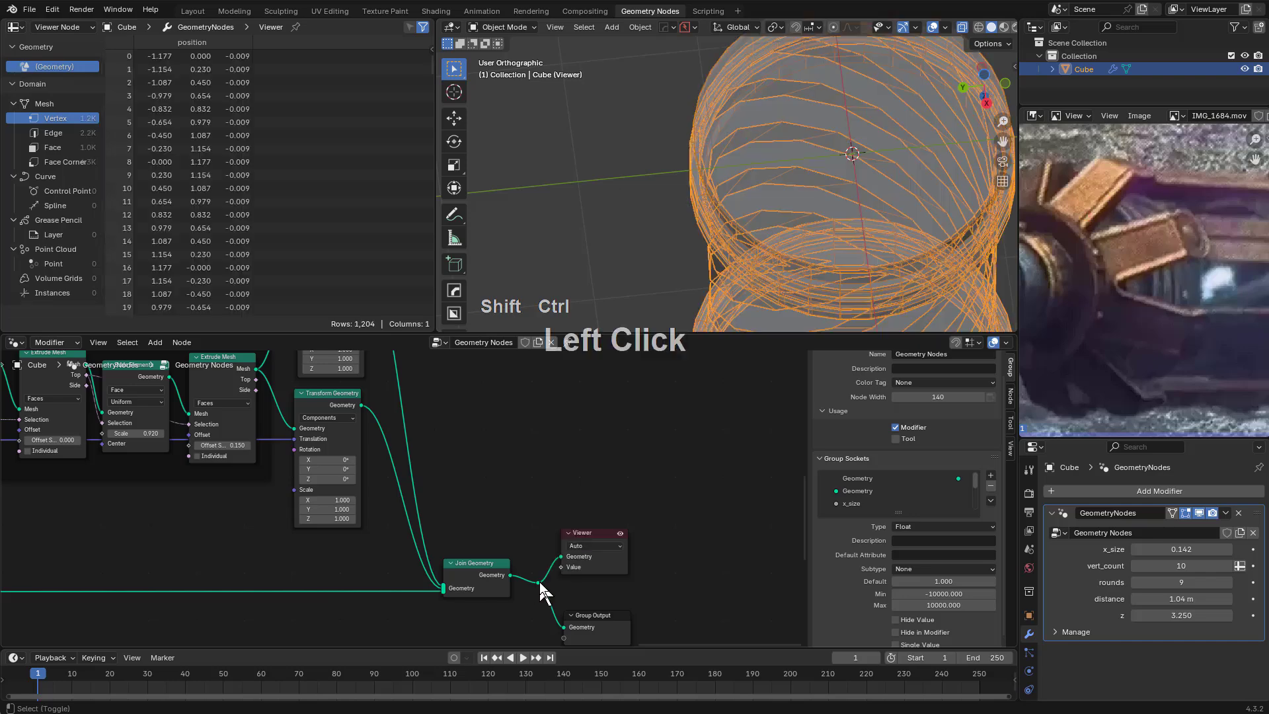
{"action": "left_click_drag", "start_coordinate": [612, 634], "coordinate": [616, 617]}
{"action": "middle_click_drag", "start_coordinate": [871, 250], "coordinate": [740, 161], "text": "alt"}
{"action": "scroll", "coordinate": [429, 467], "scroll_direction": "down", "scroll_amount": 1}
Duplicate the Transform Geometry node rotated 180° on Y with its input links, placing the copy above the original
{"action": "middle_click_drag", "start_coordinate": [386, 423], "coordinate": [390, 497]}
{"action": "scroll", "coordinate": [391, 497], "scroll_direction": "down", "scroll_amount": 1}
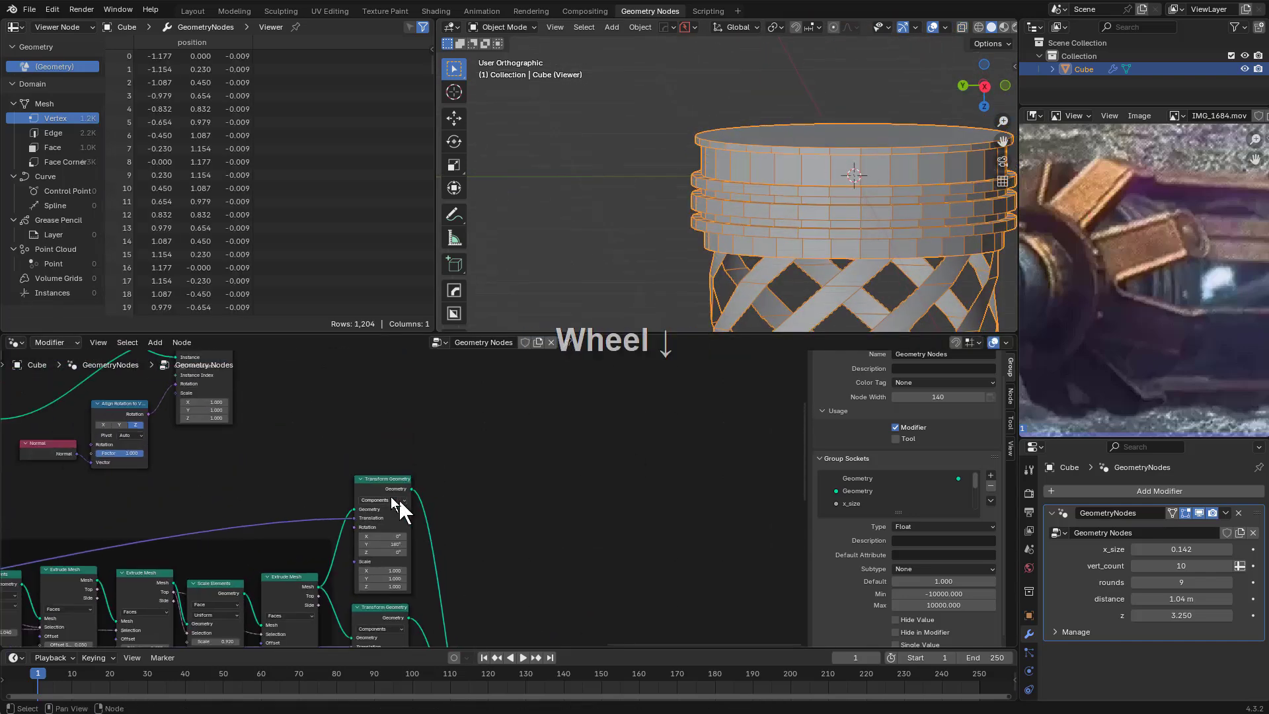
{"action": "key", "text": "ctrl+shift+d"}
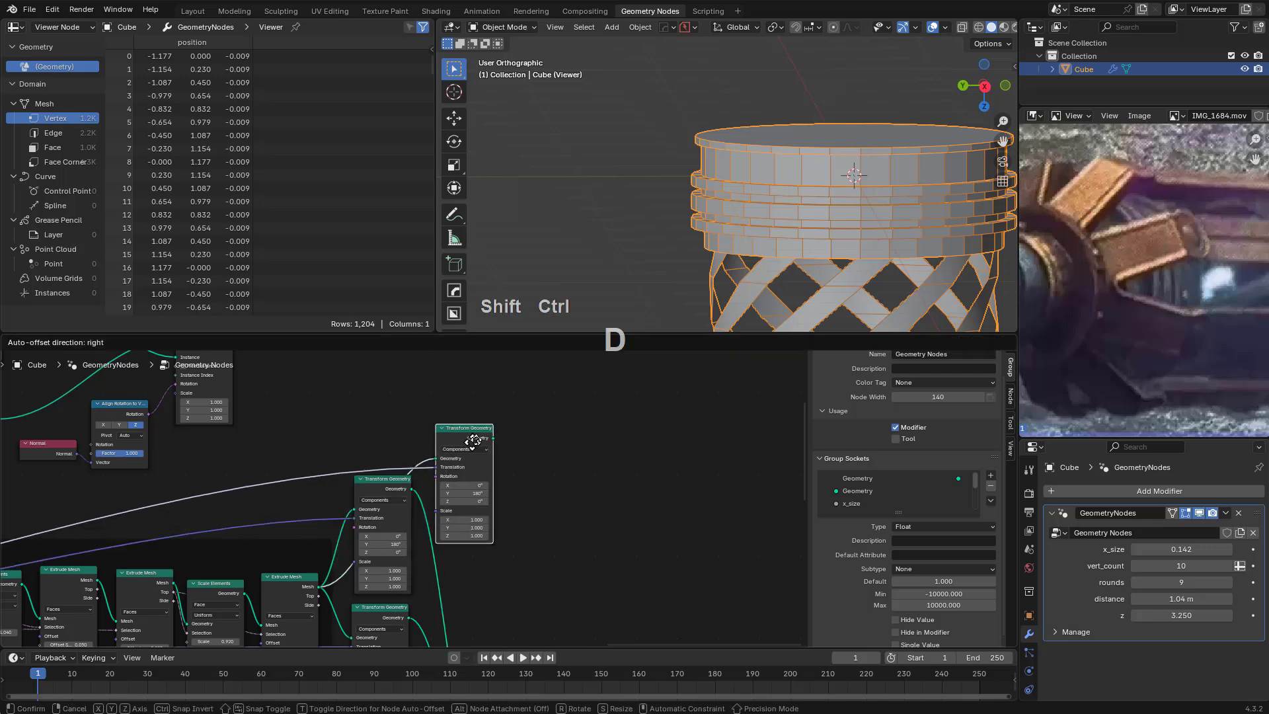
{"action": "left_click", "coordinate": [471, 441]}
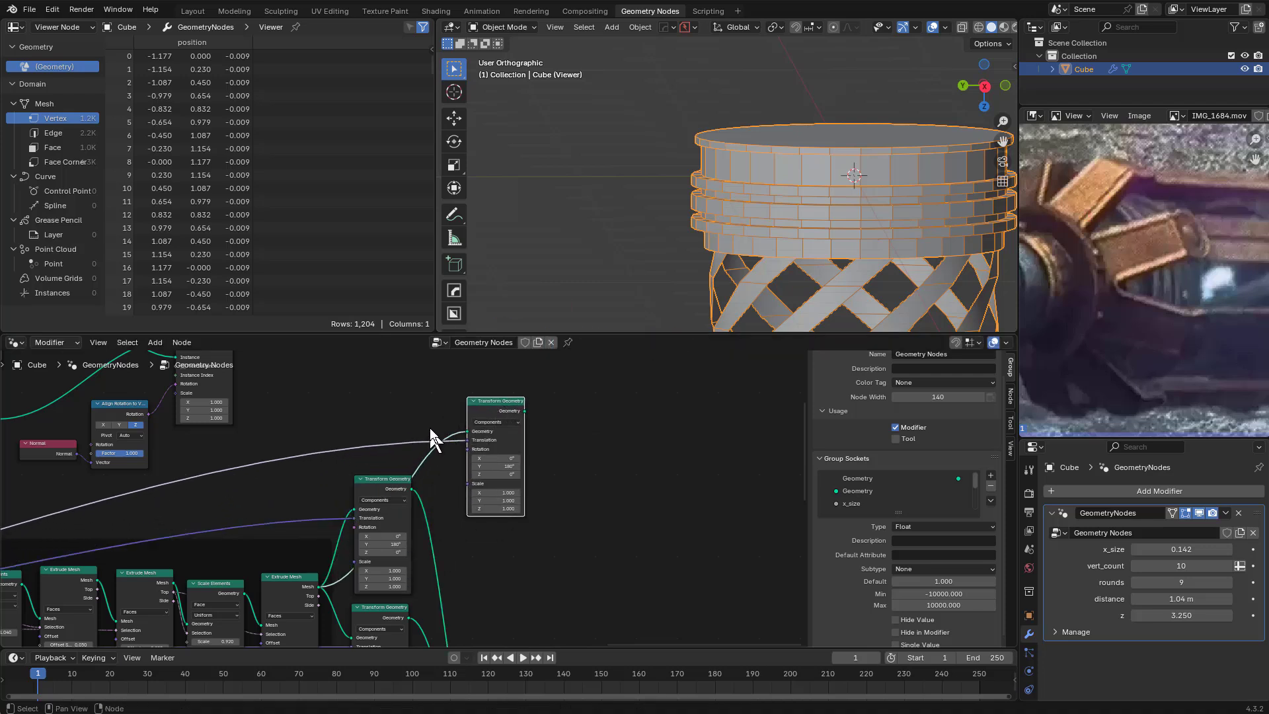
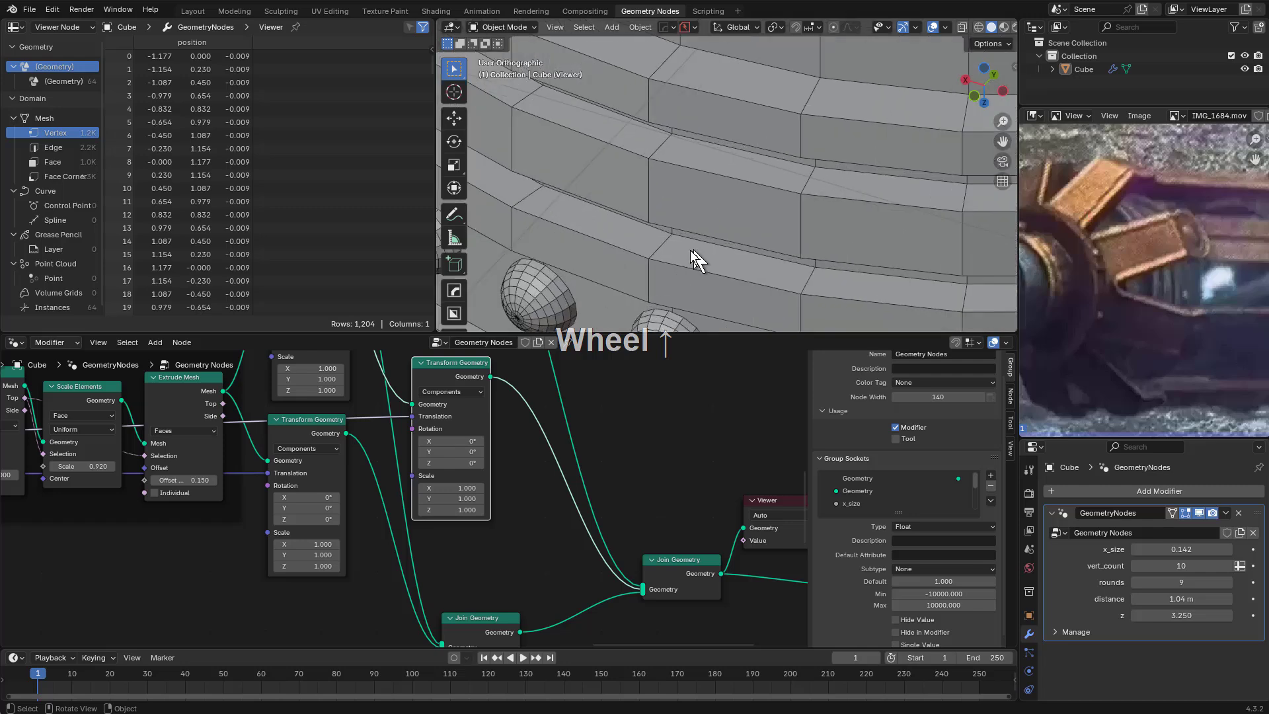
Insert a Transform Geometry node between the half sphere's Delete Geometry and the Instance input of Instance on Points
{"action": "scroll", "coordinate": [529, 437], "scroll_direction": "down", "scroll_amount": 4}
{"action": "middle_click_drag", "start_coordinate": [608, 390], "coordinate": [631, 641]}
{"action": "scroll", "coordinate": [563, 474], "scroll_direction": "down", "scroll_amount": 4}
{"action": "scroll", "coordinate": [563, 474], "scroll_direction": "down", "scroll_amount": 3}
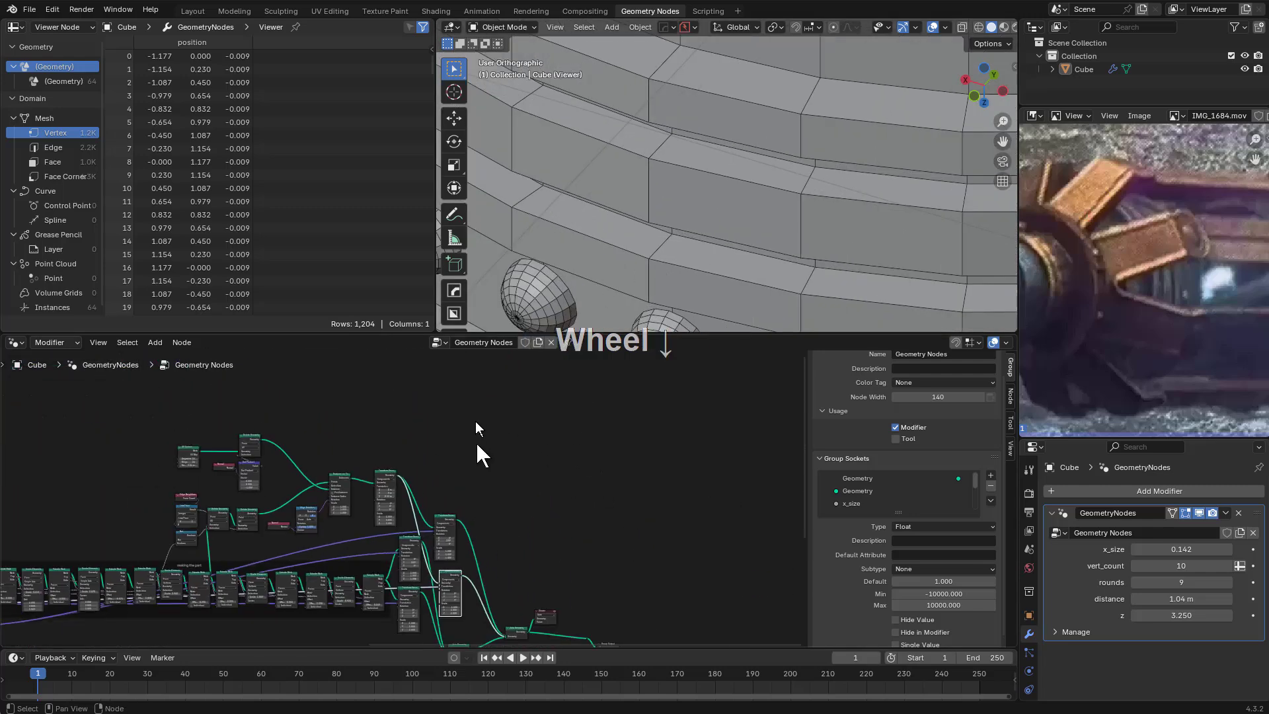
{"action": "middle_click_drag", "start_coordinate": [476, 430], "coordinate": [510, 454]}
{"action": "scroll", "coordinate": [399, 569], "scroll_direction": "up", "scroll_amount": 3}
{"action": "scroll", "coordinate": [400, 569], "scroll_direction": "up", "scroll_amount": 5}
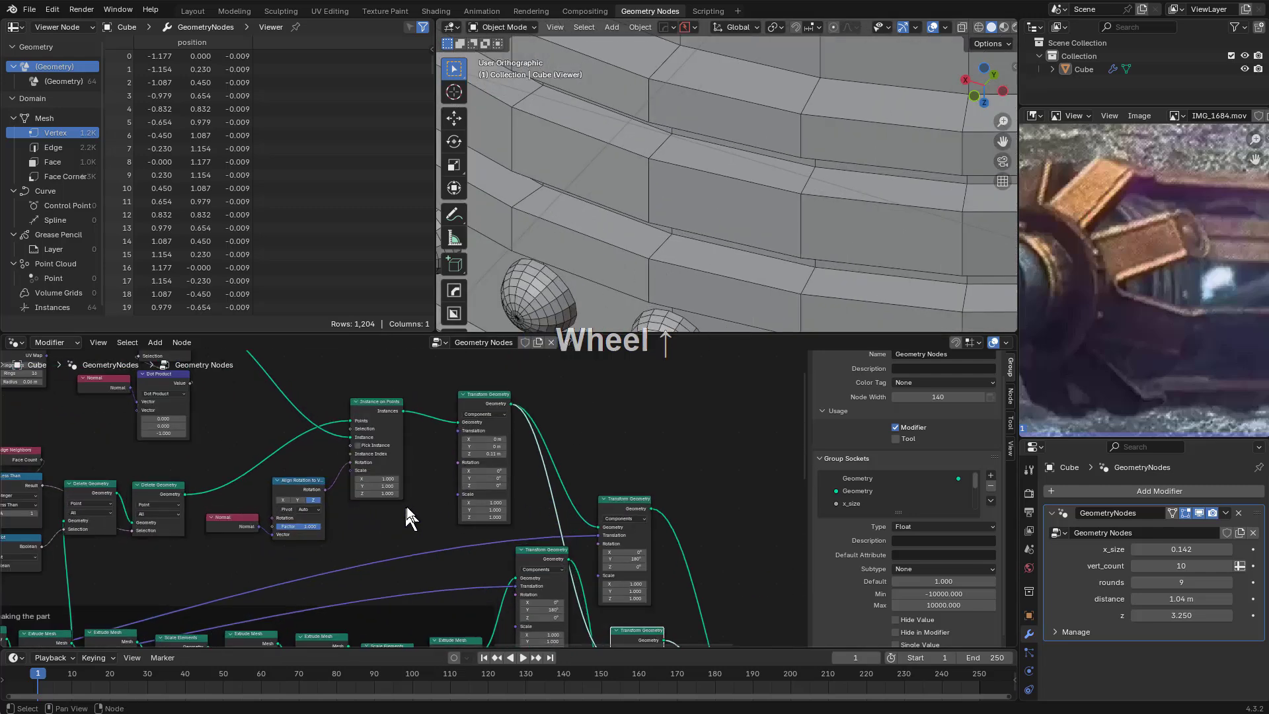
{"action": "middle_click_drag", "start_coordinate": [564, 527], "coordinate": [513, 487]}
{"action": "scroll", "coordinate": [521, 529], "scroll_direction": "up", "scroll_amount": 2}
{"action": "middle_click_drag", "start_coordinate": [423, 525], "coordinate": [494, 512]}
{"action": "middle_click_drag", "start_coordinate": [416, 502], "coordinate": [485, 476]}
{"action": "middle_click_drag", "start_coordinate": [416, 534], "coordinate": [482, 469]}
{"action": "scroll", "coordinate": [429, 513], "scroll_direction": "down", "scroll_amount": 1}
{"action": "middle_click_drag", "start_coordinate": [501, 385], "coordinate": [511, 490]}
{"action": "scroll", "coordinate": [335, 524], "scroll_direction": "down", "scroll_amount": 3}
{"action": "middle_click_drag", "start_coordinate": [324, 502], "coordinate": [449, 559]}
{"action": "scroll", "coordinate": [325, 430], "scroll_direction": "down", "scroll_amount": 1}
{"action": "scroll", "coordinate": [324, 428], "scroll_direction": "down", "scroll_amount": 2}
{"action": "middle_click_drag", "start_coordinate": [211, 404], "coordinate": [388, 520]}
{"action": "middle_click_drag", "start_coordinate": [696, 459], "coordinate": [607, 489]}
{"action": "key", "text": "shift+a"}
{"action": "left_click", "coordinate": [439, 424]}
{"action": "type", "text": "tr"}
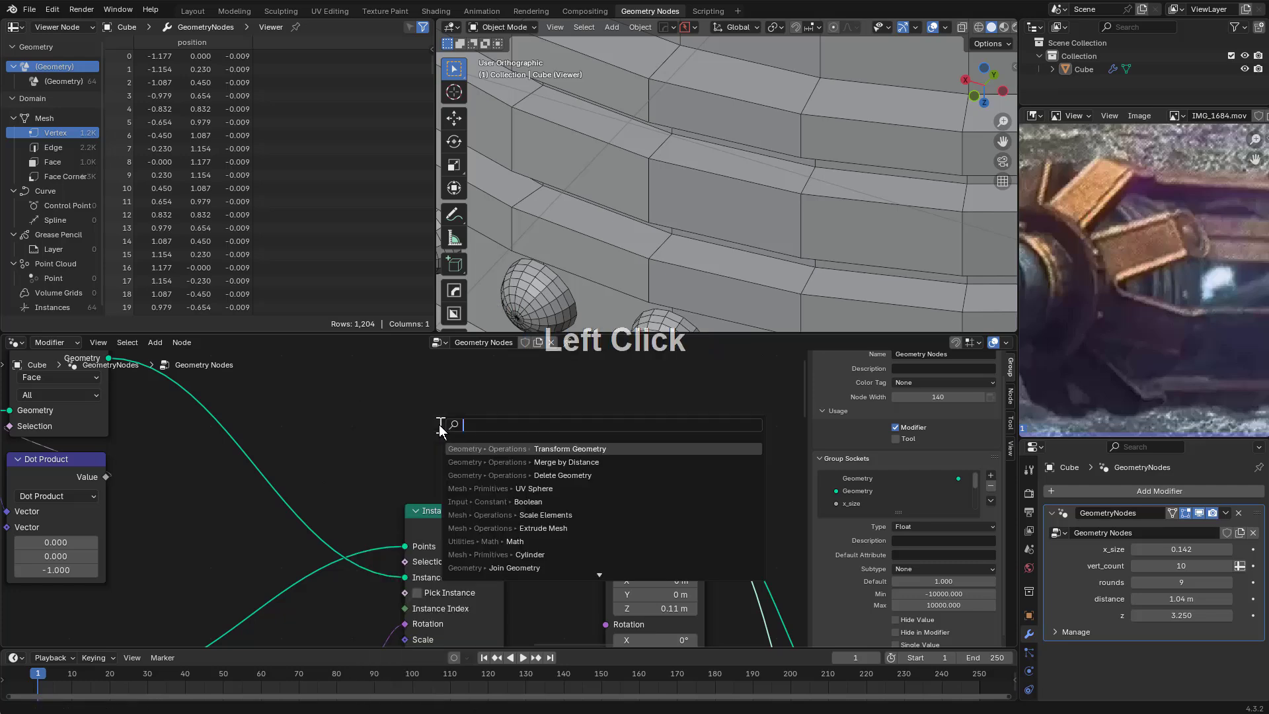
{"action": "key", "text": "Return"}
{"action": "left_click", "coordinate": [205, 334]}
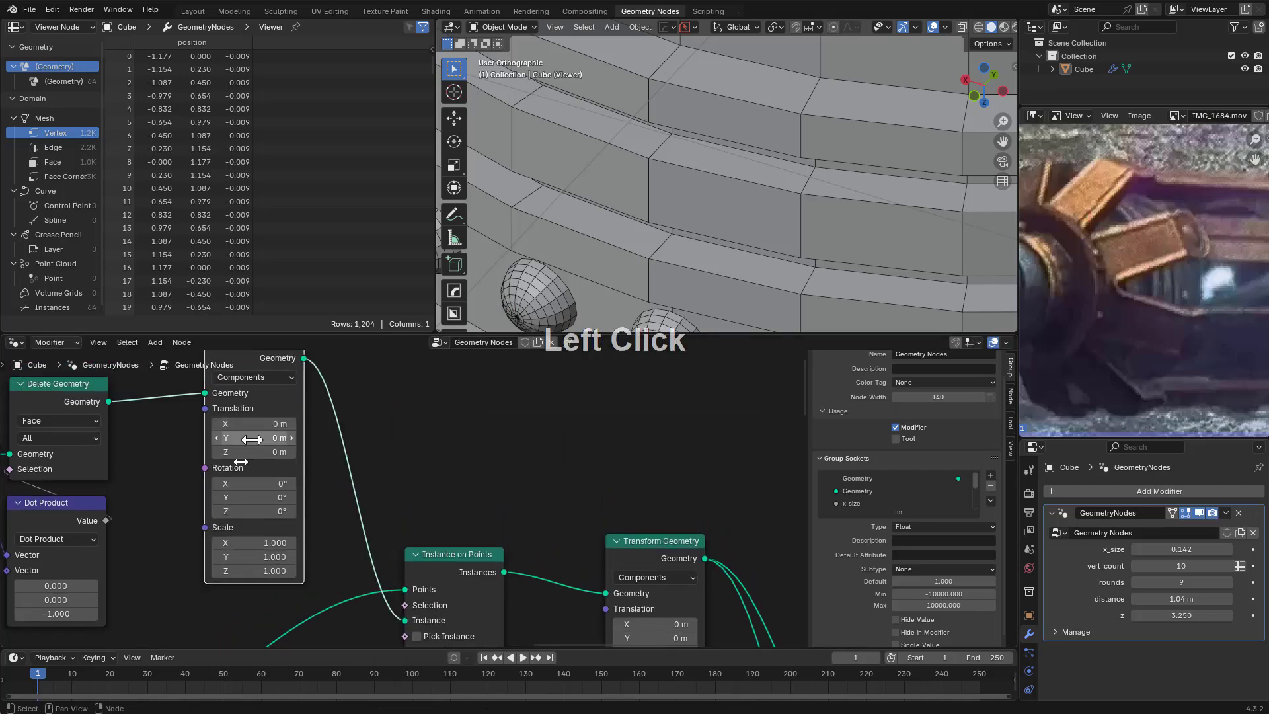
Set the half sphere's Transform Geometry Z translation to -0.01 m and the UV Sphere's Radius to 0.09 m
{"action": "mouse_move", "coordinate": [242, 464]}
{"action": "left_mouse_down"}
{"action": "mouse_move", "coordinate": [225, 491]}
{"action": "mouse_move", "coordinate": [243, 466]}
{"action": "left_mouse_up"}
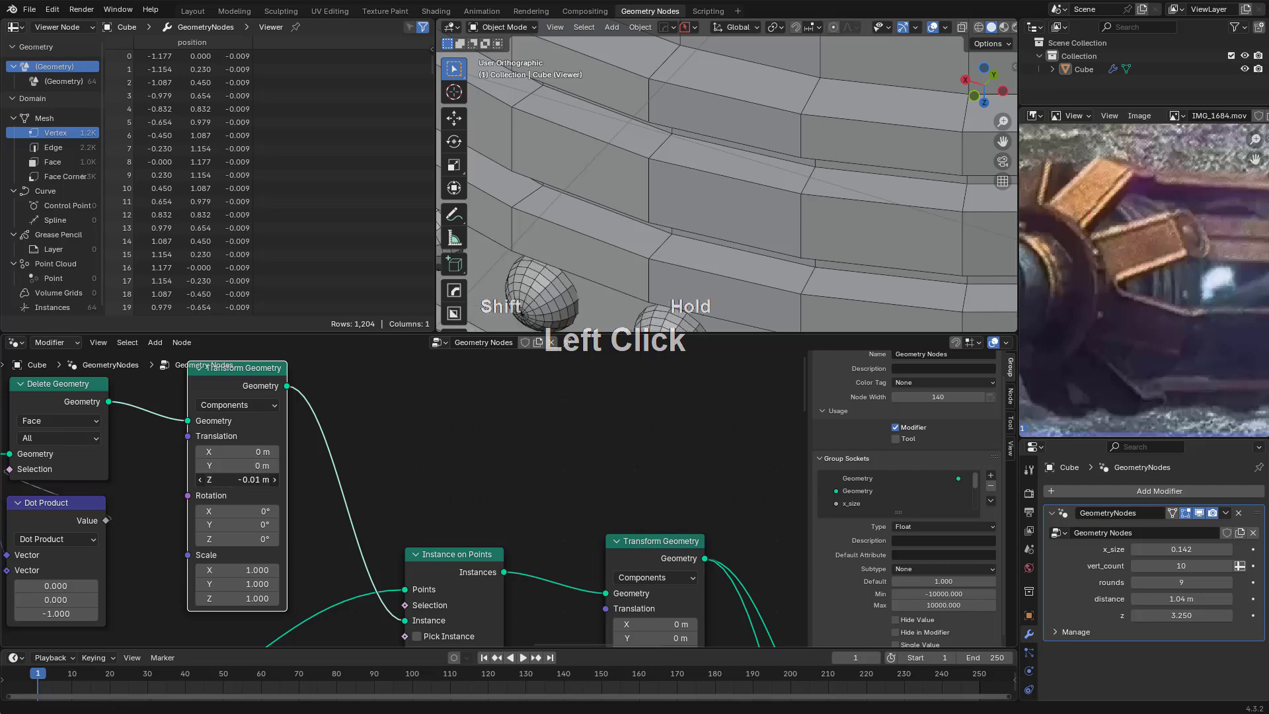
{"action": "middle_click_drag", "start_coordinate": [119, 521], "coordinate": [333, 527]}
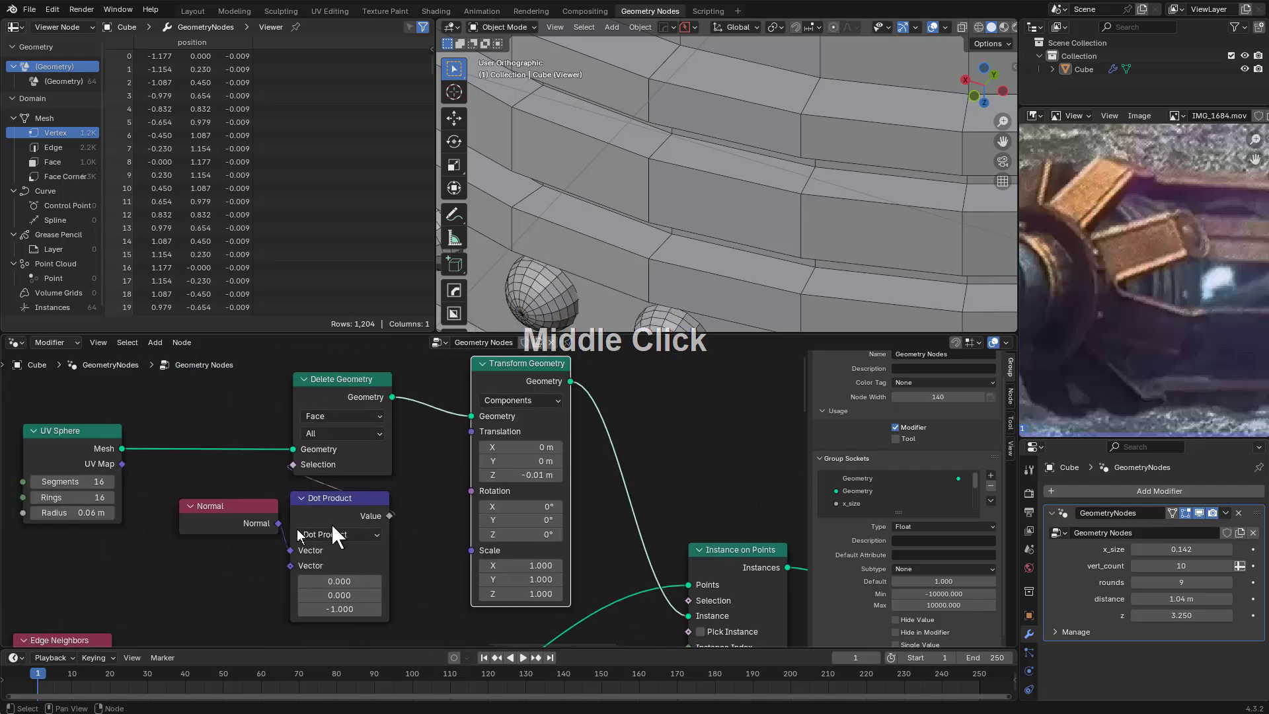
{"action": "left_click_drag", "start_coordinate": [78, 518], "coordinate": [92, 518], "text": "shift"}
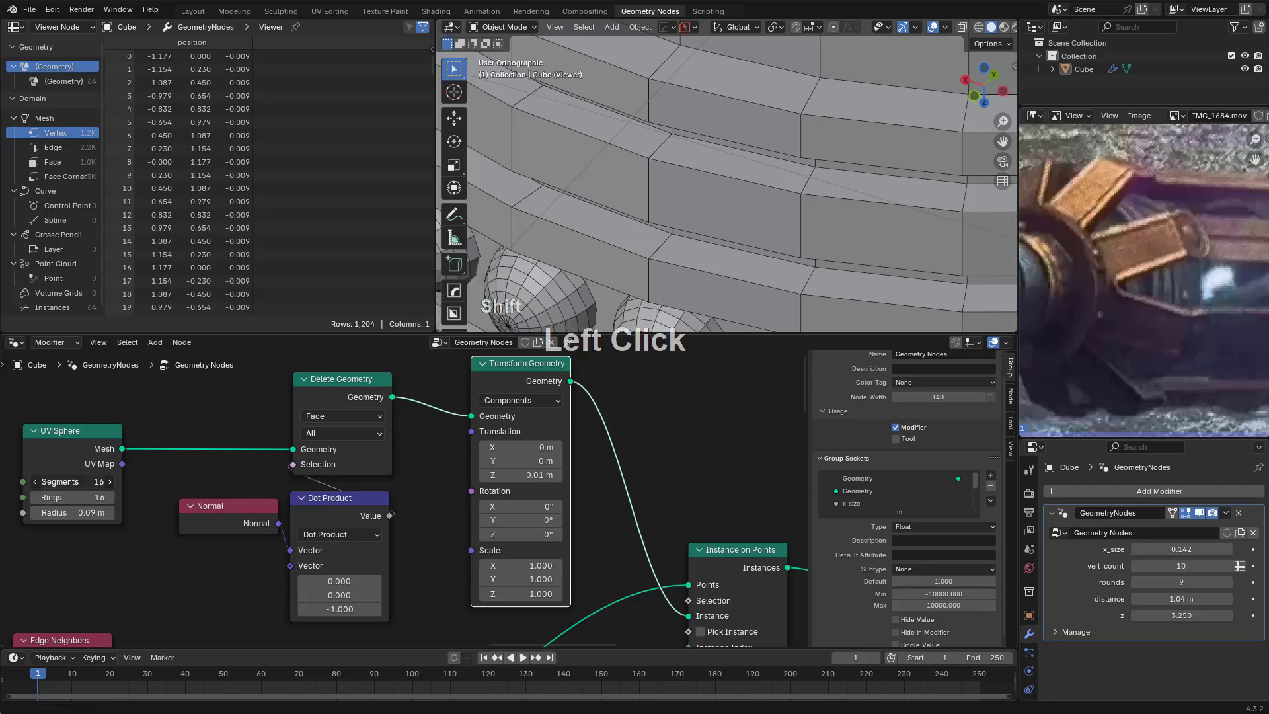
Adjust the Cylinder node's Vertices, trying 11 before settling on 16, to reduce the number of rivets
{"action": "scroll", "coordinate": [199, 575], "scroll_direction": "down", "scroll_amount": 7}
{"action": "middle_click_drag", "start_coordinate": [229, 631], "coordinate": [383, 423]}
{"action": "middle_click_drag", "start_coordinate": [337, 496], "coordinate": [529, 423]}
{"action": "middle_click_drag", "start_coordinate": [307, 532], "coordinate": [635, 461]}
{"action": "middle_click_drag", "start_coordinate": [340, 534], "coordinate": [510, 529]}
{"action": "scroll", "coordinate": [507, 528], "scroll_direction": "down", "scroll_amount": 2}
{"action": "middle_click_drag", "start_coordinate": [299, 541], "coordinate": [410, 522]}
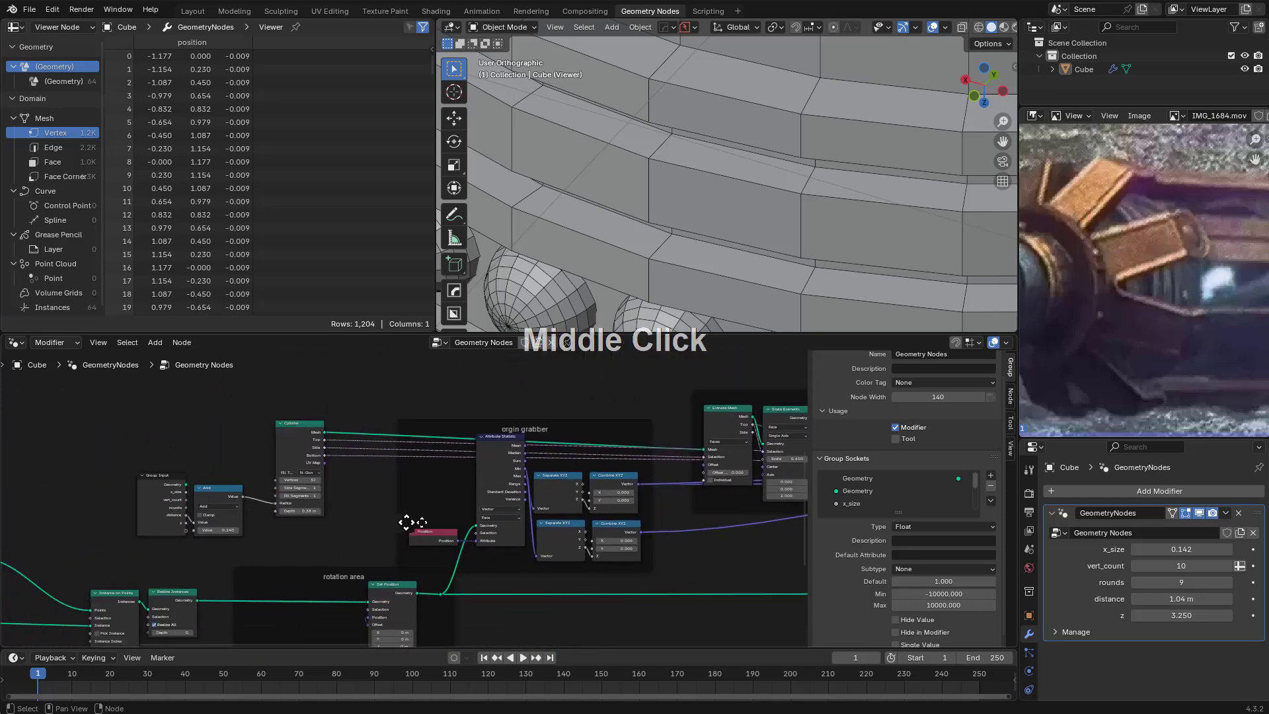
{"action": "scroll", "coordinate": [246, 512], "scroll_direction": "up", "scroll_amount": 5}
{"action": "middle_click_drag", "start_coordinate": [222, 527], "coordinate": [347, 539]}
{"action": "scroll", "coordinate": [375, 544], "scroll_direction": "up", "scroll_amount": 2}
{"action": "left_click_drag", "start_coordinate": [476, 479], "coordinate": [430, 479], "text": "shift"}
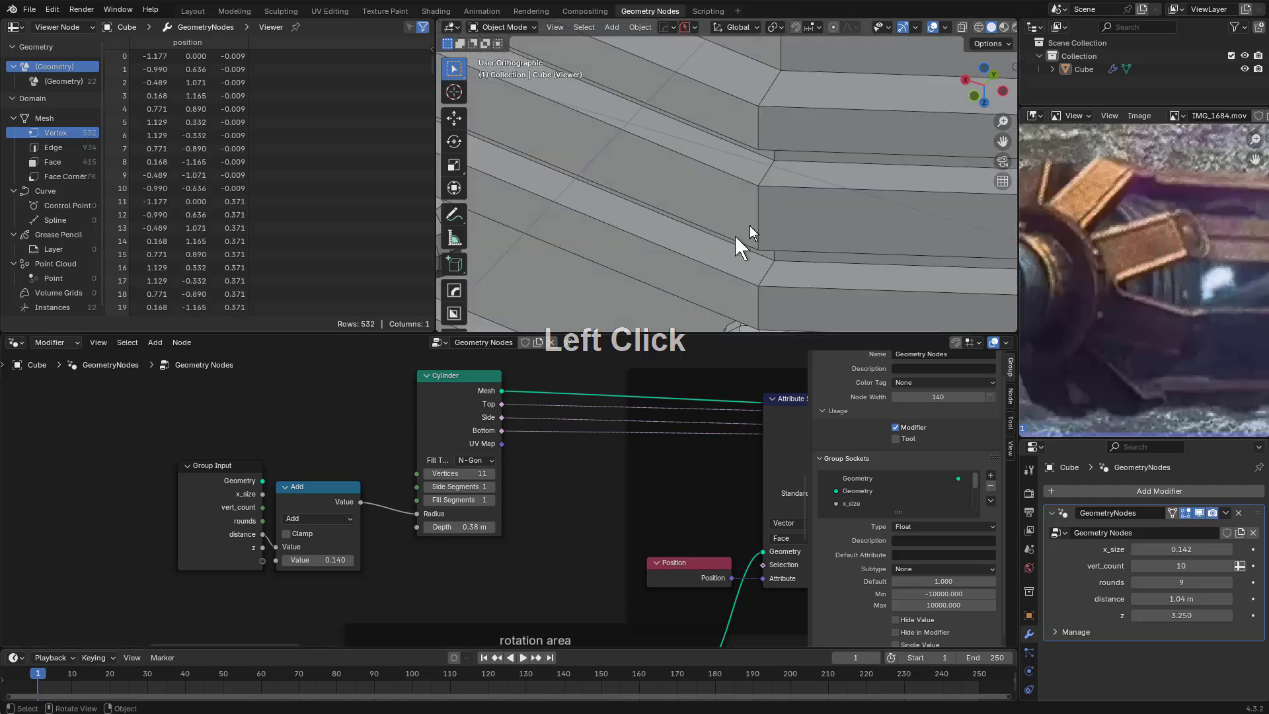
{"action": "scroll", "coordinate": [819, 225], "scroll_direction": "down", "scroll_amount": 4}
{"action": "middle_click_drag", "start_coordinate": [821, 225], "coordinate": [718, 228]}
{"action": "left_click_drag", "start_coordinate": [450, 478], "coordinate": [474, 479], "text": "shift"}
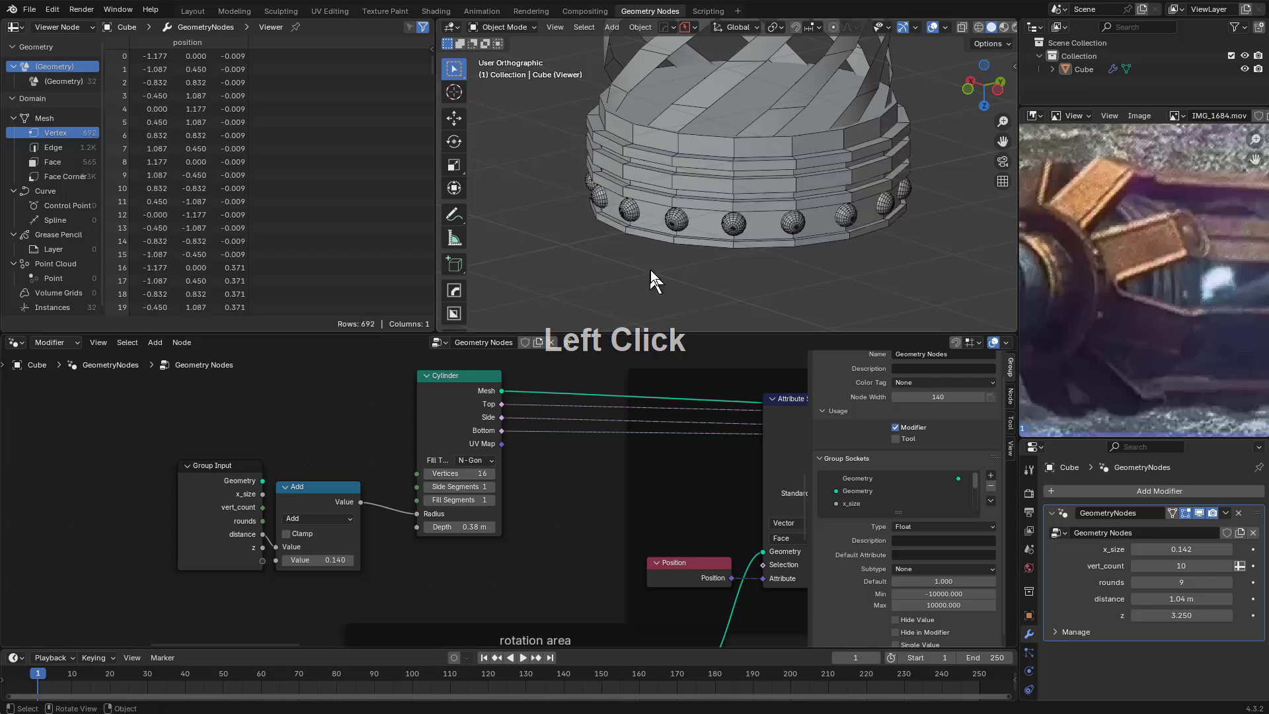
Inspect how a rivet sits on the ring from a close-up top view with X-ray toggled
{"action": "middle_click_drag", "start_coordinate": [650, 270], "coordinate": [671, 35]}
{"action": "scroll", "coordinate": [700, 118], "scroll_direction": "up", "scroll_amount": 3}
{"action": "scroll", "coordinate": [702, 83], "scroll_direction": "down", "scroll_amount": 5}
{"action": "key", "text": "alt+z"}
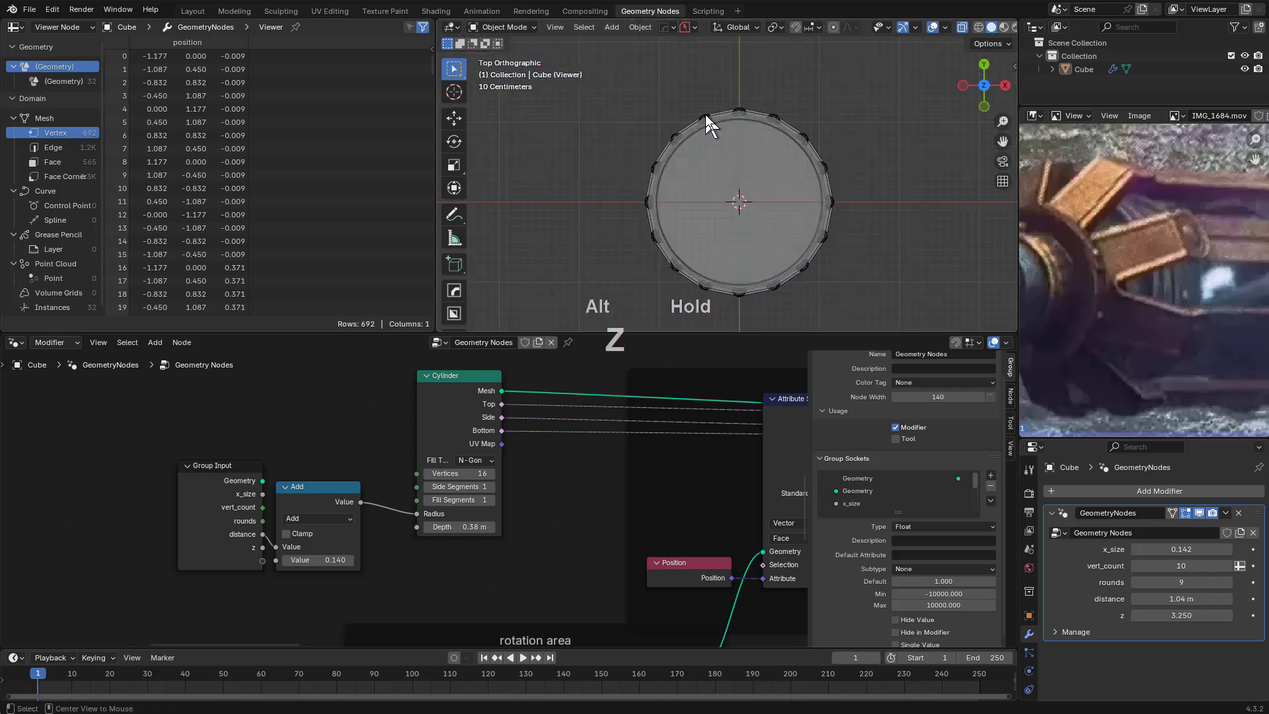
{"action": "scroll", "coordinate": [705, 114], "scroll_direction": "up", "scroll_amount": 10}
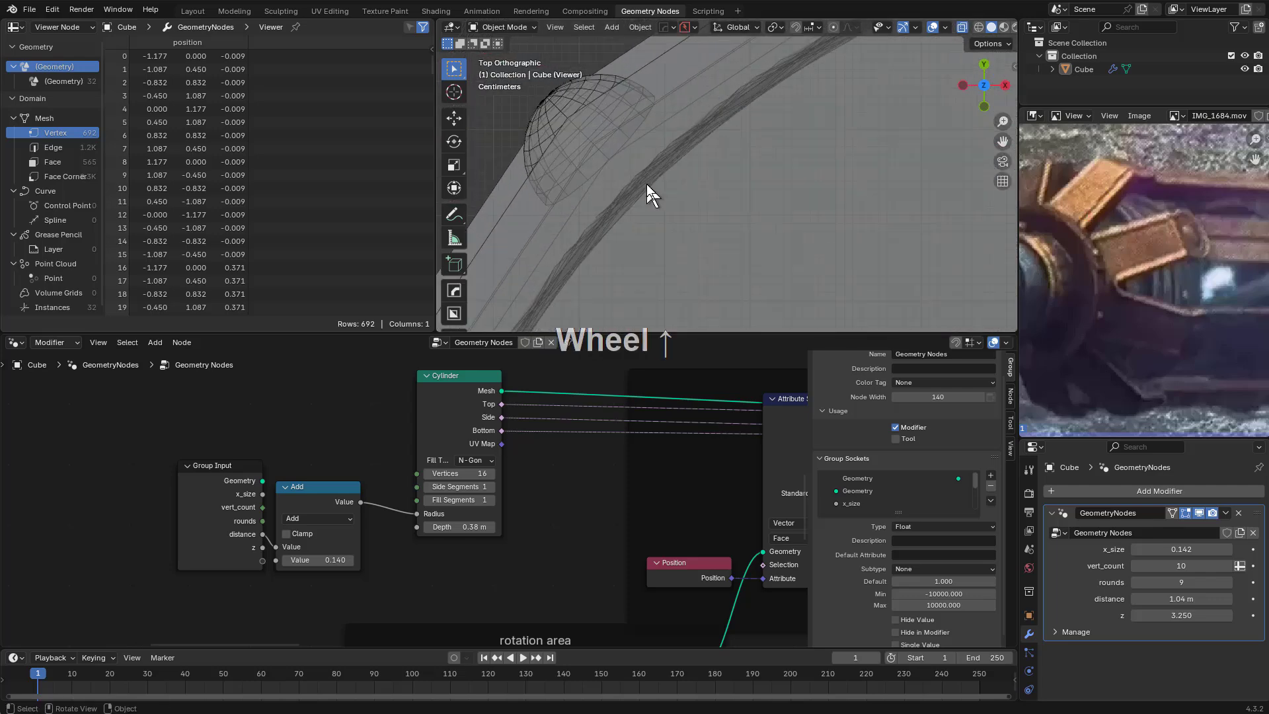
Move the Add node horizontally closer to the Cylinder node that it feeds
{"action": "scroll", "coordinate": [650, 188], "scroll_direction": "down", "scroll_amount": 6}
{"action": "middle_click_drag", "start_coordinate": [759, 176], "coordinate": [930, 200]}
{"action": "scroll", "coordinate": [680, 215], "scroll_direction": "up", "scroll_amount": 2}
{"action": "middle_click_drag", "start_coordinate": [680, 215], "coordinate": [889, 230]}
{"action": "scroll", "coordinate": [828, 197], "scroll_direction": "up", "scroll_amount": 4}
{"action": "middle_click_drag", "start_coordinate": [770, 302], "coordinate": [721, 260], "text": "shift"}
{"action": "middle_click_drag", "start_coordinate": [458, 480], "coordinate": [520, 459]}
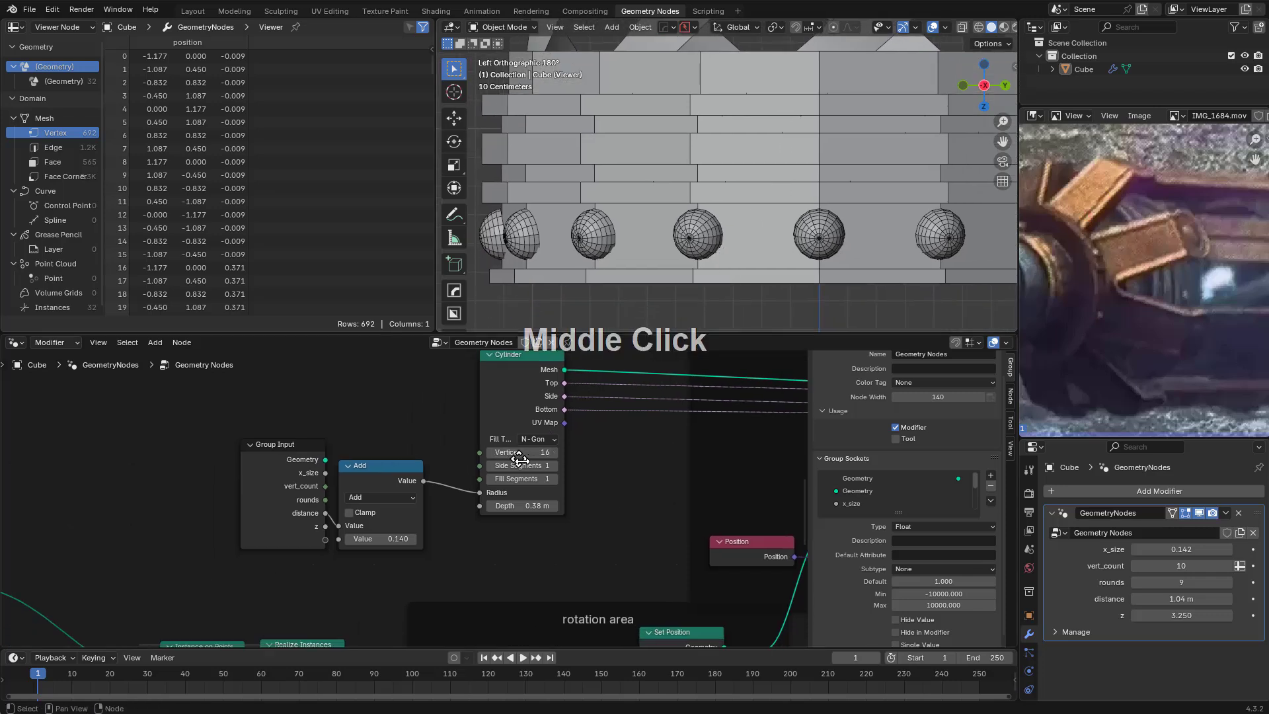
{"action": "key", "text": "g"}
{"action": "key", "text": "x"}
{"action": "left_click", "coordinate": [394, 483]}
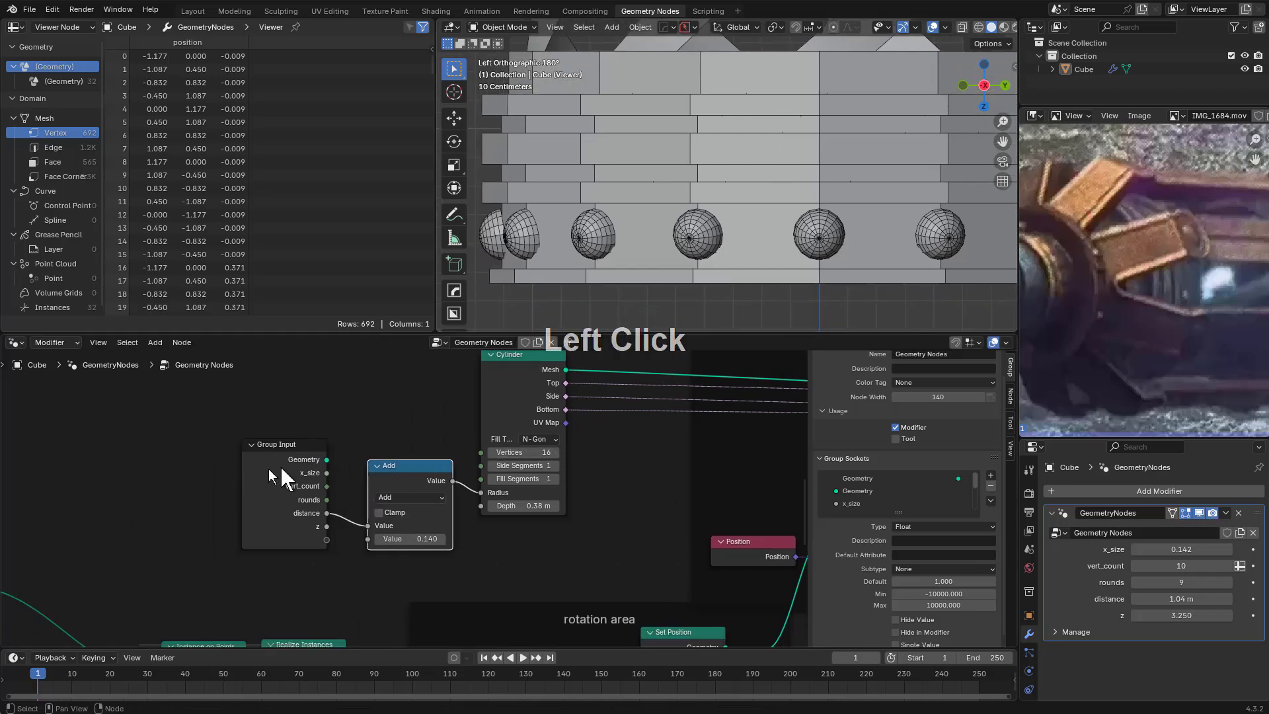
Move the Cylinder node slightly down to tidy its placement beside the origin grabber frame
{"action": "middle_click_drag", "start_coordinate": [425, 436], "coordinate": [387, 496]}
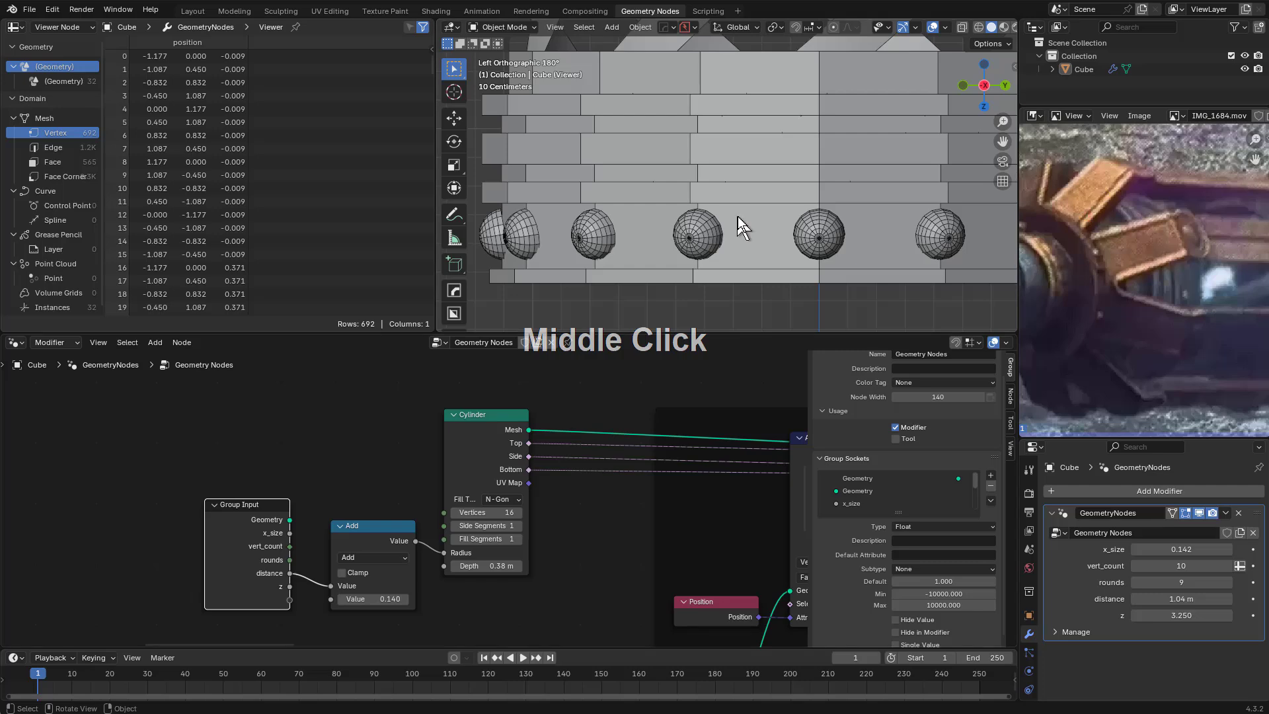
{"action": "scroll", "coordinate": [760, 490], "scroll_direction": "down", "scroll_amount": 6}
{"action": "middle_click_drag", "start_coordinate": [760, 490], "coordinate": [584, 470]}
{"action": "scroll", "coordinate": [424, 442], "scroll_direction": "up", "scroll_amount": 3}
{"action": "scroll", "coordinate": [585, 470], "scroll_direction": "up", "scroll_amount": 2}
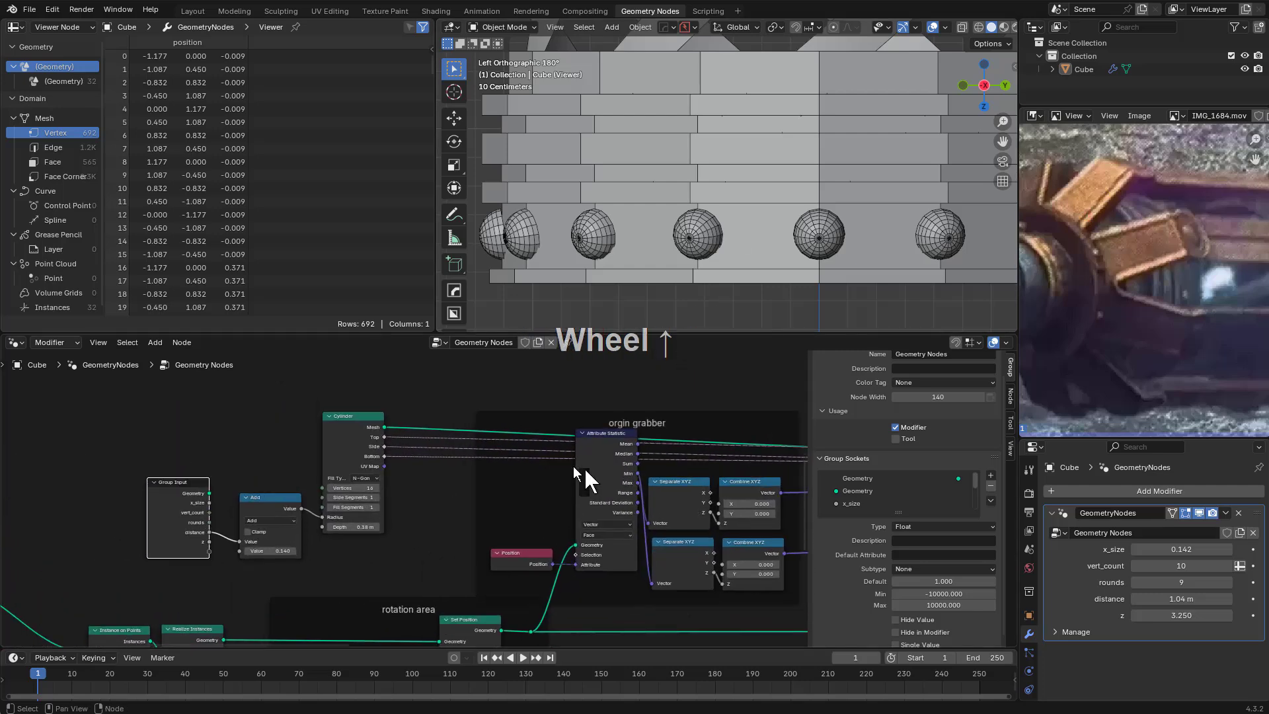
{"action": "left_click", "coordinate": [346, 436]}
{"action": "key", "text": "g"}
{"action": "left_click", "coordinate": [346, 457]}
Move the rivets' Align Rotation to Vector node closer to Instance on Points and place its Normal node underneath
{"action": "scroll", "coordinate": [776, 176], "scroll_direction": "down", "scroll_amount": 5}
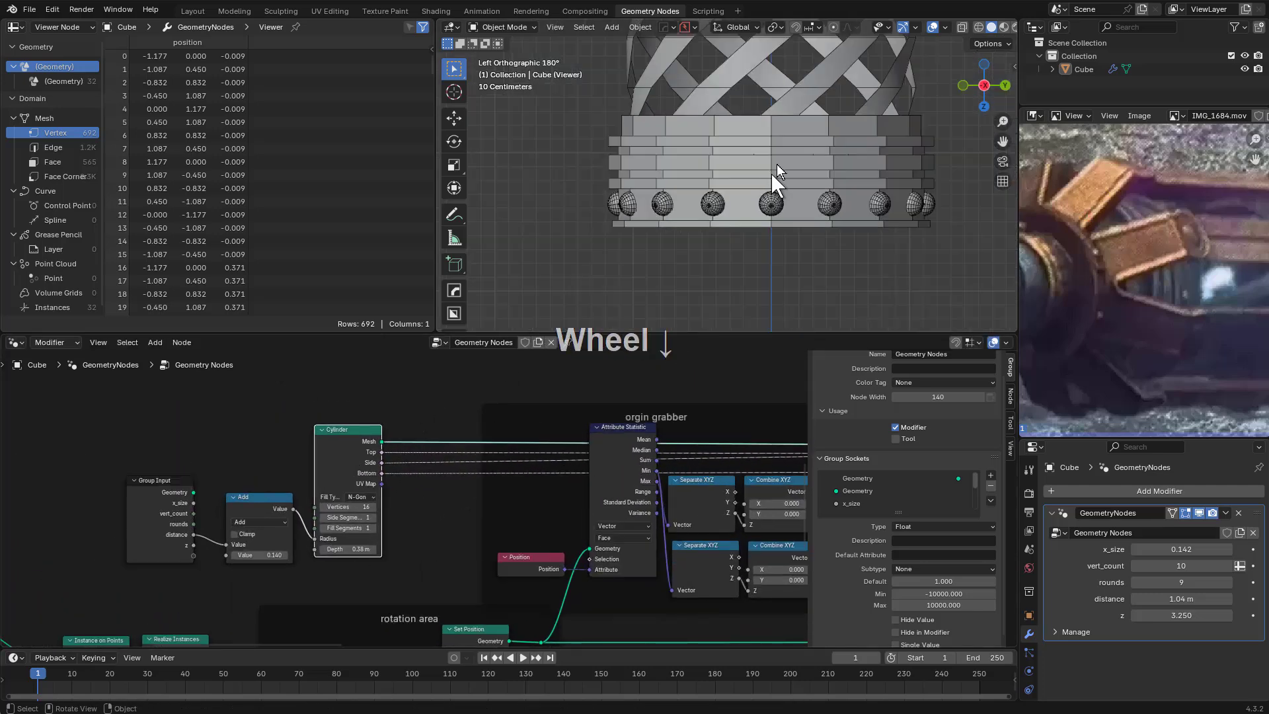
{"action": "scroll", "coordinate": [766, 168], "scroll_direction": "up", "scroll_amount": 2}
{"action": "middle_click_drag", "start_coordinate": [755, 158], "coordinate": [796, 221]}
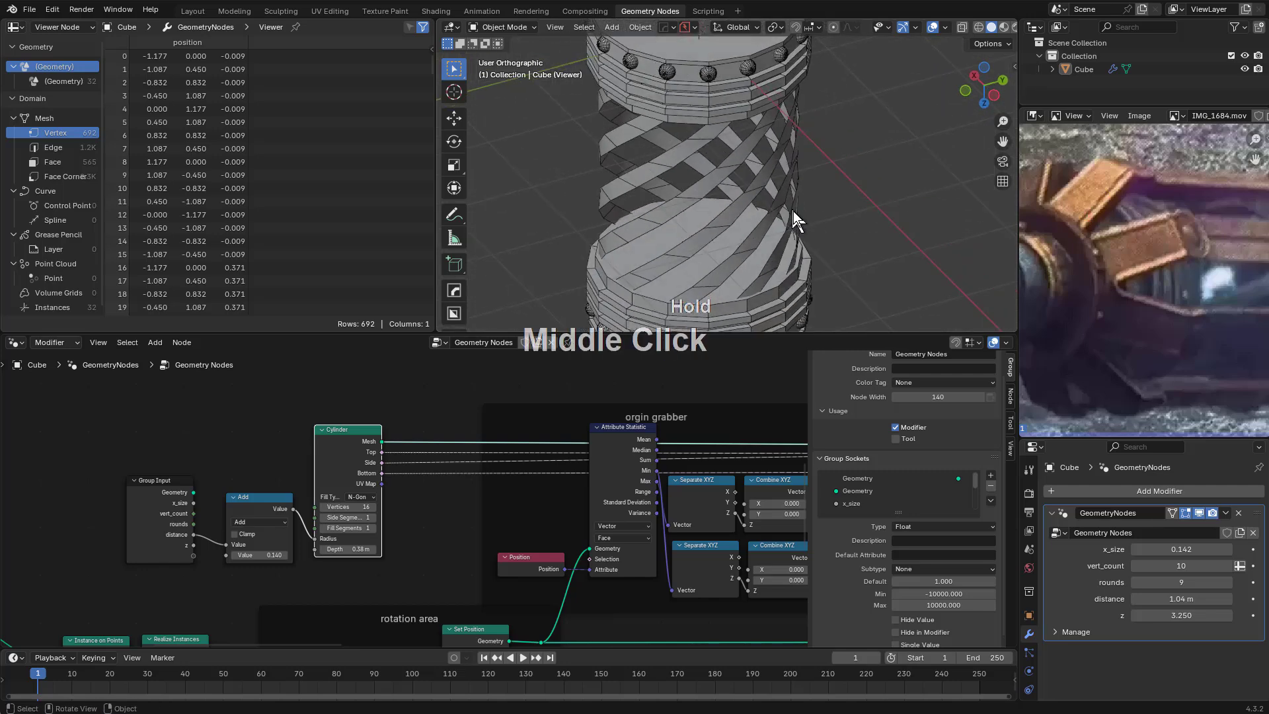
{"action": "scroll", "coordinate": [712, 414], "scroll_direction": "down", "scroll_amount": 1}
{"action": "middle_click_drag", "start_coordinate": [712, 414], "coordinate": [470, 499]}
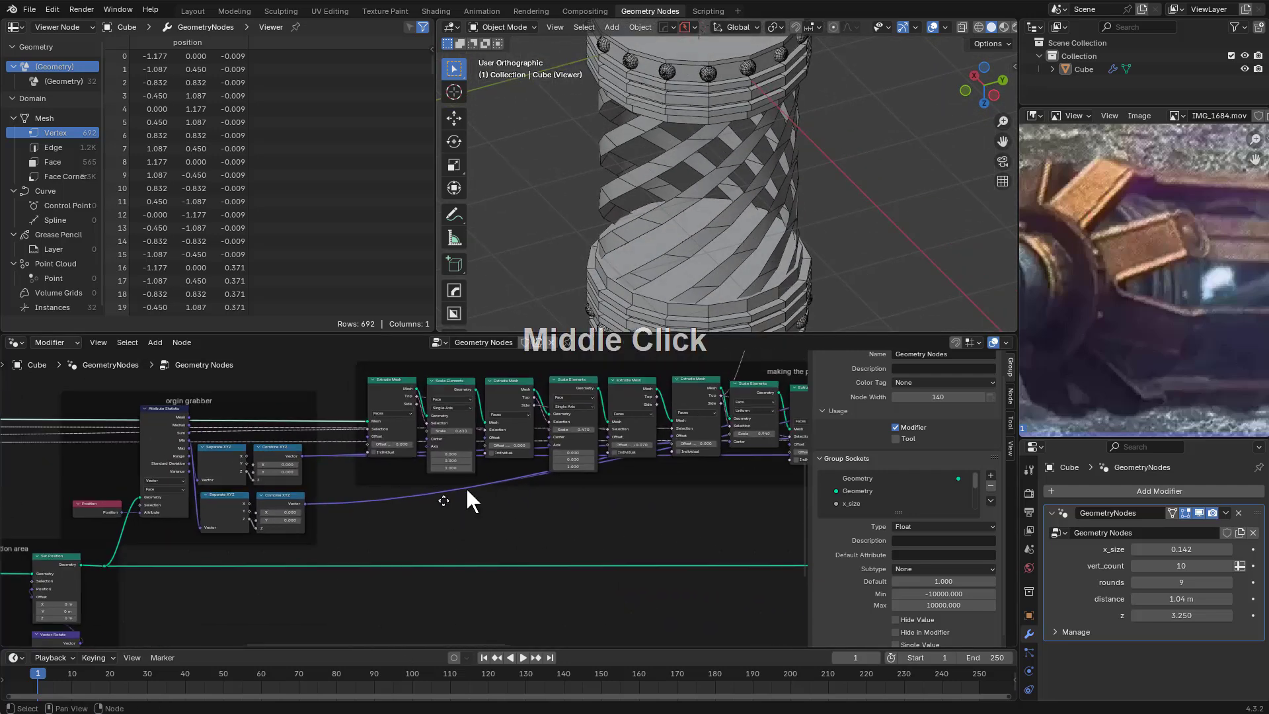
{"action": "scroll", "coordinate": [292, 535], "scroll_direction": "down", "scroll_amount": 2}
{"action": "middle_click_drag", "start_coordinate": [292, 535], "coordinate": [542, 526]}
{"action": "scroll", "coordinate": [542, 526], "scroll_direction": "up", "scroll_amount": 5}
{"action": "scroll", "coordinate": [386, 460], "scroll_direction": "up", "scroll_amount": 1}
{"action": "middle_click_drag", "start_coordinate": [287, 423], "coordinate": [398, 453]}
{"action": "scroll", "coordinate": [380, 525], "scroll_direction": "down", "scroll_amount": 1}
{"action": "scroll", "coordinate": [470, 467], "scroll_direction": "up", "scroll_amount": 3}
{"action": "middle_click_drag", "start_coordinate": [536, 513], "coordinate": [537, 542]}
{"action": "scroll", "coordinate": [537, 542], "scroll_direction": "up", "scroll_amount": 3}
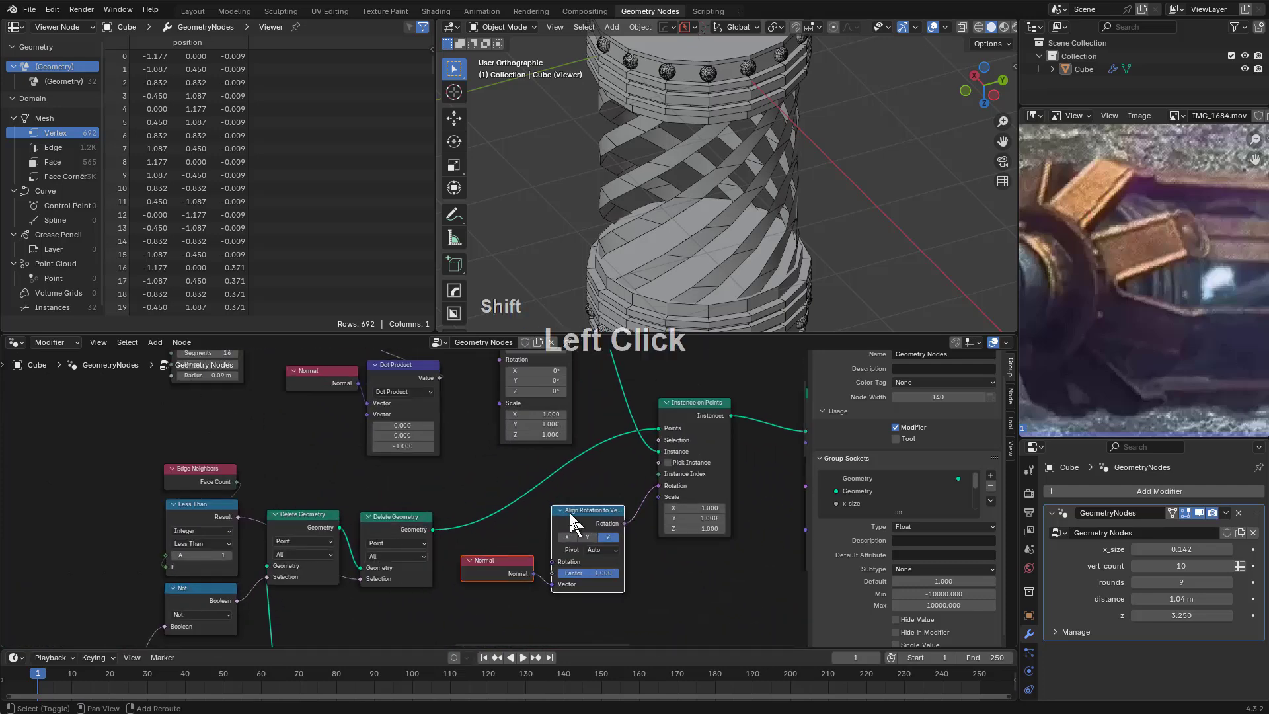
{"action": "key", "text": "g"}
{"action": "left_click", "coordinate": [592, 506]}
{"action": "key", "text": "g"}
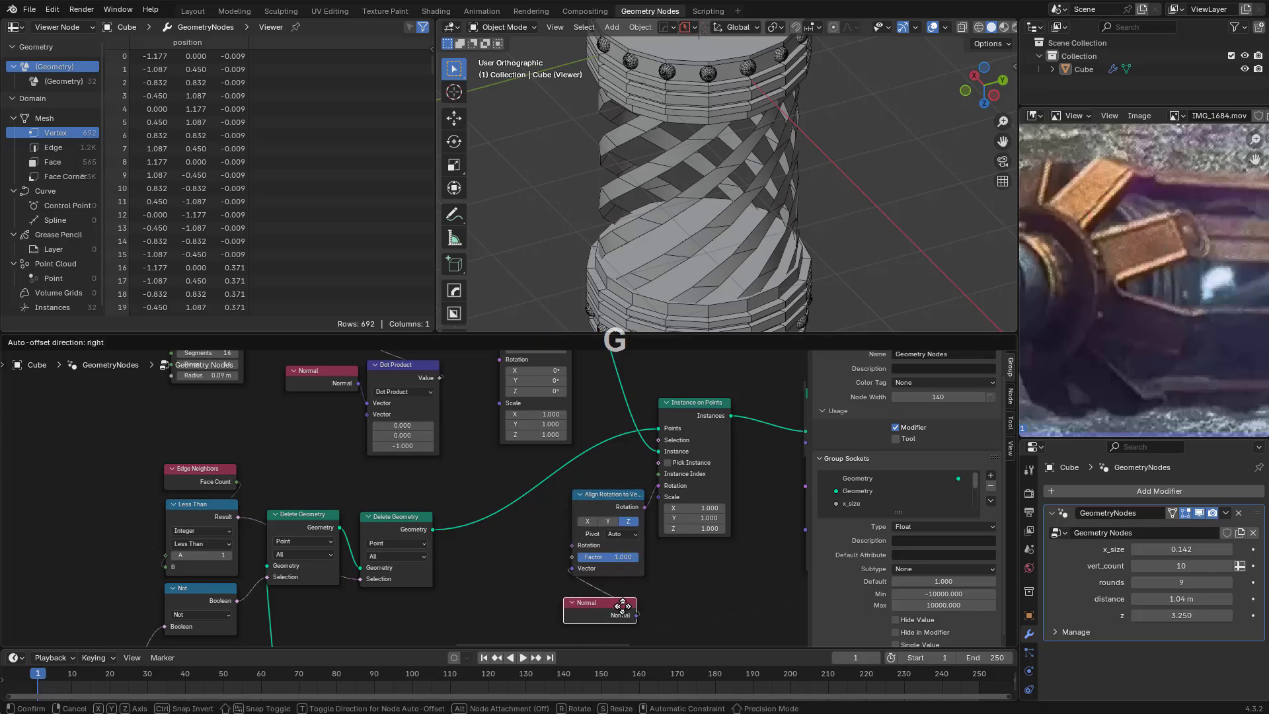
{"action": "left_click", "coordinate": [631, 597]}
Shift the half sphere's Delete Geometry, Dot Product and Normal nodes horizontally closer to its Transform Geometry node
{"action": "middle_click_drag", "start_coordinate": [549, 490], "coordinate": [573, 604]}
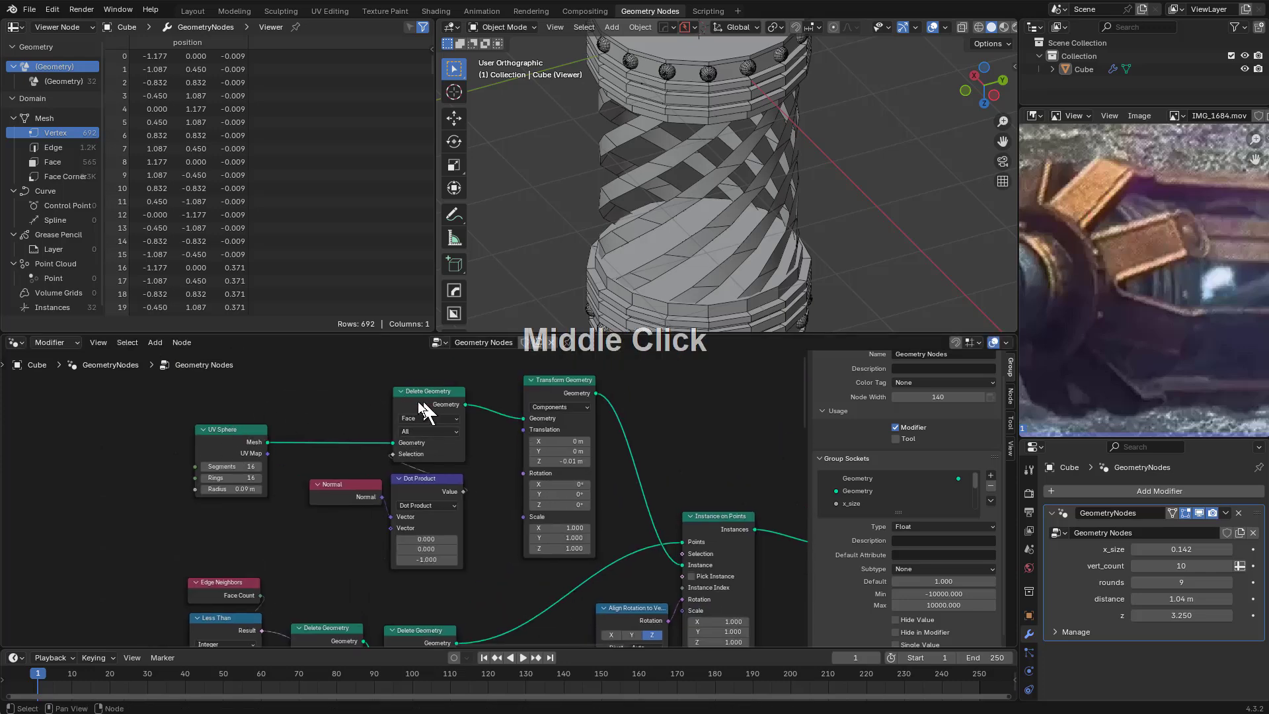
{"action": "left_click_drag", "start_coordinate": [351, 378], "coordinate": [446, 567]}
{"action": "key", "text": "g"}
{"action": "key", "text": "x"}
{"action": "left_click", "coordinate": [482, 562]}
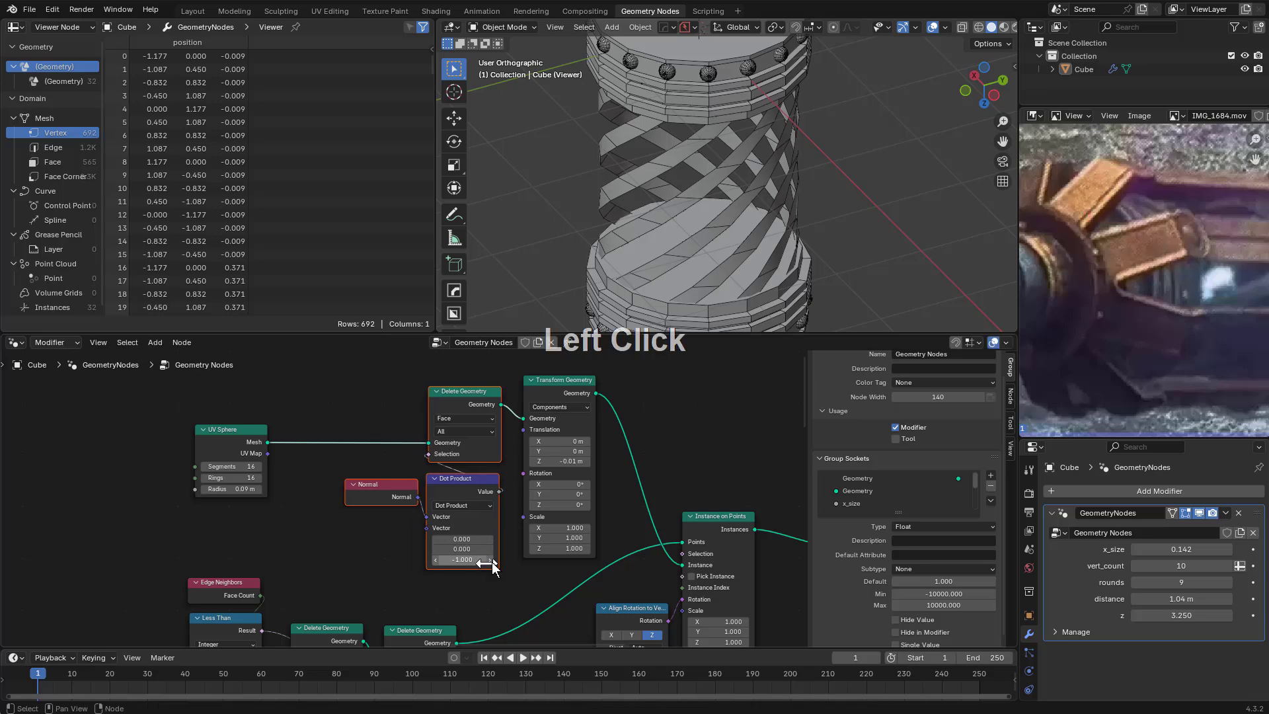
{"action": "scroll", "coordinate": [332, 489], "scroll_direction": "down", "scroll_amount": 2}
{"action": "scroll", "coordinate": [358, 490], "scroll_direction": "up", "scroll_amount": 2}
{"action": "key", "text": "alt+a"}
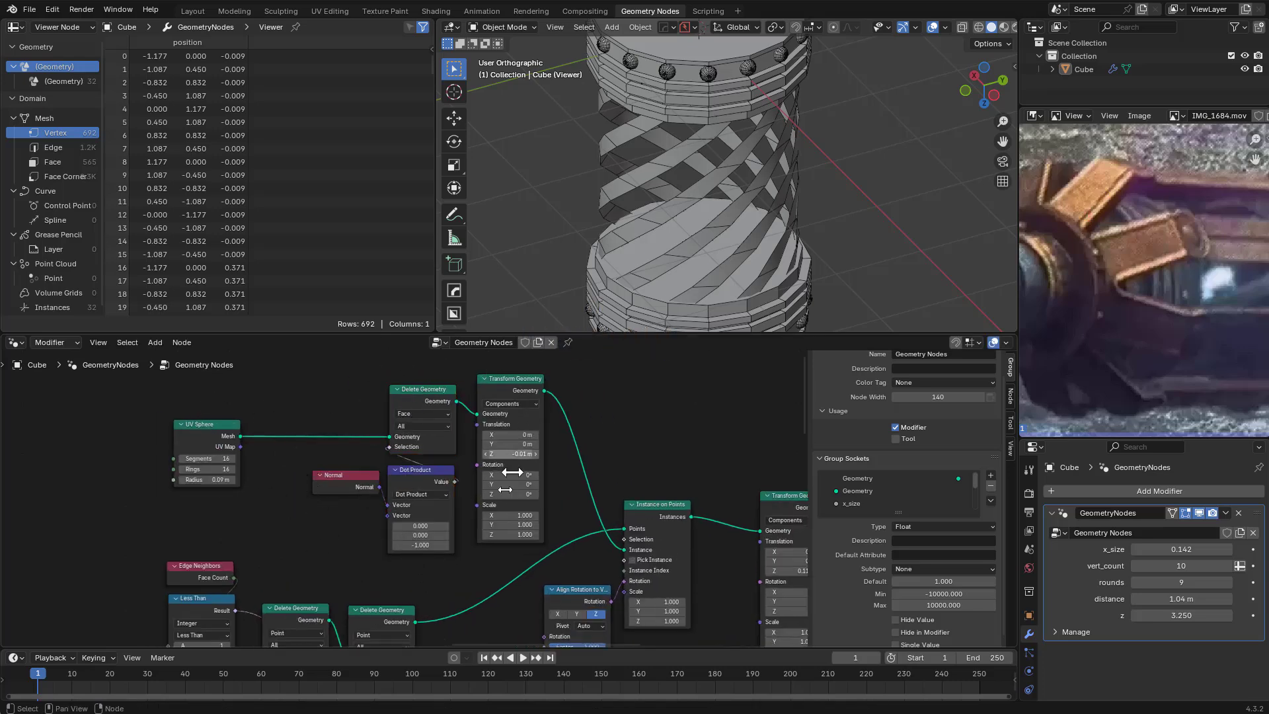
Preview the outputs of the half sphere's Transform Geometry and of Instance on Points, examining the rivet shape and orientation
{"action": "scroll", "coordinate": [466, 534], "scroll_direction": "up", "scroll_amount": 2}
{"action": "left_click", "coordinate": [424, 368], "text": "ctrl+shift"}
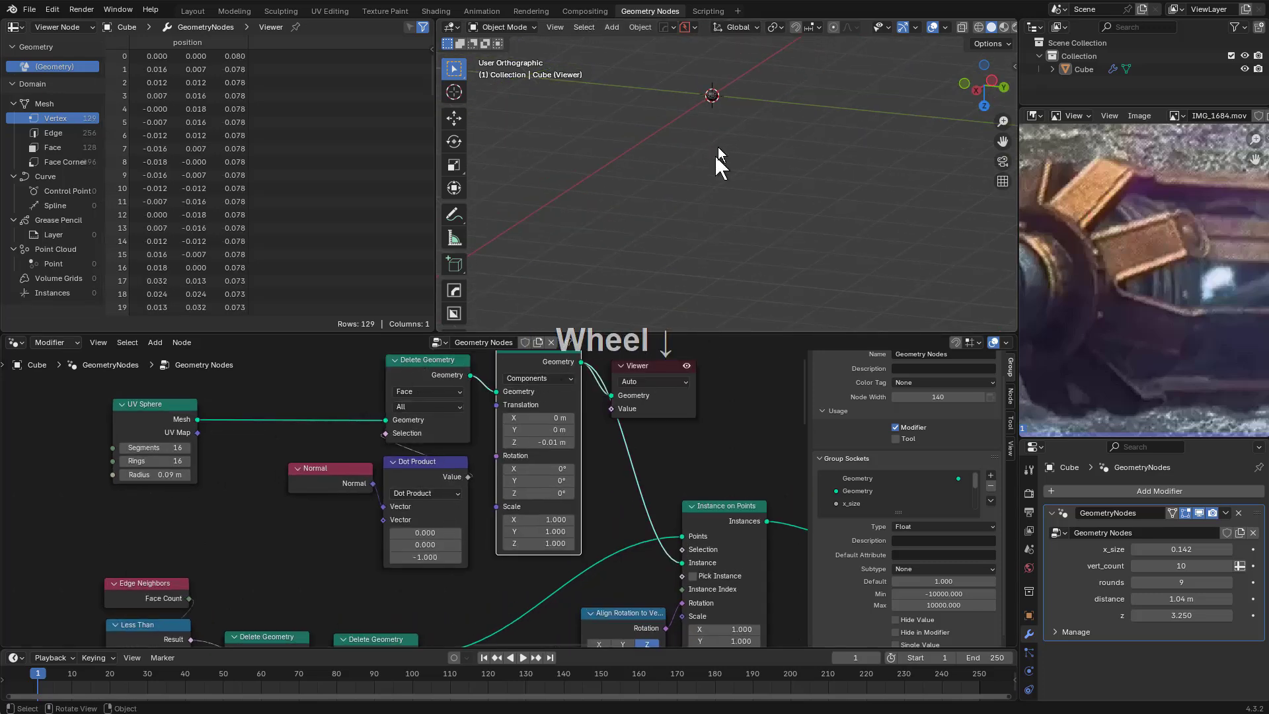
{"action": "scroll", "coordinate": [743, 248], "scroll_direction": "up", "scroll_amount": 3}
{"action": "middle_click_drag", "start_coordinate": [751, 255], "coordinate": [765, 193], "text": "shift"}
{"action": "scroll", "coordinate": [763, 185], "scroll_direction": "up", "scroll_amount": 4}
{"action": "middle_click_drag", "start_coordinate": [580, 406], "coordinate": [541, 442]}
{"action": "scroll", "coordinate": [567, 469], "scroll_direction": "up", "scroll_amount": 1}
{"action": "left_click", "coordinate": [621, 429]}
{"action": "left_click", "coordinate": [570, 400], "text": "ctrl+shift"}
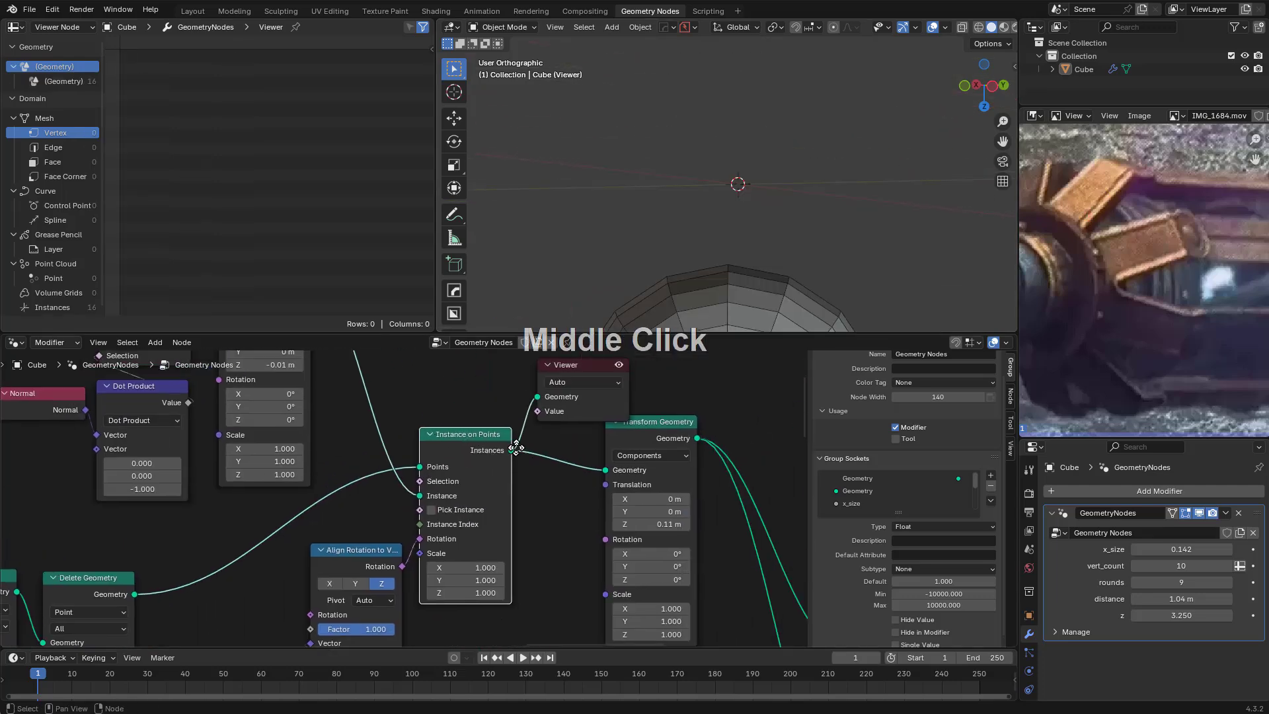
{"action": "scroll", "coordinate": [679, 237], "scroll_direction": "down", "scroll_amount": 4}
{"action": "middle_click_drag", "start_coordinate": [680, 236], "coordinate": [830, 283]}
Compare the half sphere before and after its translation by previewing the Delete Geometry and Transform Geometry outputs
{"action": "middle_click_drag", "start_coordinate": [149, 398], "coordinate": [341, 502]}
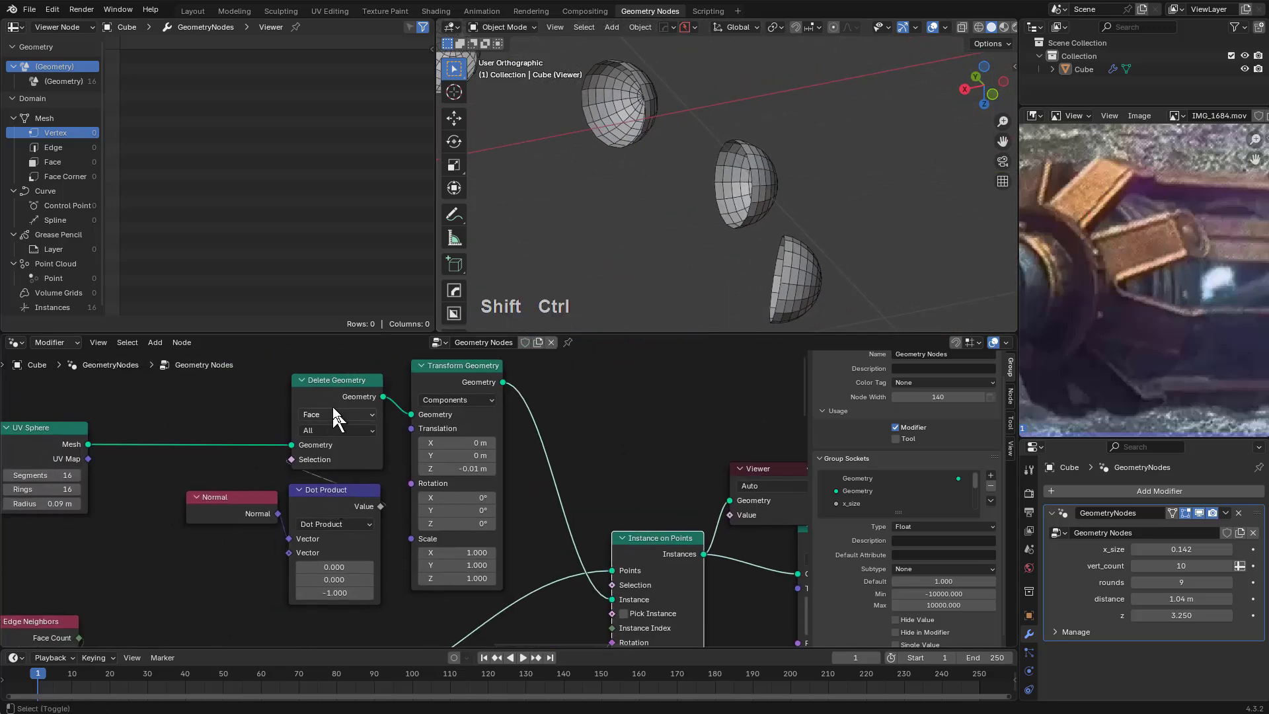
{"action": "left_click", "coordinate": [364, 382], "text": "ctrl+shift"}
{"action": "middle_click_drag", "start_coordinate": [633, 240], "coordinate": [779, 106], "text": "shift"}
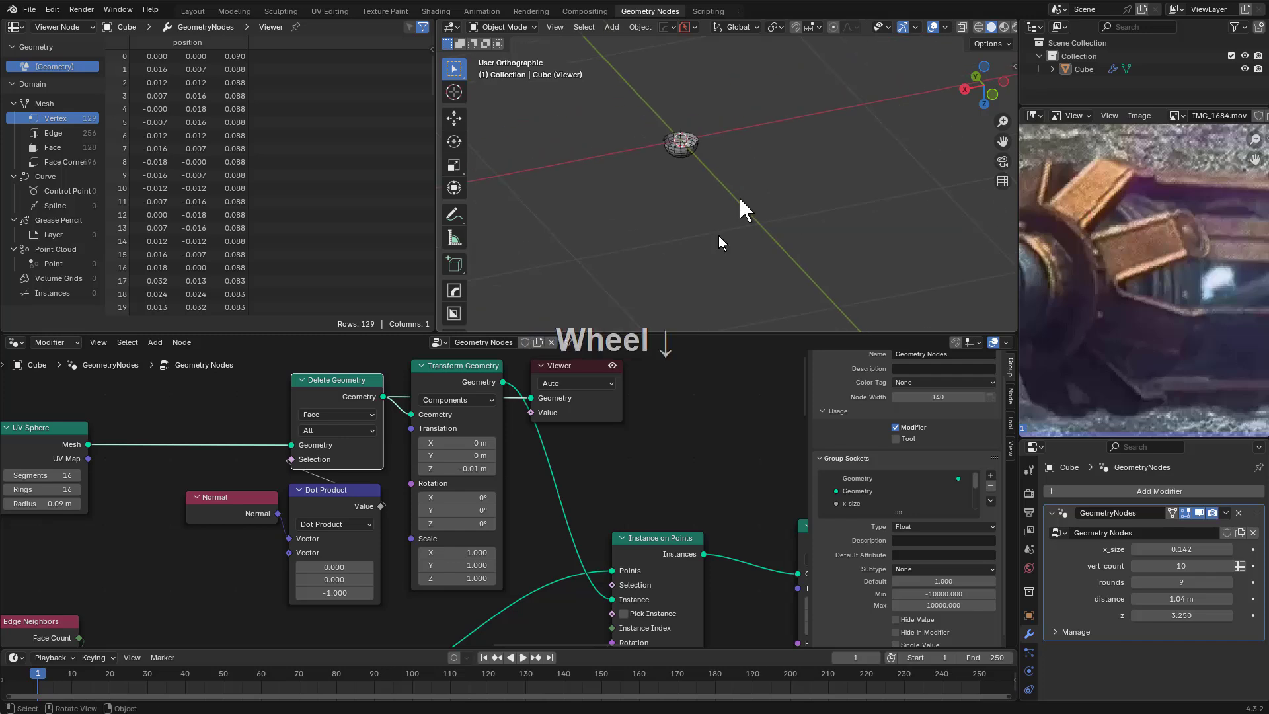
{"action": "scroll", "coordinate": [470, 425], "scroll_direction": "down", "scroll_amount": 1}
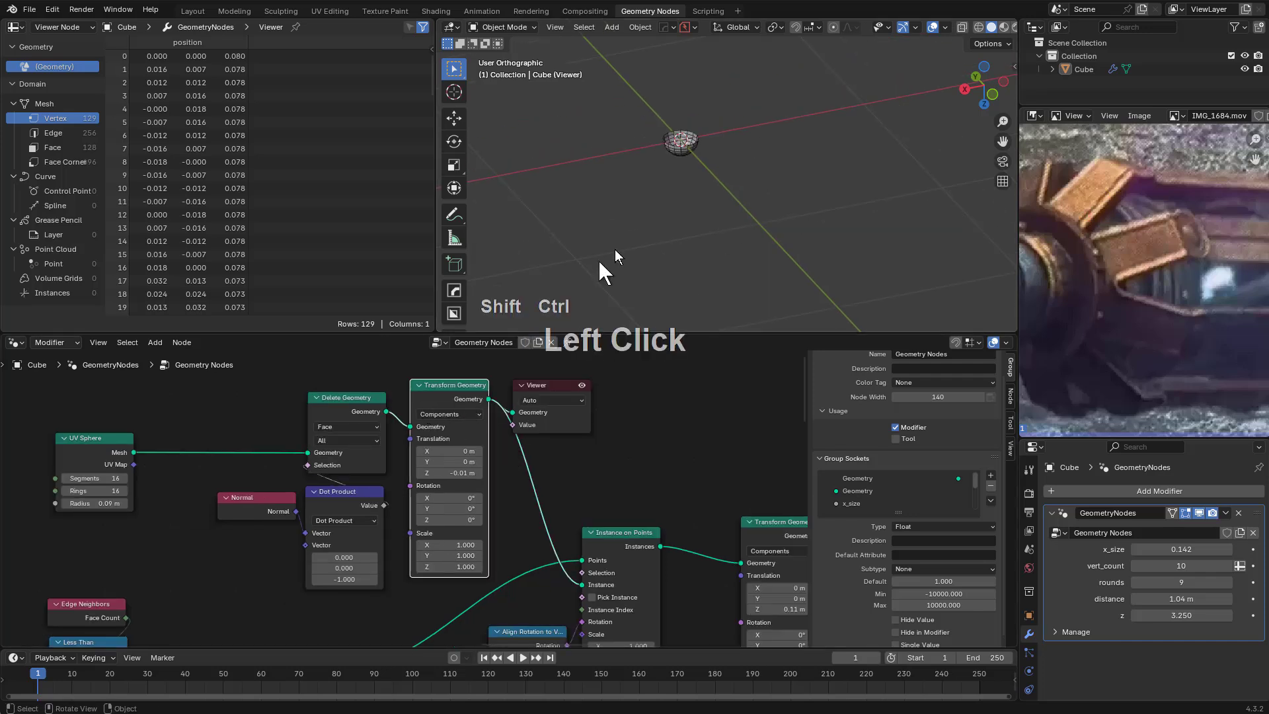
{"action": "middle_click_drag", "start_coordinate": [471, 369], "coordinate": [494, 397]}
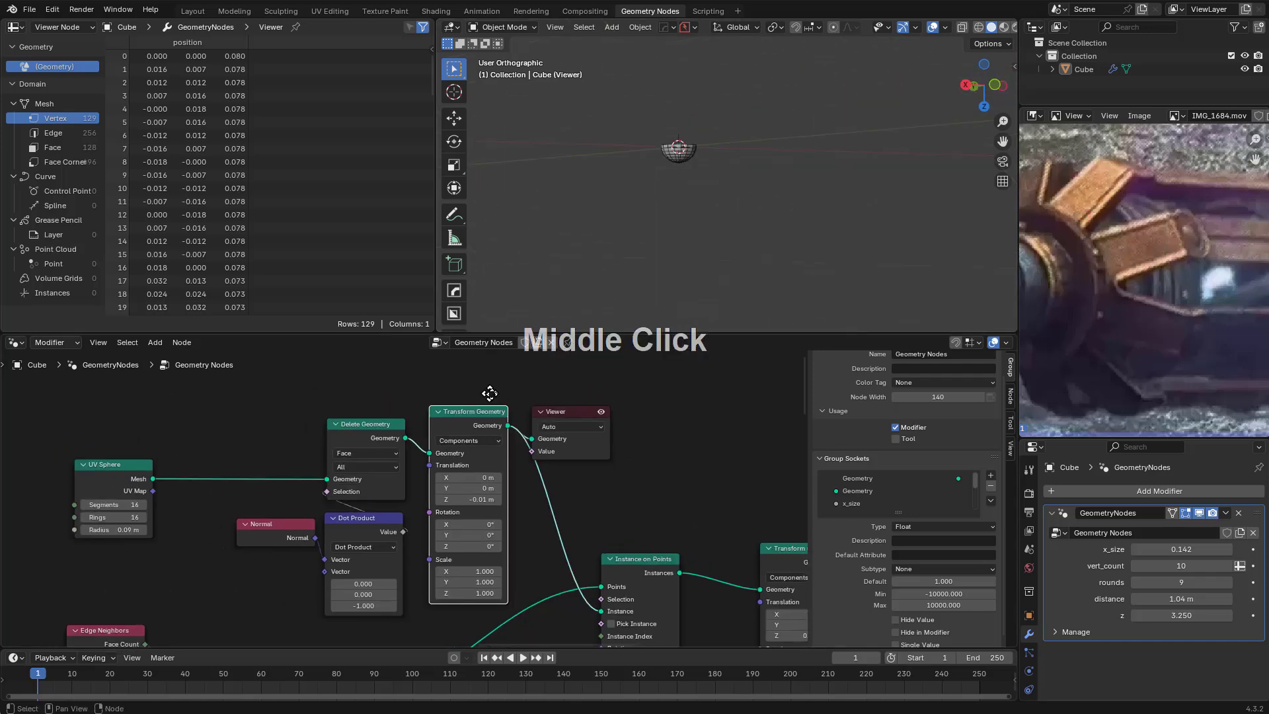
Preview the rivet ring at Instance on Points and at the Transform Geometry node that follows it
{"action": "left_click", "coordinate": [578, 423]}
{"action": "middle_click_drag", "start_coordinate": [617, 537], "coordinate": [556, 407]}
{"action": "left_click", "coordinate": [584, 434], "text": "ctrl+shift"}
{"action": "scroll", "coordinate": [503, 484], "scroll_direction": "down", "scroll_amount": 3}
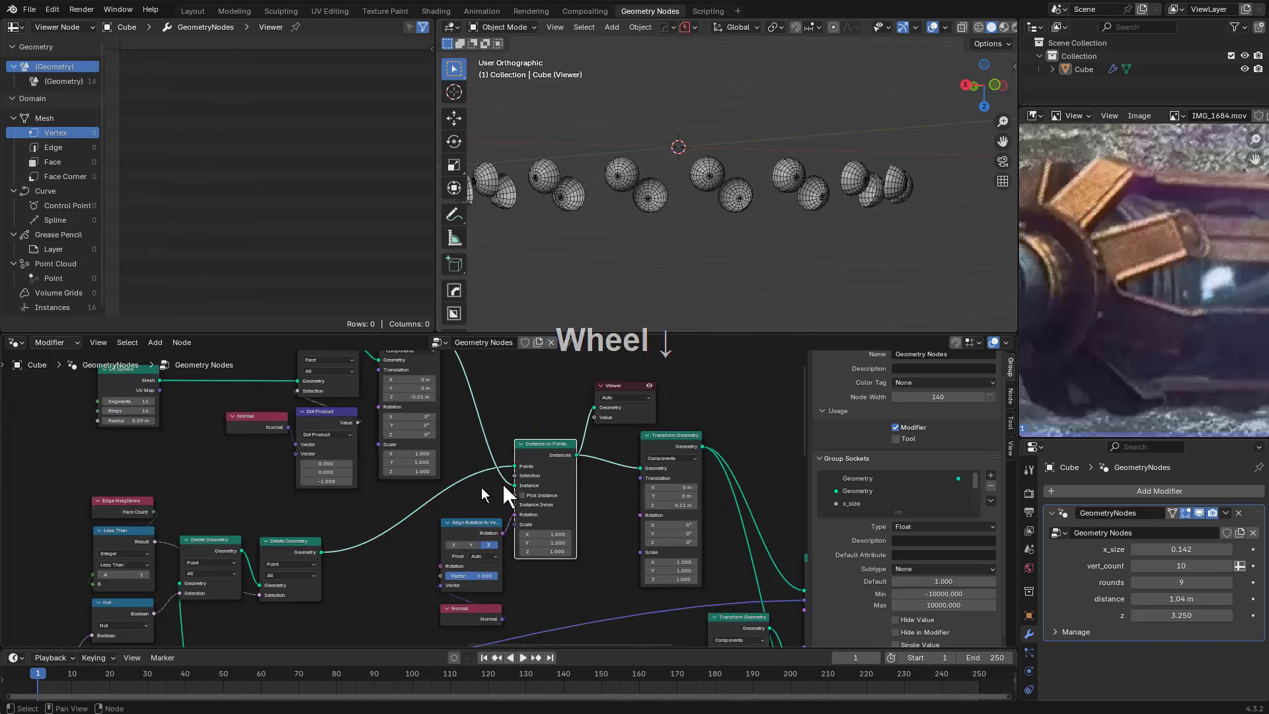
{"action": "mouse_move", "coordinate": [476, 491]}
{"action": "middle_mouse_down"}
{"action": "mouse_move", "coordinate": [611, 480]}
{"action": "mouse_move", "coordinate": [489, 509]}
{"action": "middle_mouse_up"}
{"action": "scroll", "coordinate": [611, 480], "scroll_direction": "down", "scroll_amount": 2}
{"action": "scroll", "coordinate": [553, 477], "scroll_direction": "down", "scroll_amount": 1}
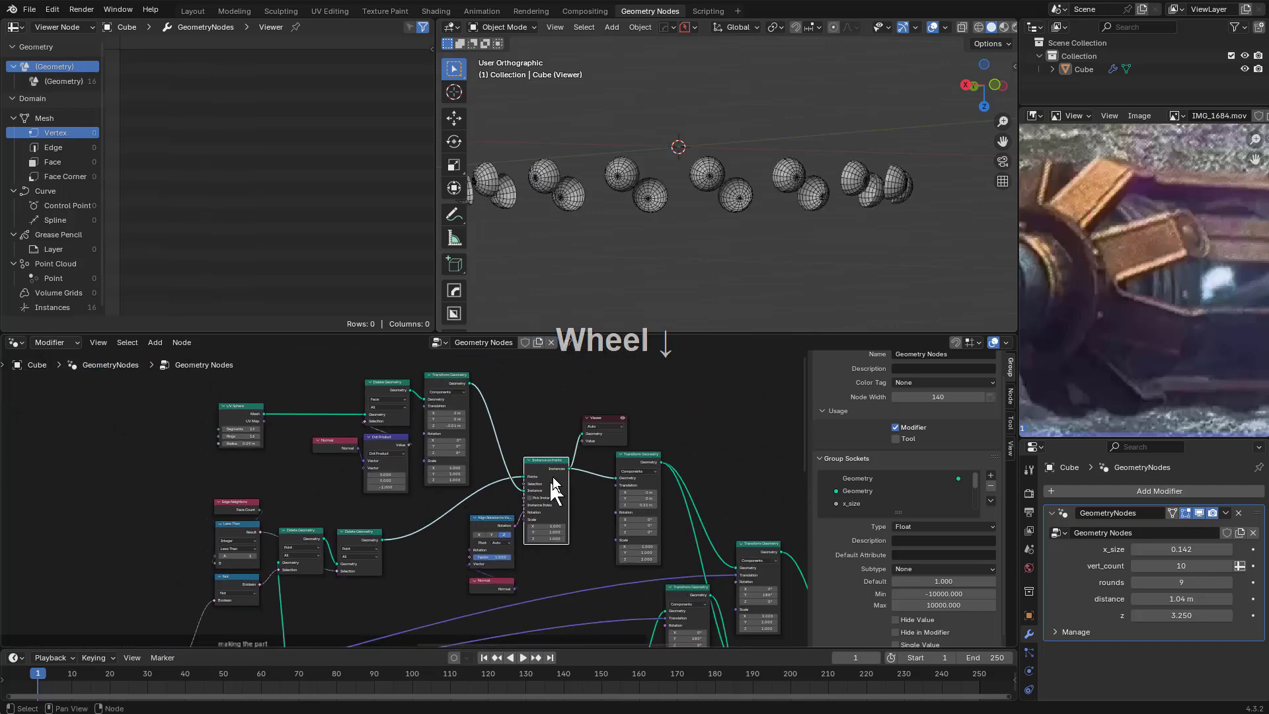
{"action": "left_click", "coordinate": [644, 459], "text": "ctrl+shift"}
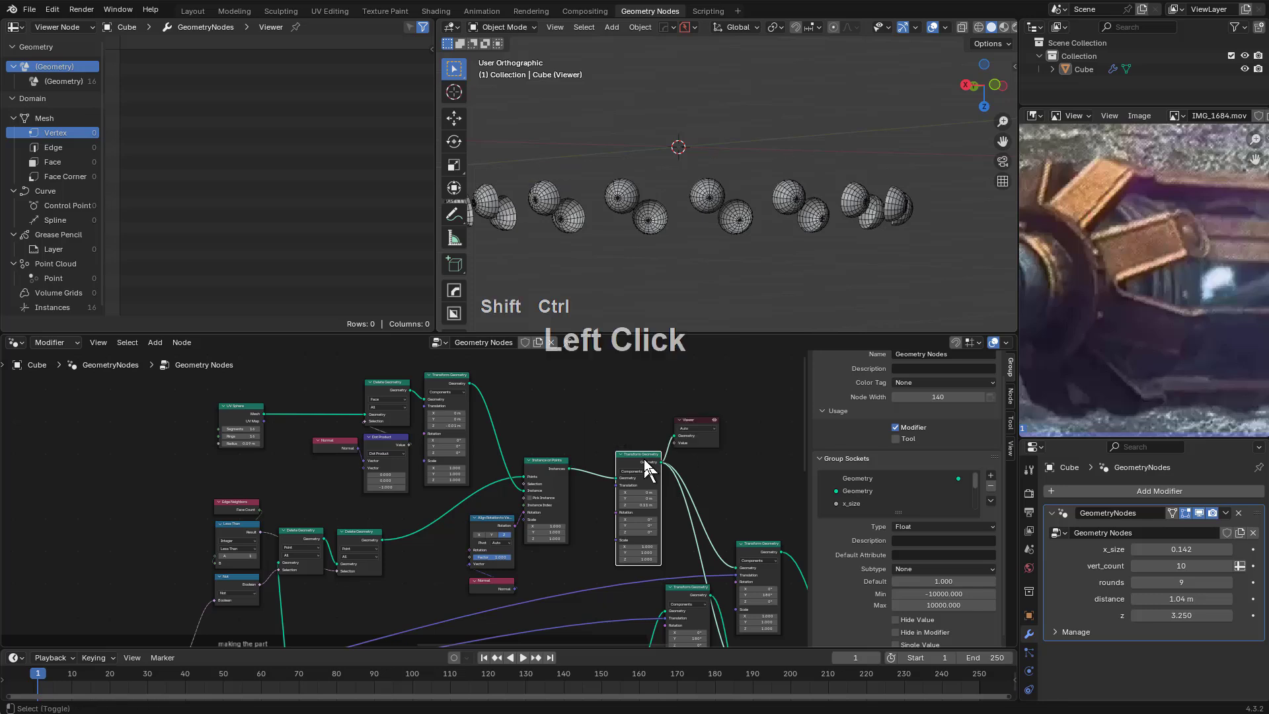
Group the rivet nodes, except the UV Sphere, in a frame labelled "half sphere"
{"action": "left_click_drag", "start_coordinate": [174, 377], "coordinate": [642, 561]}
{"action": "left_click", "coordinate": [493, 580], "text": "shift"}
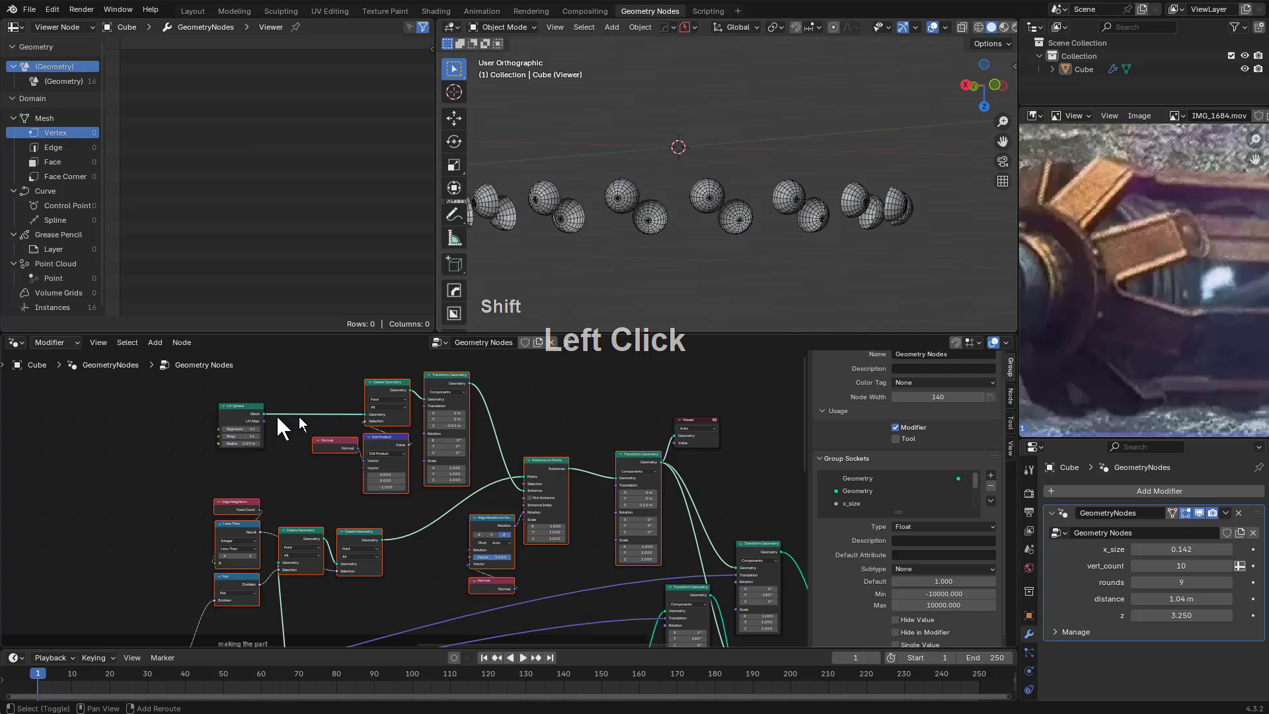
{"action": "key", "text": "ctrl+j"}
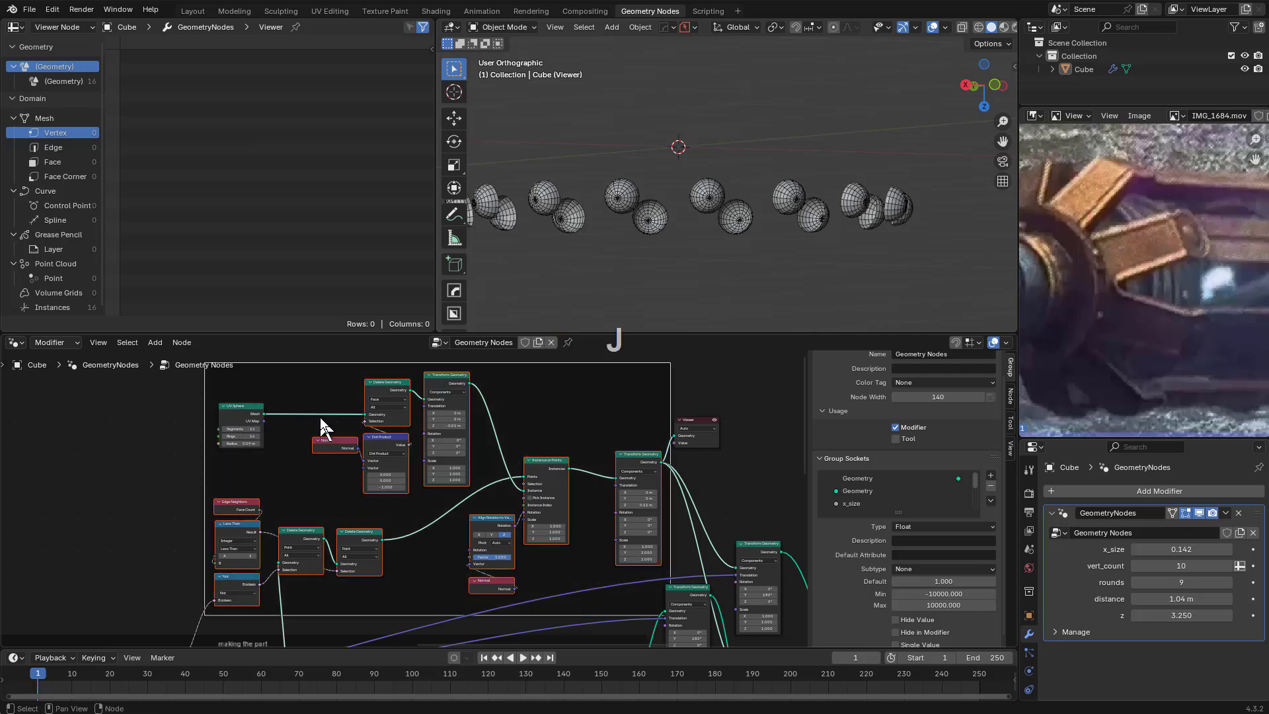
{"action": "key", "text": "F2"}
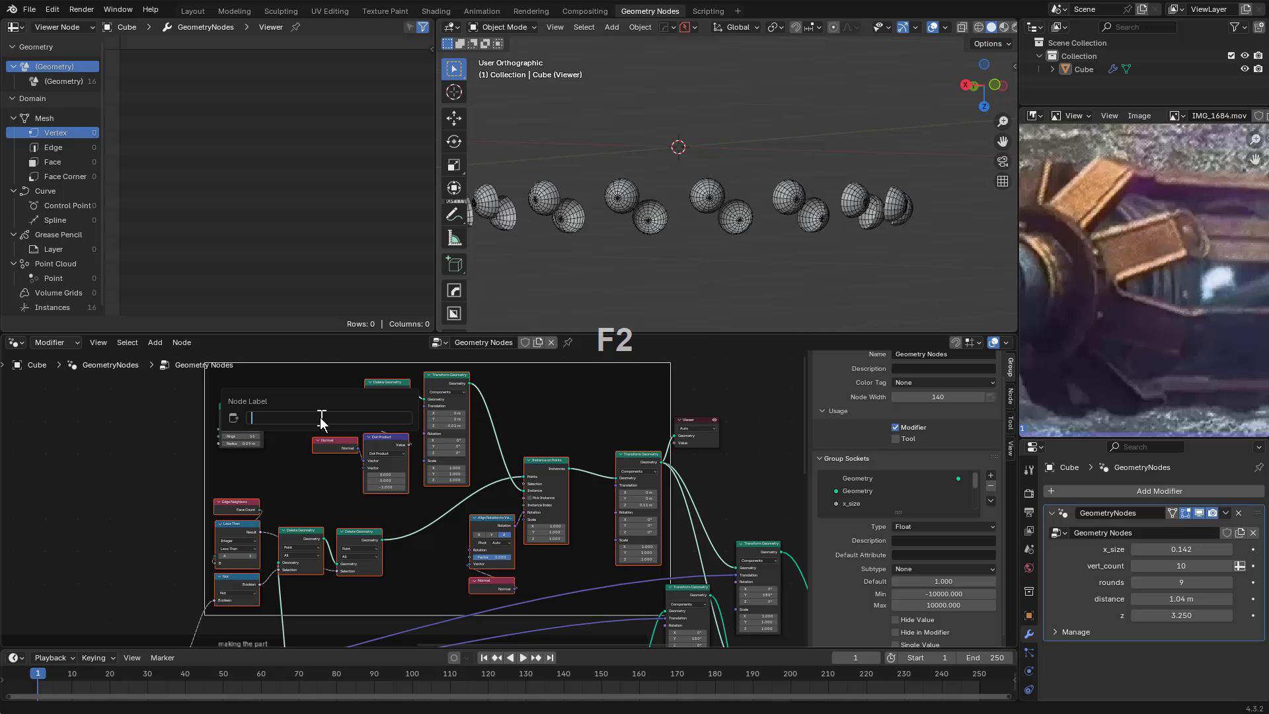
{"action": "type", "text": "sphere"}
{"action": "type", "text": "ha"}
{"action": "key", "text": "BackSpace"}
{"action": "key", "text": "BackSpace"}
{"action": "type", "text": "half"}
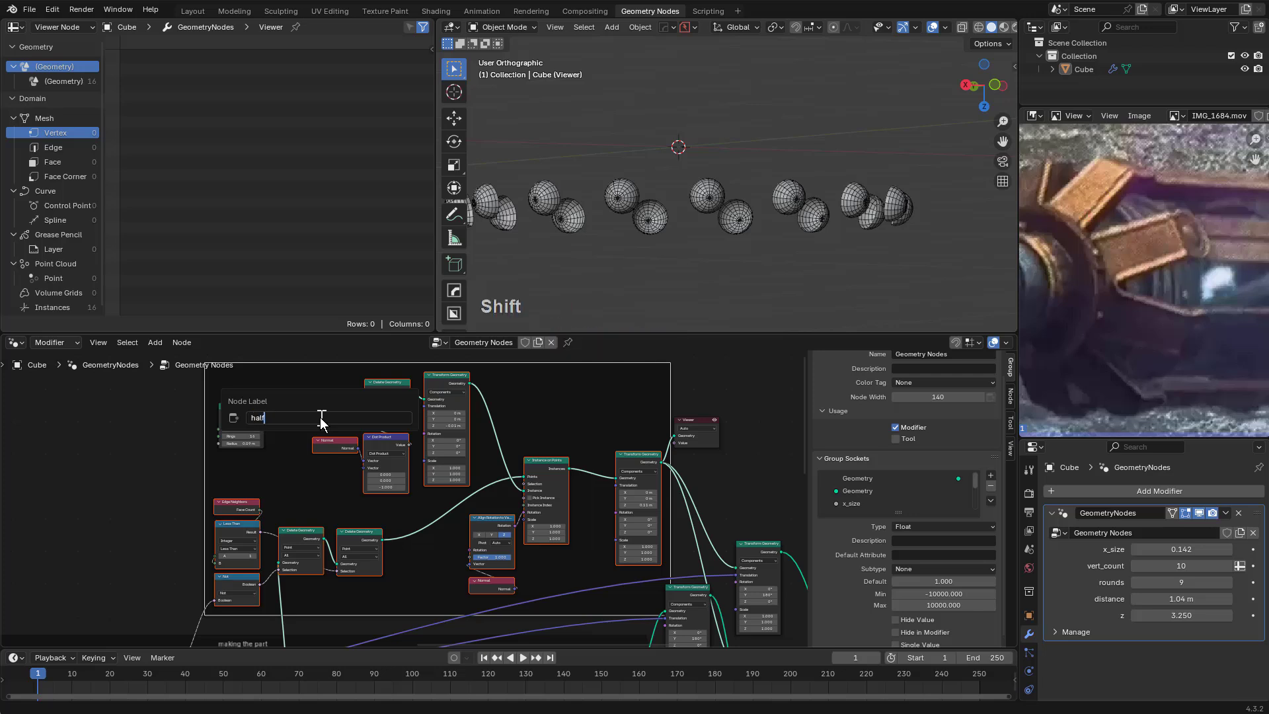
{"action": "type", "text": " sp"}
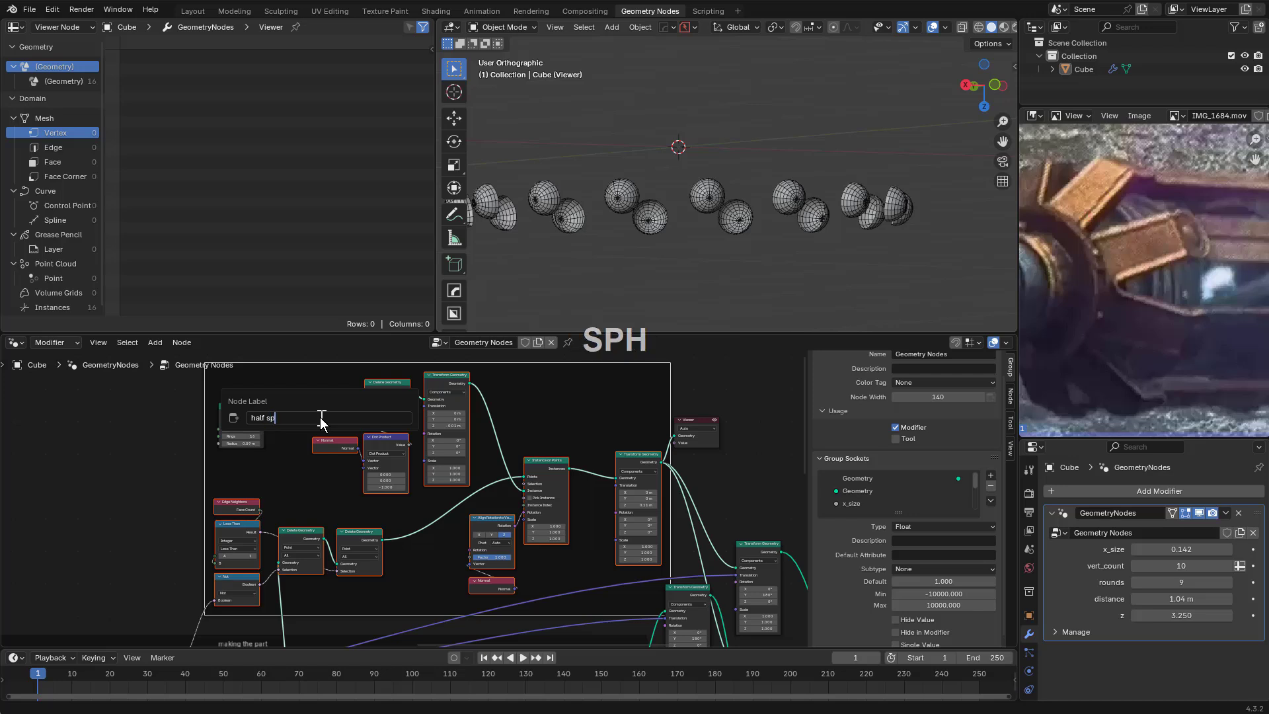
{"action": "type", "text": "here"}
{"action": "key", "text": "Return"}
Move the UV Sphere node horizontally away from its Delete Geometry node, outside the half sphere frame
{"action": "key", "text": "g"}
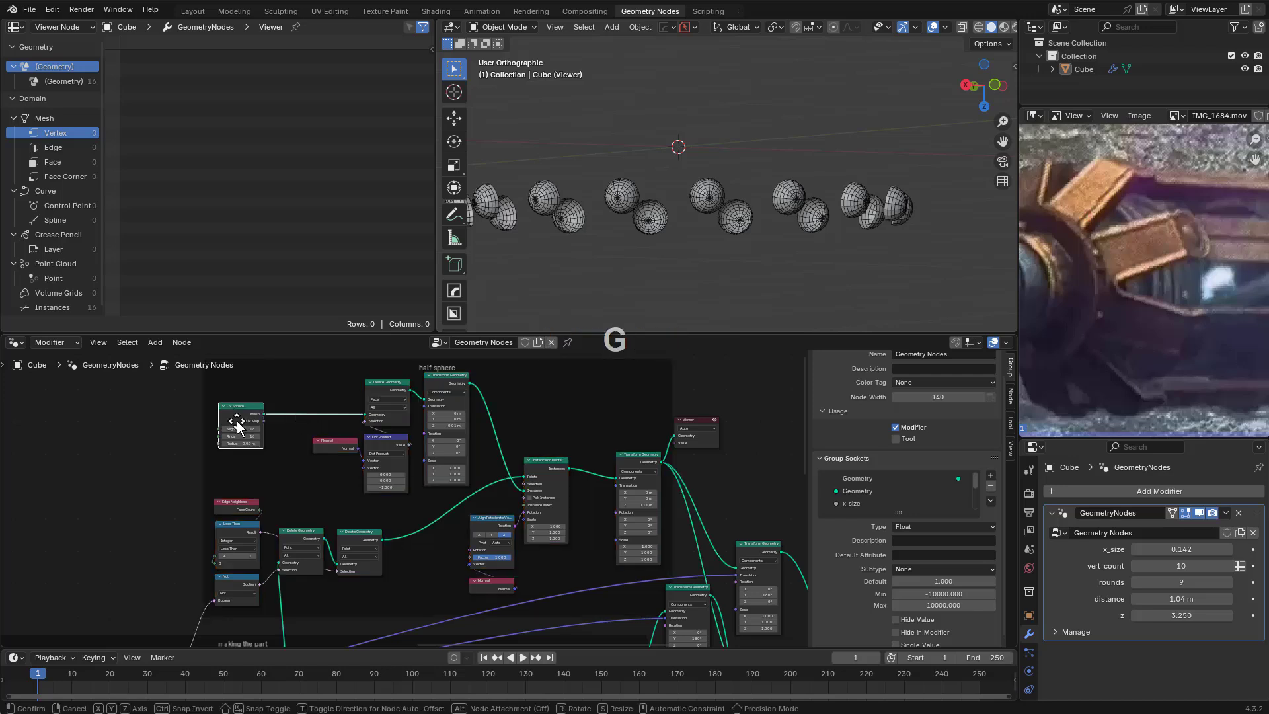
{"action": "key", "text": "x"}
{"action": "left_click", "coordinate": [170, 430]}
{"action": "scroll", "coordinate": [437, 416], "scroll_direction": "down", "scroll_amount": 3}
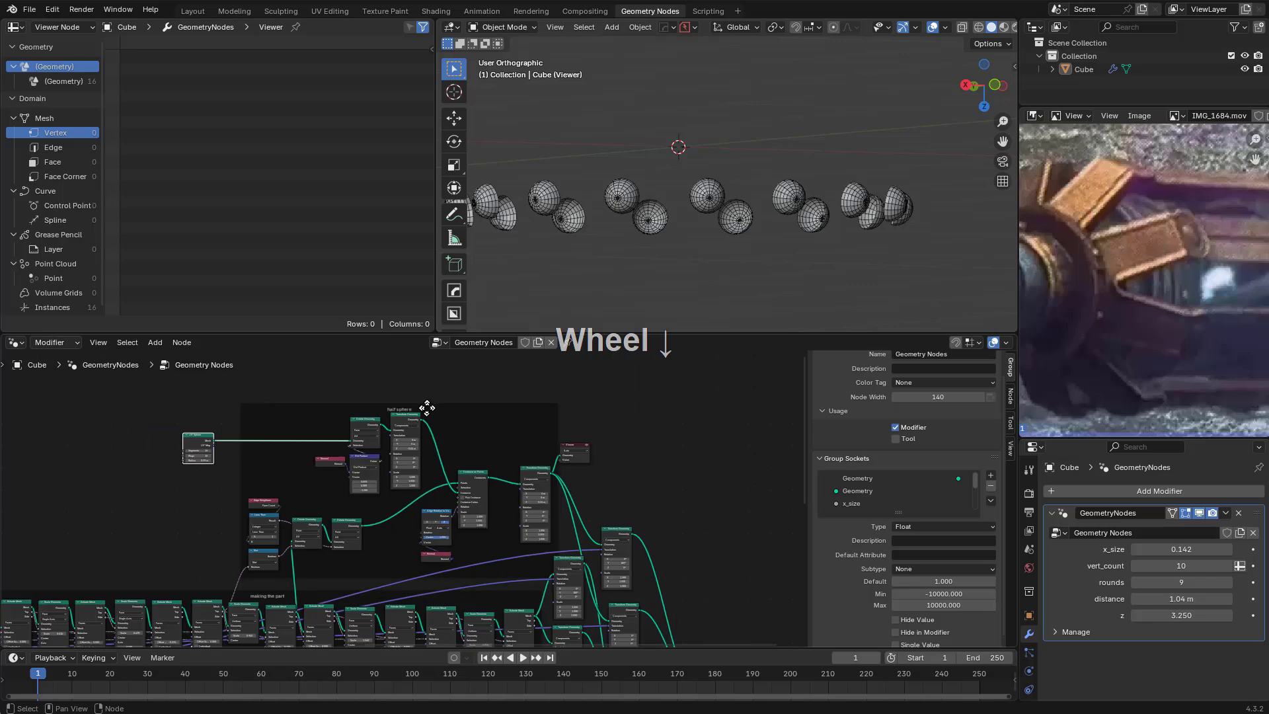
Shift the half sphere frame horizontally towards the UV Sphere node and reposition that node beside it
{"action": "left_click", "coordinate": [427, 407]}
{"action": "key", "text": "g"}
{"action": "key", "text": "x"}
{"action": "left_click", "coordinate": [405, 403]}
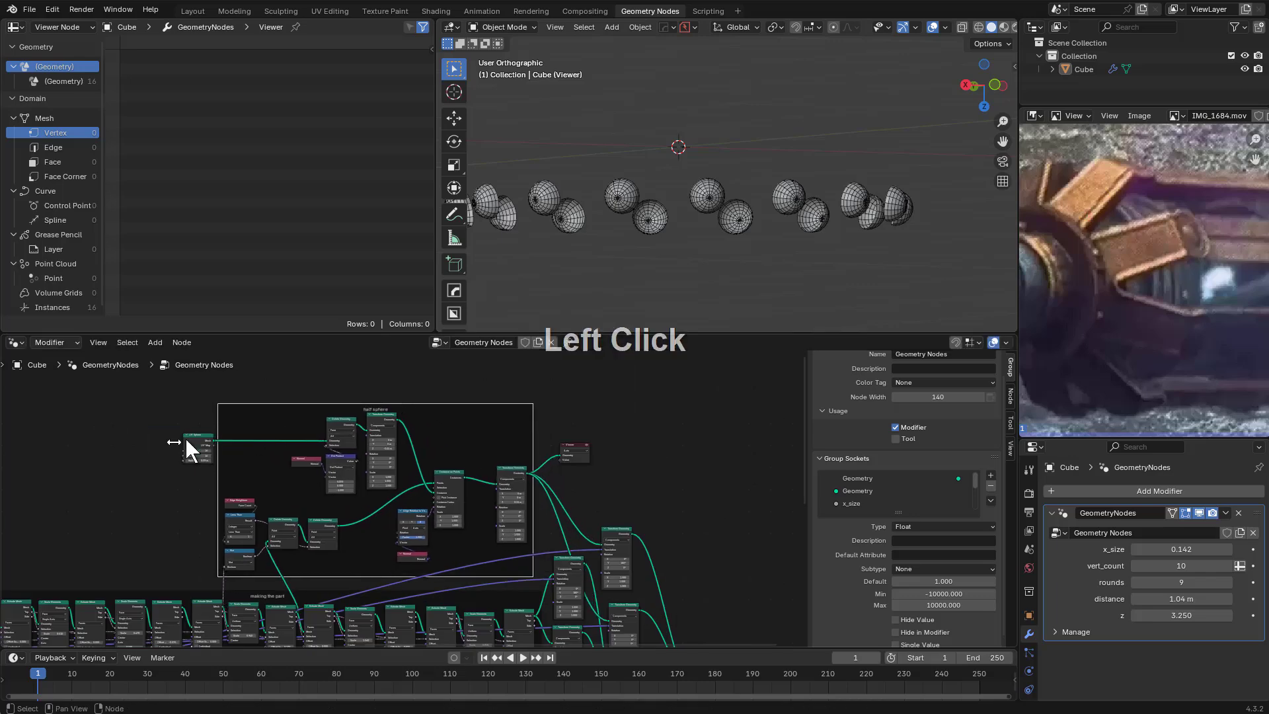
{"action": "key", "text": "g"}
{"action": "left_click", "coordinate": [206, 452]}
Drive the UV Sphere's Segments and Rings from one new Group Input socket and rename it sphere_segments
{"action": "middle_click_drag", "start_coordinate": [264, 486], "coordinate": [446, 509]}
{"action": "scroll", "coordinate": [418, 519], "scroll_direction": "up", "scroll_amount": 7}
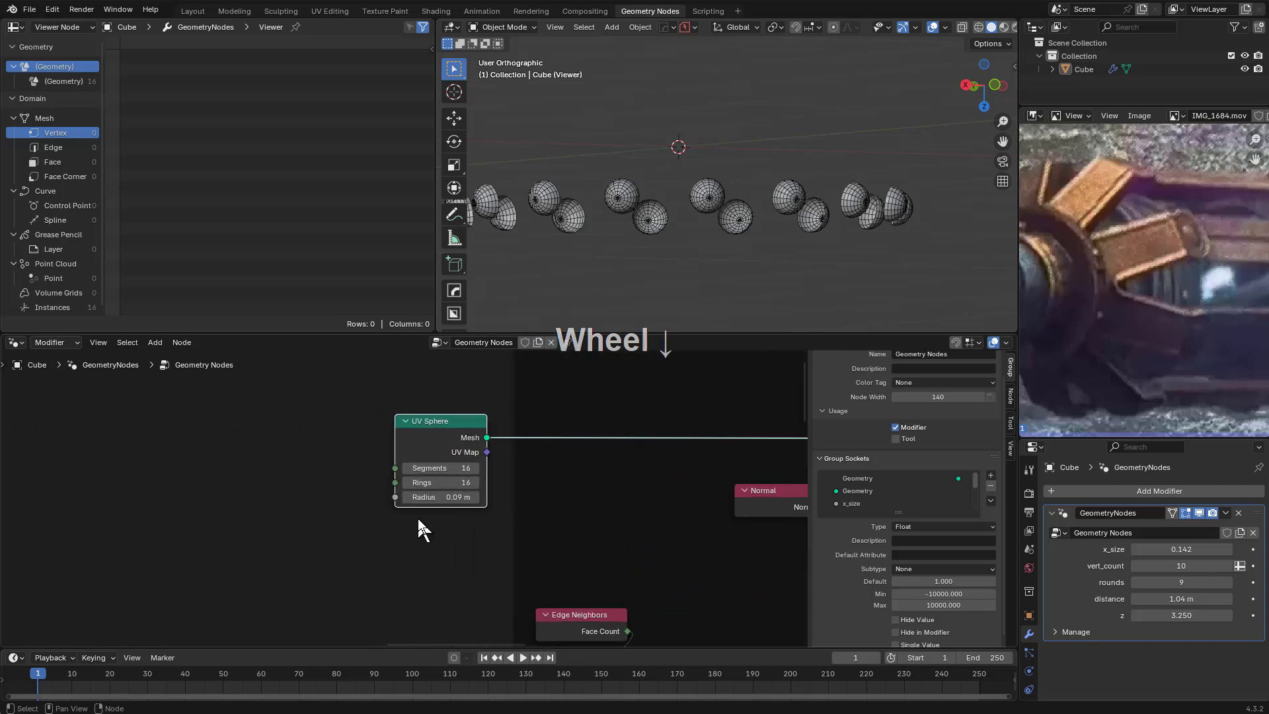
{"action": "left_click_drag", "start_coordinate": [588, 498], "coordinate": [562, 493]}
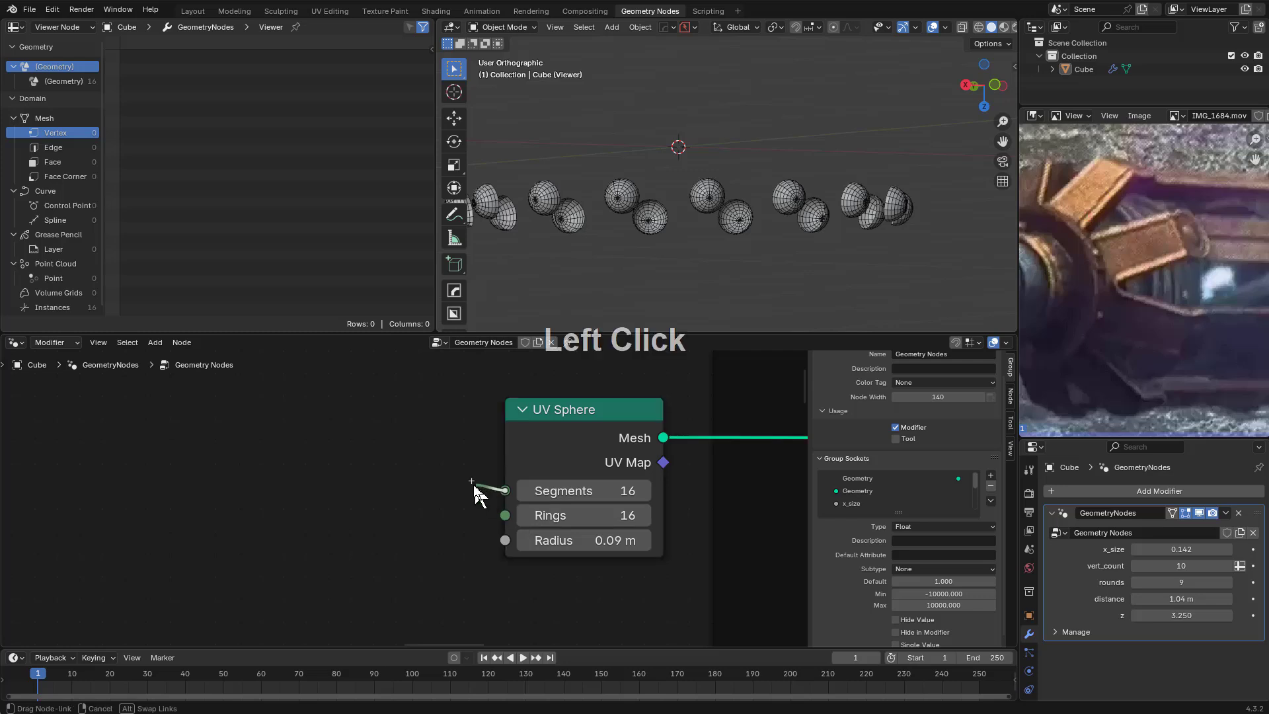
{"action": "type", "text": "inp"}
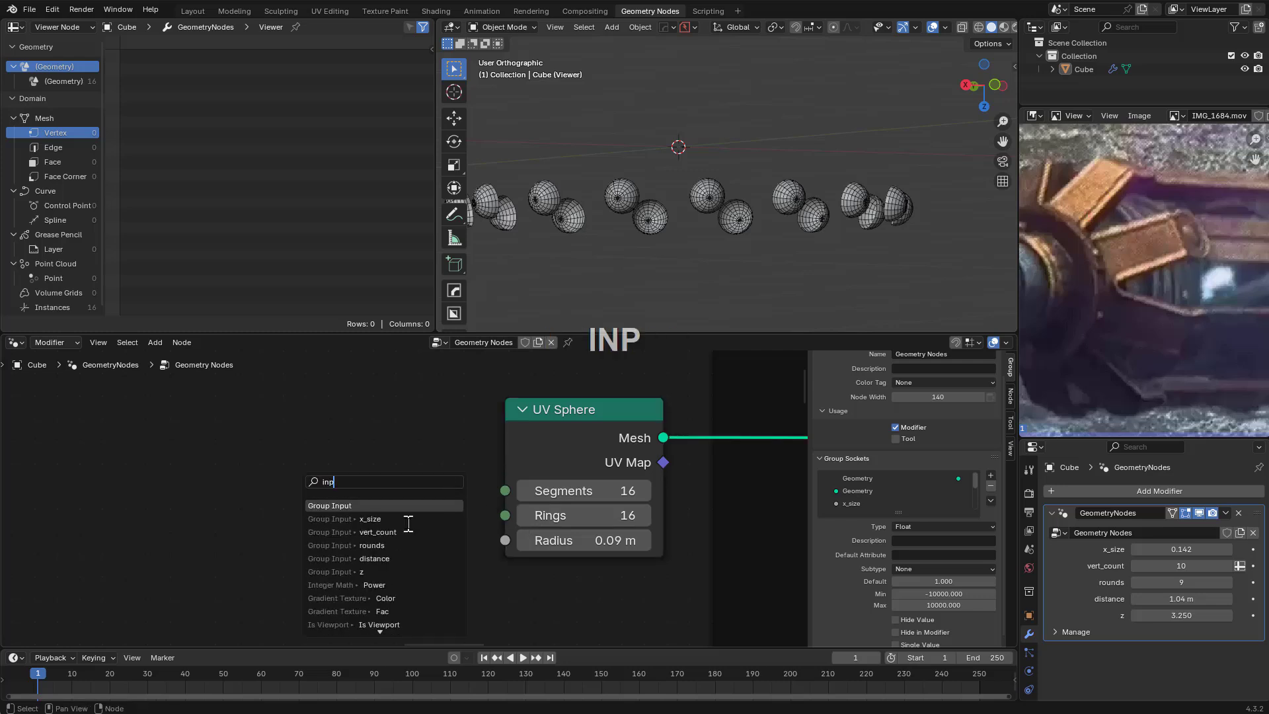
{"action": "key", "text": "Return"}
{"action": "left_click", "coordinate": [375, 518]}
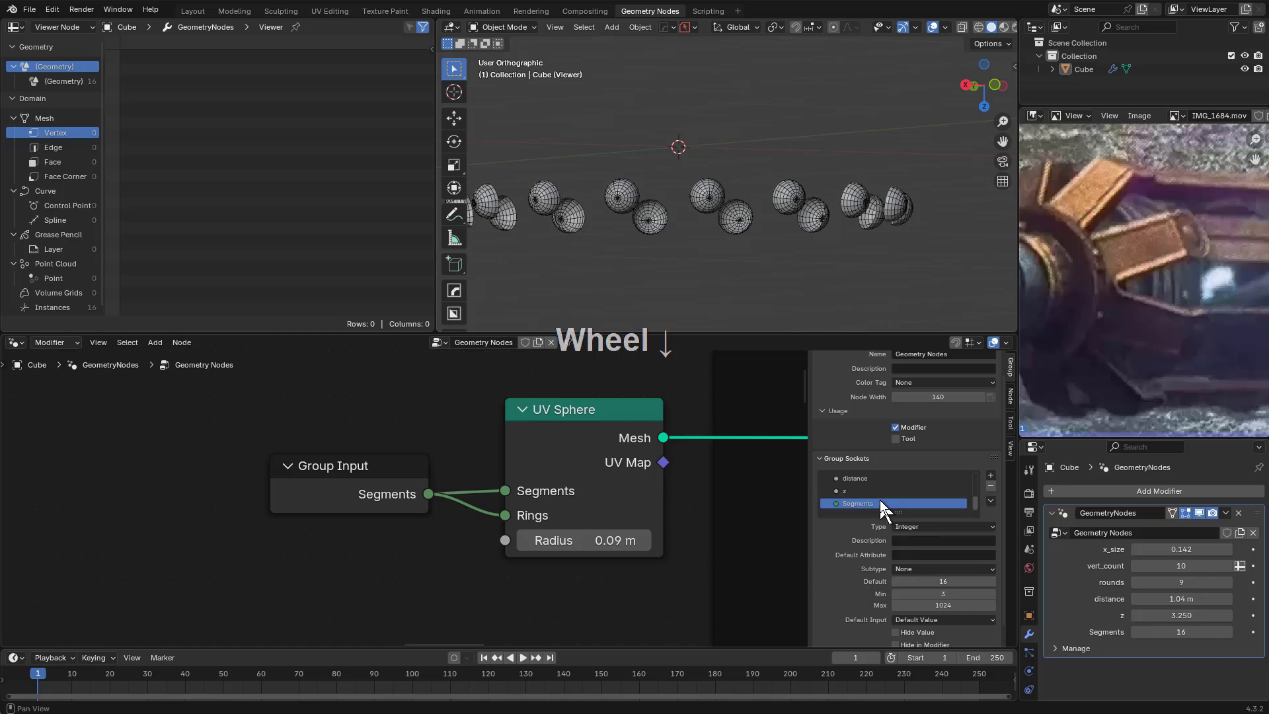
{"action": "double_click", "coordinate": [880, 503]}
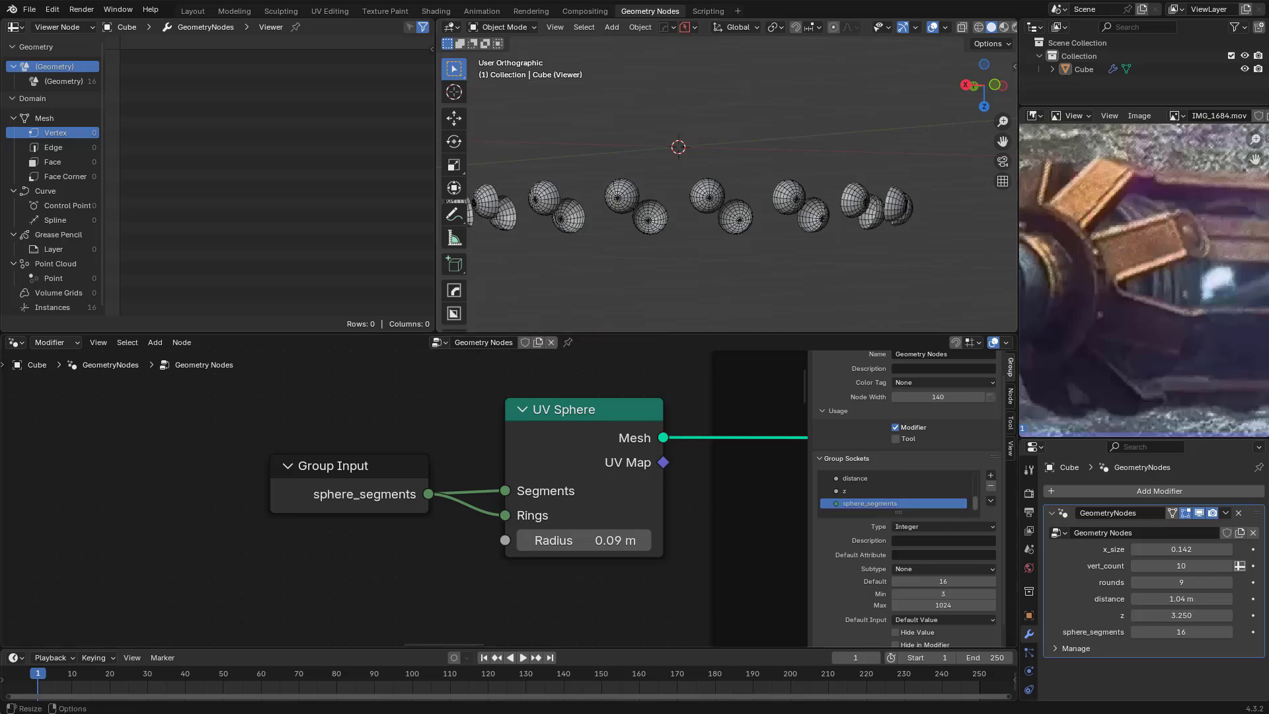
{"action": "scroll", "coordinate": [660, 475], "scroll_direction": "down", "scroll_amount": 6}
{"action": "middle_click_drag", "start_coordinate": [364, 471], "coordinate": [536, 499]}
{"action": "scroll", "coordinate": [504, 510], "scroll_direction": "up", "scroll_amount": 2}
{"action": "scroll", "coordinate": [546, 504], "scroll_direction": "down", "scroll_amount": 3}
{"action": "scroll", "coordinate": [535, 499], "scroll_direction": "up", "scroll_amount": 3}
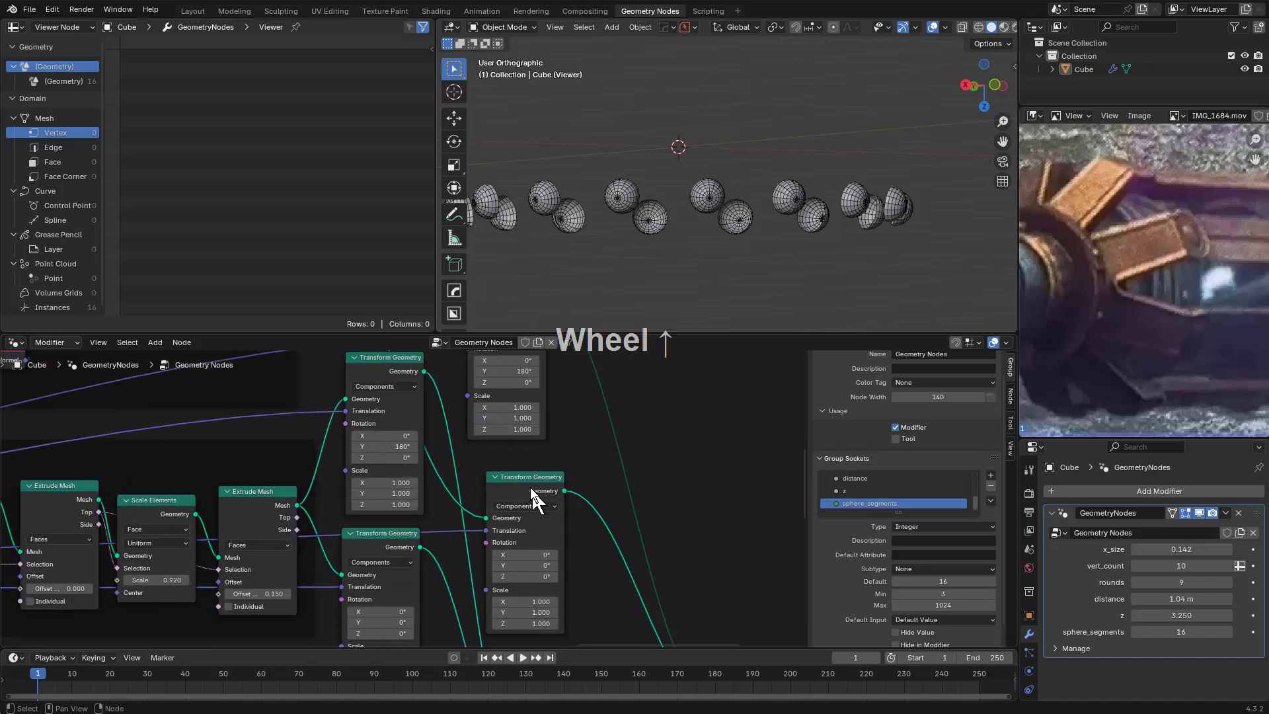
Shift the Transform Geometry node horizontally and line up the reroute before the Group Output with the final Join Geometry output
{"action": "key", "text": "g"}
{"action": "key", "text": "x"}
{"action": "left_click", "coordinate": [501, 477]}
{"action": "scroll", "coordinate": [621, 585], "scroll_direction": "down", "scroll_amount": 2}
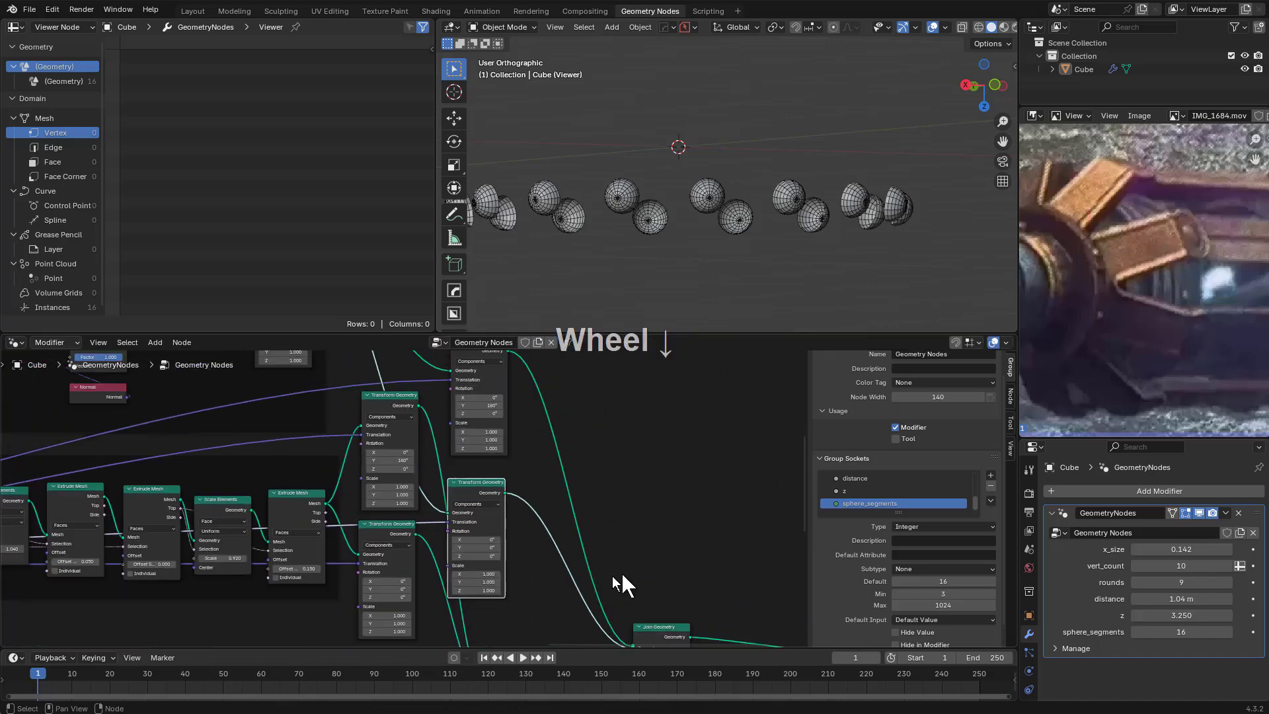
{"action": "scroll", "coordinate": [621, 585], "scroll_direction": "up", "scroll_amount": 2}
{"action": "scroll", "coordinate": [672, 513], "scroll_direction": "down", "scroll_amount": 2}
{"action": "scroll", "coordinate": [639, 493], "scroll_direction": "up", "scroll_amount": 2}
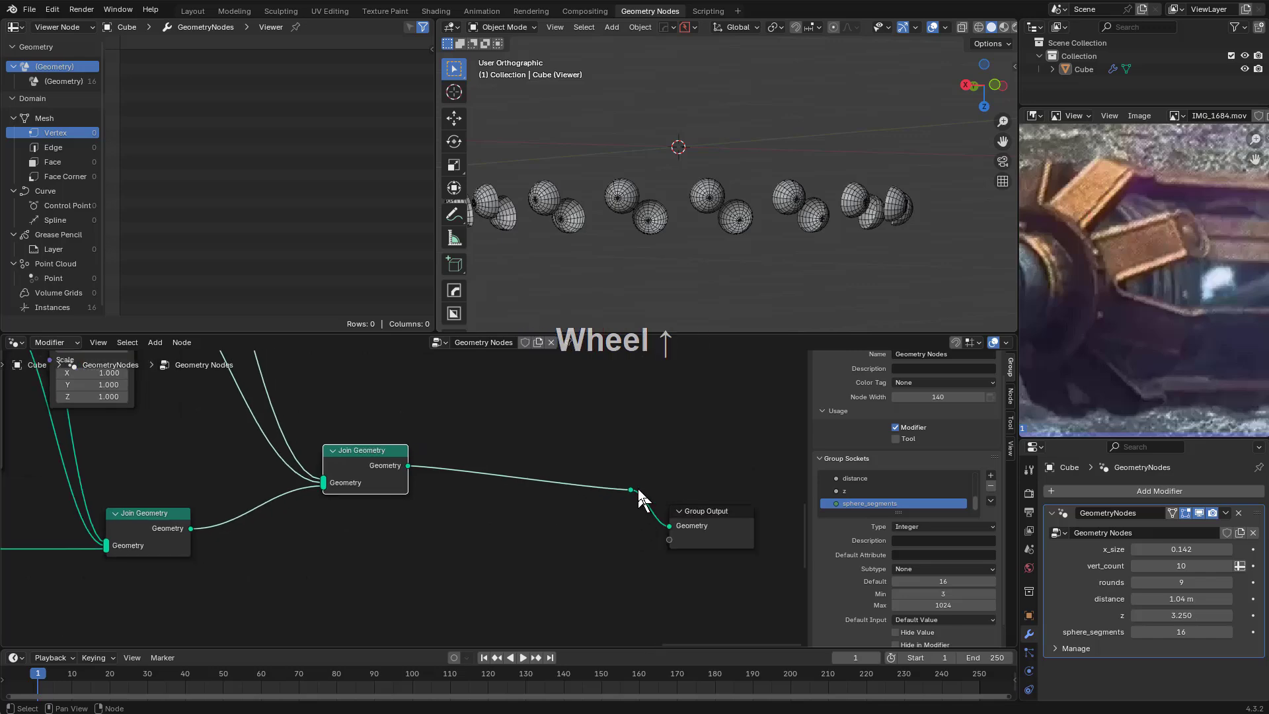
{"action": "key", "text": "g"}
{"action": "left_click", "coordinate": [592, 468]}
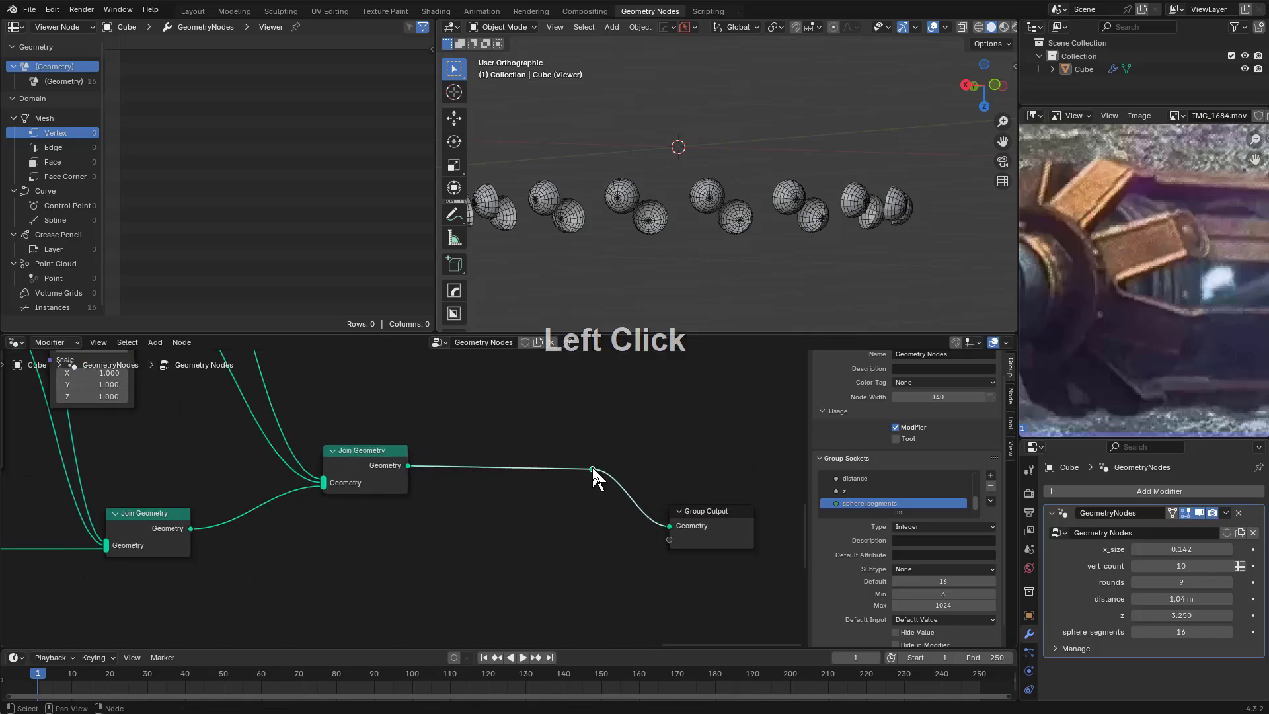
Preview the complete model from the reroute before the Group Output and try out different modifier input values such as x_size
{"action": "left_click", "coordinate": [592, 470], "text": "ctrl+shift"}
{"action": "middle_click_drag", "start_coordinate": [727, 218], "coordinate": [995, 405]}
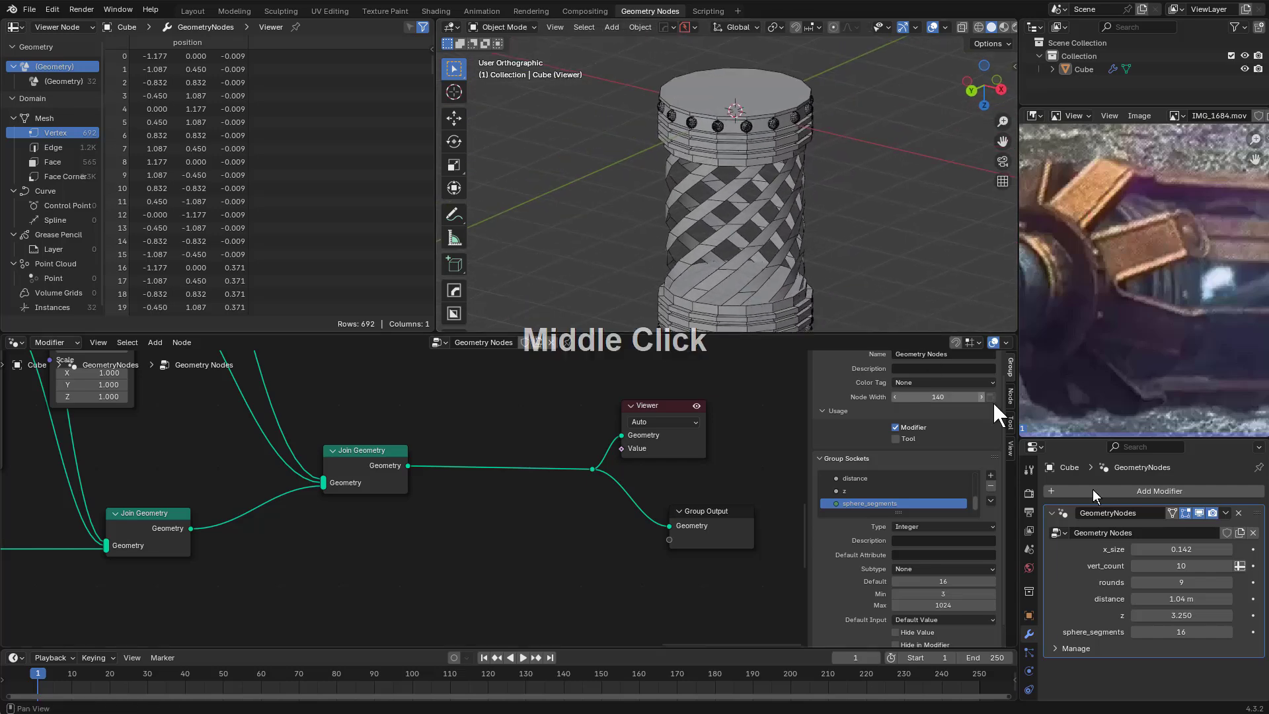
{"action": "left_click_drag", "start_coordinate": [1166, 550], "coordinate": [1190, 616]}
{"action": "right_click", "coordinate": [1169, 550]}
{"action": "right_click", "coordinate": [1161, 601], "text": "shift"}
{"action": "right_click", "coordinate": [1183, 615], "text": "shift"}
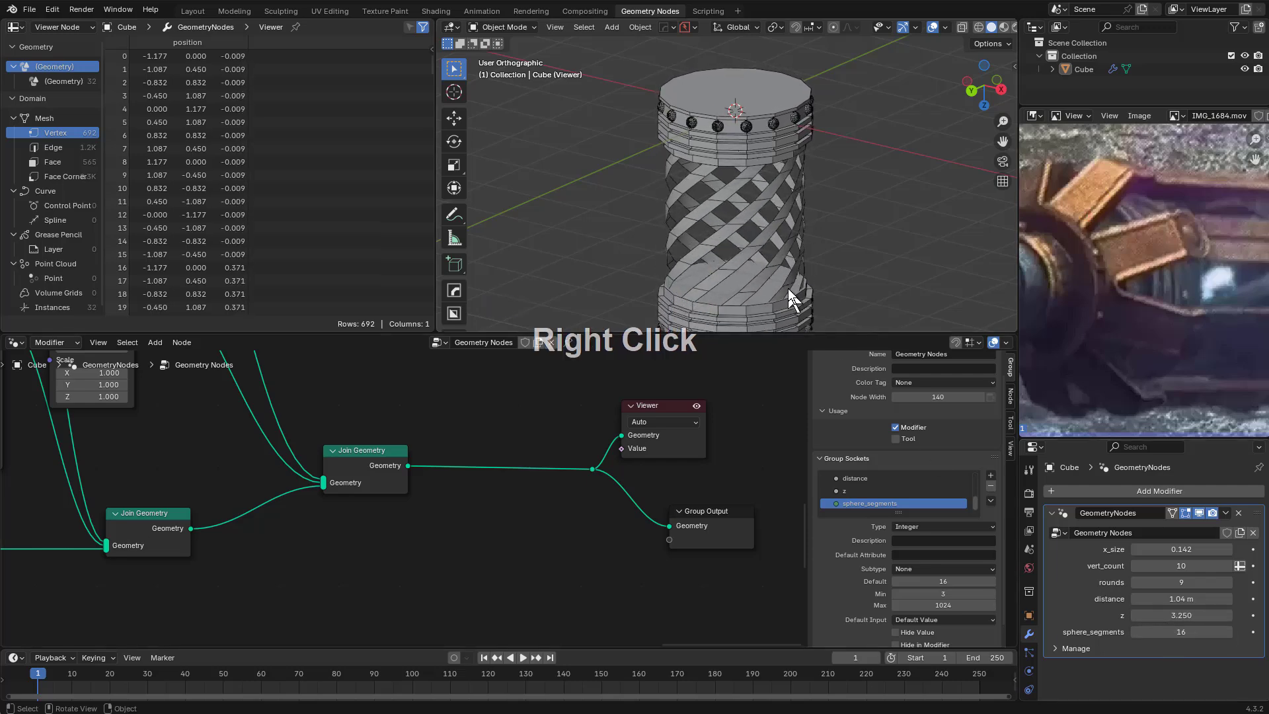
Compare the twisted strands between the two end rings with the reference image
{"action": "middle_click_drag", "start_coordinate": [819, 193], "coordinate": [834, 197]}
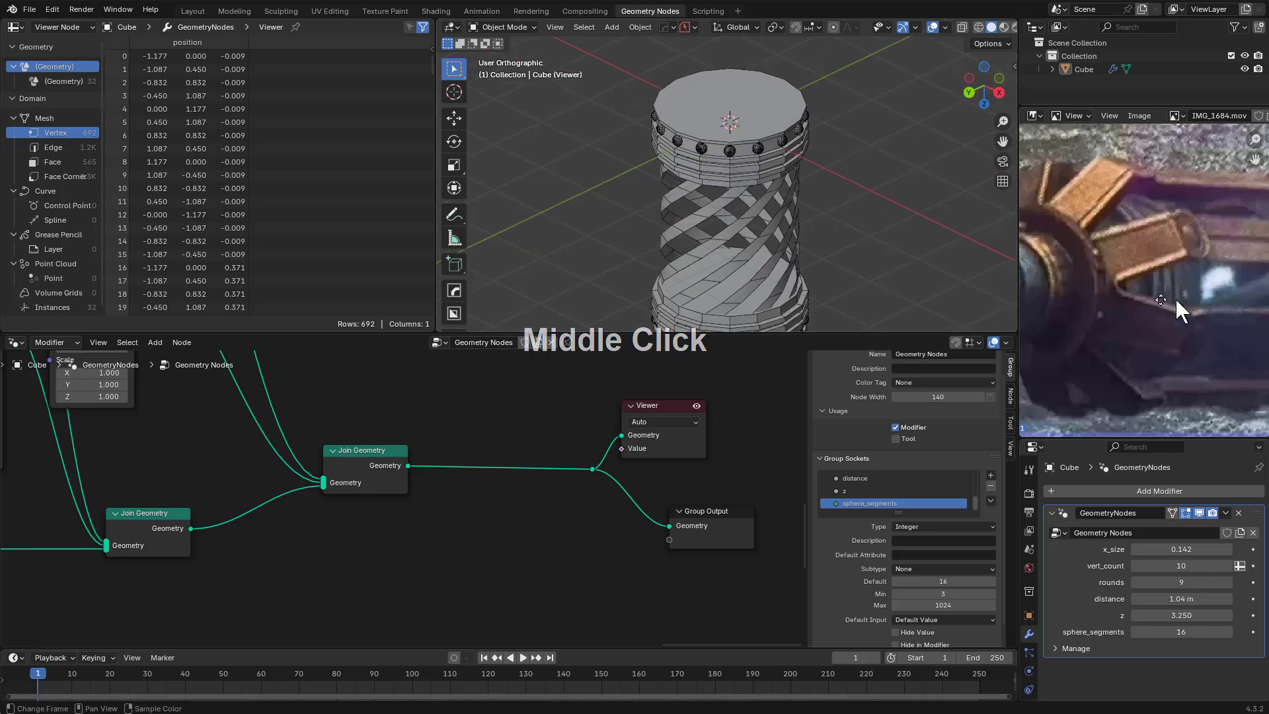
{"action": "middle_click_drag", "start_coordinate": [1175, 298], "coordinate": [1161, 322]}
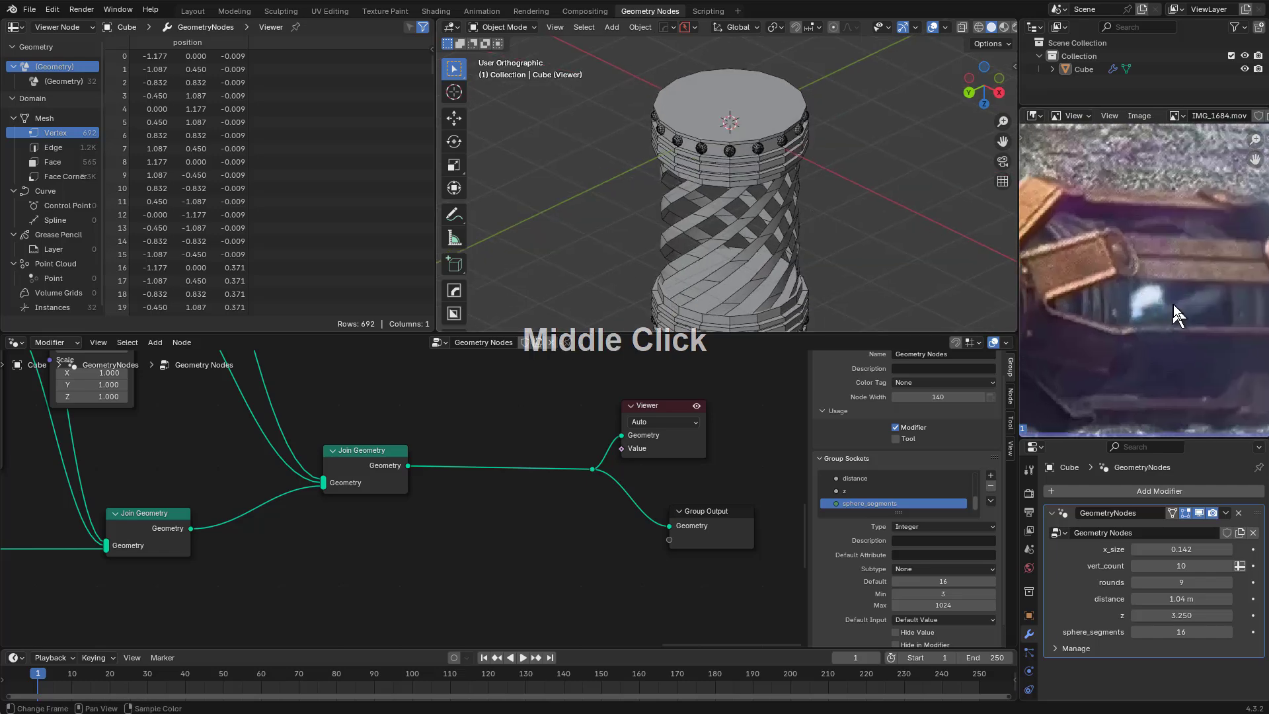
{"action": "scroll", "coordinate": [1172, 304], "scroll_direction": "up", "scroll_amount": 2}
{"action": "scroll", "coordinate": [721, 216], "scroll_direction": "up", "scroll_amount": 3}
{"action": "middle_click_drag", "start_coordinate": [744, 244], "coordinate": [736, 130]}
Preview the geometry leaving the Set Position node in the rotation area
{"action": "middle_click_drag", "start_coordinate": [43, 536], "coordinate": [451, 491]}
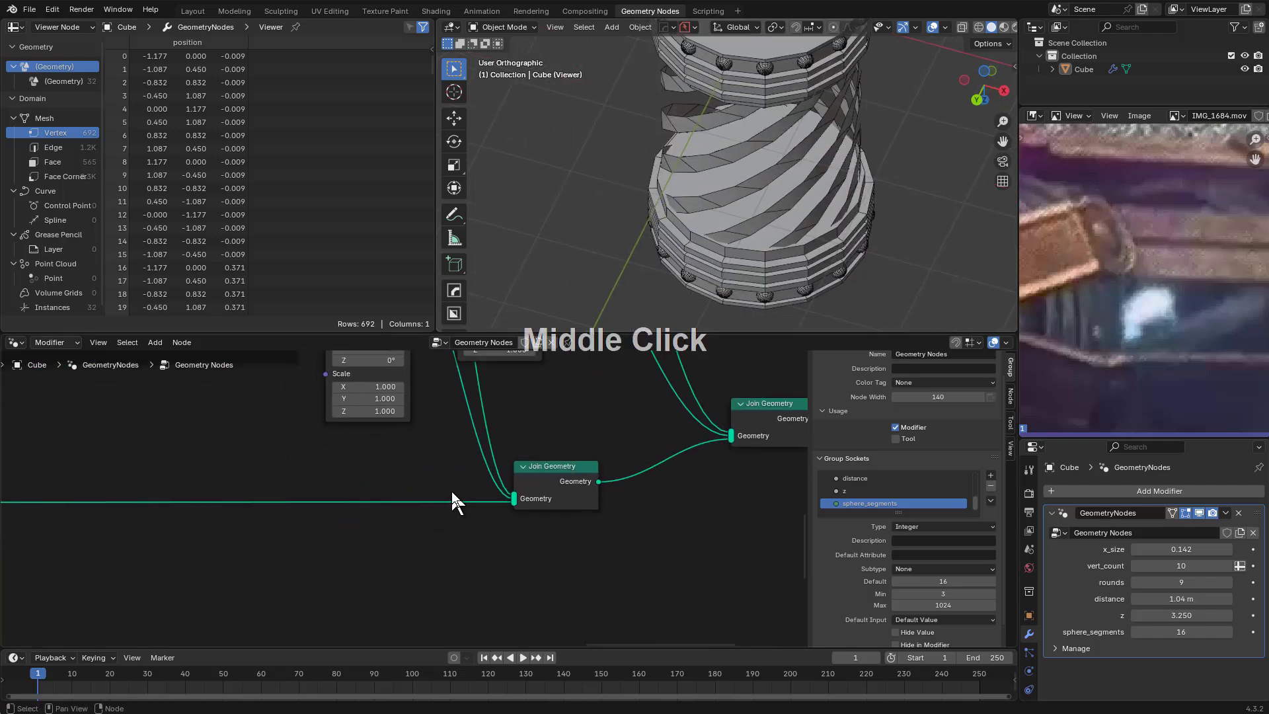
{"action": "mouse_move", "coordinate": [221, 529]}
{"action": "middle_mouse_down"}
{"action": "mouse_move", "coordinate": [273, 545]}
{"action": "mouse_move", "coordinate": [675, 538]}
{"action": "middle_mouse_up"}
{"action": "scroll", "coordinate": [133, 546], "scroll_direction": "down", "scroll_amount": 1}
{"action": "middle_click_drag", "start_coordinate": [133, 546], "coordinate": [595, 523]}
{"action": "scroll", "coordinate": [232, 510], "scroll_direction": "down", "scroll_amount": 1}
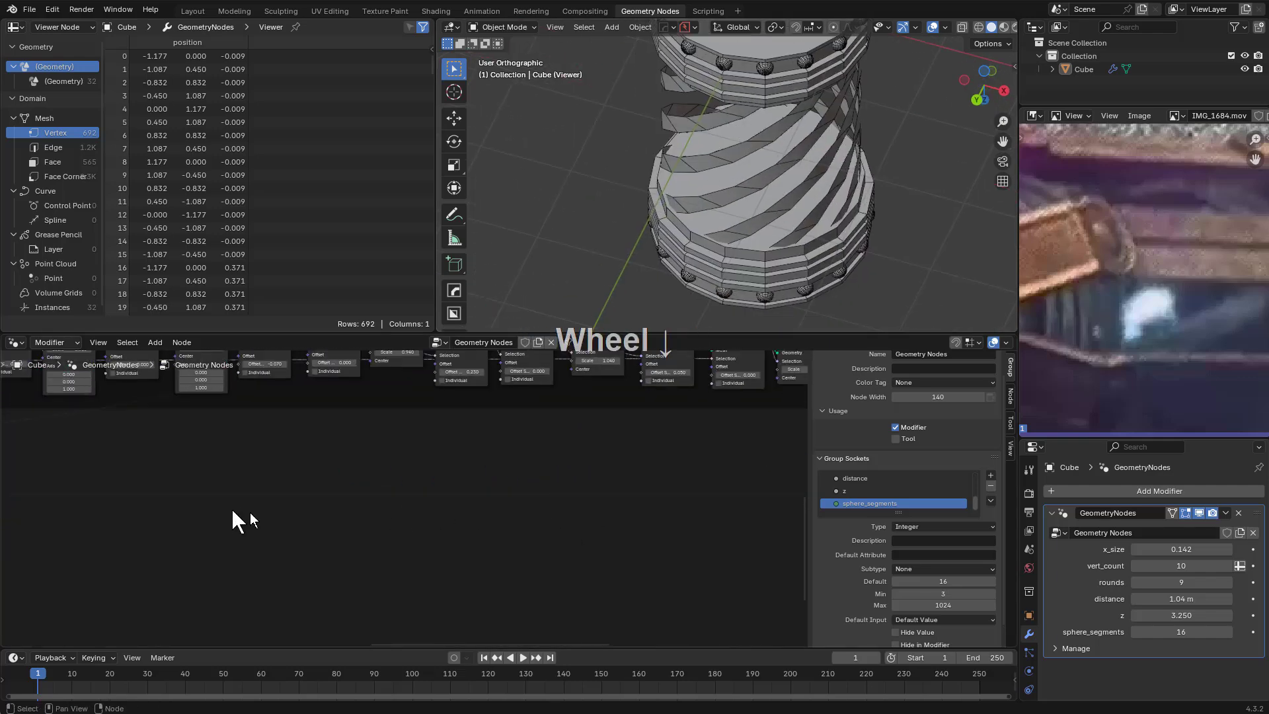
{"action": "scroll", "coordinate": [261, 528], "scroll_direction": "up", "scroll_amount": 2}
{"action": "scroll", "coordinate": [529, 502], "scroll_direction": "up", "scroll_amount": 4}
{"action": "middle_click_drag", "start_coordinate": [505, 501], "coordinate": [468, 488]}
{"action": "scroll", "coordinate": [586, 528], "scroll_direction": "down", "scroll_amount": 2}
{"action": "middle_click_drag", "start_coordinate": [589, 538], "coordinate": [487, 504]}
{"action": "scroll", "coordinate": [222, 522], "scroll_direction": "up", "scroll_amount": 2}
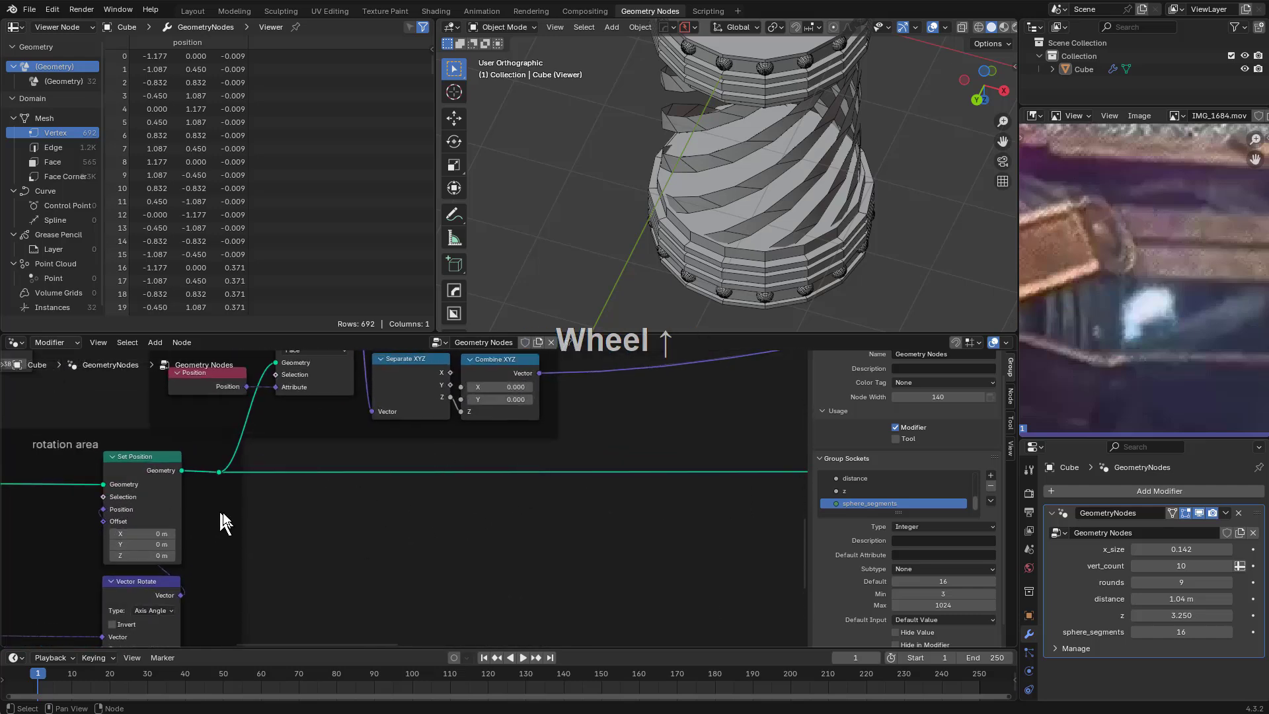
{"action": "scroll", "coordinate": [222, 516], "scroll_direction": "up", "scroll_amount": 3}
{"action": "middle_click_drag", "start_coordinate": [242, 486], "coordinate": [326, 477]}
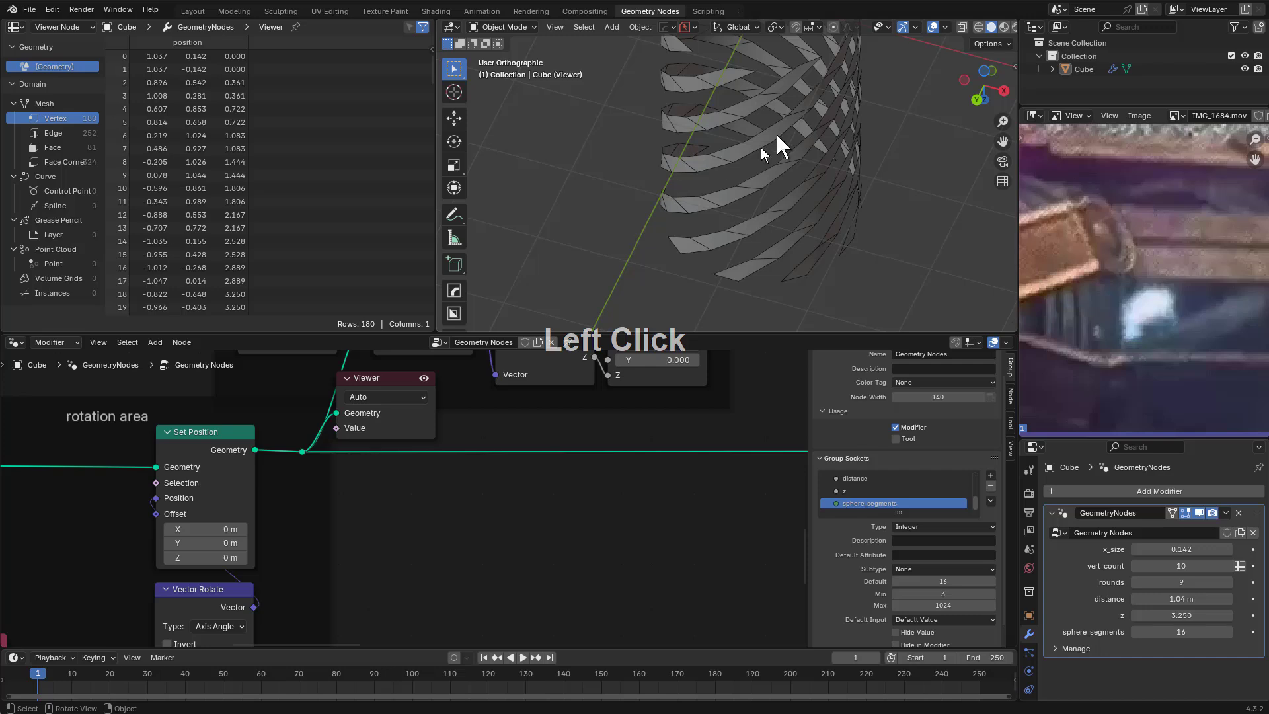
Insert an Extrude Mesh node on the link that leaves the rotation area's Set Position node
{"action": "key", "text": "shift+a"}
{"action": "left_click", "coordinate": [564, 426]}
{"action": "type", "text": "ex"}
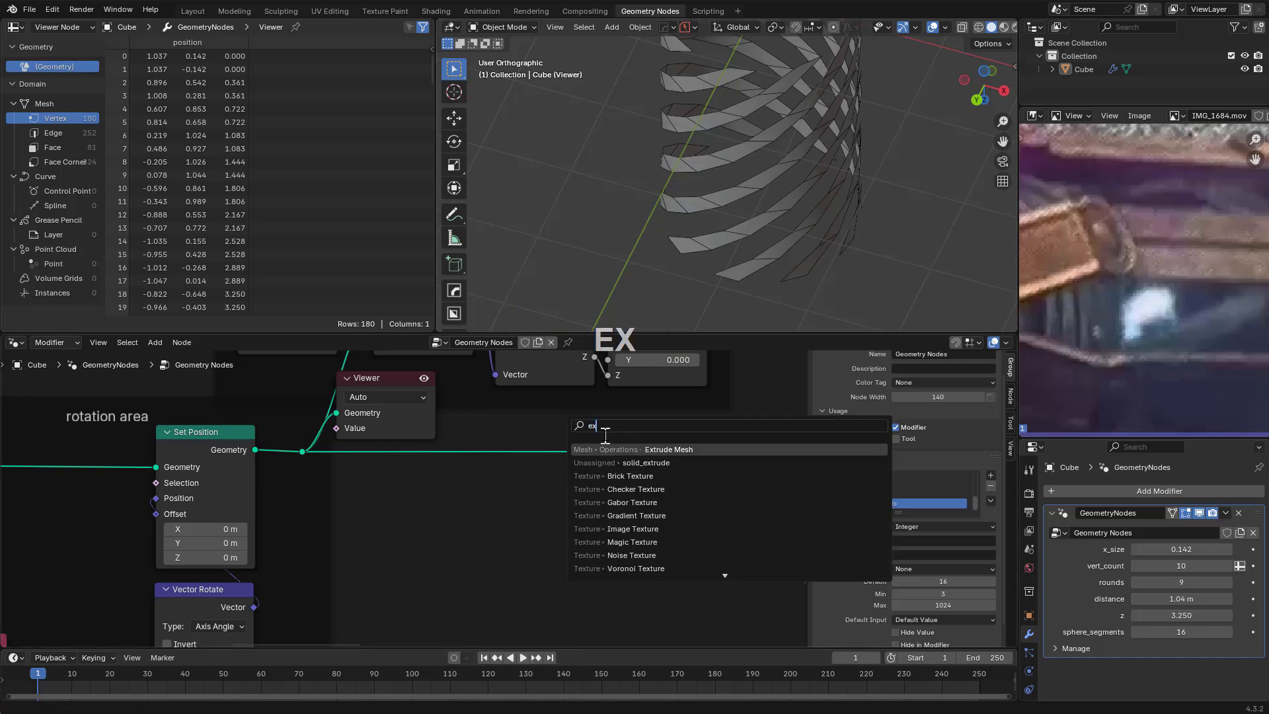
{"action": "left_click", "coordinate": [608, 449]}
{"action": "left_click", "coordinate": [629, 495]}
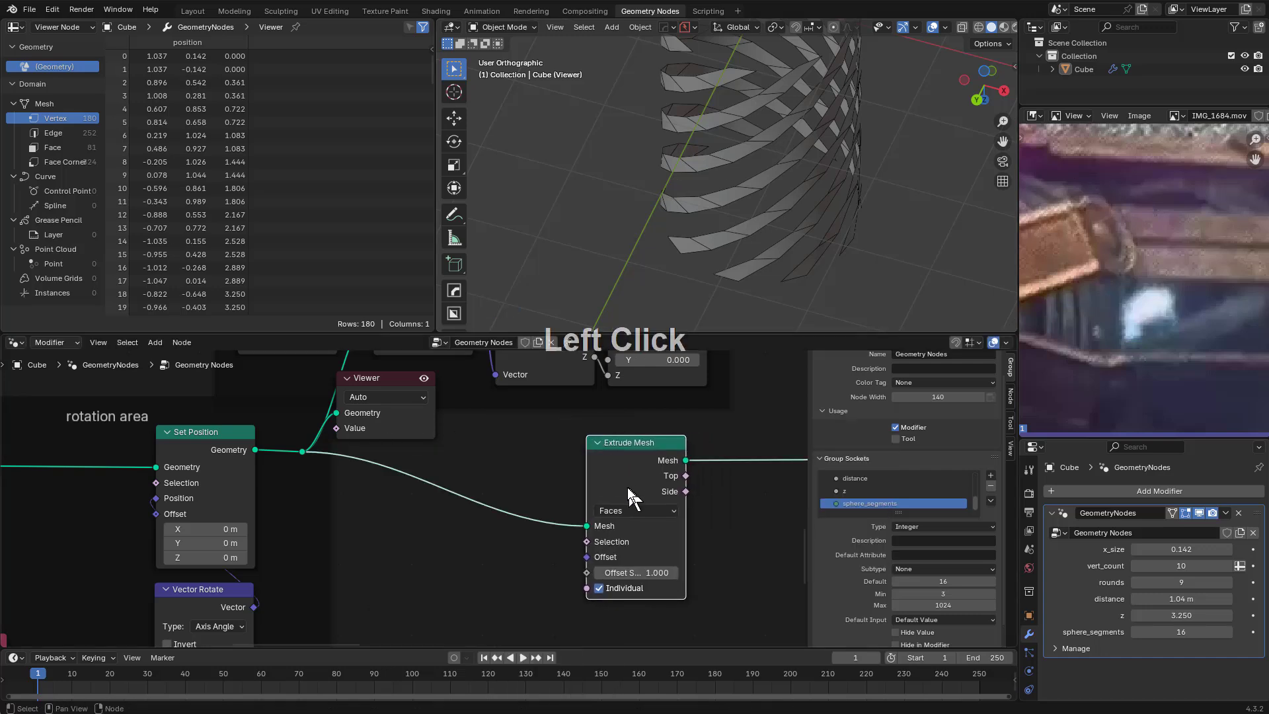
Preview the Extrude Mesh output and configure the node with Offset Scale 0.1 and Individual off
{"action": "middle_click_drag", "start_coordinate": [628, 532], "coordinate": [550, 559]}
{"action": "left_click", "coordinate": [562, 489], "text": "ctrl+shift"}
{"action": "middle_click_drag", "start_coordinate": [782, 209], "coordinate": [735, 224]}
{"action": "scroll", "coordinate": [735, 225], "scroll_direction": "up", "scroll_amount": 2}
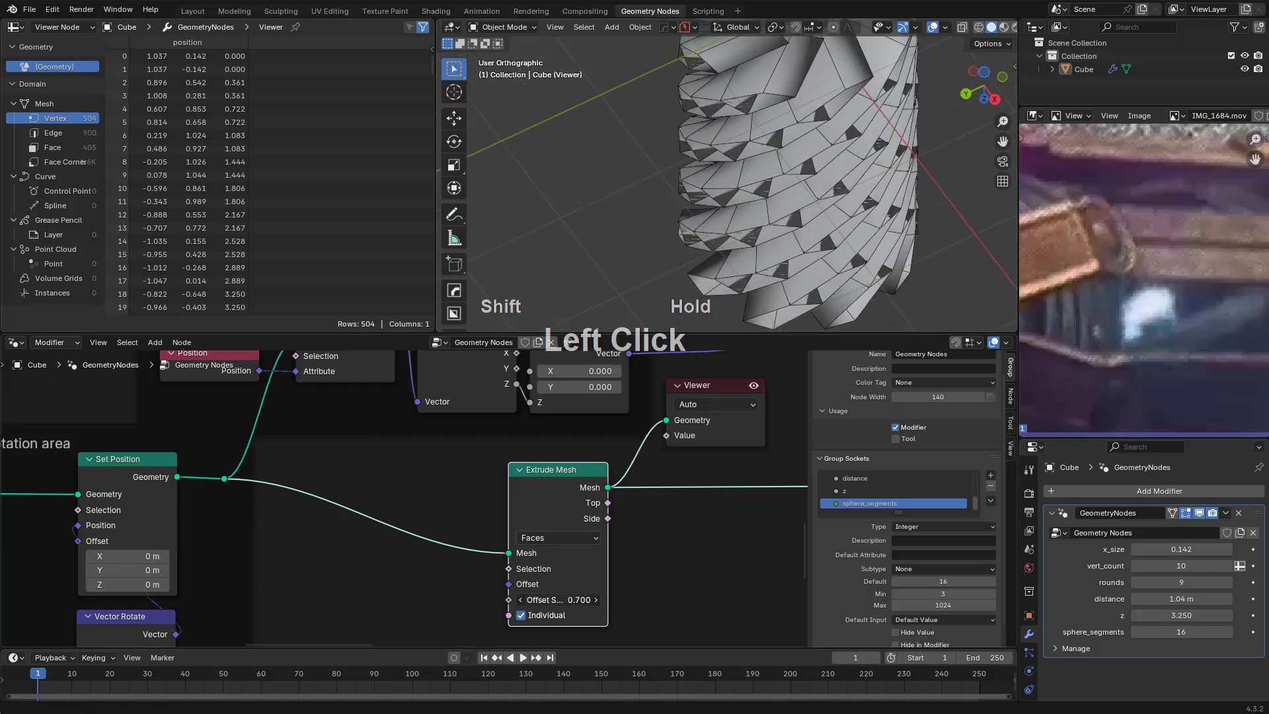
{"action": "left_click_drag", "start_coordinate": [558, 600], "coordinate": [552, 600]}
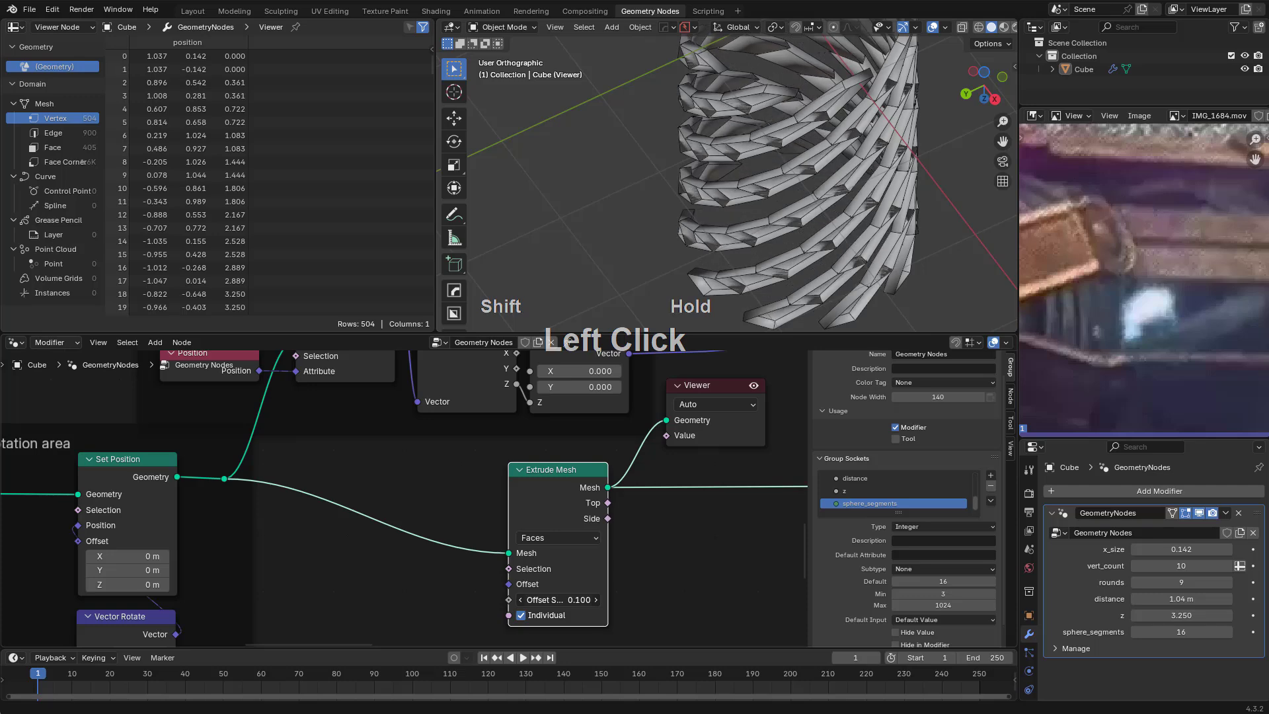
{"action": "left_click", "coordinate": [568, 622]}
Turn on the face orientation overlay to inspect the strands and set the Extrude Mesh Offset Scale to 0.12
{"action": "middle_click_drag", "start_coordinate": [846, 193], "coordinate": [648, 192]}
{"action": "scroll", "coordinate": [752, 212], "scroll_direction": "up", "scroll_amount": 2}
{"action": "key", "text": "alt+v"}
{"action": "left_click", "coordinate": [739, 197]}
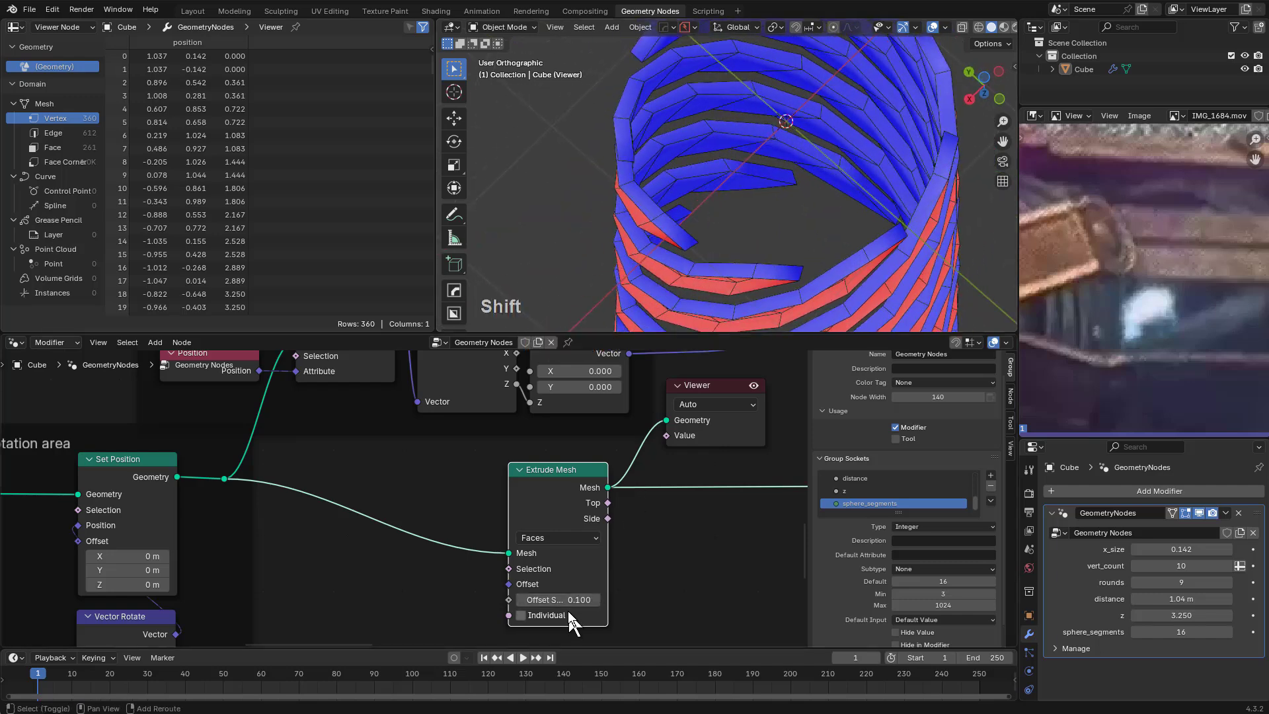
{"action": "left_click_drag", "start_coordinate": [568, 600], "coordinate": [621, 521], "text": "shift"}
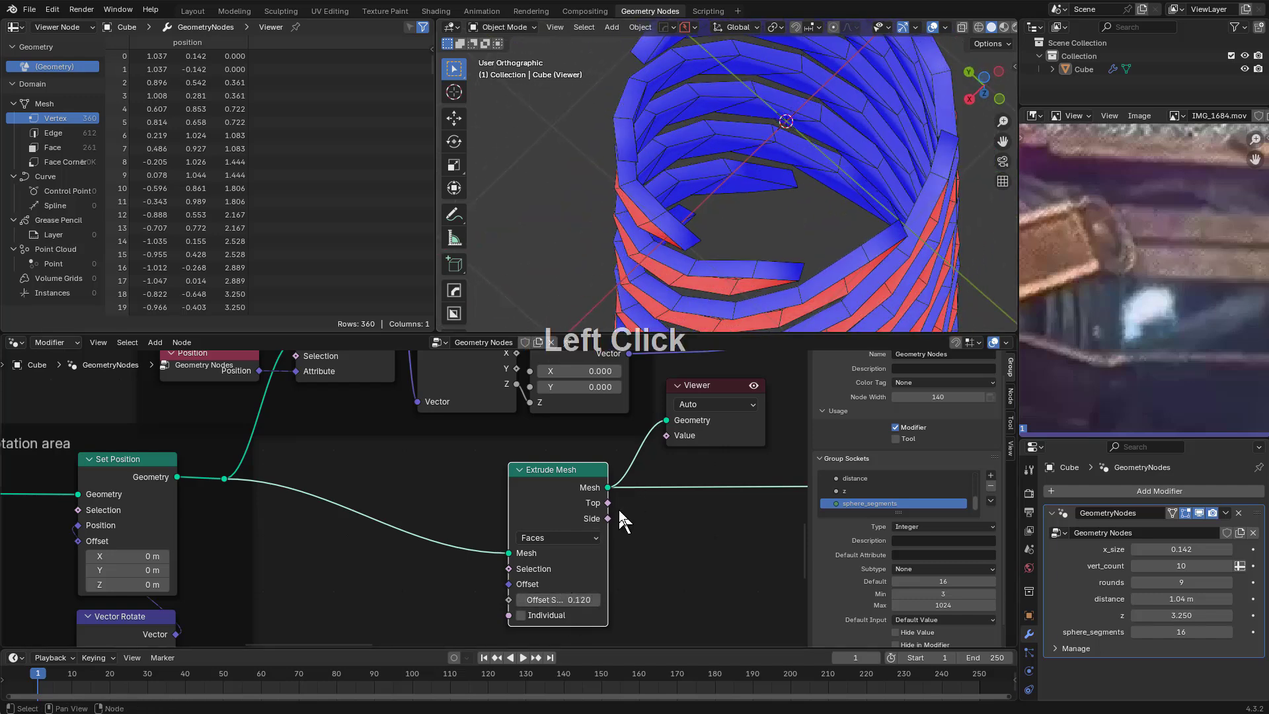
Insert a Join Geometry node after the new Extrude Mesh node
{"action": "middle_click_drag", "start_coordinate": [622, 521], "coordinate": [604, 513]}
{"action": "scroll", "coordinate": [592, 513], "scroll_direction": "down", "scroll_amount": 1}
{"action": "key", "text": "shift+a"}
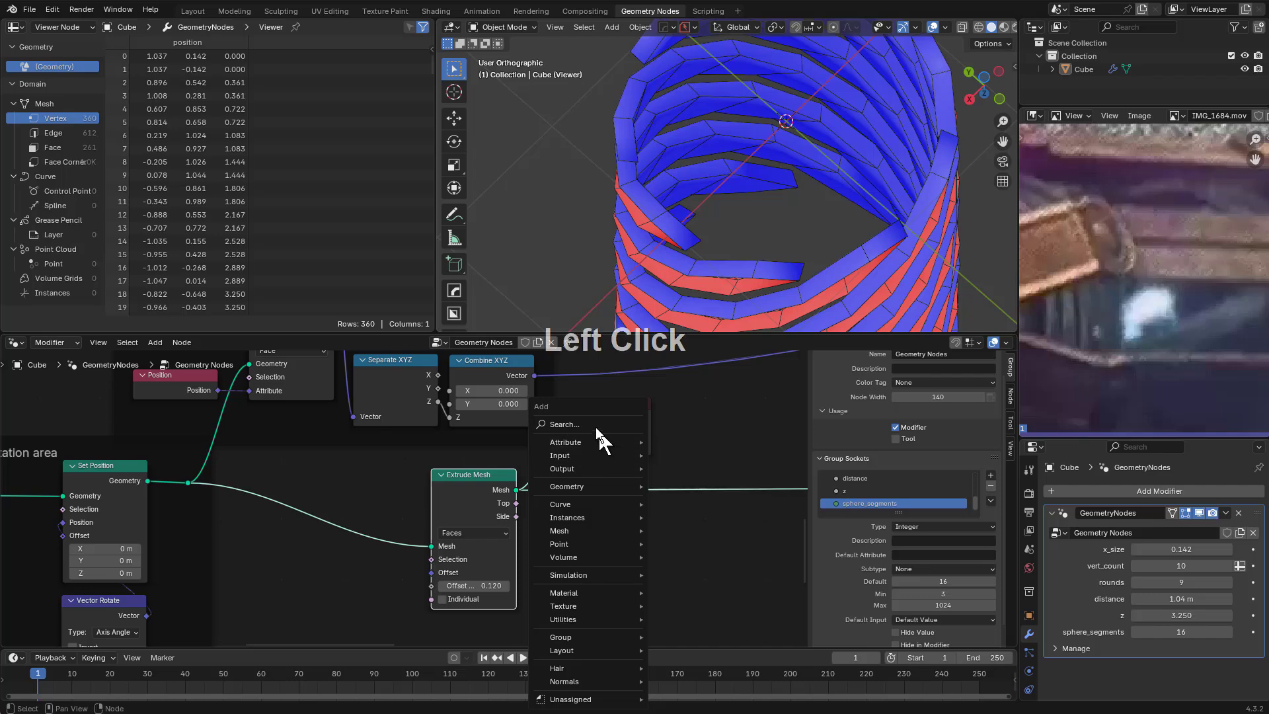
{"action": "left_click", "coordinate": [597, 429]}
{"action": "type", "text": "join"}
{"action": "key", "text": "Return"}
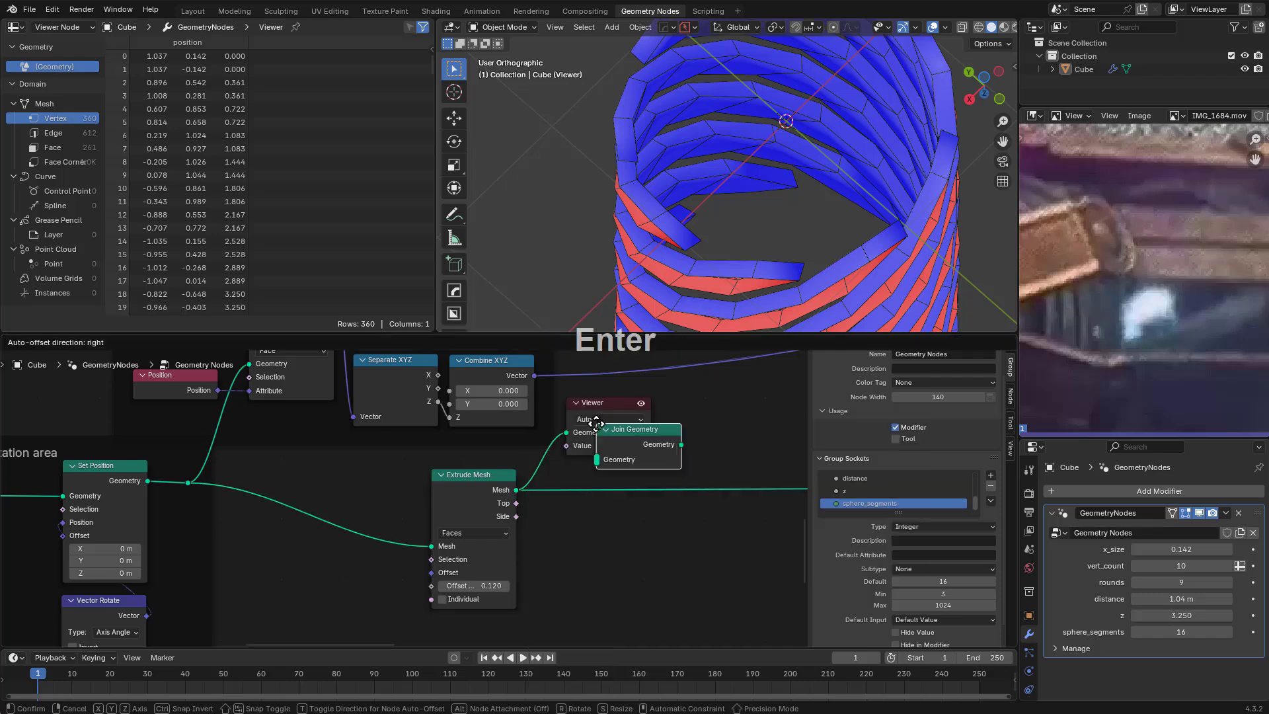
{"action": "left_click", "coordinate": [585, 497]}
Connect the unextruded Set Position geometry to the new Join Geometry node and preview the joined strands
{"action": "scroll", "coordinate": [438, 515], "scroll_direction": "up", "scroll_amount": 1}
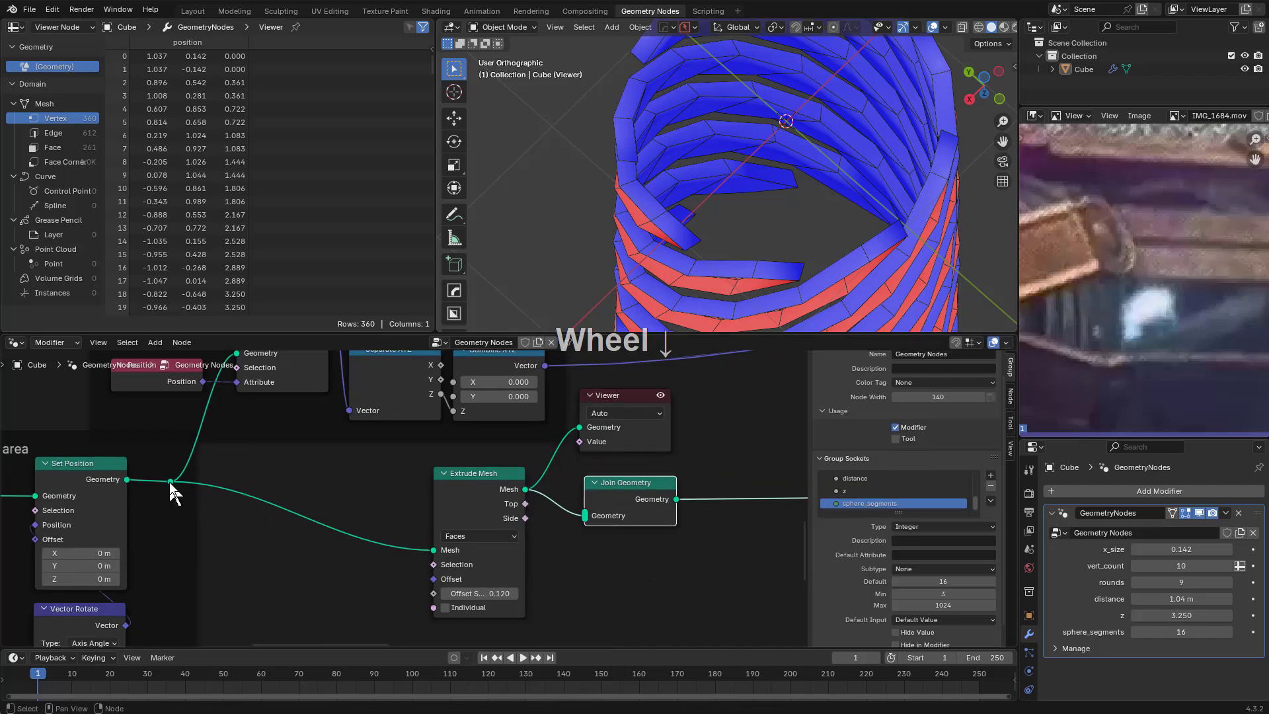
{"action": "left_click_drag", "start_coordinate": [171, 484], "coordinate": [612, 489]}
{"action": "left_click", "coordinate": [613, 490], "text": "ctrl+shift"}
{"action": "middle_click_drag", "start_coordinate": [718, 258], "coordinate": [746, 229]}
{"action": "left_click", "coordinate": [613, 497]}
Insert a Flip Faces node on the direct link between Set Position and Join Geometry
{"action": "key", "text": "shift+a"}
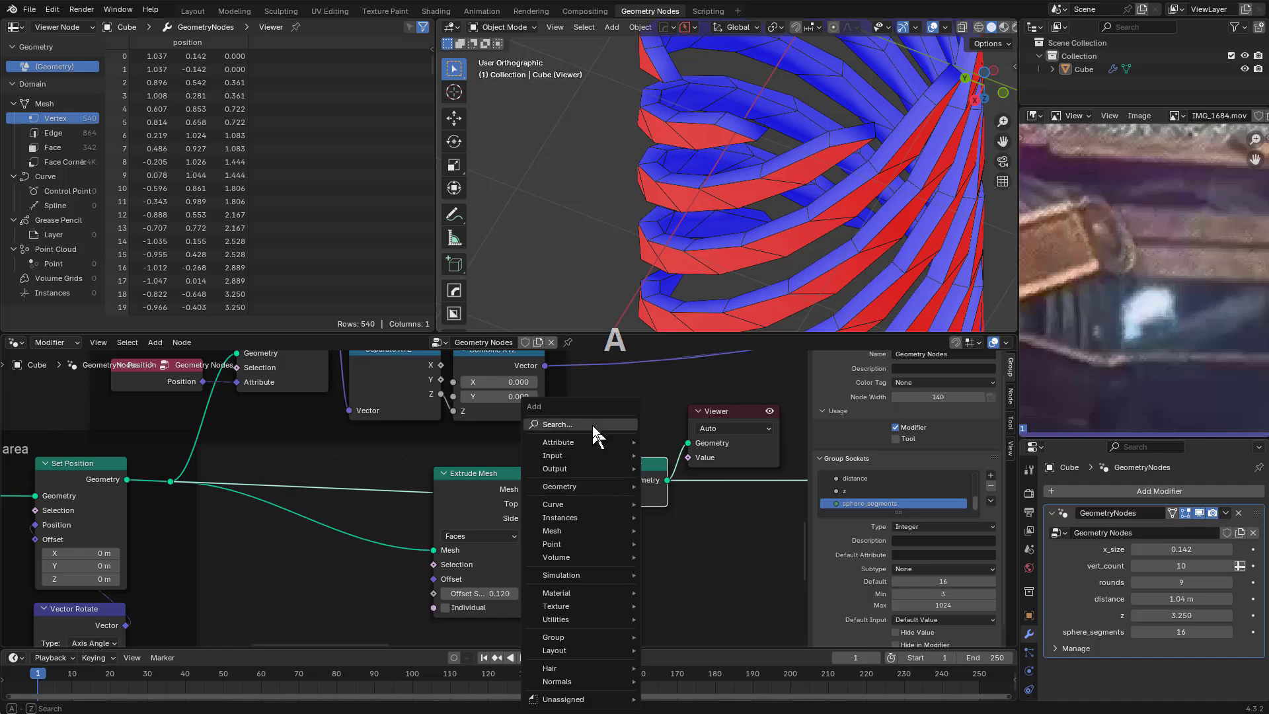
{"action": "left_click", "coordinate": [591, 421]}
{"action": "type", "text": "flip"}
{"action": "key", "text": "Return"}
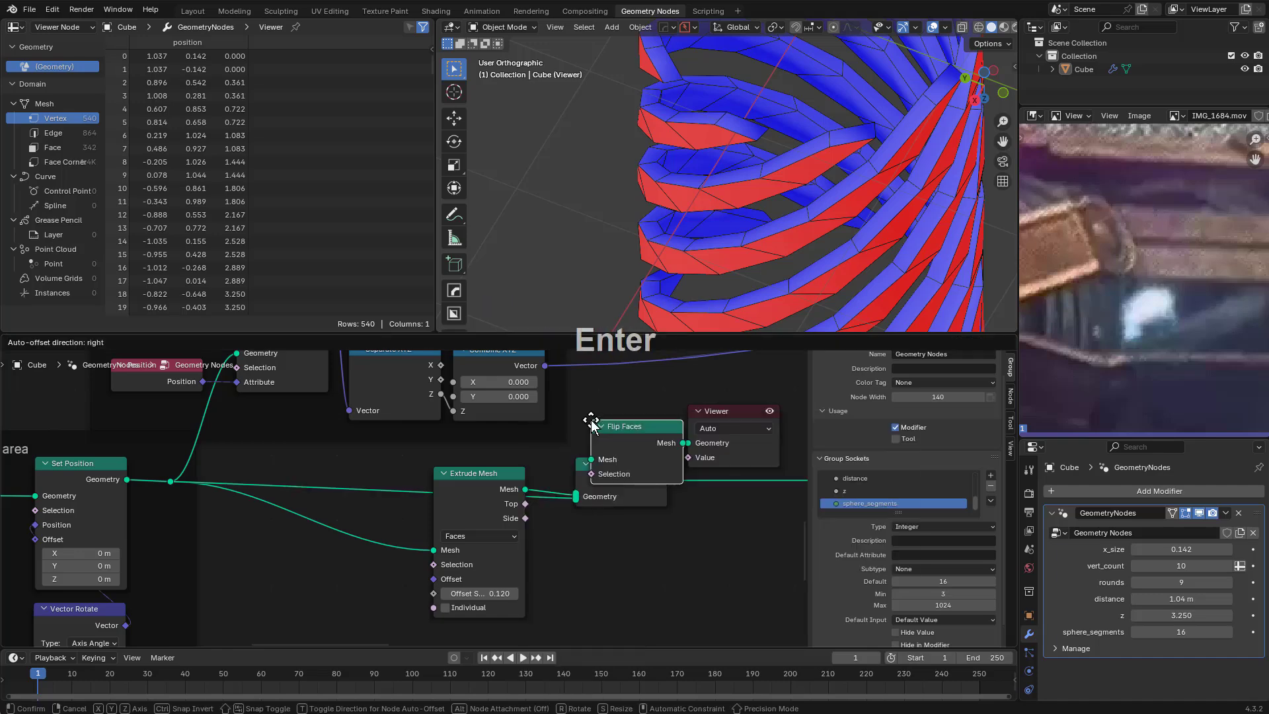
{"action": "left_click", "coordinate": [355, 458]}
{"action": "key", "text": "g"}
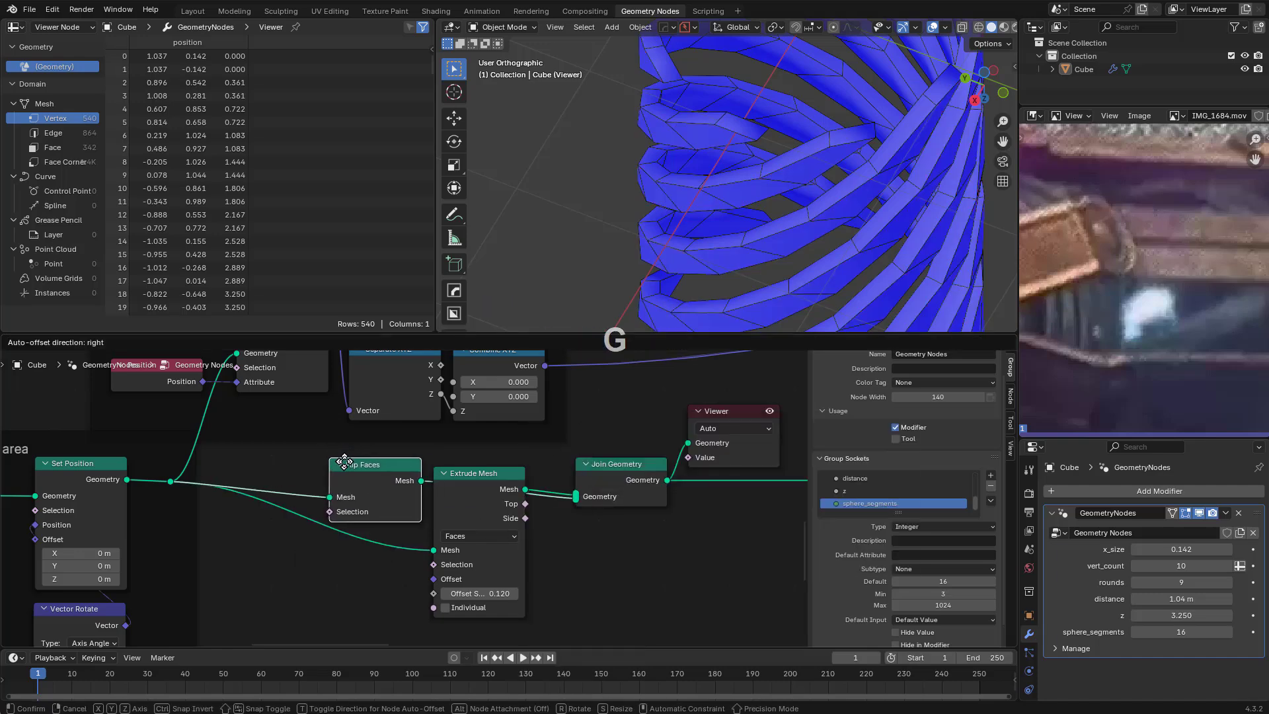
{"action": "left_click", "coordinate": [344, 461]}
Move the Join Geometry node closer to Extrude Mesh and insert a Merge by Distance node after it
{"action": "left_click_drag", "start_coordinate": [630, 473], "coordinate": [602, 487]}
{"action": "middle_click_drag", "start_coordinate": [616, 492], "coordinate": [474, 500]}
{"action": "key", "text": "shift+a"}
{"action": "left_click", "coordinate": [558, 418]}
{"action": "type", "text": "merg"}
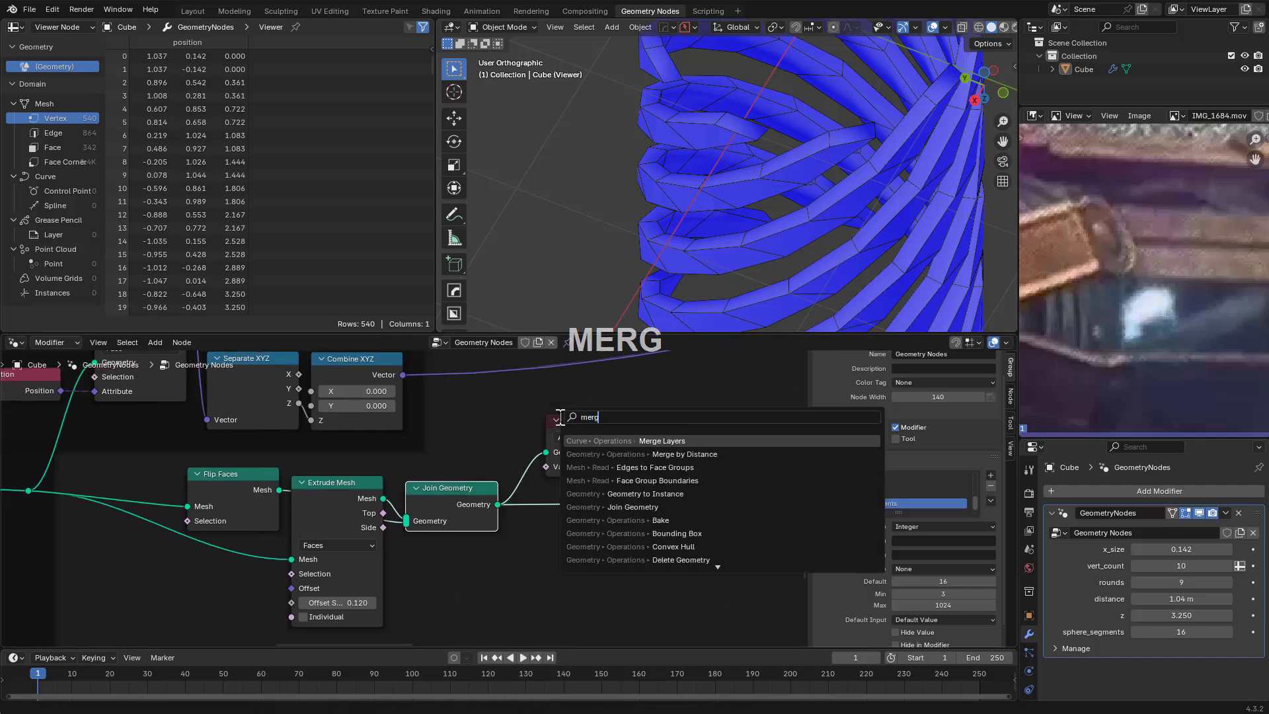
{"action": "type", "text": "e"}
{"action": "key", "text": "Return"}
{"action": "left_click", "coordinate": [546, 511]}
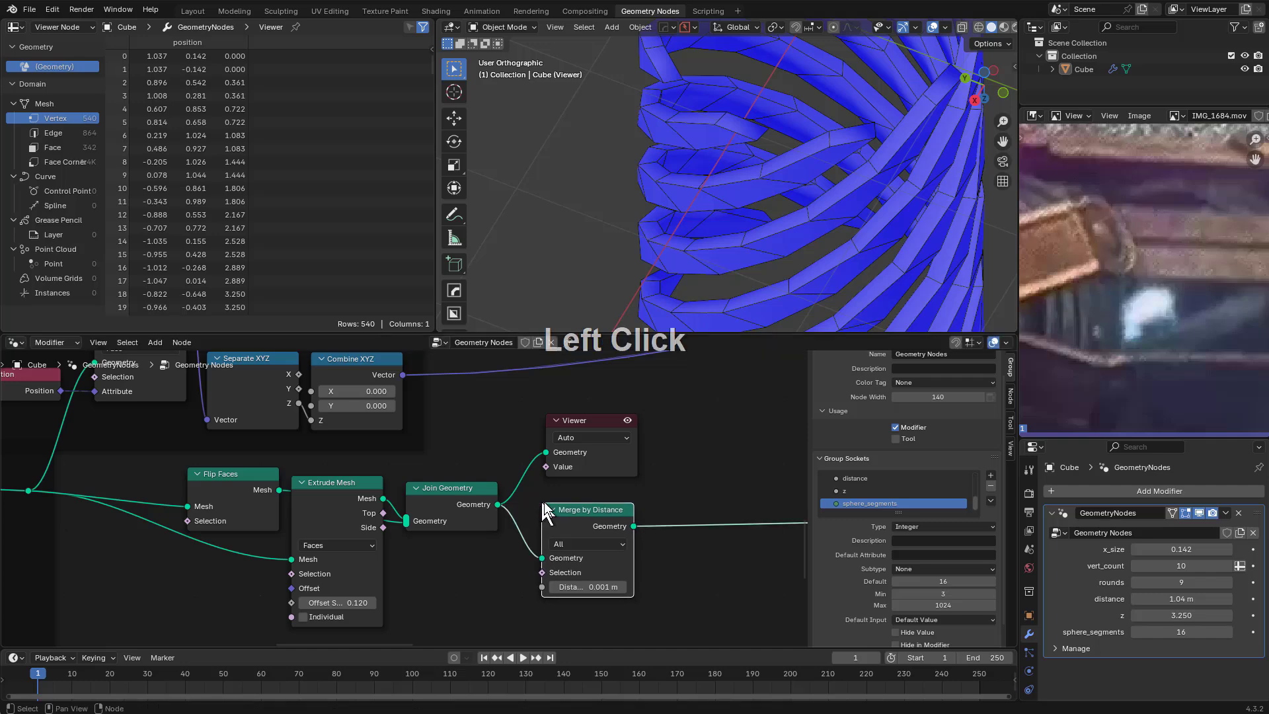
{"action": "key", "text": "g"}
{"action": "left_click", "coordinate": [539, 504]}
Preview the complete model from the reroute before the Group Output and examine the thickened strands' face orientation
{"action": "middle_click_drag", "start_coordinate": [538, 504], "coordinate": [532, 499]}
{"action": "scroll", "coordinate": [608, 522], "scroll_direction": "down", "scroll_amount": 2}
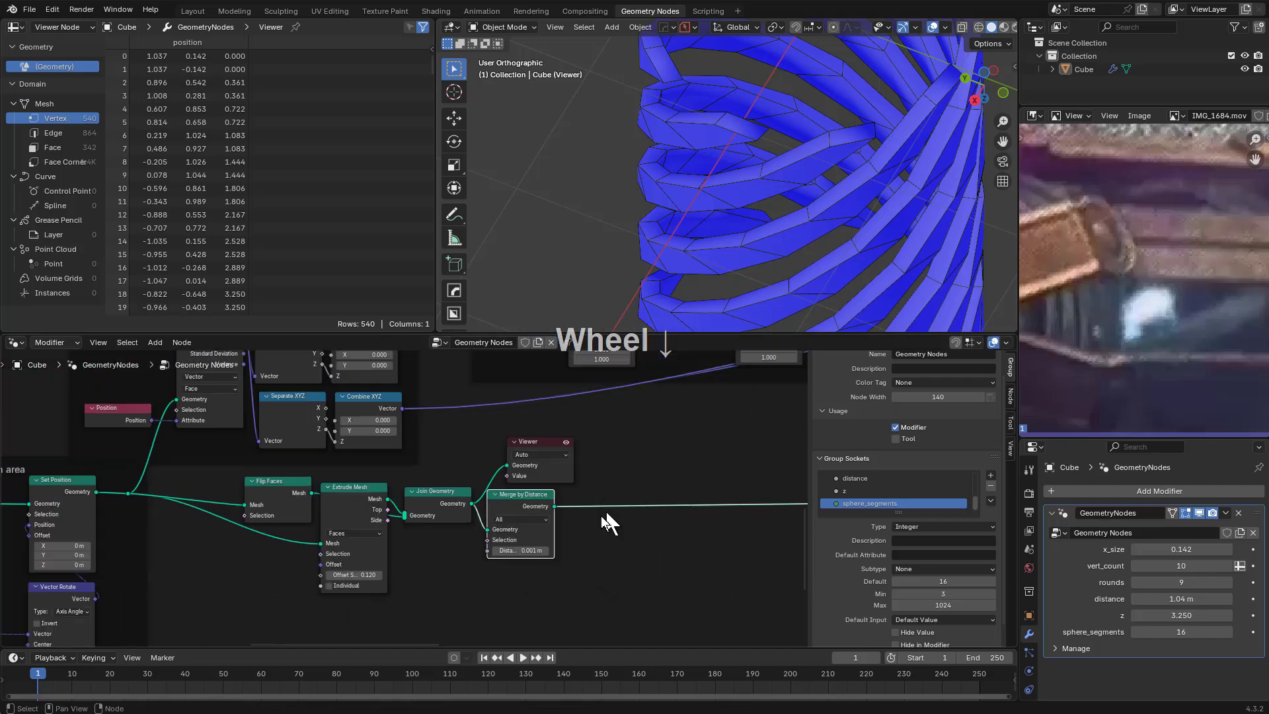
{"action": "middle_click_drag", "start_coordinate": [608, 522], "coordinate": [352, 559]}
{"action": "scroll", "coordinate": [548, 505], "scroll_direction": "up", "scroll_amount": 2}
{"action": "left_click", "coordinate": [551, 505], "text": "ctrl+shift"}
{"action": "middle_click_drag", "start_coordinate": [736, 506], "coordinate": [435, 512]}
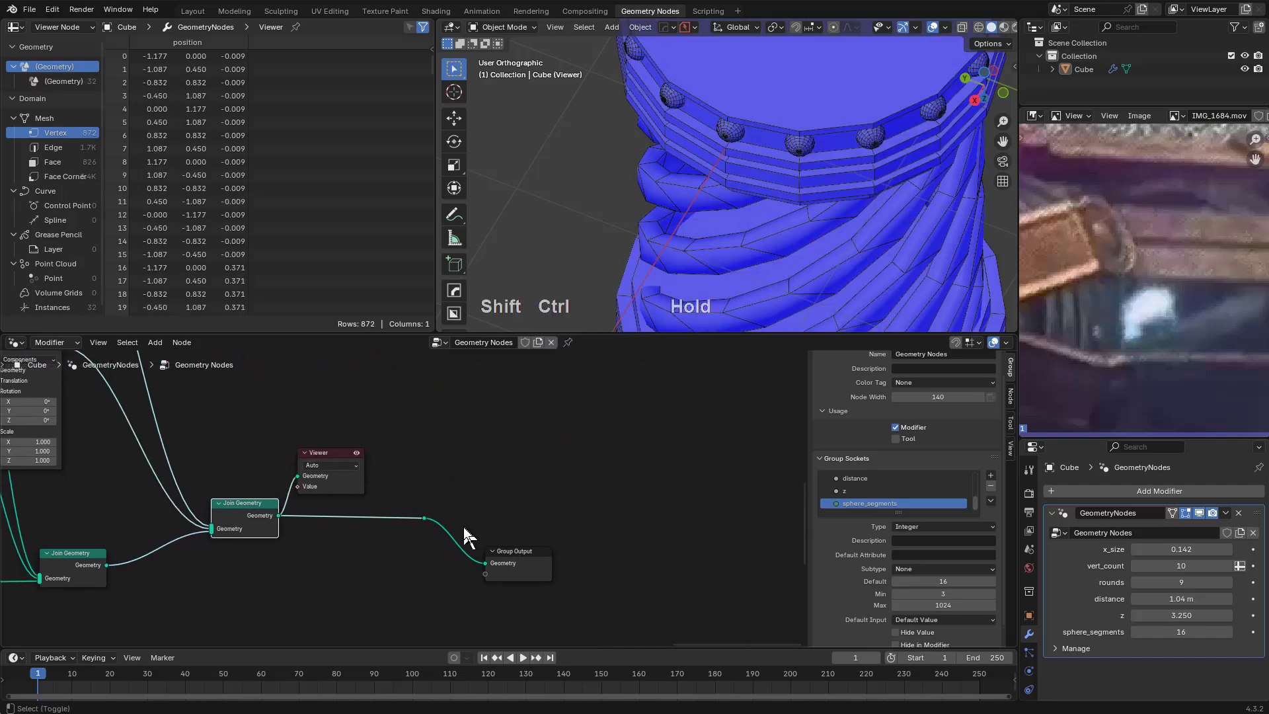
{"action": "left_click", "coordinate": [426, 519], "text": "ctrl+shift"}
{"action": "middle_click_drag", "start_coordinate": [766, 312], "coordinate": [918, 218]}
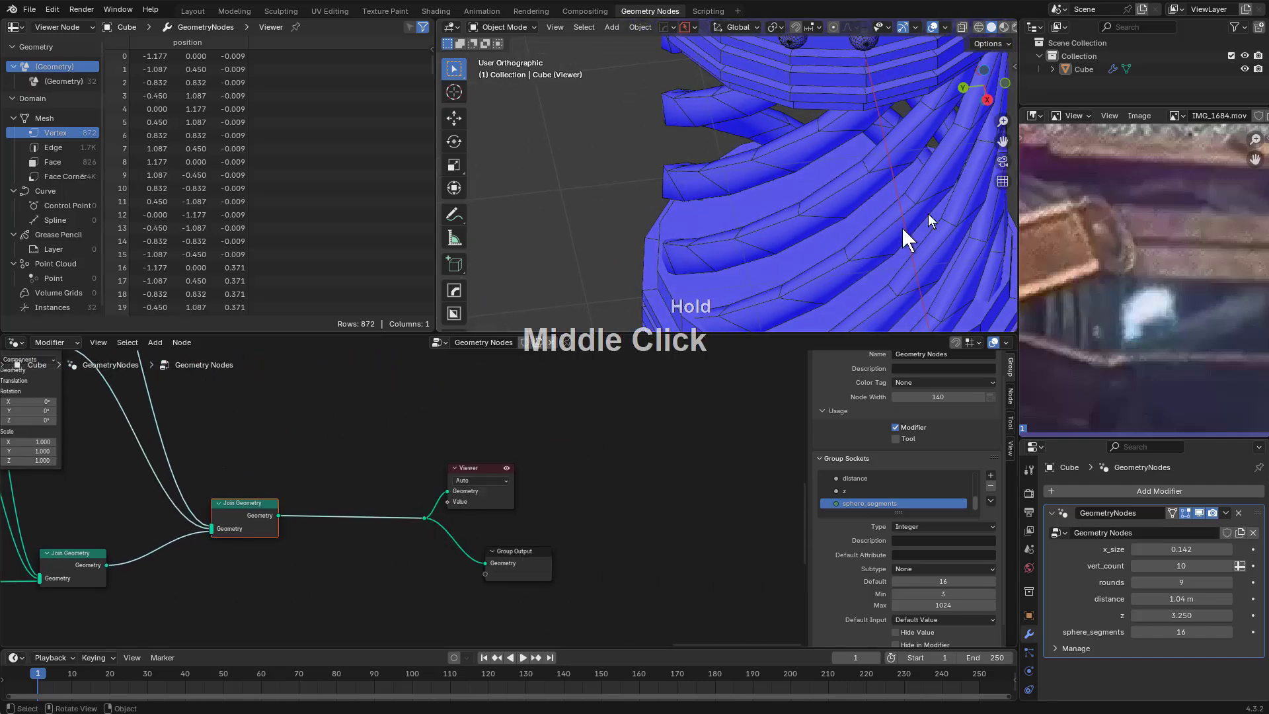
Turn off the face orientation overlay, inspect the strands and try out a different x_size value
{"action": "key", "text": "alt+v"}
{"action": "left_click", "coordinate": [886, 166]}
{"action": "scroll", "coordinate": [875, 165], "scroll_direction": "down", "scroll_amount": 1}
{"action": "middle_click_drag", "start_coordinate": [875, 165], "coordinate": [826, 215]}
{"action": "scroll", "coordinate": [820, 166], "scroll_direction": "down", "scroll_amount": 3}
{"action": "scroll", "coordinate": [826, 215], "scroll_direction": "up", "scroll_amount": 2}
{"action": "left_click_drag", "start_coordinate": [1183, 549], "coordinate": [1183, 549], "text": "shift"}
{"action": "right_click", "coordinate": [1184, 549], "text": "shift"}
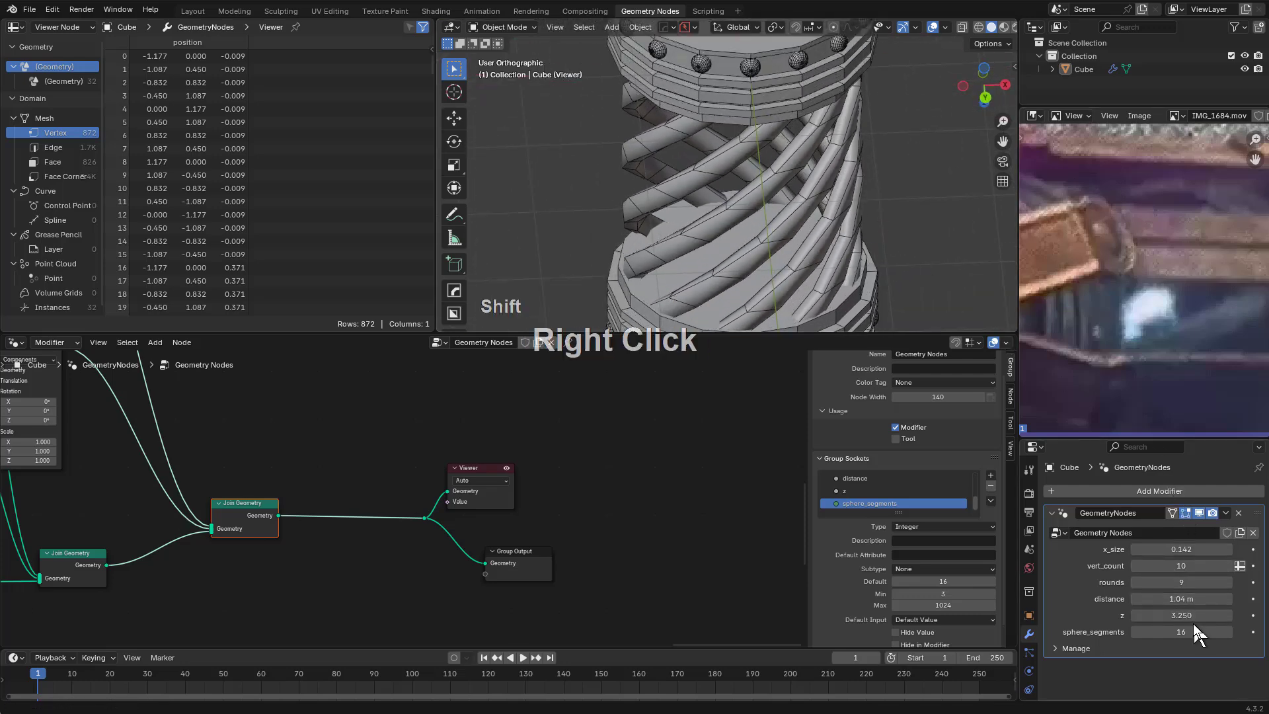
Return to the strands' Extrude Mesh node and try out a different Offset Scale
{"action": "scroll", "coordinate": [396, 499], "scroll_direction": "down", "scroll_amount": 3}
{"action": "middle_click_drag", "start_coordinate": [360, 528], "coordinate": [615, 518]}
{"action": "middle_click_drag", "start_coordinate": [212, 575], "coordinate": [548, 548]}
{"action": "scroll", "coordinate": [185, 555], "scroll_direction": "down", "scroll_amount": 2}
{"action": "middle_click_drag", "start_coordinate": [186, 555], "coordinate": [489, 559]}
{"action": "scroll", "coordinate": [284, 551], "scroll_direction": "up", "scroll_amount": 2}
{"action": "middle_click_drag", "start_coordinate": [285, 551], "coordinate": [582, 507]}
{"action": "scroll", "coordinate": [554, 510], "scroll_direction": "up", "scroll_amount": 4}
{"action": "middle_click_drag", "start_coordinate": [423, 521], "coordinate": [631, 527]}
{"action": "scroll", "coordinate": [594, 549], "scroll_direction": "up", "scroll_amount": 4}
{"action": "scroll", "coordinate": [550, 578], "scroll_direction": "down", "scroll_amount": 2}
{"action": "scroll", "coordinate": [574, 563], "scroll_direction": "up", "scroll_amount": 1}
{"action": "scroll", "coordinate": [575, 563], "scroll_direction": "up", "scroll_amount": 2}
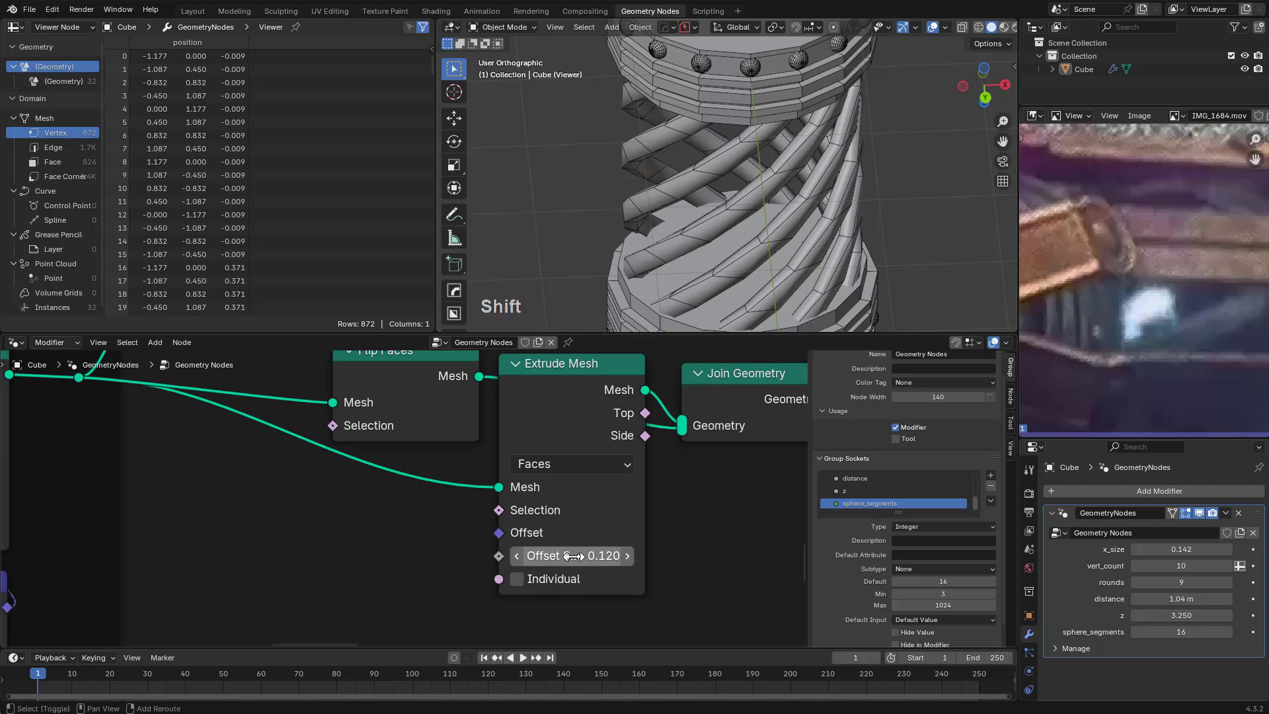
{"action": "mouse_move", "coordinate": [573, 556]}
{"action": "left_mouse_down", "text": "shift"}
{"action": "mouse_move", "coordinate": [712, 556]}
{"action": "mouse_move", "coordinate": [534, 557]}
{"action": "mouse_move", "coordinate": [607, 556]}
{"action": "mouse_move", "coordinate": [574, 556]}
{"action": "left_mouse_up", "text": "shift"}
{"action": "right_click", "coordinate": [574, 556]}
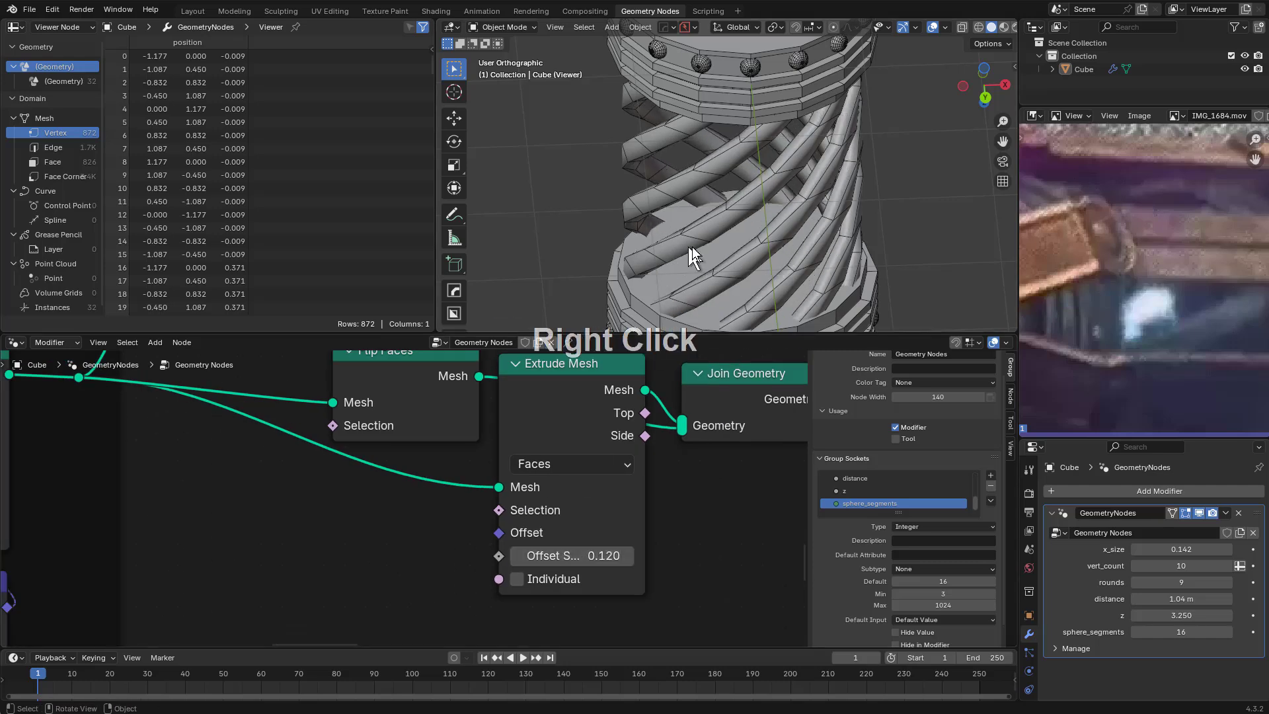
Set x_size to 0.222 and try an Extrude Mesh Offset Scale of about 0.05 on the widened strands
{"action": "scroll", "coordinate": [812, 272], "scroll_direction": "up", "scroll_amount": 3}
{"action": "middle_click_drag", "start_coordinate": [692, 247], "coordinate": [755, 263]}
{"action": "left_click_drag", "start_coordinate": [1179, 548], "coordinate": [1178, 548], "text": "shift"}
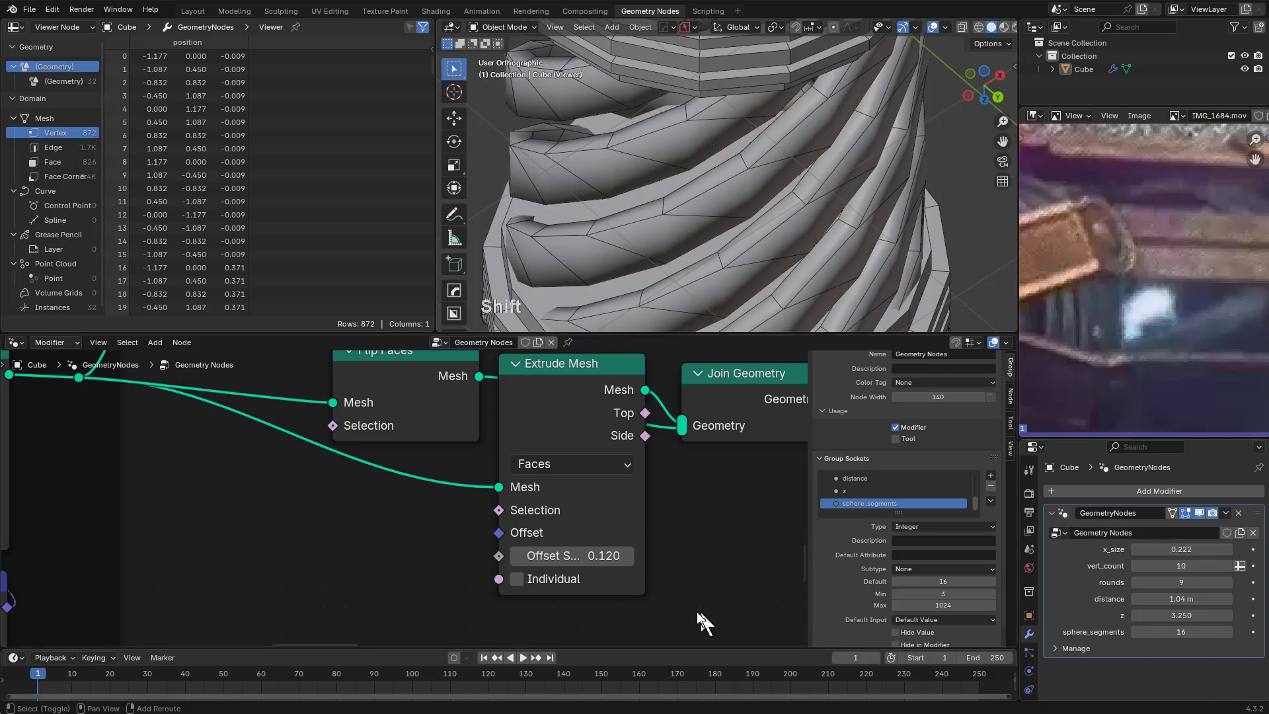
{"action": "left_click_drag", "start_coordinate": [586, 557], "coordinate": [540, 556], "text": "shift"}
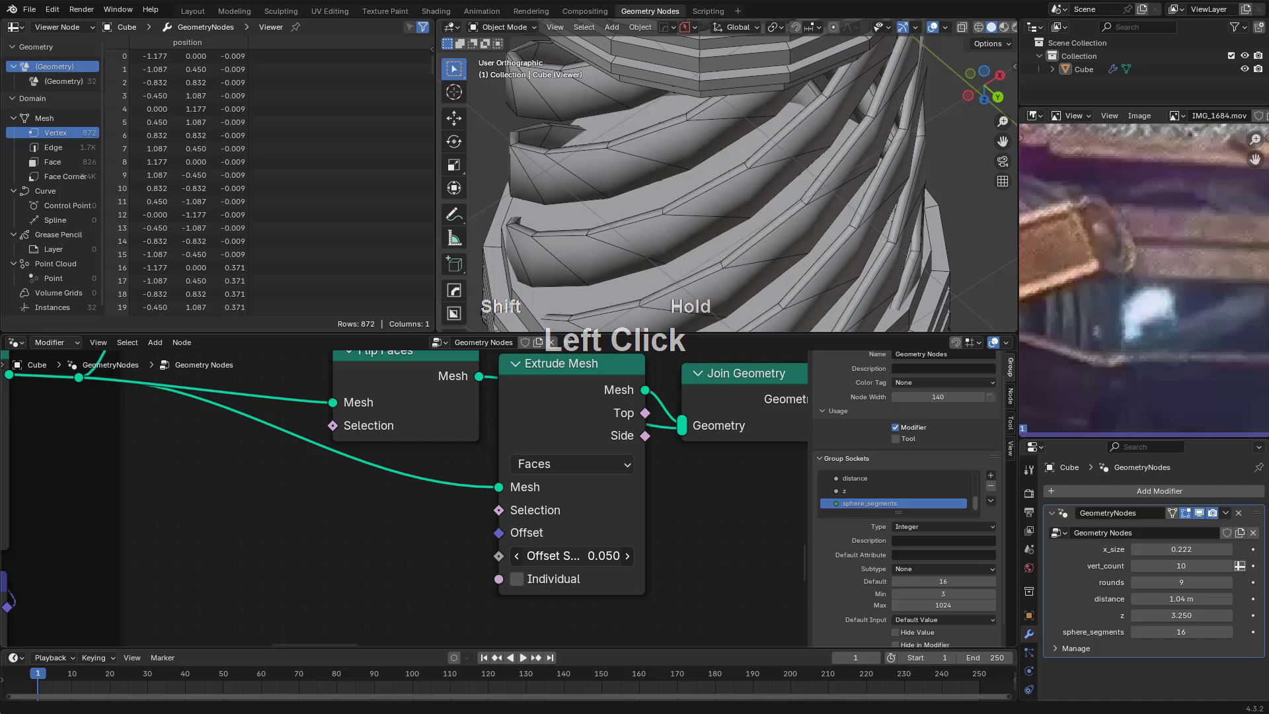
{"action": "right_click", "coordinate": [478, 556]}
Expose the Extrude Mesh node's Offset Scale as a modifier parameter through a new Group Input node
{"action": "left_click_drag", "start_coordinate": [436, 586], "coordinate": [436, 586]}
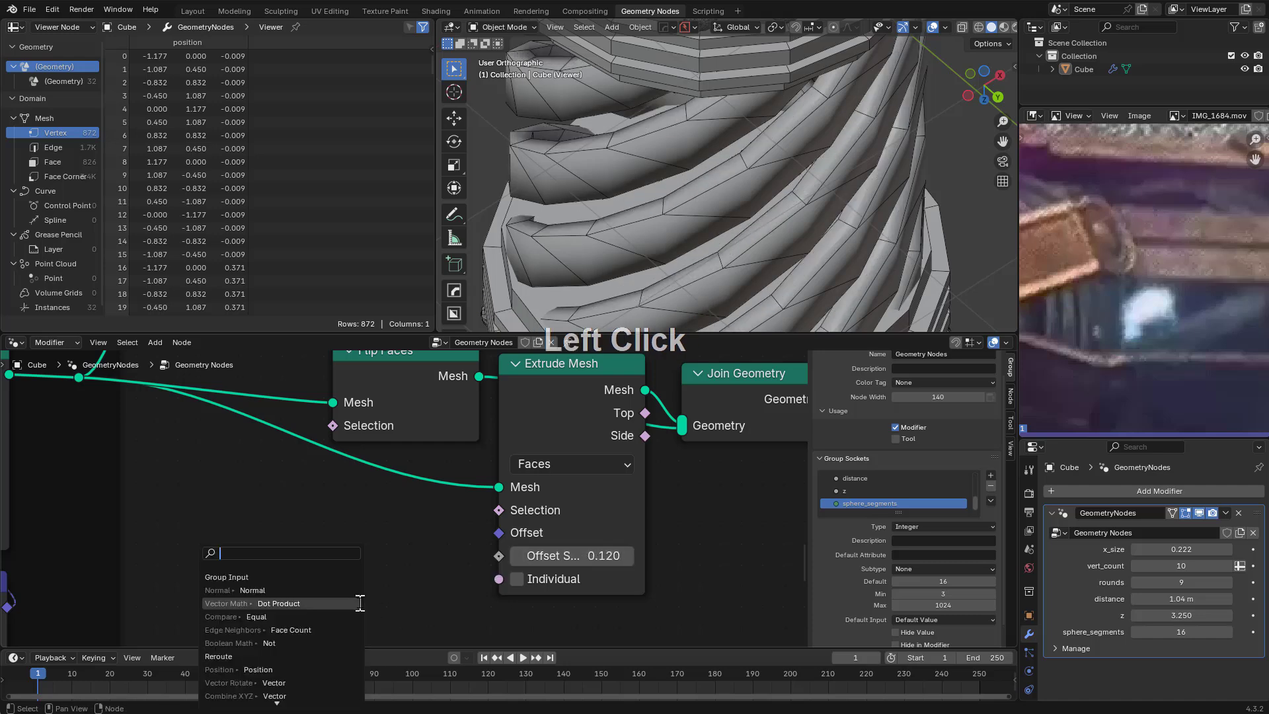
{"action": "key", "text": "Return"}
{"action": "left_click", "coordinate": [358, 601]}
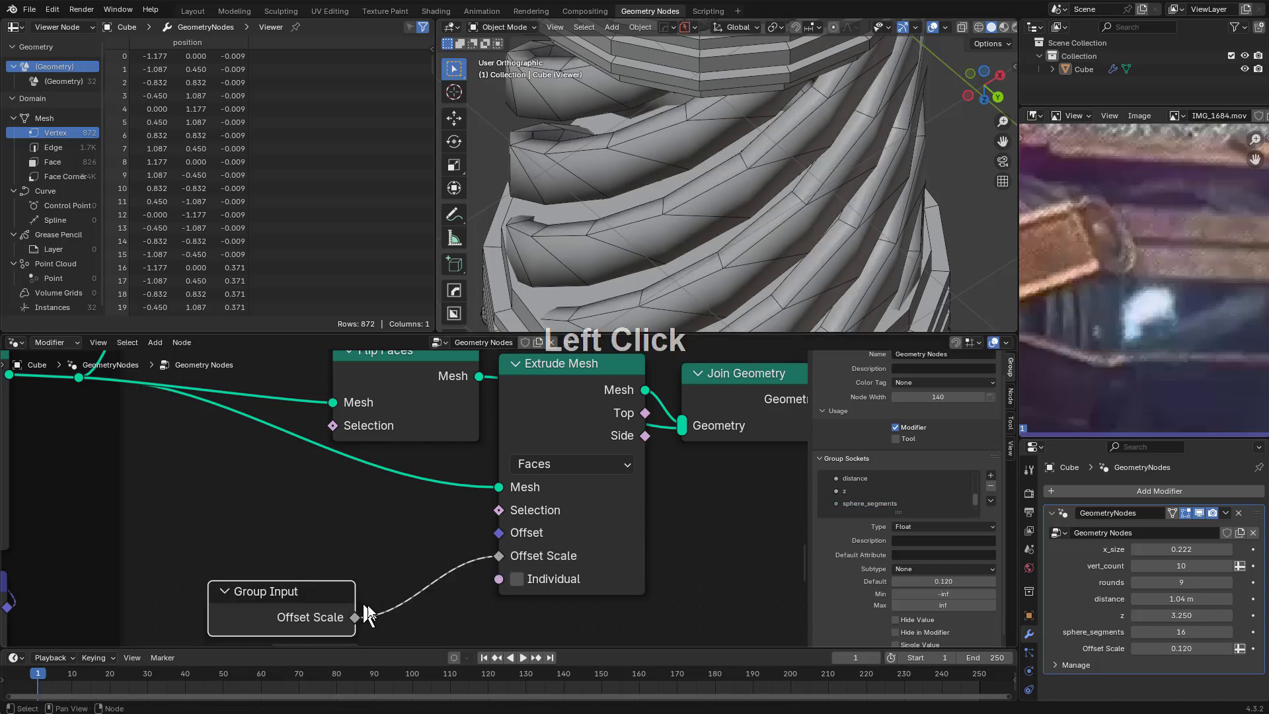
Rename the Offset Scale group input strip_thickness and place its Group Input node close to the Extrude Mesh node
{"action": "scroll", "coordinate": [945, 618], "scroll_direction": "down", "scroll_amount": 1}
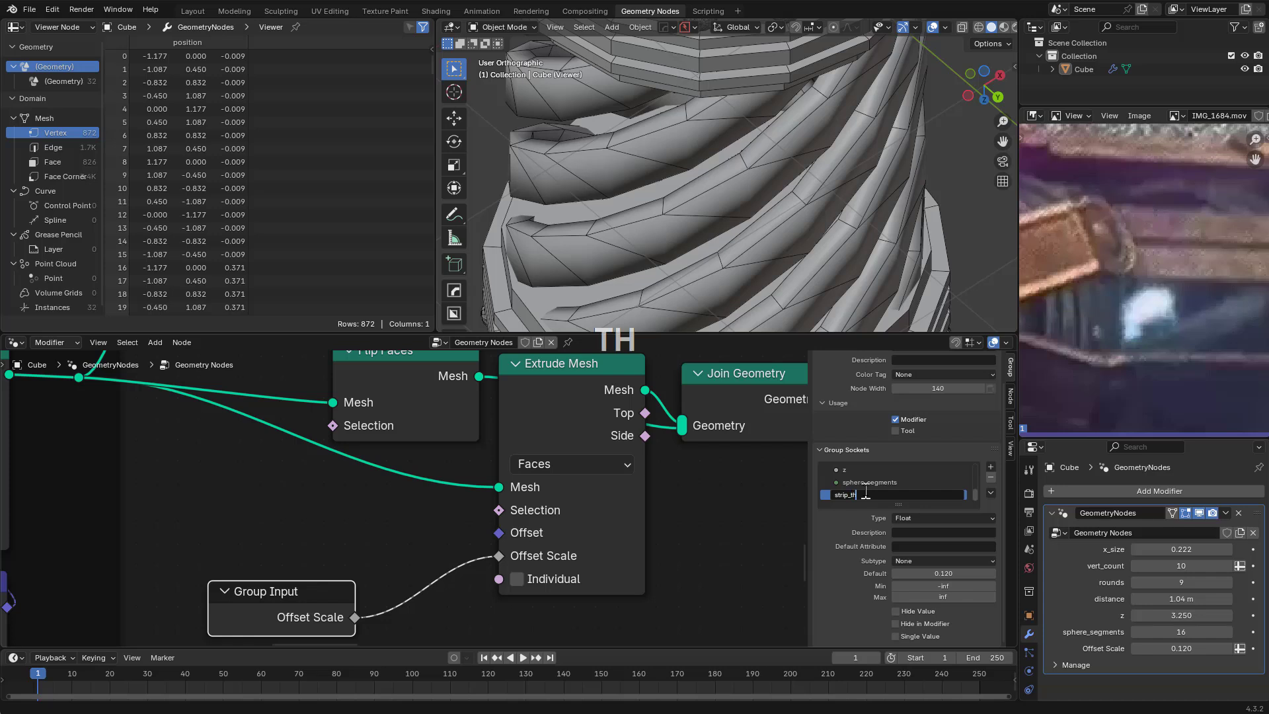
{"action": "type", "text": "ss"}
{"action": "key", "text": "Return"}
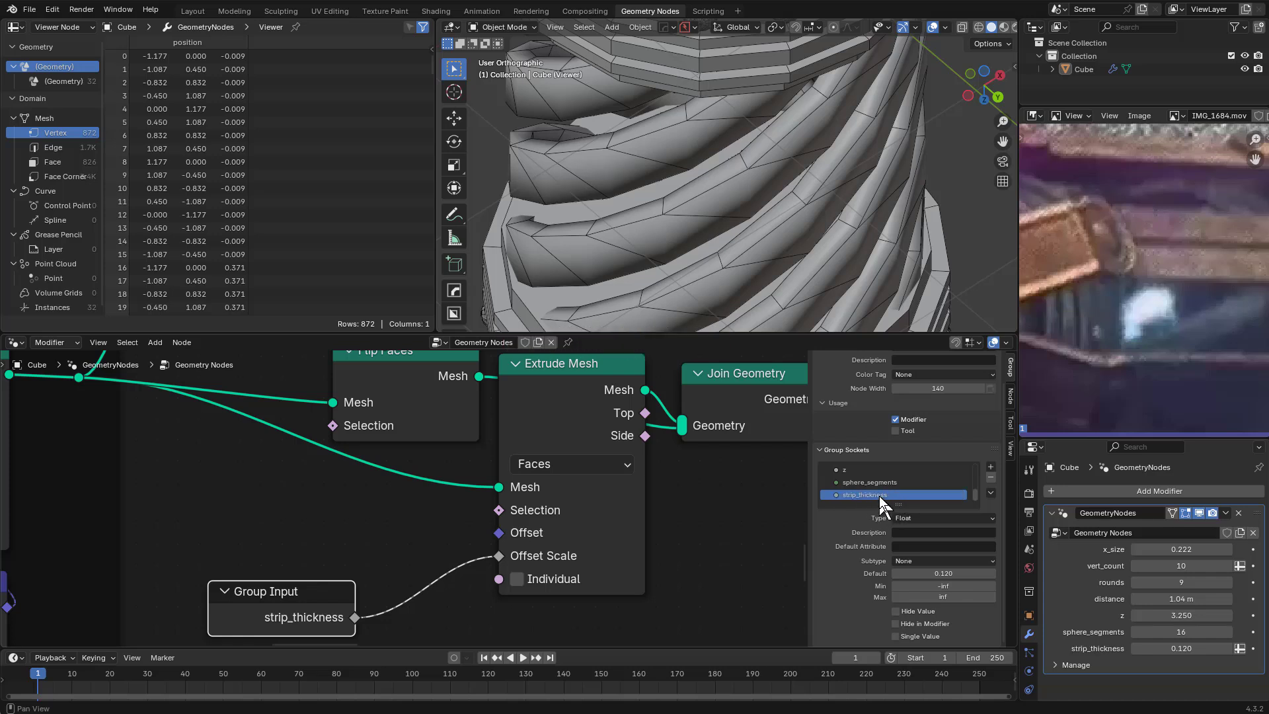
{"action": "scroll", "coordinate": [444, 475], "scroll_direction": "down", "scroll_amount": 2}
{"action": "left_click_drag", "start_coordinate": [318, 568], "coordinate": [390, 531]}
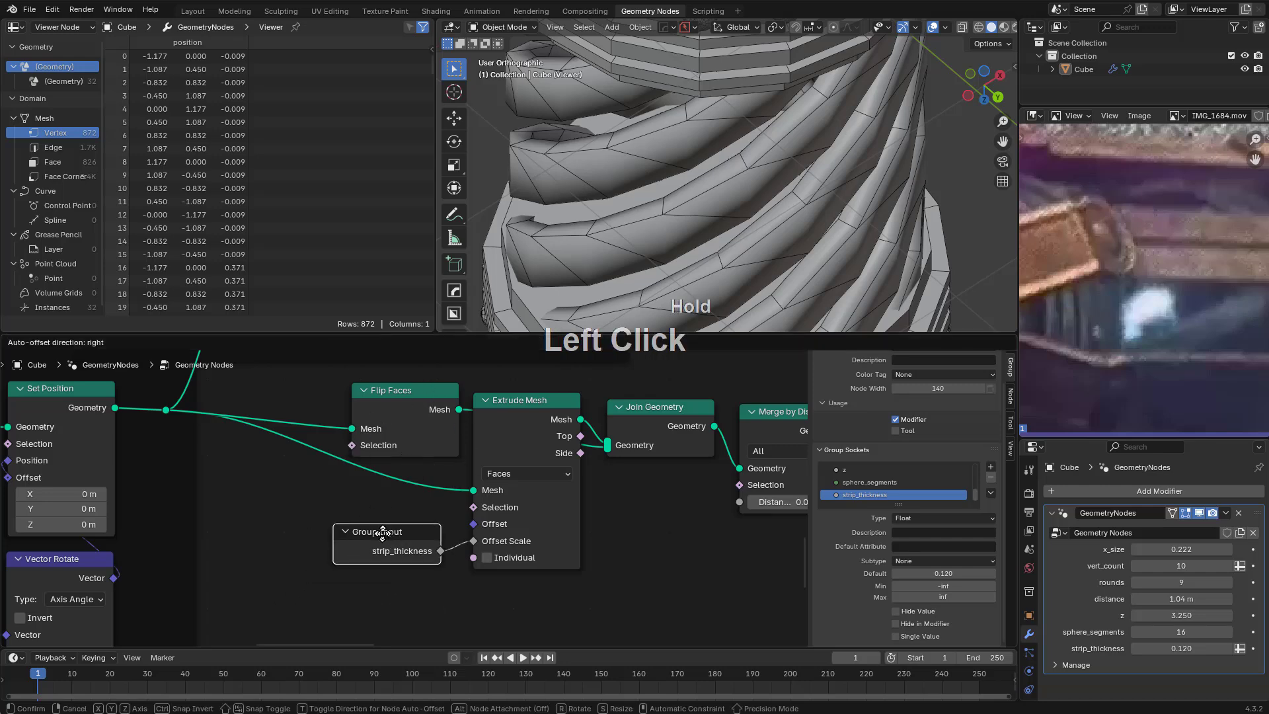
{"action": "middle_click_drag", "start_coordinate": [550, 456], "coordinate": [434, 480]}
{"action": "scroll", "coordinate": [504, 537], "scroll_direction": "down", "scroll_amount": 2}
{"action": "middle_click_drag", "start_coordinate": [522, 539], "coordinate": [343, 538]}
Set the modifier's strip_thickness to 0.056 and check the thinner strands on the whole part
{"action": "key", "text": "KP_1"}
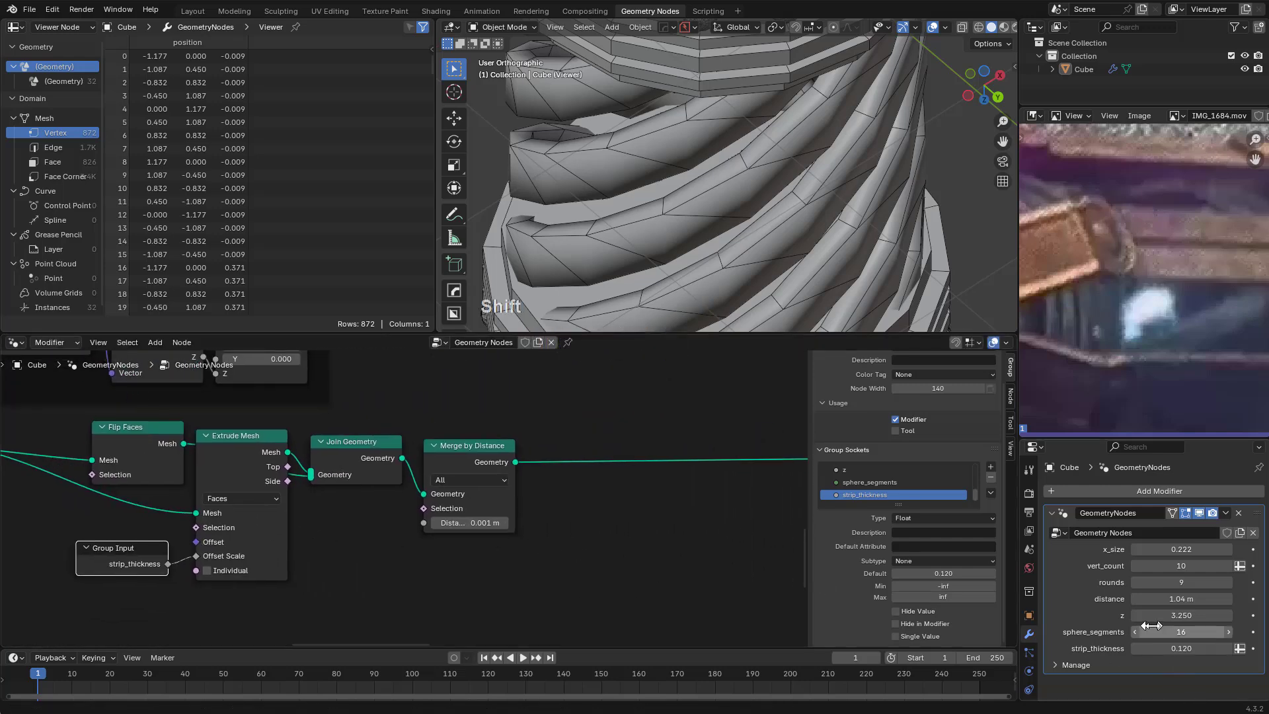
{"action": "left_click_drag", "start_coordinate": [1150, 648], "coordinate": [1110, 648], "text": "shift"}
{"action": "scroll", "coordinate": [823, 259], "scroll_direction": "down", "scroll_amount": 2}
{"action": "middle_click_drag", "start_coordinate": [823, 259], "coordinate": [751, 123]}
{"action": "scroll", "coordinate": [739, 129], "scroll_direction": "down", "scroll_amount": 2}
{"action": "middle_click_drag", "start_coordinate": [751, 122], "coordinate": [700, 205], "text": "shift"}
{"action": "middle_click_drag", "start_coordinate": [699, 205], "coordinate": [834, 205]}
{"action": "scroll", "coordinate": [804, 207], "scroll_direction": "down", "scroll_amount": 3}
{"action": "scroll", "coordinate": [805, 206], "scroll_direction": "up", "scroll_amount": 1}
Move the Viewer and Group Output nodes farther from the final Join Geometry node to make room for more nodes
{"action": "middle_click_drag", "start_coordinate": [706, 492], "coordinate": [352, 528]}
{"action": "scroll", "coordinate": [335, 527], "scroll_direction": "down", "scroll_amount": 3}
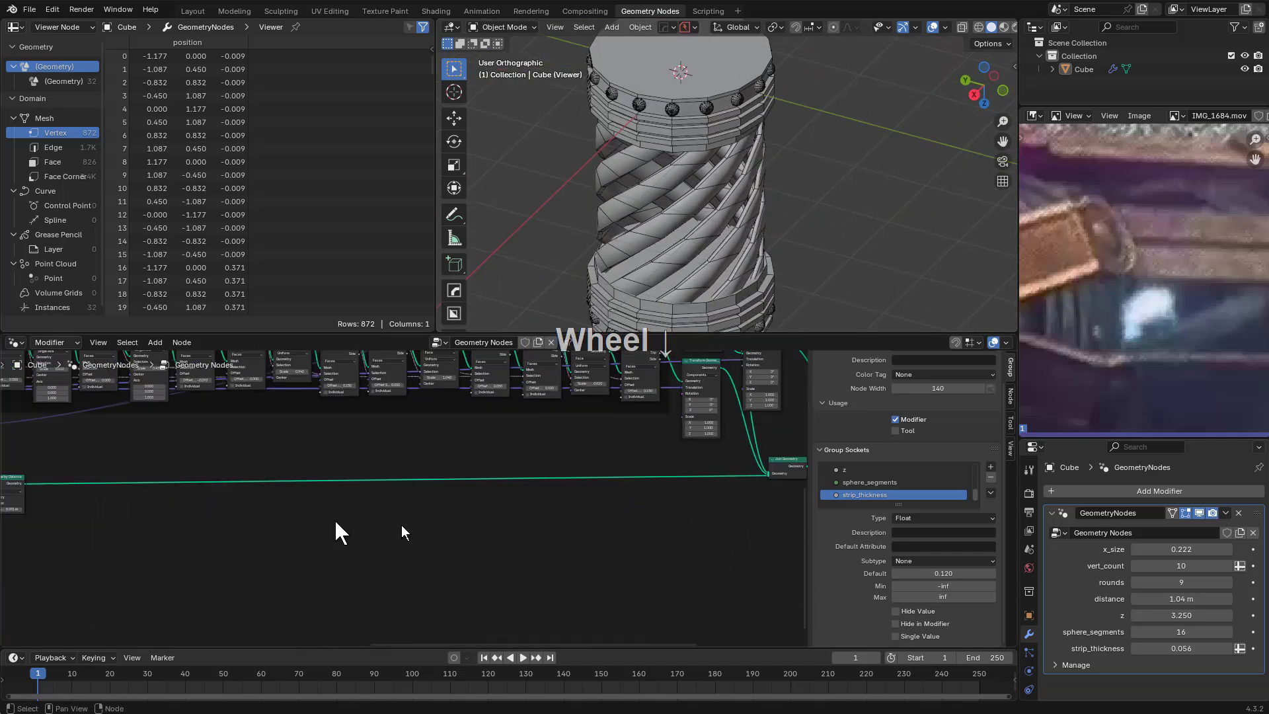
{"action": "scroll", "coordinate": [588, 521], "scroll_direction": "up", "scroll_amount": 2}
{"action": "scroll", "coordinate": [470, 540], "scroll_direction": "up", "scroll_amount": 2}
{"action": "scroll", "coordinate": [470, 541], "scroll_direction": "down", "scroll_amount": 1}
{"action": "middle_click_drag", "start_coordinate": [470, 541], "coordinate": [368, 553]}
{"action": "left_click_drag", "start_coordinate": [554, 533], "coordinate": [519, 529]}
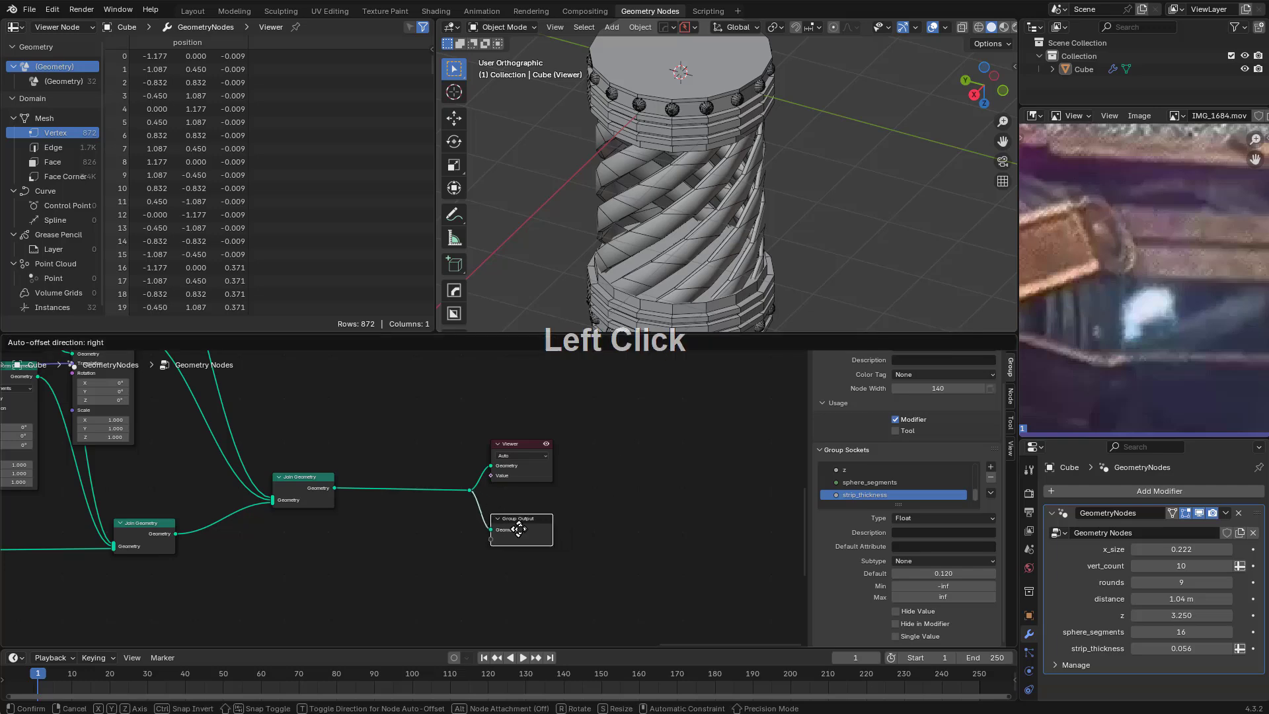
{"action": "left_click_drag", "start_coordinate": [609, 411], "coordinate": [453, 538]}
{"action": "key", "text": "g"}
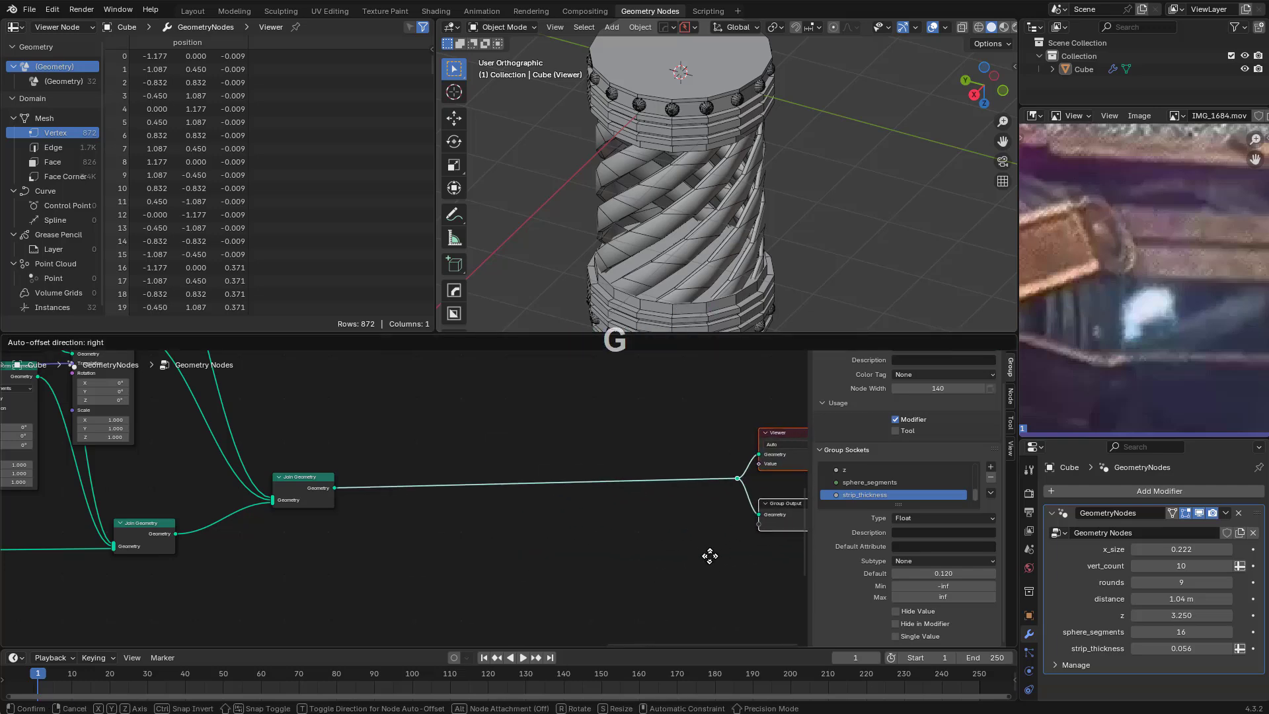
{"action": "left_click", "coordinate": [721, 563]}
Add a Set Shade Smooth node in Face mode between the final Join Geometry node and the outputs
{"action": "scroll", "coordinate": [750, 145], "scroll_direction": "up", "scroll_amount": 4}
{"action": "middle_click_drag", "start_coordinate": [749, 145], "coordinate": [760, 182]}
{"action": "scroll", "coordinate": [789, 210], "scroll_direction": "down", "scroll_amount": 1}
{"action": "middle_click_drag", "start_coordinate": [760, 182], "coordinate": [730, 157]}
{"action": "middle_click_drag", "start_coordinate": [559, 197], "coordinate": [696, 239]}
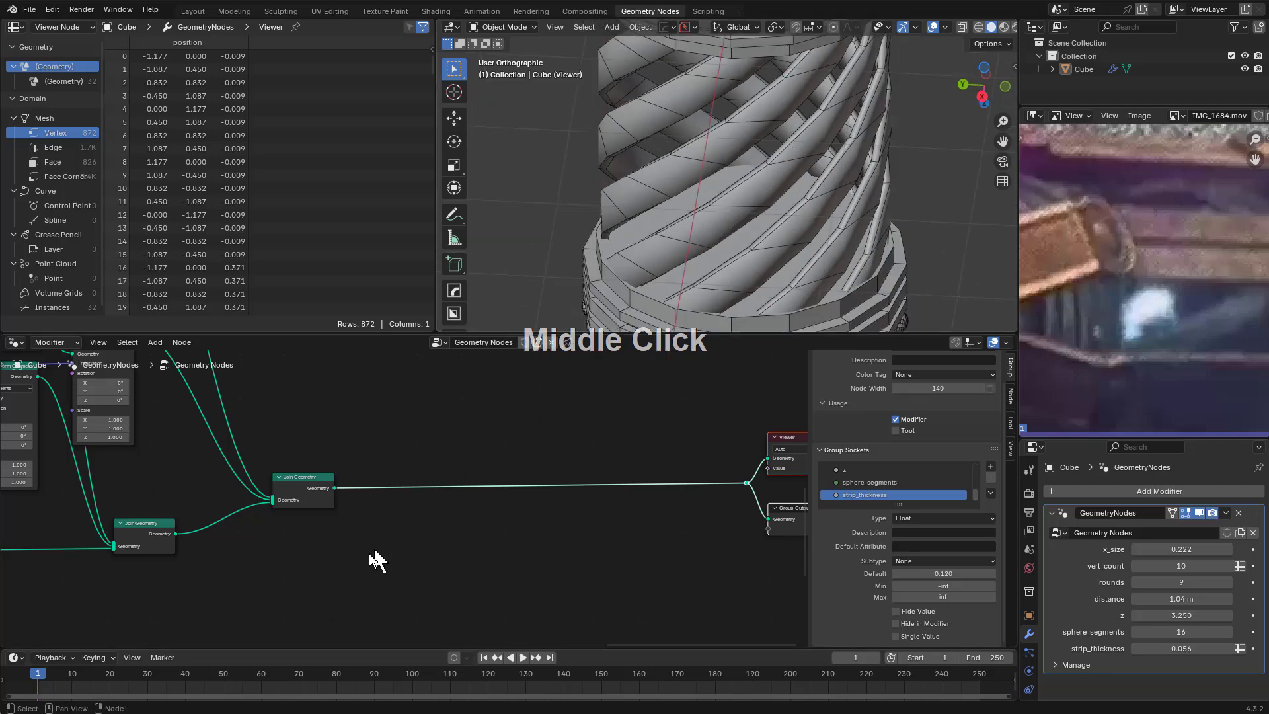
{"action": "scroll", "coordinate": [397, 502], "scroll_direction": "up", "scroll_amount": 1}
{"action": "key", "text": "shift+a"}
{"action": "left_click", "coordinate": [470, 424]}
{"action": "type", "text": "sh"}
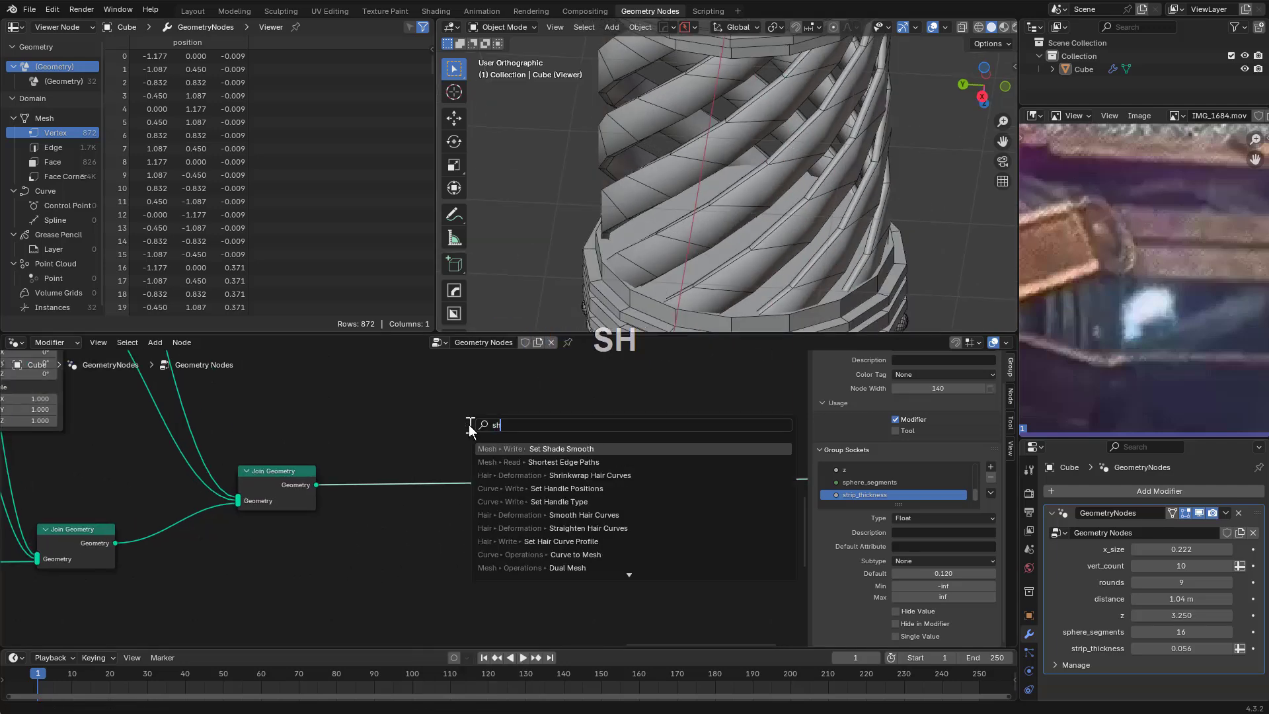
{"action": "type", "text": "ade"}
{"action": "key", "text": "BackSpace"}
{"action": "type", "text": "de"}
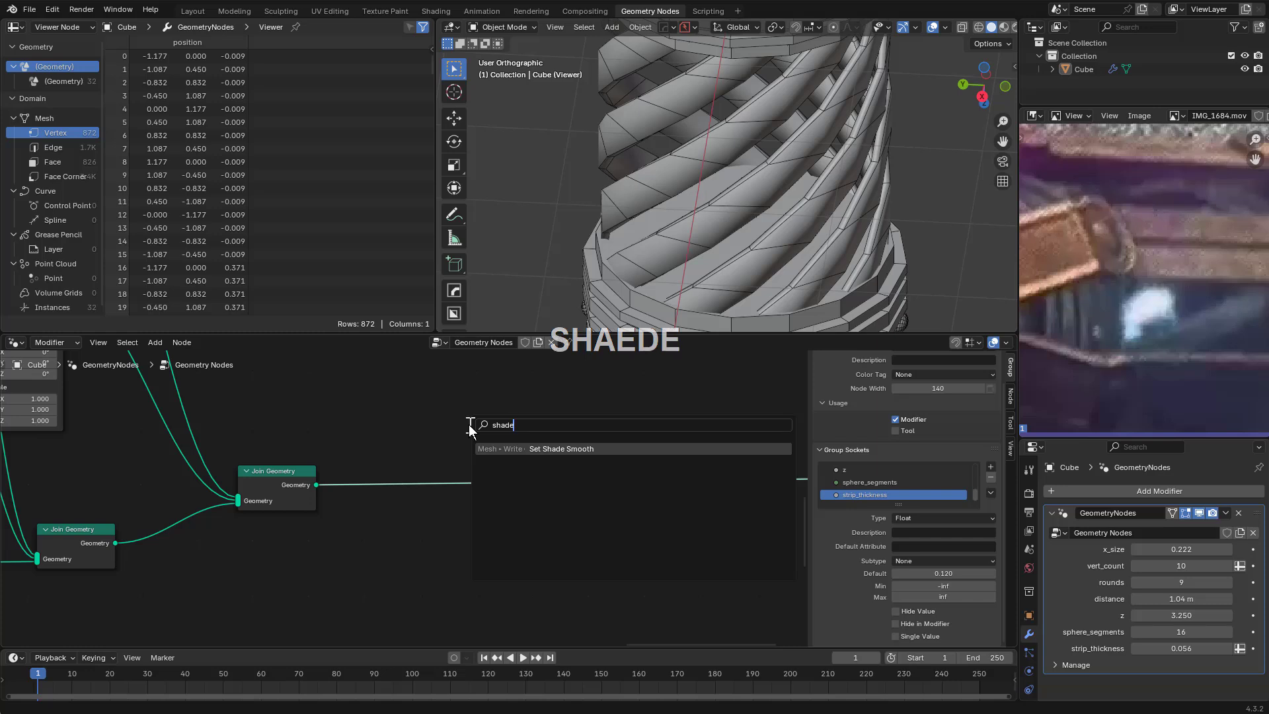
{"action": "key", "text": "Return"}
{"action": "left_click", "coordinate": [578, 458]}
{"action": "middle_click_drag", "start_coordinate": [613, 461], "coordinate": [537, 459]}
{"action": "key", "text": "g"}
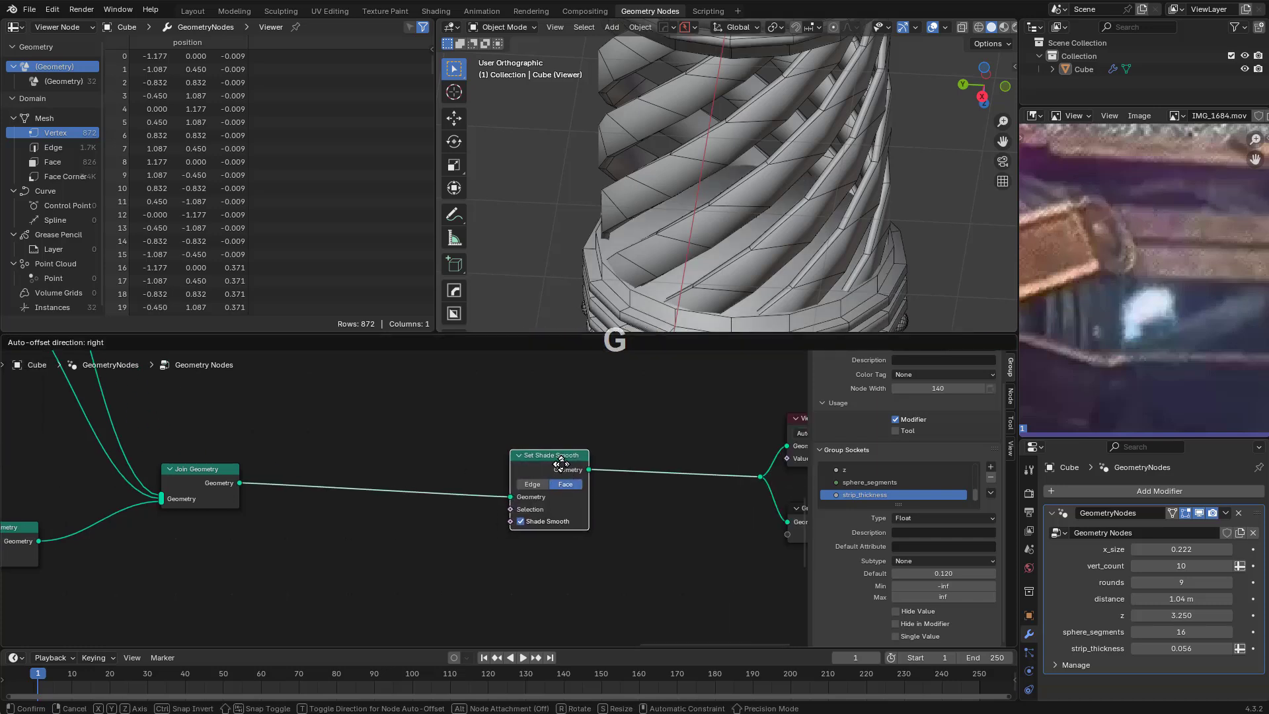
{"action": "left_click", "coordinate": [547, 451]}
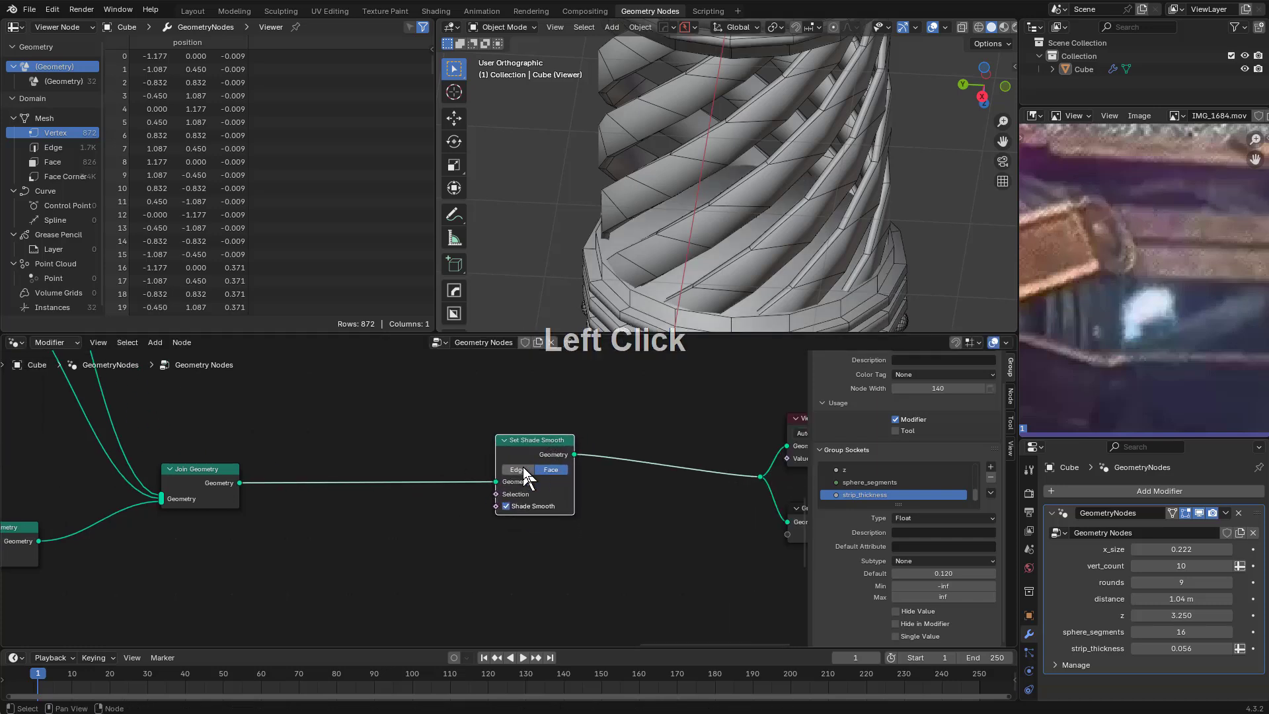
Duplicate the Set Shade Smooth node, insert the copy directly after the original and switch it to Edge mode
{"action": "left_click_drag", "start_coordinate": [526, 447], "coordinate": [507, 446]}
{"action": "key", "text": "shift+d"}
{"action": "key", "text": "g"}
{"action": "left_click", "coordinate": [614, 447]}
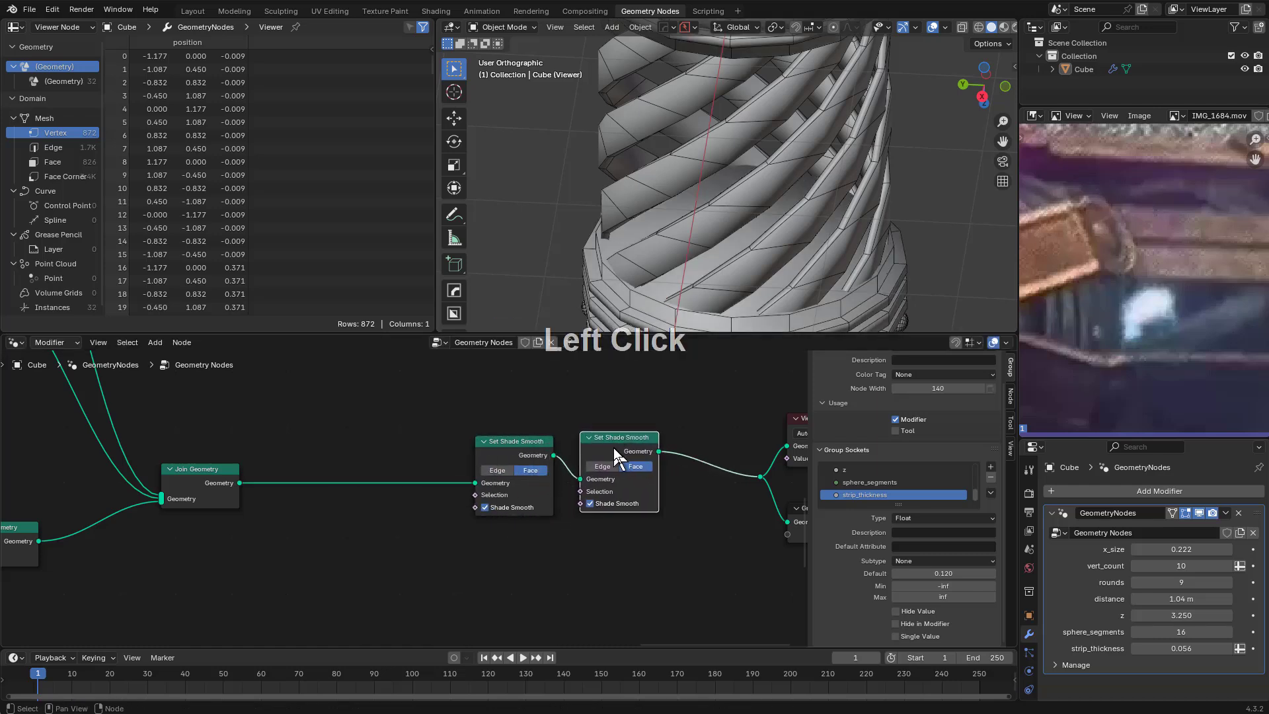
{"action": "middle_click_drag", "start_coordinate": [616, 435], "coordinate": [604, 459]}
{"action": "scroll", "coordinate": [543, 492], "scroll_direction": "up", "scroll_amount": 1}
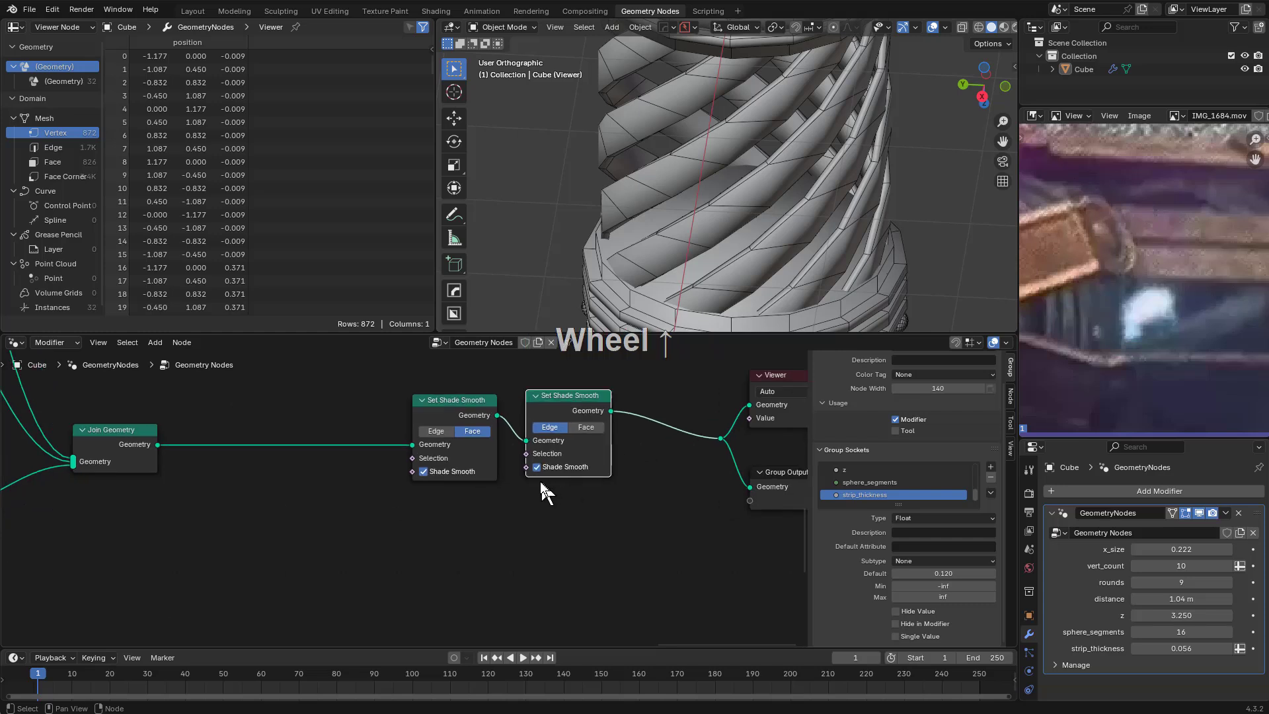
Add an Edge Angle node with its Unsigned Angle feeding the second Set Shade Smooth node's Shade Smooth input
{"action": "left_click_drag", "start_coordinate": [557, 501], "coordinate": [559, 502]}
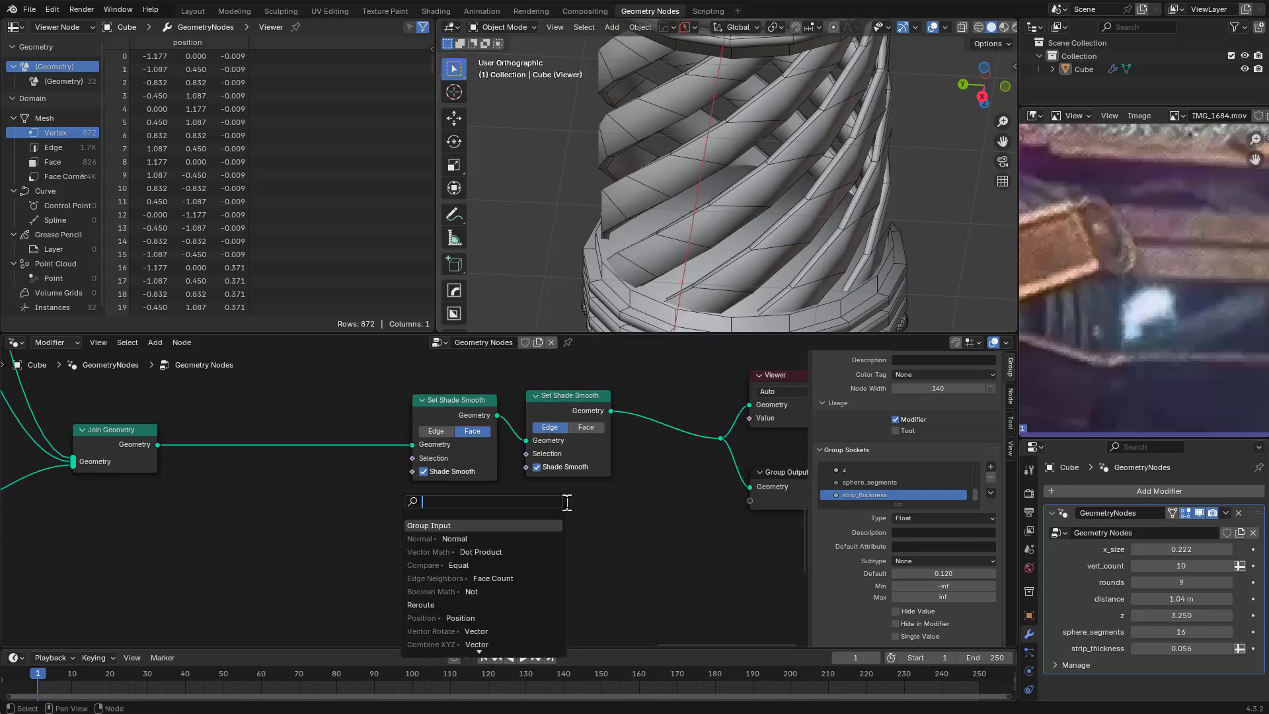
{"action": "type", "text": "unsi"}
{"action": "key", "text": "Return"}
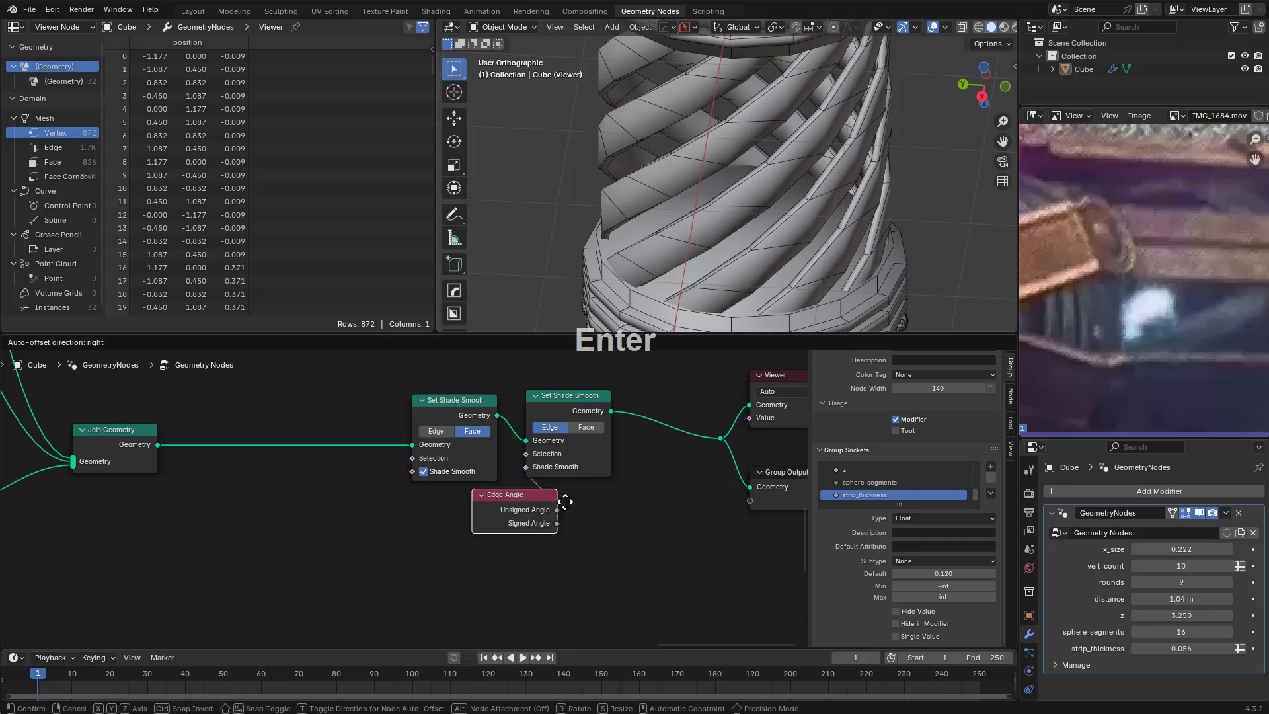
{"action": "left_click", "coordinate": [461, 539]}
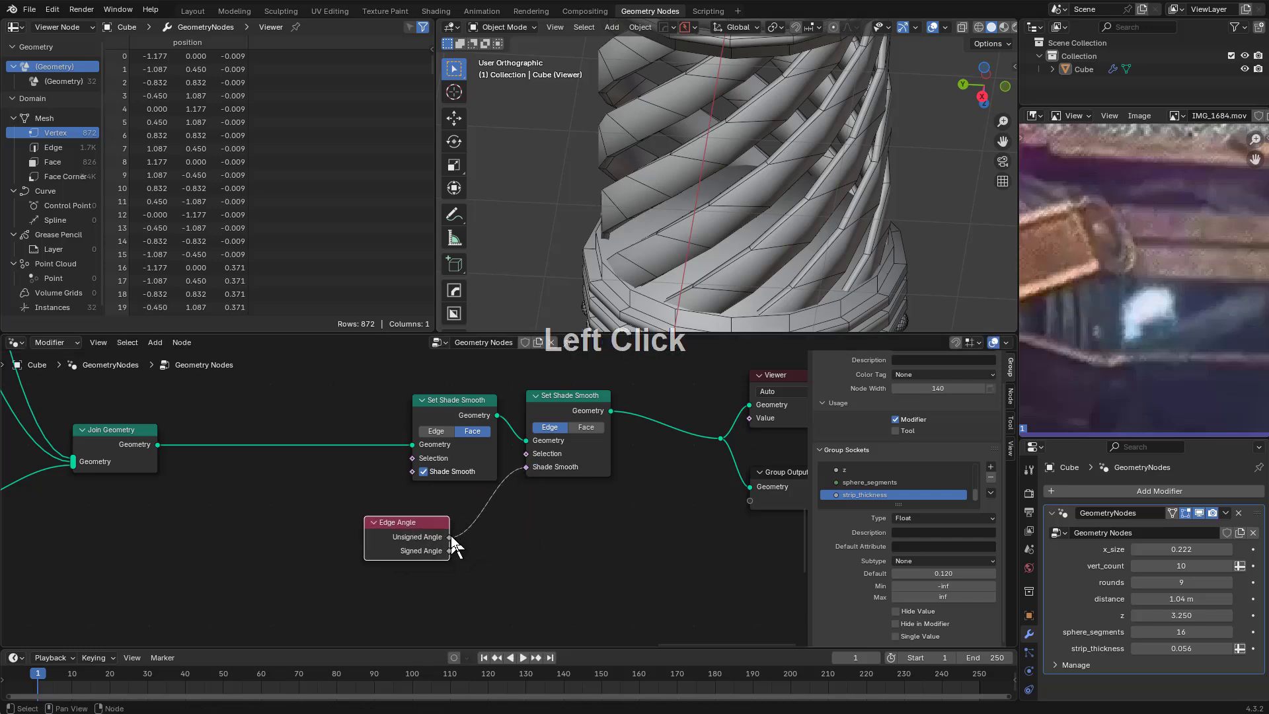
Insert a Compare node set to Greater Than between the Edge Angle's Unsigned Angle and the second node's Shade Smooth input
{"action": "left_click_drag", "start_coordinate": [452, 538], "coordinate": [505, 544]}
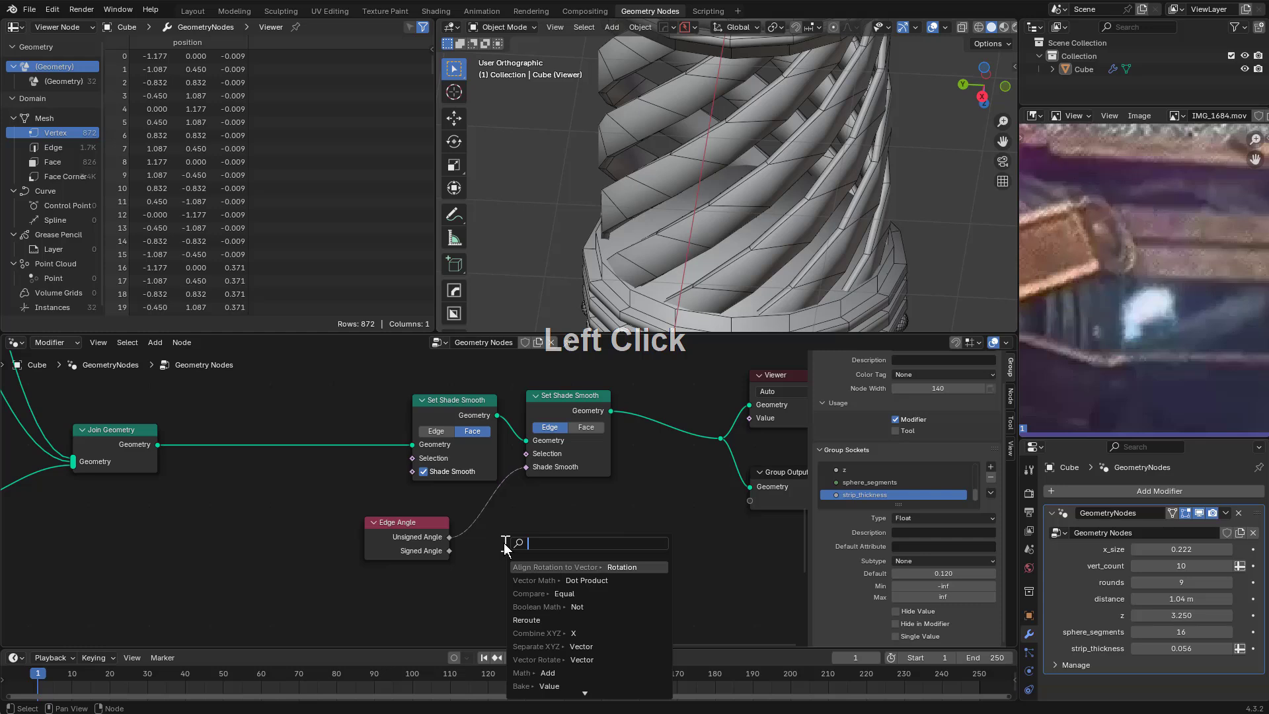
{"action": "type", "text": "comp"}
{"action": "key", "text": "Return"}
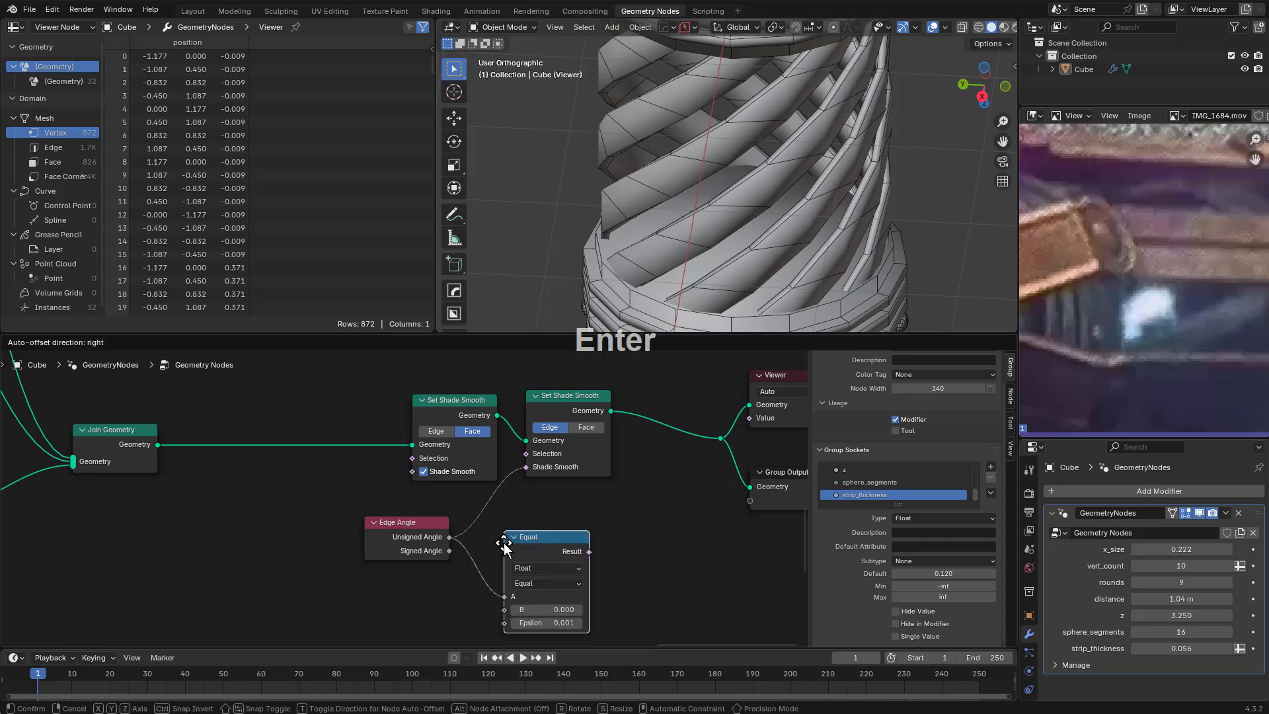
{"action": "left_click", "coordinate": [505, 549]}
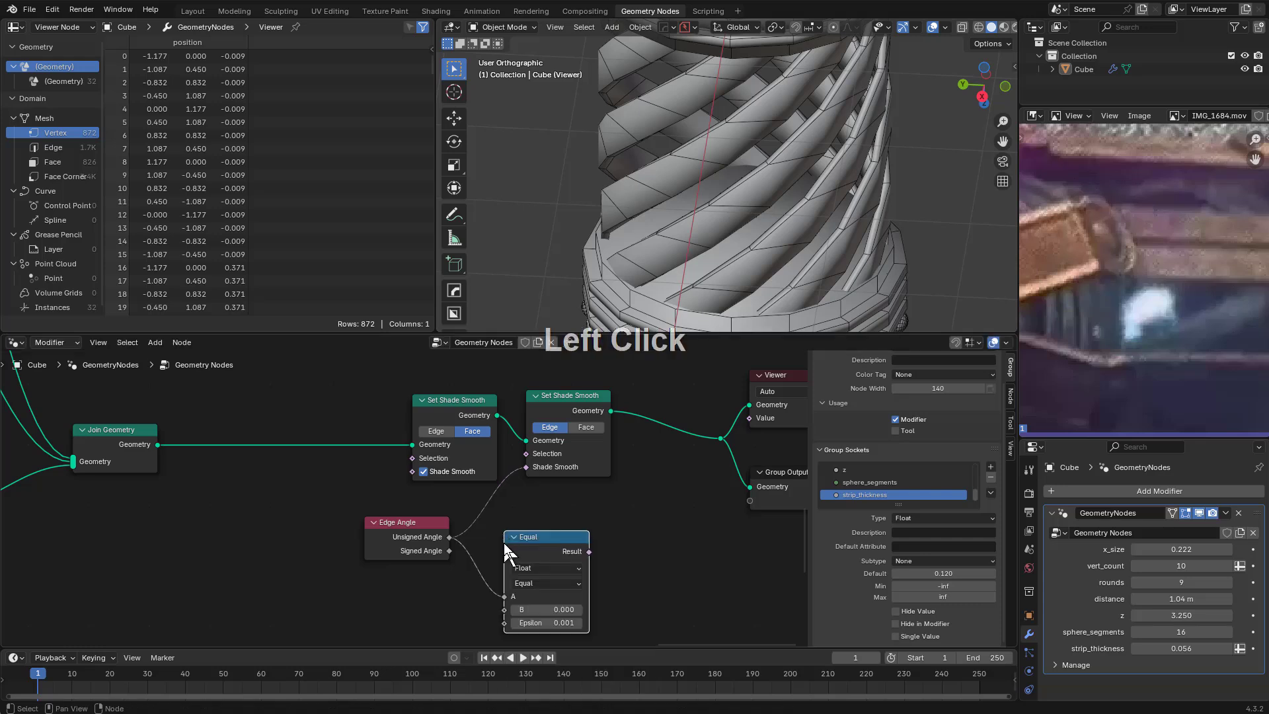
{"action": "left_click", "coordinate": [562, 583]}
{"action": "left_click", "coordinate": [560, 640]}
{"action": "left_click_drag", "start_coordinate": [555, 545], "coordinate": [569, 503]}
{"action": "key", "text": "ctrl+z"}
{"action": "scroll", "coordinate": [491, 543], "scroll_direction": "up", "scroll_amount": 1}
{"action": "scroll", "coordinate": [488, 543], "scroll_direction": "up", "scroll_amount": 1}
{"action": "left_click_drag", "start_coordinate": [405, 531], "coordinate": [461, 518]}
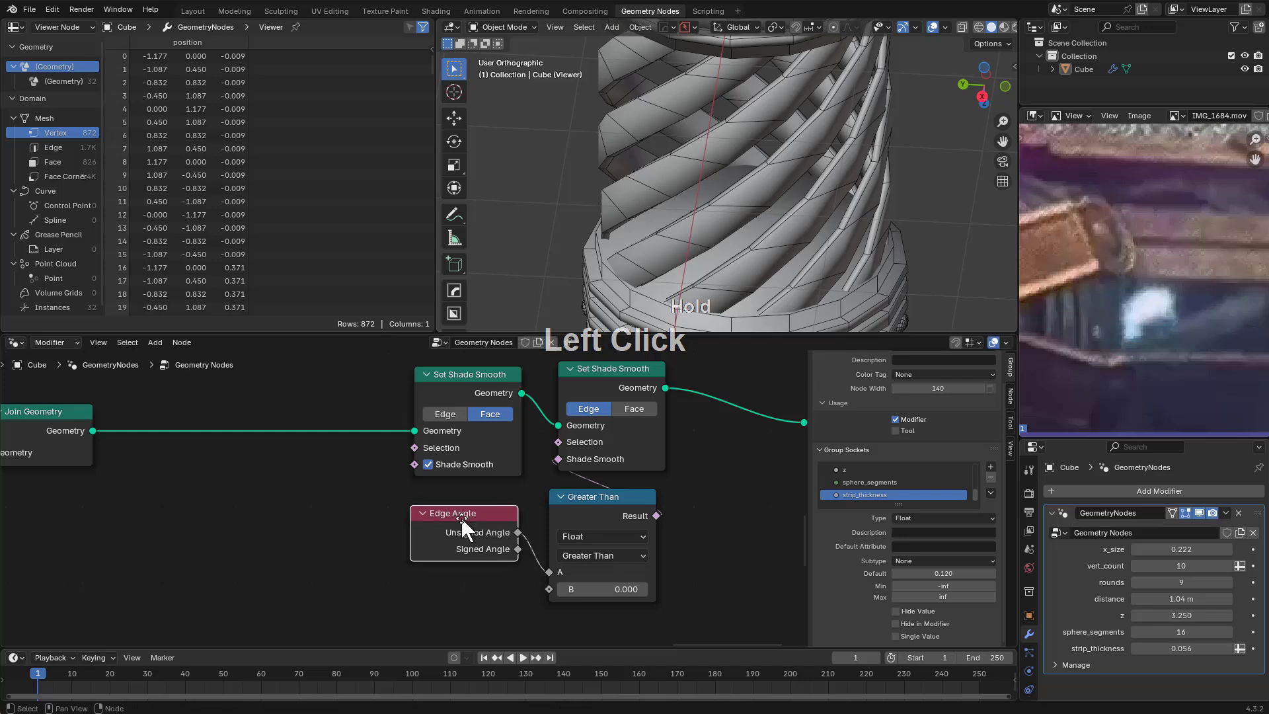
Try to reposition the Greater Than node beneath the second Set Shade Smooth node
{"action": "middle_click_drag", "start_coordinate": [573, 547], "coordinate": [535, 532]}
{"action": "scroll", "coordinate": [527, 532], "scroll_direction": "up", "scroll_amount": 1}
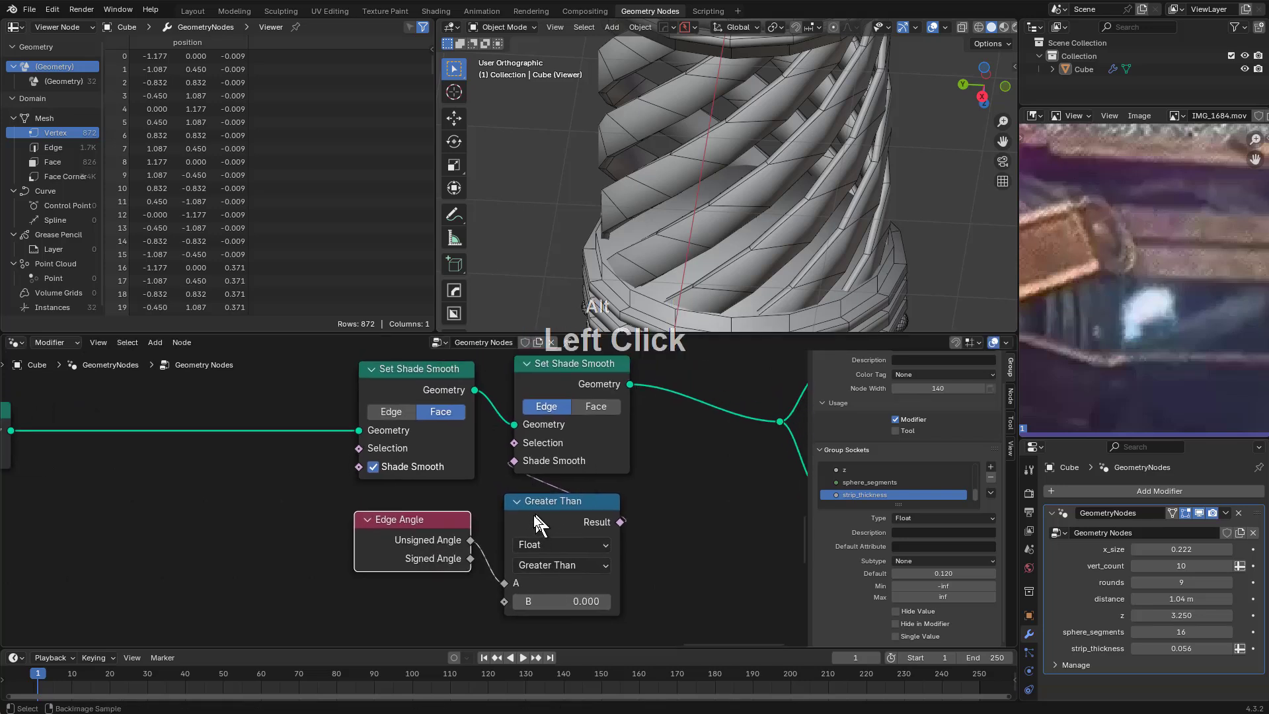
{"action": "mouse_move", "coordinate": [539, 524]}
{"action": "left_mouse_down", "text": "alt"}
{"action": "mouse_move", "coordinate": [528, 681]}
{"action": "mouse_move", "coordinate": [526, 517]}
{"action": "mouse_move", "coordinate": [552, 521]}
{"action": "left_mouse_up", "text": "alt"}
{"action": "key", "text": "ctrl+z"}
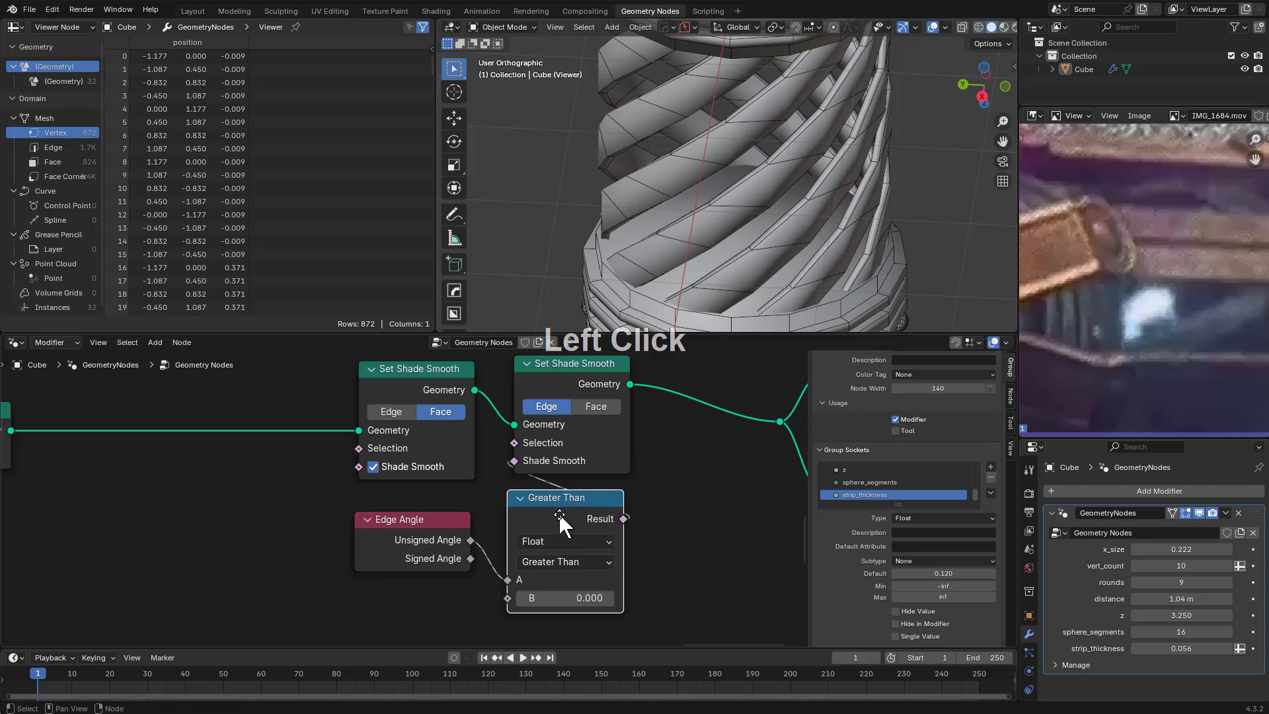
Open the preferences and examine the Input settings and the Node Editor theme settings
{"action": "key", "text": "F4"}
{"action": "left_click", "coordinate": [514, 622]}
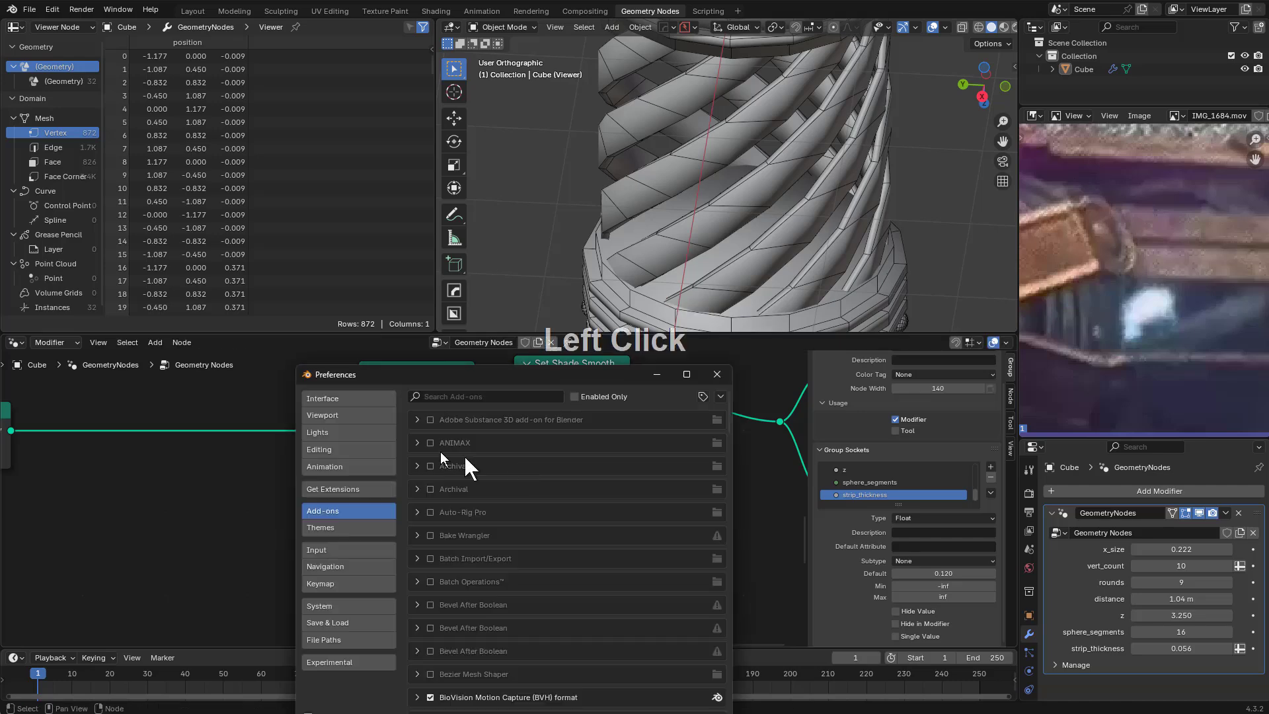
{"action": "left_click", "coordinate": [317, 549]}
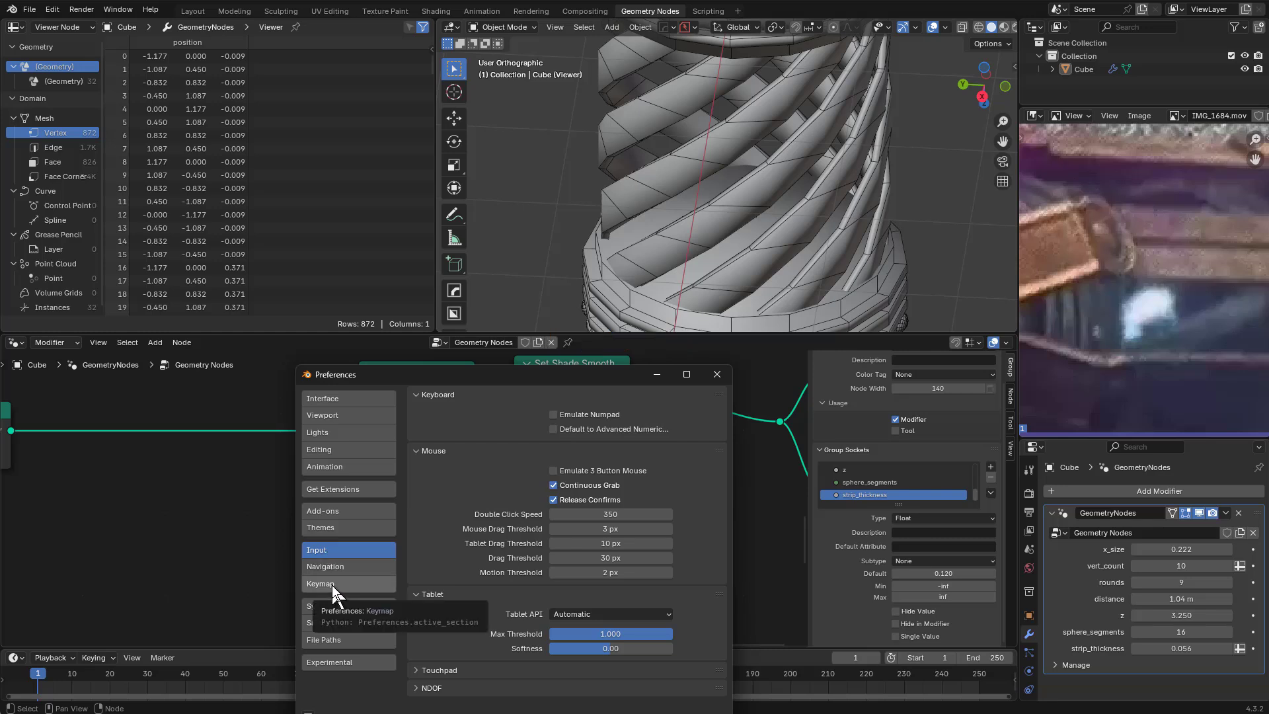
{"action": "left_click", "coordinate": [338, 527]}
{"action": "scroll", "coordinate": [475, 561], "scroll_direction": "down", "scroll_amount": 2}
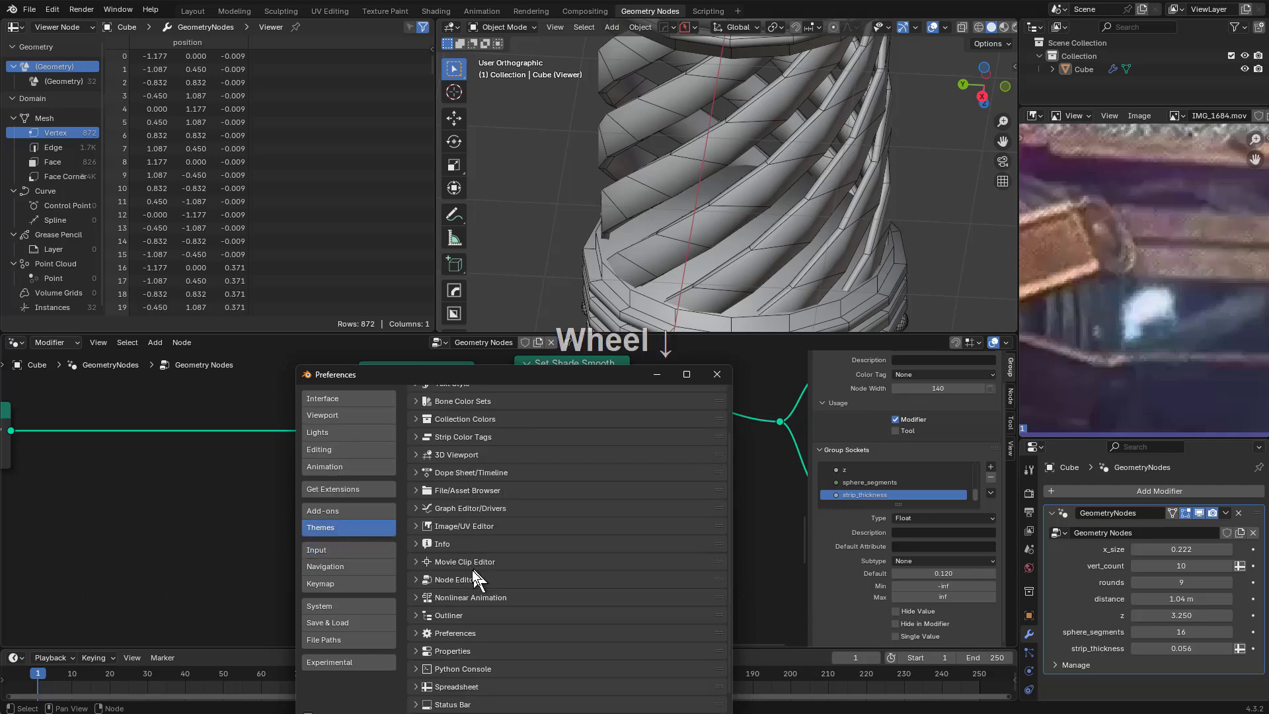
{"action": "left_click", "coordinate": [427, 579]}
{"action": "scroll", "coordinate": [450, 584], "scroll_direction": "down", "scroll_amount": 6}
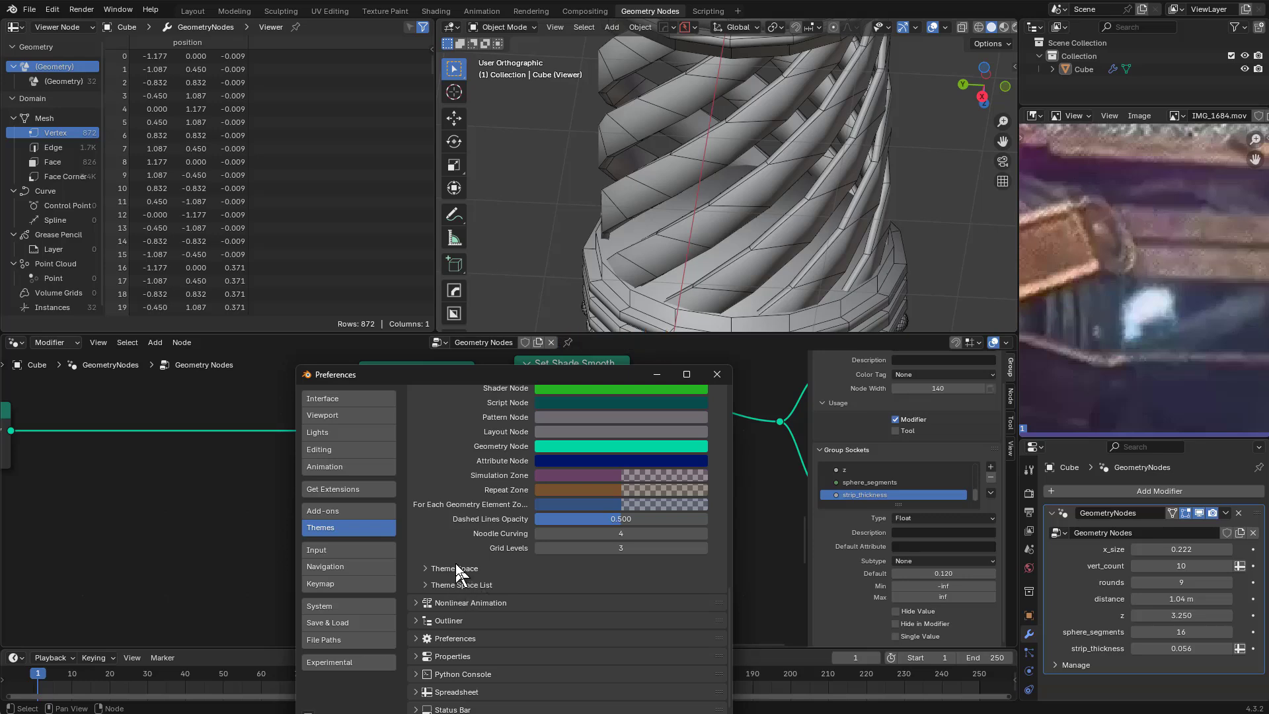
{"action": "left_click", "coordinate": [447, 565]}
{"action": "scroll", "coordinate": [447, 562], "scroll_direction": "down", "scroll_amount": 6}
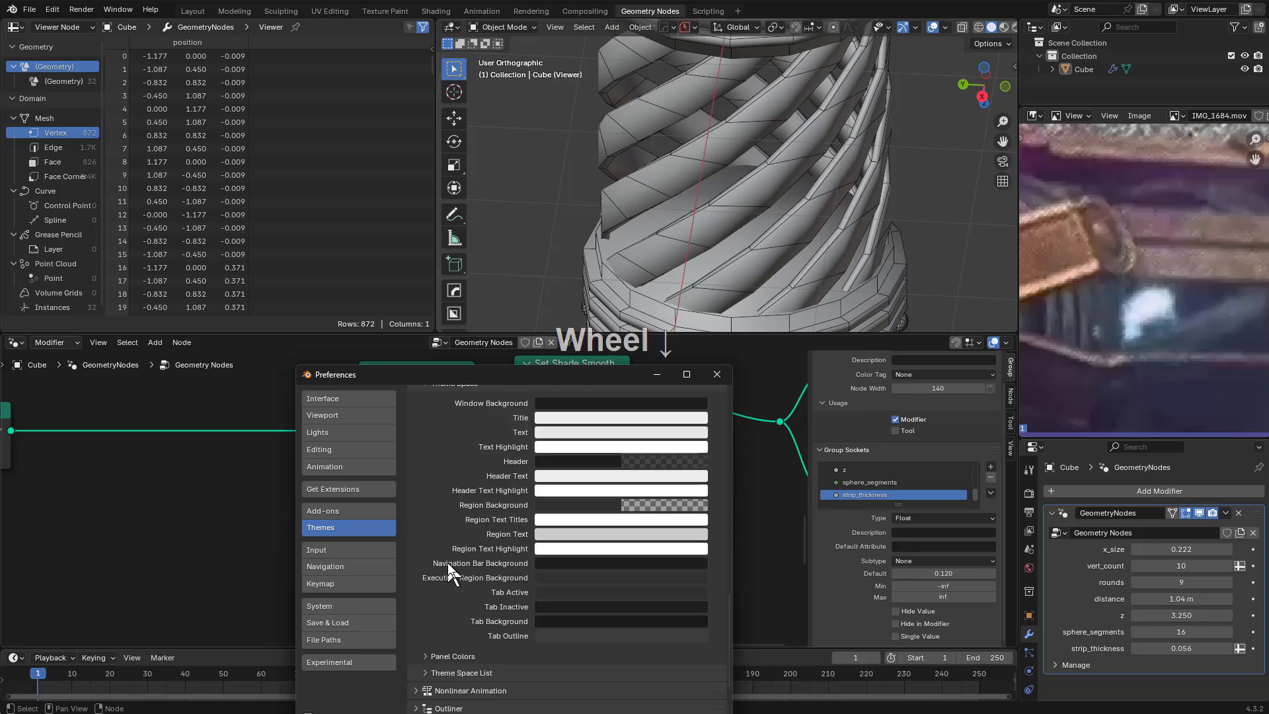
{"action": "scroll", "coordinate": [447, 562], "scroll_direction": "up", "scroll_amount": 3}
{"action": "left_click", "coordinate": [448, 463]}
{"action": "scroll", "coordinate": [465, 489], "scroll_direction": "up", "scroll_amount": 1}
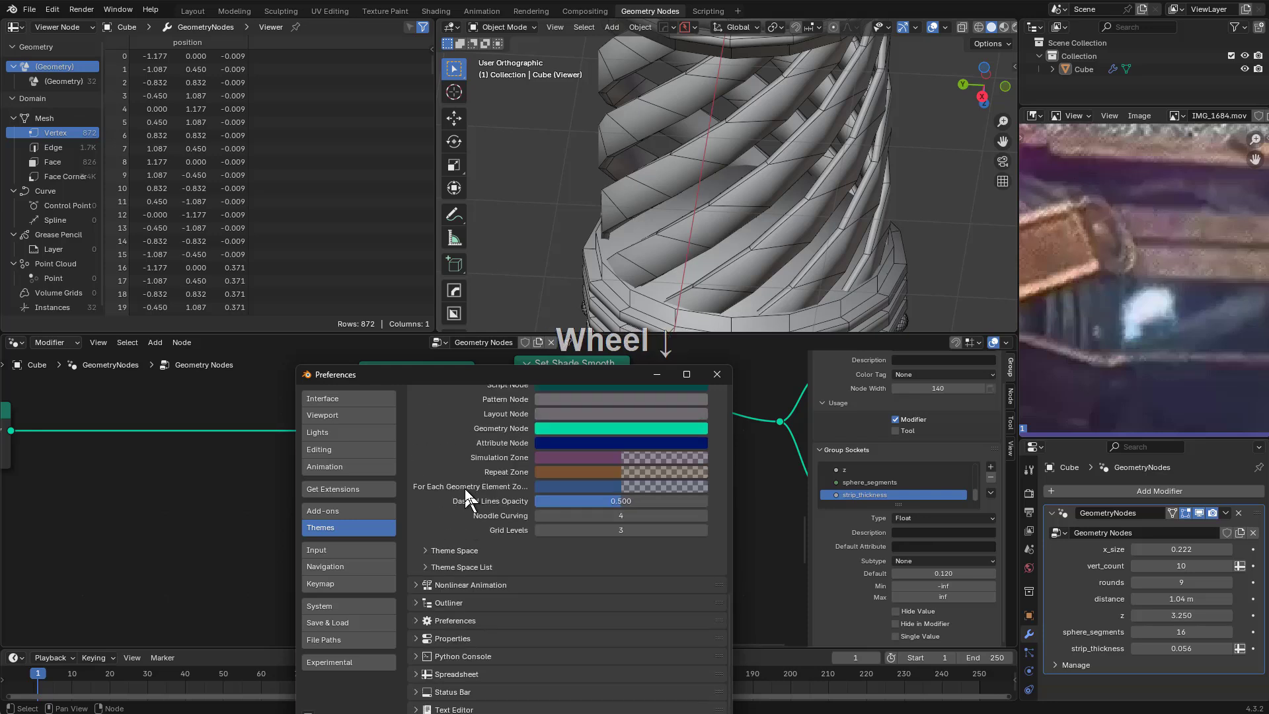
{"action": "scroll", "coordinate": [465, 489], "scroll_direction": "down", "scroll_amount": 1}
{"action": "scroll", "coordinate": [465, 490], "scroll_direction": "up", "scroll_amount": 1}
{"action": "scroll", "coordinate": [466, 489], "scroll_direction": "up", "scroll_amount": 2}
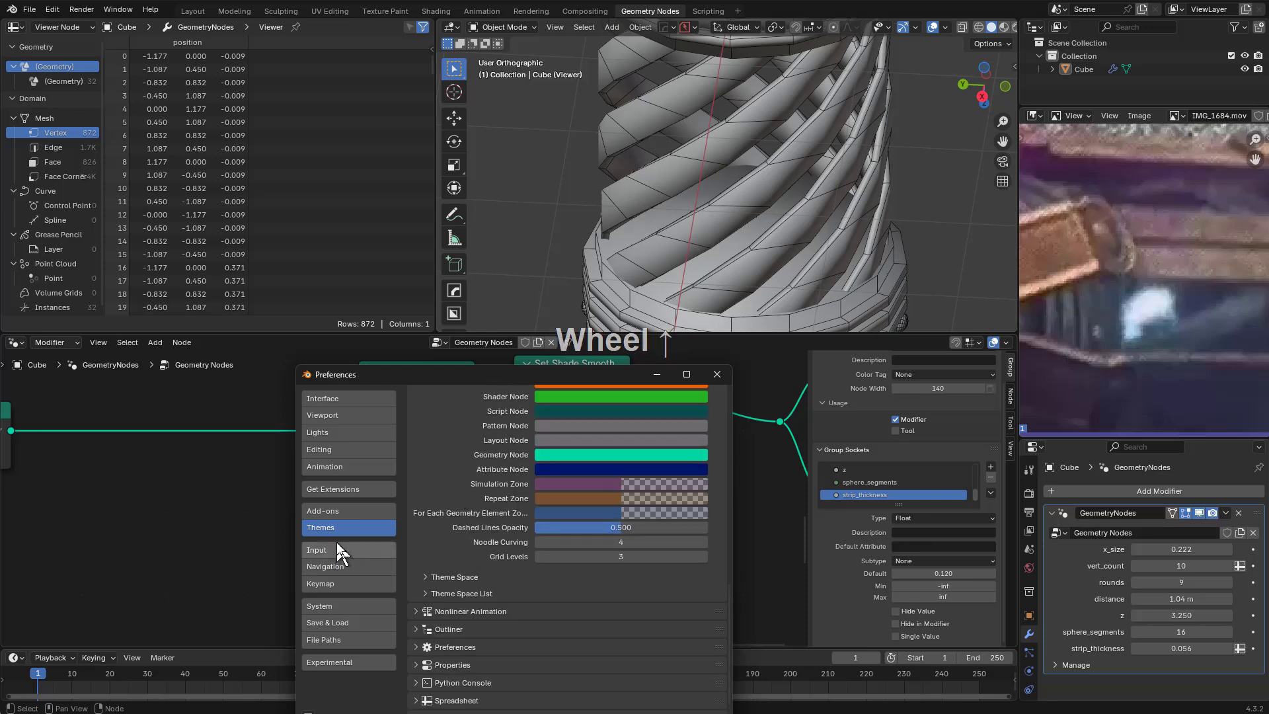
Disable the Node Editor's Auto-Offset in the Editing preferences and close the preferences window
{"action": "left_click", "coordinate": [334, 448]}
{"action": "left_click", "coordinate": [454, 678]}
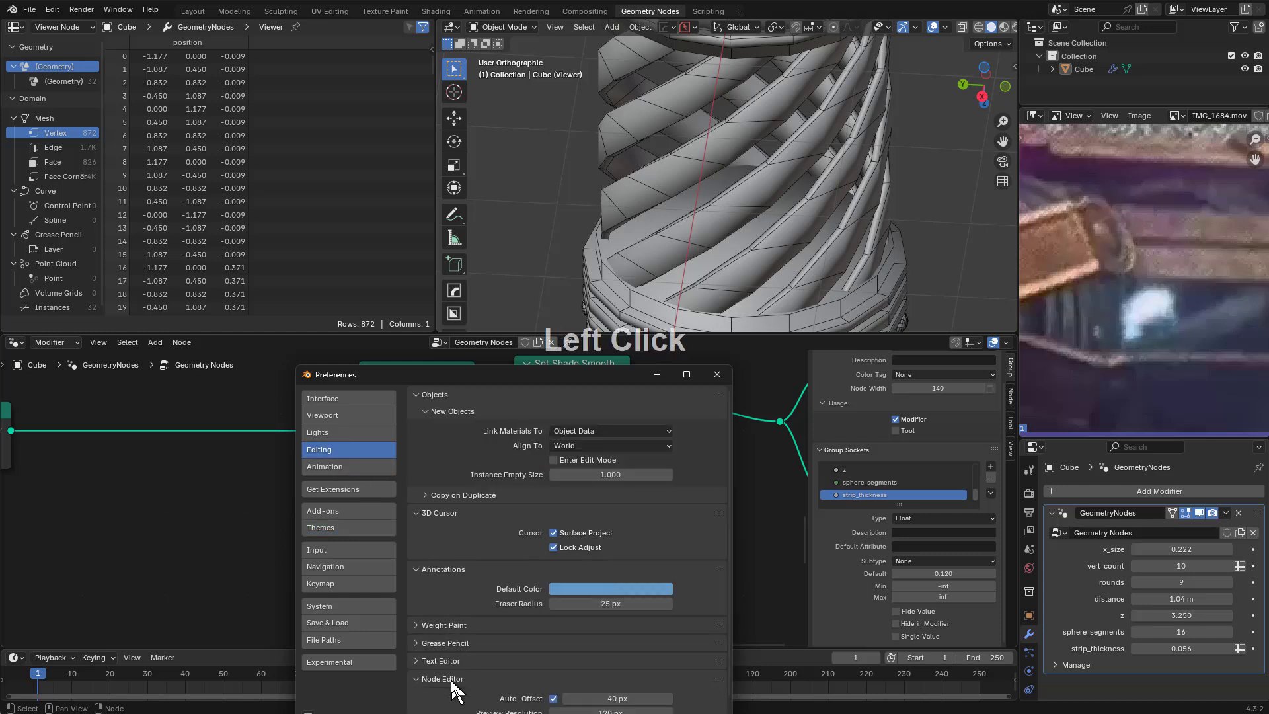
{"action": "scroll", "coordinate": [461, 666], "scroll_direction": "down", "scroll_amount": 1}
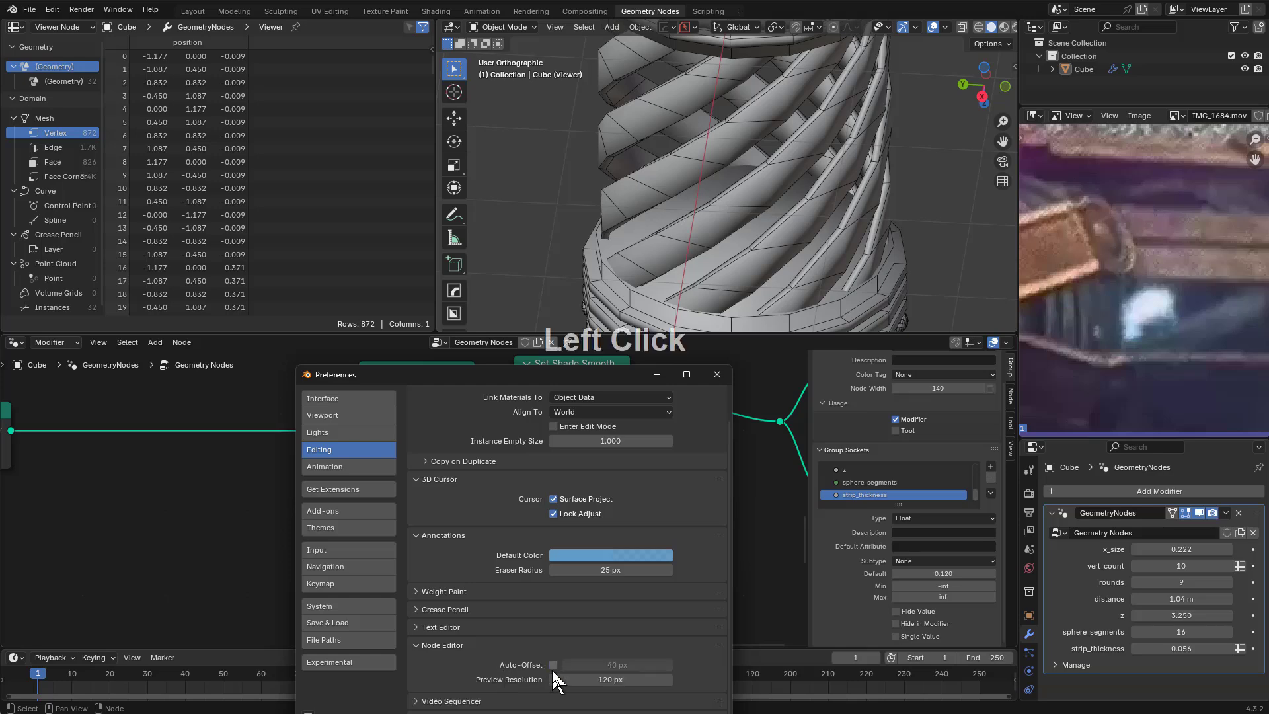
{"action": "left_click", "coordinate": [721, 381]}
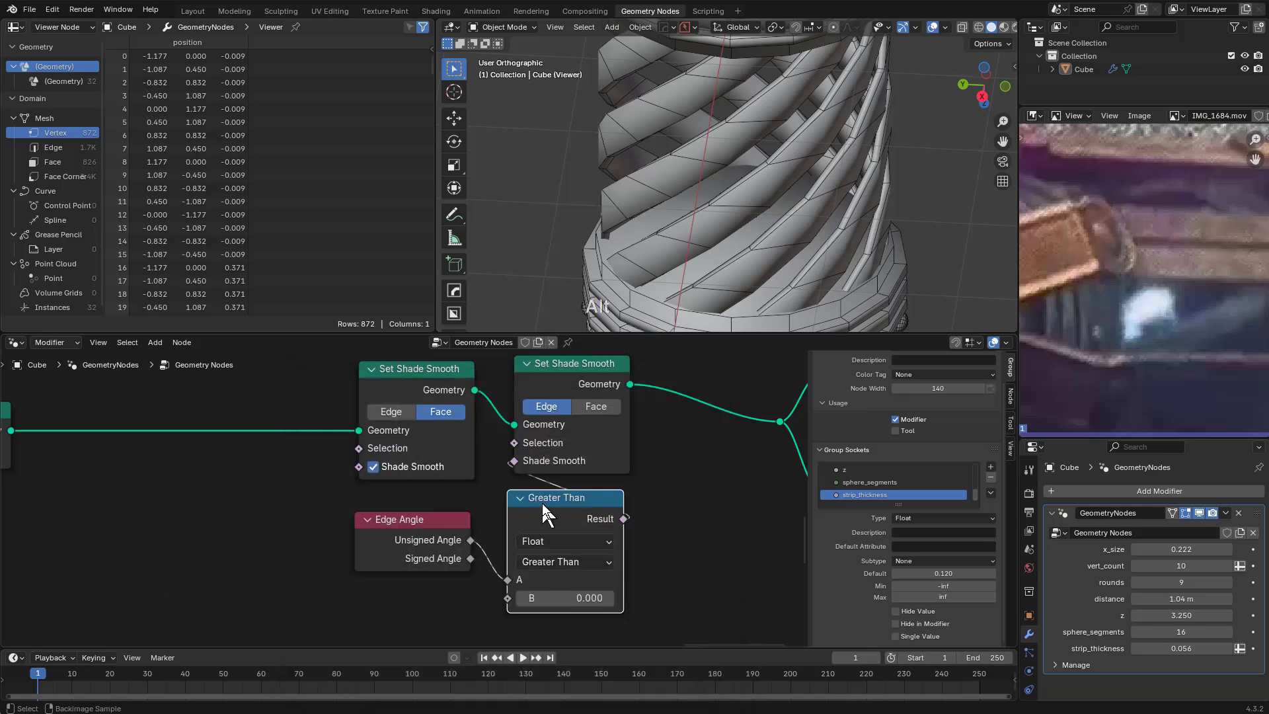
Reposition the Greater Than node and the first Set Shade Smooth node to tidy the shading nodes
{"action": "mouse_move", "coordinate": [539, 490]}
{"action": "left_mouse_down"}
{"action": "mouse_move", "coordinate": [638, 533]}
{"action": "mouse_move", "coordinate": [532, 485]}
{"action": "mouse_move", "coordinate": [575, 527]}
{"action": "mouse_move", "coordinate": [558, 522]}
{"action": "mouse_move", "coordinate": [678, 531]}
{"action": "mouse_move", "coordinate": [646, 512]}
{"action": "mouse_move", "coordinate": [552, 502]}
{"action": "left_mouse_up"}
{"action": "left_click_drag", "start_coordinate": [411, 375], "coordinate": [408, 402], "text": "alt"}
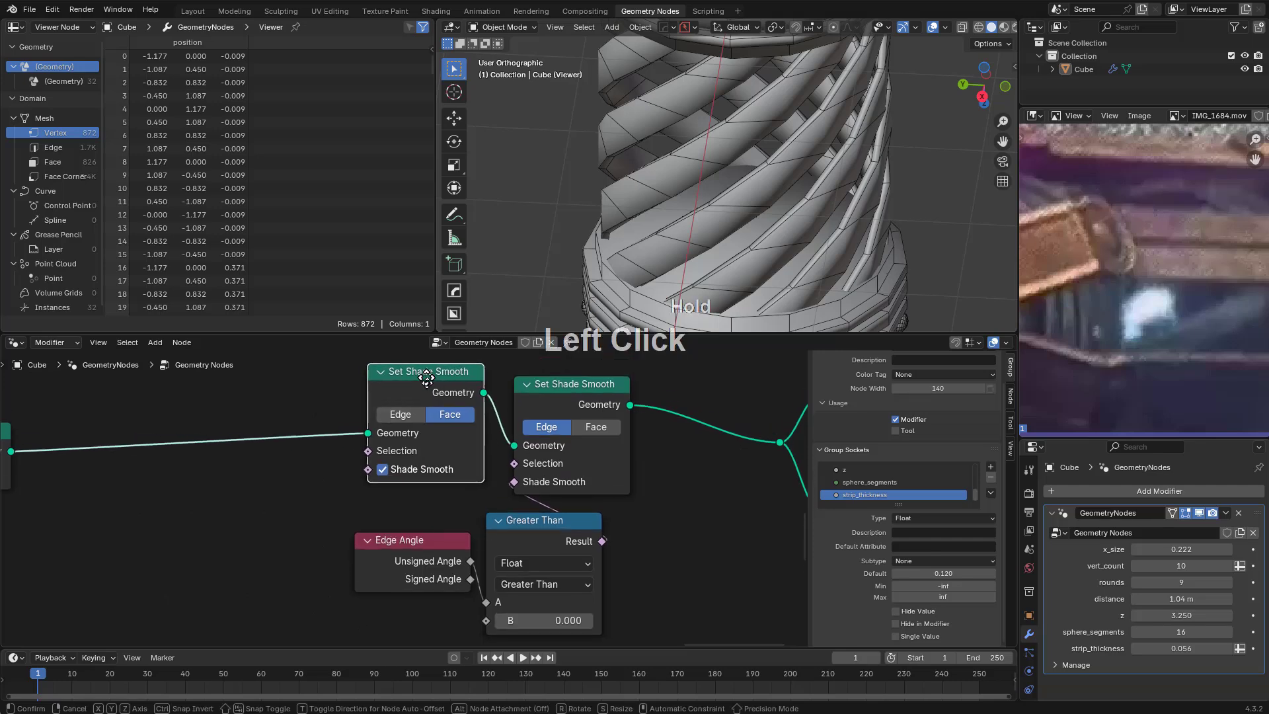
{"action": "scroll", "coordinate": [368, 490], "scroll_direction": "down", "scroll_amount": 2}
{"action": "scroll", "coordinate": [367, 490], "scroll_direction": "down", "scroll_amount": 1}
Reposition the upstream node that leads into the Set Shade Smooth nodes to tidy the node layout
{"action": "middle_click_drag", "start_coordinate": [149, 481], "coordinate": [496, 464]}
{"action": "scroll", "coordinate": [456, 479], "scroll_direction": "up", "scroll_amount": 1}
{"action": "scroll", "coordinate": [410, 492], "scroll_direction": "down", "scroll_amount": 1}
{"action": "middle_click_drag", "start_coordinate": [179, 535], "coordinate": [572, 495]}
{"action": "scroll", "coordinate": [310, 536], "scroll_direction": "down", "scroll_amount": 1}
{"action": "scroll", "coordinate": [247, 537], "scroll_direction": "down", "scroll_amount": 2}
{"action": "middle_click_drag", "start_coordinate": [248, 537], "coordinate": [357, 529]}
{"action": "scroll", "coordinate": [360, 528], "scroll_direction": "up", "scroll_amount": 3}
{"action": "left_click_drag", "start_coordinate": [746, 477], "coordinate": [747, 490]}
{"action": "scroll", "coordinate": [736, 504], "scroll_direction": "down", "scroll_amount": 2}
{"action": "scroll", "coordinate": [521, 513], "scroll_direction": "up", "scroll_amount": 1}
{"action": "middle_click_drag", "start_coordinate": [736, 504], "coordinate": [466, 503]}
{"action": "key", "text": "g"}
{"action": "left_click", "coordinate": [573, 494]}
{"action": "scroll", "coordinate": [430, 525], "scroll_direction": "down", "scroll_amount": 1}
{"action": "scroll", "coordinate": [522, 501], "scroll_direction": "up", "scroll_amount": 2}
{"action": "middle_click_drag", "start_coordinate": [614, 509], "coordinate": [347, 497]}
{"action": "scroll", "coordinate": [348, 497], "scroll_direction": "down", "scroll_amount": 1}
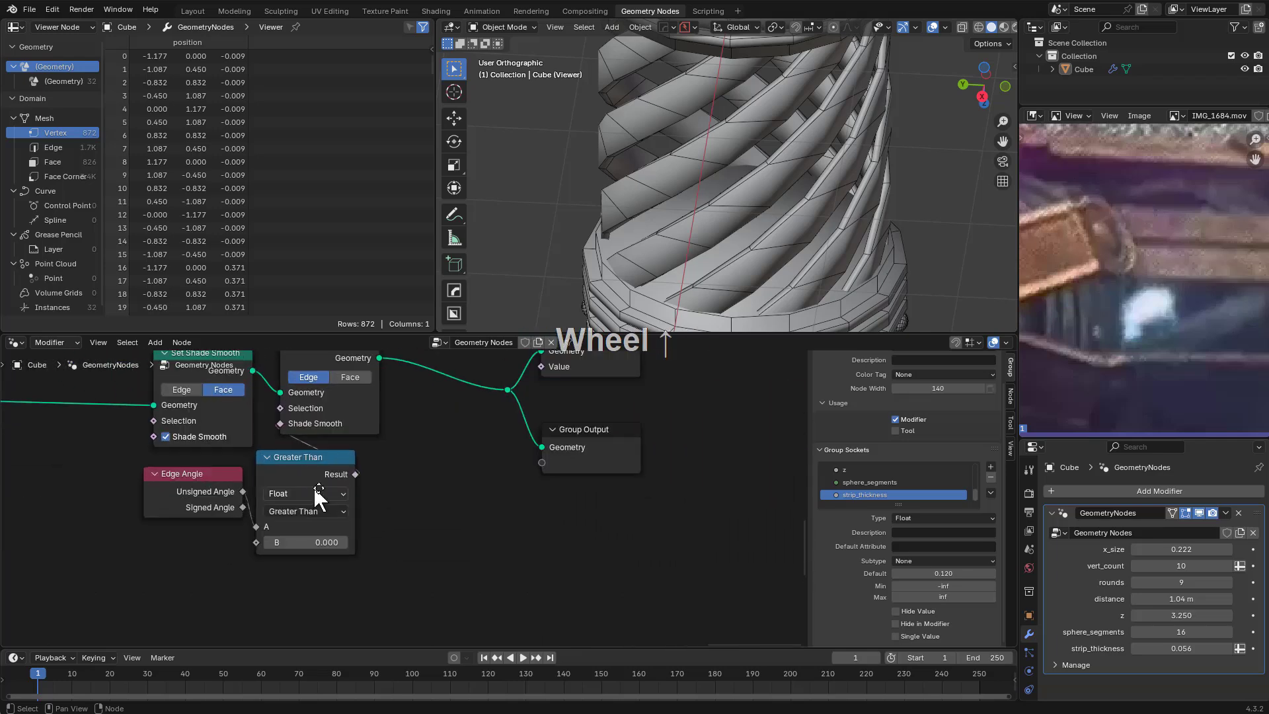
Switch the edge-angle comparison node to Less Than and set its B threshold to 1.380
{"action": "scroll", "coordinate": [470, 549], "scroll_direction": "up", "scroll_amount": 5}
{"action": "left_click_drag", "start_coordinate": [479, 517], "coordinate": [509, 522]}
{"action": "scroll", "coordinate": [509, 511], "scroll_direction": "down", "scroll_amount": 5}
{"action": "middle_click_drag", "start_coordinate": [509, 511], "coordinate": [453, 474]}
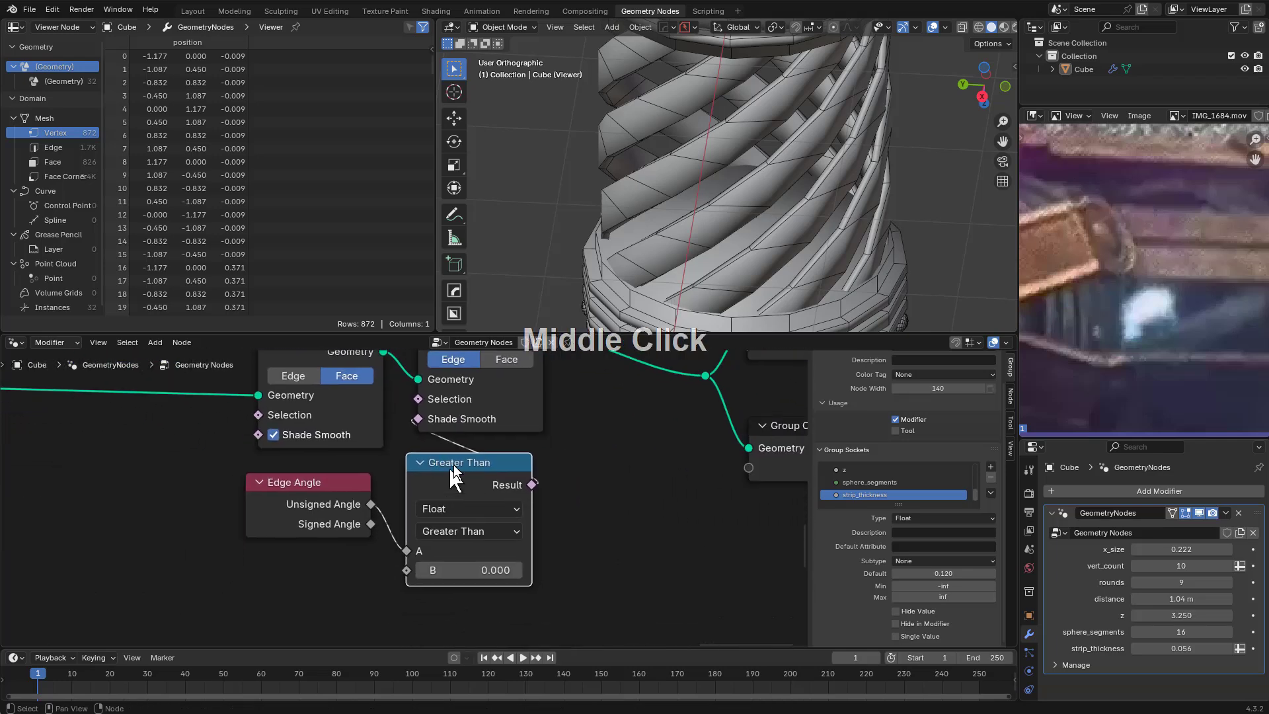
{"action": "scroll", "coordinate": [454, 478], "scroll_direction": "up", "scroll_amount": 4}
{"action": "left_click_drag", "start_coordinate": [480, 589], "coordinate": [540, 589], "text": "shift"}
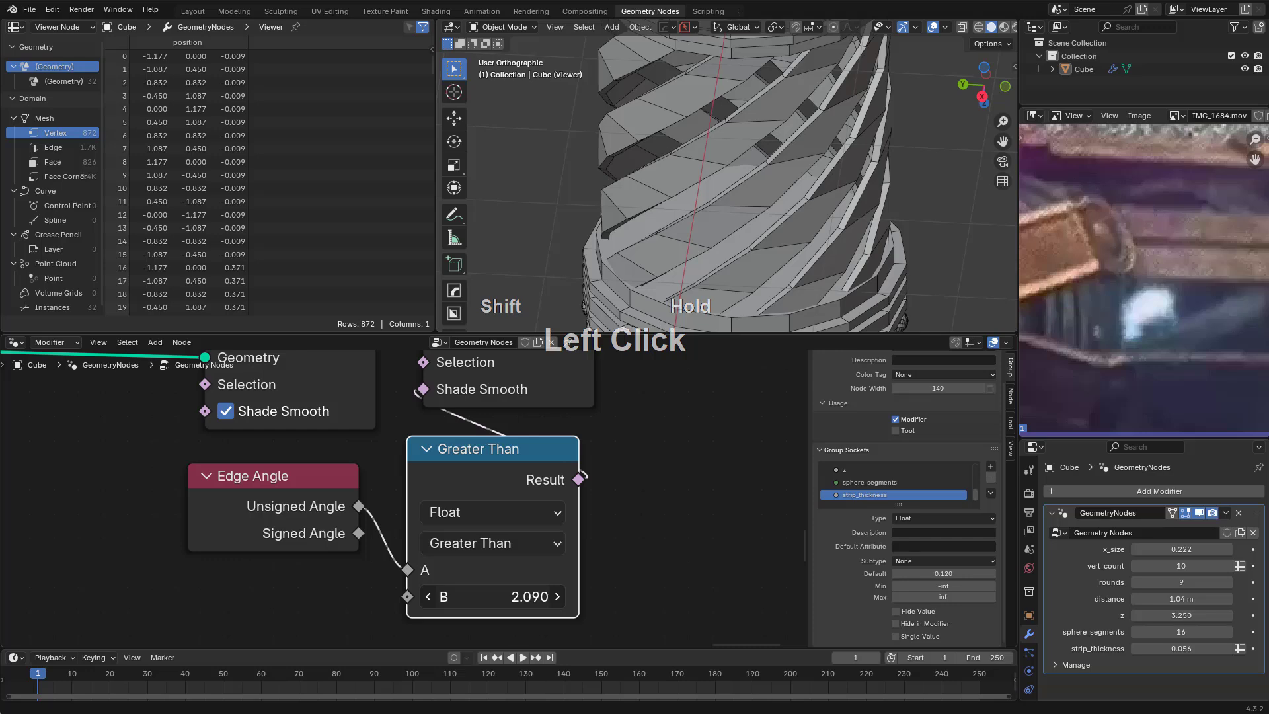
{"action": "mouse_move", "coordinate": [502, 596]}
{"action": "left_mouse_down", "text": "shift"}
{"action": "mouse_move", "coordinate": [463, 596]}
{"action": "mouse_move", "coordinate": [494, 596]}
{"action": "left_mouse_up", "text": "shift"}
{"action": "left_click", "coordinate": [481, 543]}
{"action": "left_click", "coordinate": [513, 374]}
{"action": "left_click_drag", "start_coordinate": [502, 596], "coordinate": [463, 597], "text": "shift"}
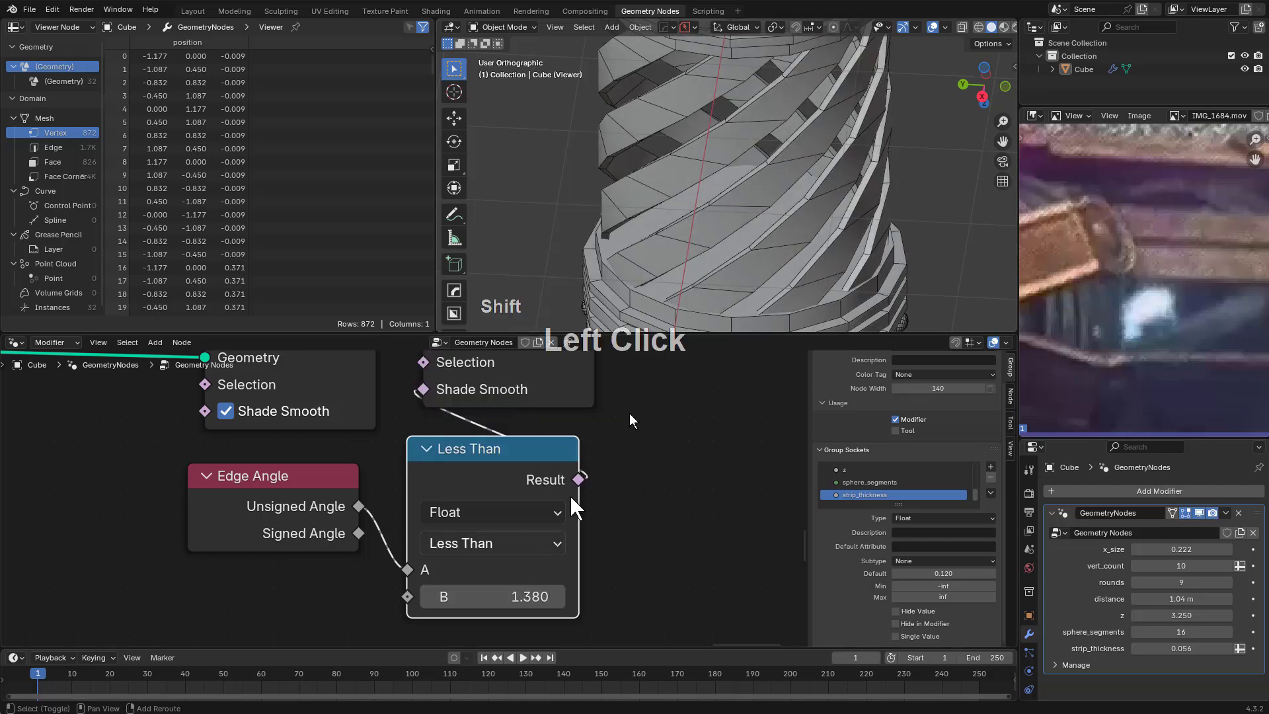
Hide the viewport overlays and inspect the smooth shading on the rings and twisted strands
{"action": "left_click", "coordinate": [932, 27]}
{"action": "middle_click_drag", "start_coordinate": [854, 83], "coordinate": [751, 193]}
{"action": "scroll", "coordinate": [778, 224], "scroll_direction": "up", "scroll_amount": 3}
{"action": "scroll", "coordinate": [825, 168], "scroll_direction": "down", "scroll_amount": 1}
{"action": "scroll", "coordinate": [66, 258], "scroll_direction": "down", "scroll_amount": 1}
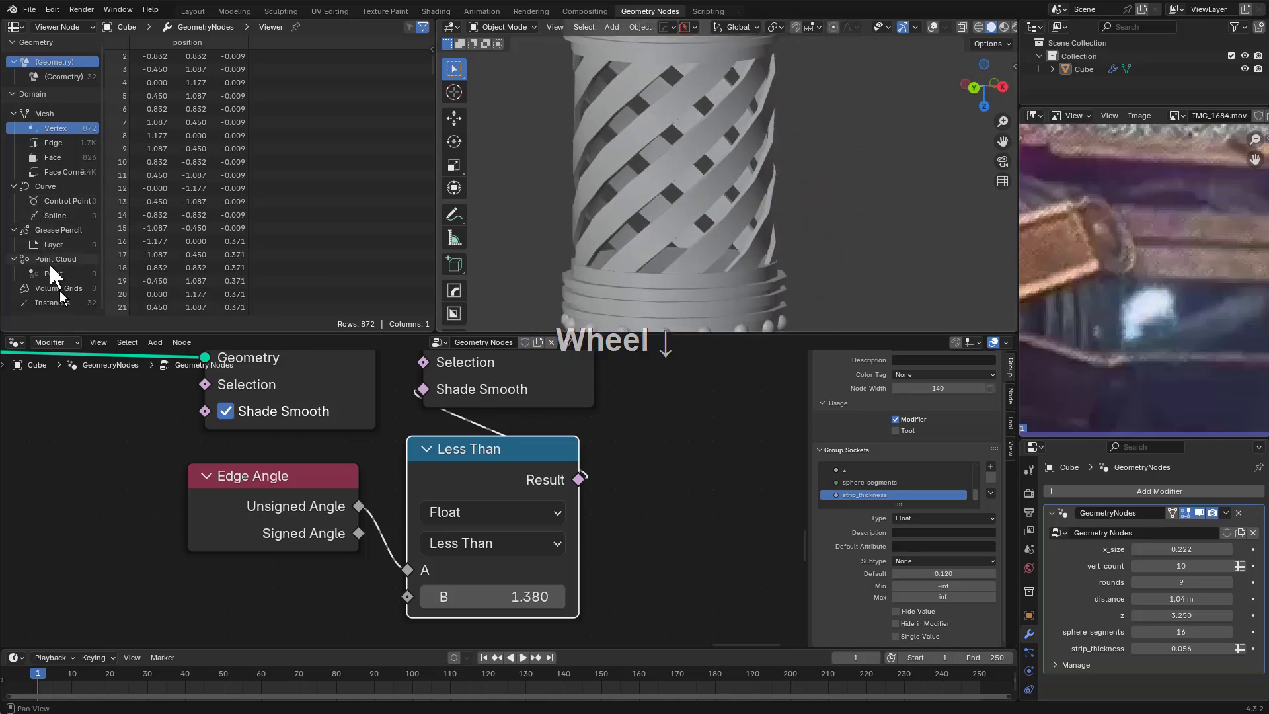
Insert a Realize Instances node on the link between the final Join Geometry and the first Set Shade Smooth node
{"action": "middle_click_drag", "start_coordinate": [335, 507], "coordinate": [402, 592]}
{"action": "scroll", "coordinate": [277, 562], "scroll_direction": "down", "scroll_amount": 2}
{"action": "middle_click_drag", "start_coordinate": [251, 558], "coordinate": [585, 509]}
{"action": "scroll", "coordinate": [562, 489], "scroll_direction": "up", "scroll_amount": 1}
{"action": "key", "text": "shift+a"}
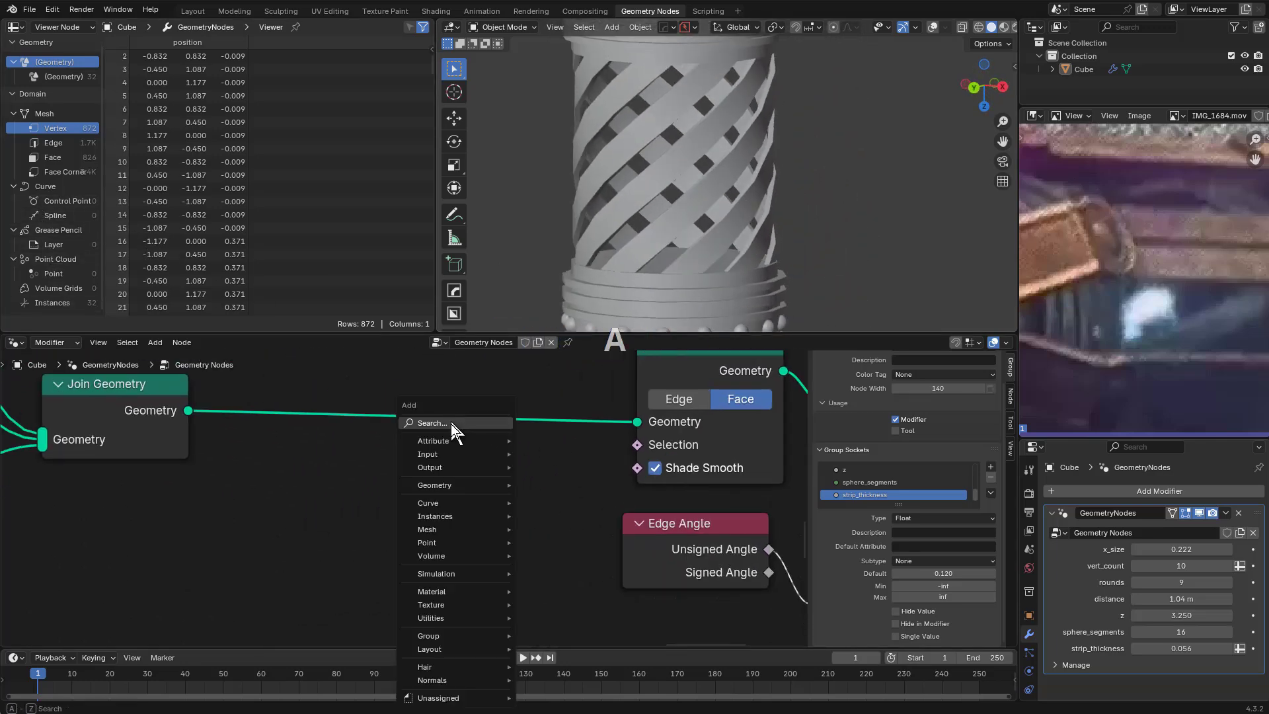
{"action": "left_click", "coordinate": [451, 423]}
{"action": "type", "text": "rea"}
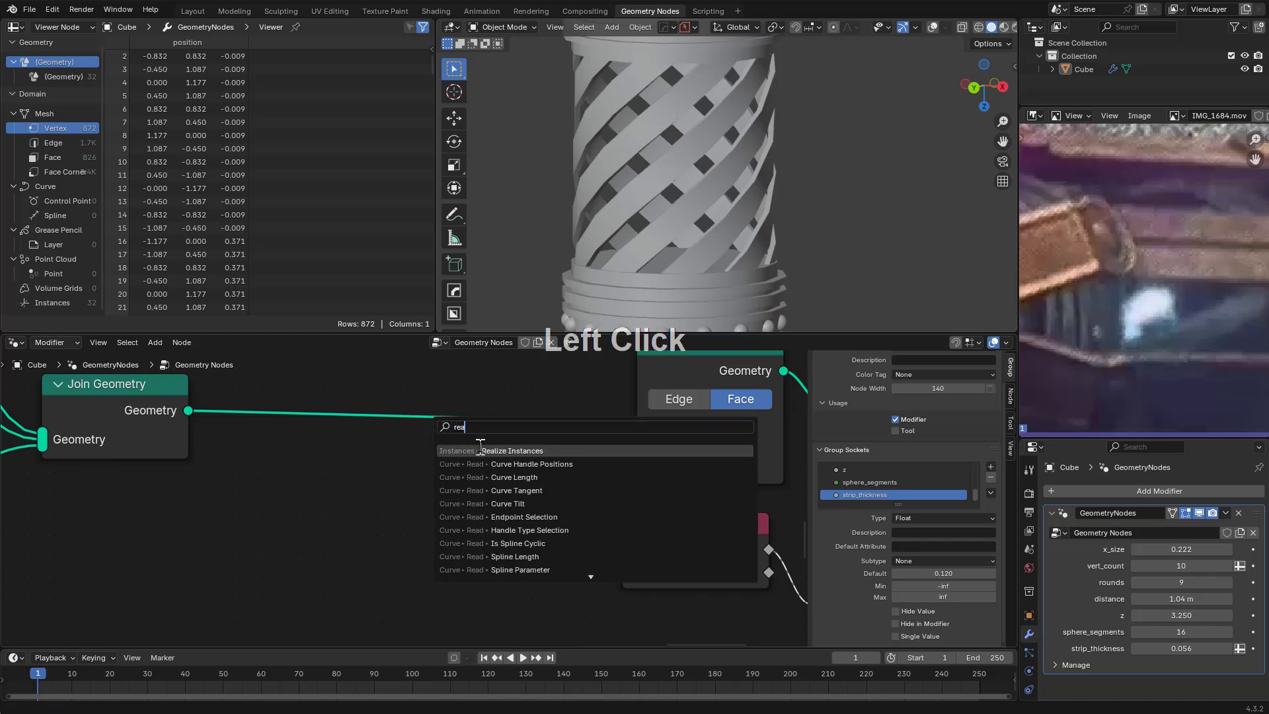
{"action": "left_click", "coordinate": [480, 449]}
{"action": "left_click", "coordinate": [450, 365]}
Position the Realize Instances node just before the first Set Shade Smooth node
{"action": "key", "text": "g"}
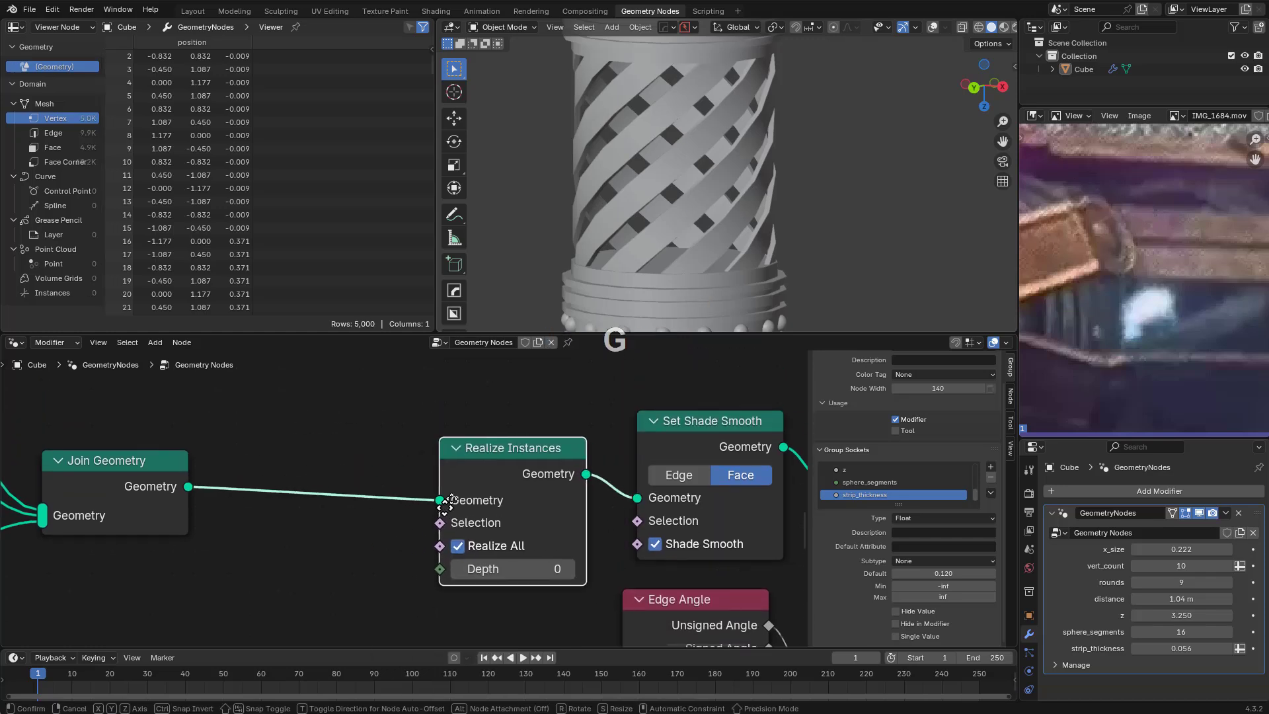
{"action": "left_click", "coordinate": [465, 470]}
{"action": "middle_click_drag", "start_coordinate": [466, 471], "coordinate": [347, 458]}
{"action": "scroll", "coordinate": [347, 458], "scroll_direction": "down", "scroll_amount": 4}
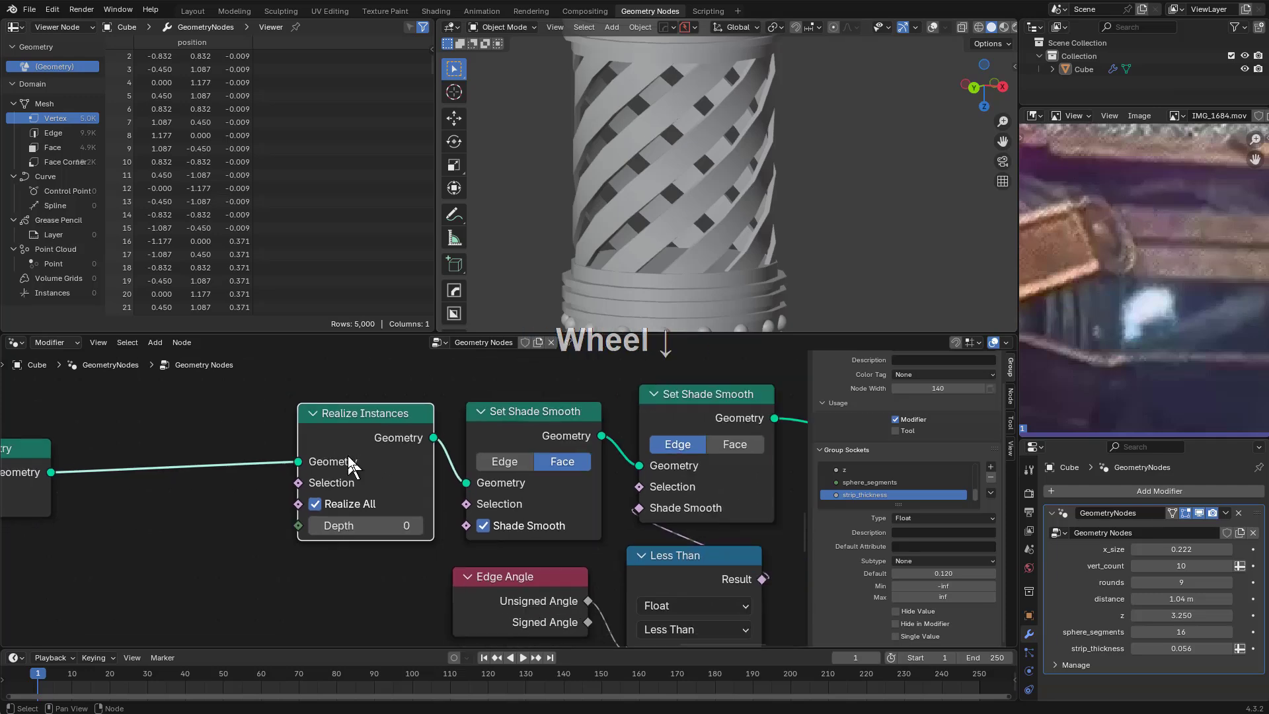
{"action": "middle_click_drag", "start_coordinate": [429, 486], "coordinate": [398, 489]}
{"action": "left_click_drag", "start_coordinate": [378, 485], "coordinate": [373, 485]}
Set the modifier's x_size parameter to 0.180 with the whole part in view
{"action": "middle_click_drag", "start_coordinate": [721, 160], "coordinate": [836, 193]}
{"action": "scroll", "coordinate": [697, 208], "scroll_direction": "down", "scroll_amount": 2}
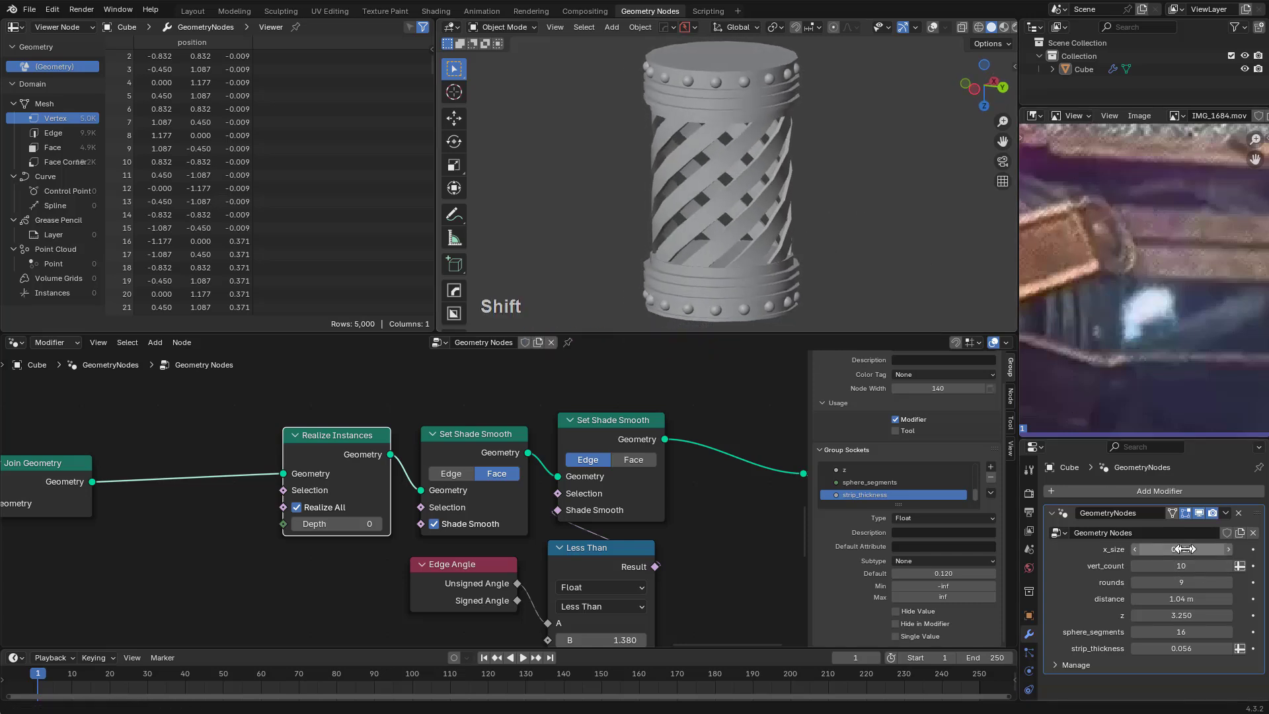
{"action": "left_click_drag", "start_coordinate": [1124, 549], "coordinate": [1207, 561], "text": "shift"}
{"action": "right_click", "coordinate": [1174, 566], "text": "shift"}
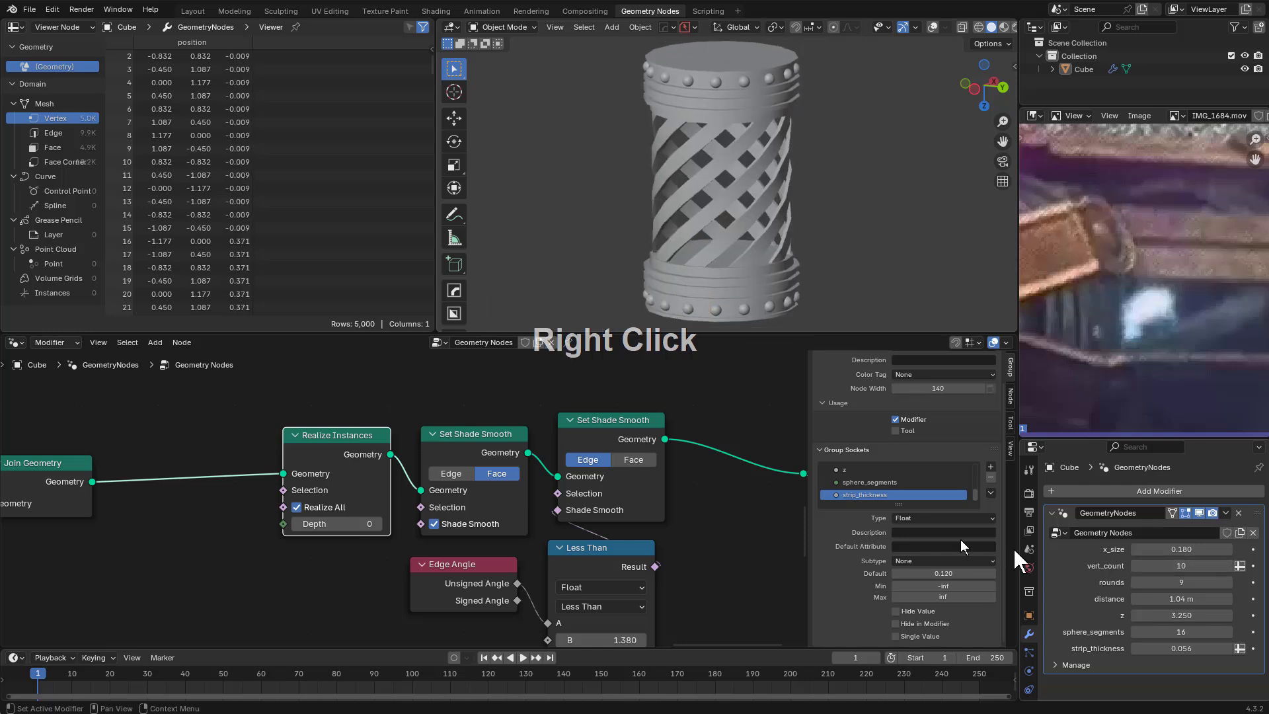
Limit the vert_count group input to a minimum of 3 and a maximum of 64
{"action": "scroll", "coordinate": [890, 477], "scroll_direction": "down", "scroll_amount": 3}
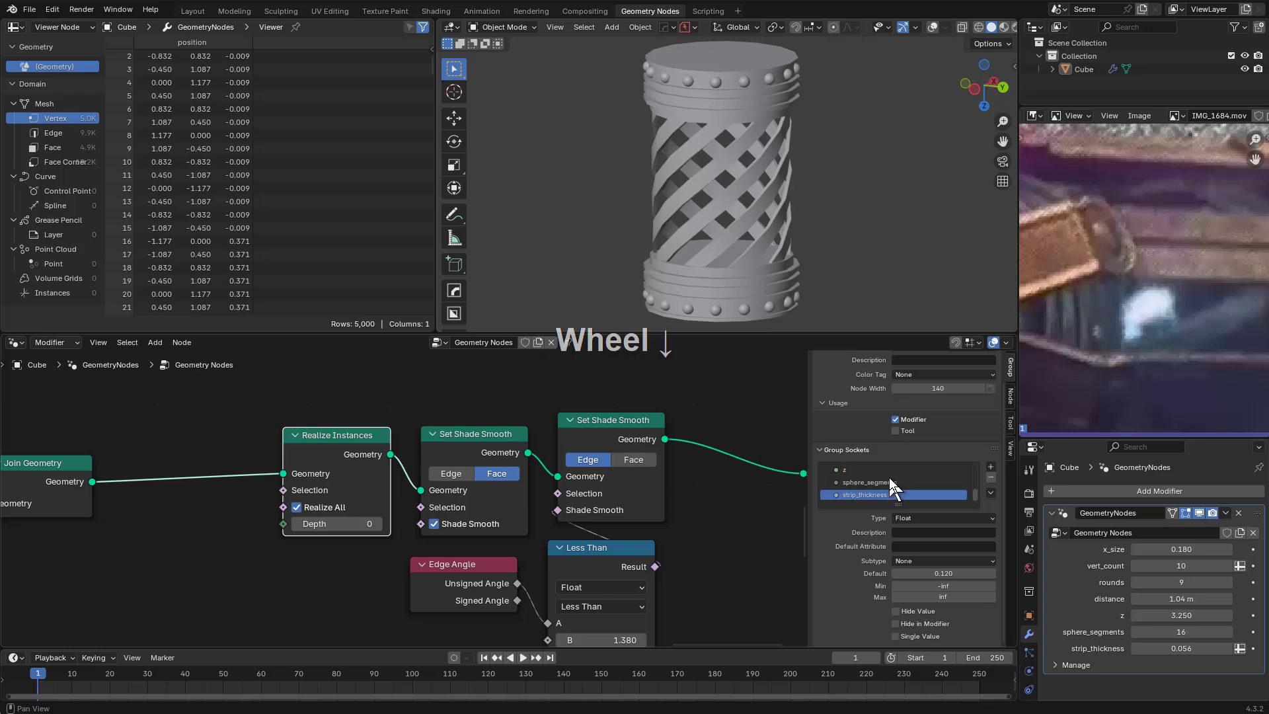
{"action": "scroll", "coordinate": [889, 479], "scroll_direction": "down", "scroll_amount": 2}
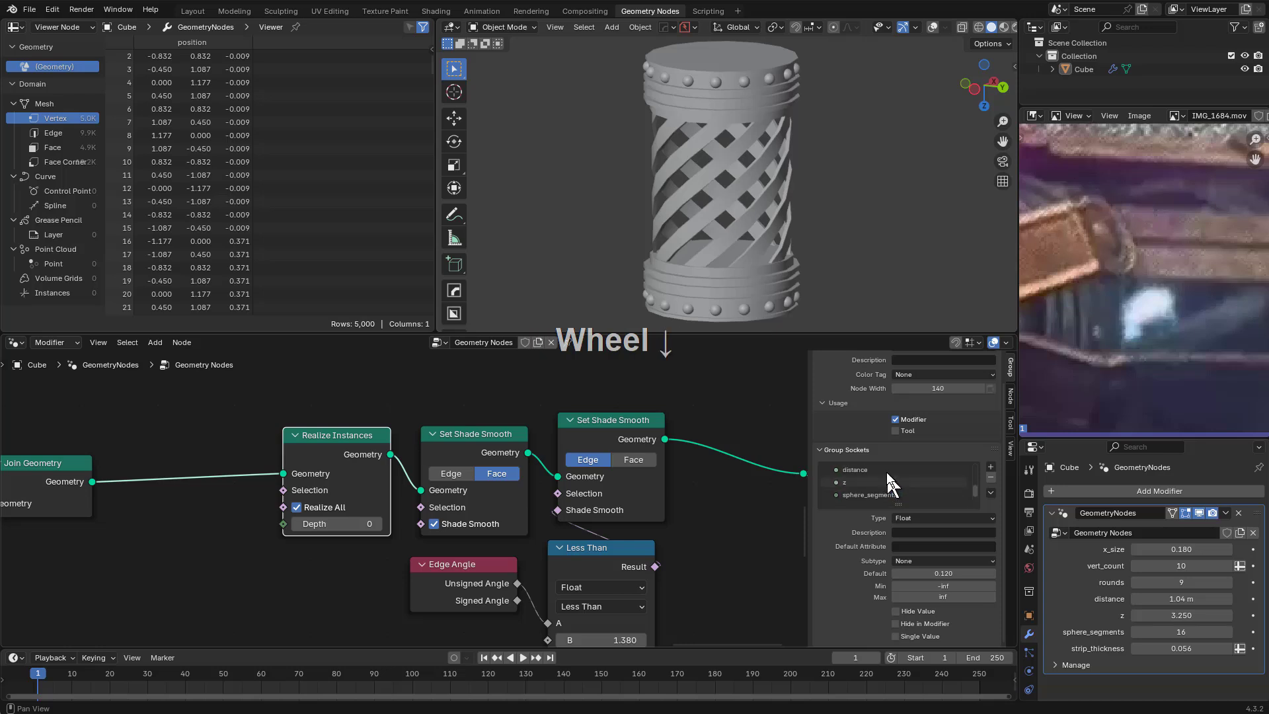
{"action": "scroll", "coordinate": [886, 472], "scroll_direction": "up", "scroll_amount": 4}
{"action": "left_click", "coordinate": [871, 494]}
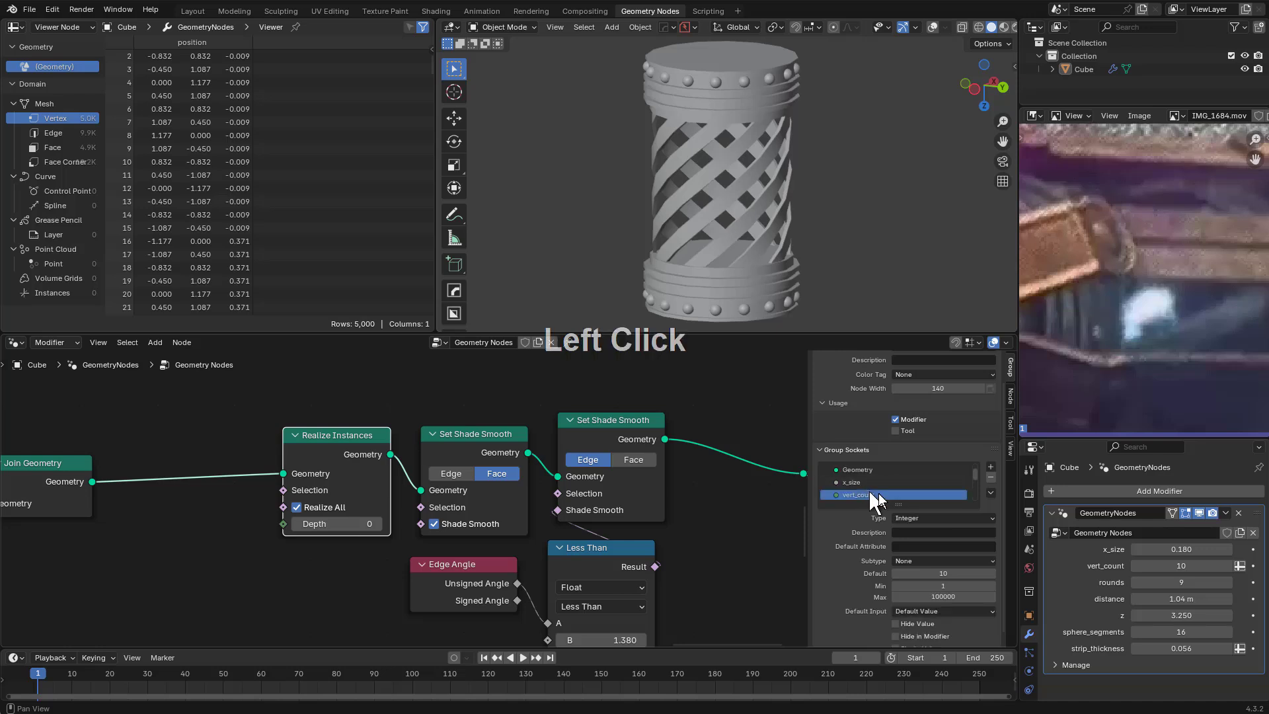
{"action": "double_click", "coordinate": [992, 587]}
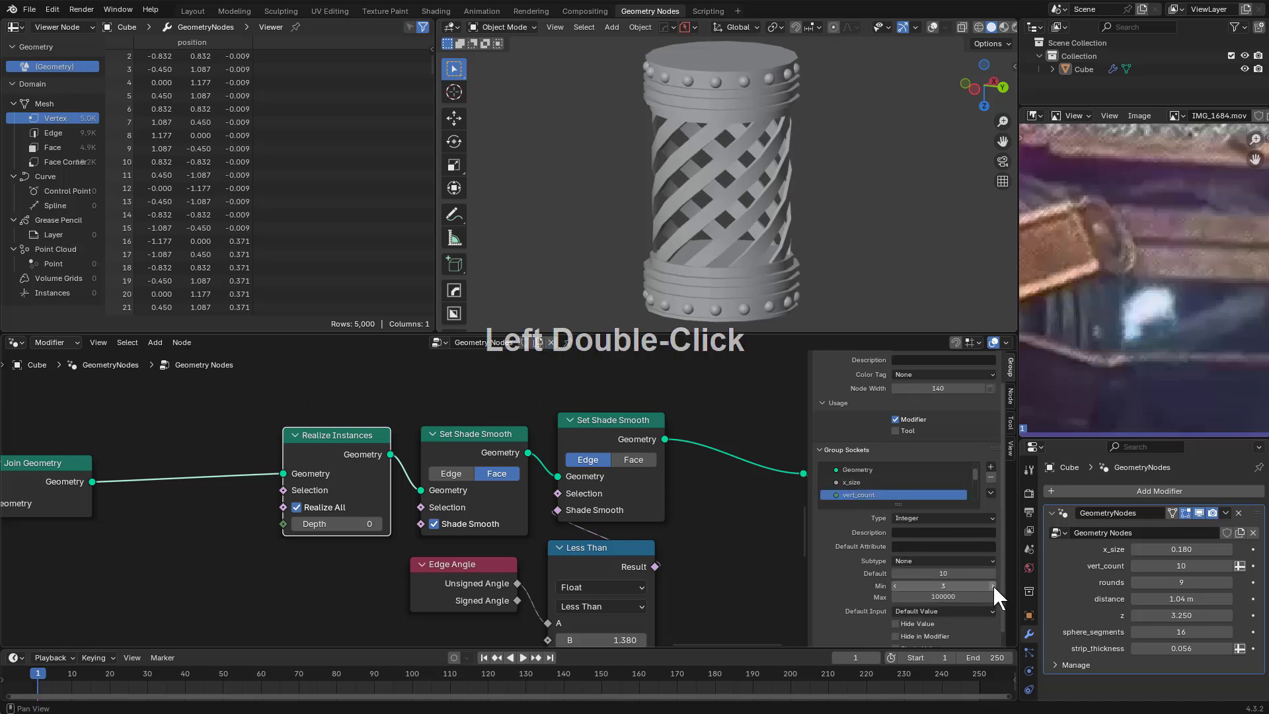
{"action": "mouse_move", "coordinate": [1183, 566]}
{"action": "left_mouse_down"}
{"action": "mouse_move", "coordinate": [1139, 566]}
{"action": "mouse_move", "coordinate": [1187, 566]}
{"action": "left_mouse_up"}
{"action": "right_click", "coordinate": [1187, 567]}
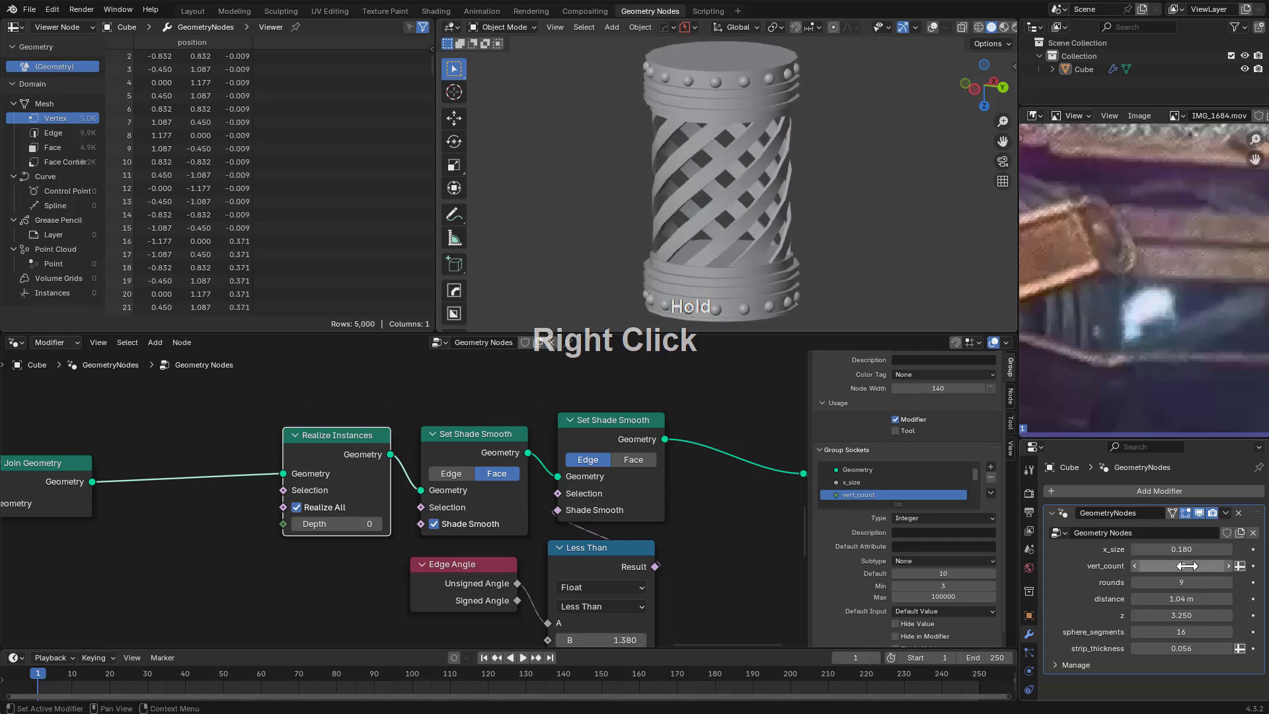
{"action": "left_click", "coordinate": [952, 595]}
{"action": "key", "text": "KP_Enter"}
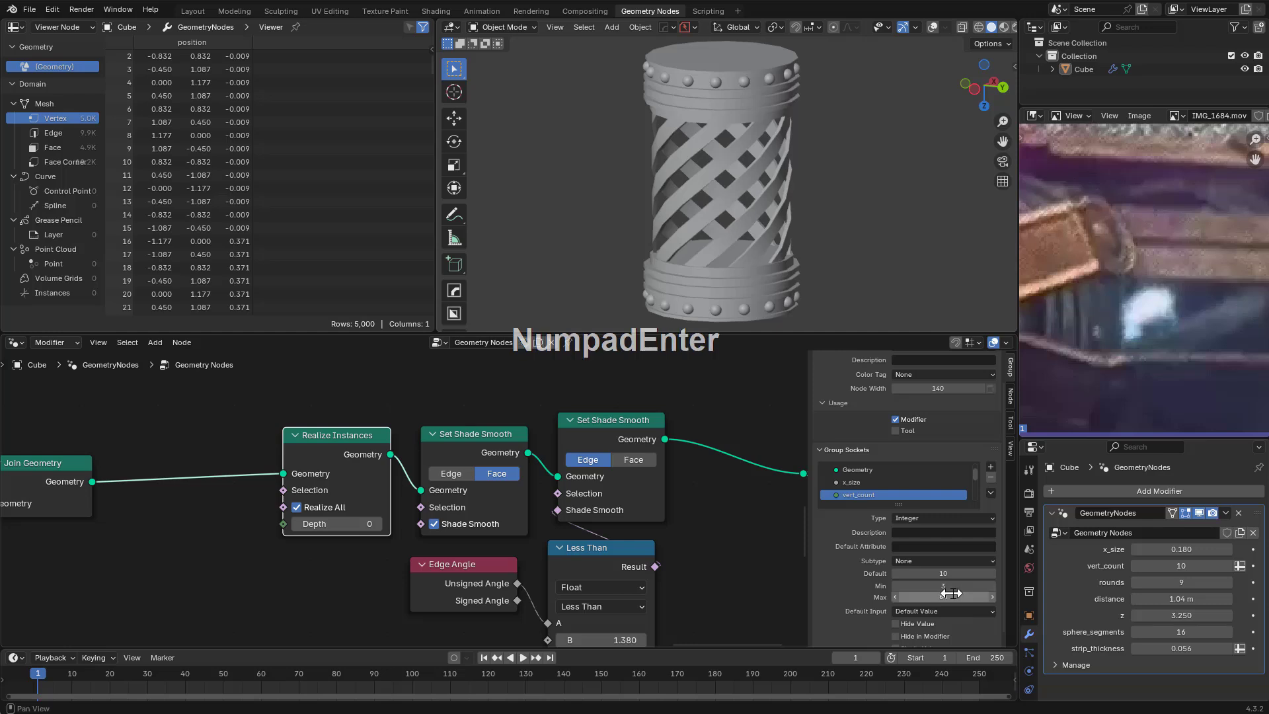
Set the modifier's vert_count to 24 and look over the smoother strands
{"action": "mouse_move", "coordinate": [1196, 558]}
{"action": "left_mouse_down"}
{"action": "mouse_move", "coordinate": [1210, 558]}
{"action": "mouse_move", "coordinate": [1177, 558]}
{"action": "mouse_move", "coordinate": [1198, 558]}
{"action": "left_mouse_up"}
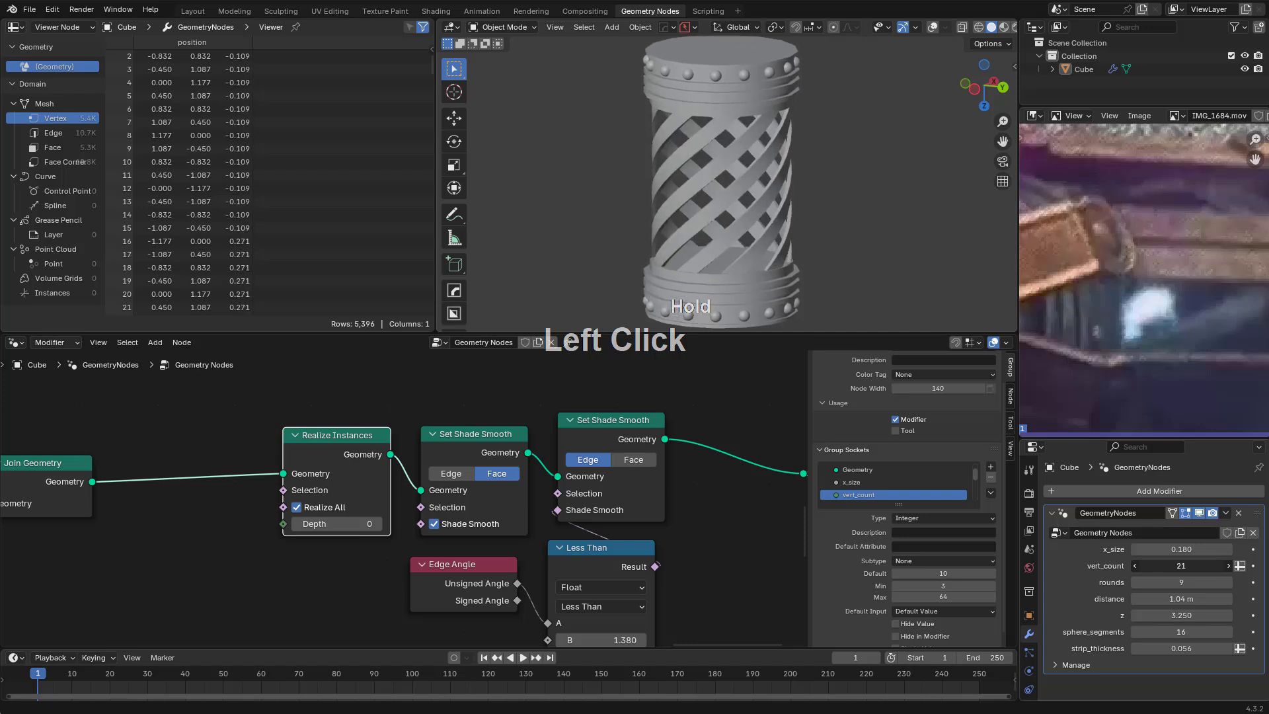
{"action": "middle_click_drag", "start_coordinate": [787, 199], "coordinate": [838, 254]}
{"action": "scroll", "coordinate": [810, 201], "scroll_direction": "down", "scroll_amount": 1}
{"action": "scroll", "coordinate": [842, 259], "scroll_direction": "up", "scroll_amount": 1}
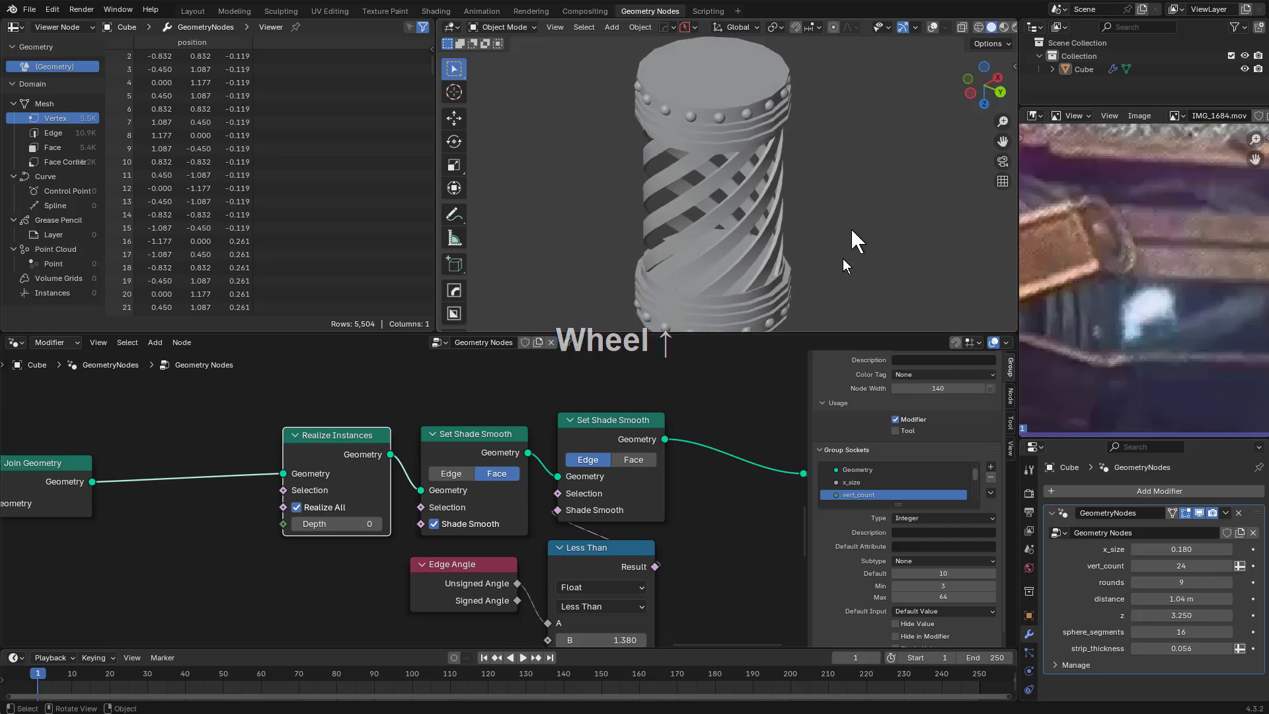
Turn the viewport overlays back on and inspect the part's wireframe
{"action": "scroll", "coordinate": [711, 539], "scroll_direction": "down", "scroll_amount": 5}
{"action": "middle_click_drag", "start_coordinate": [710, 542], "coordinate": [643, 536]}
{"action": "left_click", "coordinate": [934, 27]}
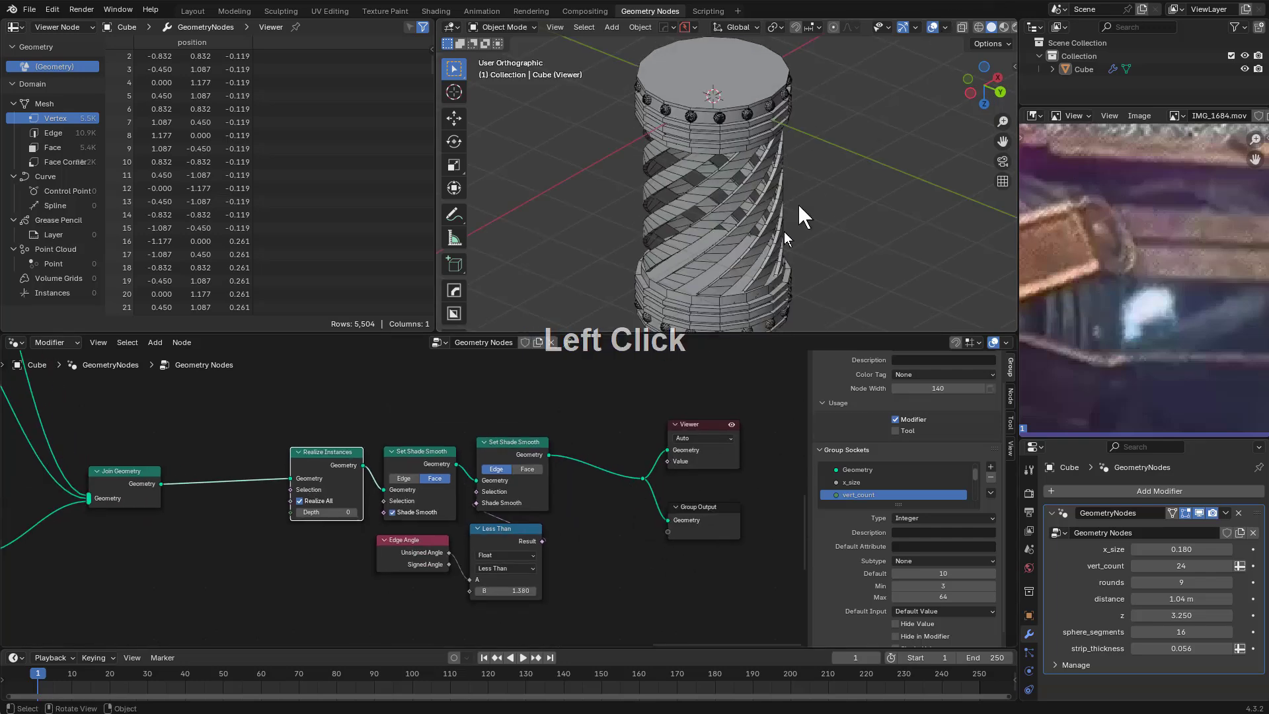
{"action": "scroll", "coordinate": [752, 225], "scroll_direction": "up", "scroll_amount": 2}
{"action": "middle_click_drag", "start_coordinate": [752, 225], "coordinate": [735, 235]}
{"action": "scroll", "coordinate": [598, 591], "scroll_direction": "down", "scroll_amount": 1}
{"action": "scroll", "coordinate": [598, 592], "scroll_direction": "down", "scroll_amount": 2}
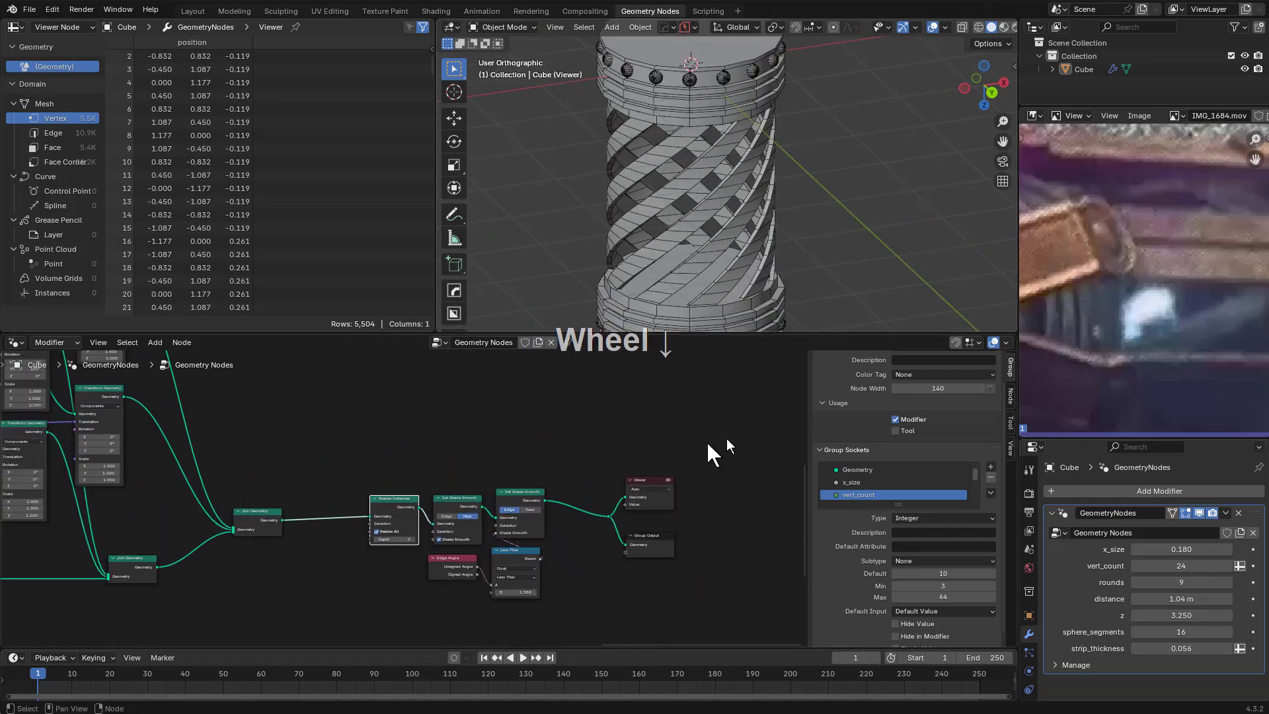
Move the Viewer and Group Output nodes slightly closer to the shading nodes
{"action": "left_click_drag", "start_coordinate": [727, 438], "coordinate": [615, 585]}
{"action": "key", "text": "g"}
{"action": "left_click", "coordinate": [603, 590]}
Shift the Transform Geometry, Join Geometry, shading and output nodes horizontally to open space after the "making the part" frame
{"action": "middle_click_drag", "start_coordinate": [281, 497], "coordinate": [621, 530]}
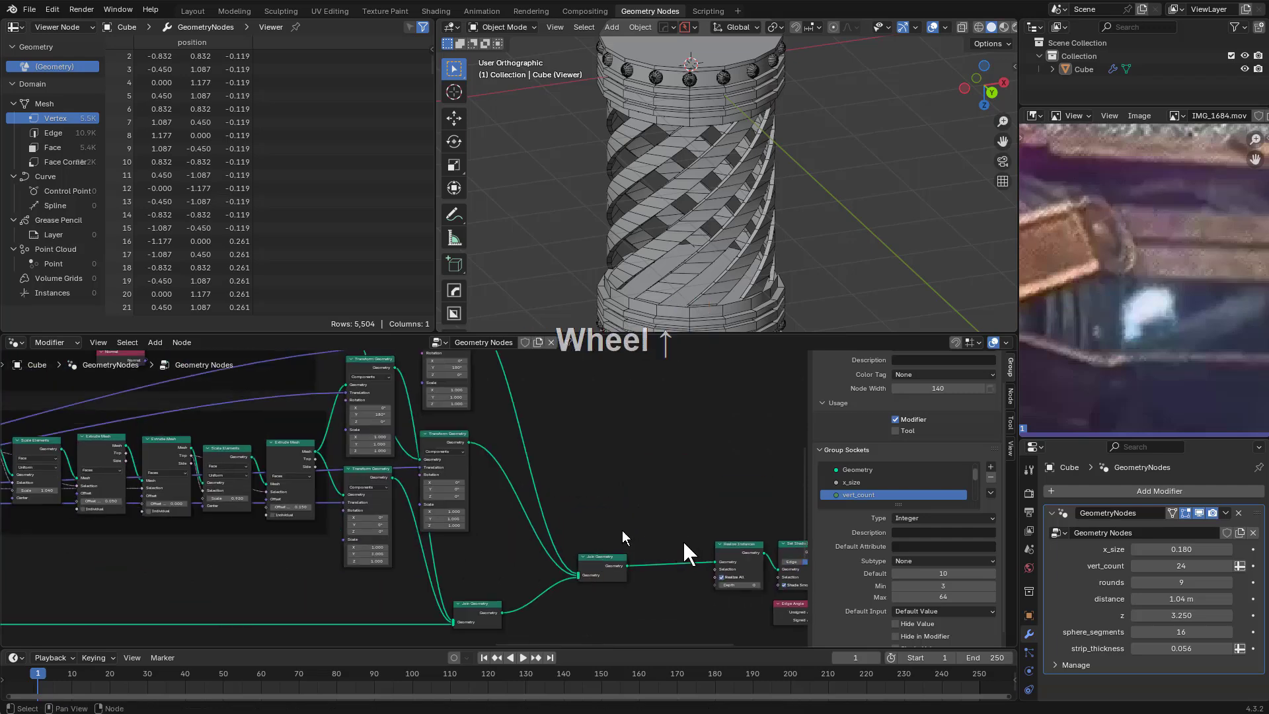
{"action": "scroll", "coordinate": [559, 519], "scroll_direction": "down", "scroll_amount": 3}
{"action": "middle_click_drag", "start_coordinate": [312, 463], "coordinate": [613, 454]}
{"action": "middle_click_drag", "start_coordinate": [728, 198], "coordinate": [691, 285]}
{"action": "middle_click_drag", "start_coordinate": [690, 370], "coordinate": [627, 341]}
{"action": "scroll", "coordinate": [628, 665], "scroll_direction": "up", "scroll_amount": 1}
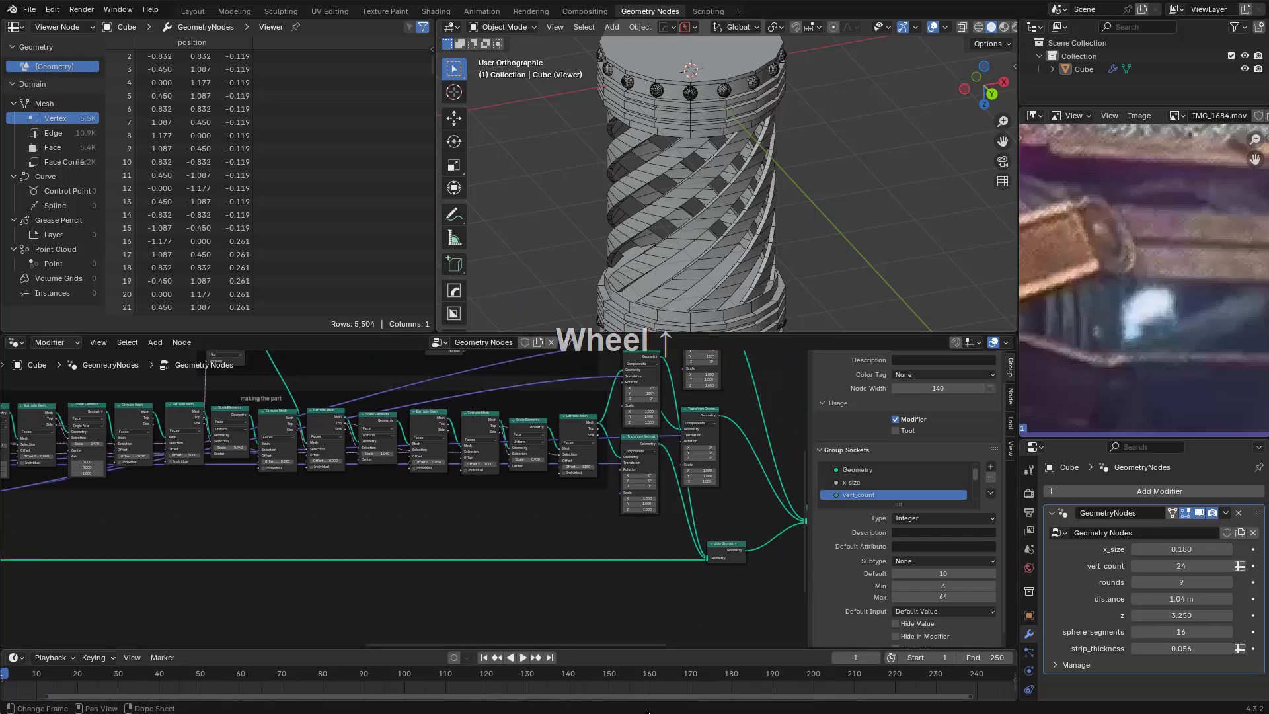
{"action": "scroll", "coordinate": [615, 461], "scroll_direction": "up", "scroll_amount": 3}
{"action": "scroll", "coordinate": [453, 558], "scroll_direction": "down", "scroll_amount": 2}
{"action": "middle_click_drag", "start_coordinate": [615, 461], "coordinate": [510, 524]}
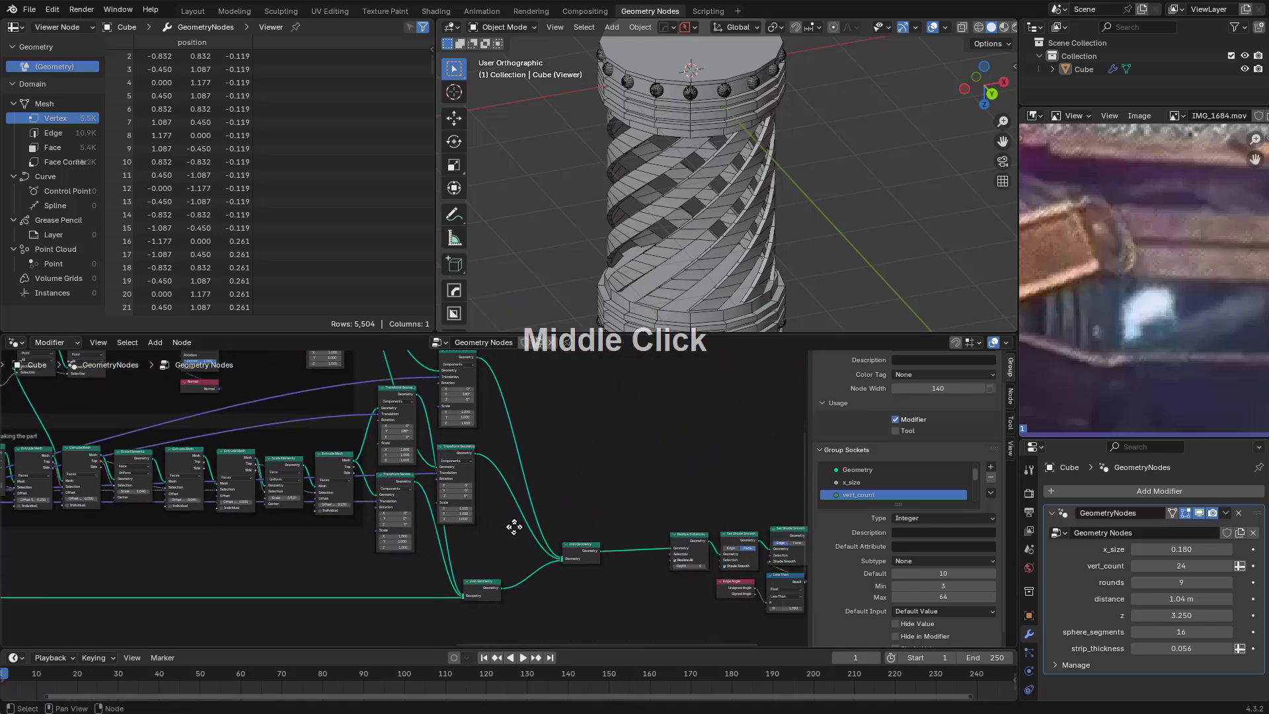
{"action": "scroll", "coordinate": [681, 467], "scroll_direction": "down", "scroll_amount": 2}
{"action": "scroll", "coordinate": [681, 396], "scroll_direction": "down", "scroll_amount": 1}
{"action": "left_click_drag", "start_coordinate": [680, 359], "coordinate": [314, 596]}
{"action": "key", "text": "g"}
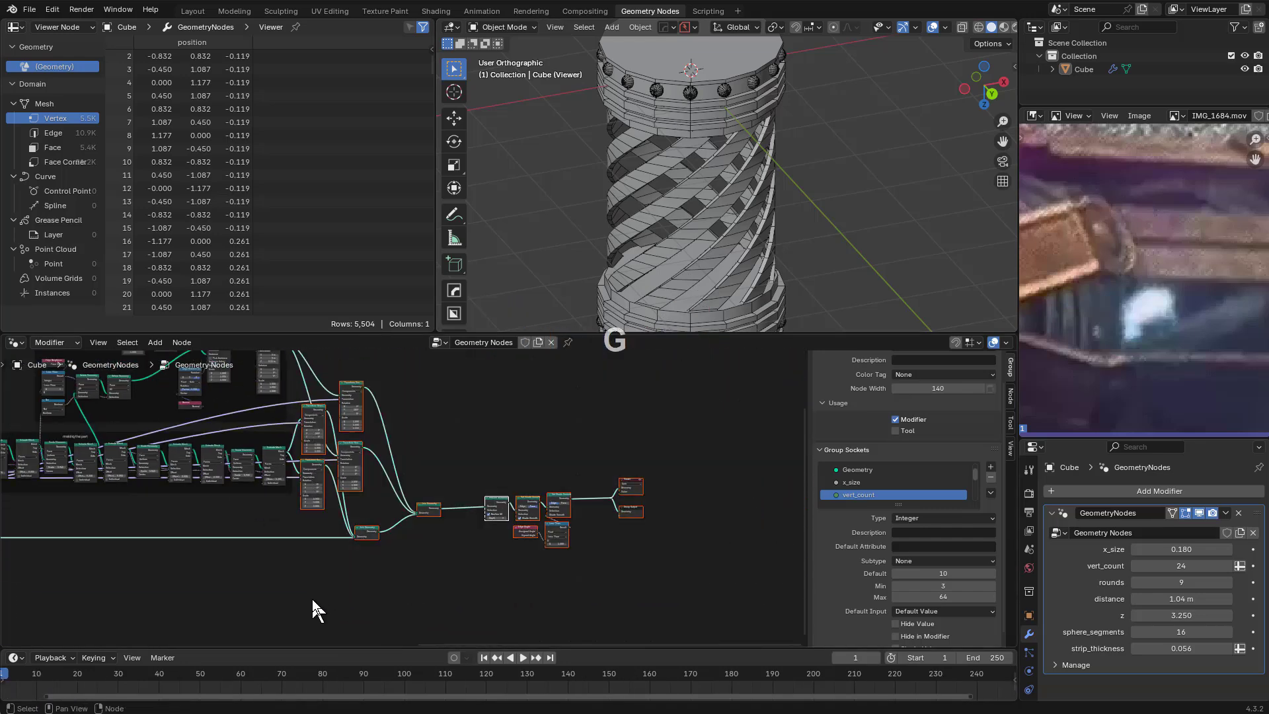
{"action": "key", "text": "x"}
{"action": "left_click", "coordinate": [414, 607]}
Add a reroute to the last Extrude Mesh's links to the Transform Geometry nodes and slide it horizontally towards them
{"action": "scroll", "coordinate": [353, 511], "scroll_direction": "up", "scroll_amount": 2}
{"action": "scroll", "coordinate": [419, 558], "scroll_direction": "up", "scroll_amount": 1}
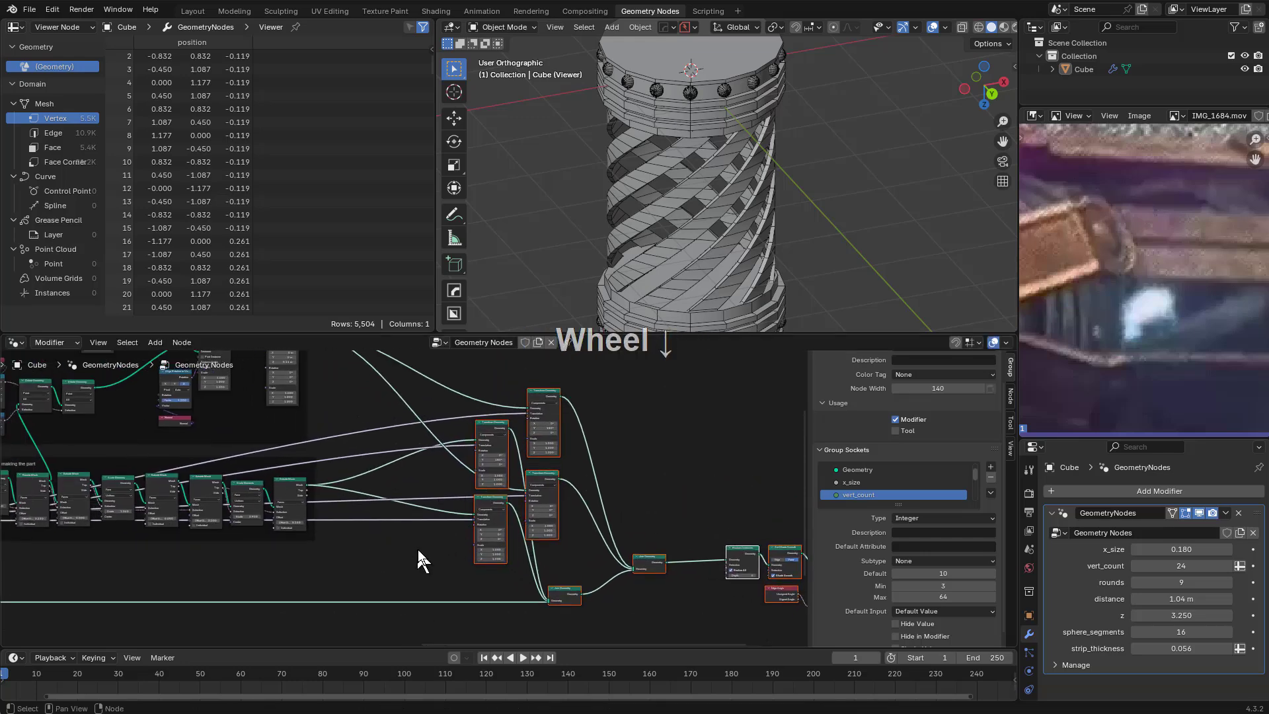
{"action": "middle_click_drag", "start_coordinate": [419, 558], "coordinate": [439, 527]}
{"action": "scroll", "coordinate": [467, 487], "scroll_direction": "up", "scroll_amount": 2}
{"action": "scroll", "coordinate": [454, 464], "scroll_direction": "up", "scroll_amount": 1}
{"action": "scroll", "coordinate": [454, 464], "scroll_direction": "up", "scroll_amount": 1}
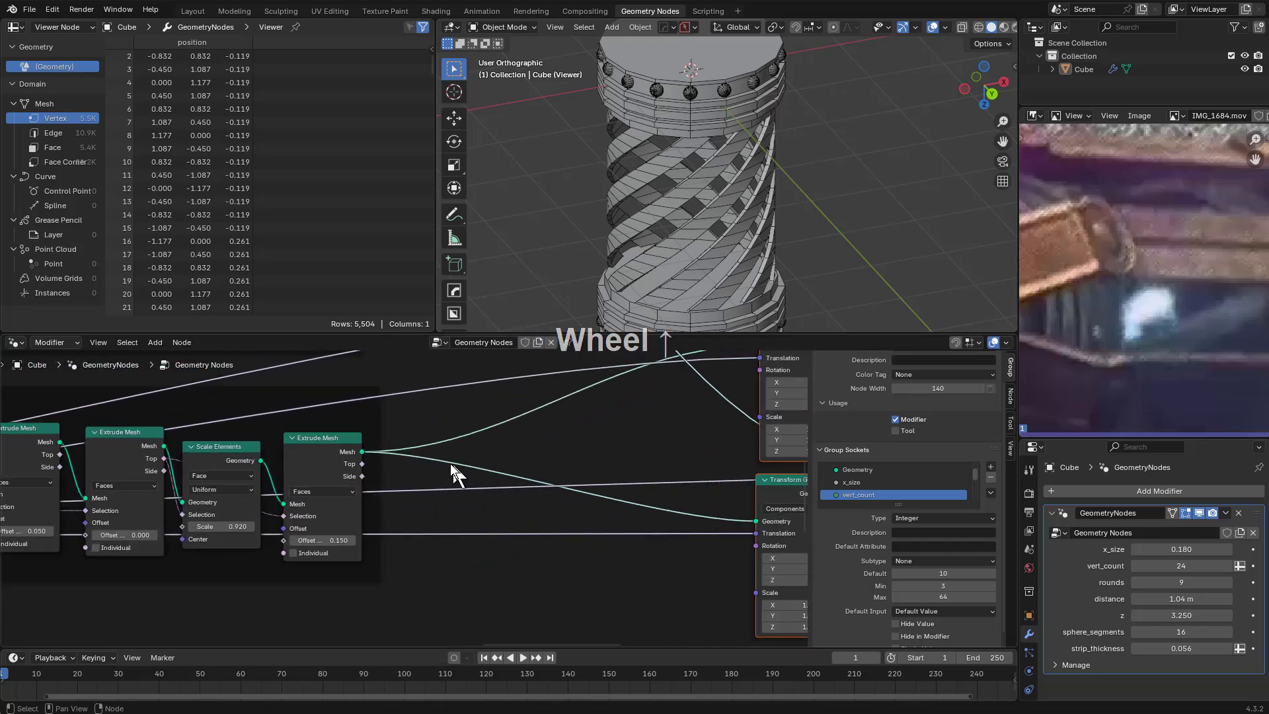
{"action": "right_click_drag", "start_coordinate": [411, 436], "coordinate": [406, 471], "text": "shift"}
{"action": "key", "text": "g"}
{"action": "key", "text": "x"}
{"action": "left_click", "coordinate": [700, 456]}
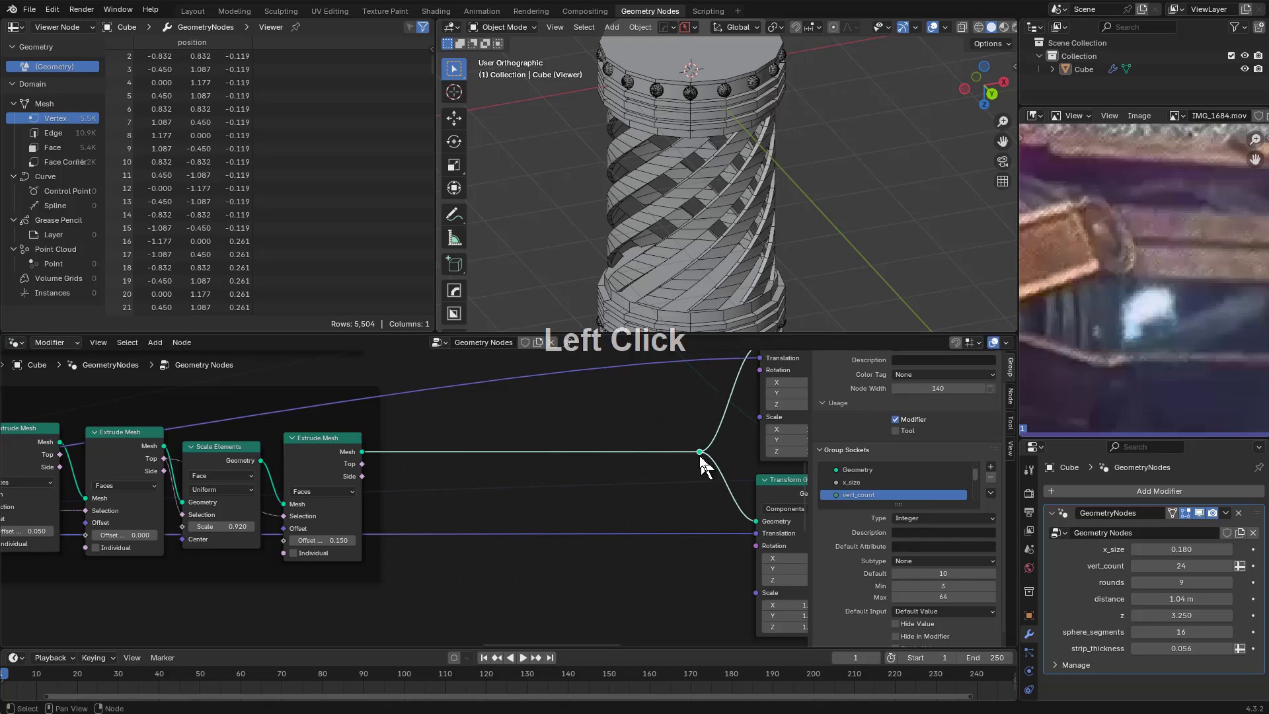
Slide the new reroute horizontally until it sits just before the Transform Geometry nodes
{"action": "key", "text": "KP_1"}
{"action": "middle_click_drag", "start_coordinate": [700, 457], "coordinate": [476, 416]}
{"action": "key", "text": "g"}
{"action": "key", "text": "x"}
{"action": "left_click", "coordinate": [535, 514]}
{"action": "scroll", "coordinate": [529, 472], "scroll_direction": "down", "scroll_amount": 2}
{"action": "middle_click_drag", "start_coordinate": [530, 473], "coordinate": [513, 480]}
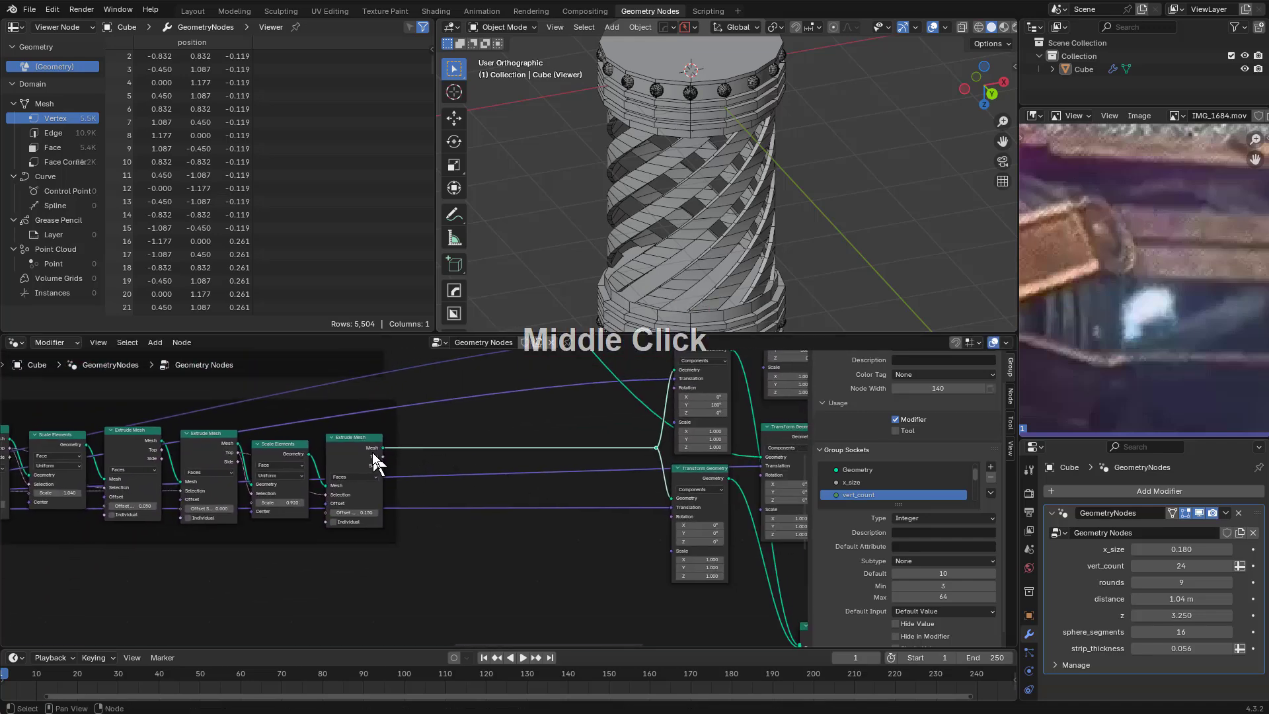
Preview the last Extrude Mesh node's output in the Viewer and examine the ring part's underside
{"action": "left_click", "coordinate": [371, 456]}
{"action": "left_click", "coordinate": [367, 461], "text": "ctrl+shift"}
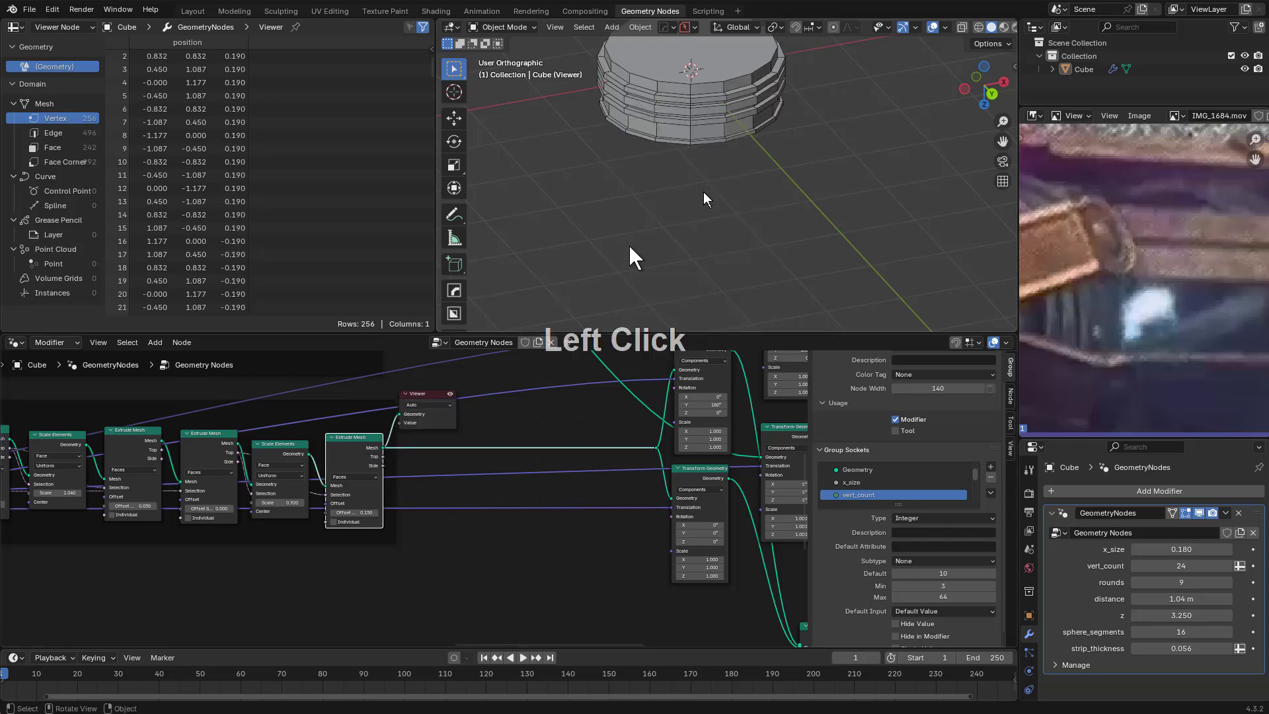
{"action": "middle_click_drag", "start_coordinate": [705, 198], "coordinate": [743, 173]}
{"action": "scroll", "coordinate": [462, 461], "scroll_direction": "up", "scroll_amount": 1}
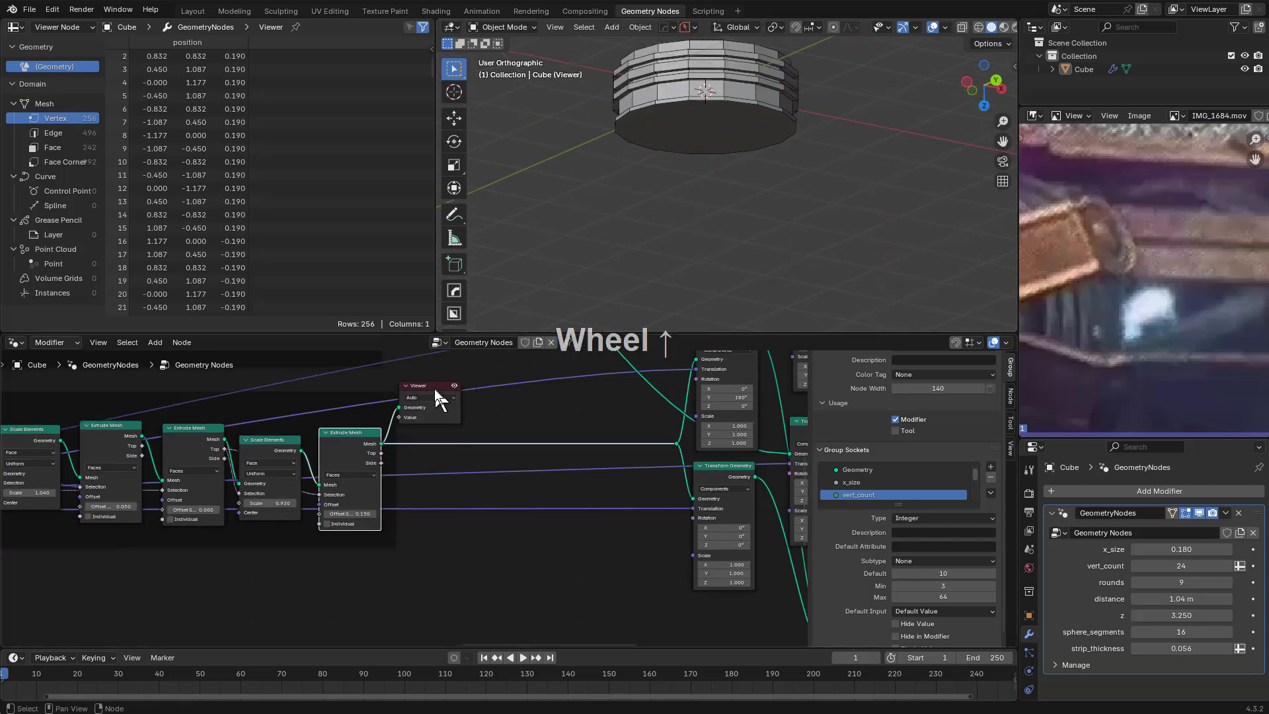
Check the reference image and move the Viewer node below the link leaving the last Extrude Mesh
{"action": "left_click_drag", "start_coordinate": [435, 388], "coordinate": [443, 412]}
{"action": "middle_click_drag", "start_coordinate": [1215, 346], "coordinate": [1140, 328]}
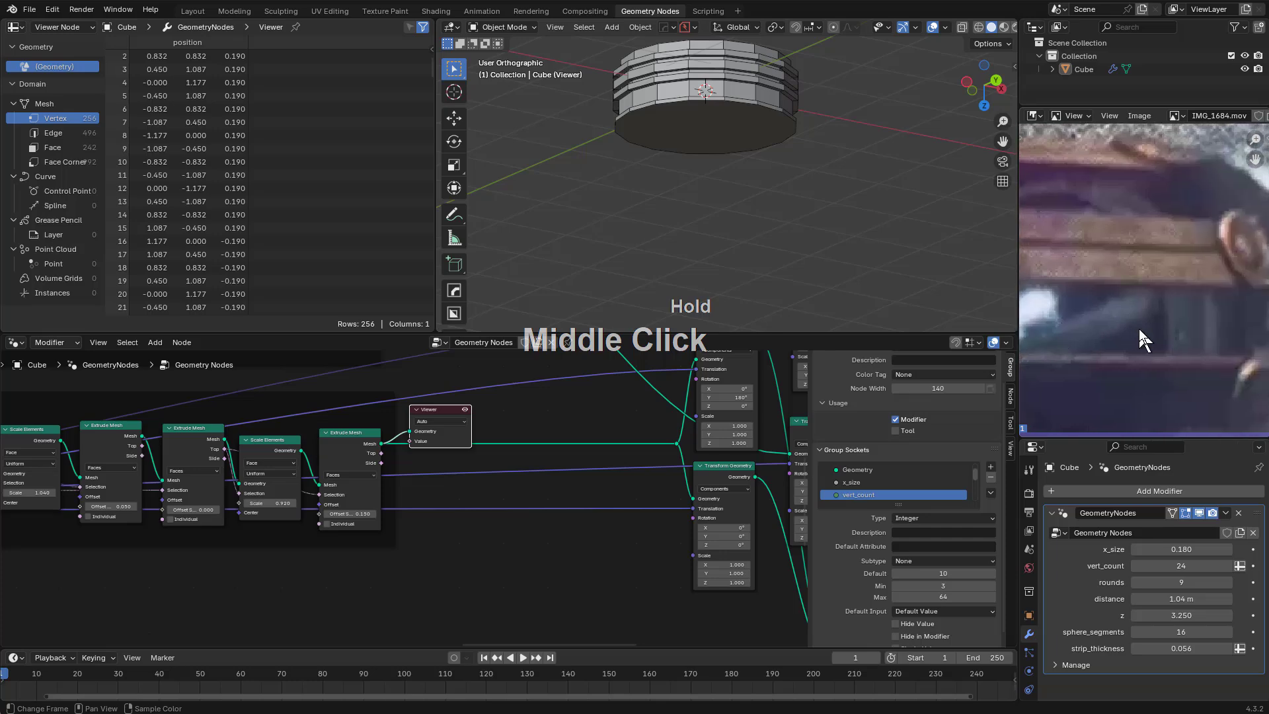
{"action": "scroll", "coordinate": [434, 419], "scroll_direction": "up", "scroll_amount": 2}
{"action": "left_click_drag", "start_coordinate": [445, 385], "coordinate": [465, 588]}
{"action": "middle_click_drag", "start_coordinate": [425, 488], "coordinate": [423, 447]}
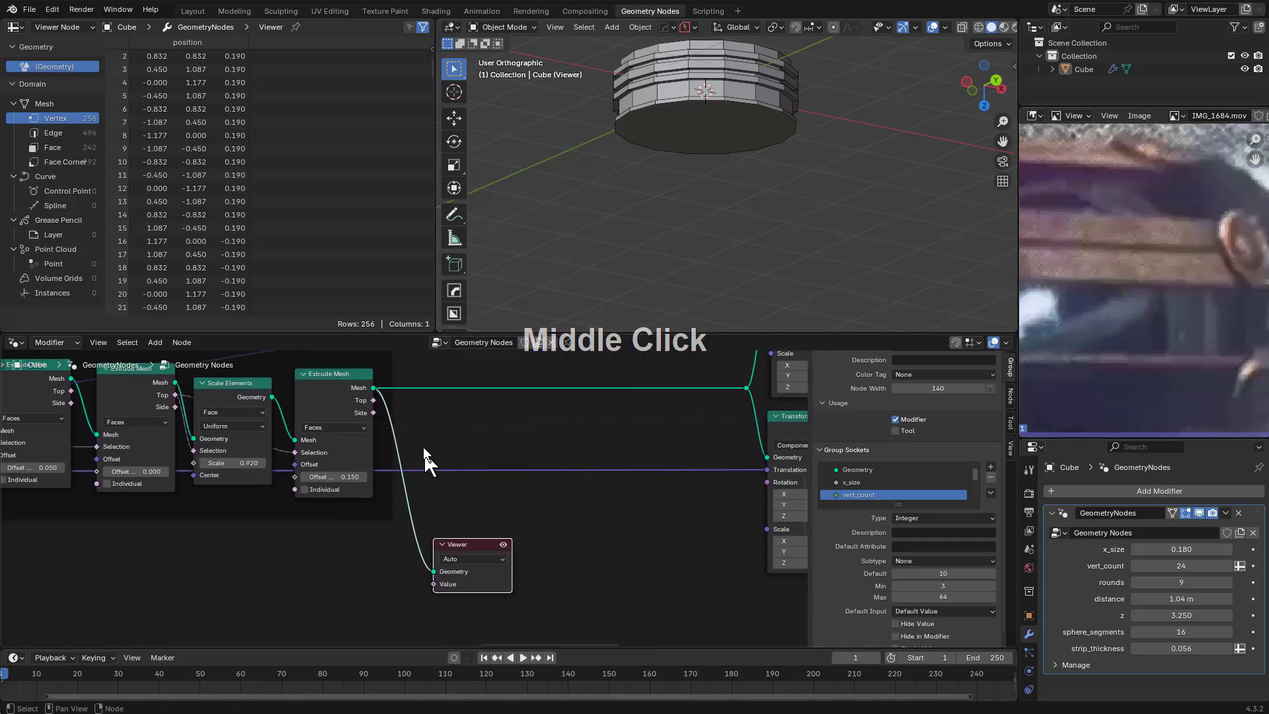
Duplicate the last Extrude Mesh onto the link to the Viewer, outside the frame, and move the Viewer beside it
{"action": "left_click", "coordinate": [339, 380]}
{"action": "key", "text": "shift+d"}
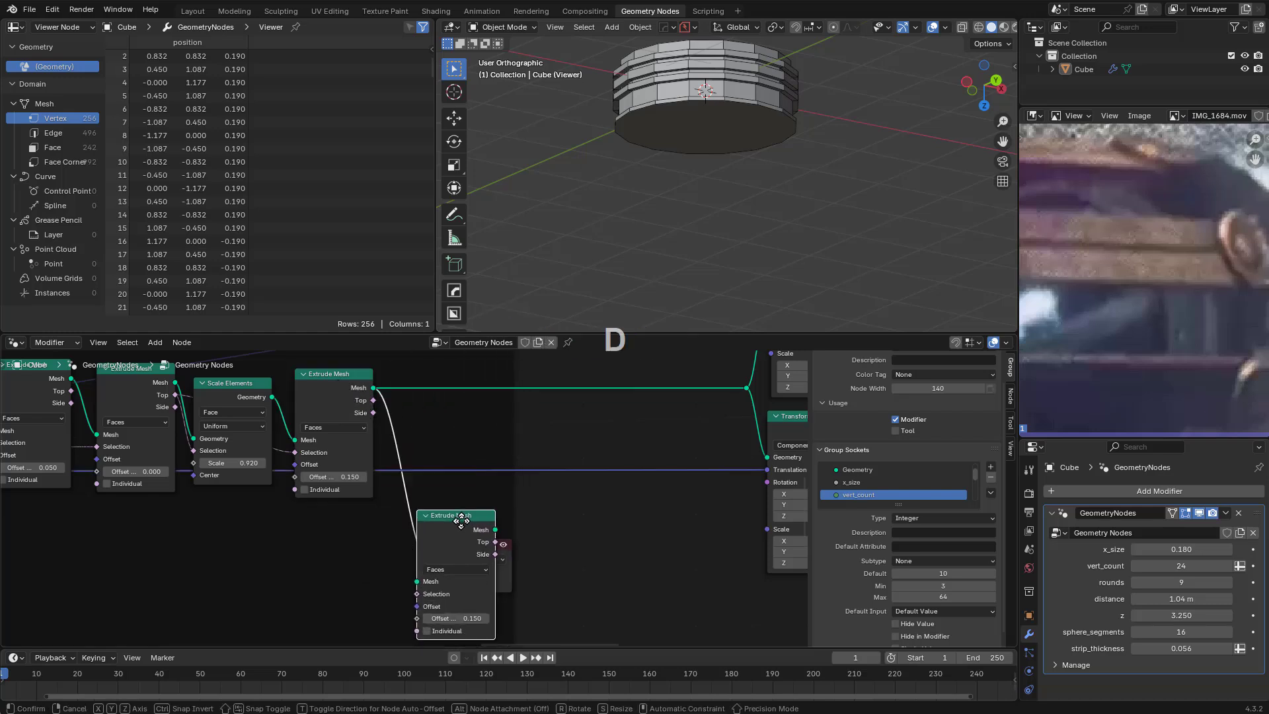
{"action": "left_click", "coordinate": [463, 524]}
{"action": "key", "text": "alt+p"}
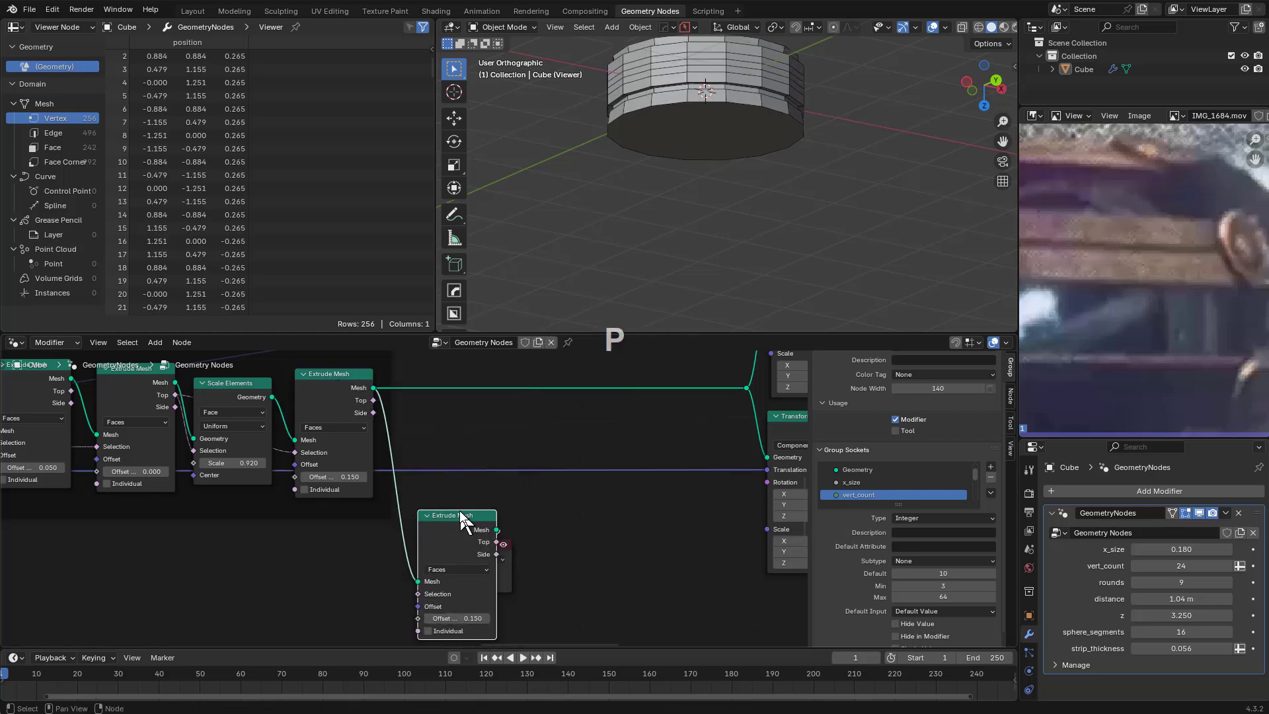
{"action": "left_click", "coordinate": [502, 569]}
{"action": "left_click_drag", "start_coordinate": [503, 570], "coordinate": [597, 551]}
{"action": "middle_click_drag", "start_coordinate": [343, 458], "coordinate": [357, 521]}
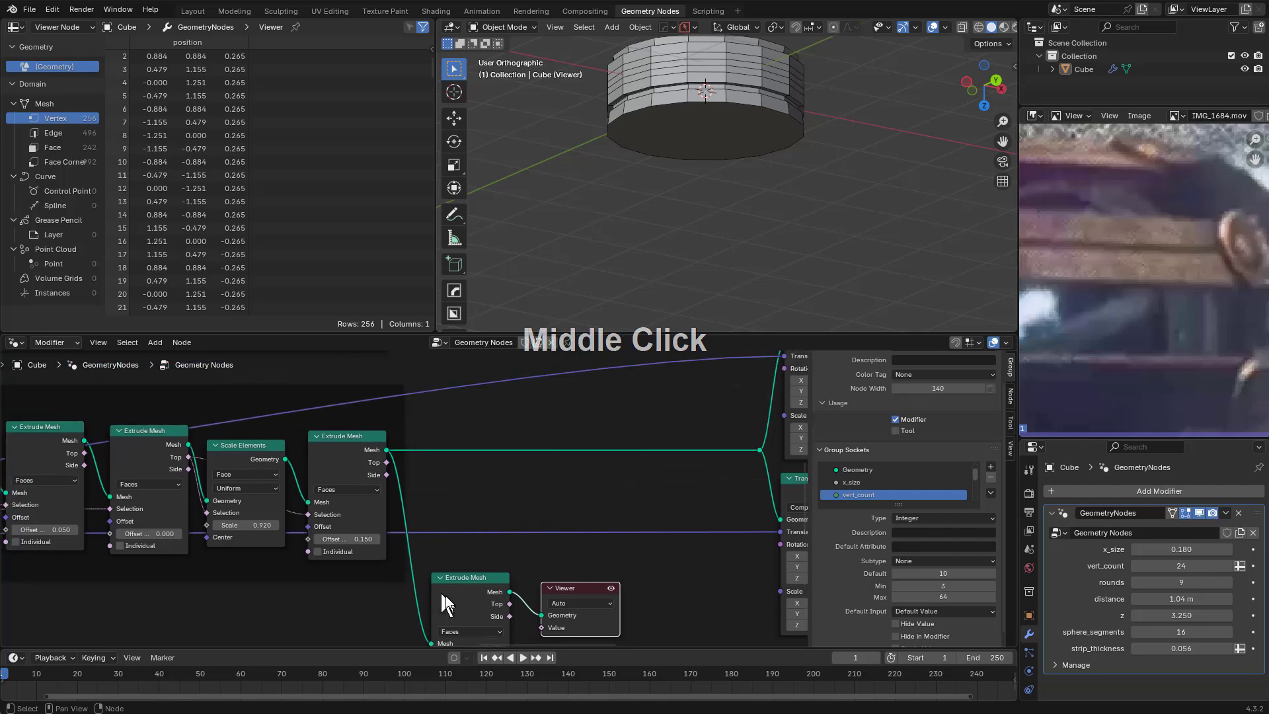
Position the duplicated Extrude Mesh below the frame and link the framed last Extrude Mesh's Top output to its Selection input
{"action": "left_click_drag", "start_coordinate": [454, 595], "coordinate": [459, 580]}
{"action": "middle_click_drag", "start_coordinate": [459, 580], "coordinate": [467, 533]}
{"action": "scroll", "coordinate": [469, 537], "scroll_direction": "down", "scroll_amount": 1}
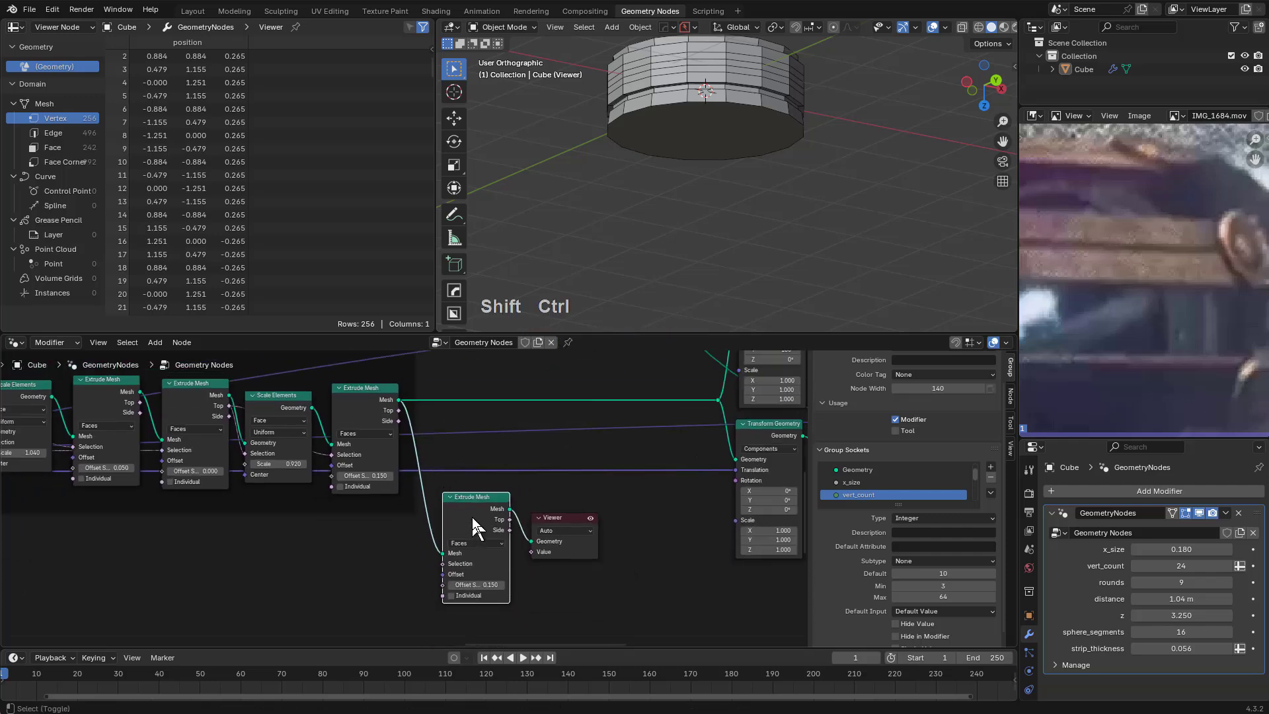
{"action": "left_click", "coordinate": [472, 517], "text": "ctrl+shift"}
{"action": "scroll", "coordinate": [472, 517], "scroll_direction": "up", "scroll_amount": 1}
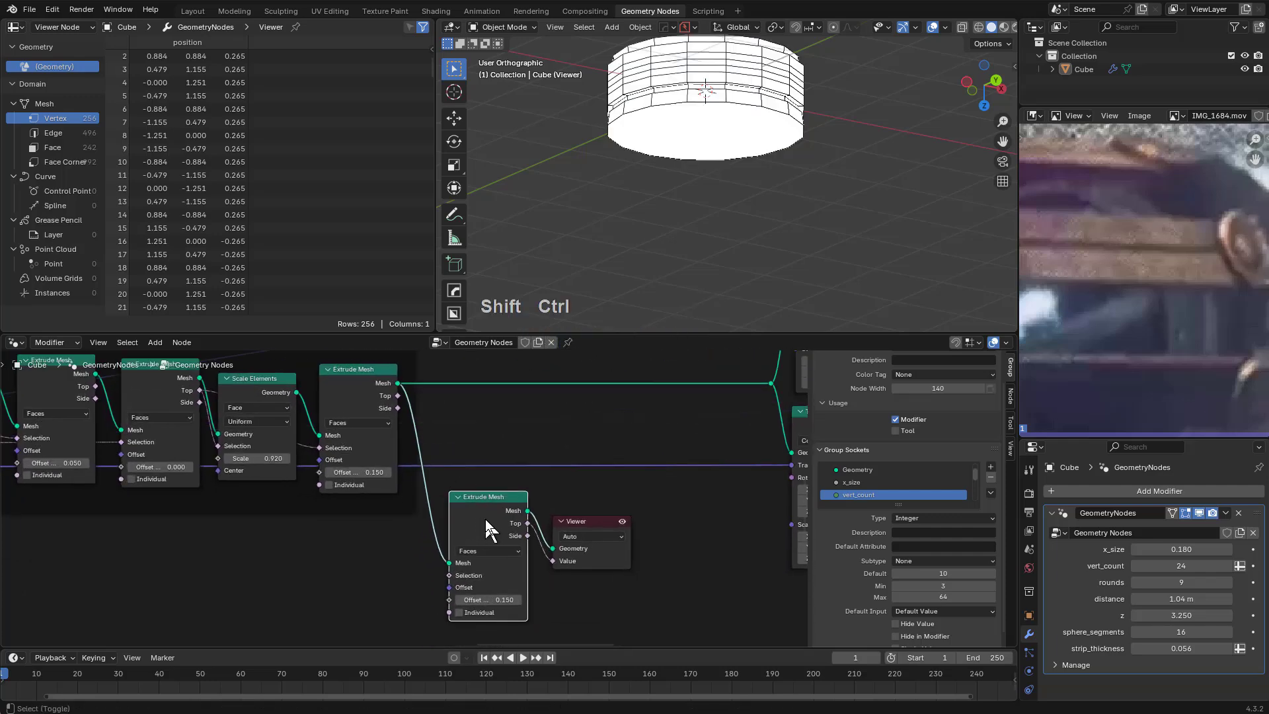
{"action": "left_click_drag", "start_coordinate": [398, 396], "coordinate": [448, 576]}
Preview the Join Geometry node feeding Realize Instances in the Viewer and examine the whole part from below
{"action": "mouse_move", "coordinate": [719, 138]}
{"action": "middle_mouse_down"}
{"action": "mouse_move", "coordinate": [759, 216]}
{"action": "mouse_move", "coordinate": [758, 127]}
{"action": "mouse_move", "coordinate": [754, 151]}
{"action": "mouse_move", "coordinate": [742, 141]}
{"action": "middle_mouse_up"}
{"action": "middle_click_drag", "start_coordinate": [746, 490], "coordinate": [343, 498]}
{"action": "scroll", "coordinate": [505, 559], "scroll_direction": "down", "scroll_amount": 3}
{"action": "left_click", "coordinate": [616, 556], "text": "ctrl+shift"}
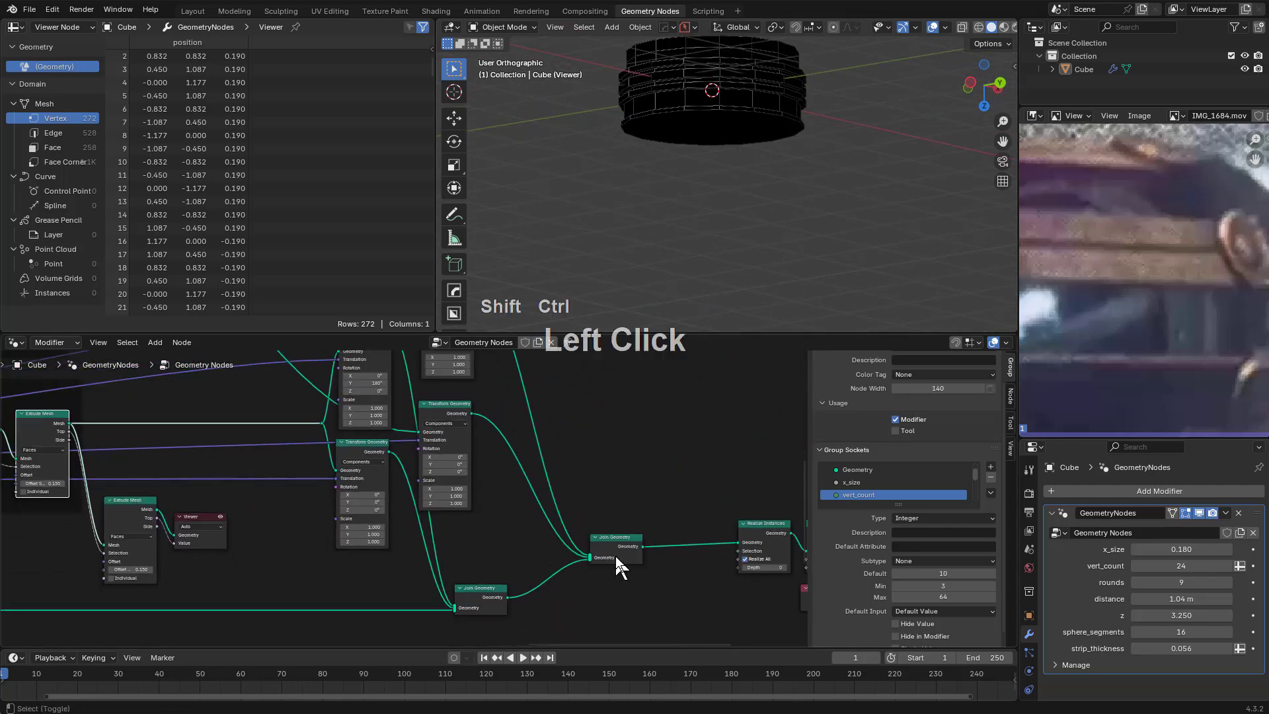
{"action": "middle_click_drag", "start_coordinate": [217, 497], "coordinate": [235, 521]}
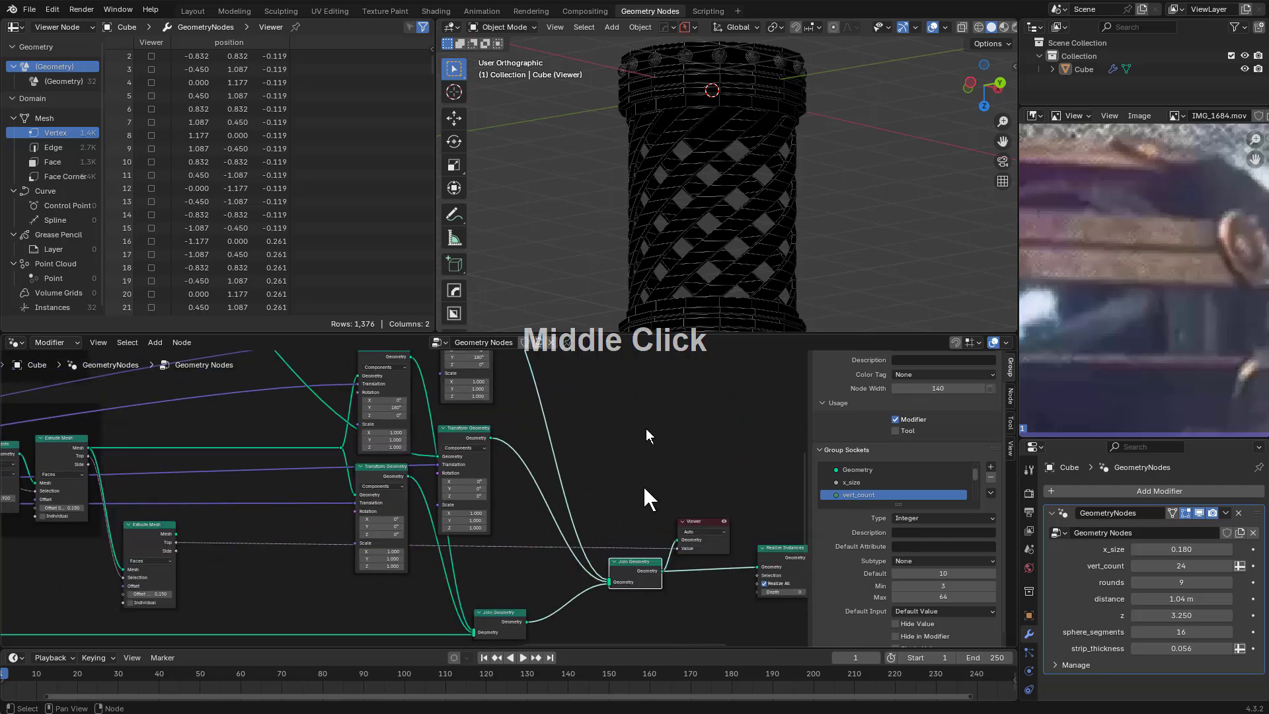
{"action": "middle_click_drag", "start_coordinate": [724, 317], "coordinate": [690, 291]}
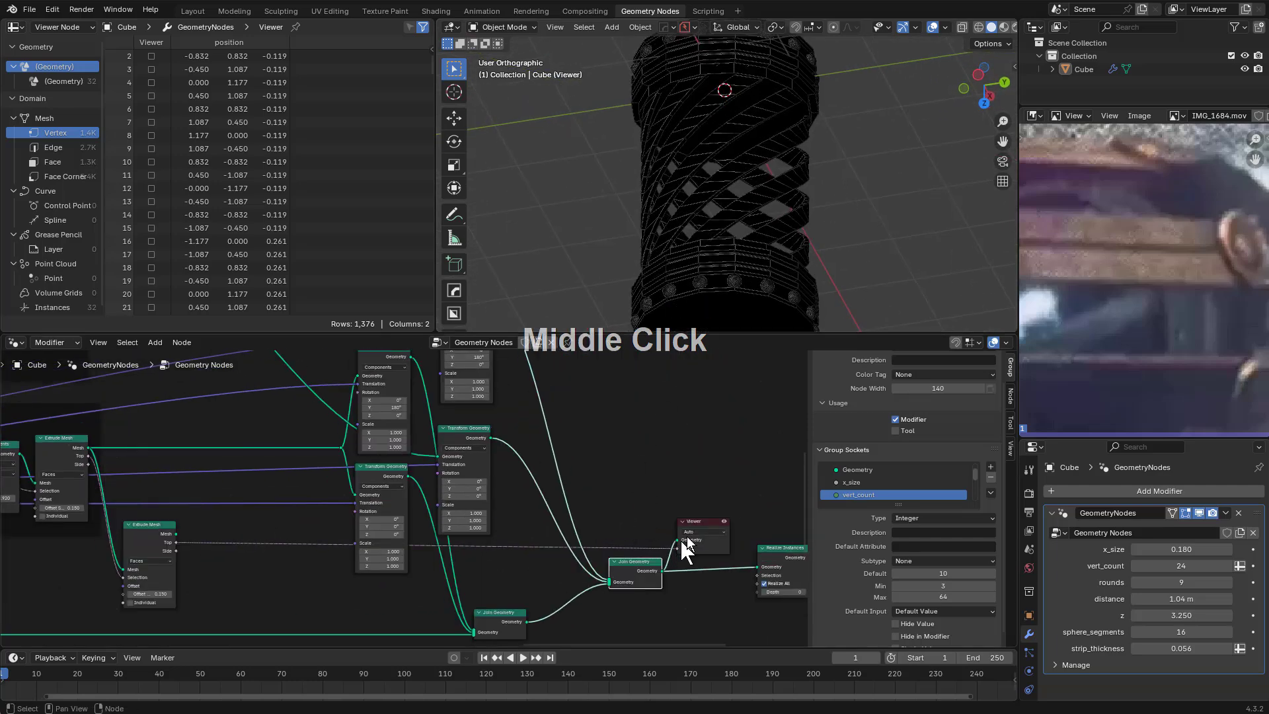
Cut the Viewer's Value link, delete that Viewer and preview the duplicated Extrude Mesh with a fresh one
{"action": "right_click_drag", "start_coordinate": [651, 541], "coordinate": [650, 558], "text": "ctrl"}
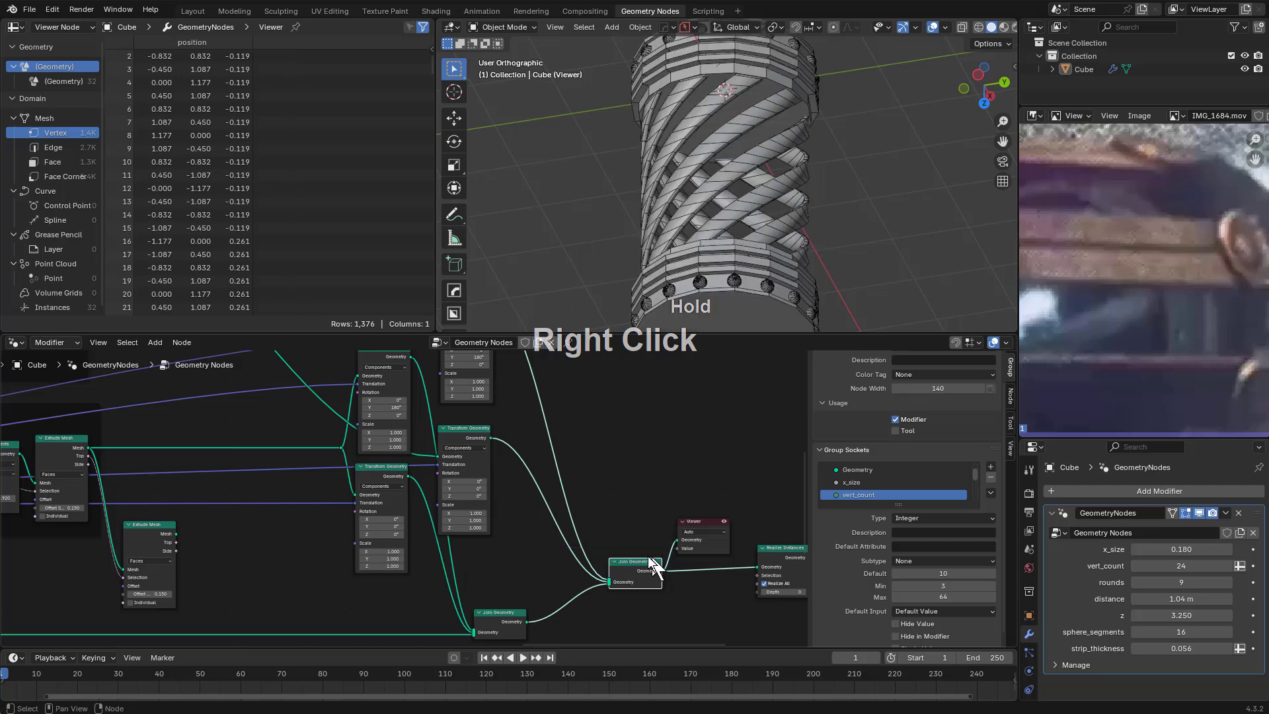
{"action": "key", "text": "x"}
{"action": "middle_click_drag", "start_coordinate": [234, 522], "coordinate": [518, 522]}
{"action": "scroll", "coordinate": [406, 463], "scroll_direction": "up", "scroll_amount": 3}
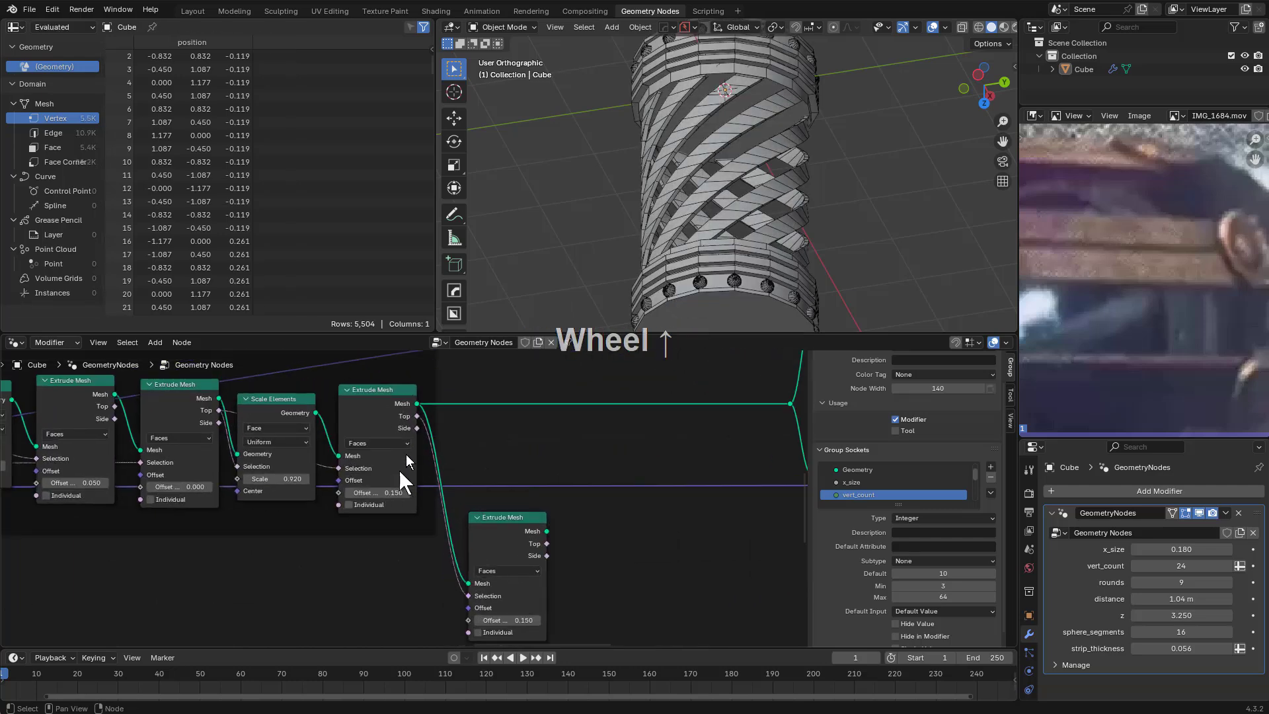
{"action": "left_click", "coordinate": [489, 521], "text": "ctrl+shift"}
{"action": "scroll", "coordinate": [671, 354], "scroll_direction": "up", "scroll_amount": 1}
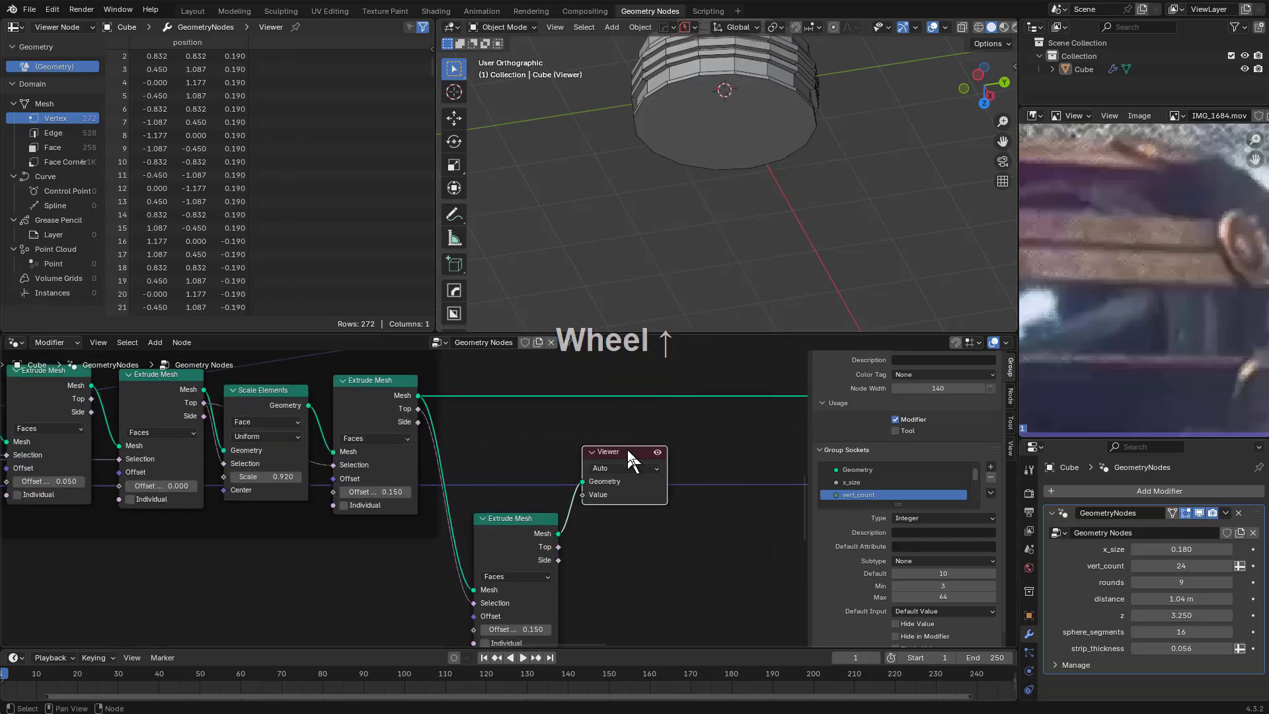
Spread the Viewer and the duplicated Extrude Mesh apart to make room for another node between them
{"action": "left_click_drag", "start_coordinate": [628, 457], "coordinate": [670, 456]}
{"action": "left_click_drag", "start_coordinate": [506, 522], "coordinate": [526, 501]}
{"action": "scroll", "coordinate": [555, 523], "scroll_direction": "down", "scroll_amount": 5}
{"action": "mouse_move", "coordinate": [506, 501]}
{"action": "middle_mouse_down"}
{"action": "mouse_move", "coordinate": [561, 523]}
{"action": "mouse_move", "coordinate": [505, 510]}
{"action": "middle_mouse_up"}
{"action": "scroll", "coordinate": [507, 509], "scroll_direction": "up", "scroll_amount": 3}
{"action": "left_click_drag", "start_coordinate": [567, 496], "coordinate": [552, 513]}
Add a Scale Elements node and link the duplicated Extrude Mesh's Mesh and Top outputs to its Geometry and Selection
{"action": "left_click", "coordinate": [607, 575]}
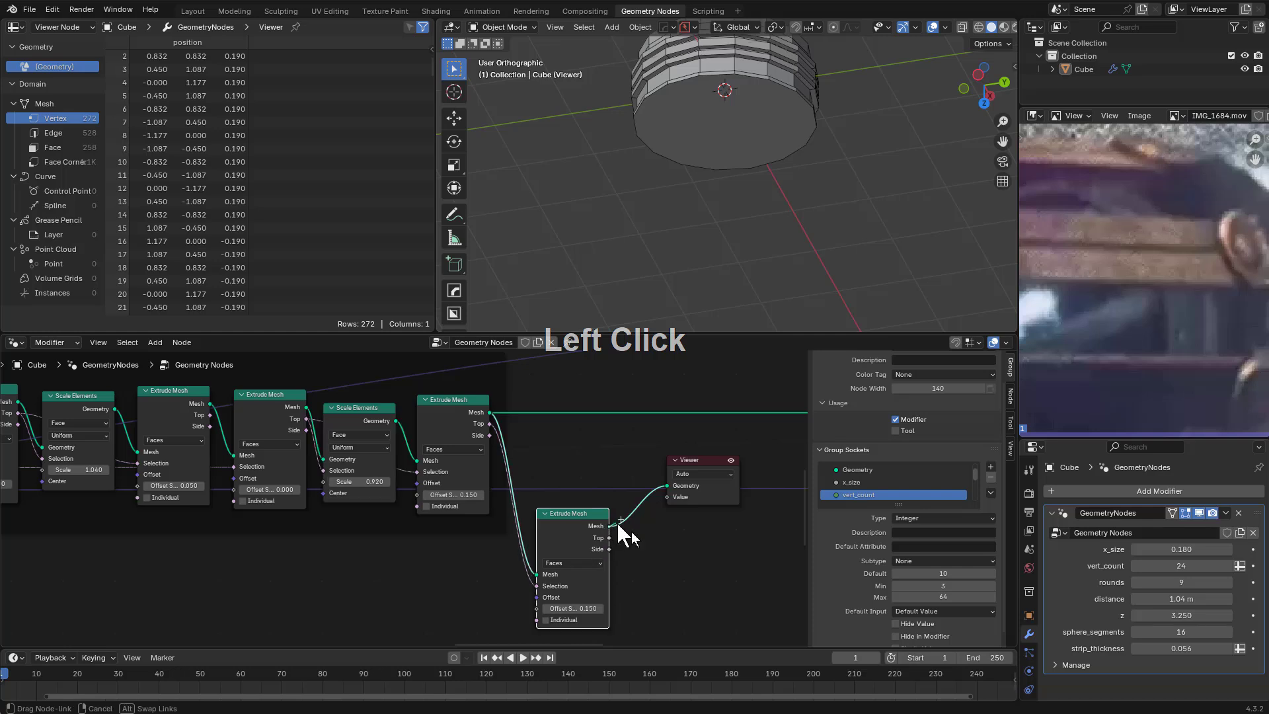
{"action": "key", "text": "shift+a"}
{"action": "type", "text": "scale"}
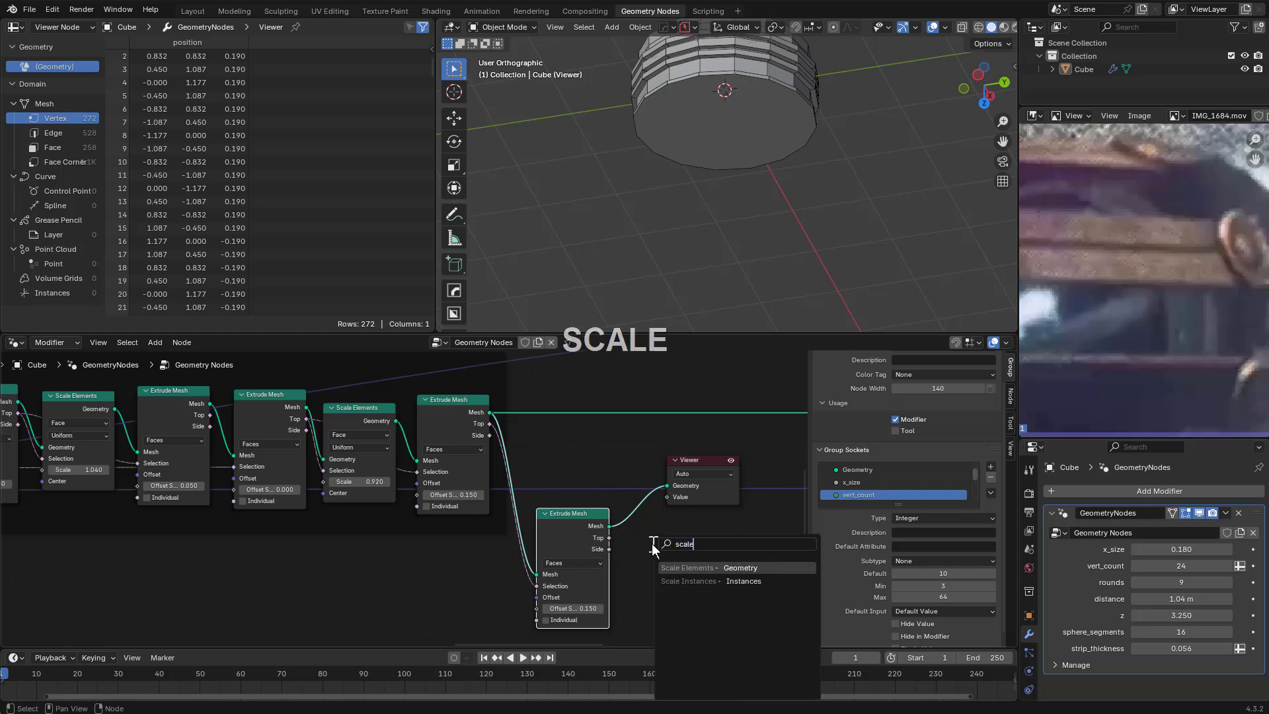
{"action": "key", "text": "Return"}
{"action": "left_click", "coordinate": [652, 543]}
{"action": "left_click_drag", "start_coordinate": [609, 539], "coordinate": [646, 575]}
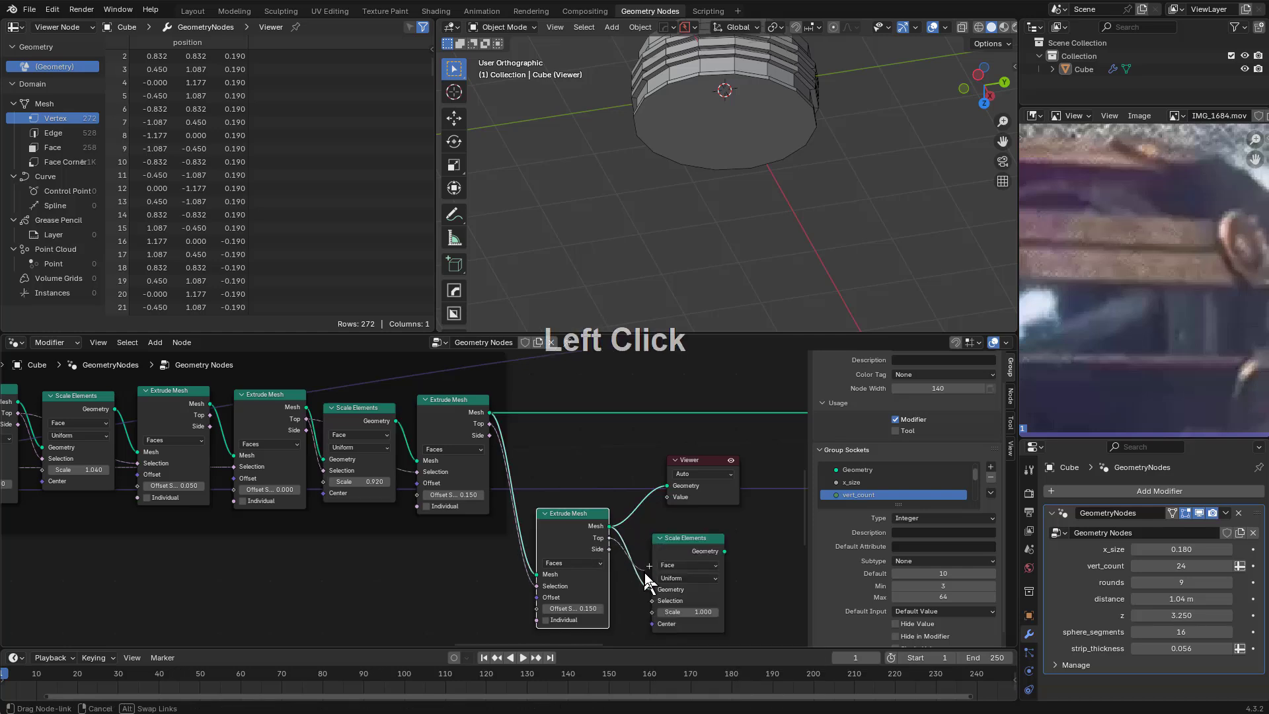
{"action": "left_click", "coordinate": [675, 551]}
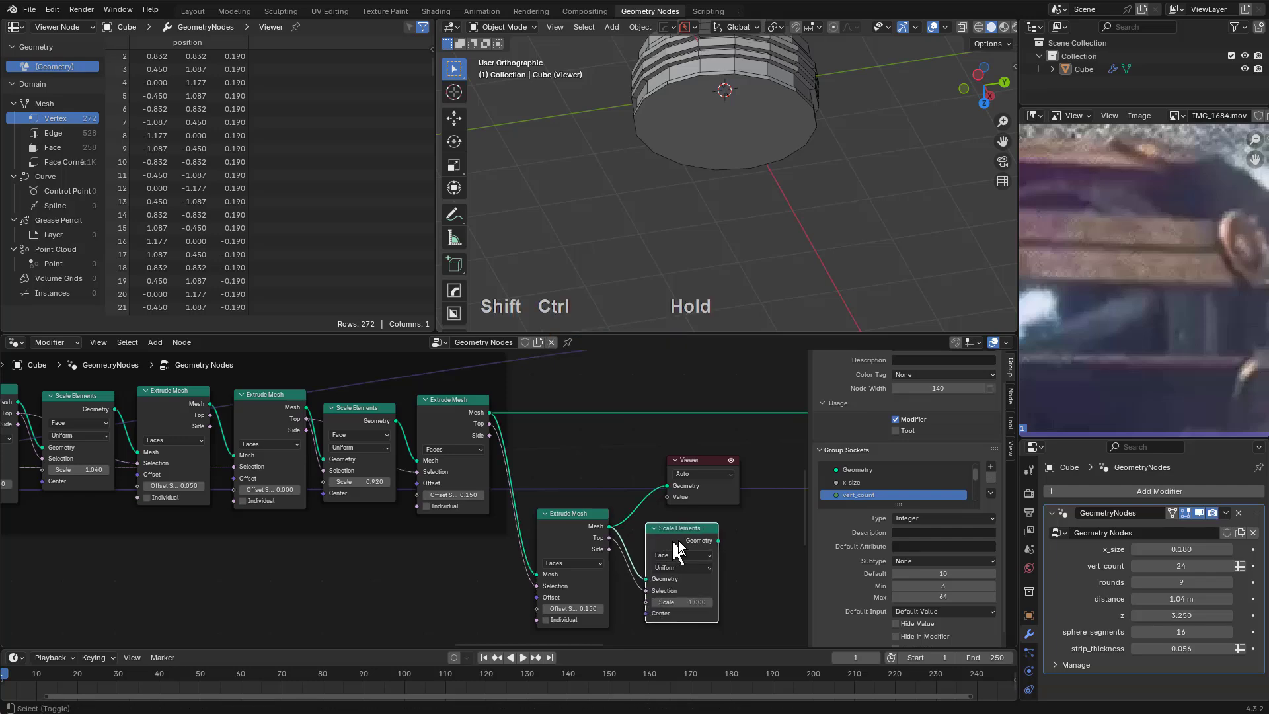
Preview the new Scale Elements node in the Viewer and align it beside the duplicated Extrude Mesh
{"action": "left_click", "coordinate": [678, 541], "text": "ctrl+shift"}
{"action": "middle_click_drag", "start_coordinate": [678, 541], "coordinate": [634, 543]}
{"action": "scroll", "coordinate": [612, 542], "scroll_direction": "up", "scroll_amount": 2}
{"action": "scroll", "coordinate": [609, 534], "scroll_direction": "down", "scroll_amount": 1}
{"action": "left_click_drag", "start_coordinate": [675, 517], "coordinate": [658, 499]}
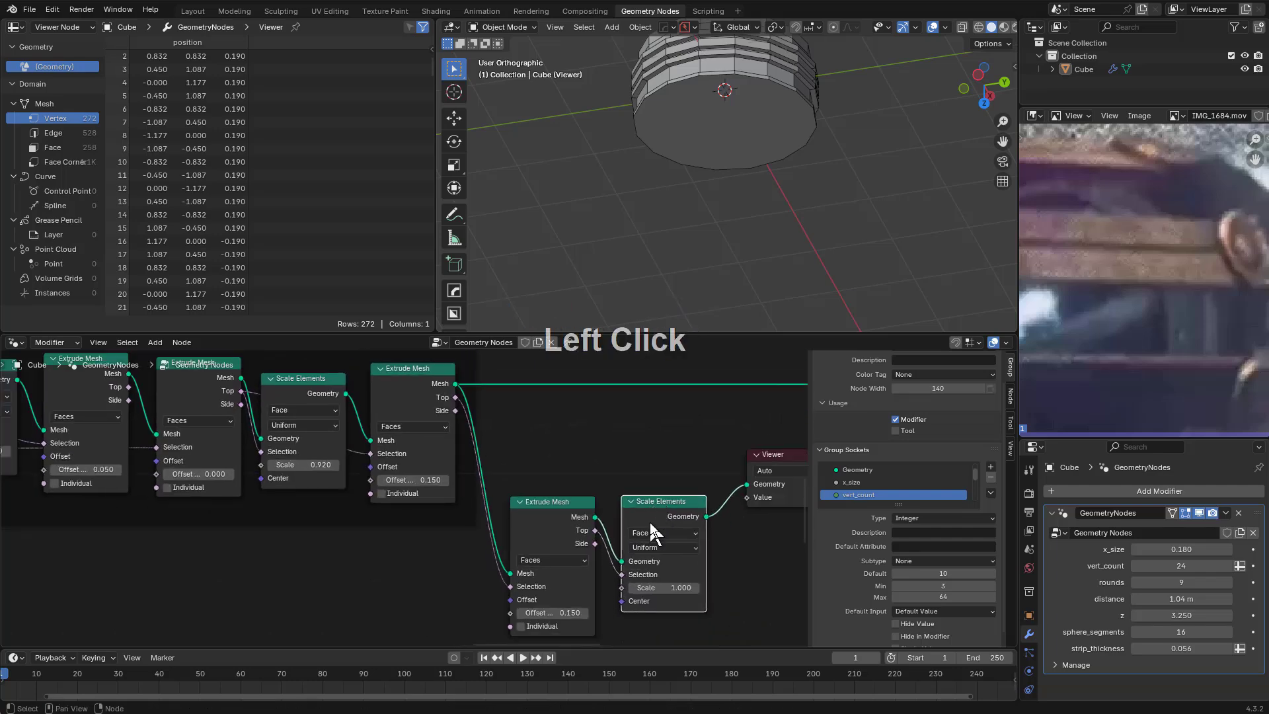
Set the Offset Scale of the duplicated Extrude Mesh to 0
{"action": "middle_click_drag", "start_coordinate": [647, 530], "coordinate": [639, 509]}
{"action": "left_click", "coordinate": [551, 585]}
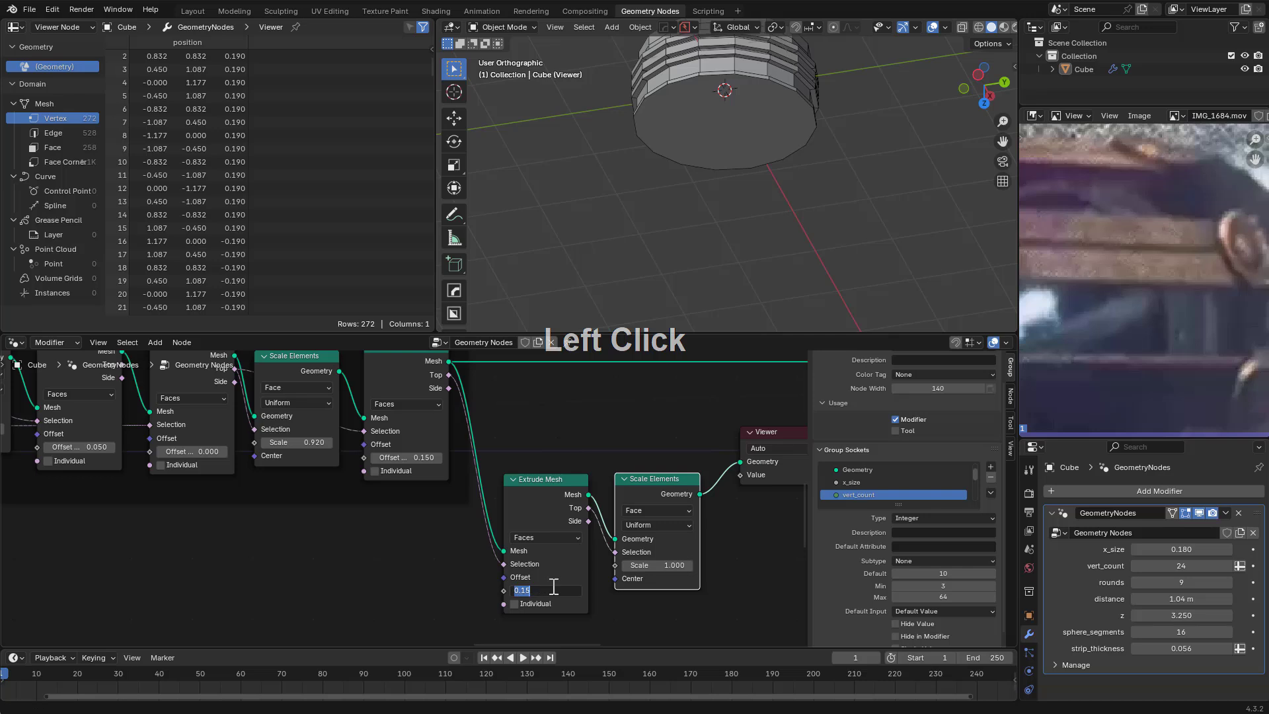
{"action": "type", "text": "0"}
{"action": "key", "text": "KP_Enter"}
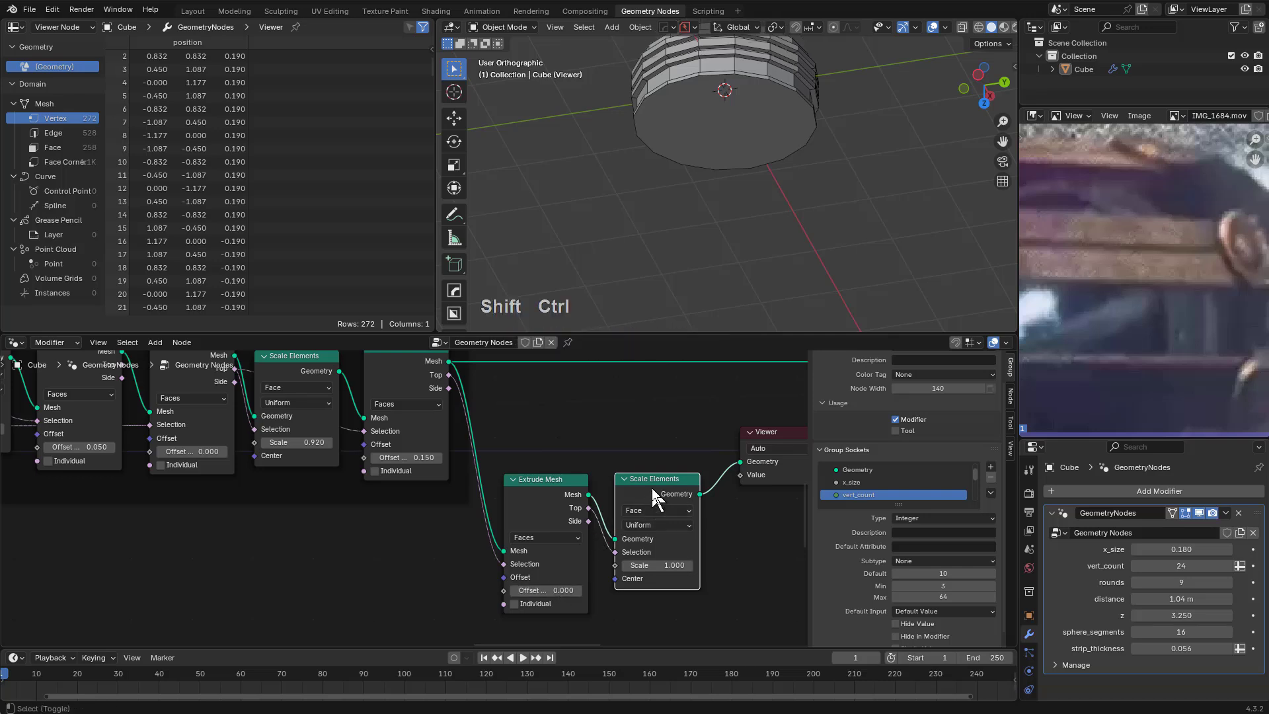
Inset the ring's end face by setting the new Scale Elements node's Scale to 0.860
{"action": "left_click", "coordinate": [652, 493], "text": "ctrl+shift"}
{"action": "left_click_drag", "start_coordinate": [638, 565], "coordinate": [651, 565], "text": "shift"}
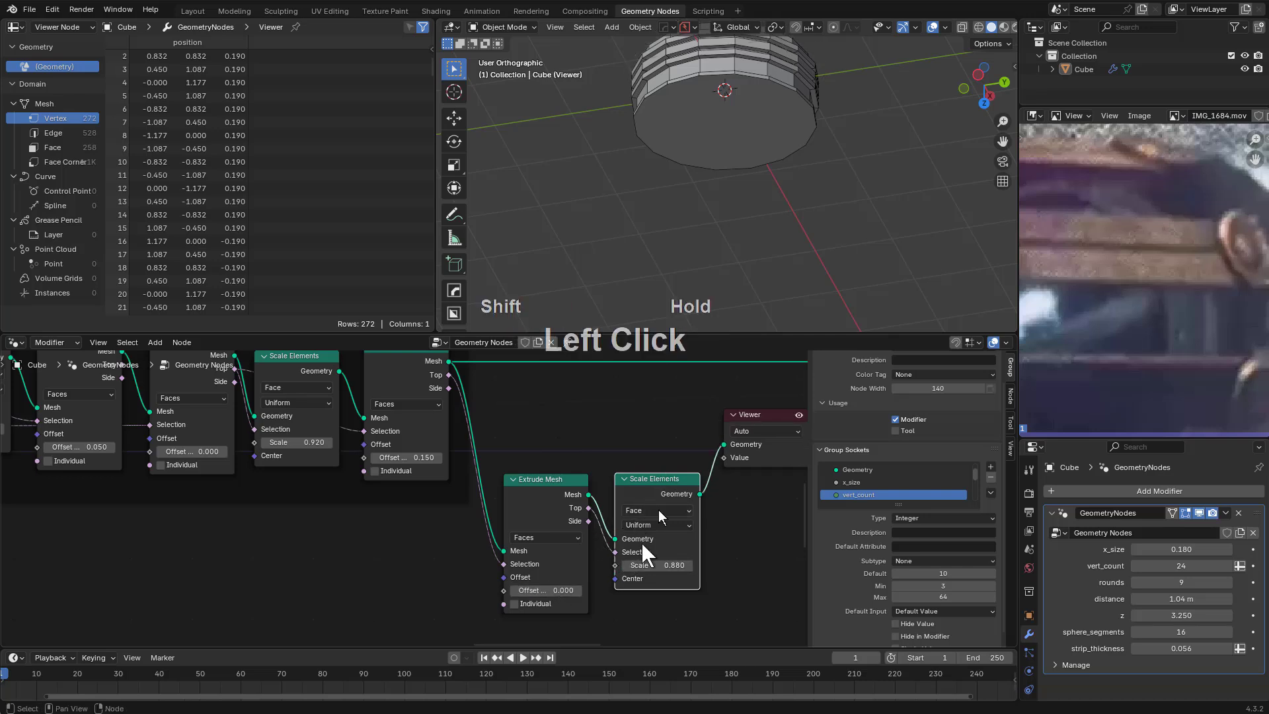
{"action": "middle_click_drag", "start_coordinate": [785, 168], "coordinate": [783, 281]}
{"action": "scroll", "coordinate": [811, 255], "scroll_direction": "up", "scroll_amount": 3}
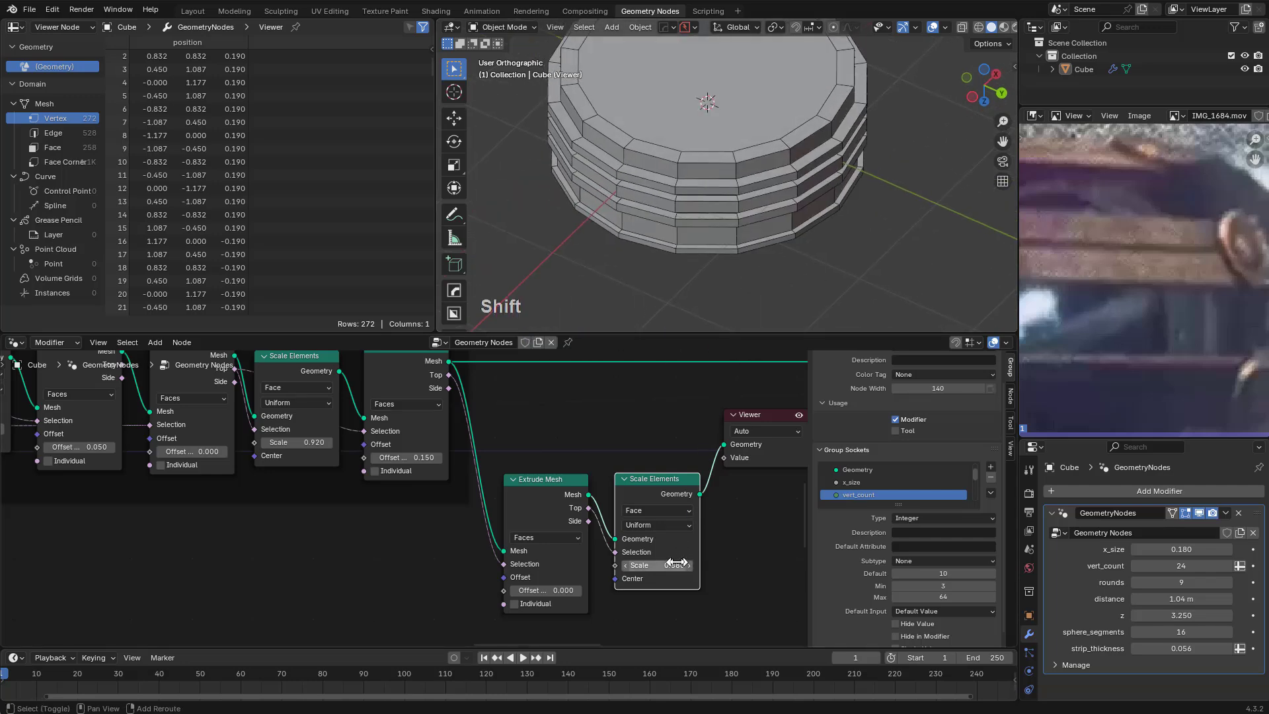
{"action": "left_click_drag", "start_coordinate": [676, 563], "coordinate": [655, 565], "text": "shift"}
Duplicate the zero-offset Extrude Mesh after the new Scale Elements and feed its Selection from the original's Top output
{"action": "left_click", "coordinate": [545, 479]}
{"action": "key", "text": "shift+d"}
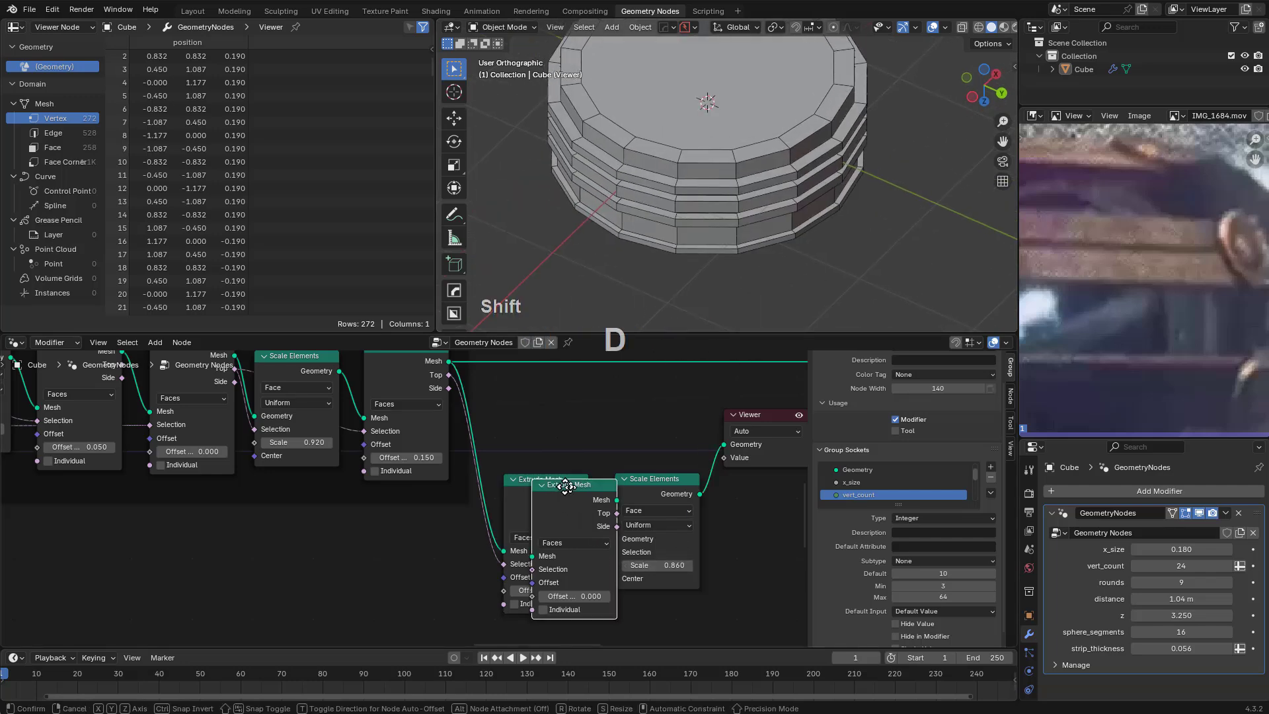
{"action": "left_click", "coordinate": [723, 481]}
{"action": "middle_click_drag", "start_coordinate": [724, 481], "coordinate": [653, 495]}
{"action": "left_click_drag", "start_coordinate": [665, 512], "coordinate": [676, 513]}
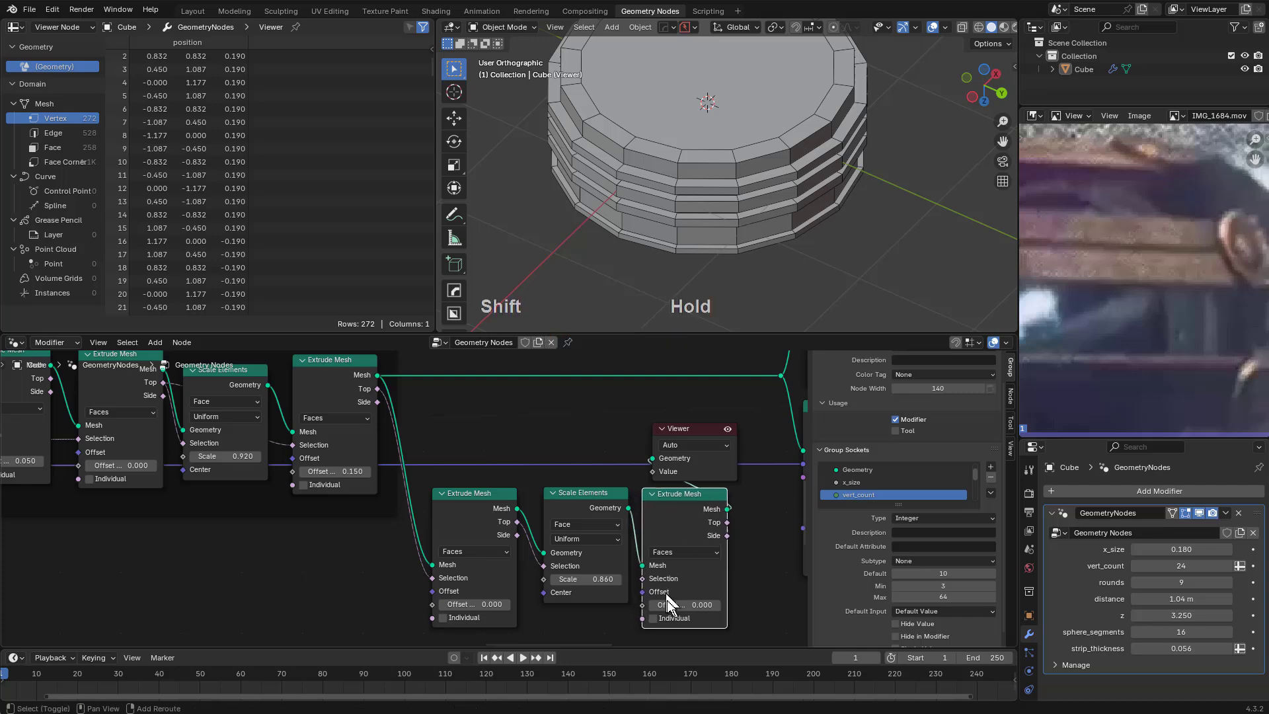
{"action": "left_click_drag", "start_coordinate": [668, 604], "coordinate": [668, 603], "text": "shift"}
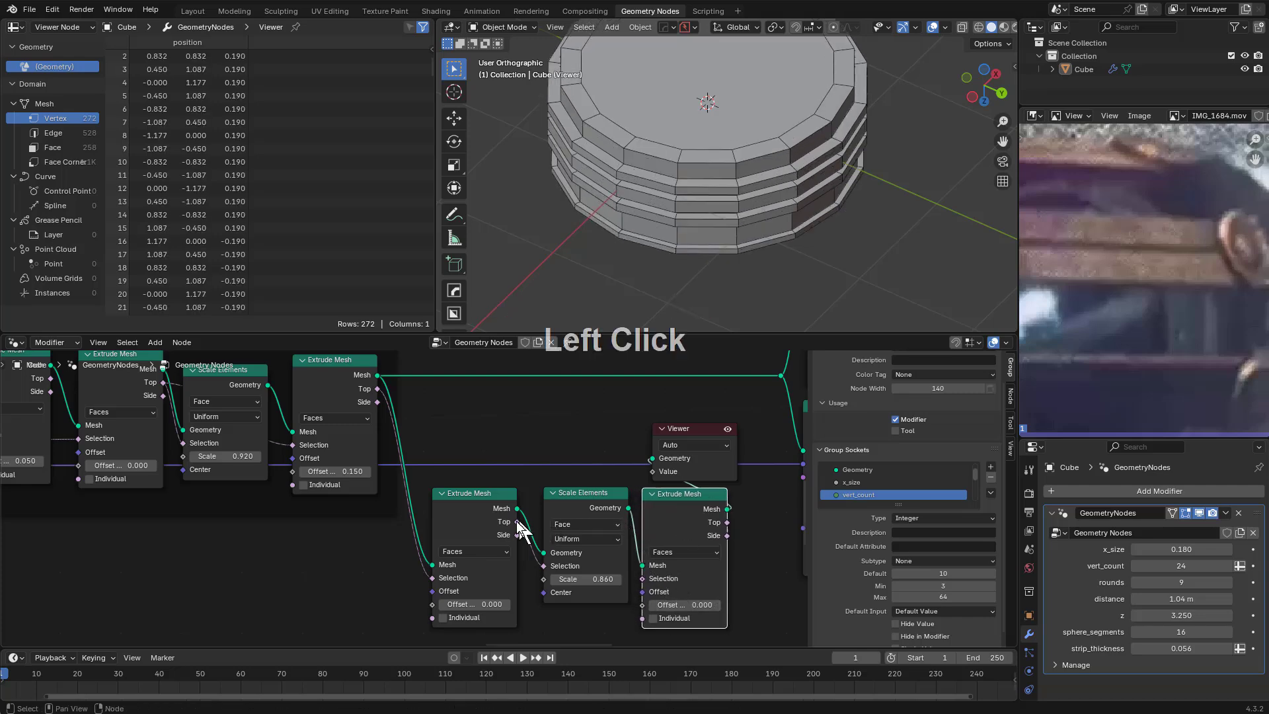
{"action": "left_click_drag", "start_coordinate": [517, 521], "coordinate": [642, 579]}
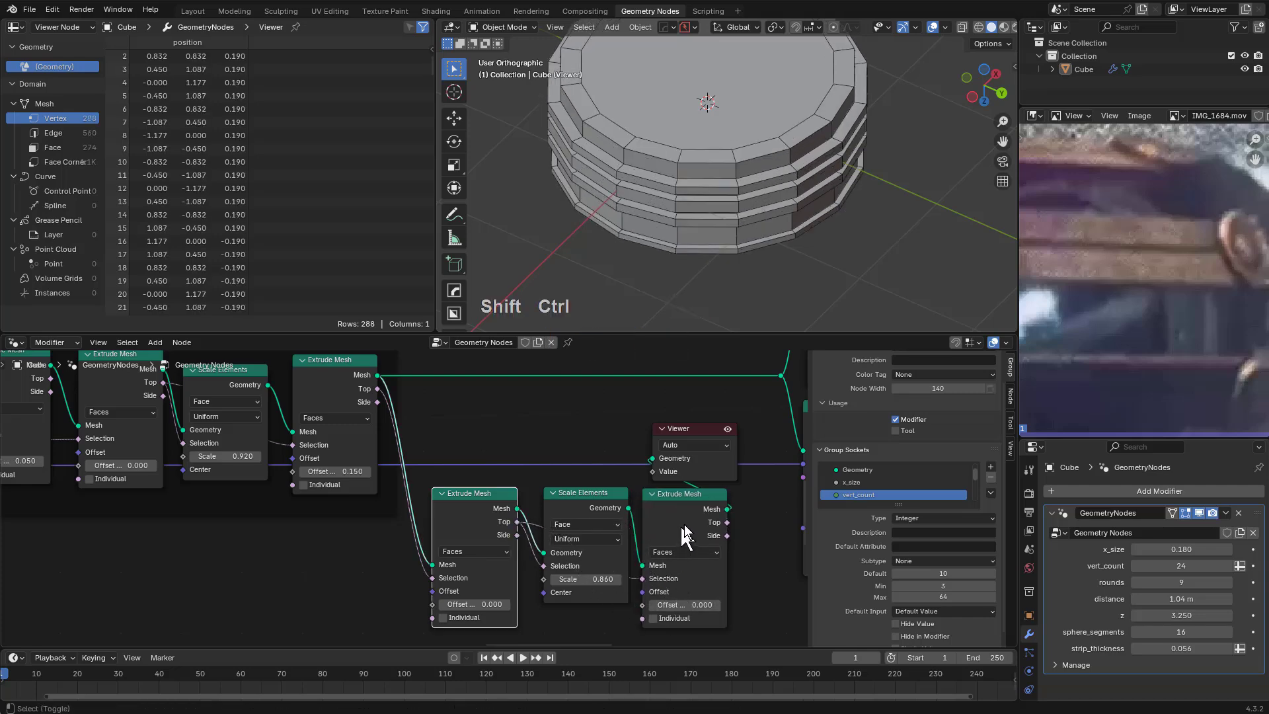
Hollow the ring inward by setting the newest Extrude Mesh's Offset Scale to -0.740
{"action": "left_click", "coordinate": [689, 606], "text": "shift"}
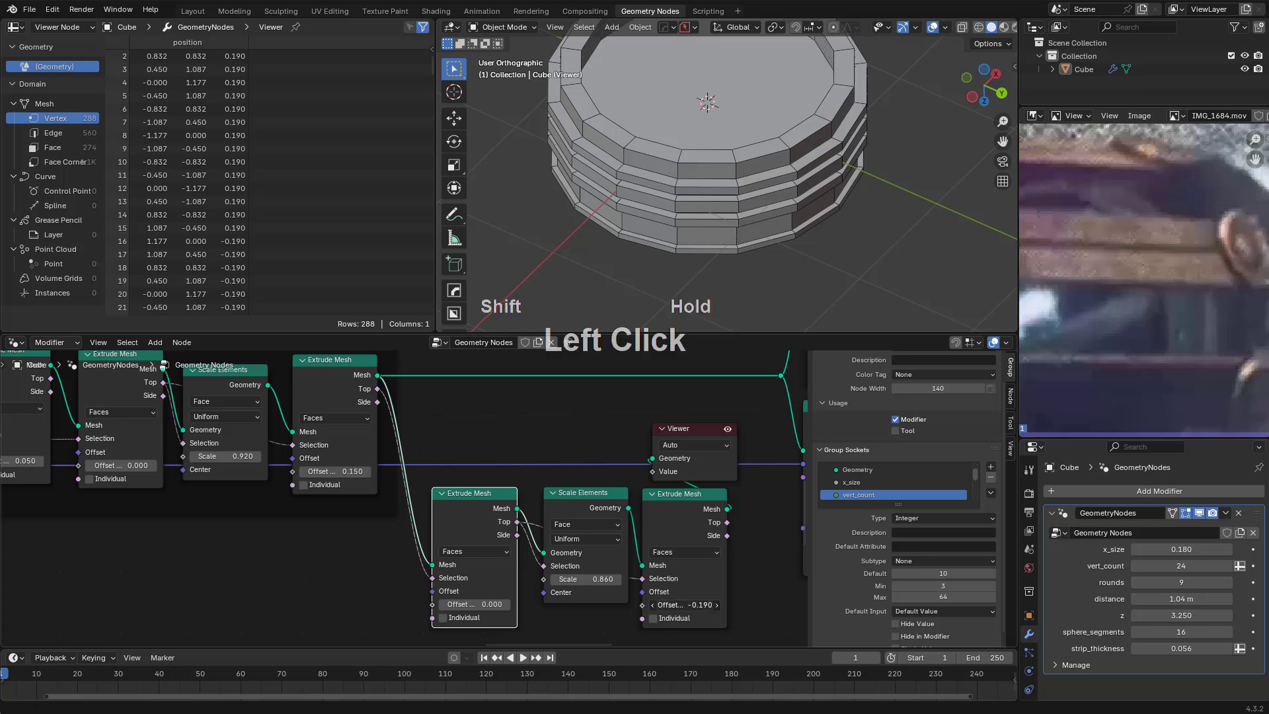
{"action": "left_click_drag", "start_coordinate": [689, 605], "coordinate": [674, 605], "text": "shift"}
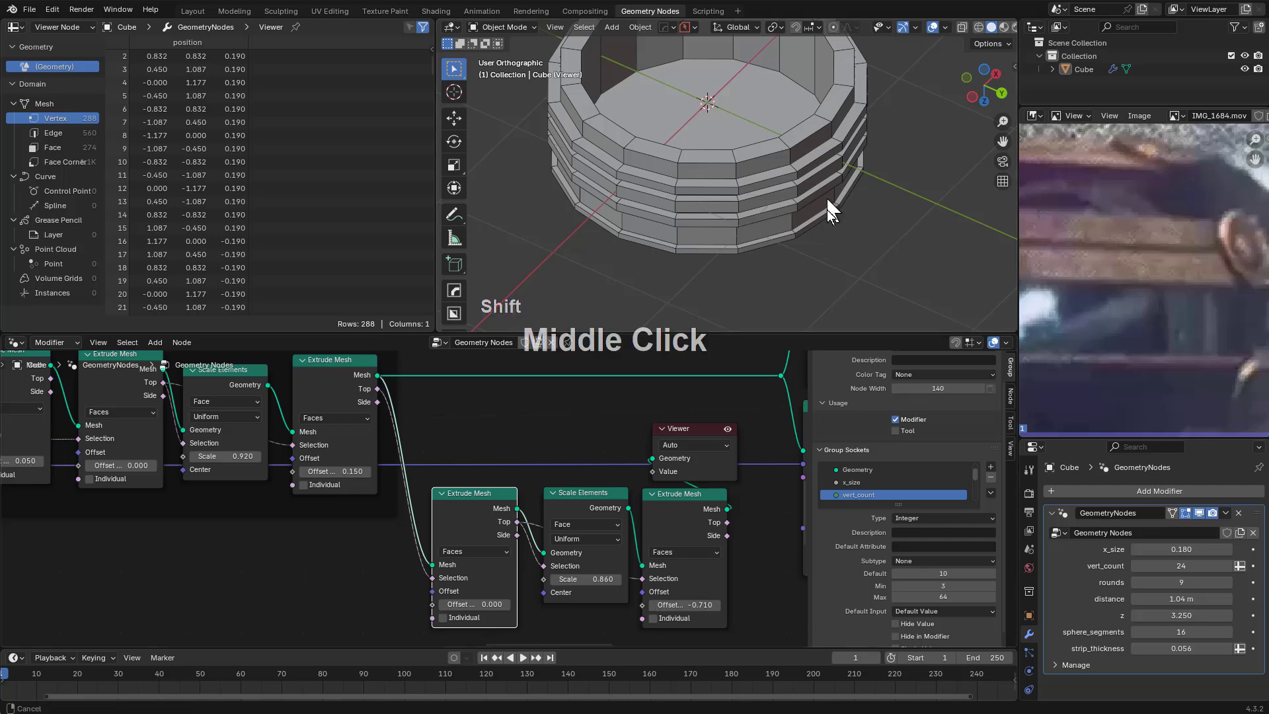
{"action": "middle_click_drag", "start_coordinate": [827, 209], "coordinate": [776, 220]}
{"action": "scroll", "coordinate": [776, 220], "scroll_direction": "up", "scroll_amount": 1}
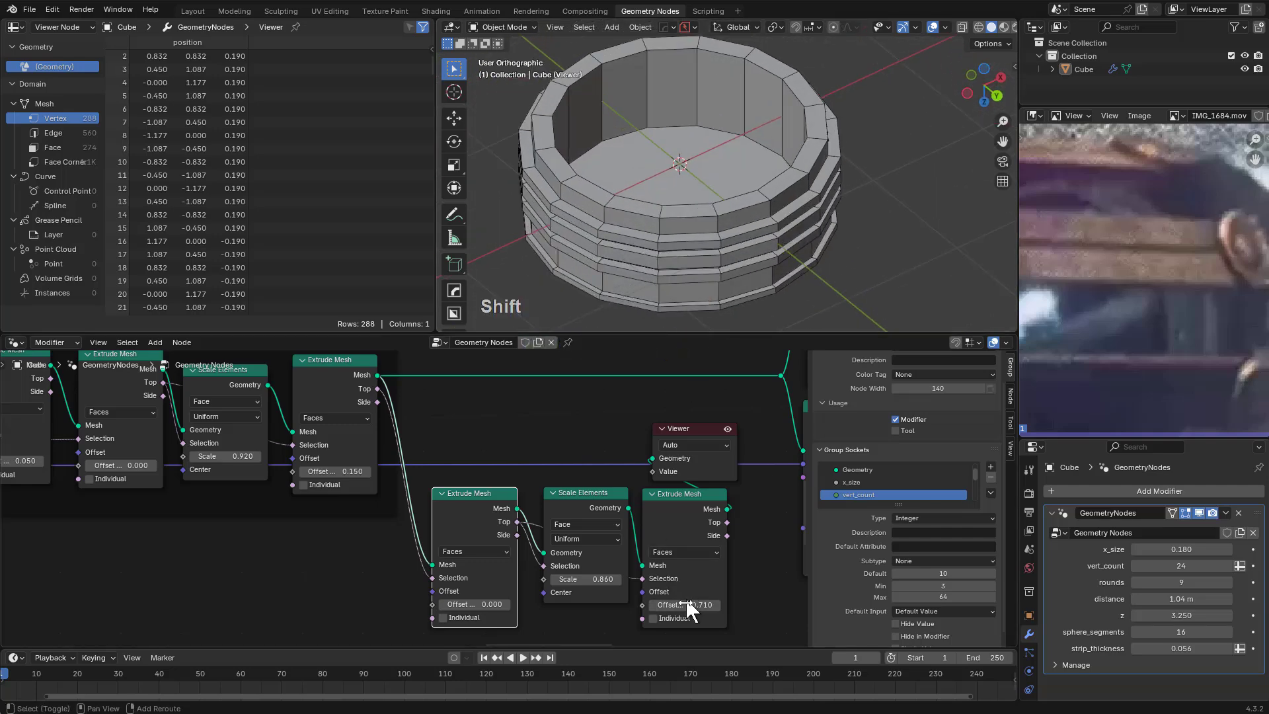
{"action": "left_click_drag", "start_coordinate": [688, 605], "coordinate": [681, 605], "text": "shift"}
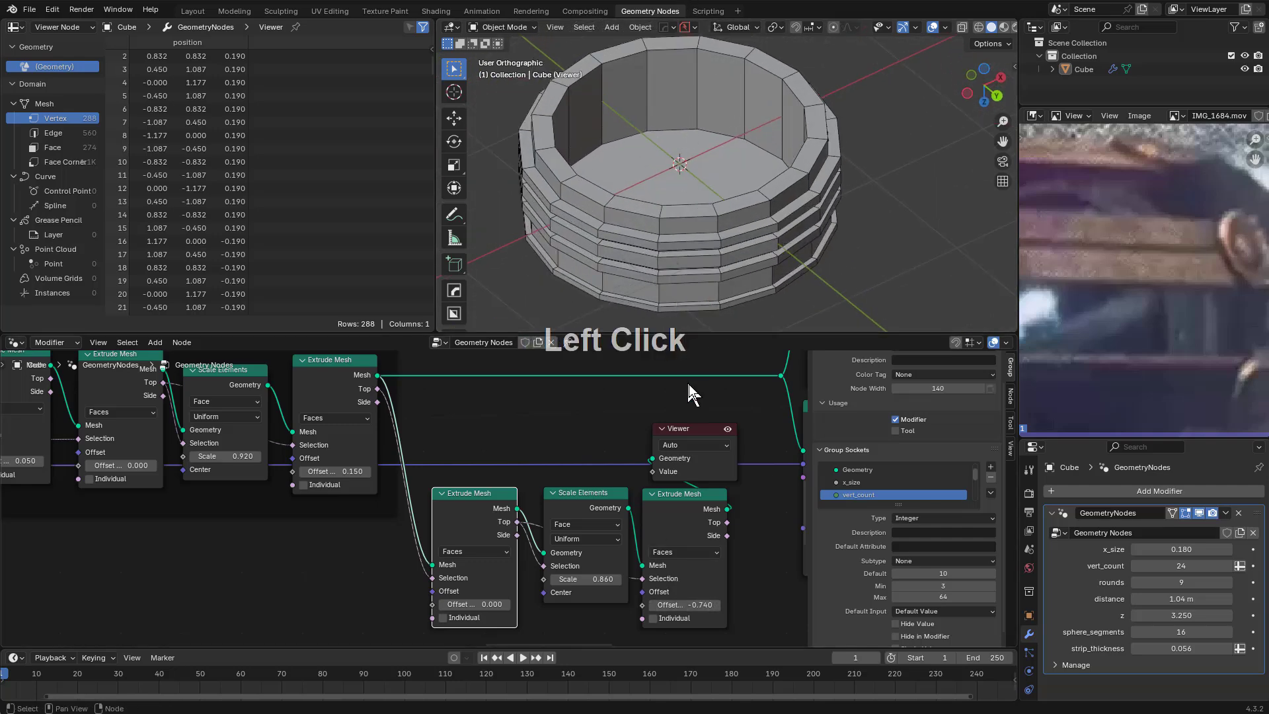
Move the Viewer node past the newest Extrude Mesh to a free spot below the Transform Geometry node
{"action": "left_click_drag", "start_coordinate": [689, 423], "coordinate": [740, 511]}
{"action": "middle_click_drag", "start_coordinate": [741, 510], "coordinate": [512, 466]}
{"action": "key", "text": "g"}
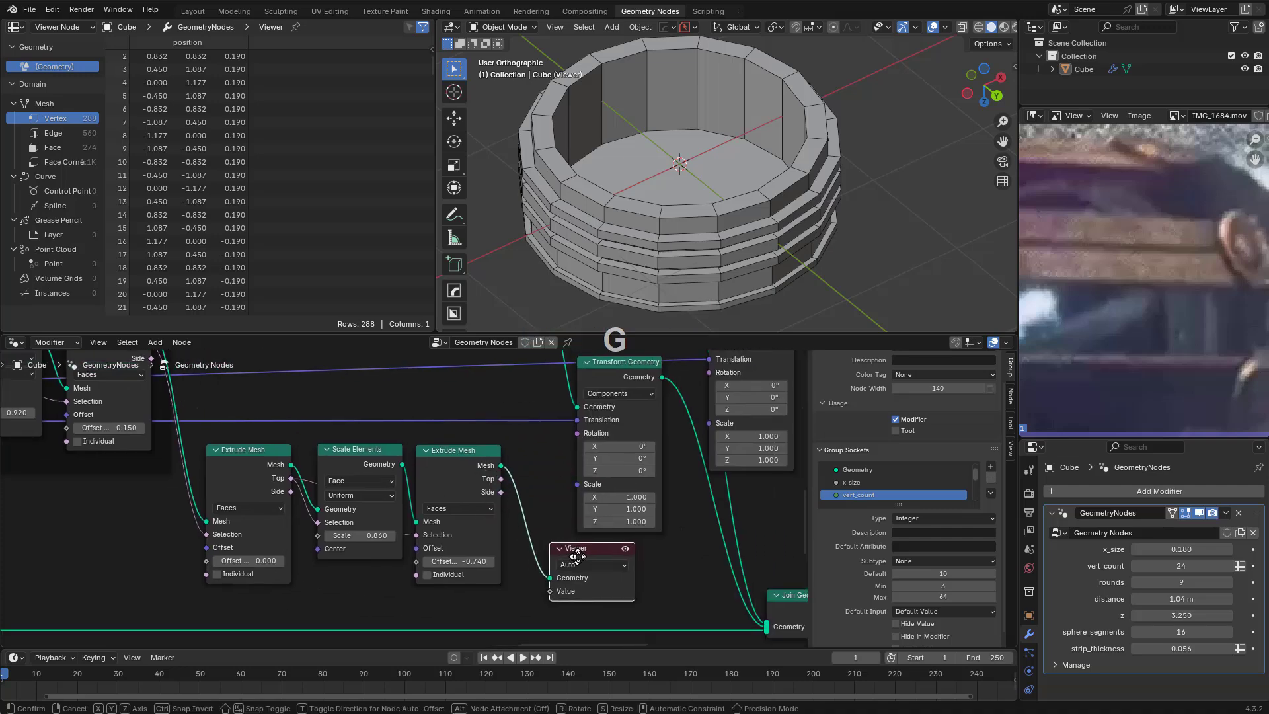
{"action": "left_click", "coordinate": [596, 550]}
{"action": "middle_click_drag", "start_coordinate": [580, 536], "coordinate": [596, 553]}
{"action": "key", "text": "g"}
{"action": "left_click", "coordinate": [581, 550]}
{"action": "scroll", "coordinate": [575, 539], "scroll_direction": "down", "scroll_amount": 1}
{"action": "middle_click_drag", "start_coordinate": [556, 491], "coordinate": [558, 521]}
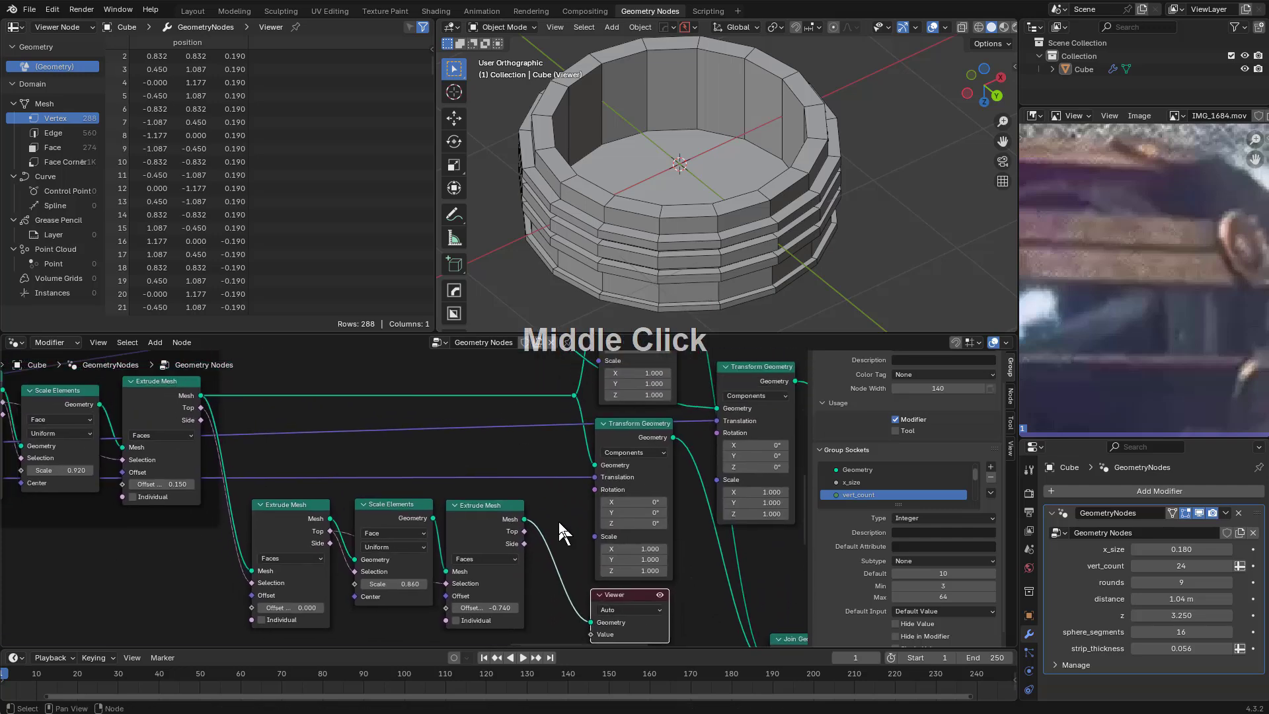
Delete the Viewer and link the newest Extrude Mesh's Mesh output to the reroute before the Transform Geometry nodes
{"action": "key", "text": "x"}
{"action": "left_click_drag", "start_coordinate": [524, 519], "coordinate": [563, 399]}
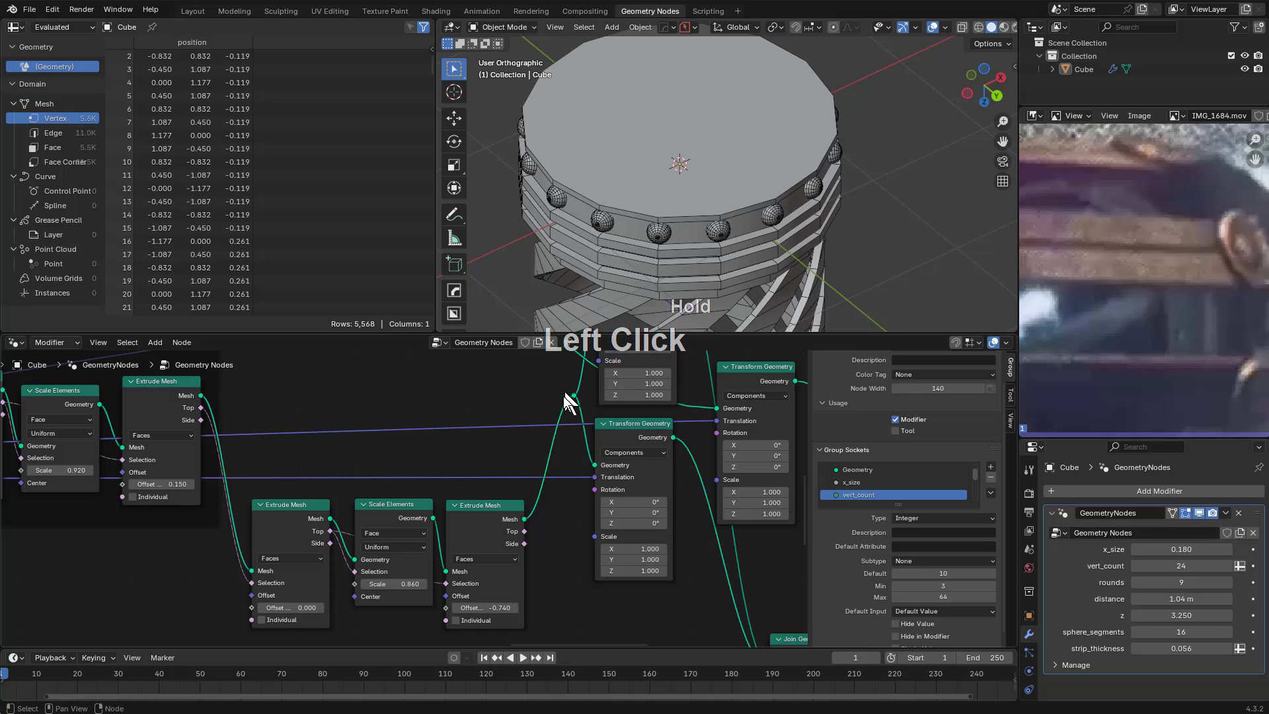
Reduce the ring's recess by setting the newest Extrude Mesh's Offset Scale to -0.130
{"action": "middle_click_drag", "start_coordinate": [542, 439], "coordinate": [431, 447]}
{"action": "scroll", "coordinate": [540, 510], "scroll_direction": "down", "scroll_amount": 1}
{"action": "middle_click_drag", "start_coordinate": [680, 178], "coordinate": [605, 292]}
{"action": "scroll", "coordinate": [687, 424], "scroll_direction": "up", "scroll_amount": 1}
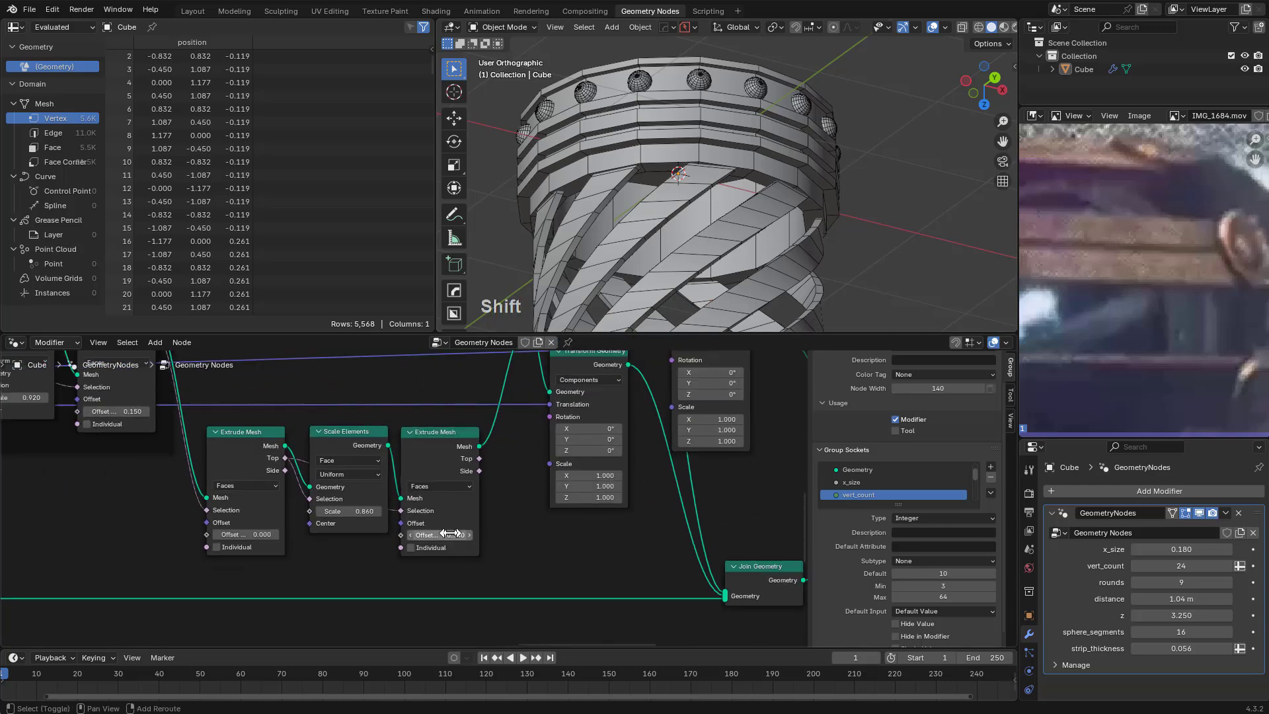
{"action": "left_click_drag", "start_coordinate": [452, 534], "coordinate": [427, 535], "text": "shift"}
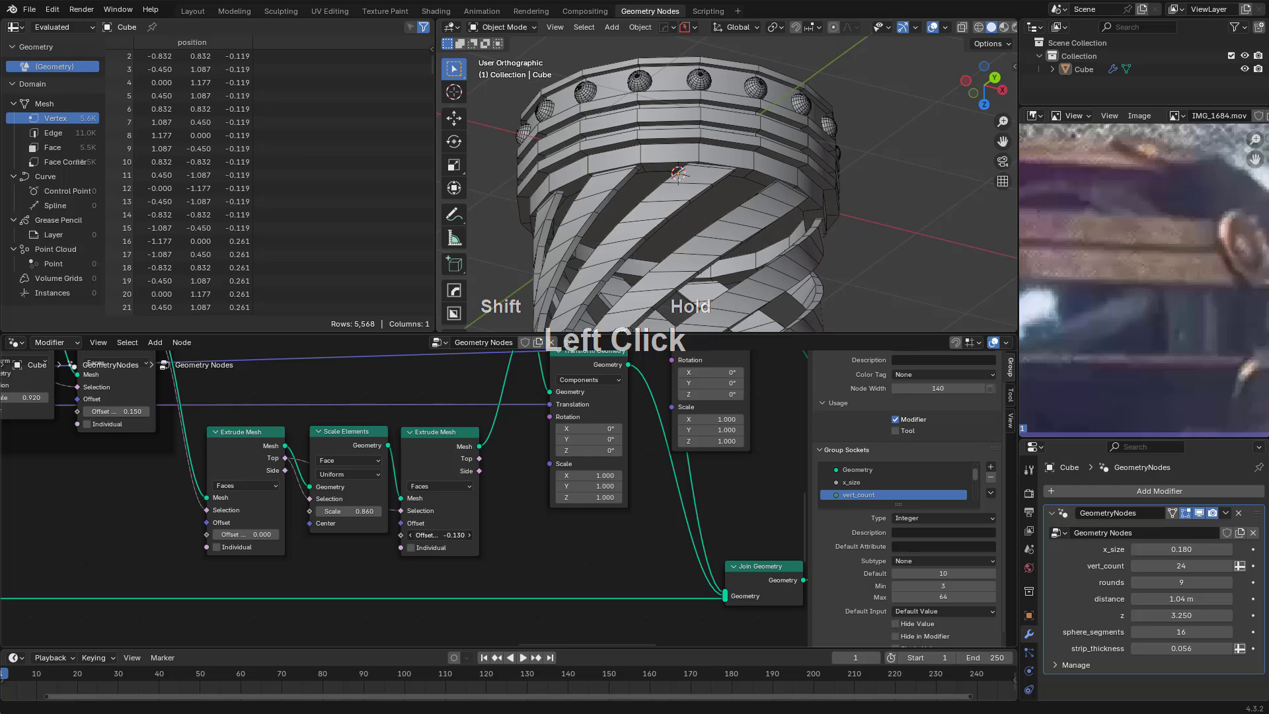
Examine where the twisted strands meet the recessed rings and select the part in the viewport
{"action": "middle_click_drag", "start_coordinate": [687, 205], "coordinate": [706, 155], "text": "shift"}
{"action": "scroll", "coordinate": [688, 137], "scroll_direction": "down", "scroll_amount": 1}
{"action": "scroll", "coordinate": [730, 167], "scroll_direction": "up", "scroll_amount": 2}
{"action": "middle_click_drag", "start_coordinate": [706, 155], "coordinate": [755, 174], "text": "shift"}
{"action": "scroll", "coordinate": [704, 193], "scroll_direction": "down", "scroll_amount": 3}
{"action": "left_click", "coordinate": [756, 173]}
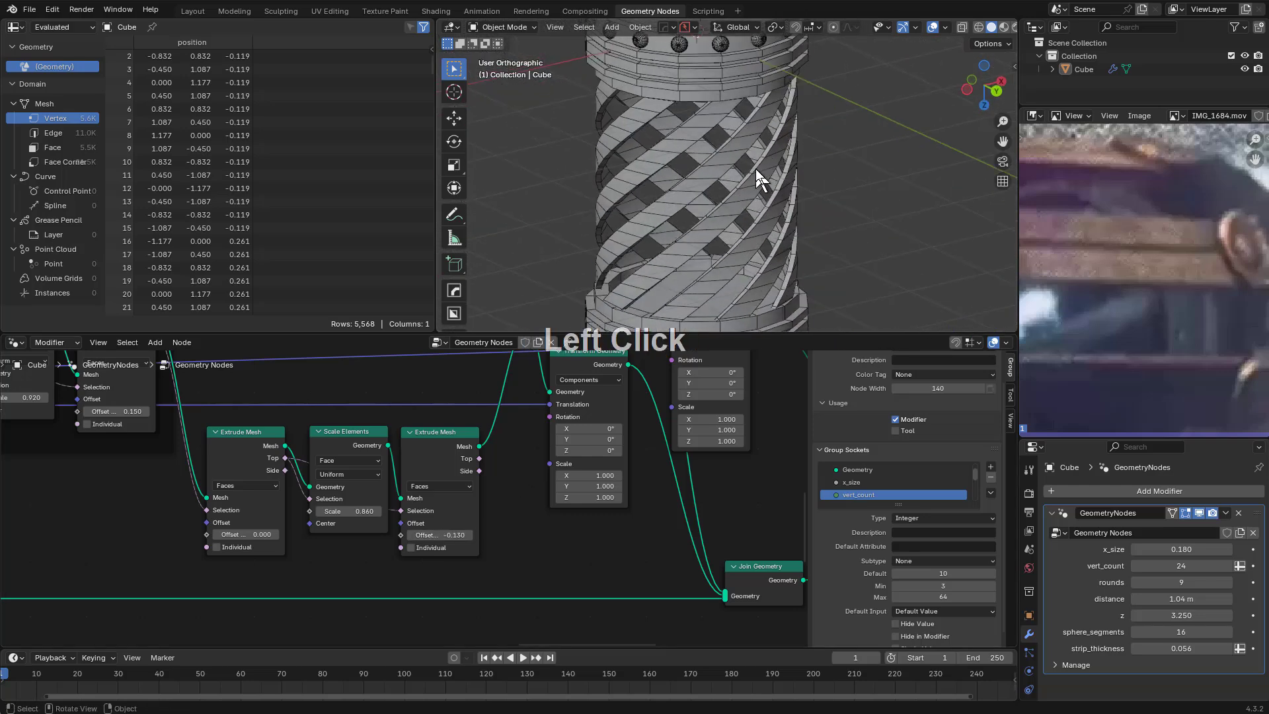
Nudge the edge-based Set Shade Smooth node at the end of the tree into line with its neighbours
{"action": "middle_click_drag", "start_coordinate": [725, 558], "coordinate": [515, 564]}
{"action": "scroll", "coordinate": [767, 525], "scroll_direction": "down", "scroll_amount": 2}
{"action": "middle_click_drag", "start_coordinate": [787, 525], "coordinate": [507, 498]}
{"action": "middle_click_drag", "start_coordinate": [753, 499], "coordinate": [433, 475]}
{"action": "scroll", "coordinate": [536, 467], "scroll_direction": "up", "scroll_amount": 3}
{"action": "left_click", "coordinate": [536, 386]}
{"action": "left_click_drag", "start_coordinate": [536, 388], "coordinate": [284, 624]}
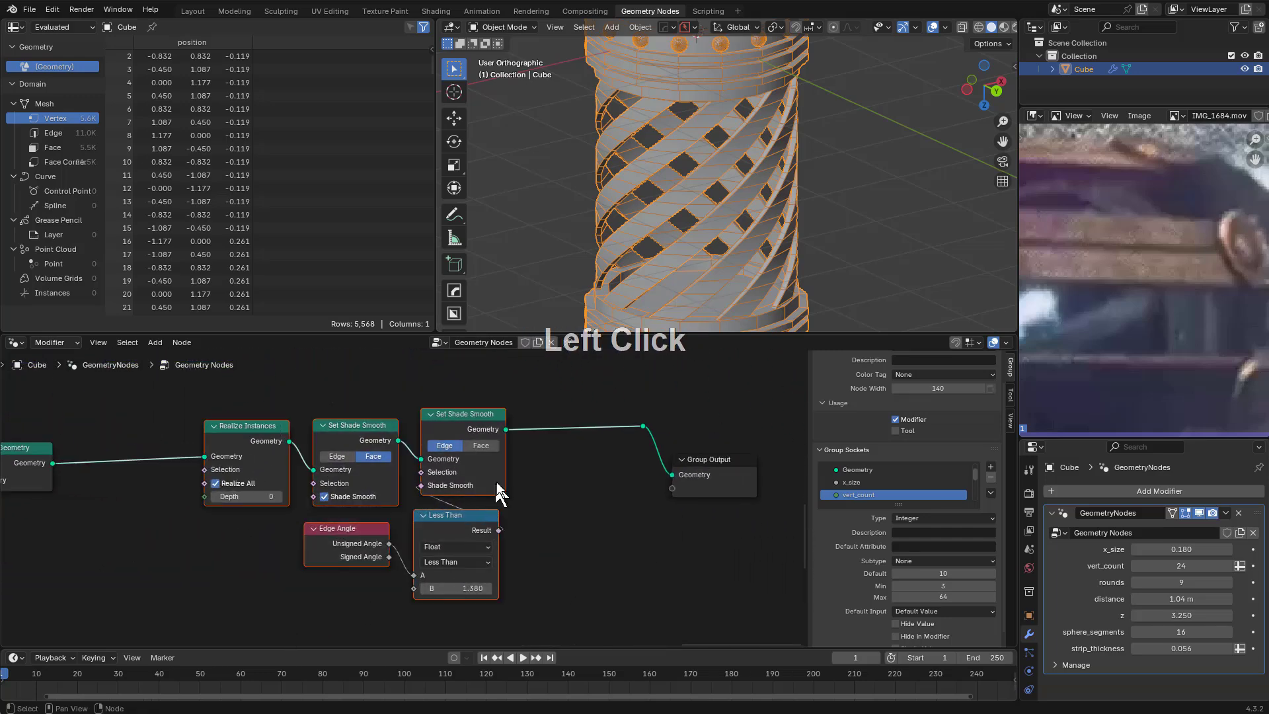
{"action": "left_click", "coordinate": [509, 390]}
{"action": "left_click_drag", "start_coordinate": [469, 411], "coordinate": [468, 416]}
Move the Group Output and its reroute together farther away from the shading nodes
{"action": "left_click_drag", "start_coordinate": [780, 404], "coordinate": [623, 575]}
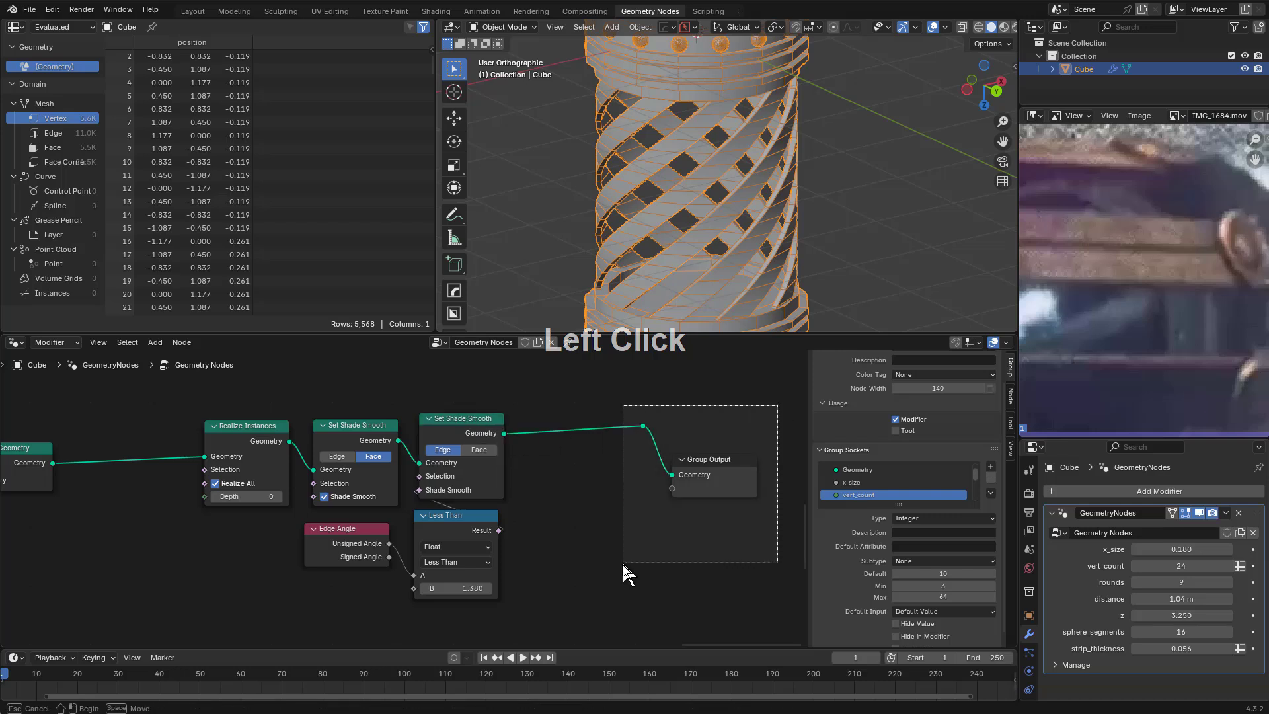
{"action": "key", "text": "g"}
{"action": "left_click", "coordinate": [751, 570]}
{"action": "middle_click_drag", "start_coordinate": [520, 567], "coordinate": [629, 524]}
{"action": "scroll", "coordinate": [628, 524], "scroll_direction": "down", "scroll_amount": 1}
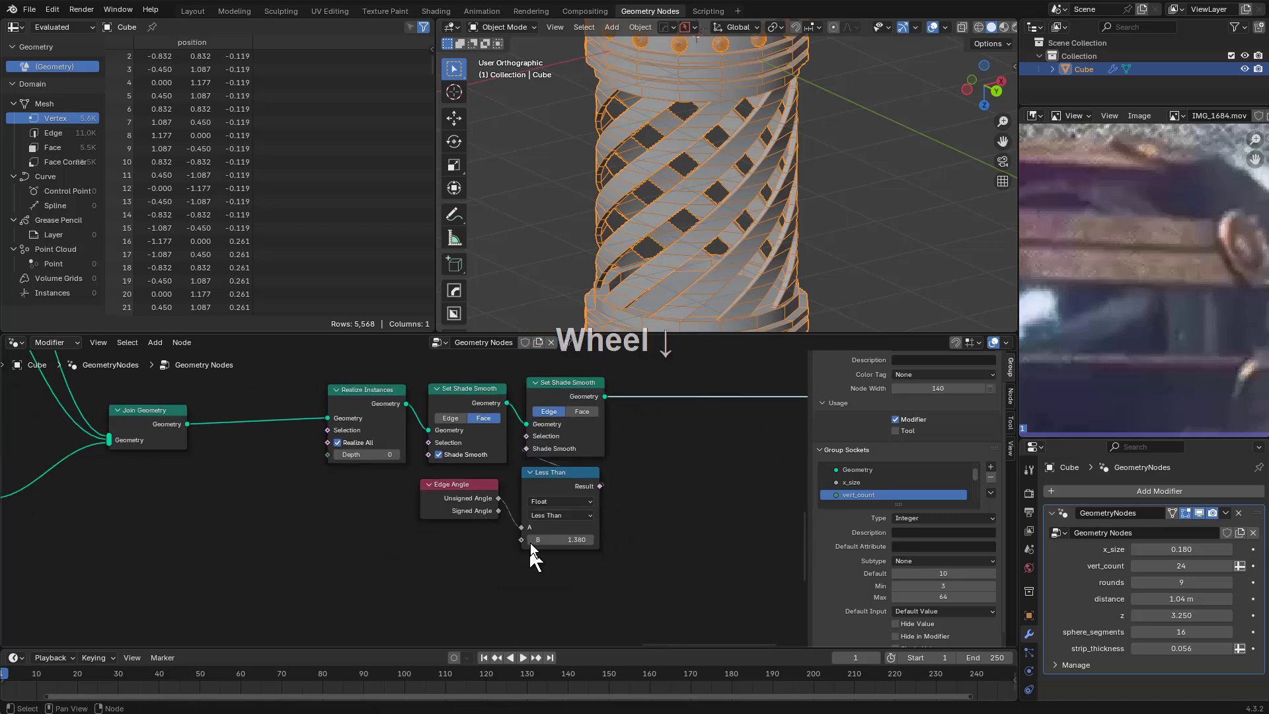
{"action": "scroll", "coordinate": [529, 522], "scroll_direction": "down", "scroll_amount": 1}
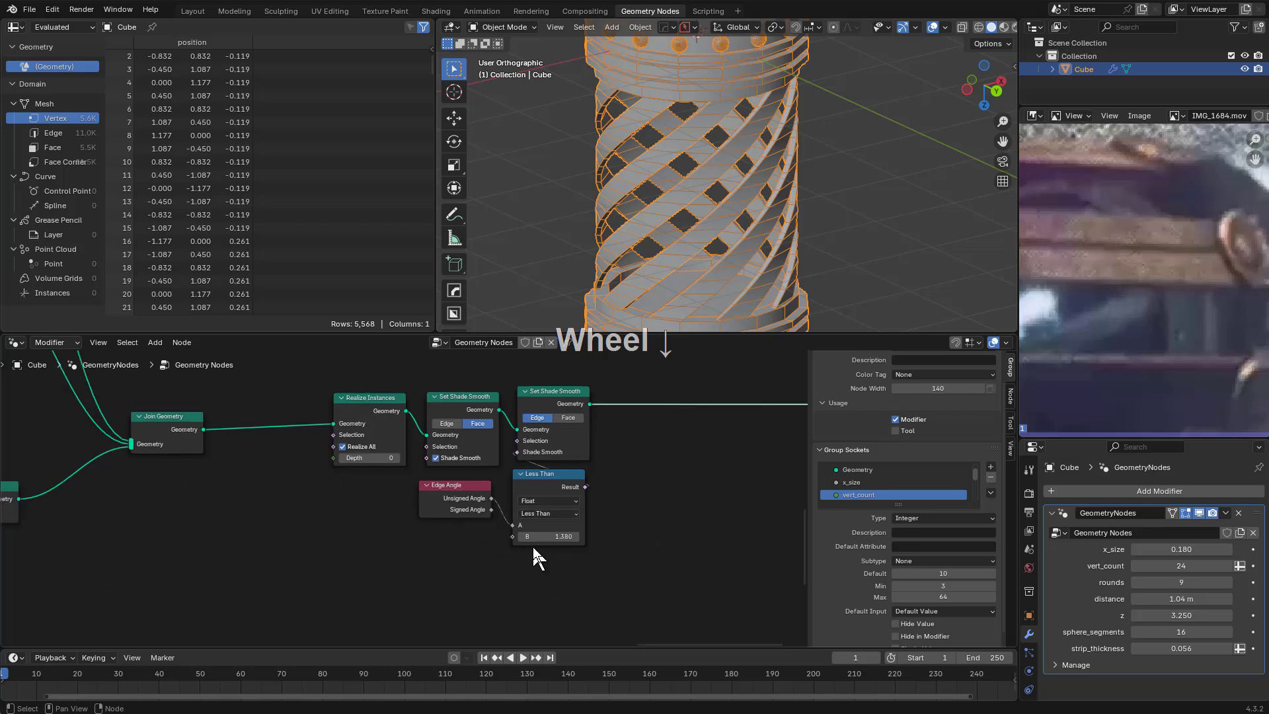
Add a To Radians math node below the Edge Angle node and feed its value into the Less Than node's B input
{"action": "key", "text": "ctrl+c"}
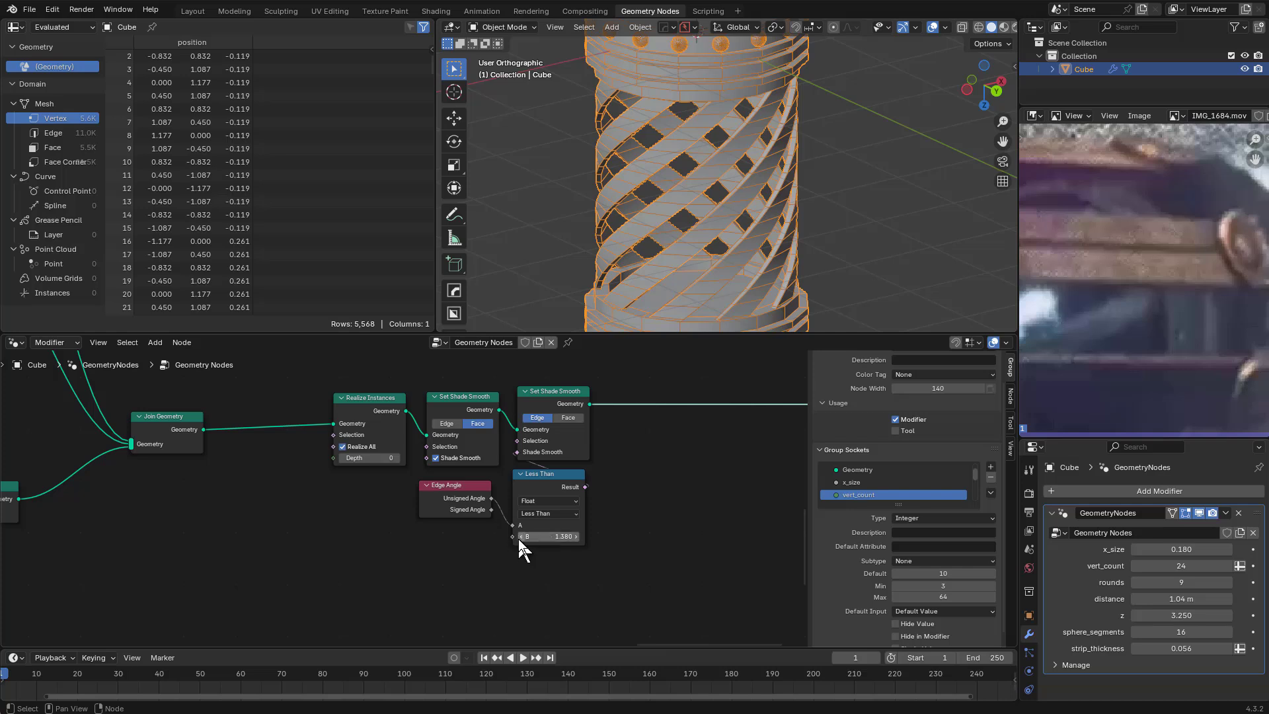
{"action": "left_click_drag", "start_coordinate": [519, 538], "coordinate": [499, 560]}
{"action": "type", "text": "de"}
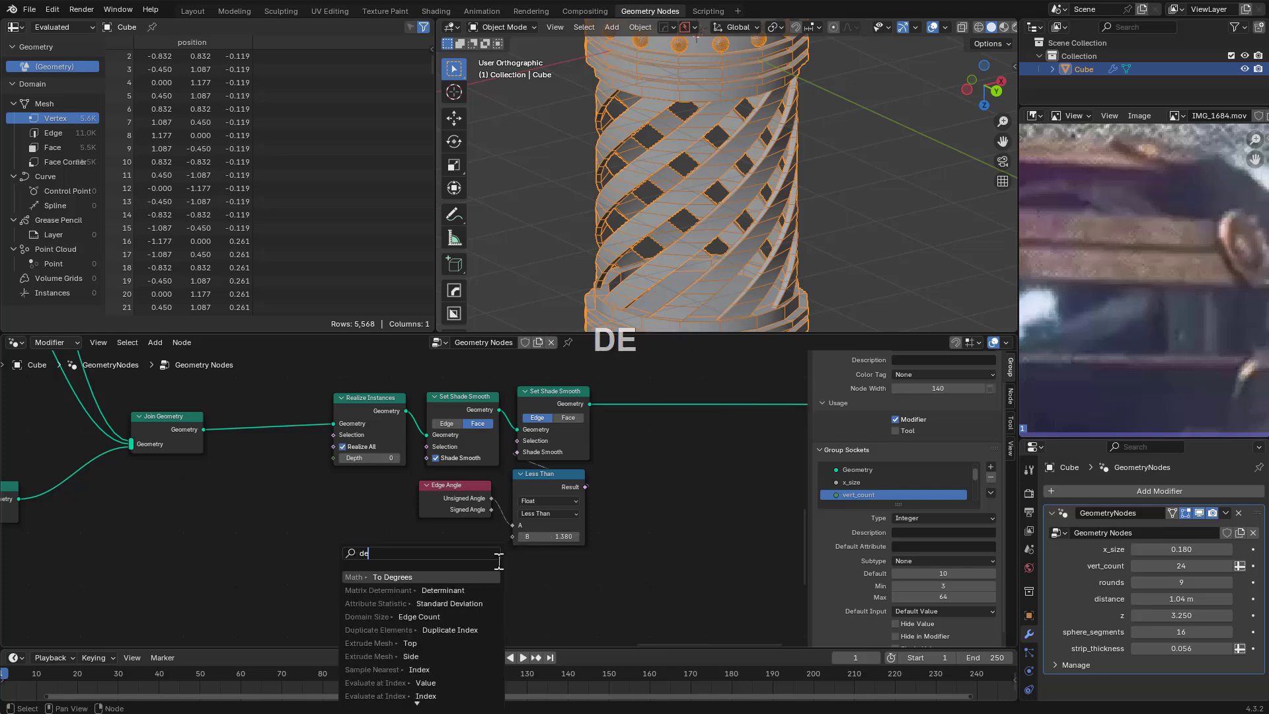
{"action": "type", "text": "g"}
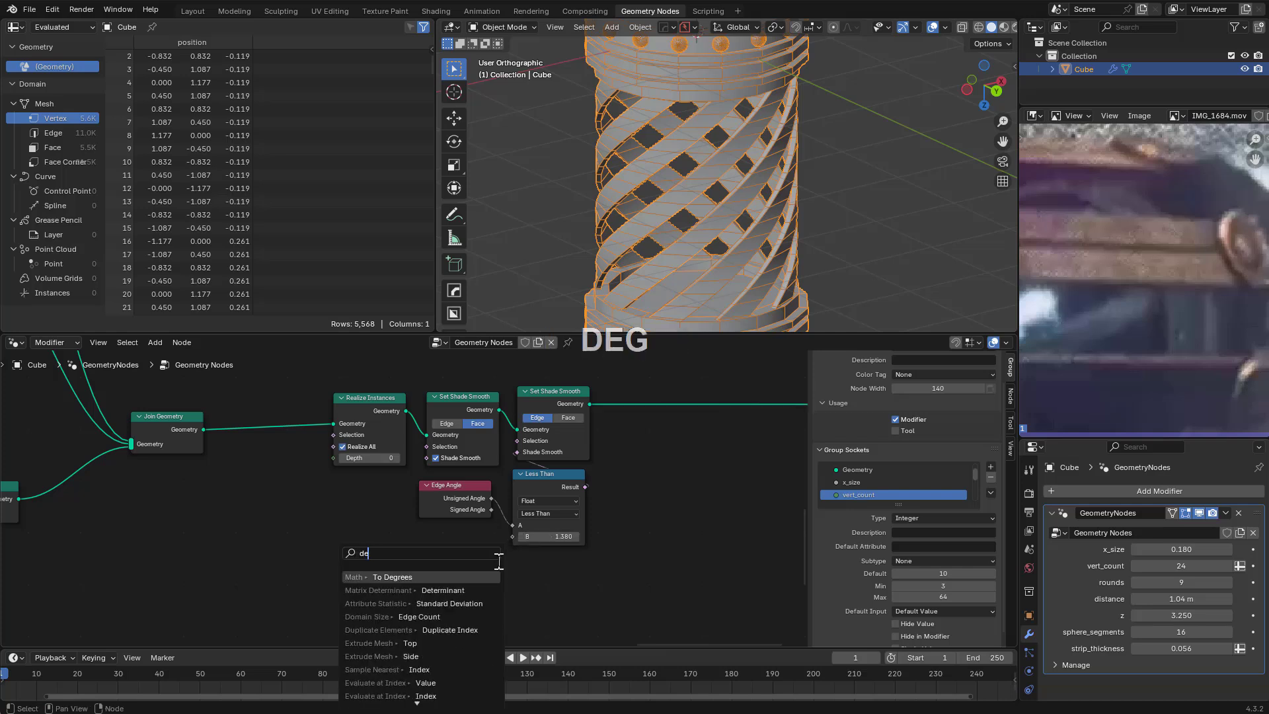
{"action": "type", "text": "tr"}
{"action": "key", "text": "Return"}
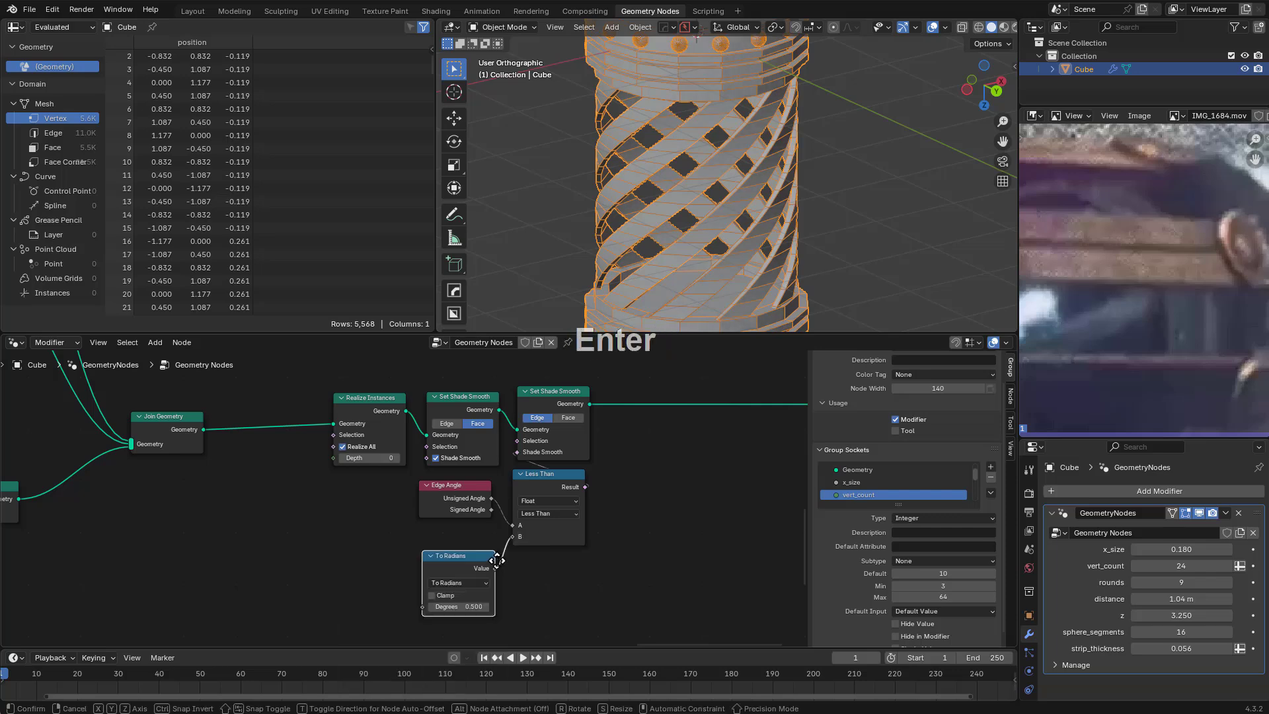
{"action": "left_click", "coordinate": [485, 551]}
Set the To Radians node's Degrees value to 30
{"action": "scroll", "coordinate": [503, 570], "scroll_direction": "up", "scroll_amount": 3}
{"action": "middle_click_drag", "start_coordinate": [442, 581], "coordinate": [451, 528]}
{"action": "scroll", "coordinate": [454, 587], "scroll_direction": "up", "scroll_amount": 1}
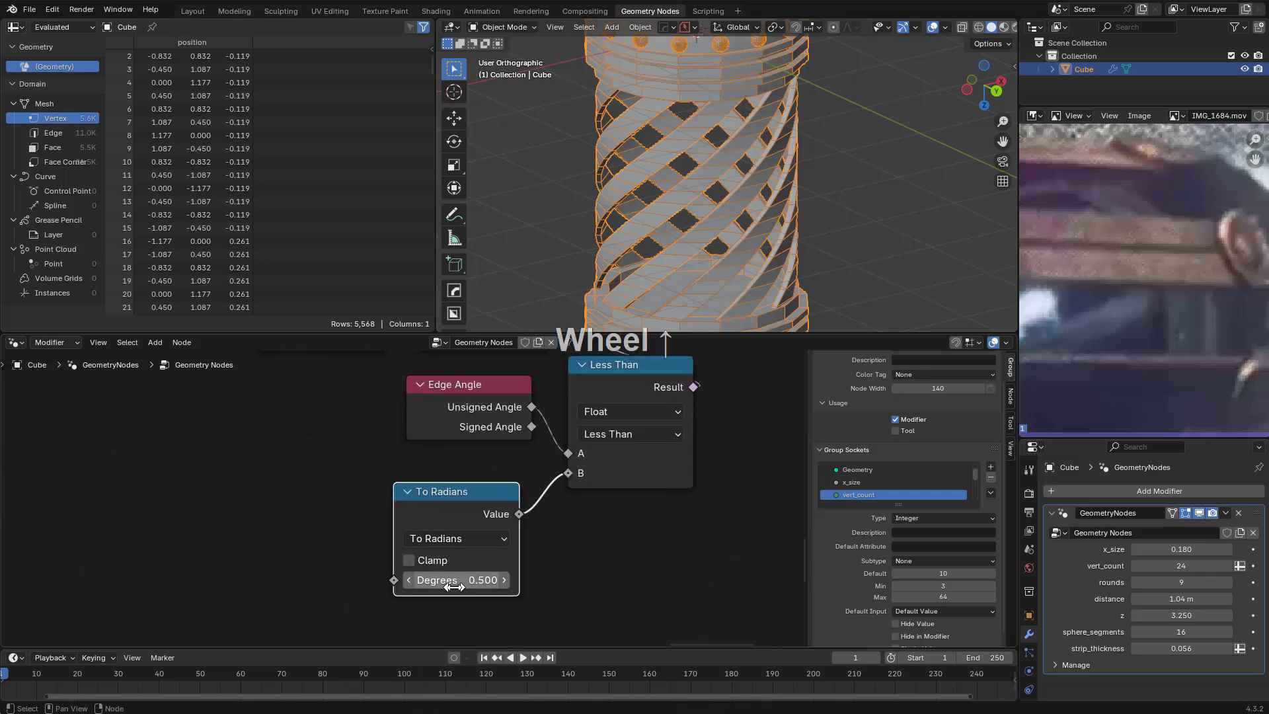
{"action": "left_click", "coordinate": [461, 581]}
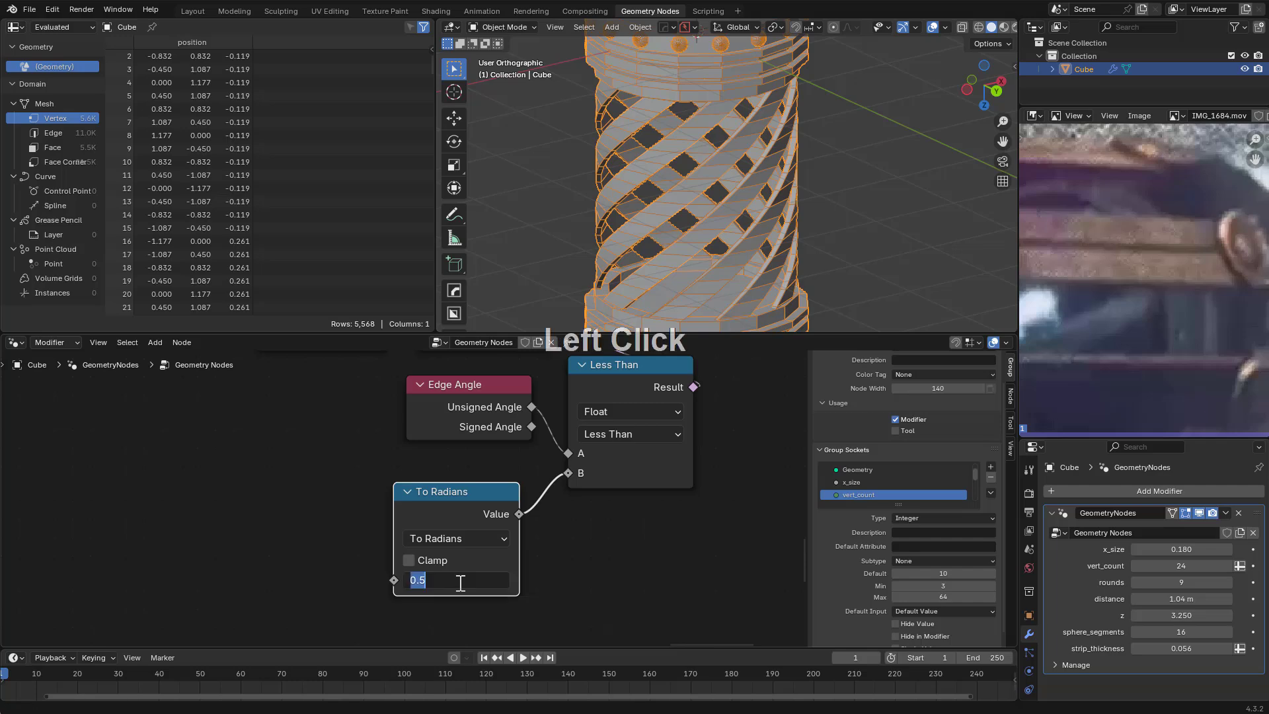
{"action": "type", "text": "30"}
{"action": "key", "text": "KP_Enter"}
{"action": "middle_click", "coordinate": [613, 231]}
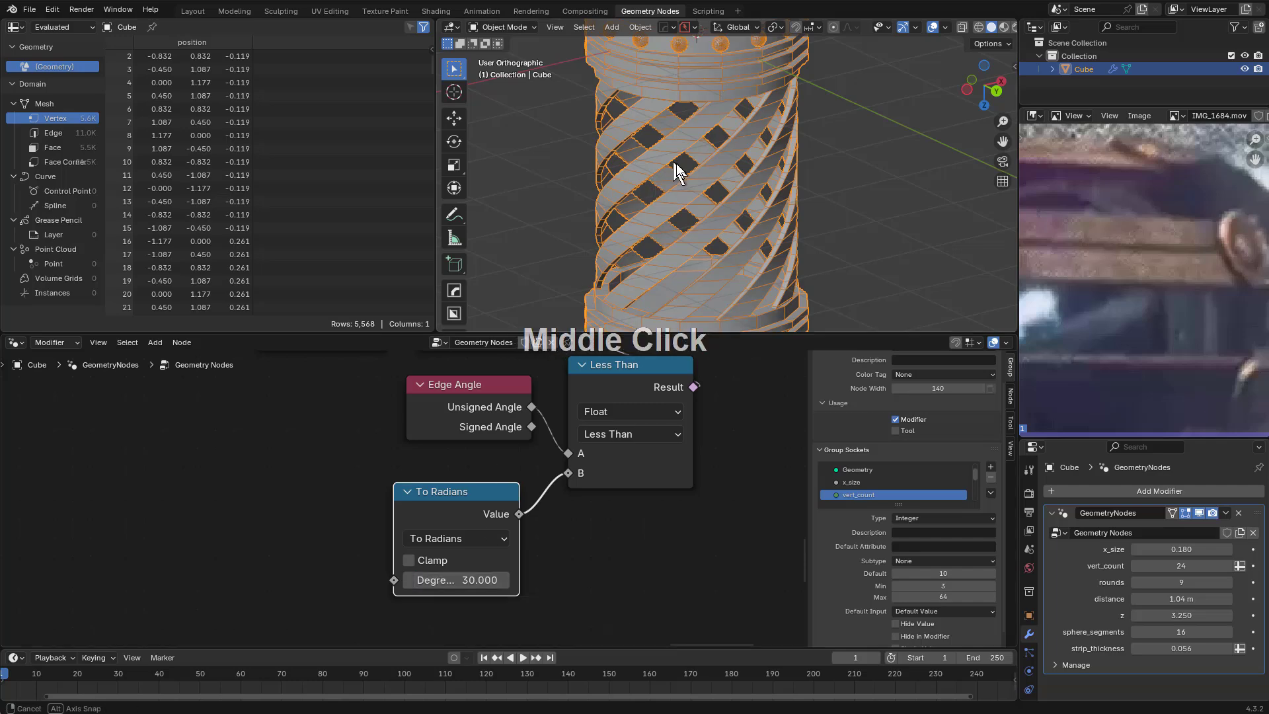
Set the degrees of the To Radians node to 60 and hide the viewport overlays to inspect the shading
{"action": "scroll", "coordinate": [700, 172], "scroll_direction": "up", "scroll_amount": 2}
{"action": "middle_click_drag", "start_coordinate": [700, 172], "coordinate": [713, 229]}
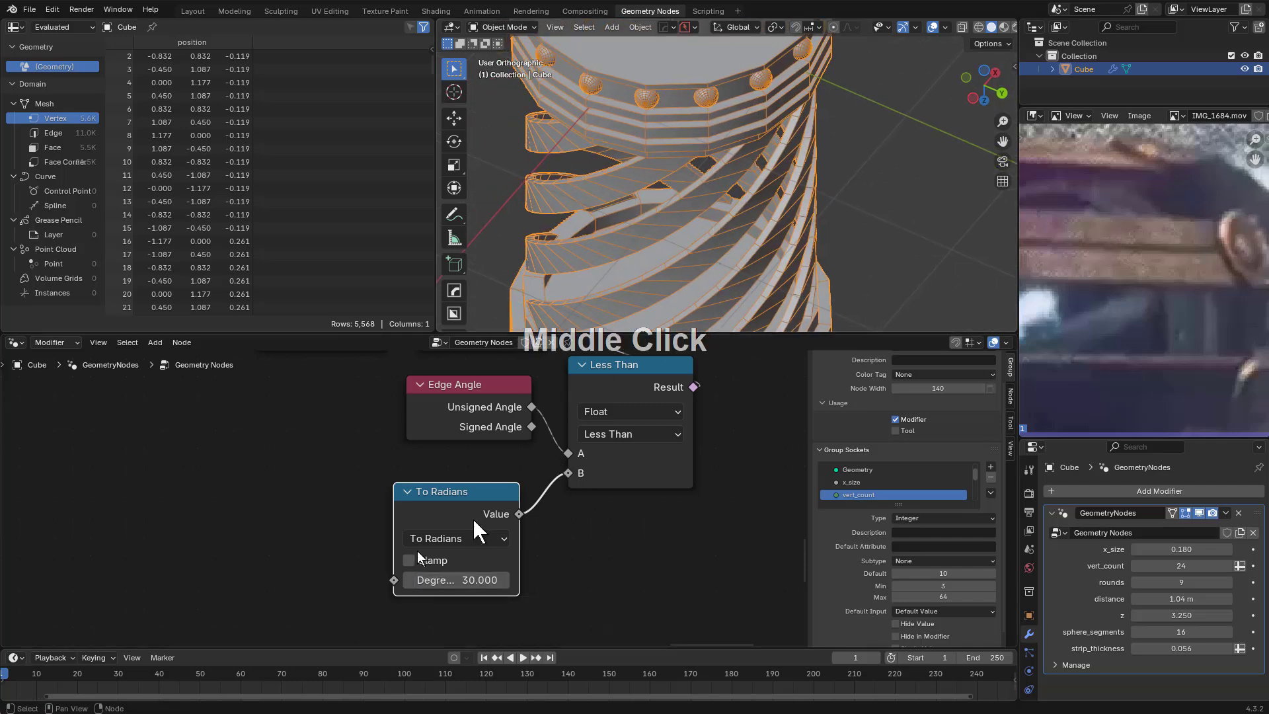
{"action": "mouse_move", "coordinate": [516, 517]}
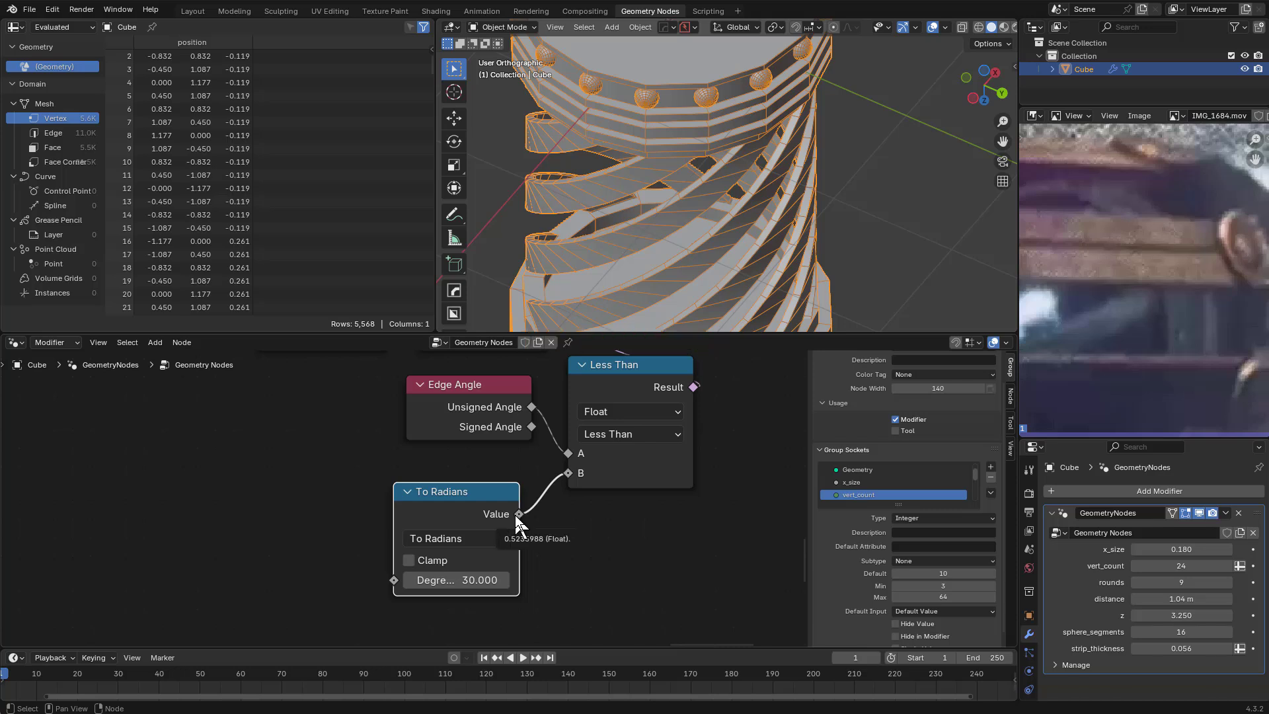
{"action": "left_click", "coordinate": [448, 580]}
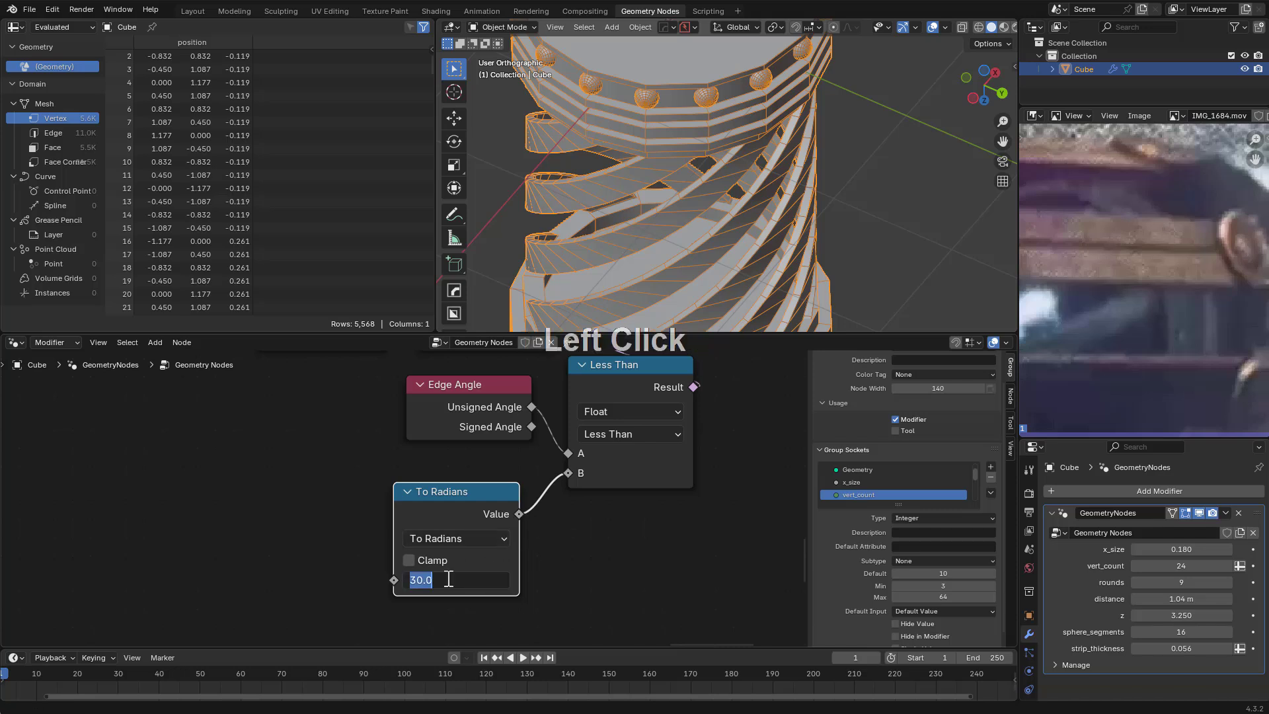
{"action": "type", "text": "60"}
{"action": "key", "text": "KP_Enter"}
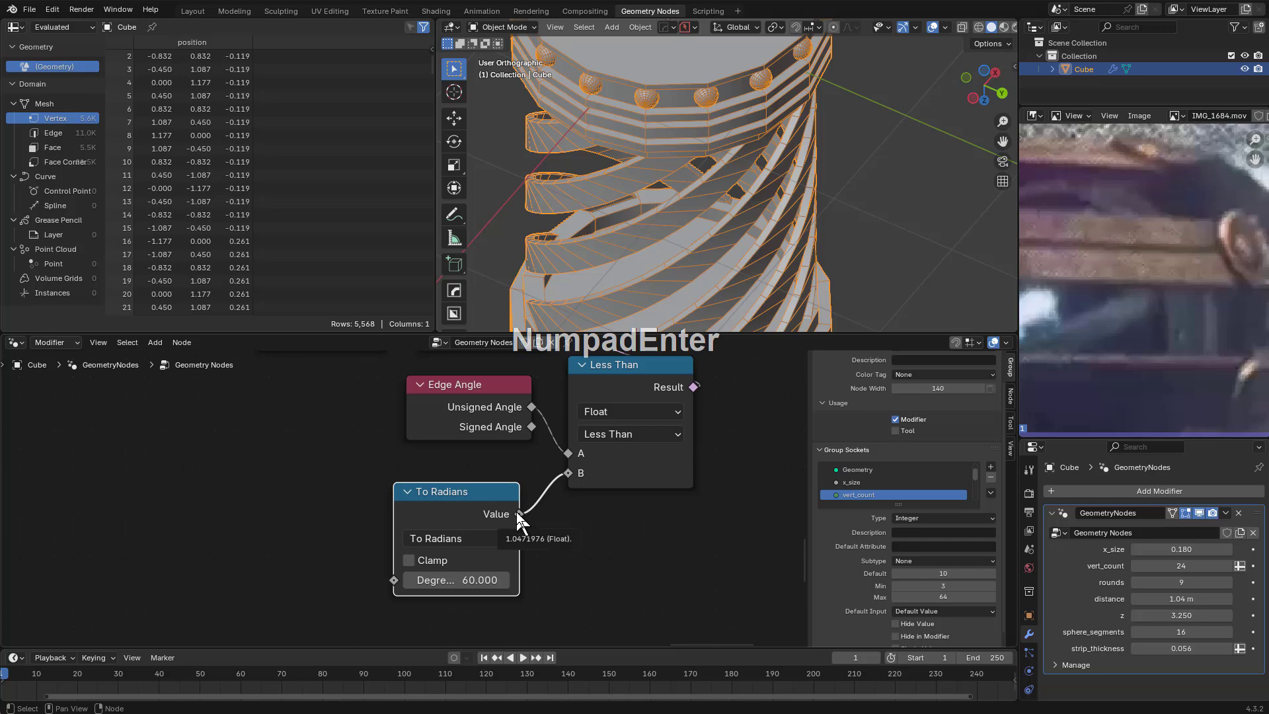
{"action": "middle_click_drag", "start_coordinate": [745, 220], "coordinate": [760, 156]}
{"action": "left_click", "coordinate": [933, 27]}
{"action": "middle_click_drag", "start_coordinate": [670, 213], "coordinate": [820, 188]}
Expose the degrees value of the To Radians node through a new Group Input node
{"action": "left_click_drag", "start_coordinate": [453, 515], "coordinate": [474, 510]}
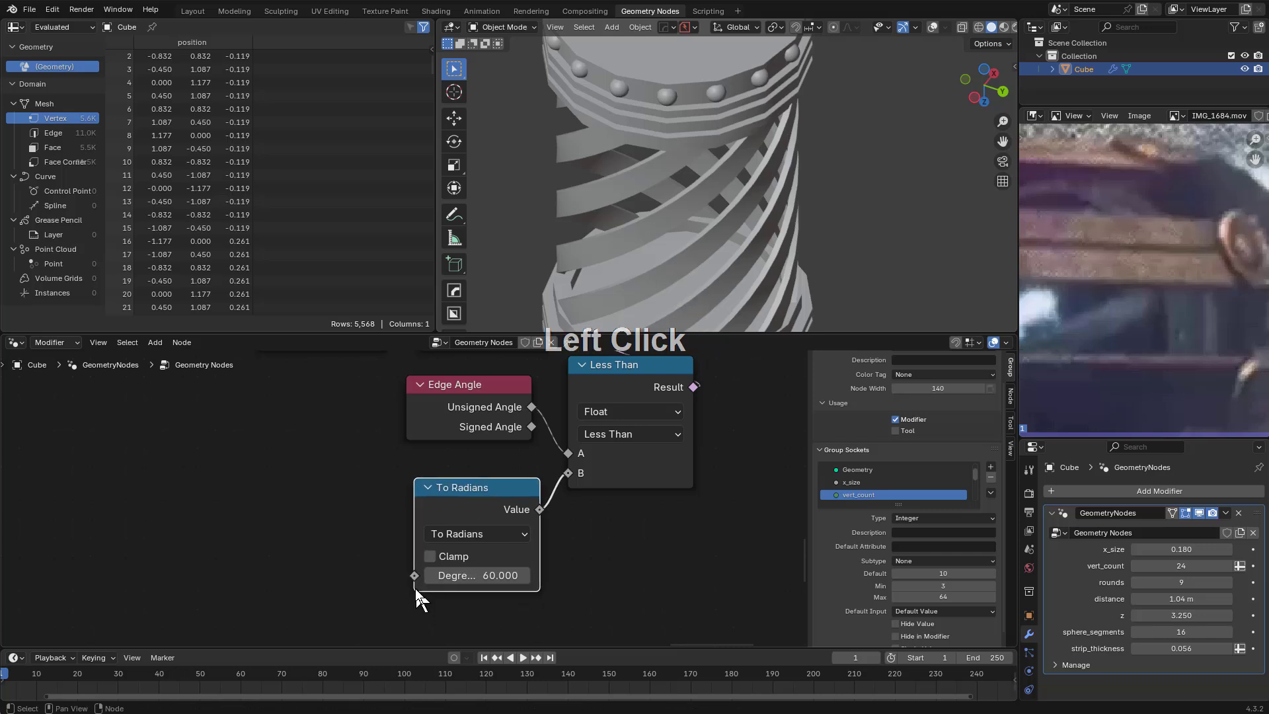
{"action": "left_click_drag", "start_coordinate": [415, 577], "coordinate": [342, 506]}
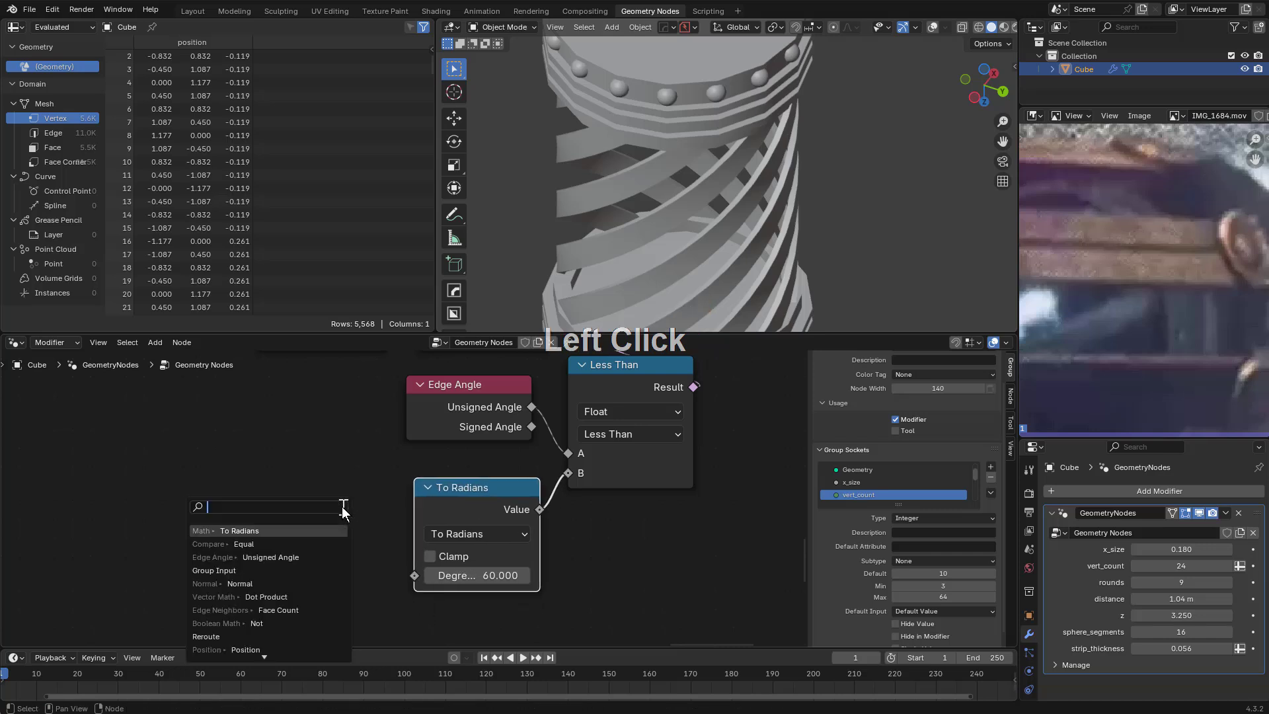
{"action": "type", "text": "inp"}
{"action": "key", "text": "Return"}
{"action": "left_click", "coordinate": [342, 509]}
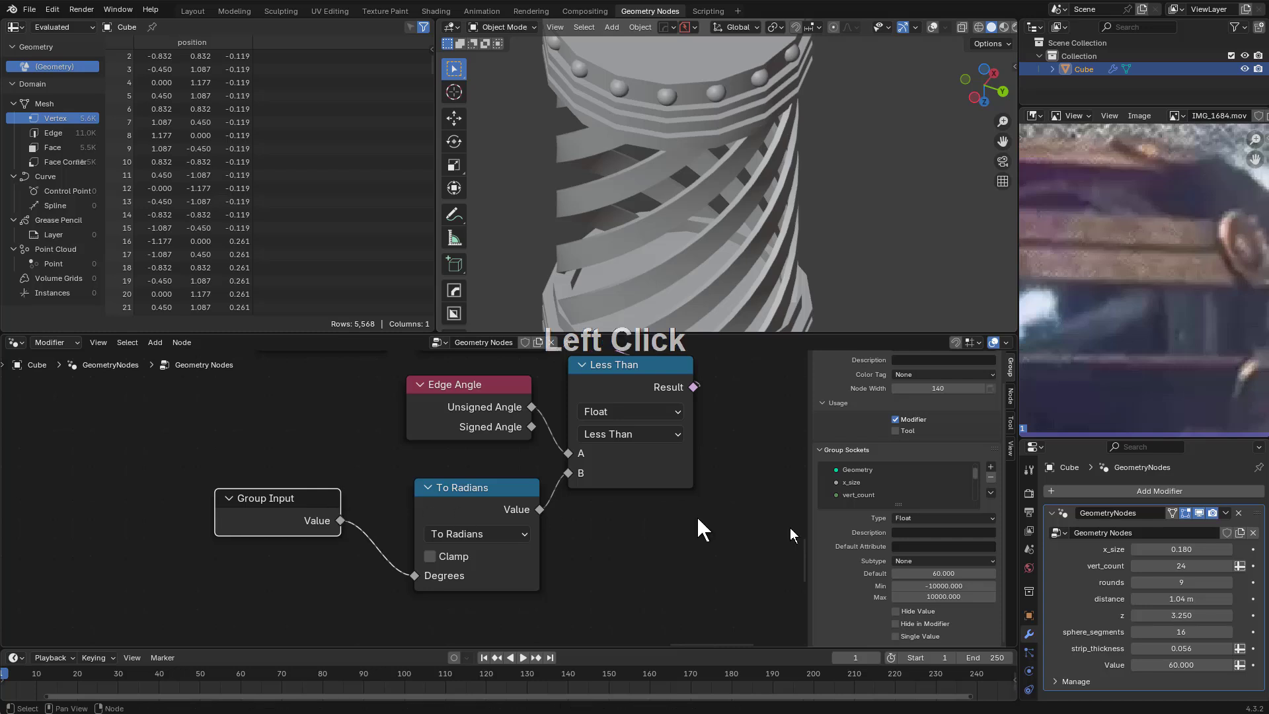
Rename the new Value group socket to autosmooth and move its Group Input node further from To Radians
{"action": "scroll", "coordinate": [891, 492], "scroll_direction": "down", "scroll_amount": 6}
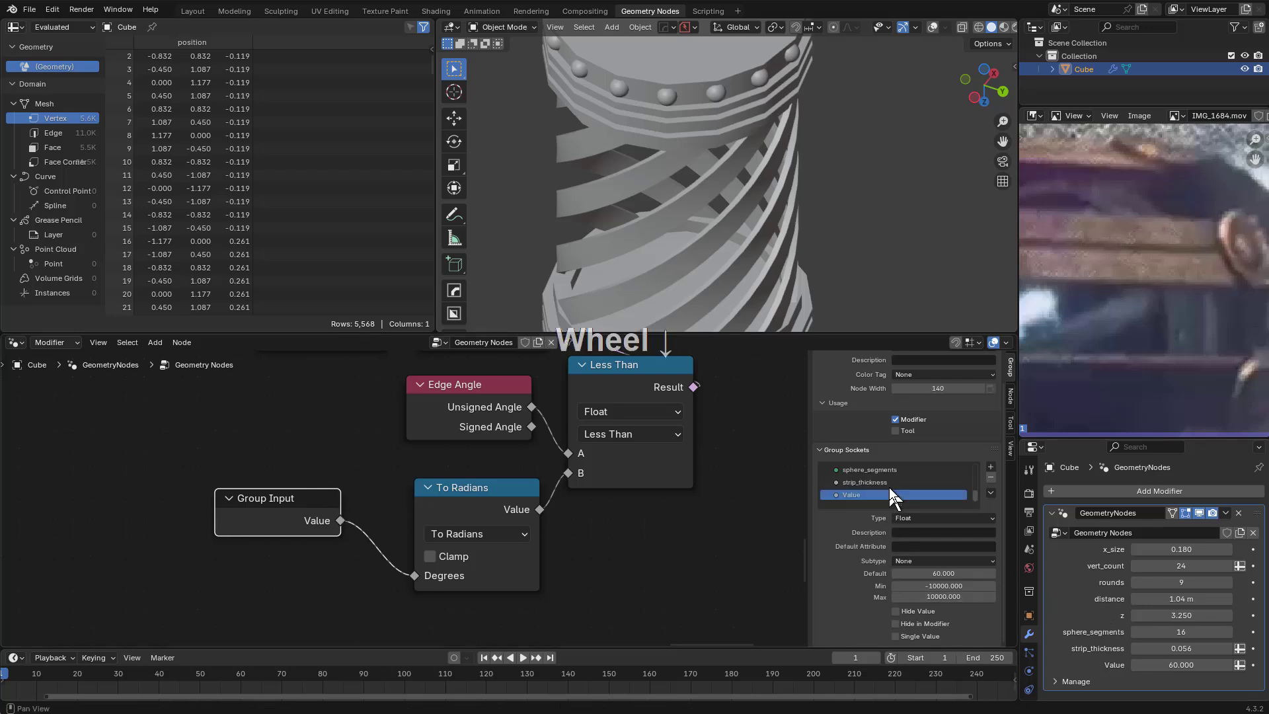
{"action": "double_click", "coordinate": [870, 494]}
{"action": "type", "text": "auto"}
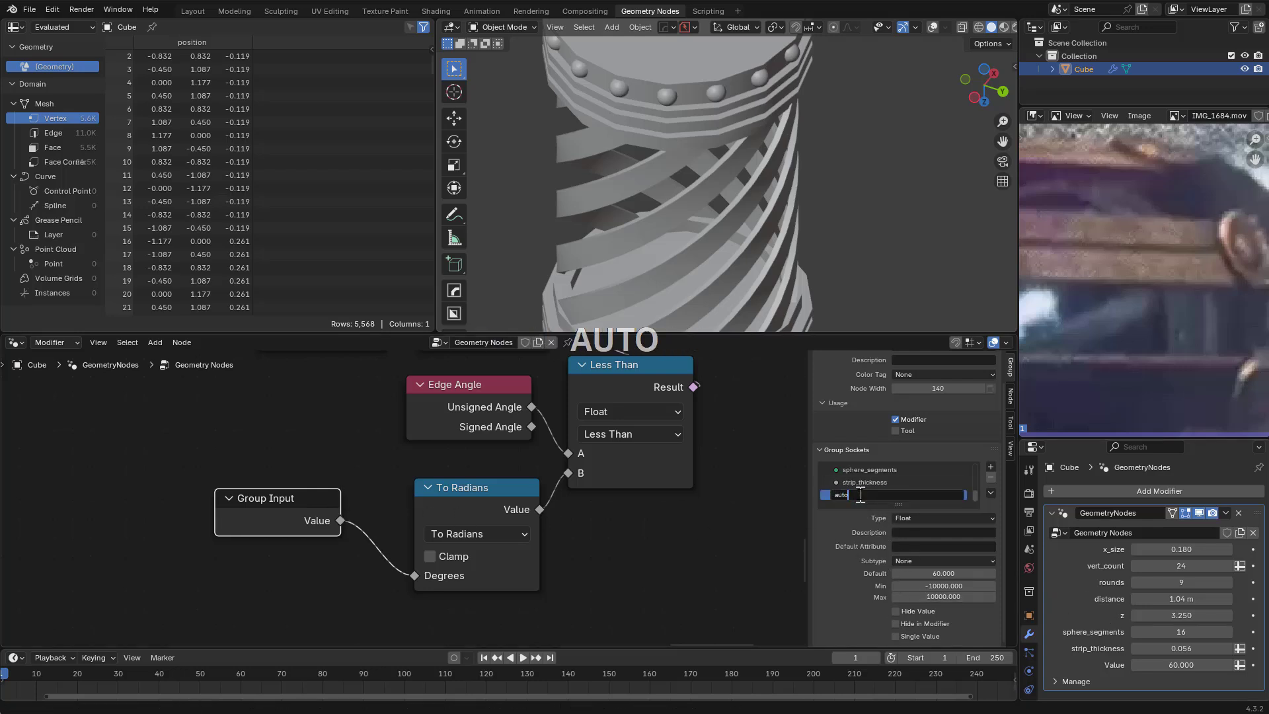
{"action": "type", "text": "smooth"}
{"action": "key", "text": "Return"}
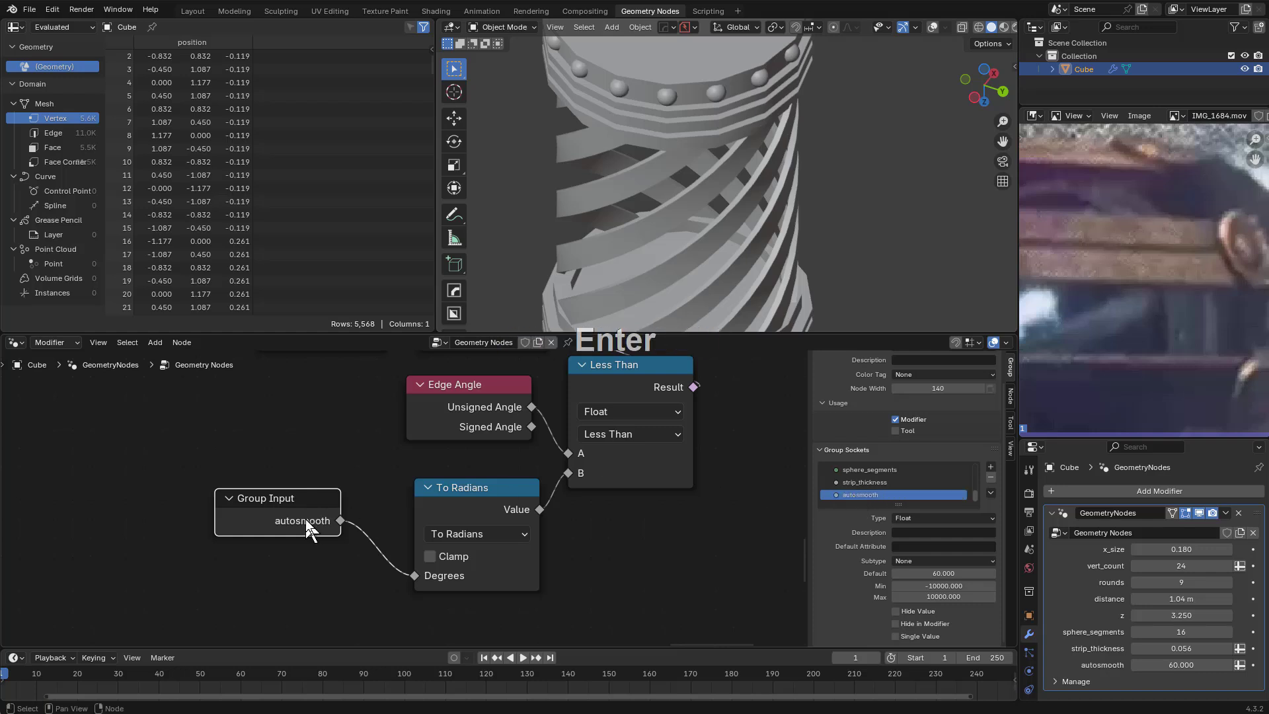
{"action": "left_click_drag", "start_coordinate": [298, 490], "coordinate": [263, 503]}
{"action": "left_click_drag", "start_coordinate": [281, 510], "coordinate": [196, 535]}
{"action": "scroll", "coordinate": [436, 488], "scroll_direction": "down", "scroll_amount": 4}
{"action": "middle_click_drag", "start_coordinate": [747, 377], "coordinate": [526, 492]}
{"action": "scroll", "coordinate": [530, 476], "scroll_direction": "up", "scroll_amount": 1}
{"action": "key", "text": "shift+a"}
{"action": "left_click", "coordinate": [494, 423]}
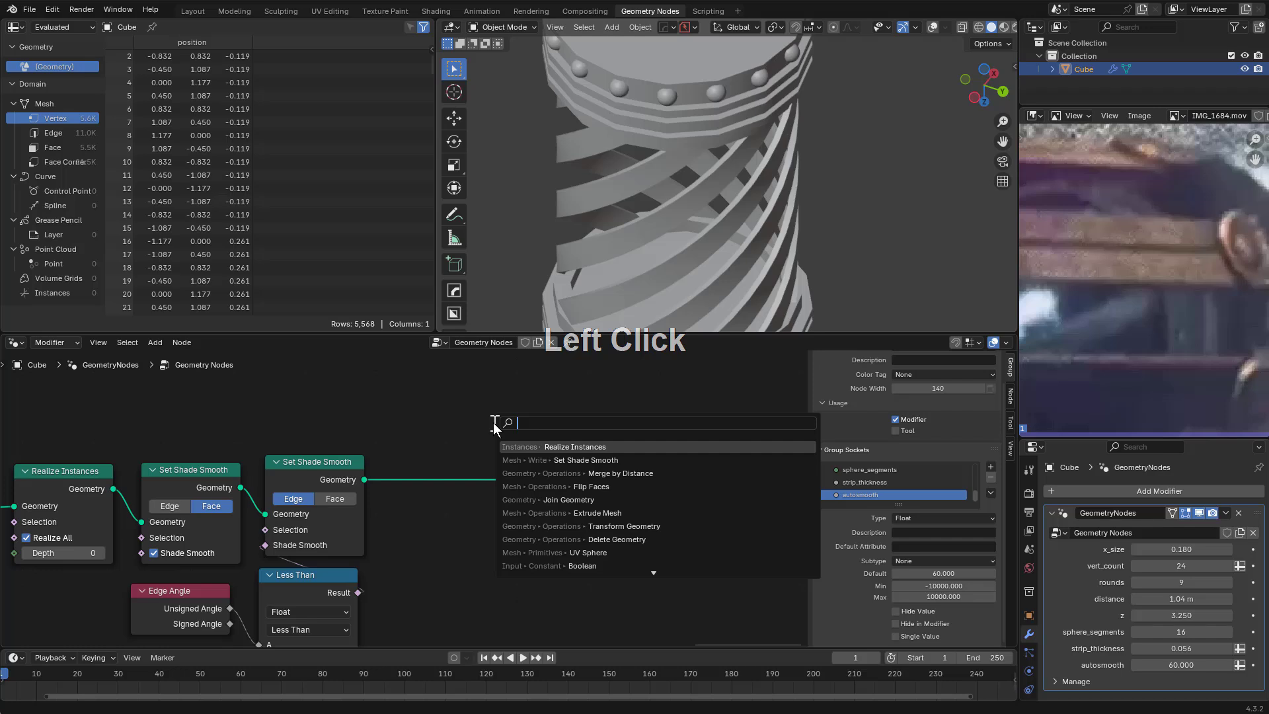
{"action": "type", "text": "no"}
{"action": "key", "text": "BackSpace"}
{"action": "key", "text": "BackSpace"}
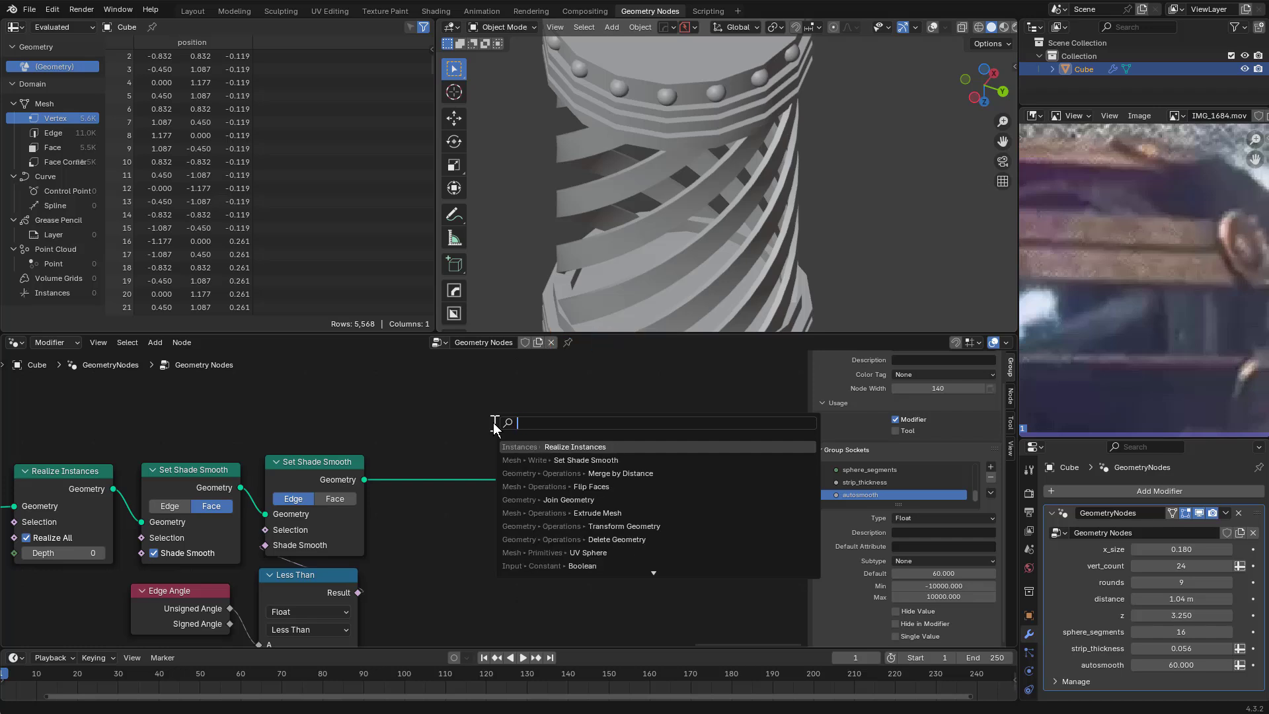
{"action": "type", "text": "named"}
{"action": "key", "text": "Return"}
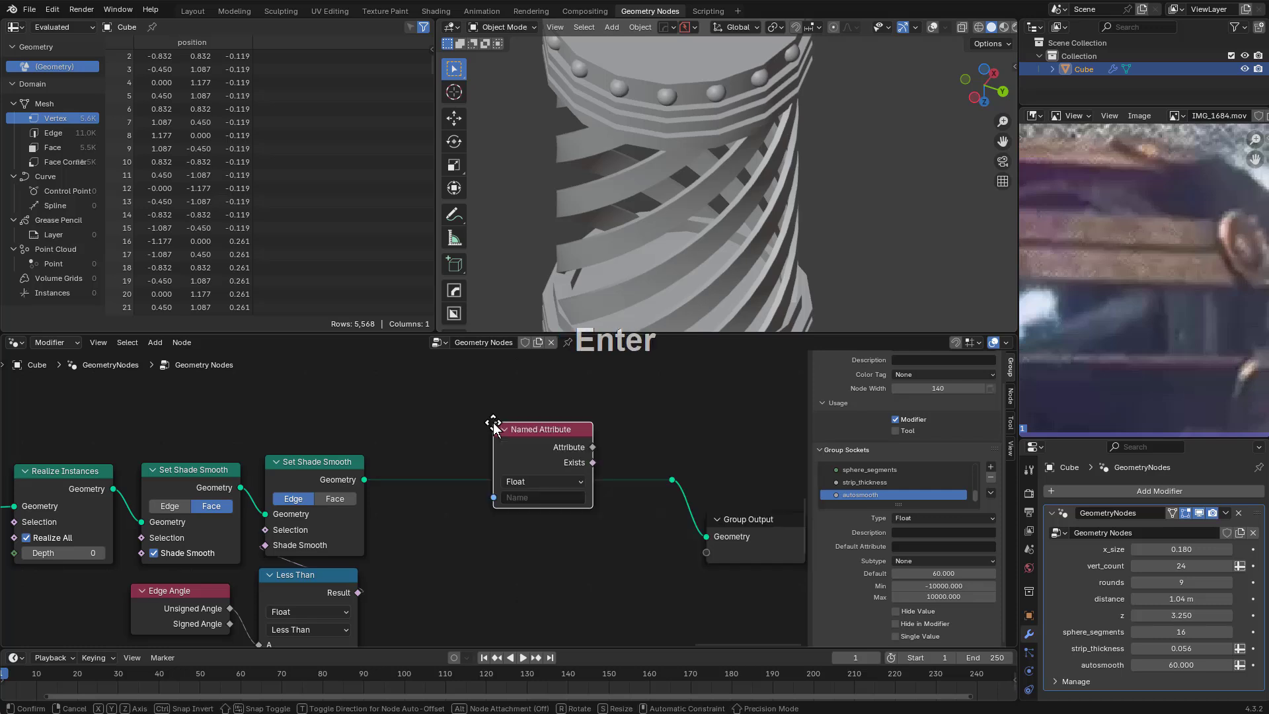
{"action": "right_click", "coordinate": [493, 424]}
Insert a Store Named Attribute node on the link between the edge Set Shade Smooth node and the Group Output
{"action": "key", "text": "space"}
{"action": "type", "text": "stor"}
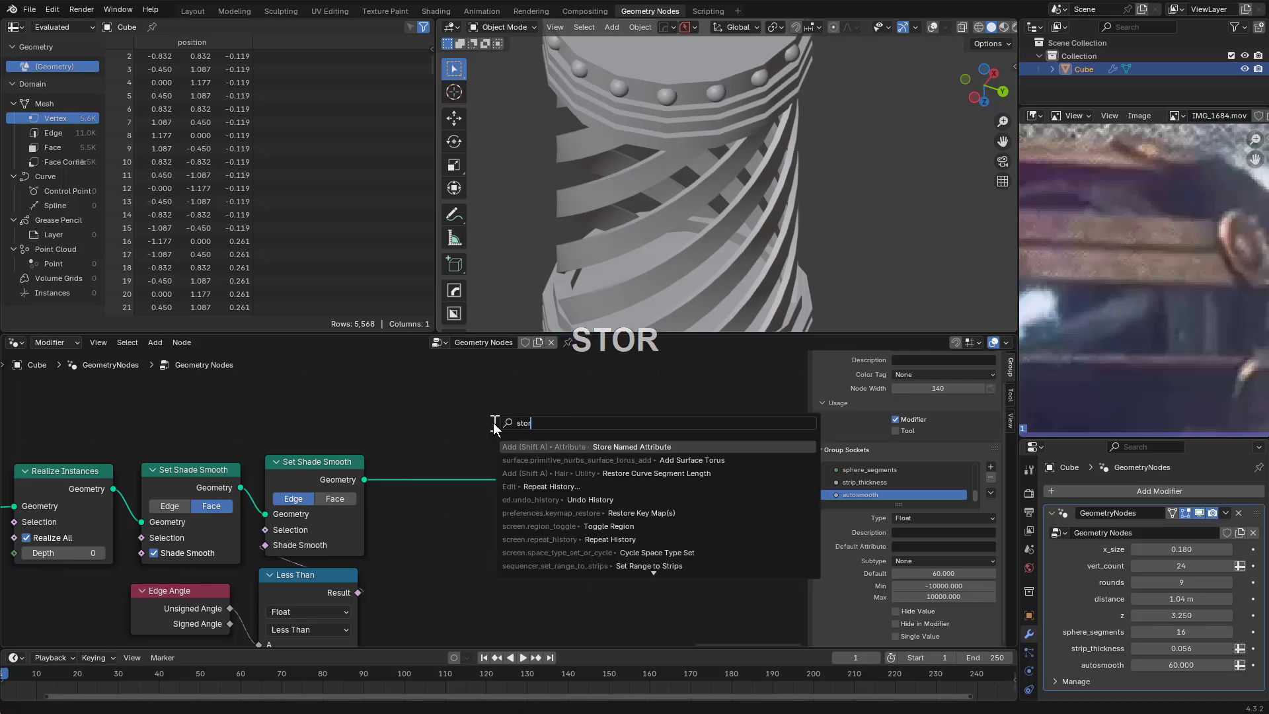
{"action": "type", "text": "mname"}
{"action": "key", "text": "Return"}
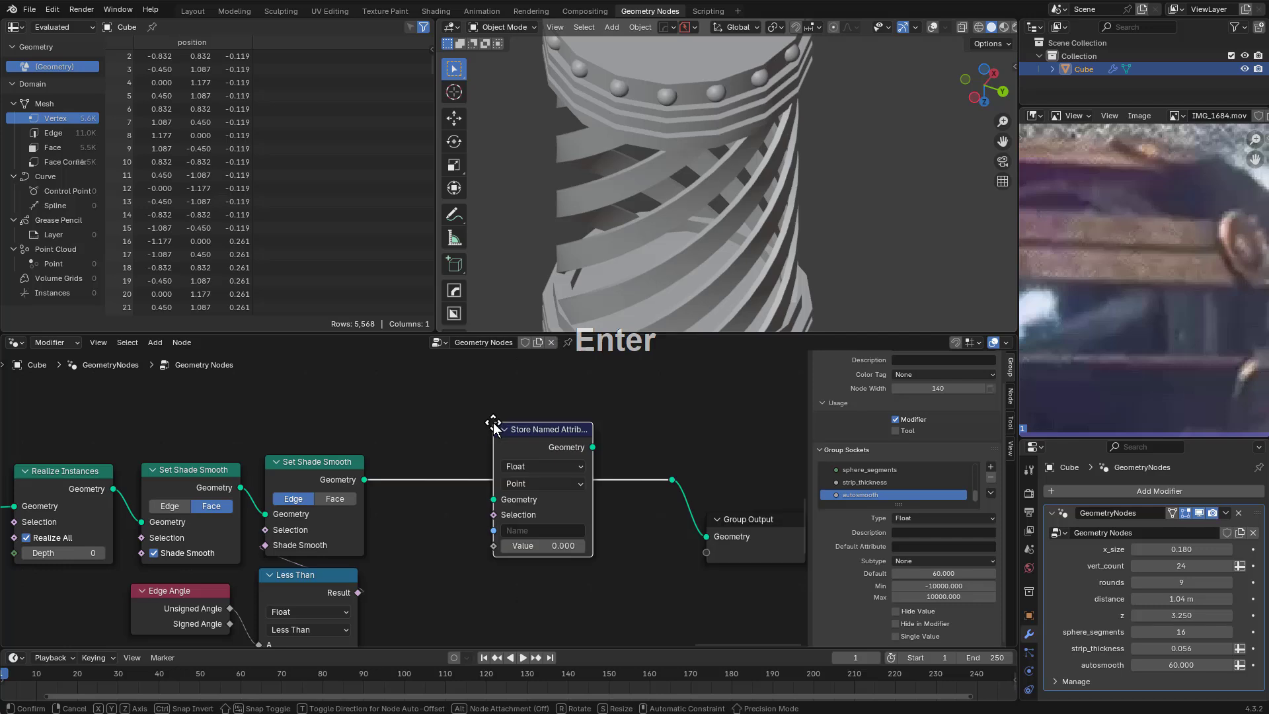
{"action": "left_click", "coordinate": [523, 443]}
Set the domain of the Store Named Attribute node to Edge, keeping the Float data type
{"action": "left_click", "coordinate": [546, 492]}
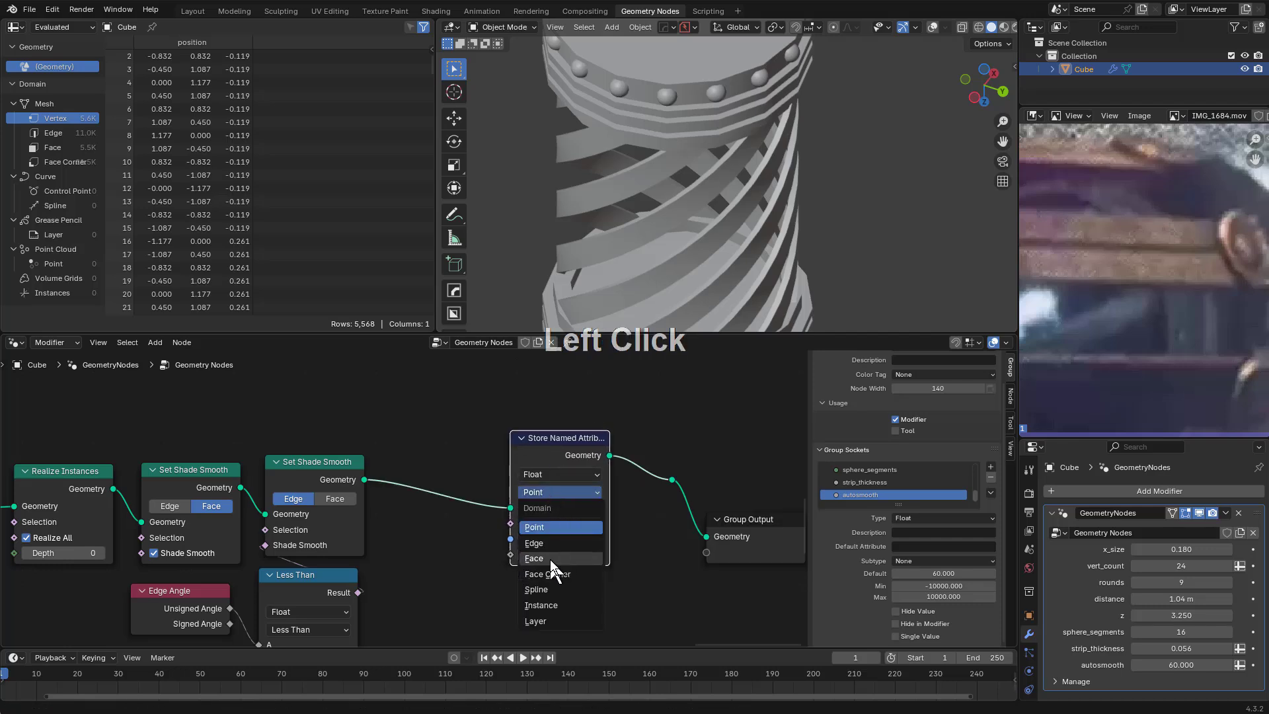
{"action": "left_click", "coordinate": [550, 559]}
{"action": "left_click", "coordinate": [555, 491]}
{"action": "left_click", "coordinate": [538, 505]}
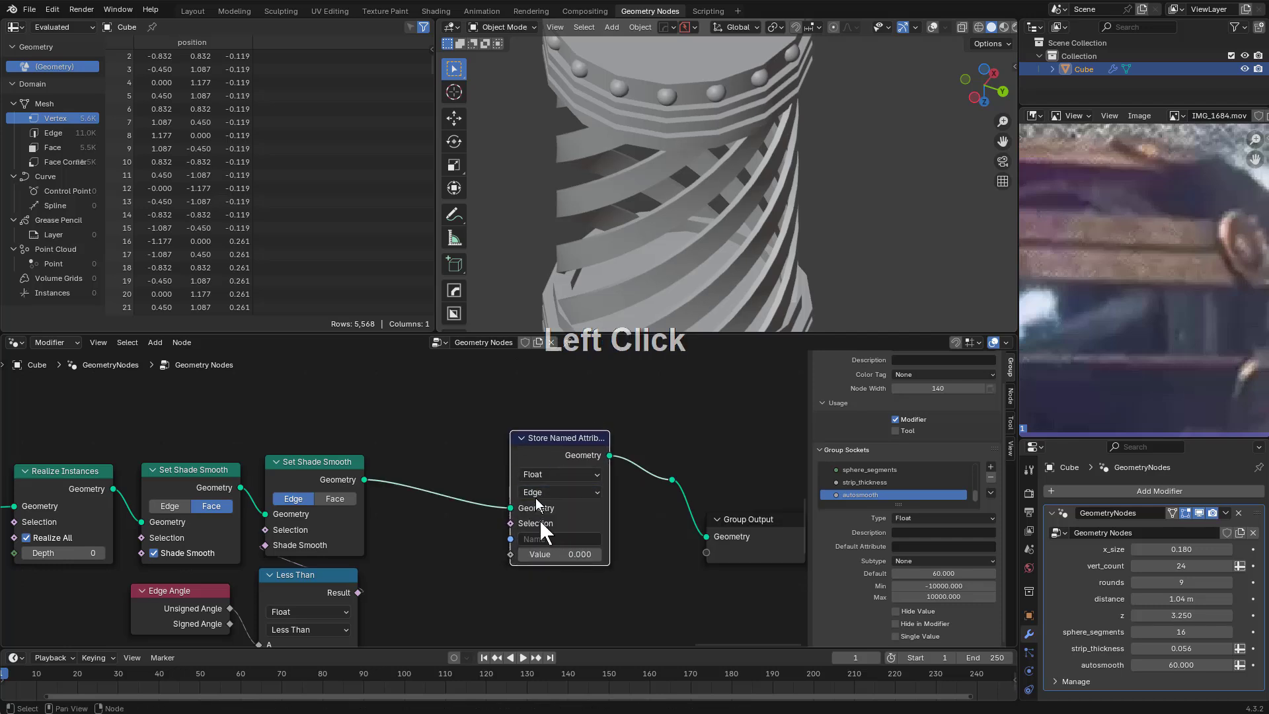
{"action": "left_click", "coordinate": [553, 474]}
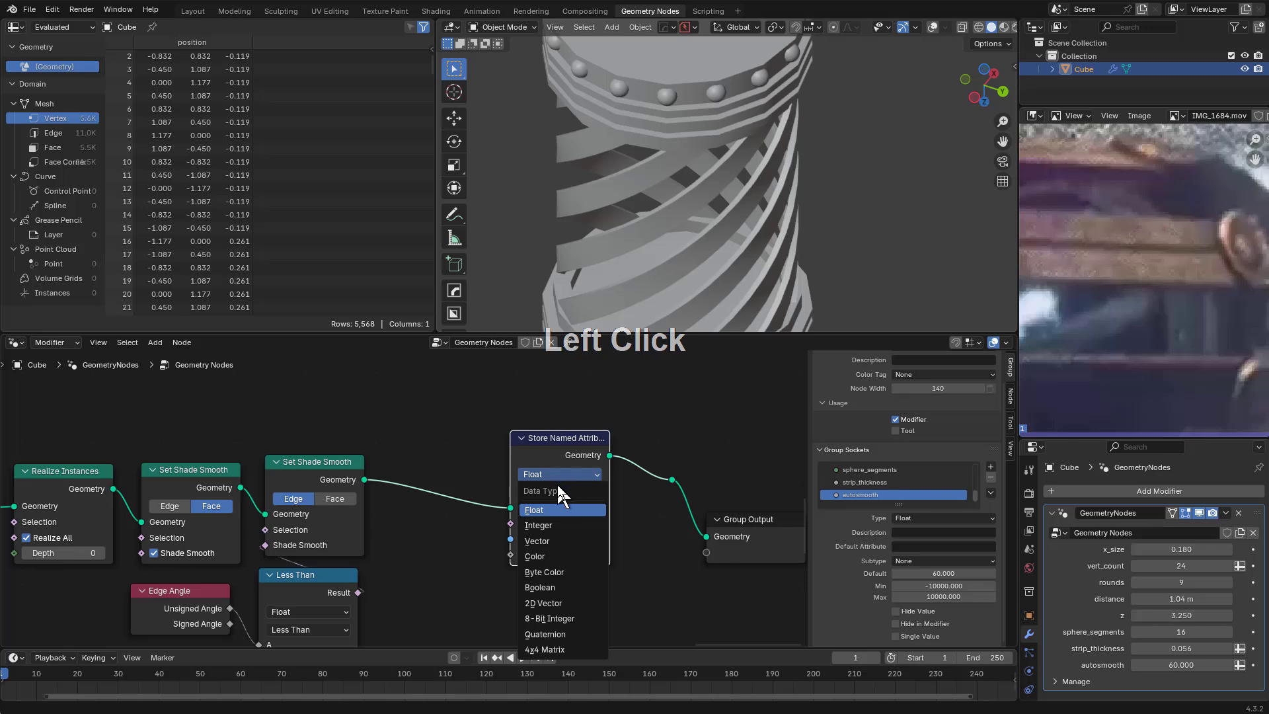
{"action": "left_click", "coordinate": [546, 449]}
Name the stored attribute crease_edge and set its value to 1
{"action": "left_click", "coordinate": [550, 540]}
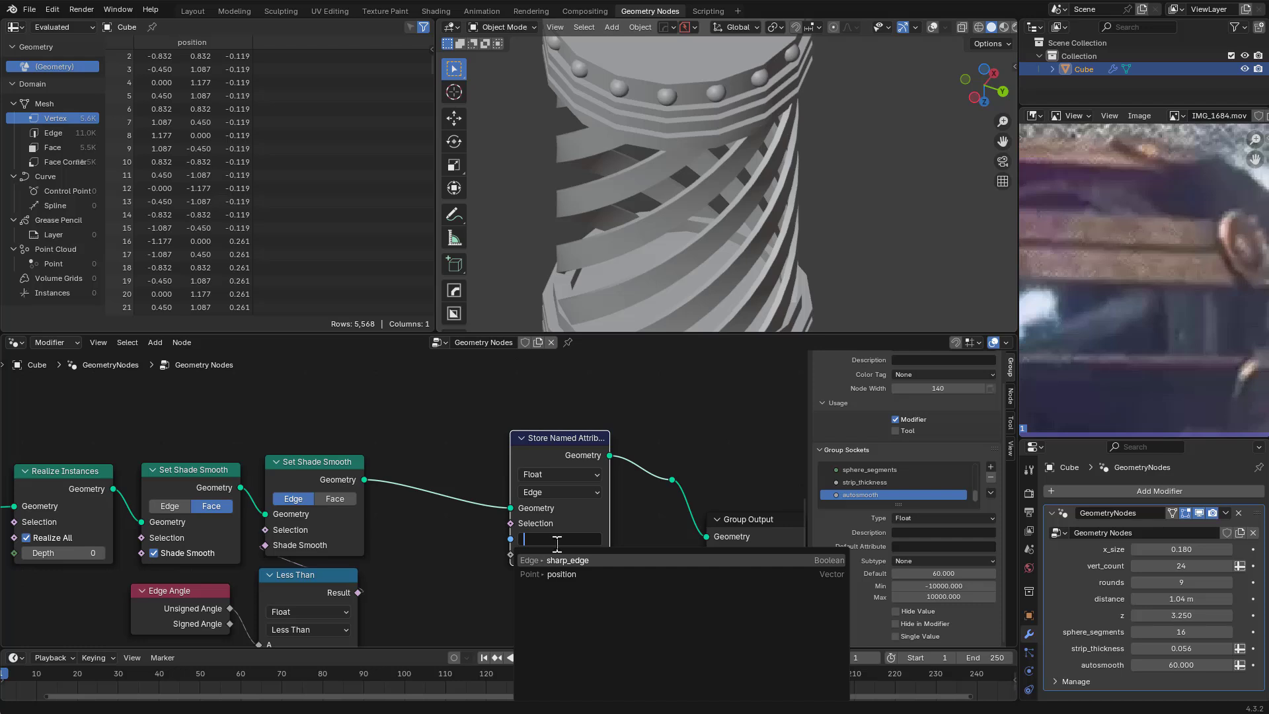
{"action": "type", "text": "crease"}
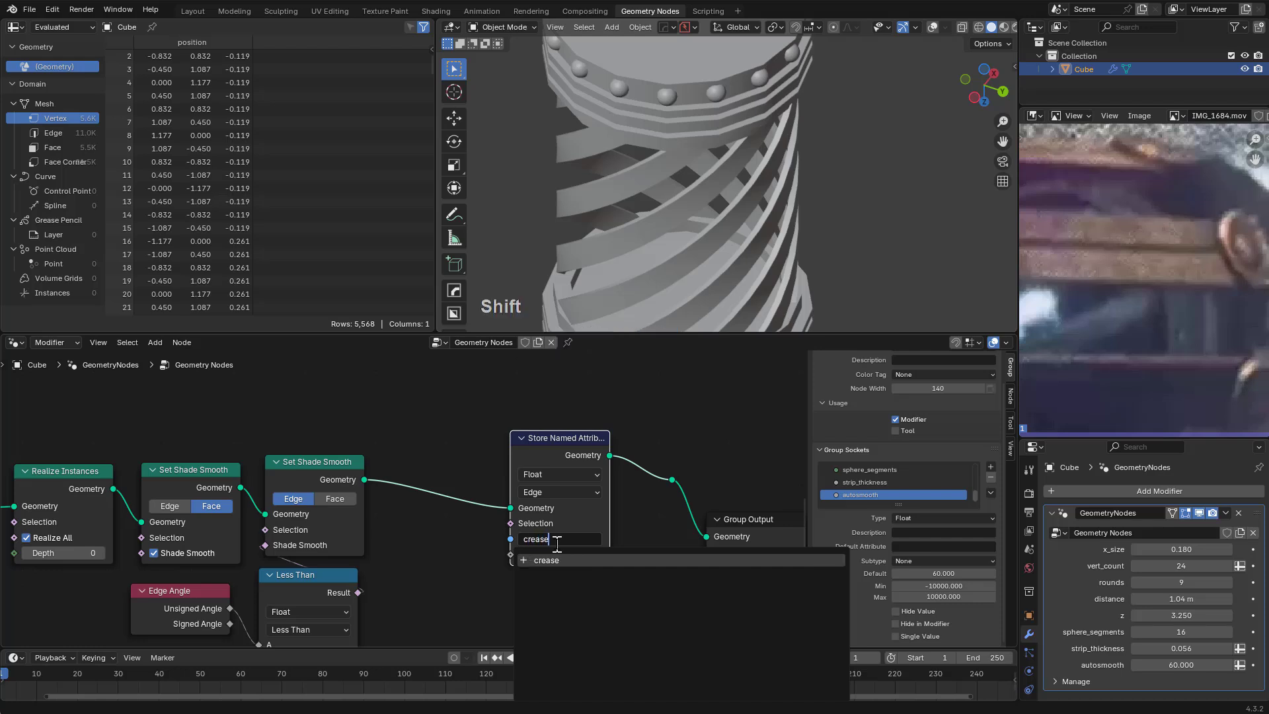
{"action": "type", "text": "_edgge"}
{"action": "key", "text": "Return"}
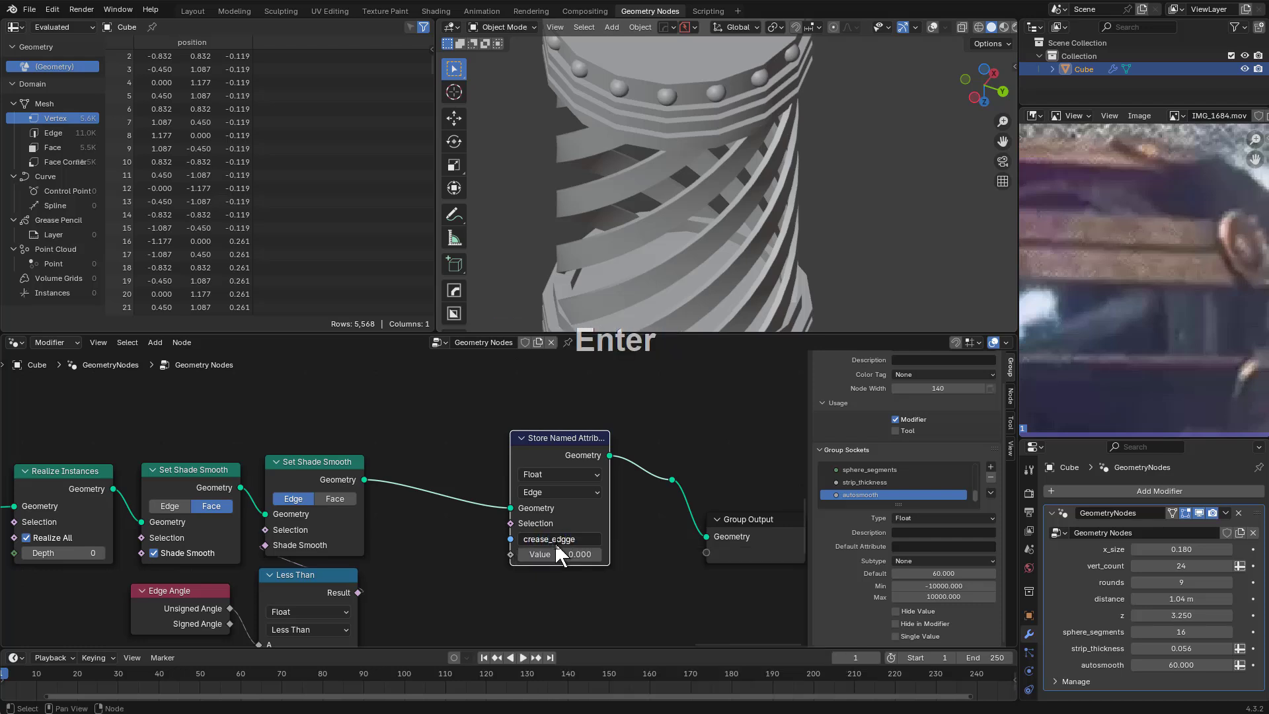
{"action": "left_click", "coordinate": [554, 542]}
{"action": "type", "text": "cre"}
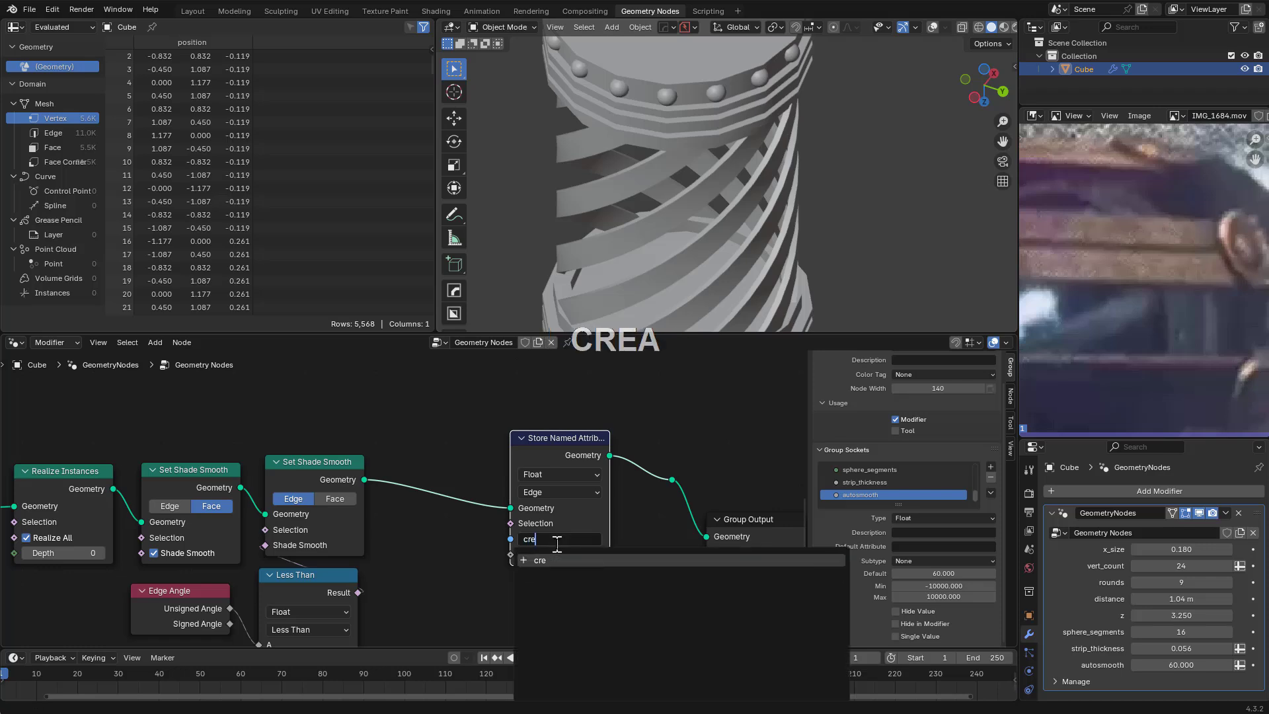
{"action": "type", "text": "ase_edge"}
{"action": "key", "text": "Return"}
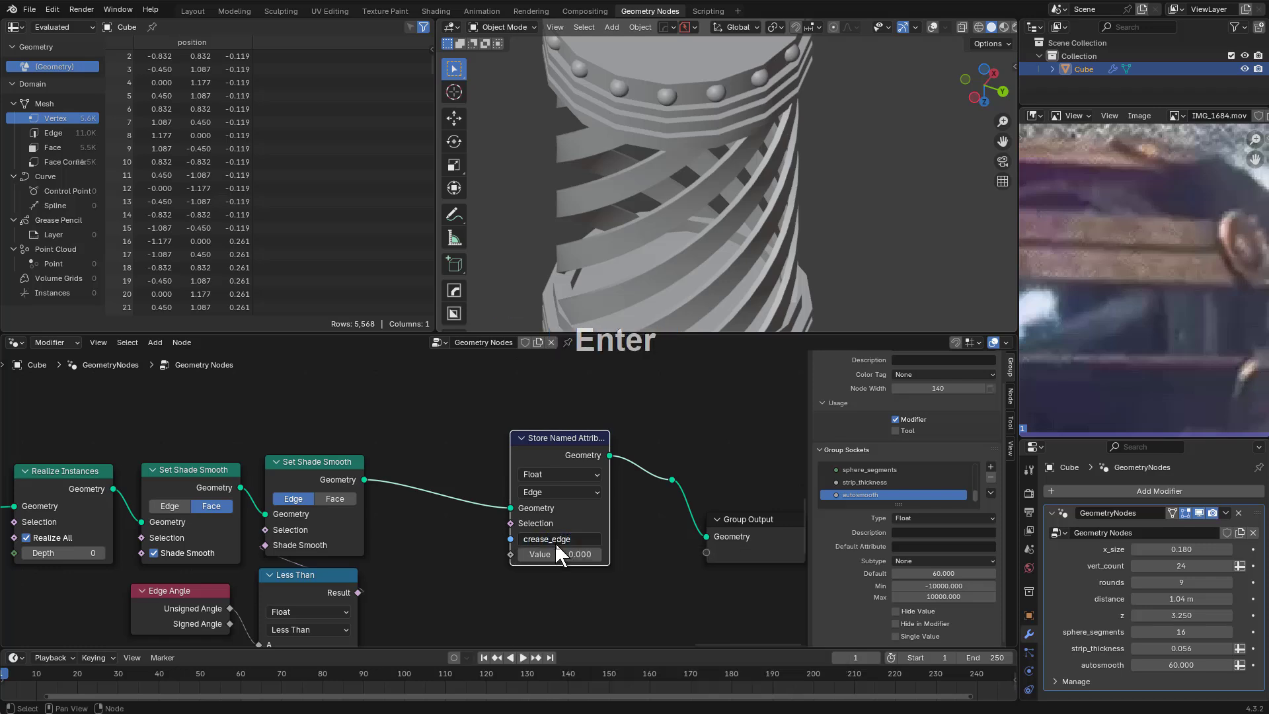
{"action": "left_click", "coordinate": [568, 553]}
{"action": "type", "text": "1"}
{"action": "key", "text": "KP_Enter"}
{"action": "middle_click_drag", "start_coordinate": [390, 555], "coordinate": [428, 483]}
{"action": "middle_click_drag", "start_coordinate": [395, 547], "coordinate": [389, 530]}
{"action": "left_click_drag", "start_coordinate": [392, 503], "coordinate": [446, 537]}
{"action": "type", "text": "not"}
{"action": "key", "text": "Return"}
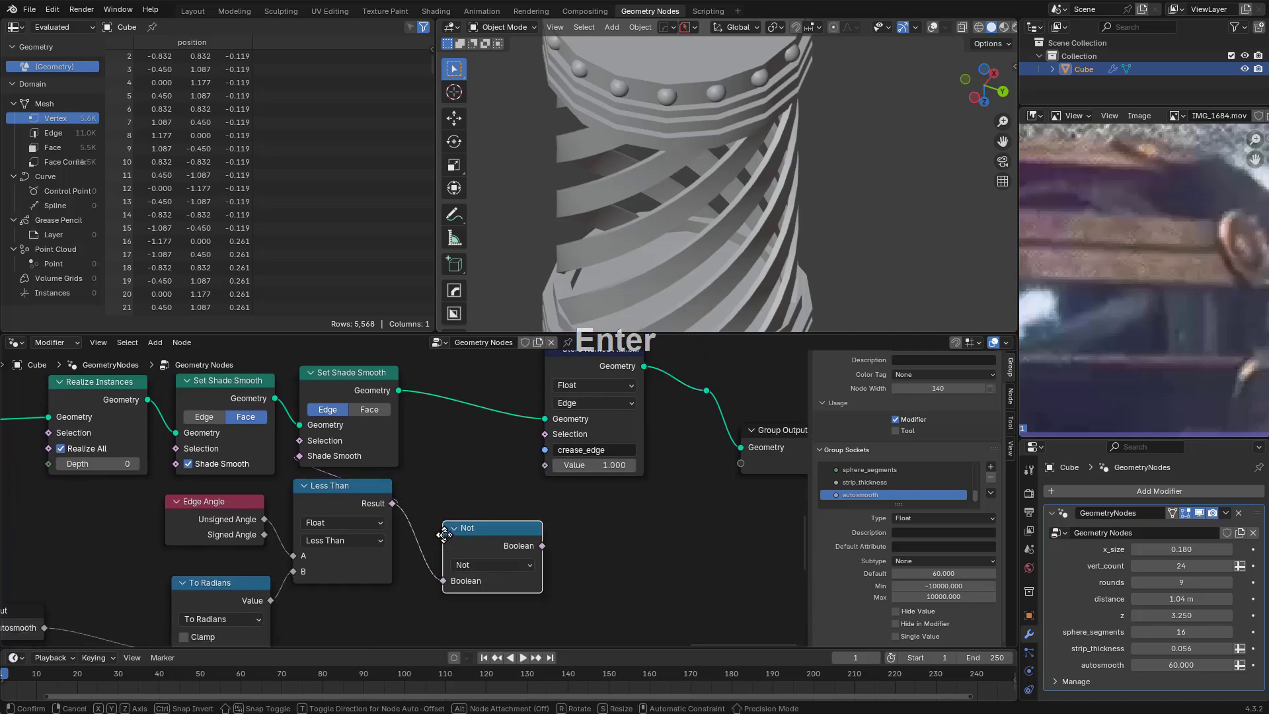
{"action": "right_click", "coordinate": [445, 534]}
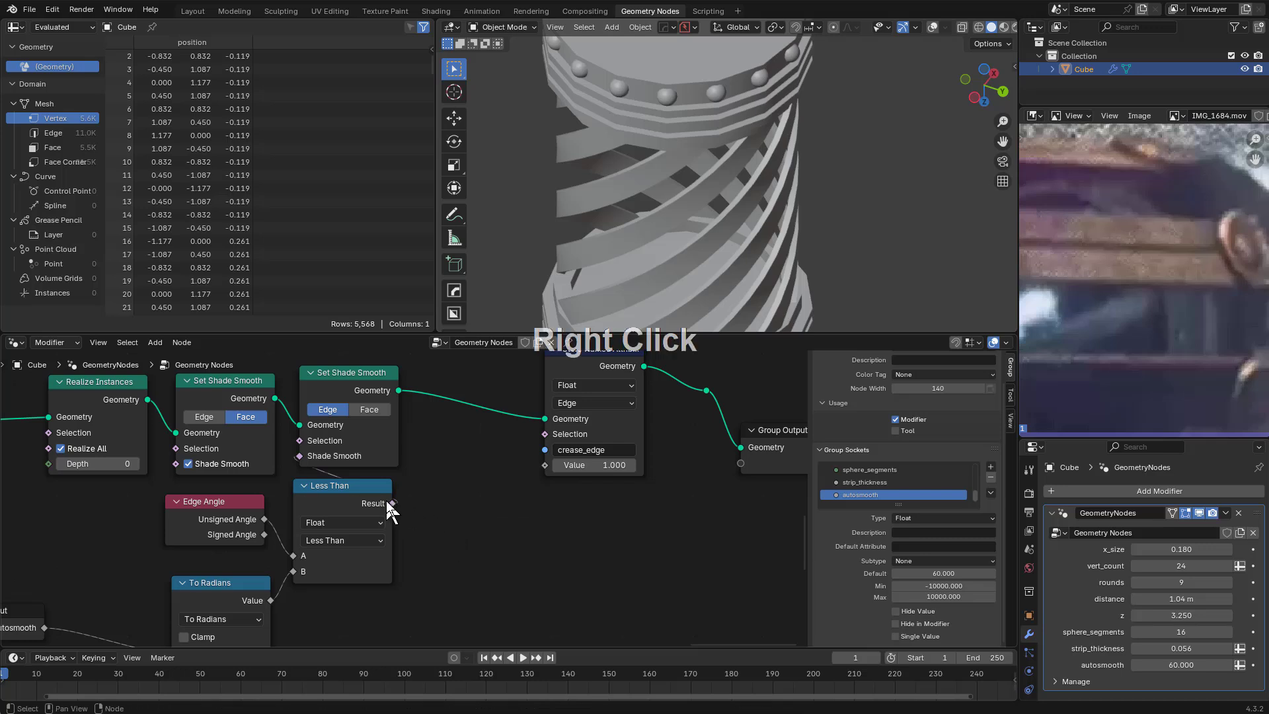
Add a Not node fed by the Less Than result and connect it to the Store Named Attribute selection
{"action": "left_click_drag", "start_coordinate": [393, 504], "coordinate": [424, 550]}
{"action": "type", "text": "no"}
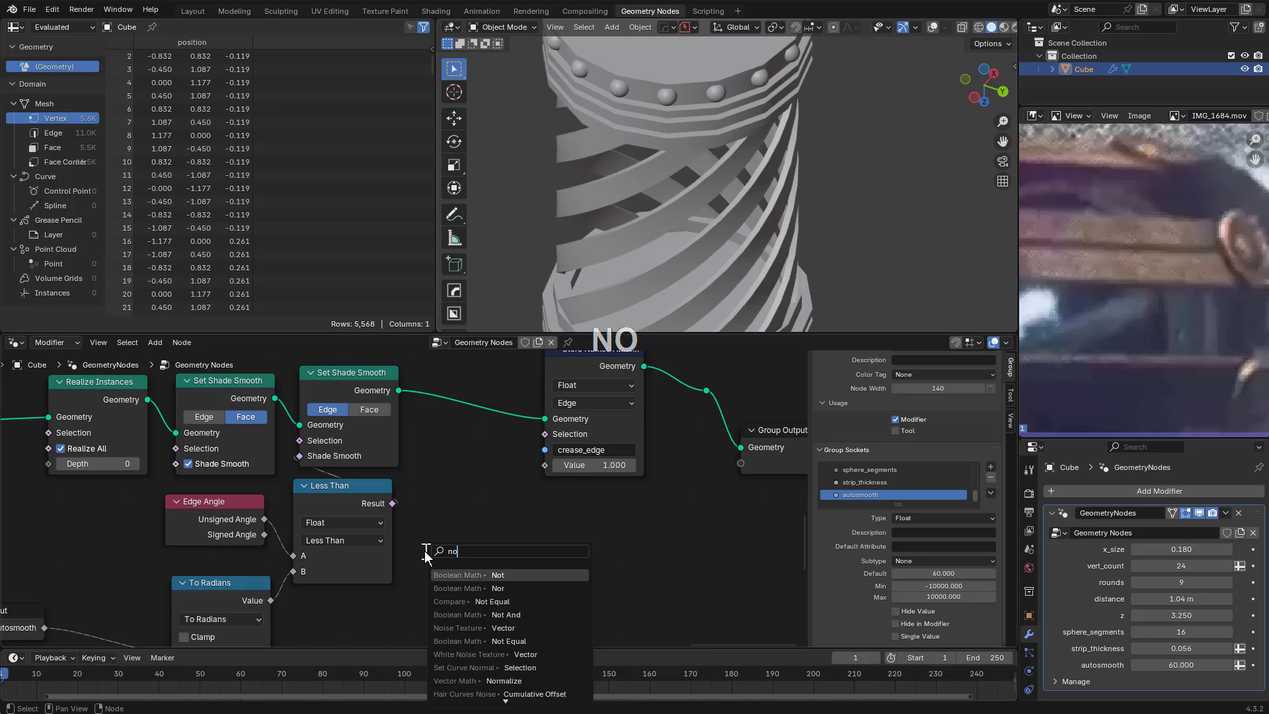
{"action": "key", "text": "Return"}
{"action": "left_click", "coordinate": [425, 550]}
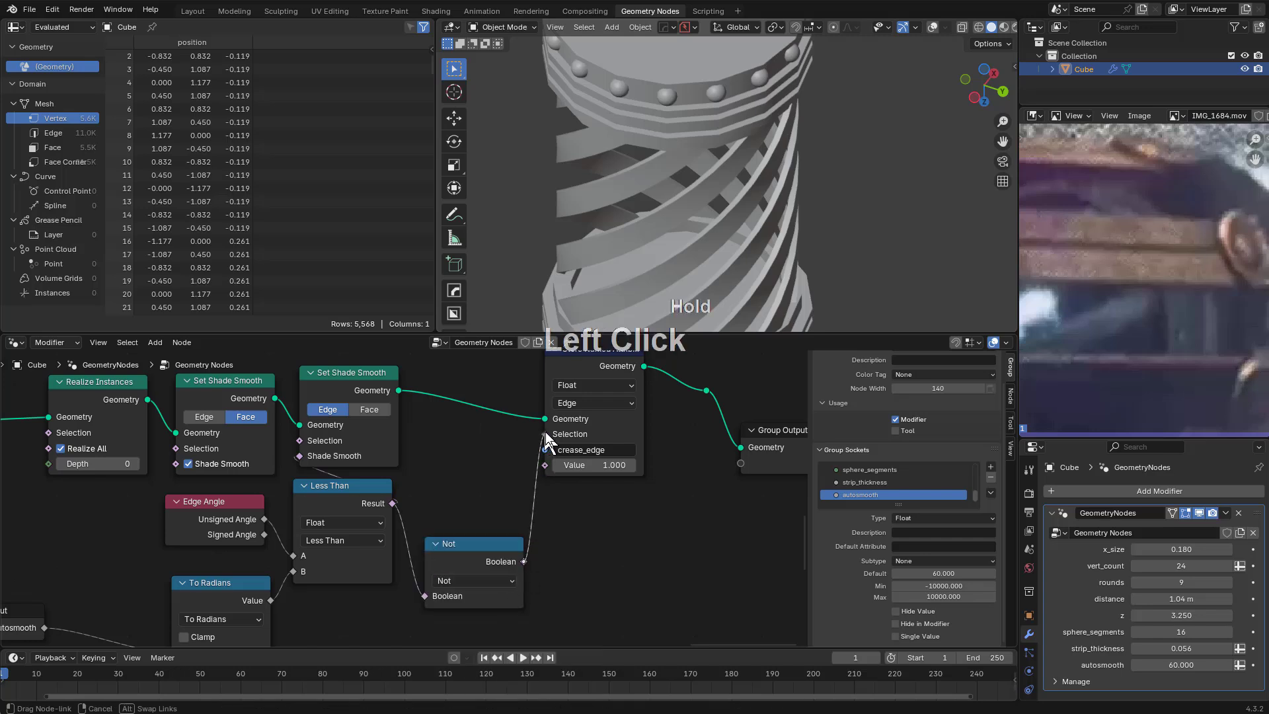
{"action": "left_click_drag", "start_coordinate": [458, 563], "coordinate": [455, 463]}
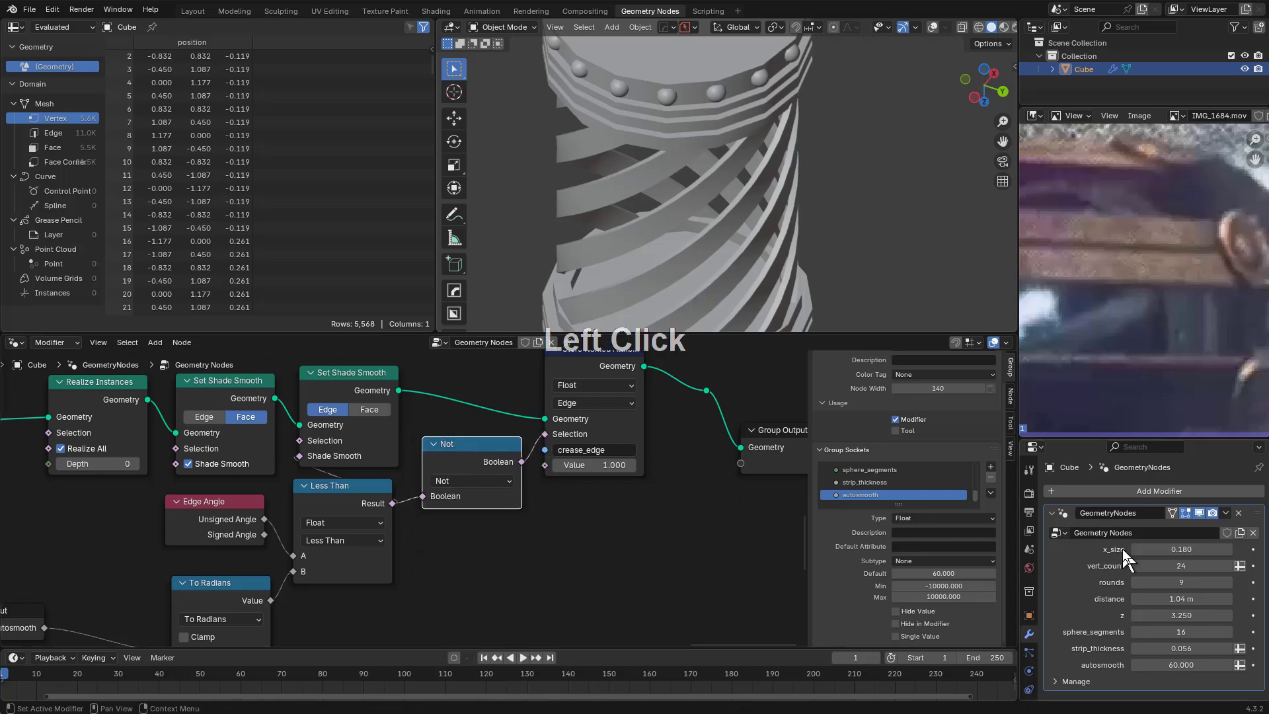
Collapse the GeometryNodes modifier and add a HardOps bevel to the object with 3 segments and a 30° angle limit
{"action": "left_click", "coordinate": [1049, 512]}
{"action": "middle_click_drag", "start_coordinate": [859, 281], "coordinate": [704, 161]}
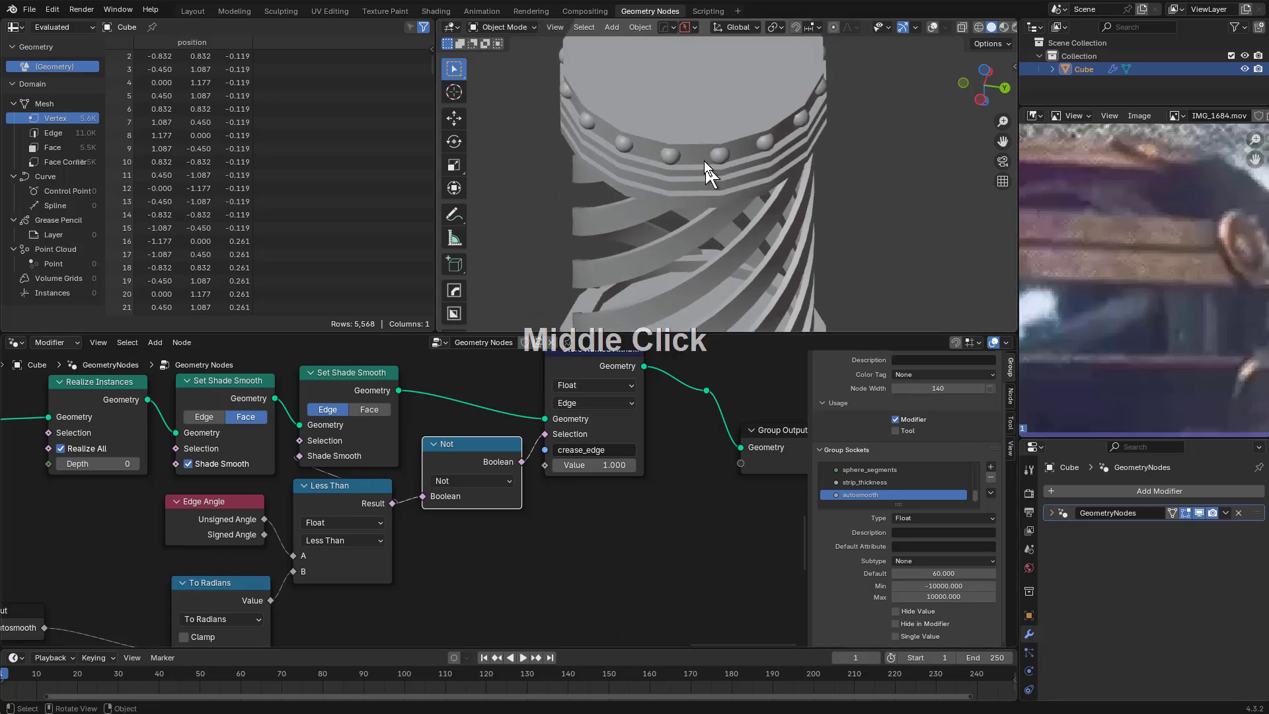
{"action": "scroll", "coordinate": [703, 160], "scroll_direction": "down", "scroll_amount": 2}
{"action": "key", "text": "q"}
{"action": "left_click", "coordinate": [700, 166]}
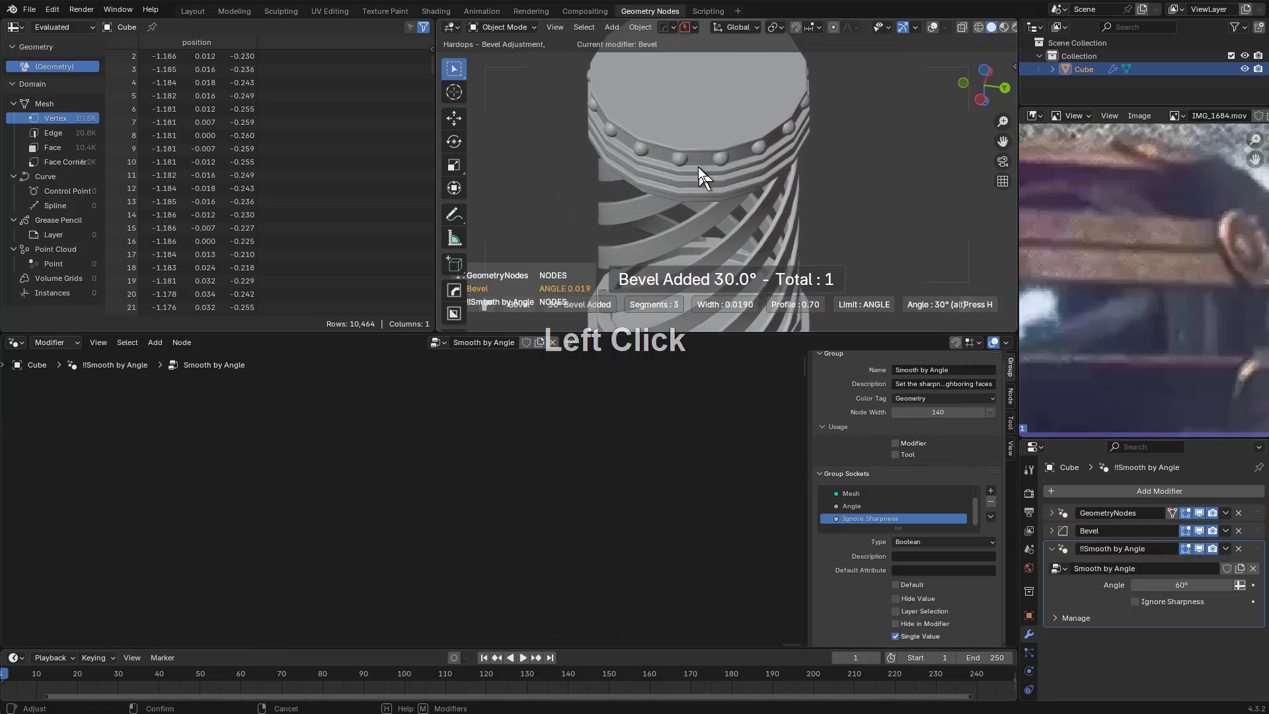
{"action": "left_click", "coordinate": [699, 167]}
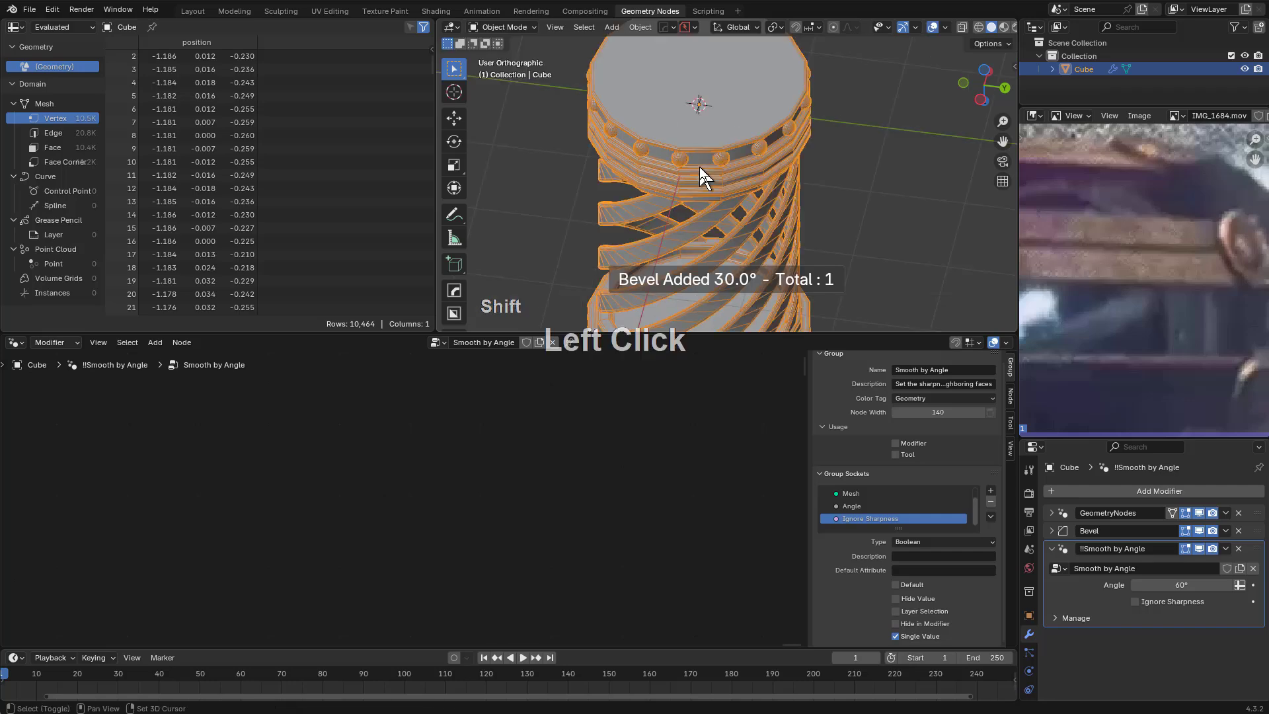
Adjust the bevel to a width of about 0.04 and switch its limit method to Weight
{"action": "scroll", "coordinate": [720, 165], "scroll_direction": "up", "scroll_amount": 4}
{"action": "scroll", "coordinate": [717, 165], "scroll_direction": "up", "scroll_amount": 2}
{"action": "key", "text": "q"}
{"action": "left_click", "coordinate": [708, 169]}
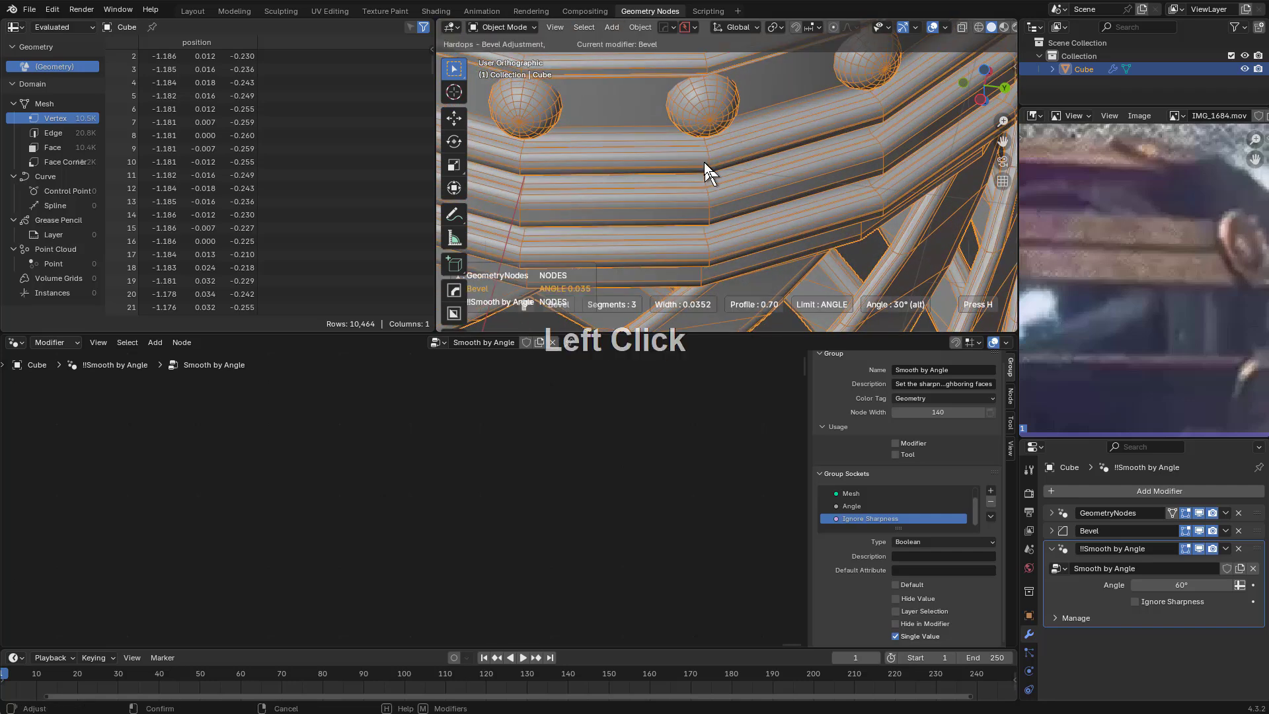
{"action": "key", "text": "l"}
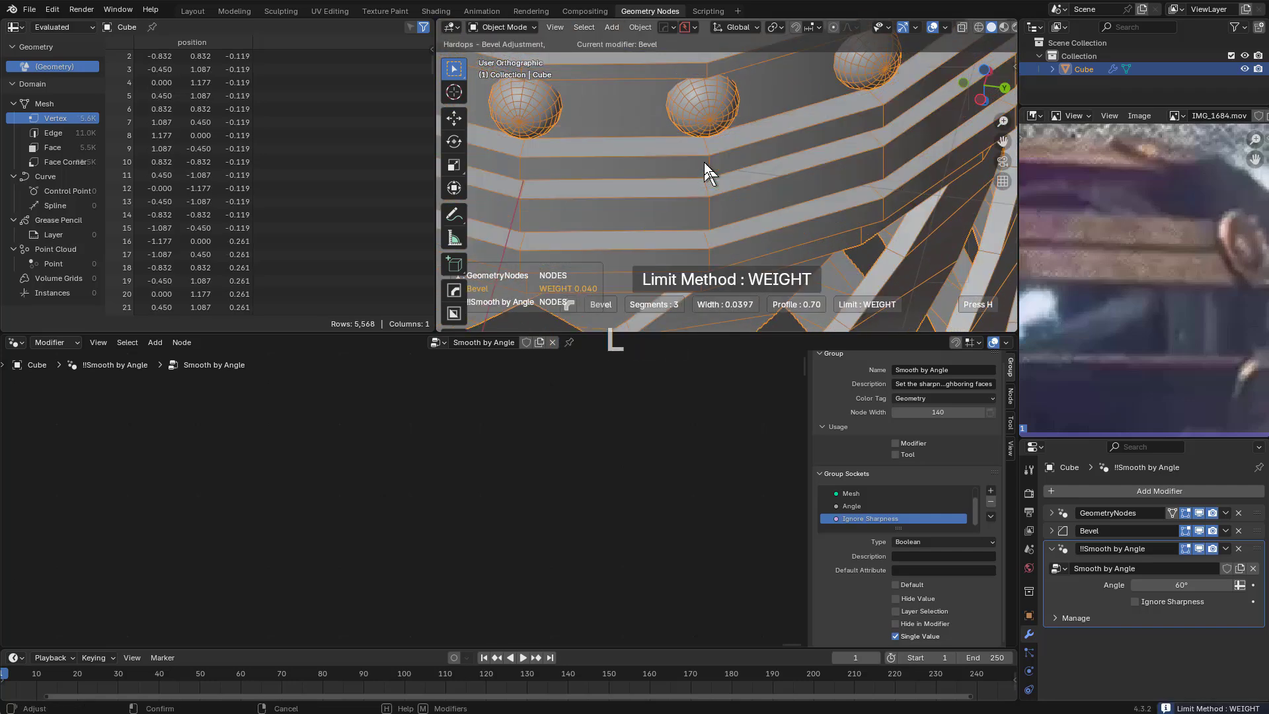
{"action": "key", "text": "shift"}
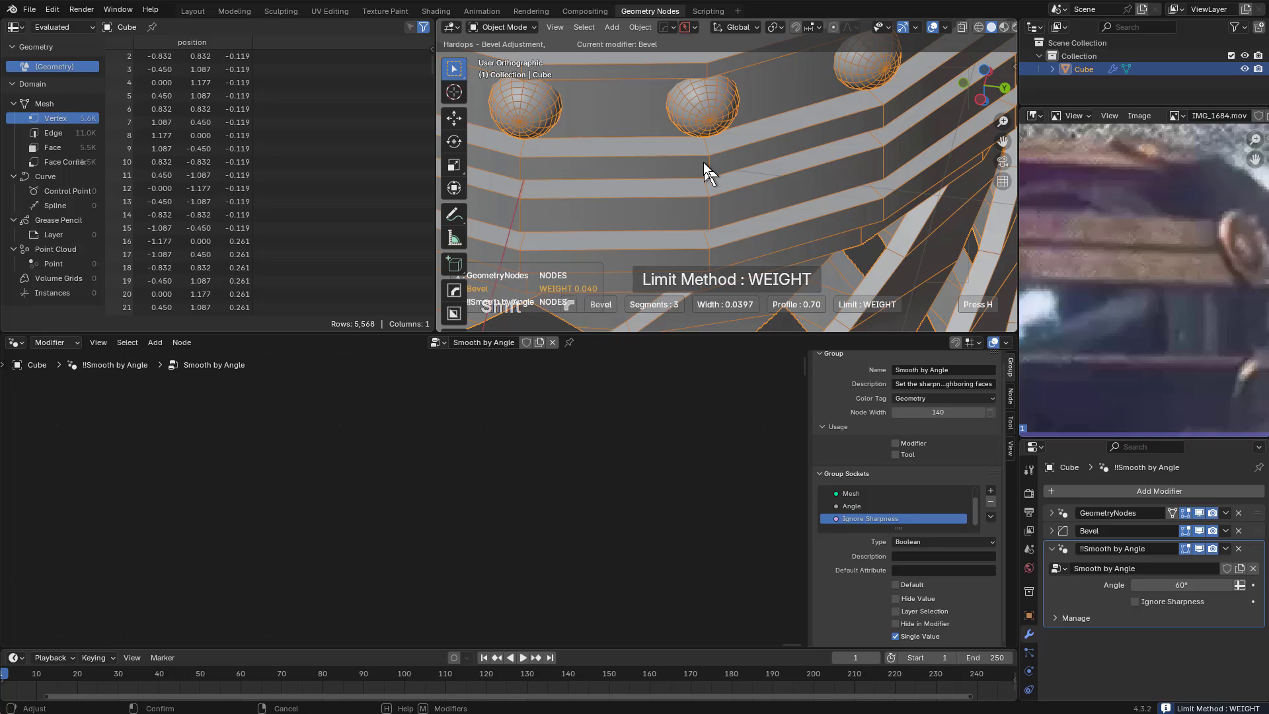
{"action": "left_click", "coordinate": [696, 162]}
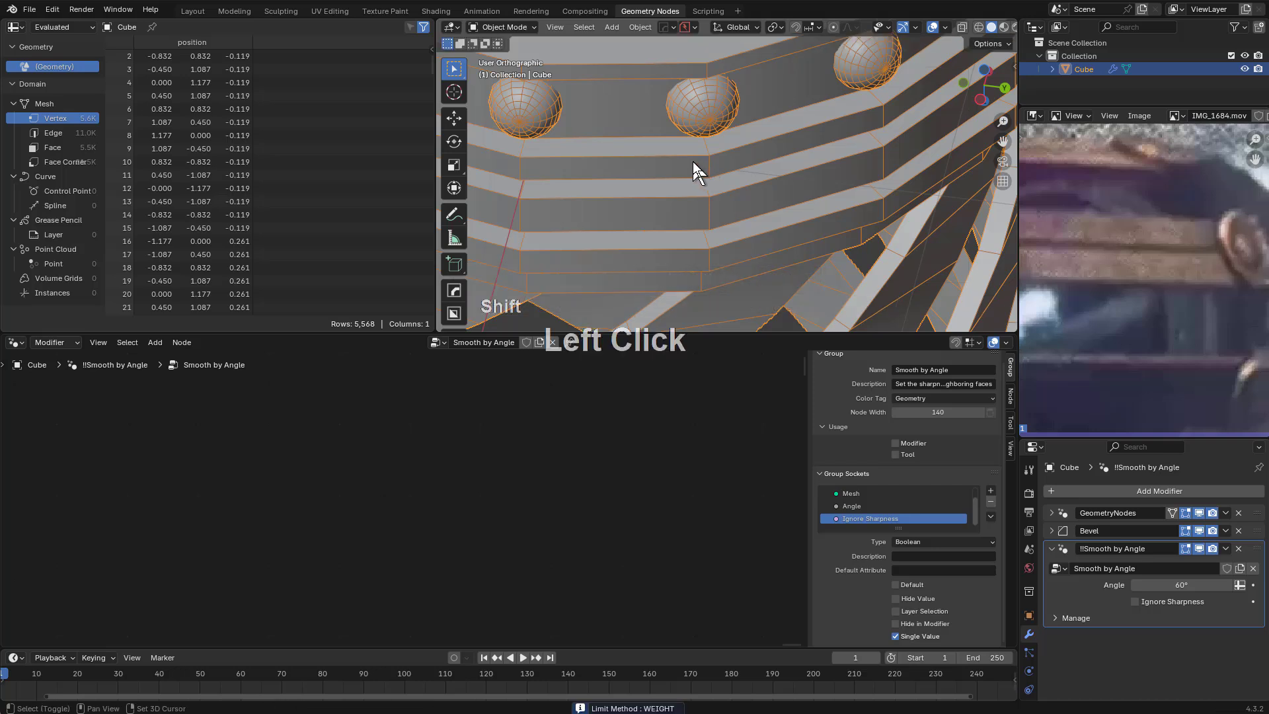
Remove the Smooth by Angle modifier, then expand the GeometryNodes modifier and bring its node tree back into view
{"action": "left_click", "coordinate": [1239, 549]}
{"action": "left_click", "coordinate": [1052, 512]}
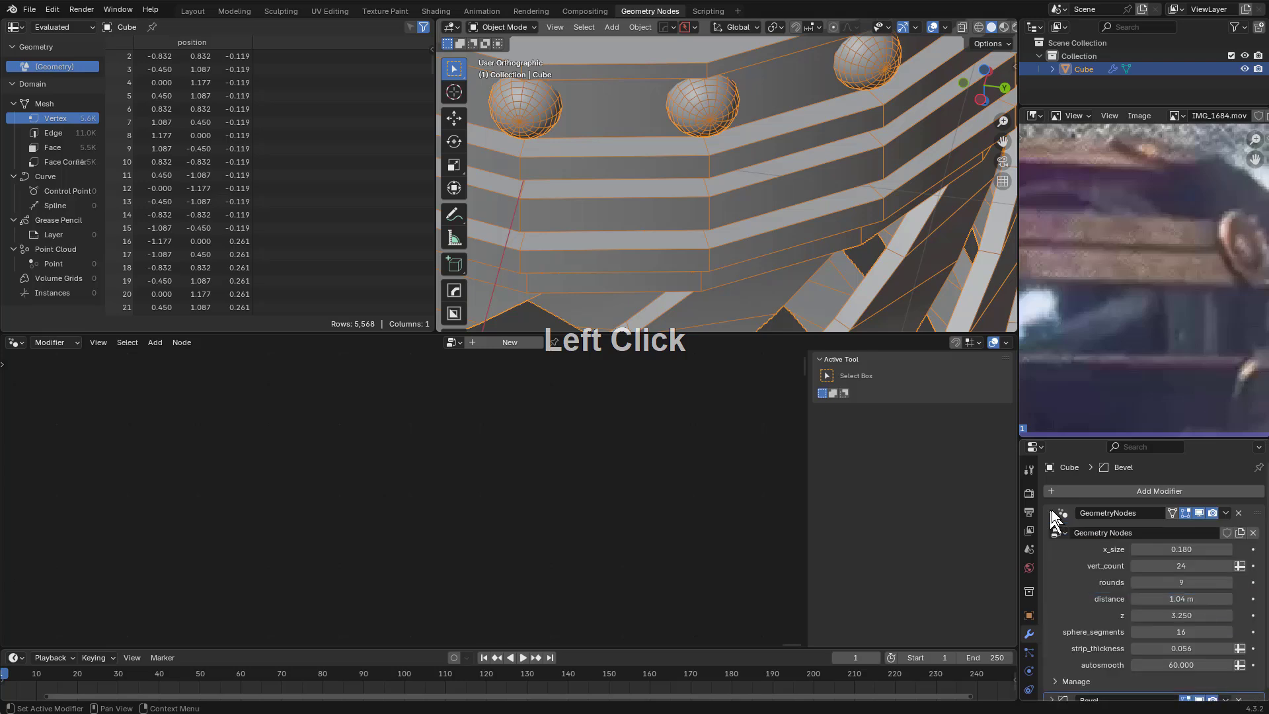
{"action": "left_click", "coordinate": [1077, 565]}
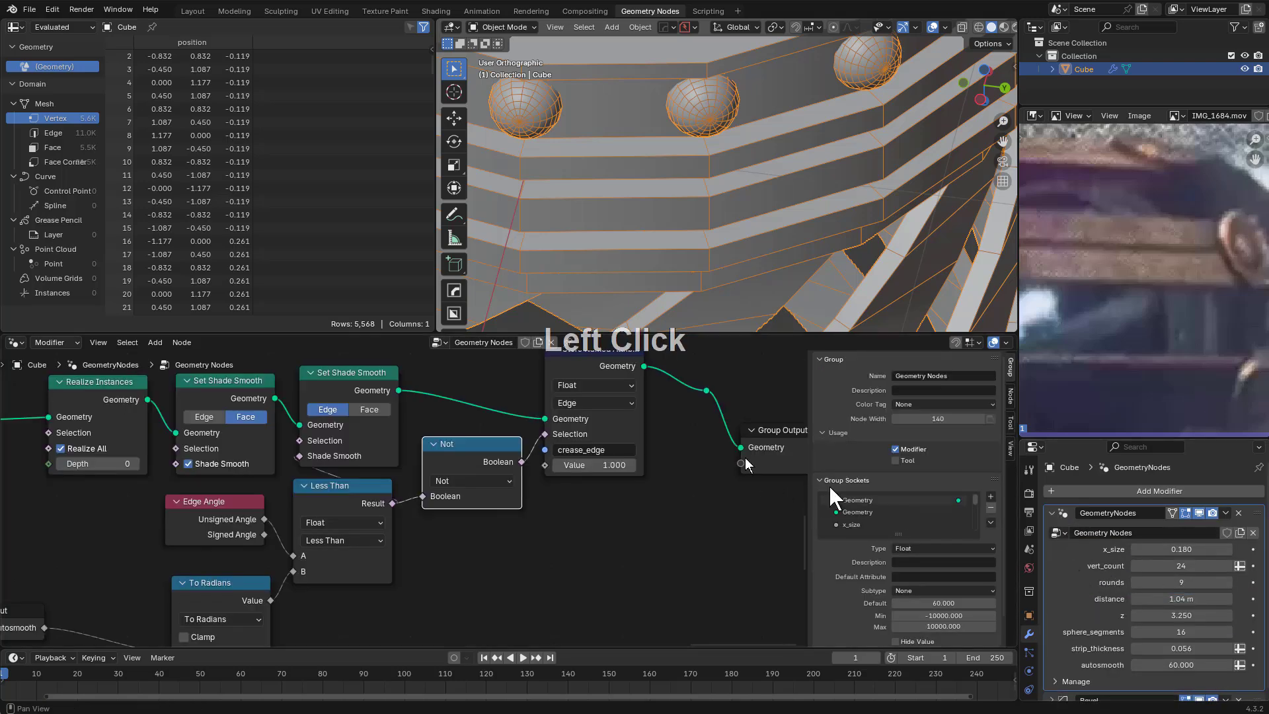
Mute the Not node that feeds the Store Named Attribute selection
{"action": "middle_click_drag", "start_coordinate": [616, 434], "coordinate": [617, 458]}
{"action": "scroll", "coordinate": [570, 487], "scroll_direction": "up", "scroll_amount": 2}
{"action": "left_click", "coordinate": [496, 474]}
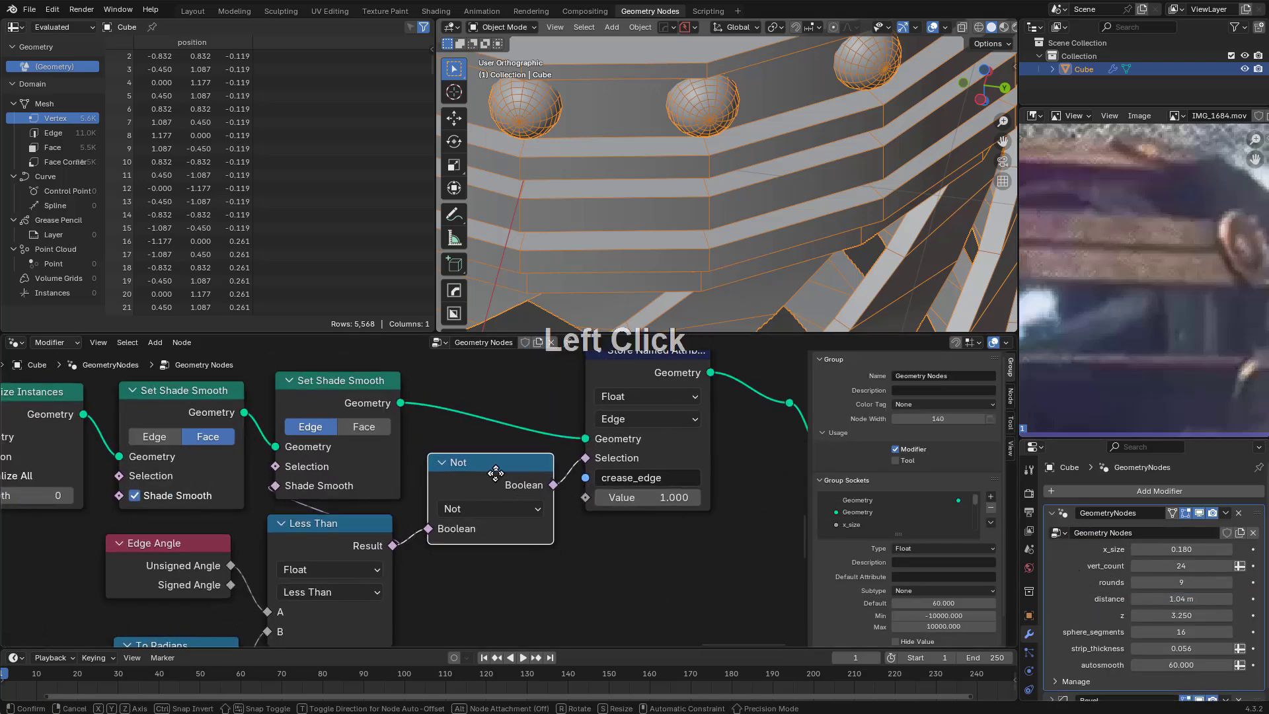
{"action": "key", "text": "m"}
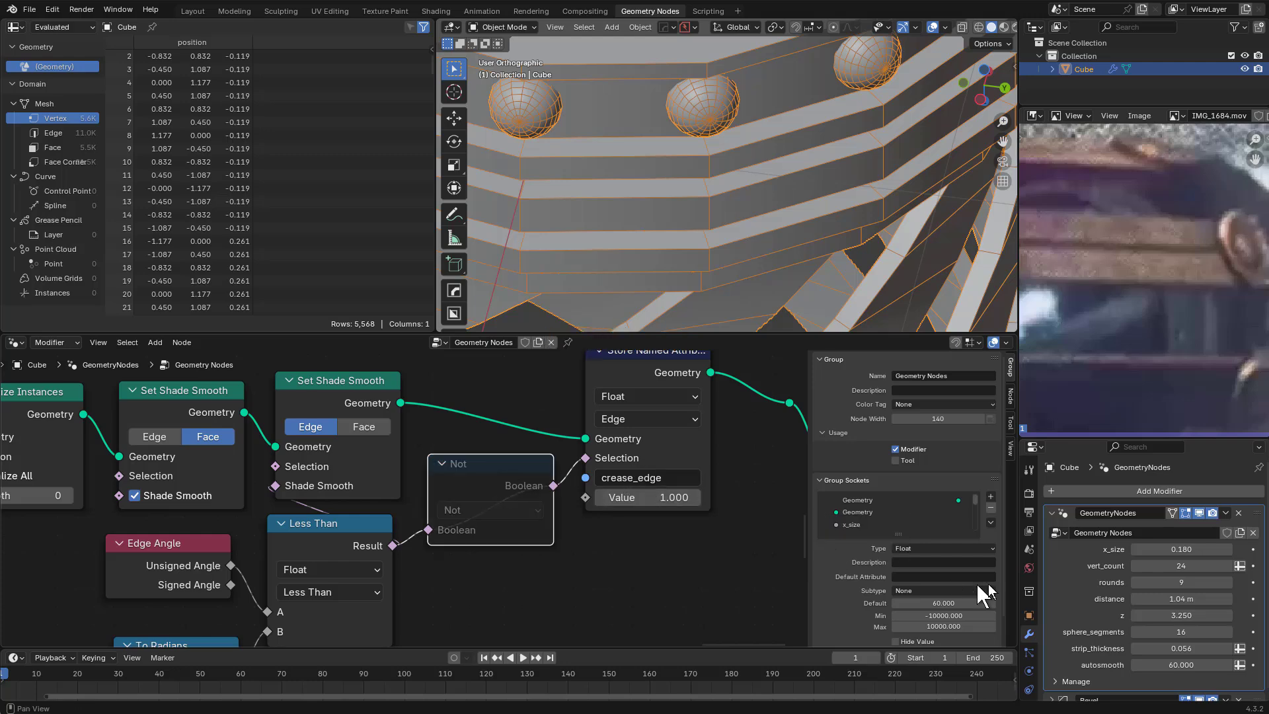
In Edit Mode, select one edge of the column's base mesh and give it an edge crease of 1
{"action": "scroll", "coordinate": [703, 313], "scroll_direction": "down", "scroll_amount": 5}
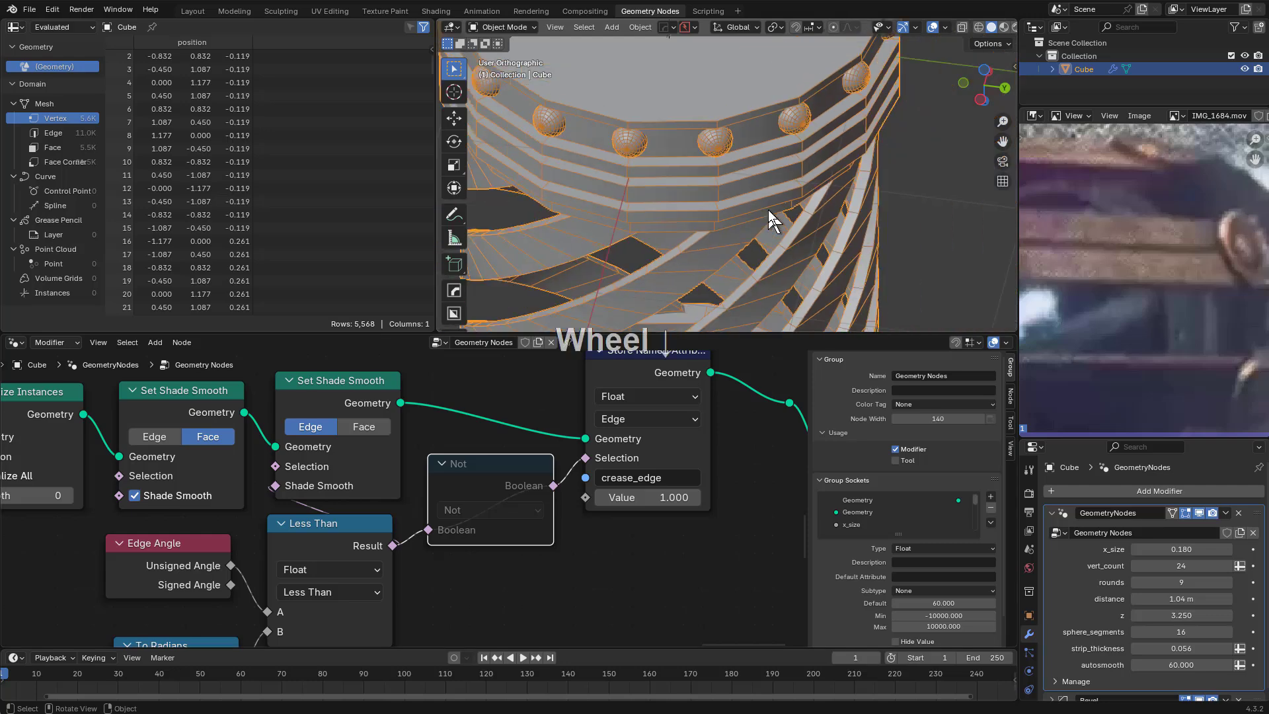
{"action": "key", "text": "Tab"}
{"action": "middle_click_drag", "start_coordinate": [782, 187], "coordinate": [759, 221], "text": "shift"}
{"action": "key", "text": "2"}
{"action": "left_click", "coordinate": [724, 137]}
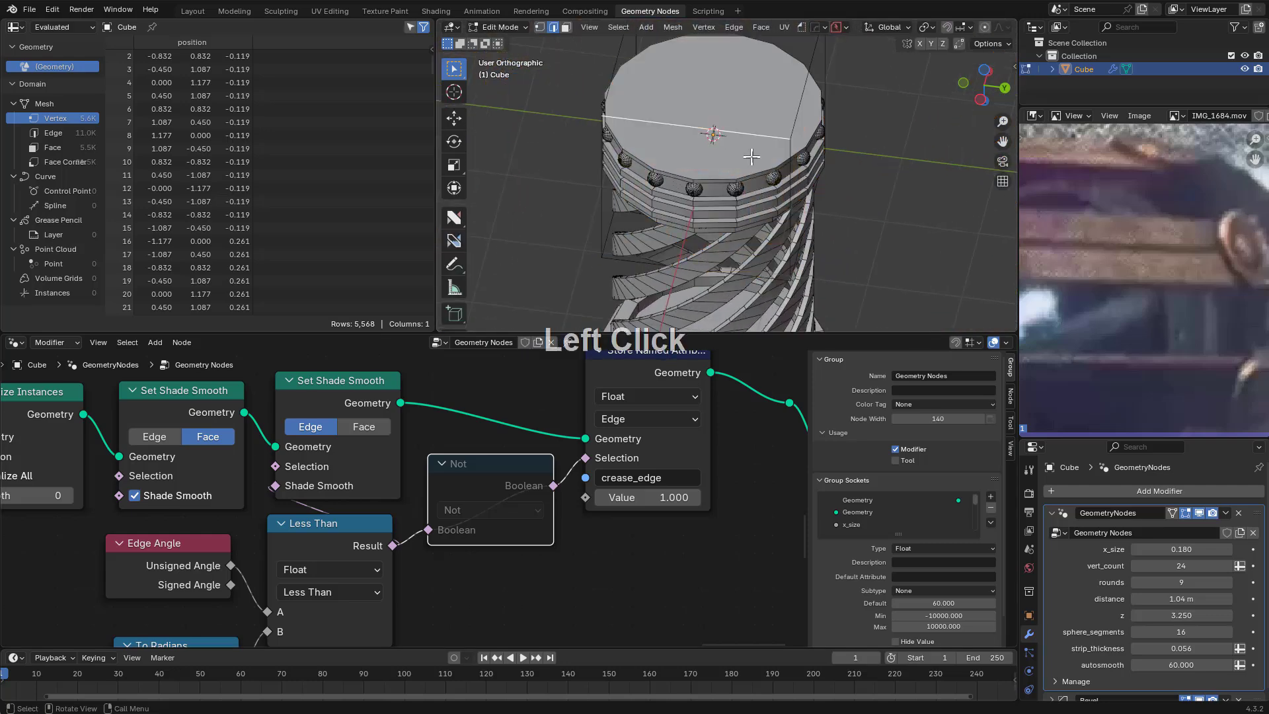
{"action": "key", "text": "ctrl+e"}
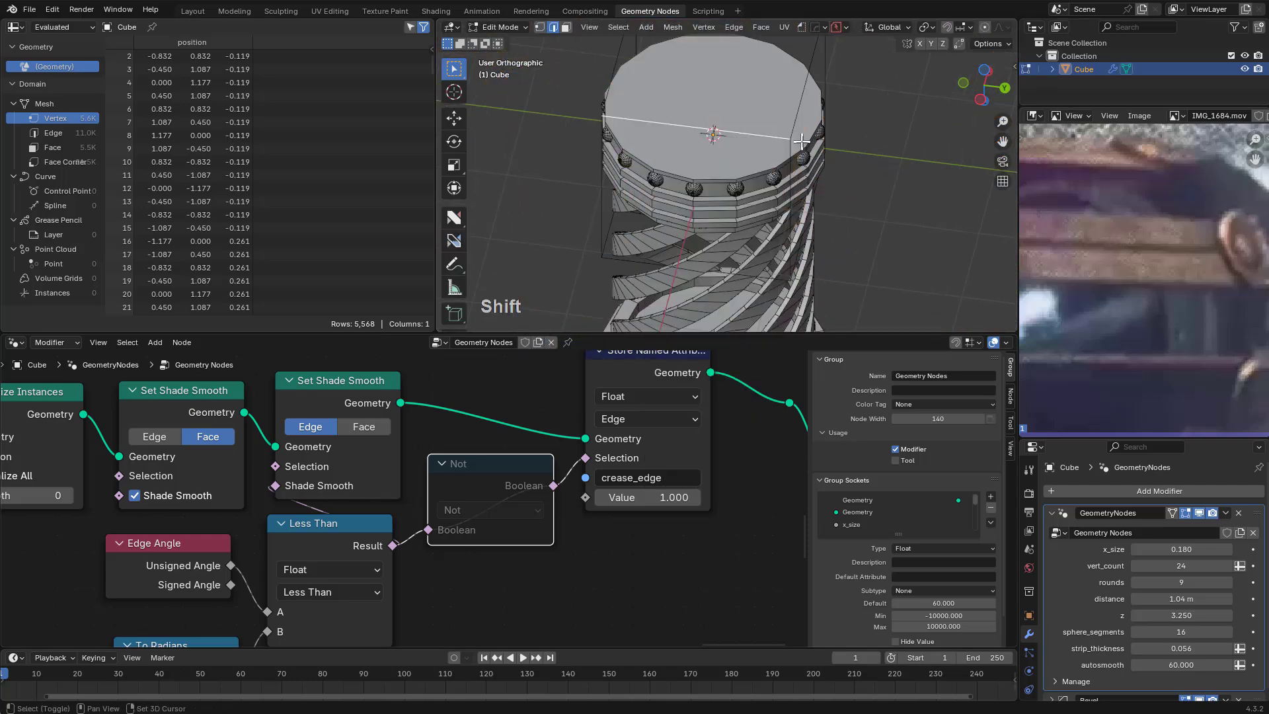
{"action": "key", "text": "shift+e"}
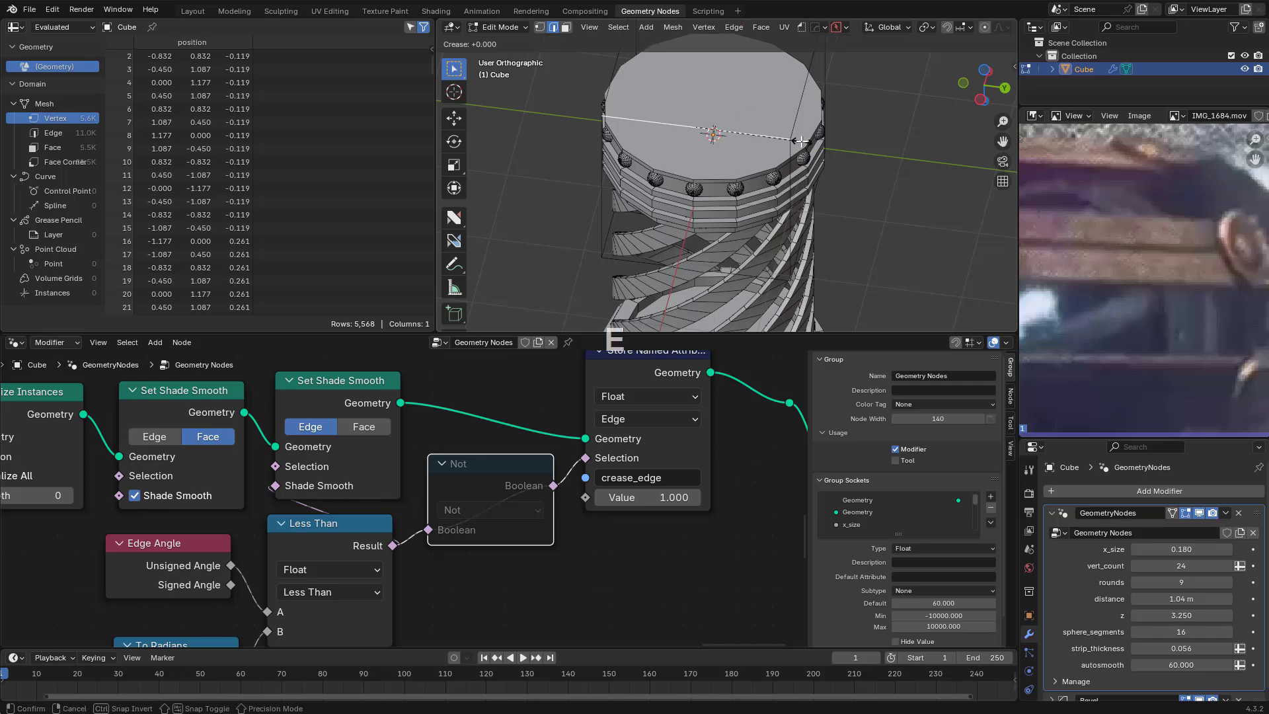
{"action": "key", "text": "KP_1"}
{"action": "key", "text": "KP_Enter"}
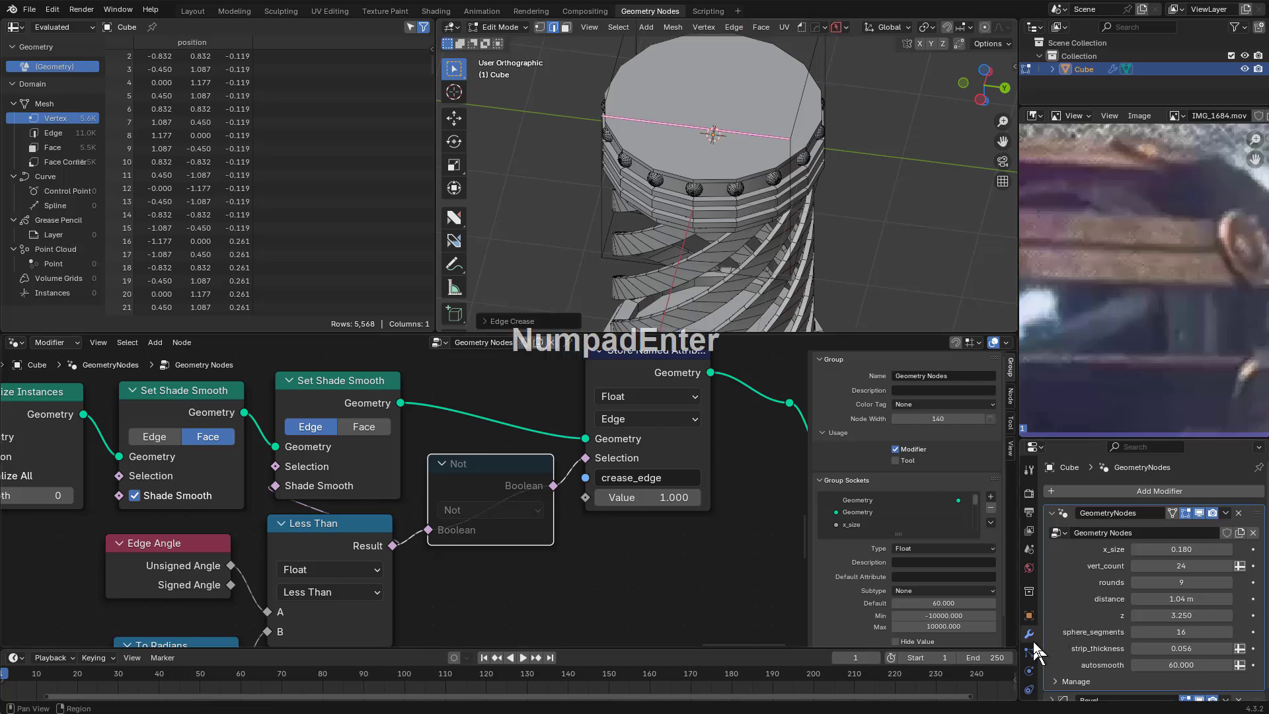
Look up the crease attribute in the mesh data's attribute list and copy its name, crease_edge
{"action": "scroll", "coordinate": [1030, 615], "scroll_direction": "down", "scroll_amount": 2}
{"action": "left_click", "coordinate": [1032, 593]}
{"action": "scroll", "coordinate": [1122, 661], "scroll_direction": "down", "scroll_amount": 5}
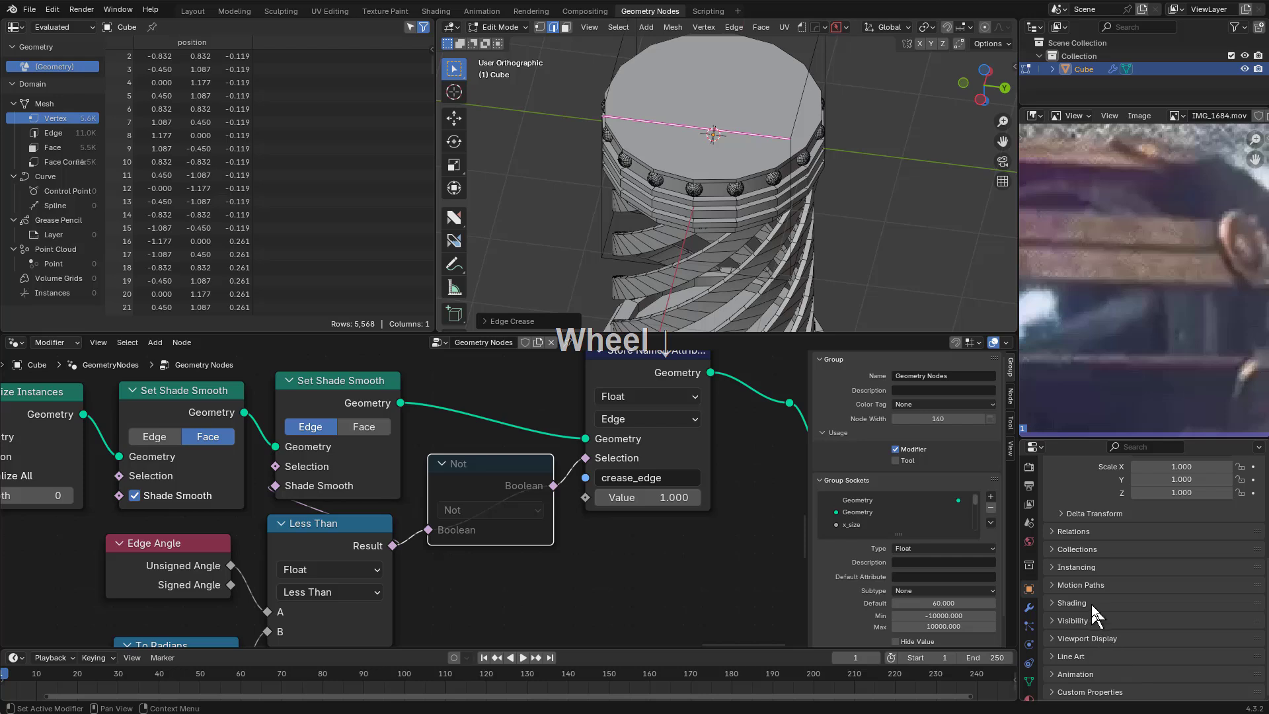
{"action": "scroll", "coordinate": [1110, 641], "scroll_direction": "up", "scroll_amount": 2}
{"action": "scroll", "coordinate": [1124, 625], "scroll_direction": "down", "scroll_amount": 3}
{"action": "left_click", "coordinate": [1030, 681]}
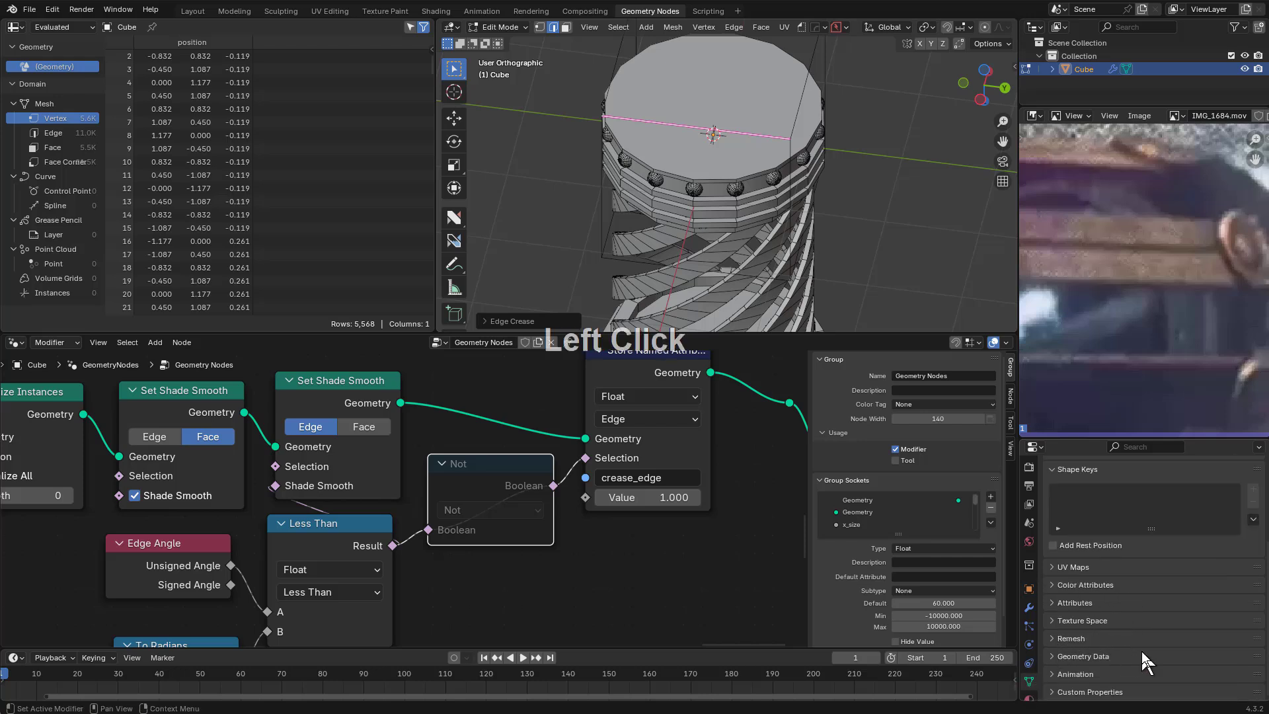
{"action": "scroll", "coordinate": [1100, 648], "scroll_direction": "down", "scroll_amount": 1}
{"action": "left_click", "coordinate": [1098, 603]}
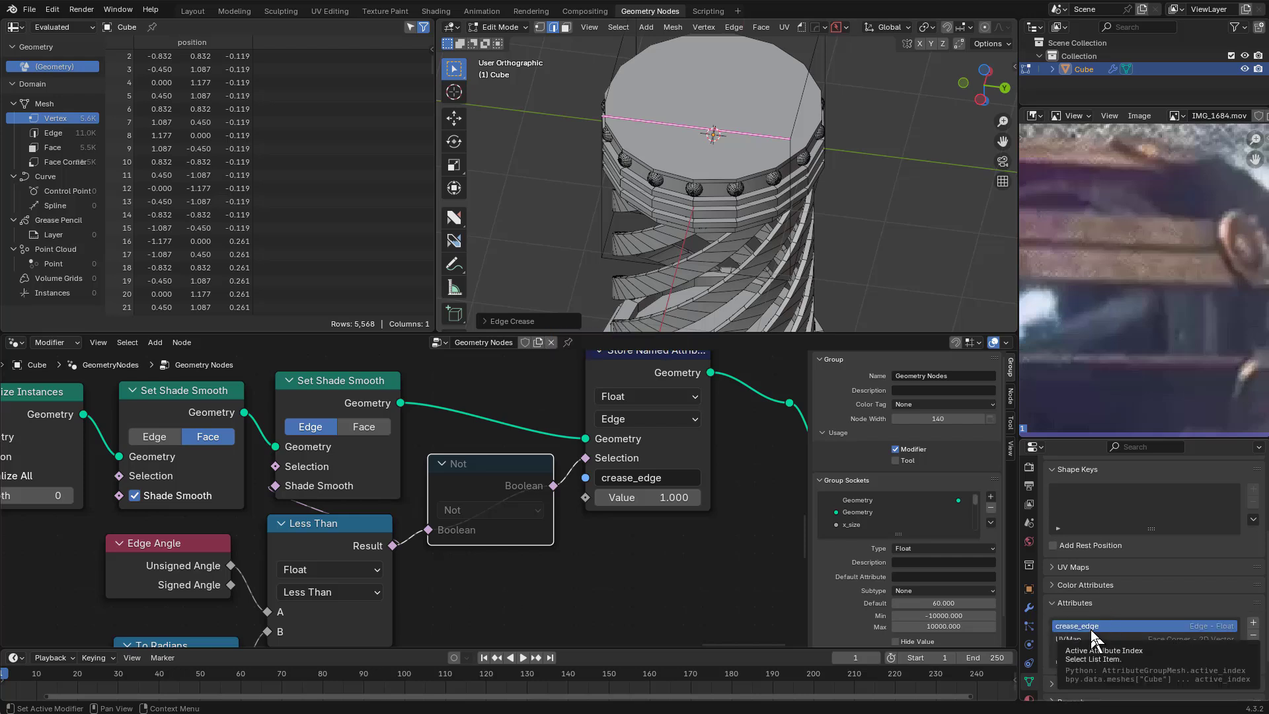
{"action": "left_click", "coordinate": [1091, 628], "text": "ctrl"}
{"action": "key", "text": "ctrl+c"}
{"action": "key", "text": "Escape"}
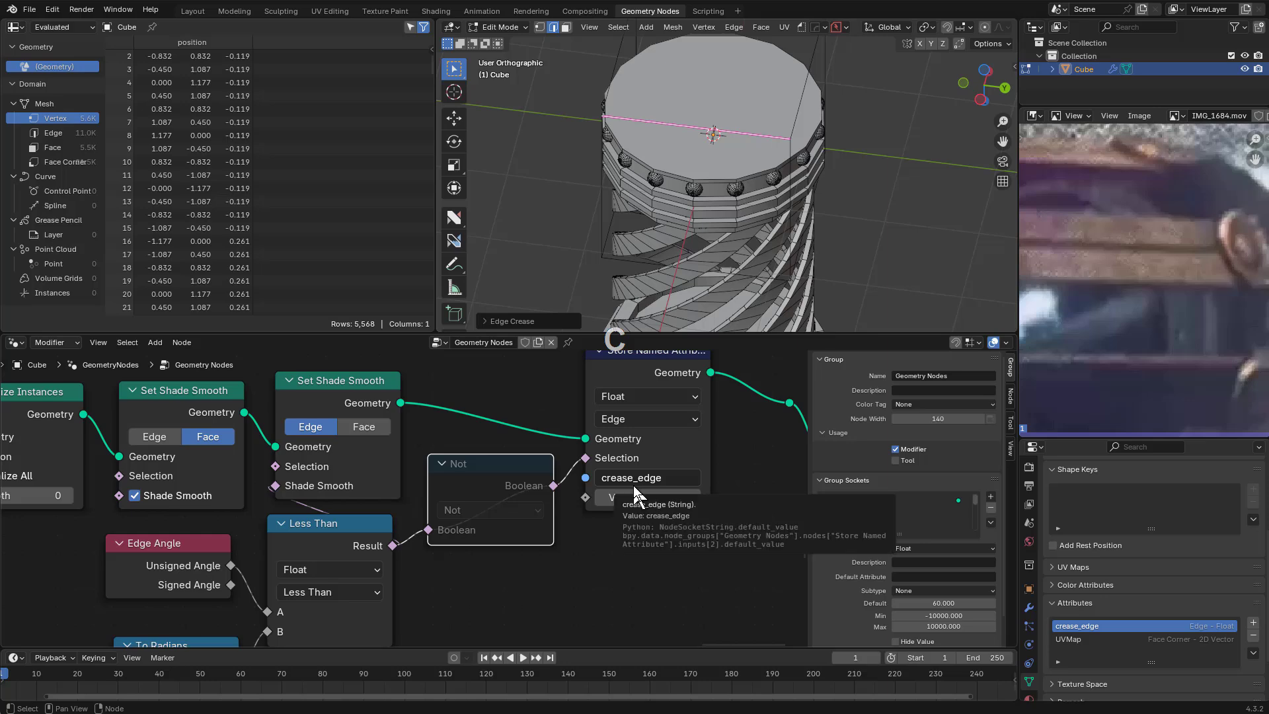
Return to Object Mode and expand the Bevel modifier's settings to expose its limit method and edge weight attribute
{"action": "key", "text": "Tab"}
{"action": "middle_click_drag", "start_coordinate": [754, 165], "coordinate": [760, 170], "text": "shift"}
{"action": "scroll", "coordinate": [771, 148], "scroll_direction": "up", "scroll_amount": 4}
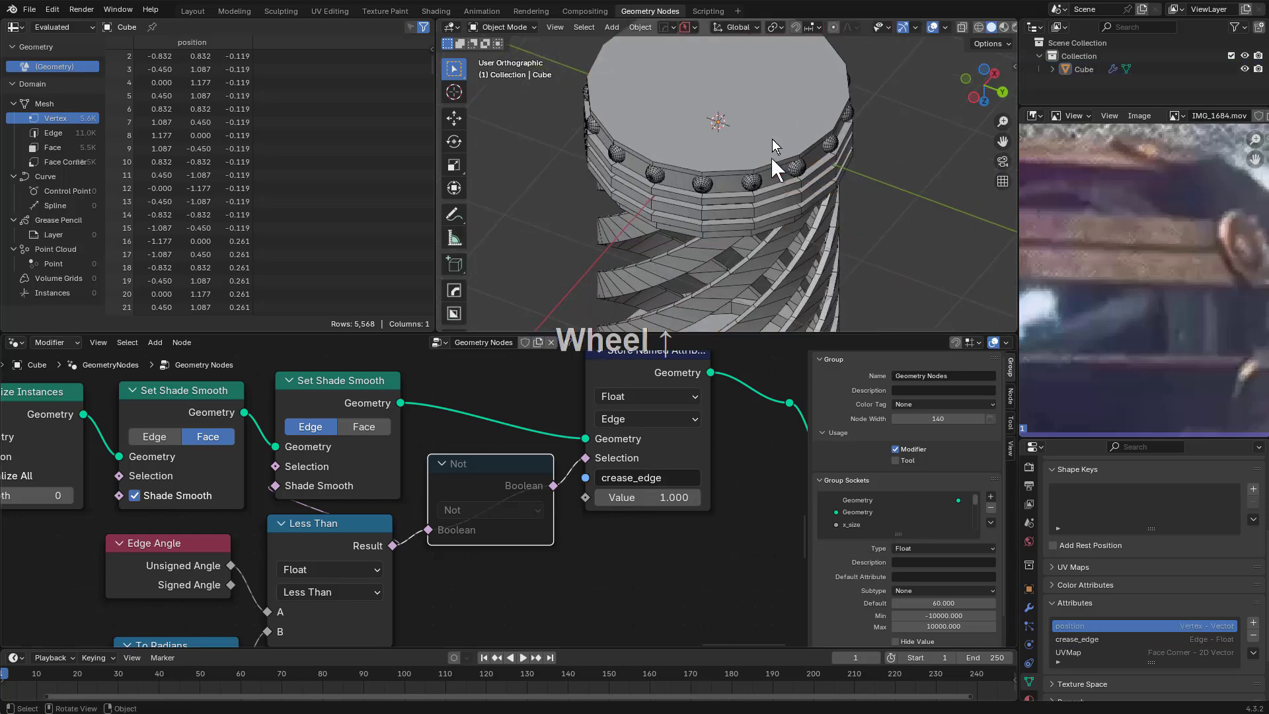
{"action": "scroll", "coordinate": [785, 109], "scroll_direction": "up", "scroll_amount": 5}
{"action": "left_click", "coordinate": [1030, 608]}
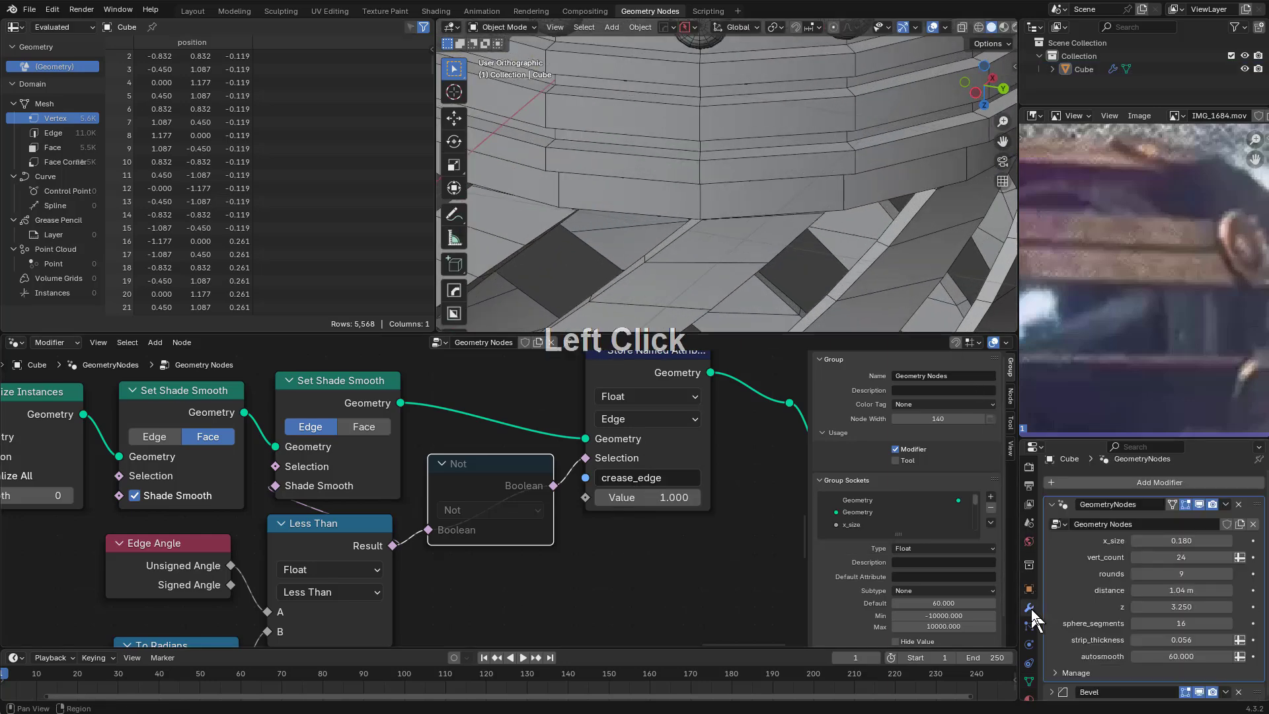
{"action": "scroll", "coordinate": [1109, 600], "scroll_direction": "down", "scroll_amount": 1}
{"action": "left_click", "coordinate": [1052, 692]}
{"action": "scroll", "coordinate": [1060, 681], "scroll_direction": "down", "scroll_amount": 5}
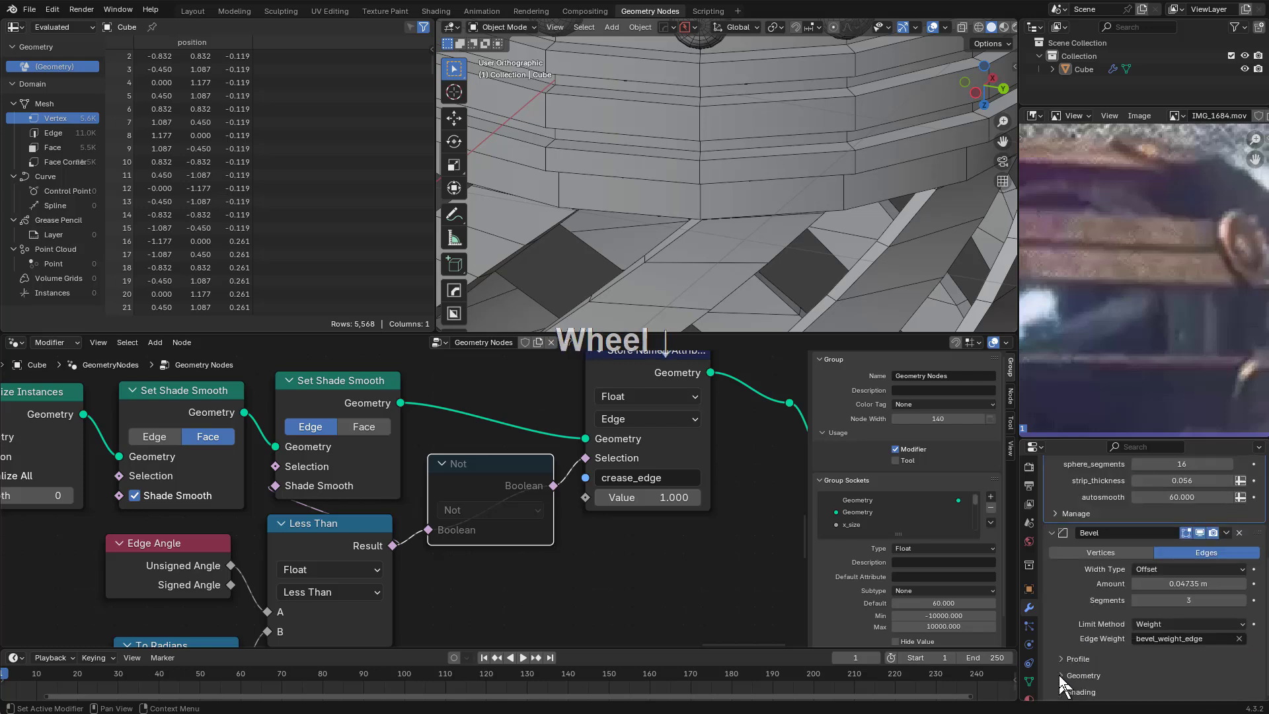
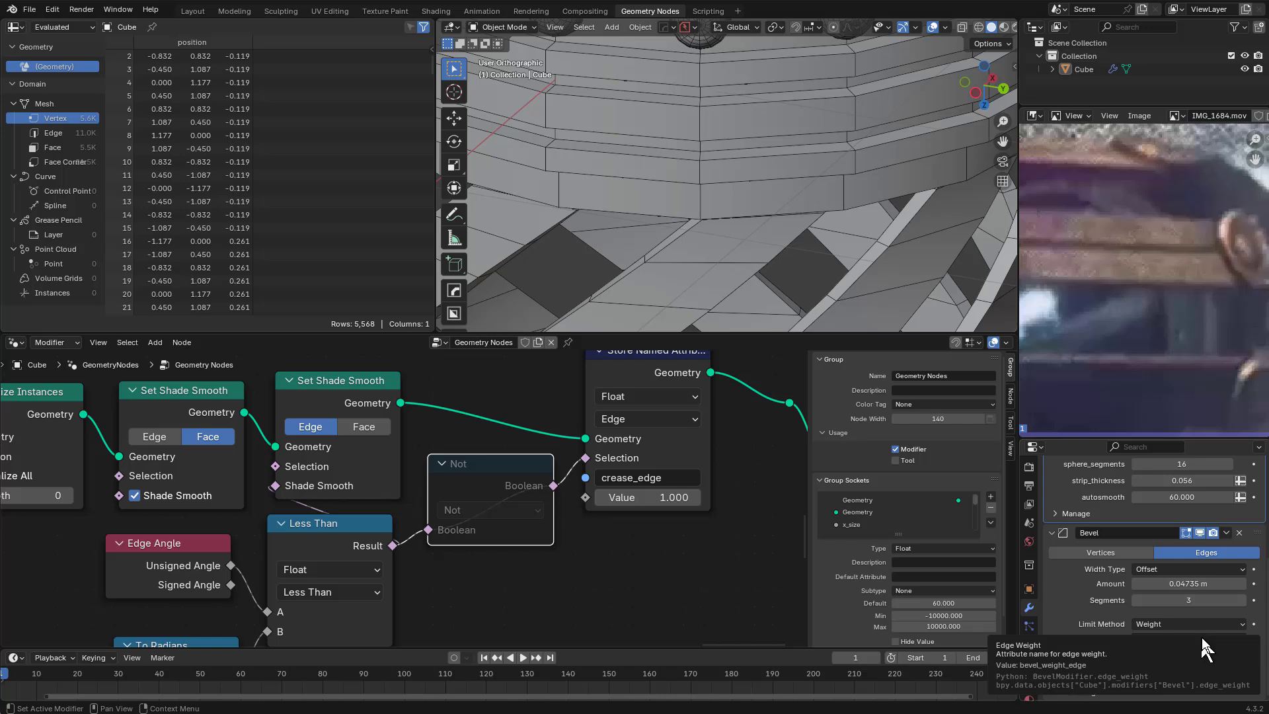
Copy the Bevel modifier's edge weight attribute name and use it to rename the stored attribute to bevel_weight_edge
{"action": "left_click", "coordinate": [1168, 637]}
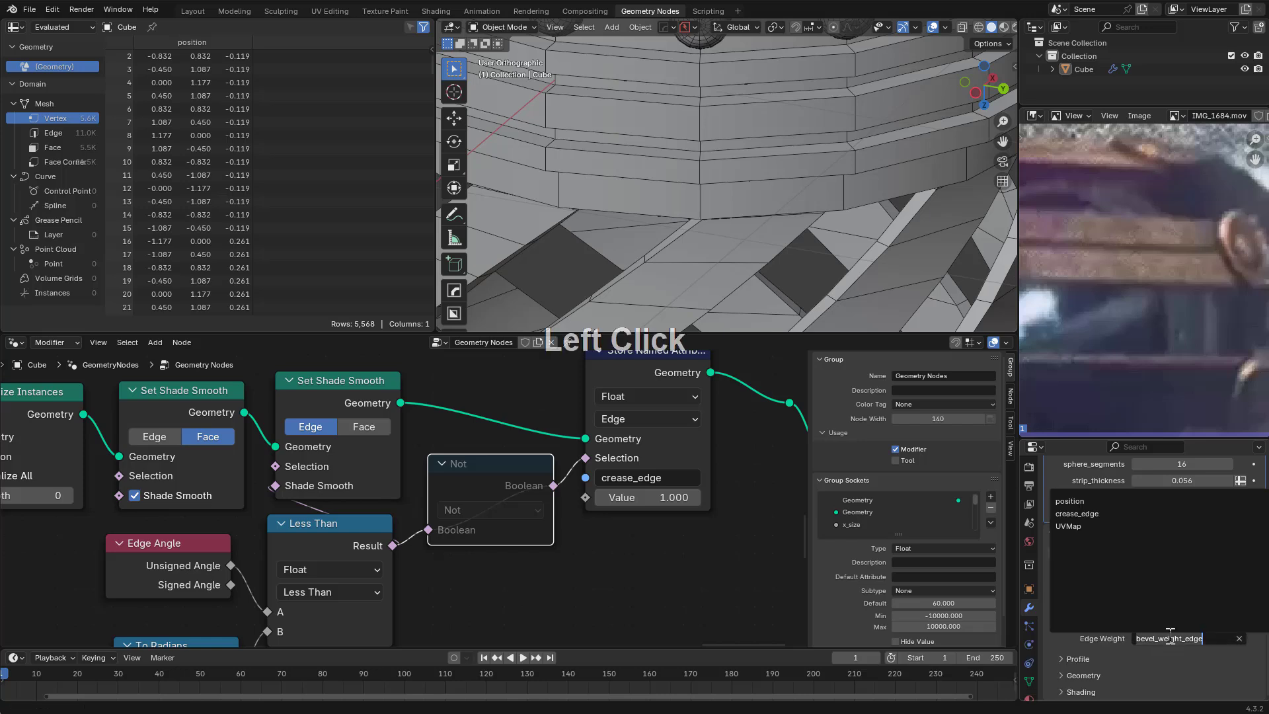
{"action": "left_click", "coordinate": [1171, 636]}
{"action": "left_click", "coordinate": [1170, 638]}
{"action": "key", "text": "ctrl+c"}
{"action": "key", "text": "KP_Enter"}
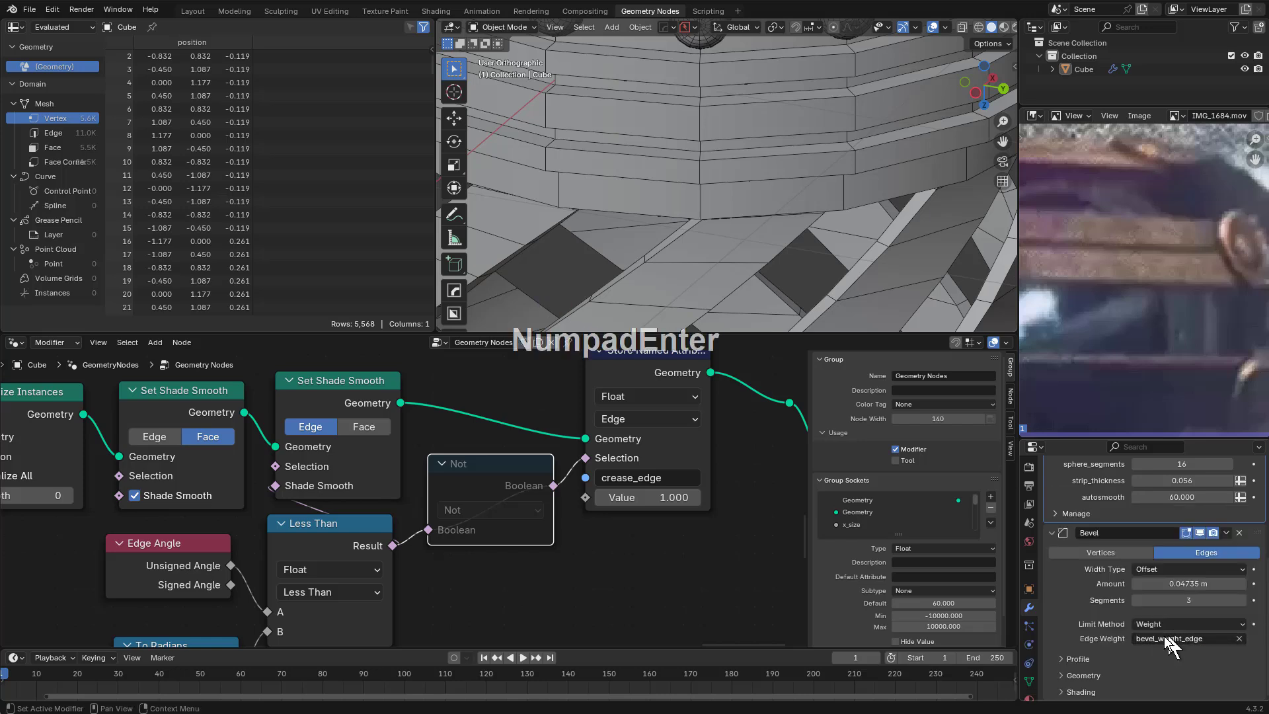
{"action": "left_click", "coordinate": [646, 479]}
{"action": "key", "text": "ctrl+v"}
{"action": "key", "text": "KP_Enter"}
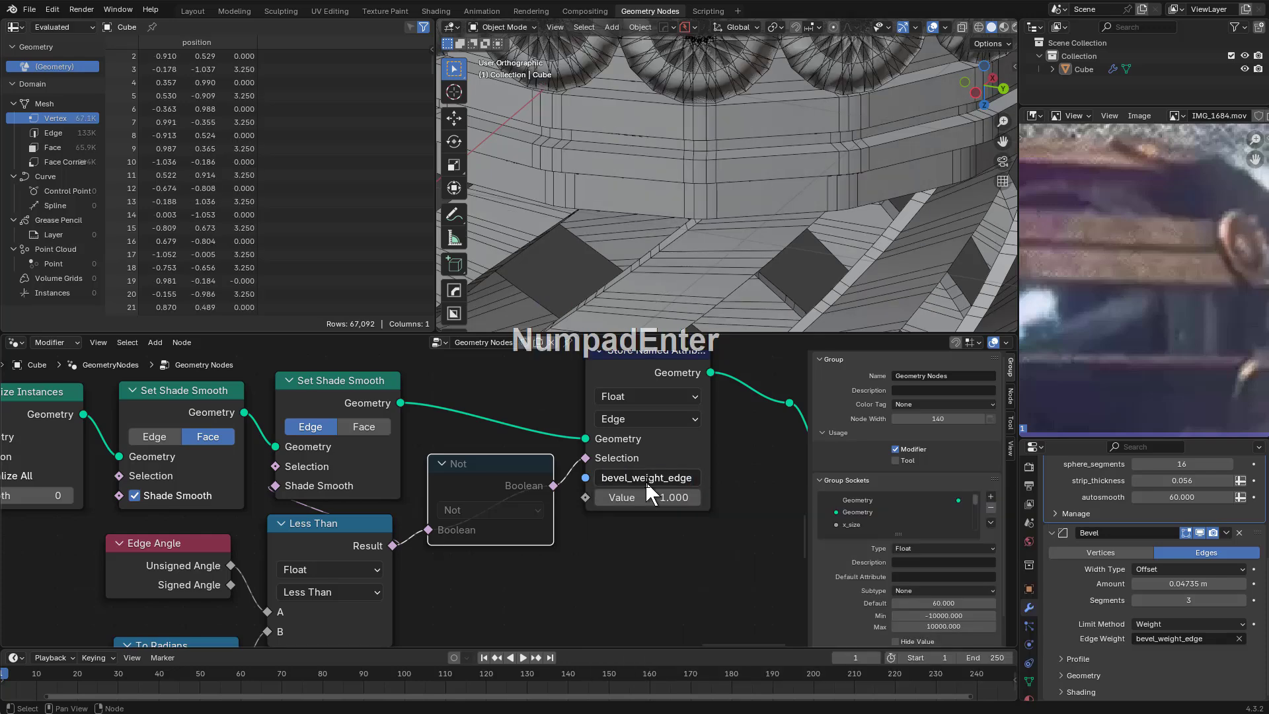
Unmute the Not node feeding the Store Named Attribute selection
{"action": "middle_click_drag", "start_coordinate": [751, 192], "coordinate": [765, 227]}
{"action": "scroll", "coordinate": [760, 229], "scroll_direction": "down", "scroll_amount": 3}
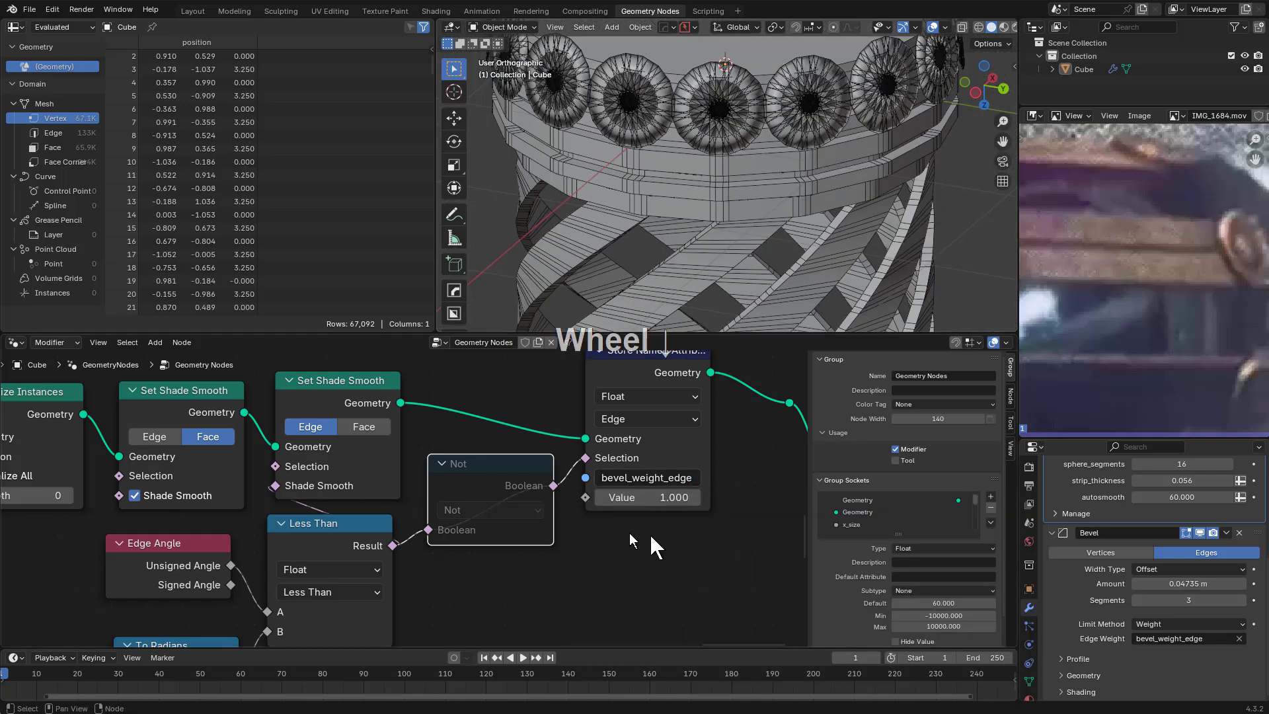
{"action": "scroll", "coordinate": [512, 462], "scroll_direction": "up", "scroll_amount": 1}
{"action": "left_click", "coordinate": [509, 457]}
{"action": "key", "text": "m"}
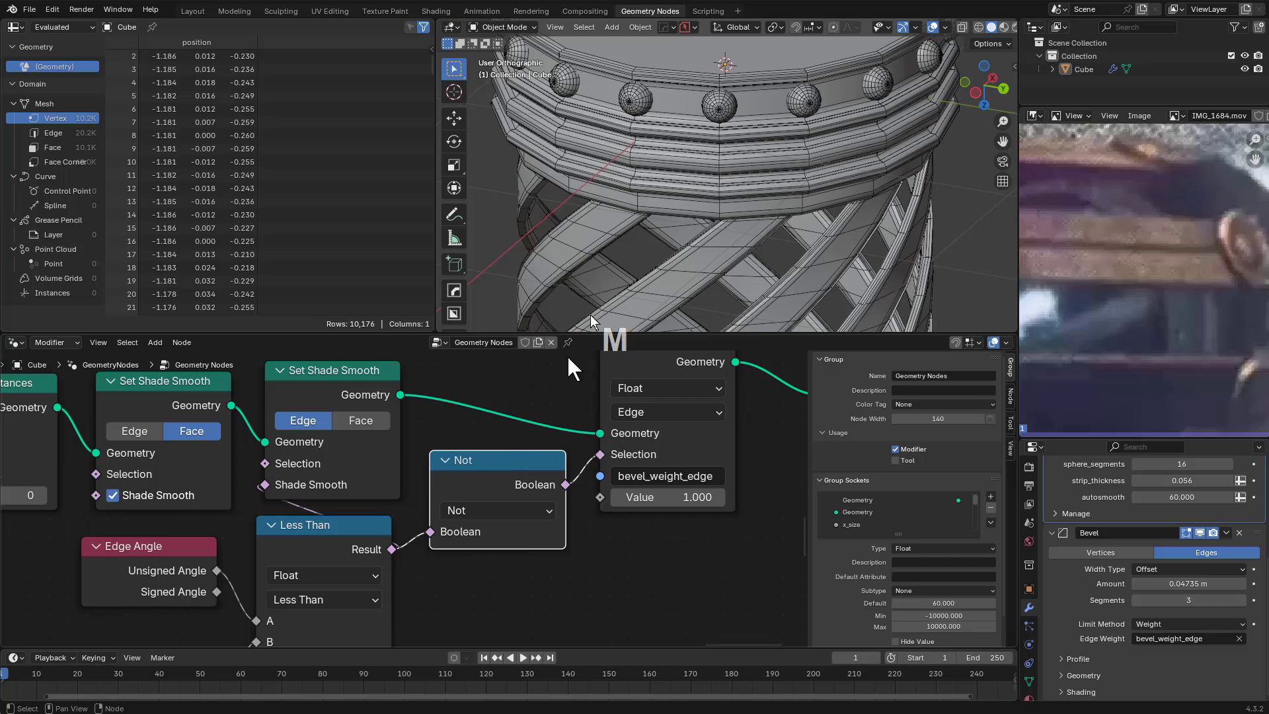
Run the HardOps Bevel on the column again and accept it to restore the Smooth by Angle modifier
{"action": "scroll", "coordinate": [670, 264], "scroll_direction": "up", "scroll_amount": 6}
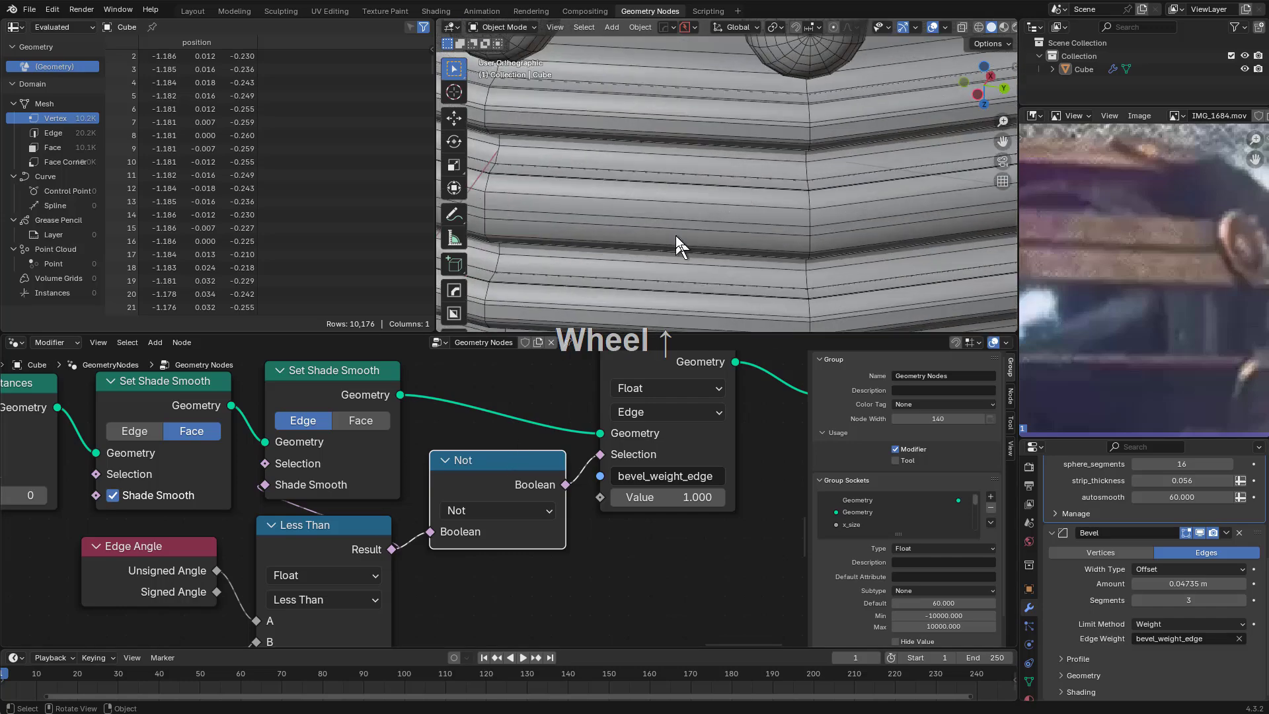
{"action": "middle_click_drag", "start_coordinate": [675, 236], "coordinate": [711, 240]}
{"action": "left_click", "coordinate": [782, 244]}
{"action": "key", "text": "q"}
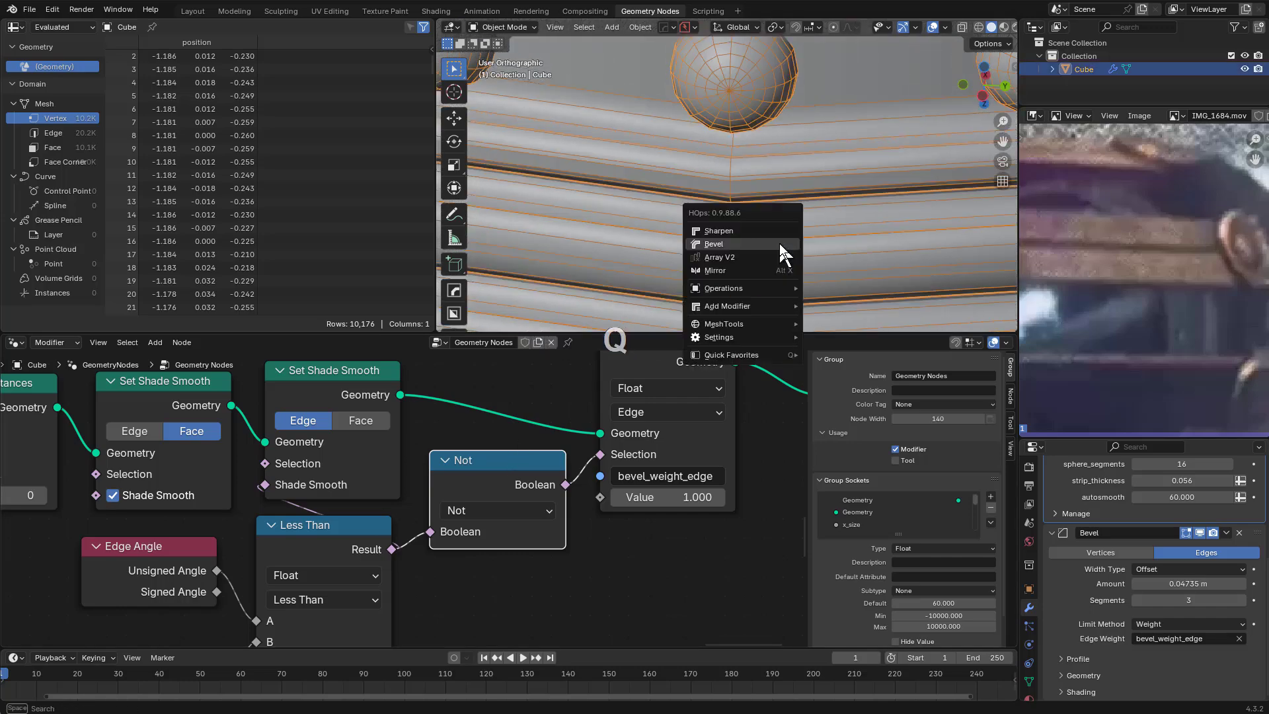
{"action": "left_click", "coordinate": [780, 244]}
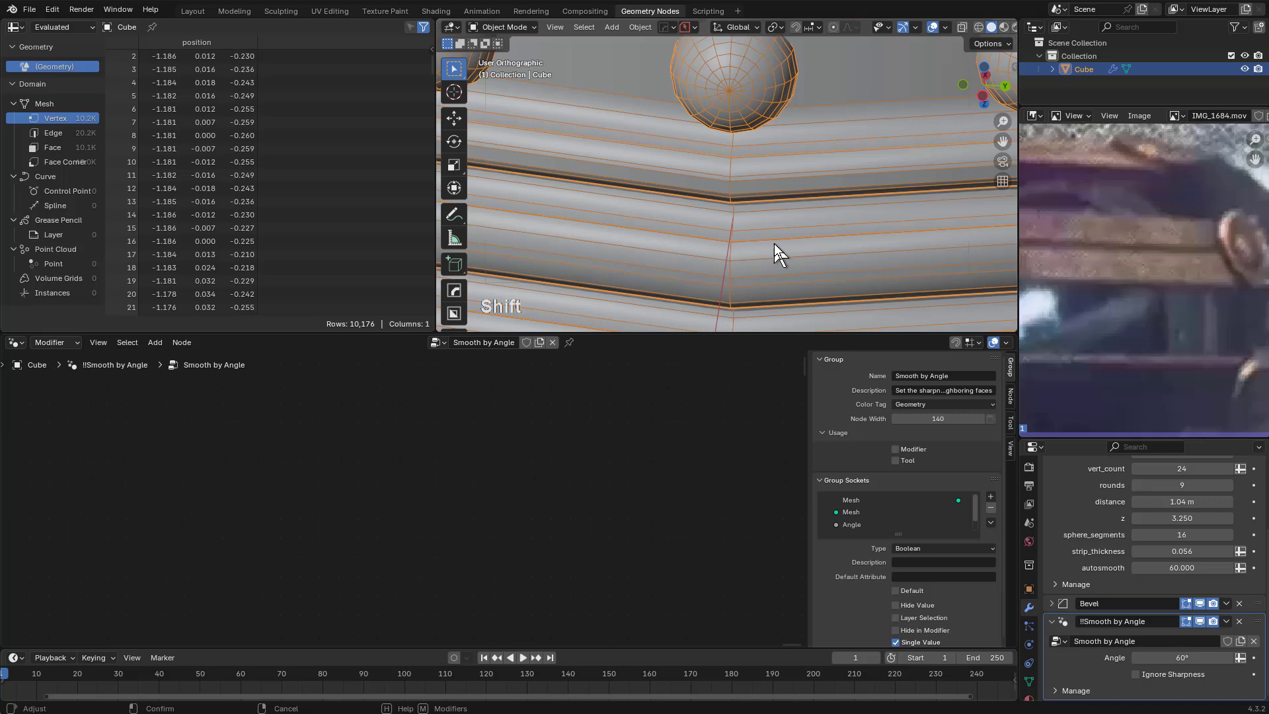
{"action": "left_click", "coordinate": [838, 256]}
{"action": "scroll", "coordinate": [804, 216], "scroll_direction": "down", "scroll_amount": 4}
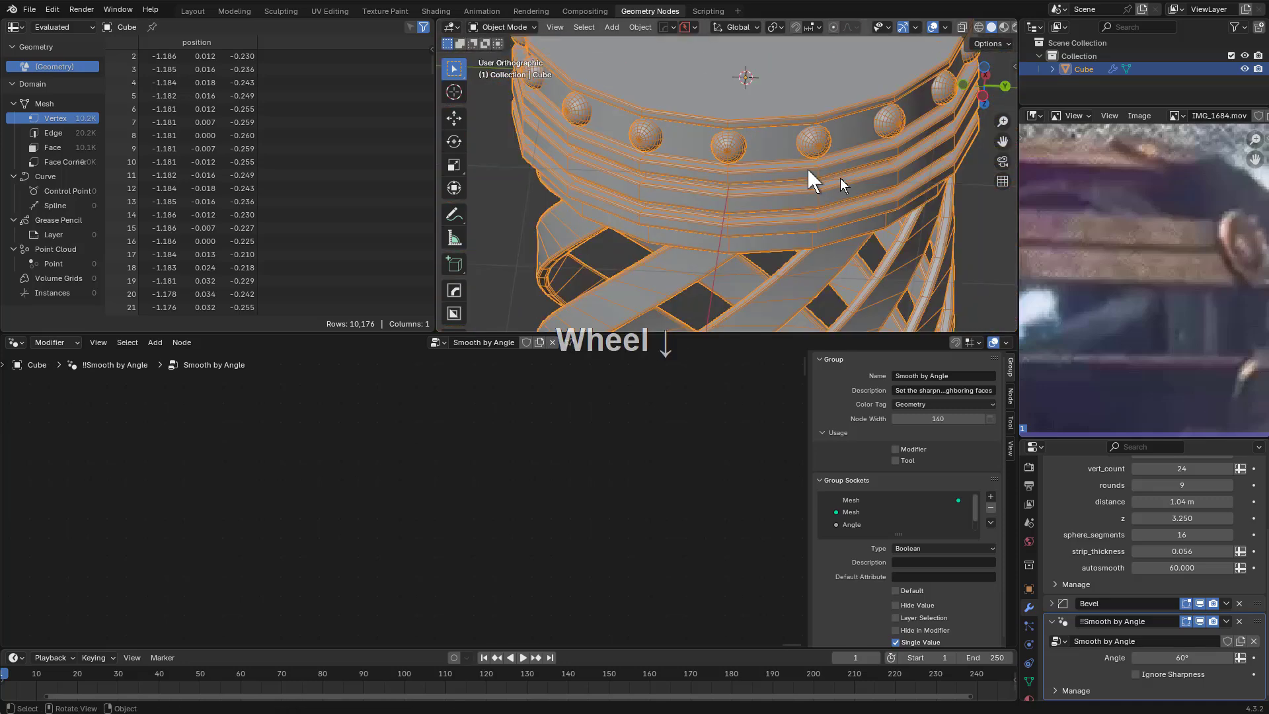
{"action": "left_click", "coordinate": [779, 182]}
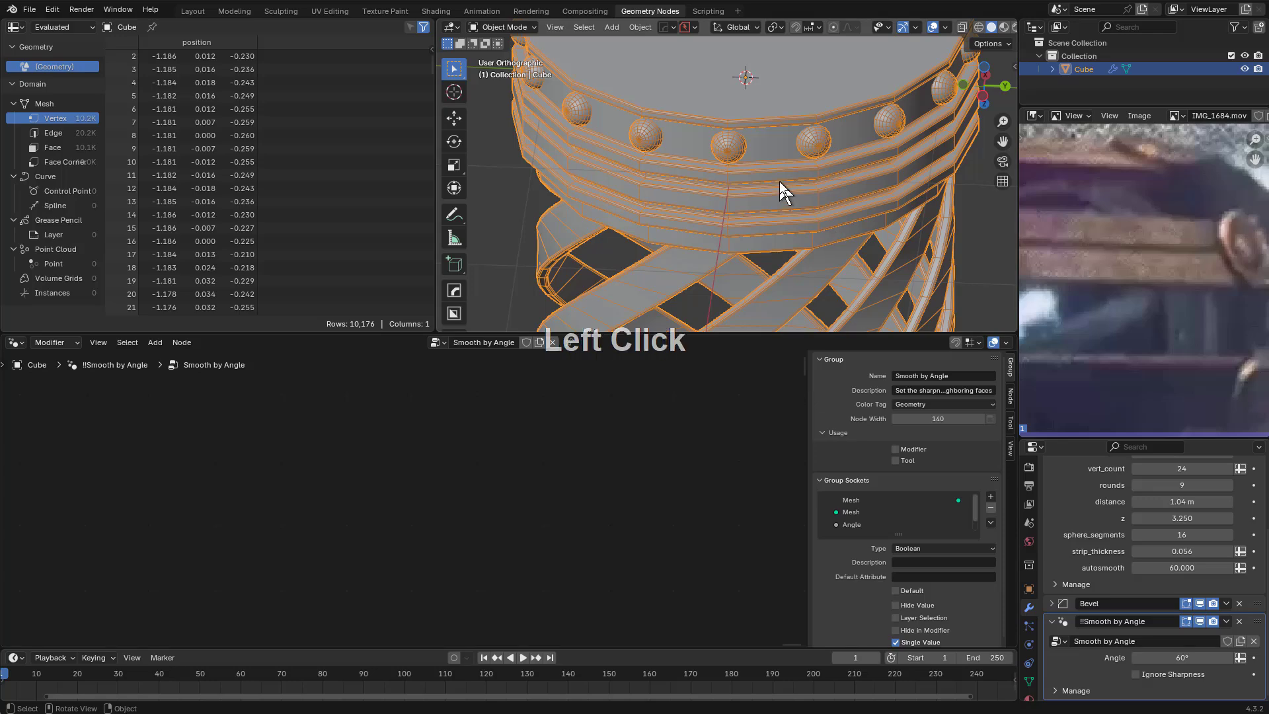
{"action": "scroll", "coordinate": [781, 181], "scroll_direction": "down", "scroll_amount": 3}
{"action": "left_click", "coordinate": [787, 183]}
Reopen the column's Geometry Nodes tree and reposition the Store Named Attribute and Group Output nodes to tidy the output link
{"action": "left_click", "coordinate": [1082, 513]}
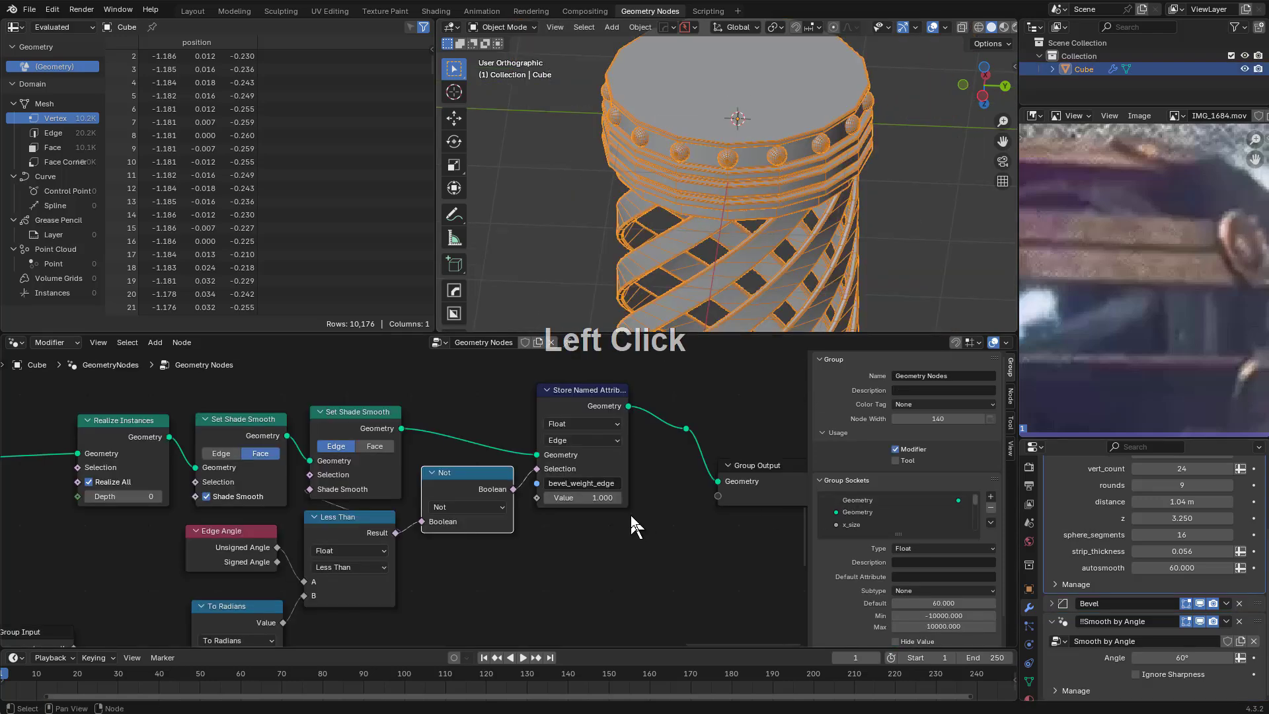
{"action": "scroll", "coordinate": [571, 444], "scroll_direction": "up", "scroll_amount": 5}
{"action": "left_click_drag", "start_coordinate": [553, 443], "coordinate": [566, 387]}
{"action": "middle_click_drag", "start_coordinate": [568, 533], "coordinate": [487, 521]}
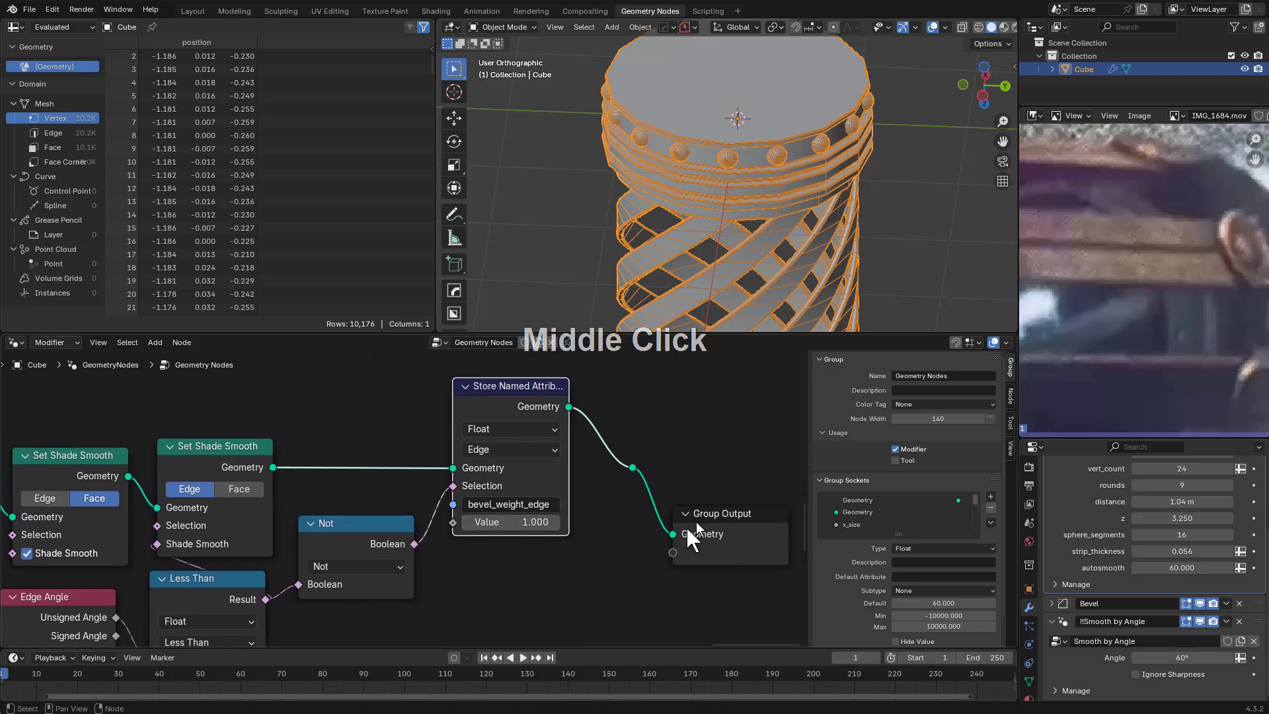
{"action": "left_click_drag", "start_coordinate": [696, 519], "coordinate": [759, 453]}
{"action": "middle_click_drag", "start_coordinate": [376, 489], "coordinate": [522, 456]}
{"action": "scroll", "coordinate": [522, 456], "scroll_direction": "up", "scroll_amount": 1}
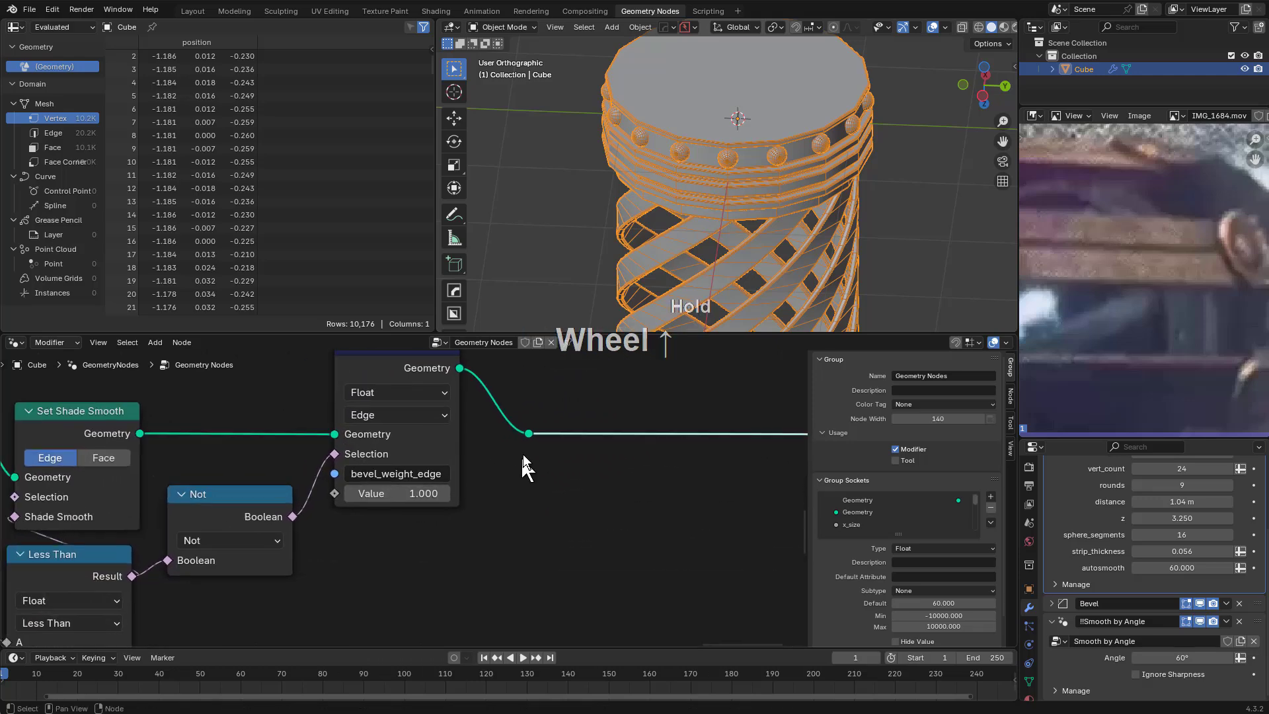
Shift the output reroute and the Store Named Attribute node horizontally away from the Not node to free space between them
{"action": "left_click", "coordinate": [538, 431]}
{"action": "left_click", "coordinate": [530, 434]}
{"action": "key", "text": "g"}
{"action": "key", "text": "x"}
{"action": "left_click", "coordinate": [650, 437]}
{"action": "key", "text": "alt+a"}
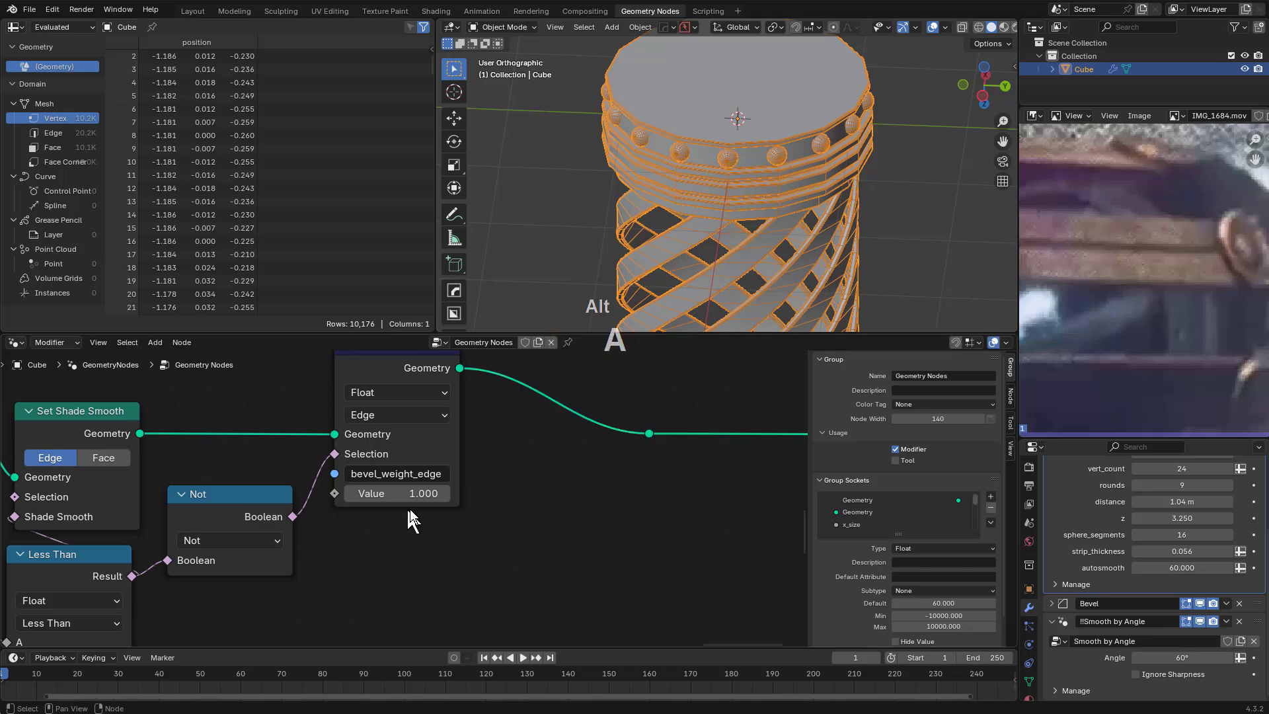
{"action": "middle_click_drag", "start_coordinate": [360, 458], "coordinate": [517, 450]}
{"action": "left_click", "coordinate": [550, 365]}
{"action": "key", "text": "g"}
{"action": "key", "text": "x"}
{"action": "left_click", "coordinate": [687, 391]}
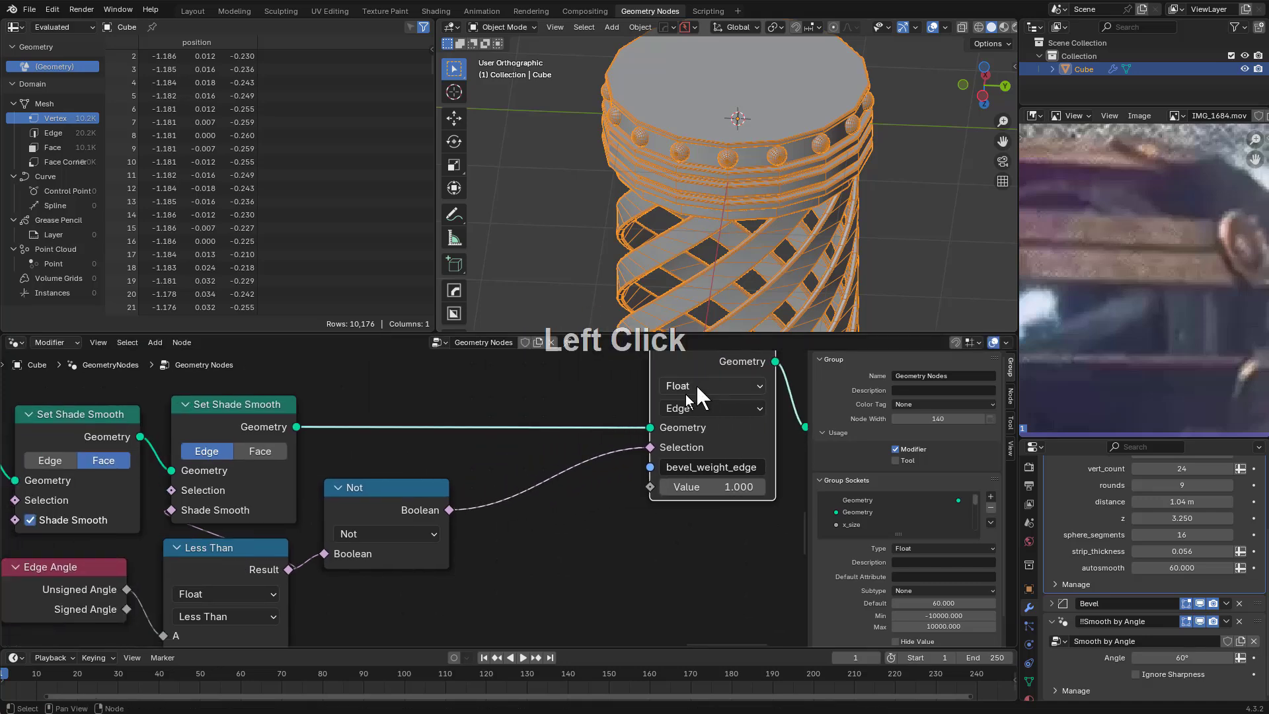
Add a Float Switch node feeding the Store Named Attribute value and set its True value to 1
{"action": "left_click_drag", "start_coordinate": [646, 488], "coordinate": [567, 537]}
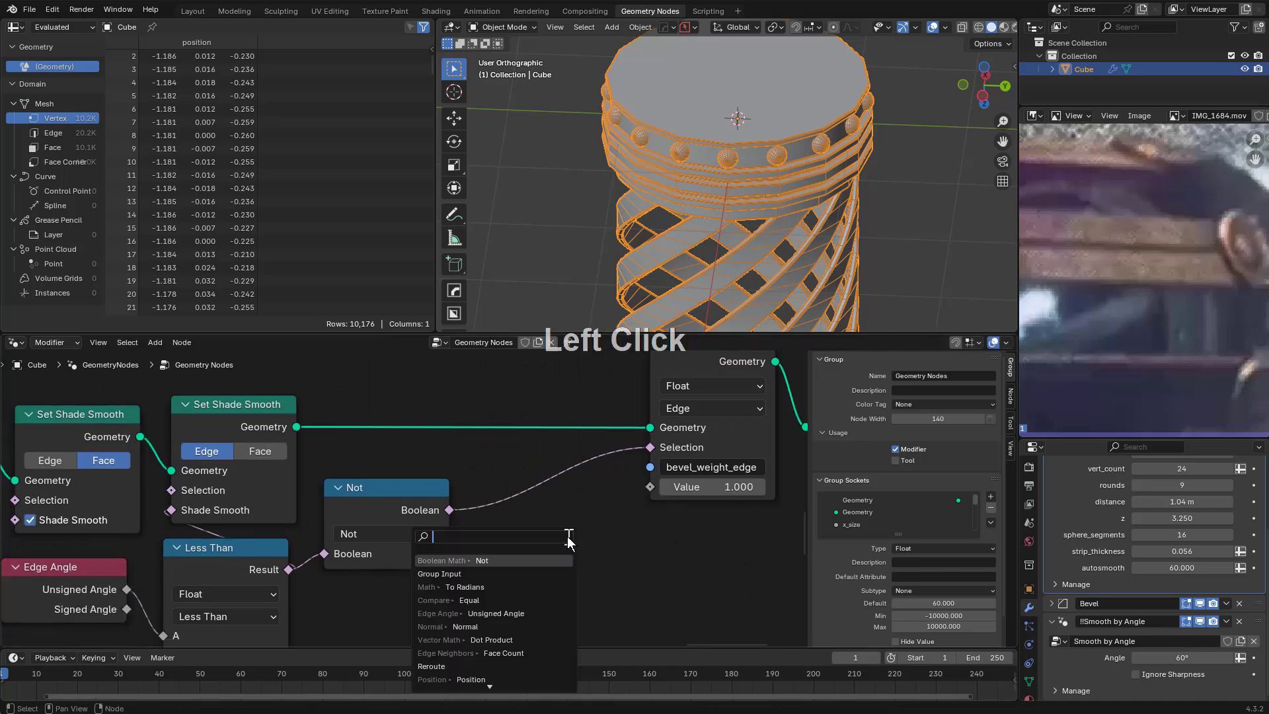
{"action": "type", "text": "swit"}
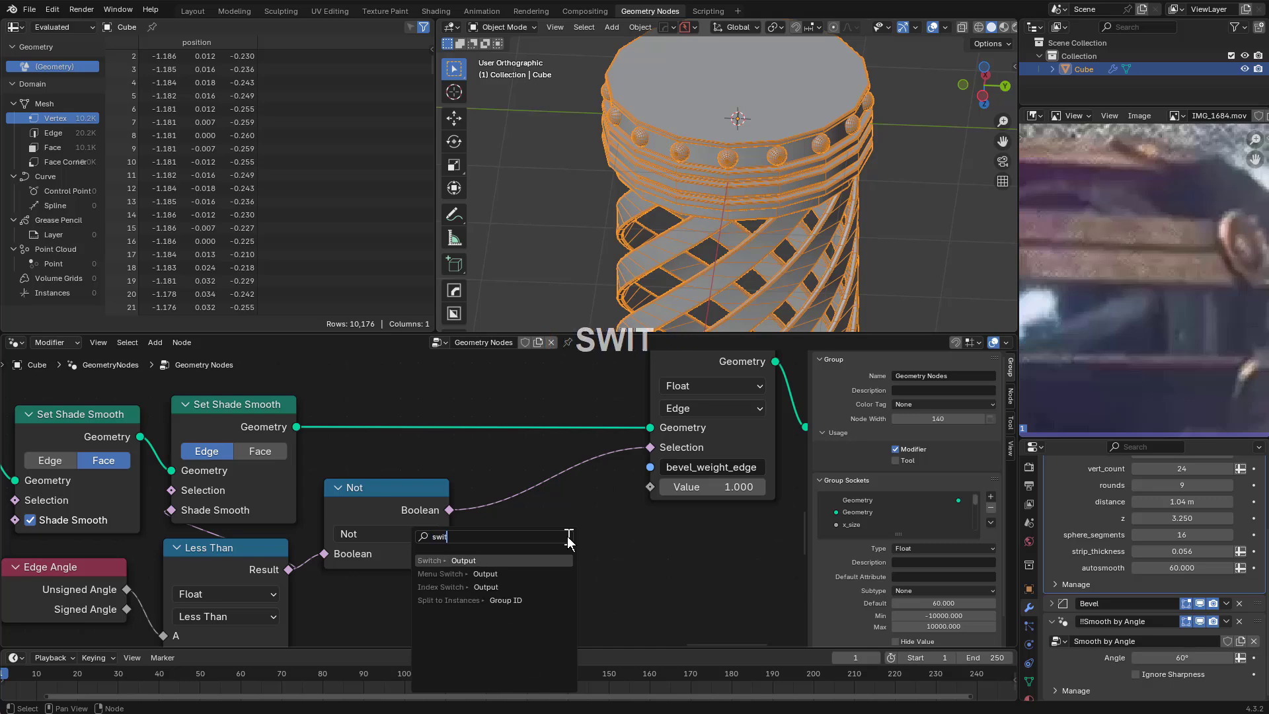
{"action": "key", "text": "Return"}
{"action": "left_click", "coordinate": [763, 546]}
{"action": "scroll", "coordinate": [720, 539], "scroll_direction": "up", "scroll_amount": 1}
{"action": "middle_click_drag", "start_coordinate": [698, 535], "coordinate": [630, 497]}
{"action": "left_click", "coordinate": [635, 613]}
{"action": "type", "text": "1"}
{"action": "key", "text": "KP_Enter"}
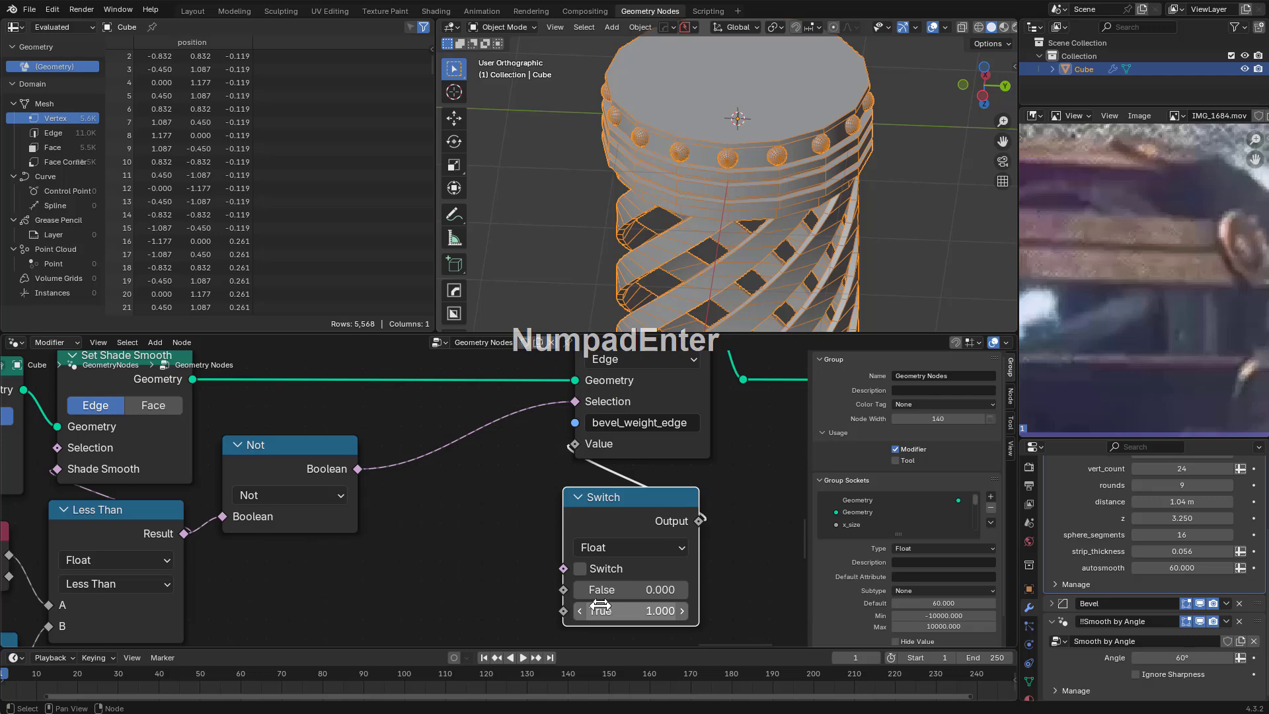
Test the Switch node's toggle and expose its Switch socket through a new Group Input node
{"action": "left_click_drag", "start_coordinate": [614, 507], "coordinate": [628, 509]}
{"action": "left_click", "coordinate": [597, 569]}
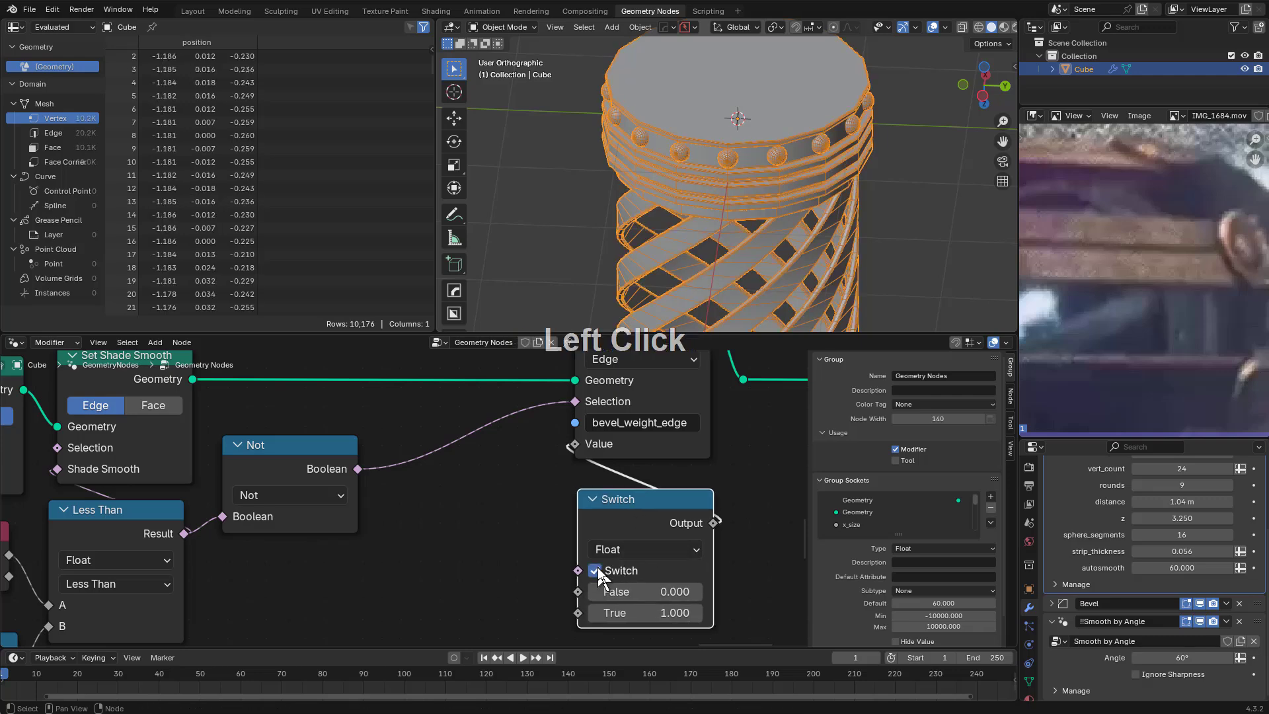
{"action": "left_click", "coordinate": [597, 569]}
{"action": "double_click", "coordinate": [597, 569]}
{"action": "left_click_drag", "start_coordinate": [578, 571], "coordinate": [523, 553]}
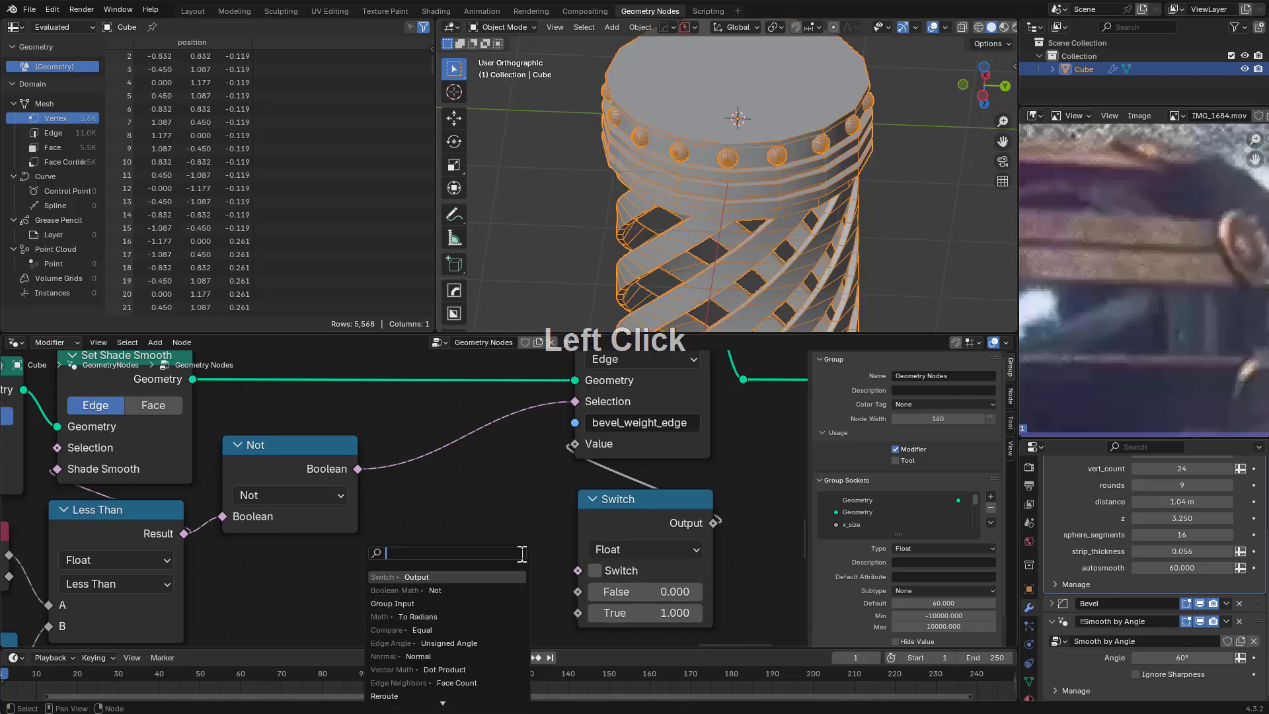
{"action": "type", "text": "input"}
{"action": "key", "text": "Return"}
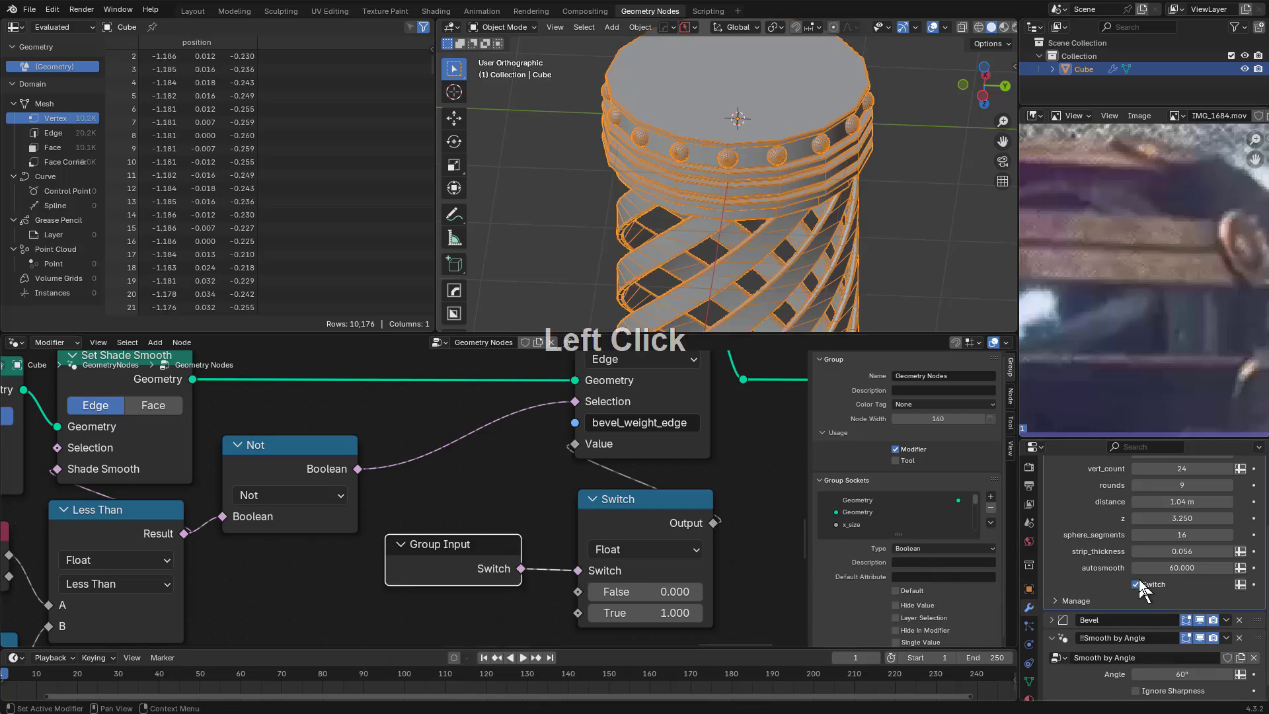
Rename the new Switch group socket to bevel_weight
{"action": "scroll", "coordinate": [925, 529], "scroll_direction": "down", "scroll_amount": 1}
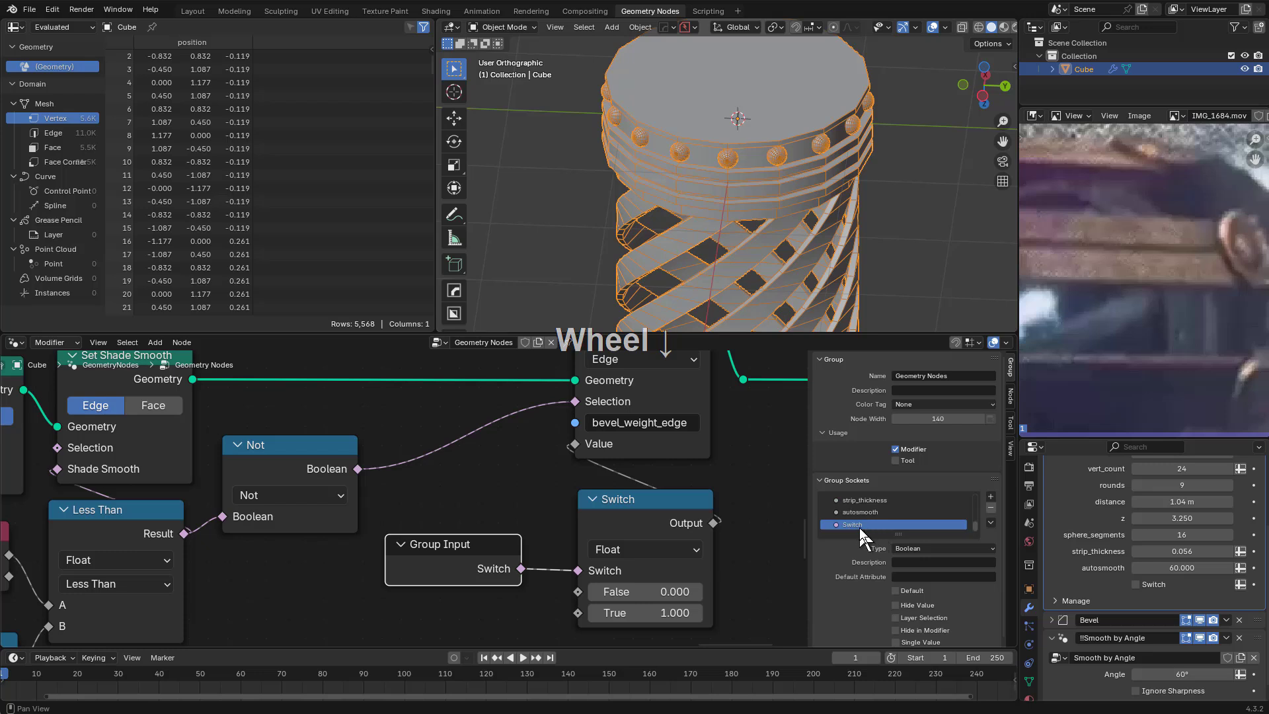
{"action": "double_click", "coordinate": [860, 525]}
{"action": "type", "text": "beve"}
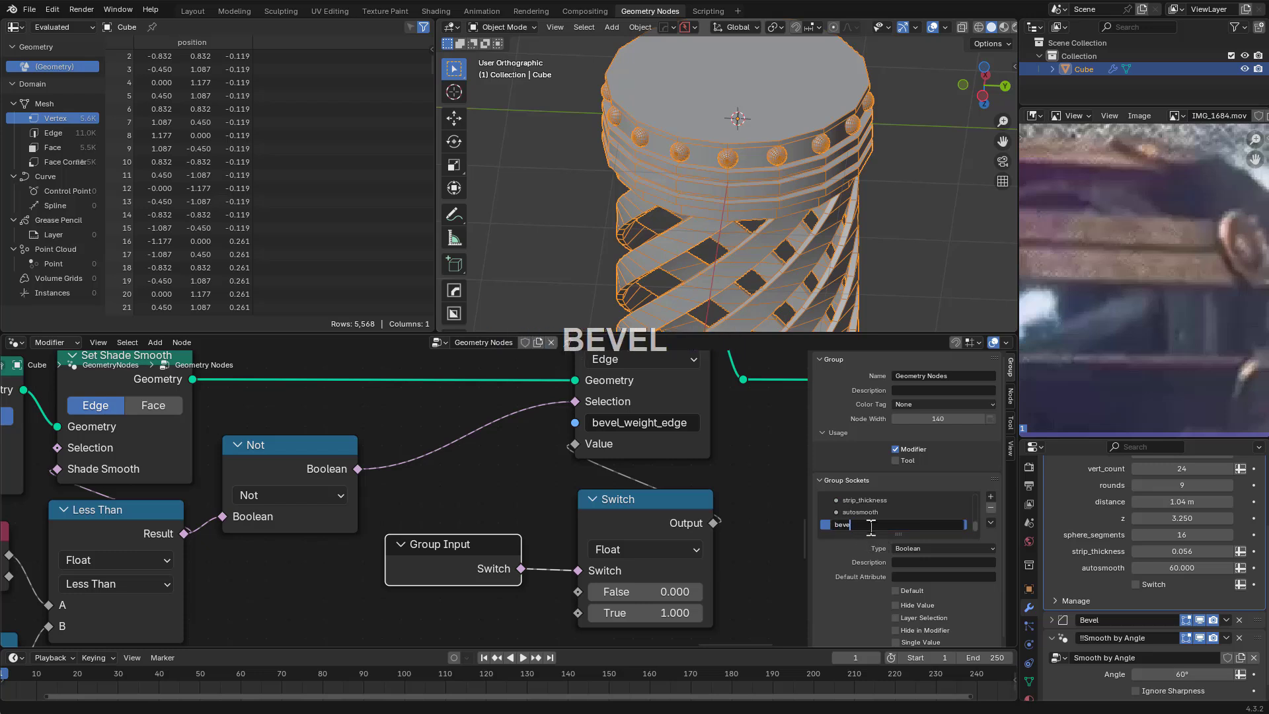
{"action": "type", "text": "l_weight"}
{"action": "key", "text": "Return"}
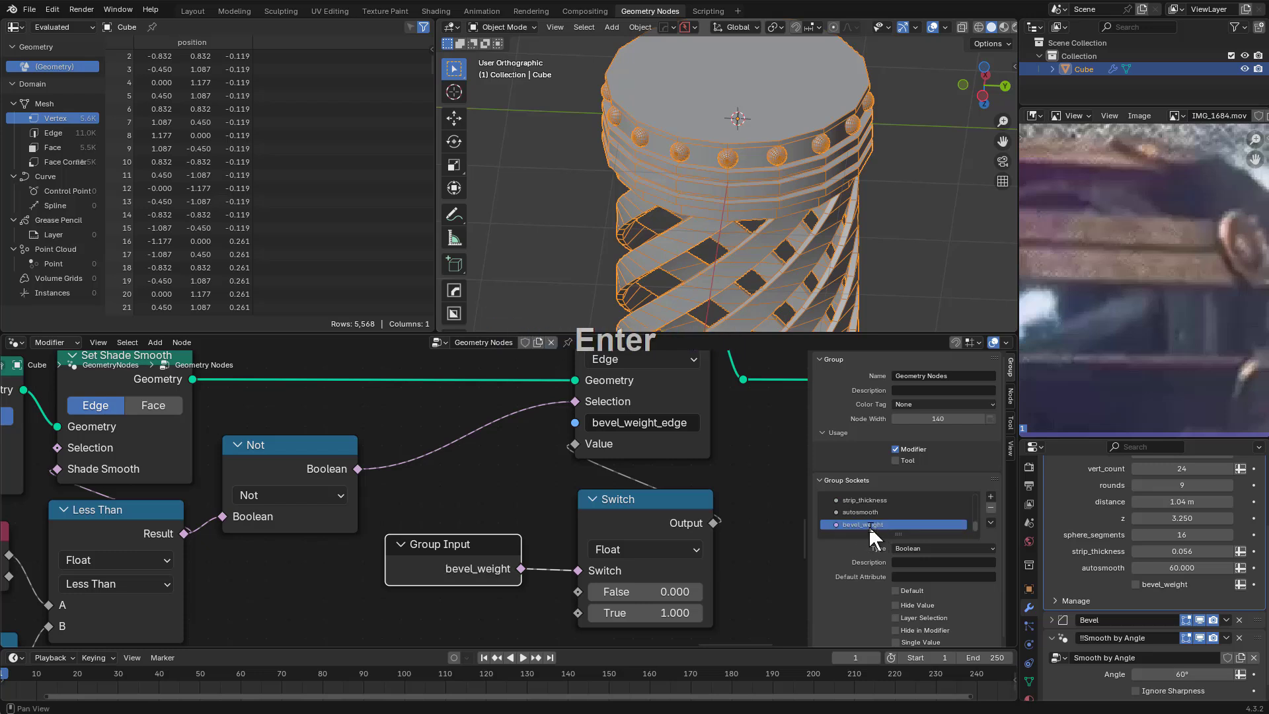
Test the bevel_weight option, then hide the viewport overlays and deselect the column for a clean view
{"action": "triple_click", "coordinate": [1136, 584]}
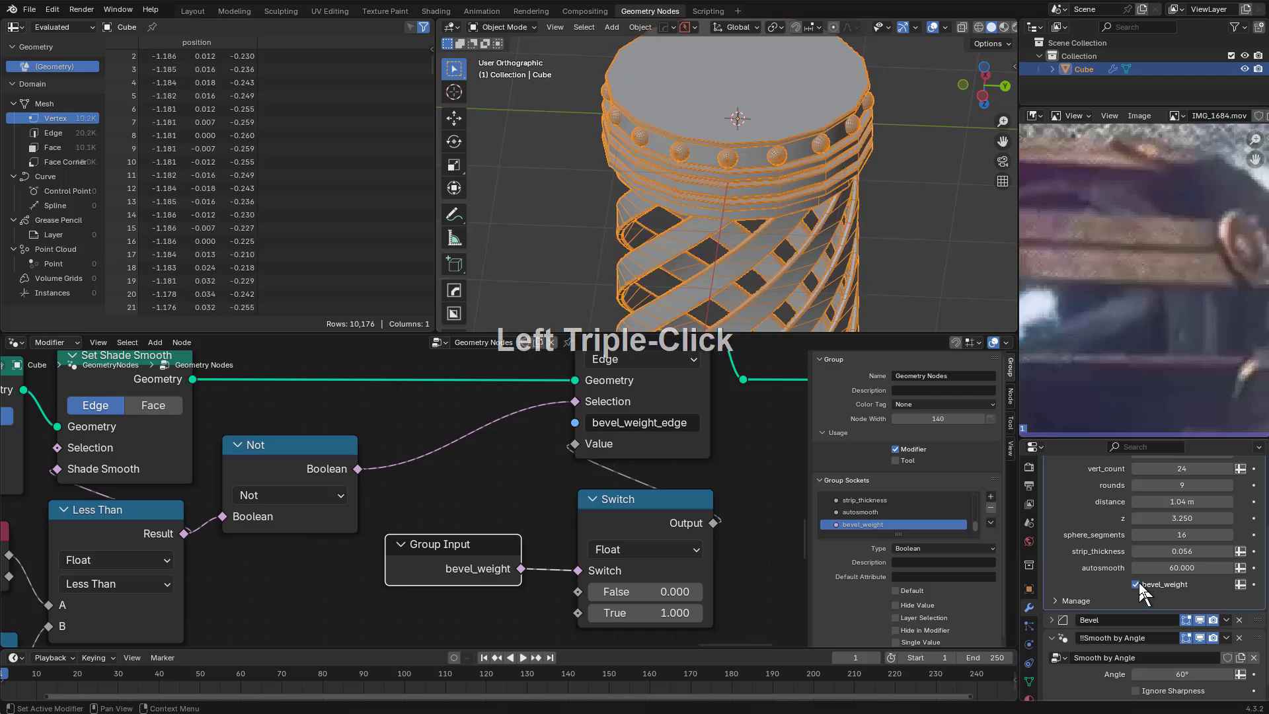
{"action": "middle_click_drag", "start_coordinate": [721, 205], "coordinate": [713, 203]}
{"action": "scroll", "coordinate": [712, 202], "scroll_direction": "up", "scroll_amount": 1}
{"action": "key", "text": "alt+v"}
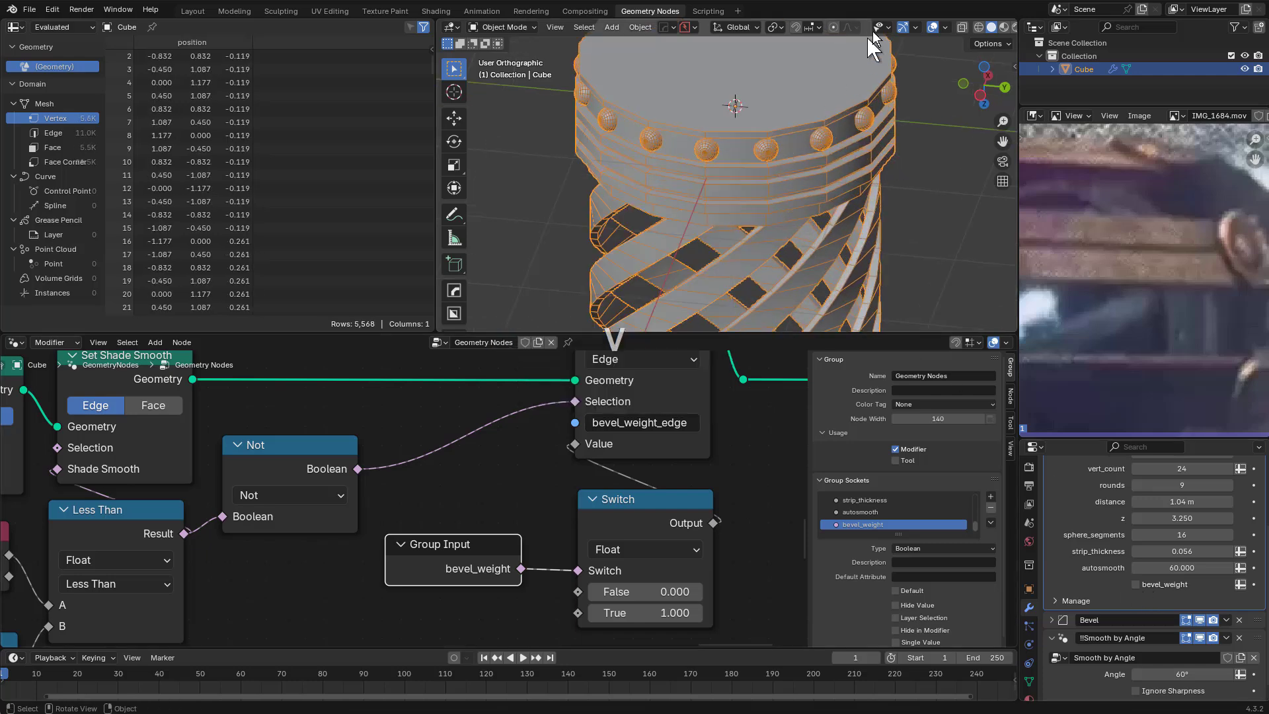
{"action": "left_click", "coordinate": [932, 29]}
{"action": "key", "text": "alt+a"}
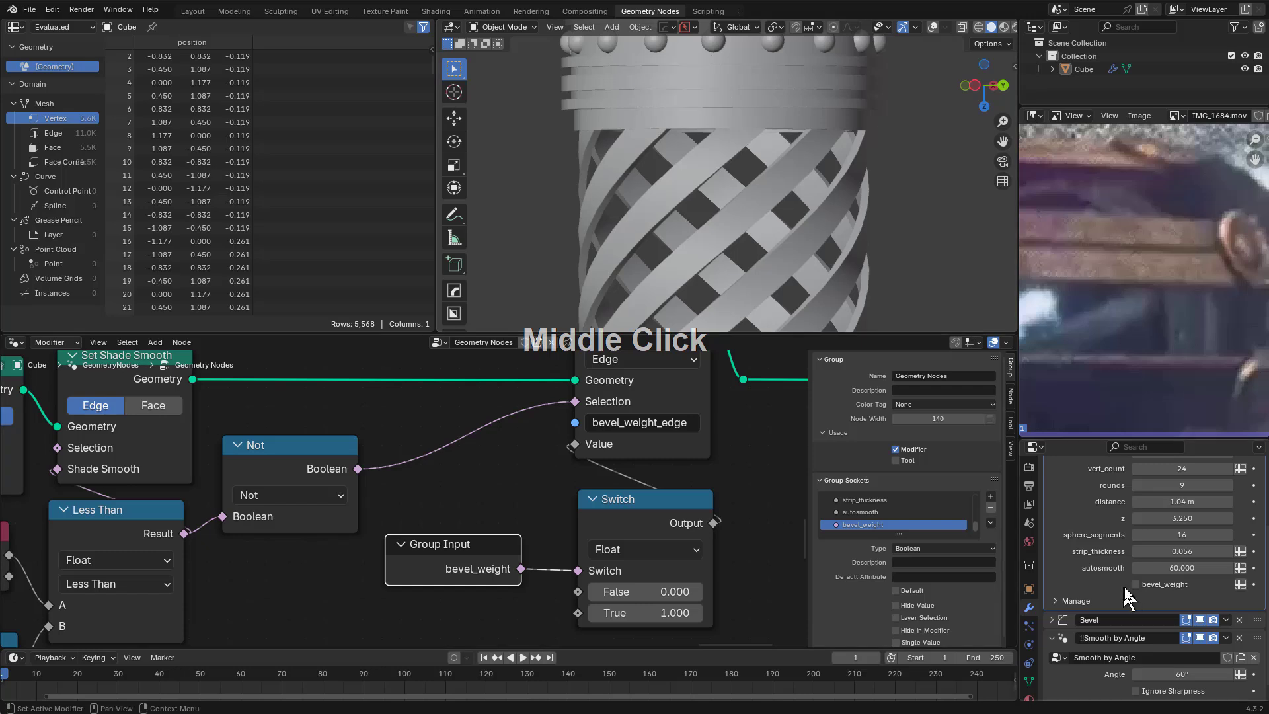
Enable bevel_weight on the column's Geometry Nodes modifier and collapse the Smooth by Angle modifier
{"action": "left_click", "coordinate": [1136, 584]}
{"action": "left_click", "coordinate": [1052, 637]}
{"action": "middle_click_drag", "start_coordinate": [760, 215], "coordinate": [689, 210]}
{"action": "scroll", "coordinate": [756, 227], "scroll_direction": "down", "scroll_amount": 1}
{"action": "scroll", "coordinate": [787, 165], "scroll_direction": "up", "scroll_amount": 2}
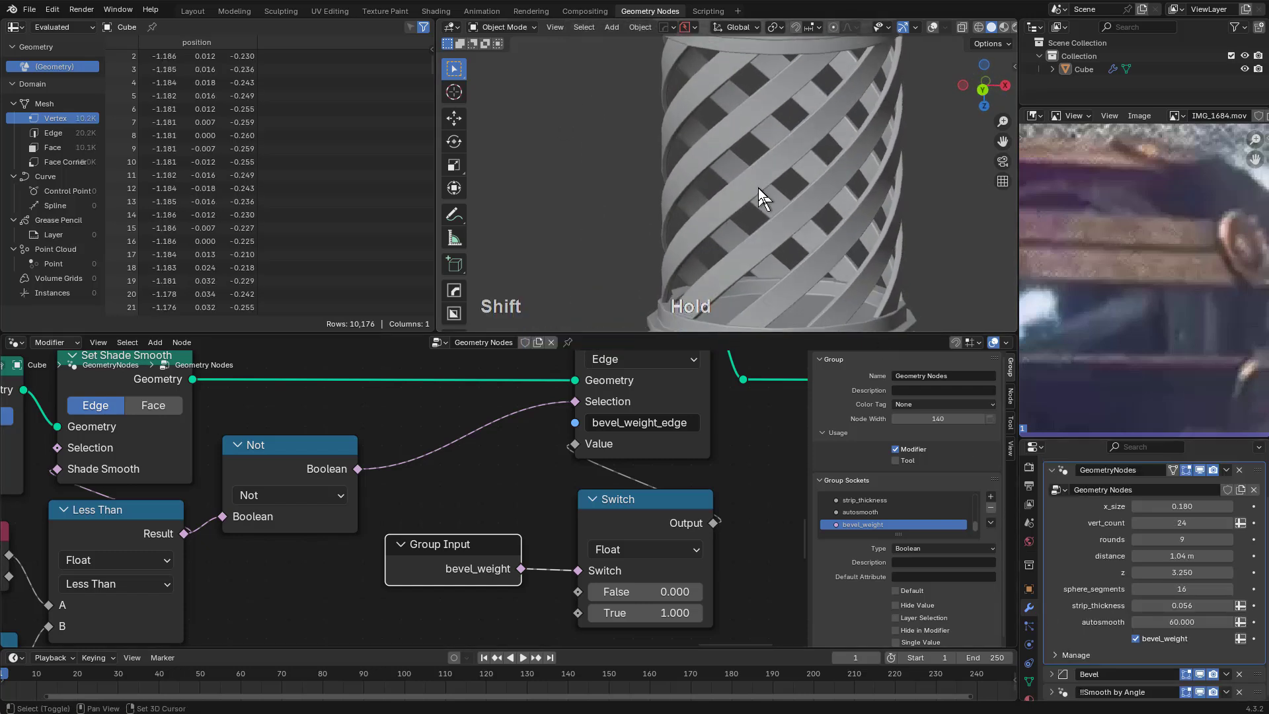
{"action": "middle_click_drag", "start_coordinate": [759, 188], "coordinate": [792, 196], "text": "shift"}
{"action": "scroll", "coordinate": [1188, 331], "scroll_direction": "down", "scroll_amount": 3}
Examine the bronze straps and glass head of the staff up close in the reference movie
{"action": "middle_click_drag", "start_coordinate": [1188, 332], "coordinate": [1213, 329]}
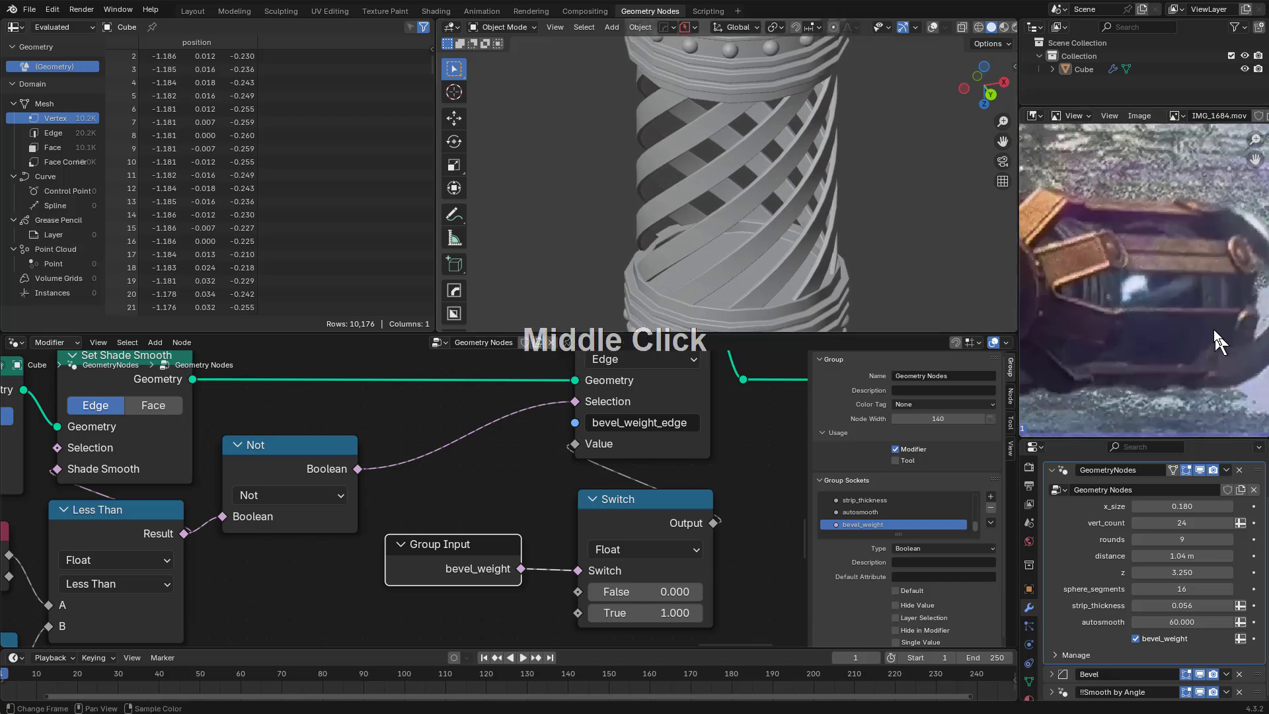
{"action": "scroll", "coordinate": [1112, 314], "scroll_direction": "up", "scroll_amount": 5}
{"action": "scroll", "coordinate": [1081, 311], "scroll_direction": "down", "scroll_amount": 1}
{"action": "scroll", "coordinate": [1081, 310], "scroll_direction": "down", "scroll_amount": 1}
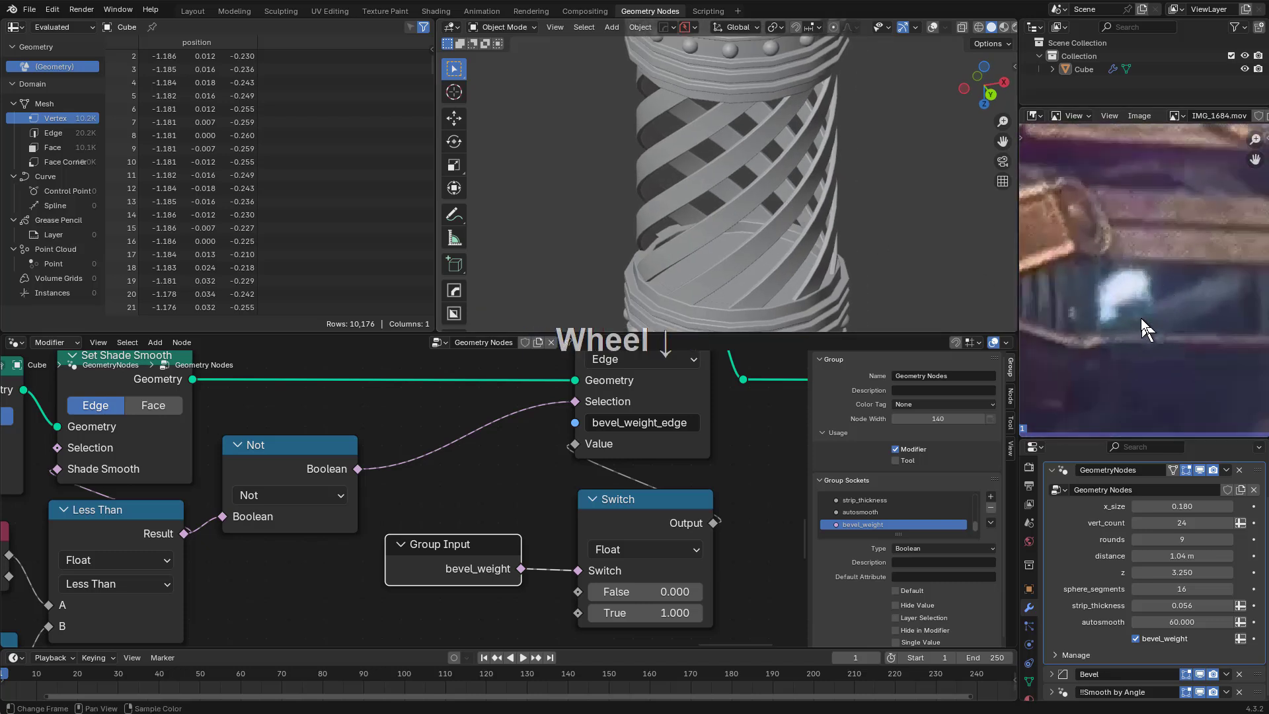
{"action": "scroll", "coordinate": [1141, 322], "scroll_direction": "down", "scroll_amount": 3}
{"action": "middle_click_drag", "start_coordinate": [1117, 310], "coordinate": [1158, 312]}
{"action": "scroll", "coordinate": [1186, 281], "scroll_direction": "down", "scroll_amount": 2}
{"action": "scroll", "coordinate": [1163, 323], "scroll_direction": "down", "scroll_amount": 4}
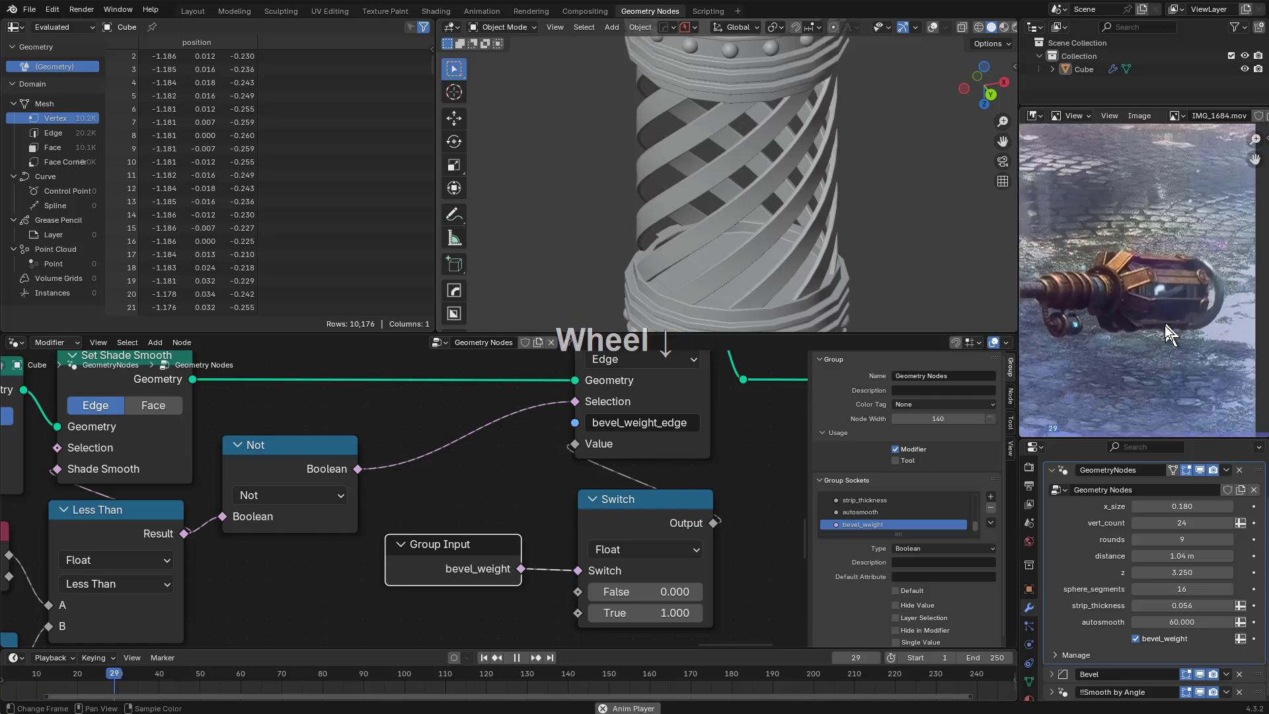
Stop playback and match the IMG_1684.mov reference's frame count to the movie's full length of 210 frames
{"action": "key", "text": "space"}
{"action": "scroll", "coordinate": [1164, 327], "scroll_direction": "up", "scroll_amount": 5}
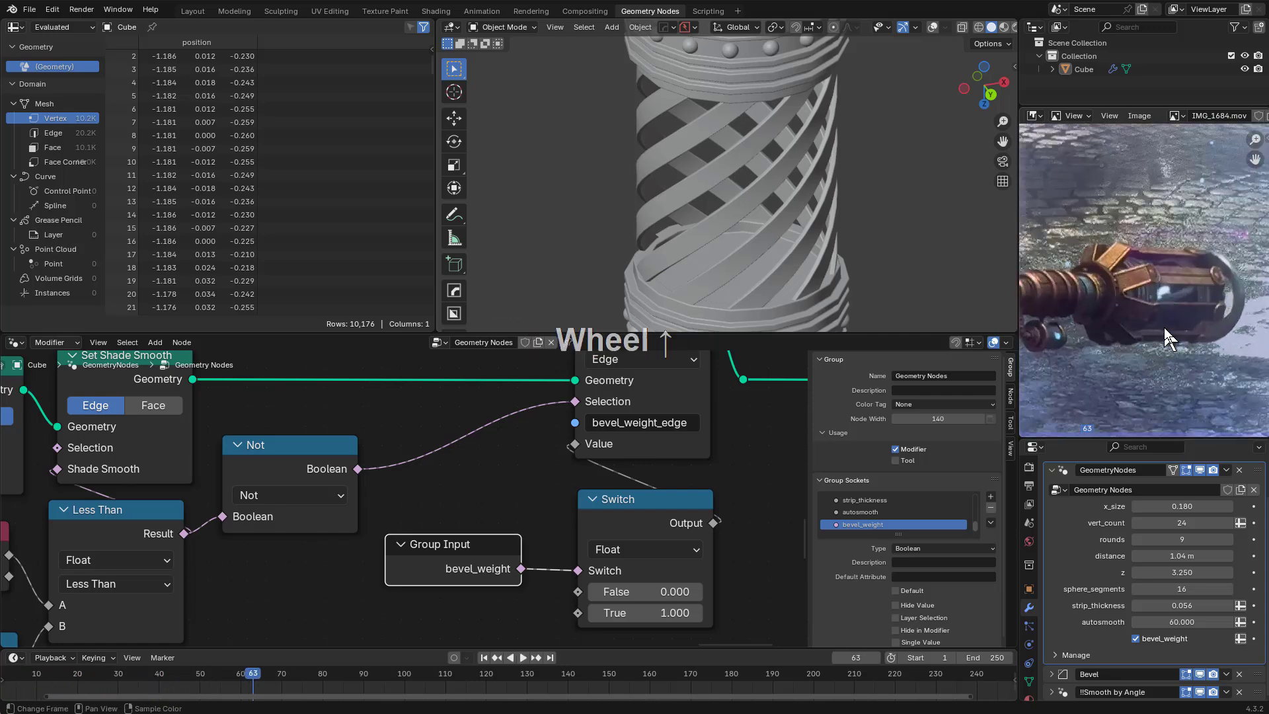
{"action": "key", "text": "n"}
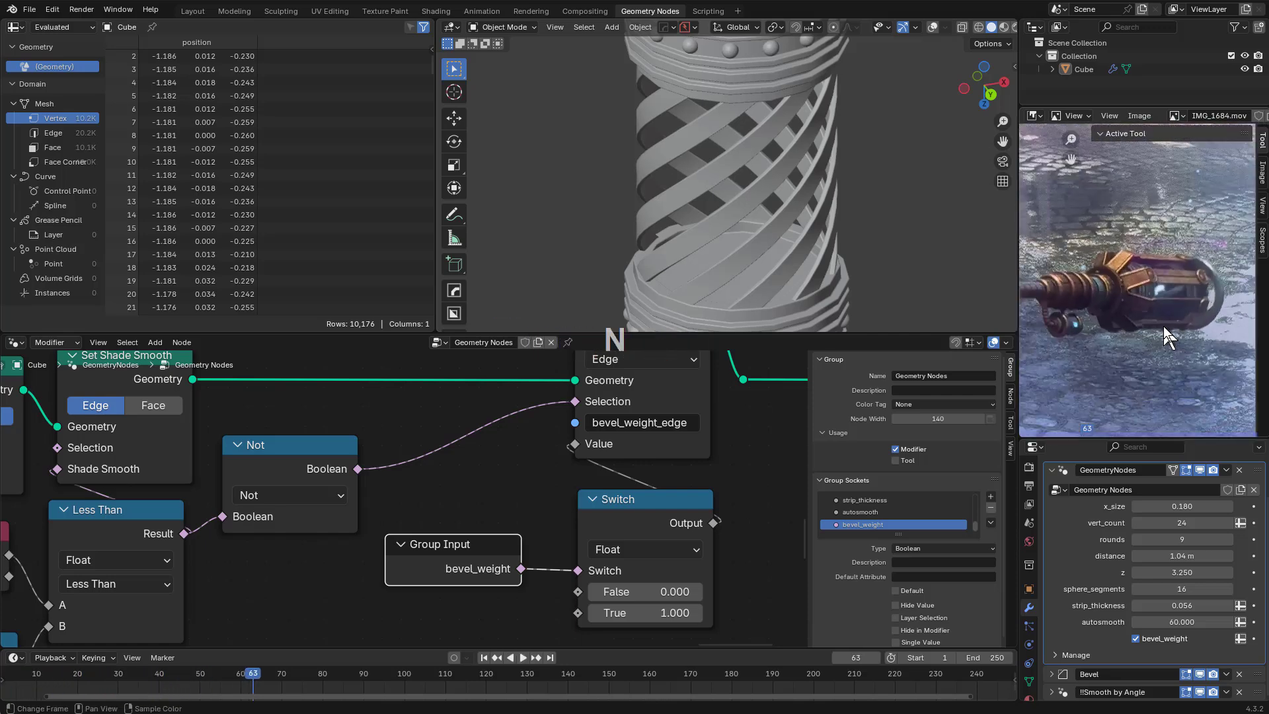
{"action": "left_click", "coordinate": [1261, 175]}
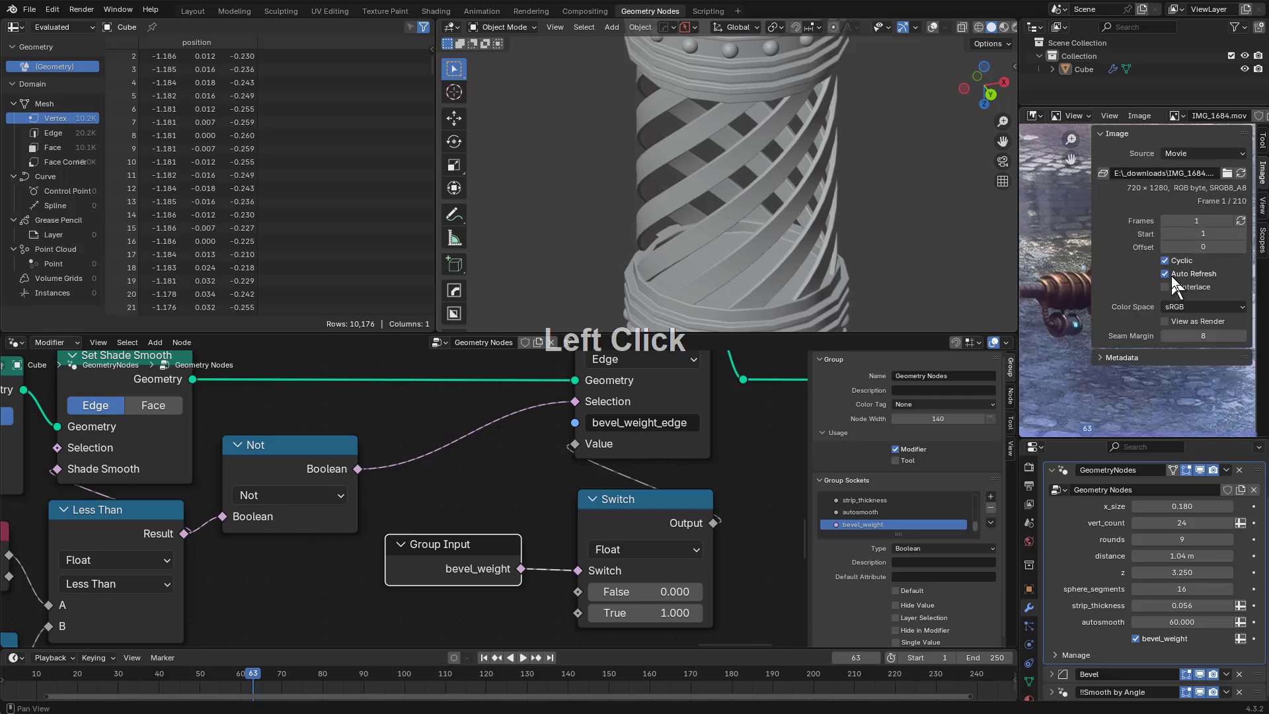
{"action": "left_click", "coordinate": [1241, 221]}
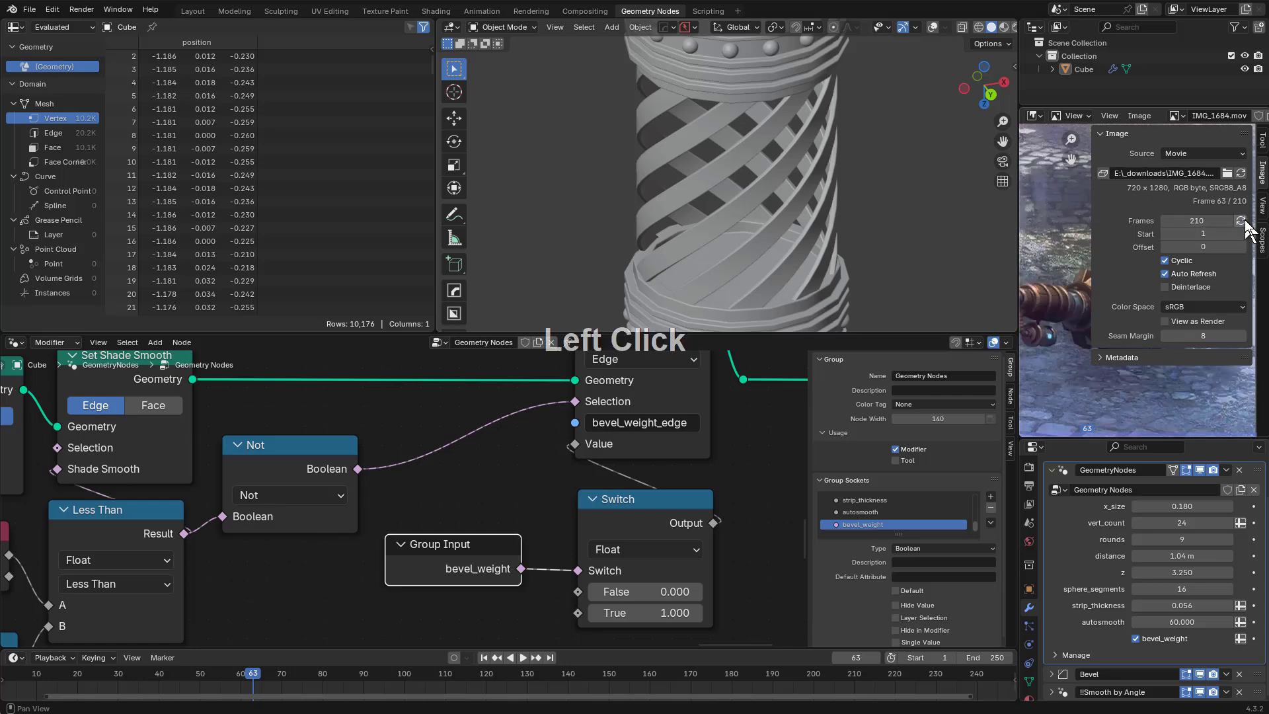
{"action": "key", "text": "n"}
Play the reference movie and examine how the staff's head and bronze straps move
{"action": "key", "text": "space"}
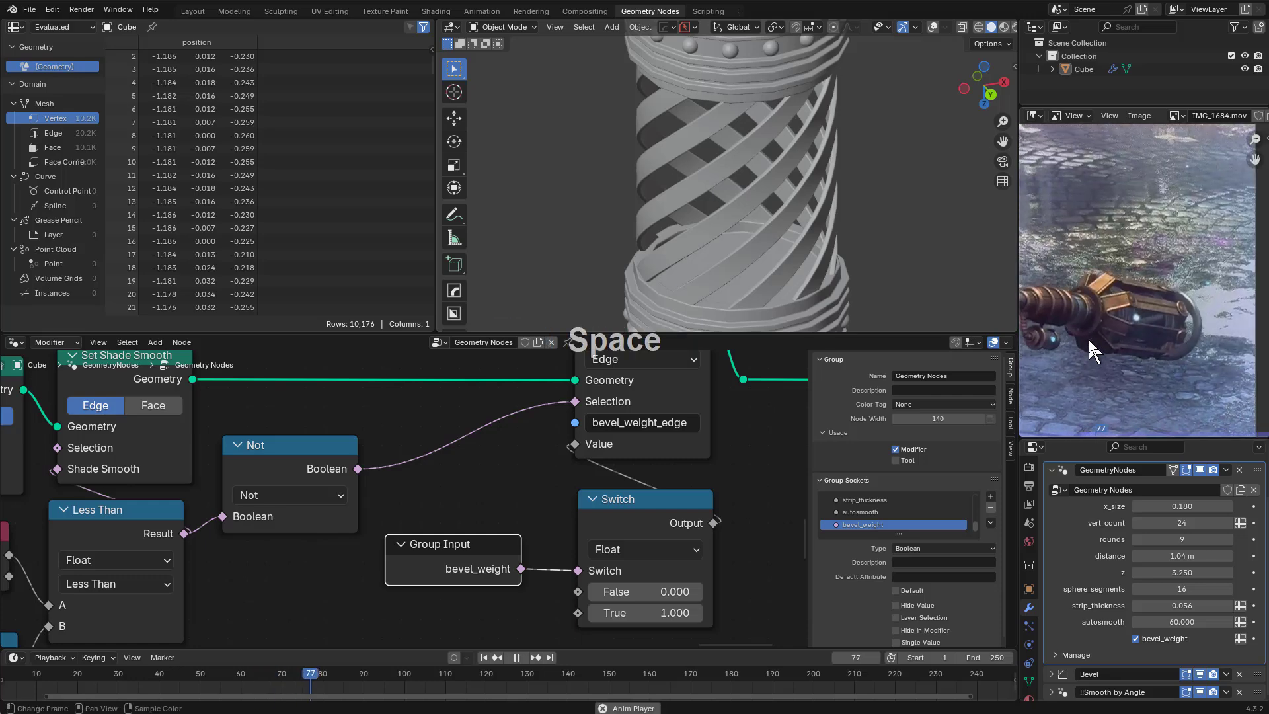
{"action": "scroll", "coordinate": [1106, 351], "scroll_direction": "down", "scroll_amount": 2}
{"action": "scroll", "coordinate": [1096, 348], "scroll_direction": "up", "scroll_amount": 2}
{"action": "mouse_move", "coordinate": [1095, 347]}
{"action": "middle_mouse_down"}
{"action": "mouse_move", "coordinate": [1127, 315]}
{"action": "mouse_move", "coordinate": [1120, 329]}
{"action": "mouse_move", "coordinate": [1185, 317]}
{"action": "mouse_move", "coordinate": [1159, 310]}
{"action": "mouse_move", "coordinate": [1092, 347]}
{"action": "middle_mouse_up"}
{"action": "scroll", "coordinate": [1120, 329], "scroll_direction": "down", "scroll_amount": 2}
{"action": "key", "text": "shift+space"}
{"action": "key", "text": "shift+space"}
{"action": "scroll", "coordinate": [1157, 317], "scroll_direction": "up", "scroll_amount": 1}
{"action": "scroll", "coordinate": [1092, 348], "scroll_direction": "down", "scroll_amount": 2}
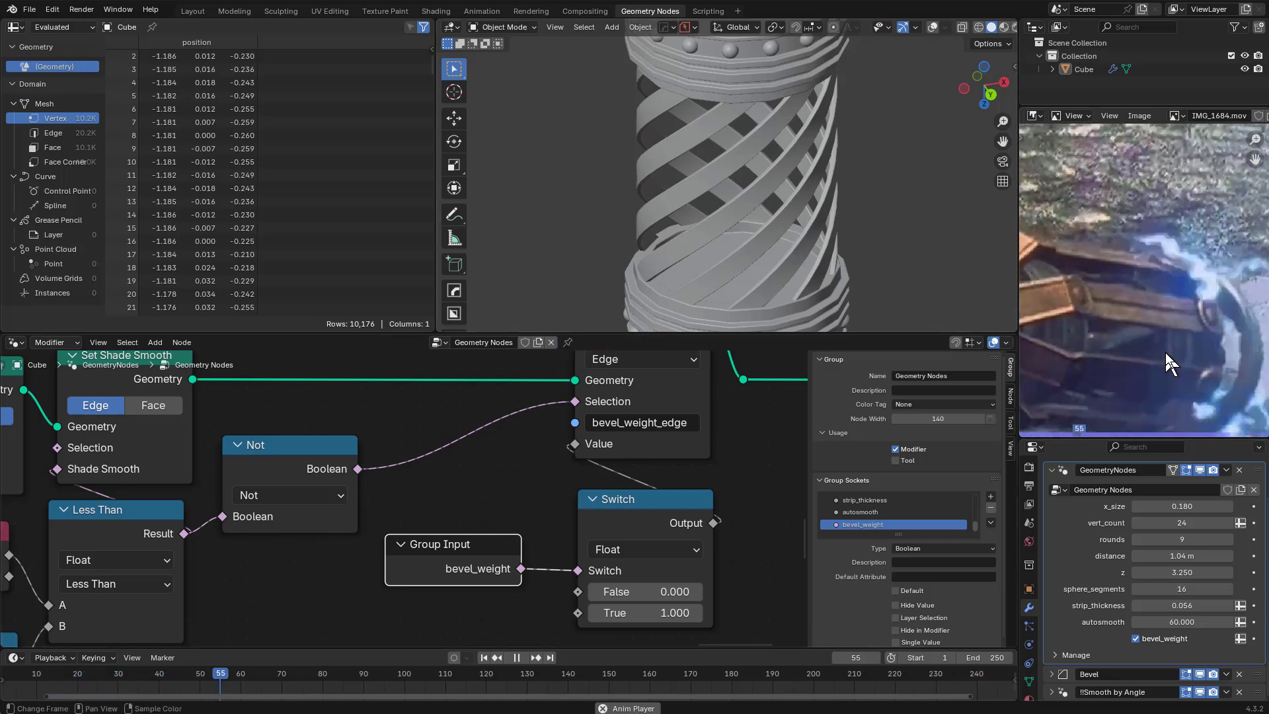
{"action": "key", "text": "space"}
{"action": "scroll", "coordinate": [728, 197], "scroll_direction": "down", "scroll_amount": 2}
Insert a Transform Geometry node between the final Join Geometry and Realize Instances nodes, moving Join Geometry to make room
{"action": "mouse_move", "coordinate": [728, 197]}
{"action": "middle_mouse_down"}
{"action": "mouse_move", "coordinate": [742, 209]}
{"action": "mouse_move", "coordinate": [721, 215]}
{"action": "middle_mouse_up"}
{"action": "scroll", "coordinate": [661, 558], "scroll_direction": "down", "scroll_amount": 3}
{"action": "scroll", "coordinate": [418, 510], "scroll_direction": "down", "scroll_amount": 2}
{"action": "scroll", "coordinate": [549, 489], "scroll_direction": "up", "scroll_amount": 5}
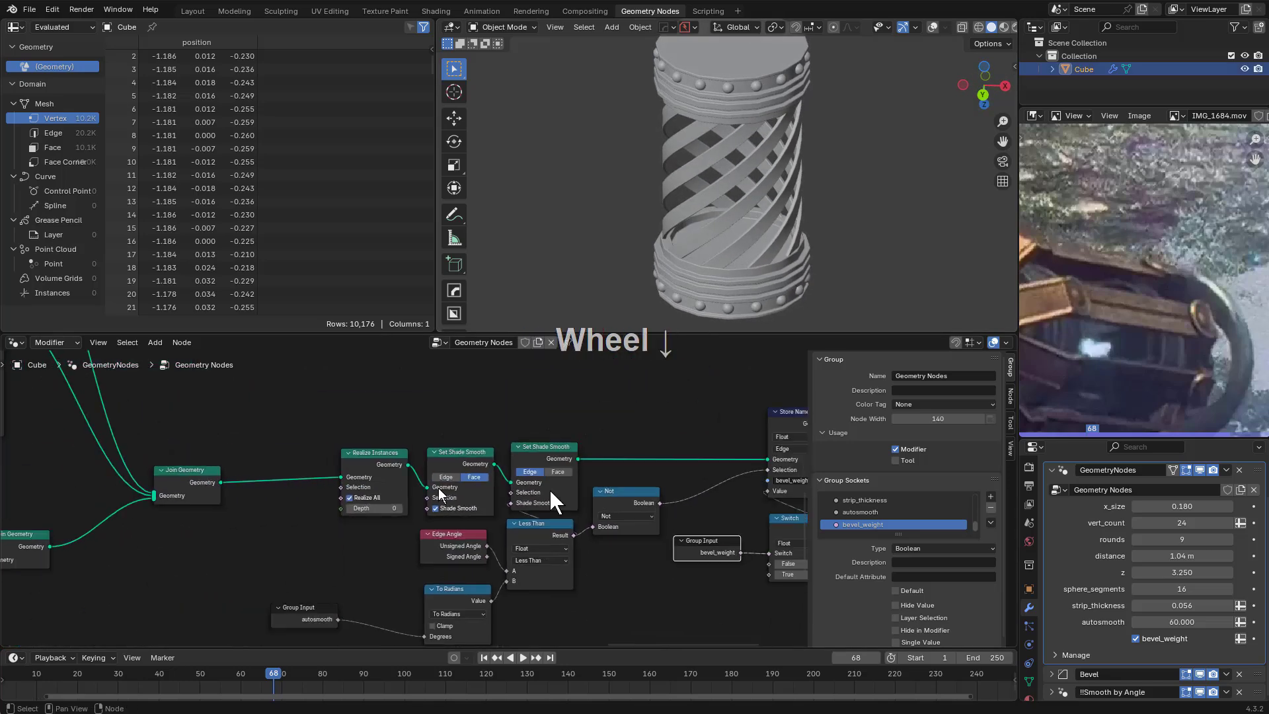
{"action": "scroll", "coordinate": [404, 496], "scroll_direction": "up", "scroll_amount": 1}
{"action": "left_click_drag", "start_coordinate": [341, 456], "coordinate": [320, 440]}
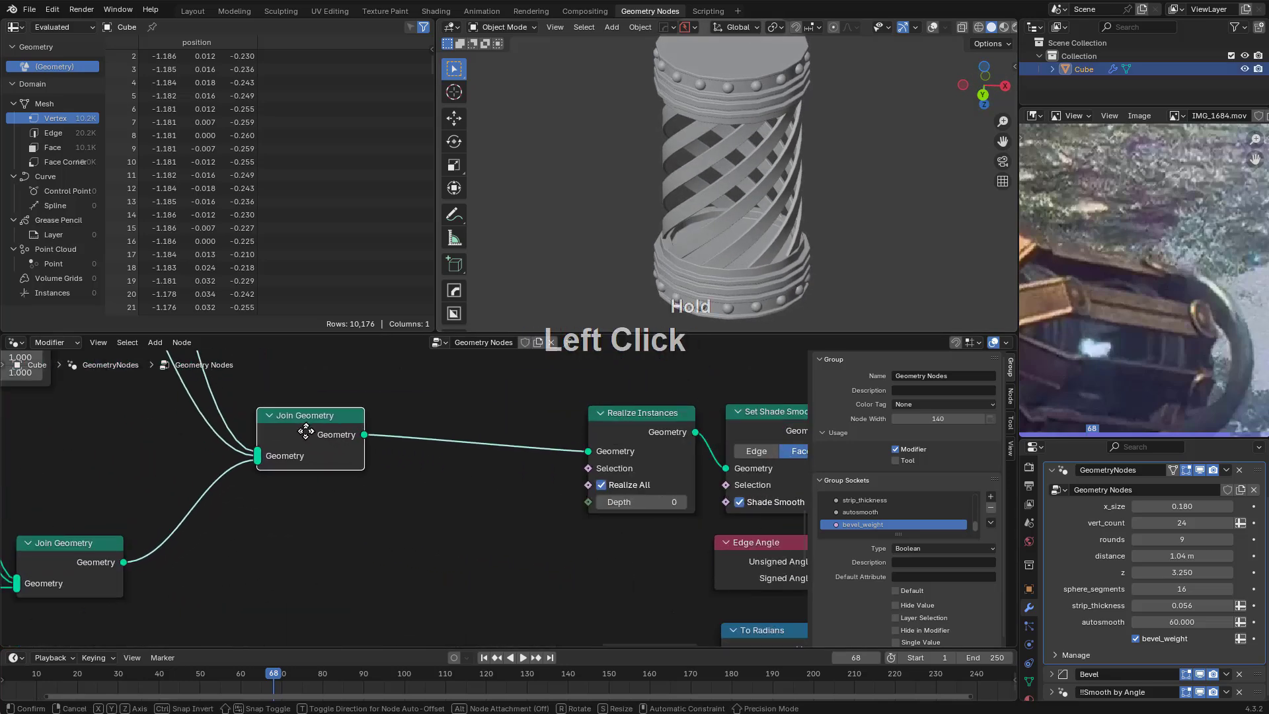
{"action": "left_click", "coordinate": [433, 426]}
{"action": "type", "text": "tr"}
{"action": "left_click", "coordinate": [436, 444]}
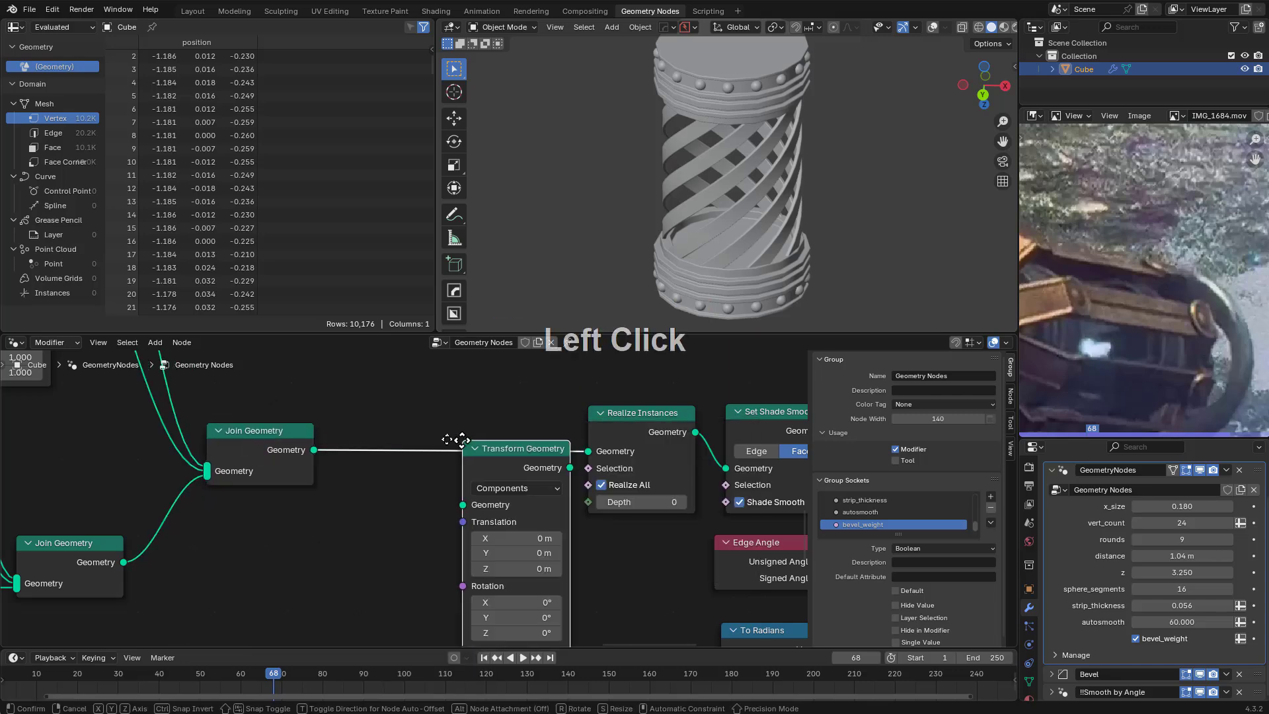
{"action": "middle_click_drag", "start_coordinate": [406, 437], "coordinate": [443, 396]}
{"action": "scroll", "coordinate": [456, 411], "scroll_direction": "up", "scroll_amount": 1}
{"action": "key", "text": "g"}
{"action": "left_click", "coordinate": [472, 398]}
{"action": "middle_click_drag", "start_coordinate": [461, 466], "coordinate": [487, 434]}
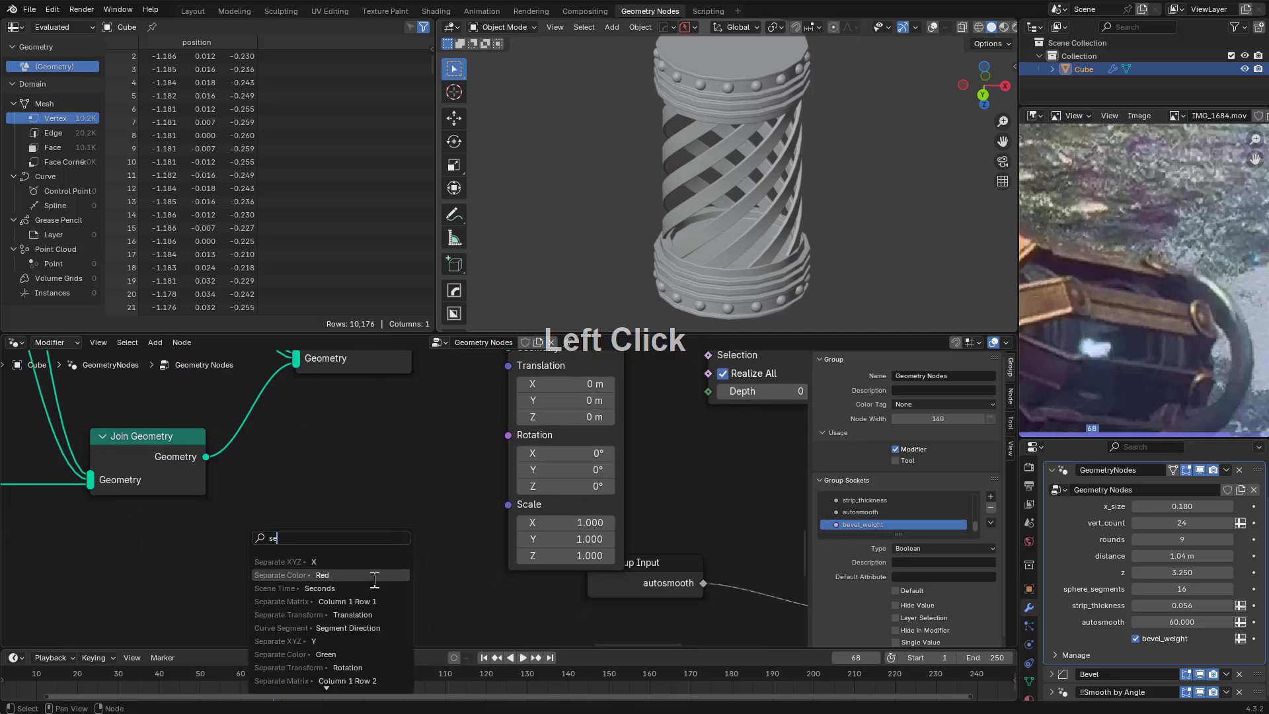
{"action": "left_click", "coordinate": [359, 561]}
{"action": "middle_click_drag", "start_coordinate": [372, 568], "coordinate": [438, 477]}
{"action": "key", "text": "ctrl+z"}
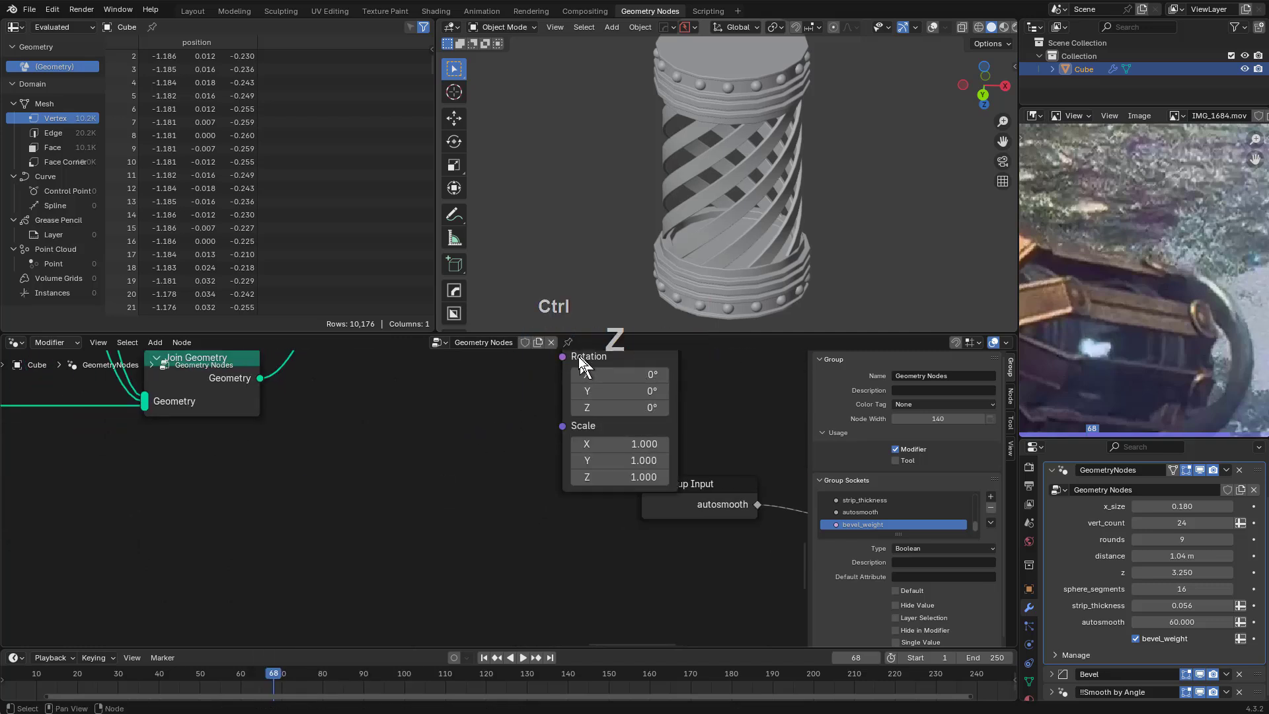
Drive the Transform Geometry rotation with a Combine XYZ node whose Z input takes Scene Time Seconds
{"action": "left_click_drag", "start_coordinate": [563, 356], "coordinate": [448, 489]}
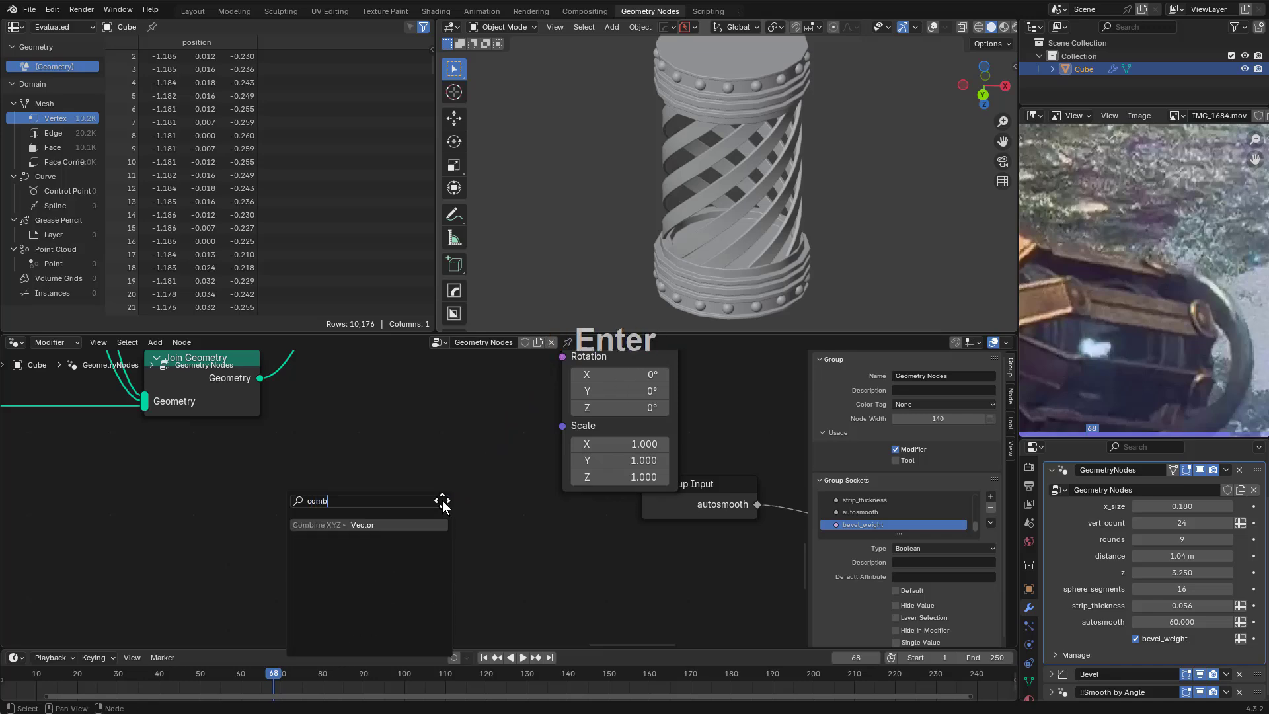
{"action": "type", "text": "comb"}
{"action": "key", "text": "Return"}
{"action": "left_click", "coordinate": [514, 487]}
{"action": "mouse_move", "coordinate": [425, 545]}
{"action": "left_mouse_down"}
{"action": "mouse_move", "coordinate": [536, 545]}
{"action": "mouse_move", "coordinate": [425, 545]}
{"action": "left_mouse_up"}
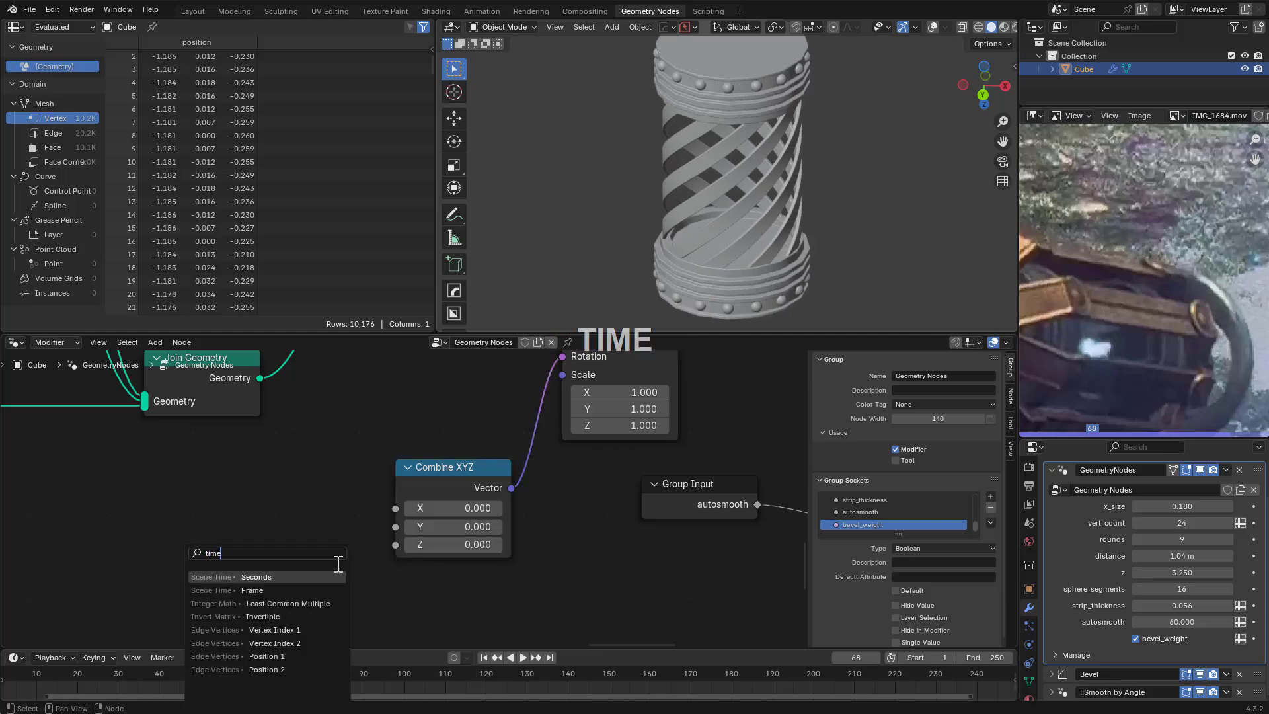
{"action": "key", "text": "Return"}
Play the animation and compare the column's rotation with the reference movie
{"action": "key", "text": "space"}
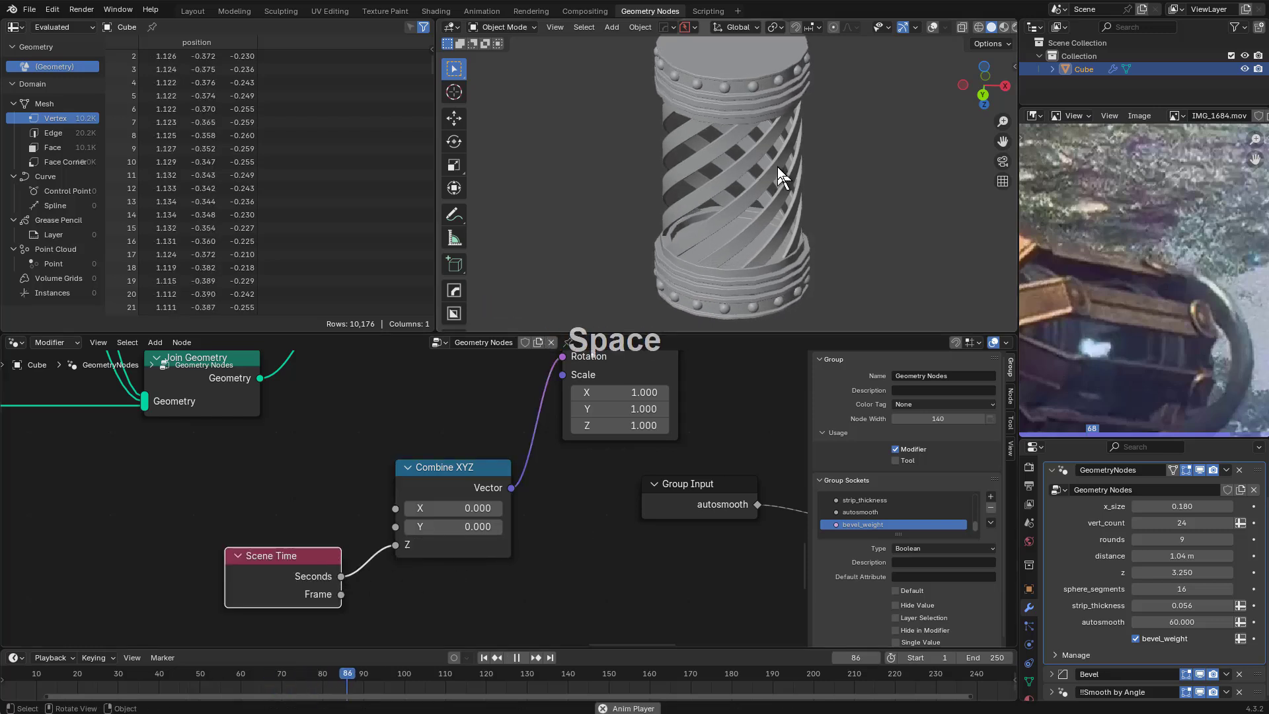
{"action": "middle_click_drag", "start_coordinate": [778, 167], "coordinate": [774, 142]}
{"action": "key", "text": "space"}
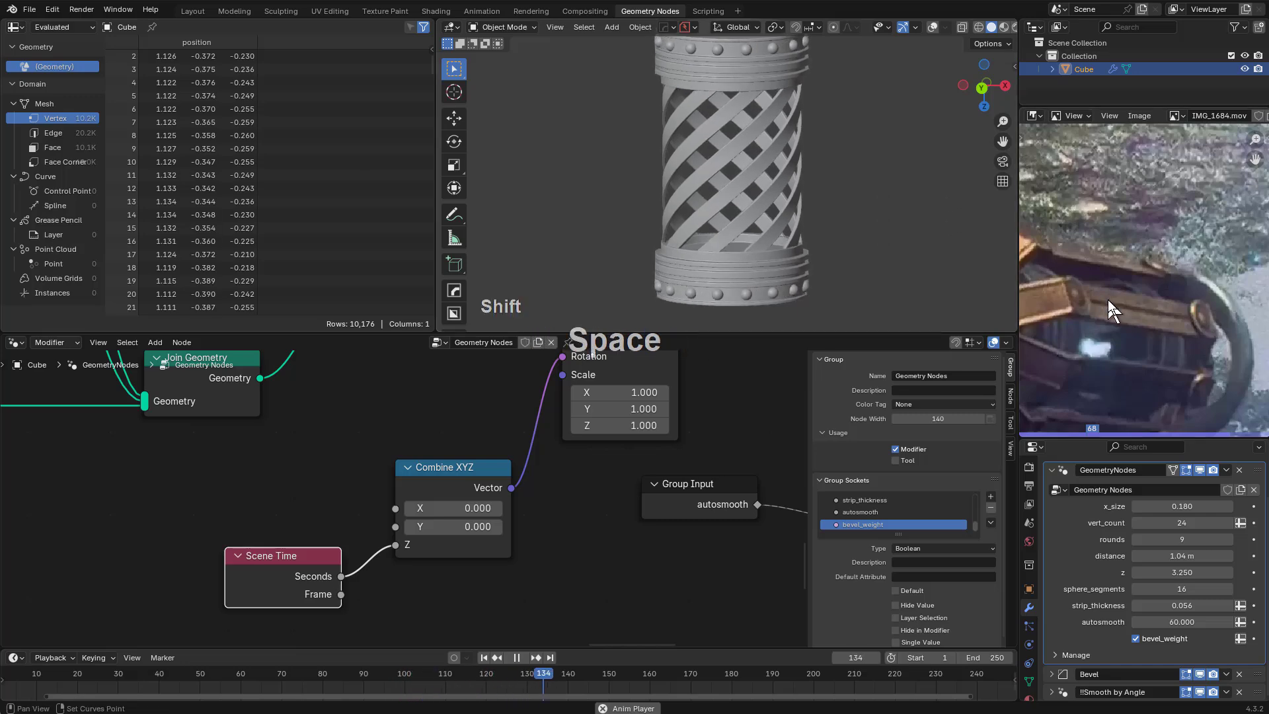
{"action": "key", "text": "space"}
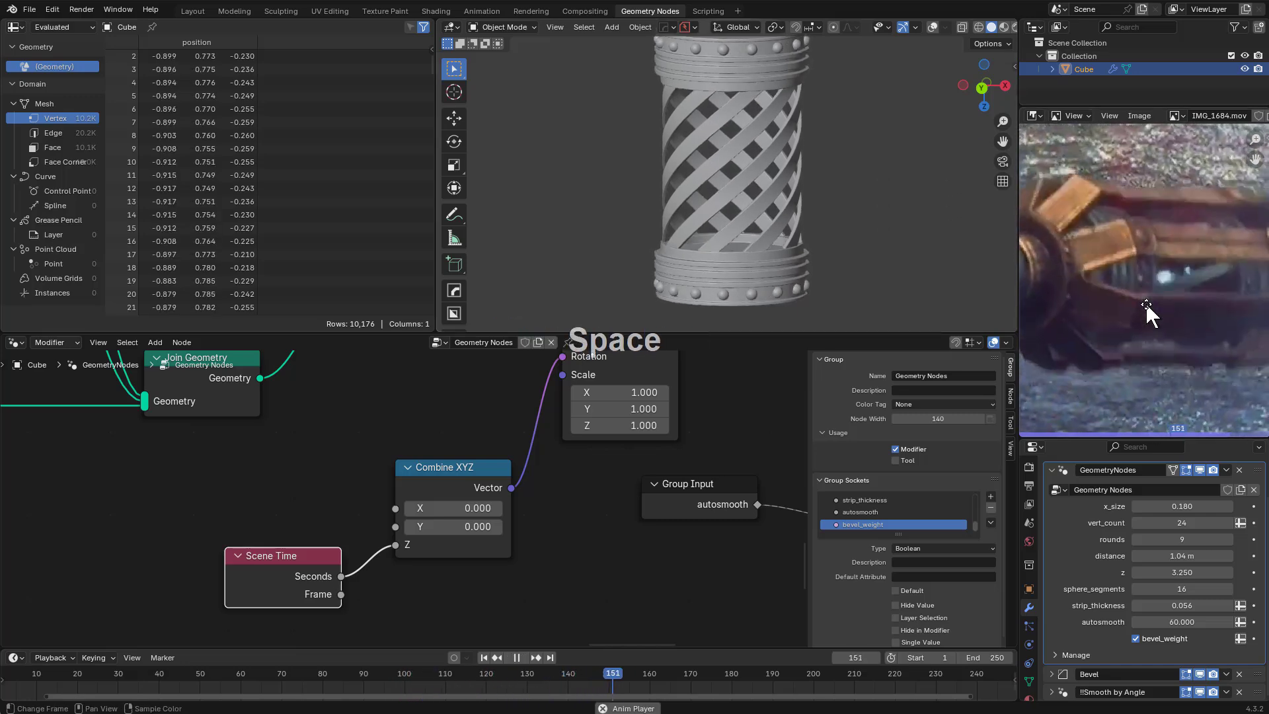
{"action": "middle_click_drag", "start_coordinate": [1145, 303], "coordinate": [1124, 308]}
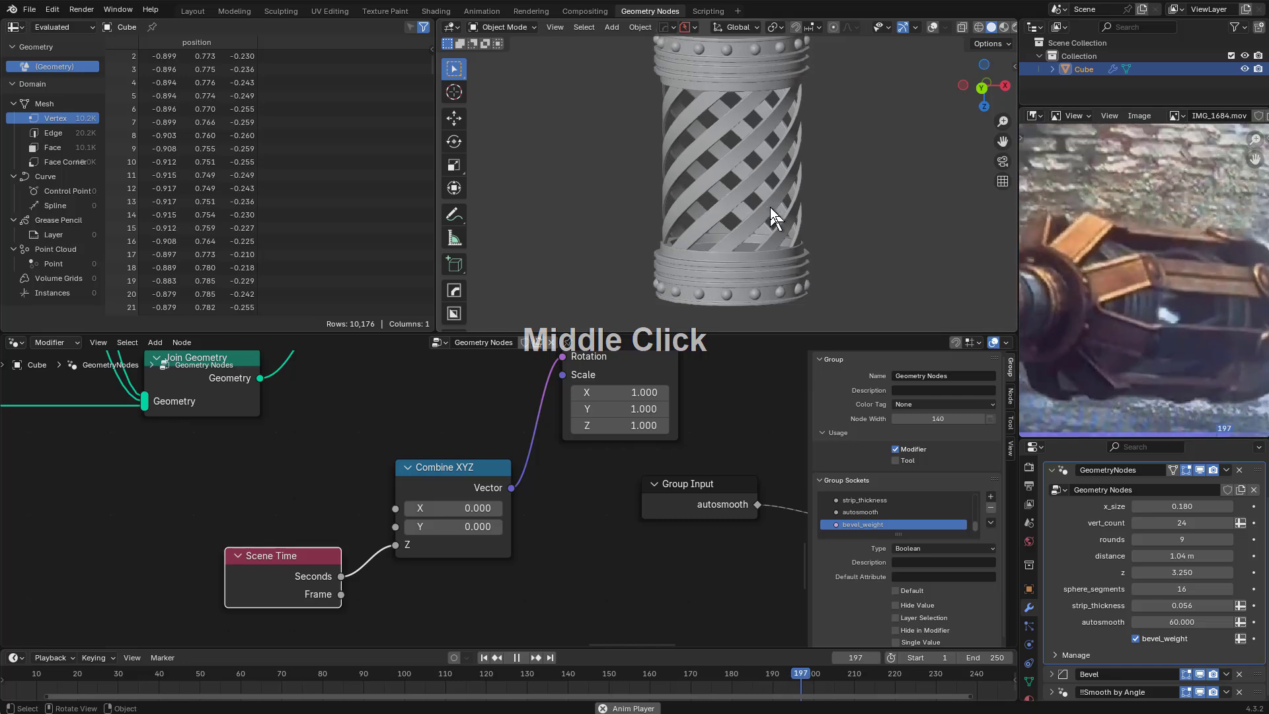
{"action": "middle_click_drag", "start_coordinate": [770, 209], "coordinate": [786, 235]}
Insert a Math node set to Multiply between Scene Time's Seconds output and the Combine XYZ Z input, making room for it
{"action": "left_click_drag", "start_coordinate": [334, 587], "coordinate": [141, 561]}
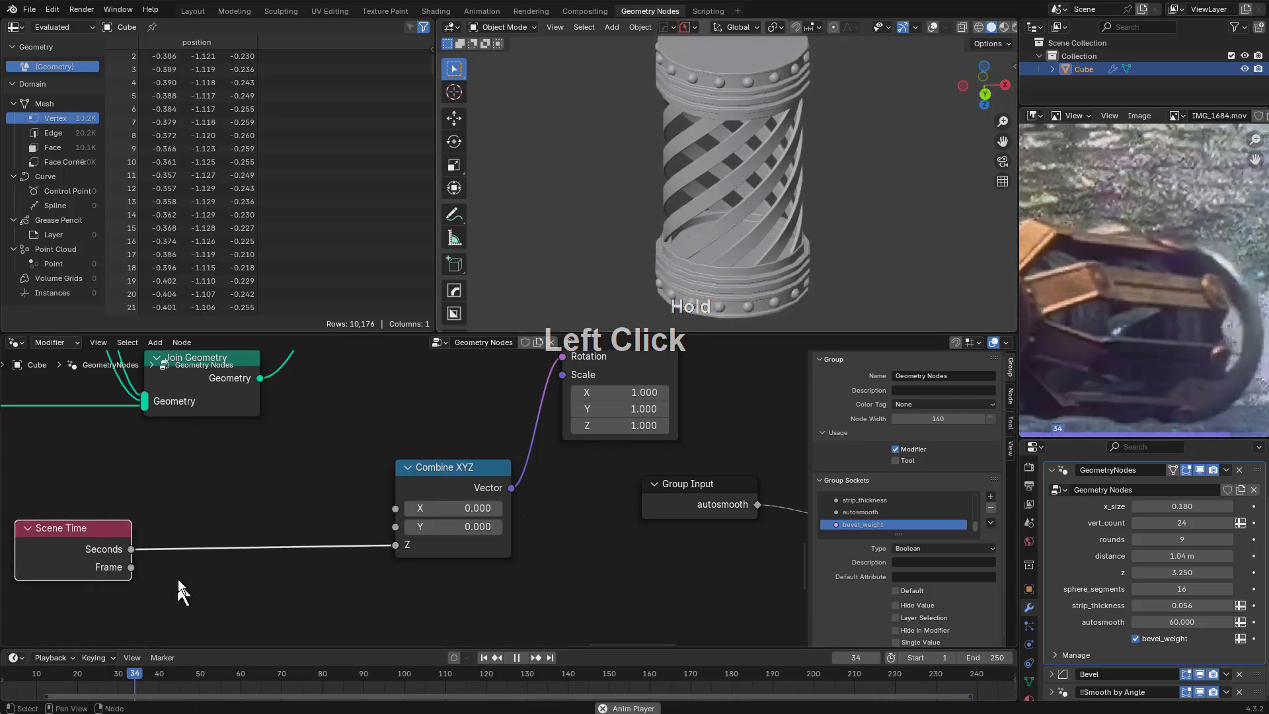
{"action": "key", "text": "shift+a"}
{"action": "left_click", "coordinate": [134, 442]}
{"action": "type", "text": "ma"}
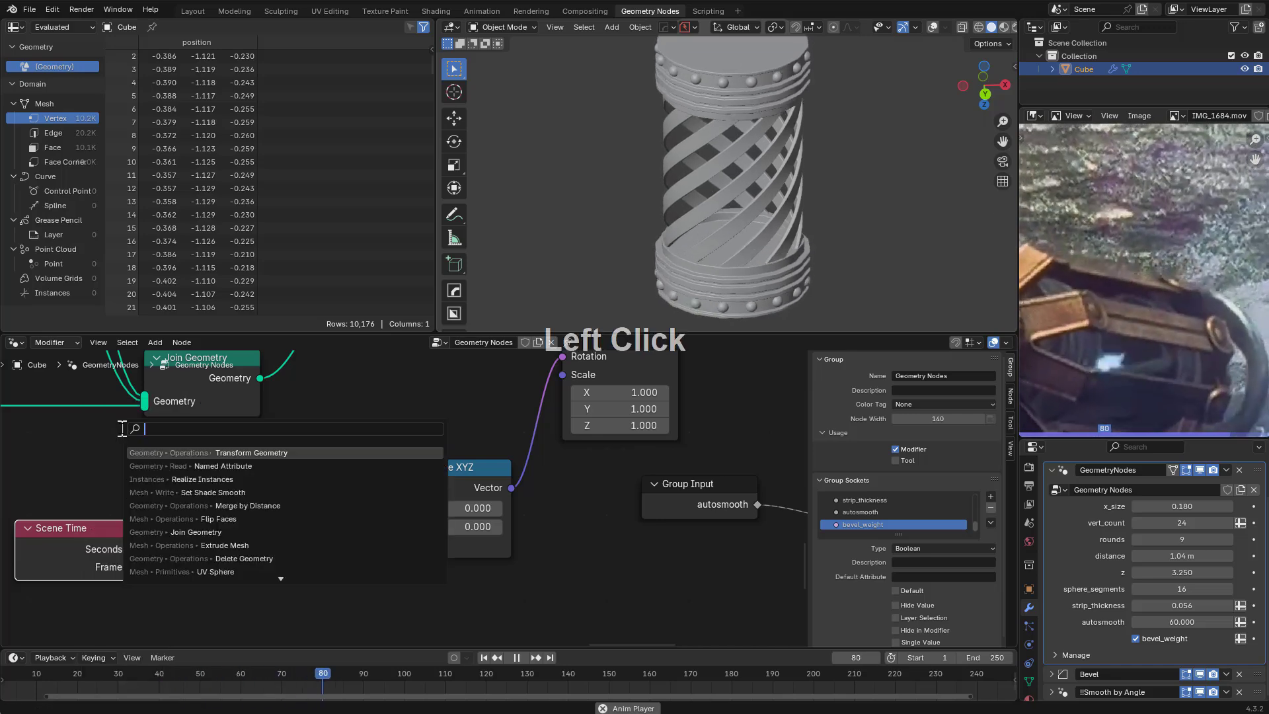
{"action": "type", "text": "th"}
{"action": "key", "text": "Return"}
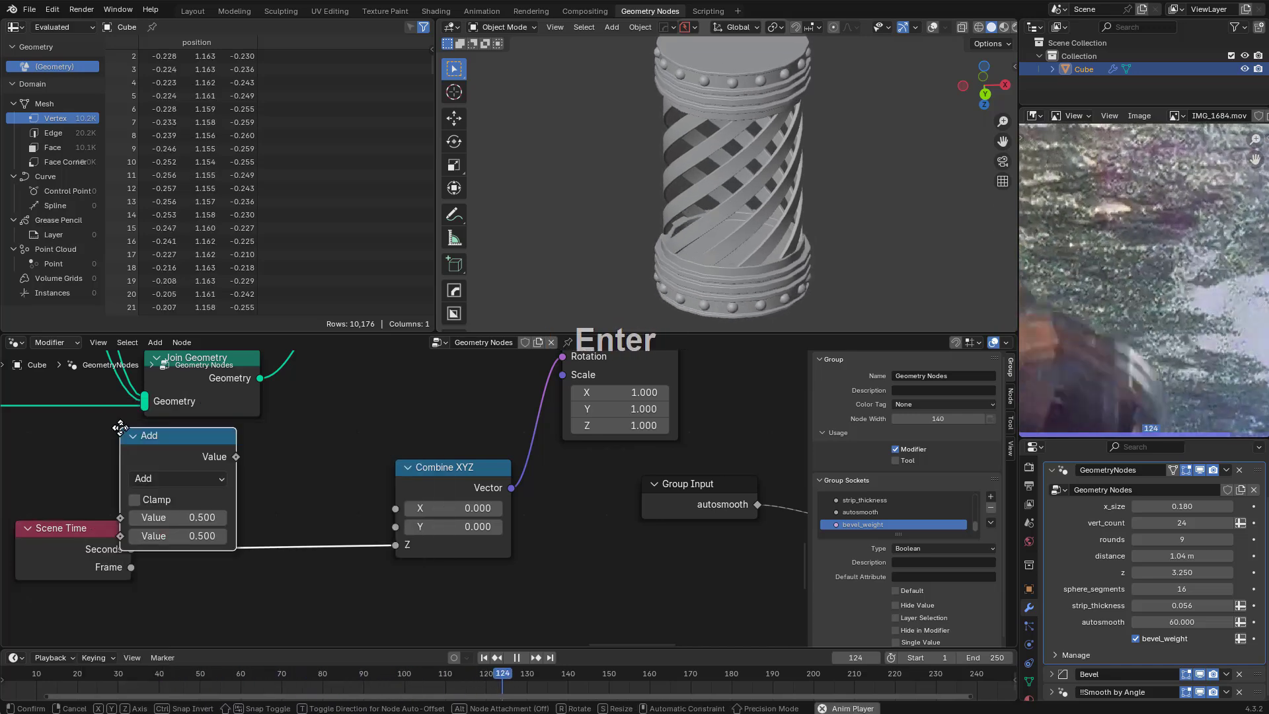
{"action": "left_click", "coordinate": [307, 529]}
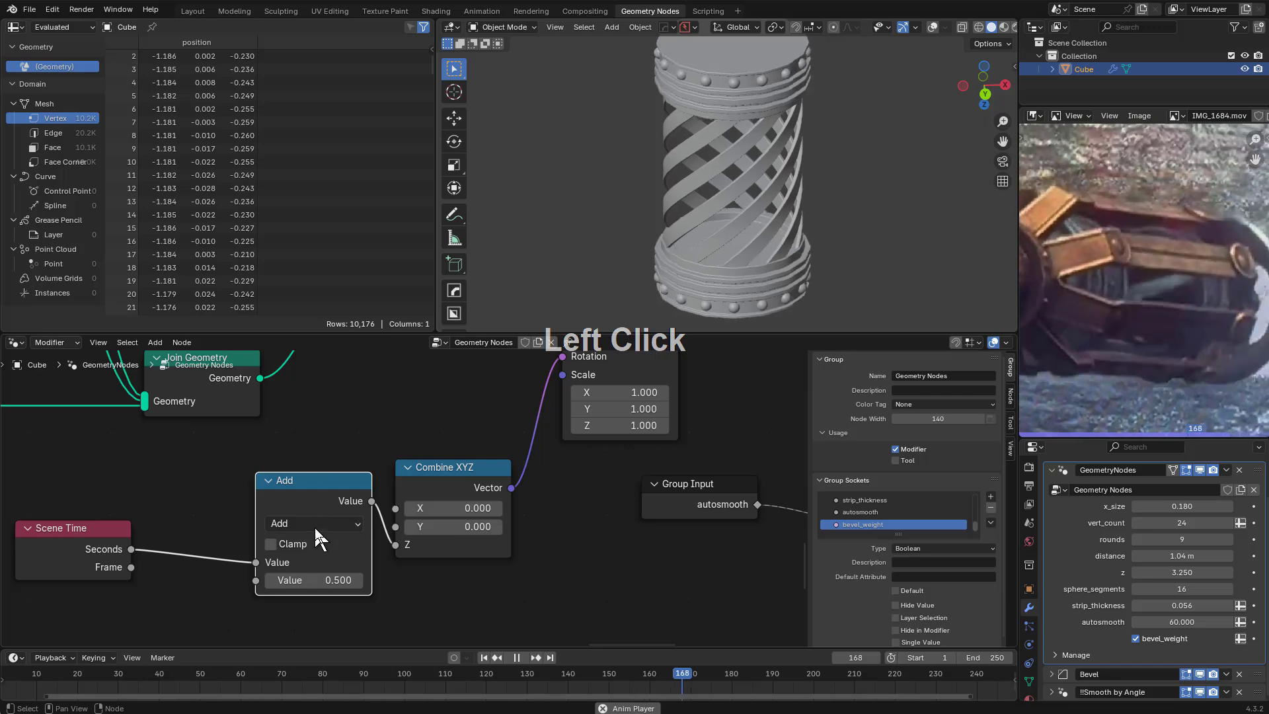
{"action": "left_click", "coordinate": [309, 522]}
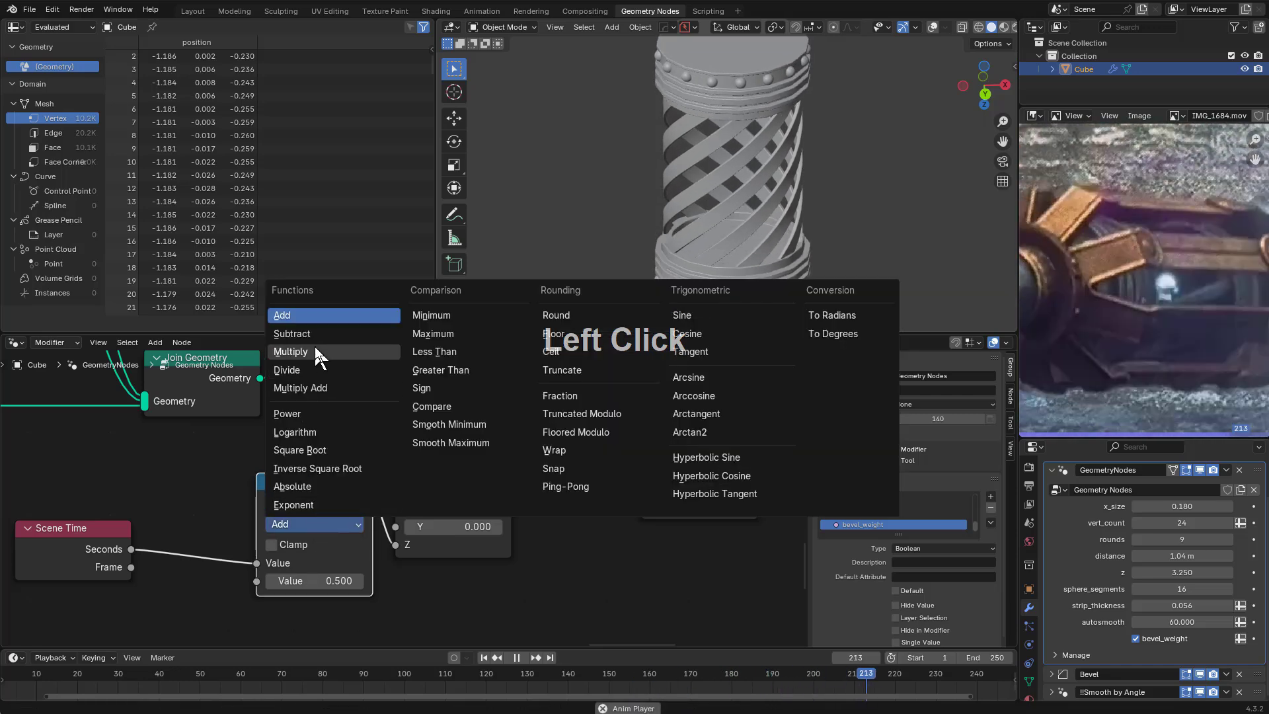
{"action": "left_click", "coordinate": [291, 352]}
{"action": "left_click_drag", "start_coordinate": [327, 486], "coordinate": [293, 488]}
Add a Group Input node that drives the Multiply node's second value
{"action": "left_click_drag", "start_coordinate": [287, 582], "coordinate": [360, 582], "text": "shift"}
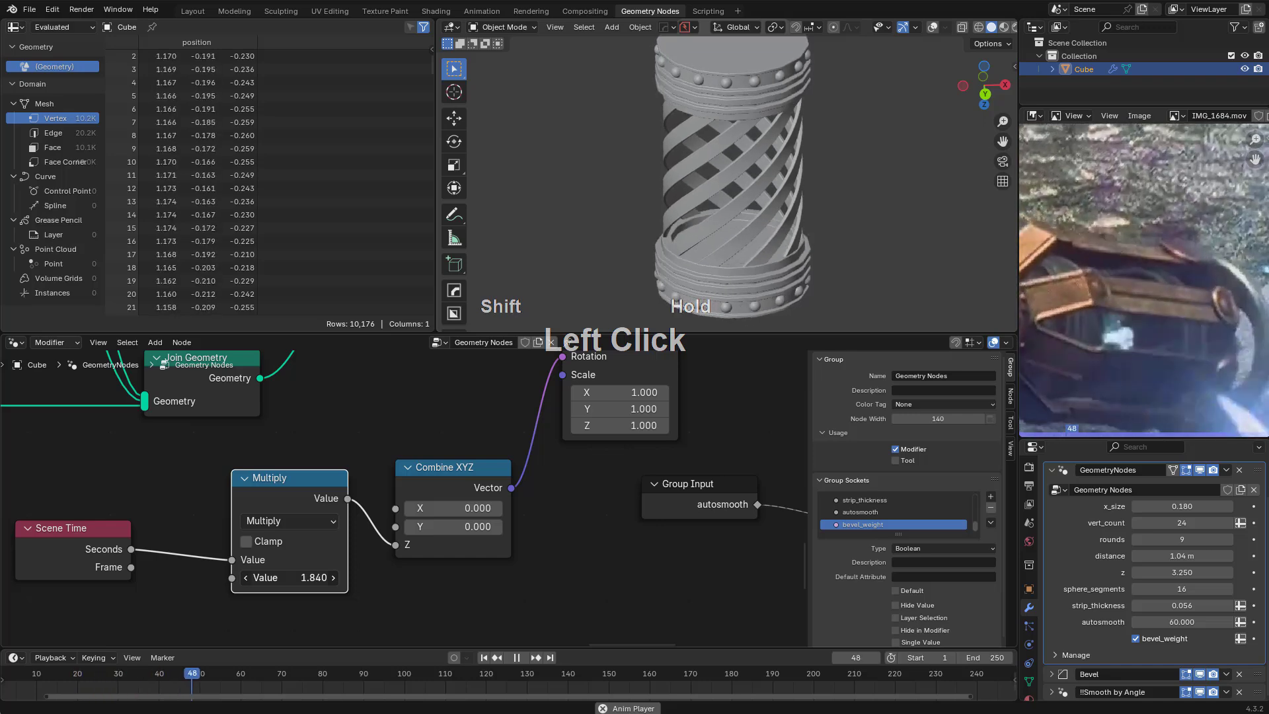
{"action": "right_click", "coordinate": [287, 576]}
{"action": "left_click_drag", "start_coordinate": [159, 620], "coordinate": [163, 621]}
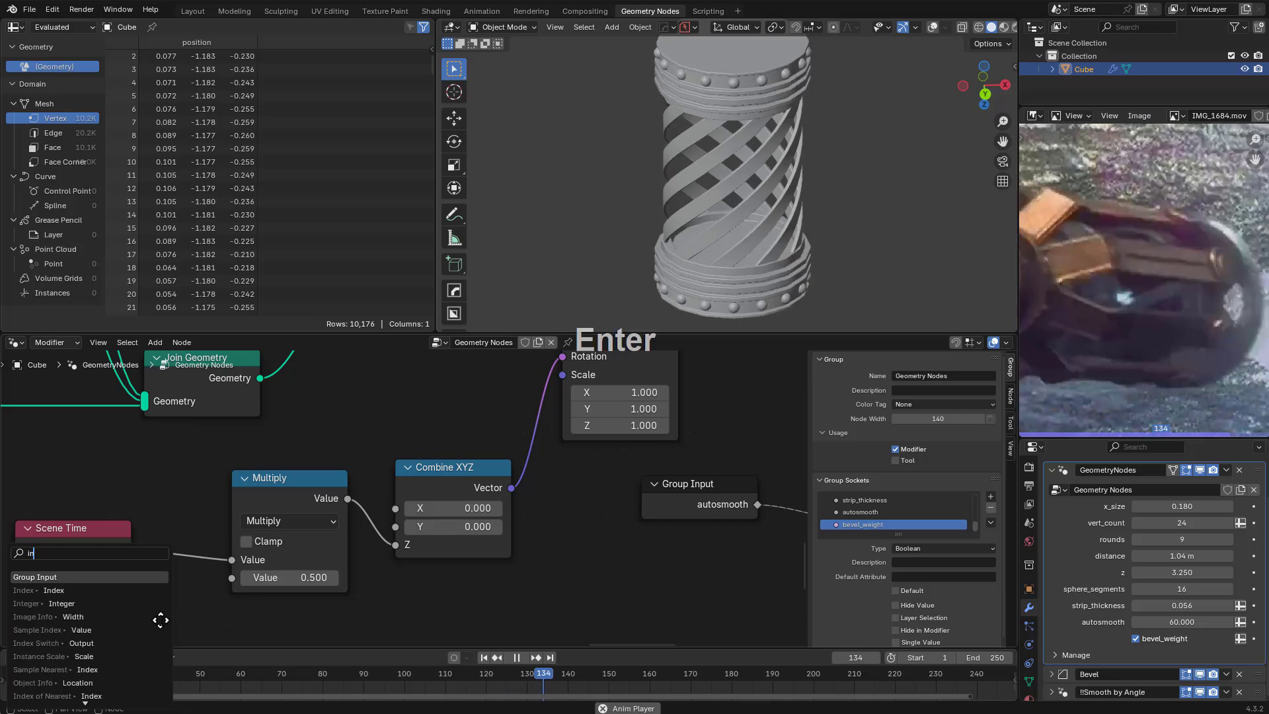
{"action": "key", "text": "Return"}
{"action": "left_click", "coordinate": [121, 628]}
Rename the new Value input to rot_speed and move it above autosmooth in the group sockets
{"action": "middle_click_drag", "start_coordinate": [121, 628], "coordinate": [294, 524]}
{"action": "scroll", "coordinate": [605, 538], "scroll_direction": "up", "scroll_amount": 3}
{"action": "middle_click_drag", "start_coordinate": [604, 538], "coordinate": [558, 538]}
{"action": "scroll", "coordinate": [703, 510], "scroll_direction": "down", "scroll_amount": 5}
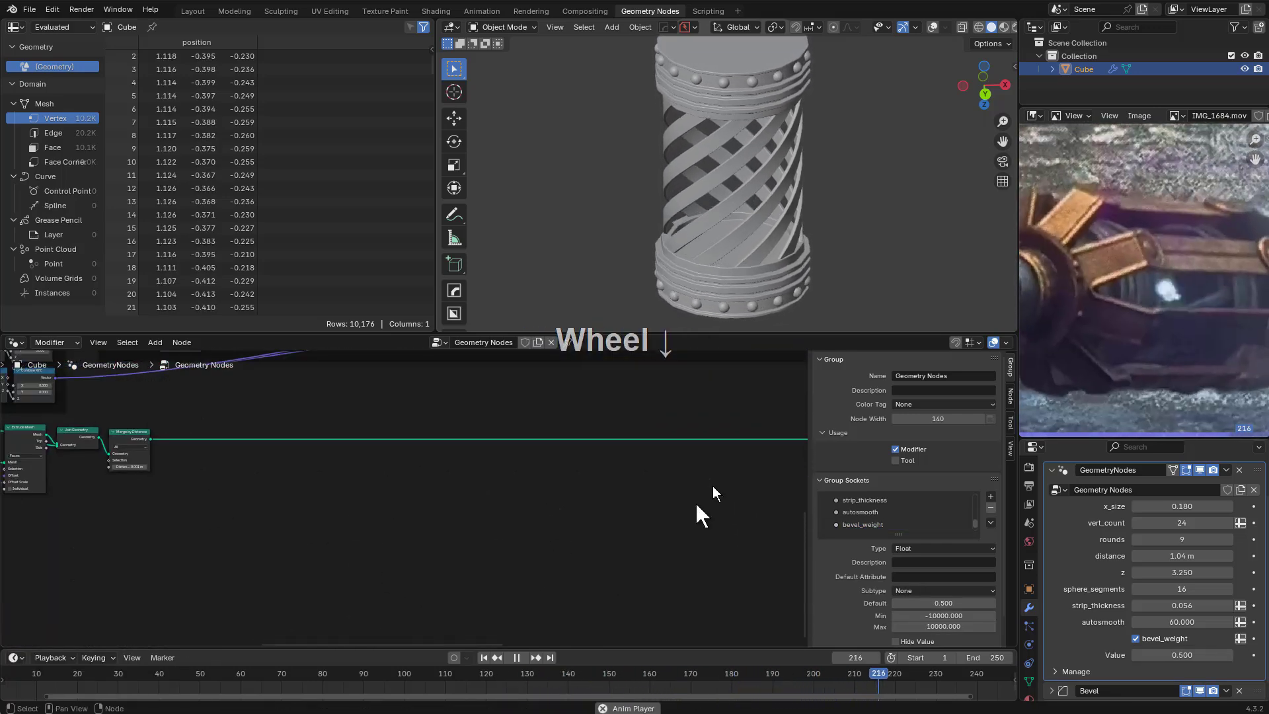
{"action": "scroll", "coordinate": [562, 526], "scroll_direction": "up", "scroll_amount": 4}
{"action": "scroll", "coordinate": [136, 544], "scroll_direction": "up", "scroll_amount": 3}
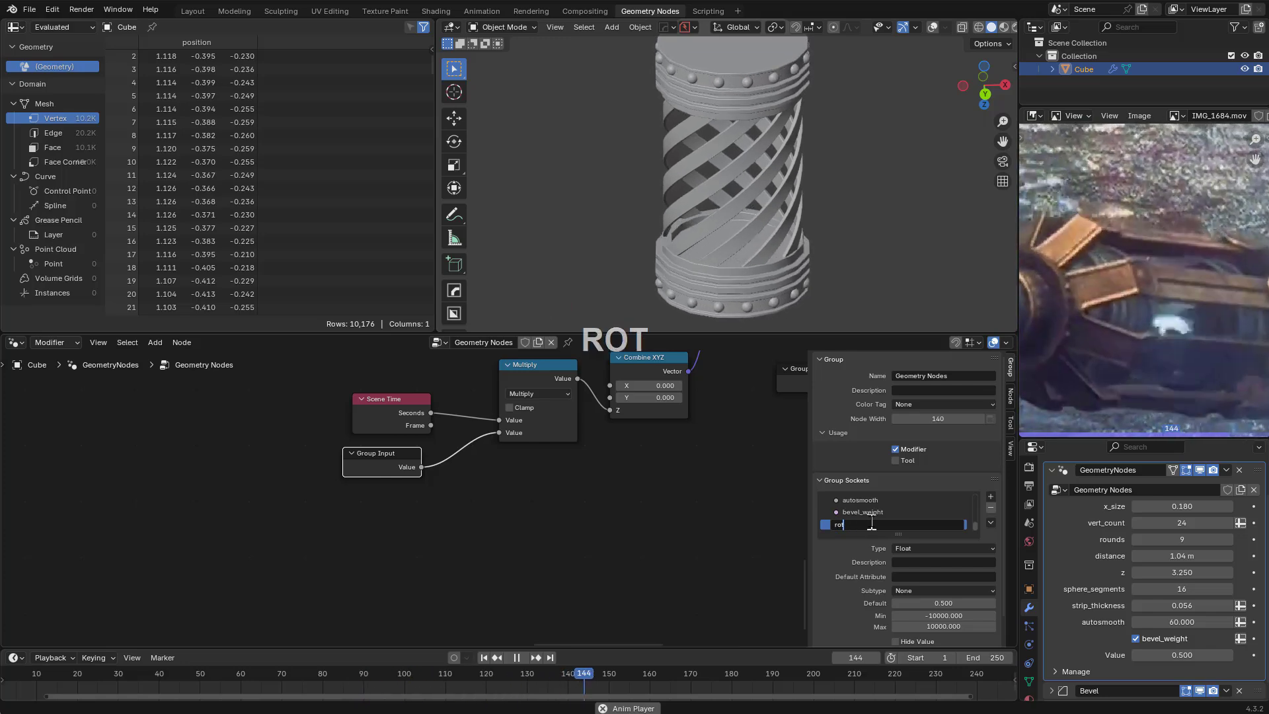
{"action": "left_click", "coordinate": [871, 522]}
{"action": "type", "text": "rot_speed"}
{"action": "key", "text": "Return"}
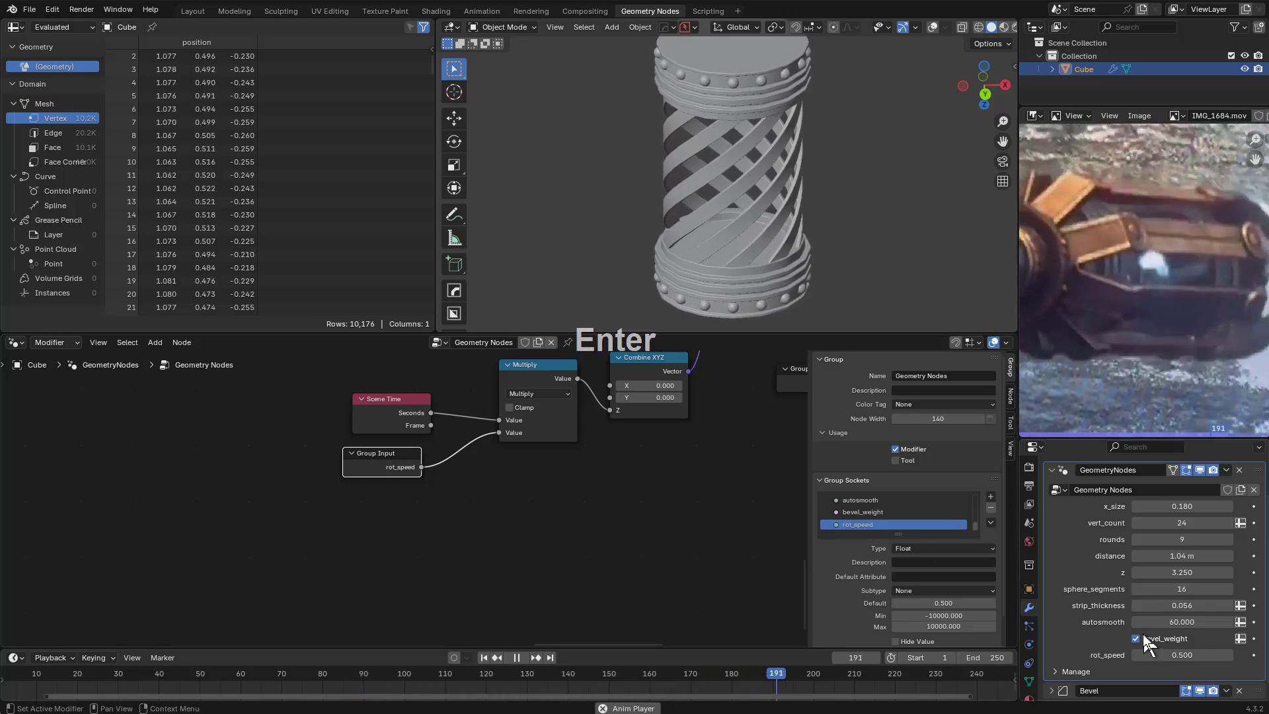
{"action": "left_click_drag", "start_coordinate": [857, 526], "coordinate": [859, 494]}
{"action": "left_click", "coordinate": [878, 520]}
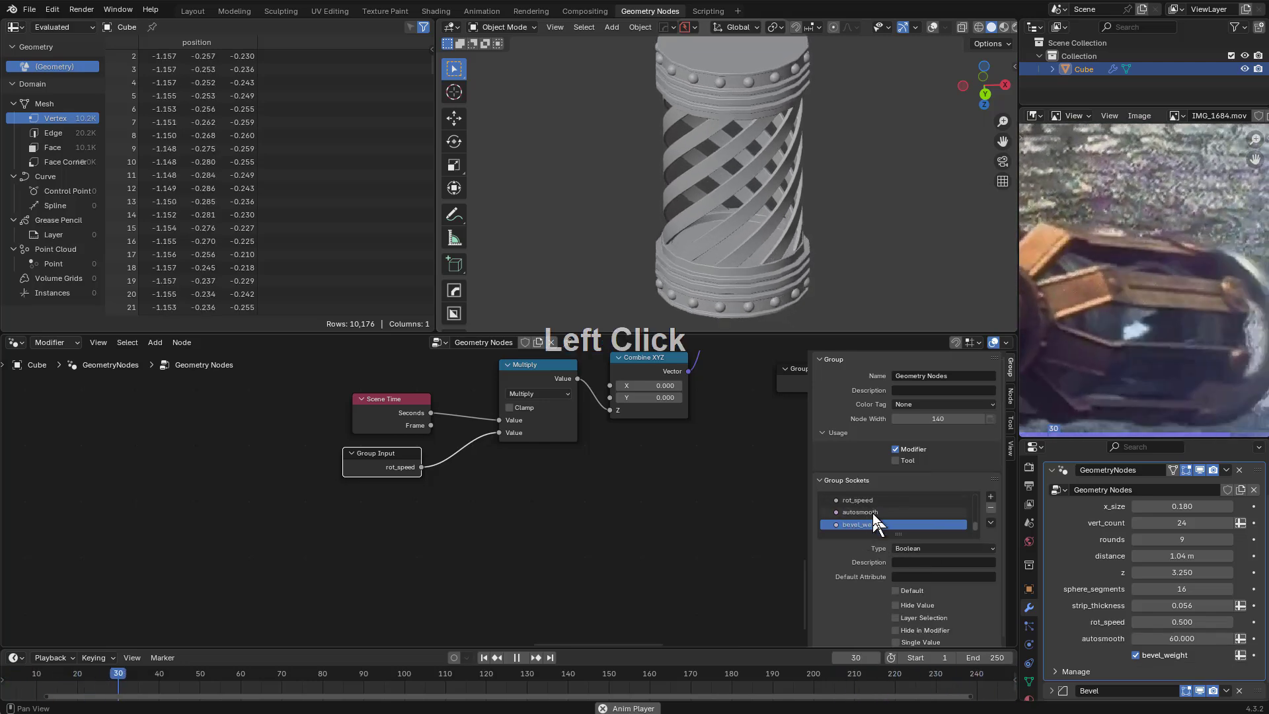
{"action": "scroll", "coordinate": [871, 512], "scroll_direction": "up", "scroll_amount": 1}
{"action": "left_click", "coordinate": [872, 513]}
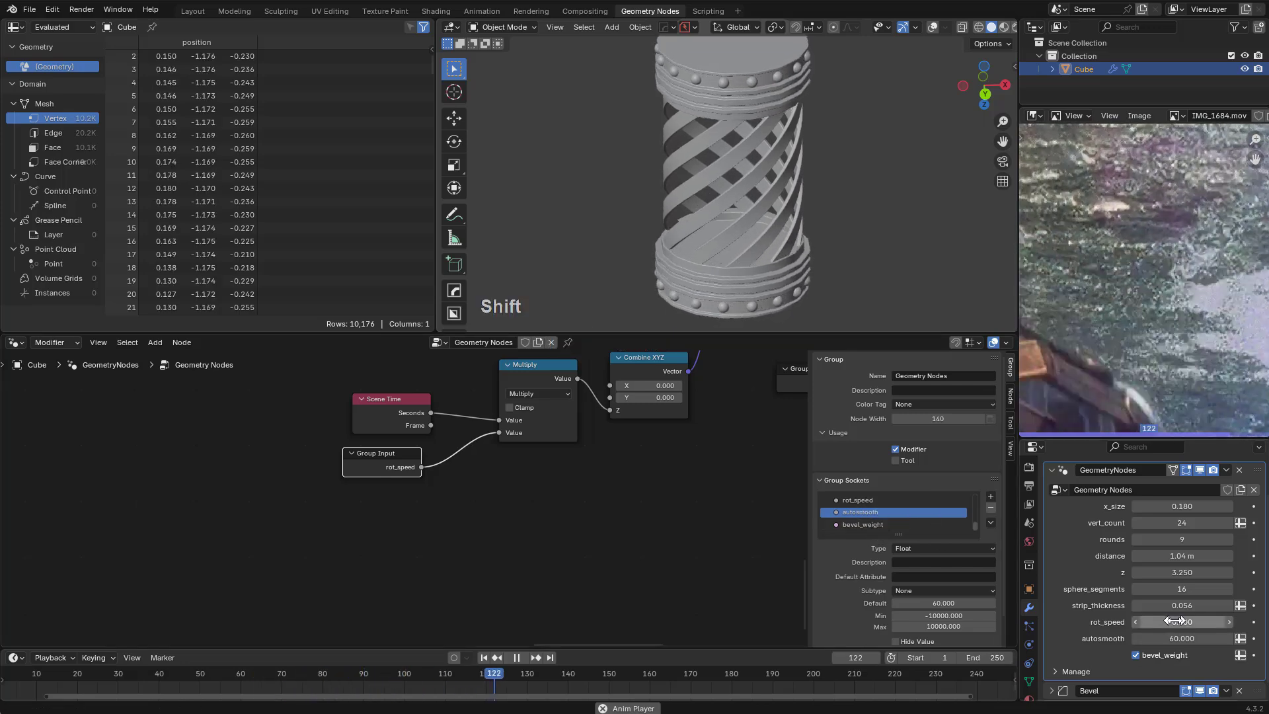
Try rot_speed values of 10.231, 7.111 and 4.601 during playback, and settle on -0.279
{"action": "left_click_drag", "start_coordinate": [1171, 622], "coordinate": [1268, 622], "text": "shift"}
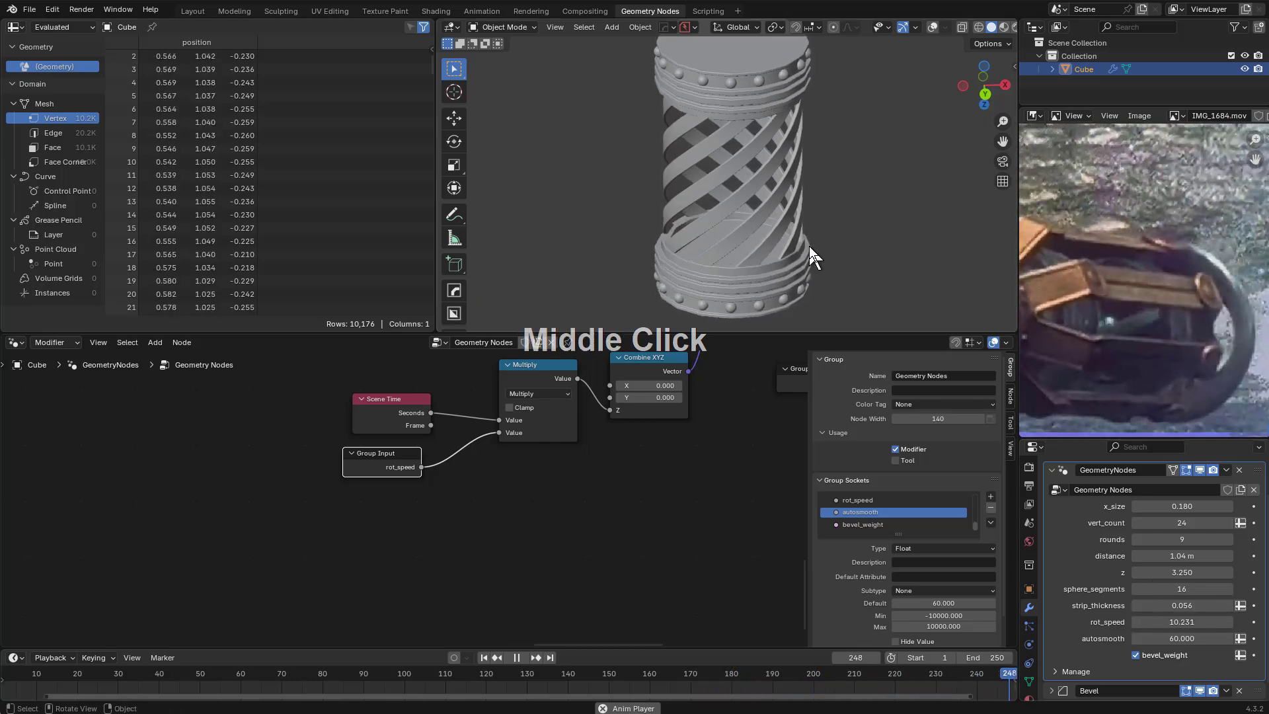
{"action": "middle_click_drag", "start_coordinate": [809, 246], "coordinate": [859, 215]}
{"action": "left_click_drag", "start_coordinate": [1222, 622], "coordinate": [1170, 622]}
{"action": "middle_click_drag", "start_coordinate": [762, 187], "coordinate": [776, 208]}
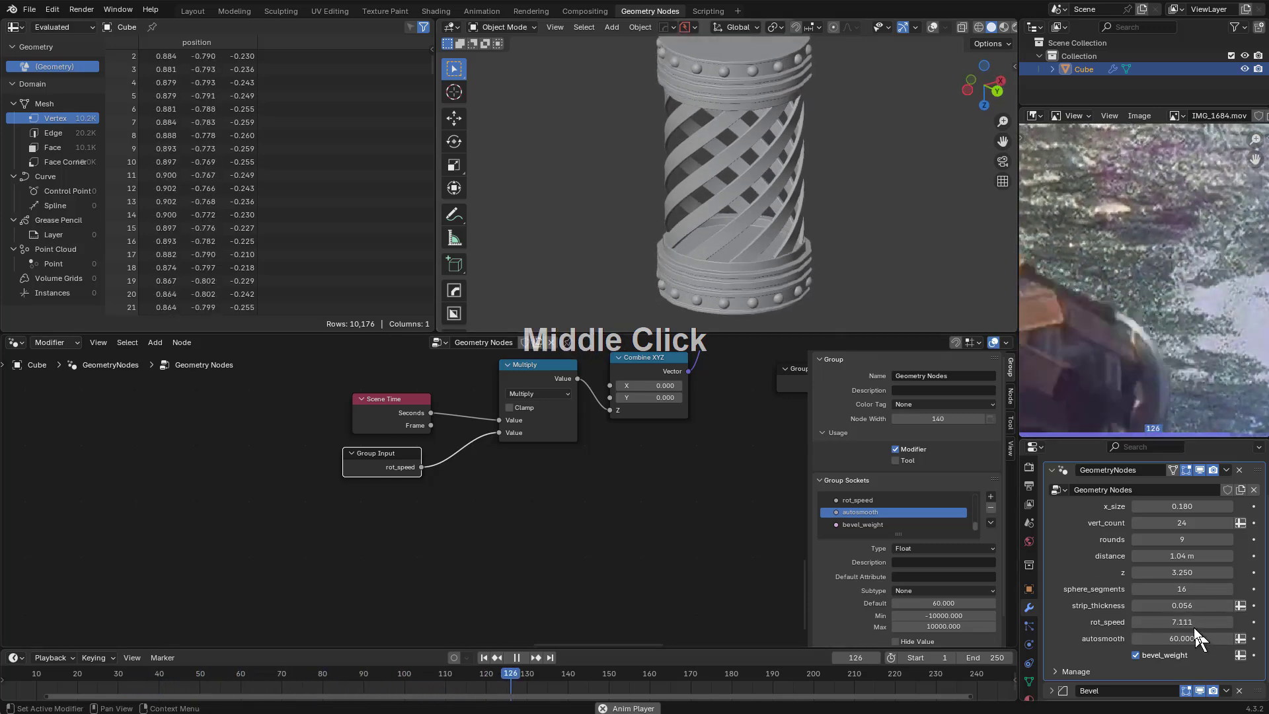
{"action": "left_click_drag", "start_coordinate": [1194, 624], "coordinate": [1152, 624]}
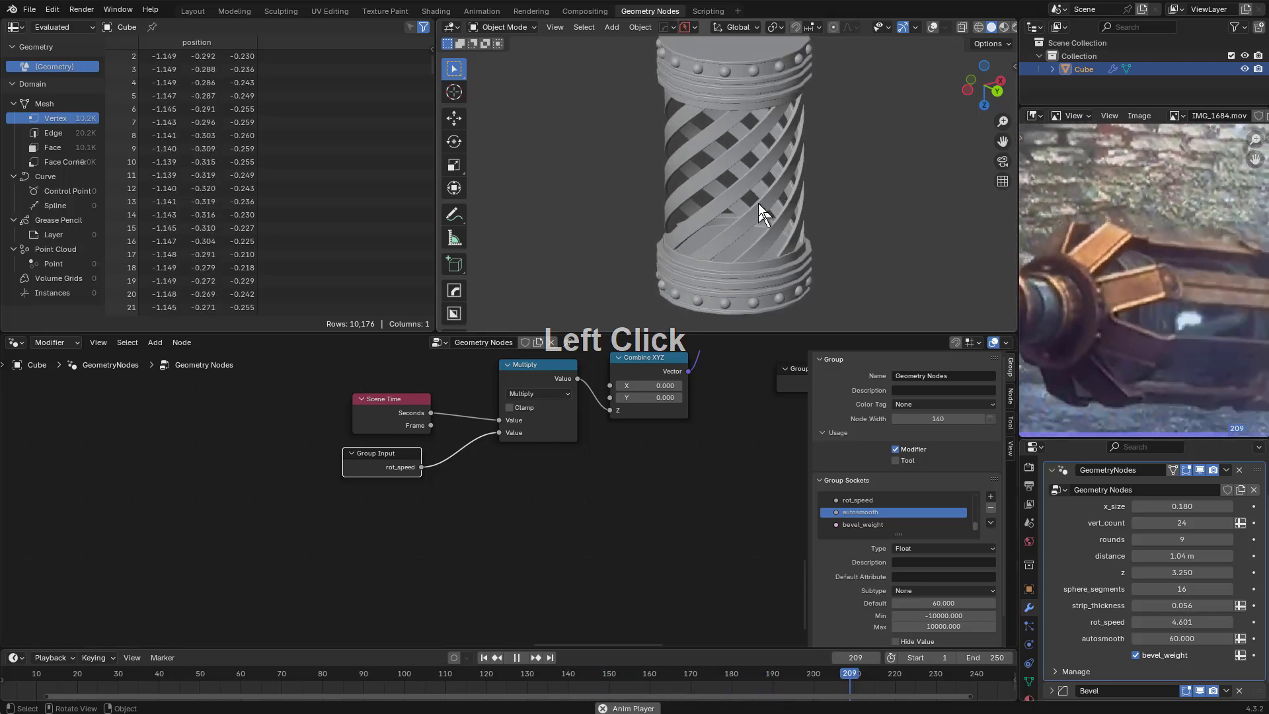
{"action": "scroll", "coordinate": [860, 330], "scroll_direction": "down", "scroll_amount": 1}
{"action": "left_click_drag", "start_coordinate": [1183, 622], "coordinate": [1109, 622]}
{"action": "scroll", "coordinate": [840, 177], "scroll_direction": "down", "scroll_amount": 2}
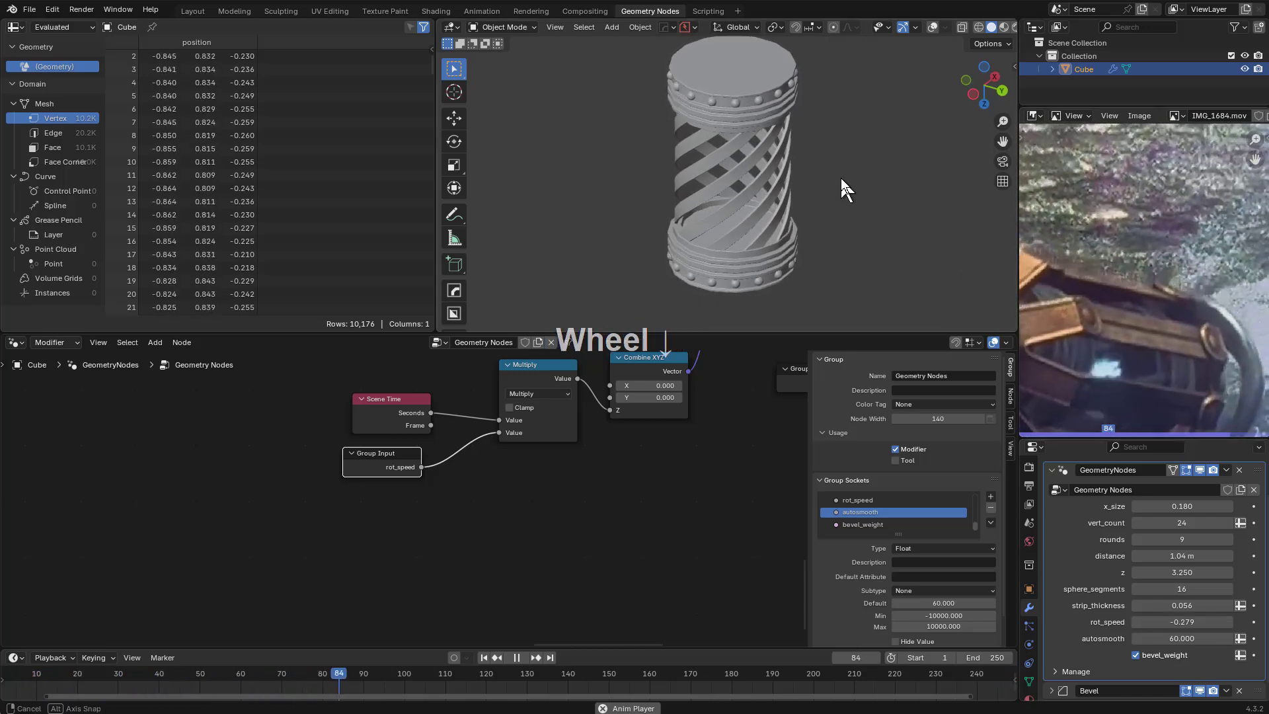
Test the vert_count and sphere_segments values in the modifier while checking the column up close
{"action": "middle_click_drag", "start_coordinate": [817, 180], "coordinate": [826, 211], "text": "shift"}
{"action": "scroll", "coordinate": [805, 208], "scroll_direction": "up", "scroll_amount": 2}
{"action": "scroll", "coordinate": [800, 146], "scroll_direction": "up", "scroll_amount": 2}
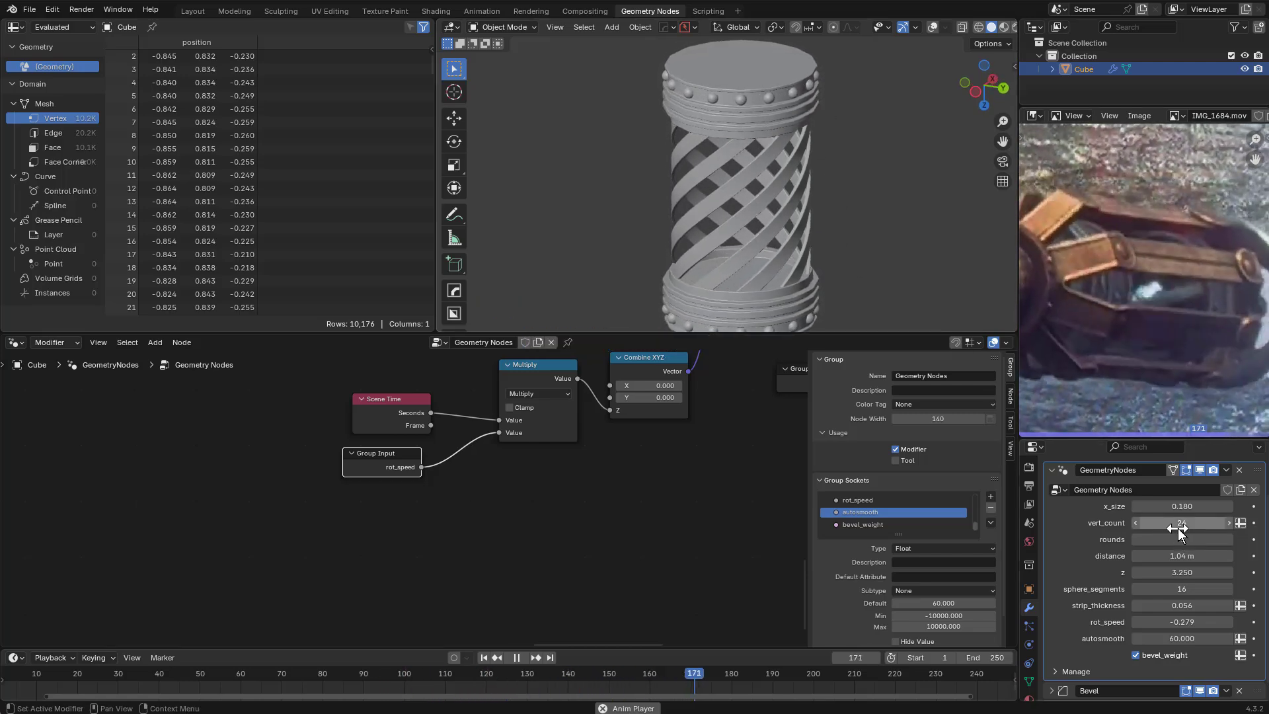
{"action": "left_click_drag", "start_coordinate": [1180, 525], "coordinate": [1180, 525], "text": "shift"}
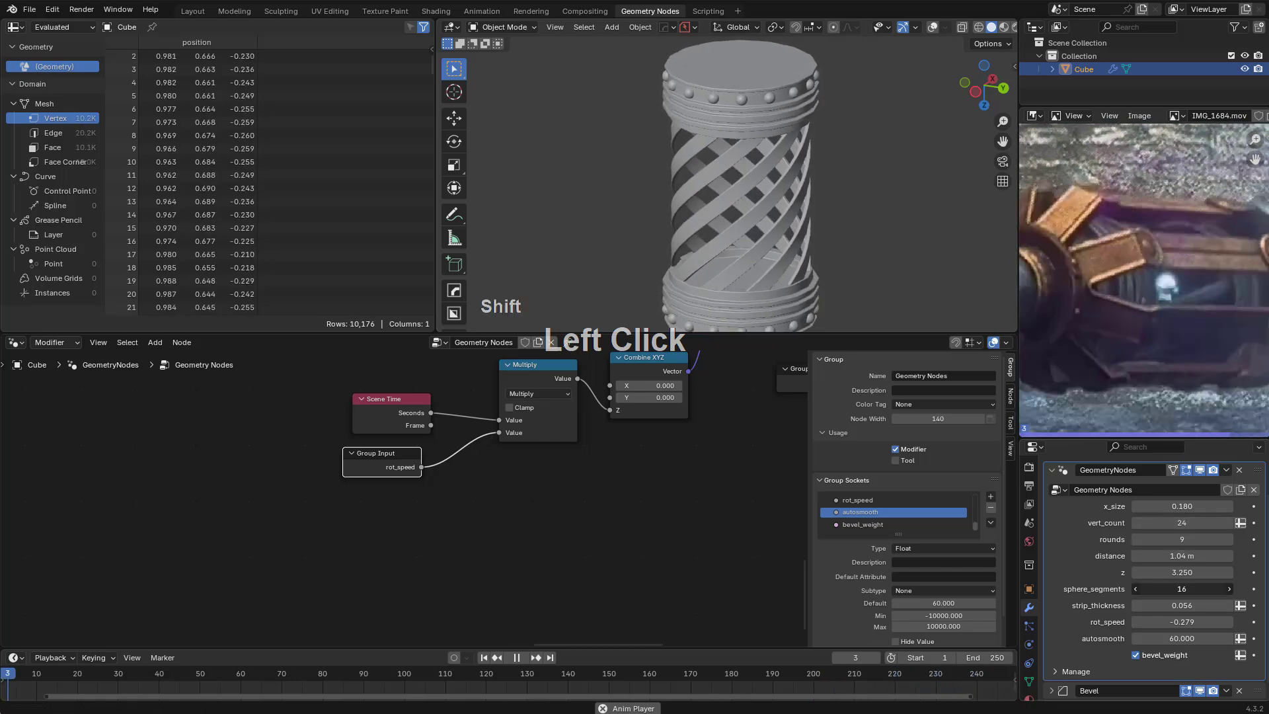
{"action": "left_click_drag", "start_coordinate": [1182, 589], "coordinate": [1182, 589], "text": "shift"}
{"action": "scroll", "coordinate": [857, 182], "scroll_direction": "up", "scroll_amount": 3}
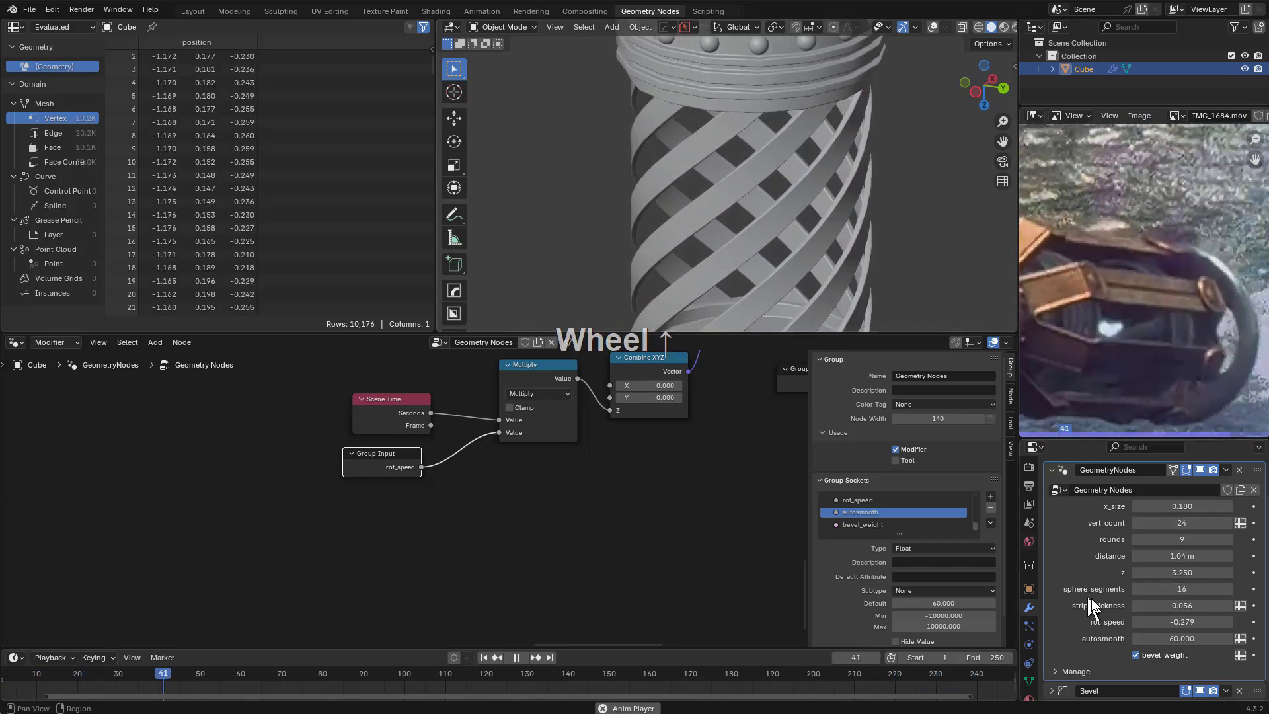
Examine how the sphere_segments input is wired to the UV Sphere node
{"action": "middle_click_drag", "start_coordinate": [696, 437], "coordinate": [643, 567]}
{"action": "scroll", "coordinate": [661, 559], "scroll_direction": "down", "scroll_amount": 3}
{"action": "middle_click_drag", "start_coordinate": [747, 530], "coordinate": [529, 625]}
{"action": "scroll", "coordinate": [529, 621], "scroll_direction": "down", "scroll_amount": 2}
{"action": "middle_click_drag", "start_coordinate": [231, 509], "coordinate": [628, 558]}
{"action": "scroll", "coordinate": [301, 497], "scroll_direction": "down", "scroll_amount": 1}
{"action": "middle_click_drag", "start_coordinate": [301, 497], "coordinate": [399, 578]}
{"action": "scroll", "coordinate": [594, 471], "scroll_direction": "up", "scroll_amount": 4}
{"action": "scroll", "coordinate": [532, 542], "scroll_direction": "up", "scroll_amount": 5}
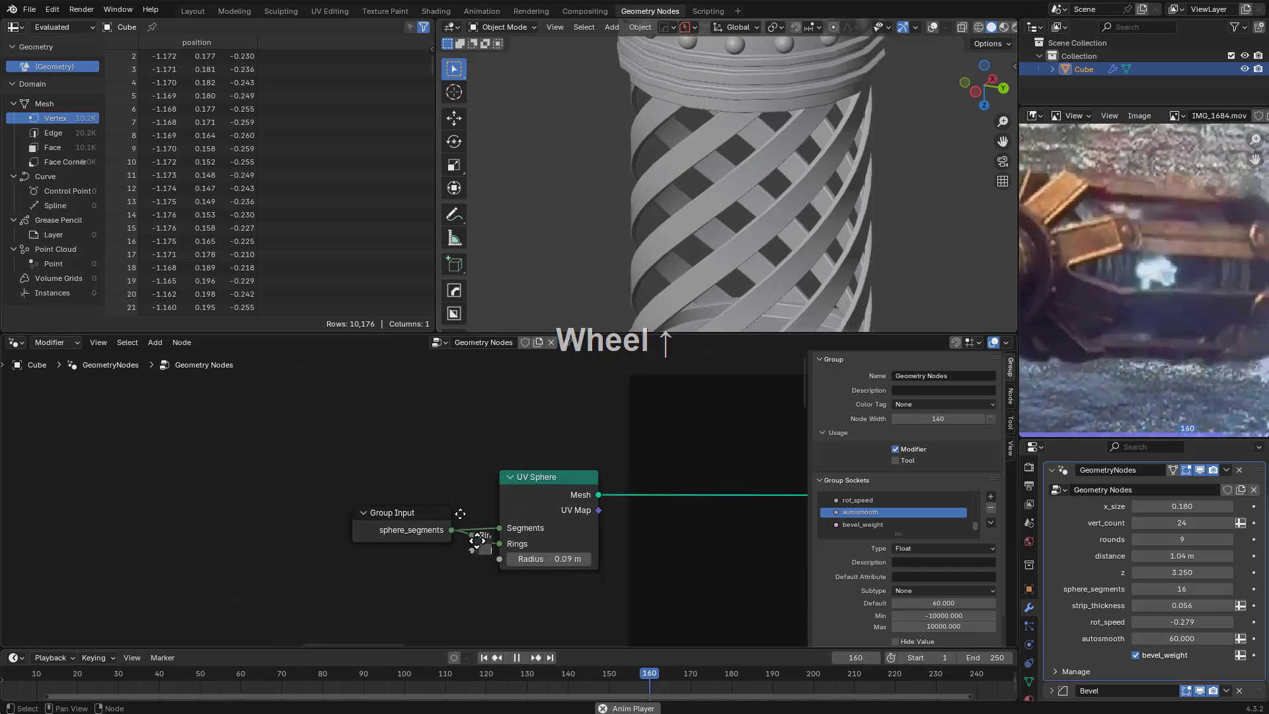
Expose the Cylinder node's Vertices as a new group input from the existing Group Input node
{"action": "middle_click_drag", "start_coordinate": [478, 542], "coordinate": [405, 486]}
{"action": "scroll", "coordinate": [387, 575], "scroll_direction": "down", "scroll_amount": 4}
{"action": "middle_click_drag", "start_coordinate": [383, 578], "coordinate": [430, 549]}
{"action": "scroll", "coordinate": [346, 612], "scroll_direction": "down", "scroll_amount": 2}
{"action": "middle_click_drag", "start_coordinate": [346, 612], "coordinate": [559, 497]}
{"action": "scroll", "coordinate": [538, 505], "scroll_direction": "up", "scroll_amount": 4}
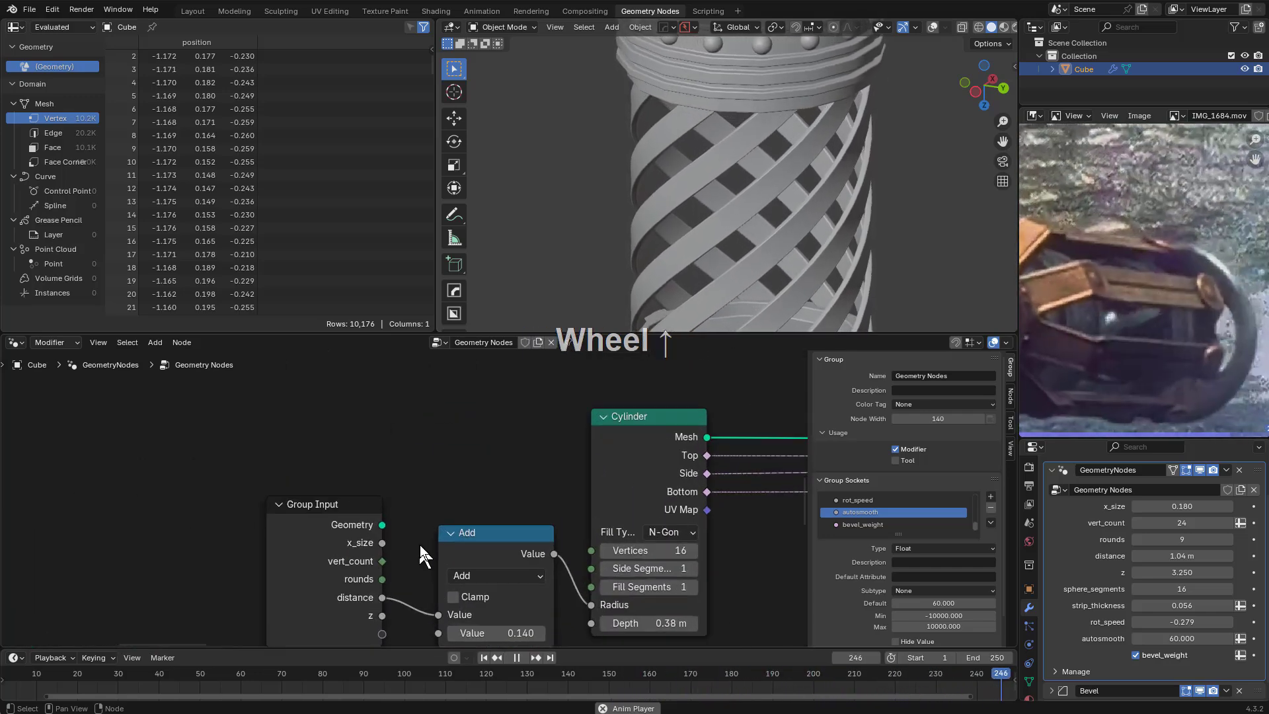
{"action": "mouse_move", "coordinate": [467, 549]}
{"action": "middle_mouse_down"}
{"action": "mouse_move", "coordinate": [493, 556]}
{"action": "mouse_move", "coordinate": [449, 566]}
{"action": "middle_mouse_up"}
{"action": "scroll", "coordinate": [586, 515], "scroll_direction": "down", "scroll_amount": 1}
{"action": "middle_click_drag", "start_coordinate": [630, 517], "coordinate": [660, 484]}
{"action": "left_click_drag", "start_coordinate": [624, 520], "coordinate": [651, 520], "text": "shift"}
{"action": "right_click", "coordinate": [603, 527]}
{"action": "left_click_drag", "start_coordinate": [573, 527], "coordinate": [478, 422]}
{"action": "key", "text": "Escape"}
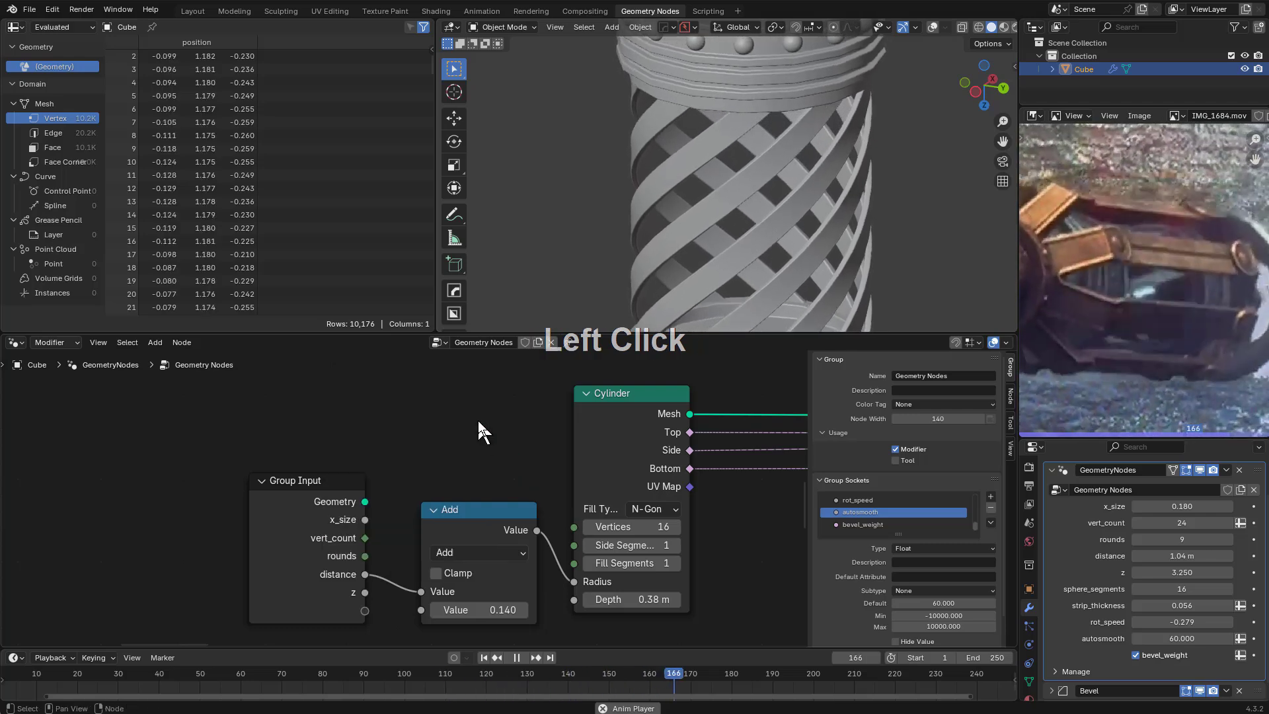
{"action": "left_click_drag", "start_coordinate": [369, 612], "coordinate": [367, 611]}
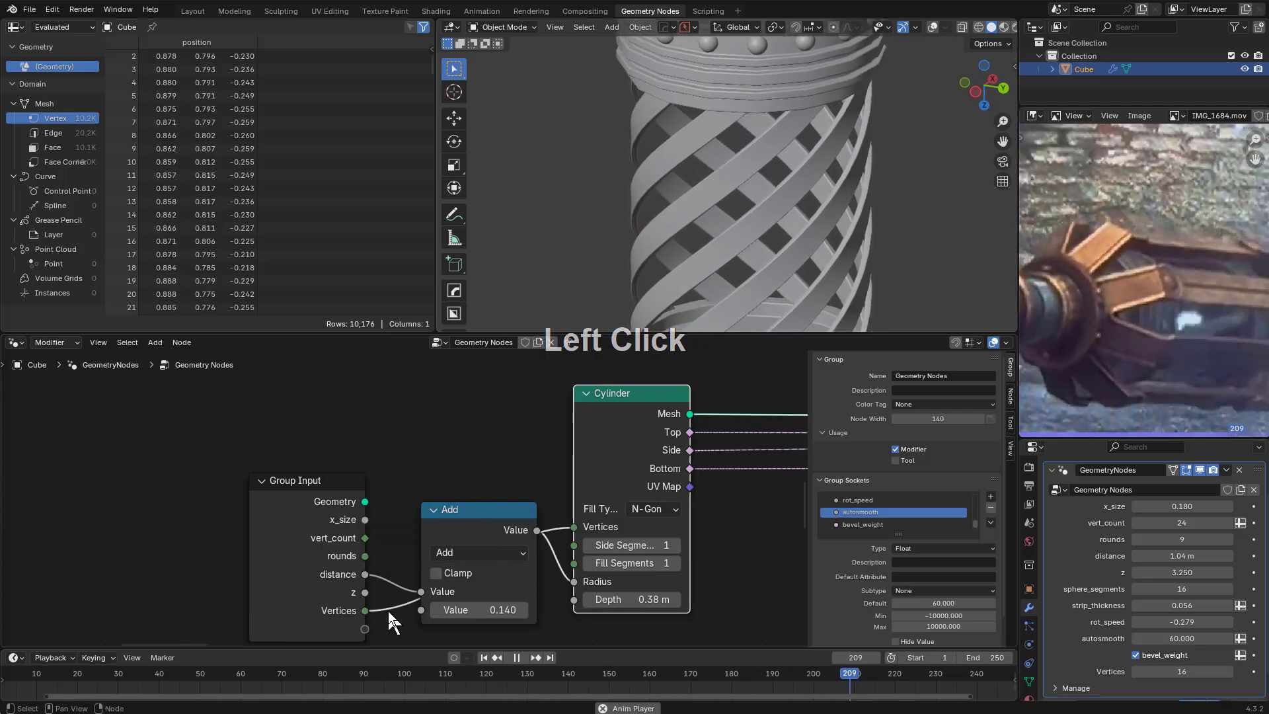
Rename the new Vertices input to big_cyl_verts and move it directly below rounds in the group sockets
{"action": "scroll", "coordinate": [941, 521], "scroll_direction": "down", "scroll_amount": 2}
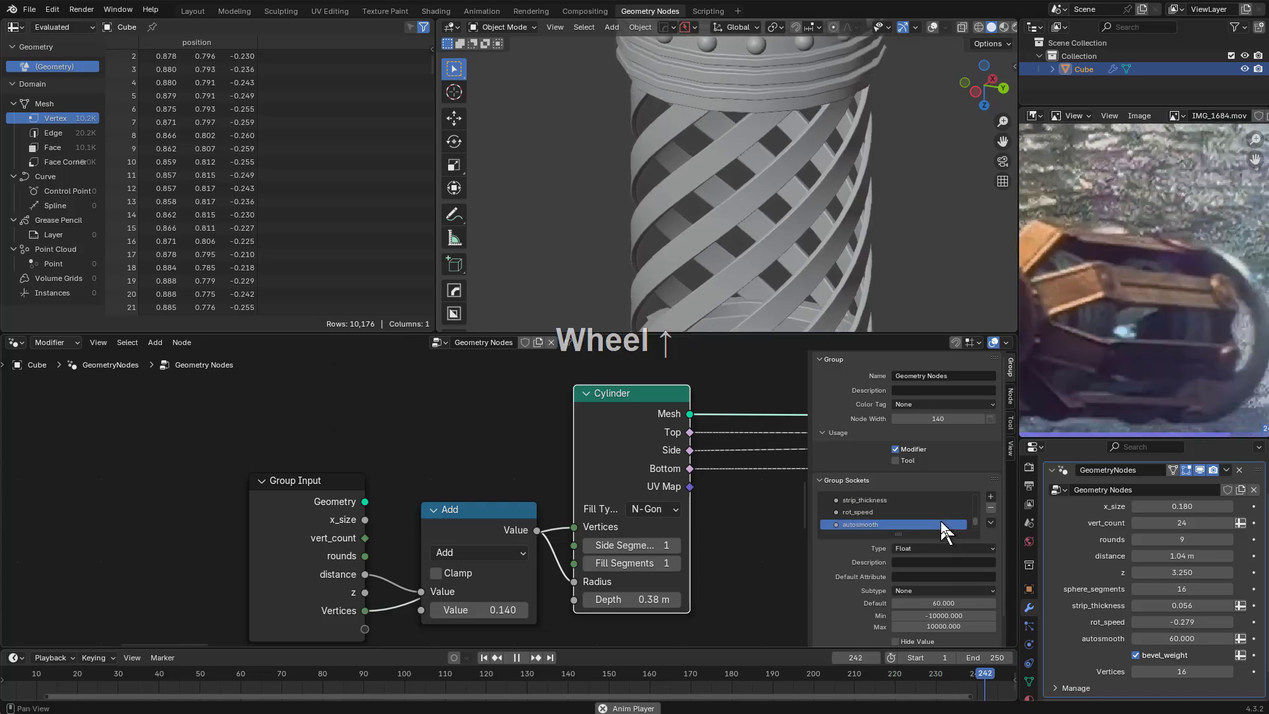
{"action": "double_click", "coordinate": [863, 523]}
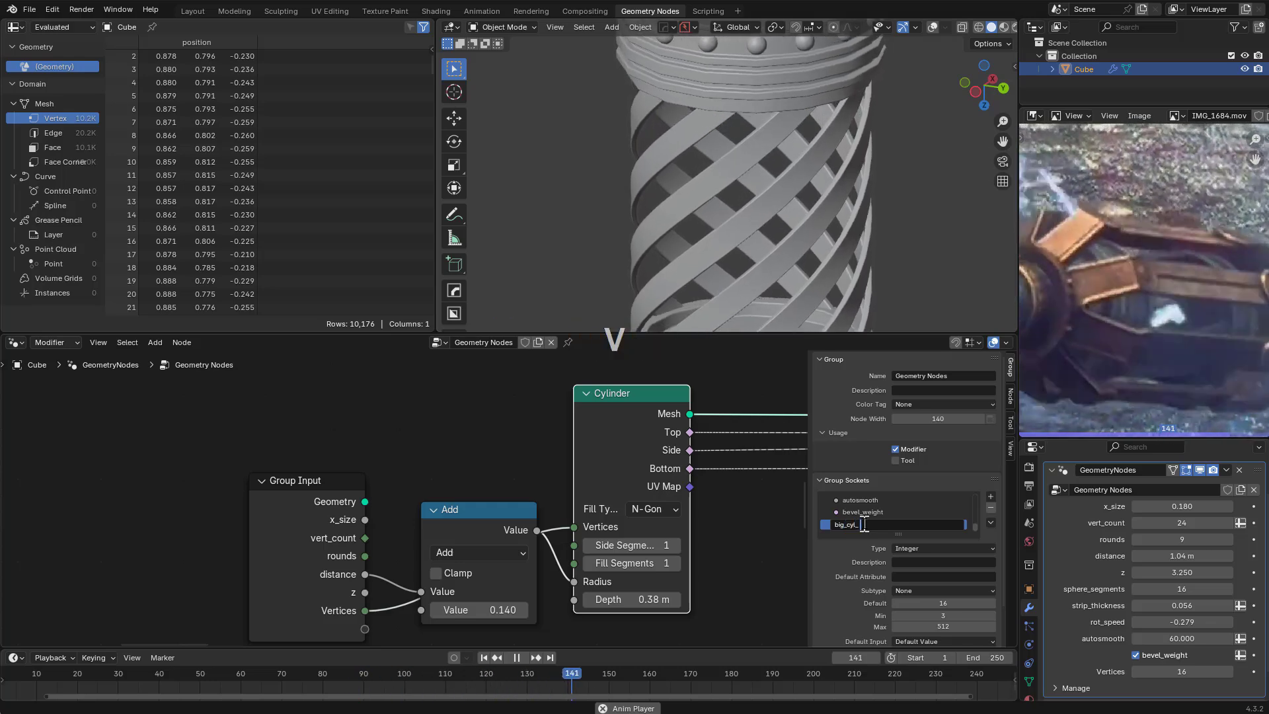
{"action": "type", "text": "big_cyl_verts"}
{"action": "key", "text": "Return"}
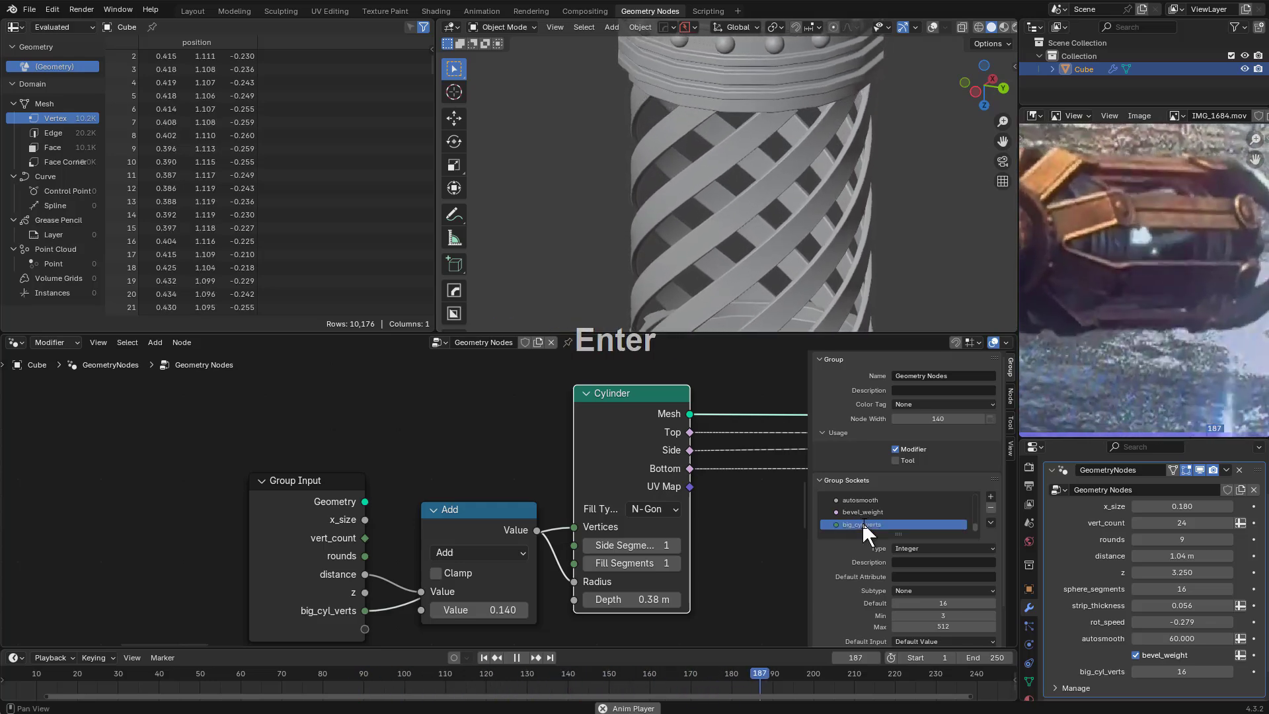
{"action": "left_click_drag", "start_coordinate": [902, 533], "coordinate": [874, 502]}
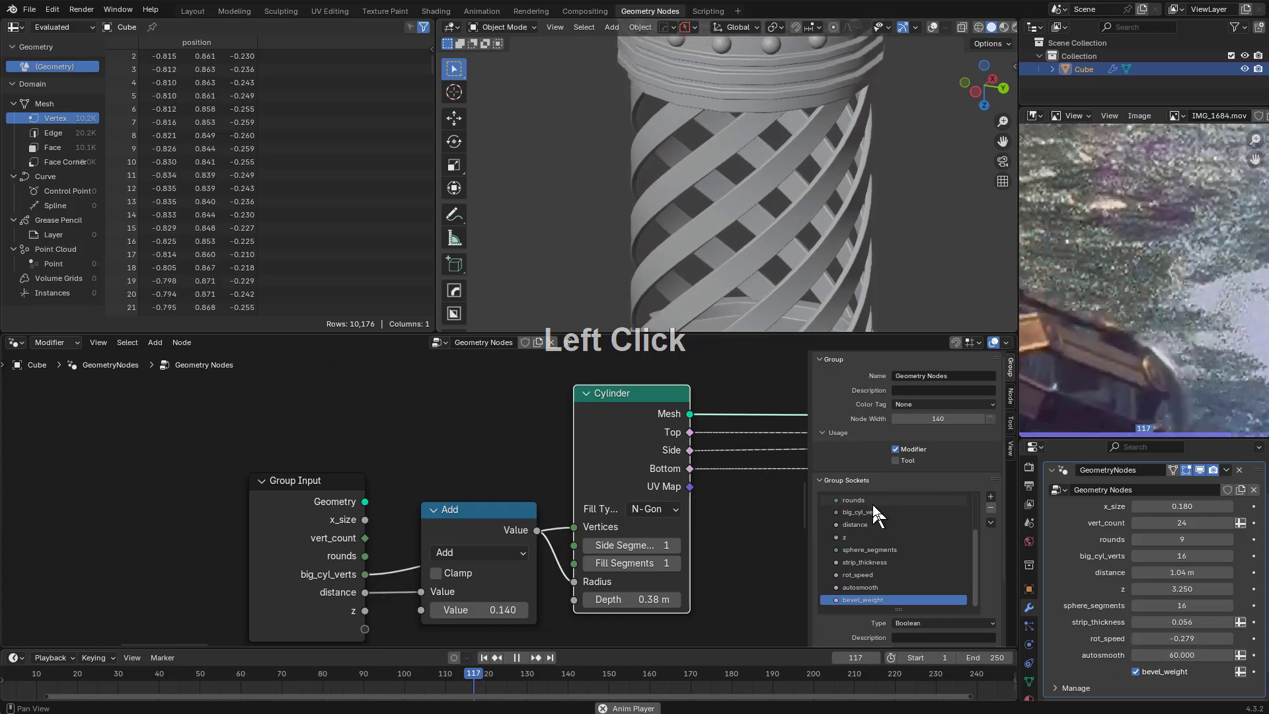
Move sphere_segments below big_cyl_verts and rename it sphere_verts, and rename vert_count to strip_verts
{"action": "scroll", "coordinate": [883, 574], "scroll_direction": "down", "scroll_amount": 2}
{"action": "left_click_drag", "start_coordinate": [867, 551], "coordinate": [876, 525]}
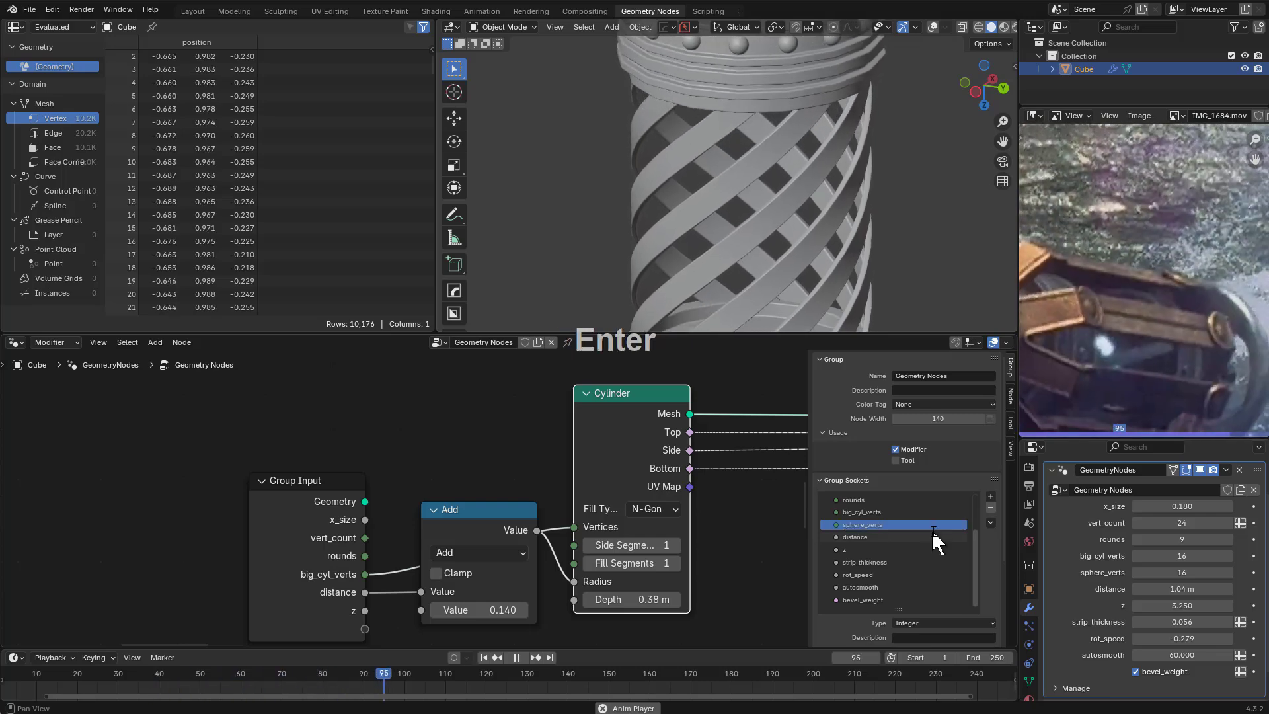
{"action": "scroll", "coordinate": [884, 522], "scroll_direction": "up", "scroll_amount": 2}
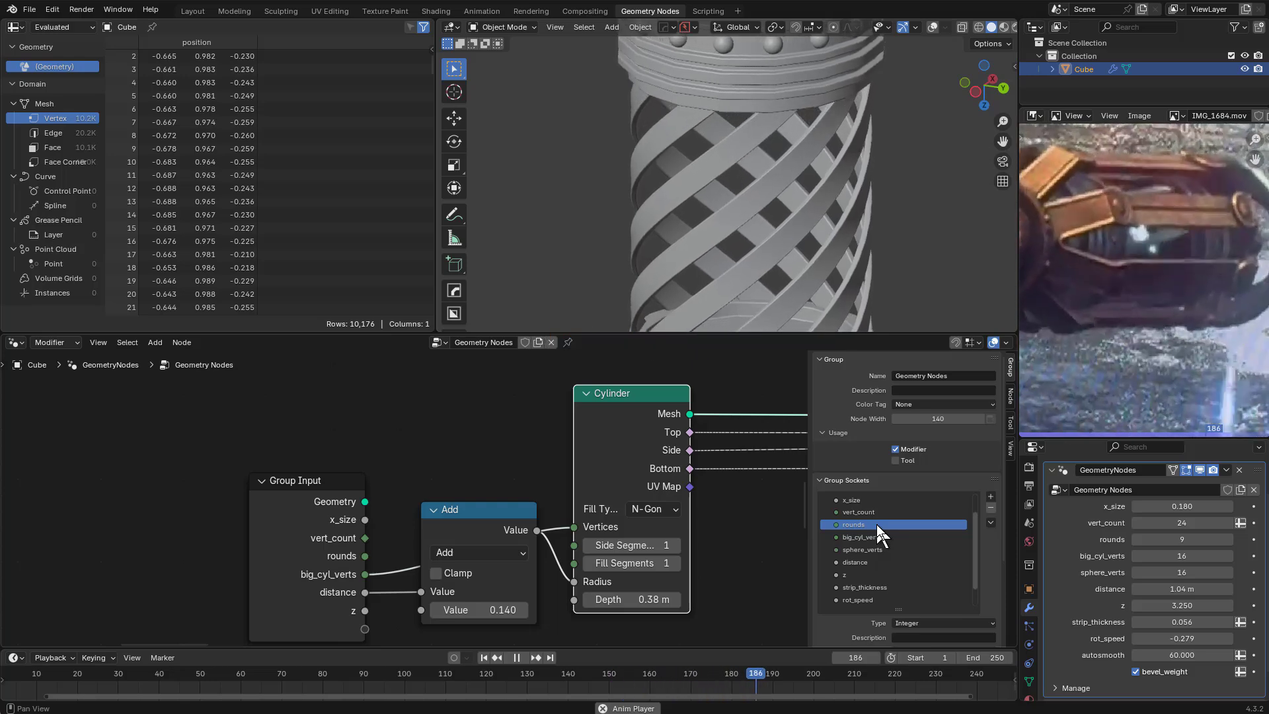
{"action": "double_click", "coordinate": [869, 513]}
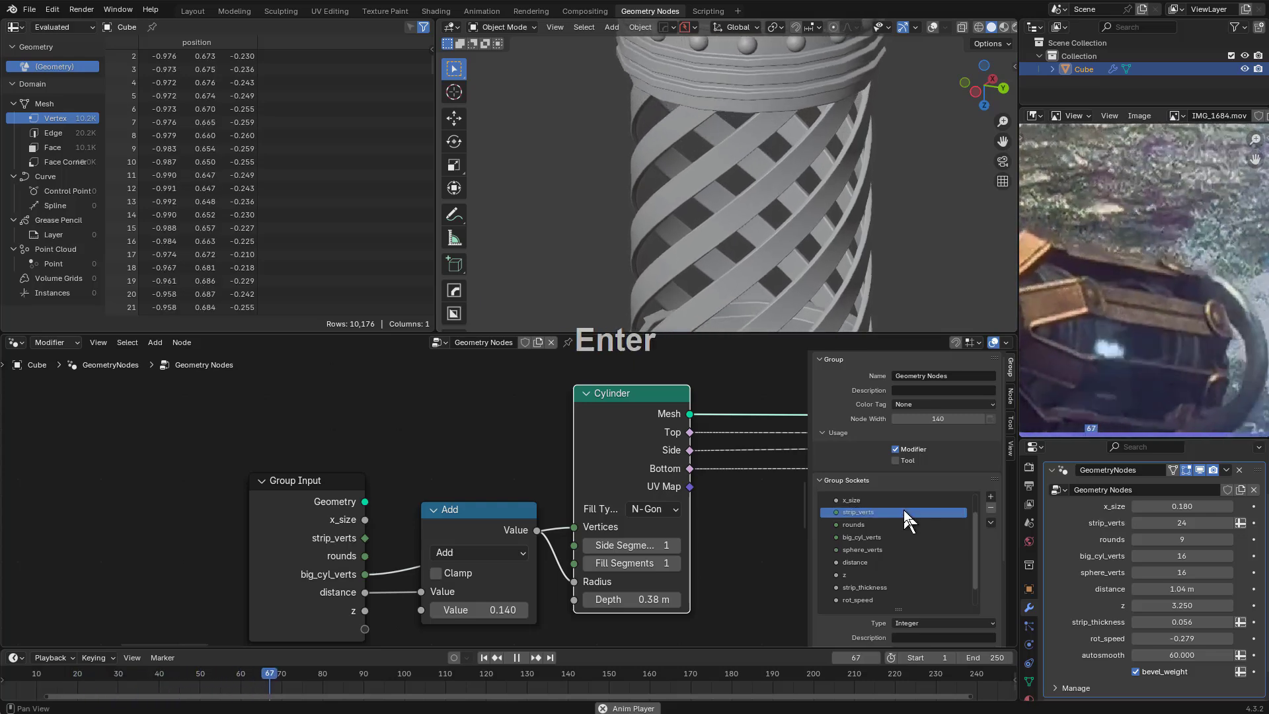
Rename the rounds input to instance_count and move it directly below sphere_verts
{"action": "double_click", "coordinate": [871, 526]}
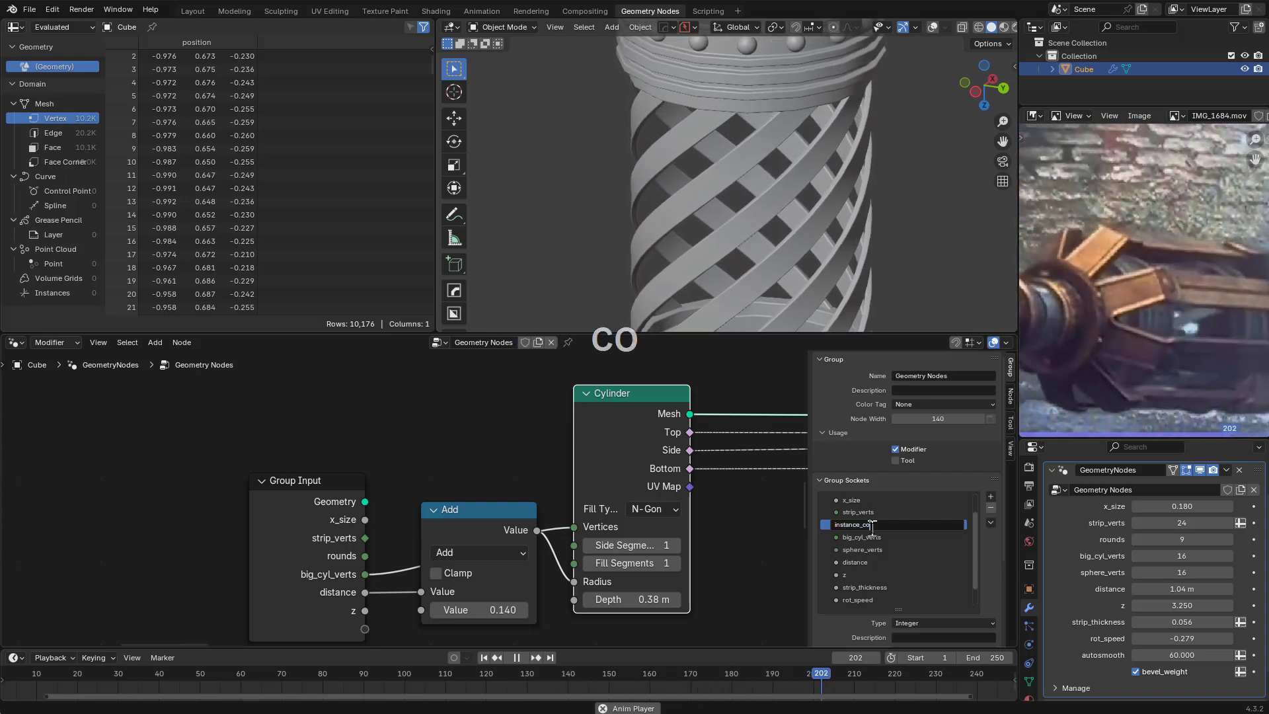
{"action": "key", "text": "Return"}
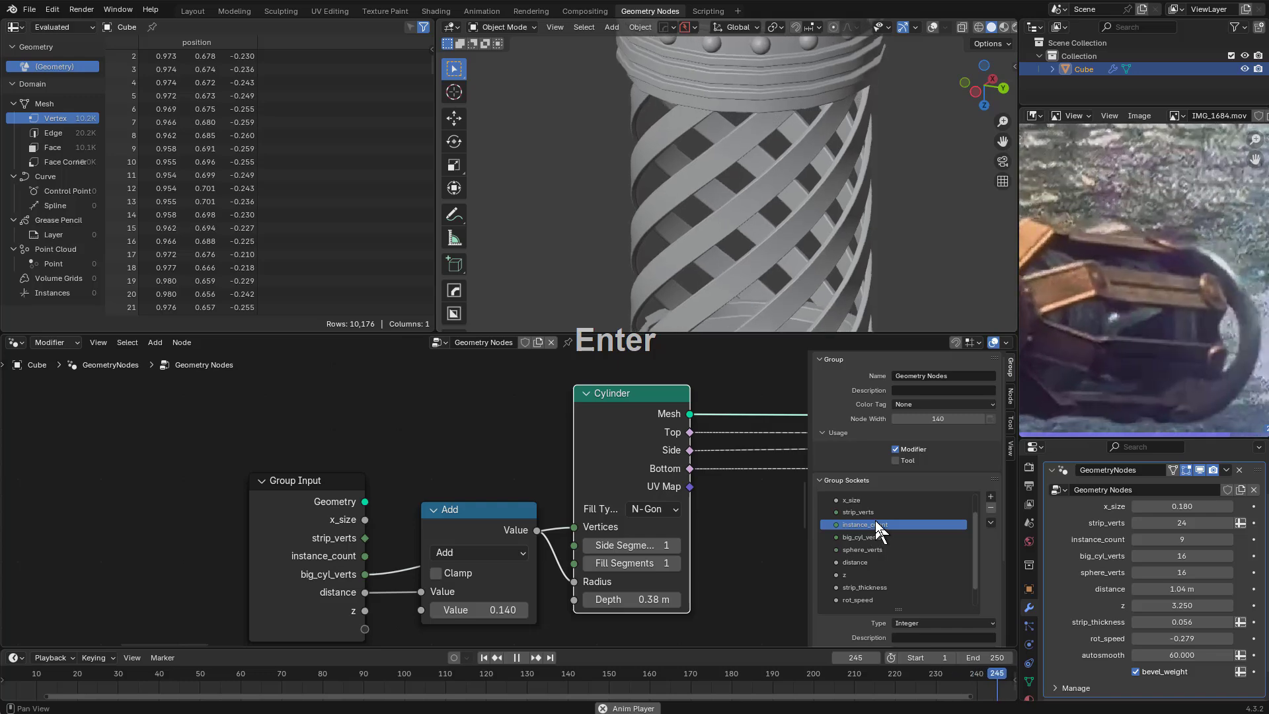
{"action": "left_click", "coordinate": [878, 529]}
{"action": "left_click_drag", "start_coordinate": [878, 529], "coordinate": [889, 557]}
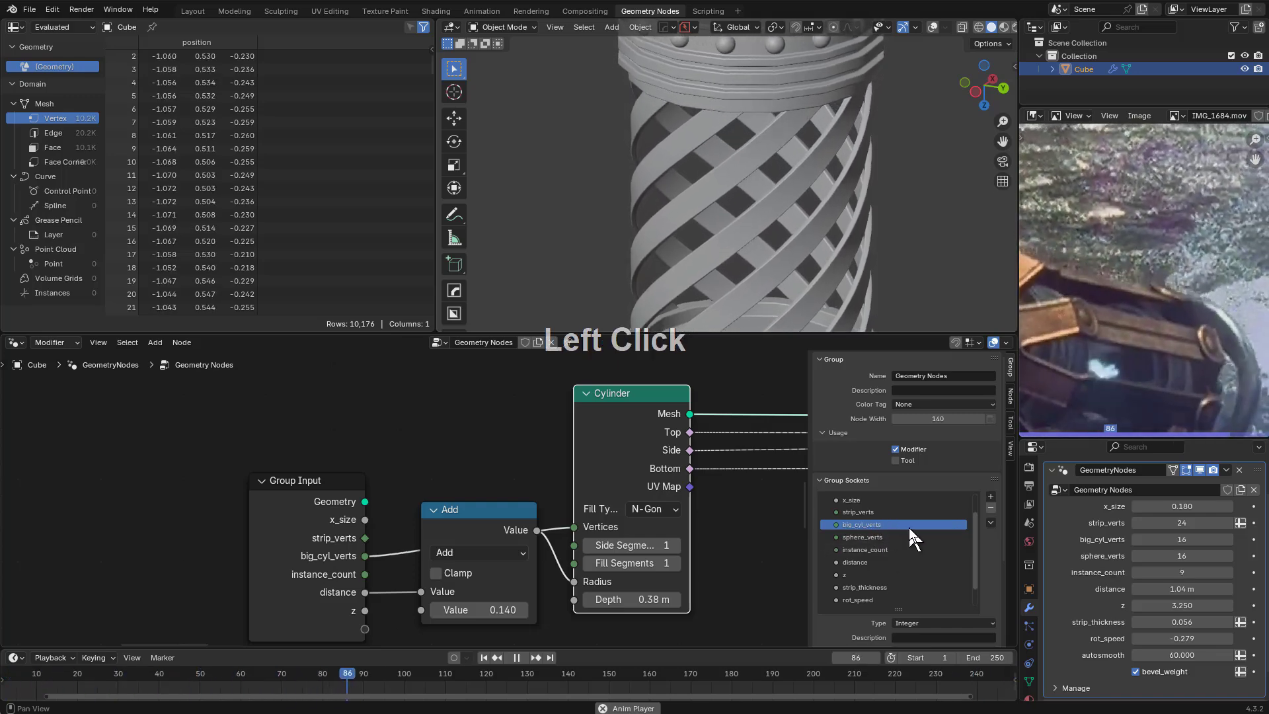
Try other instance_count and sphere_verts values and check their effect on the column
{"action": "left_click_drag", "start_coordinate": [1179, 573], "coordinate": [1157, 556], "text": "shift"}
{"action": "right_click", "coordinate": [1179, 573], "text": "shift"}
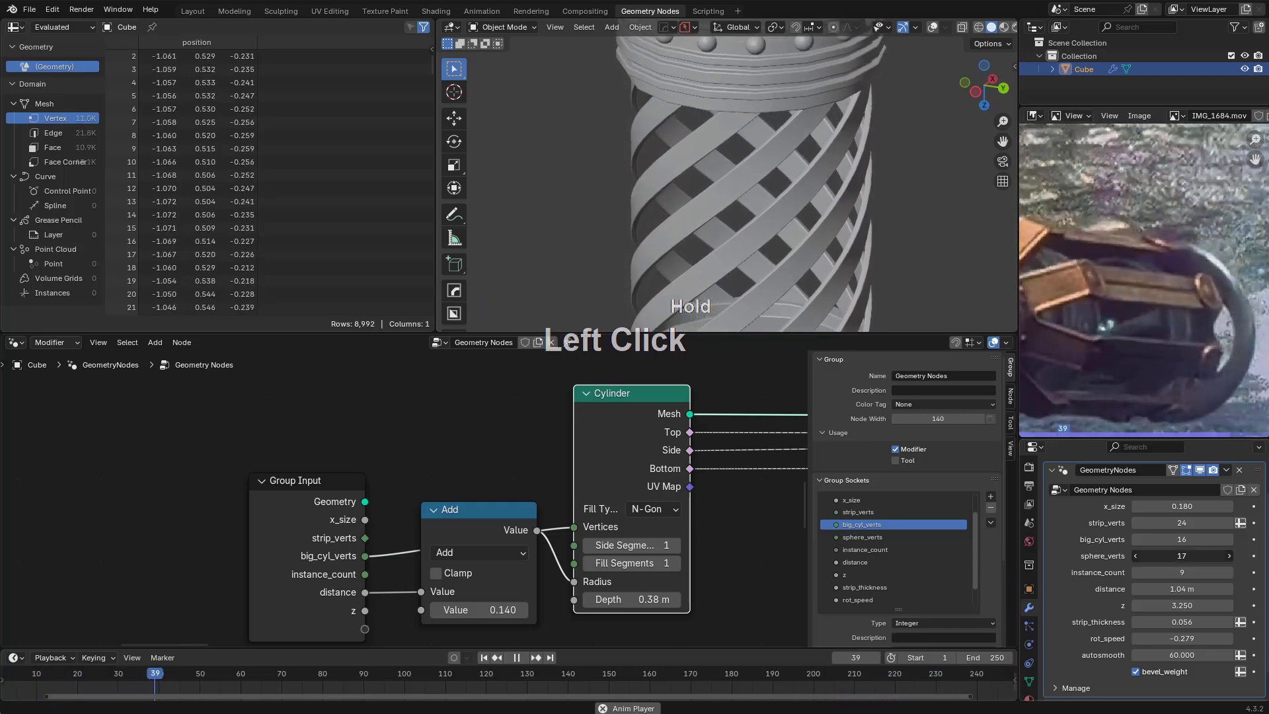
{"action": "right_click", "coordinate": [1157, 556]}
Turn on the viewport overlays for a view of the whole column
{"action": "scroll", "coordinate": [918, 160], "scroll_direction": "down", "scroll_amount": 3}
{"action": "left_click", "coordinate": [933, 27]}
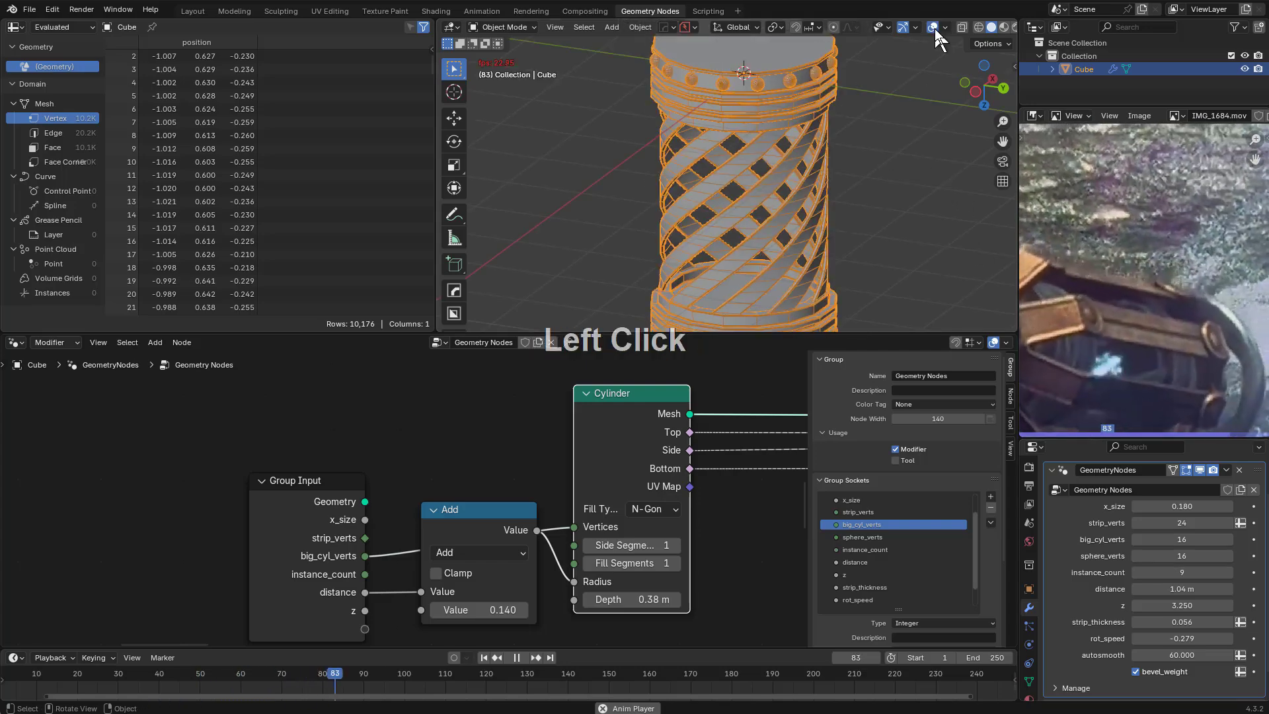
Examine the column's crossing strips and the rim spheres up close
{"action": "middle_click_drag", "start_coordinate": [760, 261], "coordinate": [765, 249], "text": "shift"}
{"action": "scroll", "coordinate": [762, 258], "scroll_direction": "up", "scroll_amount": 5}
{"action": "key", "text": "a"}
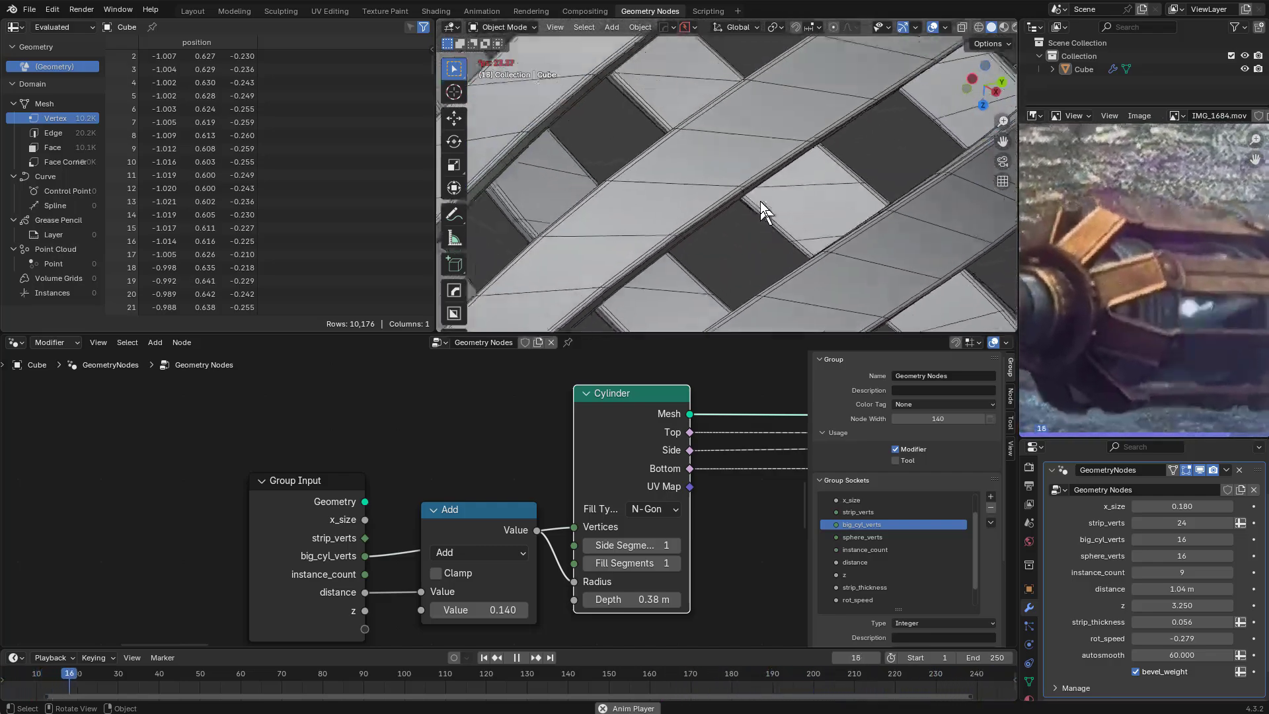
{"action": "key", "text": "KP_2"}
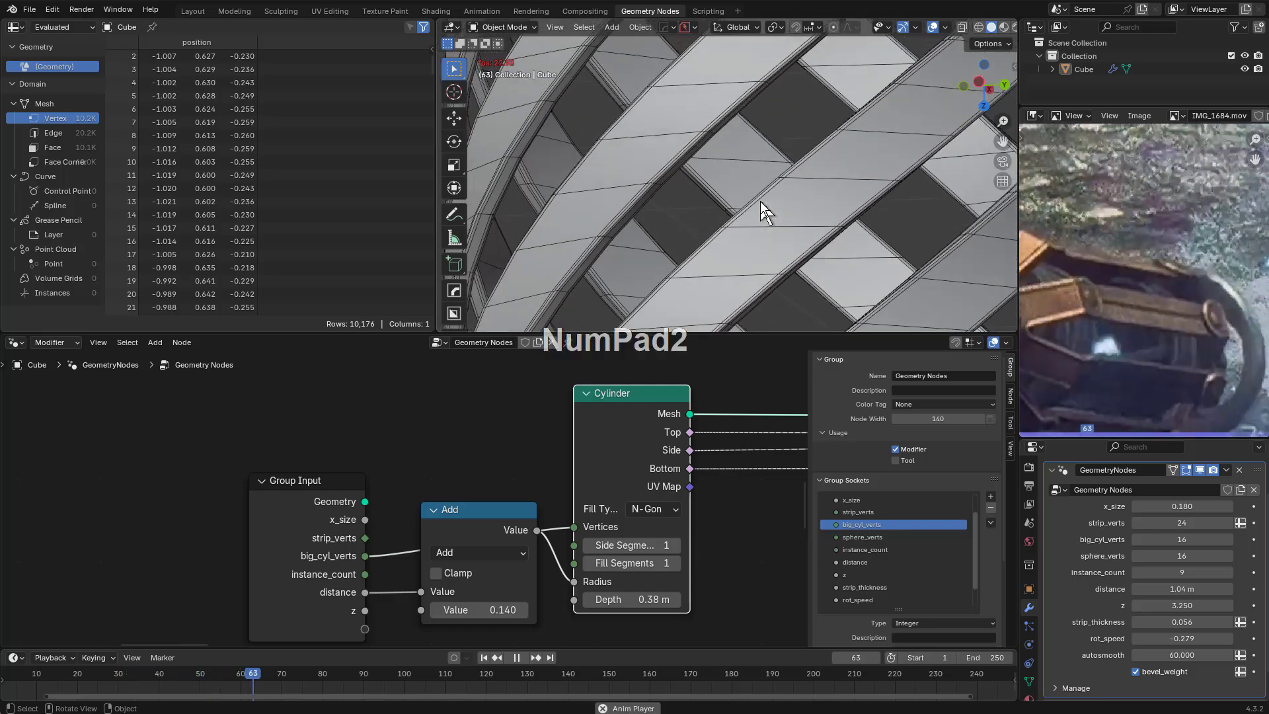
{"action": "scroll", "coordinate": [760, 201], "scroll_direction": "up", "scroll_amount": 5}
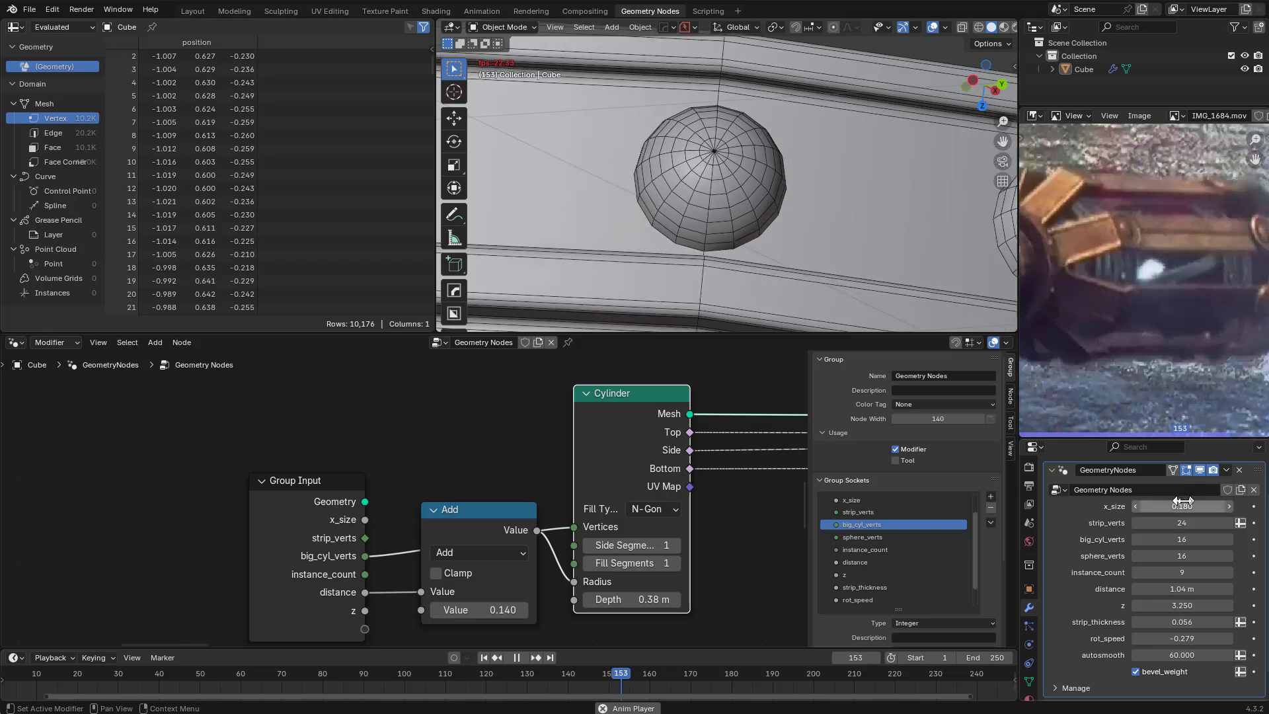
Try other x_size, sphere_verts and instance_count values on the column
{"action": "mouse_move", "coordinate": [1184, 505]}
{"action": "left_mouse_down"}
{"action": "mouse_move", "coordinate": [1170, 505]}
{"action": "mouse_move", "coordinate": [1184, 505]}
{"action": "left_mouse_up"}
{"action": "right_click", "coordinate": [1183, 505]}
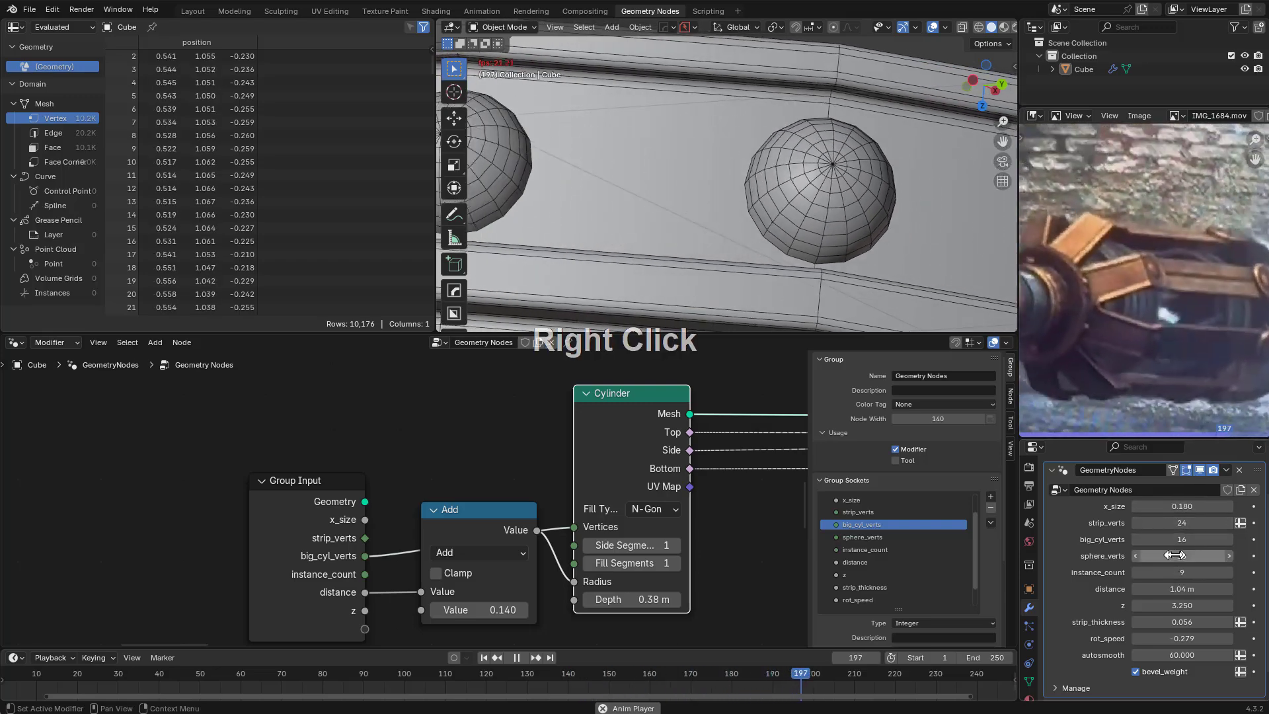
{"action": "mouse_move", "coordinate": [1182, 556]}
{"action": "left_mouse_down"}
{"action": "mouse_move", "coordinate": [1138, 556]}
{"action": "mouse_move", "coordinate": [1183, 572]}
{"action": "left_mouse_up"}
{"action": "right_click", "coordinate": [1158, 556]}
{"action": "right_click", "coordinate": [1184, 572]}
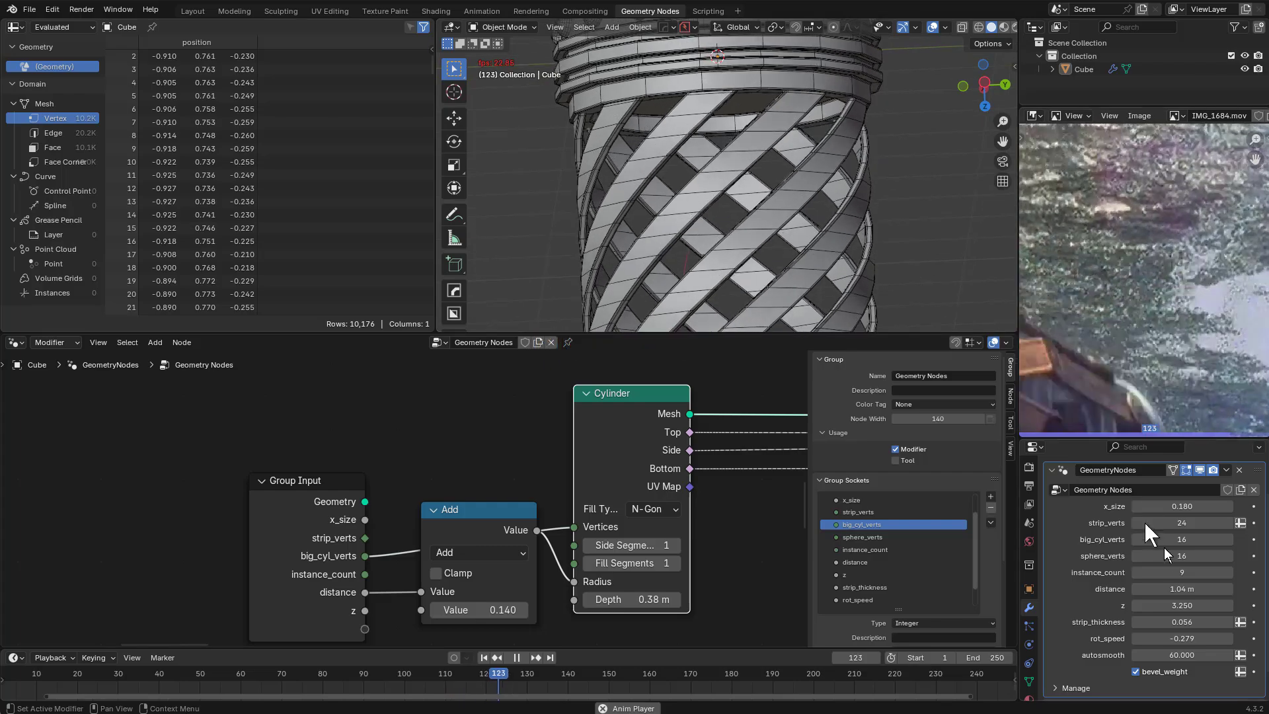
Set distance to 1.49 m and the second value of the Add node feeding the Cylinder radius to 0.320
{"action": "left_click_drag", "start_coordinate": [1182, 572], "coordinate": [1209, 586]}
{"action": "right_click", "coordinate": [1176, 573]}
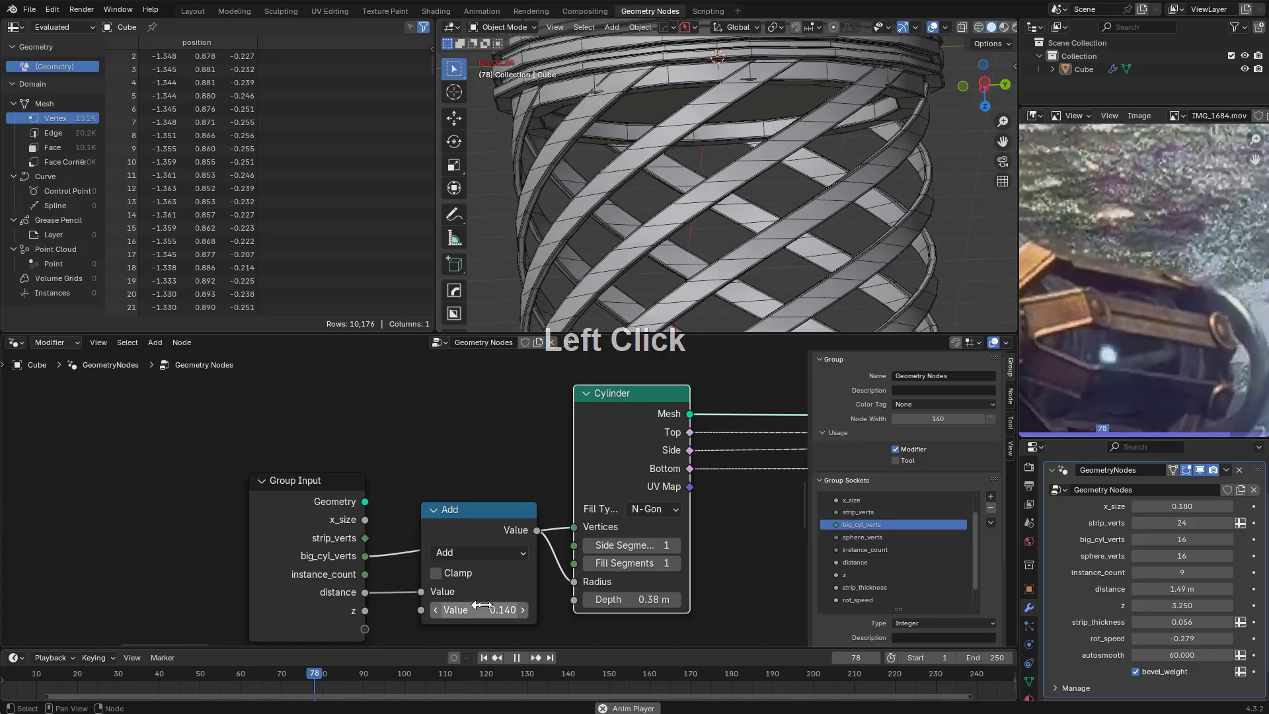
{"action": "left_click_drag", "start_coordinate": [488, 608], "coordinate": [526, 608], "text": "shift"}
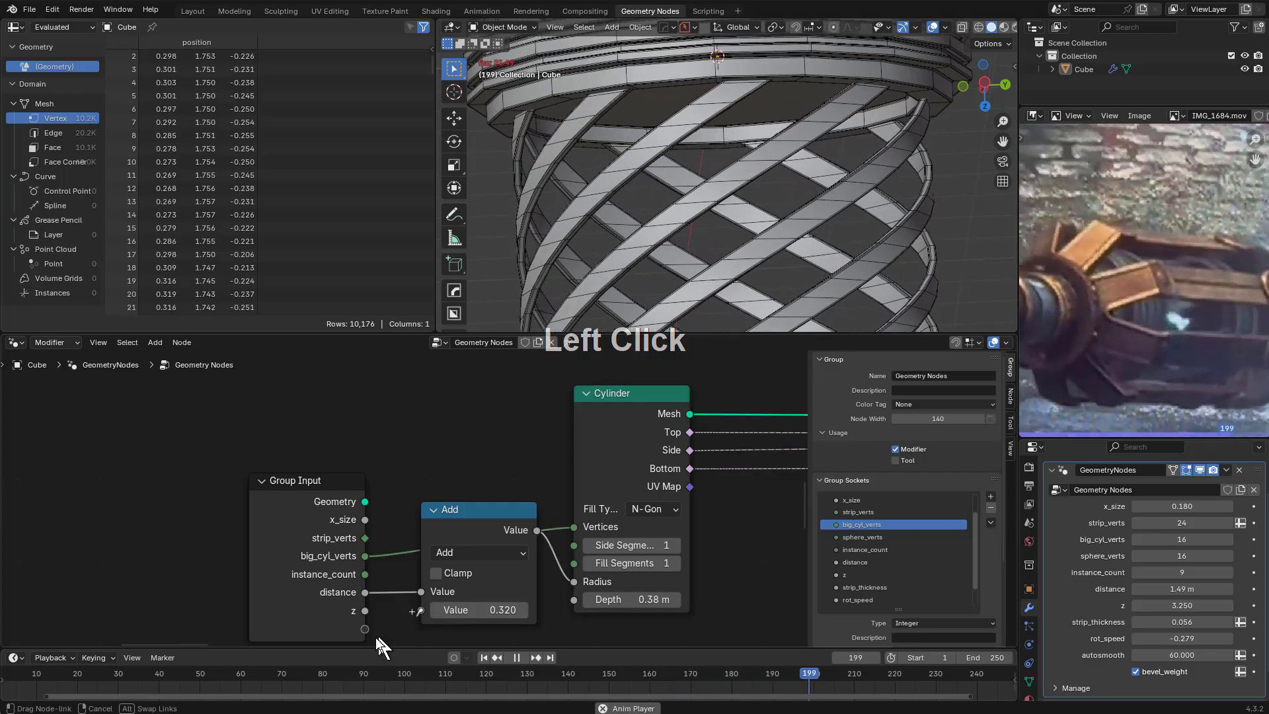
Expose the Add node's second value as a group input named cyl_offset and move it directly below distance
{"action": "left_click_drag", "start_coordinate": [374, 637], "coordinate": [374, 638]}
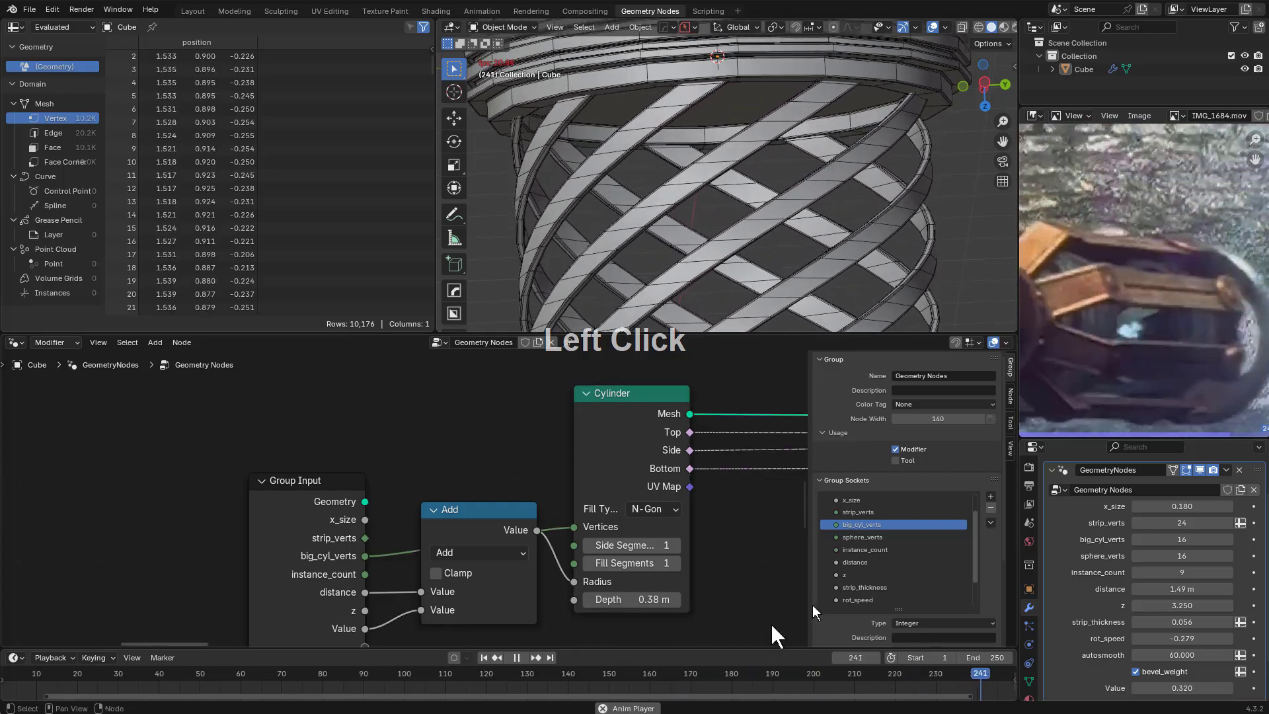
{"action": "scroll", "coordinate": [897, 588], "scroll_direction": "down", "scroll_amount": 3}
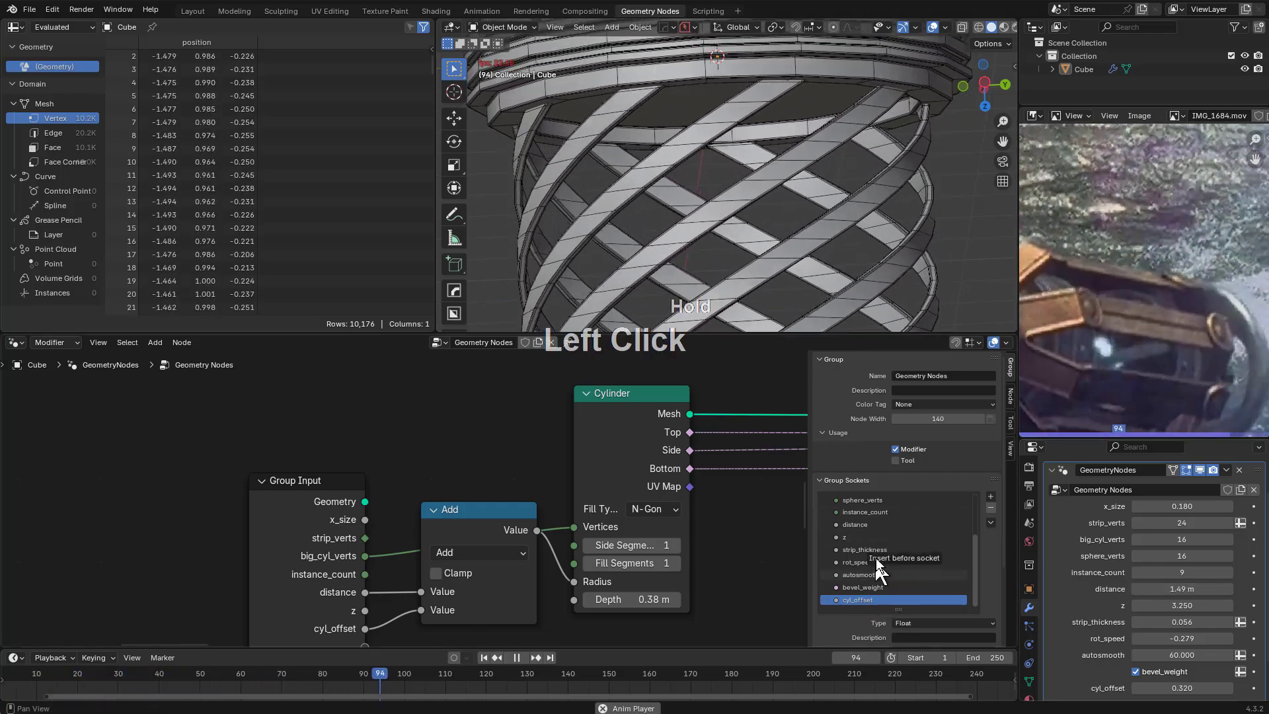
{"action": "left_click_drag", "start_coordinate": [861, 527], "coordinate": [863, 538]}
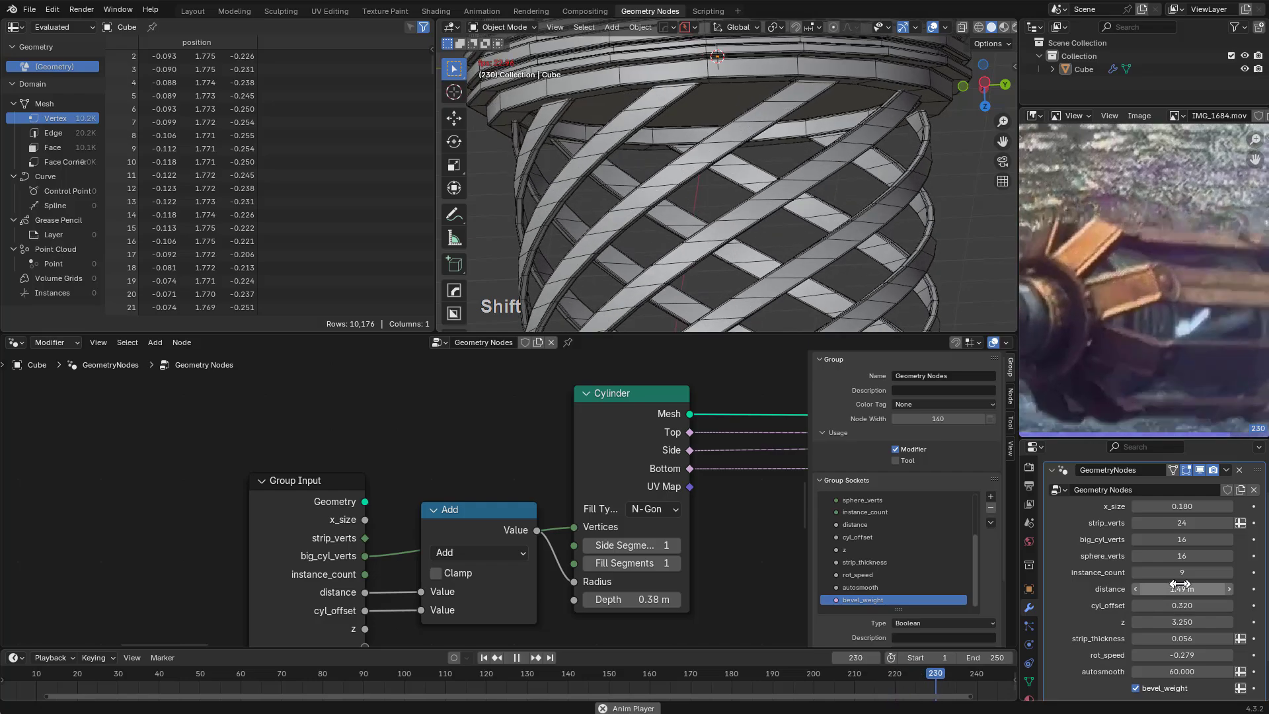
Set distance to 0.853 m, cyl_offset to 0.214, z to 2.497 and strip_thickness to 0.101
{"action": "left_click_drag", "start_coordinate": [1182, 589], "coordinate": [1010, 588], "text": "shift"}
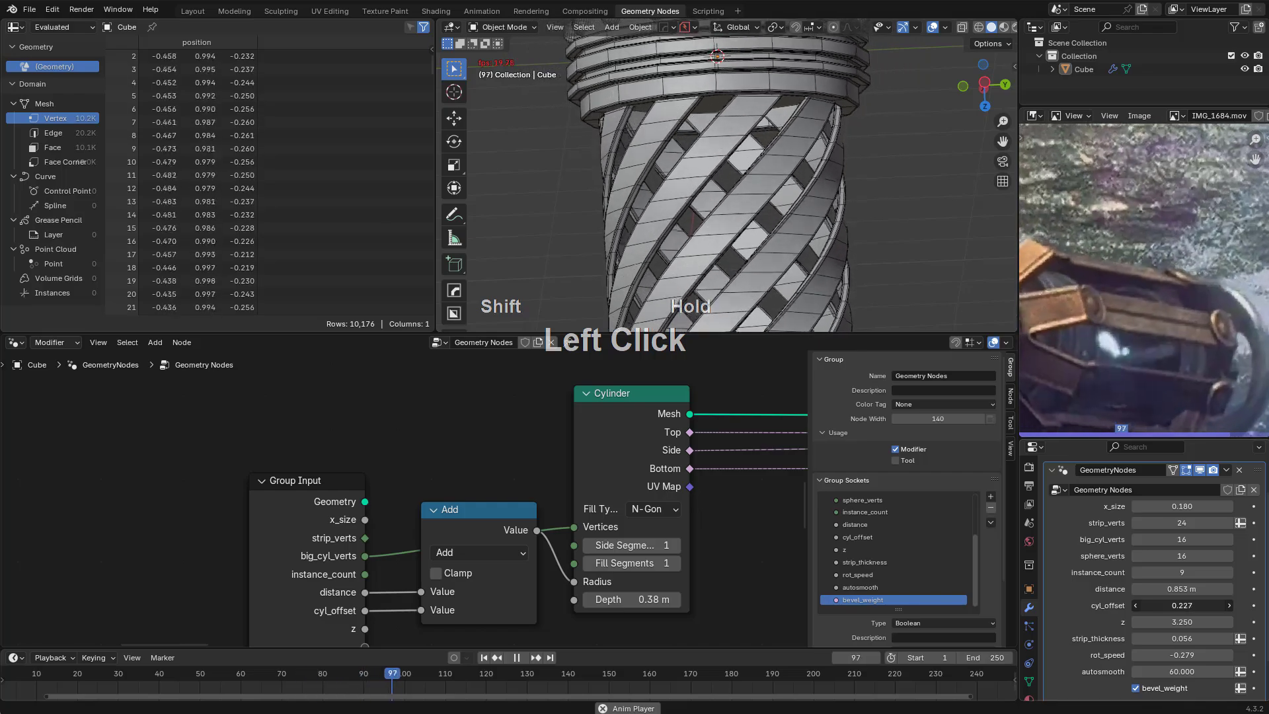
{"action": "mouse_move", "coordinate": [1180, 606]}
{"action": "left_mouse_down", "text": "shift"}
{"action": "mouse_move", "coordinate": [1210, 622]}
{"action": "mouse_move", "coordinate": [1147, 622]}
{"action": "mouse_move", "coordinate": [1192, 622]}
{"action": "mouse_move", "coordinate": [1164, 622]}
{"action": "left_mouse_up", "text": "shift"}
{"action": "right_click", "coordinate": [1163, 622]}
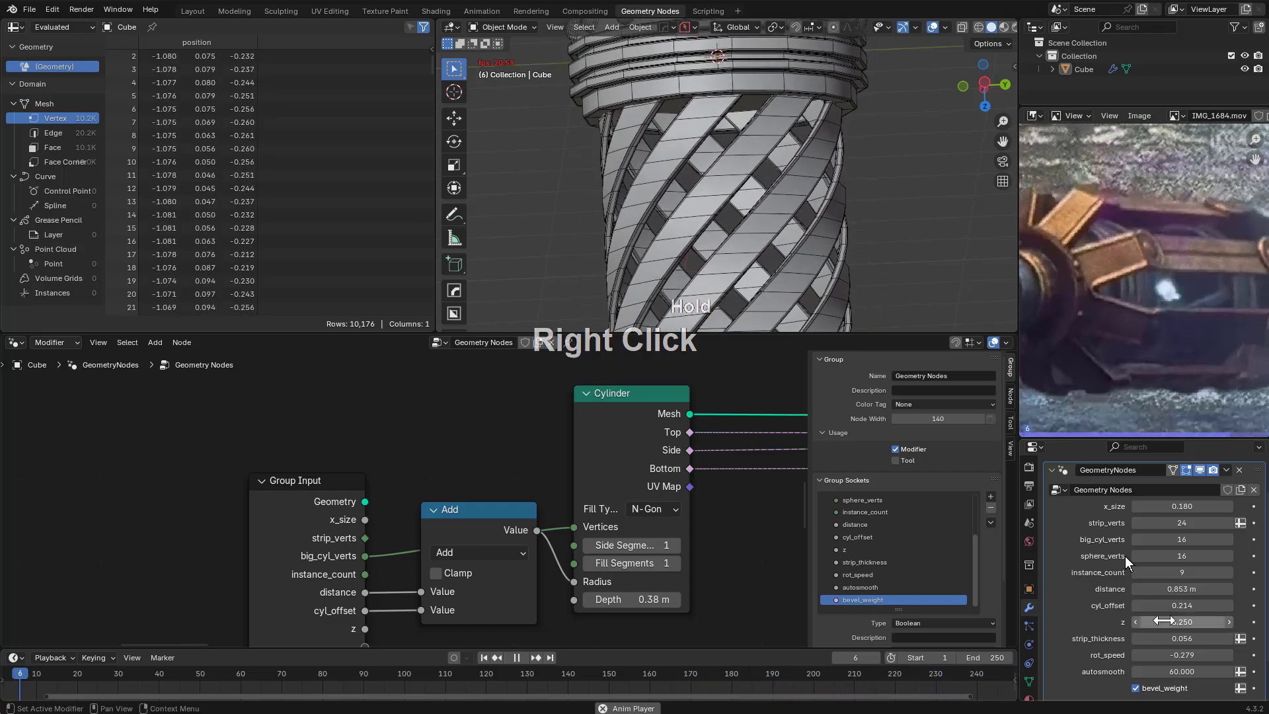
{"action": "scroll", "coordinate": [827, 220], "scroll_direction": "down", "scroll_amount": 3}
{"action": "middle_click_drag", "start_coordinate": [830, 243], "coordinate": [821, 214], "text": "shift"}
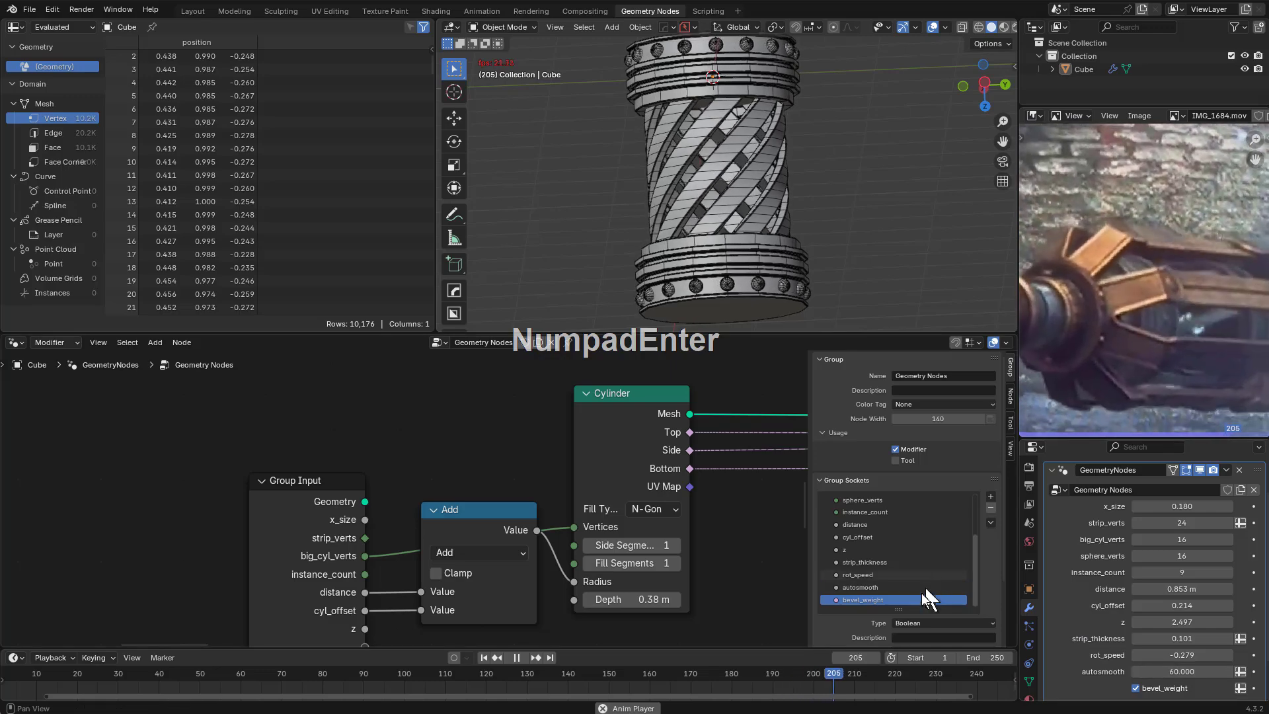
Change the autosmooth input to Integer with default 60, minimum 2 and maximum 180
{"action": "scroll", "coordinate": [871, 628], "scroll_direction": "down", "scroll_amount": 2}
{"action": "left_click", "coordinate": [908, 572]}
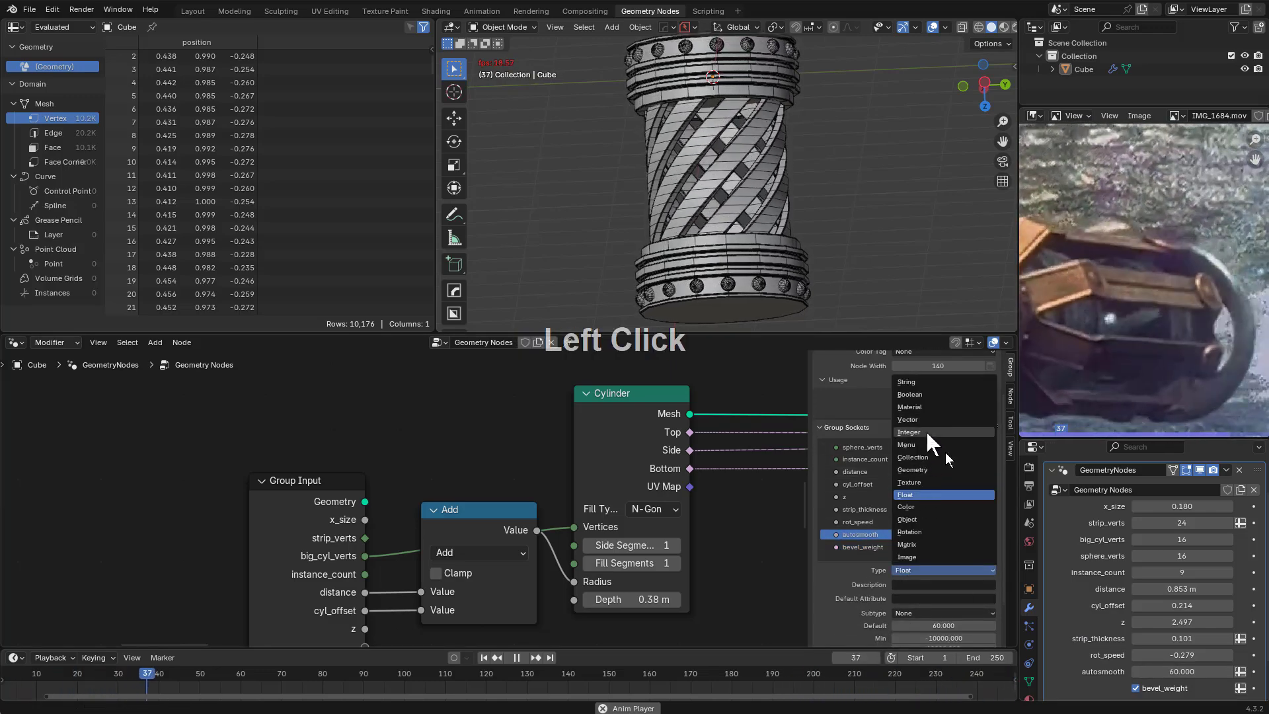
{"action": "left_click", "coordinate": [922, 430]}
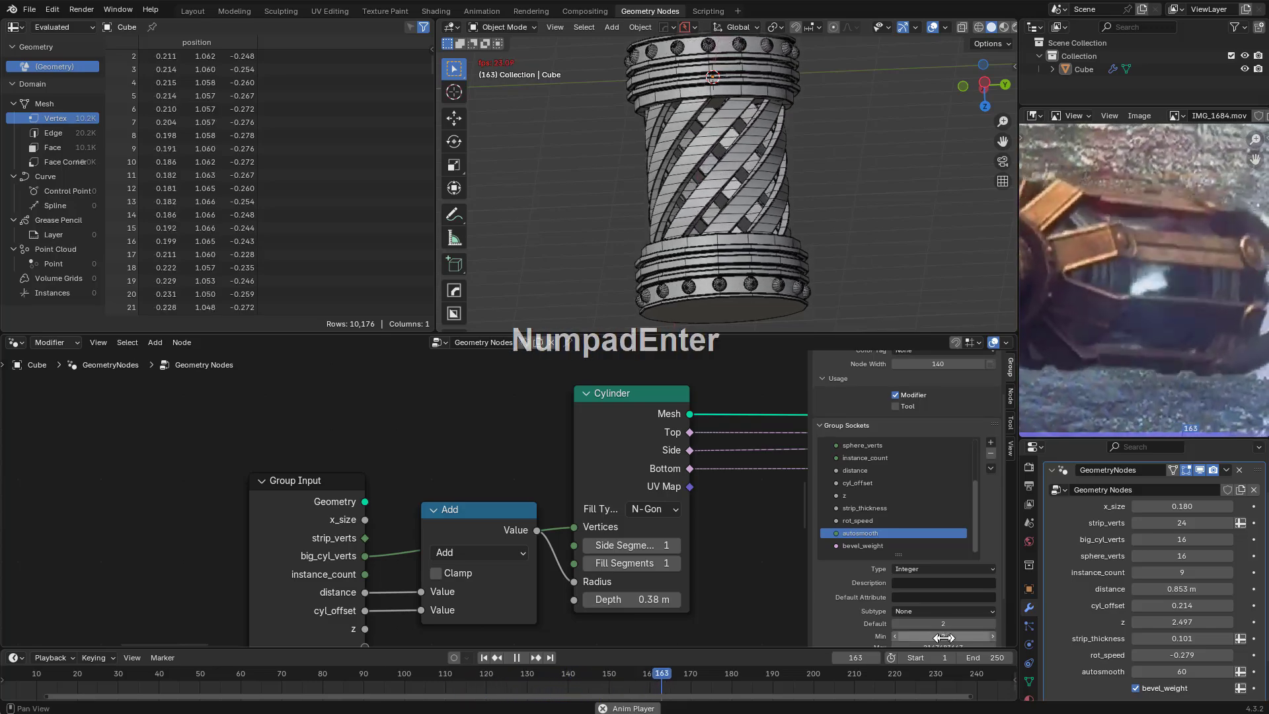
{"action": "scroll", "coordinate": [944, 638], "scroll_direction": "down", "scroll_amount": 1}
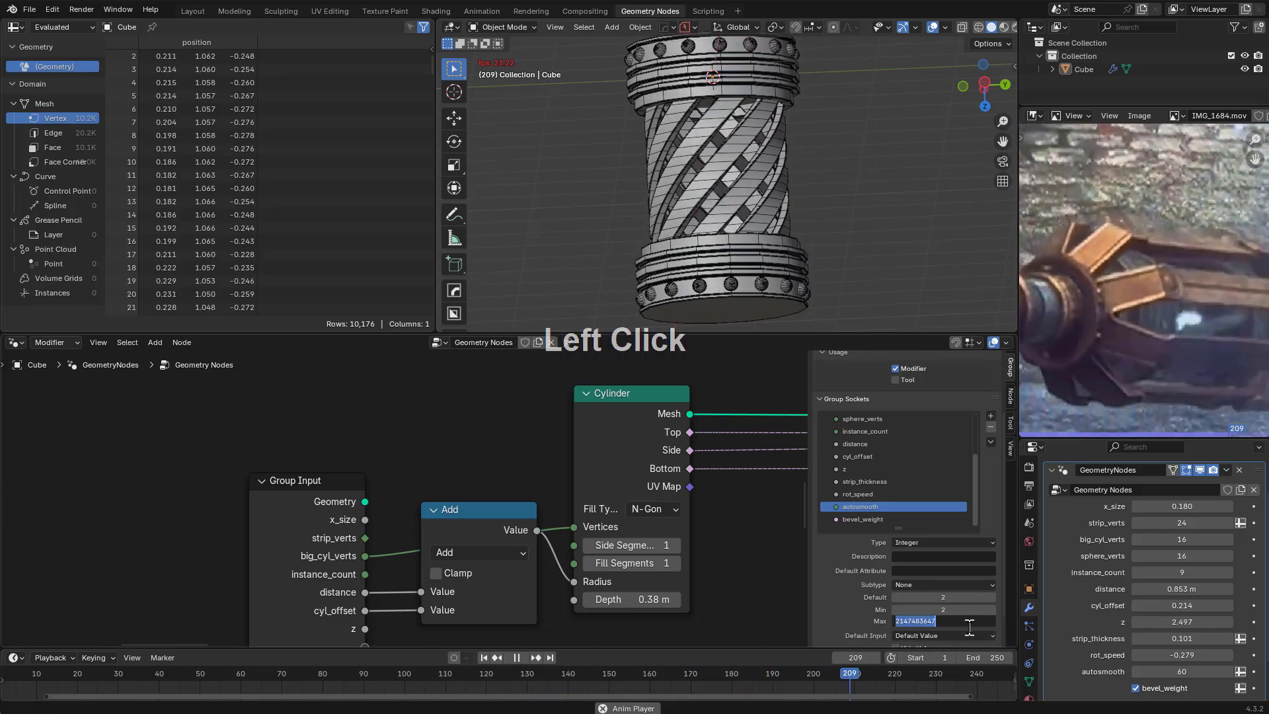
{"action": "key", "text": "KP_Enter"}
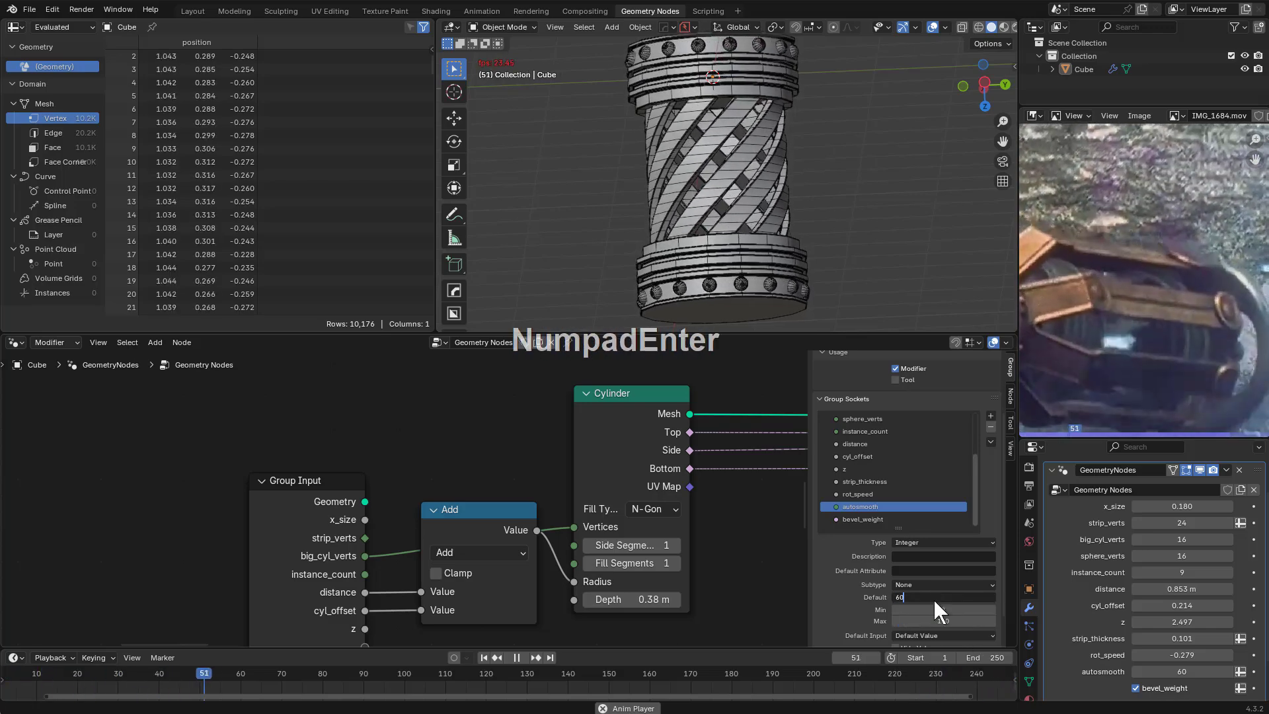
Set rot_speed to 0.771 for the column's rotation
{"action": "scroll", "coordinate": [1162, 638], "scroll_direction": "down", "scroll_amount": 3}
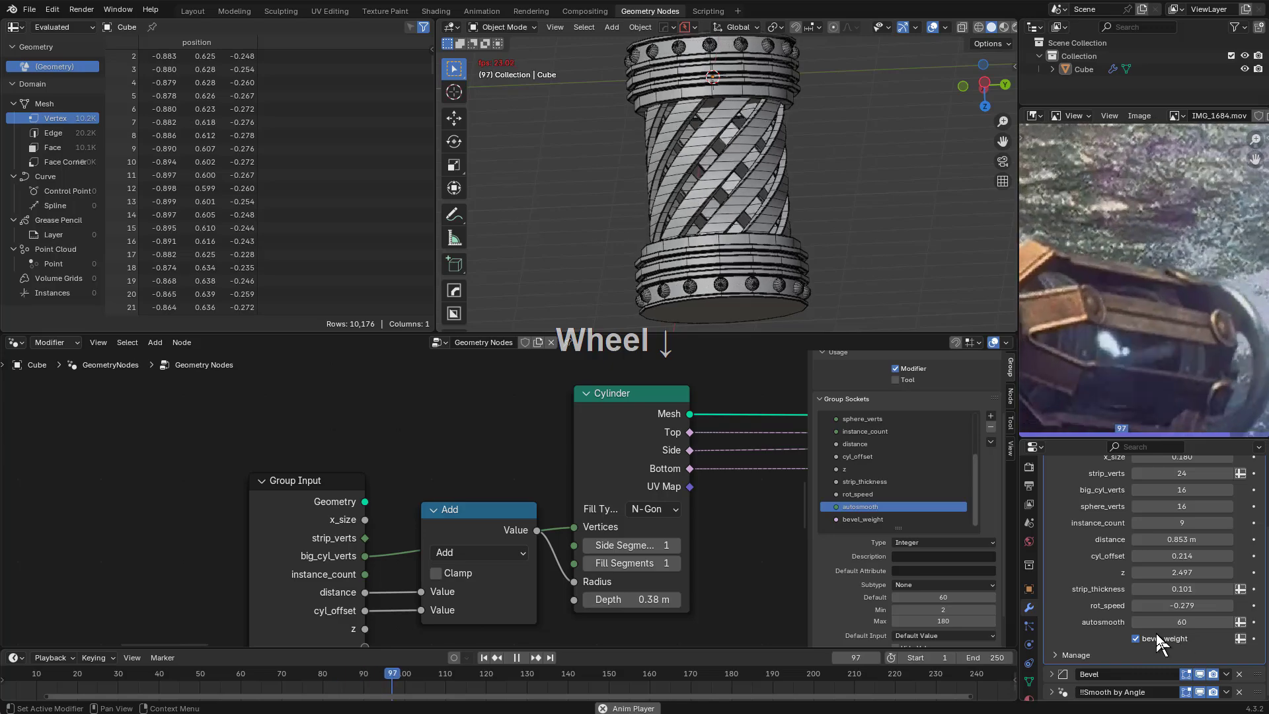
{"action": "left_click_drag", "start_coordinate": [1182, 606], "coordinate": [1154, 605]}
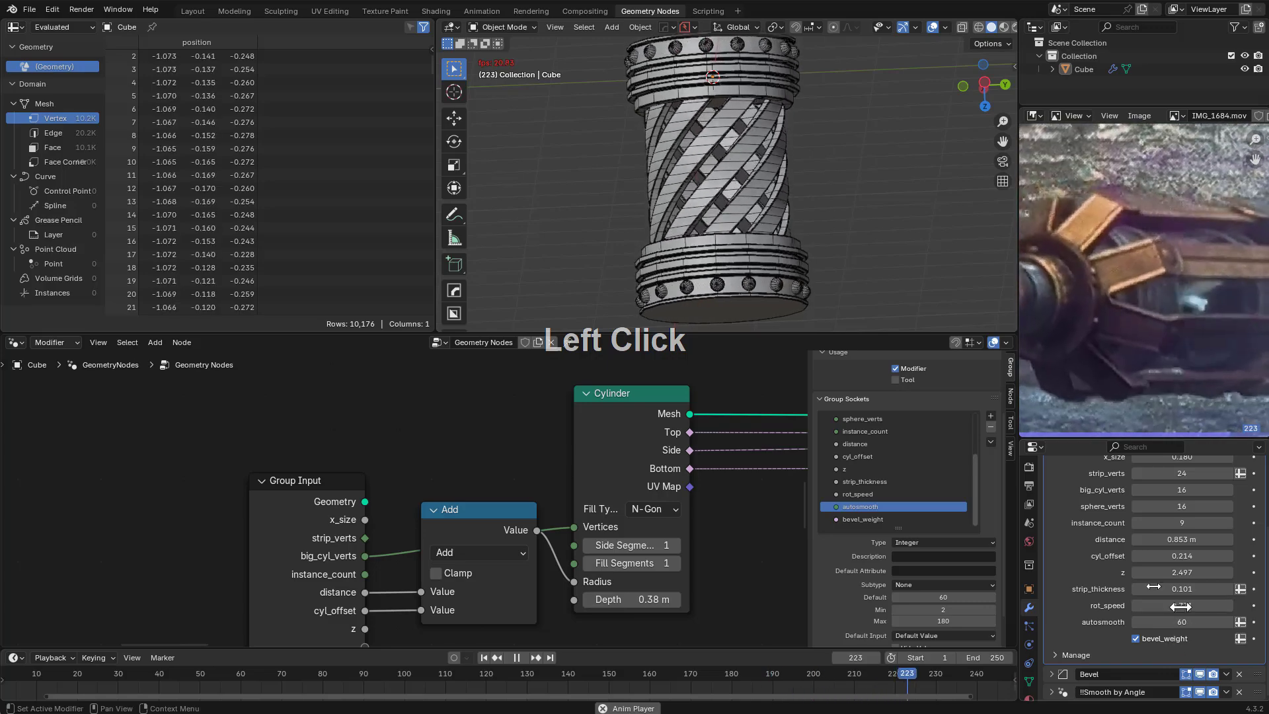
{"action": "scroll", "coordinate": [1111, 525], "scroll_direction": "up", "scroll_amount": 5}
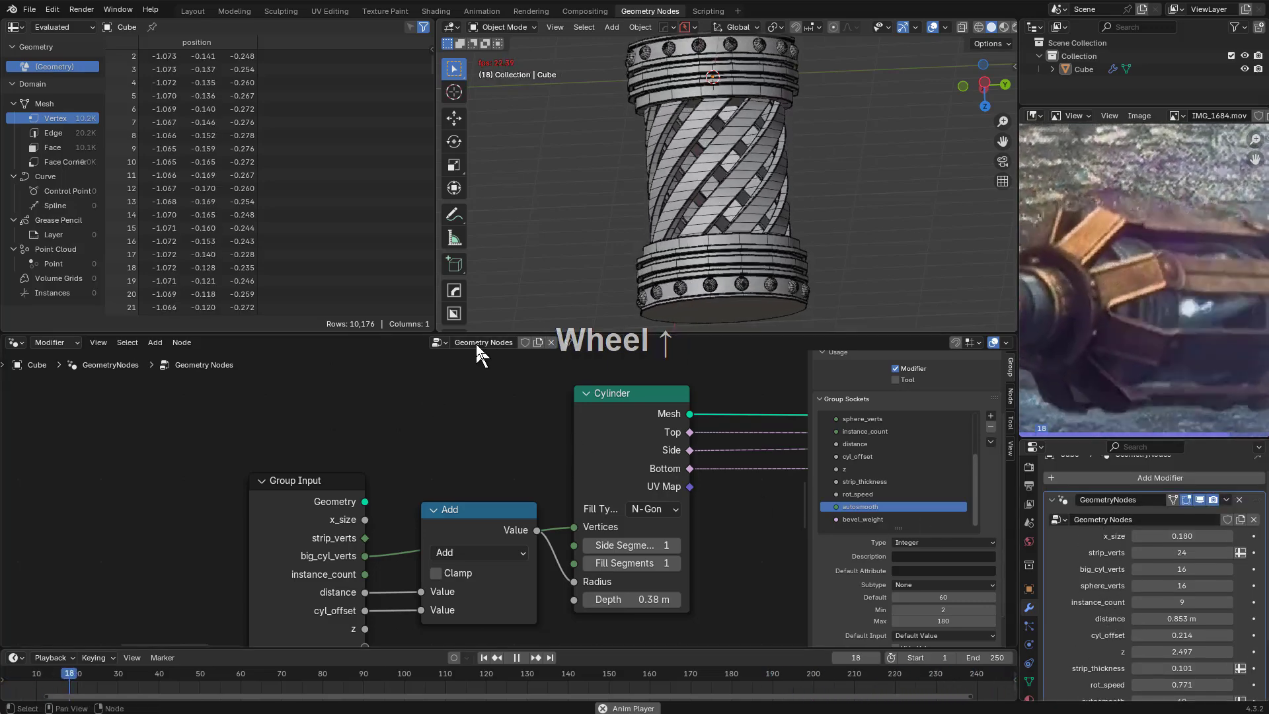
Rename the geometry node group lop_cylinder_core
{"action": "left_click", "coordinate": [477, 344]}
{"action": "type", "text": "lop"}
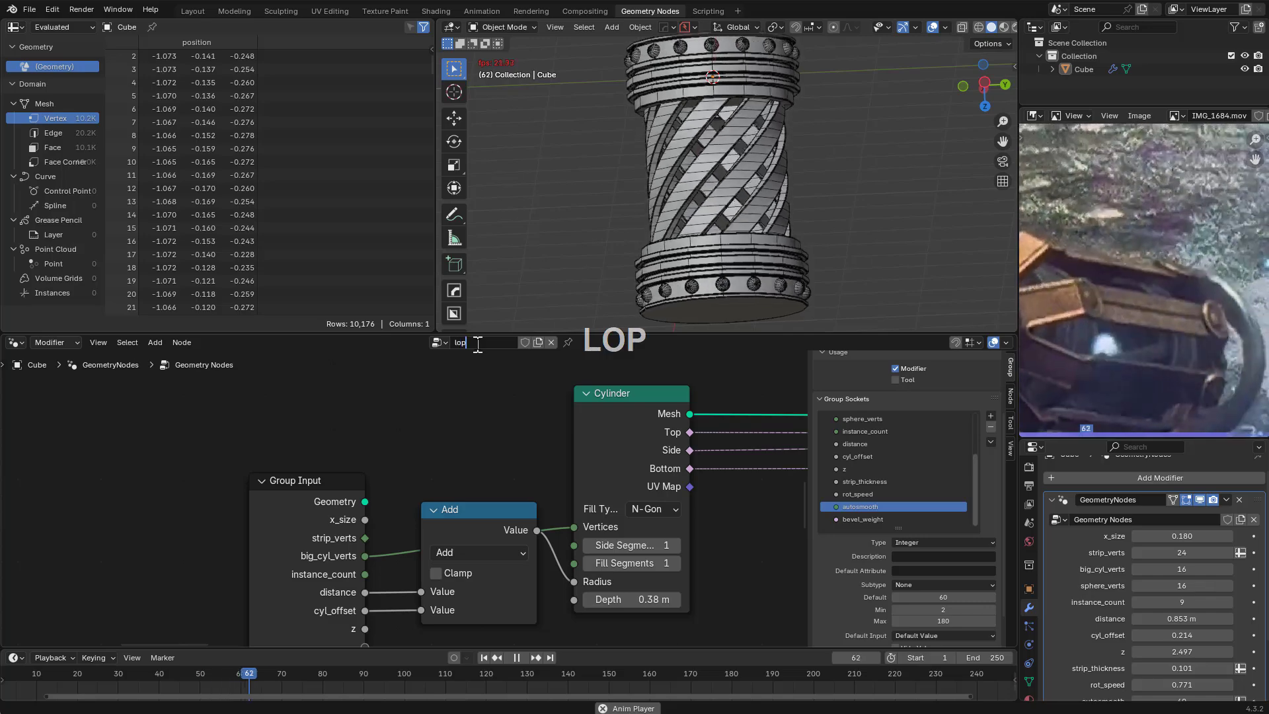
{"action": "type", "text": "_cy"}
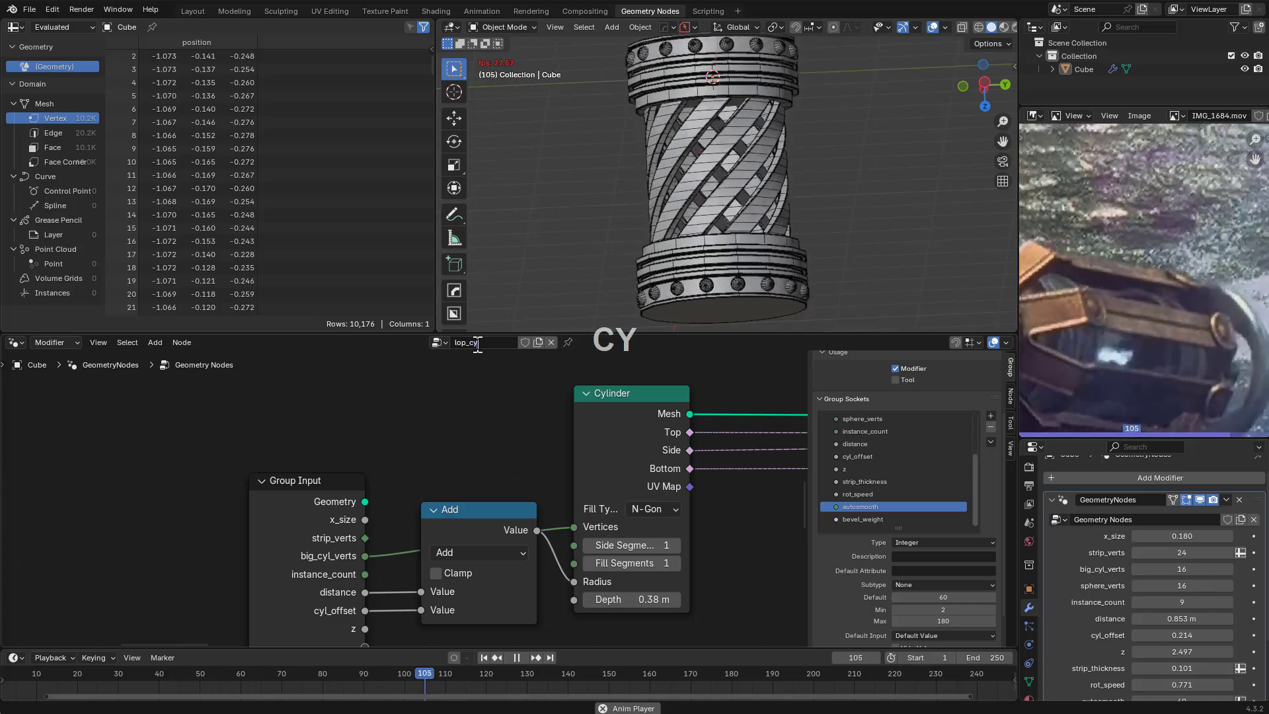
{"action": "type", "text": "linder"}
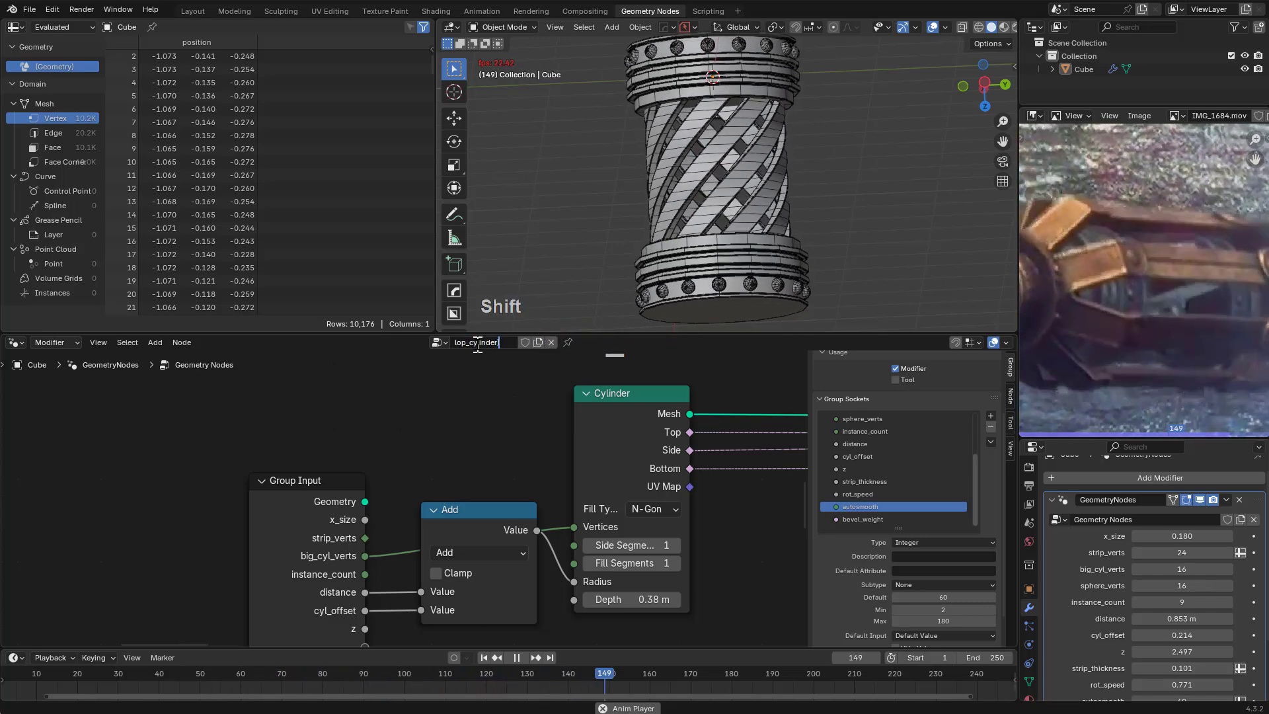
{"action": "type", "text": "_core"}
{"action": "key", "text": "Return"}
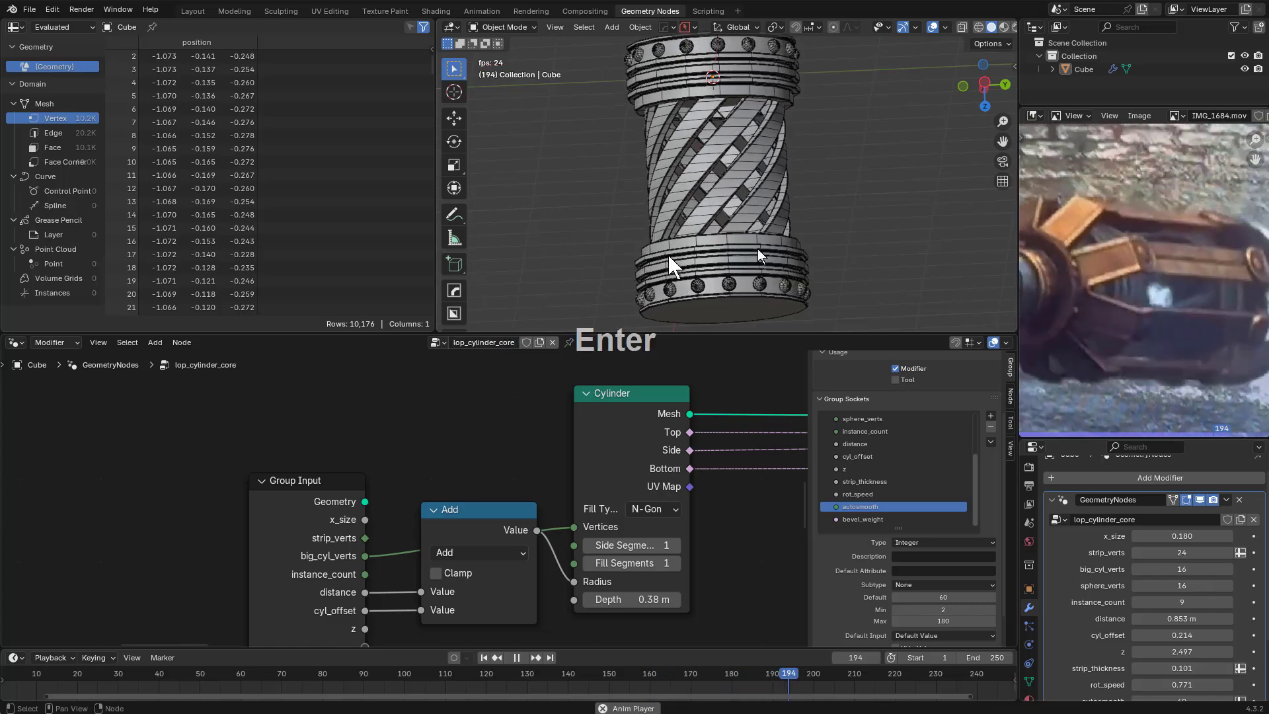
Examine the column's rims, twisted strips and rim spheres from several angles for overlapping geometry
{"action": "middle_click_drag", "start_coordinate": [1183, 231], "coordinate": [1084, 285]}
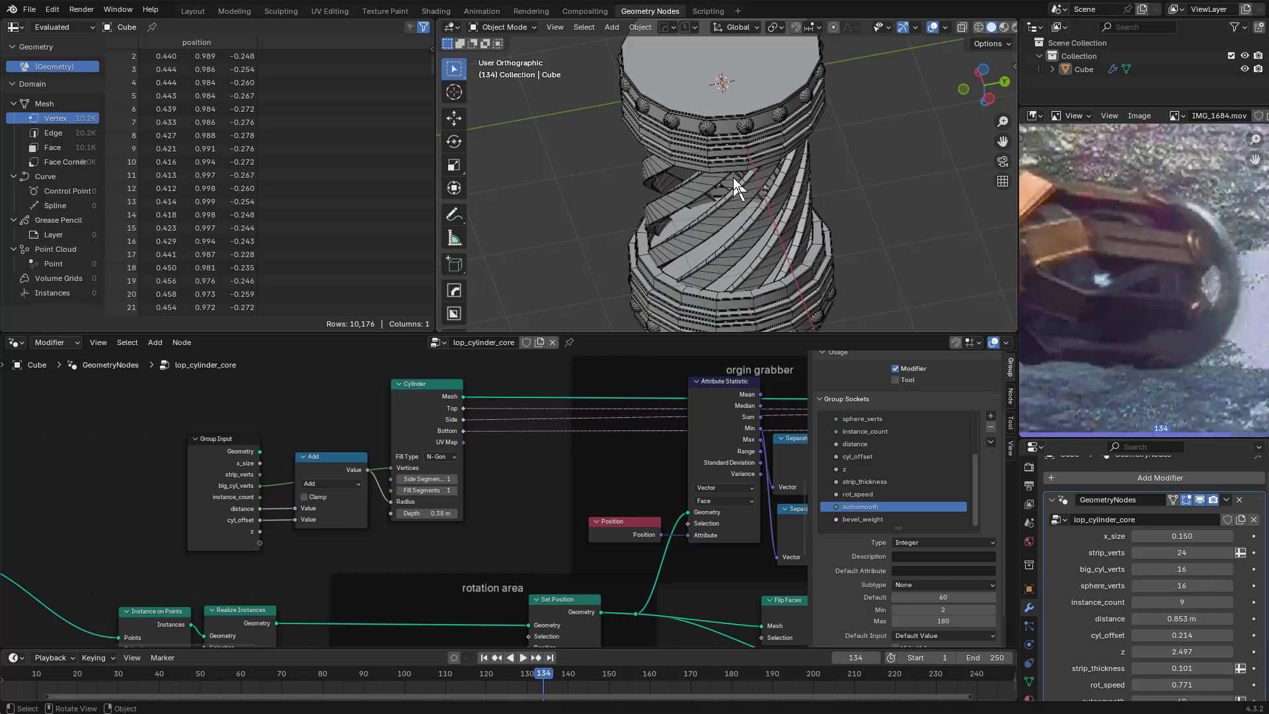
{"action": "scroll", "coordinate": [747, 163], "scroll_direction": "up", "scroll_amount": 8}
{"action": "middle_click_drag", "start_coordinate": [711, 195], "coordinate": [685, 188]}
{"action": "scroll", "coordinate": [685, 187], "scroll_direction": "down", "scroll_amount": 5}
{"action": "middle_click_drag", "start_coordinate": [685, 188], "coordinate": [595, 228], "text": "shift"}
{"action": "scroll", "coordinate": [711, 226], "scroll_direction": "up", "scroll_amount": 5}
{"action": "scroll", "coordinate": [711, 226], "scroll_direction": "up", "scroll_amount": 5}
{"action": "scroll", "coordinate": [711, 226], "scroll_direction": "down", "scroll_amount": 5}
{"action": "scroll", "coordinate": [711, 227], "scroll_direction": "up", "scroll_amount": 2}
{"action": "scroll", "coordinate": [711, 226], "scroll_direction": "up", "scroll_amount": 3}
{"action": "key", "text": "KP_2"}
{"action": "key", "text": "KP_2"}
{"action": "key", "text": "KP_2"}
{"action": "middle_click_drag", "start_coordinate": [711, 226], "coordinate": [711, 226]}
{"action": "middle_click_drag", "start_coordinate": [712, 226], "coordinate": [711, 226]}
{"action": "scroll", "coordinate": [615, 511], "scroll_direction": "down", "scroll_amount": 2}
Preview the first Delete Geometry node's output in the Viewer and inspect the resulting ring from below
{"action": "middle_click_drag", "start_coordinate": [558, 512], "coordinate": [518, 498]}
{"action": "scroll", "coordinate": [498, 527], "scroll_direction": "up", "scroll_amount": 2}
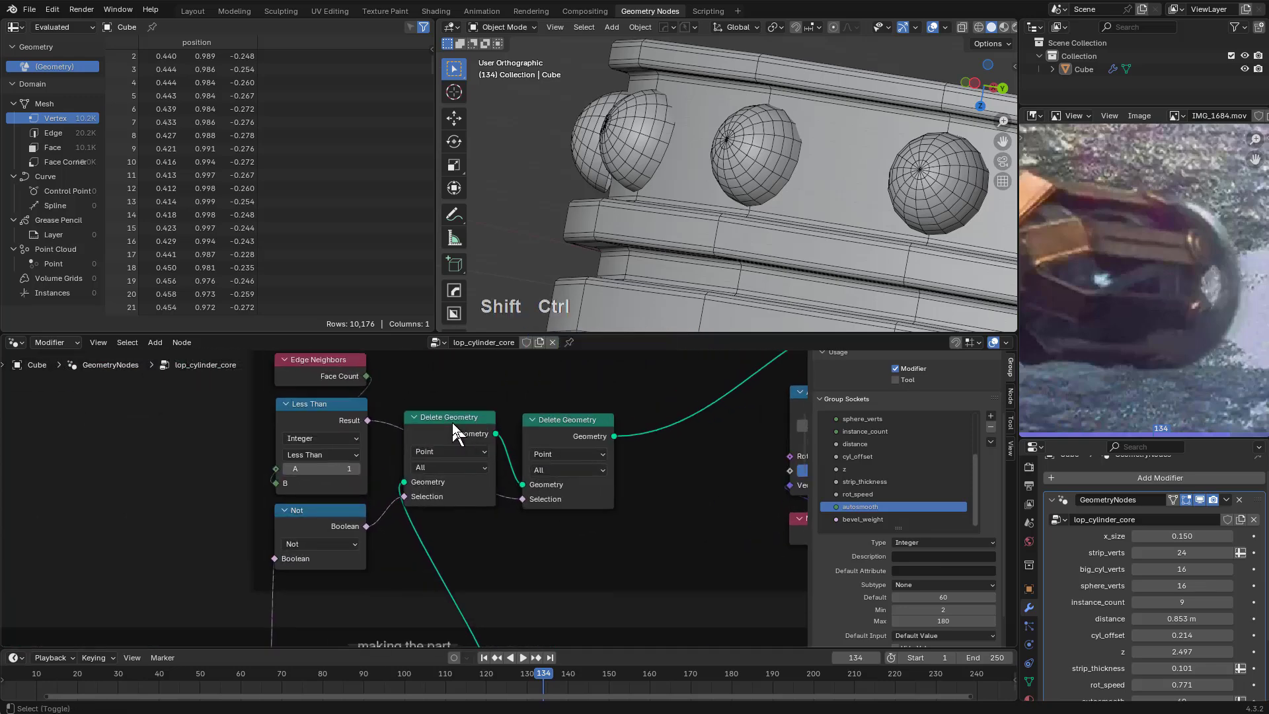
{"action": "left_click", "coordinate": [452, 424], "text": "ctrl+shift"}
{"action": "key", "text": "KP_Decimal"}
{"action": "middle_click_drag", "start_coordinate": [712, 220], "coordinate": [712, 97]}
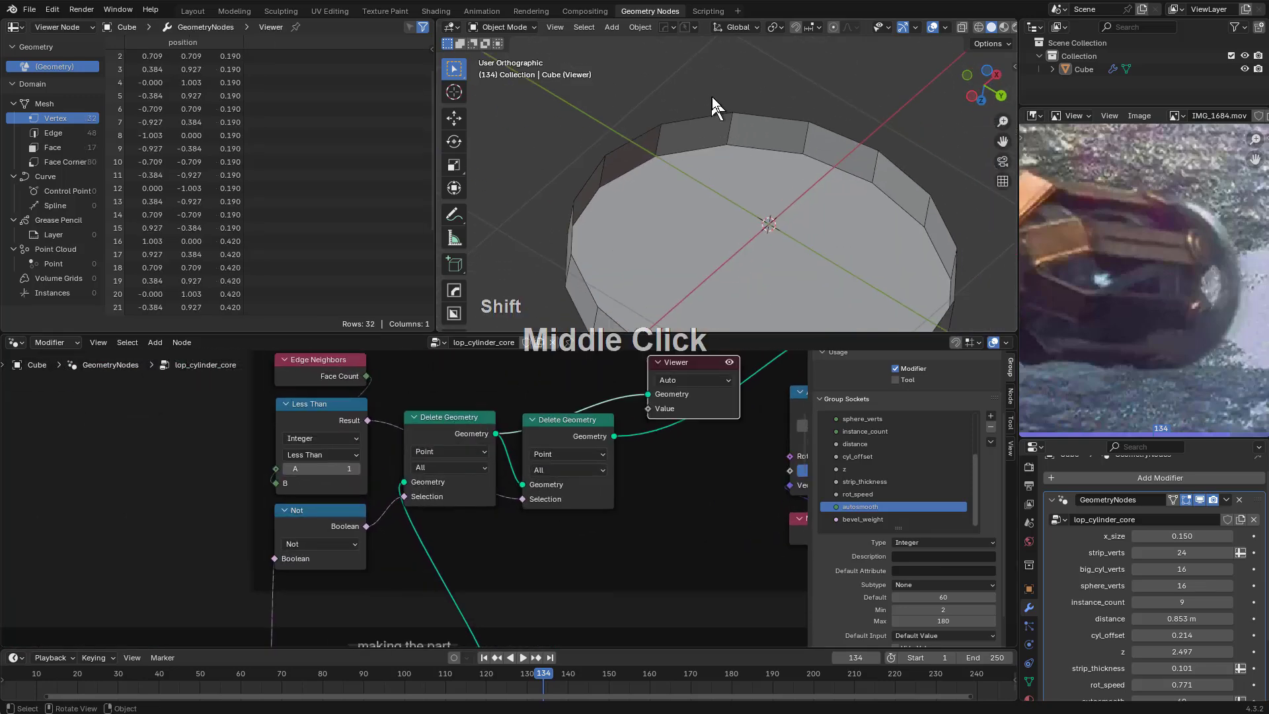
{"action": "mouse_move", "coordinate": [736, 181]}
{"action": "middle_mouse_down"}
{"action": "mouse_move", "coordinate": [771, 105]}
{"action": "mouse_move", "coordinate": [735, 167]}
{"action": "middle_mouse_up"}
{"action": "middle_click_drag", "start_coordinate": [524, 435], "coordinate": [468, 477]}
{"action": "scroll", "coordinate": [468, 469], "scroll_direction": "down", "scroll_amount": 2}
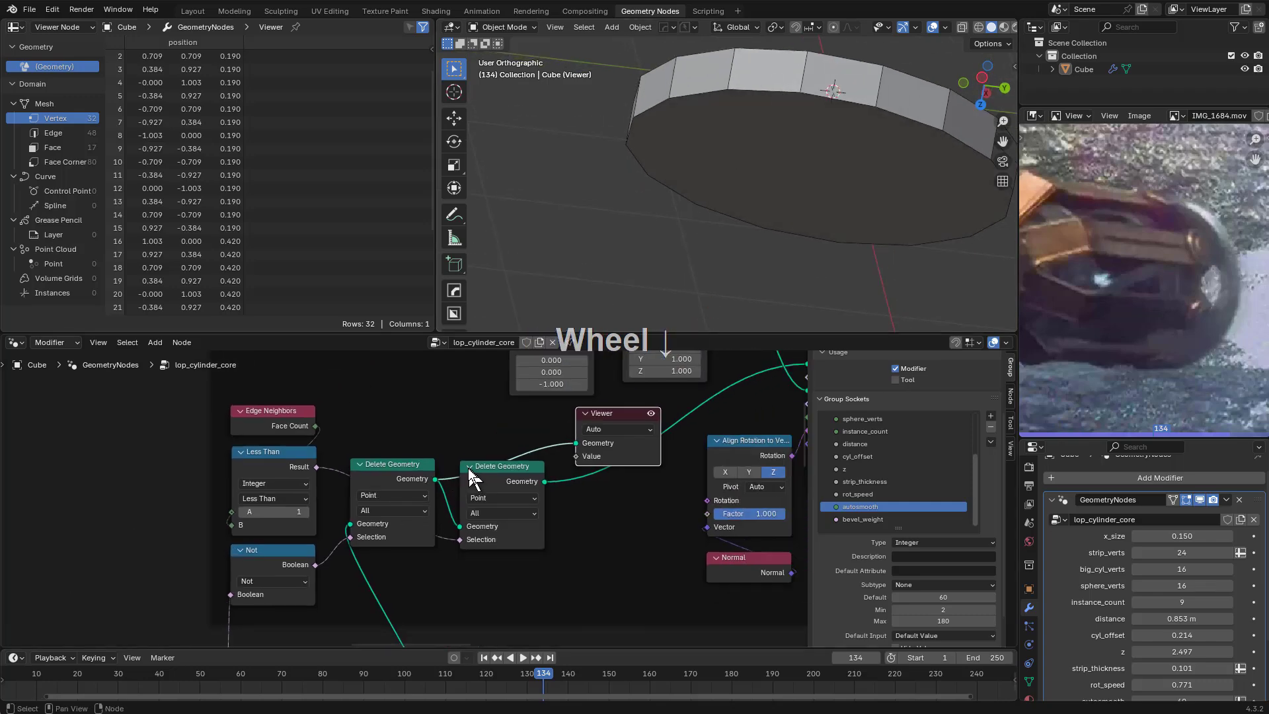
{"action": "scroll", "coordinate": [395, 510], "scroll_direction": "up", "scroll_amount": 2}
{"action": "left_click_drag", "start_coordinate": [395, 509], "coordinate": [395, 506]}
{"action": "right_click", "coordinate": [395, 505]}
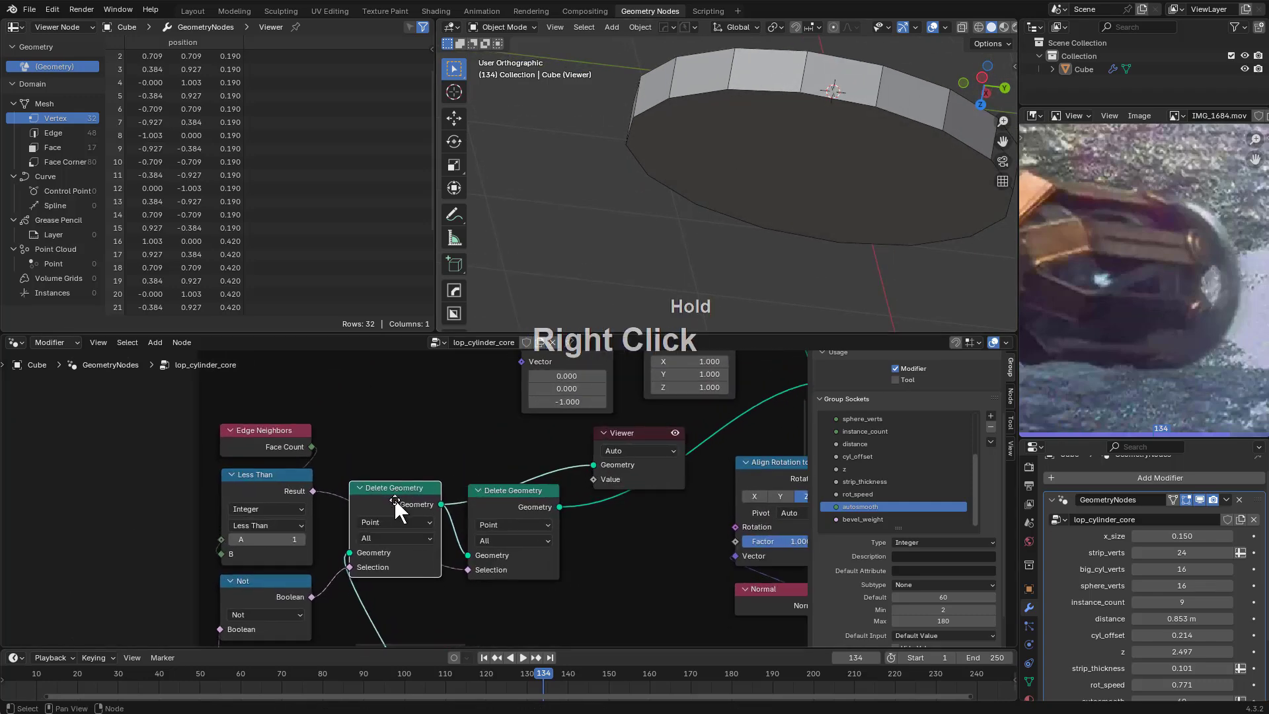
{"action": "left_click", "coordinate": [814, 108]}
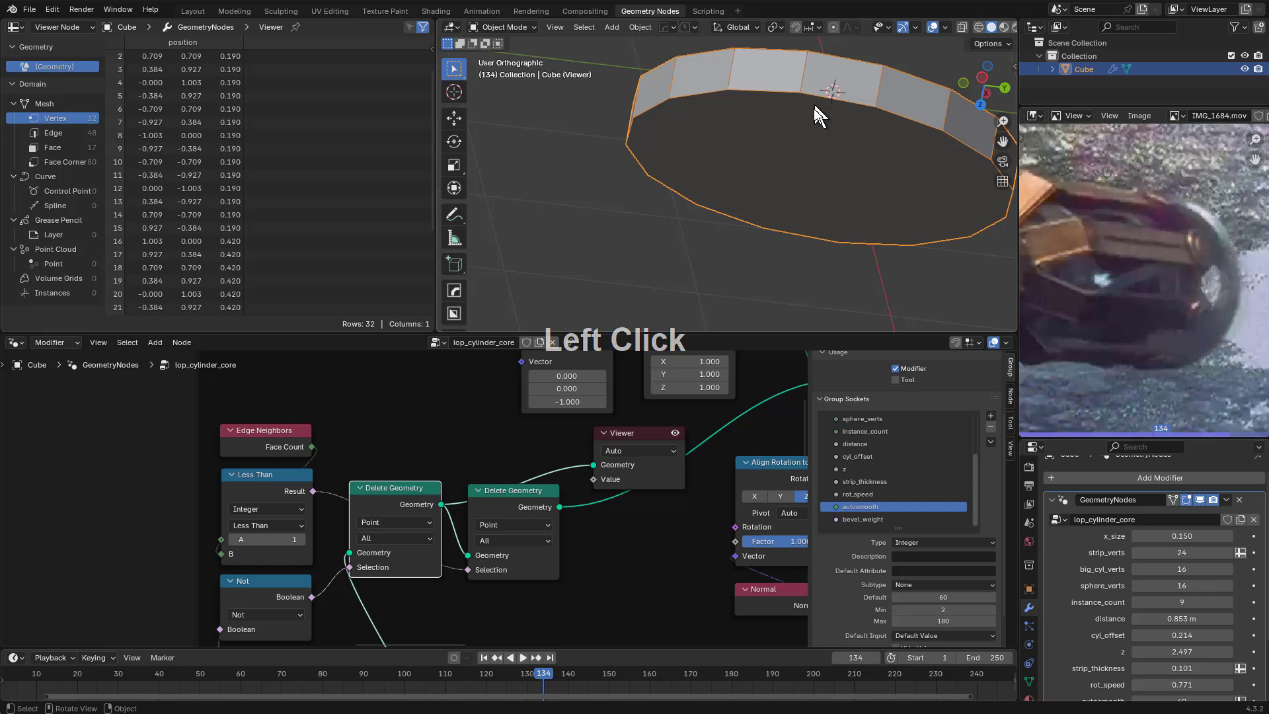
Set the second Delete Geometry node's domain to Face and preview its output in the Viewer
{"action": "right_click", "coordinate": [527, 505]}
{"action": "left_click", "coordinate": [505, 525]}
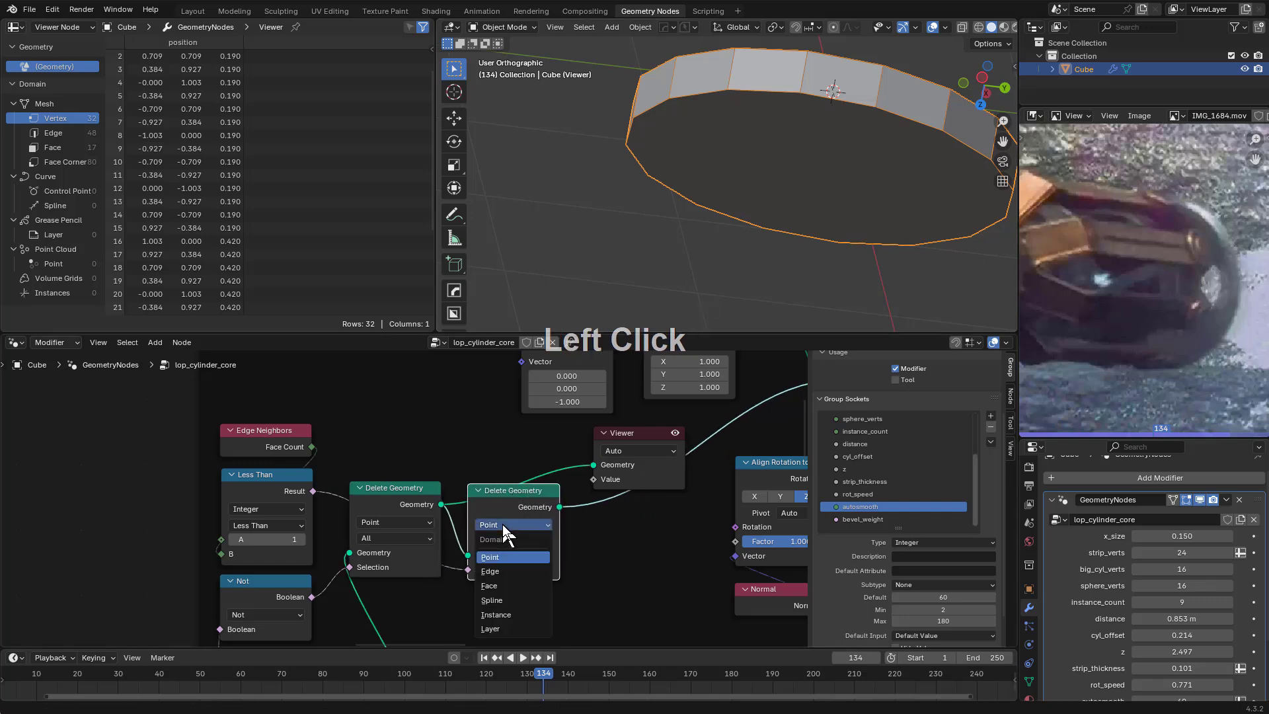
{"action": "left_click", "coordinate": [505, 584]}
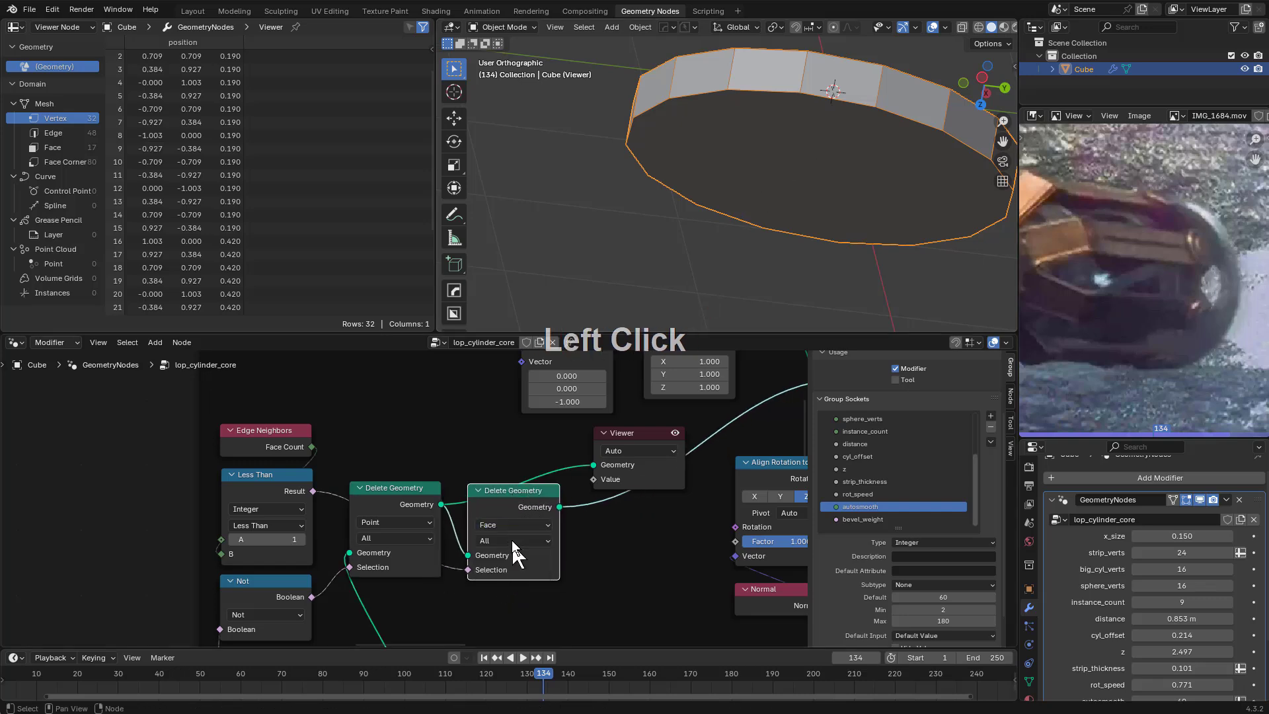
{"action": "left_click", "coordinate": [519, 497], "text": "ctrl+shift"}
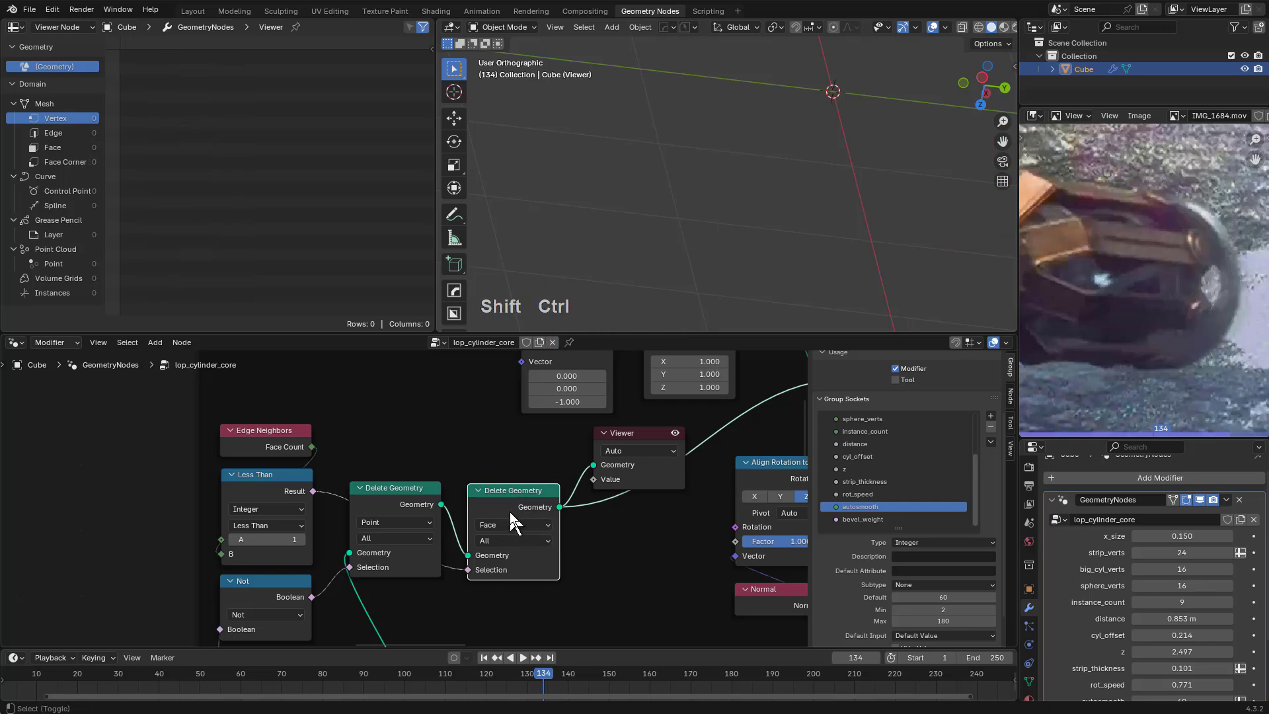
{"action": "middle_click_drag", "start_coordinate": [585, 472], "coordinate": [525, 471]}
{"action": "scroll", "coordinate": [509, 479], "scroll_direction": "up", "scroll_amount": 2}
{"action": "left_click_drag", "start_coordinate": [467, 490], "coordinate": [462, 488]}
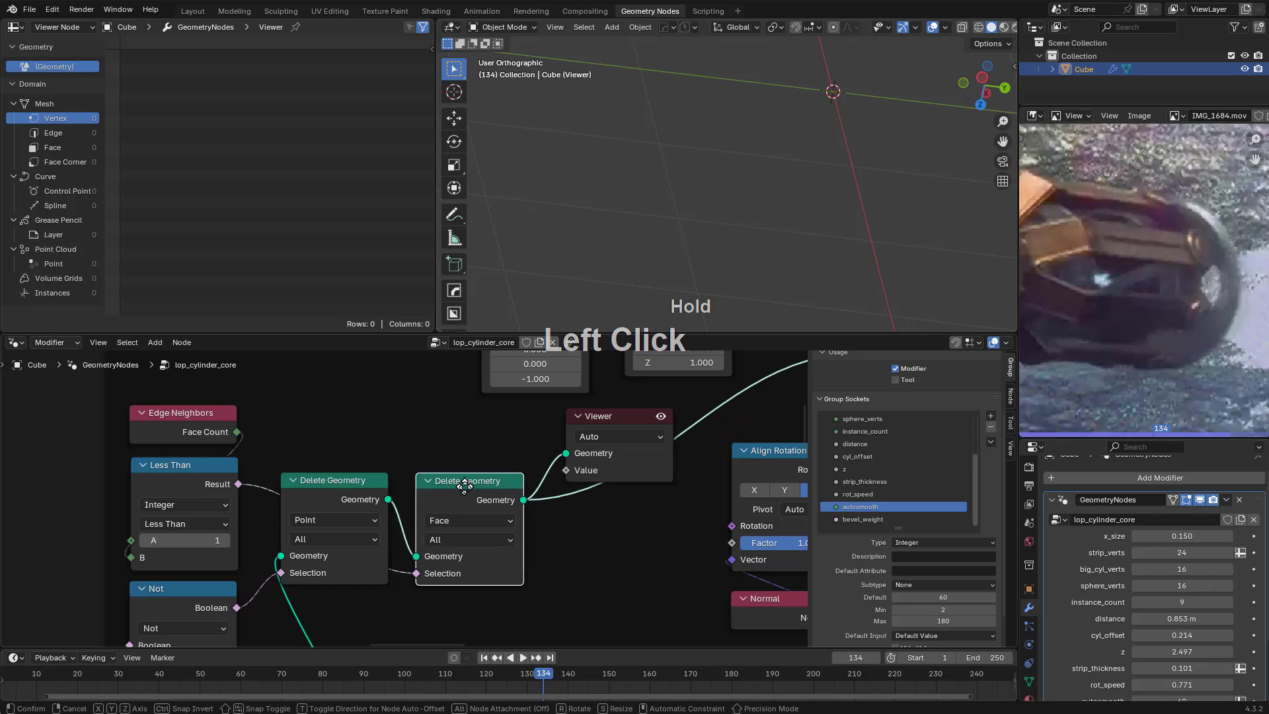
{"action": "scroll", "coordinate": [462, 491], "scroll_direction": "down", "scroll_amount": 1}
{"action": "scroll", "coordinate": [466, 490], "scroll_direction": "up", "scroll_amount": 1}
{"action": "left_click", "coordinate": [464, 490]}
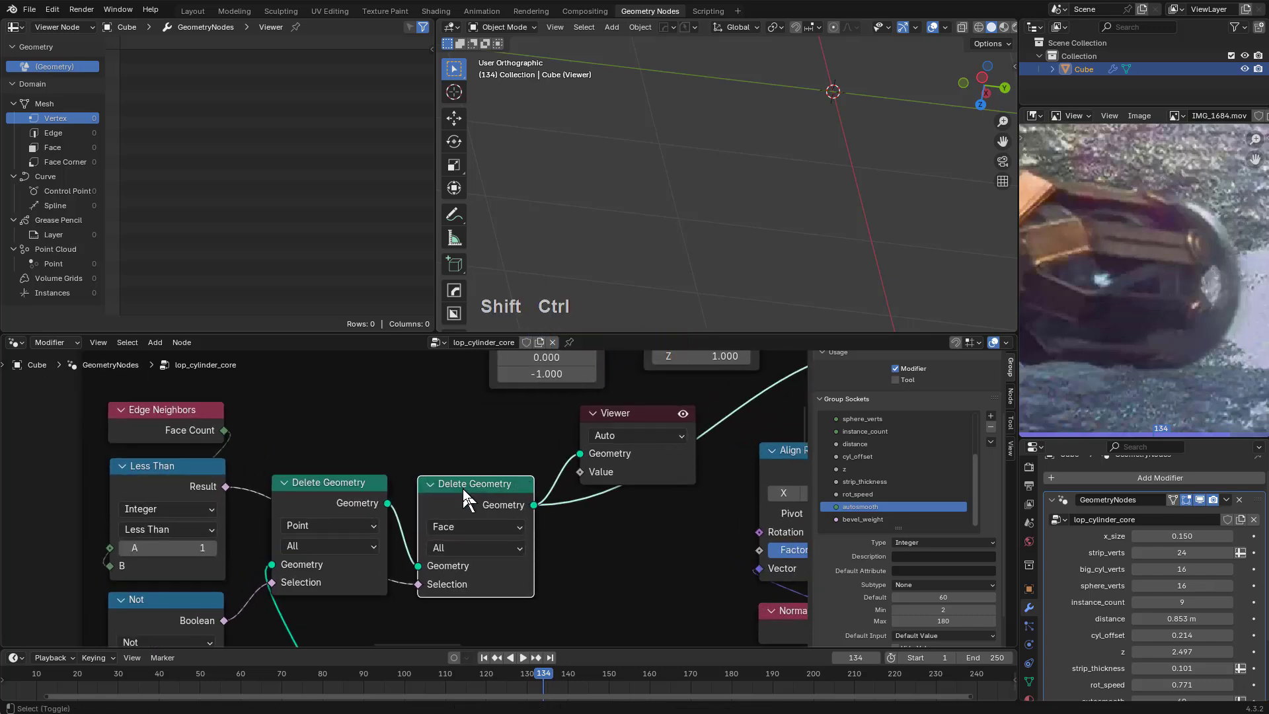
{"action": "left_click_drag", "start_coordinate": [651, 415], "coordinate": [665, 542]}
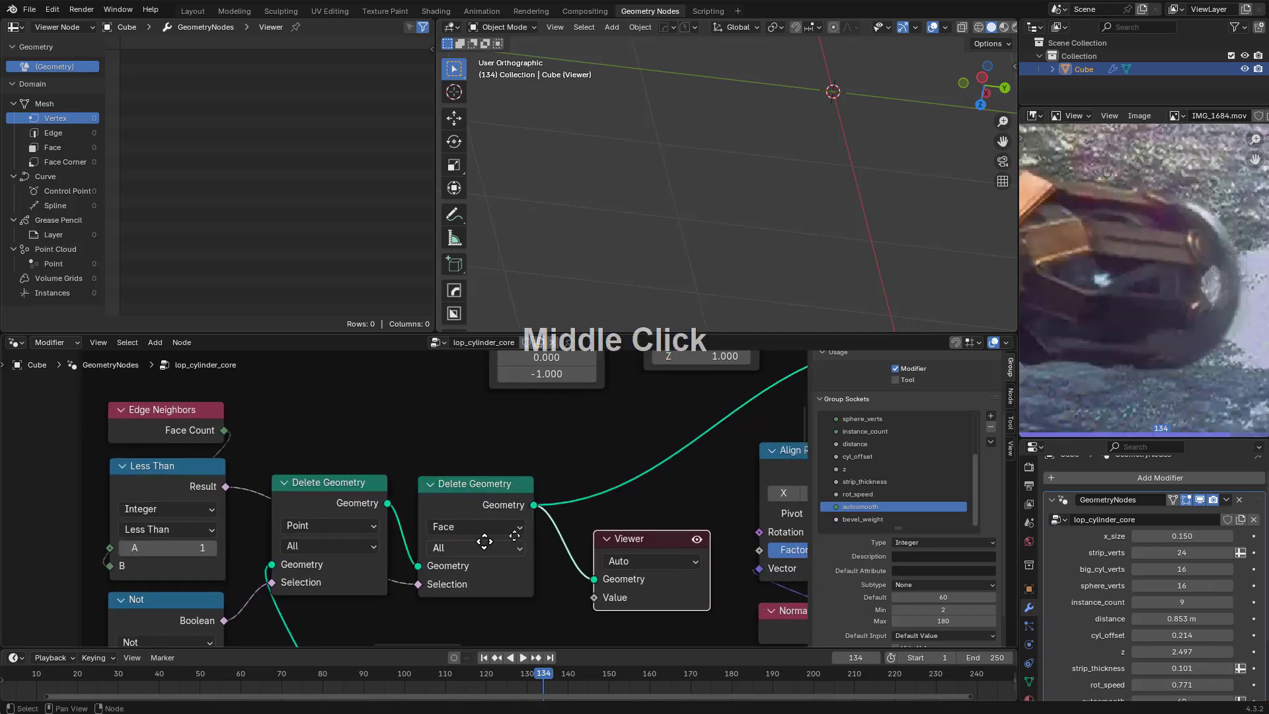
{"action": "middle_click_drag", "start_coordinate": [485, 542], "coordinate": [513, 433]}
{"action": "left_click", "coordinate": [438, 394]}
{"action": "key", "text": "shift+a"}
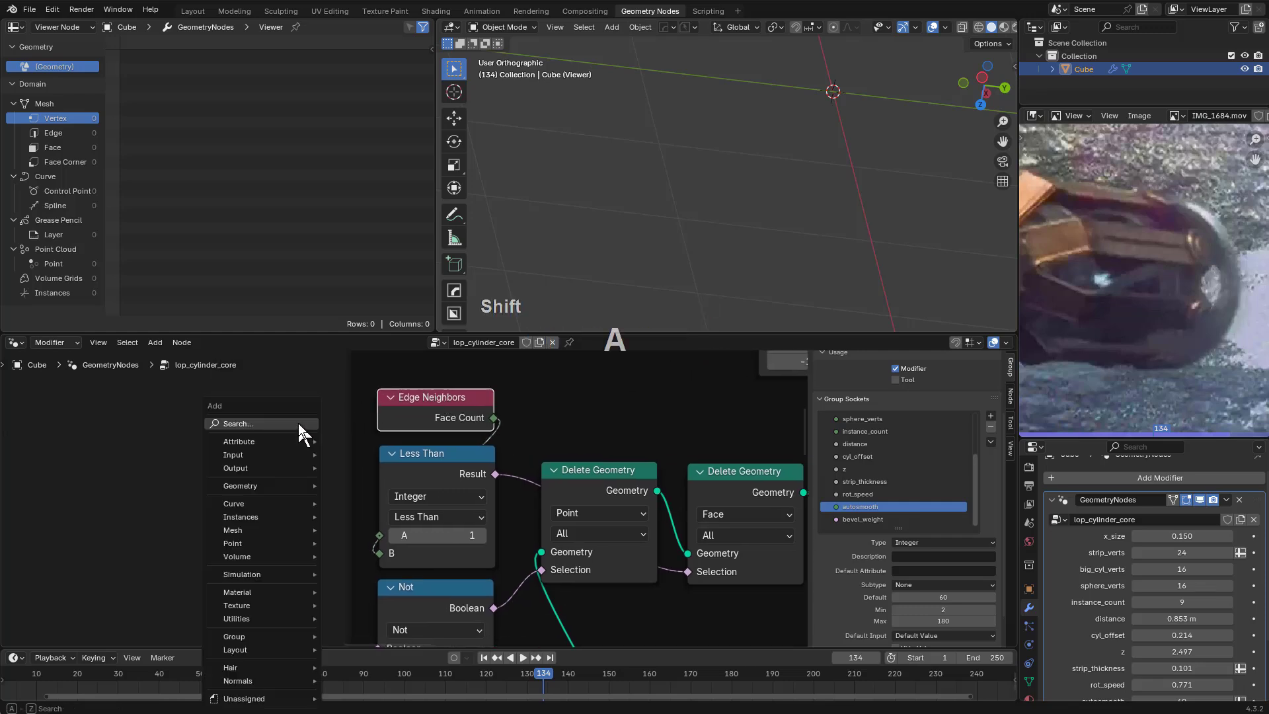
{"action": "left_click", "coordinate": [276, 419]}
{"action": "type", "text": "edge ne"}
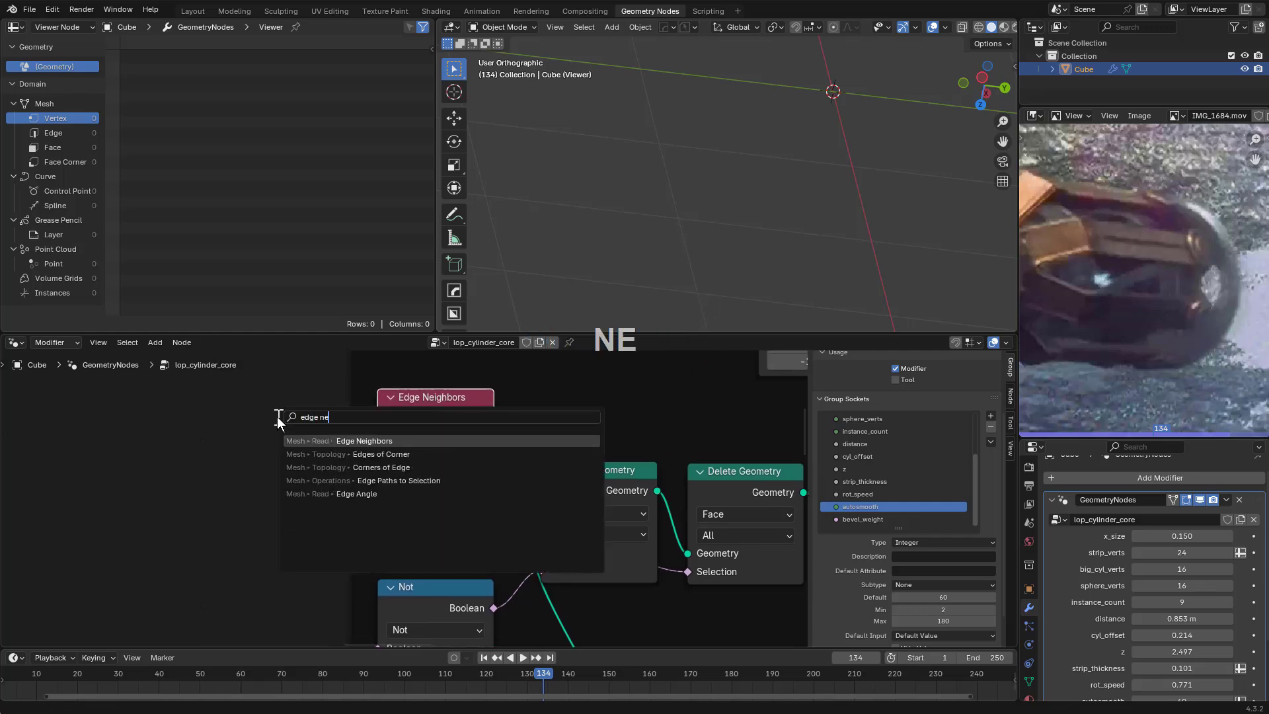
{"action": "type", "text": "i"}
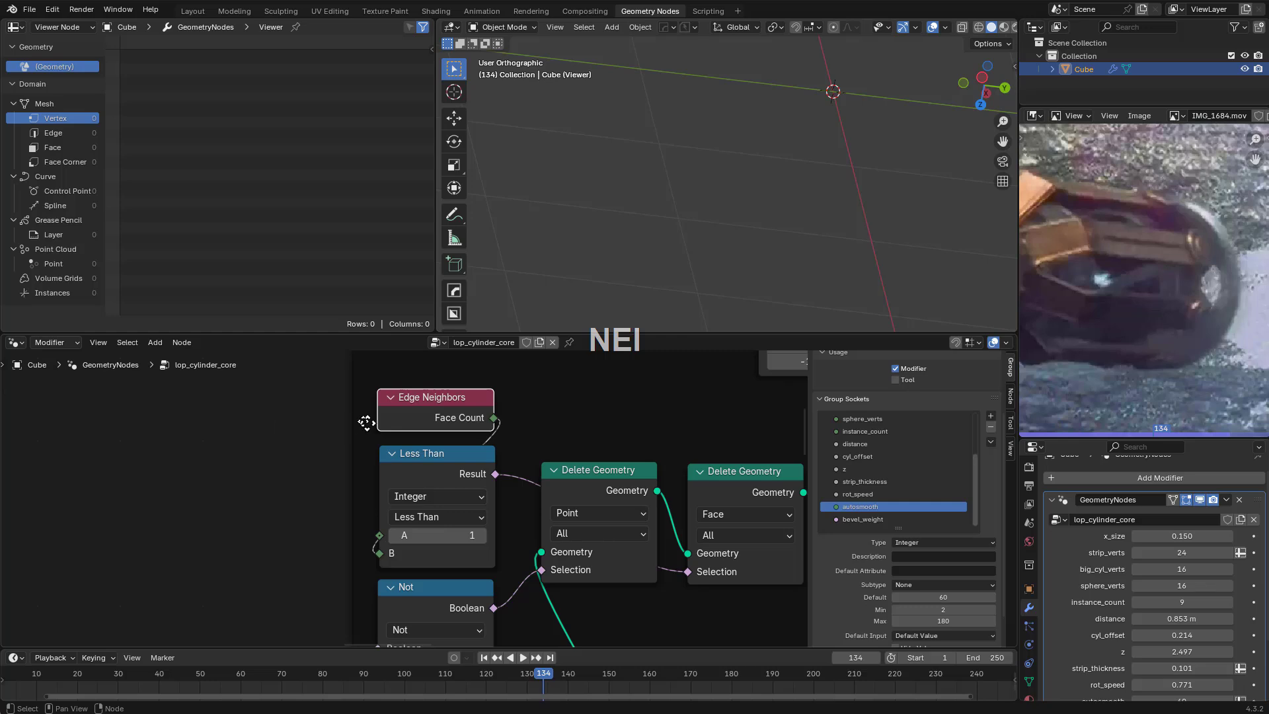
{"action": "left_click", "coordinate": [438, 413]}
Preview the first Delete Geometry output with the Less Than result as value in the Viewer, and enable the attribute text overlay
{"action": "middle_click_drag", "start_coordinate": [689, 484], "coordinate": [446, 496]}
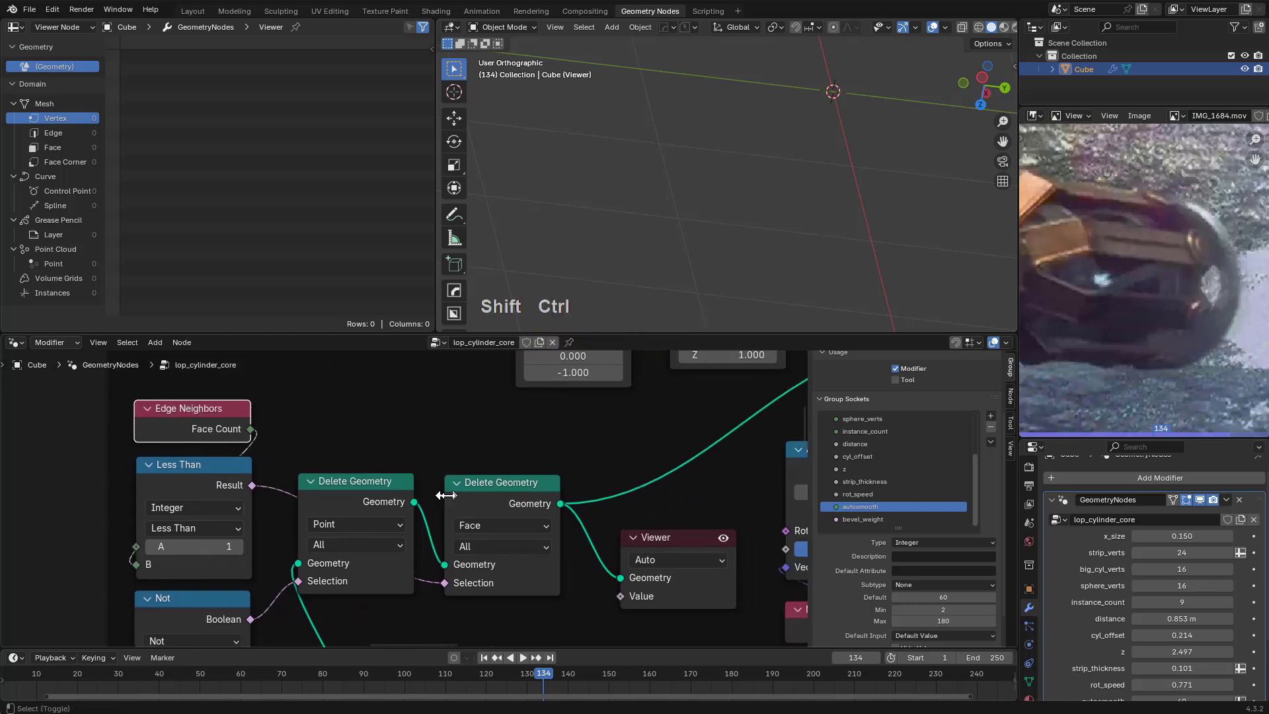
{"action": "left_click", "coordinate": [383, 493], "text": "ctrl+shift"}
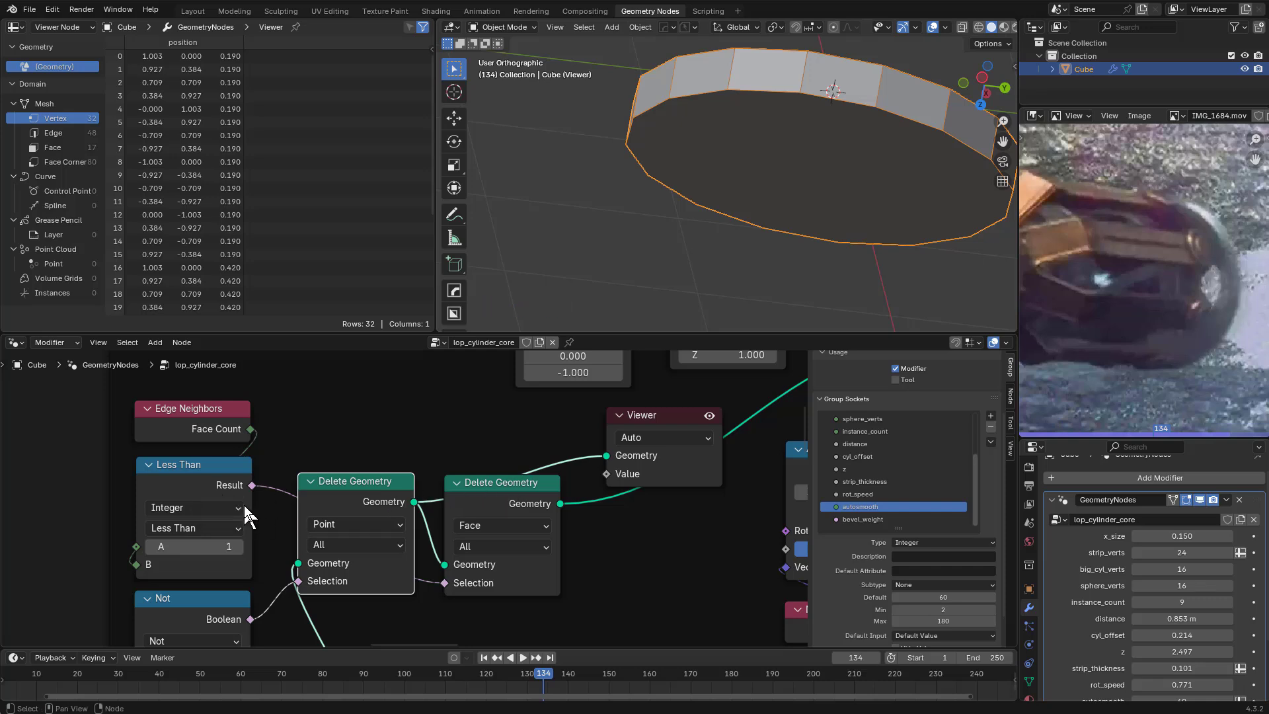
{"action": "left_click", "coordinate": [218, 474], "text": "ctrl+shift"}
{"action": "left_click_drag", "start_coordinate": [340, 379], "coordinate": [658, 433]}
{"action": "left_click", "coordinate": [946, 27]}
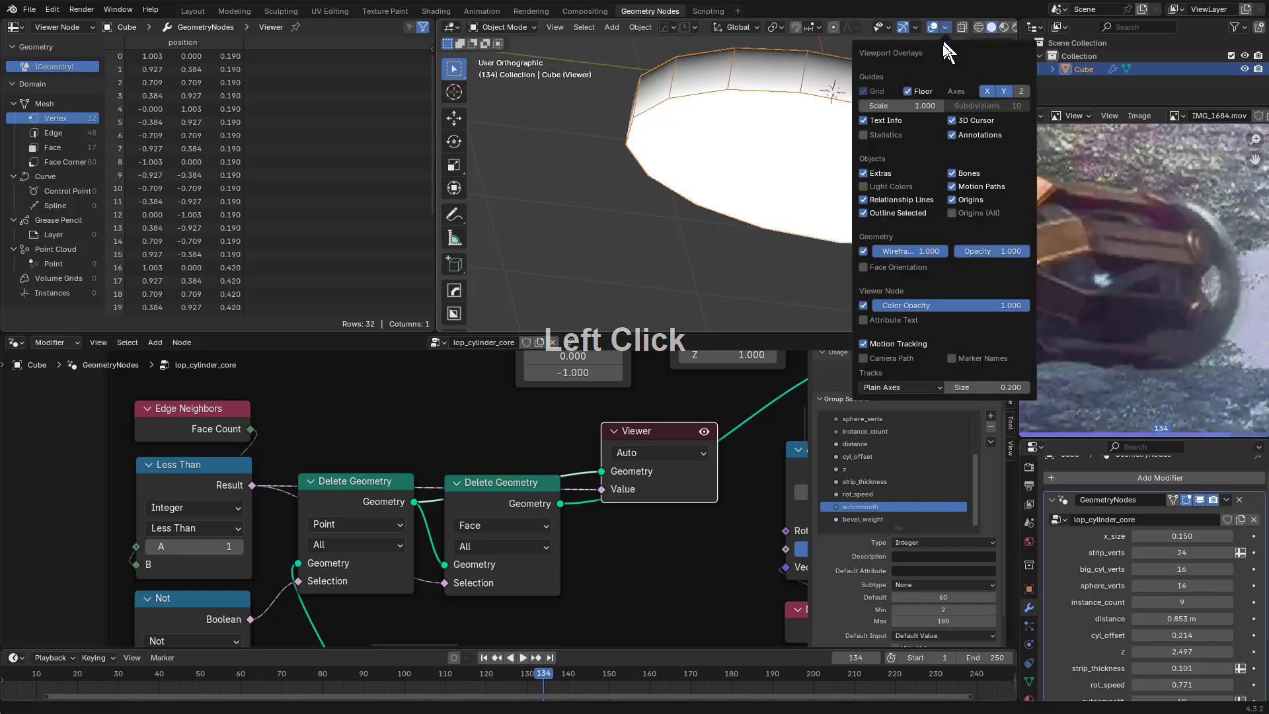
{"action": "left_click", "coordinate": [880, 319]}
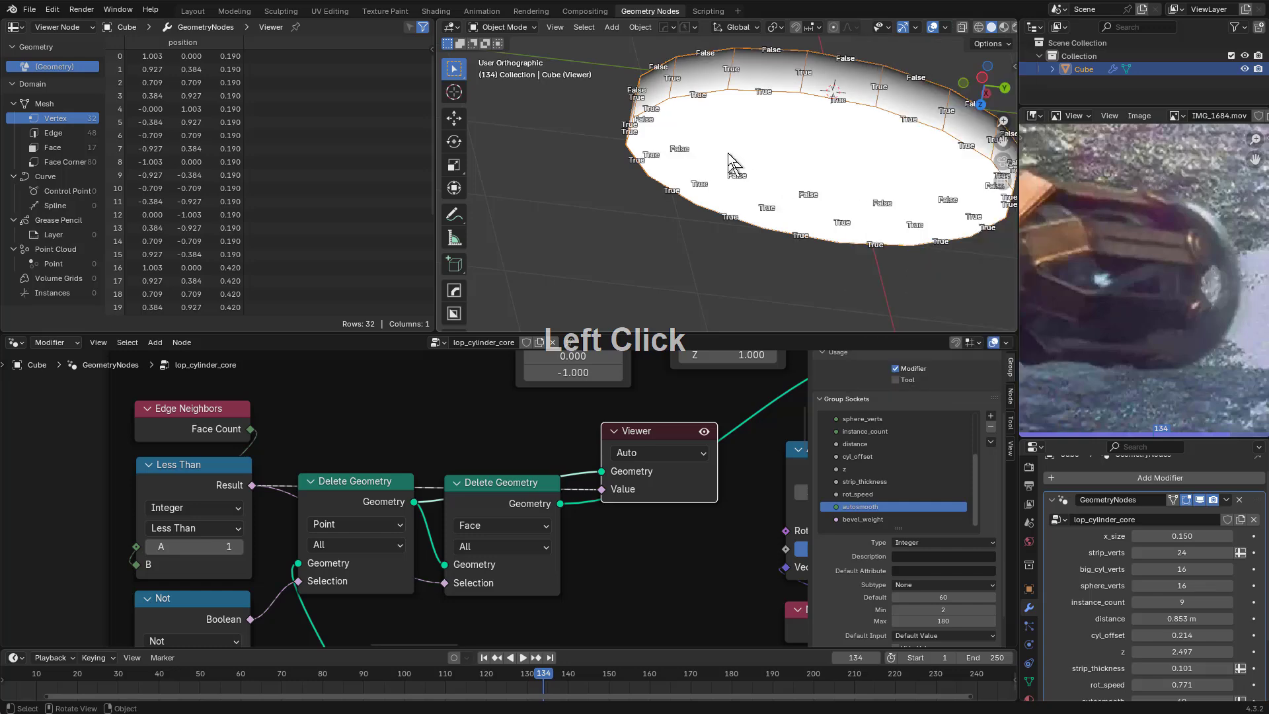
Set the Viewer's domain to Face and inspect the values shown on the ring's faces
{"action": "scroll", "coordinate": [737, 162], "scroll_direction": "up", "scroll_amount": 2}
{"action": "middle_click_drag", "start_coordinate": [745, 170], "coordinate": [771, 169]}
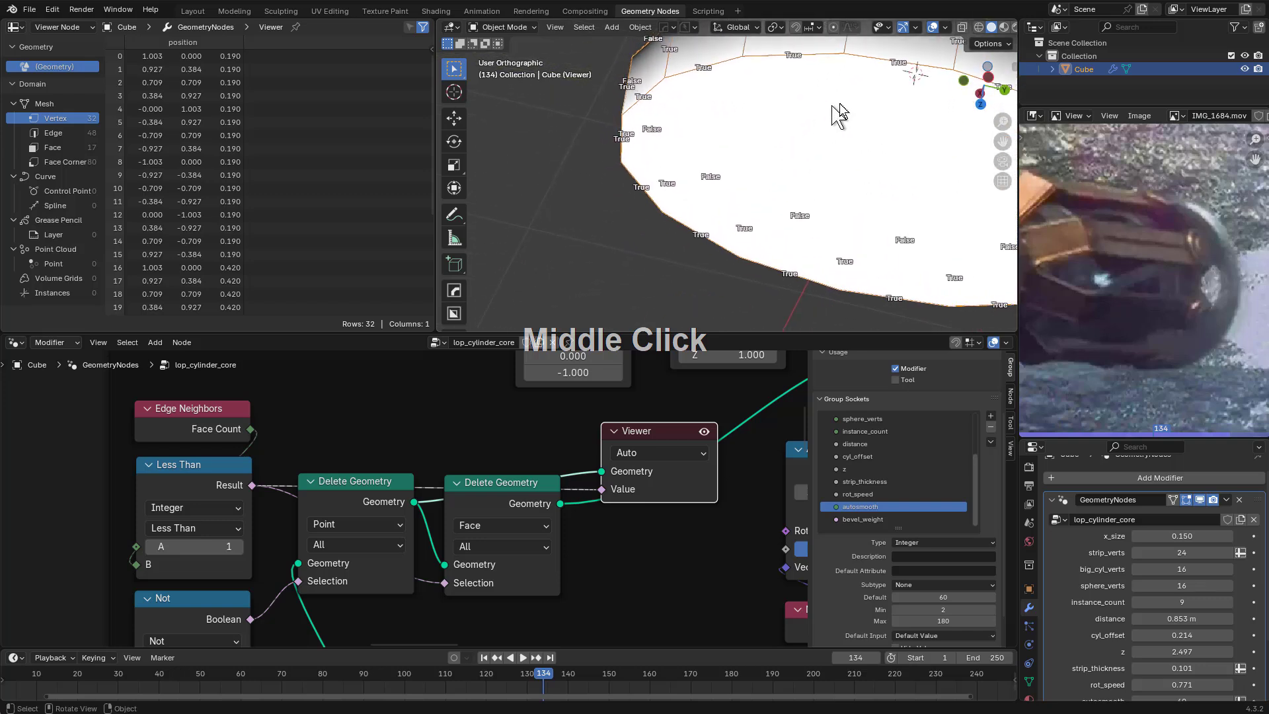
{"action": "left_click", "coordinate": [653, 454]}
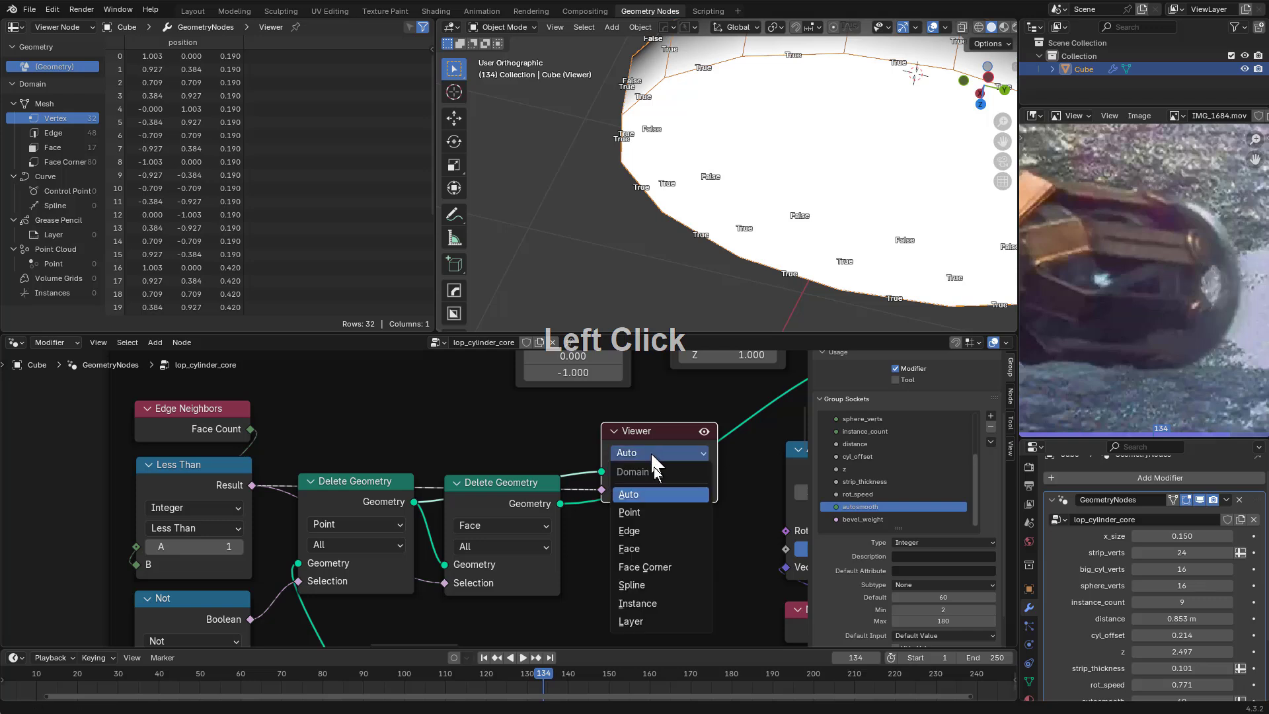
{"action": "left_click", "coordinate": [648, 549]}
{"action": "middle_click_drag", "start_coordinate": [815, 247], "coordinate": [786, 291]}
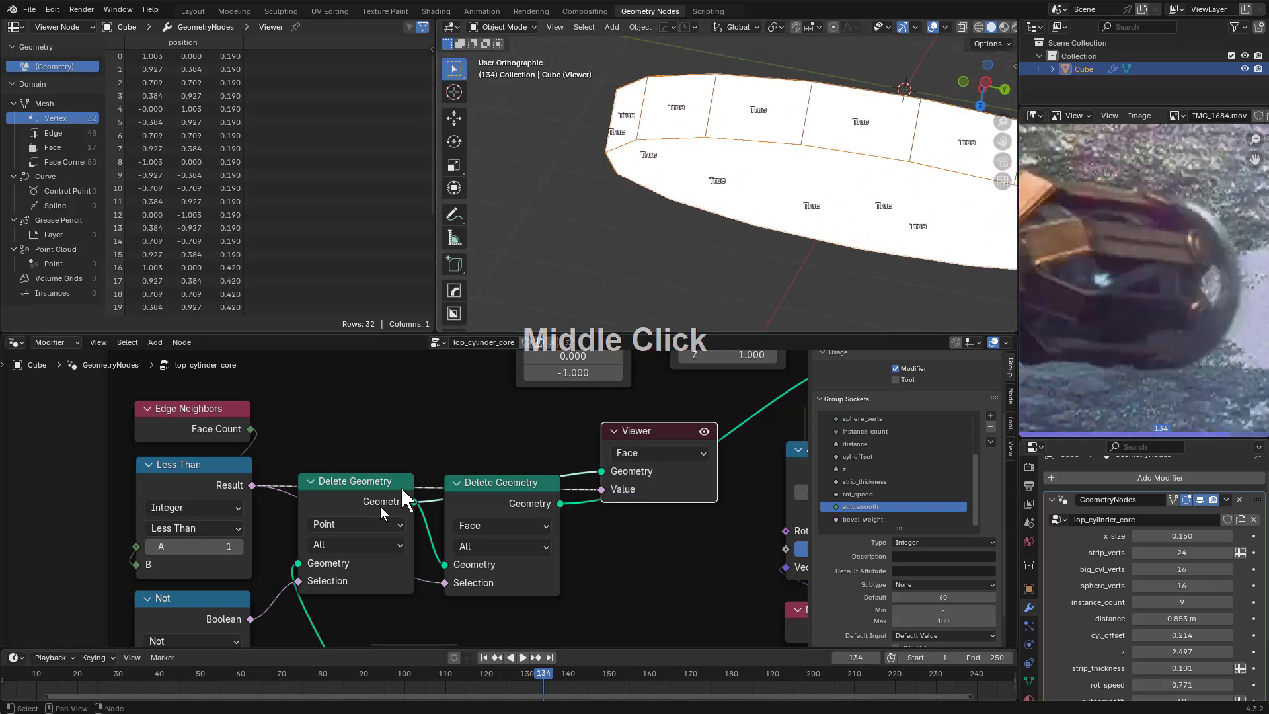
Set the comparison node's A value to 5 and its operation to Equal
{"action": "left_click", "coordinate": [237, 546]}
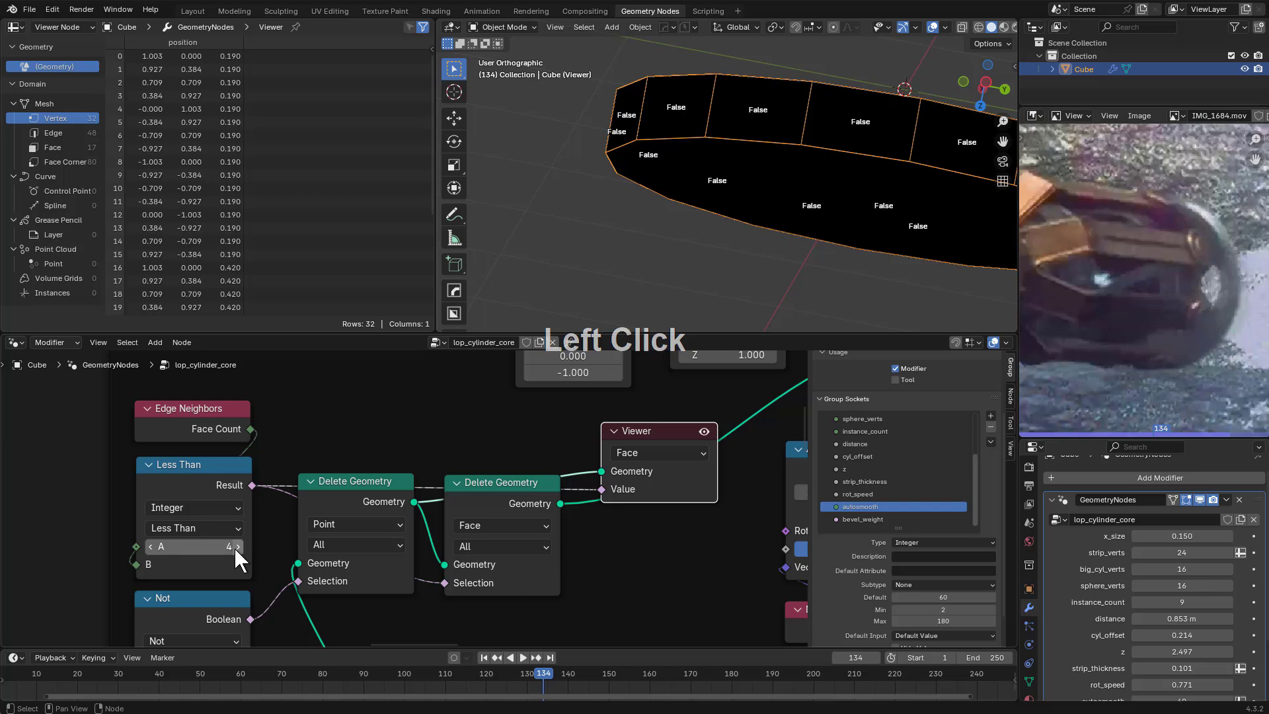
{"action": "left_click", "coordinate": [236, 547]}
{"action": "left_click", "coordinate": [227, 548]}
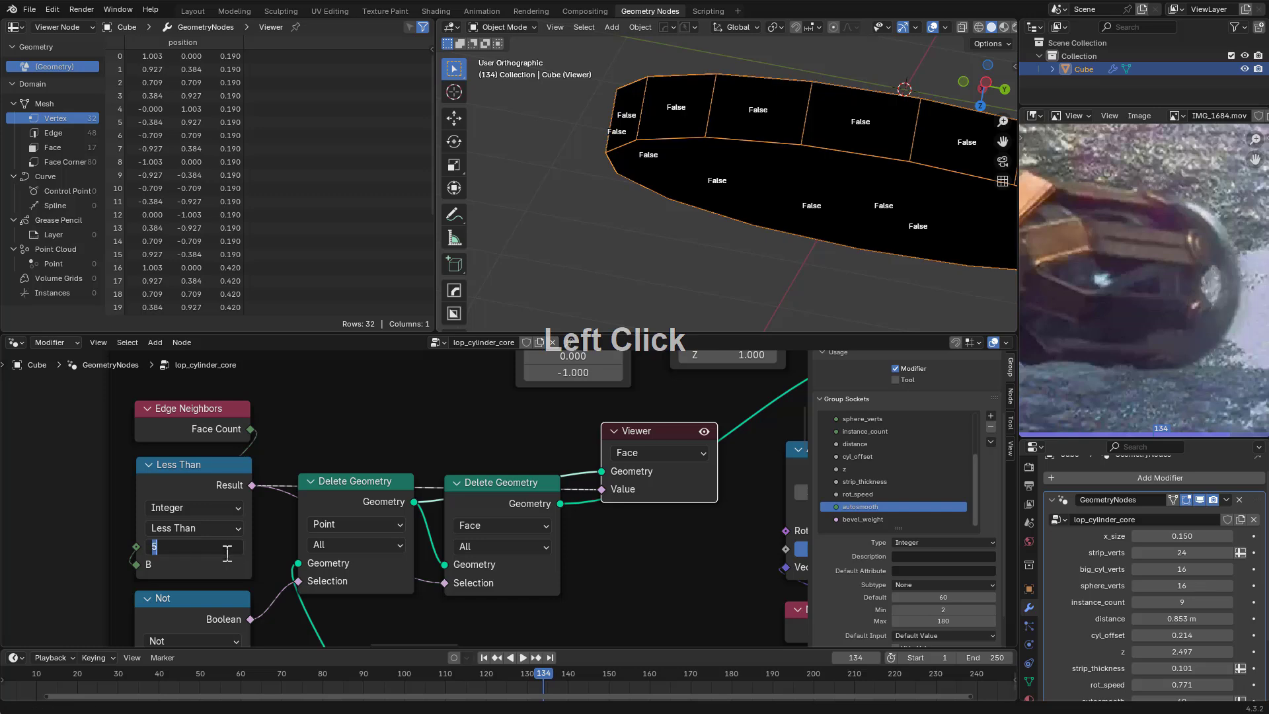
{"action": "left_click", "coordinate": [189, 530]}
{"action": "left_click", "coordinate": [162, 702]}
Move the Edge Neighbors Face Count link from input B to input A of the Equal node
{"action": "scroll", "coordinate": [437, 532], "scroll_direction": "down", "scroll_amount": 1}
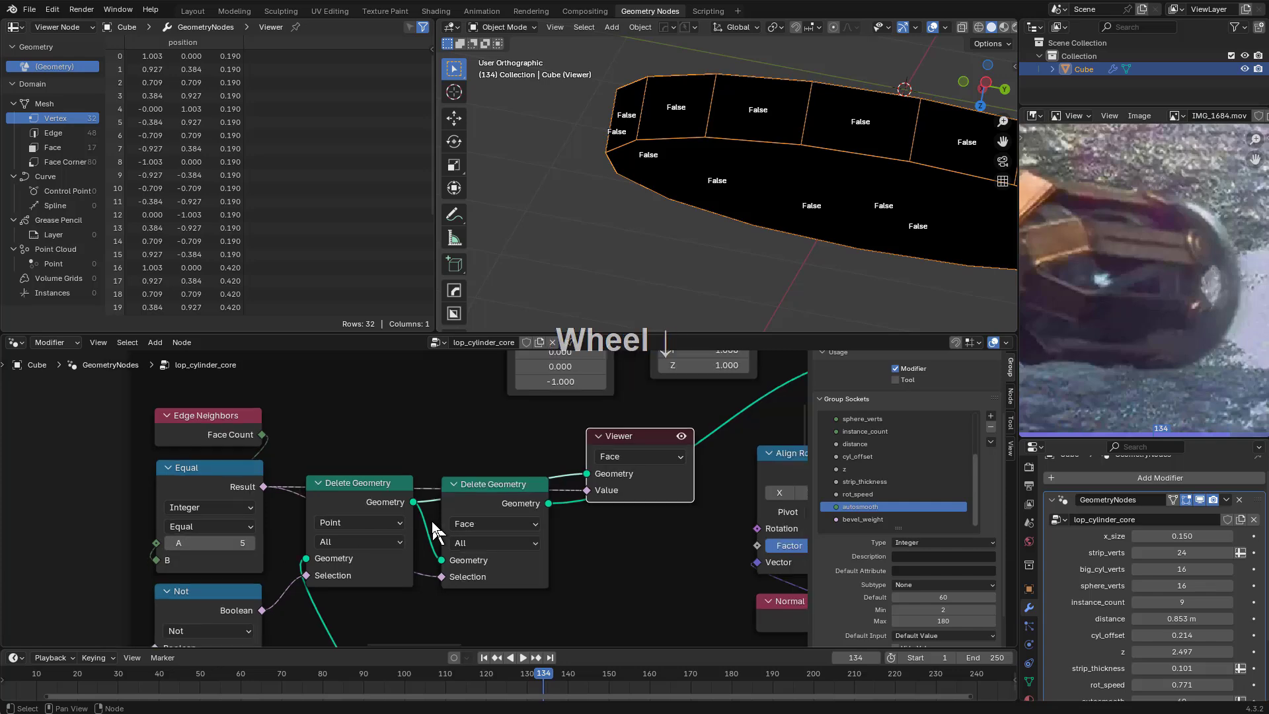
{"action": "scroll", "coordinate": [433, 523], "scroll_direction": "down", "scroll_amount": 1}
{"action": "middle_click_drag", "start_coordinate": [372, 503], "coordinate": [585, 483]}
{"action": "scroll", "coordinate": [471, 500], "scroll_direction": "up", "scroll_amount": 1}
{"action": "scroll", "coordinate": [402, 512], "scroll_direction": "up", "scroll_amount": 2}
{"action": "middle_click_drag", "start_coordinate": [398, 524], "coordinate": [410, 537]}
{"action": "scroll", "coordinate": [408, 539], "scroll_direction": "down", "scroll_amount": 1}
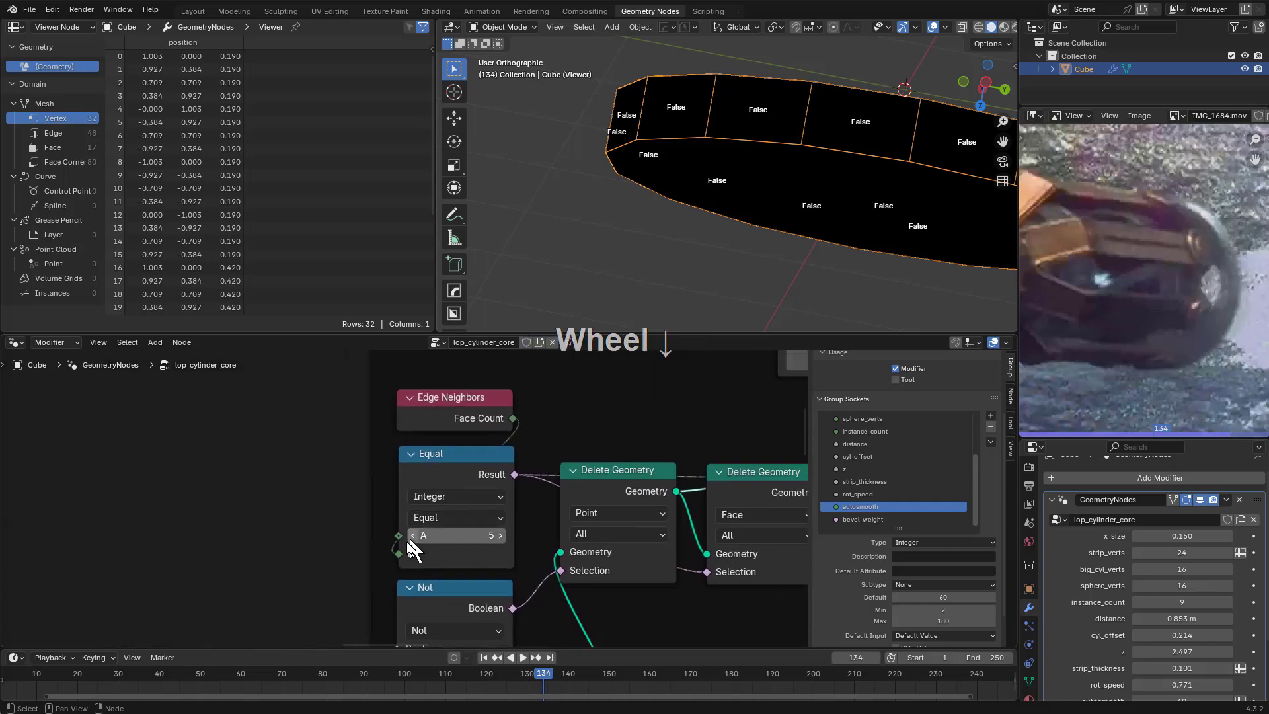
{"action": "left_click_drag", "start_coordinate": [397, 558], "coordinate": [399, 535]}
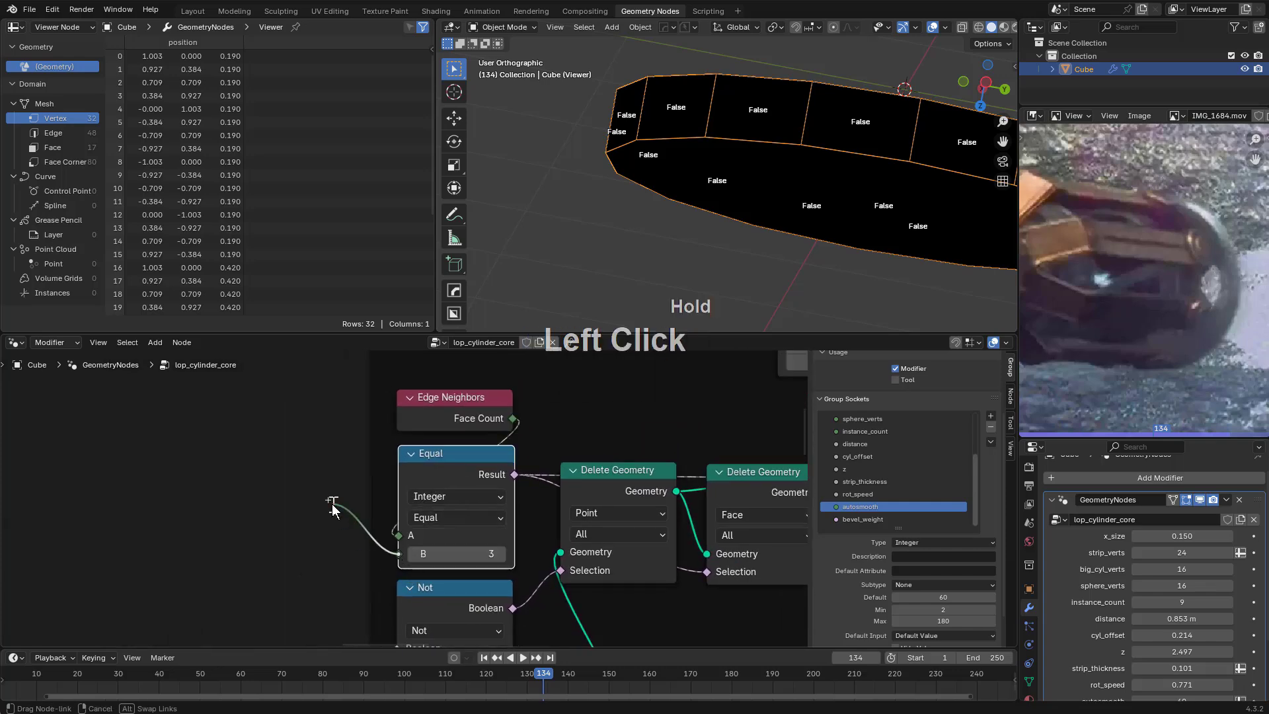
{"action": "left_click_drag", "start_coordinate": [332, 504], "coordinate": [332, 503]}
Duplicate the Group Input node that feeds the cylinder at the start of the node tree
{"action": "scroll", "coordinate": [543, 511], "scroll_direction": "down", "scroll_amount": 2}
{"action": "middle_click_drag", "start_coordinate": [543, 511], "coordinate": [617, 400]}
{"action": "scroll", "coordinate": [618, 399], "scroll_direction": "down", "scroll_amount": 2}
{"action": "middle_click_drag", "start_coordinate": [428, 468], "coordinate": [558, 425]}
{"action": "middle_click_drag", "start_coordinate": [298, 486], "coordinate": [661, 423]}
{"action": "scroll", "coordinate": [520, 465], "scroll_direction": "up", "scroll_amount": 1}
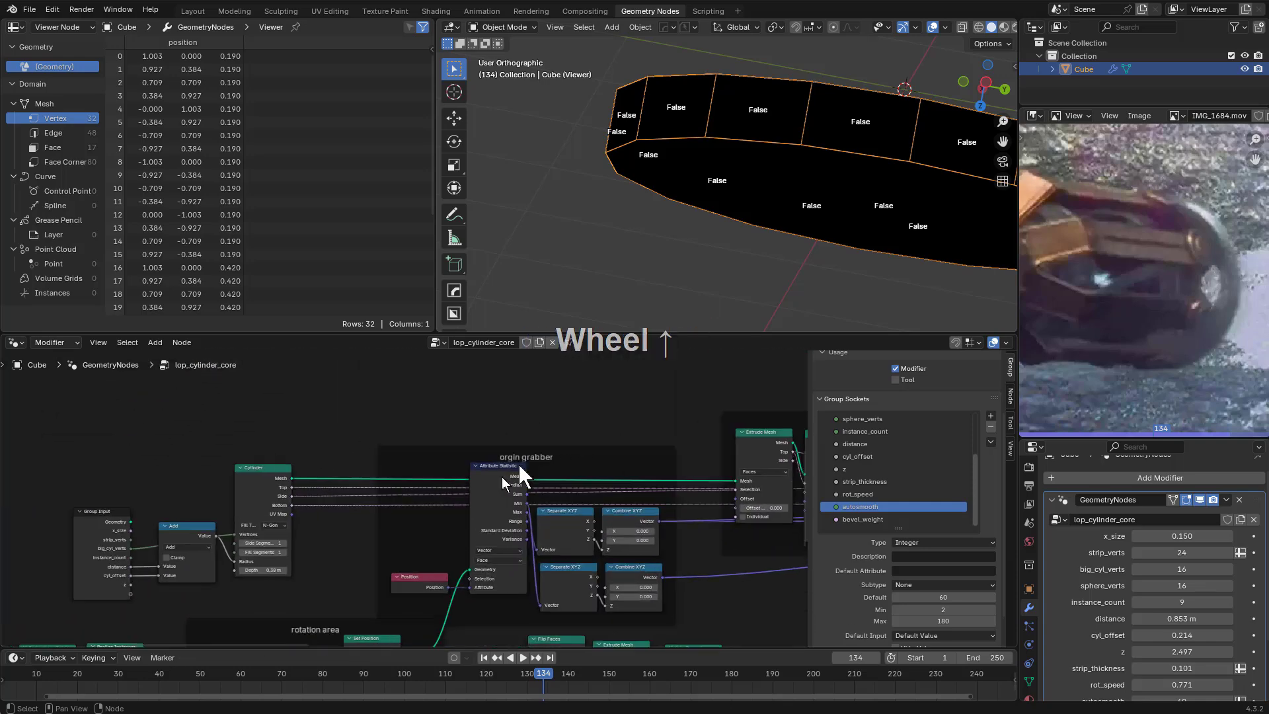
{"action": "scroll", "coordinate": [519, 466], "scroll_direction": "down", "scroll_amount": 2}
{"action": "middle_click_drag", "start_coordinate": [228, 542], "coordinate": [501, 515]}
{"action": "scroll", "coordinate": [500, 515], "scroll_direction": "up", "scroll_amount": 8}
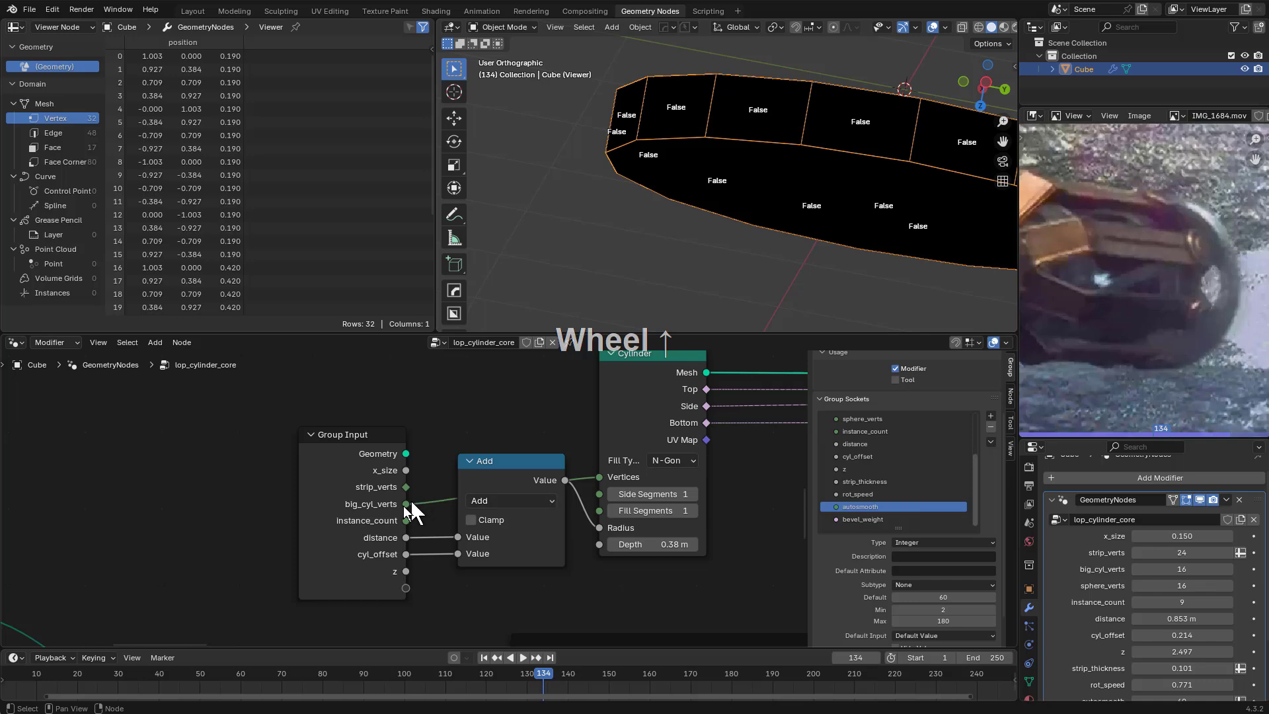
{"action": "left_click", "coordinate": [359, 487]}
{"action": "scroll", "coordinate": [407, 491], "scroll_direction": "down", "scroll_amount": 5}
{"action": "middle_click_drag", "start_coordinate": [411, 490], "coordinate": [206, 555]}
{"action": "key", "text": "shift+d"}
{"action": "left_click", "coordinate": [350, 426]}
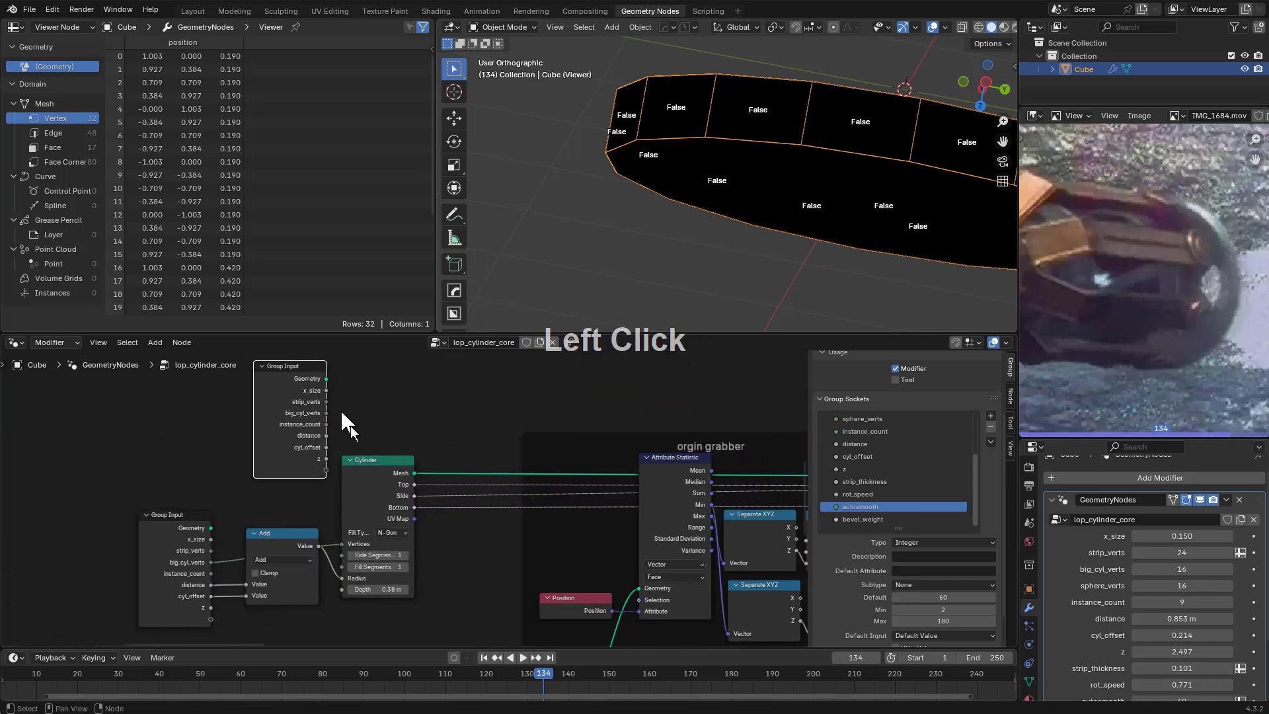
Move the duplicated Group Input node across the tree to beside the Edge Neighbors and Equal nodes
{"action": "middle_click_drag", "start_coordinate": [349, 426], "coordinate": [213, 569]}
{"action": "scroll", "coordinate": [213, 568], "scroll_direction": "down", "scroll_amount": 3}
{"action": "key", "text": "g"}
{"action": "left_click", "coordinate": [605, 462]}
{"action": "middle_click_drag", "start_coordinate": [606, 487], "coordinate": [315, 542]}
{"action": "key", "text": "g"}
{"action": "left_click", "coordinate": [661, 484]}
{"action": "middle_click_drag", "start_coordinate": [646, 496], "coordinate": [285, 522]}
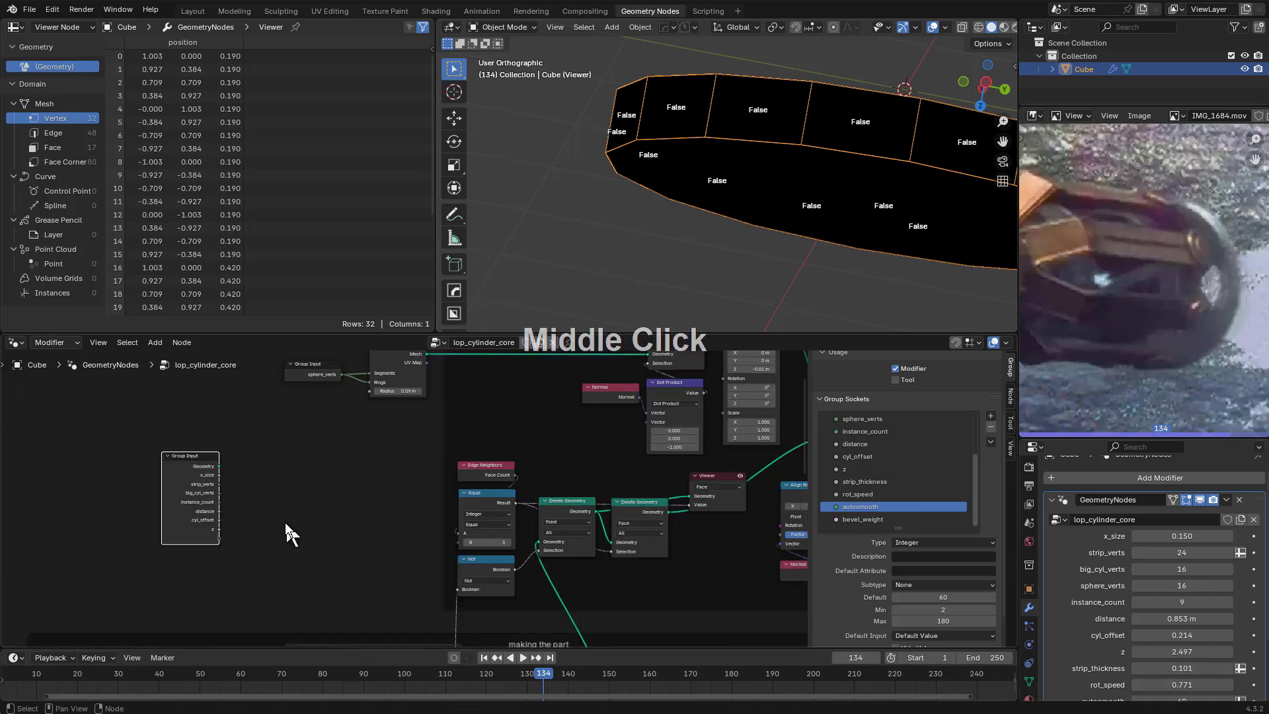
{"action": "scroll", "coordinate": [288, 521], "scroll_direction": "down", "scroll_amount": 1}
{"action": "key", "text": "g"}
{"action": "left_click", "coordinate": [459, 489]}
{"action": "scroll", "coordinate": [456, 536], "scroll_direction": "up", "scroll_amount": 4}
{"action": "mouse_move", "coordinate": [441, 492]}
{"action": "middle_mouse_down"}
{"action": "mouse_move", "coordinate": [456, 535]}
{"action": "mouse_move", "coordinate": [442, 494]}
{"action": "middle_mouse_up"}
{"action": "scroll", "coordinate": [442, 494], "scroll_direction": "up", "scroll_amount": 3}
{"action": "key", "text": "g"}
{"action": "left_click", "coordinate": [477, 532]}
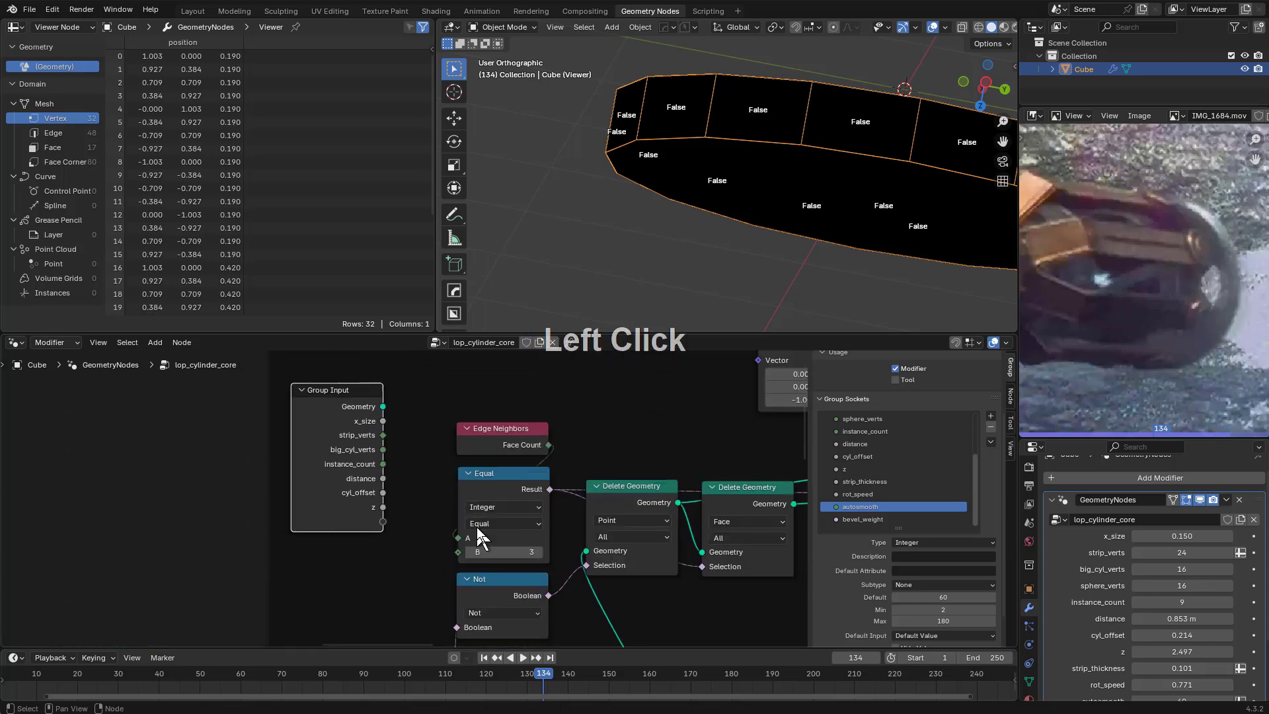
Connect big_cyl_verts to input B of the Equal node and move the Group Input away to make room between them
{"action": "scroll", "coordinate": [411, 478], "scroll_direction": "up", "scroll_amount": 6}
{"action": "scroll", "coordinate": [411, 477], "scroll_direction": "down", "scroll_amount": 1}
{"action": "scroll", "coordinate": [418, 489], "scroll_direction": "down", "scroll_amount": 1}
{"action": "left_click", "coordinate": [383, 445]}
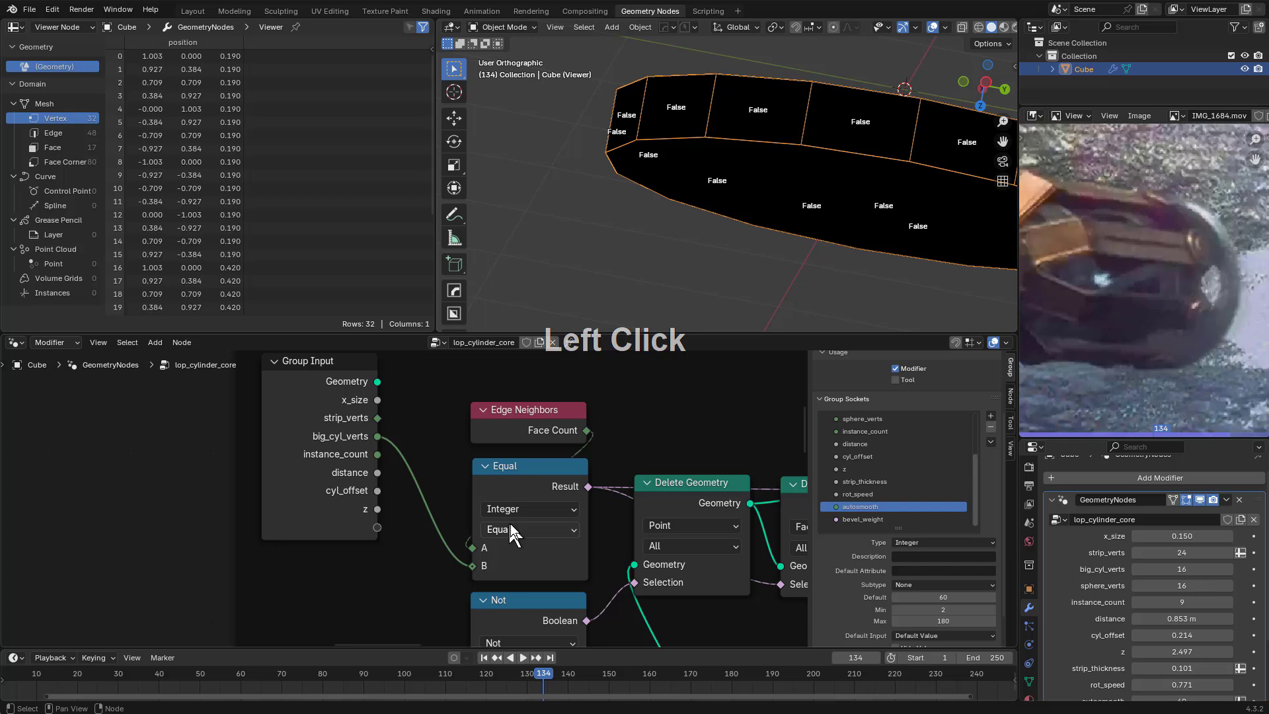
{"action": "left_click_drag", "start_coordinate": [539, 419], "coordinate": [517, 414]}
{"action": "middle_click_drag", "start_coordinate": [560, 458], "coordinate": [390, 487]}
{"action": "scroll", "coordinate": [405, 495], "scroll_direction": "down", "scroll_amount": 1}
{"action": "left_click_drag", "start_coordinate": [391, 487], "coordinate": [238, 552]}
Insert a Math node set to Subtract with a value of 1 between big_cyl_verts and the Equal node, and tidy the spacing
{"action": "key", "text": "shift+a"}
{"action": "left_click", "coordinate": [362, 424]}
{"action": "type", "text": "math"}
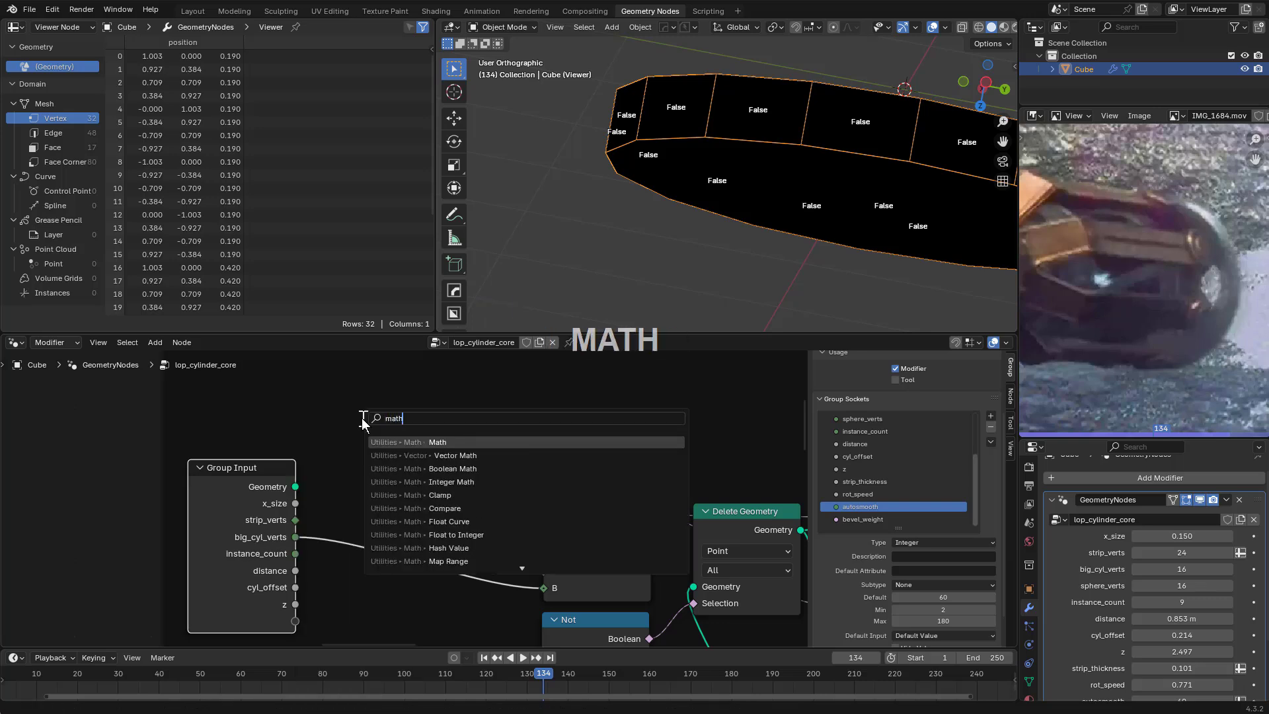
{"action": "key", "text": "Return"}
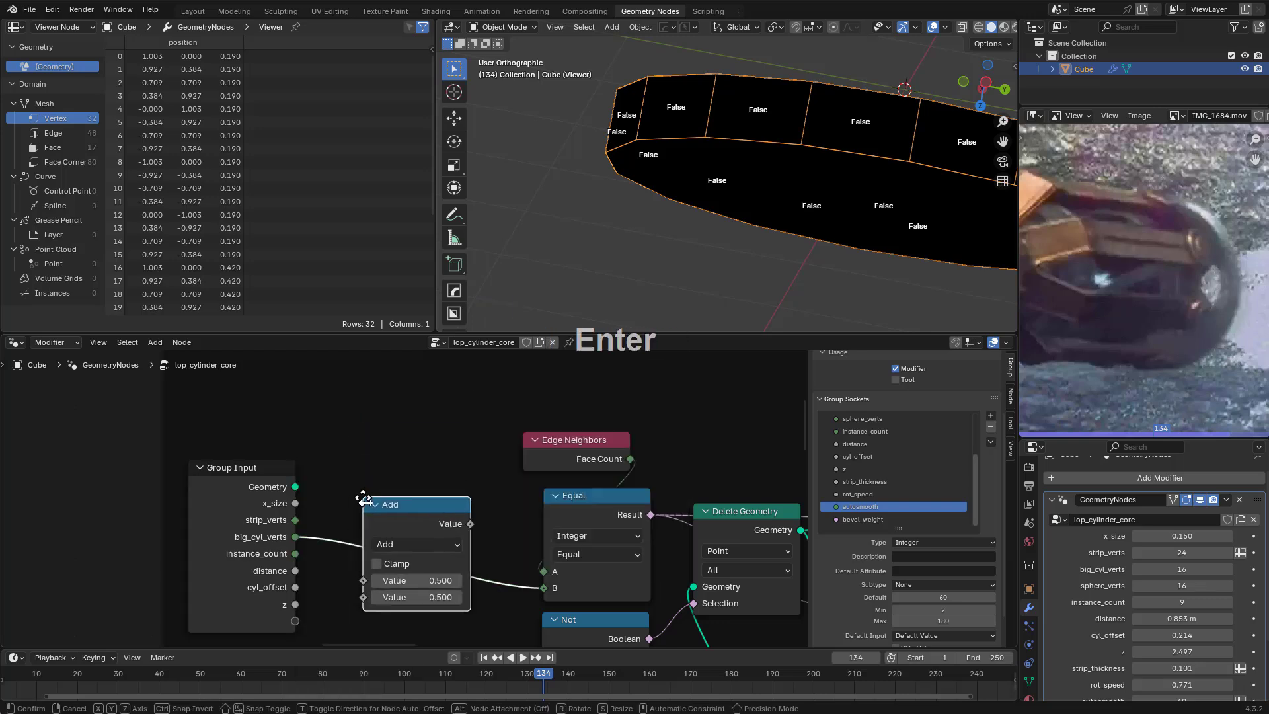
{"action": "left_click", "coordinate": [366, 506]}
{"action": "type", "text": "1"}
{"action": "key", "text": "KP_Enter"}
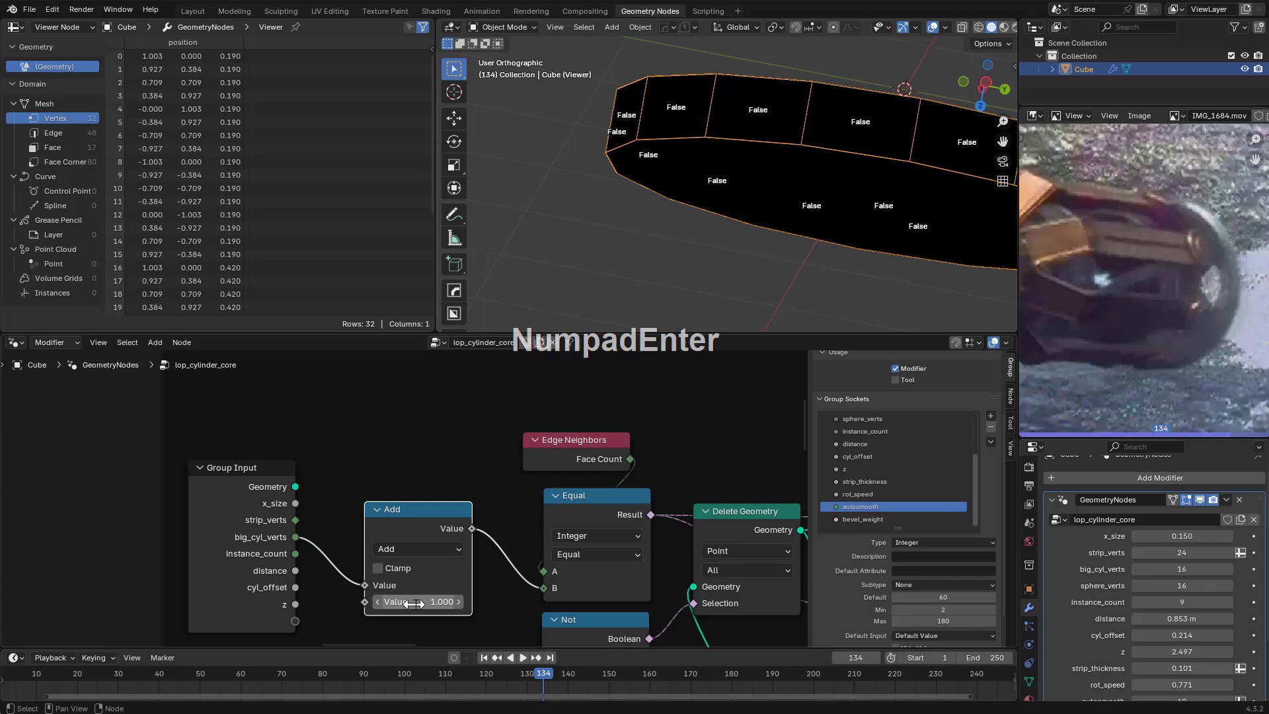
{"action": "left_click", "coordinate": [419, 549]}
{"action": "left_click", "coordinate": [415, 376]}
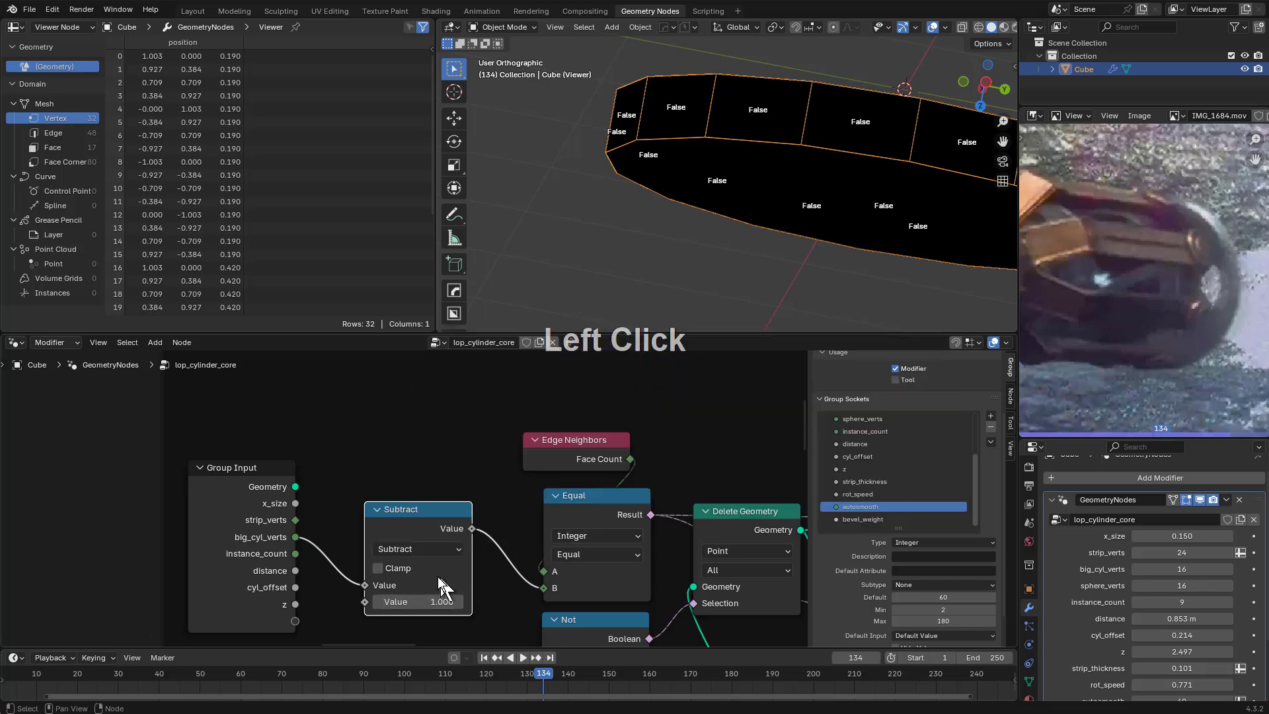
{"action": "left_click_drag", "start_coordinate": [439, 577], "coordinate": [469, 558]}
{"action": "left_click_drag", "start_coordinate": [191, 546], "coordinate": [297, 494]}
Set the comparison's operation to Less Than and replace the Edge Neighbors node with a Face Neighbors node
{"action": "left_click", "coordinate": [581, 553]}
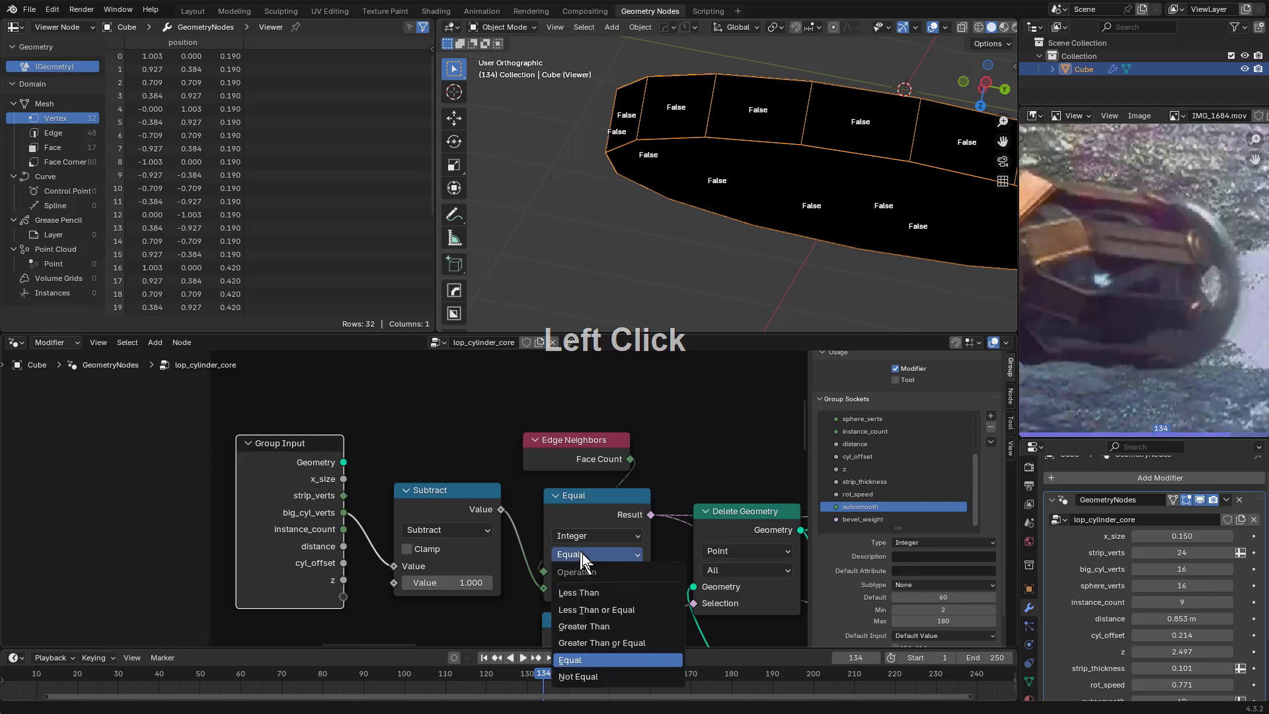
{"action": "left_click", "coordinate": [601, 593]}
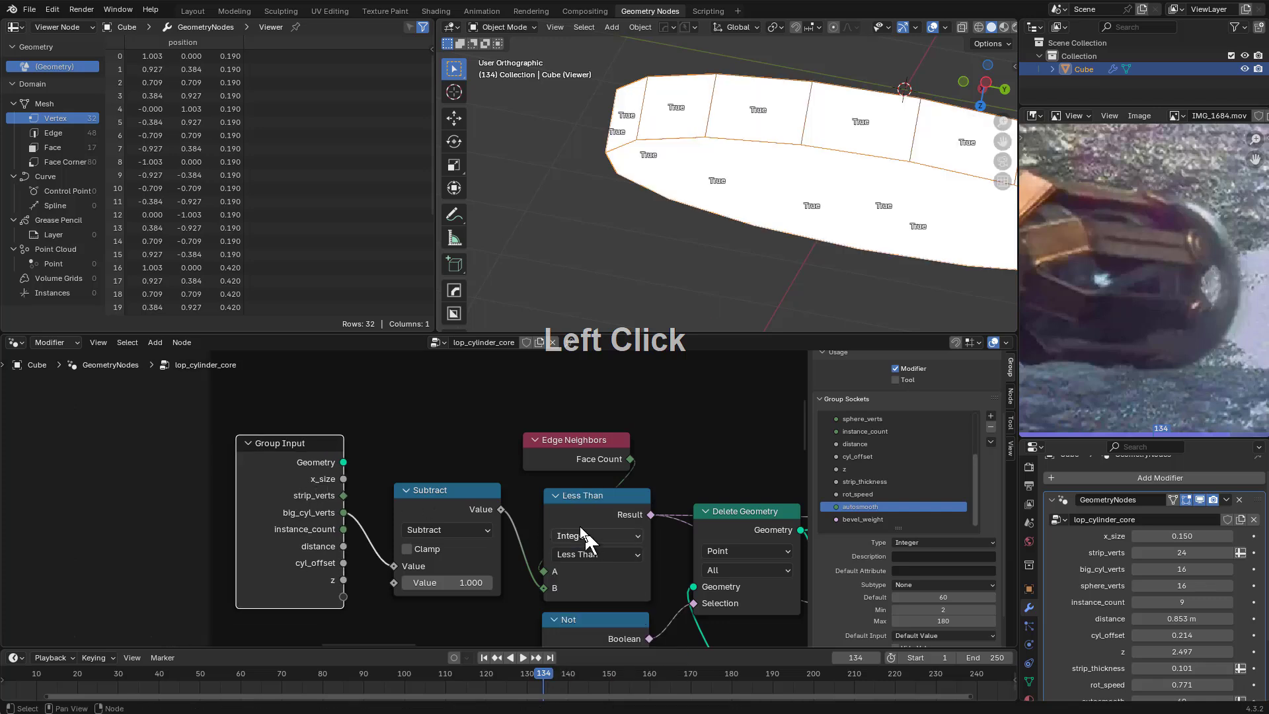
{"action": "left_click", "coordinate": [584, 450]}
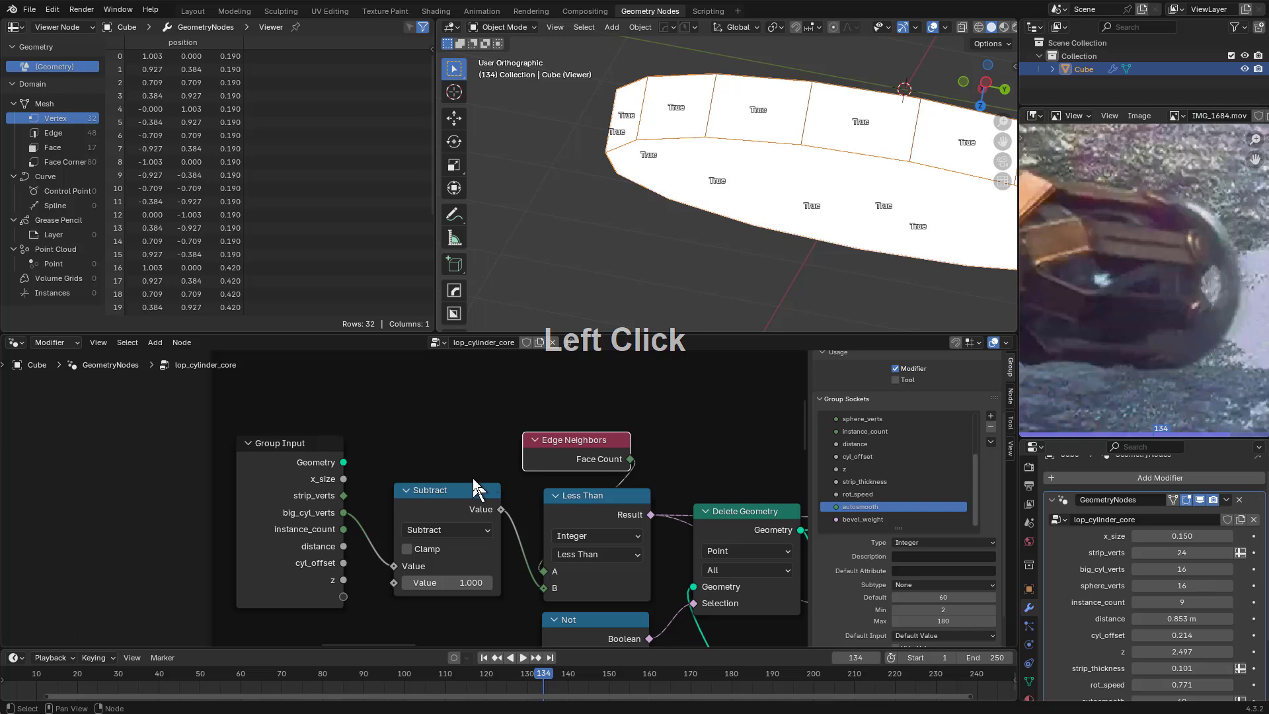
{"action": "left_click", "coordinate": [573, 445]}
{"action": "key", "text": "x"}
{"action": "key", "text": "shift+a"}
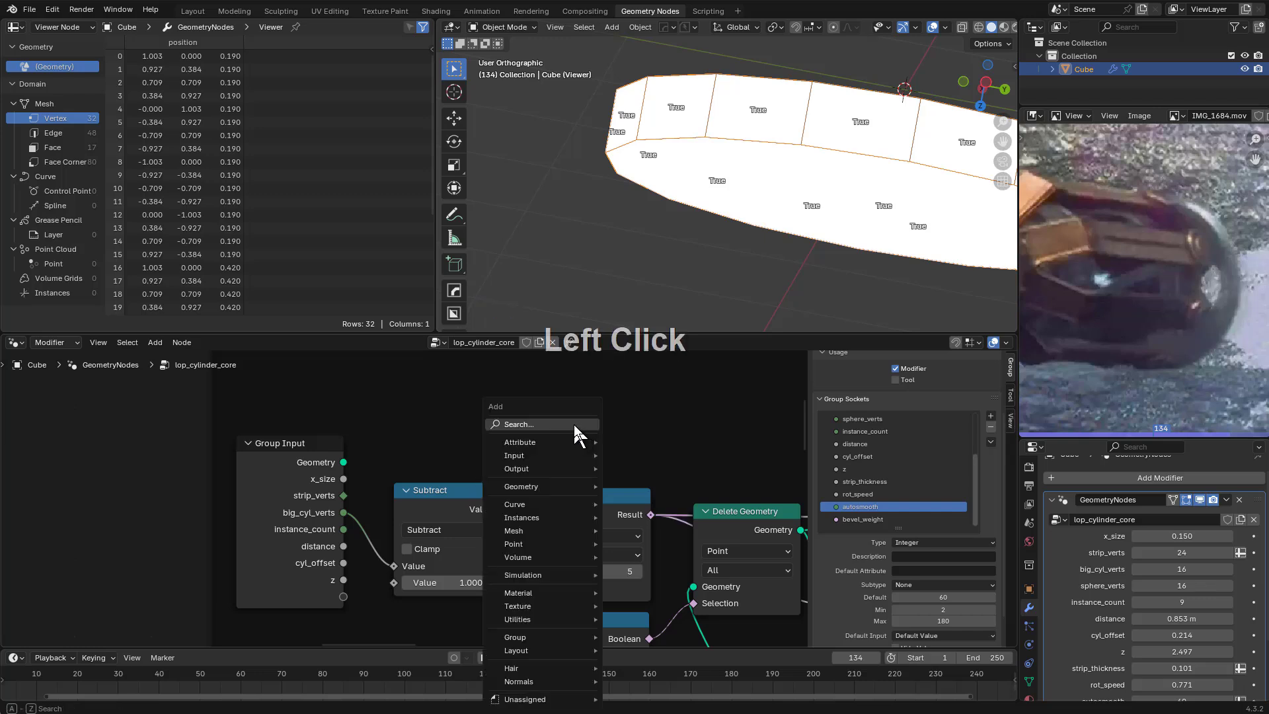
{"action": "type", "text": "face nei"}
{"action": "key", "text": "Return"}
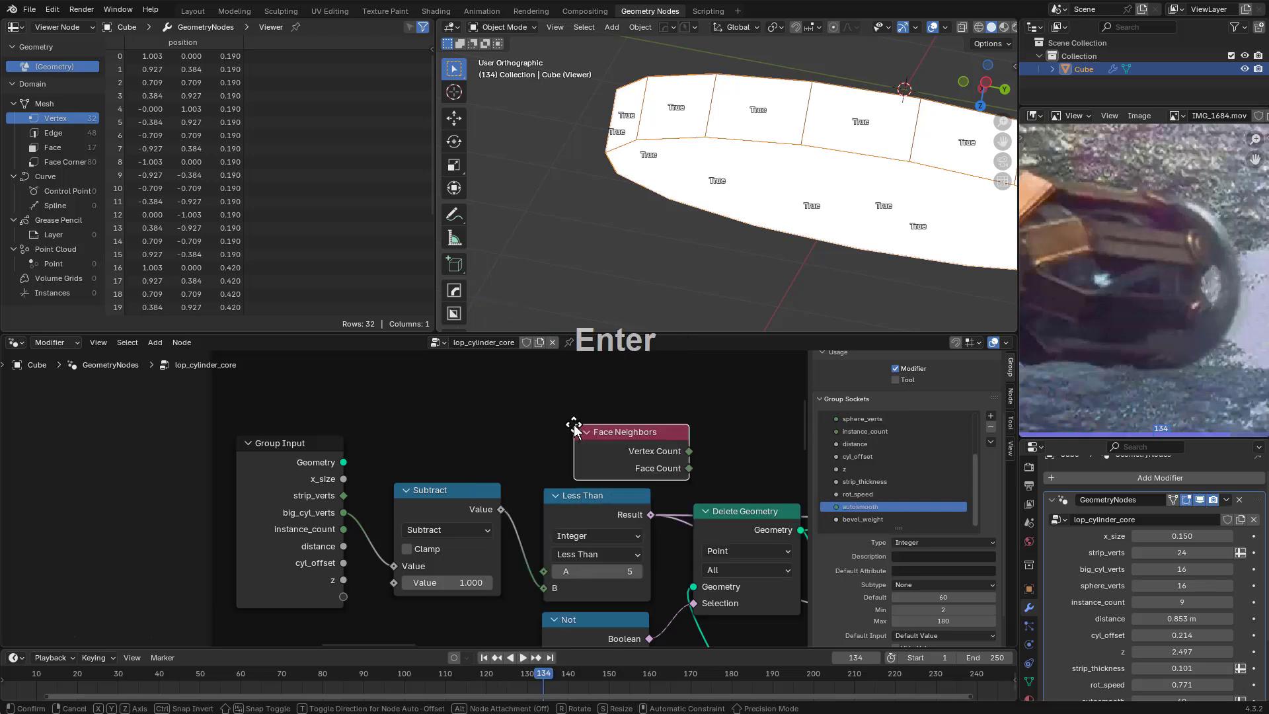
{"action": "middle_click_drag", "start_coordinate": [592, 441], "coordinate": [507, 471]}
{"action": "left_click", "coordinate": [342, 522]}
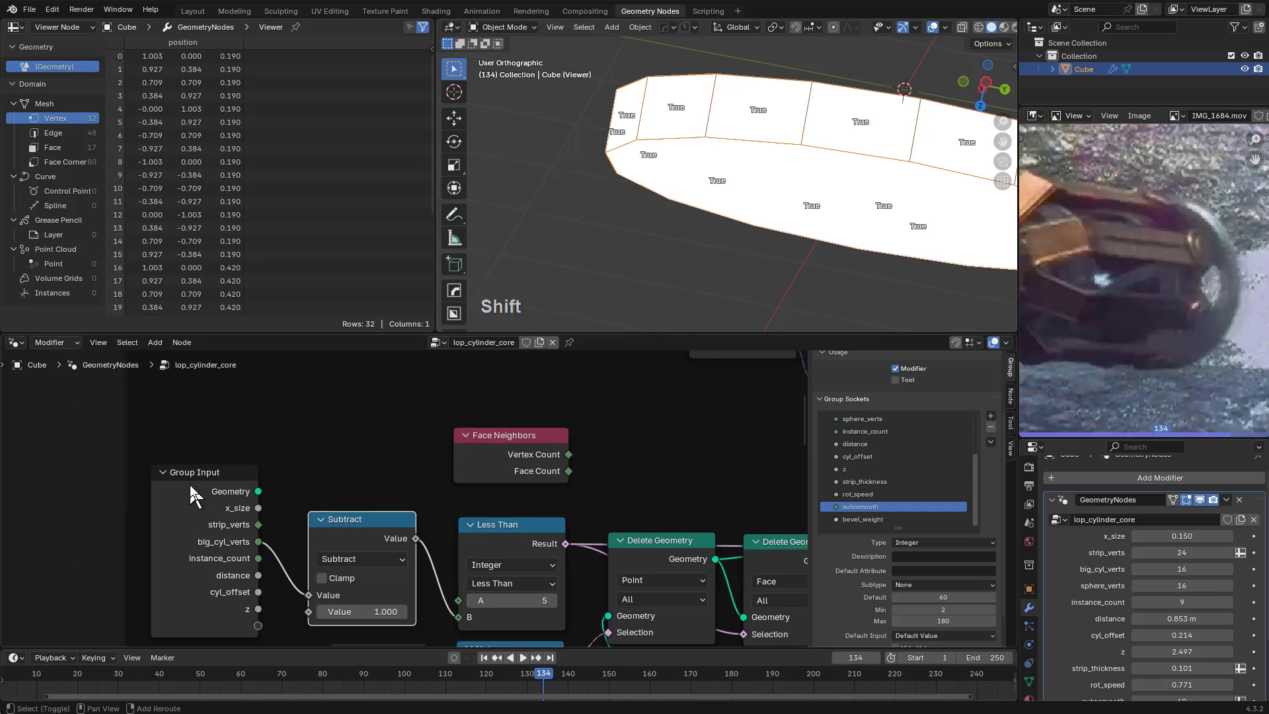
Connect Face Neighbors' Vertex Count to input A of Less Than and preview the second Delete Geometry node's output in the Viewer
{"action": "left_click", "coordinate": [189, 485], "text": "shift"}
{"action": "left_click", "coordinate": [349, 530]}
{"action": "middle_click_drag", "start_coordinate": [467, 517], "coordinate": [391, 465]}
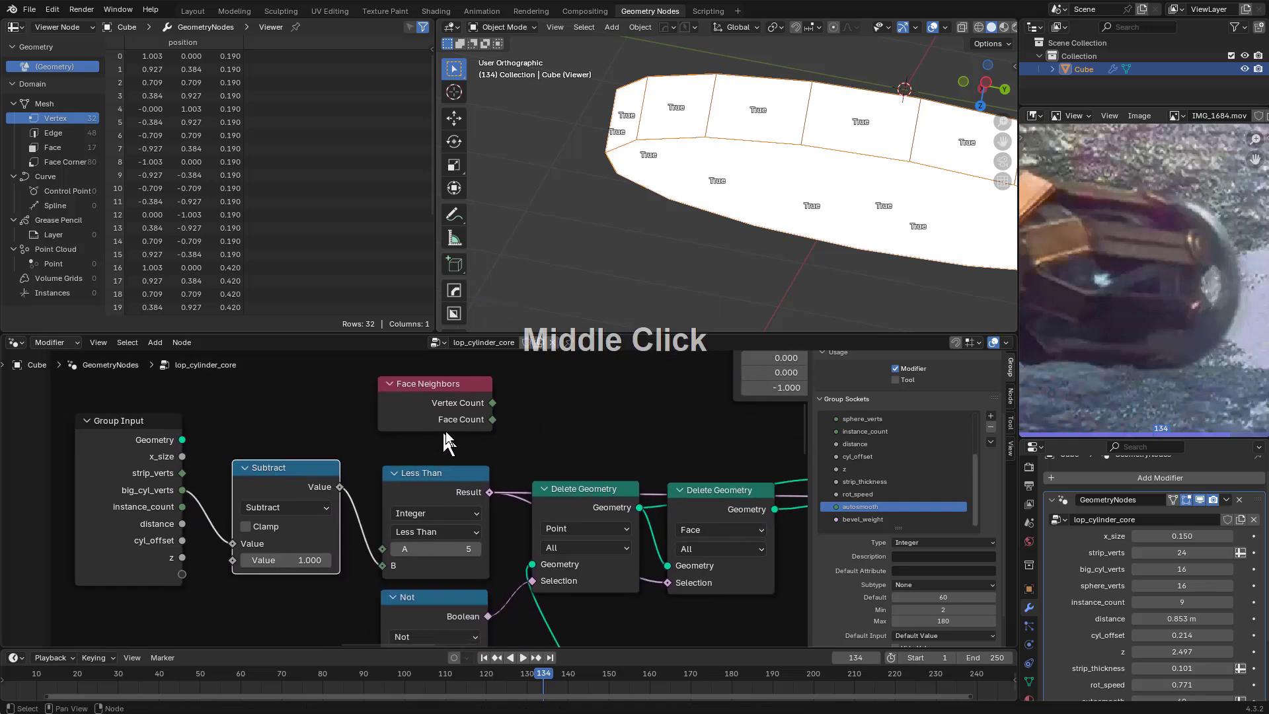
{"action": "left_click_drag", "start_coordinate": [492, 402], "coordinate": [383, 549]}
{"action": "middle_click_drag", "start_coordinate": [727, 211], "coordinate": [669, 213]}
{"action": "left_click", "coordinate": [711, 509], "text": "ctrl+shift"}
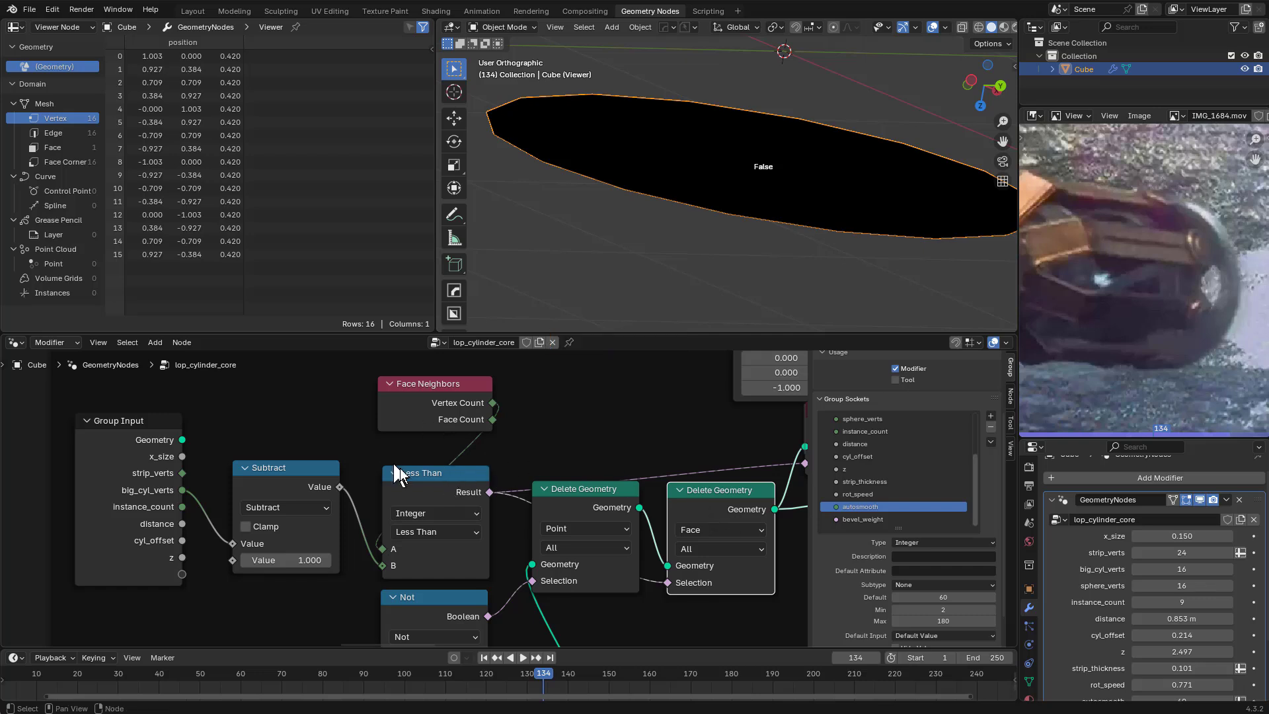
Set the integer comparison's operation to Greater Than
{"action": "middle_click_drag", "start_coordinate": [399, 475], "coordinate": [401, 486]}
{"action": "left_click", "coordinate": [431, 544]}
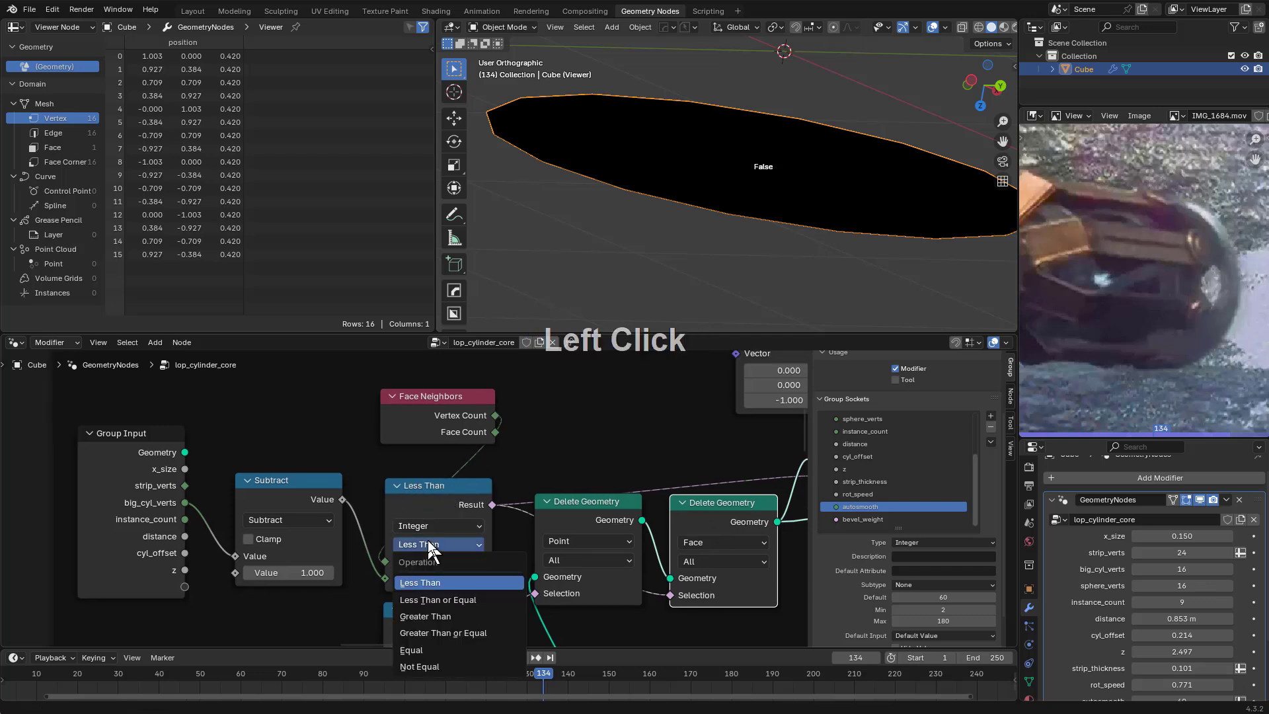
{"action": "left_click", "coordinate": [428, 616]}
Try dissolving the Group Input and then the Subtract node out of the comparison chain, undoing each removal
{"action": "left_click", "coordinate": [275, 497]}
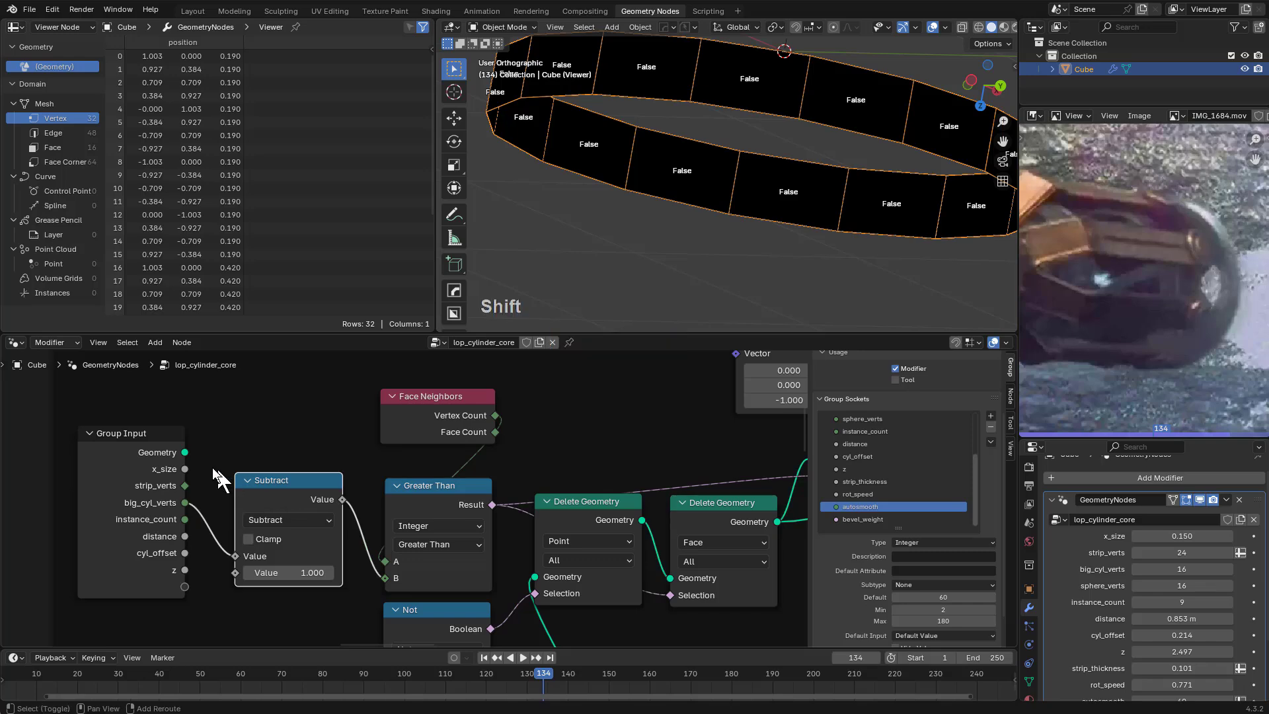
{"action": "left_click", "coordinate": [144, 470], "text": "shift"}
{"action": "key", "text": "ctrl+x"}
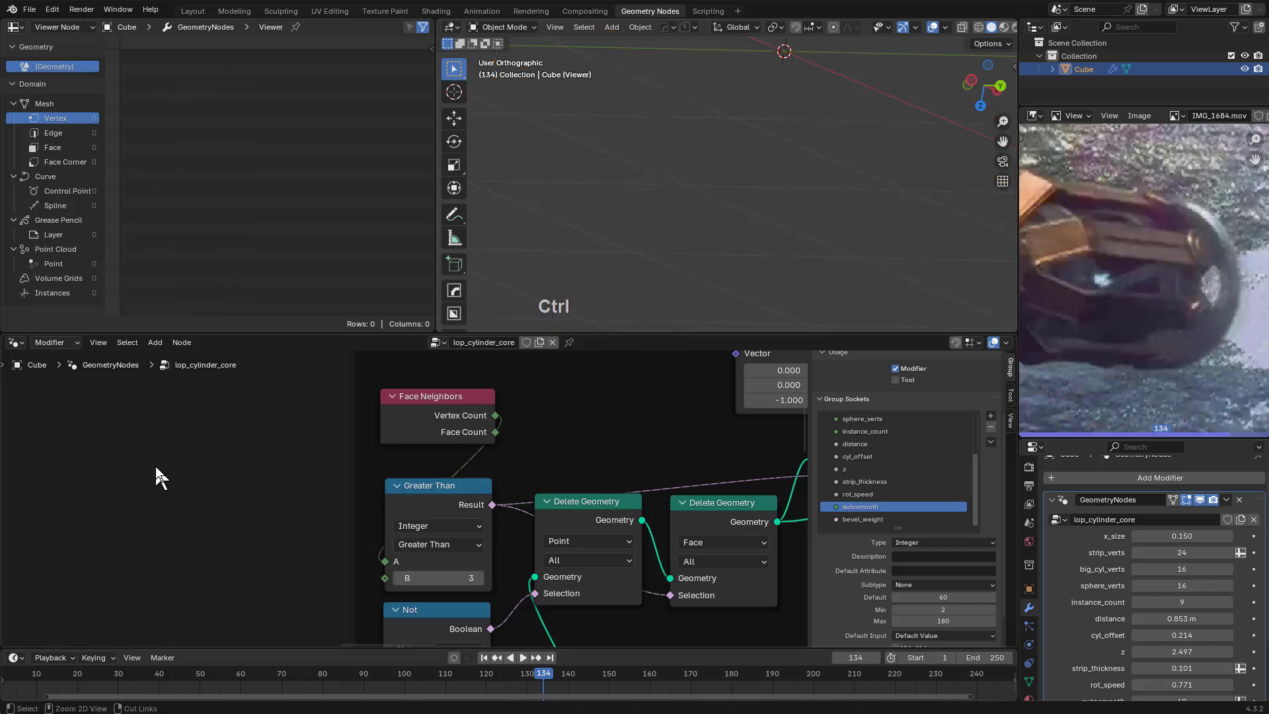
{"action": "key", "text": "ctrl+z"}
{"action": "left_click", "coordinate": [267, 484]}
{"action": "key", "text": "ctrl+x"}
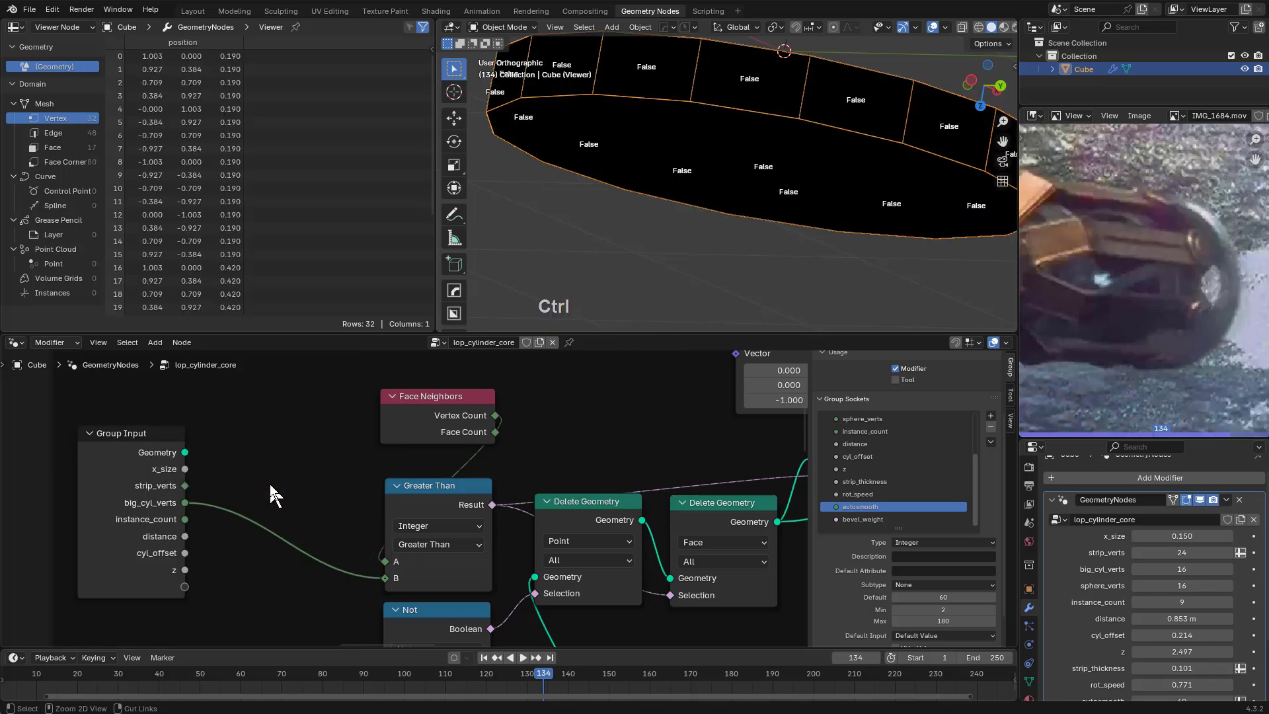
{"action": "key", "text": "ctrl+z"}
Adjust the spacing of the Group Input and Subtract nodes, and try a big_cyl_verts change in the modifier before cancelling it
{"action": "left_click_drag", "start_coordinate": [143, 479], "coordinate": [167, 483]}
{"action": "left_click_drag", "start_coordinate": [252, 495], "coordinate": [284, 496]}
{"action": "left_click_drag", "start_coordinate": [150, 490], "coordinate": [174, 494]}
{"action": "mouse_move", "coordinate": [1182, 569]}
{"action": "left_mouse_down", "text": "shift"}
{"action": "mouse_move", "coordinate": [1222, 569]}
{"action": "mouse_move", "coordinate": [1165, 569]}
{"action": "mouse_move", "coordinate": [1184, 569]}
{"action": "left_mouse_up", "text": "shift"}
{"action": "right_click", "coordinate": [1181, 569]}
Preview the Instance on Points node's output in the Viewer
{"action": "middle_click_drag", "start_coordinate": [725, 518], "coordinate": [418, 506]}
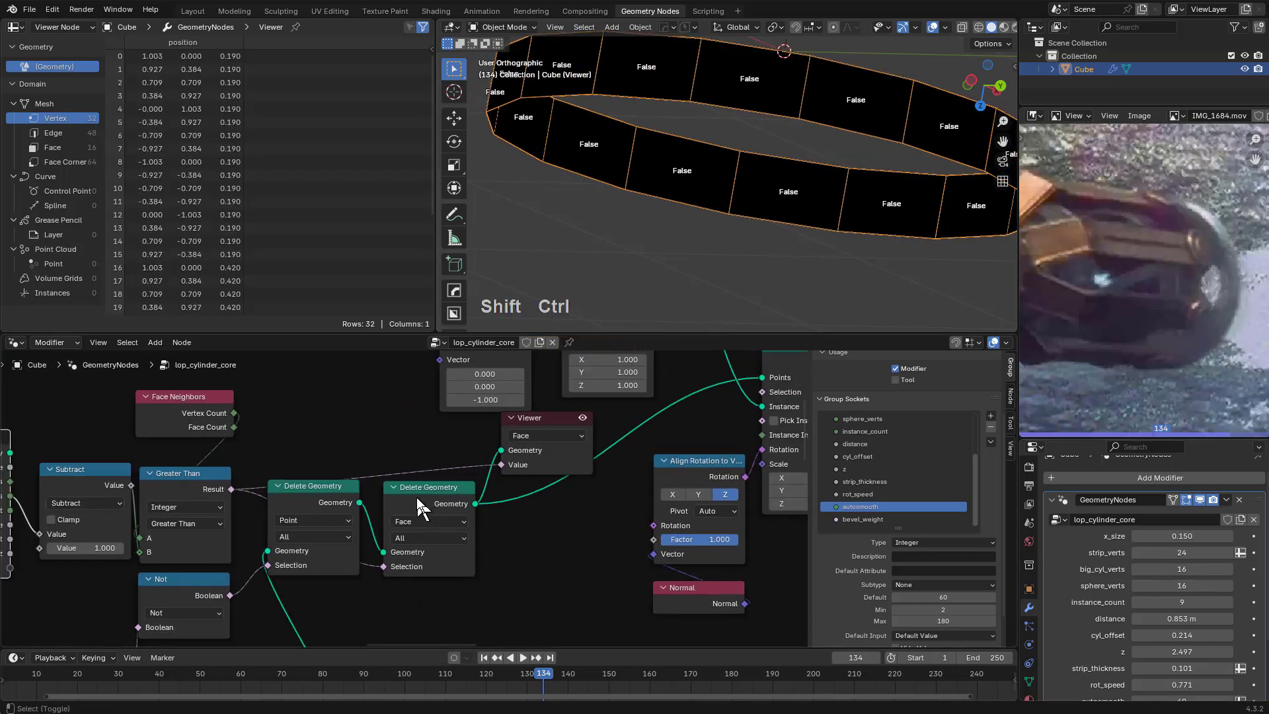
{"action": "scroll", "coordinate": [510, 480], "scroll_direction": "down", "scroll_amount": 1}
{"action": "middle_click_drag", "start_coordinate": [510, 479], "coordinate": [431, 498]}
{"action": "left_click", "coordinate": [442, 498]}
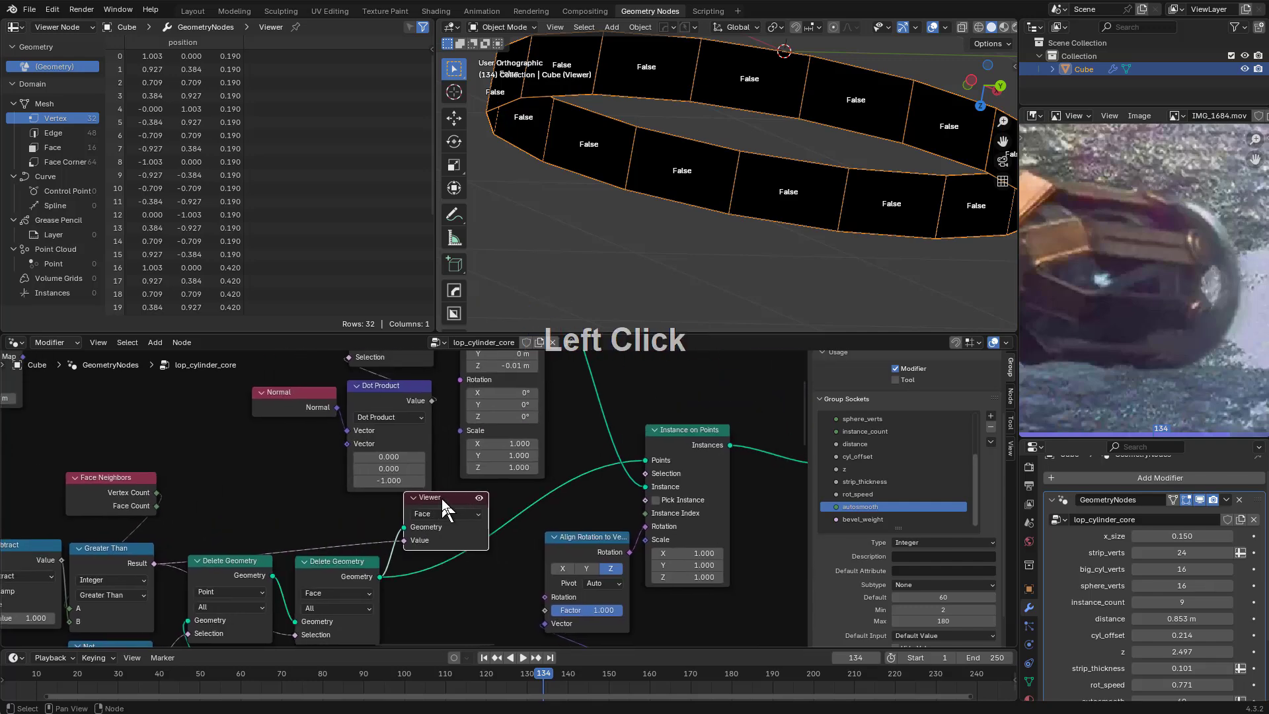
{"action": "middle_click_drag", "start_coordinate": [578, 537], "coordinate": [454, 530]}
{"action": "left_click", "coordinate": [564, 431], "text": "ctrl+shift"}
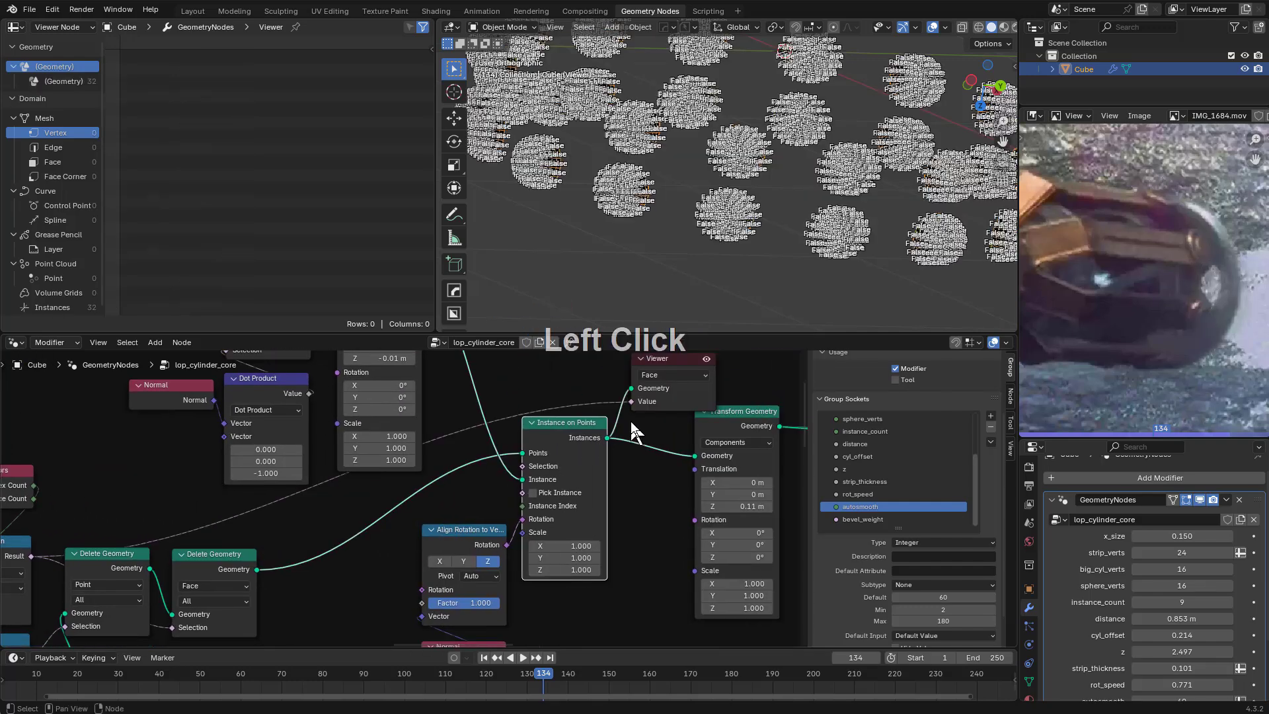
Turn off the viewport's Attribute Text overlay and move the Viewer node clear of Transform Geometry
{"action": "middle_click_drag", "start_coordinate": [627, 421], "coordinate": [626, 470]}
{"action": "left_click", "coordinate": [947, 27]}
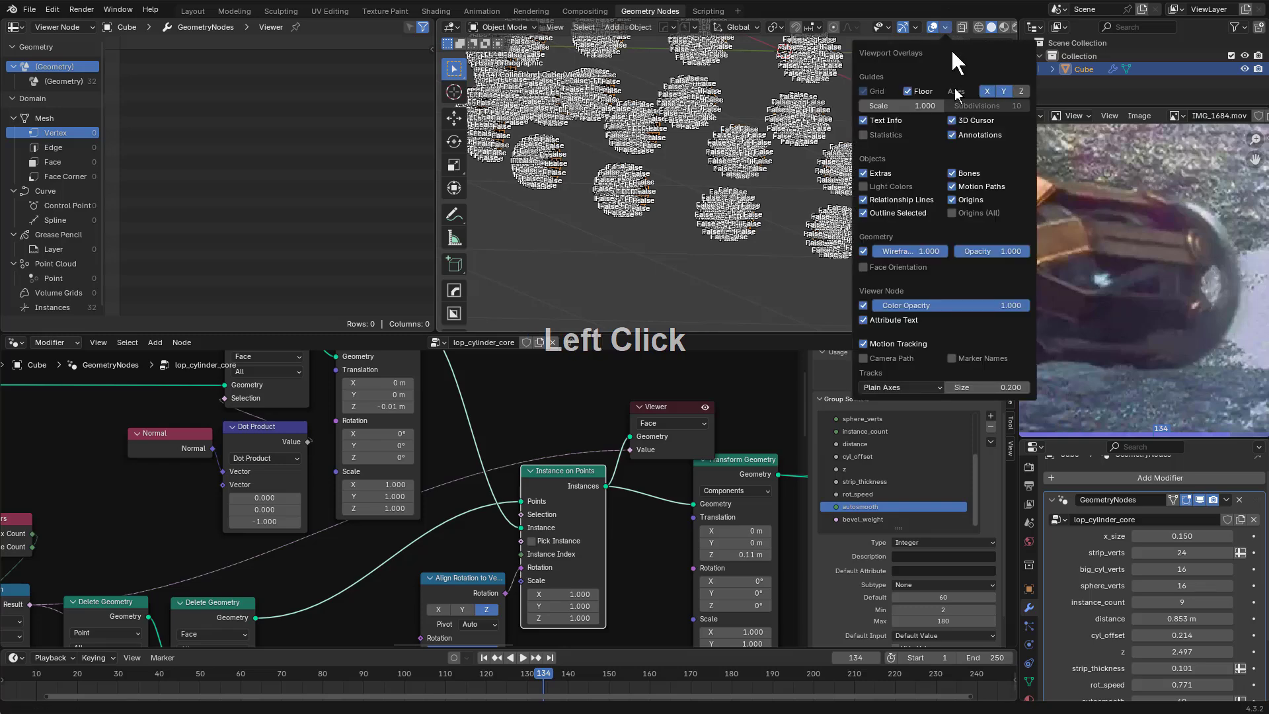
{"action": "left_click", "coordinate": [889, 322]}
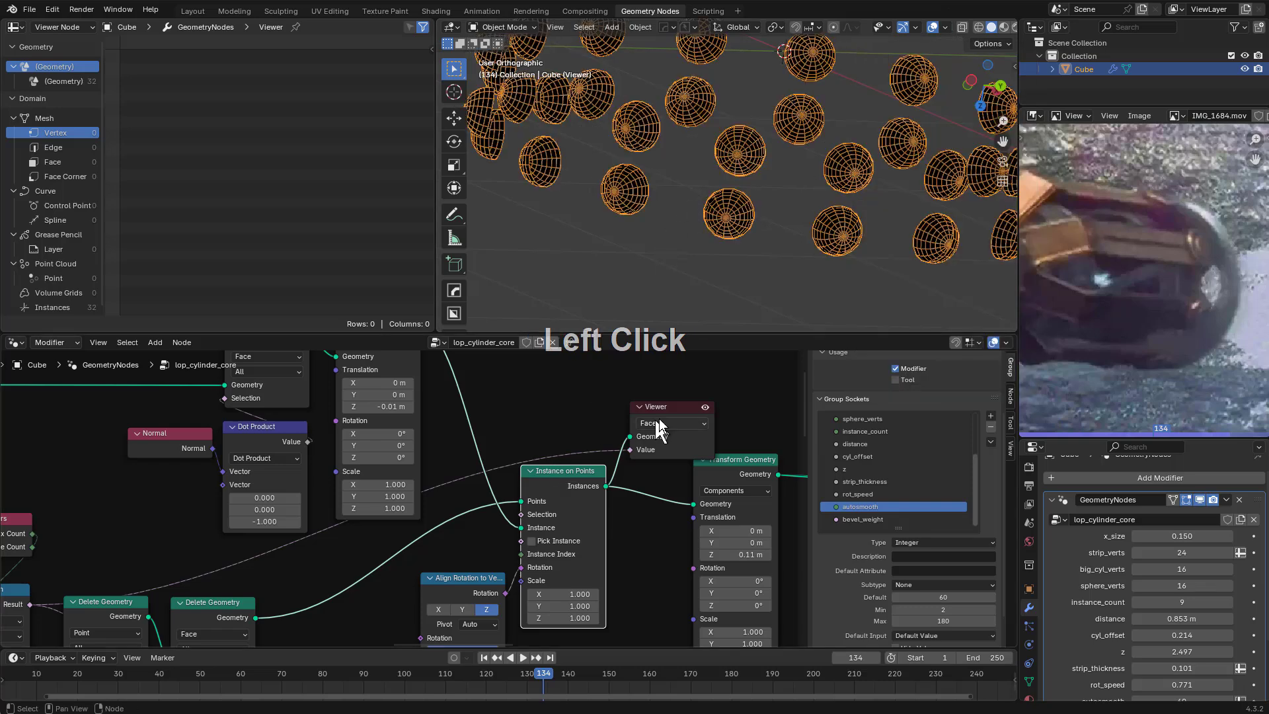
{"action": "middle_click_drag", "start_coordinate": [659, 418], "coordinate": [614, 417]}
{"action": "left_click", "coordinate": [759, 380]}
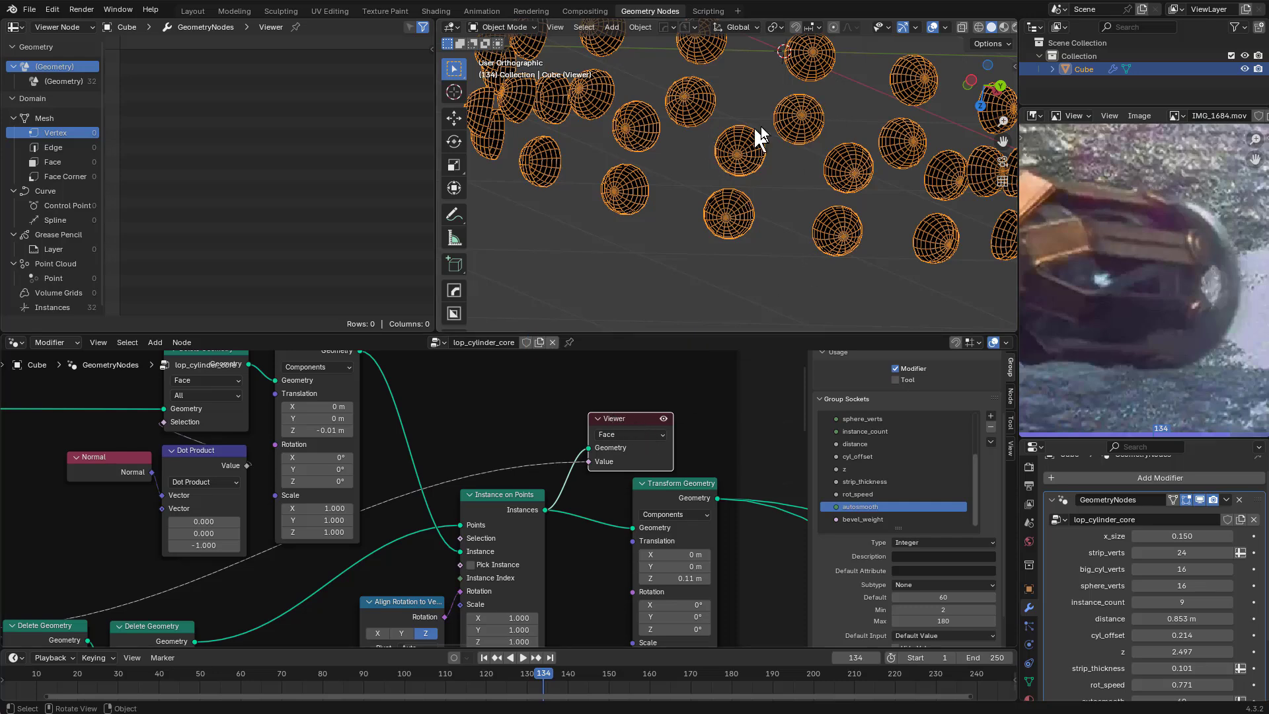
{"action": "left_click_drag", "start_coordinate": [614, 426], "coordinate": [676, 403]}
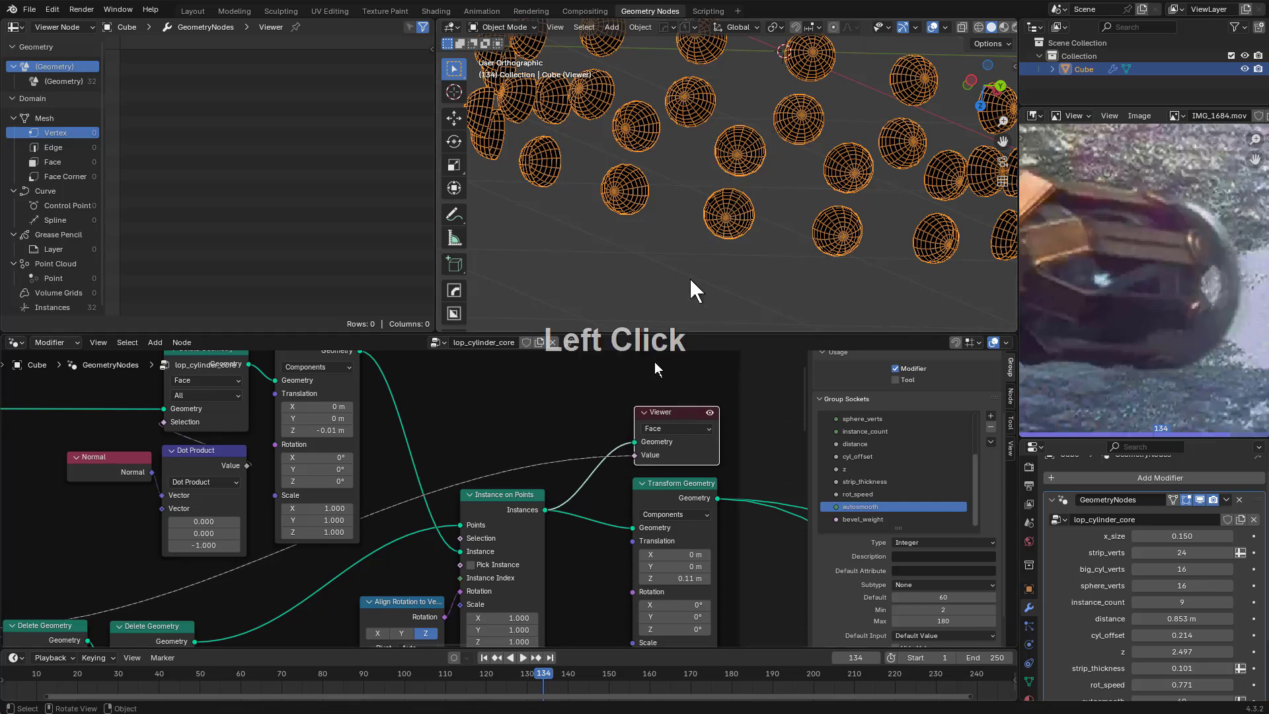
Preview the second Delete Geometry node's output again, and delete the Viewer node
{"action": "middle_click_drag", "start_coordinate": [716, 430], "coordinate": [550, 429]}
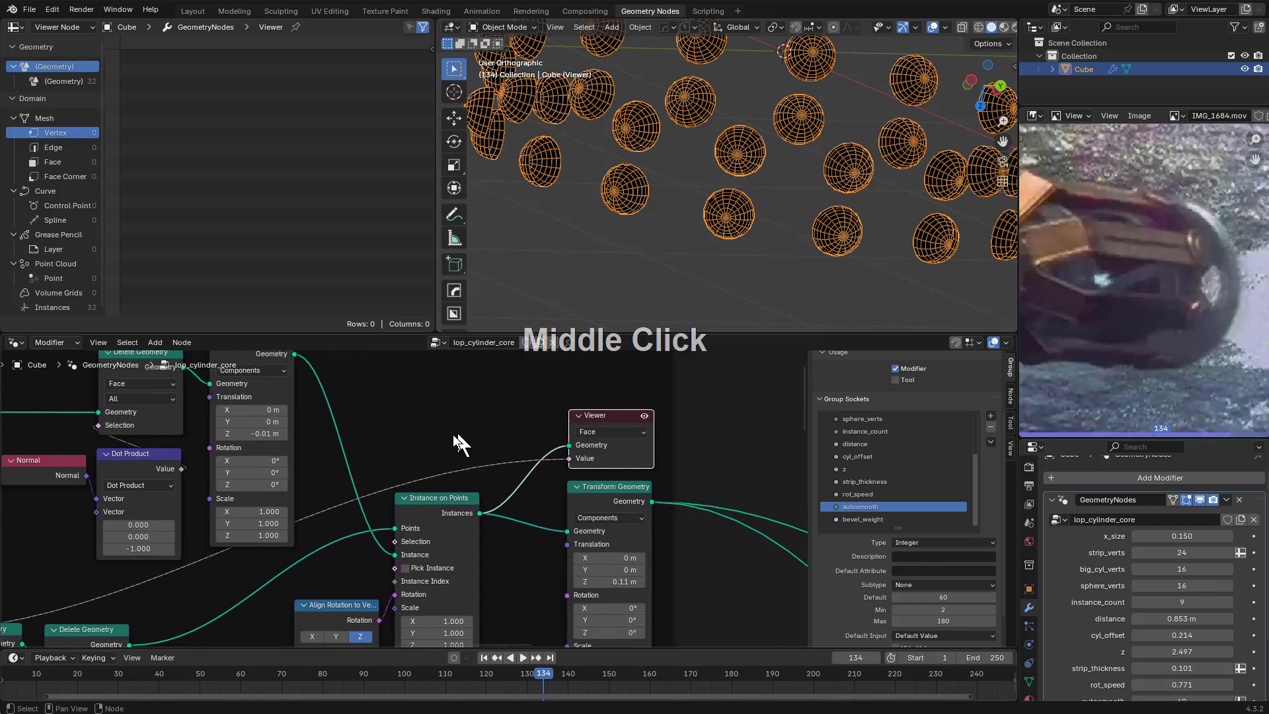
{"action": "middle_click_drag", "start_coordinate": [454, 434], "coordinate": [529, 442]}
{"action": "scroll", "coordinate": [454, 489], "scroll_direction": "up", "scroll_amount": 2}
{"action": "middle_click_drag", "start_coordinate": [392, 506], "coordinate": [305, 586]}
{"action": "scroll", "coordinate": [447, 513], "scroll_direction": "down", "scroll_amount": 3}
{"action": "middle_click_drag", "start_coordinate": [447, 513], "coordinate": [436, 533]}
{"action": "middle_click_drag", "start_coordinate": [413, 492], "coordinate": [477, 476]}
{"action": "scroll", "coordinate": [480, 484], "scroll_direction": "up", "scroll_amount": 1}
{"action": "left_click", "coordinate": [458, 515], "text": "ctrl+shift"}
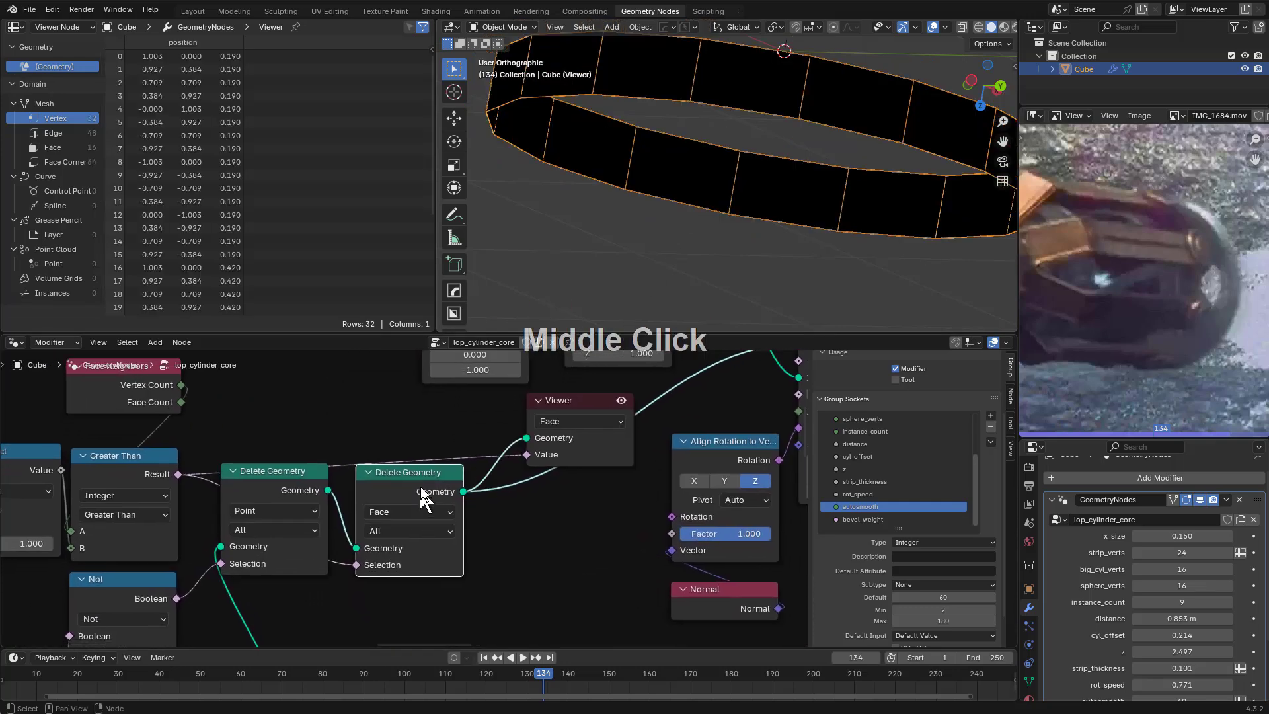
{"action": "left_click_drag", "start_coordinate": [561, 417], "coordinate": [340, 390]}
{"action": "key", "text": "x"}
Insert a Mesh to Points node set to Faces between the second Delete Geometry and Instance on Points
{"action": "left_click", "coordinate": [457, 518]}
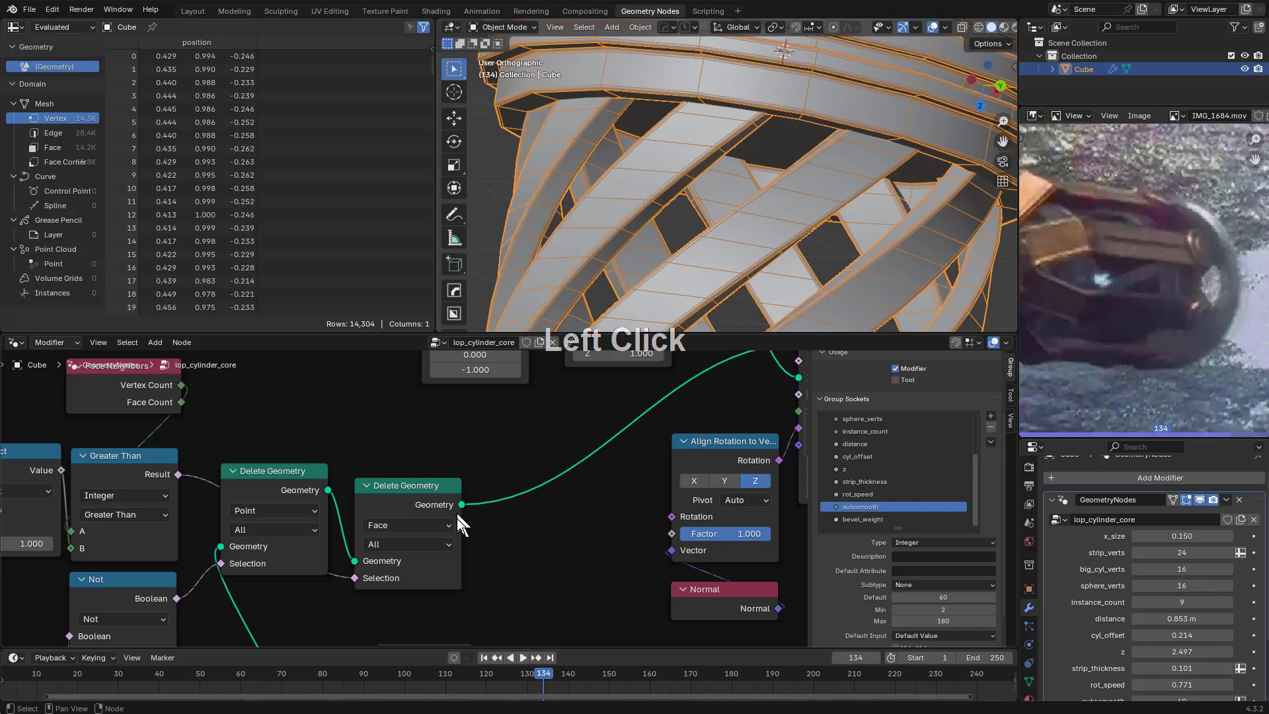
{"action": "key", "text": "shift+a"}
{"action": "type", "text": "to po"}
{"action": "key", "text": "Return"}
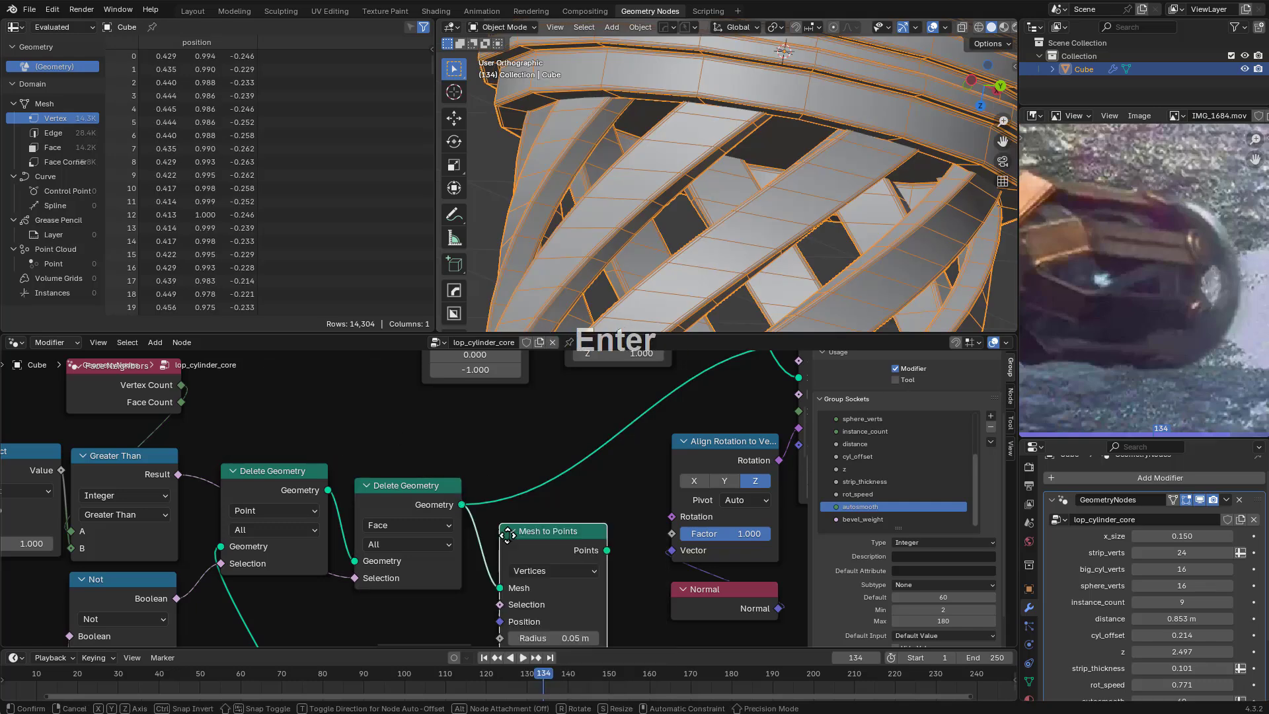
{"action": "left_click", "coordinate": [516, 528]}
{"action": "key", "text": "g"}
{"action": "left_click", "coordinate": [550, 496]}
{"action": "left_click", "coordinate": [554, 495]}
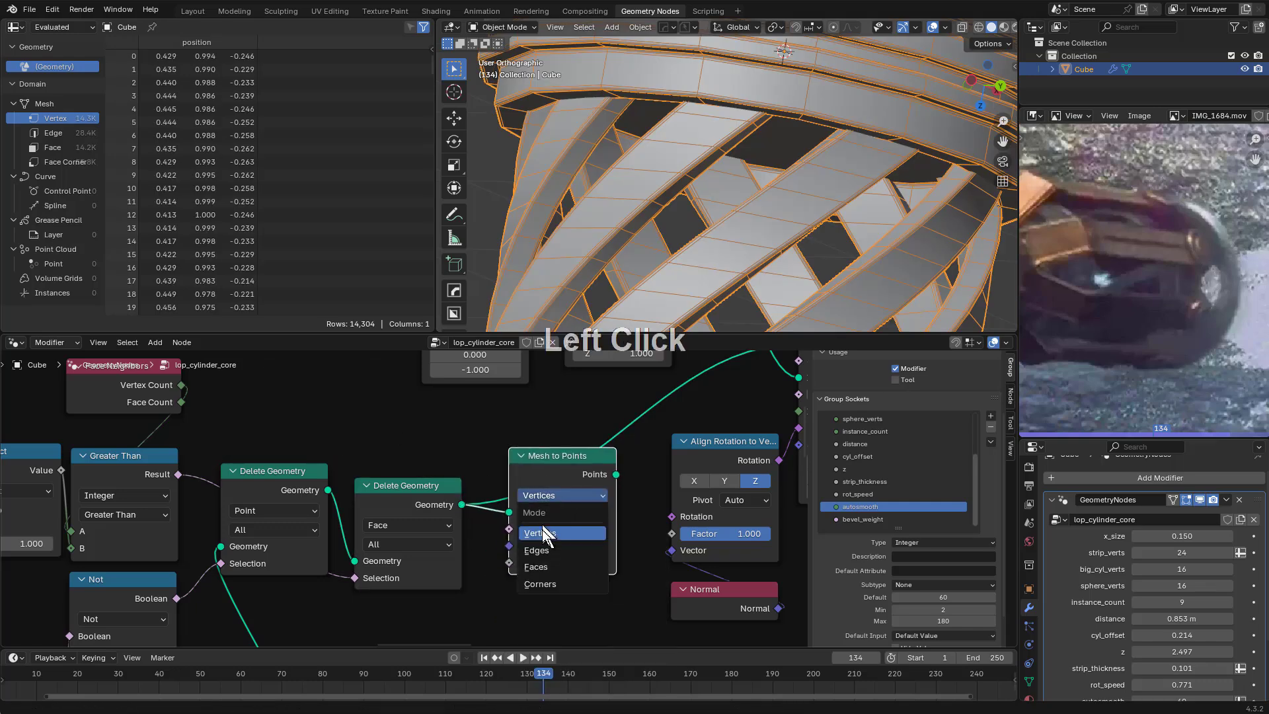
{"action": "left_click", "coordinate": [553, 567]}
{"action": "mouse_move", "coordinate": [572, 465]}
{"action": "left_mouse_down"}
{"action": "mouse_move", "coordinate": [559, 506]}
{"action": "mouse_move", "coordinate": [586, 464]}
{"action": "left_mouse_up"}
{"action": "middle_click_drag", "start_coordinate": [604, 480], "coordinate": [566, 516]}
{"action": "key", "text": "g"}
{"action": "left_click", "coordinate": [520, 537]}
Preview Instance on Points in the Viewer, muting and unmuting Mesh to Points to compare the instances
{"action": "scroll", "coordinate": [523, 534], "scroll_direction": "down", "scroll_amount": 2}
{"action": "middle_click_drag", "start_coordinate": [612, 447], "coordinate": [469, 503]}
{"action": "scroll", "coordinate": [470, 503], "scroll_direction": "down", "scroll_amount": 4}
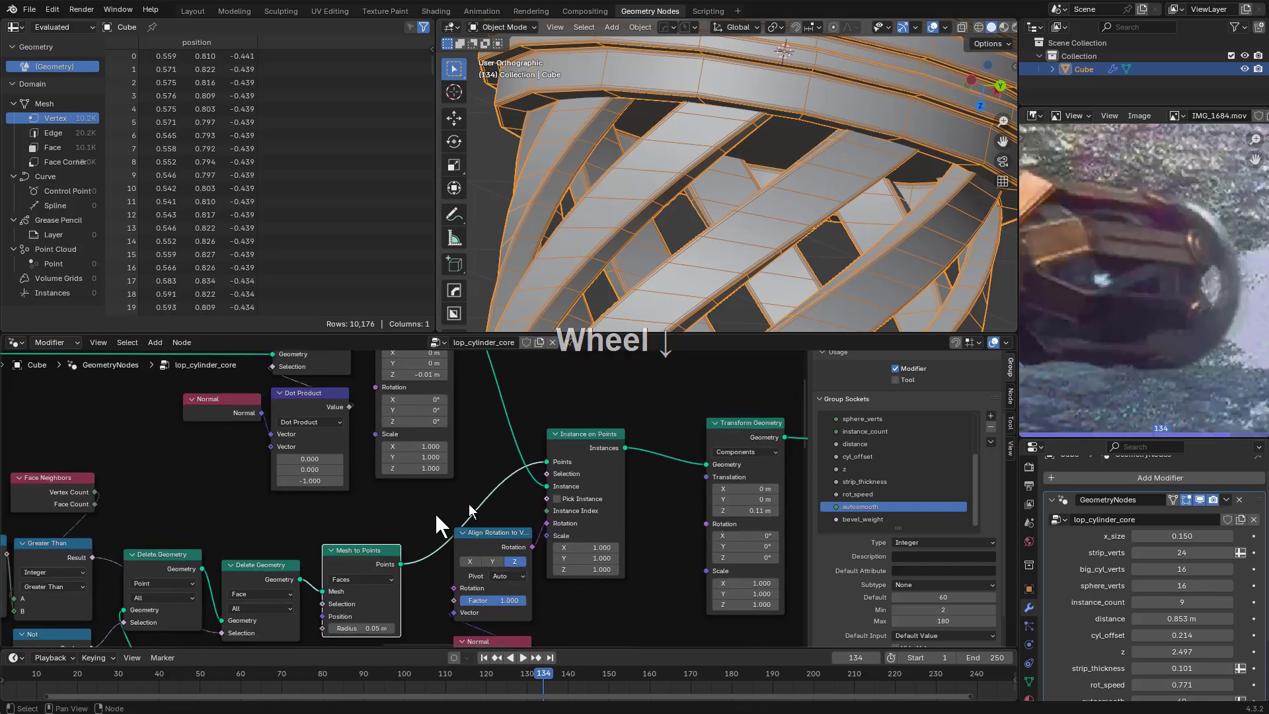
{"action": "middle_click_drag", "start_coordinate": [655, 446], "coordinate": [553, 469]}
{"action": "scroll", "coordinate": [553, 469], "scroll_direction": "up", "scroll_amount": 1}
{"action": "left_click", "coordinate": [485, 464], "text": "ctrl+shift"}
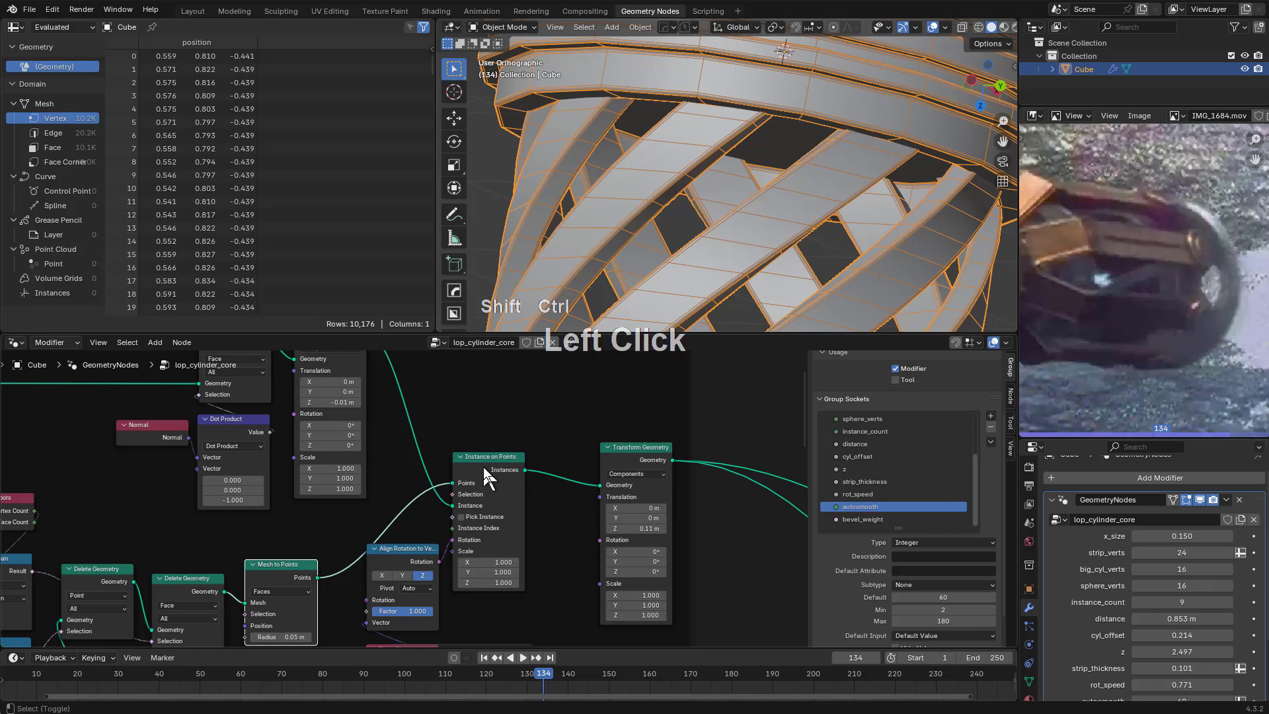
{"action": "left_click", "coordinate": [274, 580]}
{"action": "key", "text": "m"}
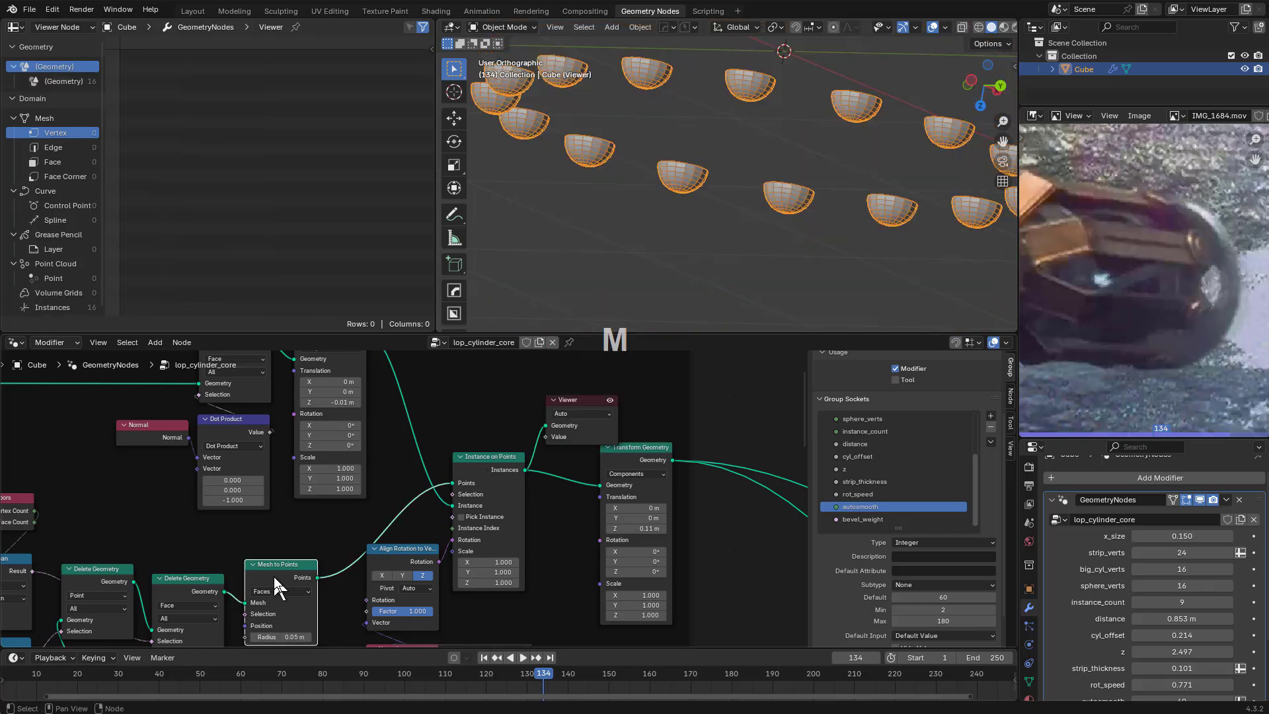
{"action": "key", "text": "m"}
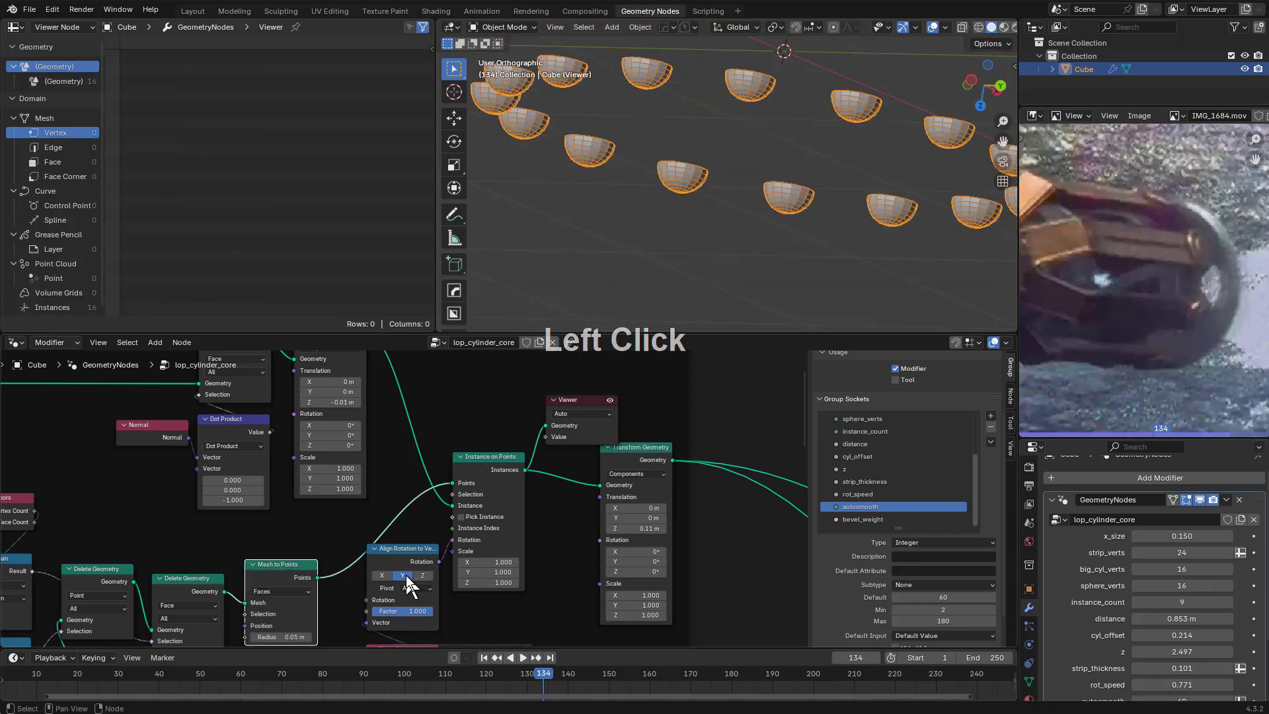
Try the Y and Z axes on the Align Rotation to Vector node
{"action": "middle_click_drag", "start_coordinate": [402, 576], "coordinate": [461, 508]}
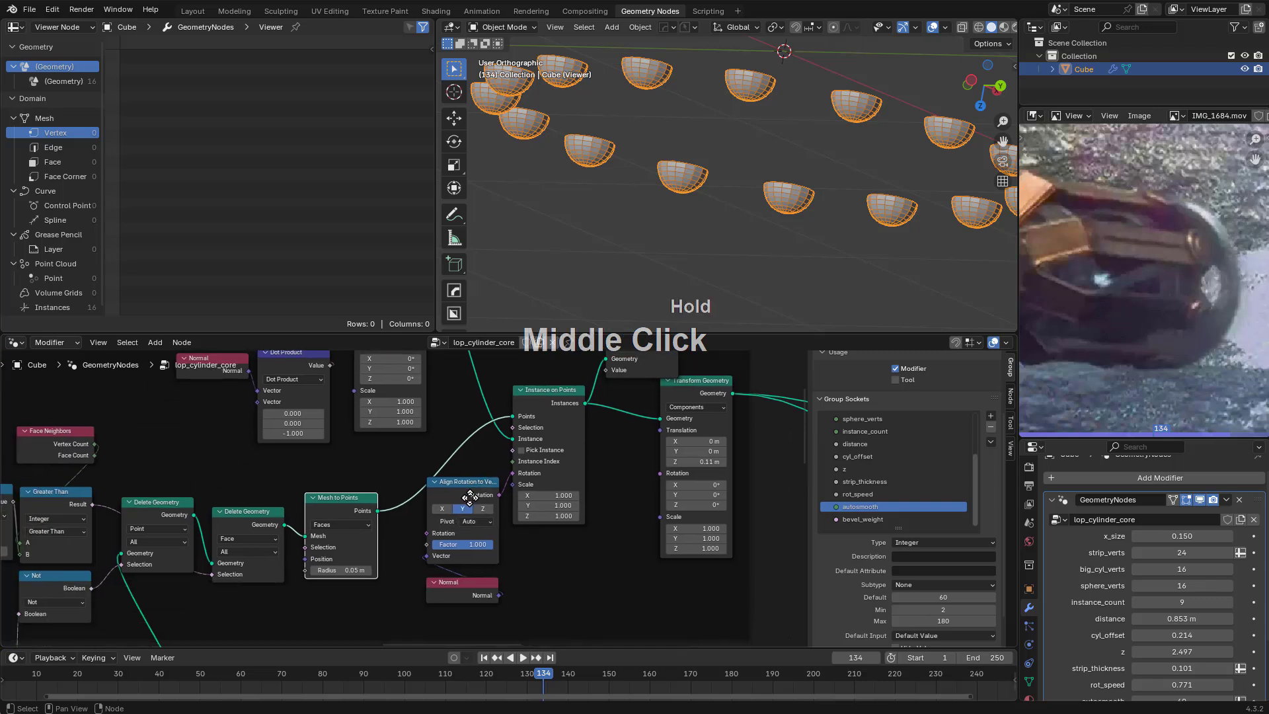
{"action": "left_click", "coordinate": [486, 515]}
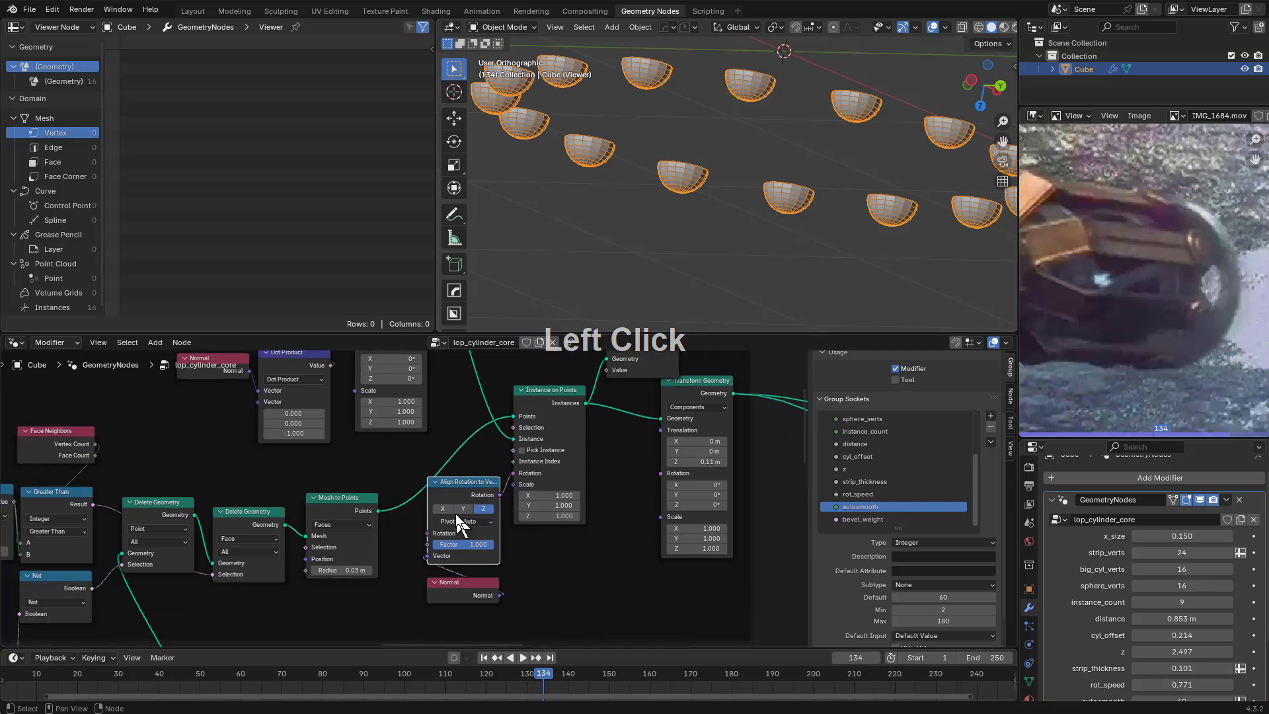
{"action": "middle_click_drag", "start_coordinate": [474, 495], "coordinate": [471, 492]}
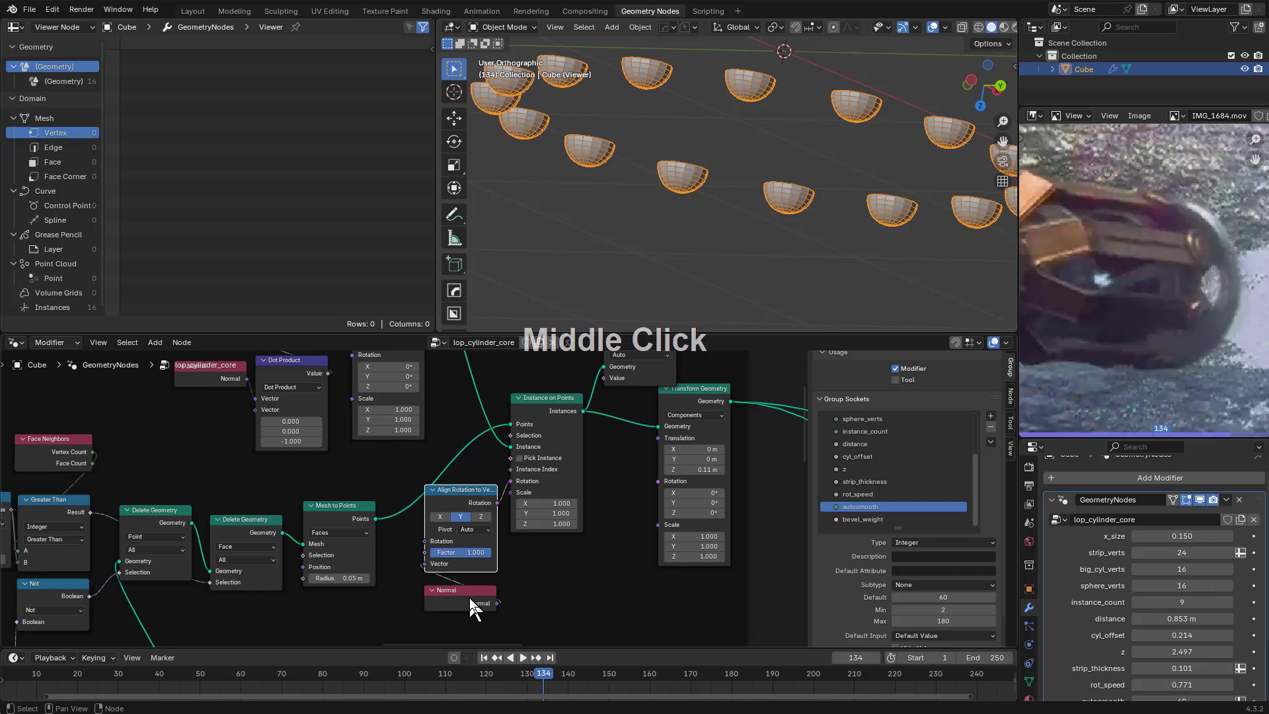
Reposition the Normal and Mesh to Points nodes to make room after the second Delete Geometry
{"action": "left_click_drag", "start_coordinate": [471, 607], "coordinate": [470, 595]}
{"action": "middle_click_drag", "start_coordinate": [524, 430], "coordinate": [539, 461]}
{"action": "scroll", "coordinate": [541, 461], "scroll_direction": "up", "scroll_amount": 2}
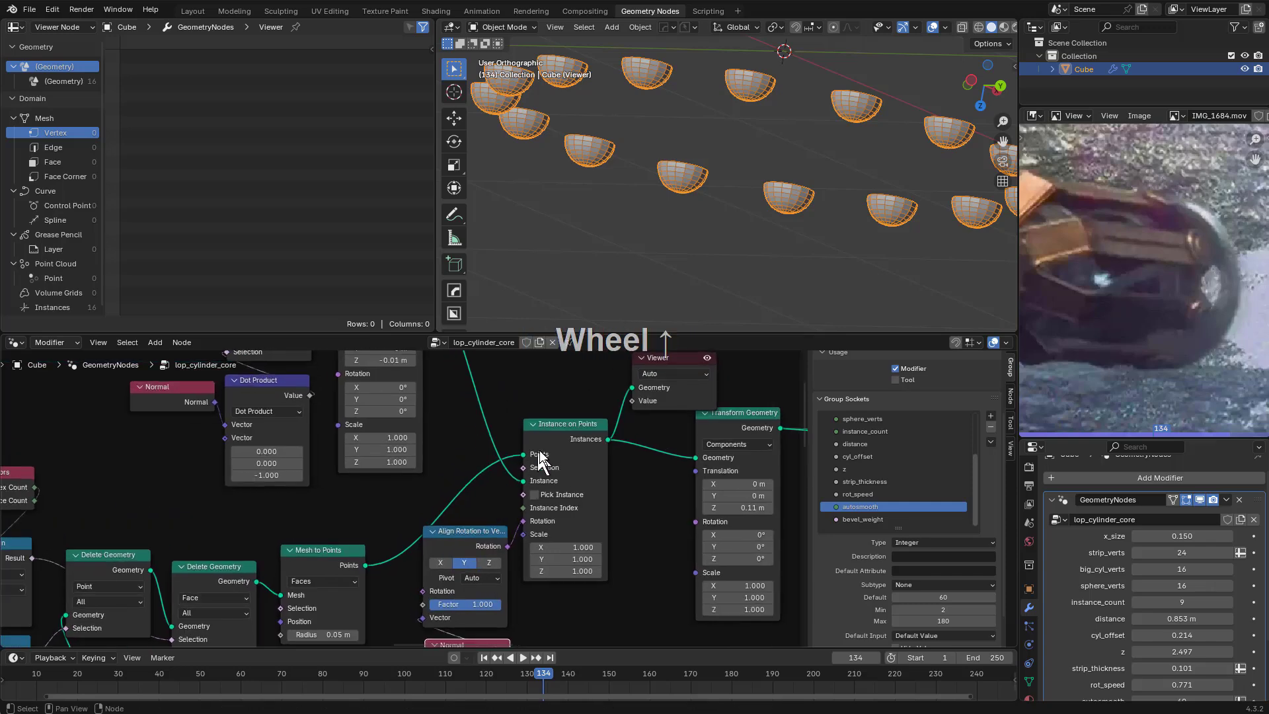
{"action": "scroll", "coordinate": [476, 538], "scroll_direction": "up", "scroll_amount": 2}
{"action": "middle_click_drag", "start_coordinate": [476, 538], "coordinate": [539, 444]}
{"action": "left_click_drag", "start_coordinate": [365, 461], "coordinate": [387, 388]}
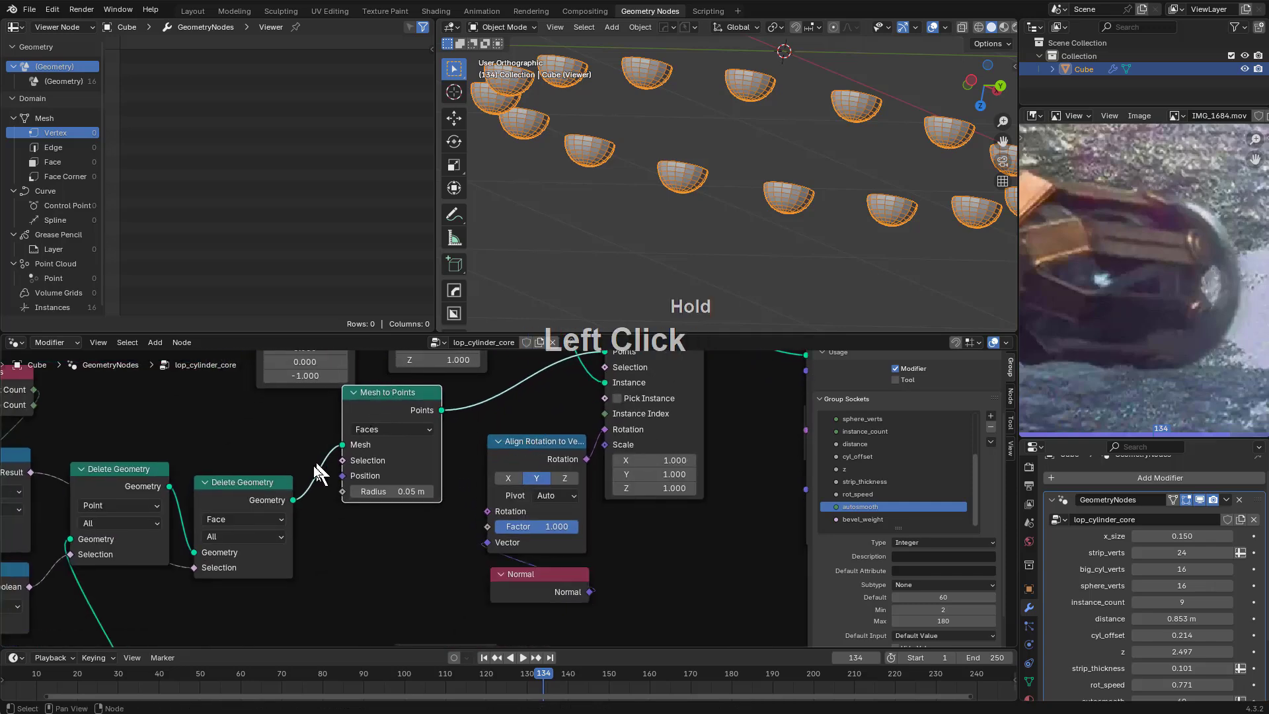
{"action": "scroll", "coordinate": [322, 447], "scroll_direction": "up", "scroll_amount": 1}
{"action": "middle_click_drag", "start_coordinate": [323, 442], "coordinate": [375, 415]}
{"action": "left_click_drag", "start_coordinate": [435, 364], "coordinate": [462, 374]}
Insert a Capture Attribute node with the Face domain between the second Delete Geometry and Mesh to Points
{"action": "left_click", "coordinate": [335, 481]}
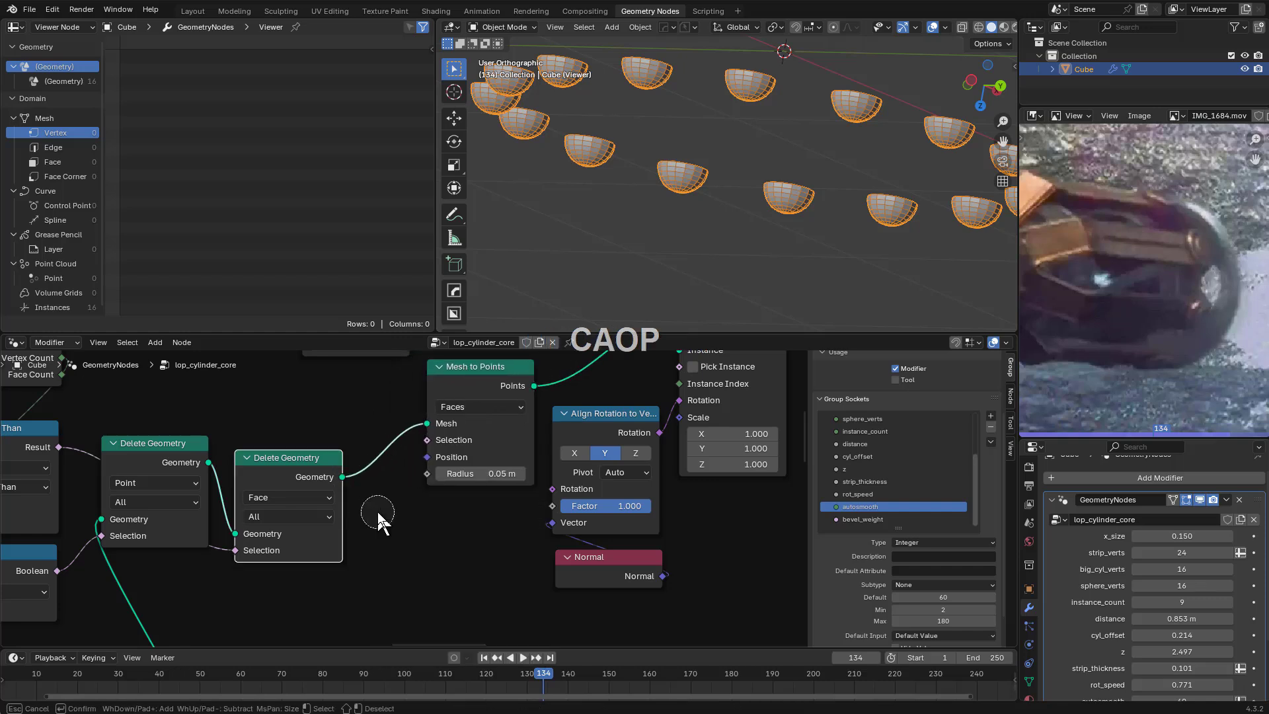
{"action": "key", "text": "space"}
{"action": "type", "text": "captu"}
{"action": "key", "text": "Return"}
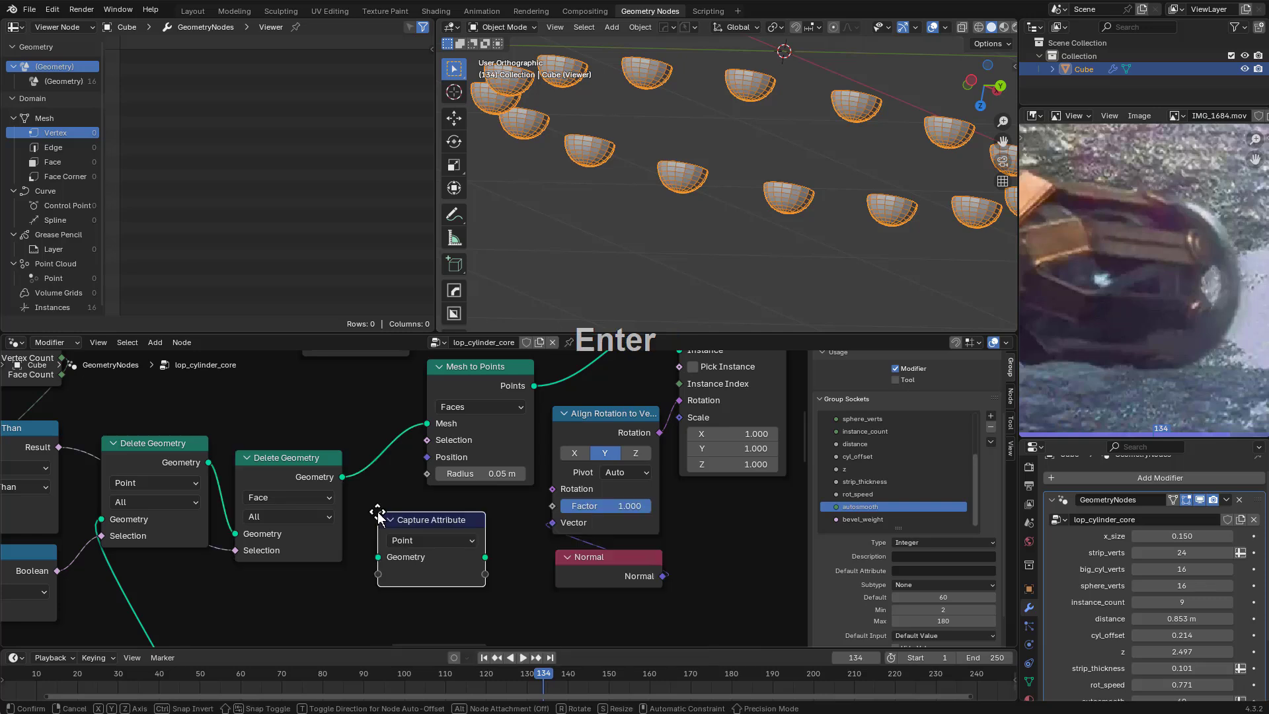
{"action": "left_click", "coordinate": [417, 463]}
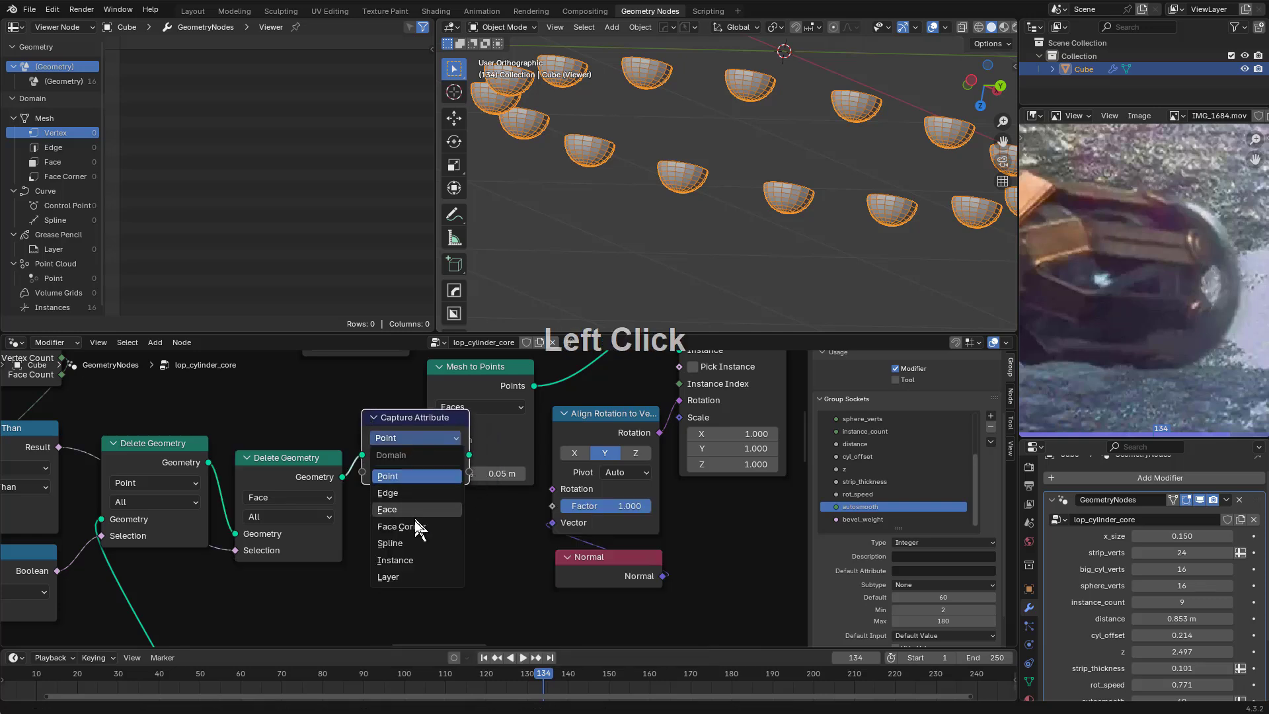
{"action": "left_click", "coordinate": [406, 509]}
Capture the Normal, connect the captured output to Align Rotation to Vector's Vector input, and set the alignment axis to Z
{"action": "left_click_drag", "start_coordinate": [482, 368], "coordinate": [517, 374]}
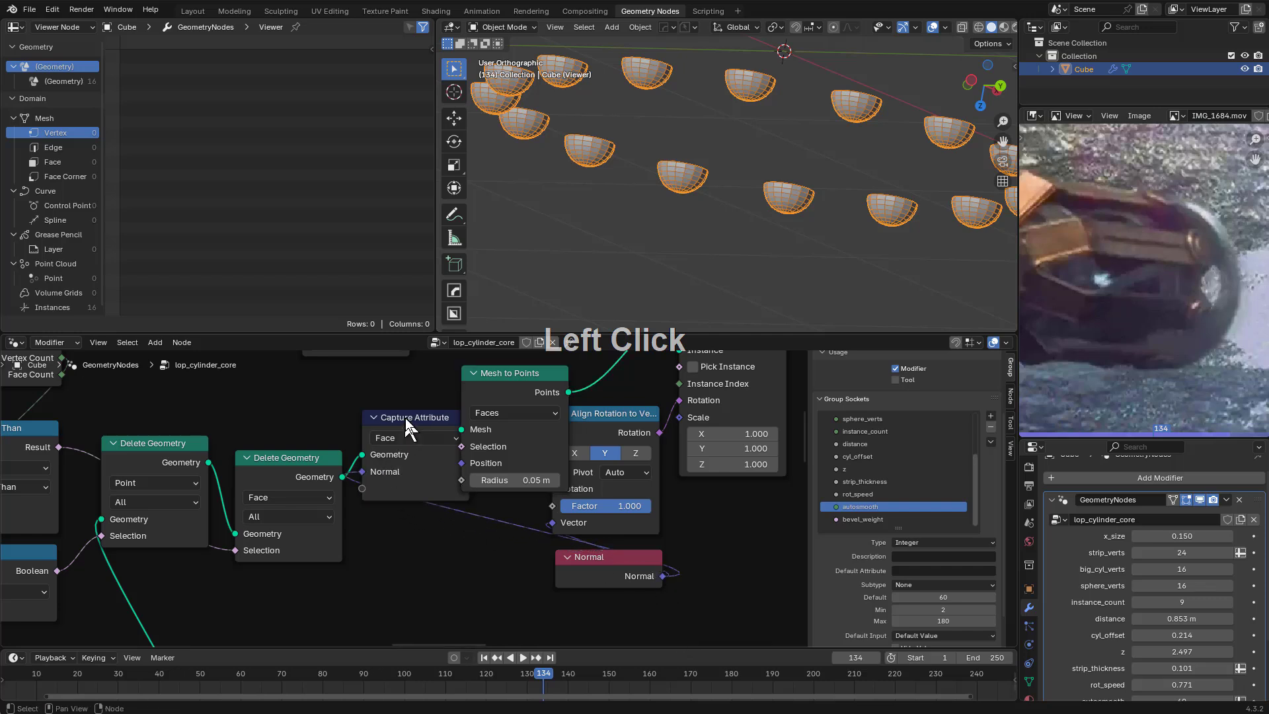
{"action": "left_click_drag", "start_coordinate": [406, 423], "coordinate": [408, 505]}
{"action": "left_click_drag", "start_coordinate": [498, 379], "coordinate": [402, 394]}
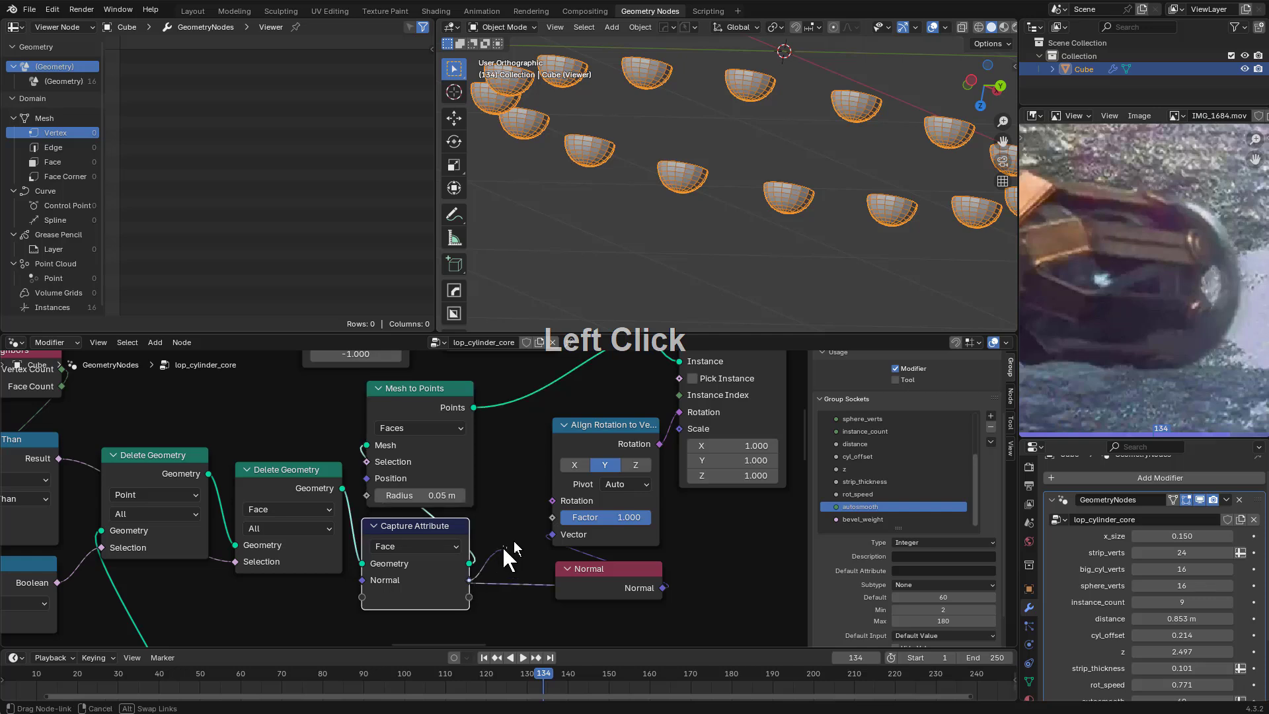
{"action": "left_click", "coordinate": [633, 466]}
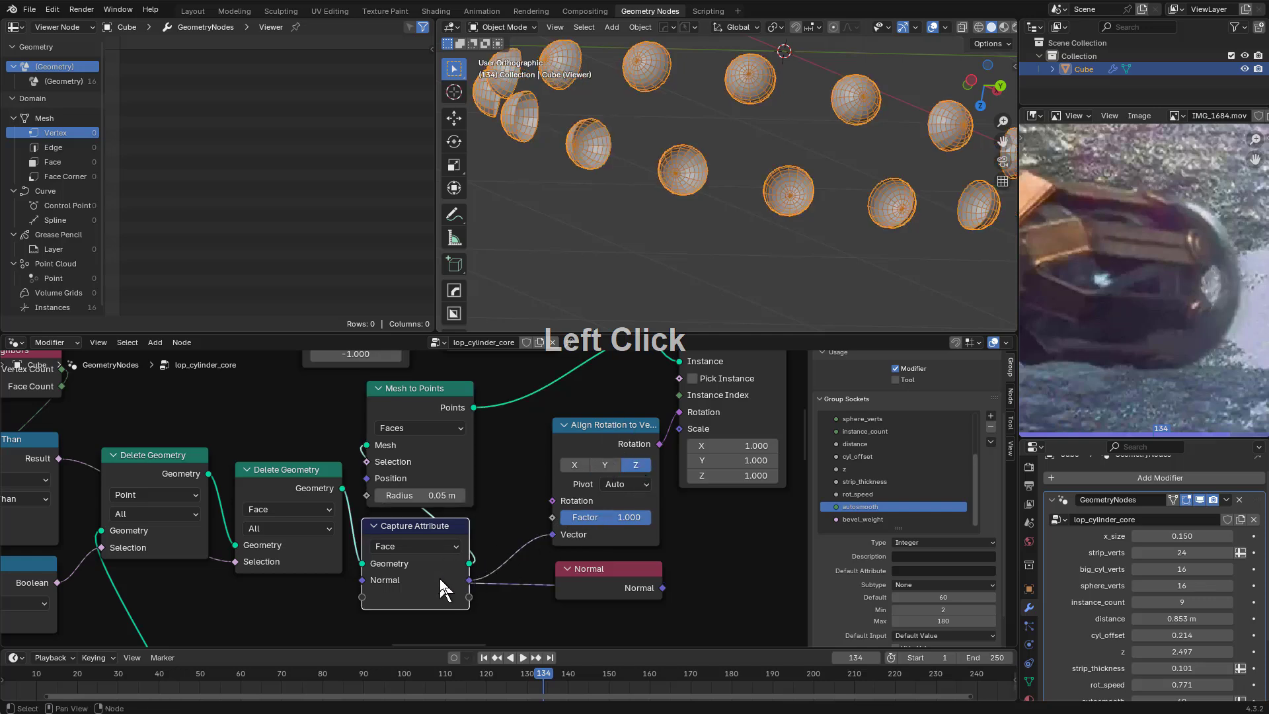
{"action": "middle_click_drag", "start_coordinate": [740, 203], "coordinate": [751, 168]}
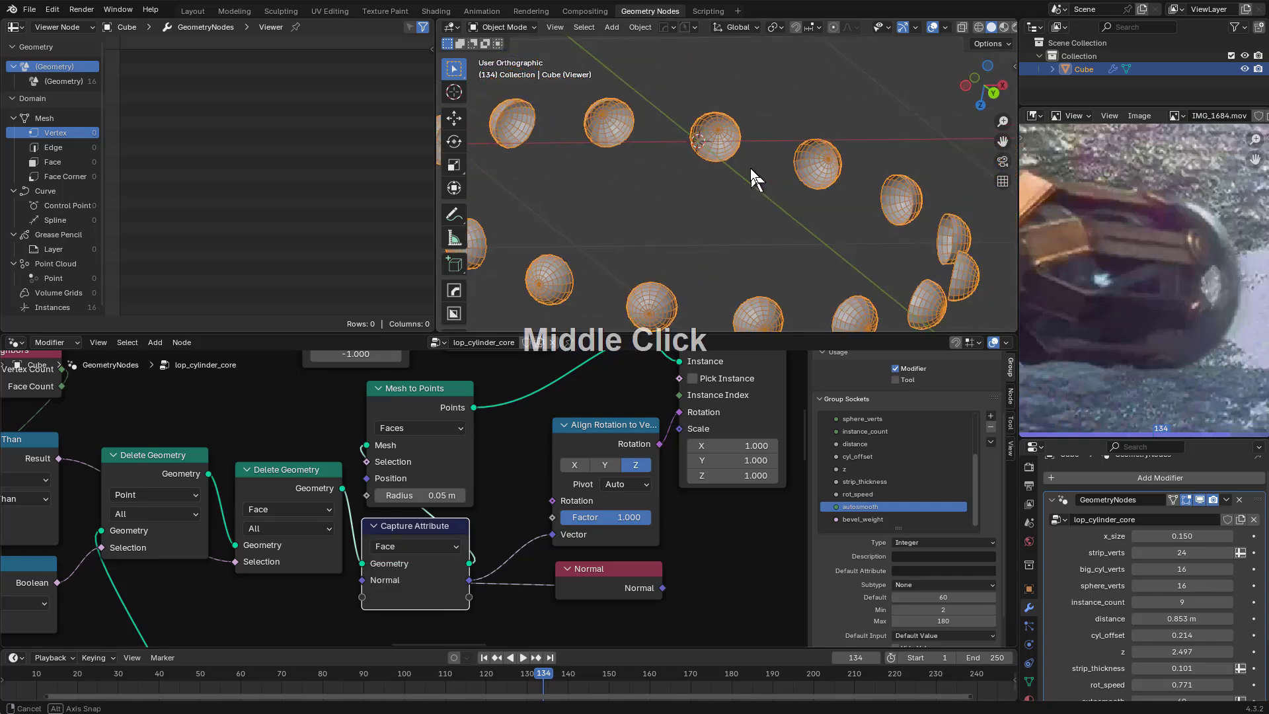
{"action": "scroll", "coordinate": [751, 168], "scroll_direction": "down", "scroll_amount": 2}
{"action": "middle_click_drag", "start_coordinate": [787, 227], "coordinate": [769, 247]}
Move the Normal node in front of Capture Attribute and line up Mesh to Points above it
{"action": "left_click_drag", "start_coordinate": [423, 531], "coordinate": [436, 530]}
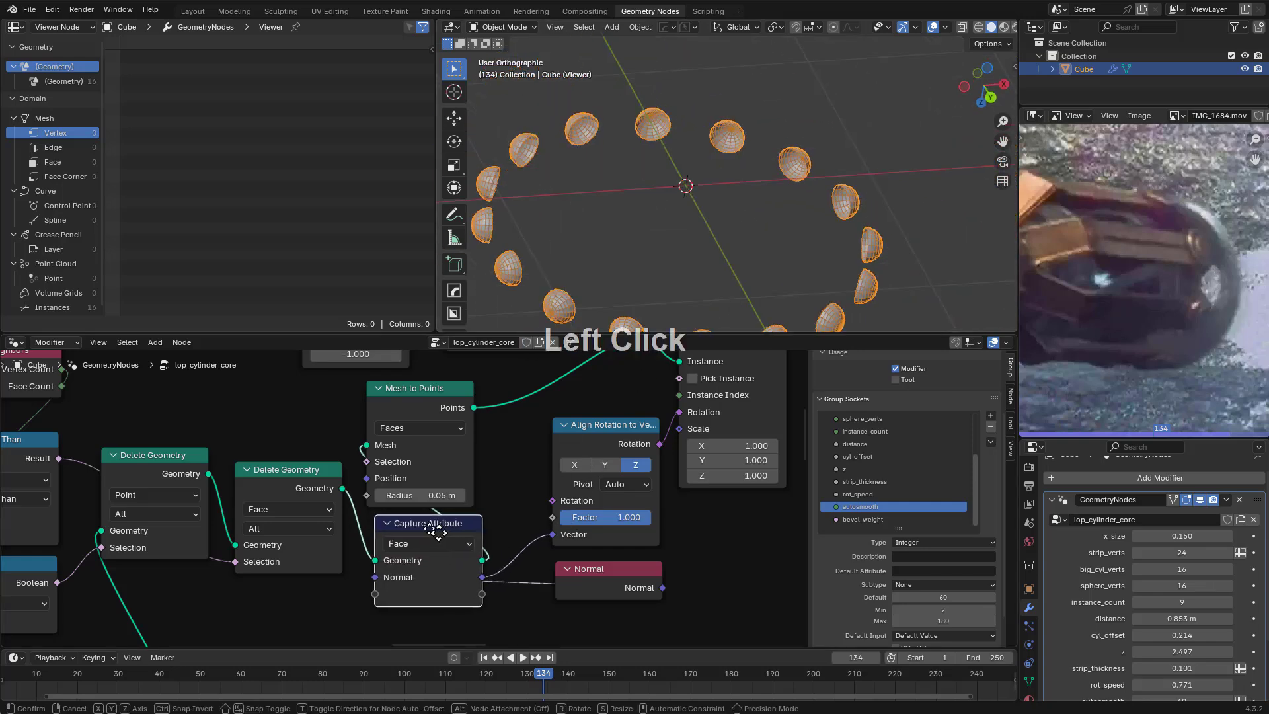
{"action": "left_click_drag", "start_coordinate": [595, 574], "coordinate": [263, 570]}
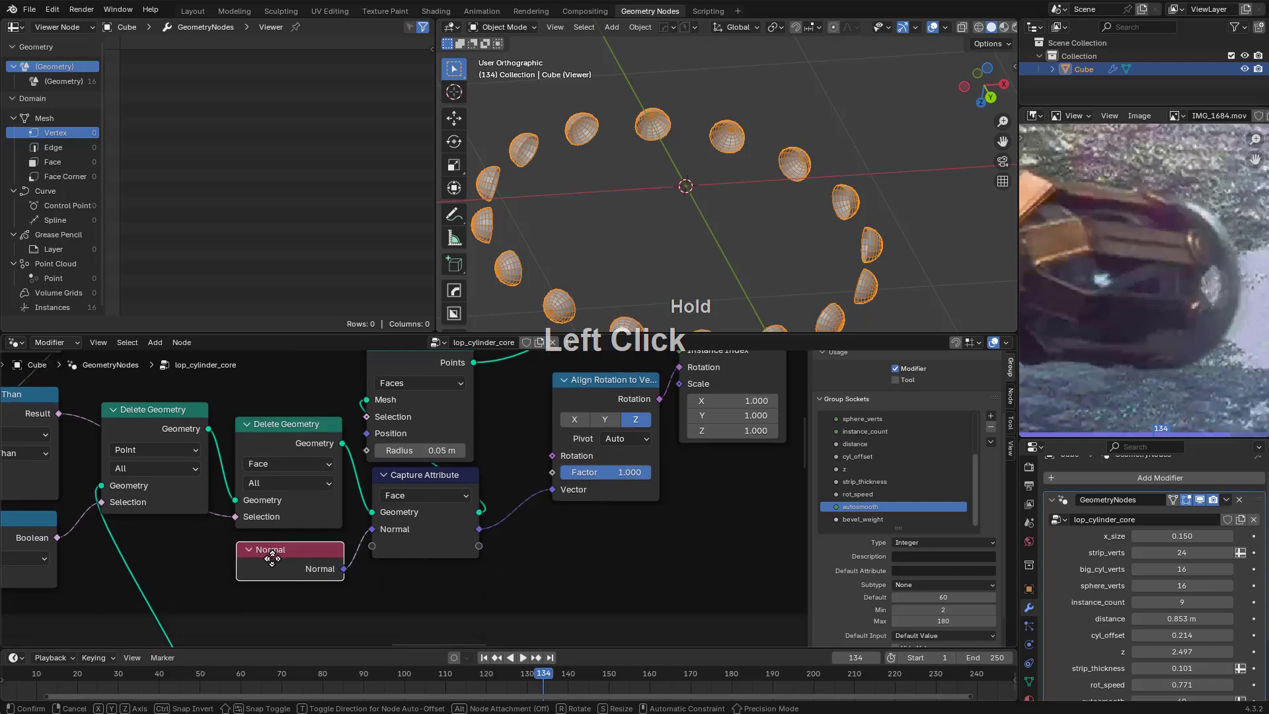
{"action": "left_click_drag", "start_coordinate": [415, 492], "coordinate": [432, 504]}
{"action": "middle_click_drag", "start_coordinate": [452, 456], "coordinate": [462, 513]}
{"action": "left_click_drag", "start_coordinate": [422, 400], "coordinate": [444, 406]}
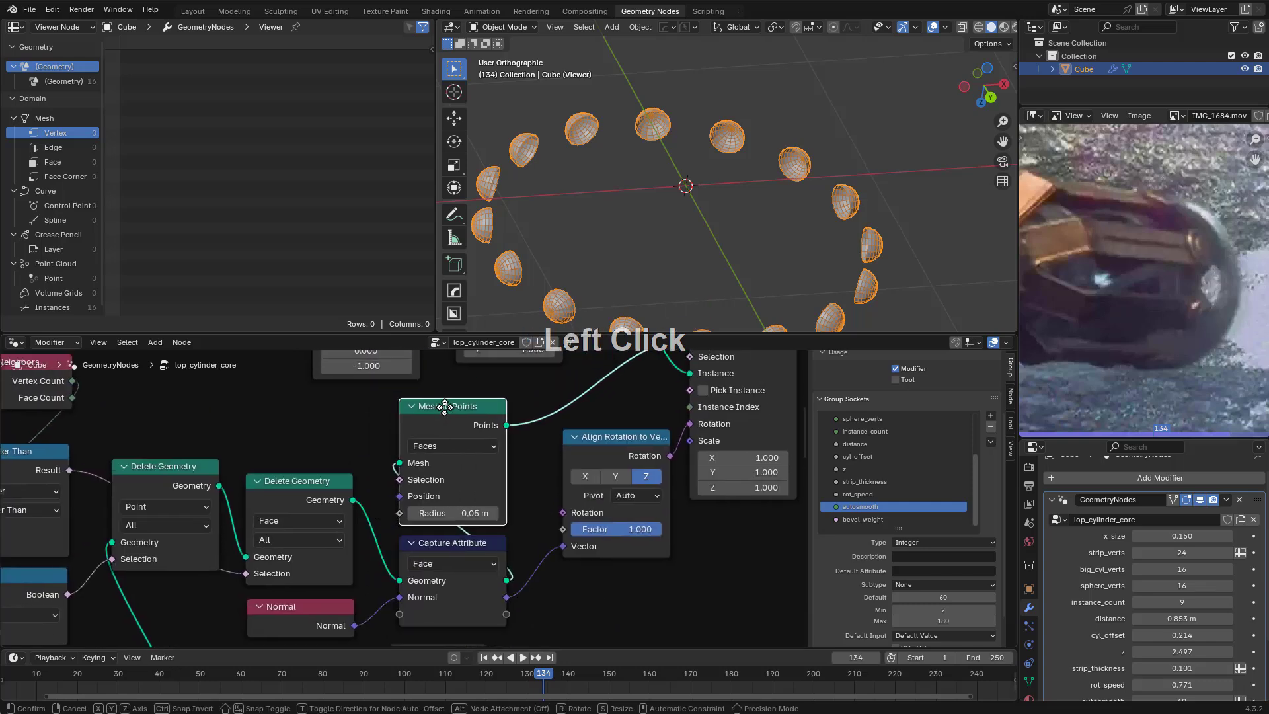
Examine the half-sphere instances from above and up close to check how they are oriented outward around the ring
{"action": "left_click", "coordinate": [443, 571]}
{"action": "scroll", "coordinate": [456, 396], "scroll_direction": "down", "scroll_amount": 2}
{"action": "middle_click_drag", "start_coordinate": [645, 440], "coordinate": [442, 448]}
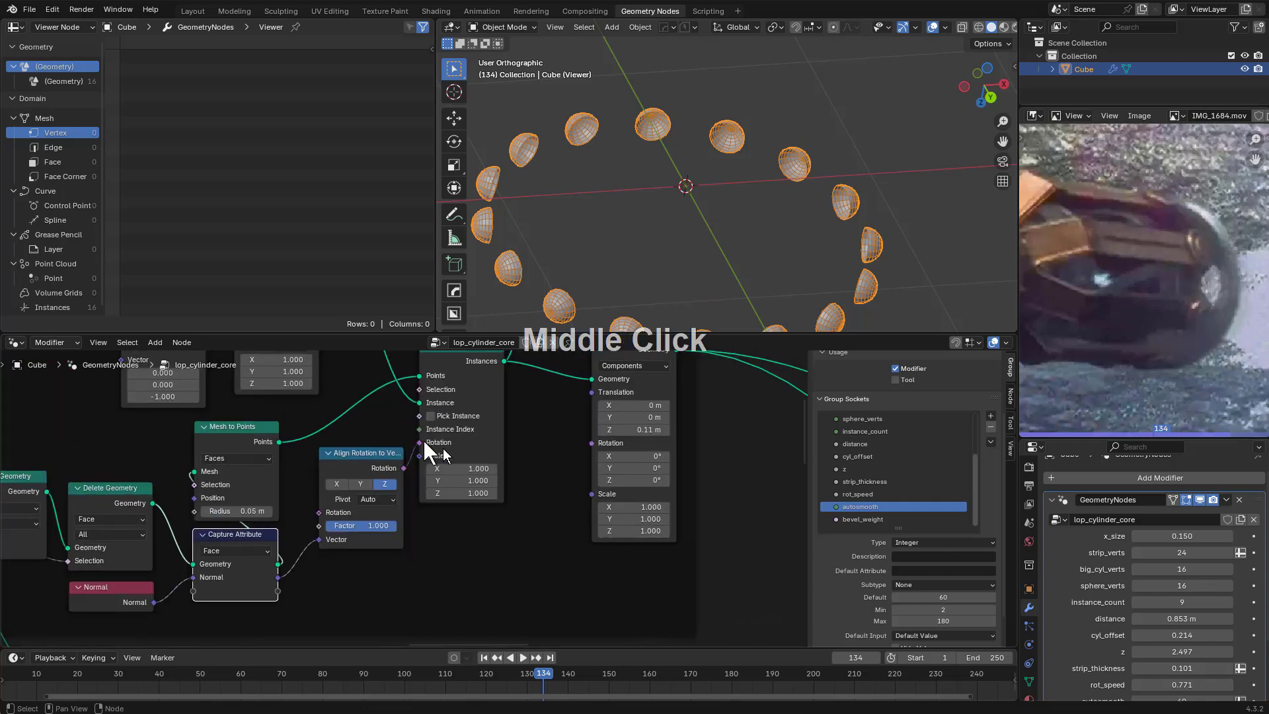
{"action": "scroll", "coordinate": [442, 448], "scroll_direction": "up", "scroll_amount": 1}
{"action": "mouse_move", "coordinate": [666, 144]}
{"action": "middle_mouse_down"}
{"action": "mouse_move", "coordinate": [683, 197]}
{"action": "mouse_move", "coordinate": [669, 128]}
{"action": "middle_mouse_up"}
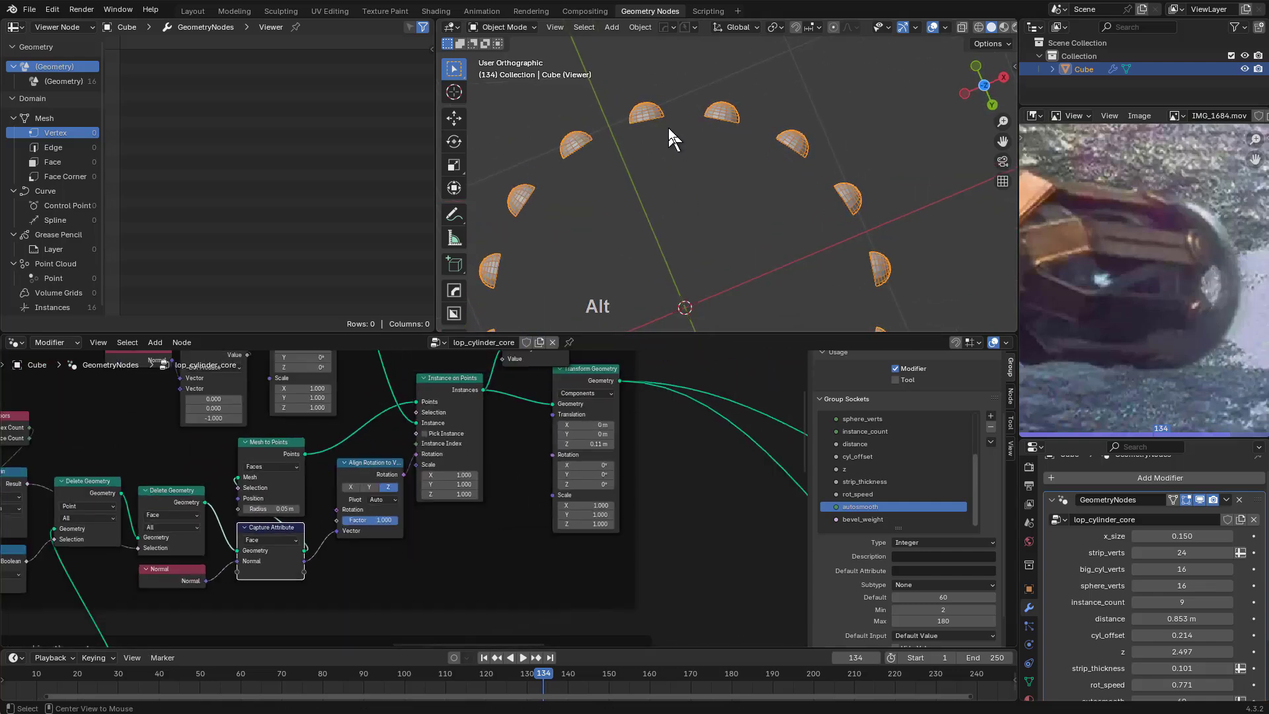
{"action": "key", "text": "KP_7"}
{"action": "scroll", "coordinate": [743, 123], "scroll_direction": "up", "scroll_amount": 6}
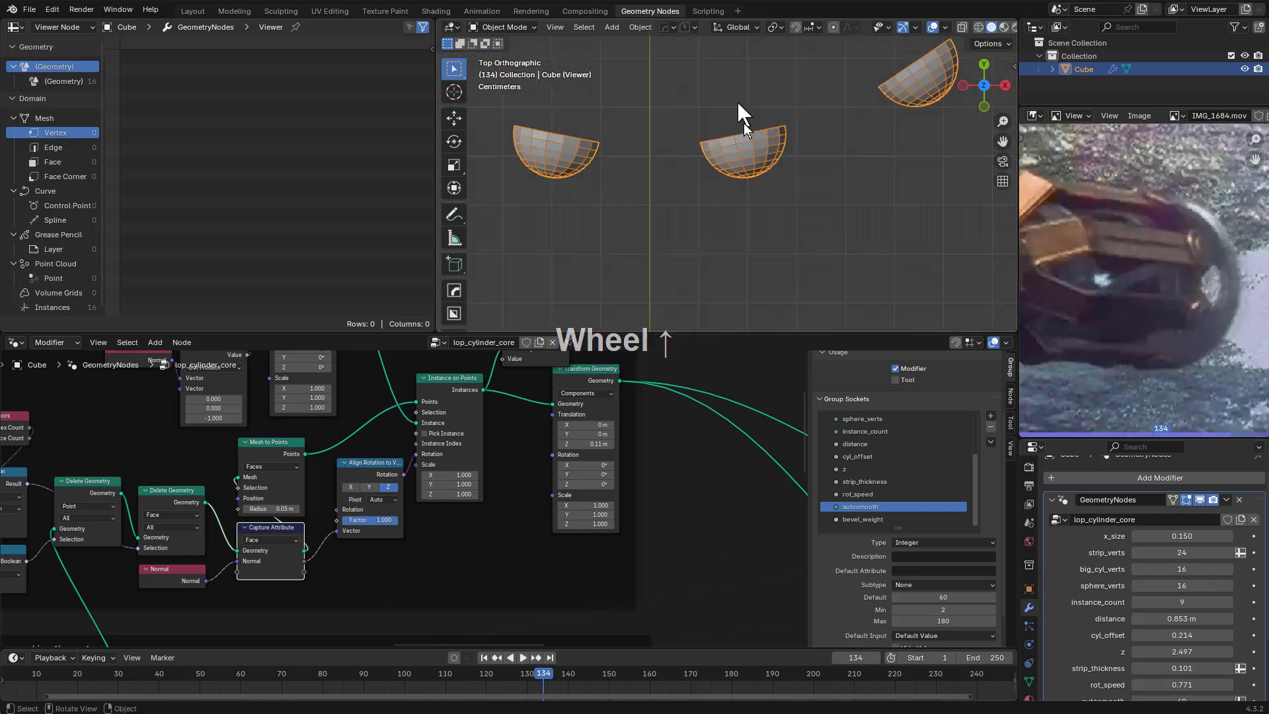
{"action": "scroll", "coordinate": [774, 198], "scroll_direction": "up", "scroll_amount": 5}
{"action": "middle_click_drag", "start_coordinate": [774, 189], "coordinate": [688, 150], "text": "shift"}
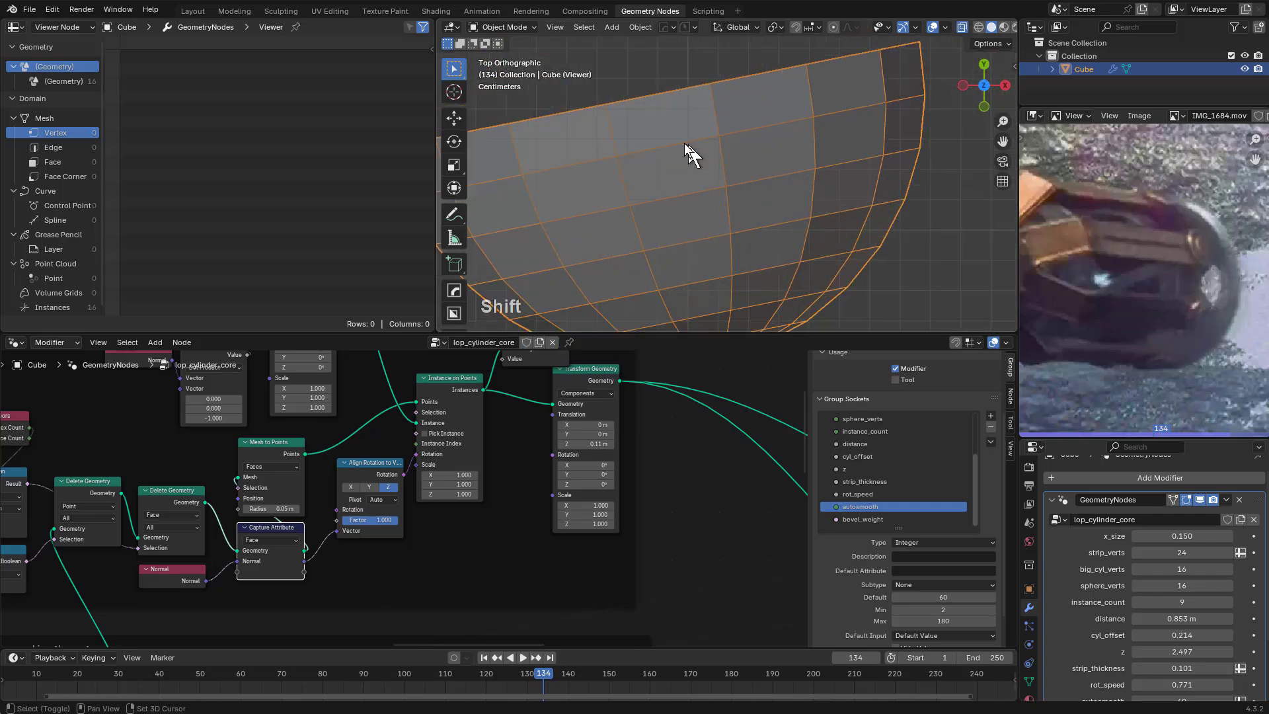
{"action": "scroll", "coordinate": [765, 211], "scroll_direction": "up", "scroll_amount": 3}
{"action": "scroll", "coordinate": [765, 210], "scroll_direction": "up", "scroll_amount": 1}
{"action": "middle_click_drag", "start_coordinate": [621, 209], "coordinate": [462, 488], "text": "shift"}
{"action": "scroll", "coordinate": [775, 215], "scroll_direction": "down", "scroll_amount": 12}
{"action": "scroll", "coordinate": [802, 178], "scroll_direction": "down", "scroll_amount": 6}
{"action": "scroll", "coordinate": [675, 492], "scroll_direction": "down", "scroll_amount": 7}
Preview the Store Named Attribute output at the end of the node tree through the Viewer
{"action": "middle_click_drag", "start_coordinate": [661, 529], "coordinate": [488, 421]}
{"action": "scroll", "coordinate": [575, 457], "scroll_direction": "up", "scroll_amount": 2}
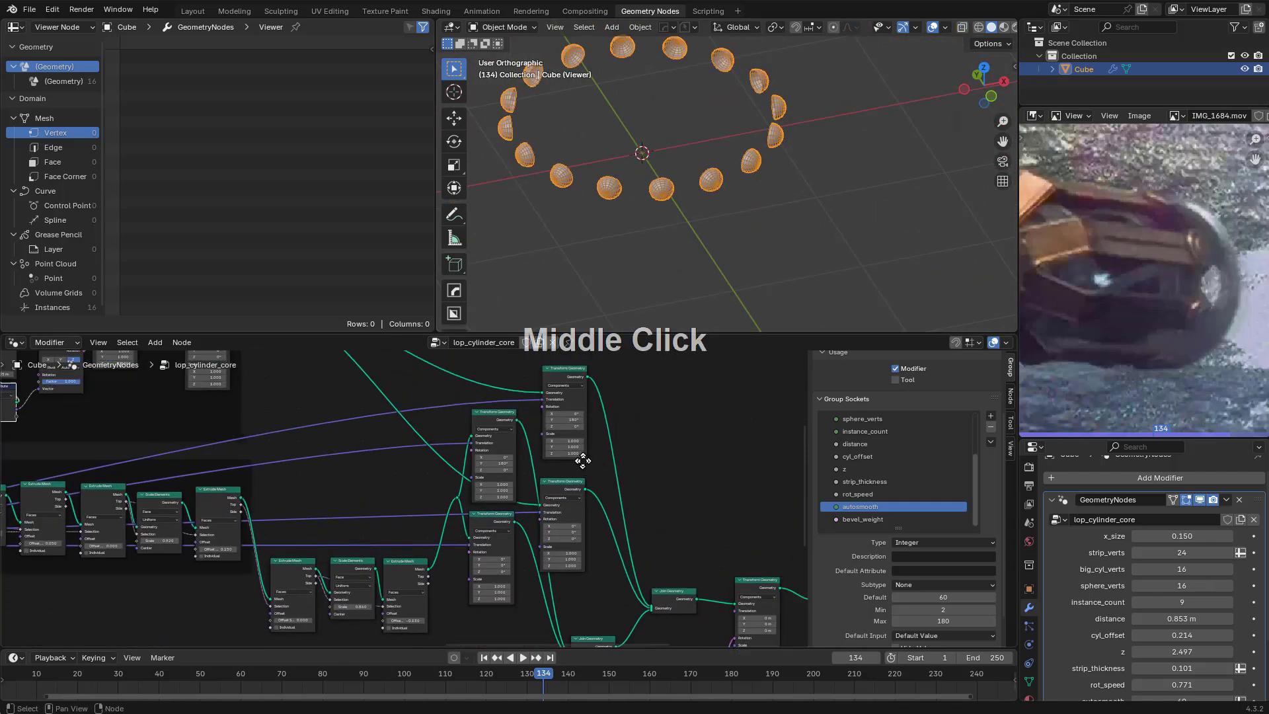
{"action": "middle_click_drag", "start_coordinate": [581, 459], "coordinate": [499, 406]}
{"action": "middle_click_drag", "start_coordinate": [615, 546], "coordinate": [492, 470]}
{"action": "scroll", "coordinate": [493, 471], "scroll_direction": "up", "scroll_amount": 4}
{"action": "middle_click_drag", "start_coordinate": [629, 490], "coordinate": [370, 466]}
{"action": "scroll", "coordinate": [503, 497], "scroll_direction": "down", "scroll_amount": 2}
{"action": "middle_click_drag", "start_coordinate": [504, 497], "coordinate": [334, 469]}
{"action": "scroll", "coordinate": [619, 434], "scroll_direction": "up", "scroll_amount": 2}
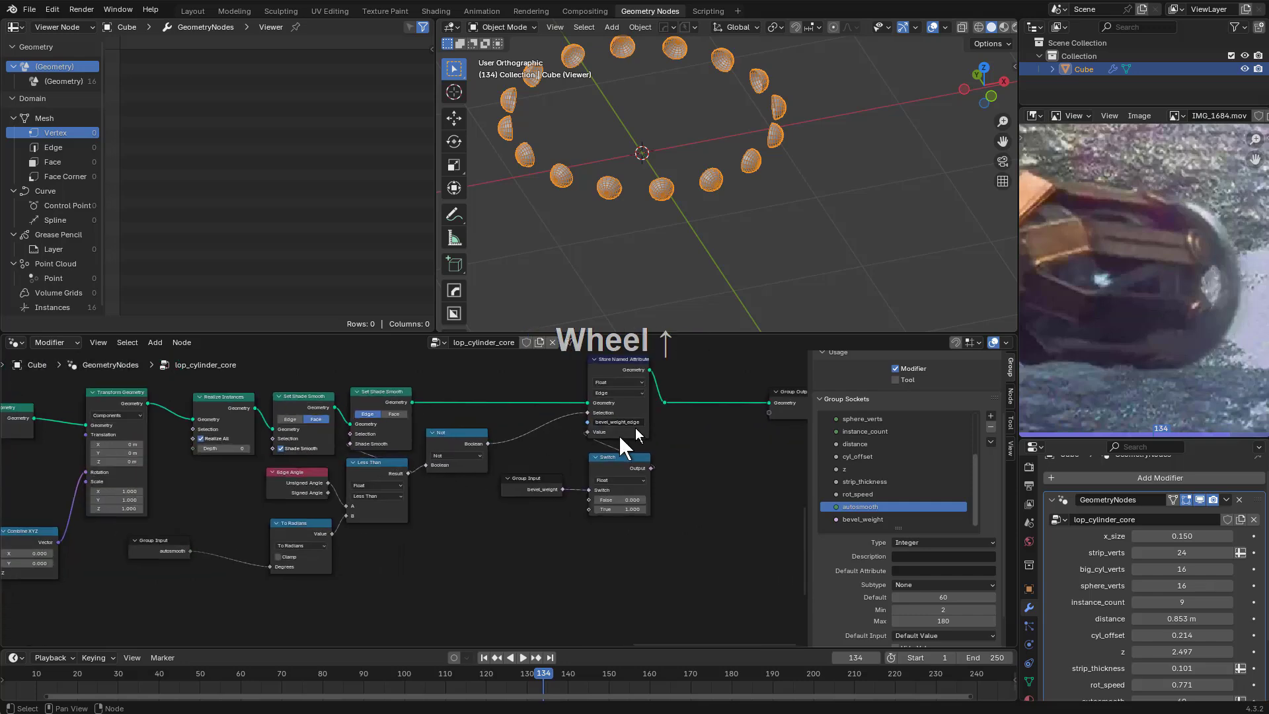
{"action": "middle_click_drag", "start_coordinate": [619, 434], "coordinate": [548, 523]}
{"action": "scroll", "coordinate": [612, 467], "scroll_direction": "down", "scroll_amount": 1}
{"action": "left_click", "coordinate": [592, 496], "text": "ctrl+shift"}
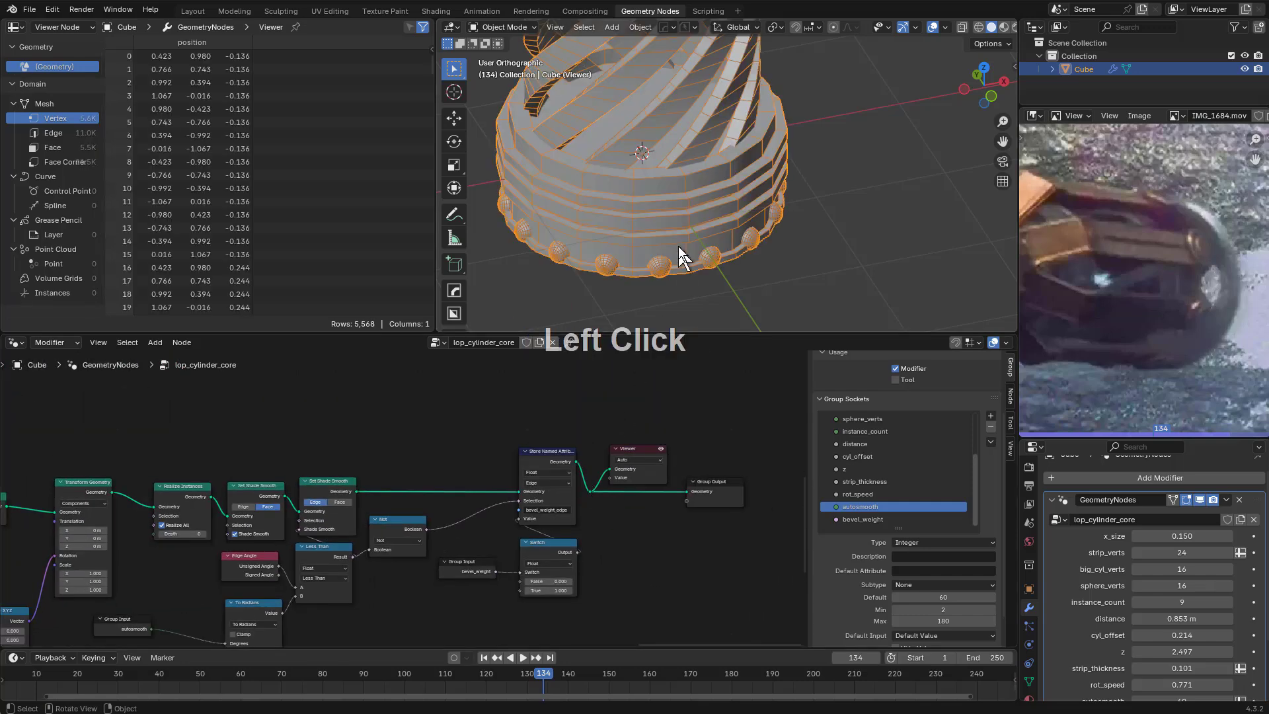
Mute the Transform Geometry node after Instance on Points to compare the rivet position, and delete it while keeping its links connected
{"action": "middle_click_drag", "start_coordinate": [681, 256], "coordinate": [667, 198]}
{"action": "middle_click_drag", "start_coordinate": [119, 386], "coordinate": [459, 470]}
{"action": "scroll", "coordinate": [459, 469], "scroll_direction": "down", "scroll_amount": 1}
{"action": "middle_click_drag", "start_coordinate": [277, 386], "coordinate": [524, 456]}
{"action": "scroll", "coordinate": [524, 457], "scroll_direction": "down", "scroll_amount": 1}
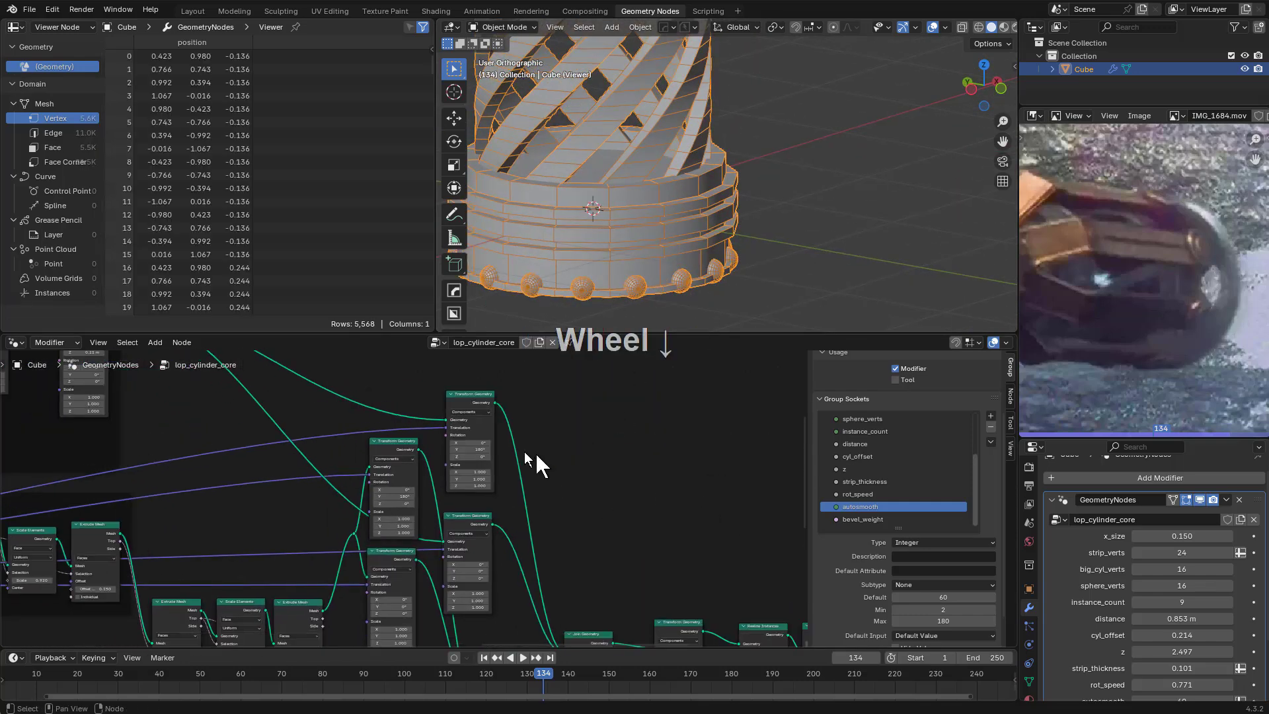
{"action": "middle_click_drag", "start_coordinate": [427, 426], "coordinate": [575, 488]}
{"action": "middle_click_drag", "start_coordinate": [259, 406], "coordinate": [562, 501]}
{"action": "scroll", "coordinate": [538, 498], "scroll_direction": "up", "scroll_amount": 5}
{"action": "scroll", "coordinate": [582, 522], "scroll_direction": "up", "scroll_amount": 2}
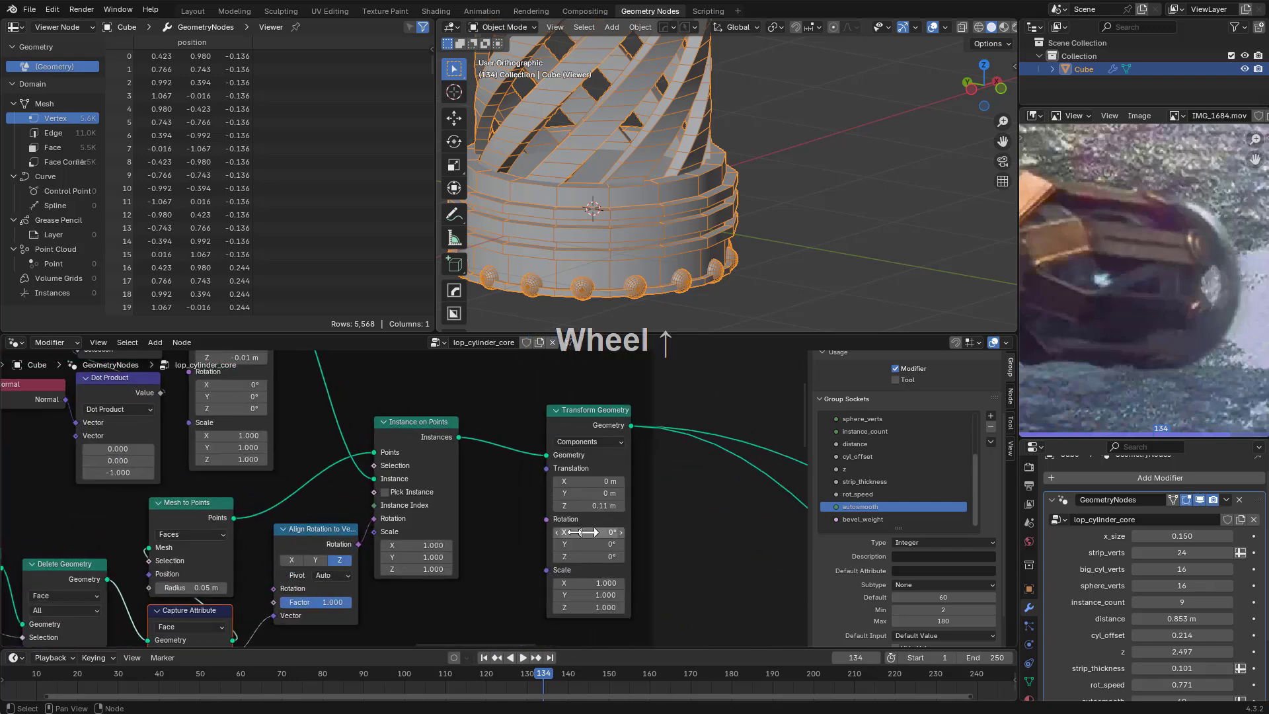
{"action": "scroll", "coordinate": [588, 533], "scroll_direction": "up", "scroll_amount": 4}
{"action": "scroll", "coordinate": [582, 494], "scroll_direction": "down", "scroll_amount": 1}
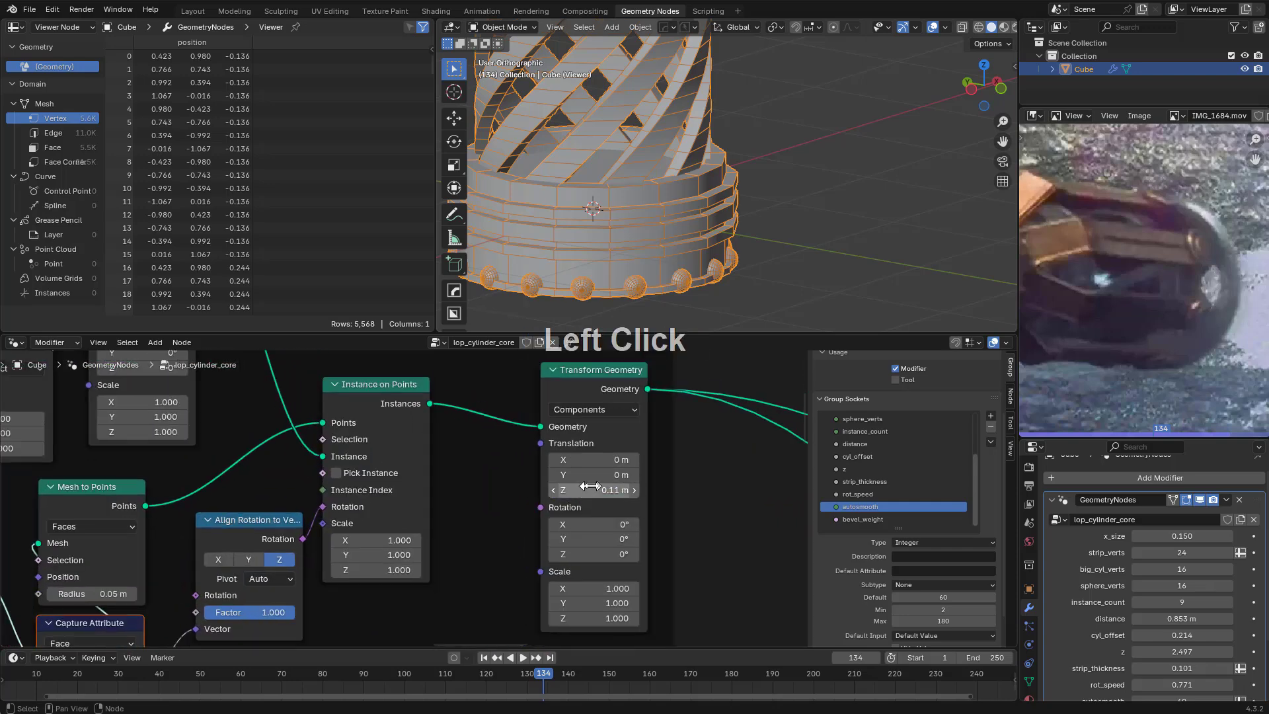
{"action": "key", "text": "m"}
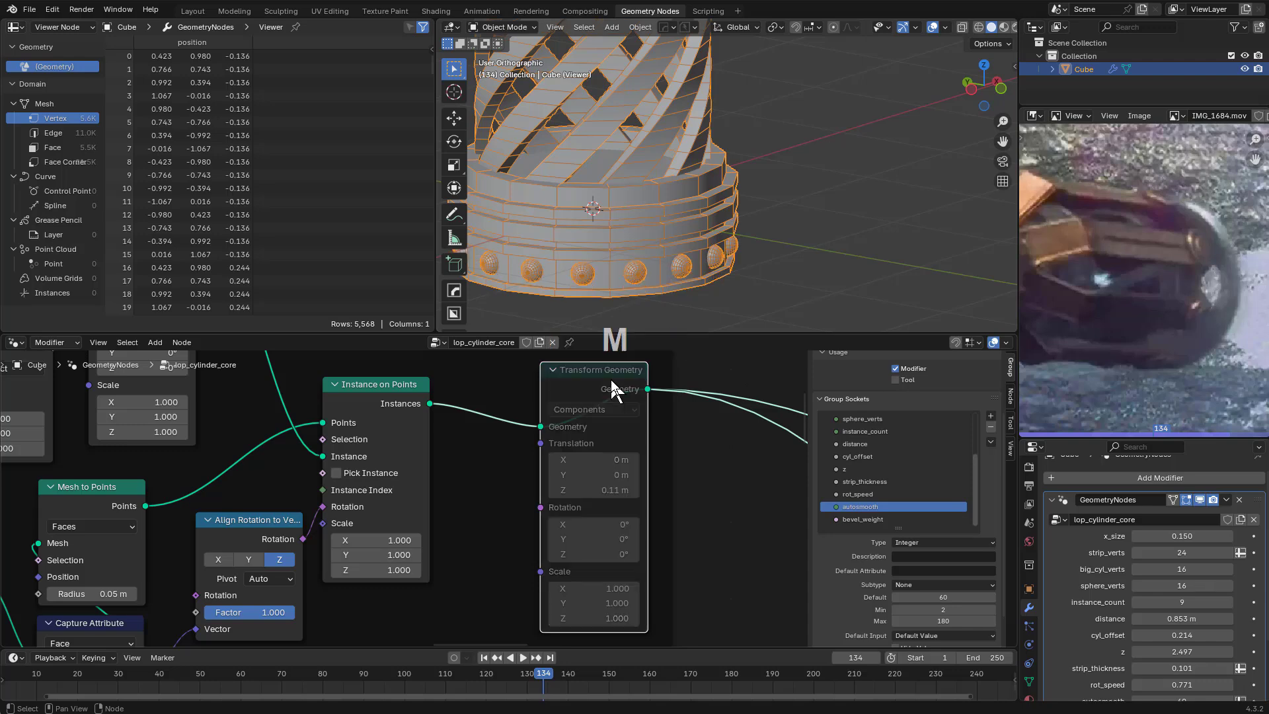
{"action": "key", "text": "ctrl+x"}
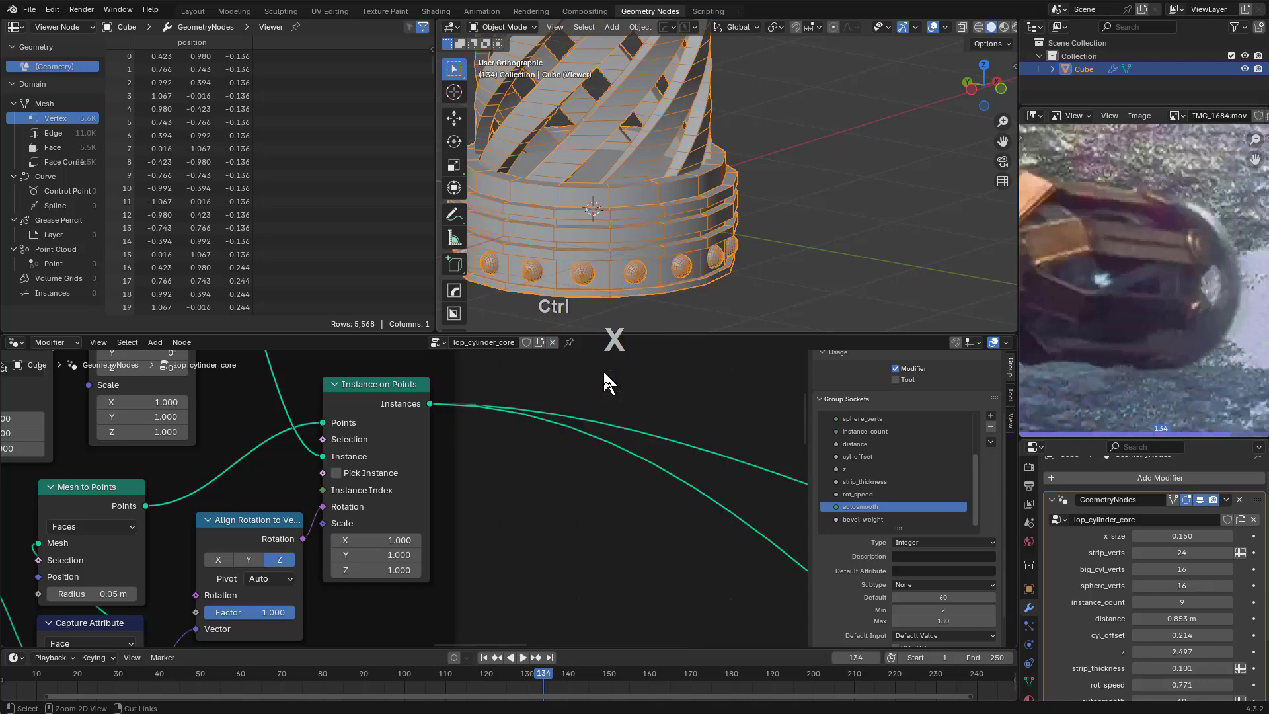
Try a sphere_verts value of 10 on the rivets and return it to 16
{"action": "scroll", "coordinate": [522, 390], "scroll_direction": "down", "scroll_amount": 3}
{"action": "scroll", "coordinate": [651, 152], "scroll_direction": "down", "scroll_amount": 3}
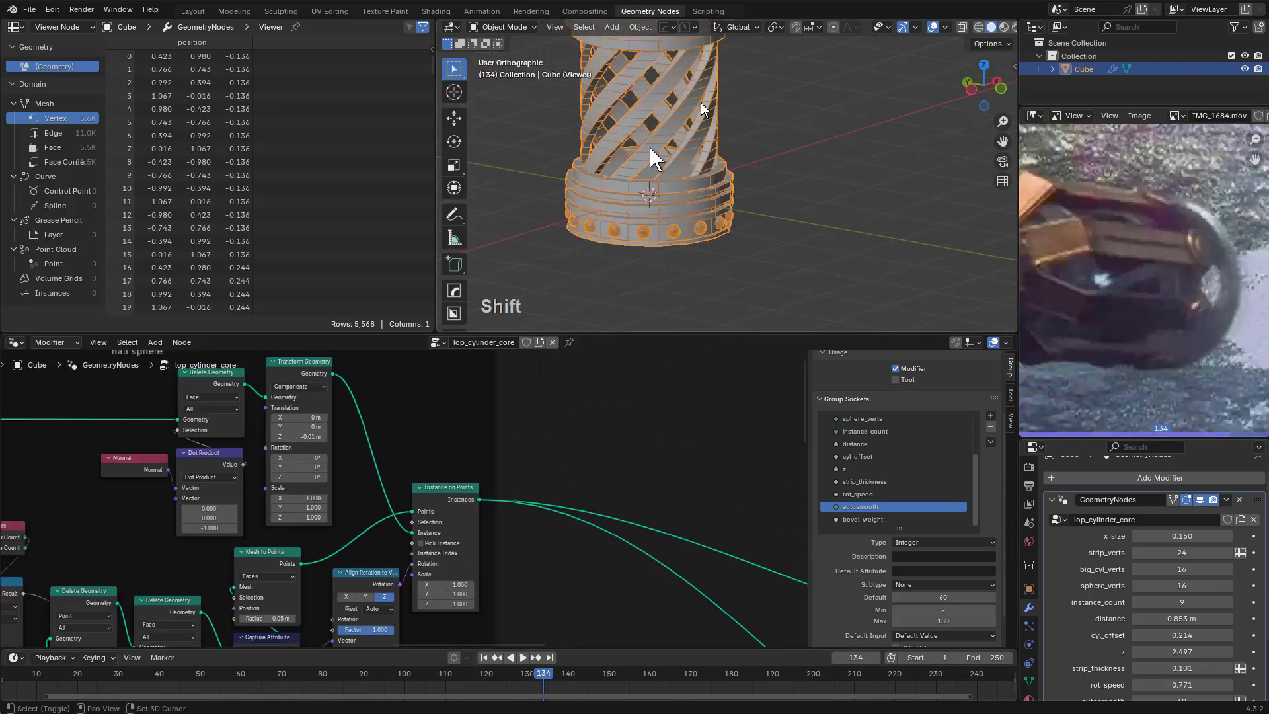
{"action": "middle_click_drag", "start_coordinate": [651, 148], "coordinate": [832, 199]}
{"action": "key", "text": "a"}
{"action": "scroll", "coordinate": [768, 160], "scroll_direction": "up", "scroll_amount": 4}
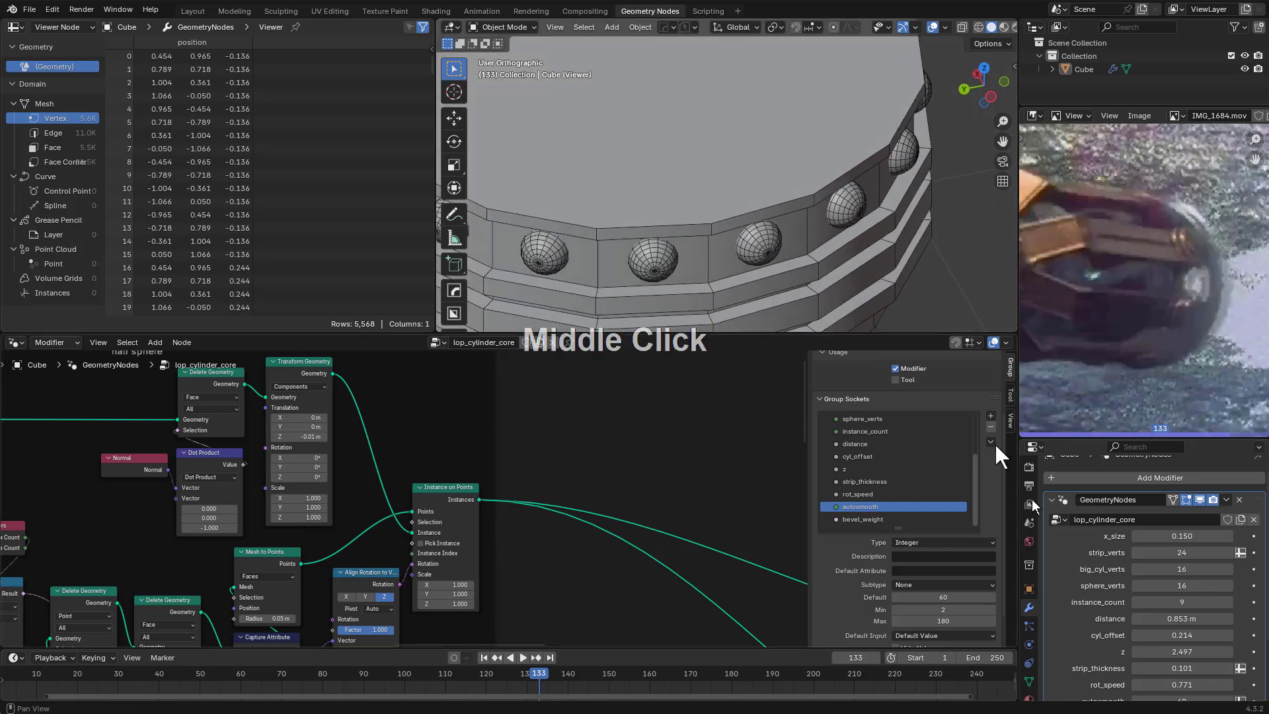
{"action": "mouse_move", "coordinate": [1184, 569]}
{"action": "left_mouse_down", "text": "shift"}
{"action": "mouse_move", "coordinate": [1223, 569]}
{"action": "mouse_move", "coordinate": [1171, 567]}
{"action": "mouse_move", "coordinate": [1211, 567]}
{"action": "mouse_move", "coordinate": [1187, 568]}
{"action": "left_mouse_up", "text": "shift"}
{"action": "right_click", "coordinate": [1187, 578], "text": "shift"}
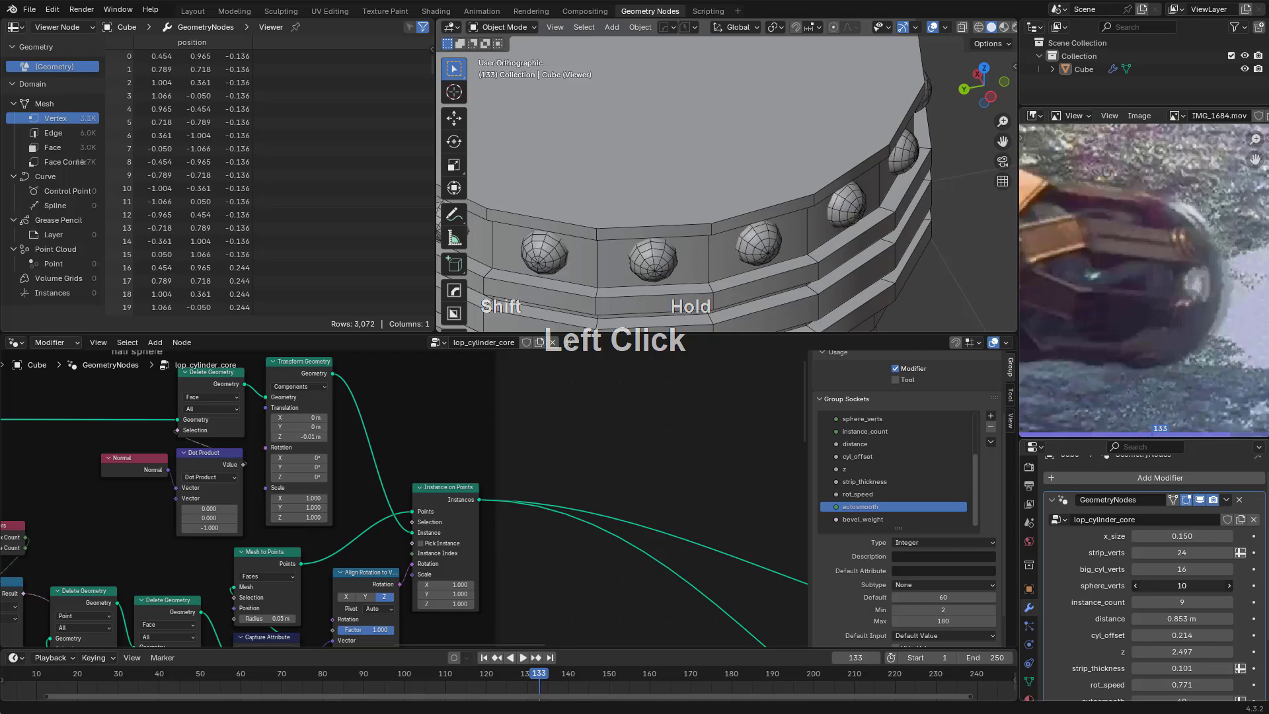
{"action": "right_click", "coordinate": [1182, 581], "text": "shift"}
{"action": "mouse_move", "coordinate": [1183, 569]}
{"action": "left_mouse_down", "text": "shift"}
{"action": "mouse_move", "coordinate": [1161, 569]}
{"action": "mouse_move", "coordinate": [1184, 569]}
{"action": "left_mouse_up", "text": "shift"}
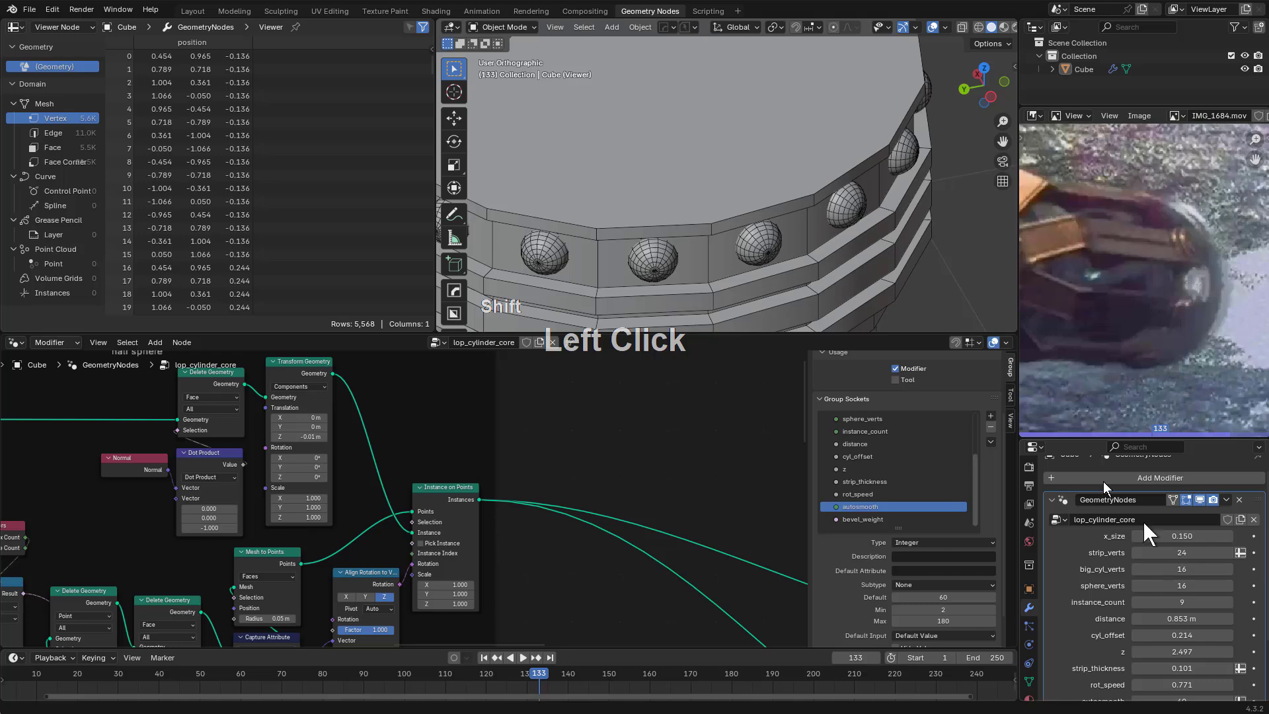
Play the animation and examine the whole rotating cylinder core with its rivets
{"action": "scroll", "coordinate": [777, 268], "scroll_direction": "down", "scroll_amount": 5}
{"action": "scroll", "coordinate": [732, 261], "scroll_direction": "down", "scroll_amount": 5}
{"action": "middle_click_drag", "start_coordinate": [776, 268], "coordinate": [783, 236], "text": "shift"}
{"action": "key", "text": "space"}
{"action": "scroll", "coordinate": [772, 233], "scroll_direction": "up", "scroll_amount": 2}
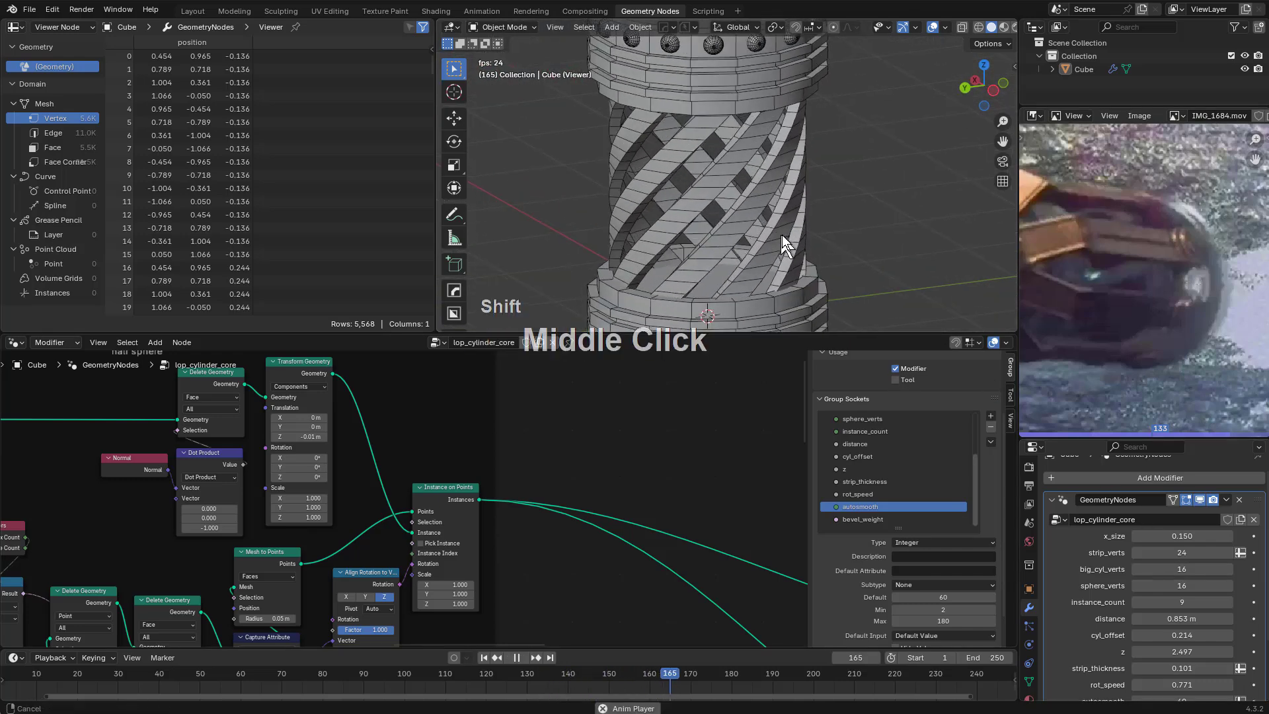
{"action": "scroll", "coordinate": [784, 236], "scroll_direction": "down", "scroll_amount": 2}
{"action": "left_click", "coordinate": [743, 204]}
{"action": "scroll", "coordinate": [671, 549], "scroll_direction": "down", "scroll_amount": 2}
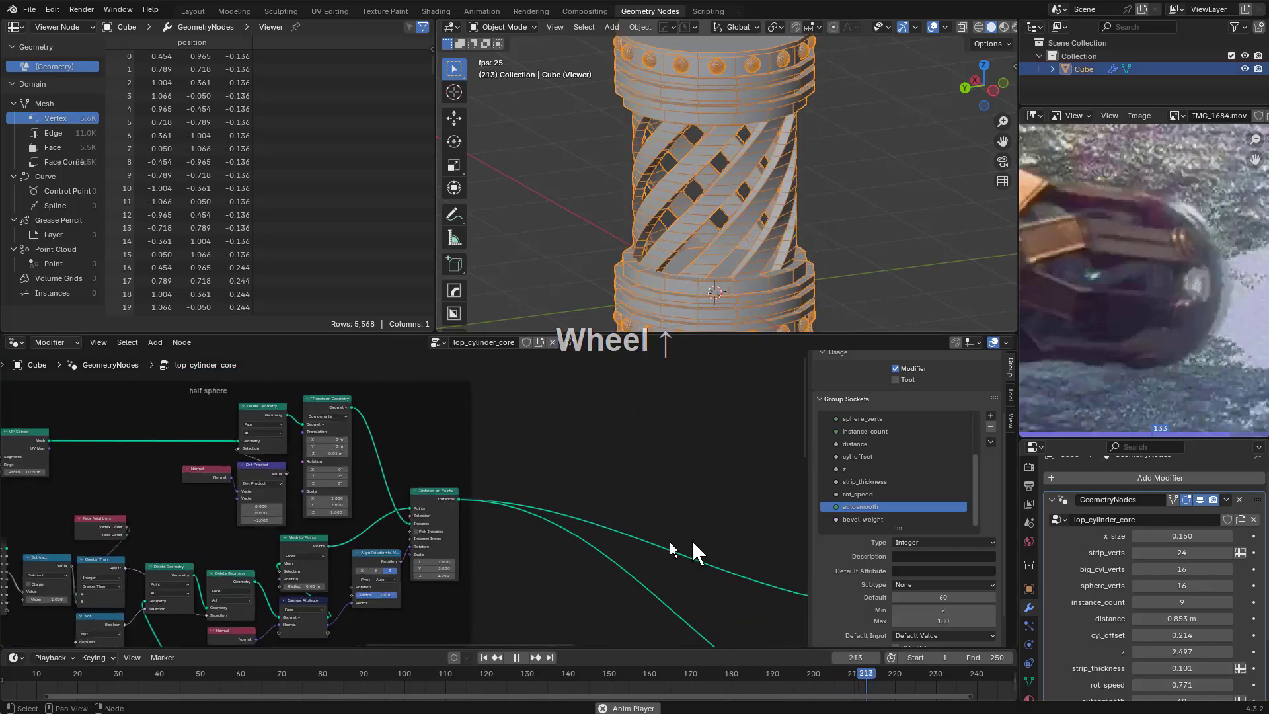
Shift the Viewer and Group Output nodes along X to make room after Store Named Attribute
{"action": "scroll", "coordinate": [671, 548], "scroll_direction": "down", "scroll_amount": 3}
{"action": "middle_click_drag", "start_coordinate": [760, 562], "coordinate": [527, 482]}
{"action": "middle_click_drag", "start_coordinate": [694, 545], "coordinate": [311, 519]}
{"action": "scroll", "coordinate": [542, 489], "scroll_direction": "up", "scroll_amount": 5}
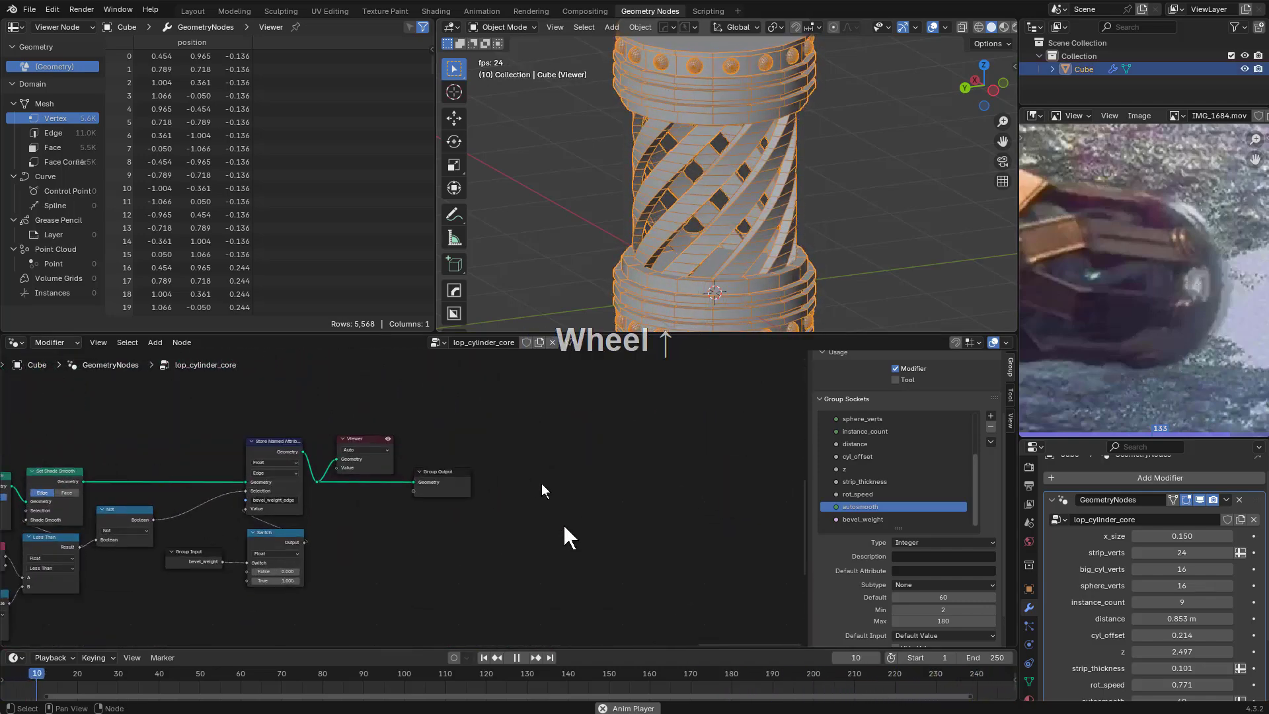
{"action": "scroll", "coordinate": [542, 484], "scroll_direction": "up", "scroll_amount": 2}
{"action": "middle_click_drag", "start_coordinate": [429, 451], "coordinate": [548, 479]}
{"action": "left_click_drag", "start_coordinate": [669, 401], "coordinate": [460, 580]}
{"action": "key", "text": "g"}
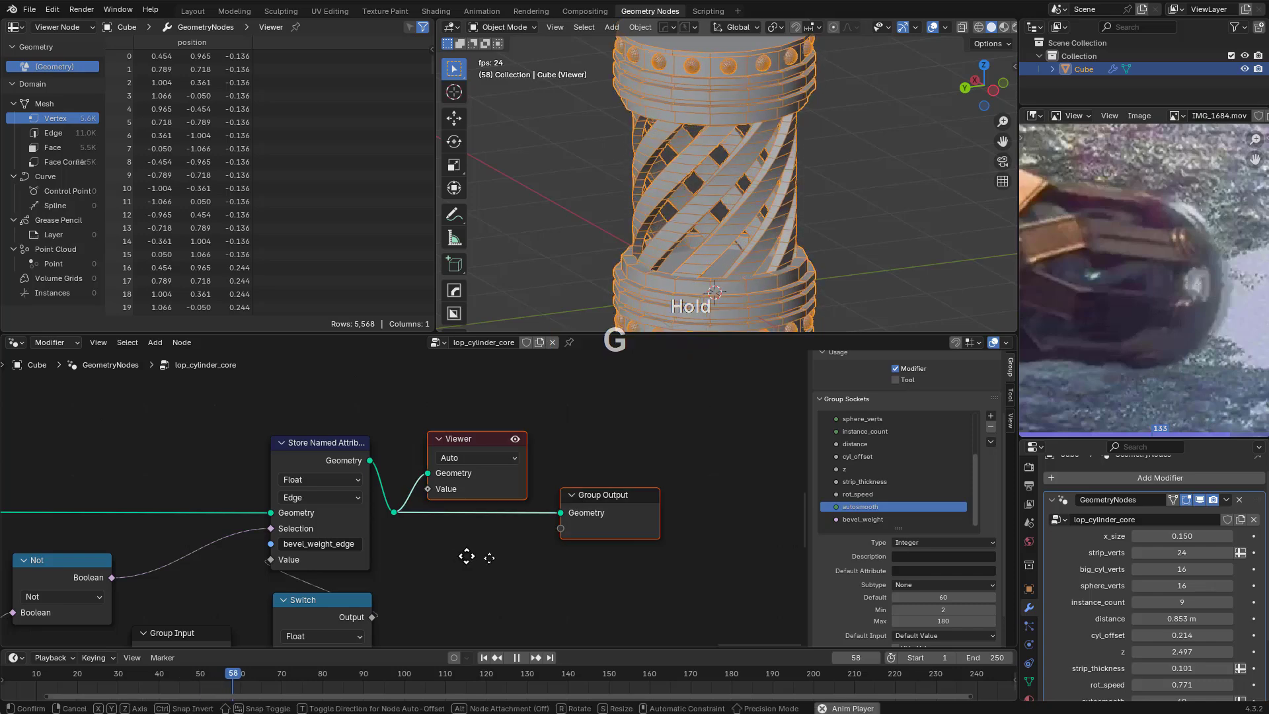
{"action": "key", "text": "x"}
{"action": "left_click", "coordinate": [728, 567]}
Join the Viewer and Group Output links with a new reroute and place it just before the Viewer
{"action": "right_click_drag", "start_coordinate": [471, 461], "coordinate": [473, 536], "text": "shift"}
{"action": "key", "text": "g"}
{"action": "key", "text": "x"}
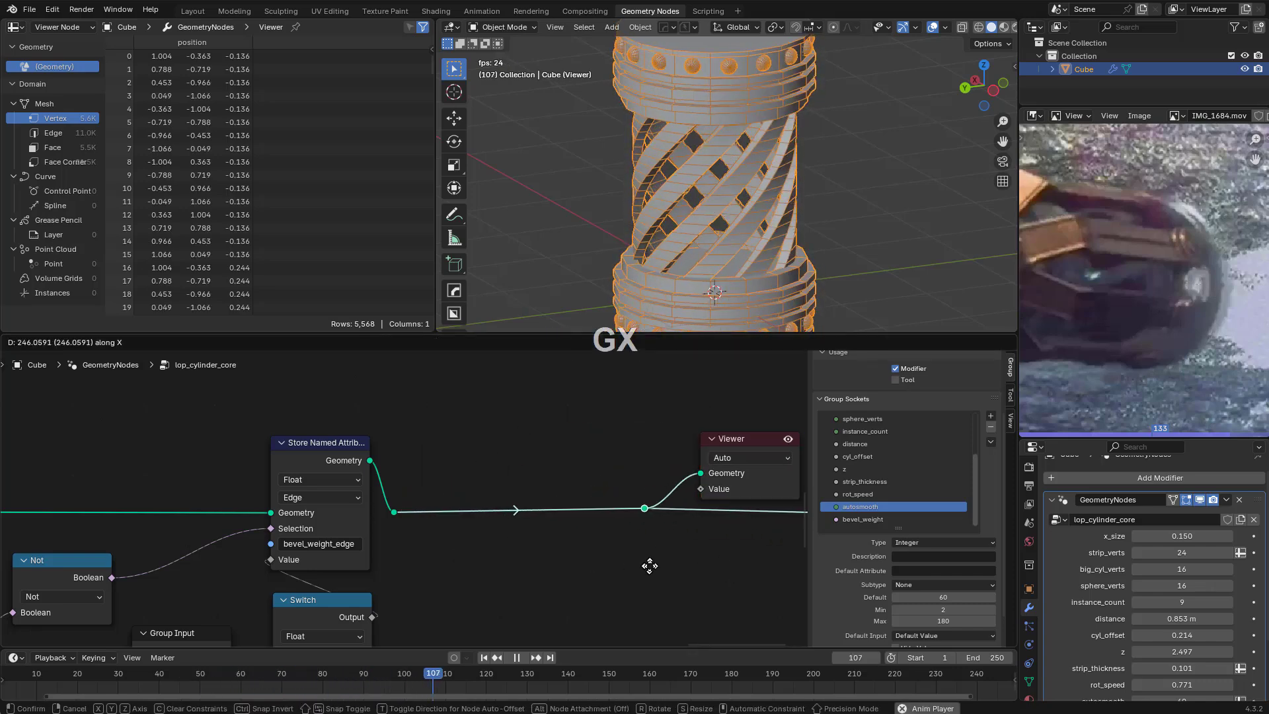
{"action": "left_click", "coordinate": [650, 565]}
{"action": "key", "text": "g"}
{"action": "left_click", "coordinate": [663, 545]}
{"action": "key", "text": "g"}
{"action": "left_click", "coordinate": [663, 538]}
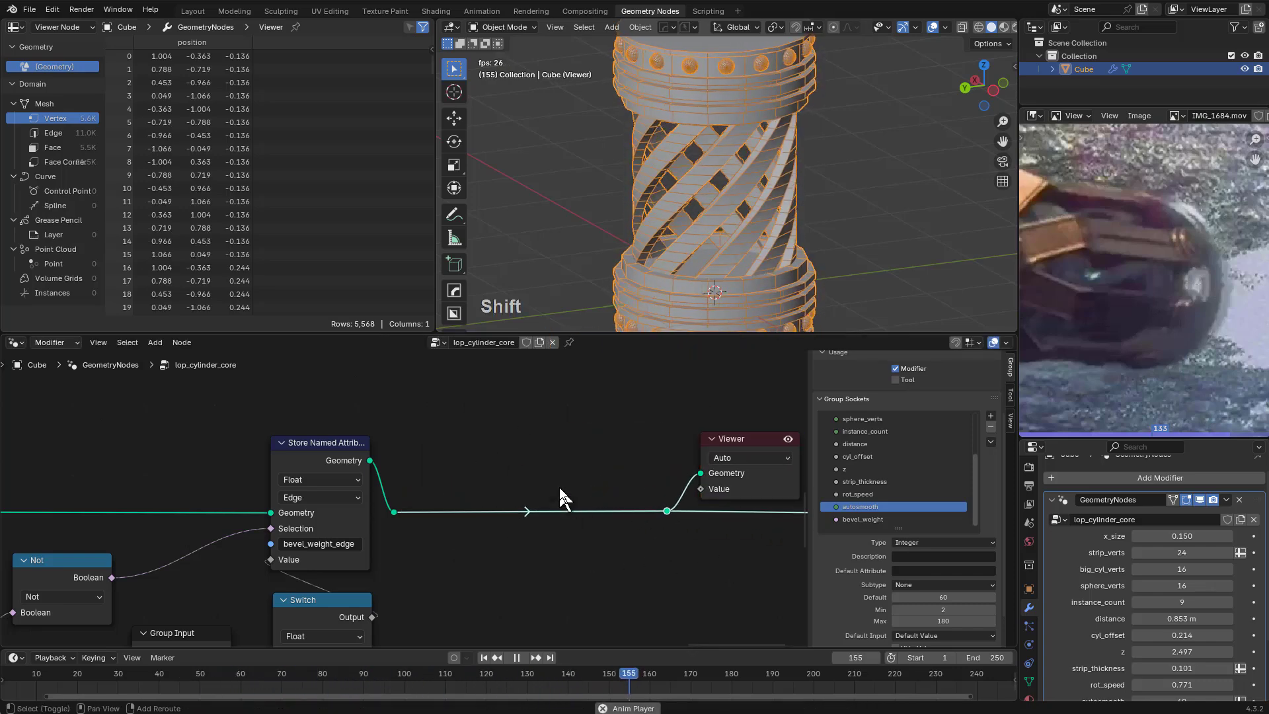
Insert a Set Material node between the two reroutes before the Viewer and assign Material to it
{"action": "key", "text": "shift+a"}
{"action": "left_click", "coordinate": [518, 419]}
{"action": "type", "text": "s"}
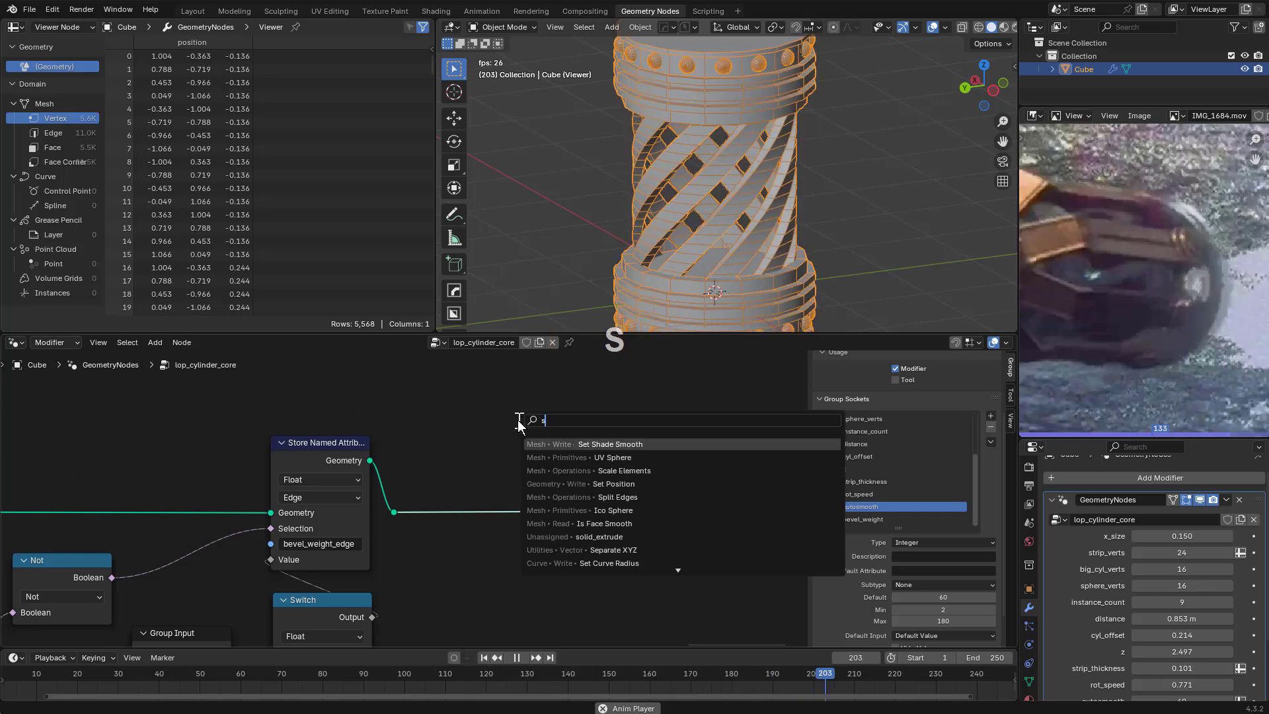
{"action": "type", "text": "e"}
{"action": "key", "text": "Return"}
{"action": "left_click", "coordinate": [499, 469]}
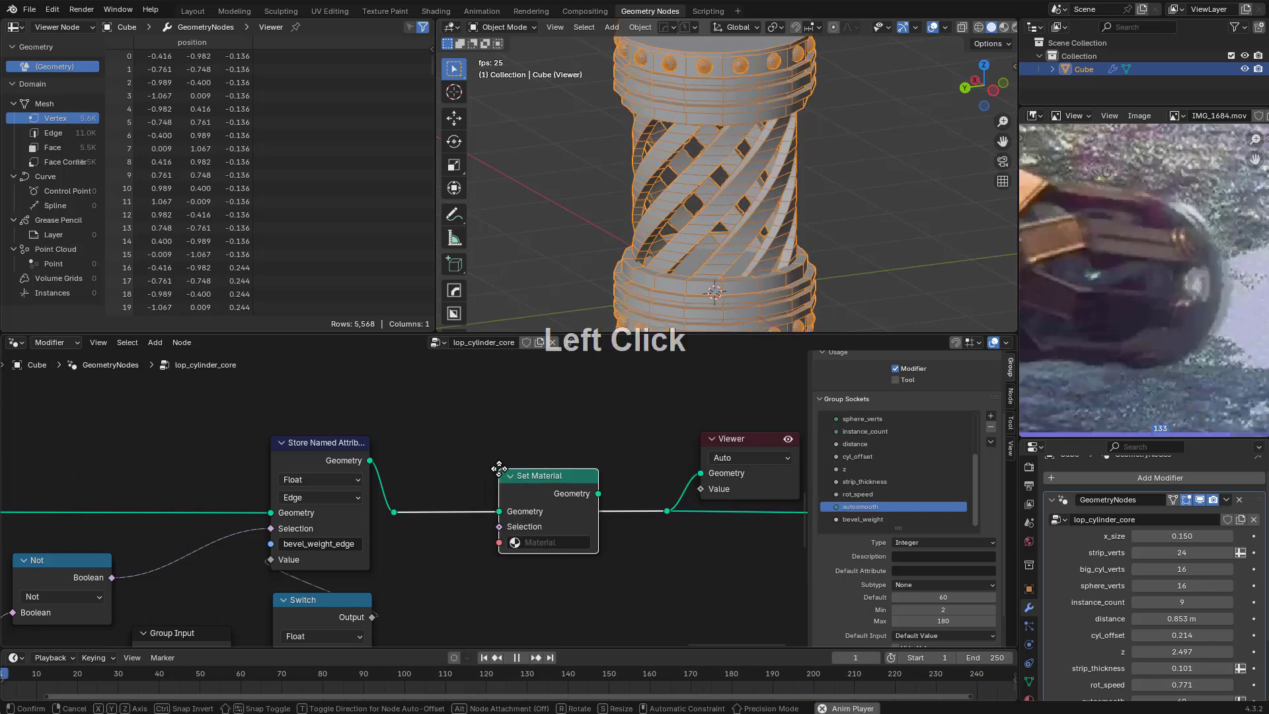
{"action": "left_click", "coordinate": [553, 542]}
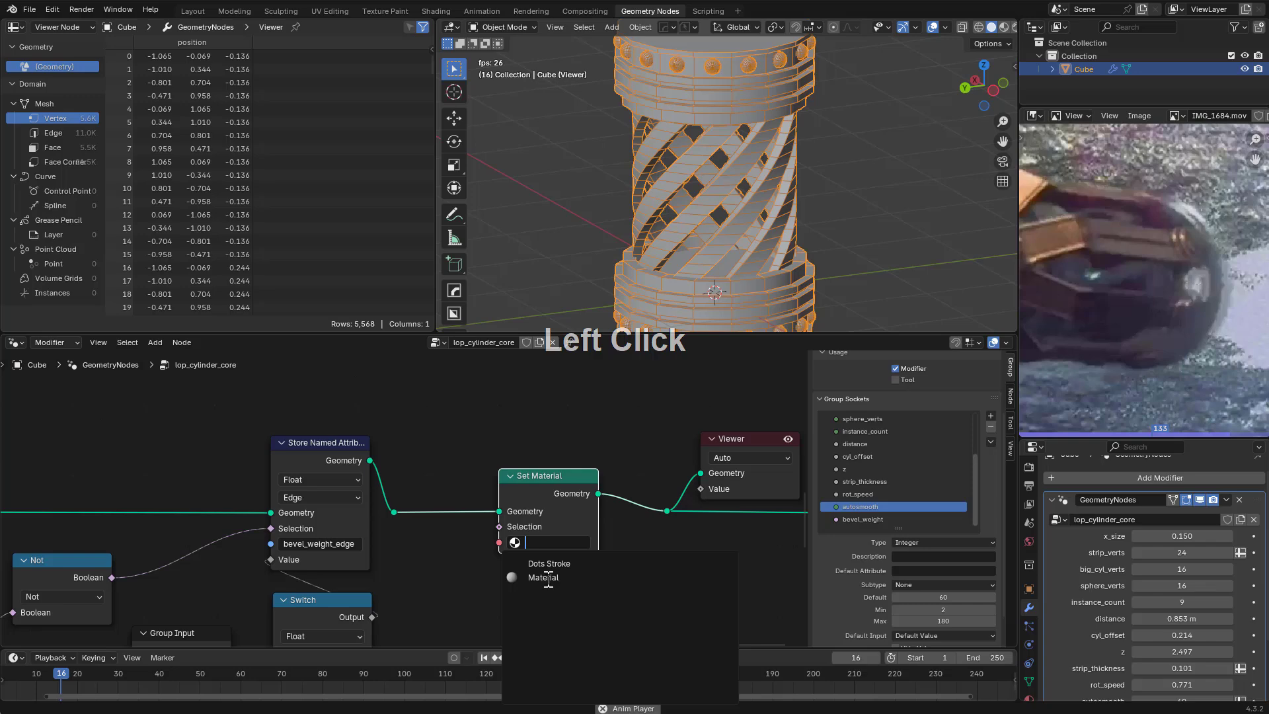
{"action": "left_click", "coordinate": [548, 577]}
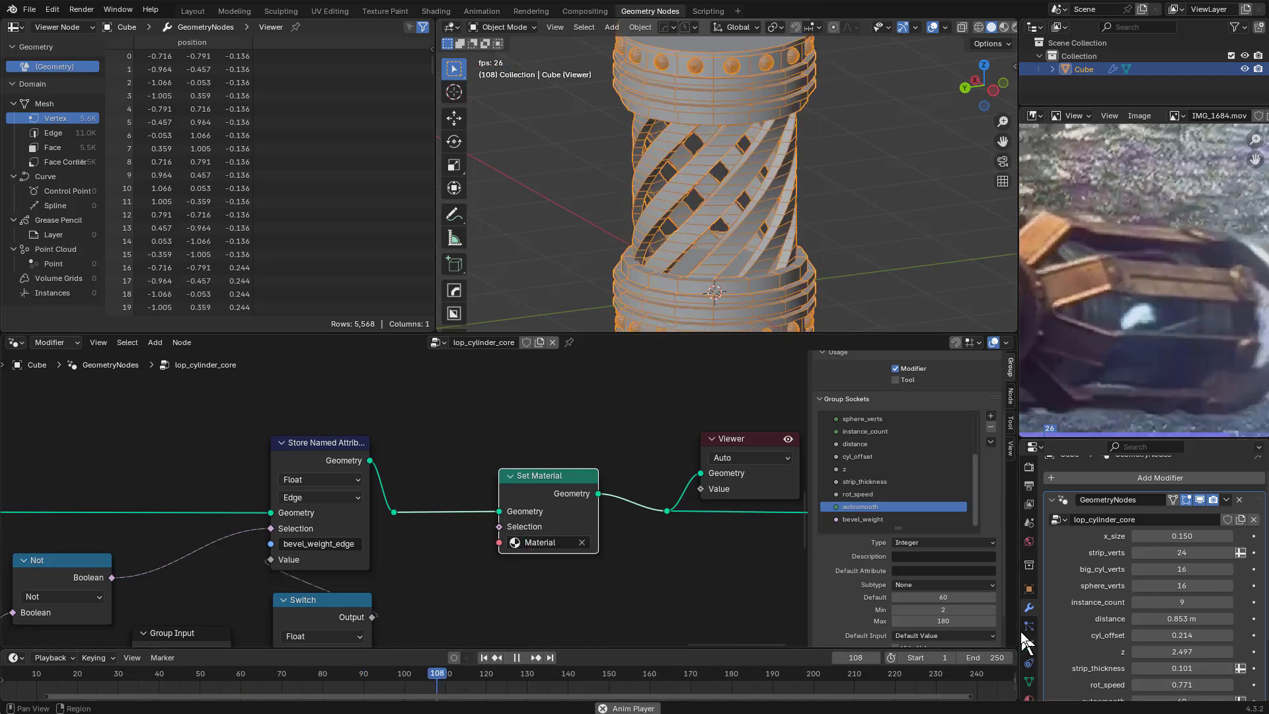
Cycle Material through Material Scroll variations, keep a greyish-purple metallic one with roughness 0.220, and clear the object selection
{"action": "scroll", "coordinate": [1031, 661], "scroll_direction": "down", "scroll_amount": 2}
{"action": "left_click", "coordinate": [1029, 685]}
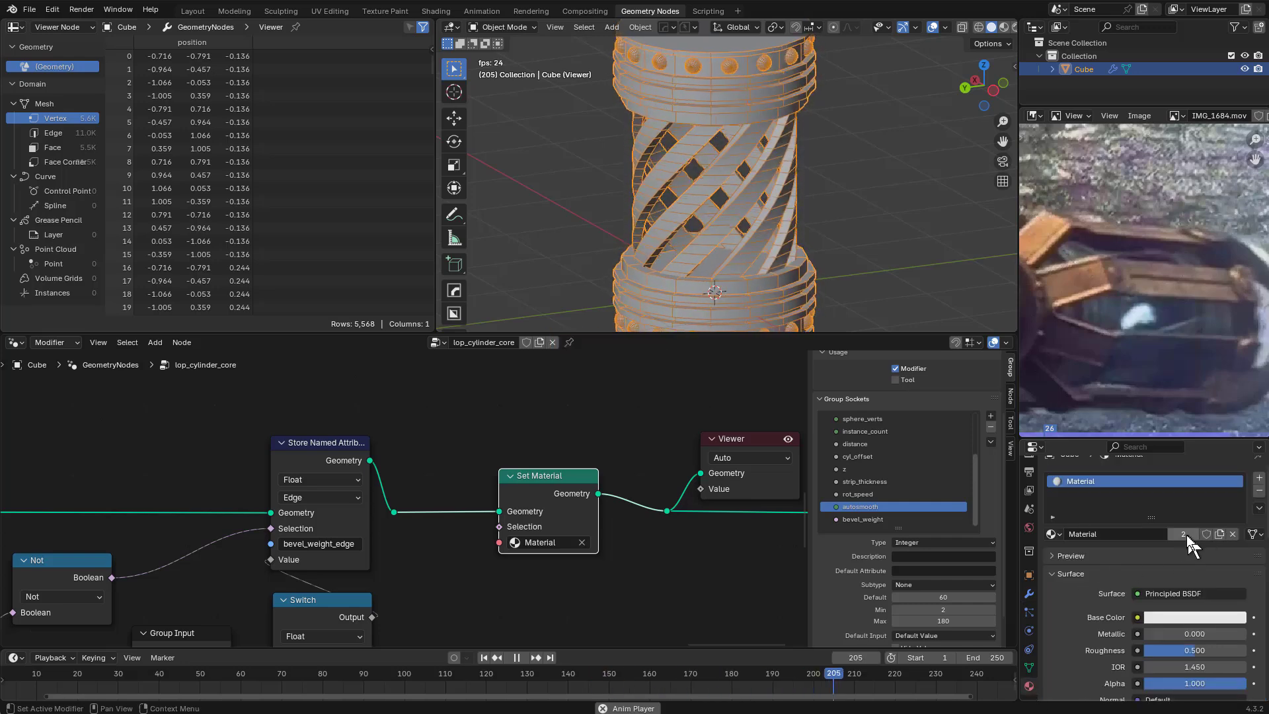
{"action": "key", "text": "m"}
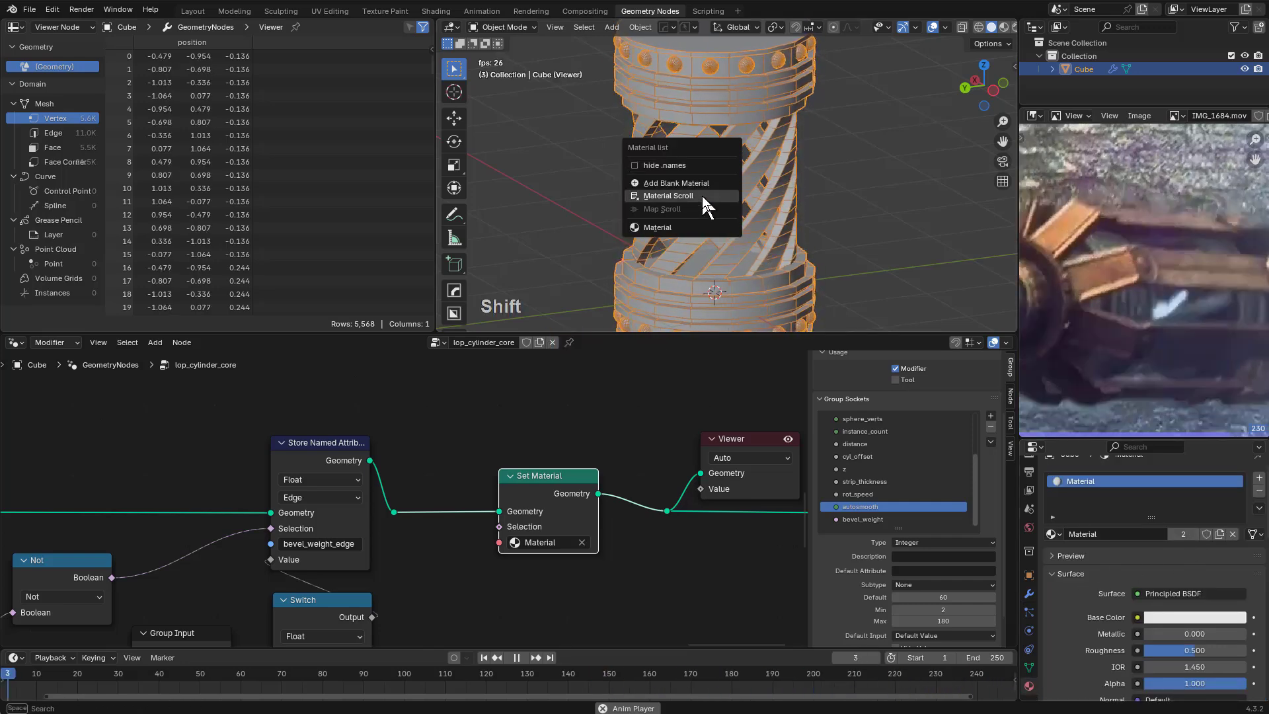
{"action": "left_click", "coordinate": [702, 196]}
{"action": "scroll", "coordinate": [702, 196], "scroll_direction": "up", "scroll_amount": 4}
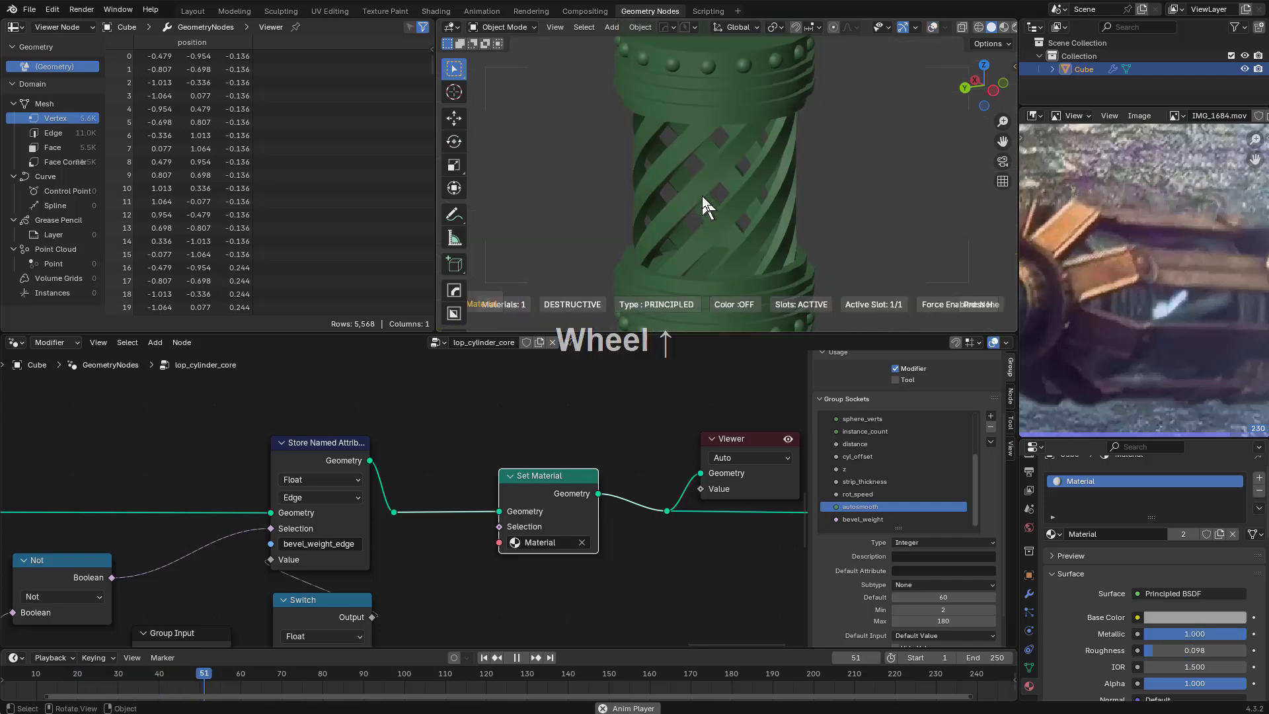
{"action": "scroll", "coordinate": [703, 203], "scroll_direction": "up", "scroll_amount": 2}
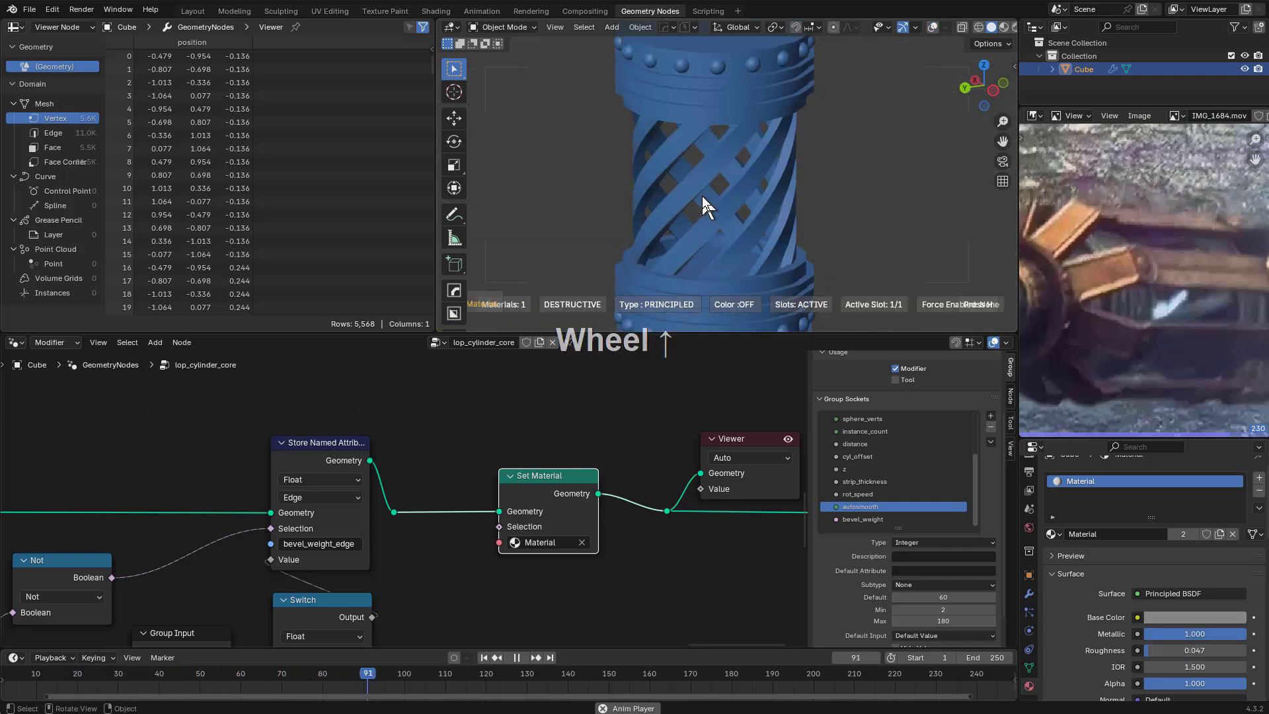
{"action": "left_click", "coordinate": [823, 43]}
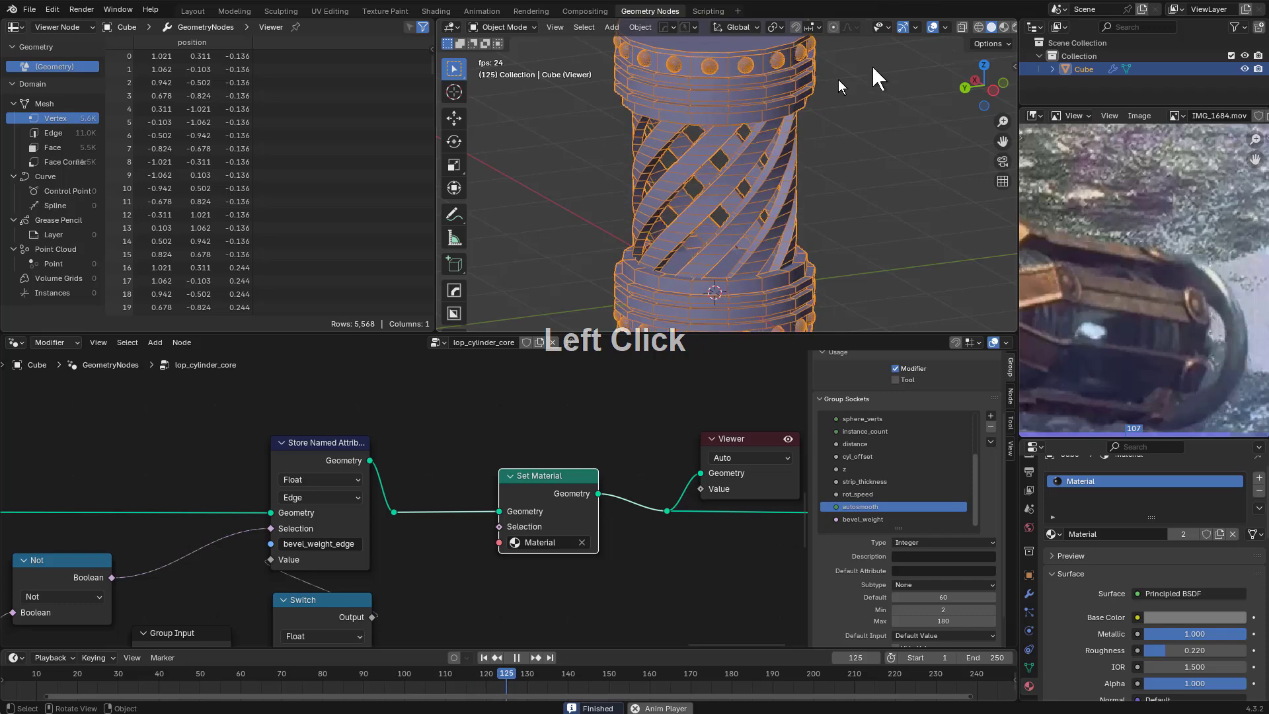
{"action": "key", "text": "a"}
{"action": "key", "text": "a"}
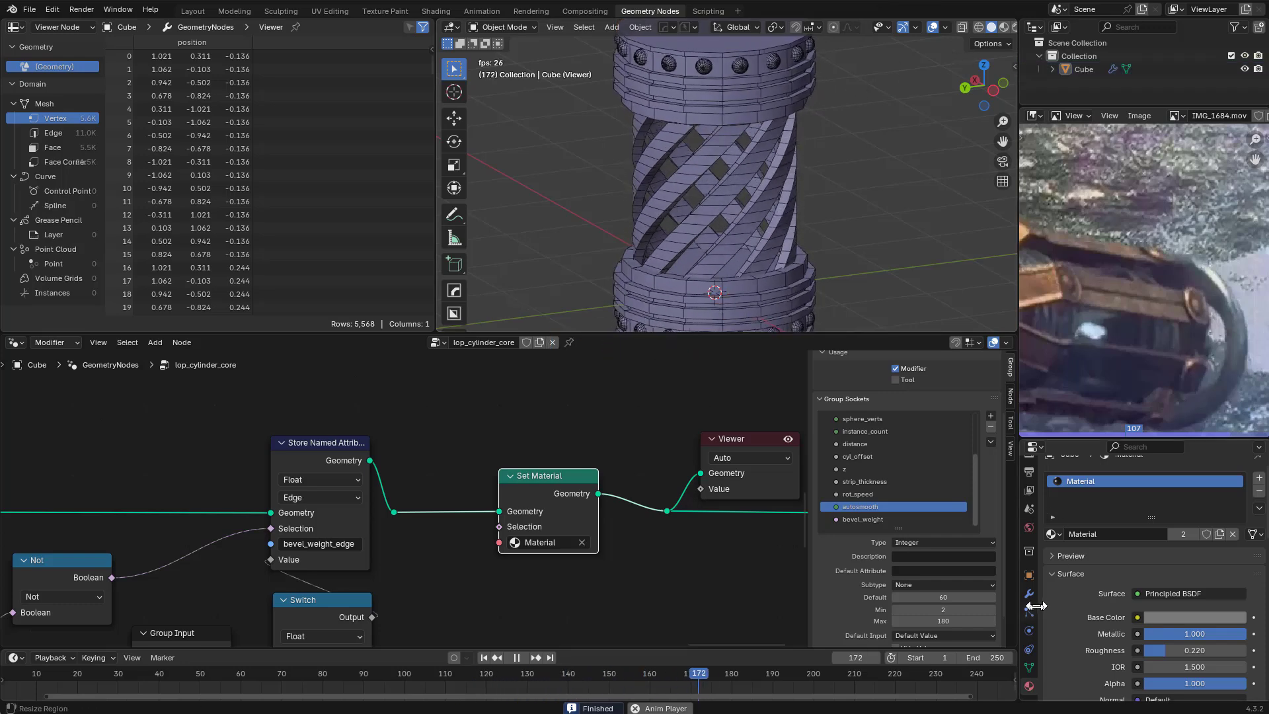
Collapse the GeometryNodes modifier, remove the Smooth by Angle modifier from the cube, and reselect the object
{"action": "left_click", "coordinate": [1030, 593]}
{"action": "left_click", "coordinate": [1053, 500]}
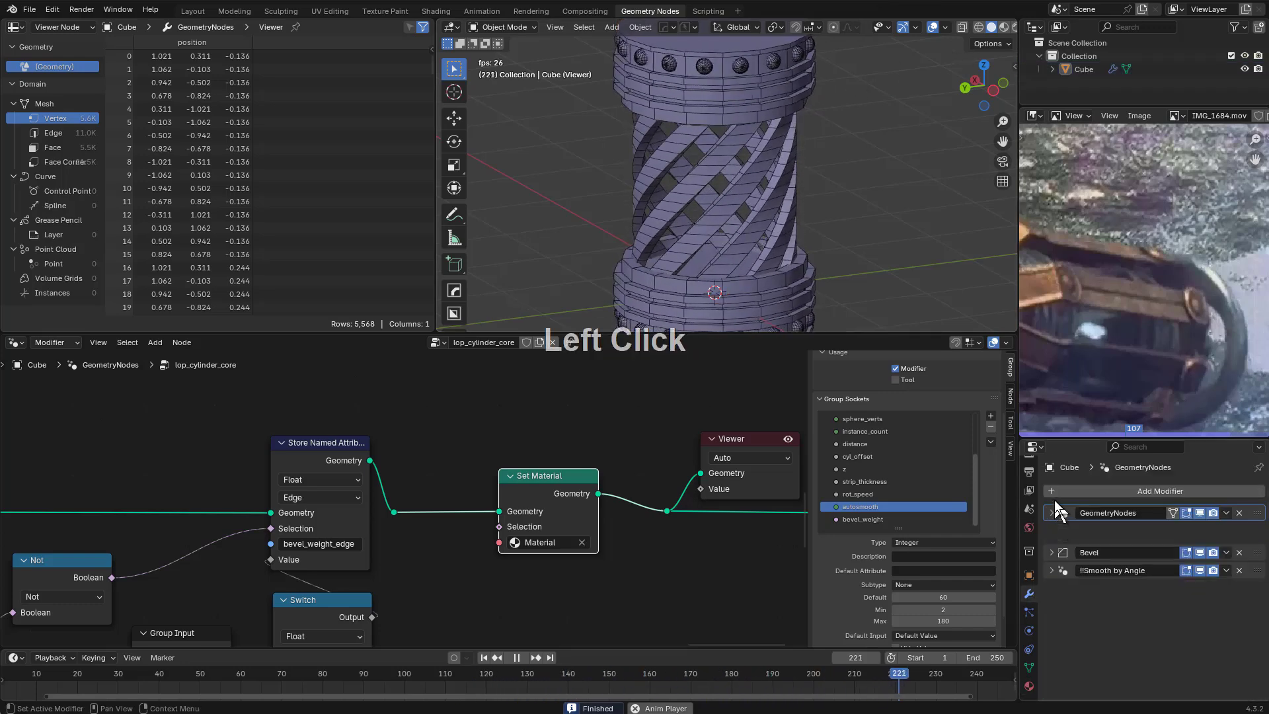
{"action": "left_click", "coordinate": [1084, 550]}
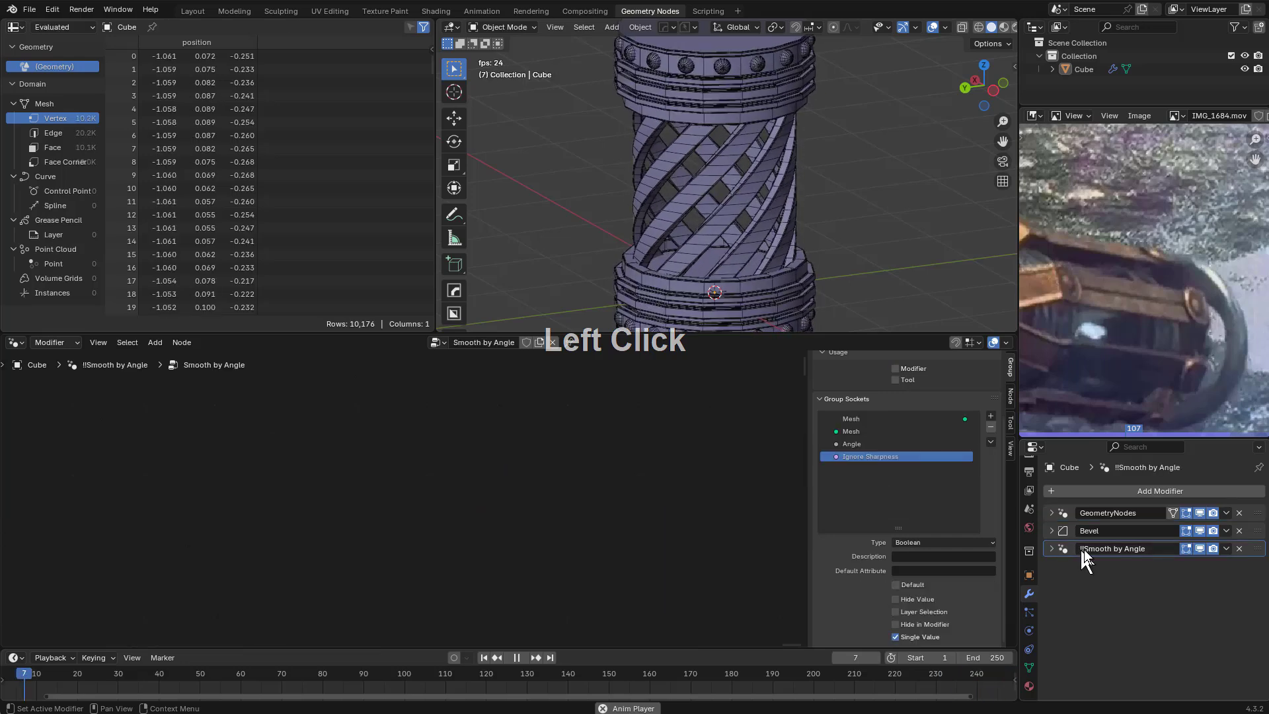
{"action": "left_click", "coordinate": [1240, 548]}
{"action": "left_click", "coordinate": [752, 181]}
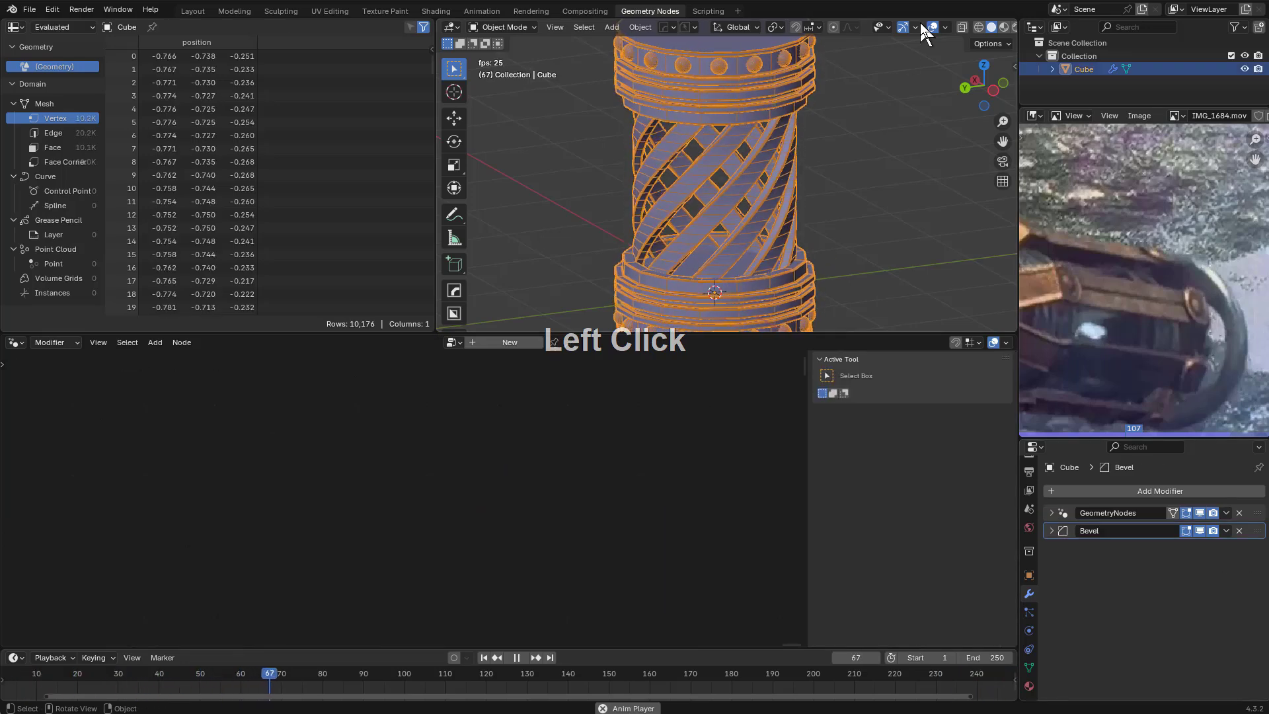
Stop the animation and show the cylinder in Material Preview with nothing selected and viewport overlays hidden
{"action": "key", "text": "space"}
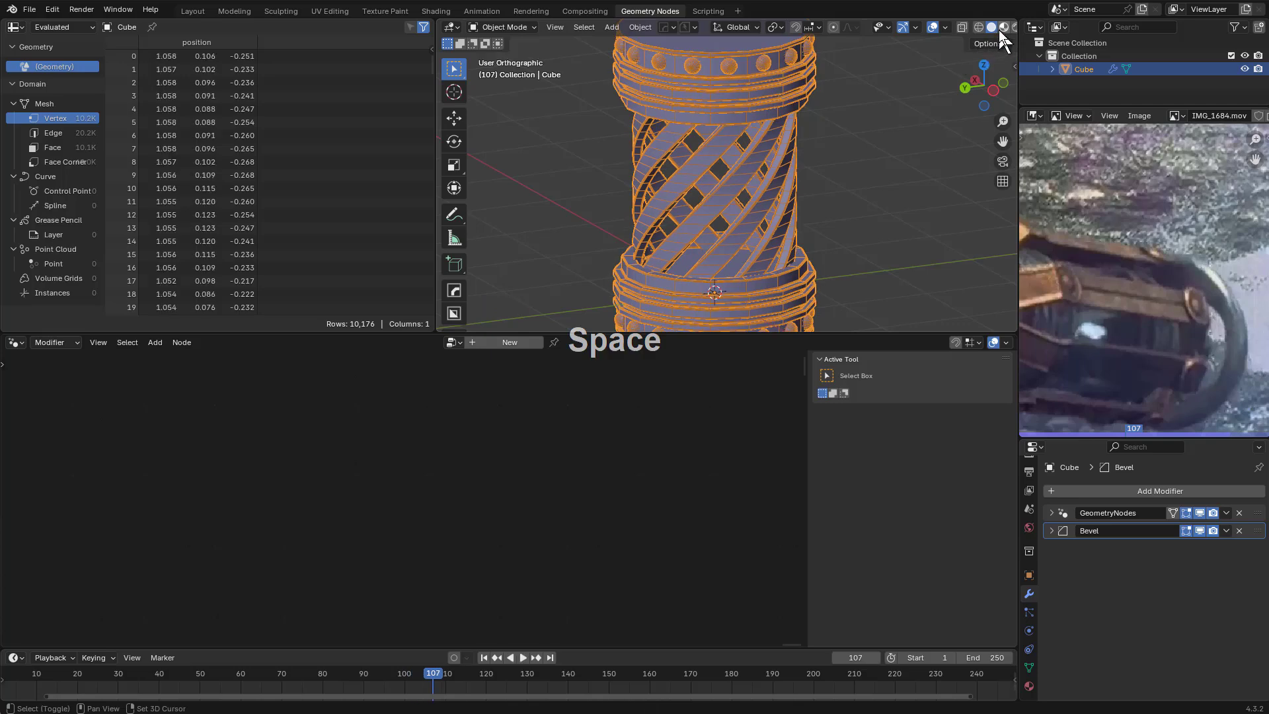
{"action": "left_click", "coordinate": [1004, 27]}
{"action": "key", "text": "a"}
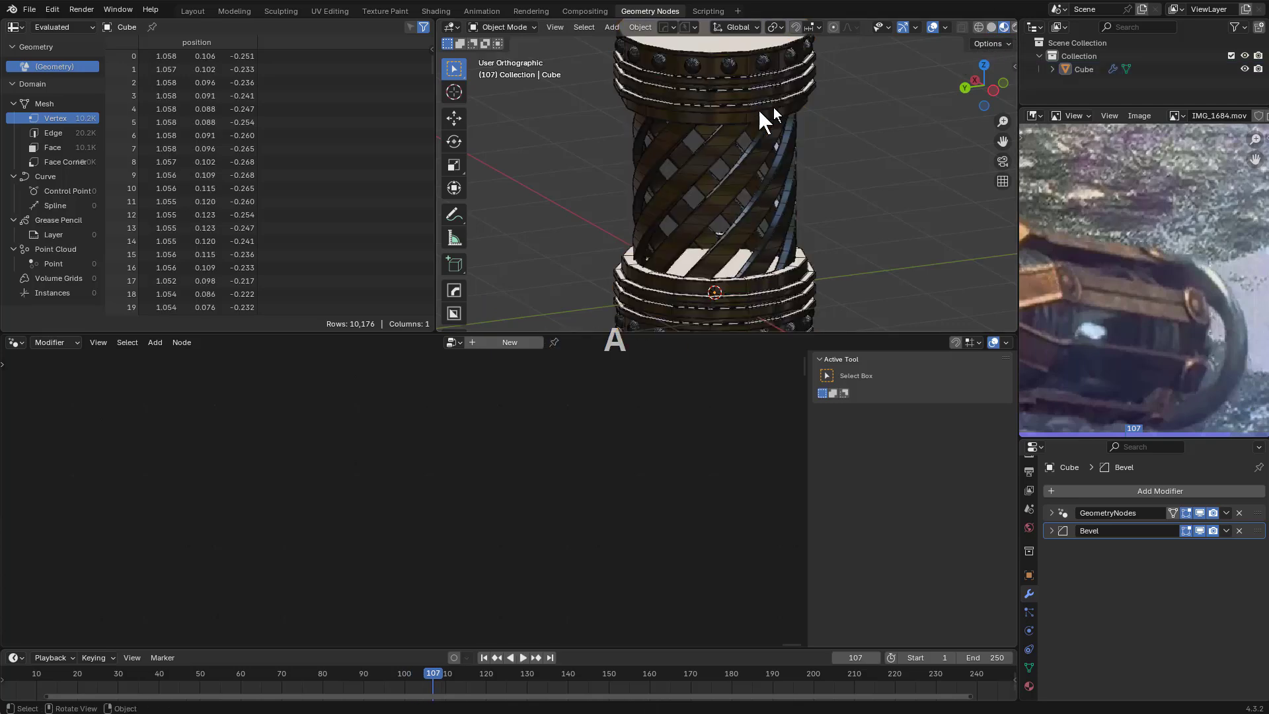
{"action": "left_click", "coordinate": [933, 28]}
{"action": "scroll", "coordinate": [780, 154], "scroll_direction": "down", "scroll_amount": 3}
{"action": "scroll", "coordinate": [780, 160], "scroll_direction": "up", "scroll_amount": 3}
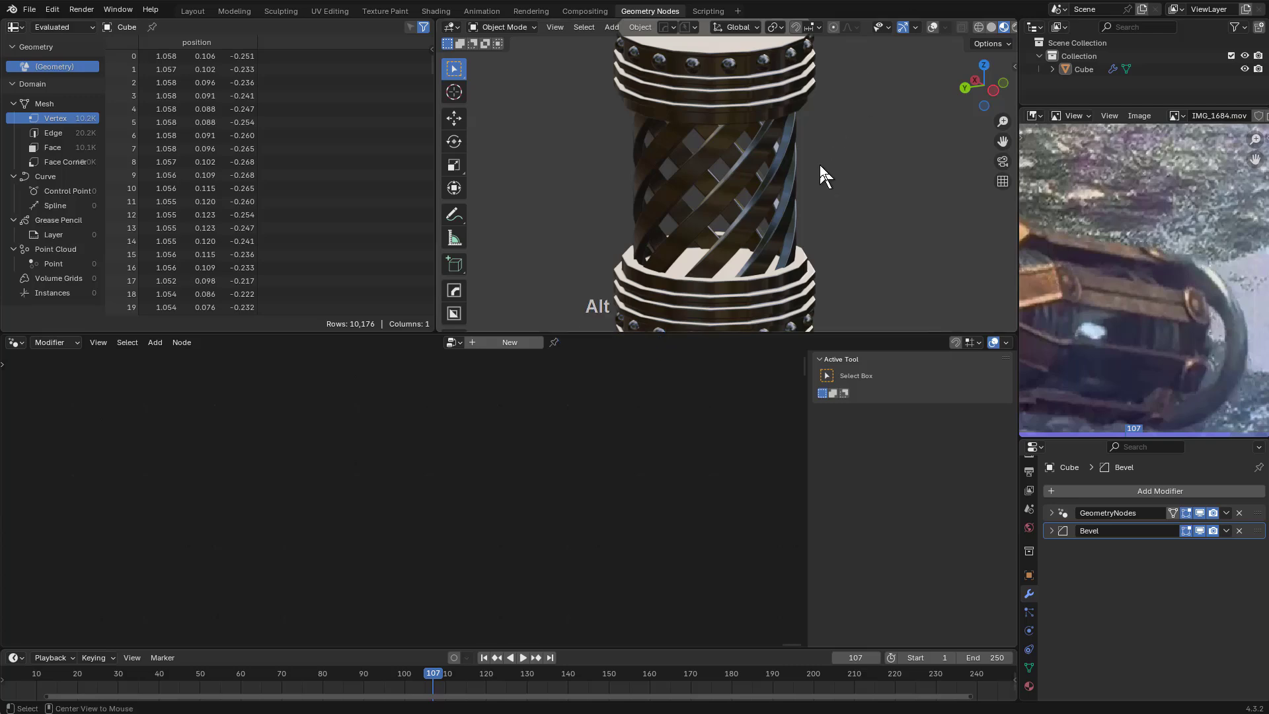
Cycle the Material Preview lighting environments and rotate the background, keeping a dark one that renders the metal glossy black
{"action": "key", "text": "alt+v"}
{"action": "key", "text": "v"}
{"action": "key", "text": "s"}
{"action": "key", "text": "s"}
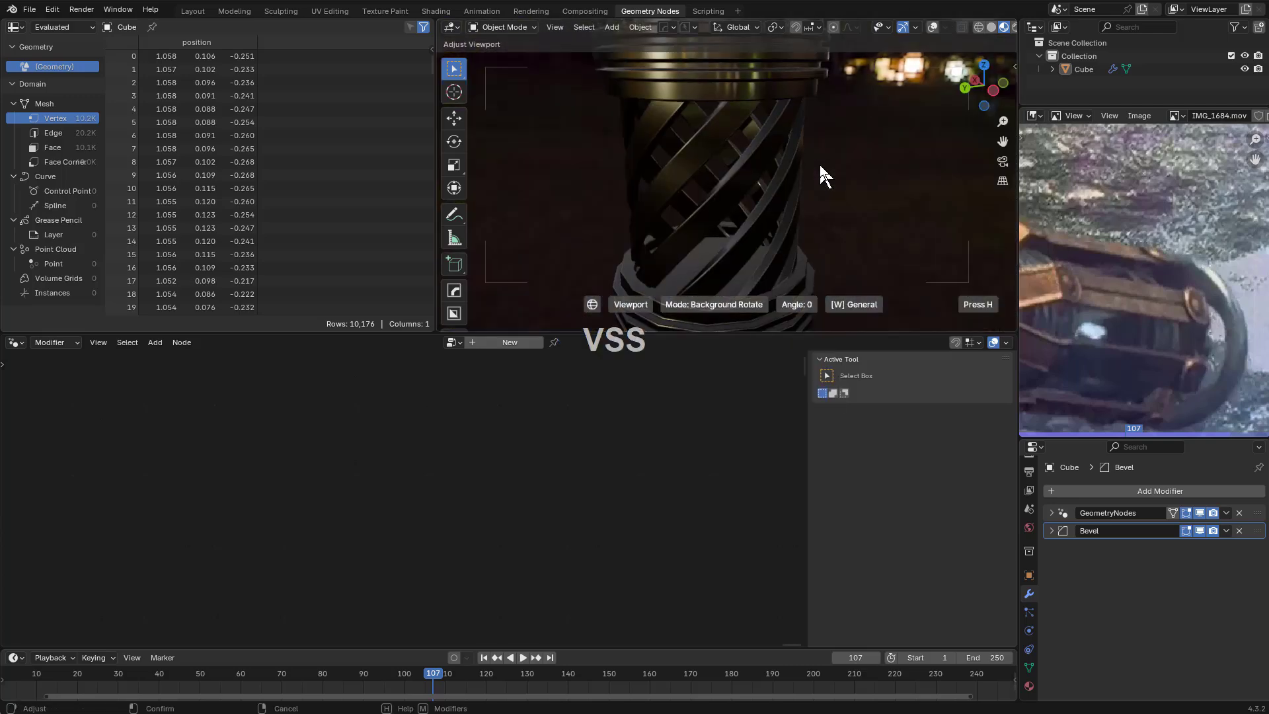
{"action": "key", "text": "v"}
{"action": "key", "text": "s"}
{"action": "key", "text": "s"}
{"action": "key", "text": "s"}
{"action": "key", "text": "s"}
{"action": "key", "text": "s"}
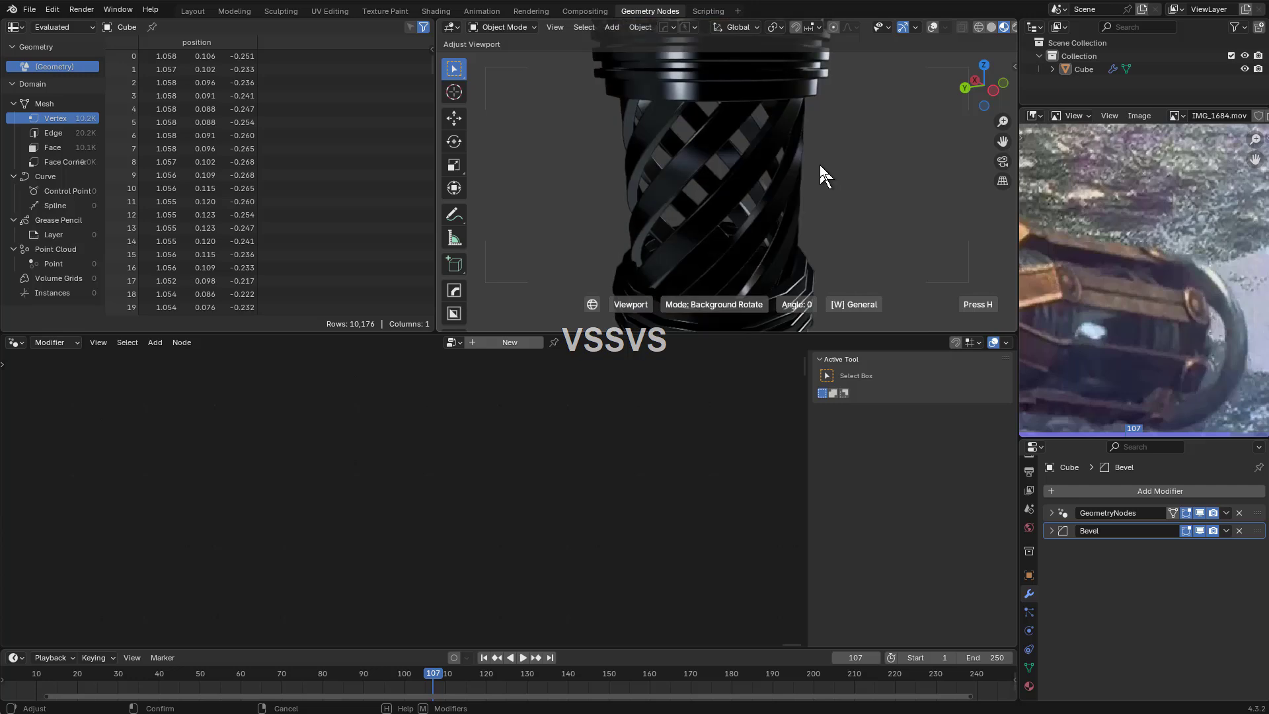
{"action": "key", "text": "s"}
{"action": "key", "text": "s"}
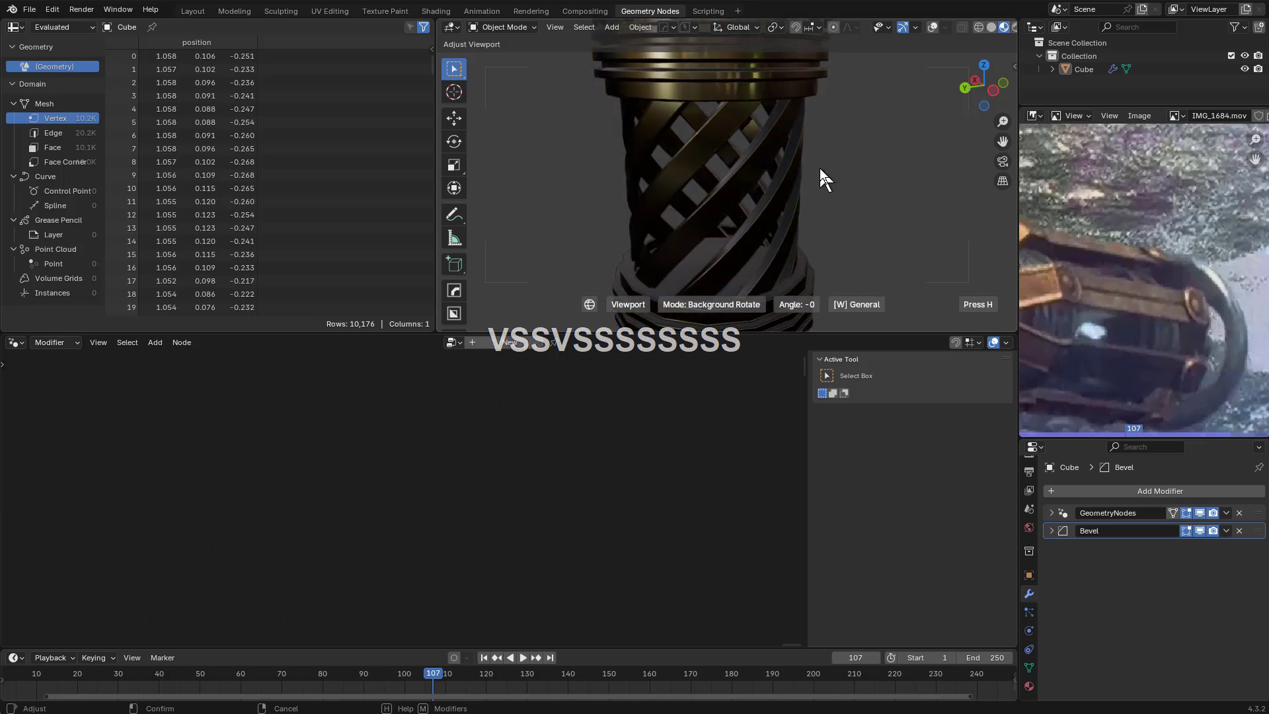
{"action": "key", "text": "s"}
{"action": "key", "text": "s"}
{"action": "key", "text": "s"}
{"action": "key", "text": "s"}
{"action": "key", "text": "s"}
{"action": "key", "text": "s"}
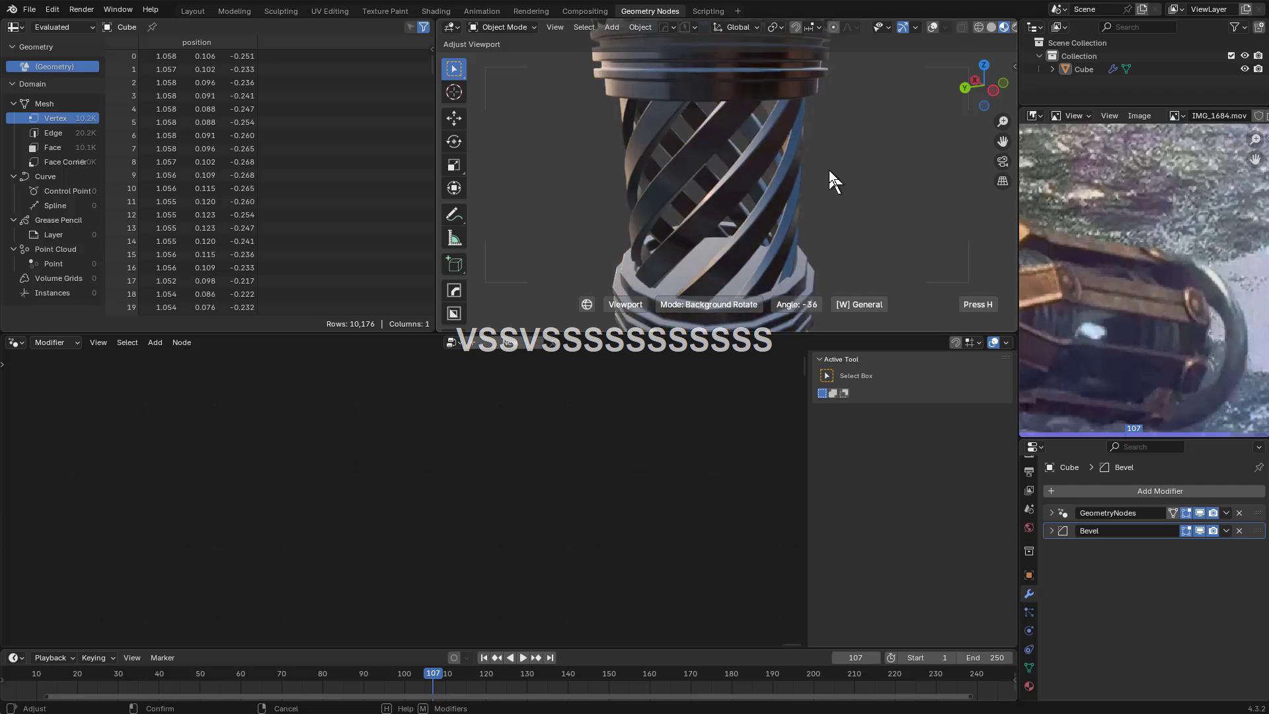
{"action": "key", "text": "s"}
{"action": "key", "text": "s"}
{"action": "key", "text": "s"}
{"action": "key", "text": "s"}
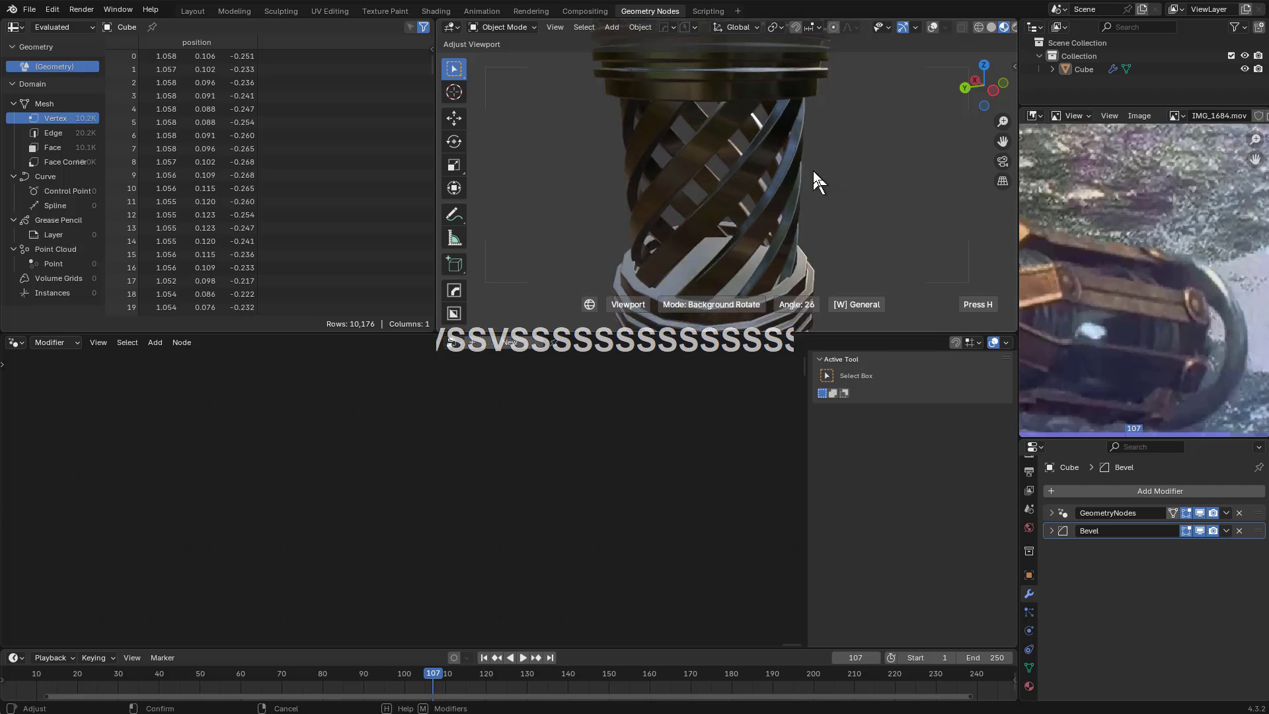
{"action": "key", "text": "a"}
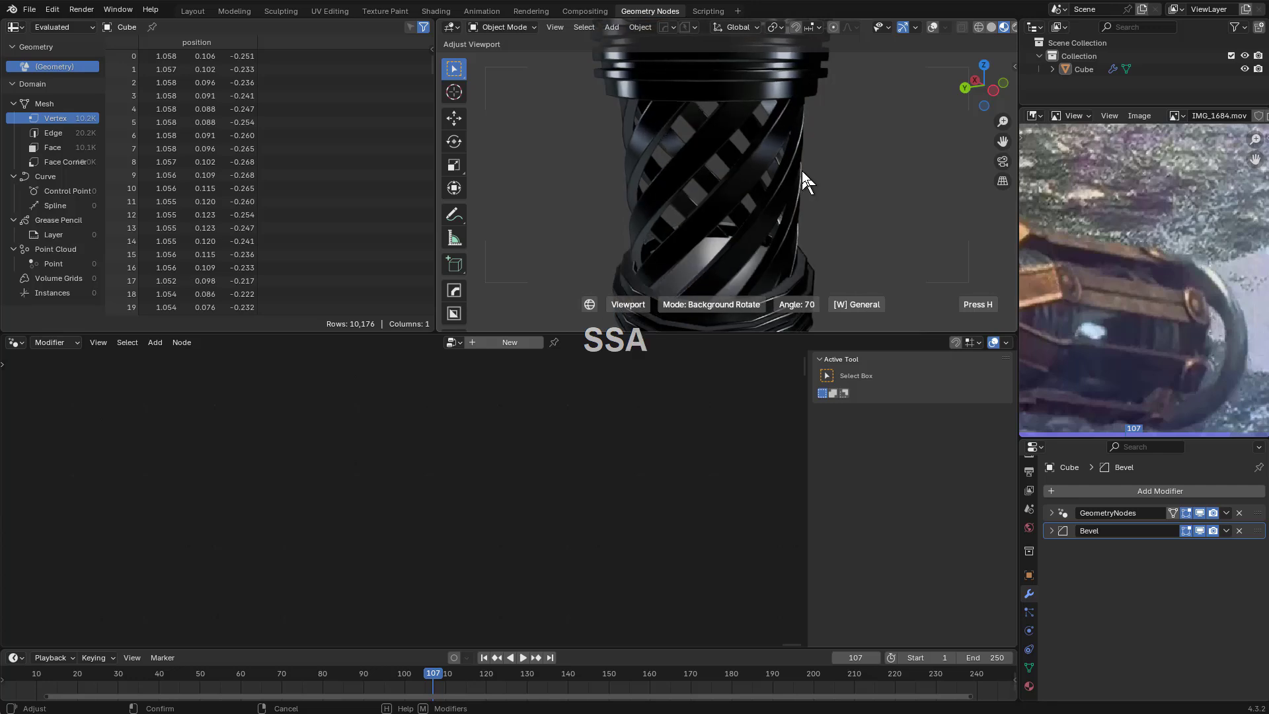
{"action": "key", "text": "s"}
{"action": "key", "text": "a"}
{"action": "key", "text": "s"}
{"action": "key", "text": "s"}
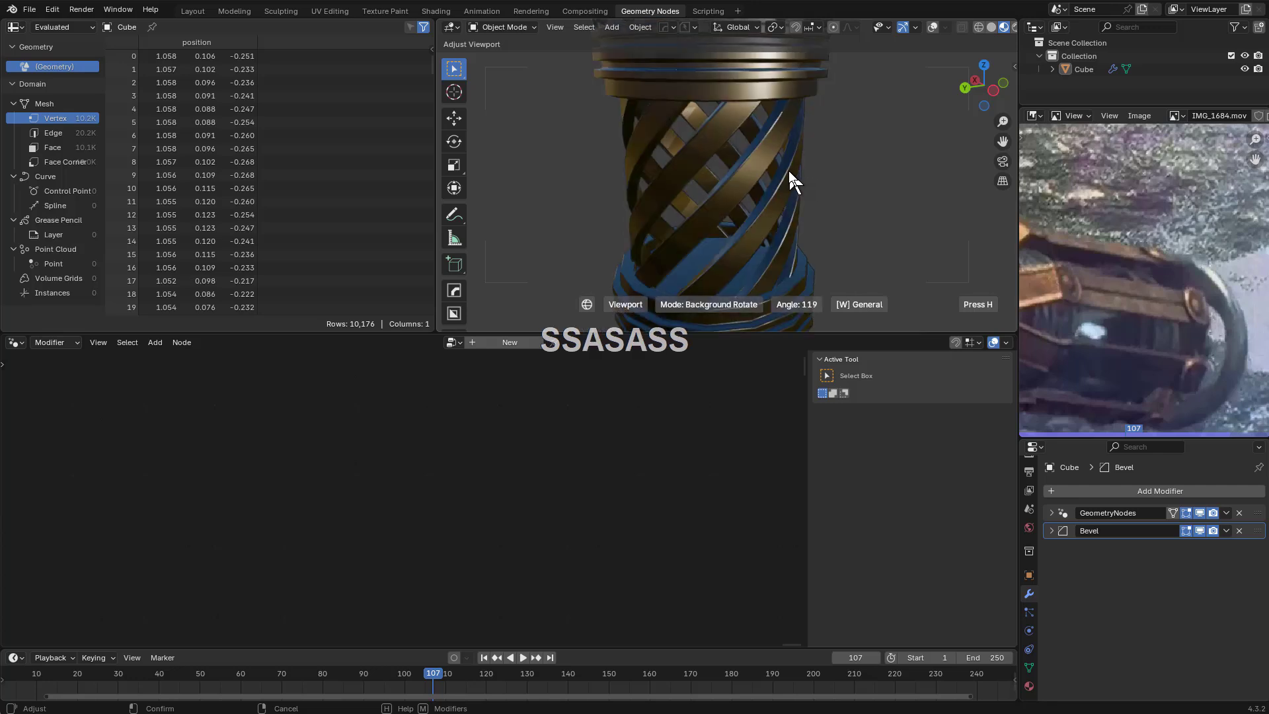
{"action": "key", "text": "a"}
{"action": "scroll", "coordinate": [776, 192], "scroll_direction": "up", "scroll_amount": 1}
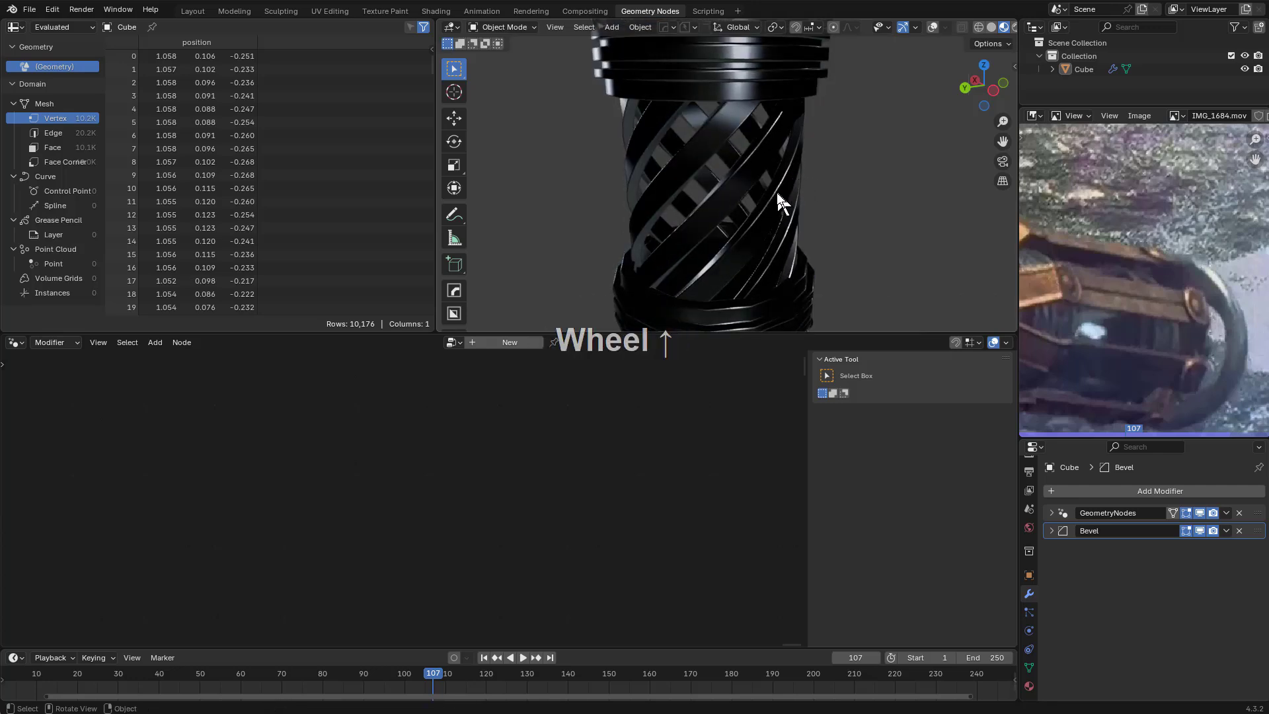
Expand the GeometryNodes modifier's inputs and try an x_size of 0.210 on the strips
{"action": "scroll", "coordinate": [846, 146], "scroll_direction": "down", "scroll_amount": 1}
{"action": "middle_click_drag", "start_coordinate": [846, 146], "coordinate": [779, 193]}
{"action": "left_click", "coordinate": [1052, 512]}
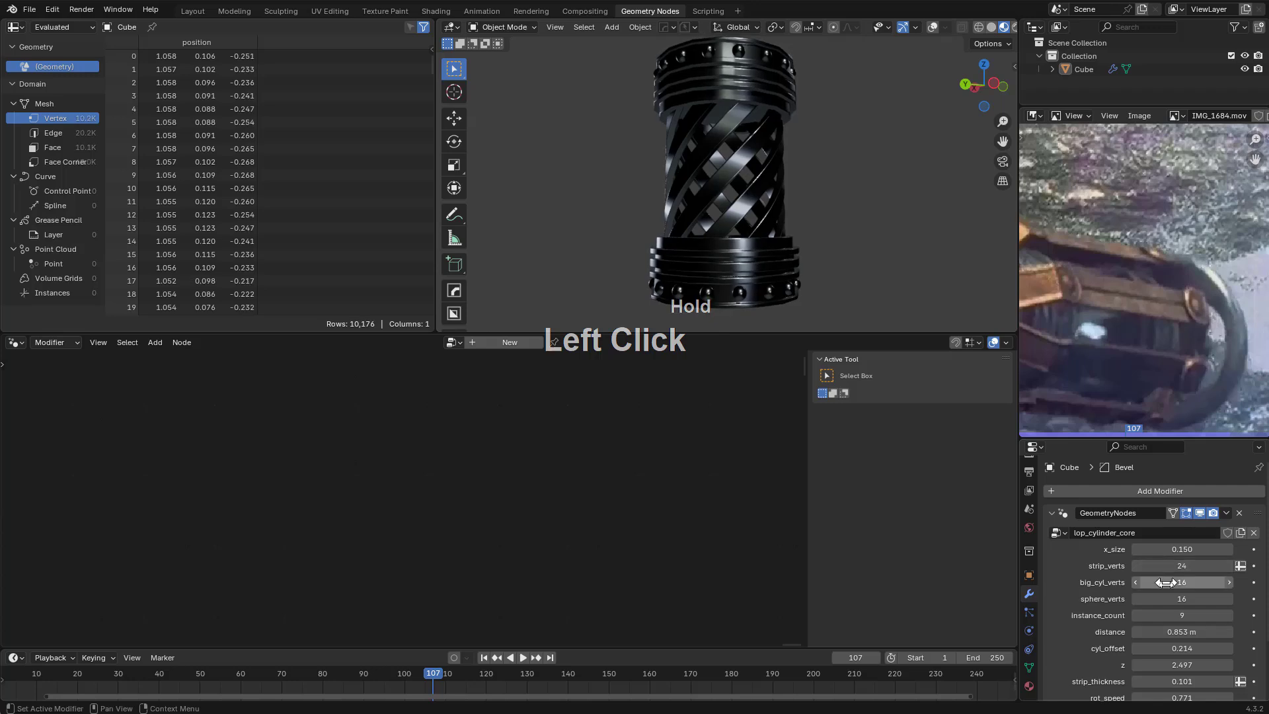
{"action": "left_click_drag", "start_coordinate": [1170, 550], "coordinate": [1190, 549]}
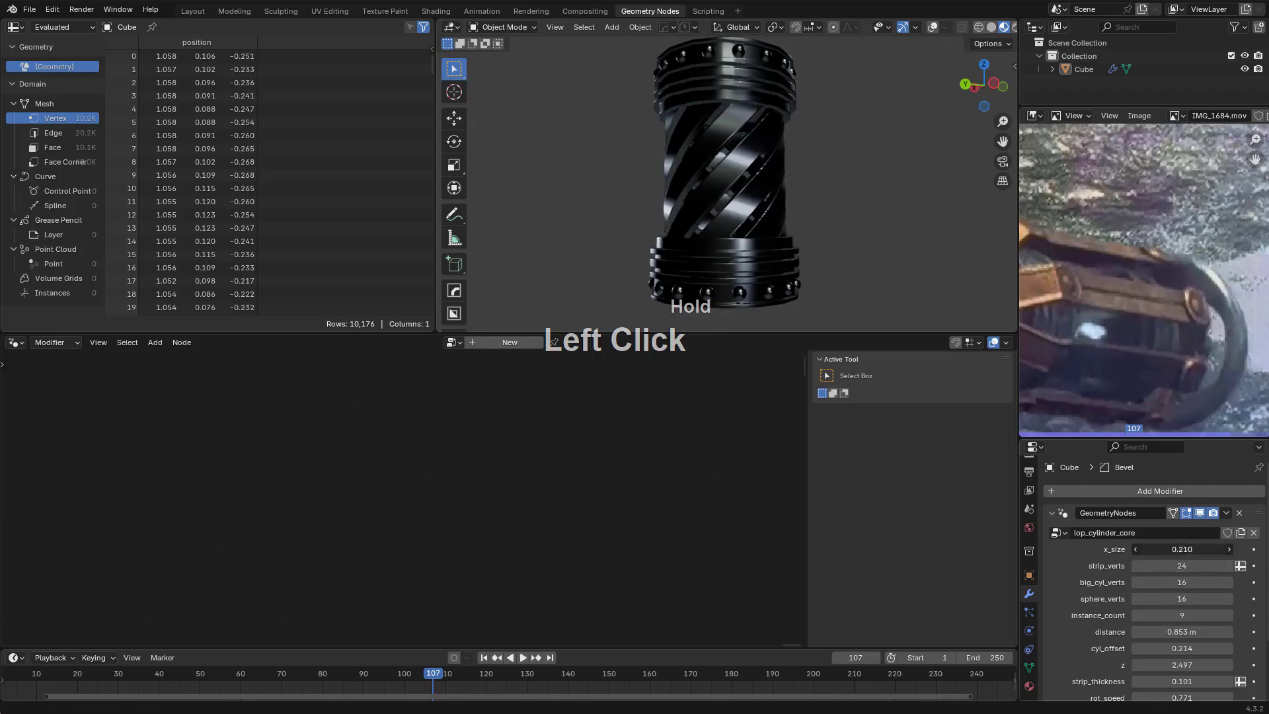
{"action": "mouse_move", "coordinate": [1182, 631]}
{"action": "left_mouse_down"}
{"action": "mouse_move", "coordinate": [1208, 632]}
{"action": "mouse_move", "coordinate": [1165, 632]}
{"action": "left_mouse_up"}
{"action": "right_click", "coordinate": [1165, 632]}
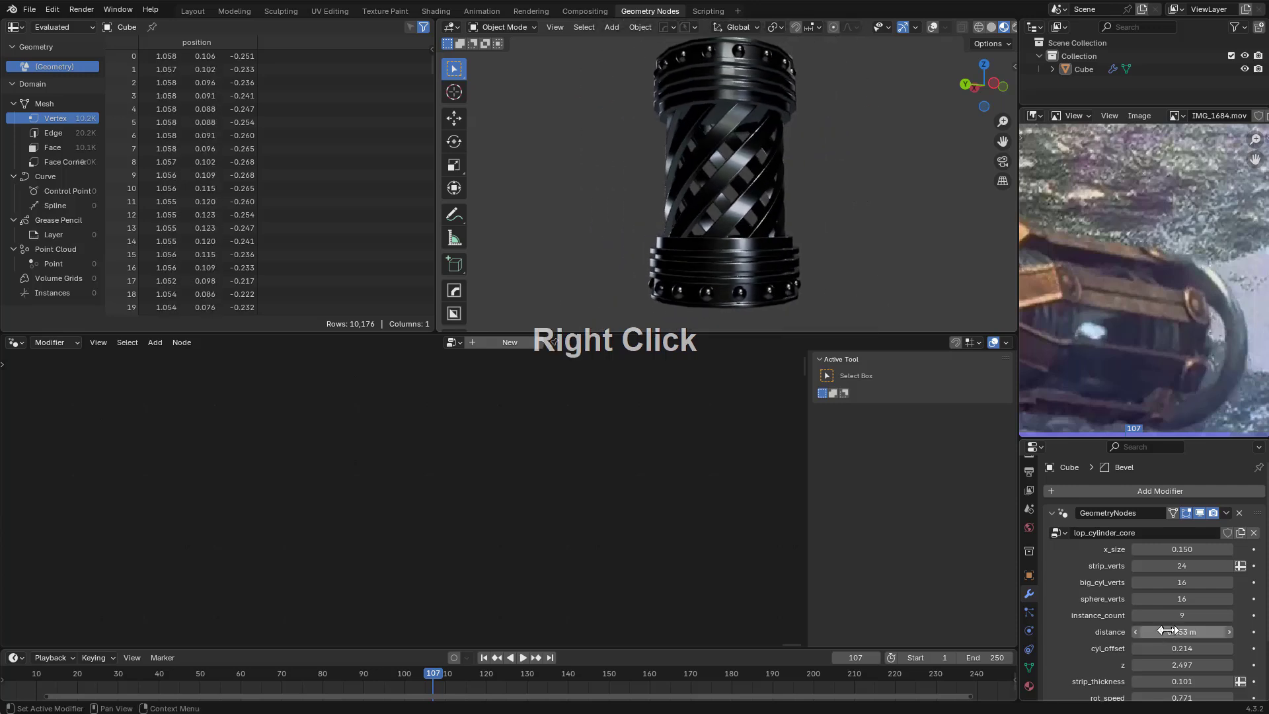
Move the distance socket directly below x_size in the lop_cylinder_core group sockets
{"action": "key", "text": "n"}
{"action": "key", "text": "n"}
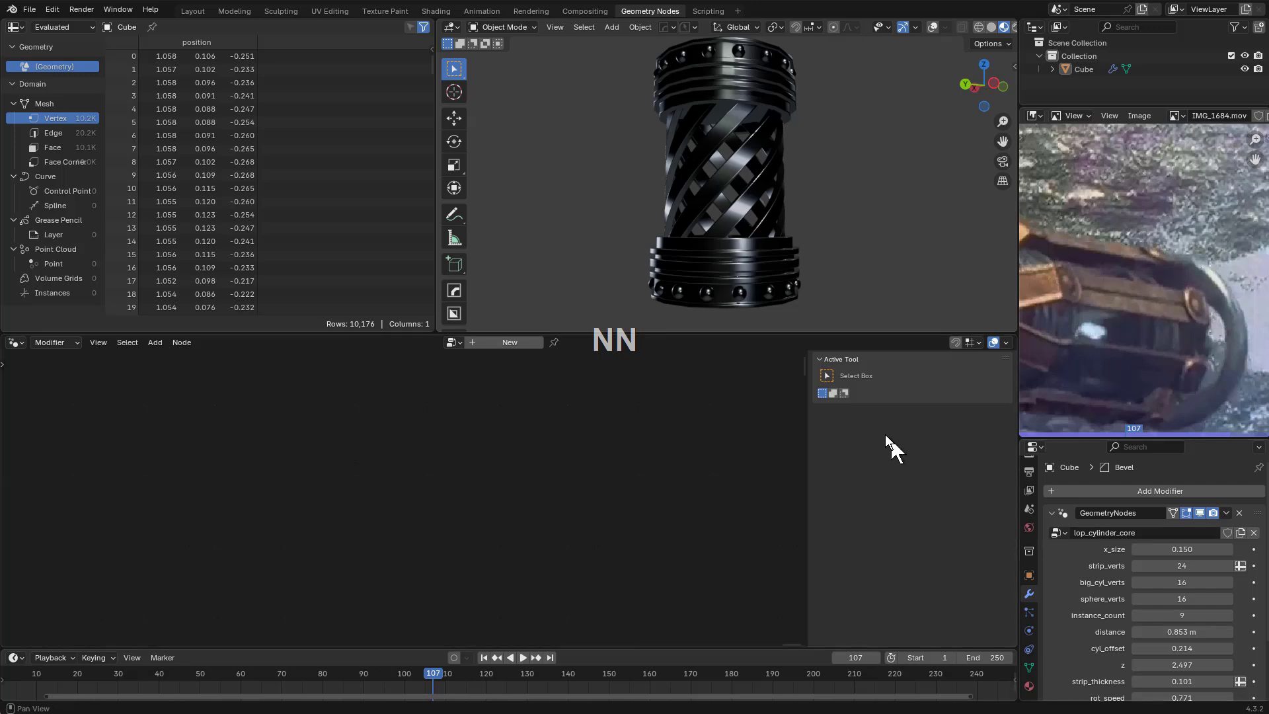
{"action": "left_click", "coordinate": [1063, 515]}
{"action": "scroll", "coordinate": [883, 523], "scroll_direction": "down", "scroll_amount": 3}
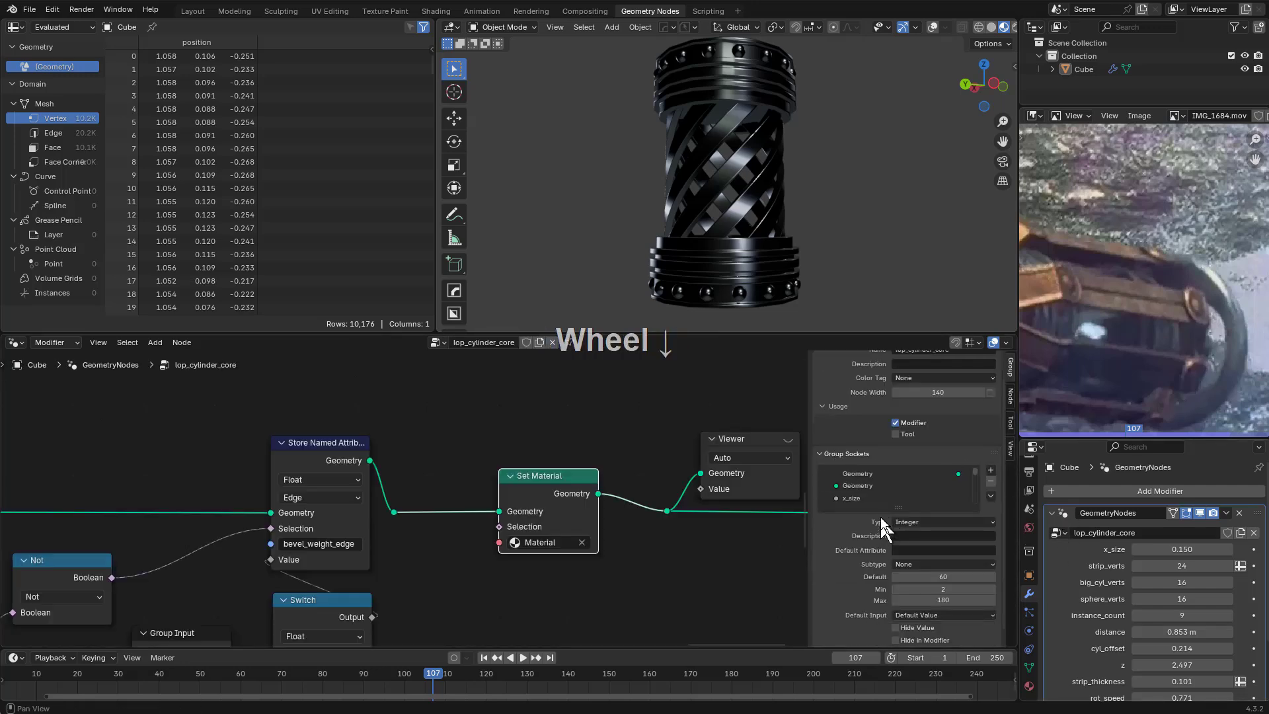
{"action": "left_click_drag", "start_coordinate": [900, 507], "coordinate": [909, 595]}
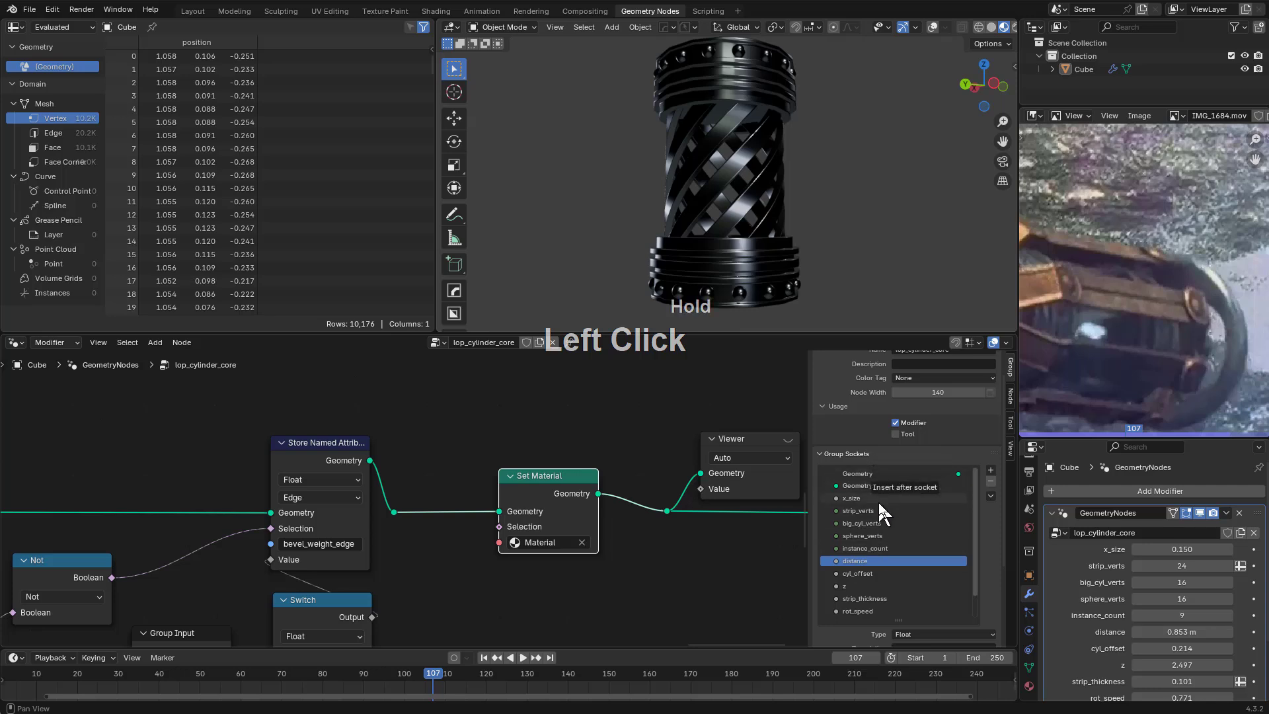
{"action": "left_click_drag", "start_coordinate": [878, 503], "coordinate": [879, 510]}
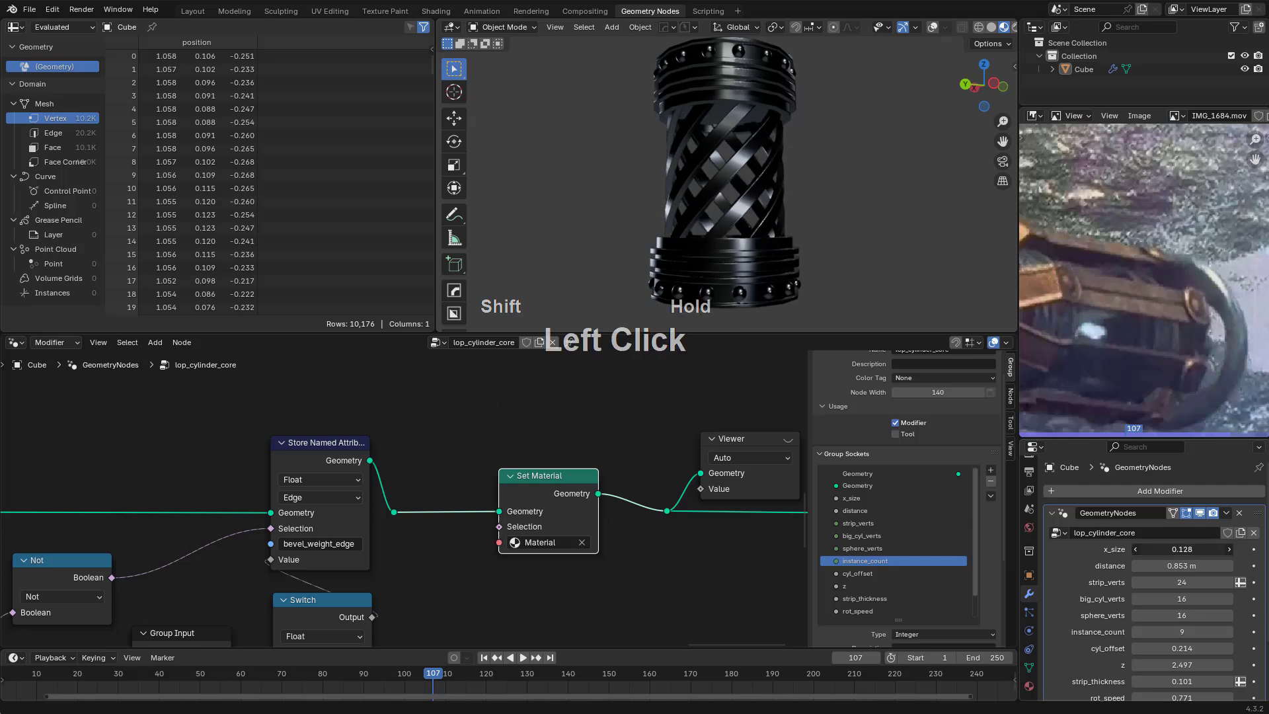
Set the modifier's x_size to 0.129 and distance to 0.921 m
{"action": "mouse_move", "coordinate": [1170, 565]}
{"action": "left_mouse_down", "text": "shift"}
{"action": "mouse_move", "coordinate": [1196, 565]}
{"action": "mouse_move", "coordinate": [1153, 565]}
{"action": "mouse_move", "coordinate": [1194, 565]}
{"action": "left_mouse_up", "text": "shift"}
{"action": "scroll", "coordinate": [524, 558], "scroll_direction": "up", "scroll_amount": 2}
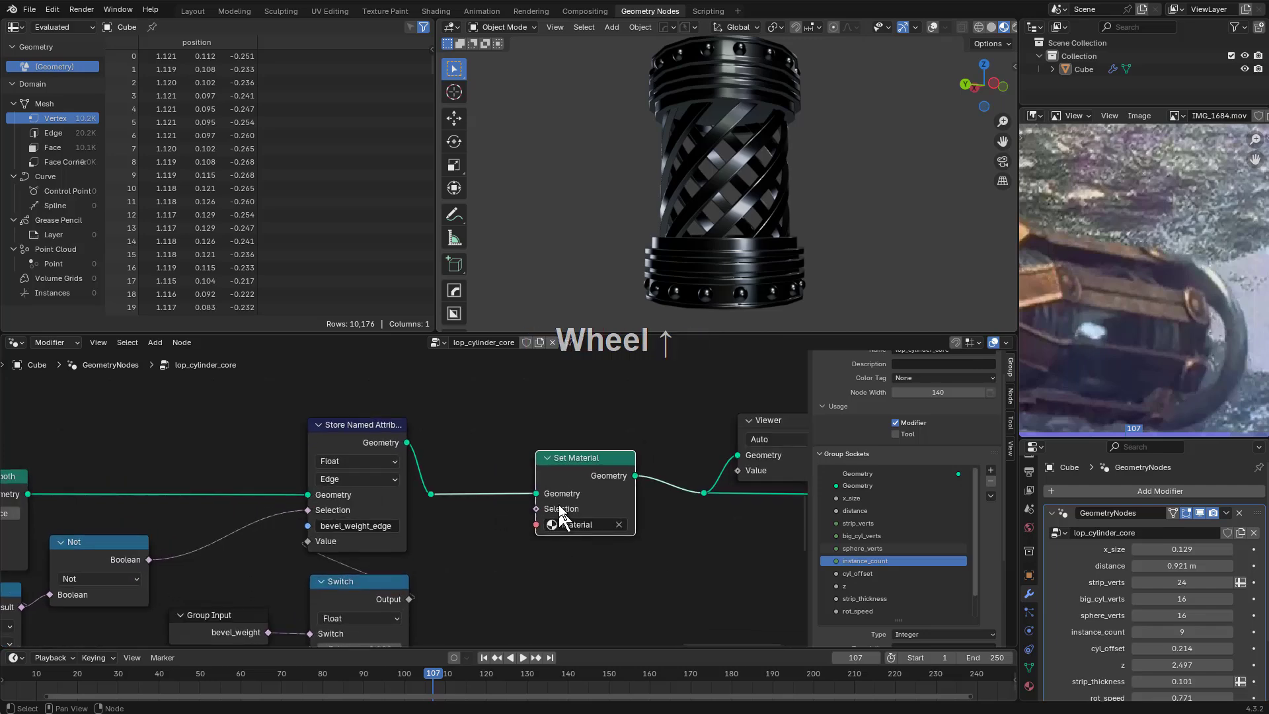
Detach the Set Material node from the output chain and move it back towards the Join Geometry nodes
{"action": "left_click_drag", "start_coordinate": [581, 456], "coordinate": [518, 551], "text": "alt"}
{"action": "scroll", "coordinate": [518, 552], "scroll_direction": "down", "scroll_amount": 5}
{"action": "middle_click_drag", "start_coordinate": [557, 565], "coordinate": [716, 500]}
{"action": "key", "text": "g"}
{"action": "middle_click_drag", "start_coordinate": [320, 567], "coordinate": [638, 521]}
{"action": "scroll", "coordinate": [641, 530], "scroll_direction": "down", "scroll_amount": 3}
{"action": "key", "text": "g"}
{"action": "left_click", "coordinate": [345, 616]}
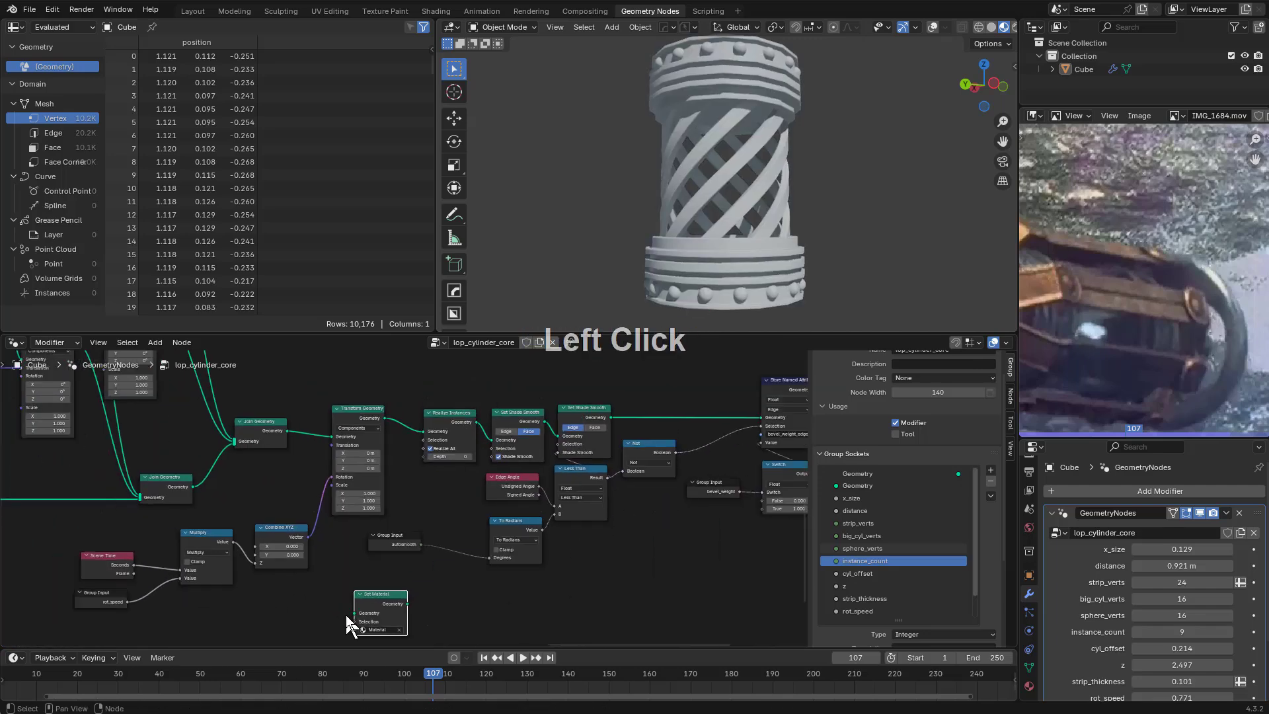
{"action": "middle_click_drag", "start_coordinate": [346, 616], "coordinate": [591, 619]}
{"action": "scroll", "coordinate": [603, 613], "scroll_direction": "up", "scroll_amount": 2}
{"action": "key", "text": "g"}
{"action": "left_click", "coordinate": [457, 467]}
Insert the Set Material node on the lower rivets' link into the final Join Geometry
{"action": "middle_click_drag", "start_coordinate": [478, 471], "coordinate": [575, 574]}
{"action": "scroll", "coordinate": [526, 557], "scroll_direction": "down", "scroll_amount": 1}
{"action": "scroll", "coordinate": [572, 584], "scroll_direction": "up", "scroll_amount": 6}
{"action": "scroll", "coordinate": [548, 533], "scroll_direction": "up", "scroll_amount": 1}
{"action": "scroll", "coordinate": [531, 576], "scroll_direction": "down", "scroll_amount": 3}
{"action": "scroll", "coordinate": [597, 491], "scroll_direction": "down", "scroll_amount": 1}
{"action": "key", "text": "g"}
{"action": "left_click", "coordinate": [554, 424]}
{"action": "scroll", "coordinate": [554, 428], "scroll_direction": "up", "scroll_amount": 1}
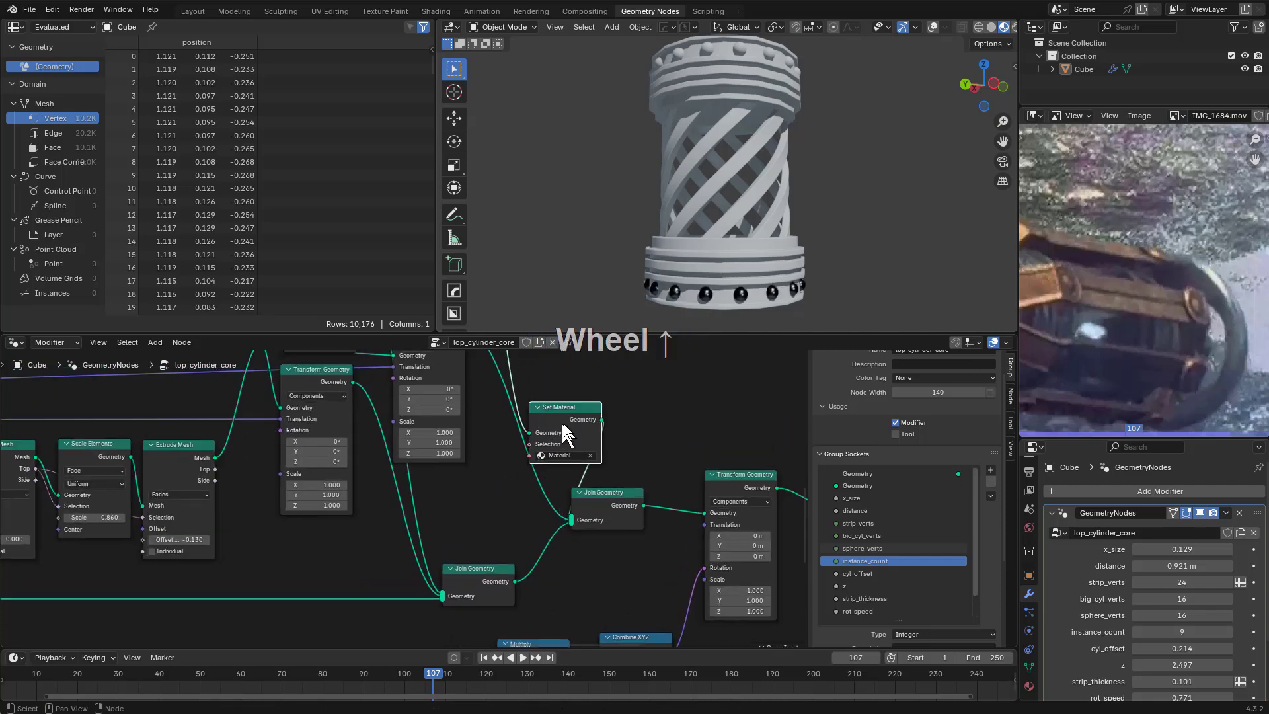
Try the Set Material node between the two Join Geometry nodes, and return it to the lower rivets' link
{"action": "left_click_drag", "start_coordinate": [559, 422], "coordinate": [624, 381], "text": "alt"}
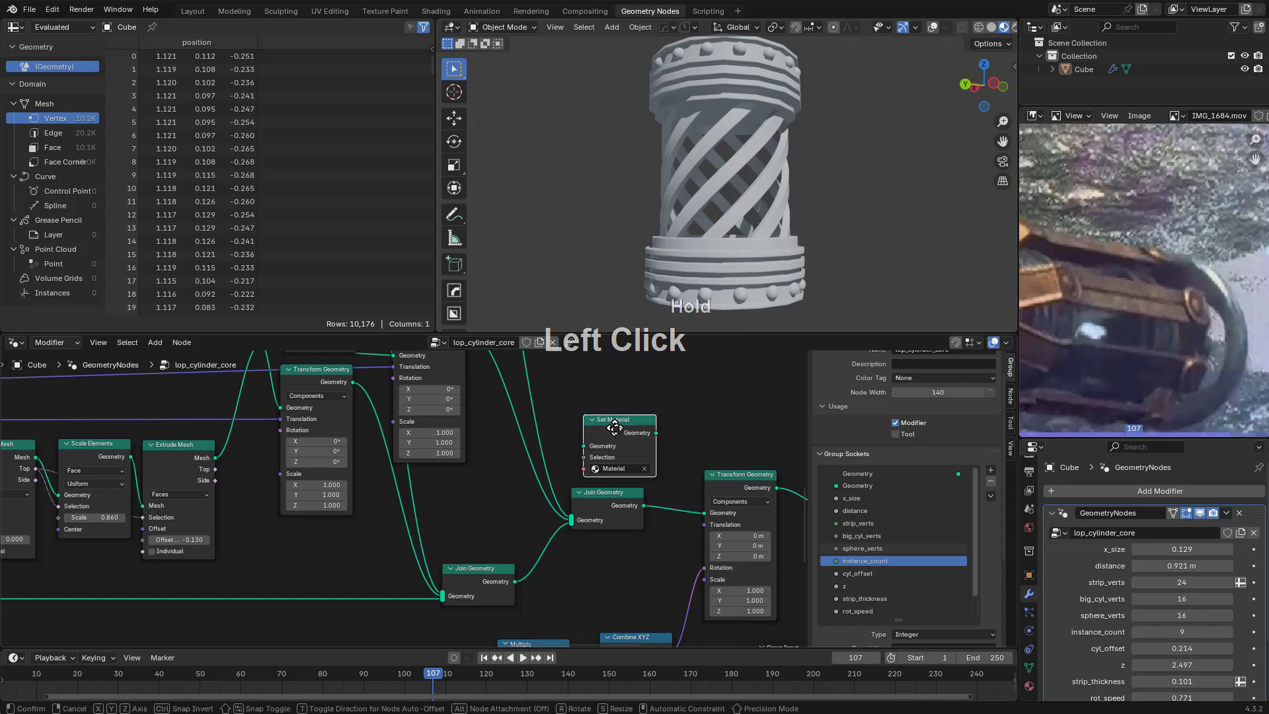
{"action": "left_click_drag", "start_coordinate": [684, 487], "coordinate": [573, 565]}
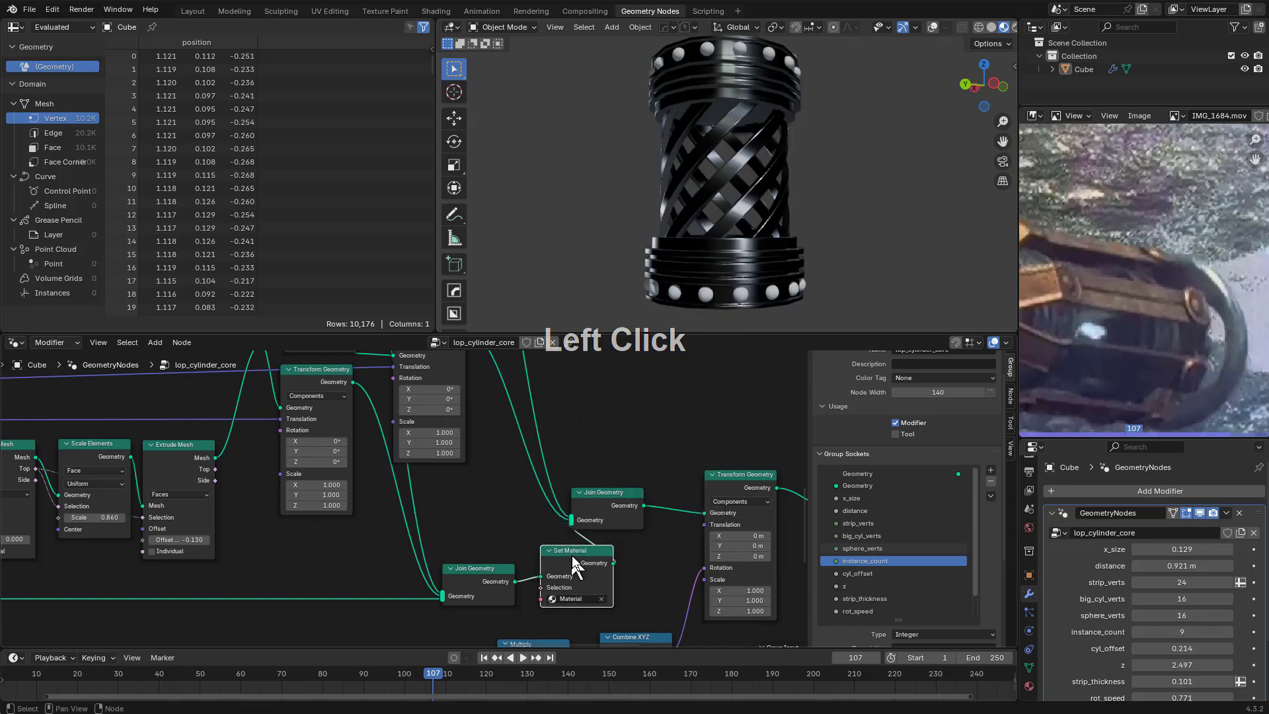
{"action": "left_click_drag", "start_coordinate": [422, 587], "coordinate": [562, 546]}
{"action": "key", "text": "ctrl+z"}
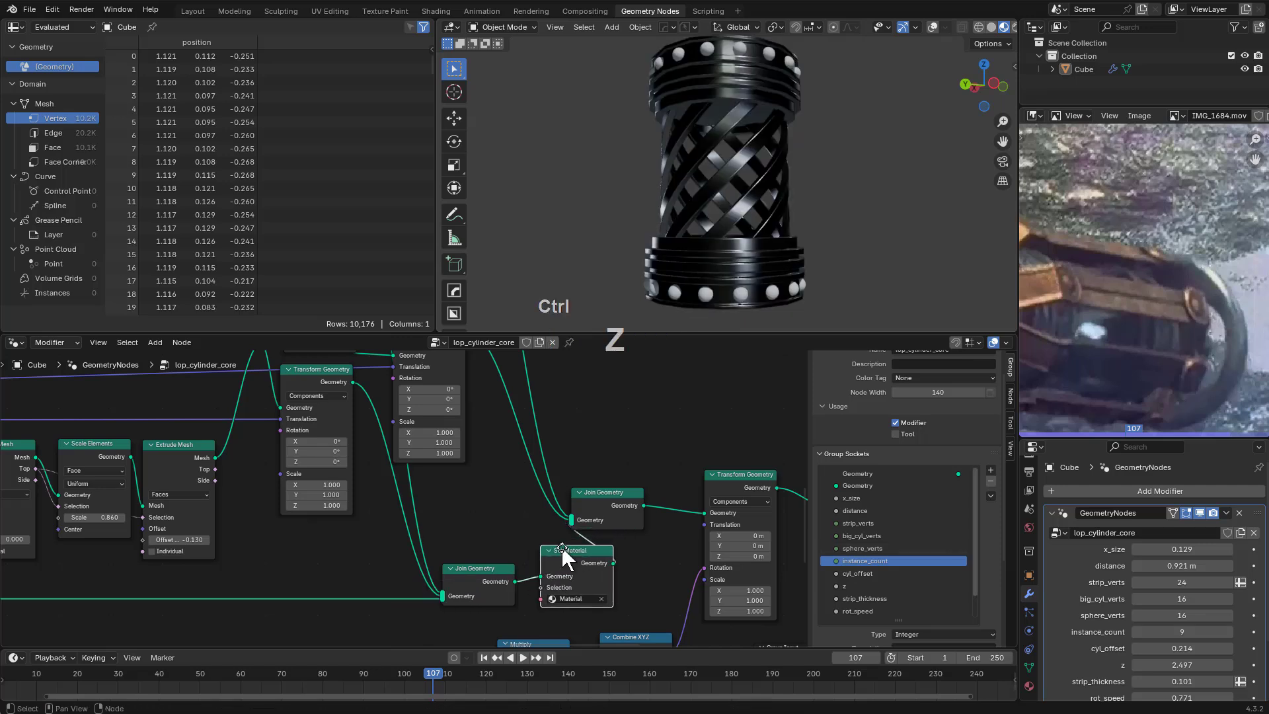
{"action": "left_click_drag", "start_coordinate": [561, 546], "coordinate": [578, 409], "text": "alt"}
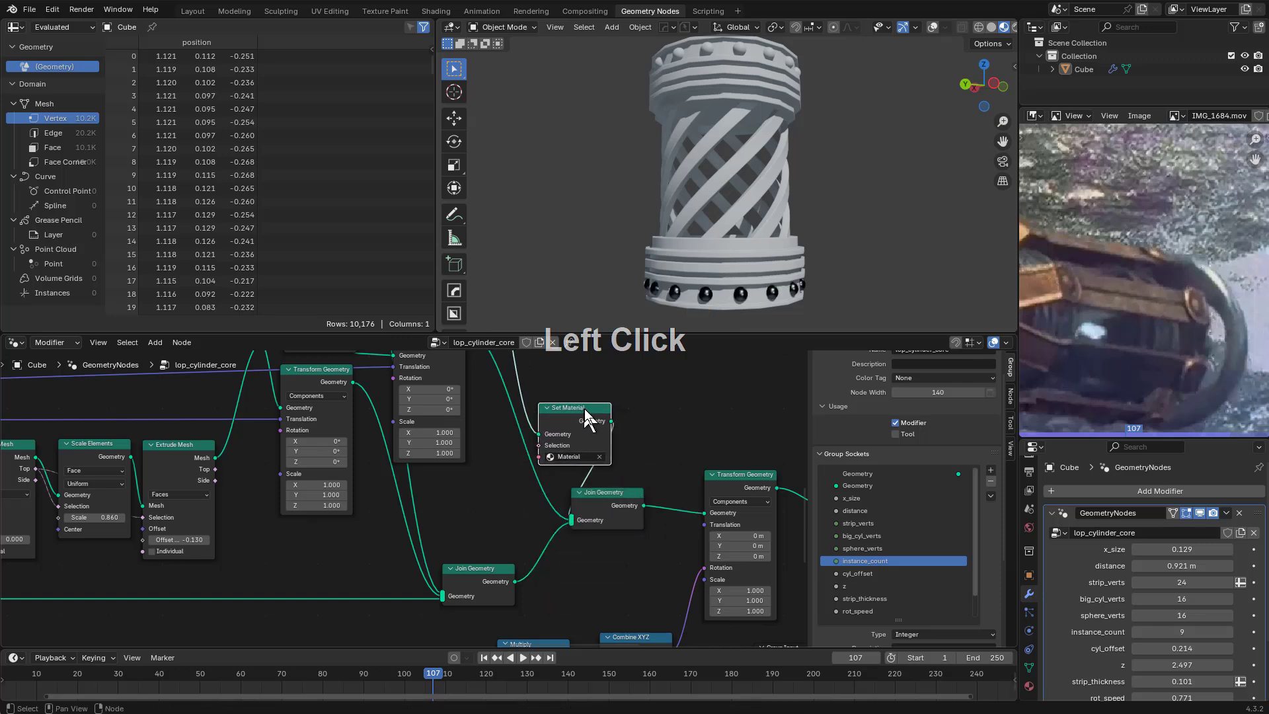
Try a duplicate Set Material node on the upper rivets' link into Join Geometry, and delete the copy
{"action": "key", "text": "shift+d"}
{"action": "left_click", "coordinate": [518, 466]}
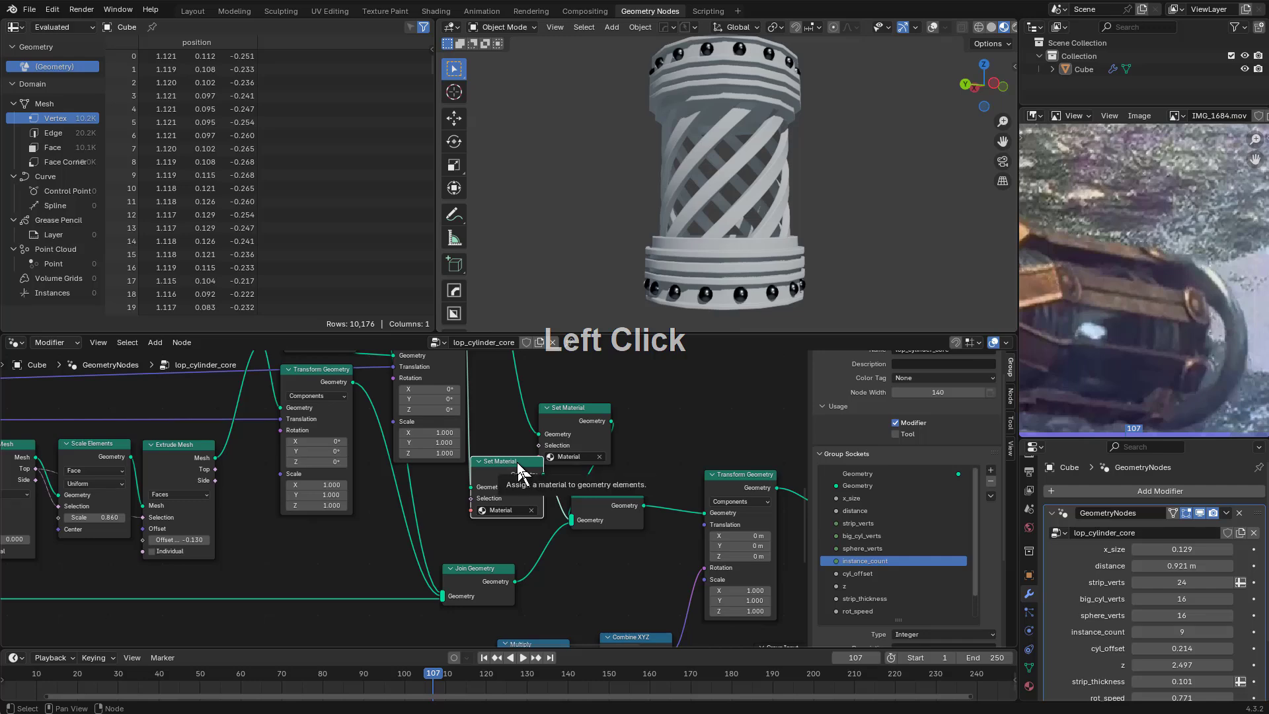
{"action": "key", "text": "g"}
{"action": "right_click", "coordinate": [533, 483]}
{"action": "middle_click_drag", "start_coordinate": [536, 486], "coordinate": [584, 546]}
{"action": "scroll", "coordinate": [584, 546], "scroll_direction": "down", "scroll_amount": 1}
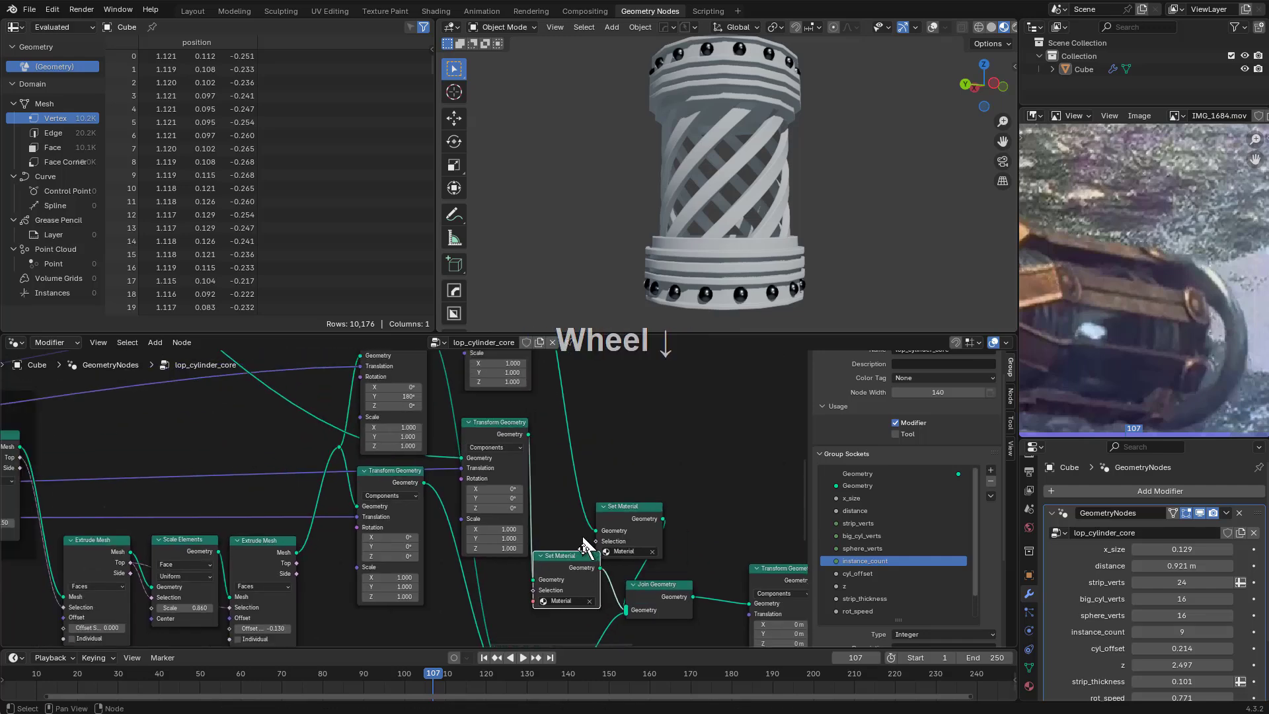
{"action": "scroll", "coordinate": [584, 546], "scroll_direction": "down", "scroll_amount": 2}
{"action": "key", "text": "ctrl+x"}
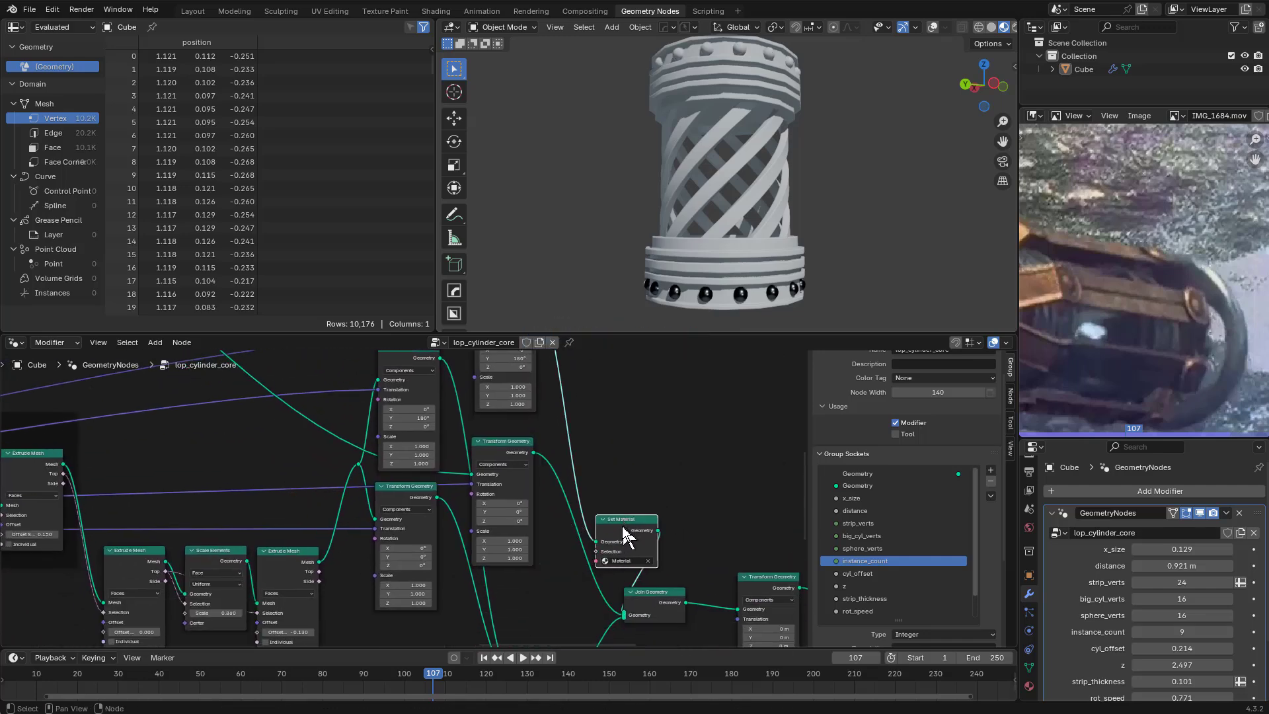
Detach the remaining Set Material node and move it upstream near the rivets' Instance on Points output
{"action": "left_click_drag", "start_coordinate": [623, 527], "coordinate": [634, 421], "text": "alt"}
{"action": "middle_click_drag", "start_coordinate": [634, 421], "coordinate": [693, 539]}
{"action": "key", "text": "g"}
{"action": "left_click", "coordinate": [684, 464]}
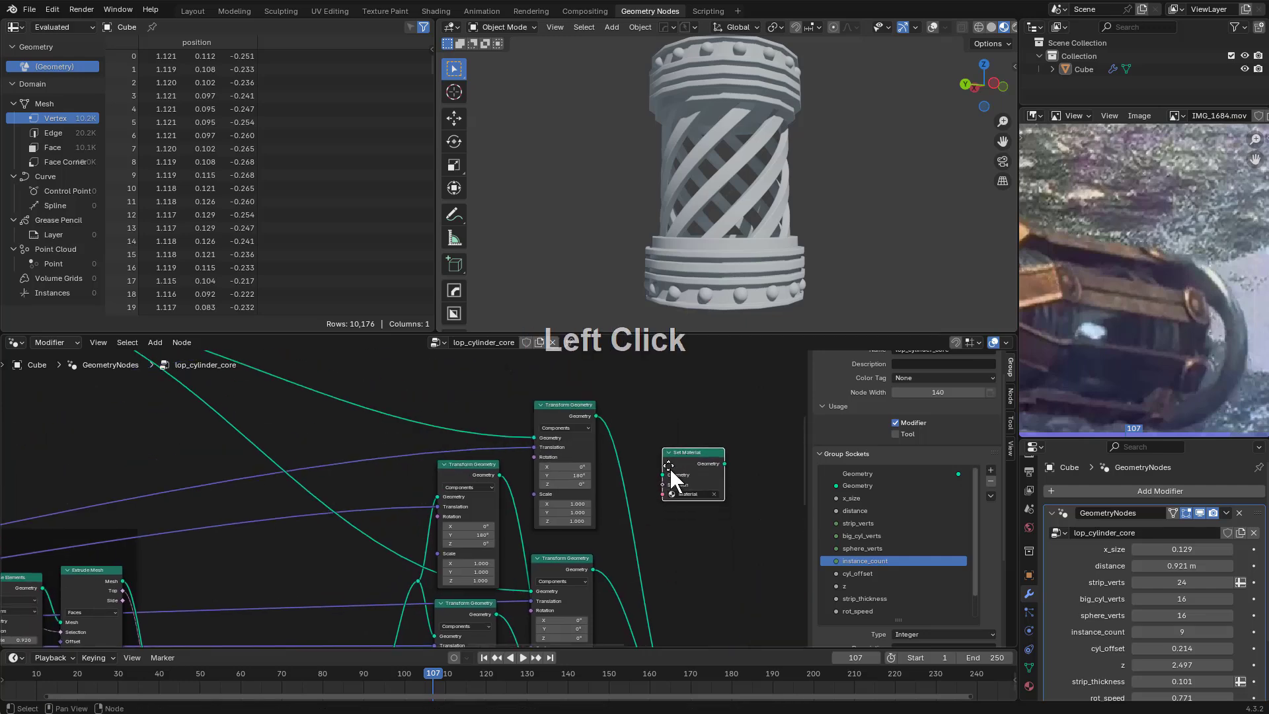
{"action": "middle_click_drag", "start_coordinate": [669, 469], "coordinate": [719, 516]}
{"action": "scroll", "coordinate": [720, 516], "scroll_direction": "down", "scroll_amount": 2}
{"action": "key", "text": "g"}
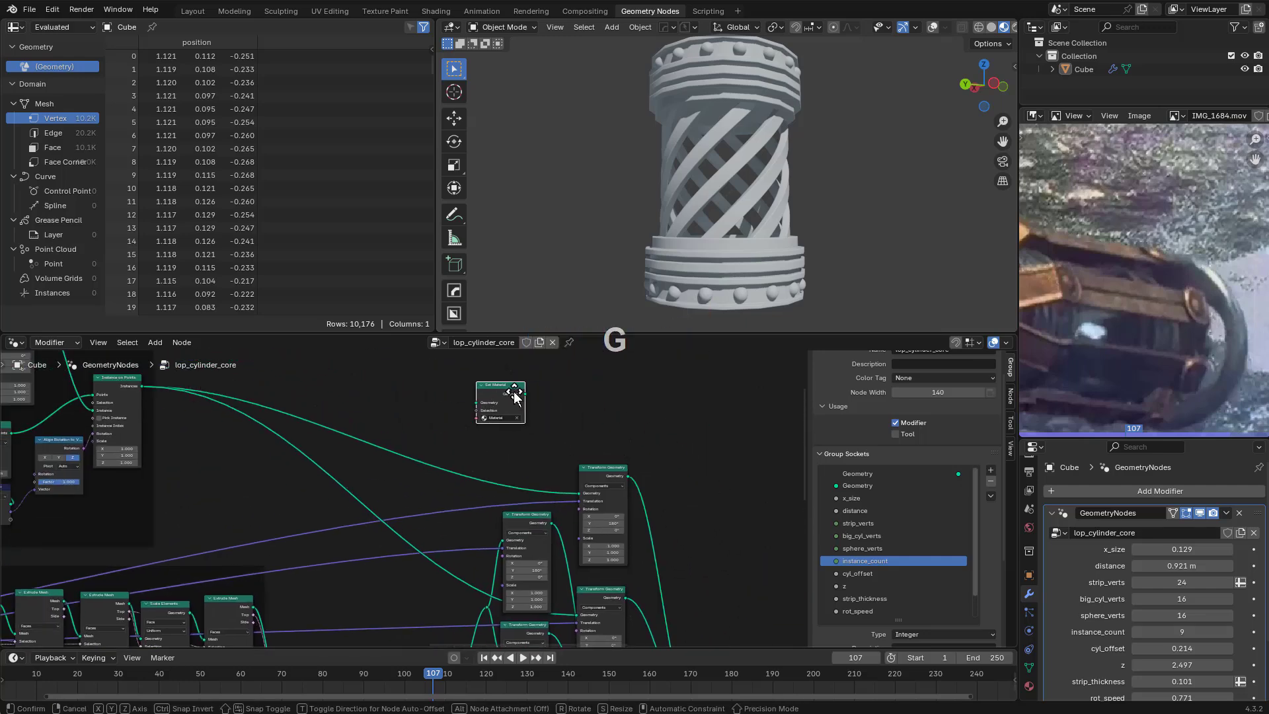
{"action": "left_click", "coordinate": [513, 398]}
{"action": "middle_click_drag", "start_coordinate": [484, 410], "coordinate": [506, 388]}
{"action": "scroll", "coordinate": [509, 396], "scroll_direction": "down", "scroll_amount": 1}
{"action": "scroll", "coordinate": [511, 404], "scroll_direction": "up", "scroll_amount": 1}
{"action": "scroll", "coordinate": [510, 407], "scroll_direction": "down", "scroll_amount": 1}
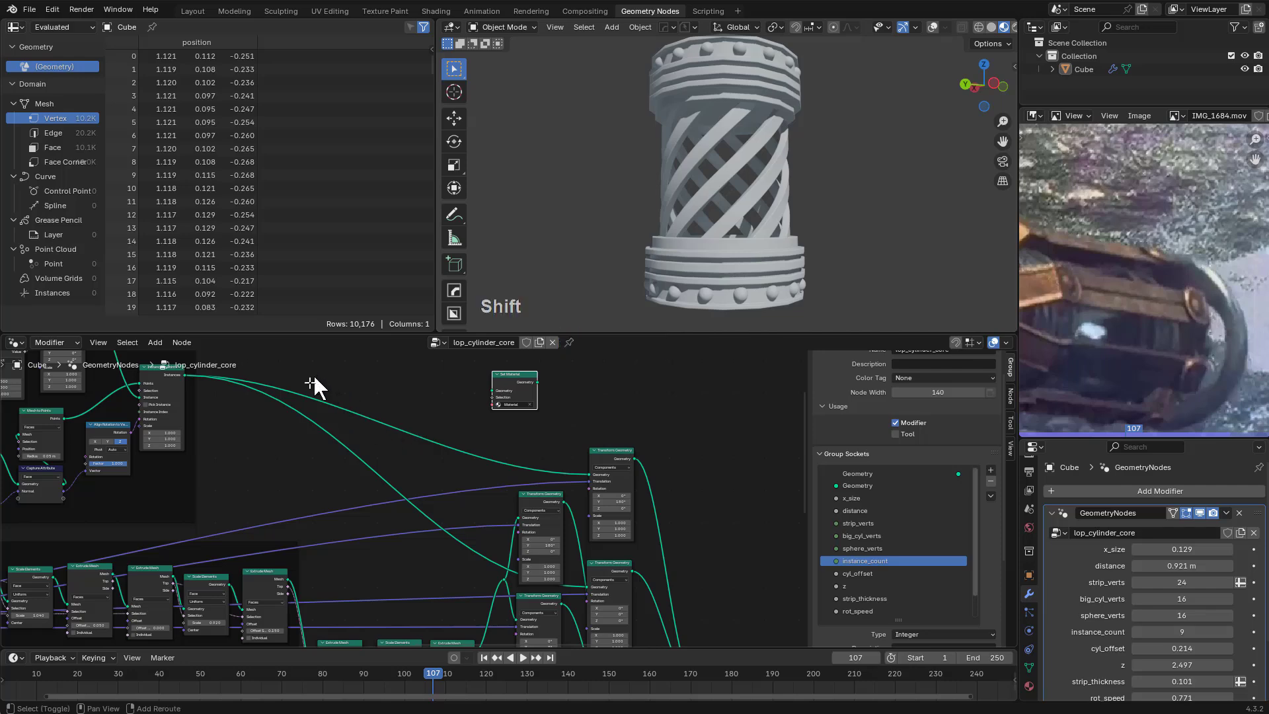
Join both links leaving the rivets' Instance on Points with a reroute and place it ahead of the Transform Geometry nodes
{"action": "right_click_drag", "start_coordinate": [313, 385], "coordinate": [320, 431], "text": "shift"}
{"action": "key", "text": "g"}
{"action": "left_click", "coordinate": [425, 416]}
{"action": "key", "text": "g"}
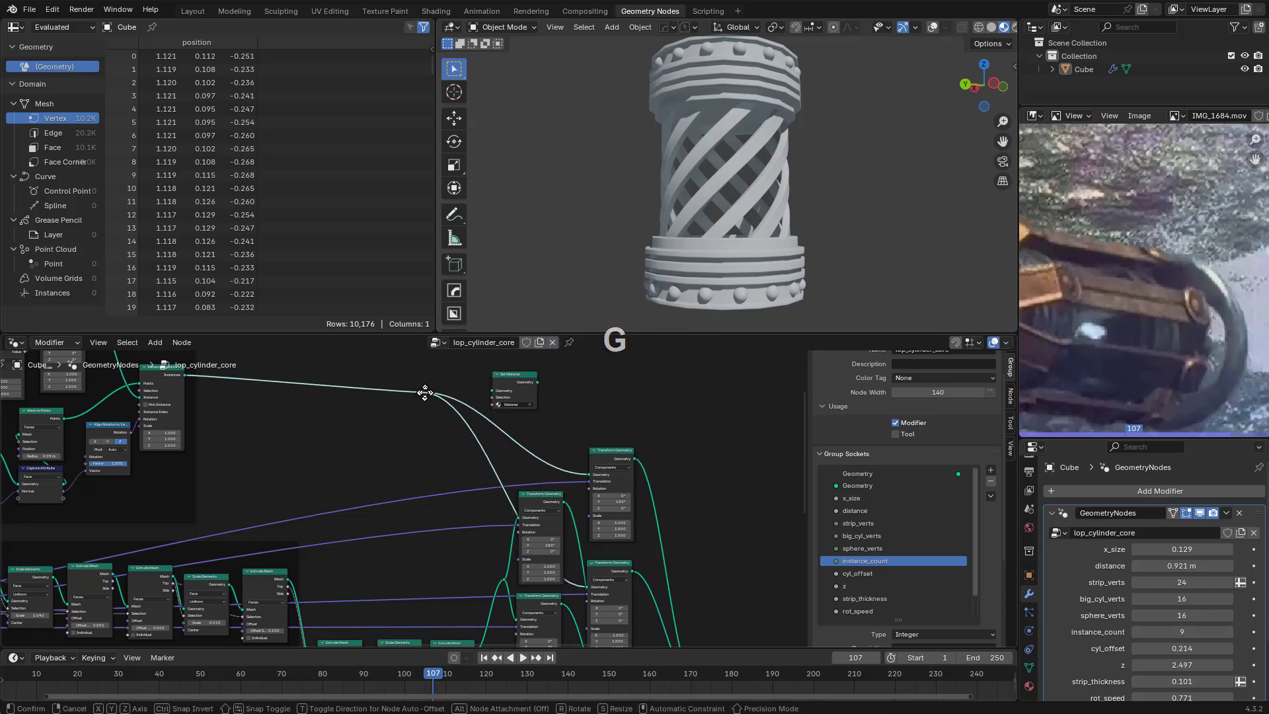
{"action": "left_click", "coordinate": [425, 393]}
{"action": "left_click_drag", "start_coordinate": [425, 392], "coordinate": [427, 379]}
{"action": "type", "text": "g"}
{"action": "key", "text": "ctrl+z"}
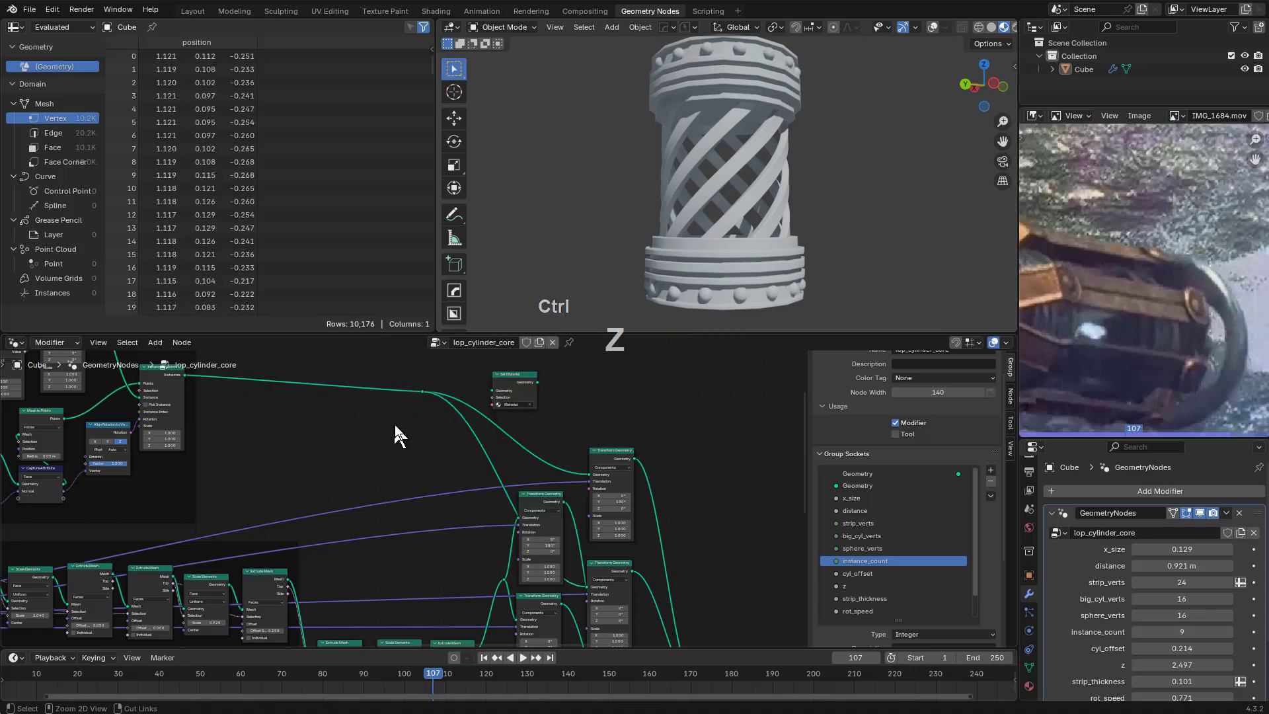
{"action": "left_click", "coordinate": [423, 392]}
{"action": "key", "text": "g"}
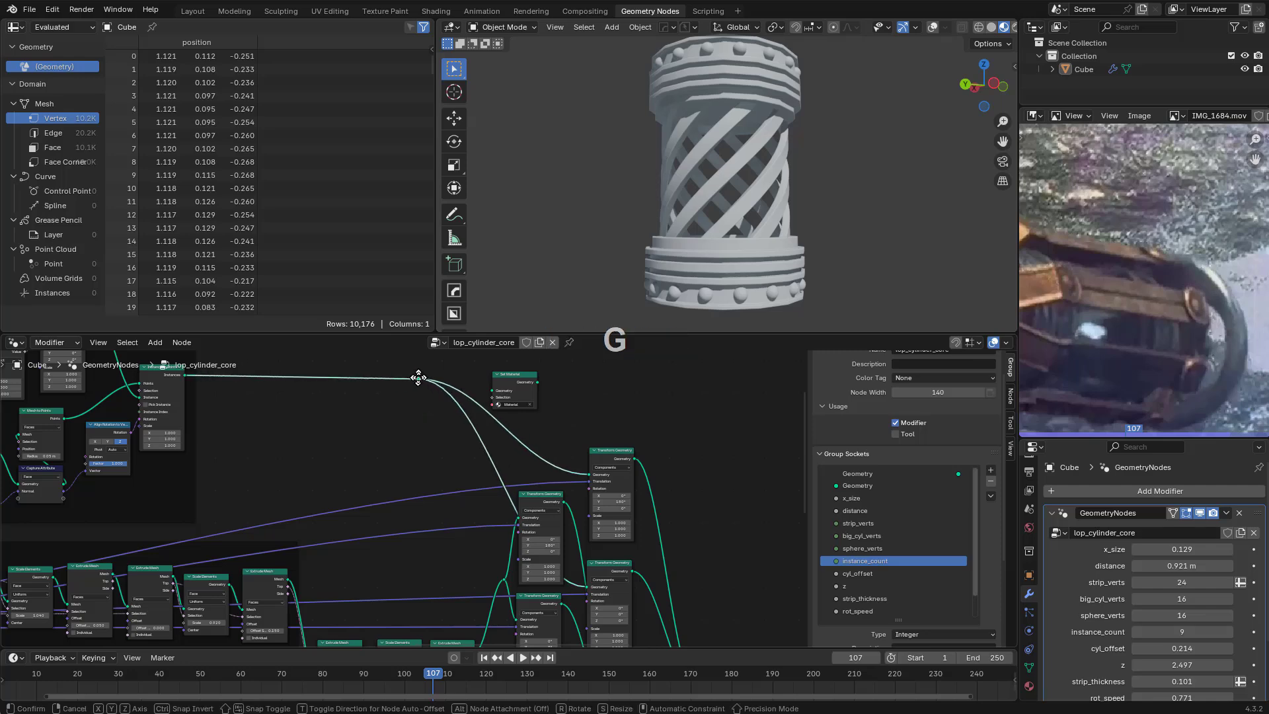
{"action": "left_click", "coordinate": [419, 378]}
Insert the Set Material node between the rivets' Instance on Points and the new reroute
{"action": "key", "text": "g"}
{"action": "left_click", "coordinate": [377, 388]}
{"action": "scroll", "coordinate": [377, 397], "scroll_direction": "down", "scroll_amount": 2}
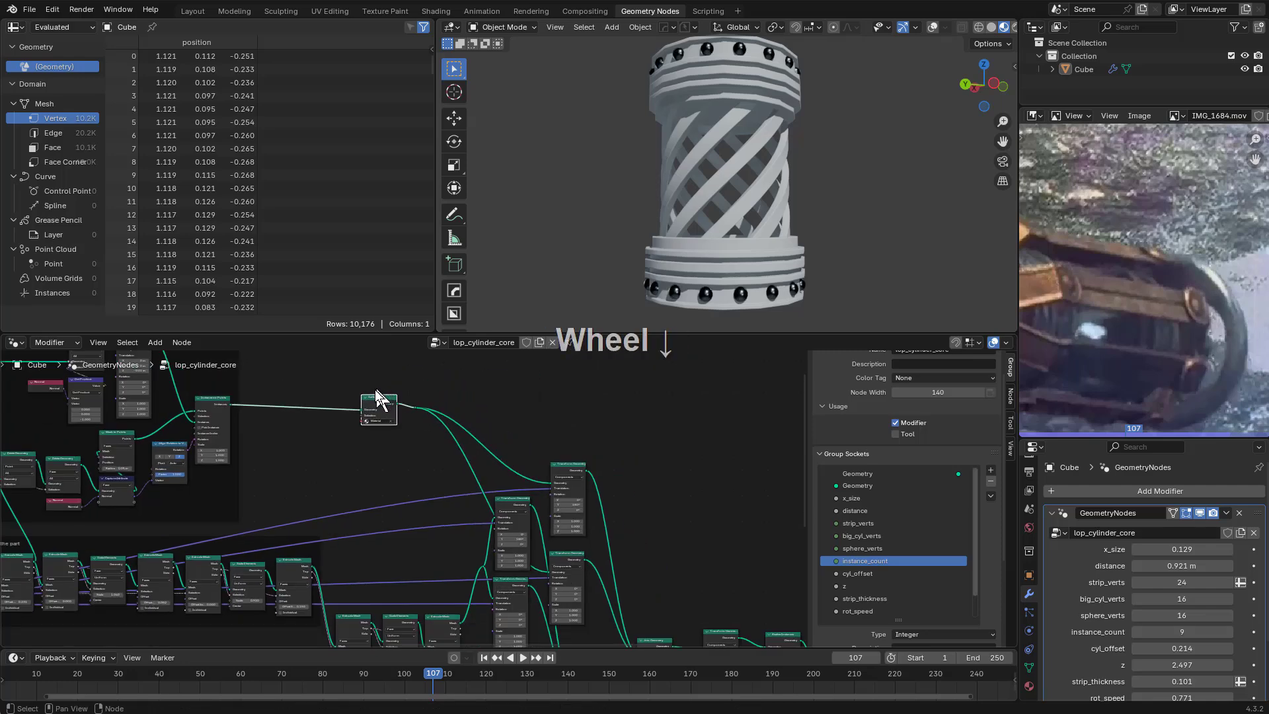
Duplicate the rivets' Set Material node and insert the copy into the diagonal strips' link ahead of the lower Join Geometry node
{"action": "key", "text": "shift+d"}
{"action": "left_click", "coordinate": [304, 468]}
{"action": "middle_click_drag", "start_coordinate": [304, 468], "coordinate": [382, 398]}
{"action": "key", "text": "g"}
{"action": "left_click", "coordinate": [337, 590]}
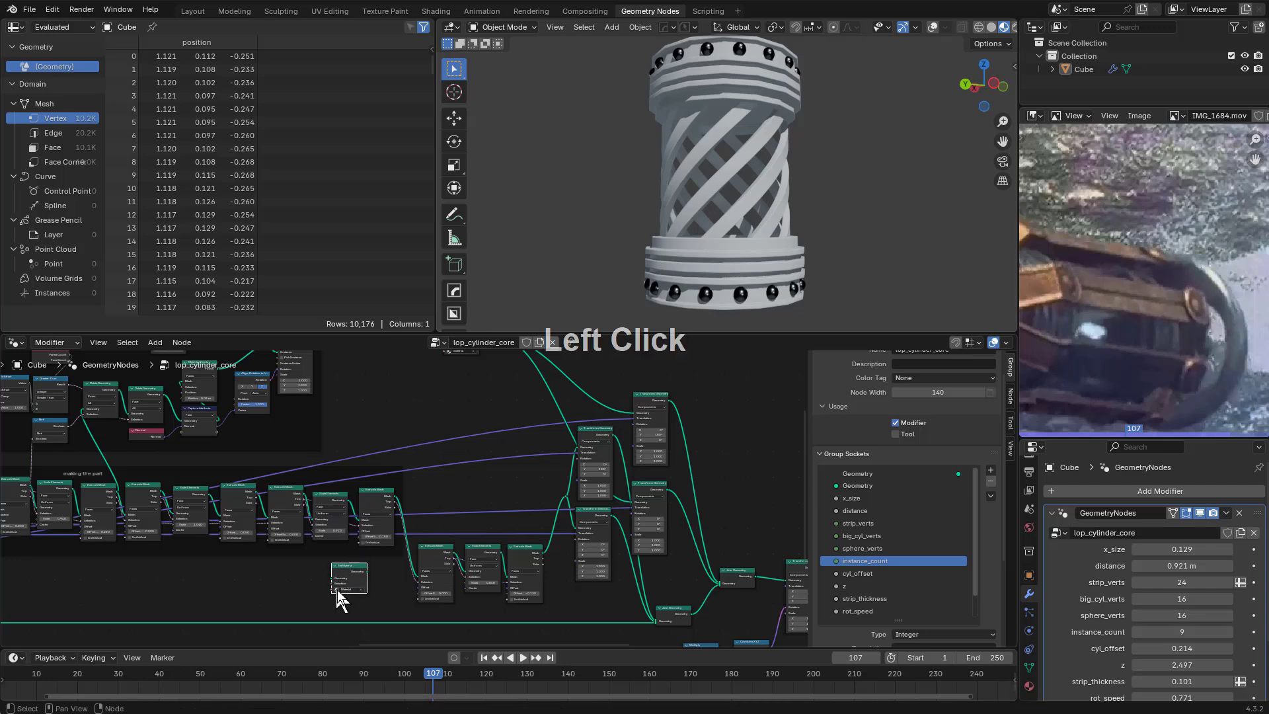
{"action": "middle_click_drag", "start_coordinate": [370, 600], "coordinate": [333, 477]}
{"action": "key", "text": "g"}
{"action": "left_click", "coordinate": [509, 529]}
{"action": "scroll", "coordinate": [510, 529], "scroll_direction": "up", "scroll_amount": 2}
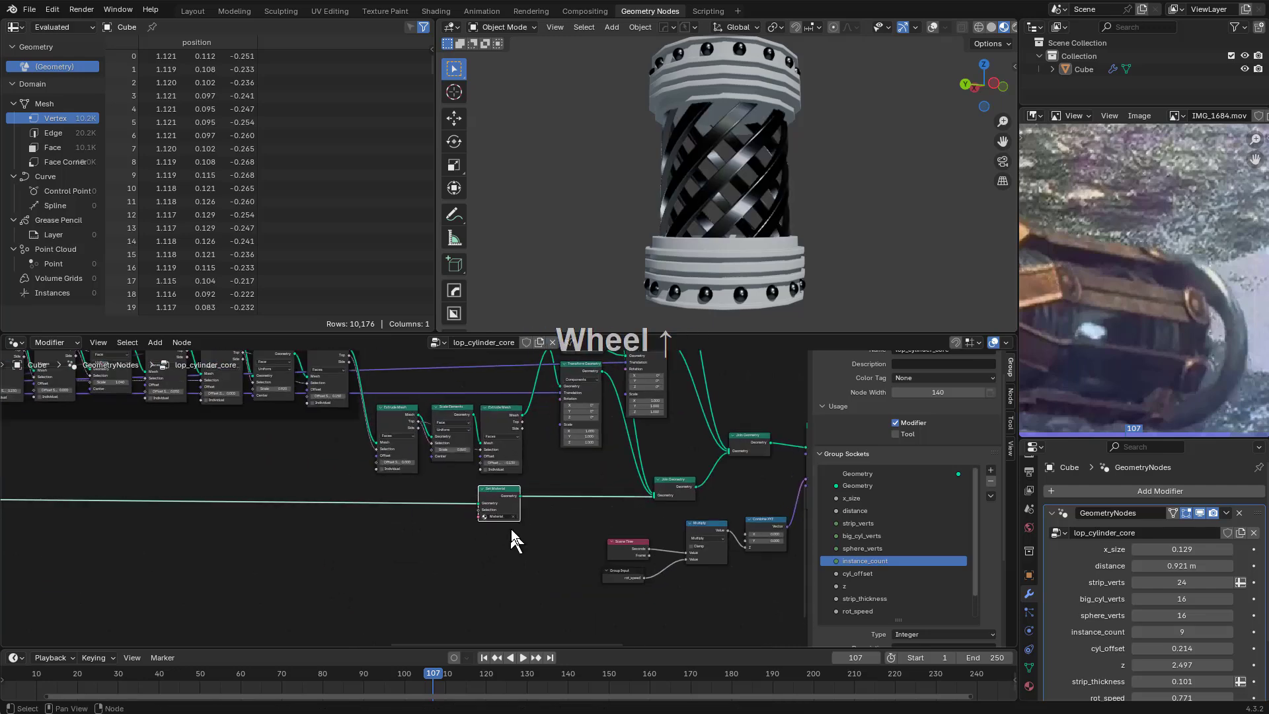
{"action": "scroll", "coordinate": [512, 517], "scroll_direction": "down", "scroll_amount": 1}
{"action": "middle_click_drag", "start_coordinate": [542, 531], "coordinate": [473, 539]}
{"action": "scroll", "coordinate": [475, 536], "scroll_direction": "up", "scroll_amount": 7}
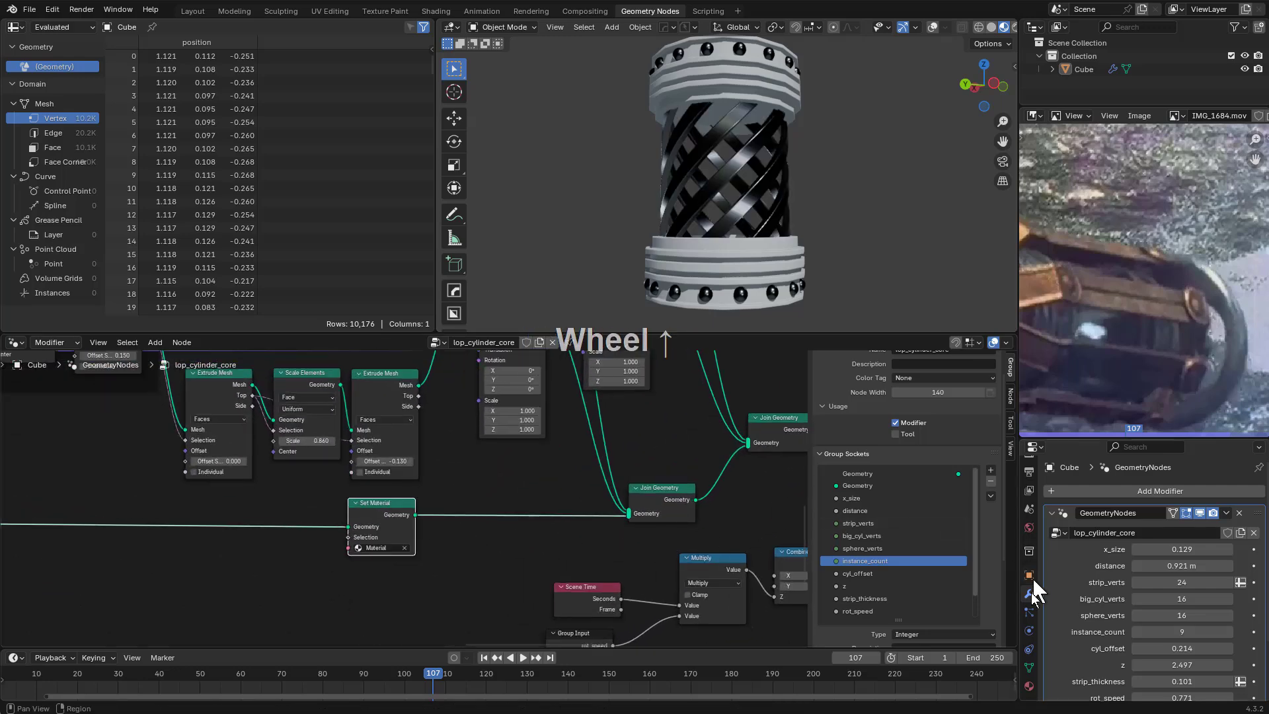
Create Material.001 in a second material slot on the Cube and assign it in the strips' Set Material node
{"action": "left_click", "coordinate": [1029, 686]}
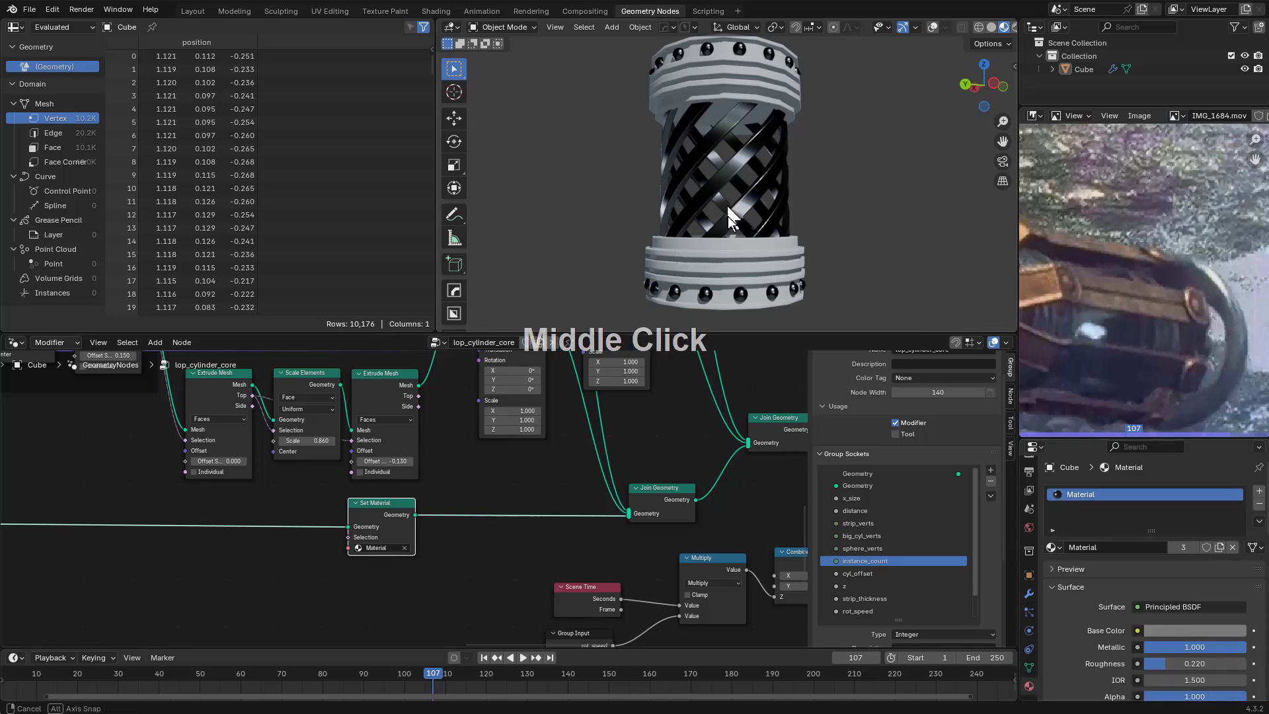
{"action": "middle_click_drag", "start_coordinate": [728, 216], "coordinate": [744, 192]}
{"action": "key", "text": "ctrl+grave"}
{"action": "left_click", "coordinate": [665, 283]}
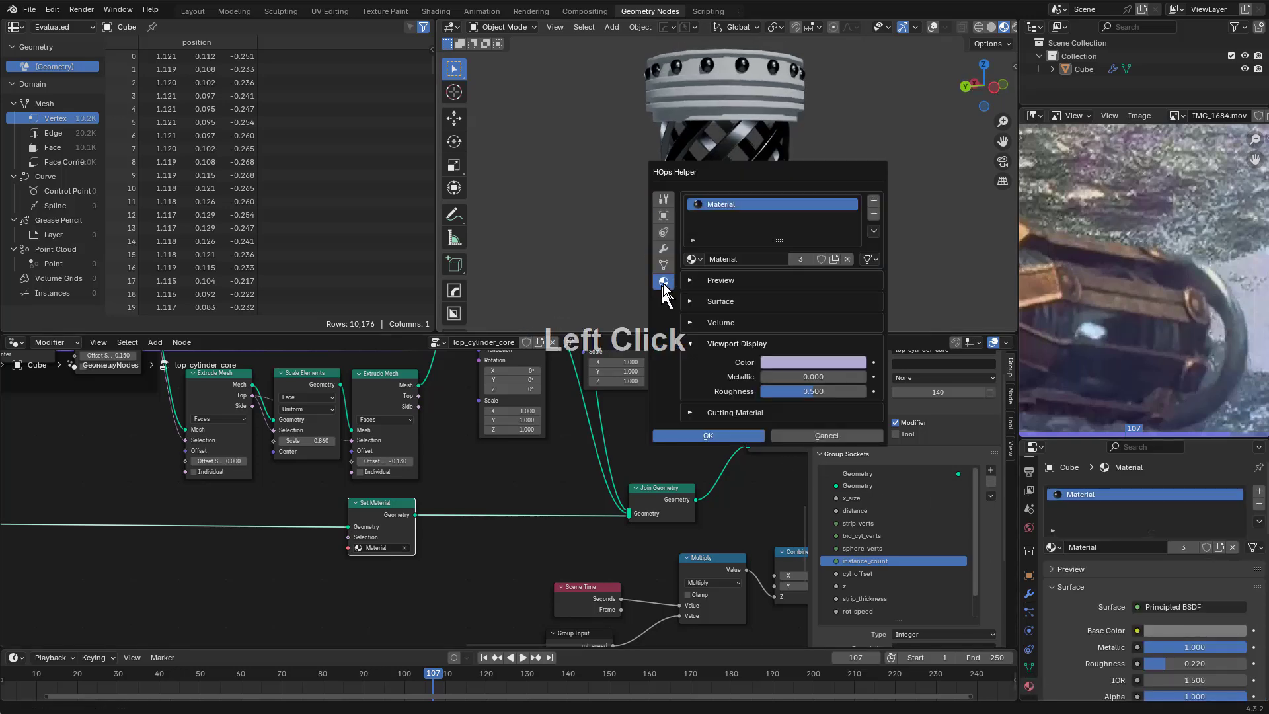
{"action": "left_click", "coordinate": [873, 201]}
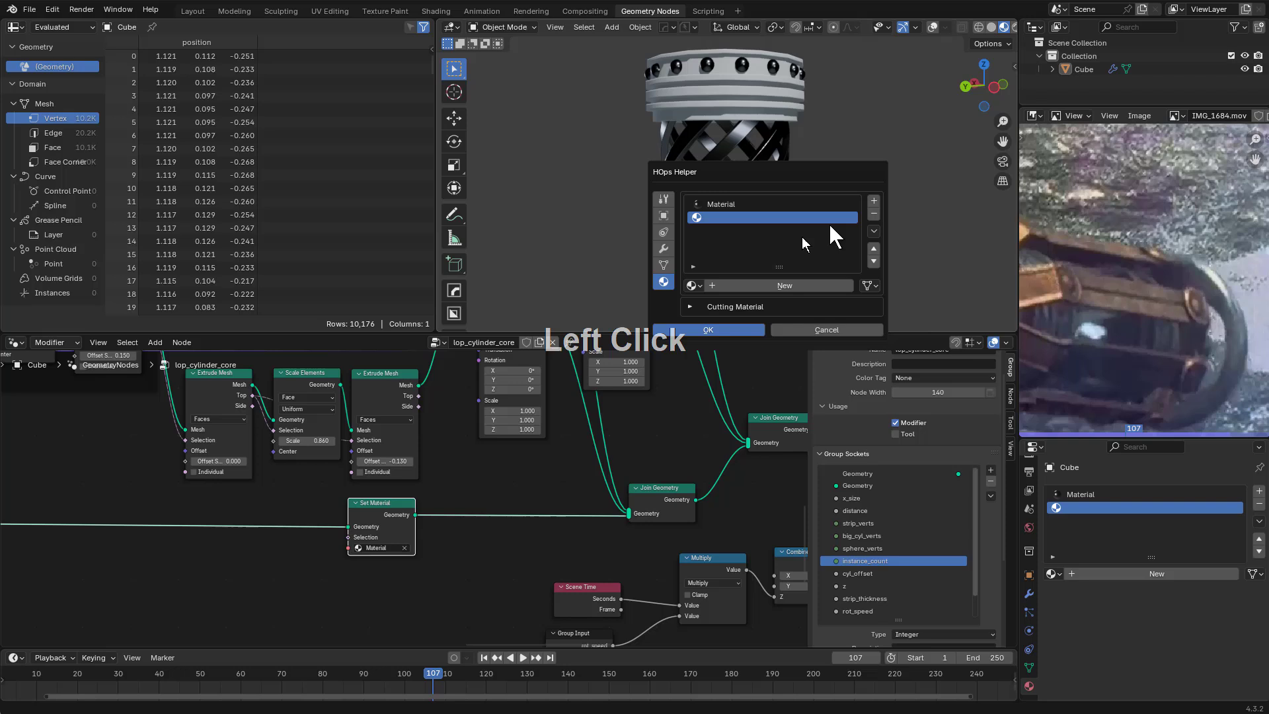
{"action": "left_click", "coordinate": [736, 284]}
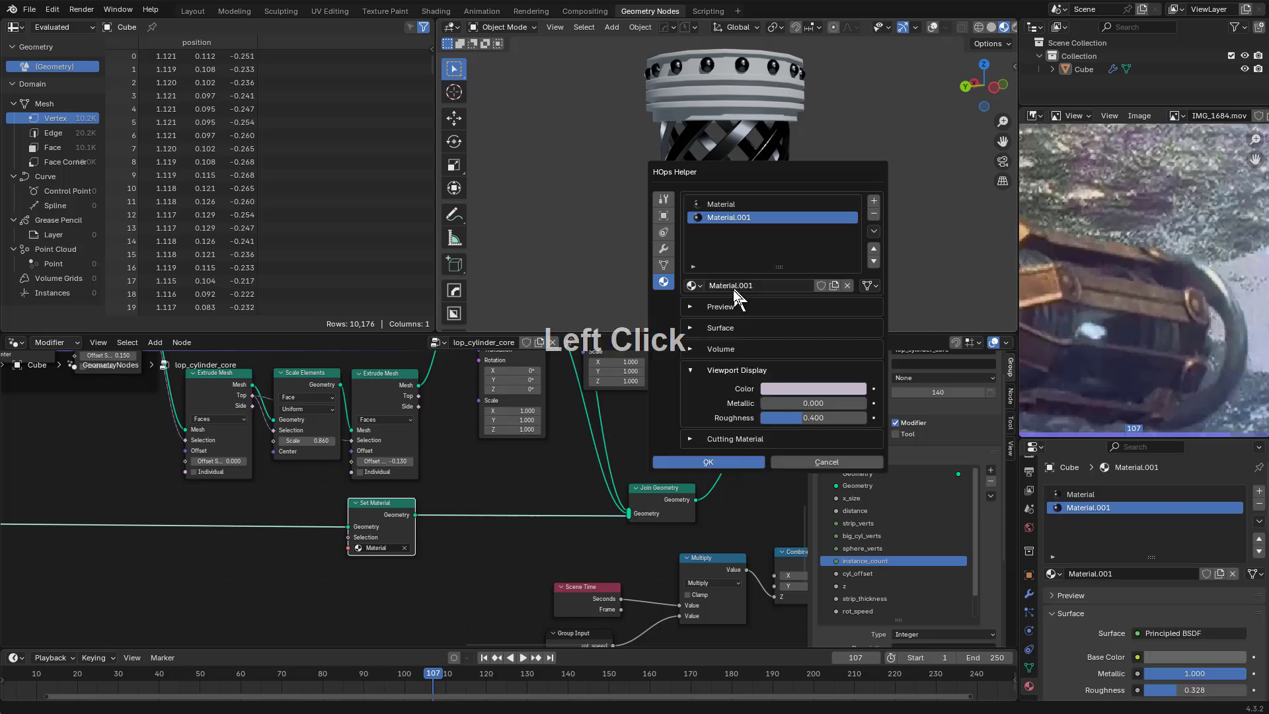
{"action": "scroll", "coordinate": [1134, 651], "scroll_direction": "down", "scroll_amount": 1}
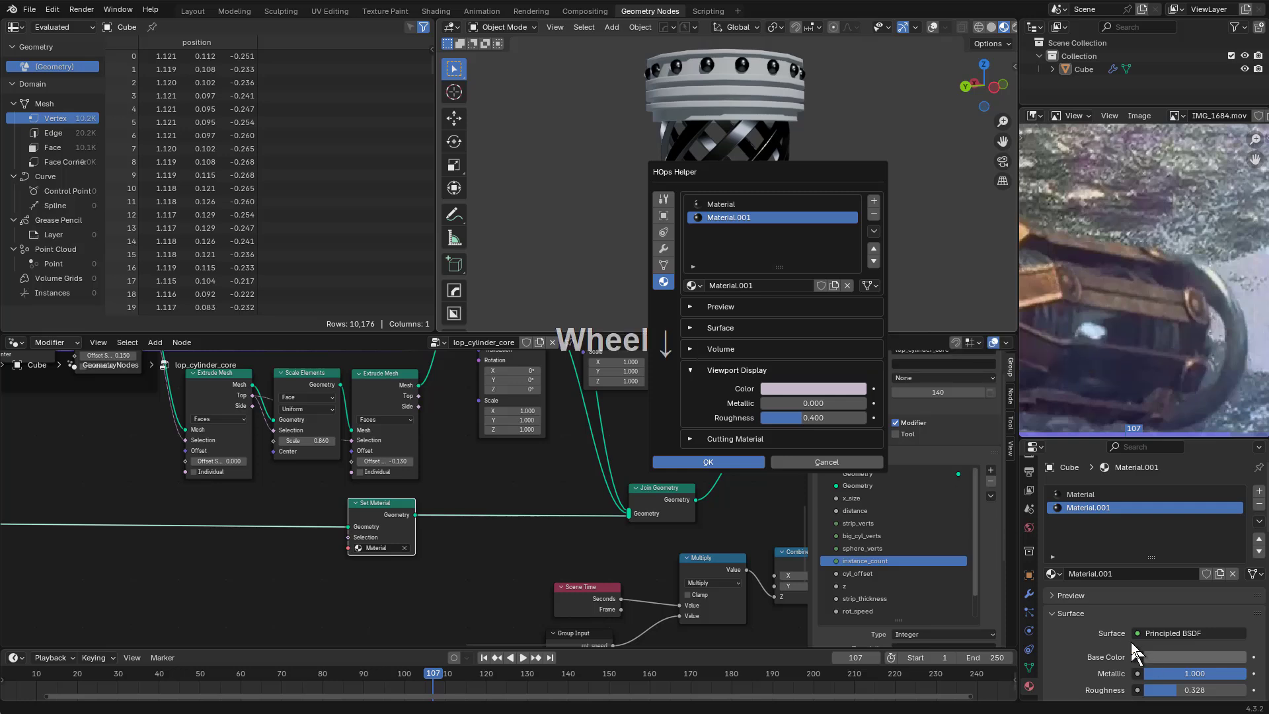
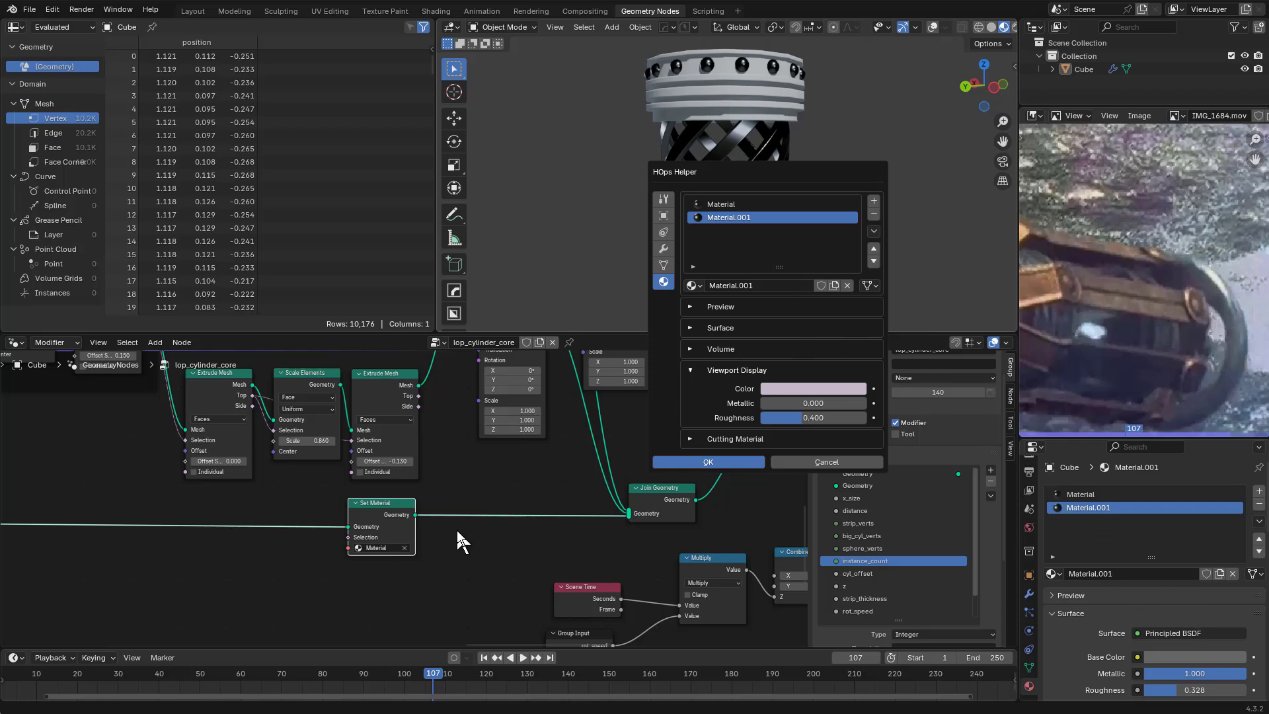
{"action": "left_click", "coordinate": [380, 547]}
{"action": "left_click", "coordinate": [388, 583]}
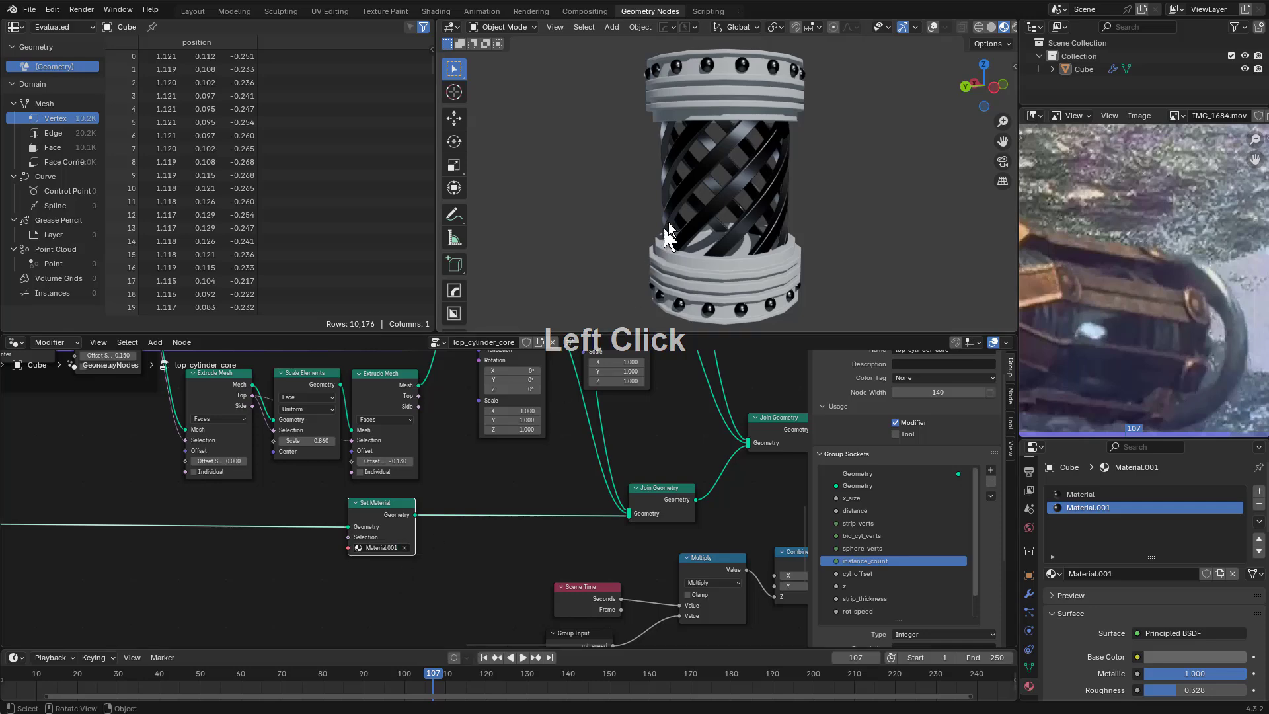
Duplicate the rivets' Set Material node and insert the copy between the upper end ring's Transform Geometry and Join Geometry nodes
{"action": "middle_click_drag", "start_coordinate": [665, 228], "coordinate": [690, 232]}
{"action": "left_click", "coordinate": [390, 489]}
{"action": "middle_click_drag", "start_coordinate": [378, 494], "coordinate": [627, 454]}
{"action": "scroll", "coordinate": [291, 504], "scroll_direction": "down", "scroll_amount": 7}
{"action": "mouse_move", "coordinate": [288, 504]}
{"action": "middle_mouse_down"}
{"action": "mouse_move", "coordinate": [544, 493]}
{"action": "mouse_move", "coordinate": [291, 506]}
{"action": "middle_mouse_up"}
{"action": "scroll", "coordinate": [323, 478], "scroll_direction": "up", "scroll_amount": 1}
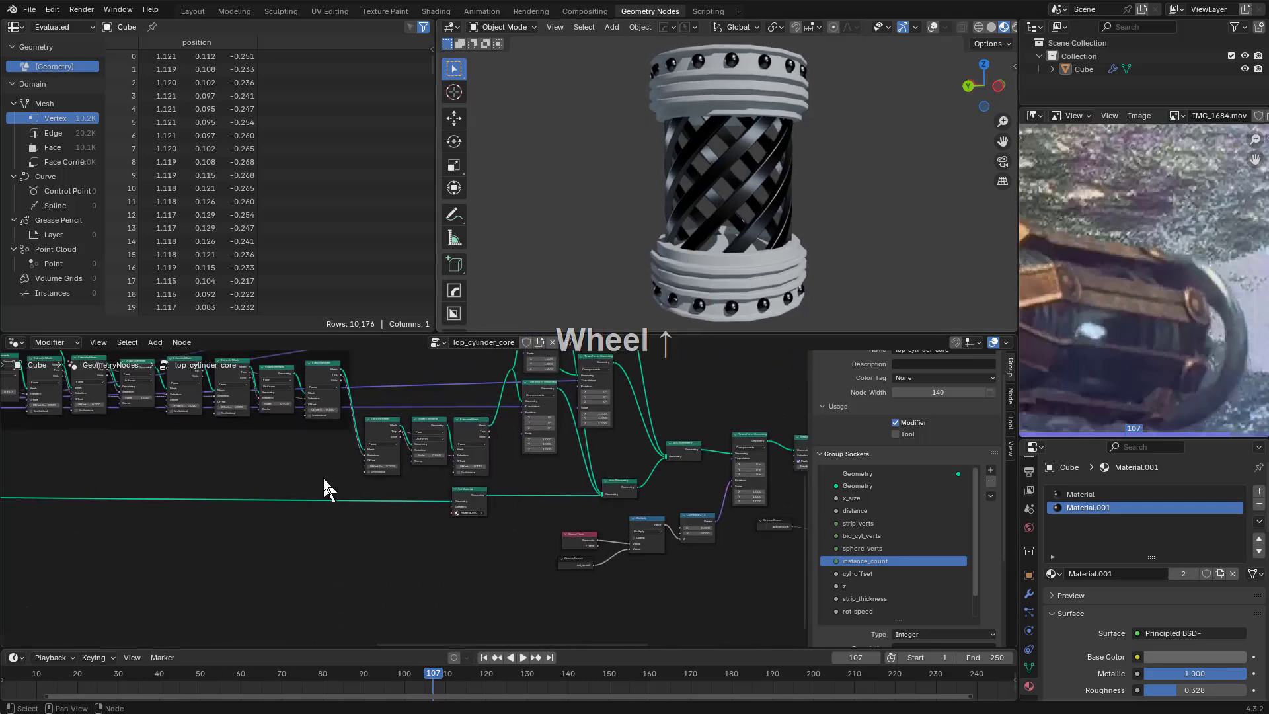
{"action": "scroll", "coordinate": [596, 456], "scroll_direction": "down", "scroll_amount": 2}
{"action": "middle_click_drag", "start_coordinate": [596, 456], "coordinate": [425, 532]}
{"action": "scroll", "coordinate": [432, 530], "scroll_direction": "up", "scroll_amount": 1}
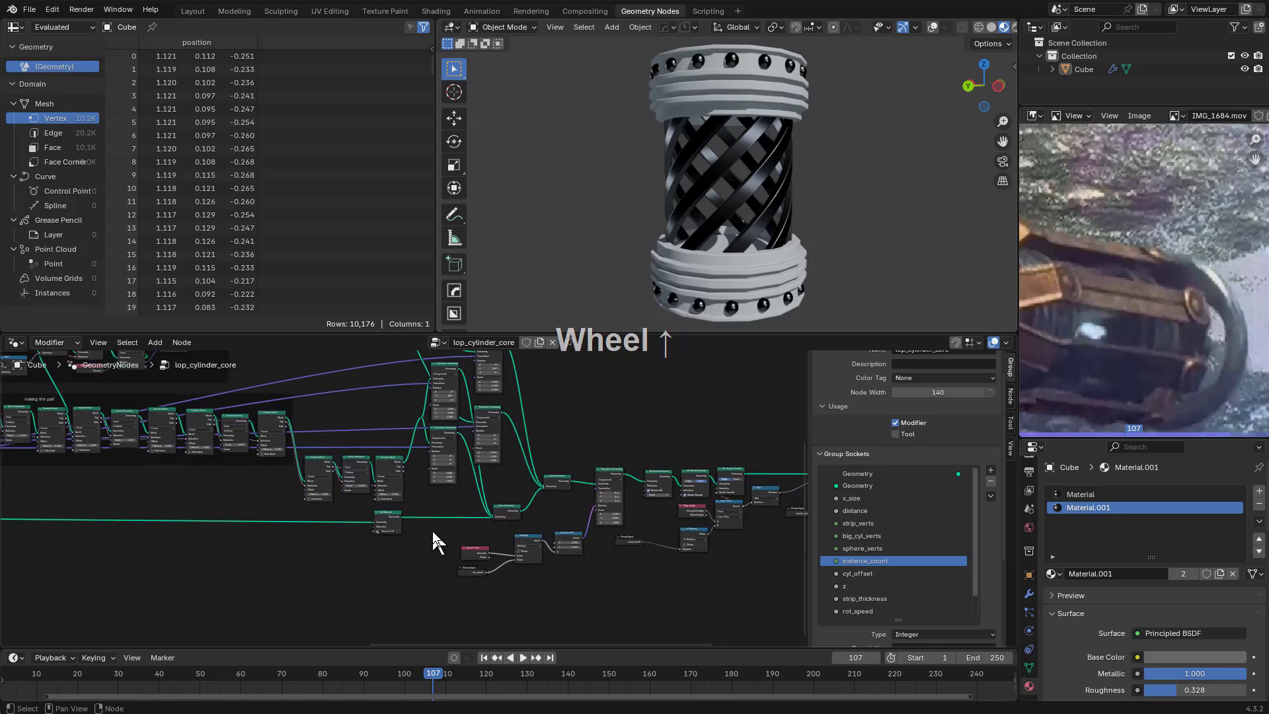
{"action": "scroll", "coordinate": [432, 530], "scroll_direction": "up", "scroll_amount": 1}
{"action": "scroll", "coordinate": [340, 496], "scroll_direction": "up", "scroll_amount": 1}
{"action": "scroll", "coordinate": [444, 504], "scroll_direction": "up", "scroll_amount": 1}
{"action": "scroll", "coordinate": [518, 518], "scroll_direction": "up", "scroll_amount": 1}
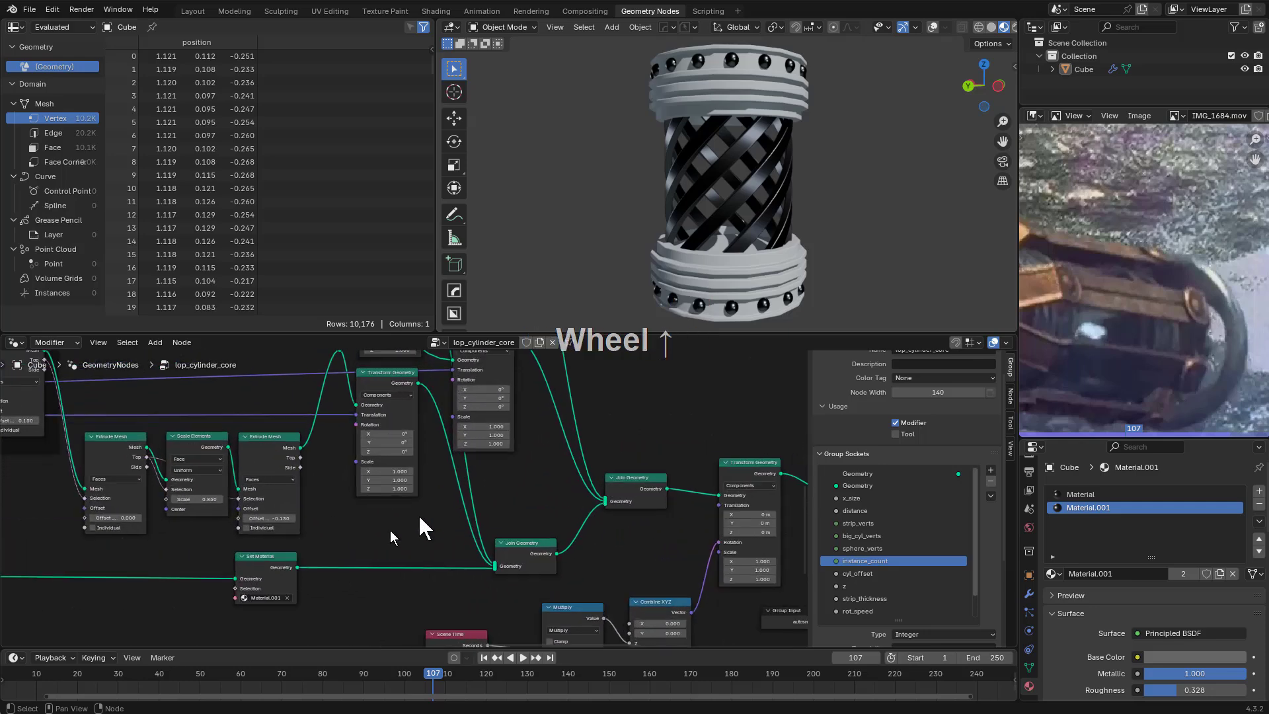
{"action": "scroll", "coordinate": [392, 530], "scroll_direction": "up", "scroll_amount": 1}
{"action": "left_click", "coordinate": [212, 576]}
{"action": "middle_click_drag", "start_coordinate": [299, 577], "coordinate": [255, 571]}
{"action": "scroll", "coordinate": [430, 537], "scroll_direction": "up", "scroll_amount": 1}
{"action": "middle_click_drag", "start_coordinate": [439, 534], "coordinate": [476, 581]}
{"action": "scroll", "coordinate": [368, 510], "scroll_direction": "down", "scroll_amount": 5}
{"action": "key", "text": "shift+d"}
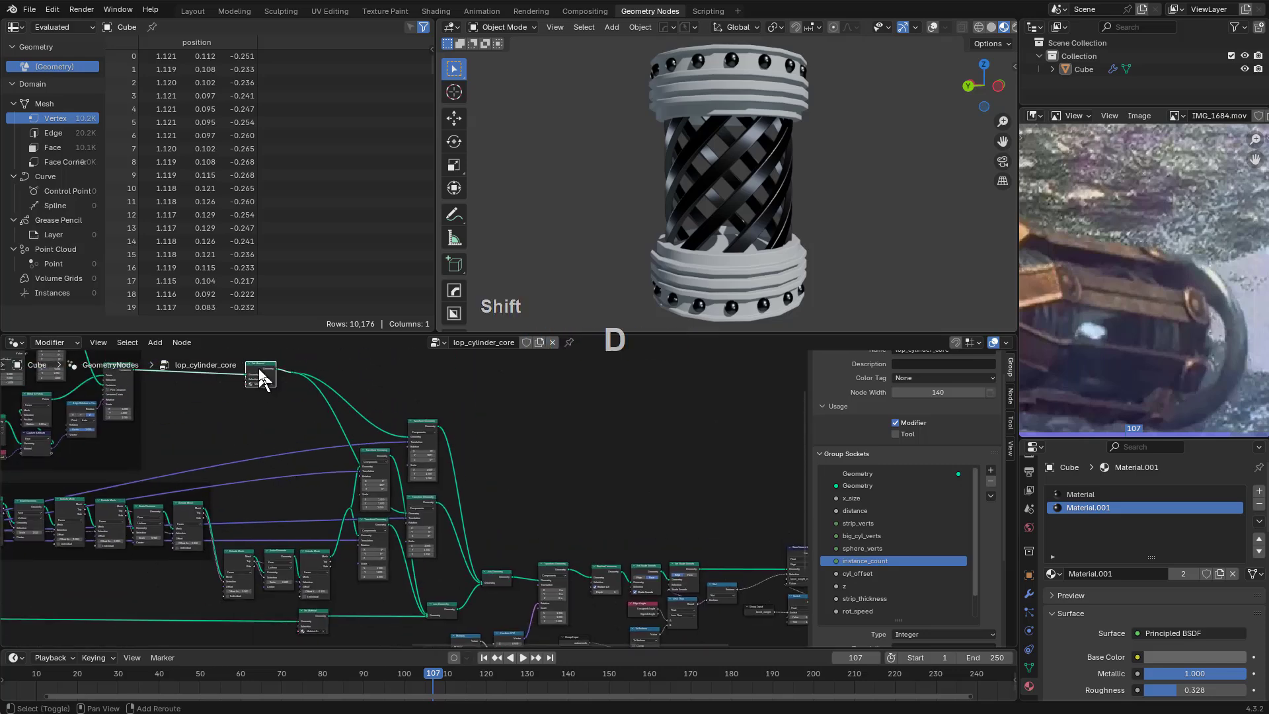
{"action": "left_click", "coordinate": [397, 588]}
{"action": "scroll", "coordinate": [386, 513], "scroll_direction": "up", "scroll_amount": 2}
{"action": "scroll", "coordinate": [386, 517], "scroll_direction": "down", "scroll_amount": 1}
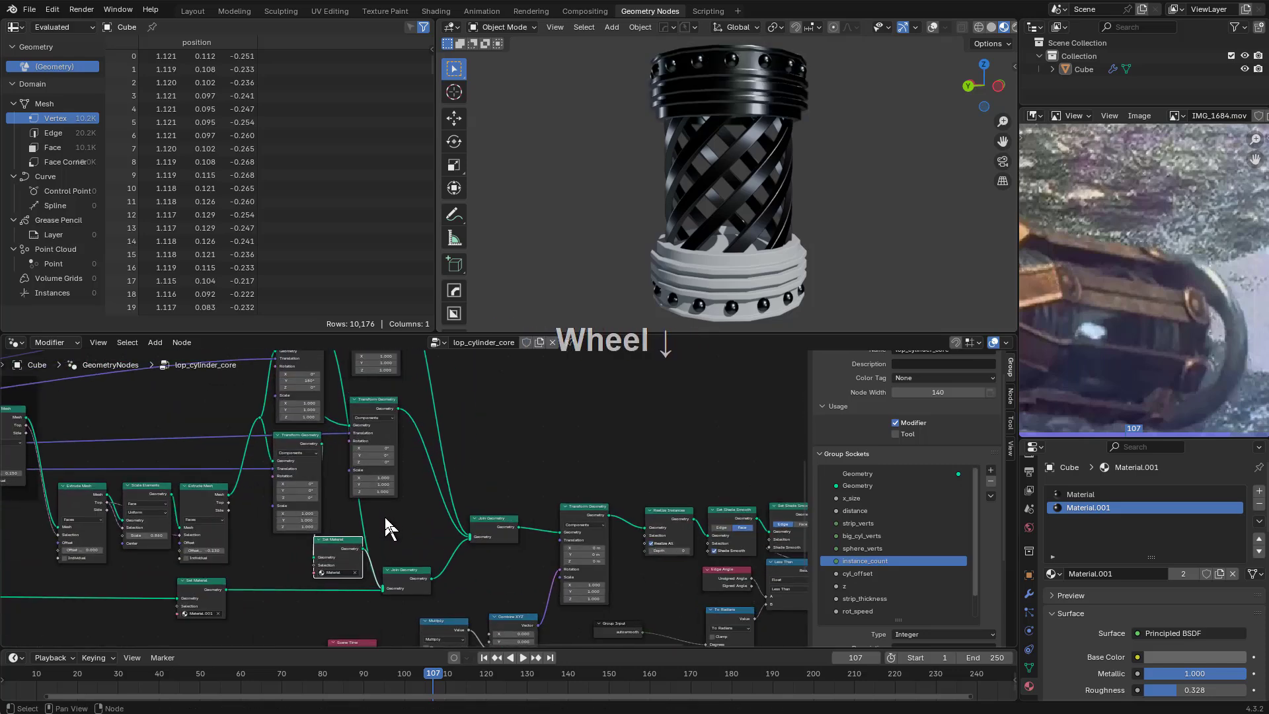
Duplicate the Set Material node onto the lower end ring's link into Join Geometry and space the copy away from its neighbours
{"action": "scroll", "coordinate": [386, 517], "scroll_direction": "up", "scroll_amount": 3}
{"action": "key", "text": "shift+d"}
{"action": "left_click", "coordinate": [399, 538]}
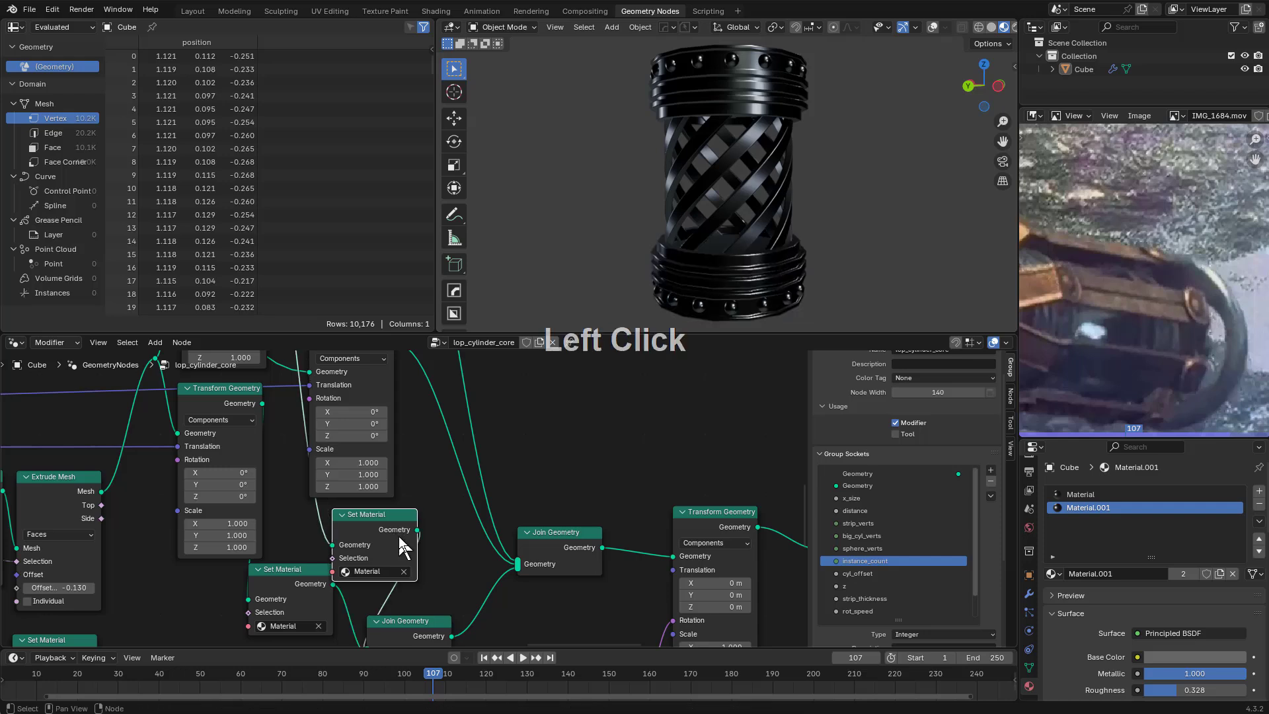
{"action": "key", "text": "g"}
{"action": "left_click", "coordinate": [409, 546]}
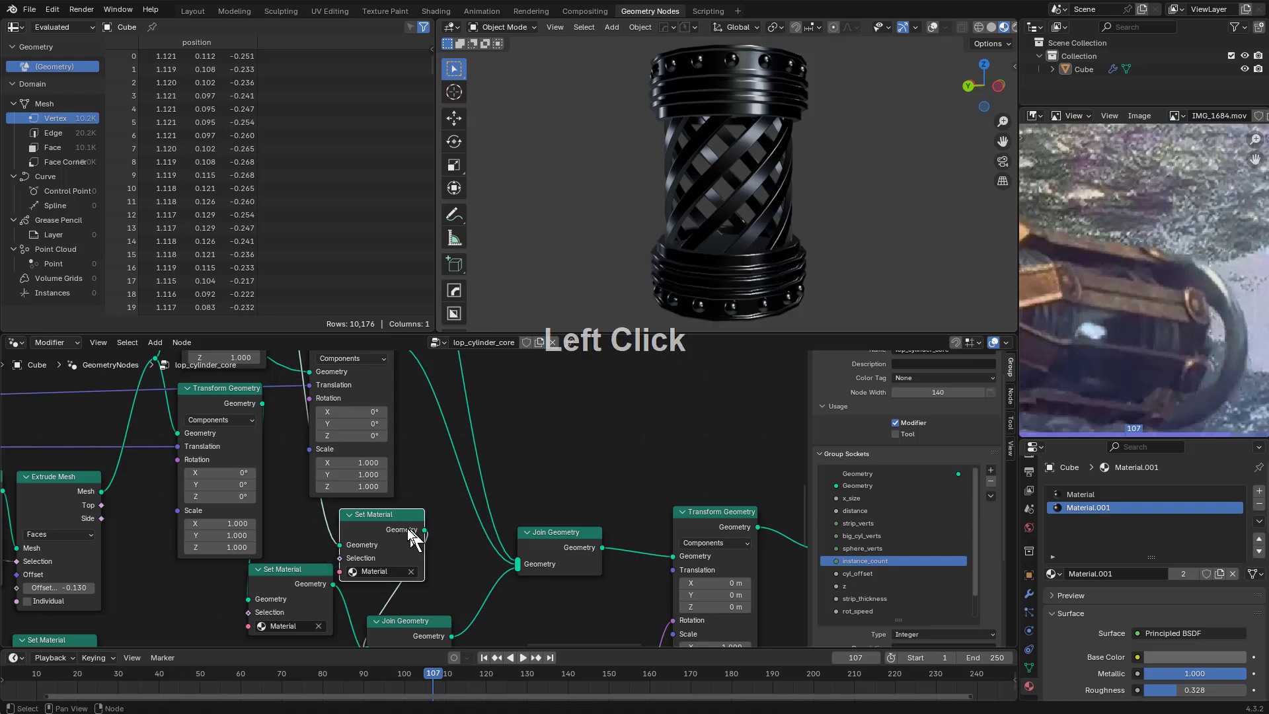
{"action": "key", "text": "g"}
{"action": "left_click", "coordinate": [425, 530]}
{"action": "key", "text": "g"}
{"action": "left_click", "coordinate": [430, 532]}
Randomize Material.001 with Material Scroll, settling on a light grey metallic base colour with 0.275 roughness
{"action": "middle_click_drag", "start_coordinate": [714, 257], "coordinate": [763, 184]}
{"action": "left_click", "coordinate": [763, 184]}
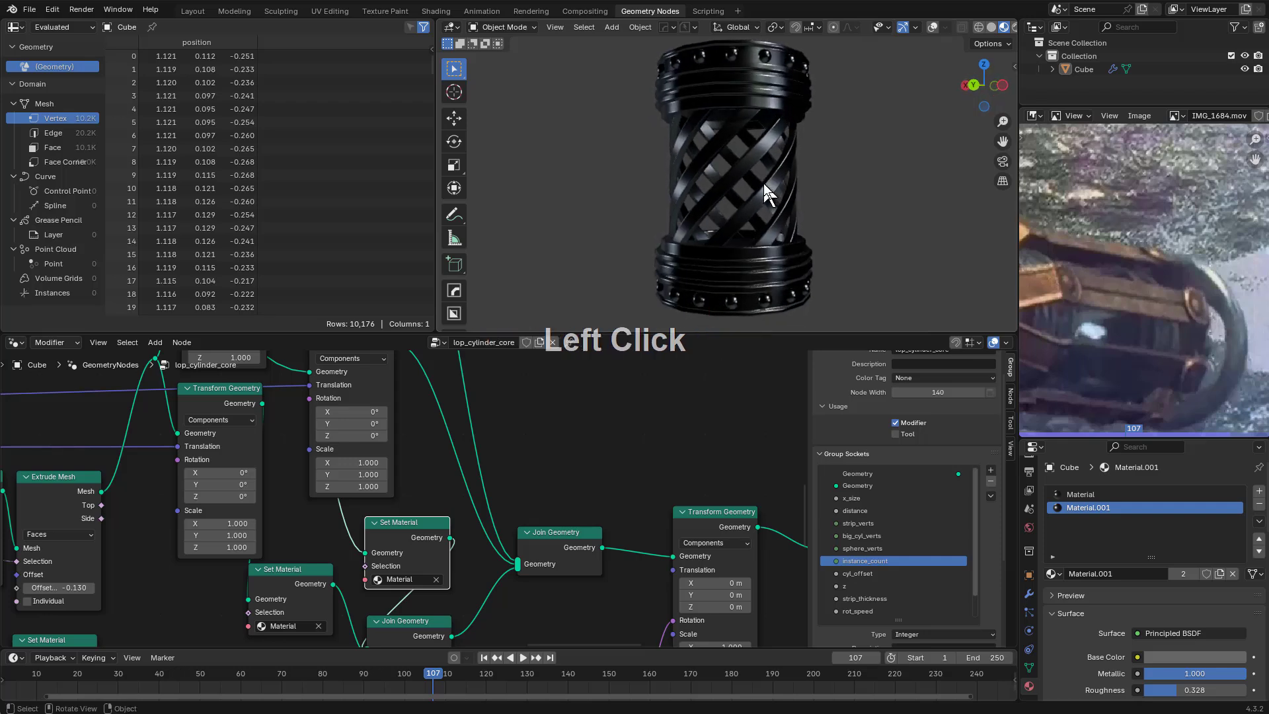
{"action": "key", "text": "q"}
{"action": "key", "text": "m"}
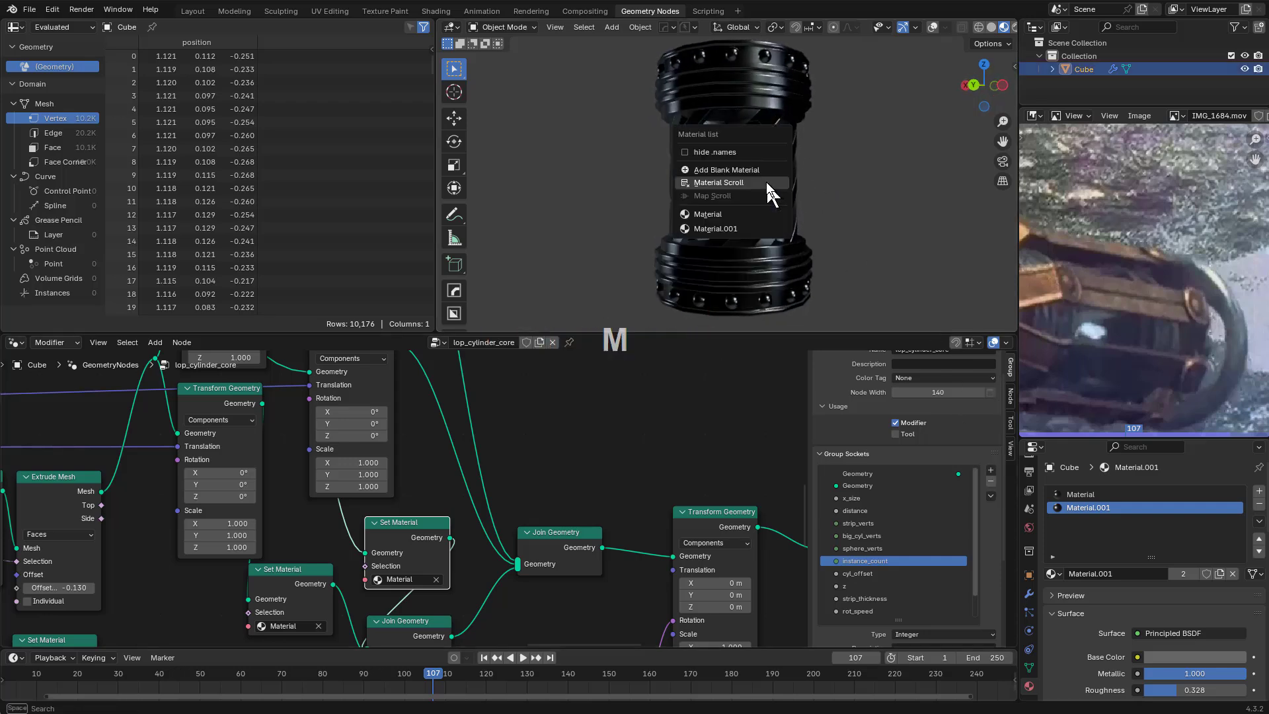
{"action": "left_click", "coordinate": [749, 184], "text": "shift"}
{"action": "scroll", "coordinate": [760, 187], "scroll_direction": "up", "scroll_amount": 1}
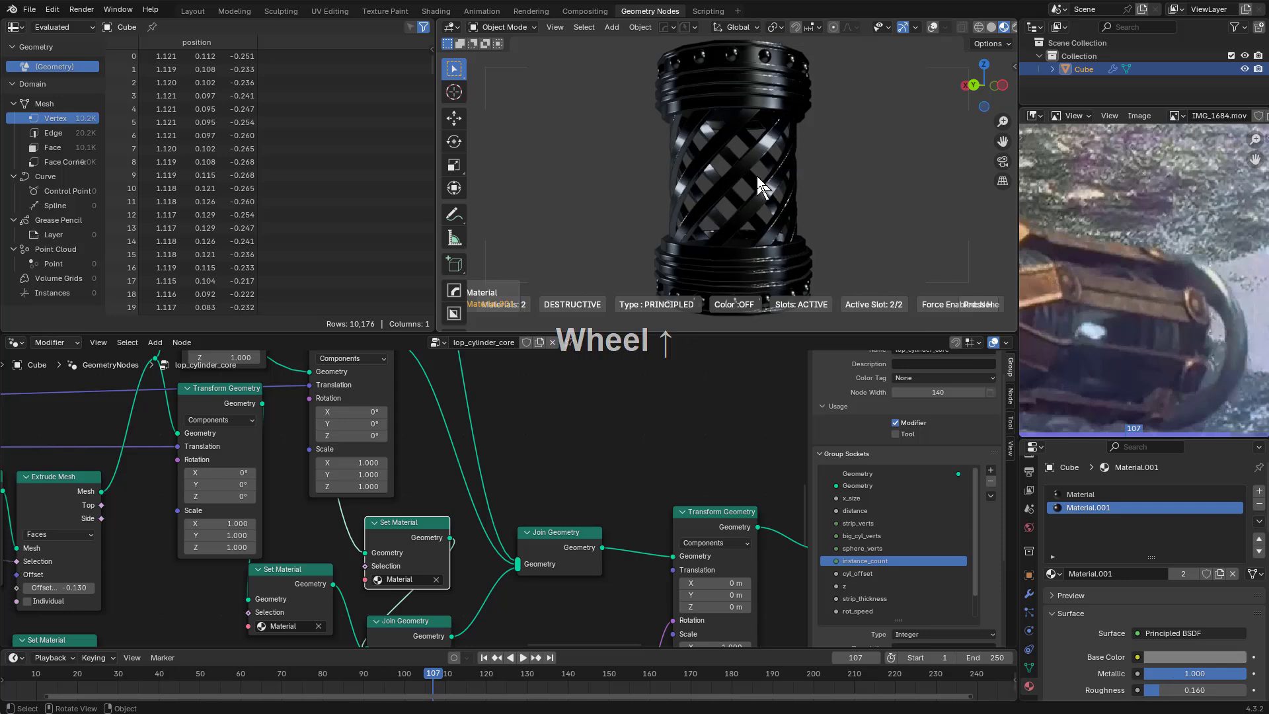
{"action": "scroll", "coordinate": [760, 188], "scroll_direction": "down", "scroll_amount": 1}
{"action": "scroll", "coordinate": [762, 185], "scroll_direction": "up", "scroll_amount": 3}
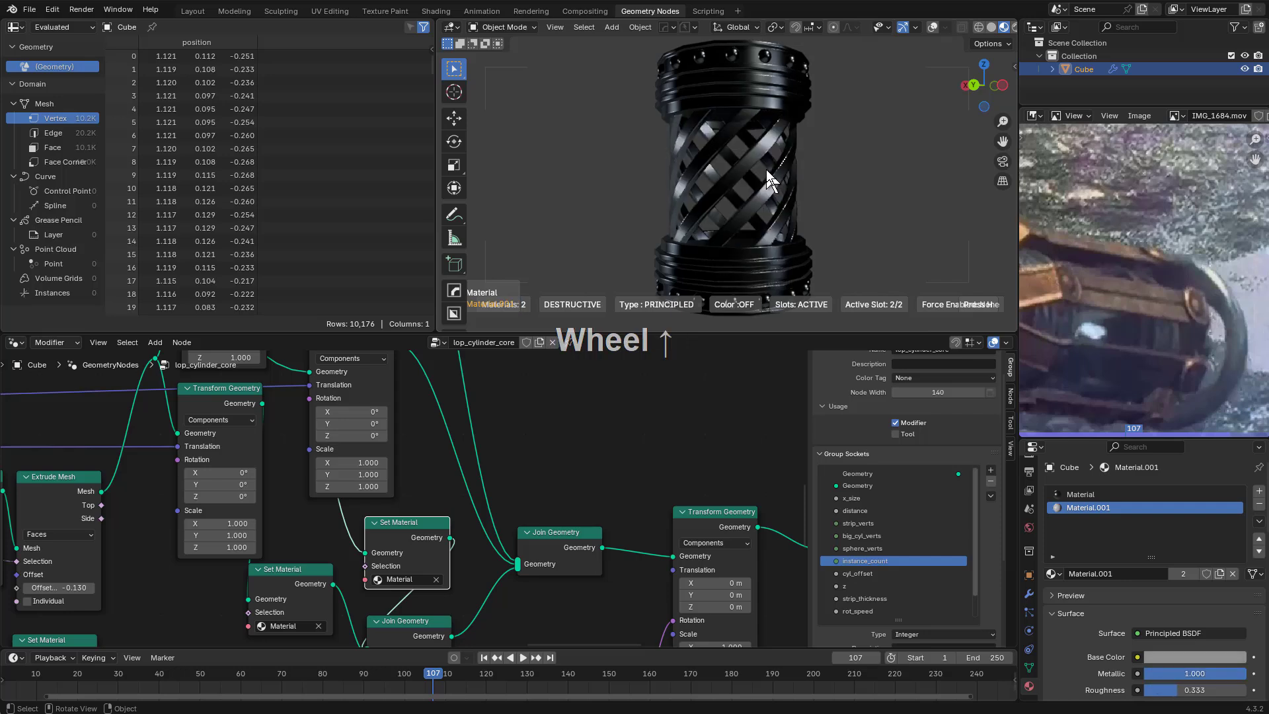
{"action": "scroll", "coordinate": [767, 169], "scroll_direction": "up", "scroll_amount": 1}
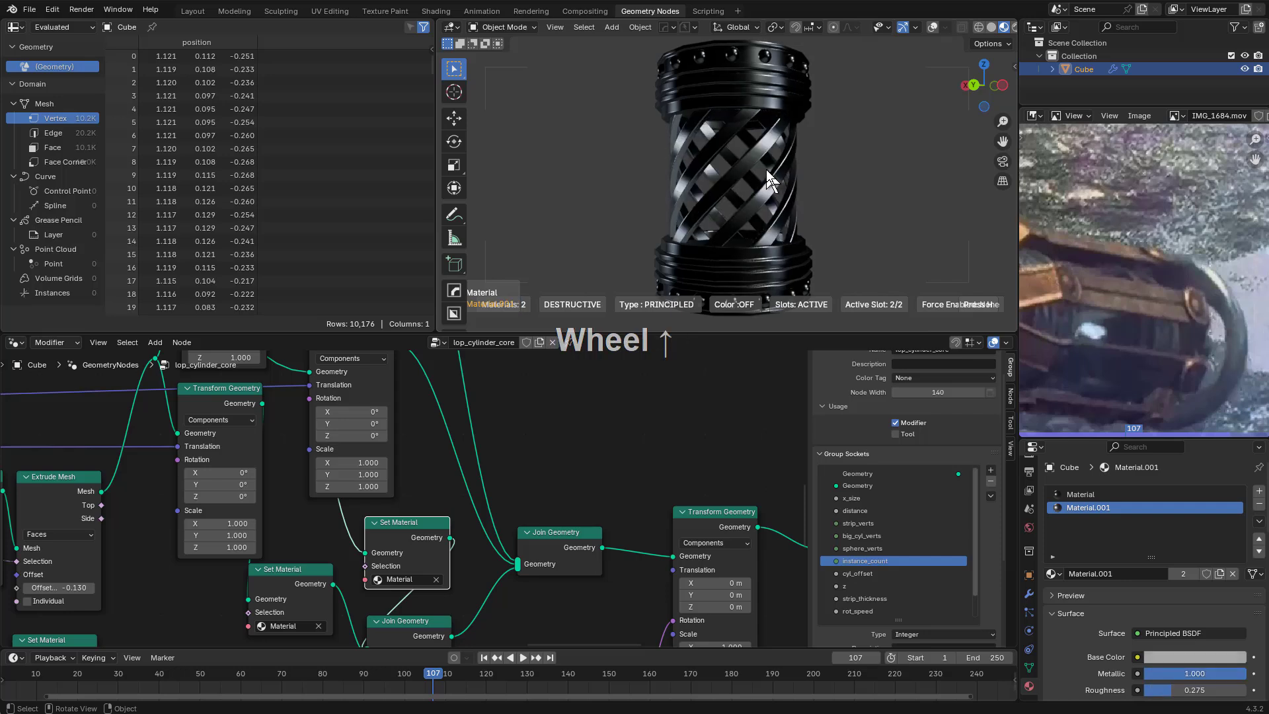
{"action": "left_click", "coordinate": [767, 169]}
Randomize the first slot's Material with Material Scroll, settling on a grey metallic base colour with 0.227 roughness
{"action": "left_click", "coordinate": [1080, 495]}
{"action": "key", "text": "alt+m"}
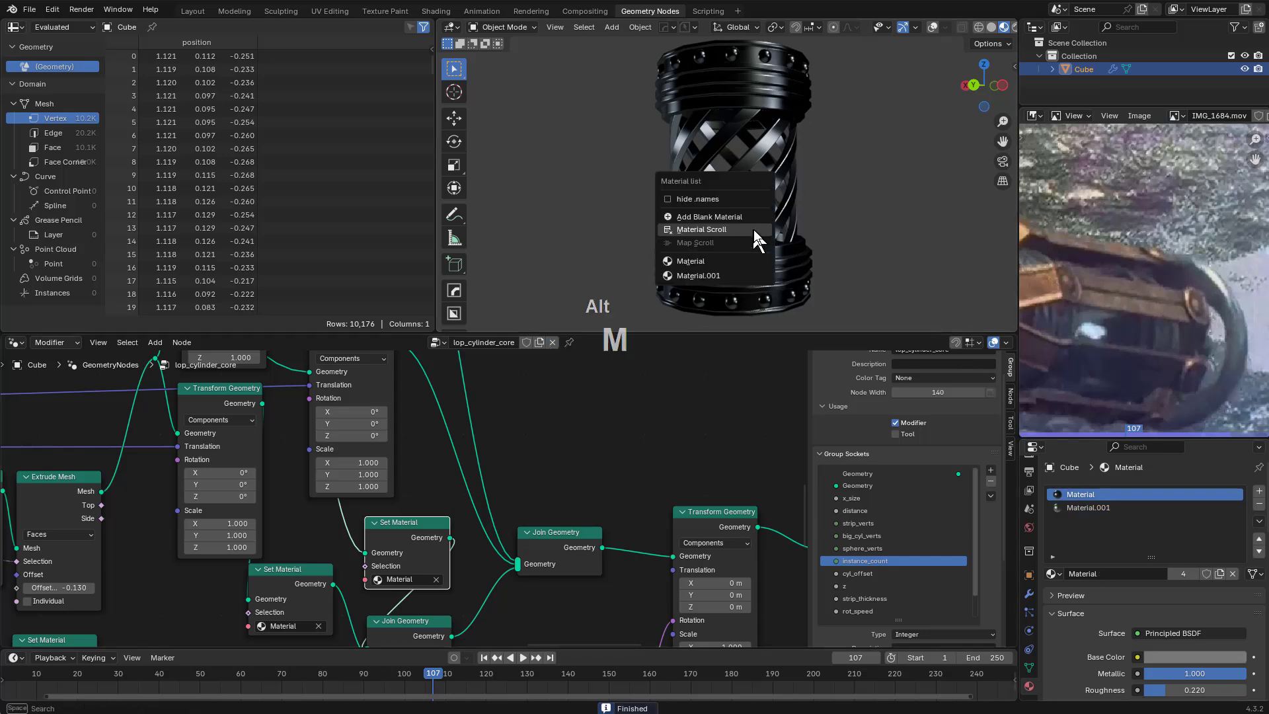
{"action": "left_click", "coordinate": [753, 228]}
{"action": "scroll", "coordinate": [754, 228], "scroll_direction": "up", "scroll_amount": 4}
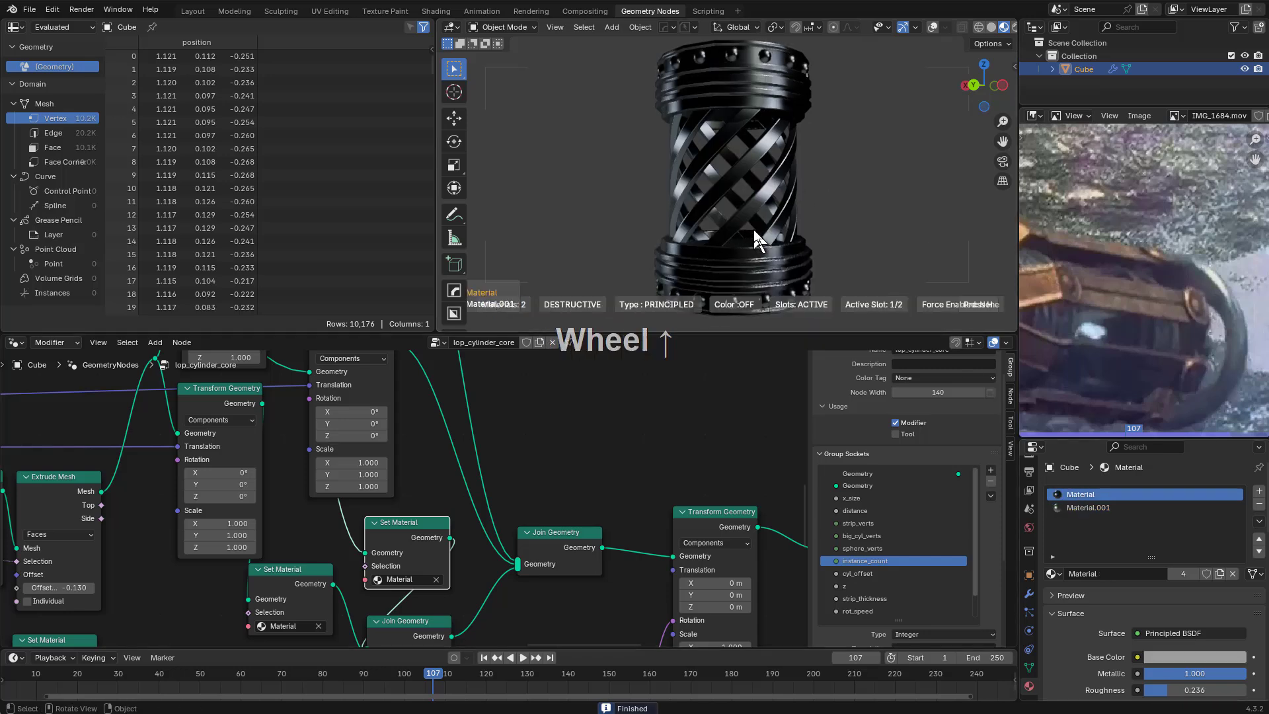
{"action": "scroll", "coordinate": [753, 229], "scroll_direction": "down", "scroll_amount": 3}
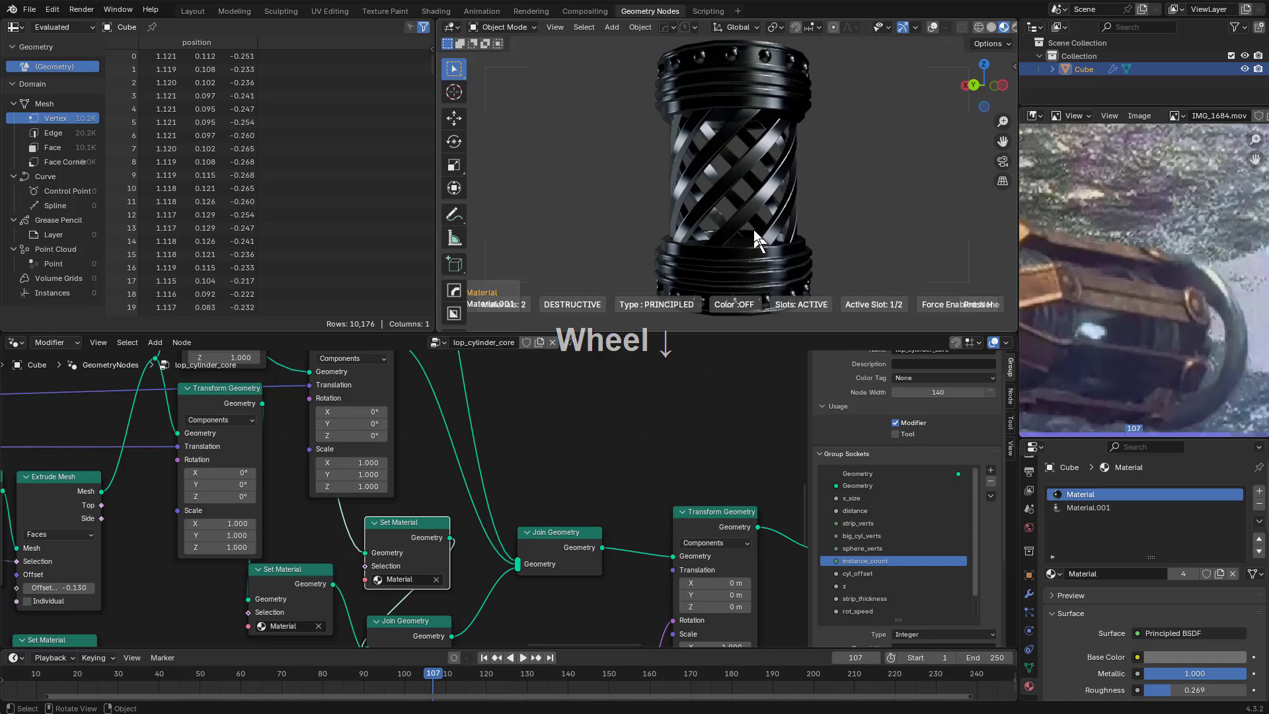
{"action": "scroll", "coordinate": [754, 229], "scroll_direction": "up", "scroll_amount": 4}
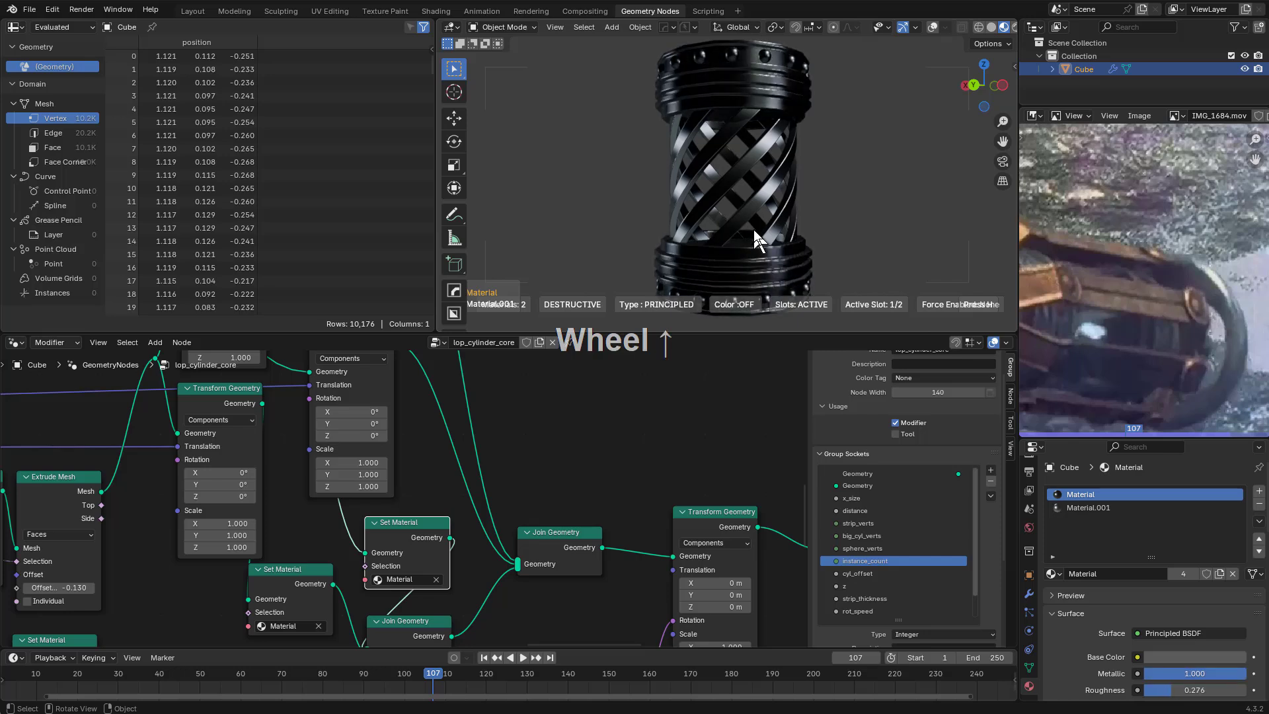
{"action": "scroll", "coordinate": [753, 228], "scroll_direction": "up", "scroll_amount": 1}
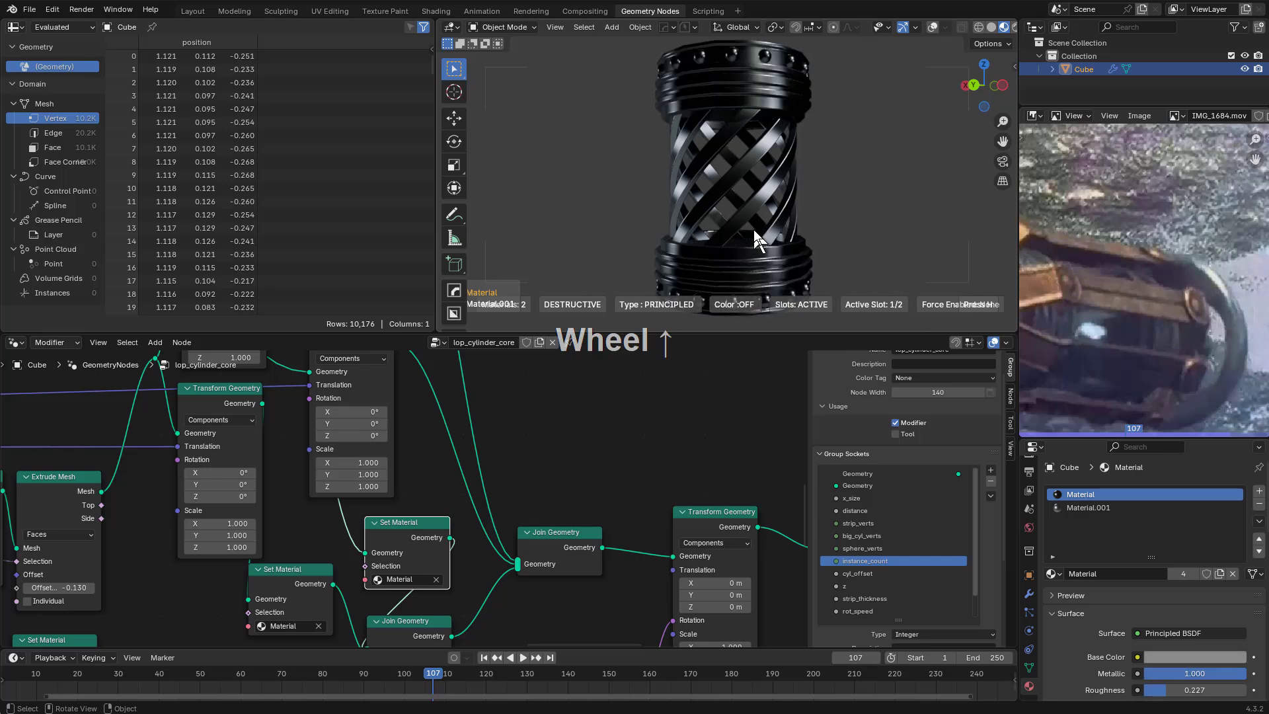
{"action": "left_click", "coordinate": [754, 229]}
Try a different big_cyl_verts value on the cylinder's GeometryNodes modifier
{"action": "key", "text": "alt+a"}
{"action": "scroll", "coordinate": [839, 221], "scroll_direction": "up", "scroll_amount": 1}
{"action": "mouse_move", "coordinate": [771, 233]}
{"action": "middle_mouse_down"}
{"action": "mouse_move", "coordinate": [838, 221]}
{"action": "mouse_move", "coordinate": [781, 240]}
{"action": "mouse_move", "coordinate": [790, 234]}
{"action": "middle_mouse_up"}
{"action": "scroll", "coordinate": [819, 238], "scroll_direction": "up", "scroll_amount": 2}
{"action": "scroll", "coordinate": [787, 254], "scroll_direction": "down", "scroll_amount": 2}
{"action": "left_click", "coordinate": [1036, 594]}
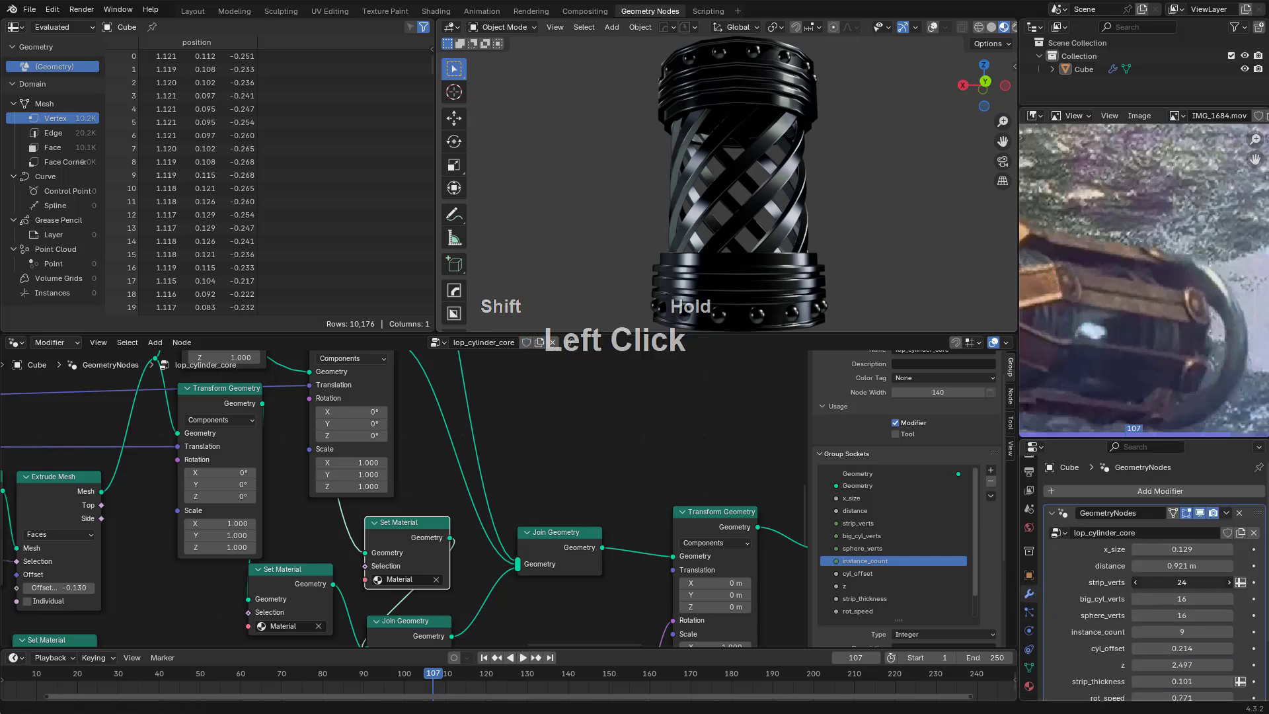
{"action": "mouse_move", "coordinate": [1182, 598]}
{"action": "left_mouse_down", "text": "shift"}
{"action": "mouse_move", "coordinate": [1196, 599]}
{"action": "mouse_move", "coordinate": [1177, 599]}
{"action": "left_mouse_up", "text": "shift"}
{"action": "right_click", "coordinate": [1177, 599]}
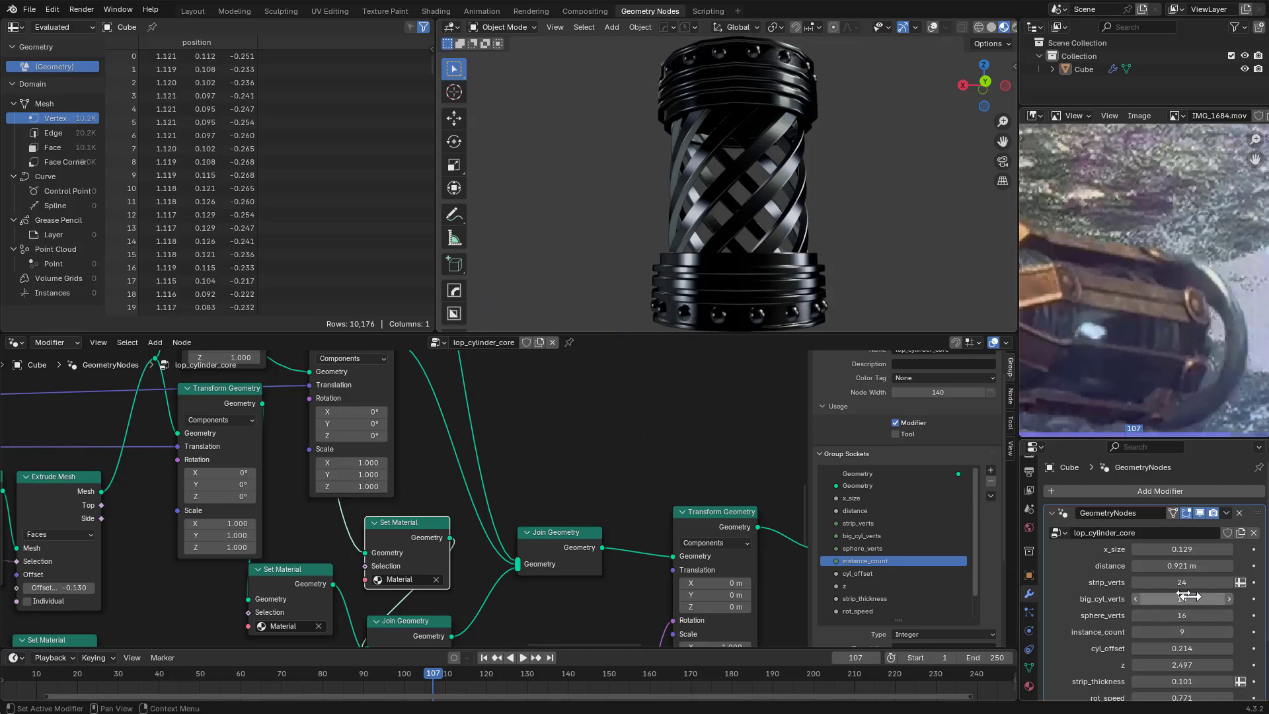
Examine the rivet node chain from Group Input through the Delete Geometry nodes to Instance on Points
{"action": "scroll", "coordinate": [357, 471], "scroll_direction": "down", "scroll_amount": 2}
{"action": "middle_click_drag", "start_coordinate": [254, 441], "coordinate": [800, 516]}
{"action": "scroll", "coordinate": [496, 447], "scroll_direction": "down", "scroll_amount": 4}
{"action": "middle_click_drag", "start_coordinate": [274, 461], "coordinate": [433, 510]}
{"action": "scroll", "coordinate": [502, 465], "scroll_direction": "up", "scroll_amount": 2}
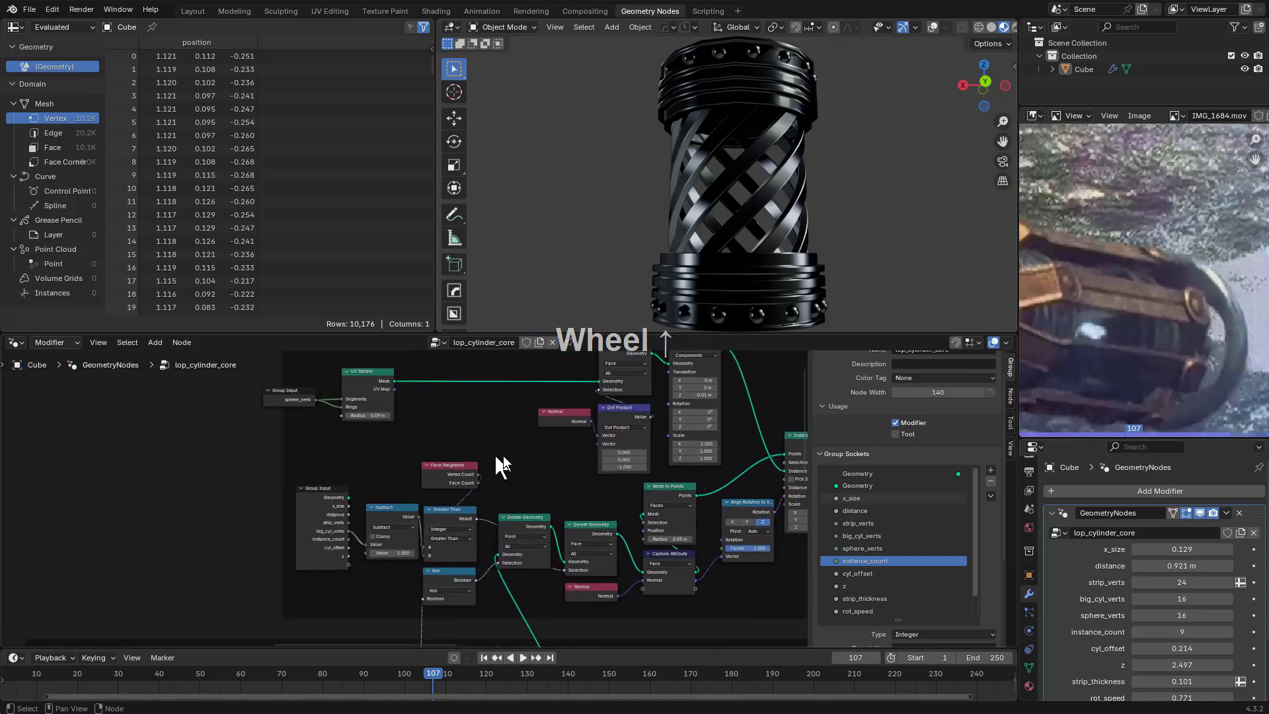
{"action": "middle_click_drag", "start_coordinate": [503, 465], "coordinate": [529, 448]}
{"action": "scroll", "coordinate": [532, 463], "scroll_direction": "up", "scroll_amount": 2}
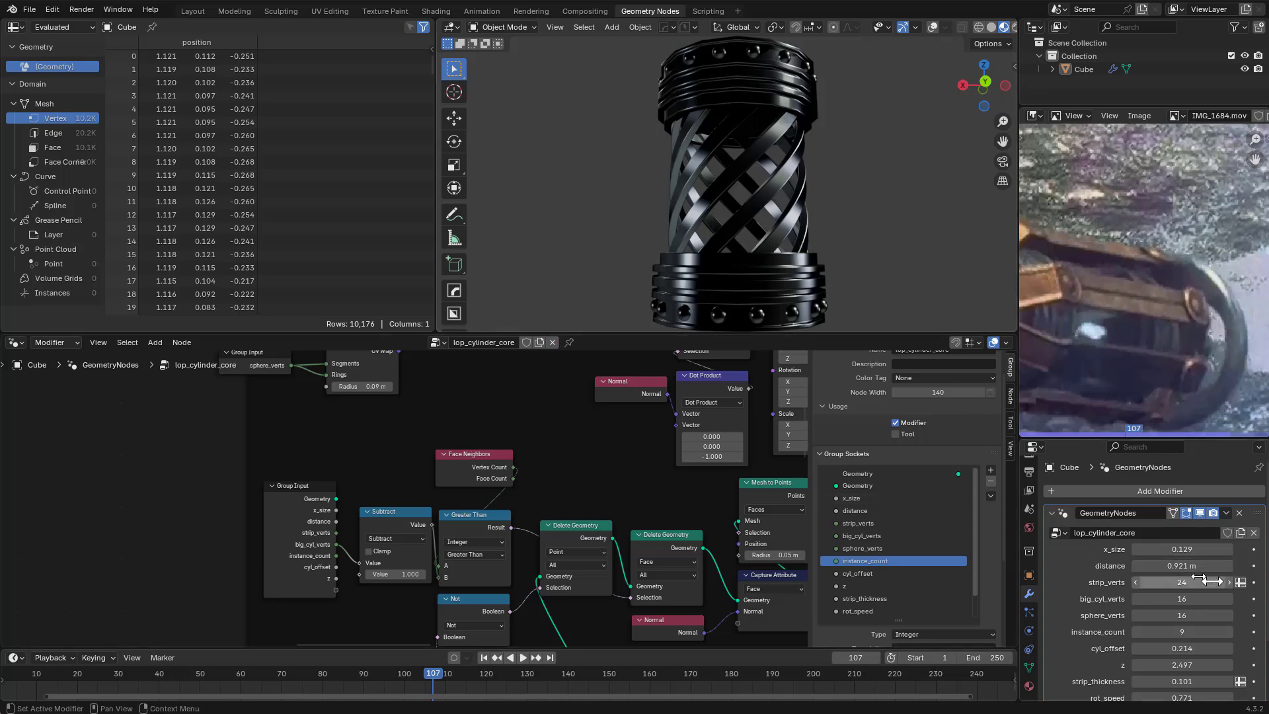
{"action": "scroll", "coordinate": [646, 513], "scroll_direction": "down", "scroll_amount": 1}
{"action": "middle_click_drag", "start_coordinate": [647, 513], "coordinate": [528, 512]}
{"action": "middle_click_drag", "start_coordinate": [700, 486], "coordinate": [550, 485]}
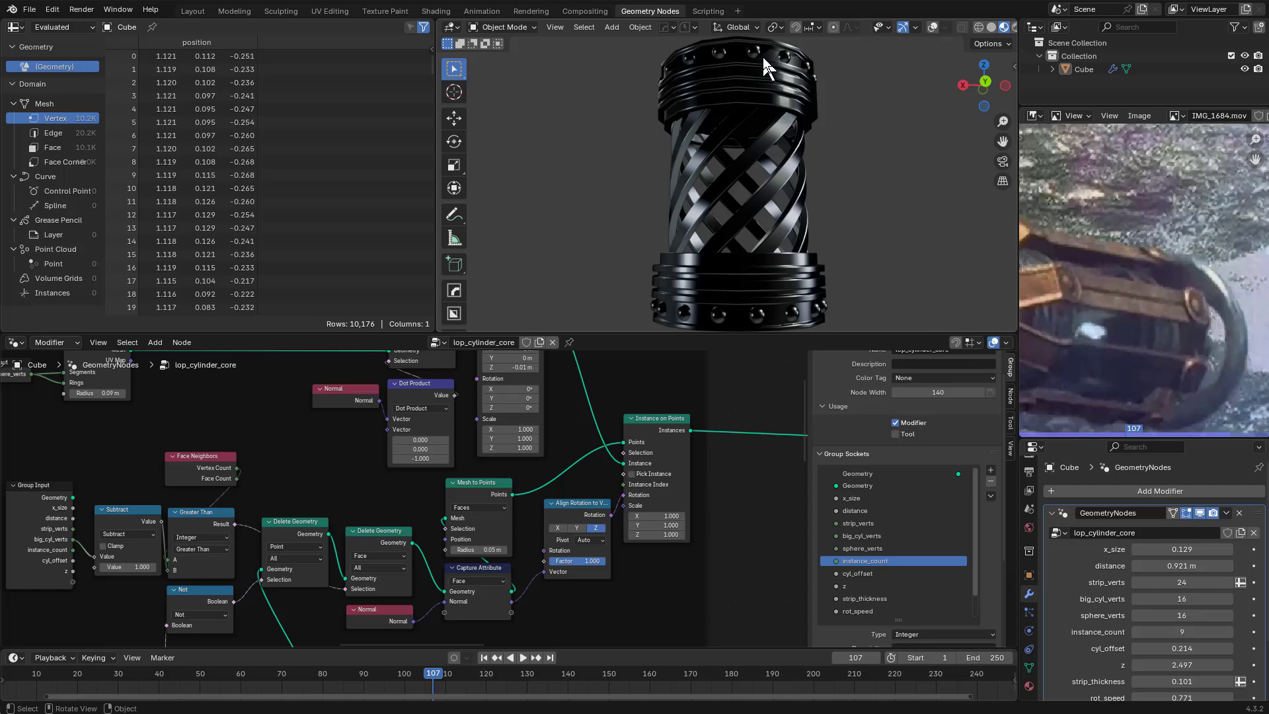
Try a different big_cyl_verts value while viewing the upper end ring and its rivets up close
{"action": "middle_click_drag", "start_coordinate": [788, 99], "coordinate": [757, 169]}
{"action": "scroll", "coordinate": [788, 118], "scroll_direction": "down", "scroll_amount": 1}
{"action": "scroll", "coordinate": [655, 137], "scroll_direction": "up", "scroll_amount": 3}
{"action": "scroll", "coordinate": [654, 138], "scroll_direction": "down", "scroll_amount": 1}
{"action": "scroll", "coordinate": [589, 482], "scroll_direction": "down", "scroll_amount": 1}
{"action": "middle_click_drag", "start_coordinate": [588, 483], "coordinate": [559, 513]}
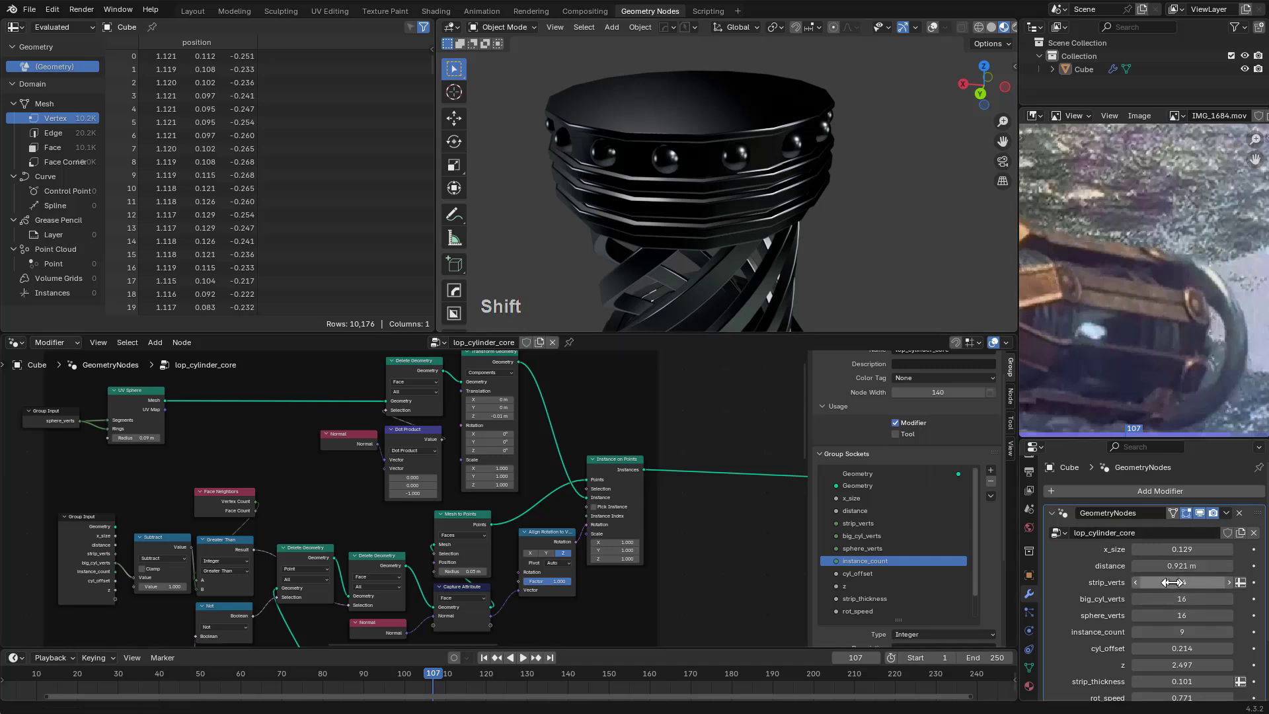
{"action": "left_click_drag", "start_coordinate": [1182, 599], "coordinate": [1210, 598], "text": "shift"}
{"action": "right_click", "coordinate": [1209, 599]}
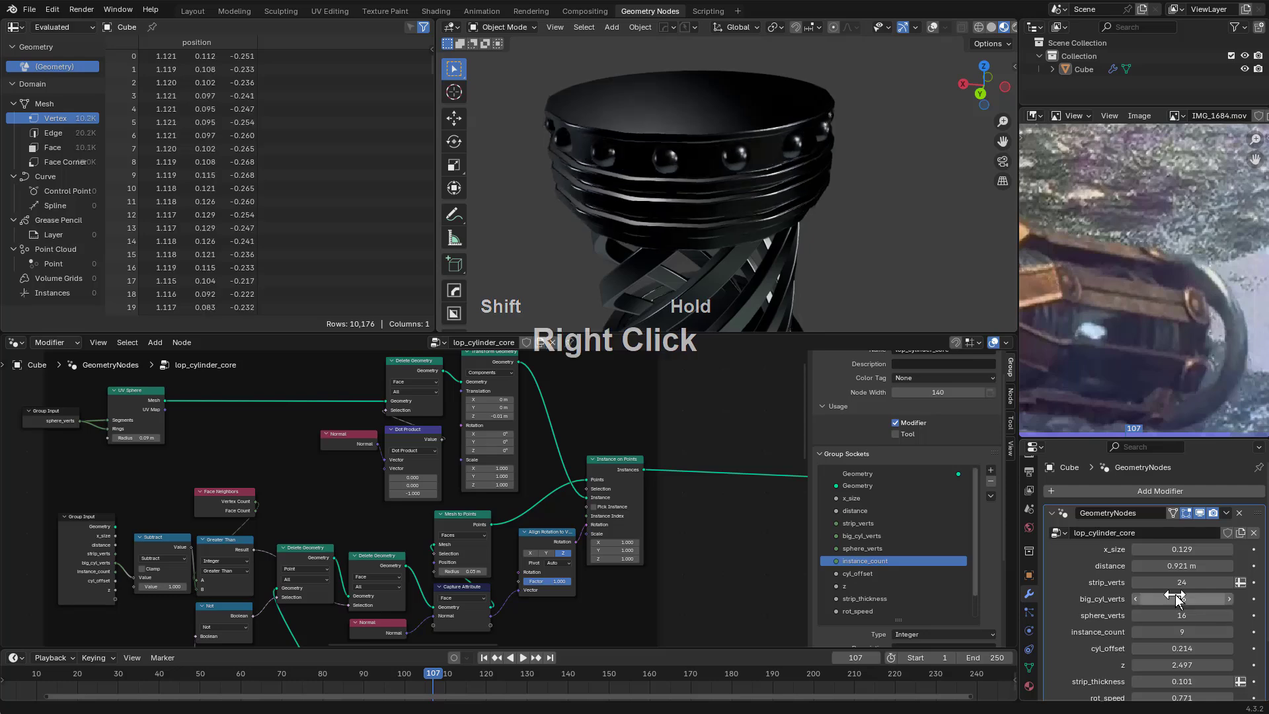
Examine the upper end ring's faceted shading and the node tree from the rivet section to the final output nodes
{"action": "mouse_move", "coordinate": [736, 276]}
{"action": "middle_mouse_down"}
{"action": "mouse_move", "coordinate": [683, 143]}
{"action": "mouse_move", "coordinate": [692, 151]}
{"action": "middle_mouse_up"}
{"action": "mouse_move", "coordinate": [459, 524]}
{"action": "middle_mouse_down"}
{"action": "mouse_move", "coordinate": [530, 499]}
{"action": "mouse_move", "coordinate": [661, 343]}
{"action": "middle_mouse_up"}
{"action": "middle_click_drag", "start_coordinate": [513, 446], "coordinate": [504, 416]}
{"action": "scroll", "coordinate": [505, 424], "scroll_direction": "down", "scroll_amount": 3}
{"action": "middle_click_drag", "start_coordinate": [595, 552], "coordinate": [255, 492]}
{"action": "scroll", "coordinate": [528, 497], "scroll_direction": "down", "scroll_amount": 1}
{"action": "scroll", "coordinate": [472, 458], "scroll_direction": "up", "scroll_amount": 8}
{"action": "mouse_move", "coordinate": [684, 534]}
{"action": "middle_mouse_down"}
{"action": "mouse_move", "coordinate": [456, 460]}
{"action": "mouse_move", "coordinate": [462, 487]}
{"action": "middle_mouse_up"}
{"action": "scroll", "coordinate": [472, 481], "scroll_direction": "down", "scroll_amount": 3}
{"action": "scroll", "coordinate": [476, 480], "scroll_direction": "down", "scroll_amount": 3}
{"action": "middle_click_drag", "start_coordinate": [539, 480], "coordinate": [371, 499]}
{"action": "scroll", "coordinate": [372, 499], "scroll_direction": "down", "scroll_amount": 1}
{"action": "scroll", "coordinate": [409, 506], "scroll_direction": "down", "scroll_amount": 2}
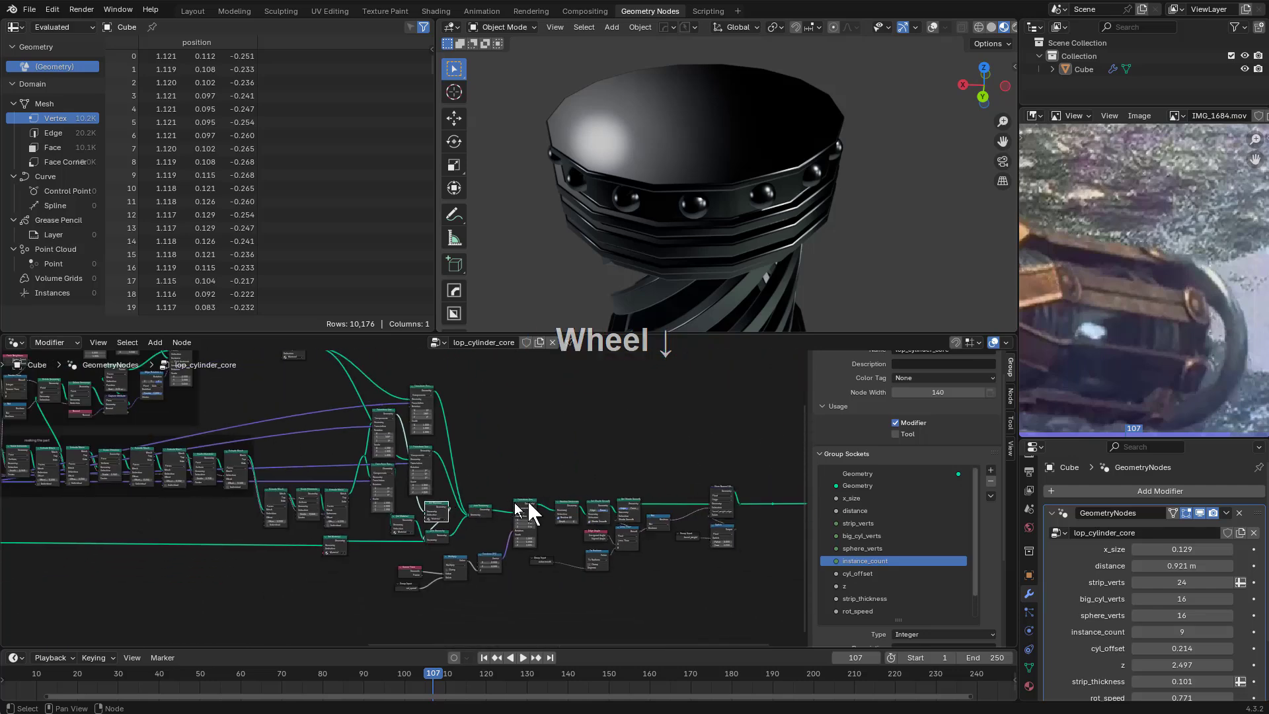
Move the transform, join, smoothing and output nodes farther along X to make room after the ring's extrusion chain
{"action": "middle_click_drag", "start_coordinate": [796, 476], "coordinate": [651, 474]}
{"action": "scroll", "coordinate": [651, 473], "scroll_direction": "down", "scroll_amount": 1}
{"action": "left_click_drag", "start_coordinate": [708, 399], "coordinate": [241, 618]}
{"action": "key", "text": "g"}
{"action": "key", "text": "x"}
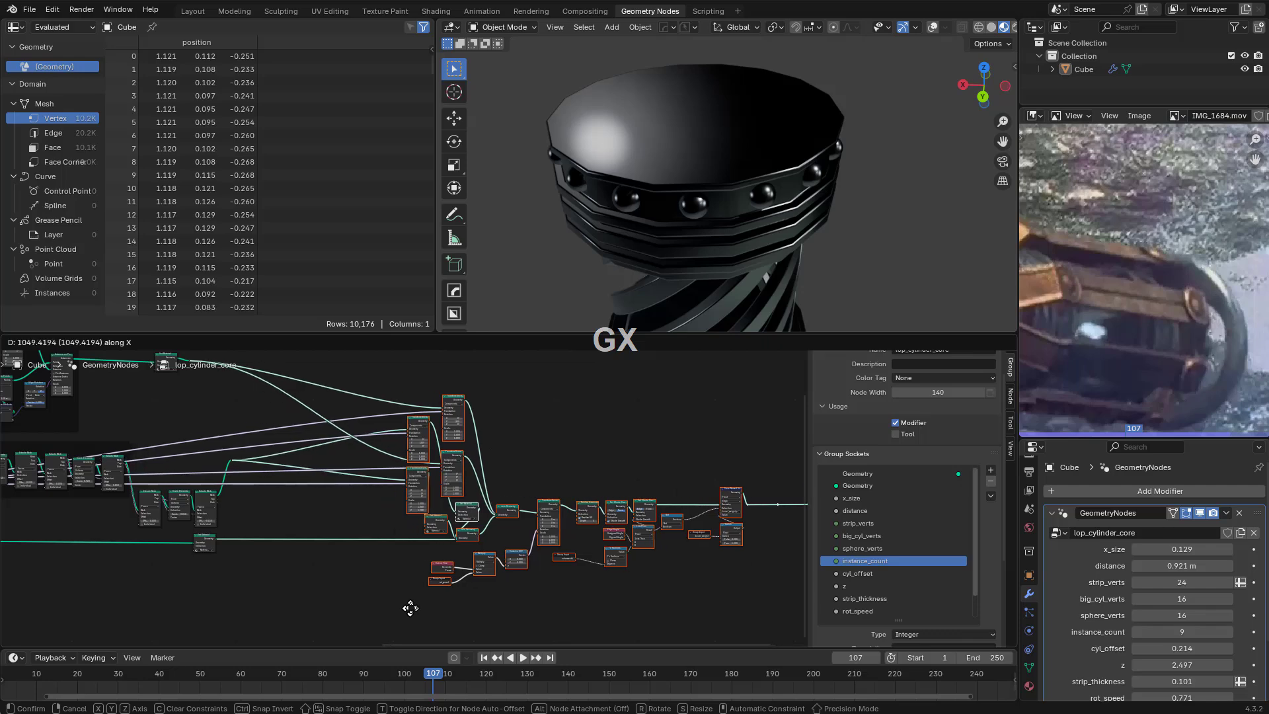
{"action": "left_click", "coordinate": [410, 604]}
{"action": "scroll", "coordinate": [263, 496], "scroll_direction": "up", "scroll_amount": 3}
{"action": "scroll", "coordinate": [316, 506], "scroll_direction": "up", "scroll_amount": 5}
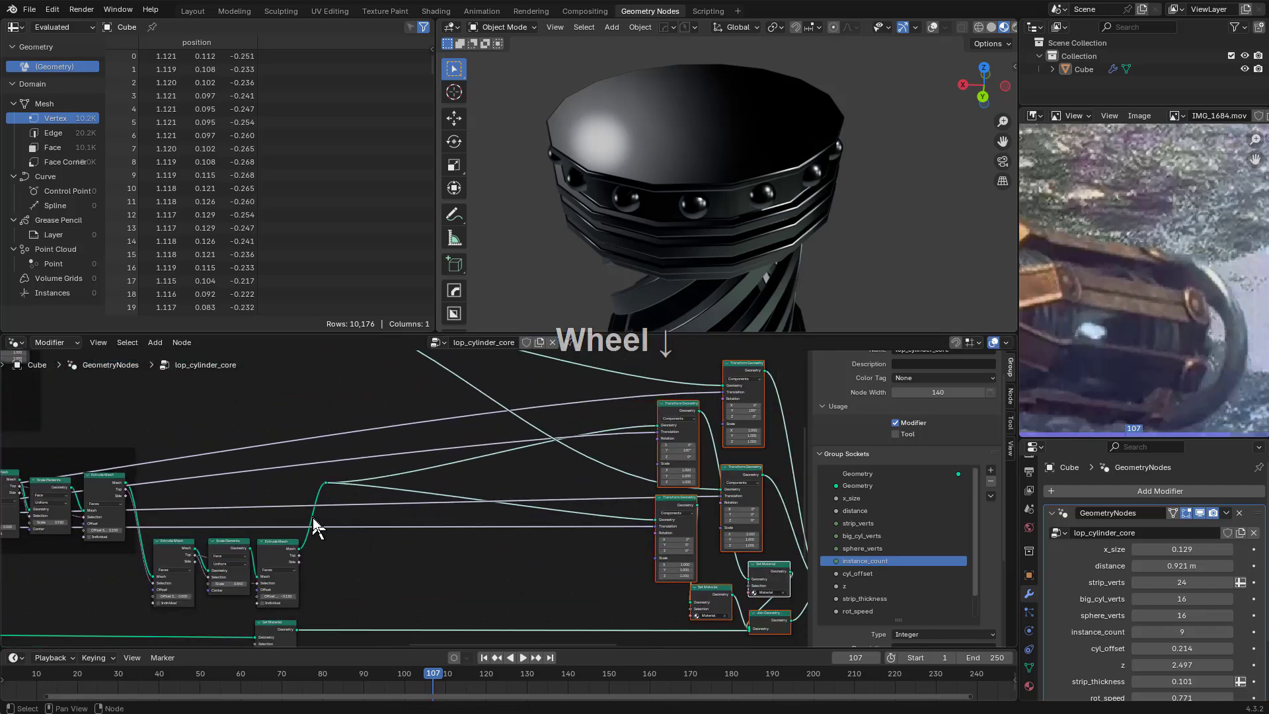
Move the reroute point on the last Extrude Mesh output next to the Transform Geometry nodes
{"action": "left_click", "coordinate": [328, 461]}
{"action": "key", "text": "g"}
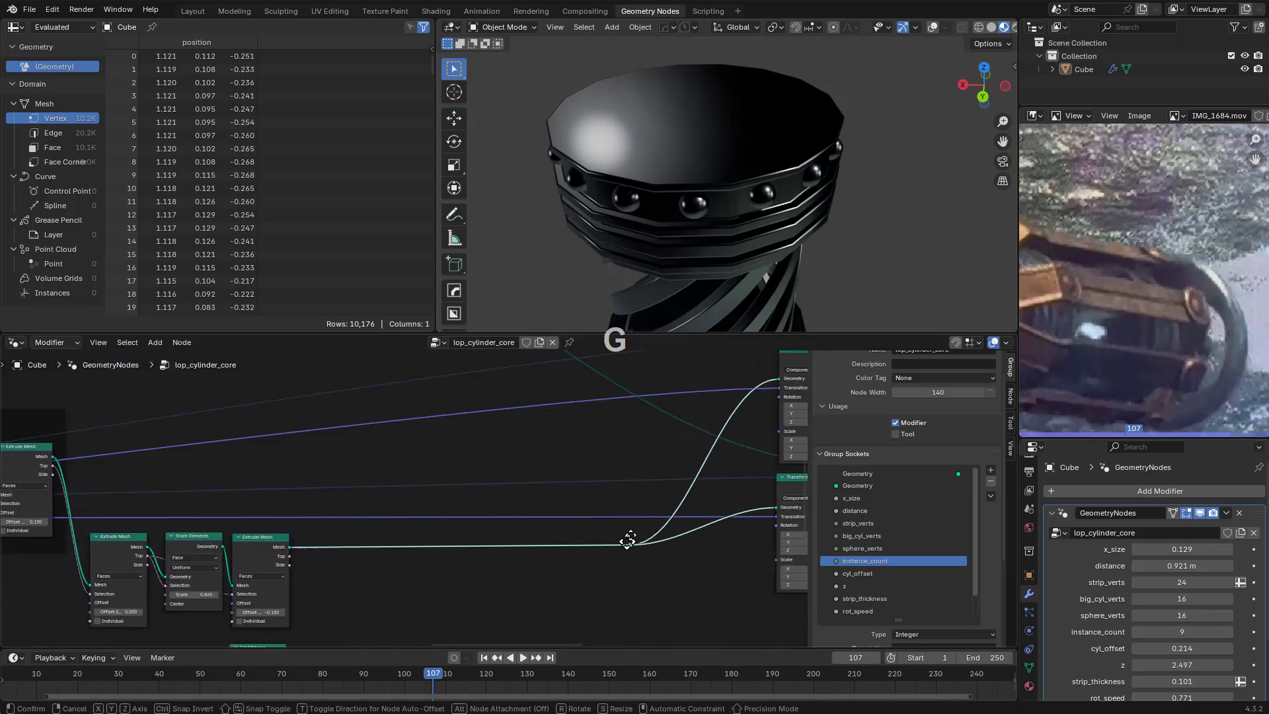
{"action": "left_click", "coordinate": [744, 543]}
{"action": "key", "text": "g"}
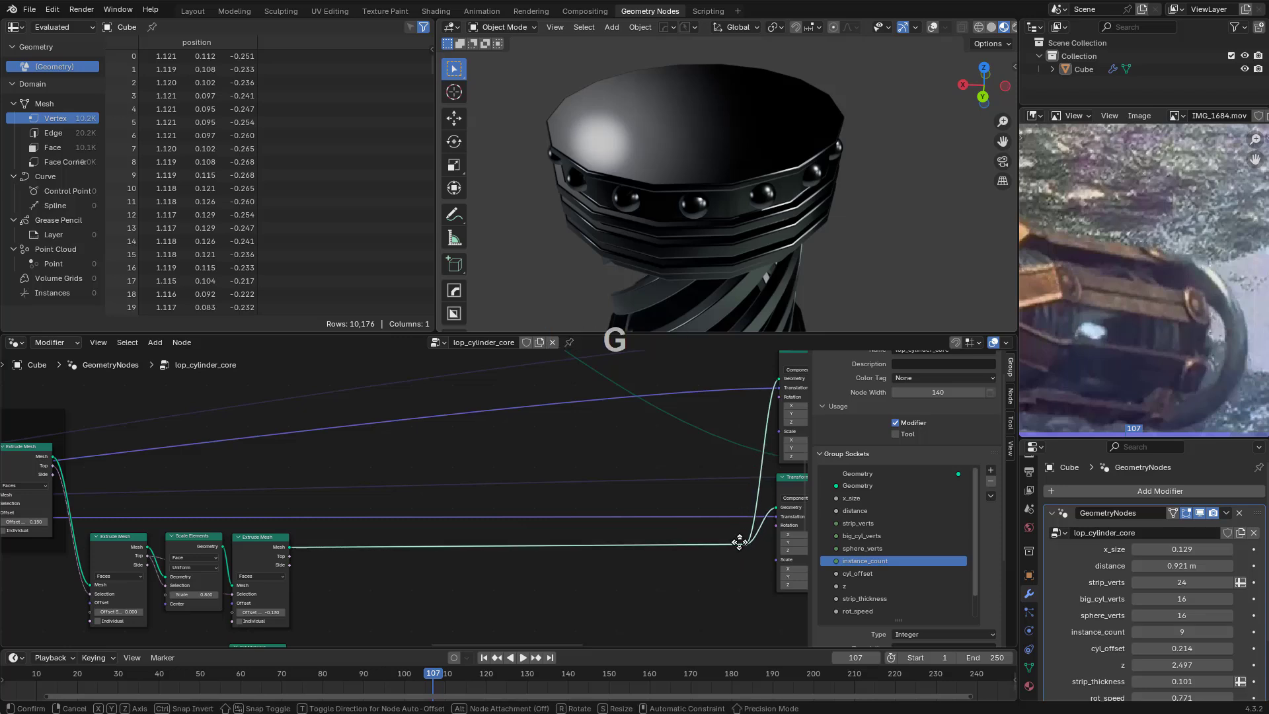
{"action": "left_click", "coordinate": [752, 545]}
Preview the last Extrude Mesh node's output through a Viewer, using solid shading with viewport overlays enabled
{"action": "scroll", "coordinate": [519, 519], "scroll_direction": "up", "scroll_amount": 2}
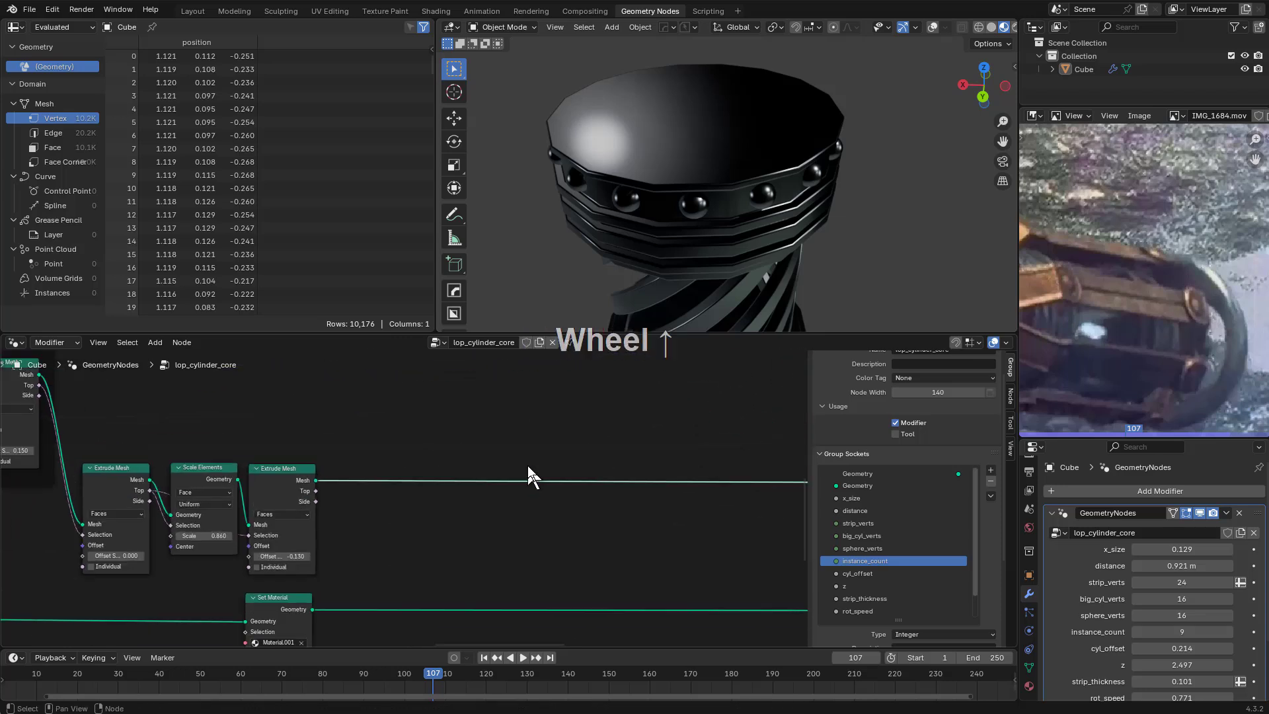
{"action": "scroll", "coordinate": [288, 454], "scroll_direction": "down", "scroll_amount": 1}
{"action": "left_click", "coordinate": [275, 484], "text": "ctrl+shift"}
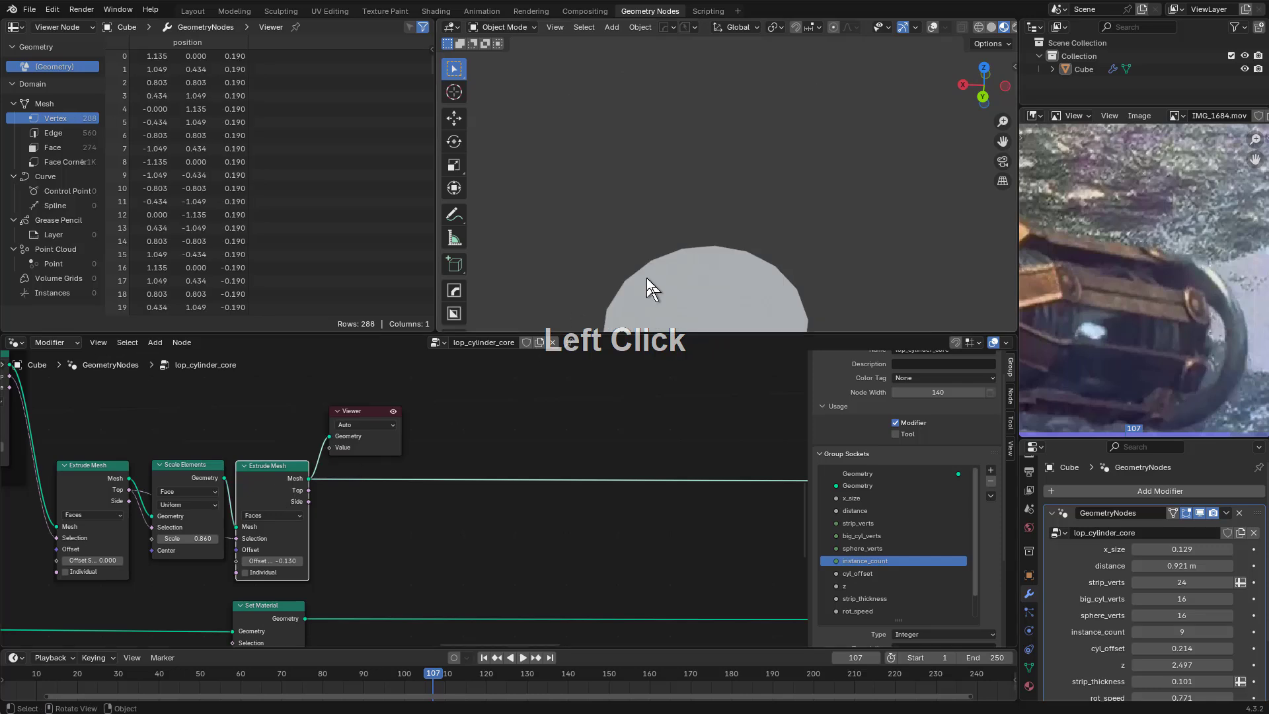
{"action": "middle_click_drag", "start_coordinate": [664, 255], "coordinate": [770, 183]}
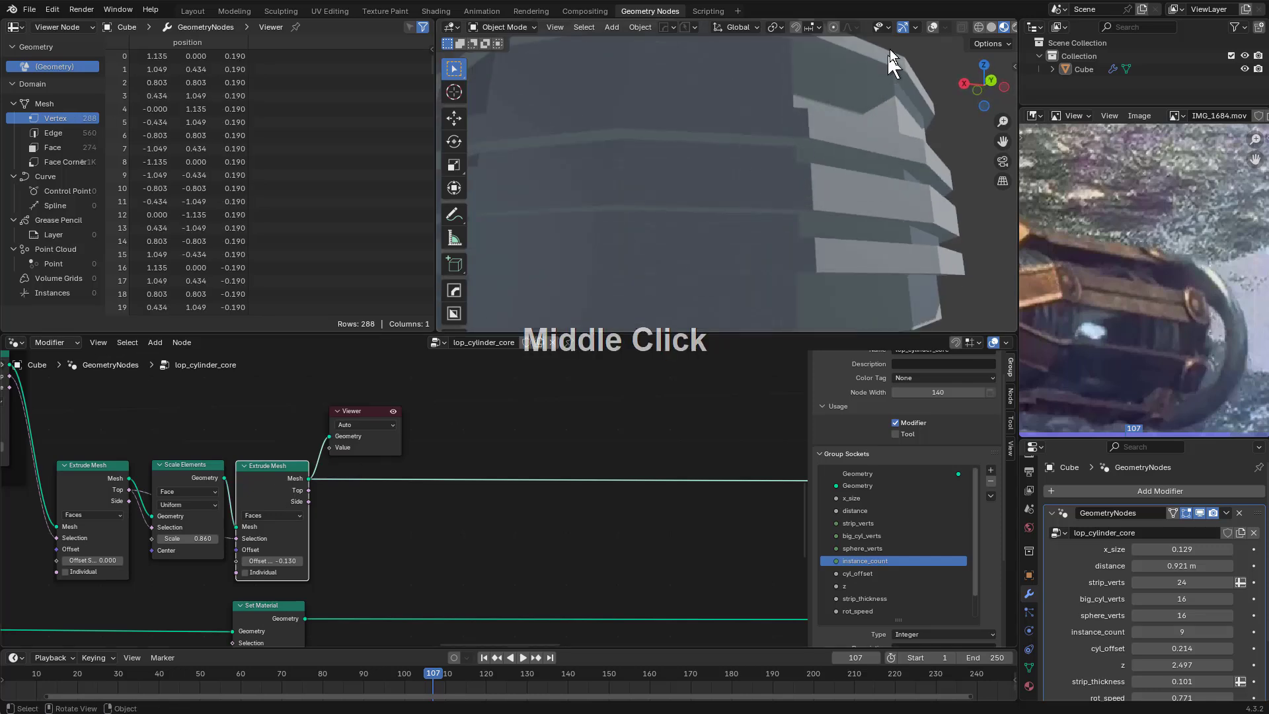
{"action": "left_click", "coordinate": [992, 27]}
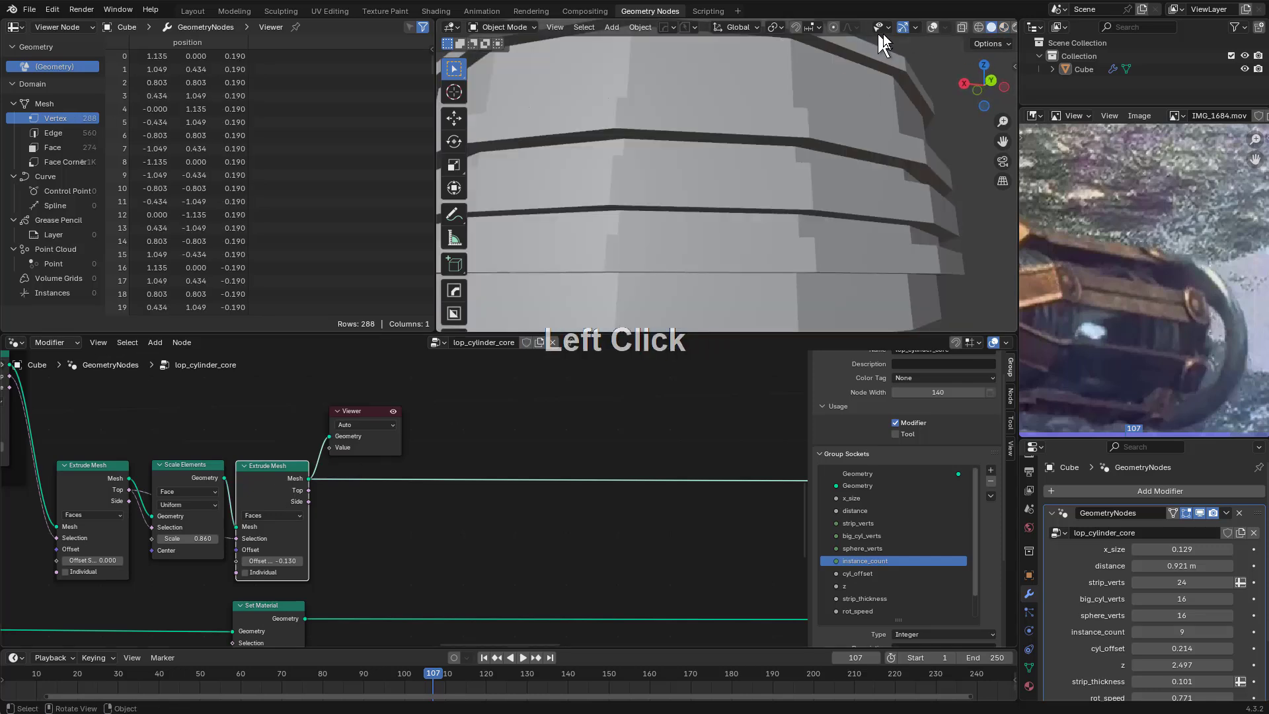
{"action": "left_click", "coordinate": [933, 27]}
{"action": "scroll", "coordinate": [709, 209], "scroll_direction": "down", "scroll_amount": 5}
{"action": "scroll", "coordinate": [743, 138], "scroll_direction": "up", "scroll_amount": 2}
{"action": "scroll", "coordinate": [755, 224], "scroll_direction": "up", "scroll_amount": 3}
{"action": "scroll", "coordinate": [748, 203], "scroll_direction": "down", "scroll_amount": 3}
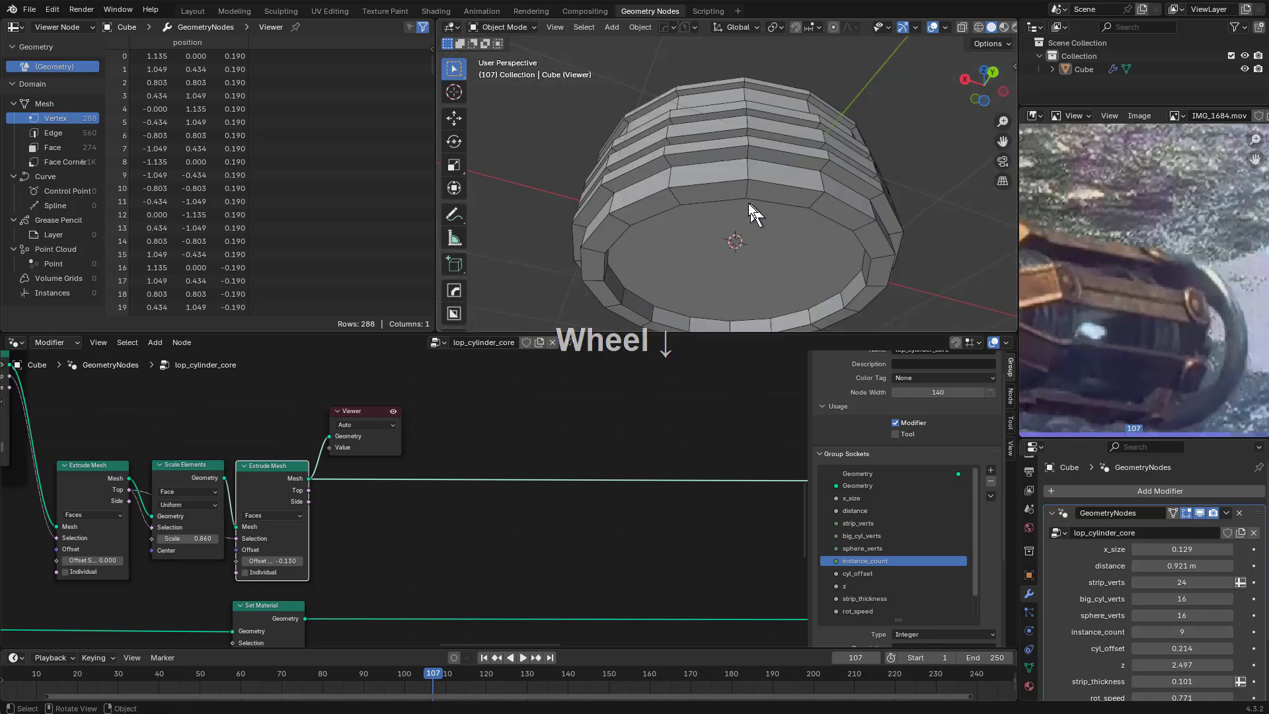
{"action": "mouse_move", "coordinate": [743, 201]}
{"action": "middle_mouse_down"}
{"action": "mouse_move", "coordinate": [740, 181]}
{"action": "mouse_move", "coordinate": [732, 212]}
{"action": "middle_mouse_up"}
Insert a Subdivision Surface node after the ring's last Extrude Mesh node and preview its output
{"action": "middle_click_drag", "start_coordinate": [424, 509], "coordinate": [331, 492]}
{"action": "scroll", "coordinate": [489, 427], "scroll_direction": "down", "scroll_amount": 2}
{"action": "middle_click_drag", "start_coordinate": [493, 421], "coordinate": [461, 441]}
{"action": "key", "text": "shift+a"}
{"action": "left_click", "coordinate": [436, 423]}
{"action": "type", "text": "subdi"}
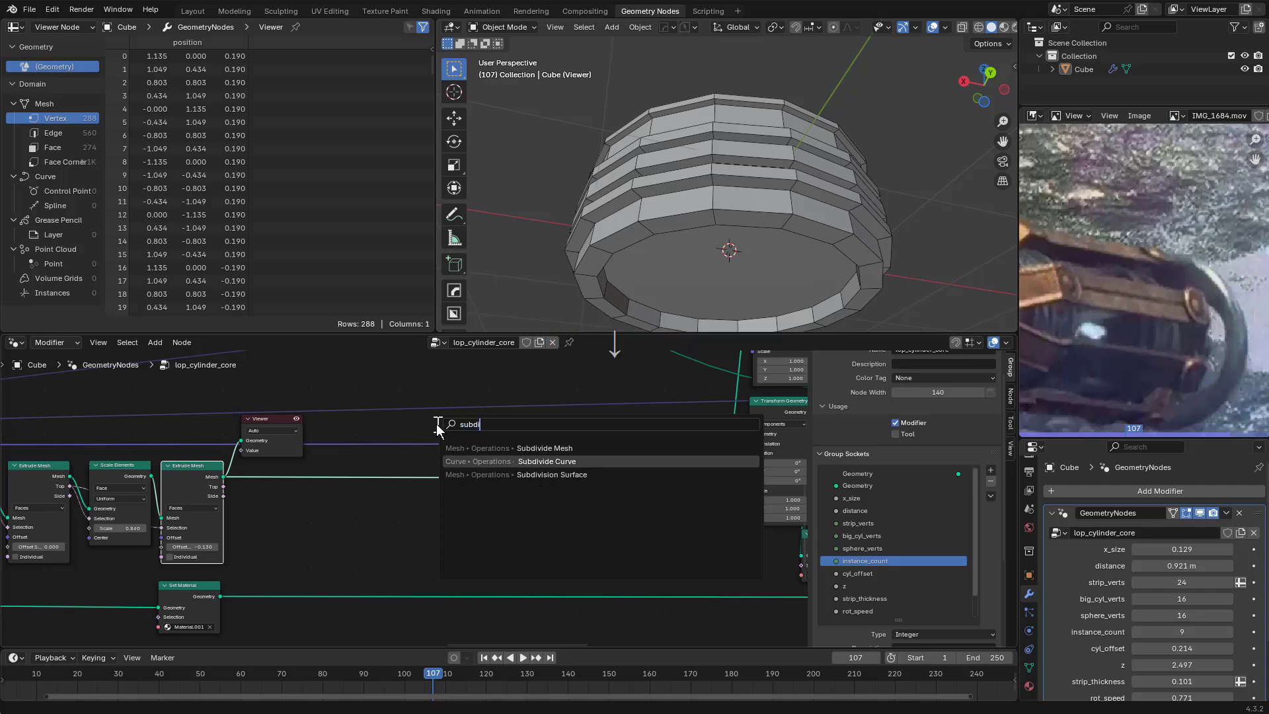
{"action": "key", "text": "Down"}
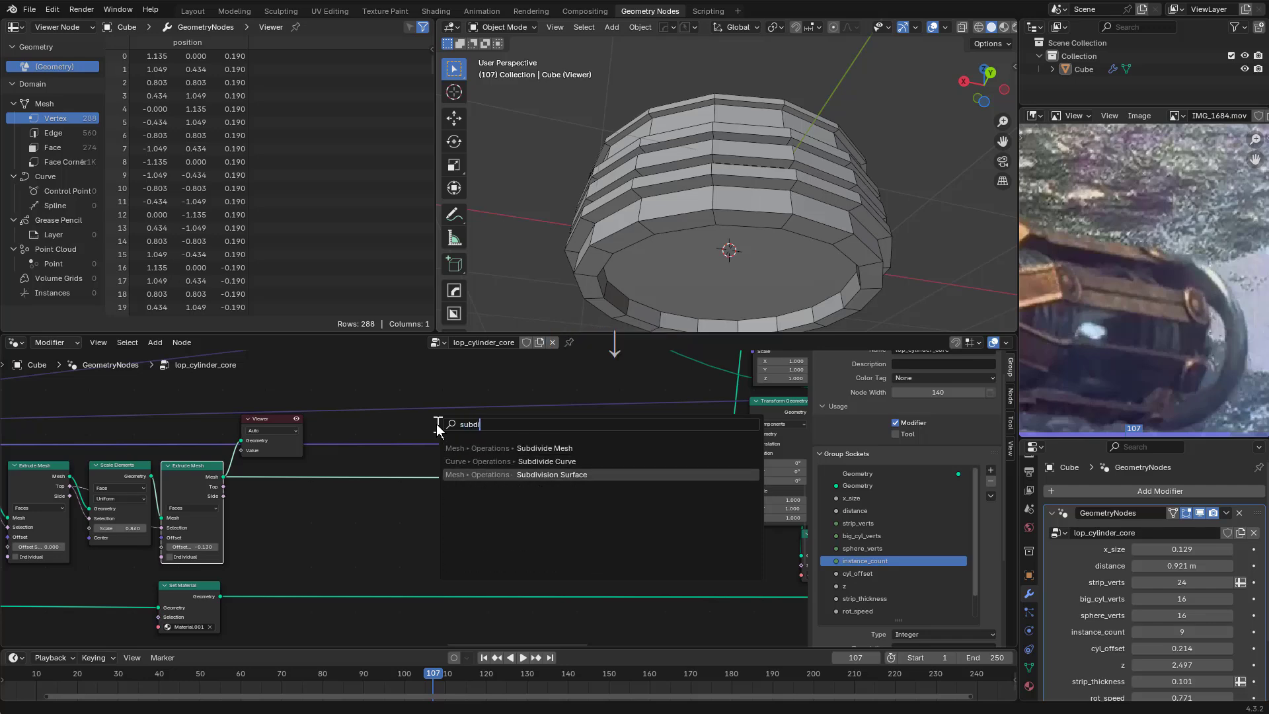
{"action": "key", "text": "Return"}
{"action": "left_click", "coordinate": [401, 471]}
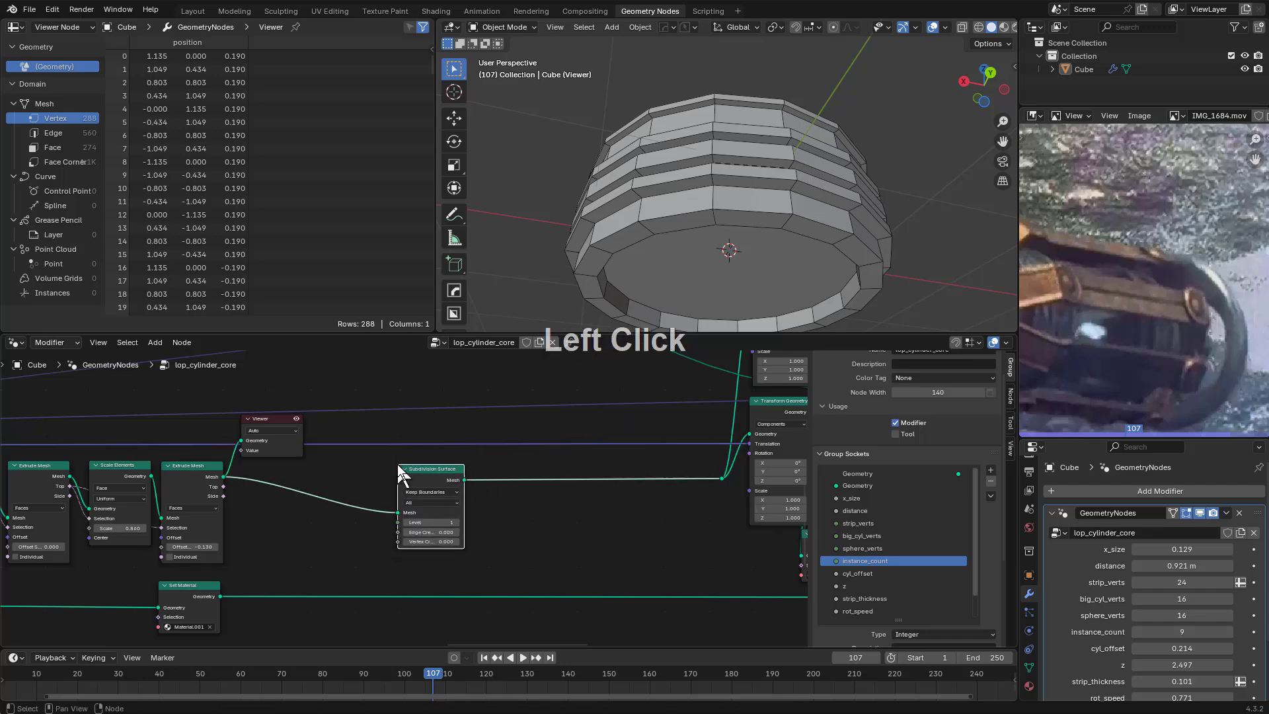
{"action": "left_click", "coordinate": [435, 473], "text": "ctrl+shift"}
{"action": "middle_click_drag", "start_coordinate": [701, 198], "coordinate": [504, 506]}
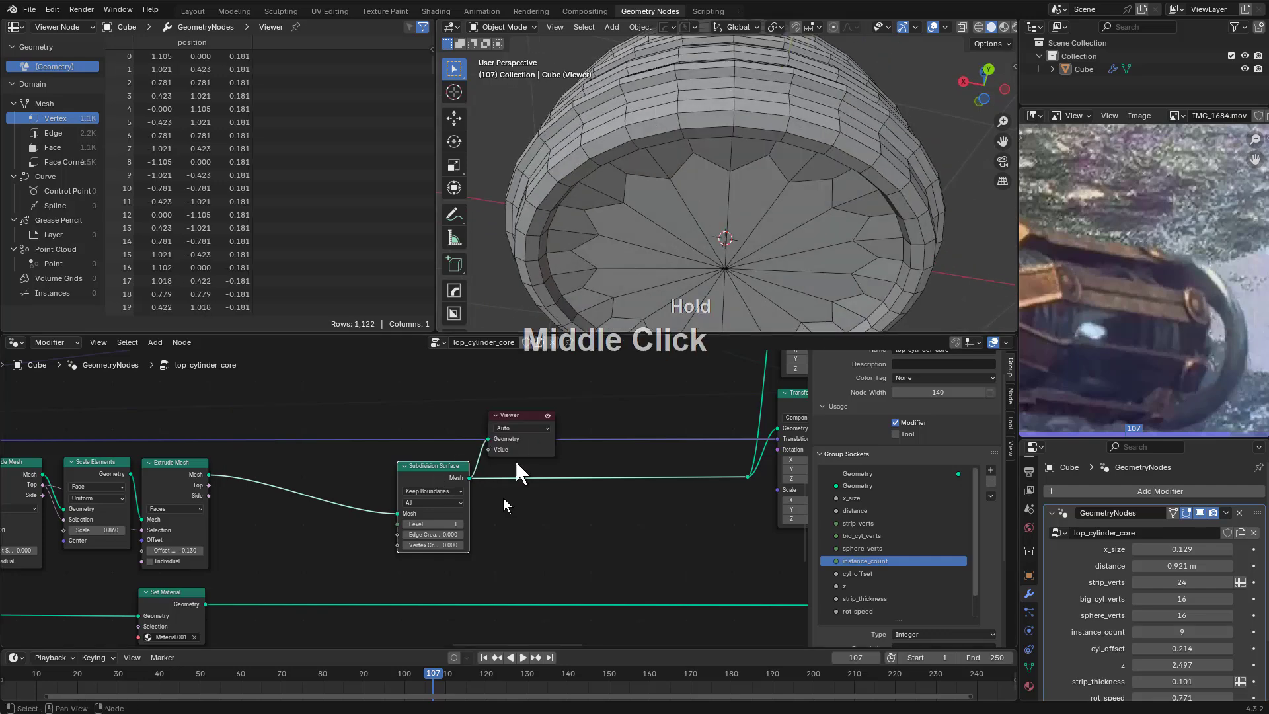
{"action": "scroll", "coordinate": [503, 506], "scroll_direction": "up", "scroll_amount": 2}
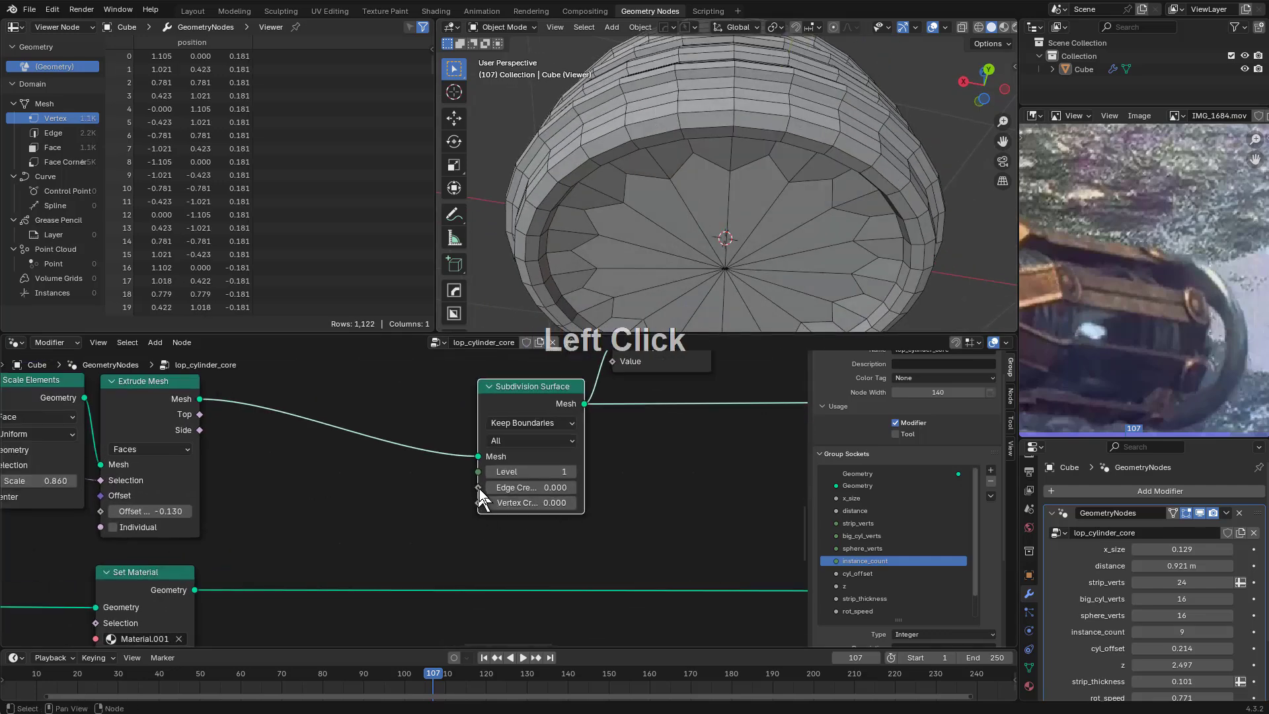
{"action": "left_click_drag", "start_coordinate": [534, 556], "coordinate": [536, 555]}
{"action": "type", "text": "uni"}
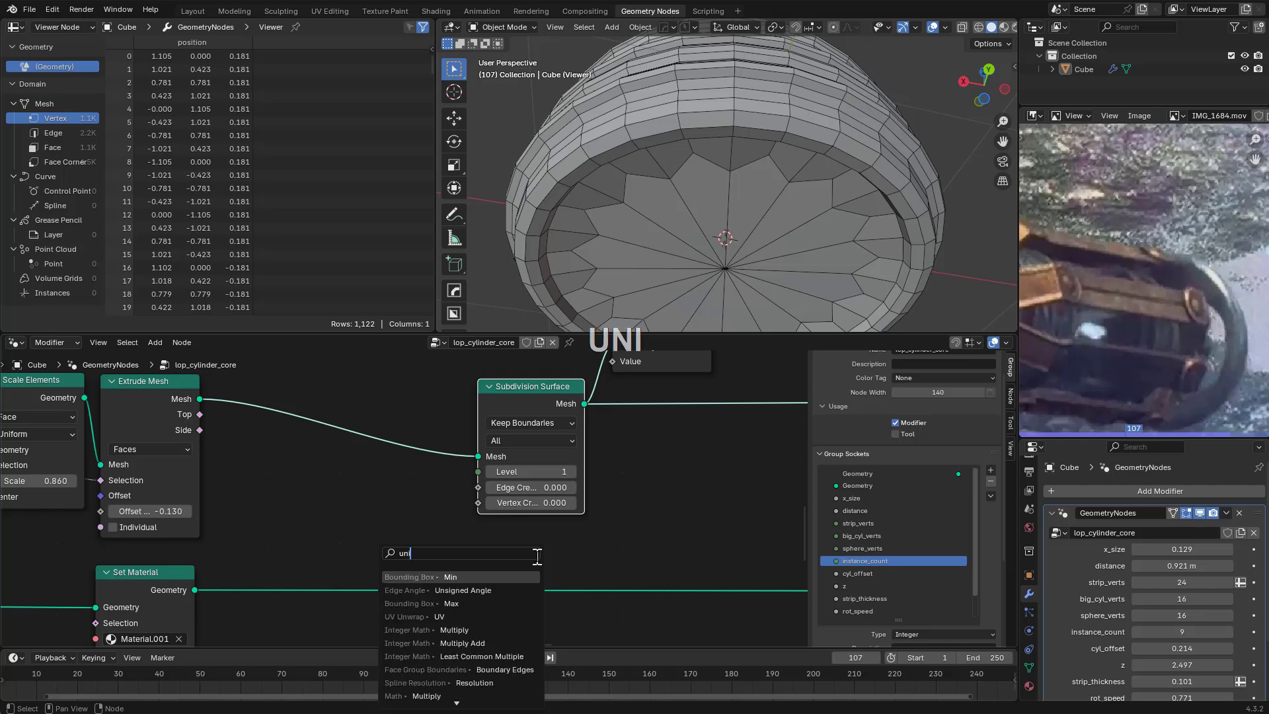
Duplicate the Edge Angle and Less Than nodes from the auto-smooth section of the tree
{"action": "scroll", "coordinate": [615, 562], "scroll_direction": "down", "scroll_amount": 4}
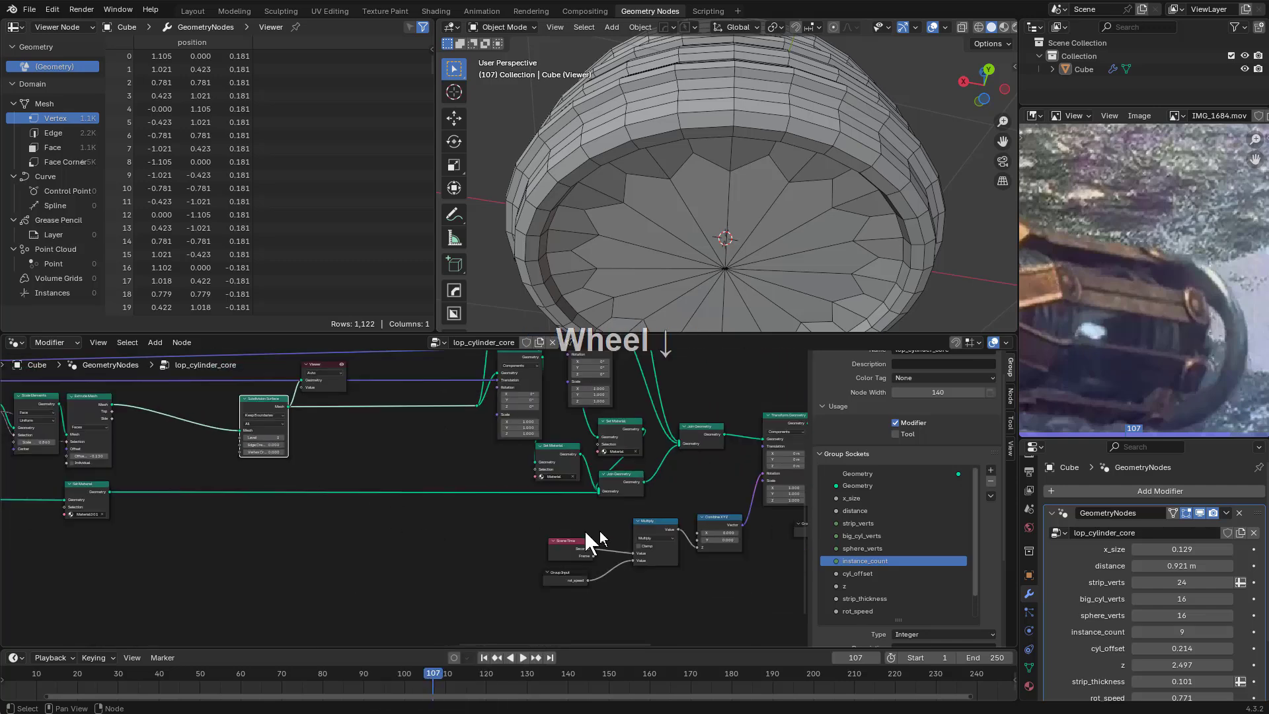
{"action": "middle_click_drag", "start_coordinate": [590, 539], "coordinate": [519, 560]}
{"action": "scroll", "coordinate": [533, 538], "scroll_direction": "up", "scroll_amount": 3}
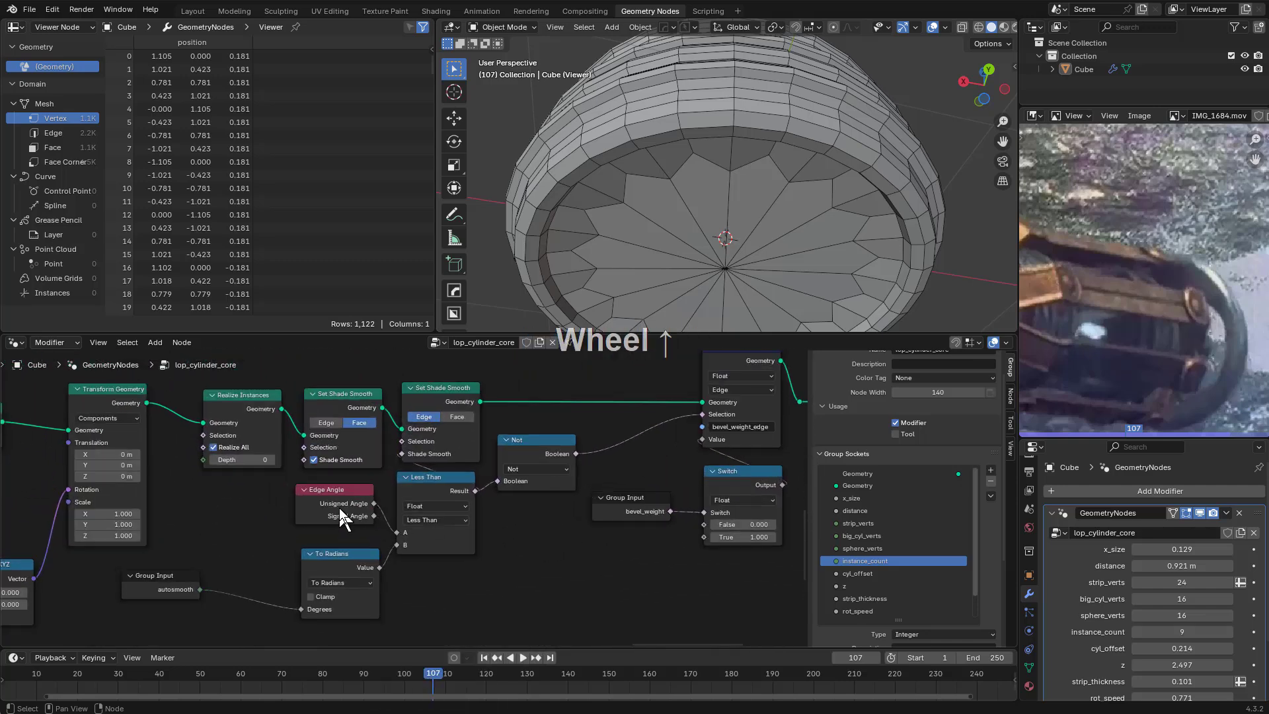
{"action": "left_click", "coordinate": [433, 497], "text": "shift"}
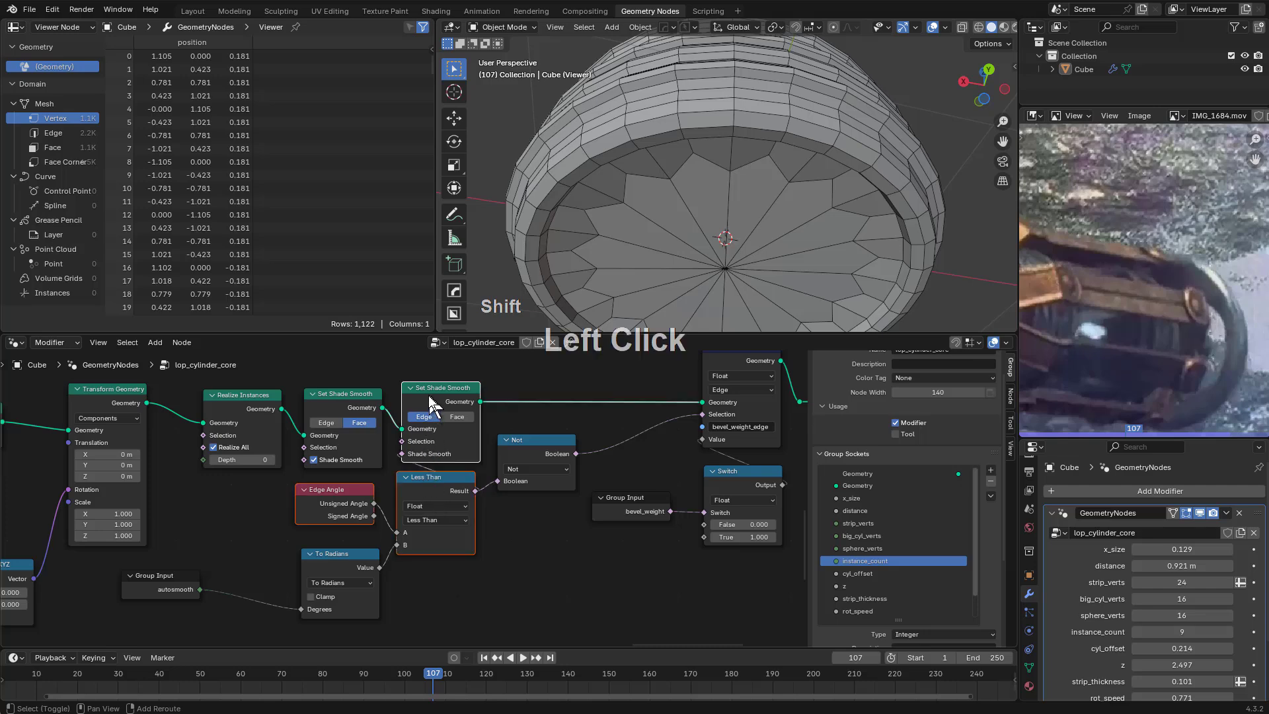
{"action": "scroll", "coordinate": [431, 399], "scroll_direction": "down", "scroll_amount": 1}
{"action": "middle_click_drag", "start_coordinate": [349, 501], "coordinate": [570, 484], "text": "shift"}
{"action": "scroll", "coordinate": [356, 511], "scroll_direction": "down", "scroll_amount": 2}
{"action": "key", "text": "shift+d"}
{"action": "left_click", "coordinate": [101, 536]}
Place the duplicated Edge Angle and Less Than nodes below the Subdivision Surface node
{"action": "middle_click_drag", "start_coordinate": [101, 537], "coordinate": [530, 514]}
{"action": "key", "text": "g"}
{"action": "left_click", "coordinate": [139, 527]}
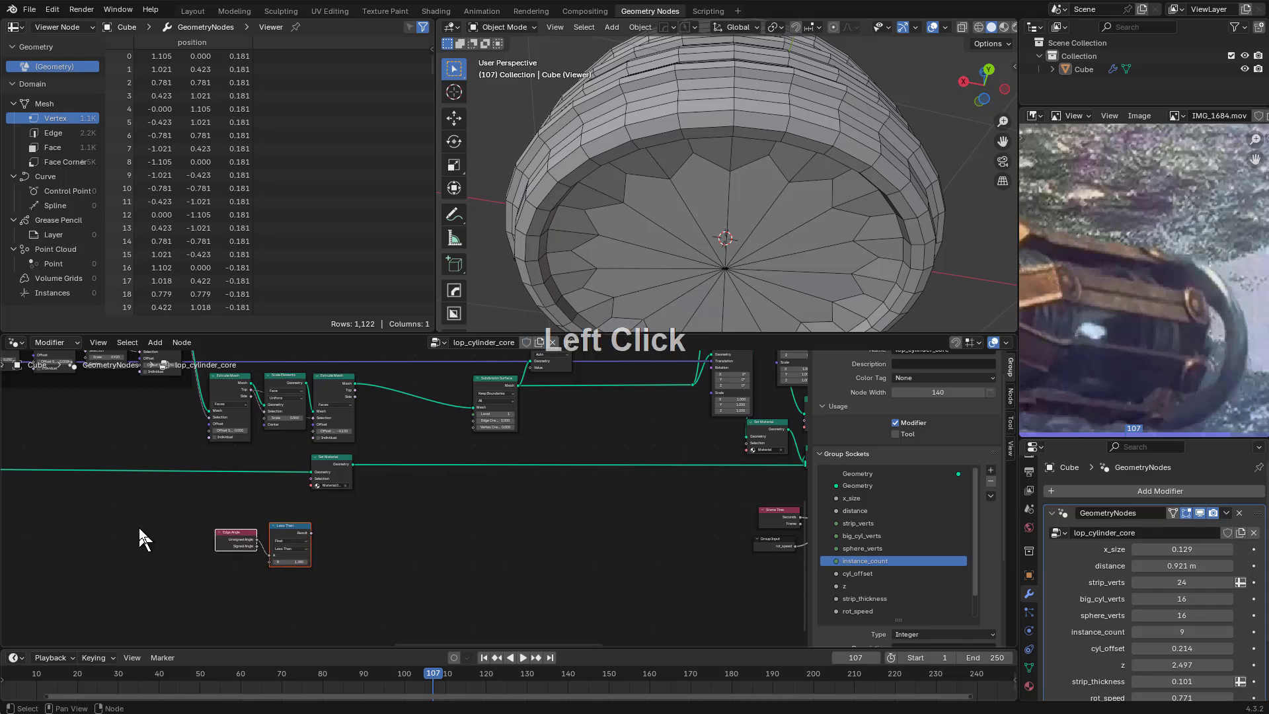
{"action": "scroll", "coordinate": [510, 592], "scroll_direction": "up", "scroll_amount": 2}
{"action": "middle_click_drag", "start_coordinate": [139, 528], "coordinate": [207, 564]}
{"action": "key", "text": "g"}
{"action": "left_click", "coordinate": [377, 556]}
{"action": "key", "text": "g"}
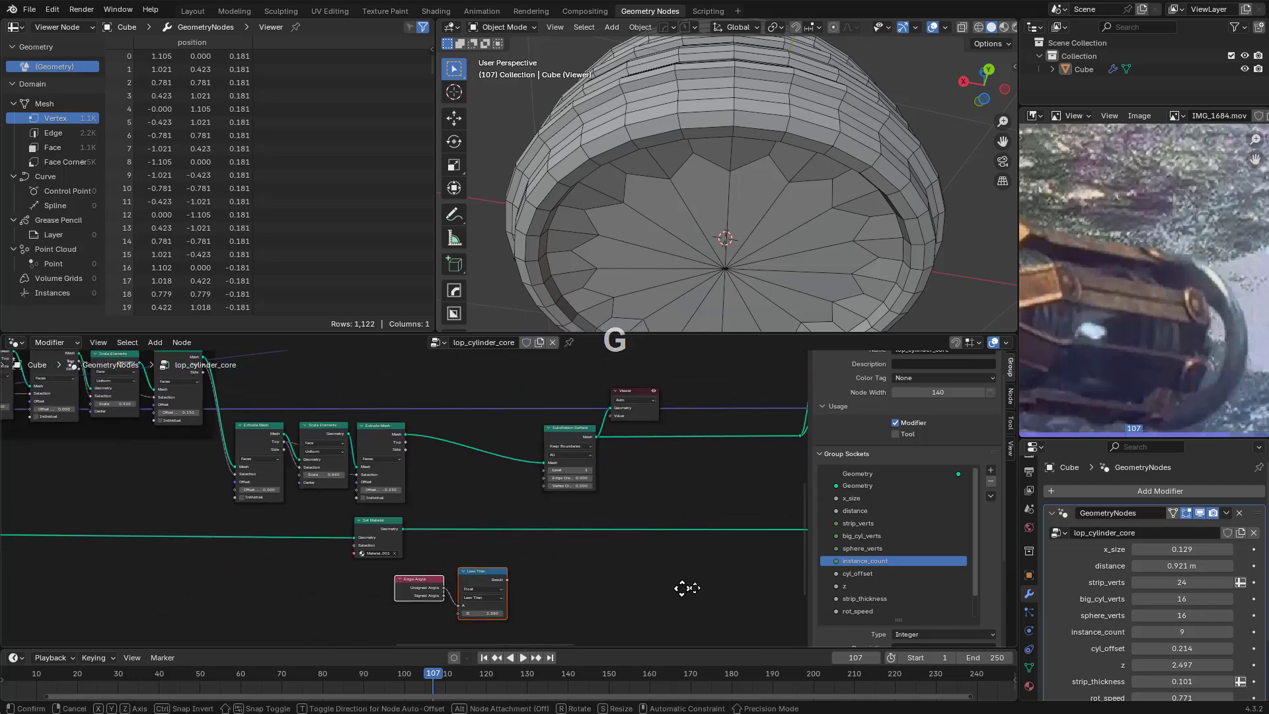
{"action": "middle_click_drag", "start_coordinate": [688, 587], "coordinate": [438, 529]}
{"action": "scroll", "coordinate": [431, 591], "scroll_direction": "up", "scroll_amount": 2}
{"action": "left_click", "coordinate": [442, 507]}
{"action": "scroll", "coordinate": [420, 555], "scroll_direction": "up", "scroll_amount": 2}
Try to replace the duplicated Less Than node with a new Compare node fed by the Unsigned Angle
{"action": "left_click", "coordinate": [411, 514]}
{"action": "key", "text": "x"}
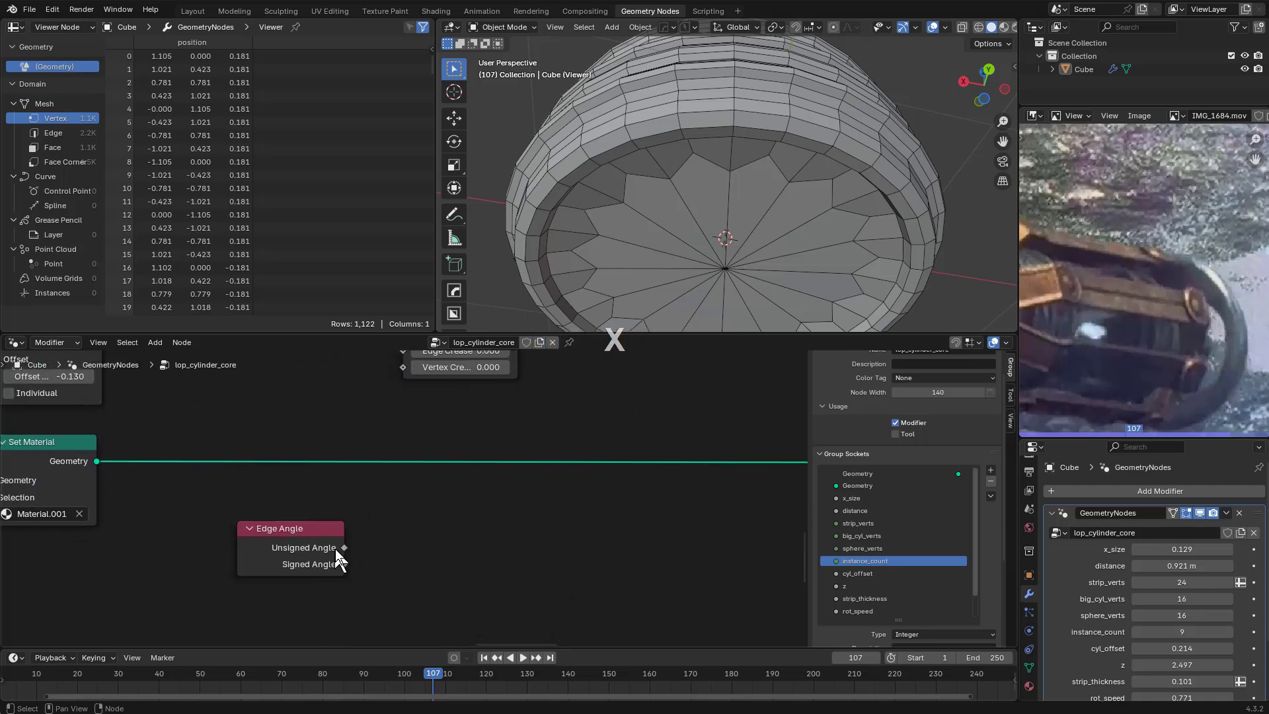
{"action": "left_click_drag", "start_coordinate": [403, 530], "coordinate": [399, 531]}
{"action": "type", "text": "com"}
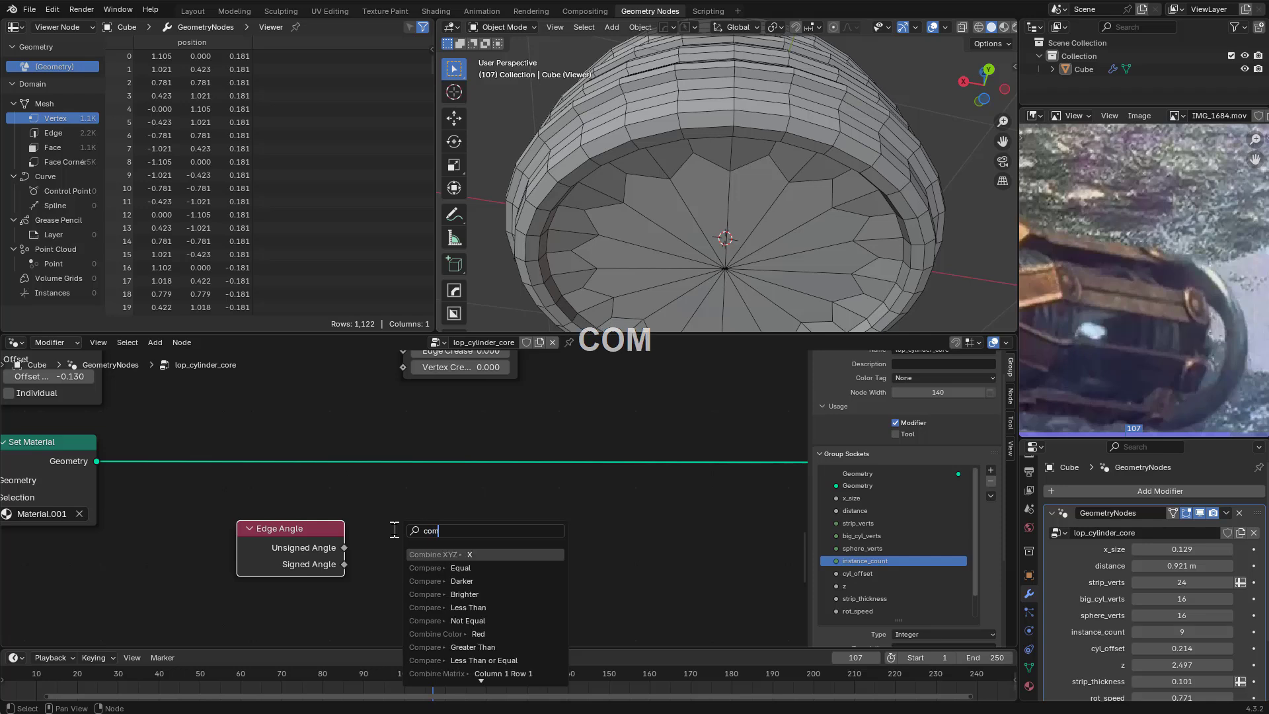
{"action": "type", "text": "pa"}
{"action": "key", "text": "Return"}
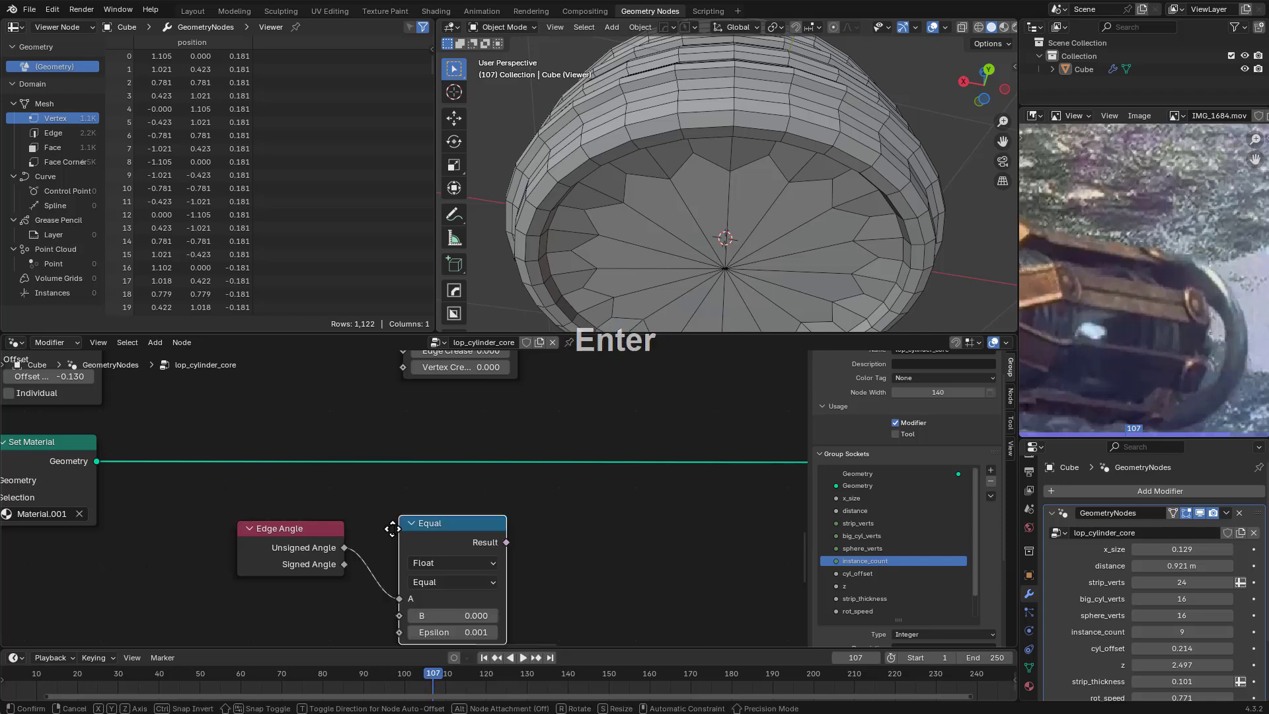
{"action": "right_click", "coordinate": [392, 529]}
{"action": "left_click_drag", "start_coordinate": [345, 548], "coordinate": [386, 528]}
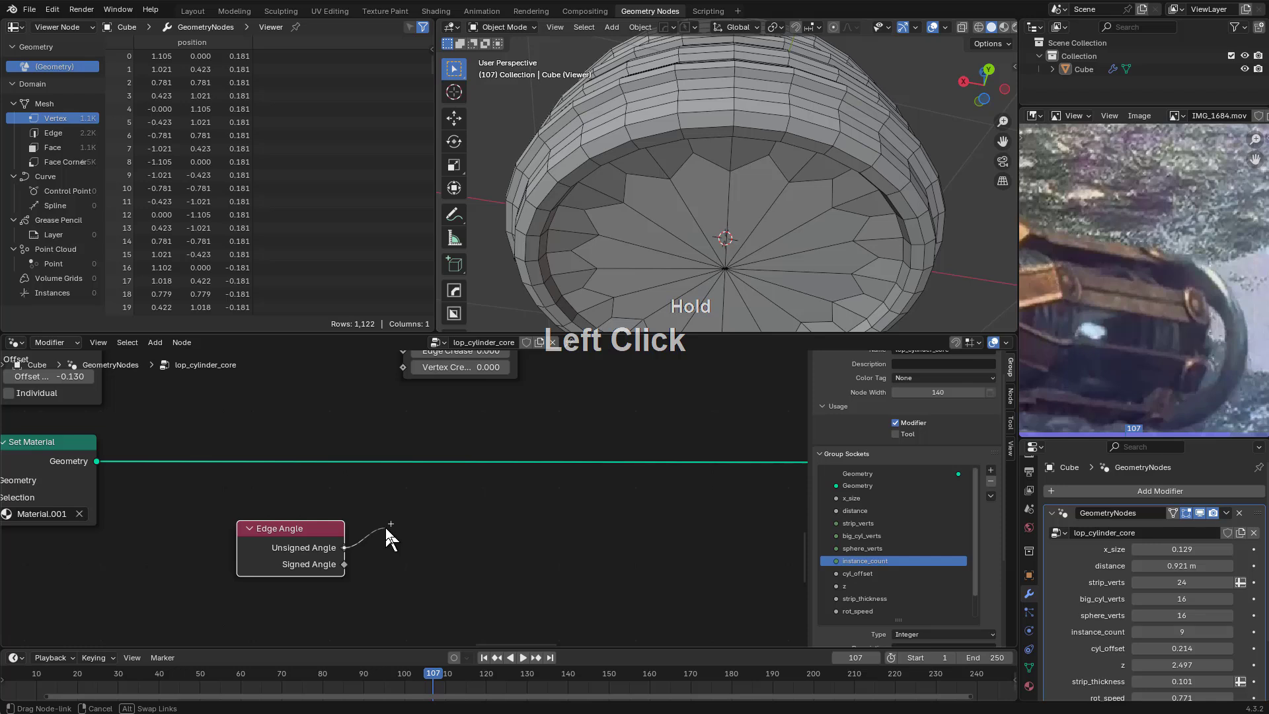
{"action": "left_click_drag", "start_coordinate": [386, 529], "coordinate": [397, 527]}
Undo the deletion of the duplicated Less Than node
{"action": "key", "text": "ctrl+z"}
{"action": "key", "text": "ctrl+z"}
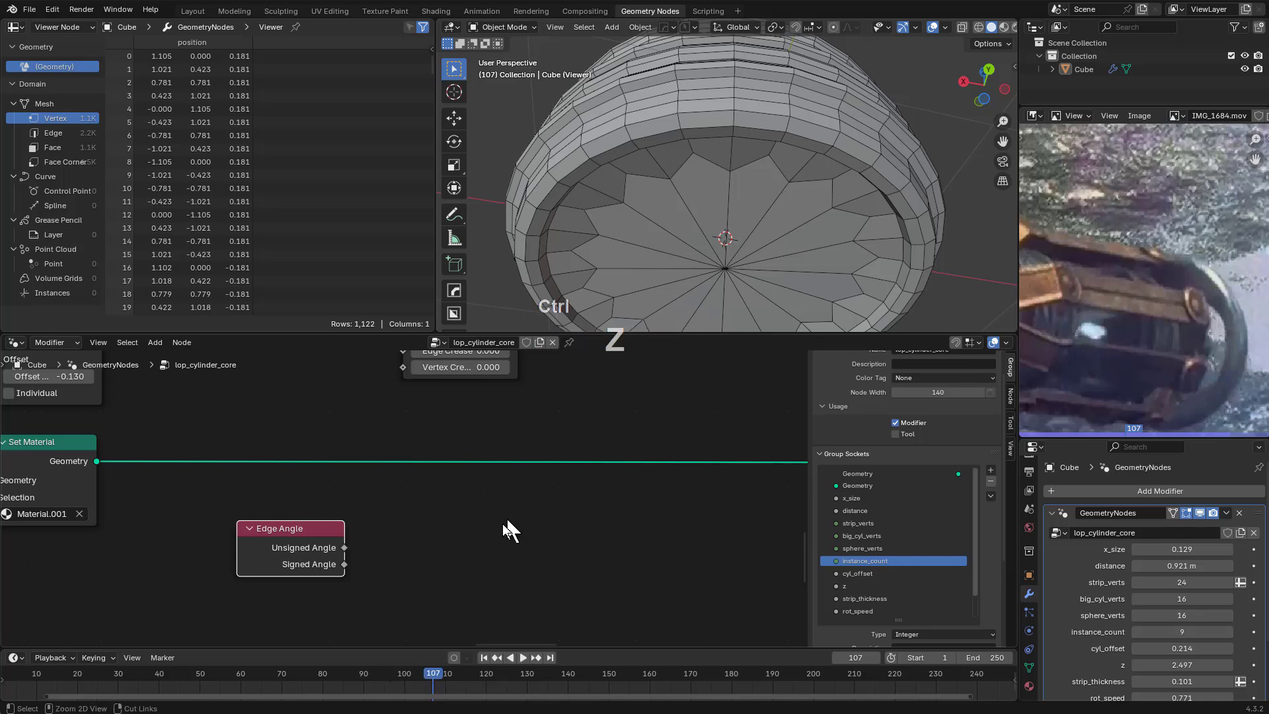
{"action": "key", "text": "ctrl+z"}
{"action": "key", "text": "ctrl+z"}
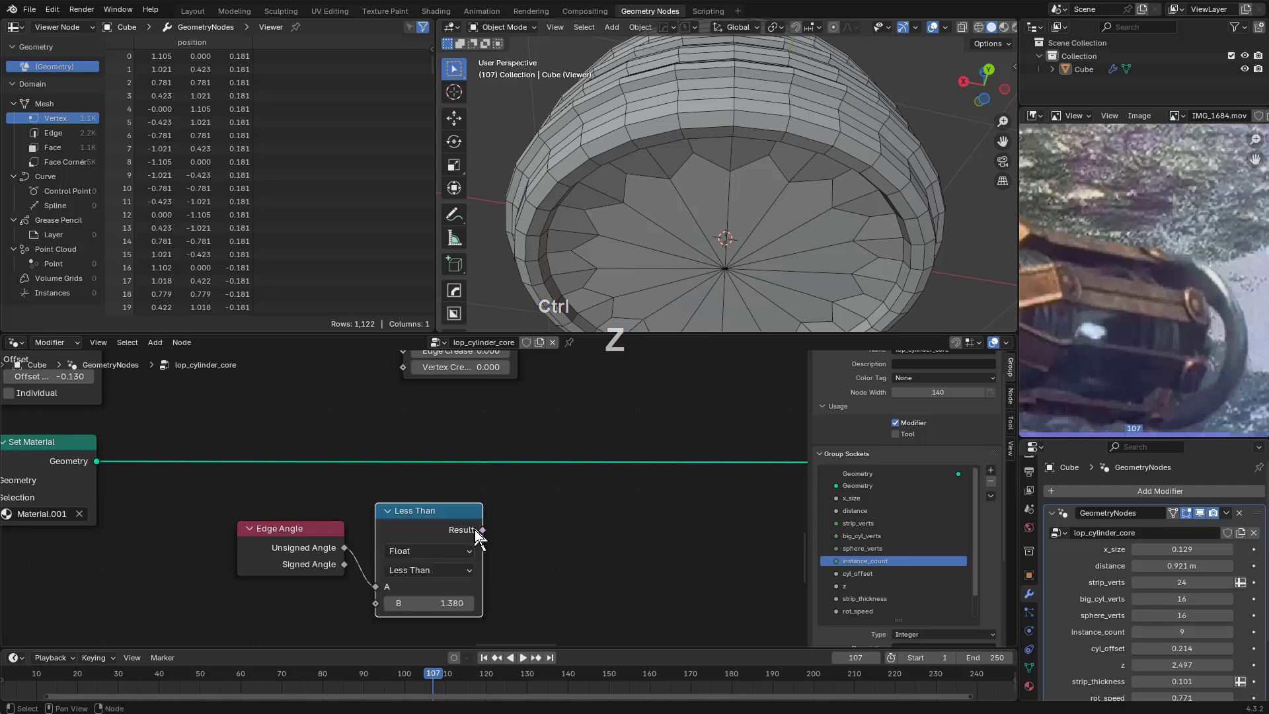
Connect the Less Than result to the Edge Crease input of the Subdivision Surface node
{"action": "middle_click_drag", "start_coordinate": [493, 510], "coordinate": [522, 547]}
{"action": "left_click_drag", "start_coordinate": [513, 567], "coordinate": [442, 390]}
{"action": "middle_click_drag", "start_coordinate": [456, 625], "coordinate": [485, 581]}
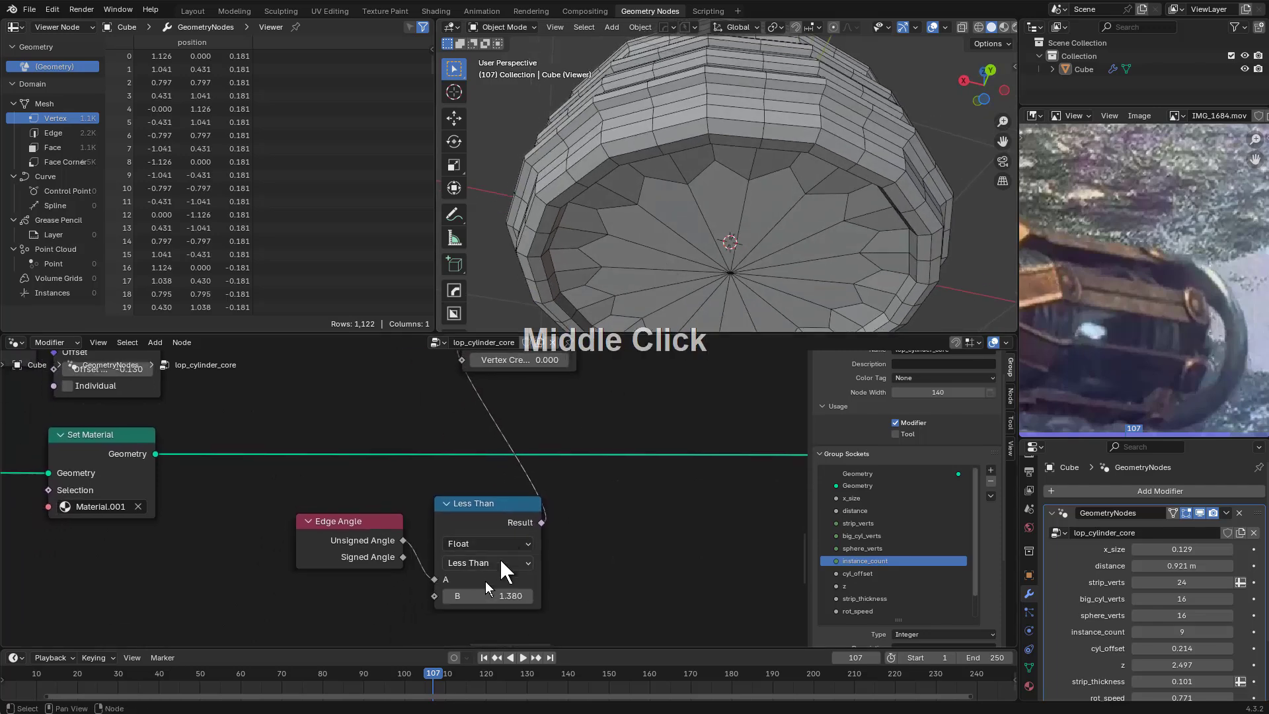
Switch the edge-angle comparison to Greater Than and adjust its B threshold
{"action": "left_click_drag", "start_coordinate": [495, 593], "coordinate": [575, 594], "text": "shift"}
{"action": "left_click", "coordinate": [486, 563]}
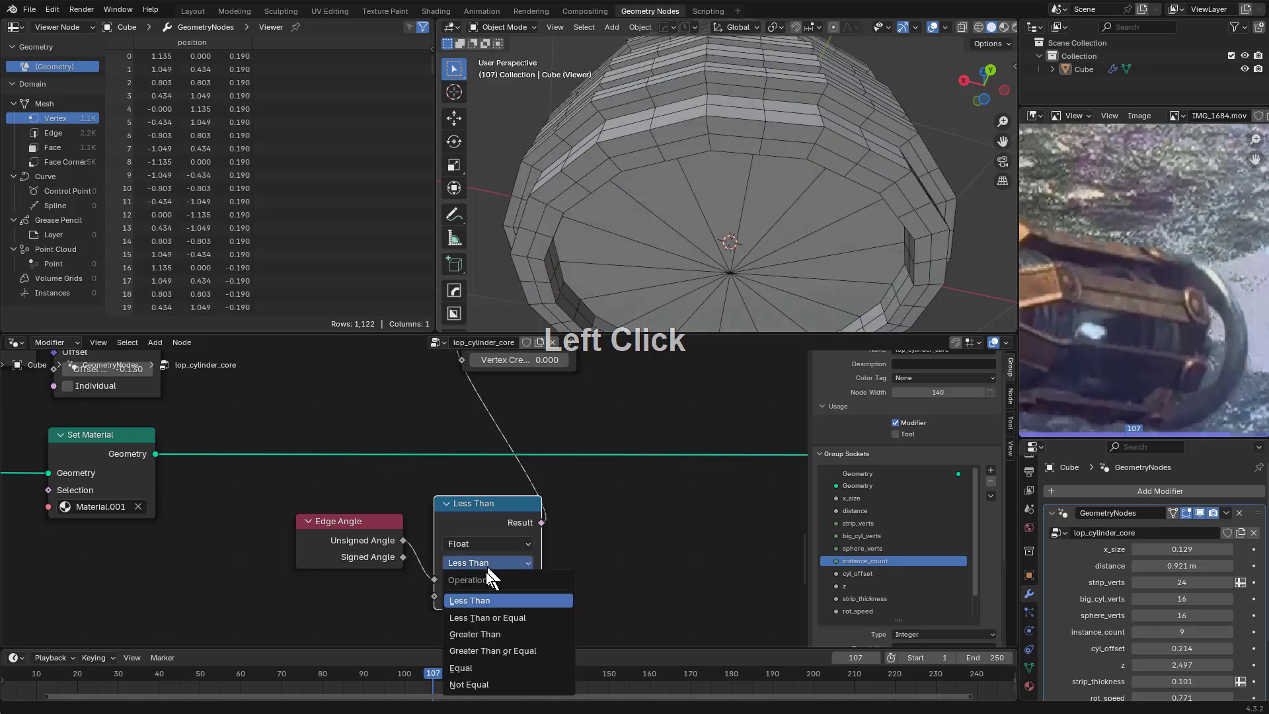
{"action": "left_click", "coordinate": [475, 634]}
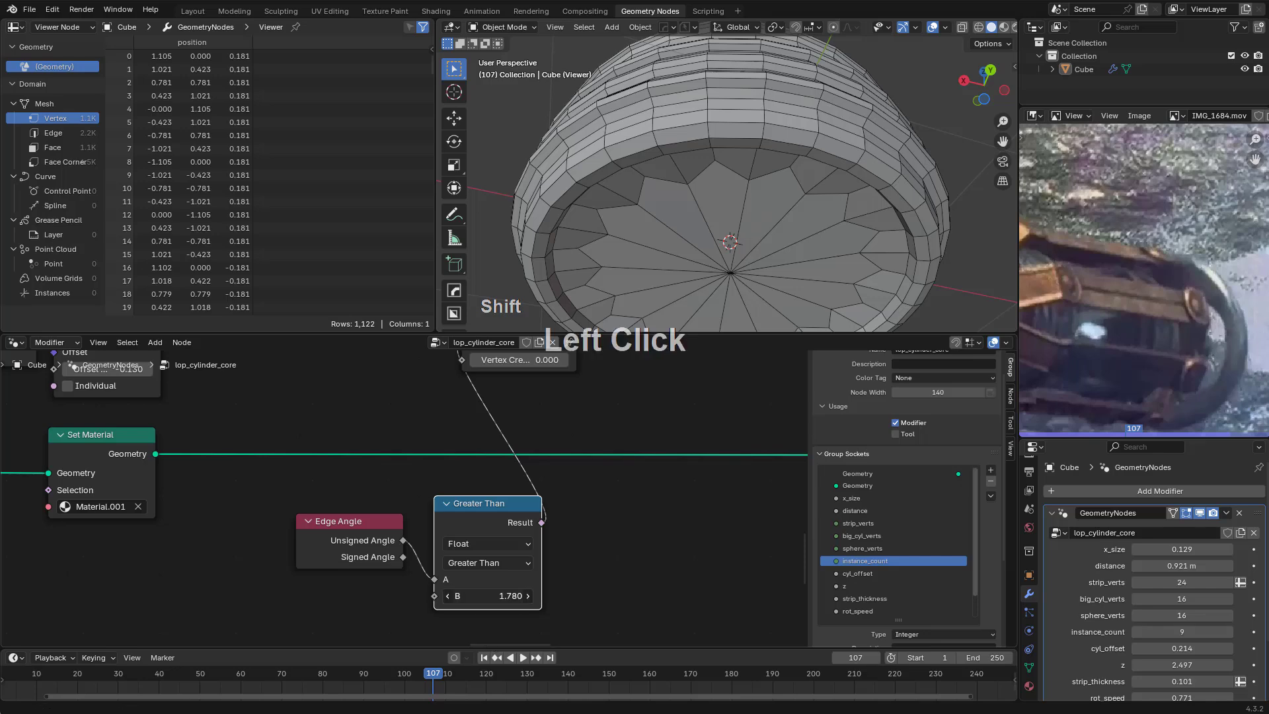
{"action": "mouse_move", "coordinate": [509, 593]}
{"action": "left_mouse_down", "text": "shift"}
{"action": "mouse_move", "coordinate": [463, 594]}
{"action": "mouse_move", "coordinate": [516, 595]}
{"action": "left_mouse_up", "text": "shift"}
Examine the creased edges and subdivided faces on the ring's side up close and from farther away
{"action": "middle_click_drag", "start_coordinate": [661, 228], "coordinate": [740, 205]}
{"action": "scroll", "coordinate": [712, 188], "scroll_direction": "up", "scroll_amount": 1}
{"action": "scroll", "coordinate": [712, 189], "scroll_direction": "down", "scroll_amount": 1}
{"action": "scroll", "coordinate": [739, 177], "scroll_direction": "down", "scroll_amount": 2}
{"action": "scroll", "coordinate": [742, 202], "scroll_direction": "up", "scroll_amount": 1}
{"action": "scroll", "coordinate": [735, 217], "scroll_direction": "up", "scroll_amount": 3}
{"action": "scroll", "coordinate": [546, 432], "scroll_direction": "down", "scroll_amount": 2}
{"action": "scroll", "coordinate": [481, 423], "scroll_direction": "up", "scroll_amount": 2}
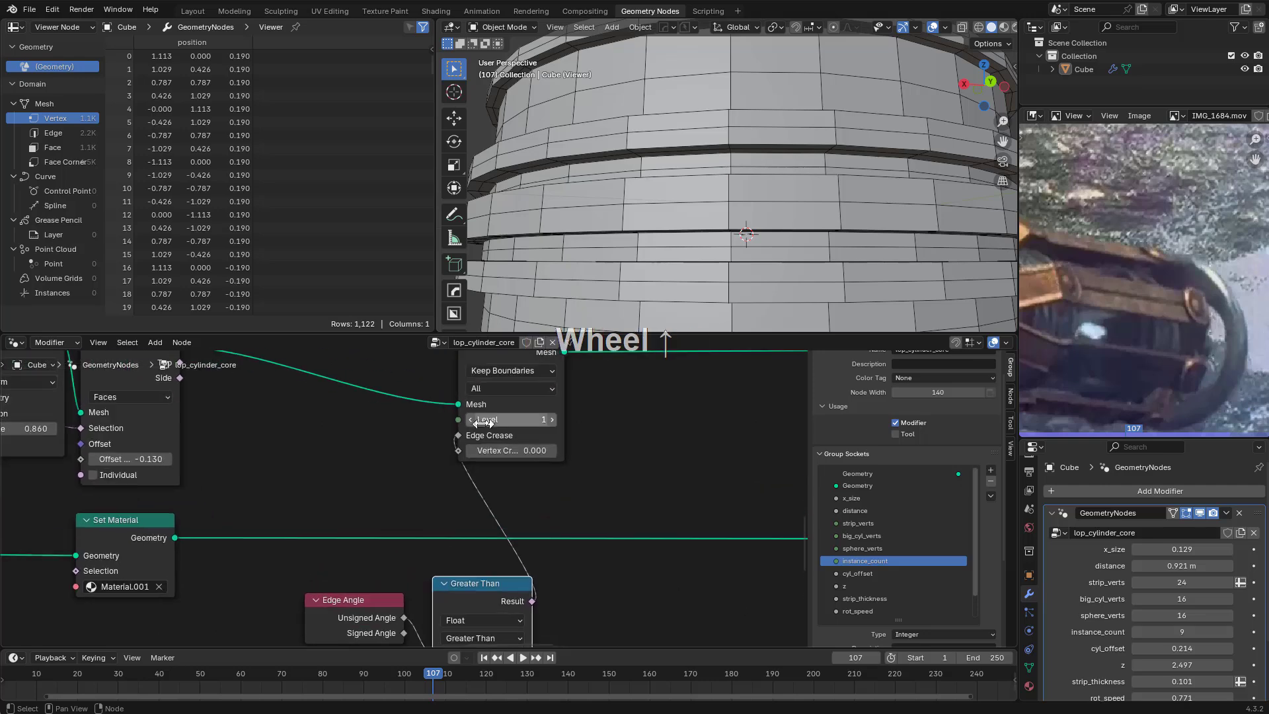
Try different Level values on the Subdivision Surface node while viewing the ring's mesh
{"action": "left_click", "coordinate": [473, 419]}
{"action": "left_click", "coordinate": [552, 420]}
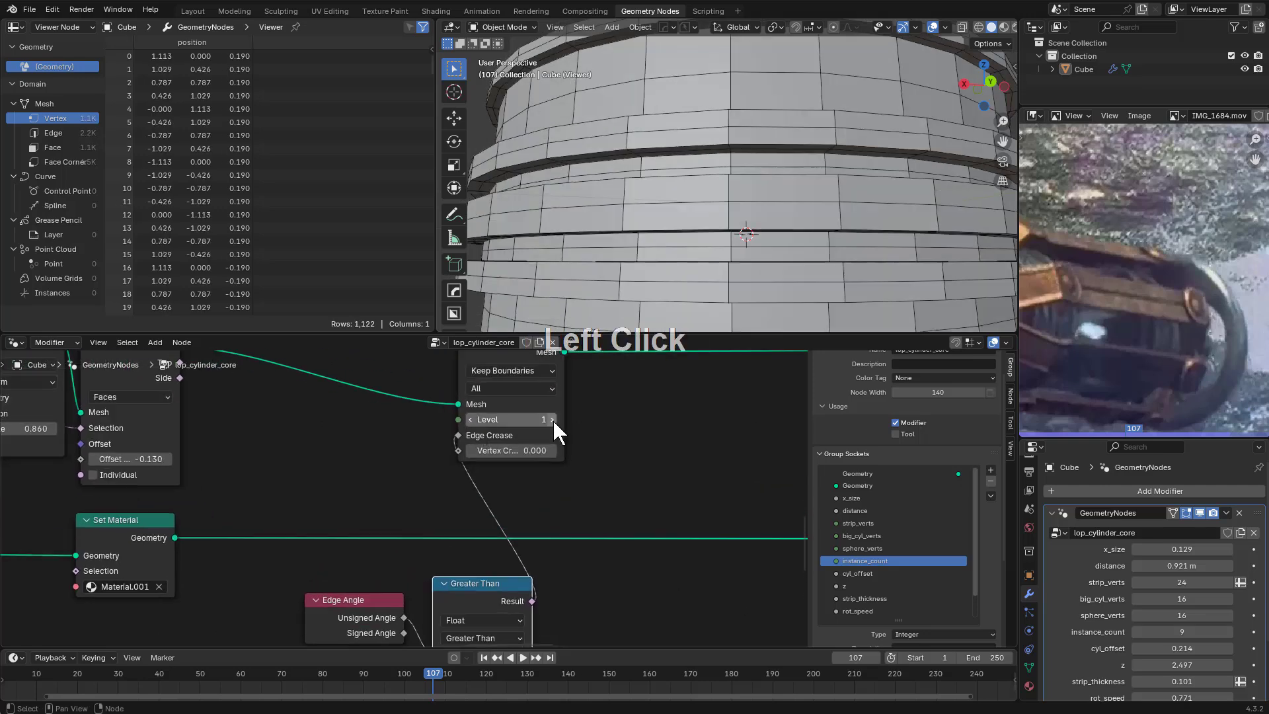
{"action": "left_click", "coordinate": [552, 419]}
{"action": "middle_click_drag", "start_coordinate": [649, 265], "coordinate": [460, 391]}
{"action": "left_click", "coordinate": [471, 421]}
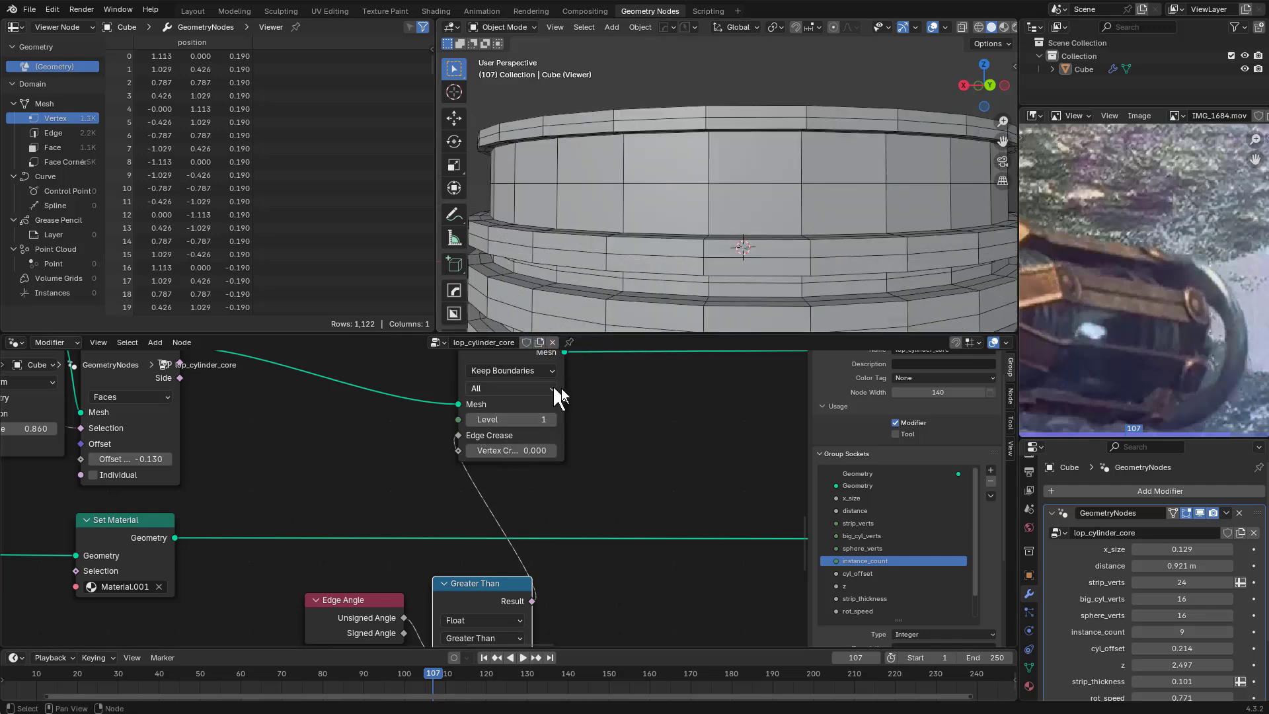
Delete the Viewer node attached to the Subdivision Surface output to show the complete cylinder model
{"action": "scroll", "coordinate": [787, 220], "scroll_direction": "down", "scroll_amount": 3}
{"action": "middle_click_drag", "start_coordinate": [787, 221], "coordinate": [784, 212]}
{"action": "scroll", "coordinate": [599, 468], "scroll_direction": "down", "scroll_amount": 1}
{"action": "middle_click_drag", "start_coordinate": [622, 462], "coordinate": [508, 550]}
{"action": "scroll", "coordinate": [489, 489], "scroll_direction": "down", "scroll_amount": 1}
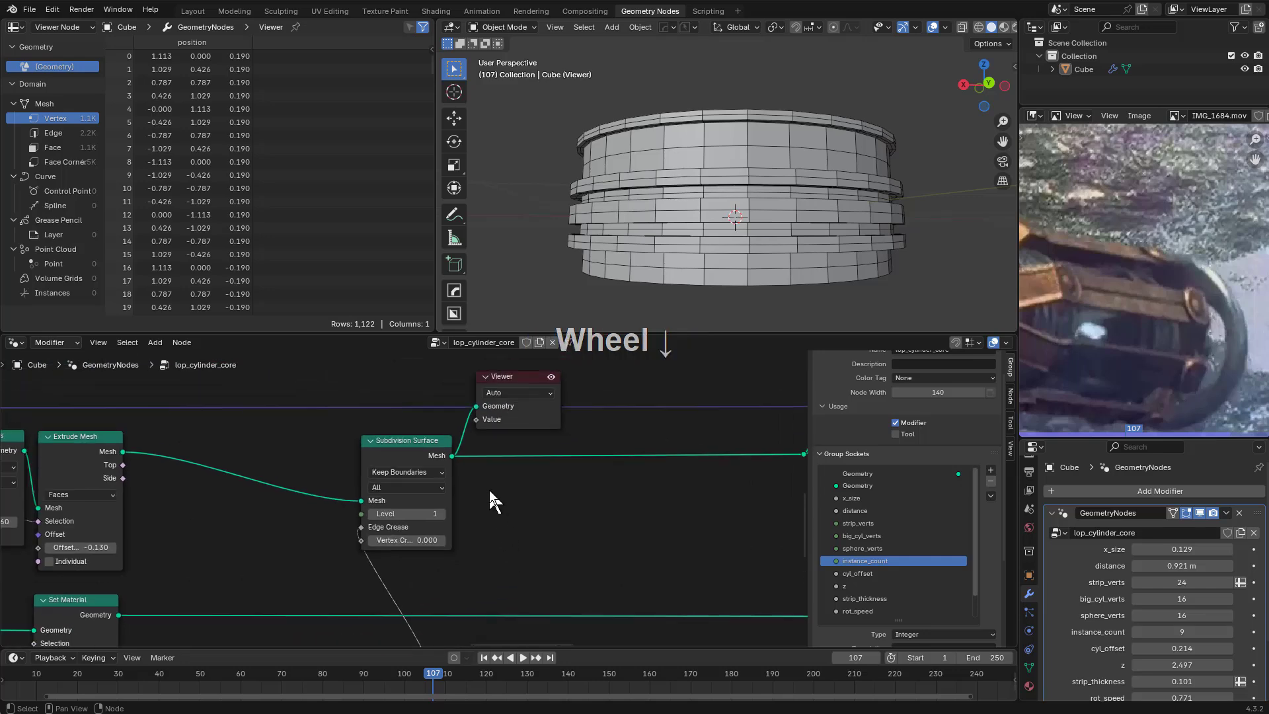
{"action": "scroll", "coordinate": [486, 521], "scroll_direction": "down", "scroll_amount": 3}
{"action": "middle_click_drag", "start_coordinate": [490, 490], "coordinate": [482, 526]}
{"action": "left_click", "coordinate": [470, 446]}
{"action": "key", "text": "x"}
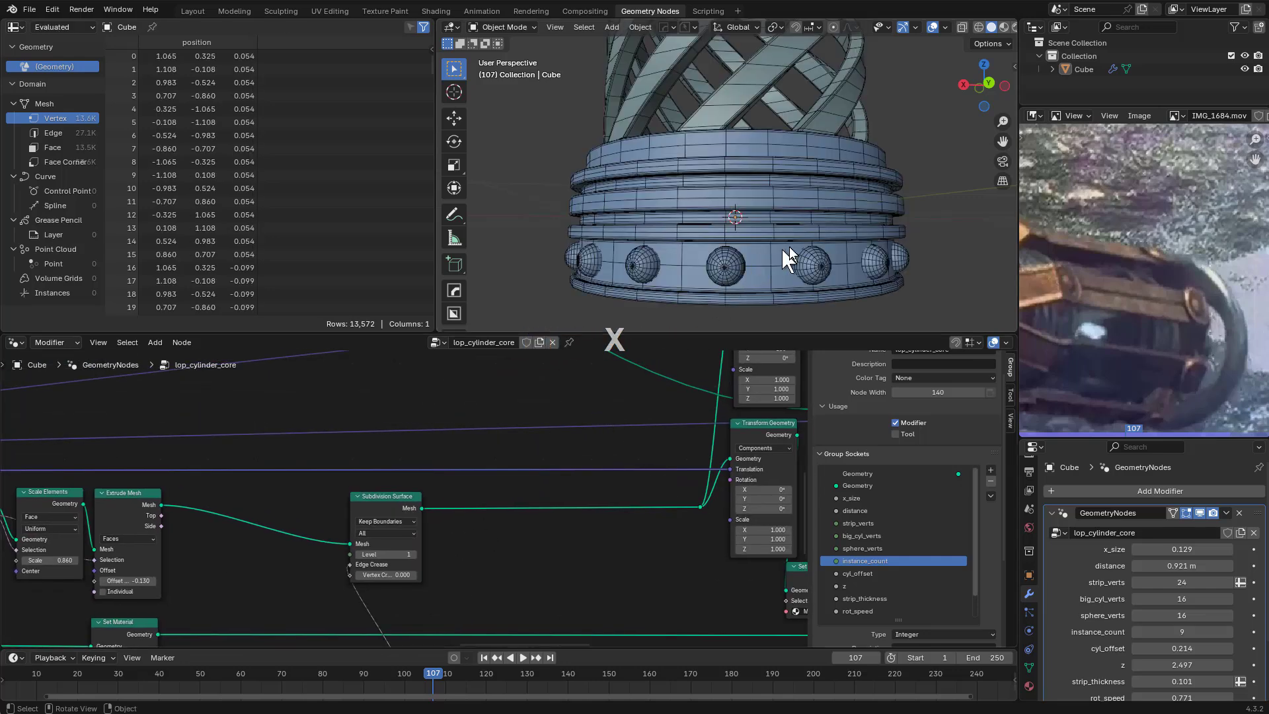
Set big_cyl_verts to 18 on the GeometryNodes modifier
{"action": "scroll", "coordinate": [816, 227], "scroll_direction": "up", "scroll_amount": 5}
{"action": "scroll", "coordinate": [760, 212], "scroll_direction": "down", "scroll_amount": 1}
{"action": "middle_click_drag", "start_coordinate": [760, 212], "coordinate": [753, 174]}
{"action": "mouse_move", "coordinate": [1179, 596]}
{"action": "left_mouse_down", "text": "shift"}
{"action": "mouse_move", "coordinate": [1216, 596]}
{"action": "mouse_move", "coordinate": [1136, 596]}
{"action": "mouse_move", "coordinate": [1154, 596]}
{"action": "left_mouse_up", "text": "shift"}
Frame the whole cylinder and switch the viewport to Material Preview shading
{"action": "scroll", "coordinate": [793, 148], "scroll_direction": "down", "scroll_amount": 5}
{"action": "scroll", "coordinate": [749, 259], "scroll_direction": "down", "scroll_amount": 3}
{"action": "middle_click_drag", "start_coordinate": [760, 200], "coordinate": [800, 169], "text": "shift"}
{"action": "left_click", "coordinate": [1005, 27]}
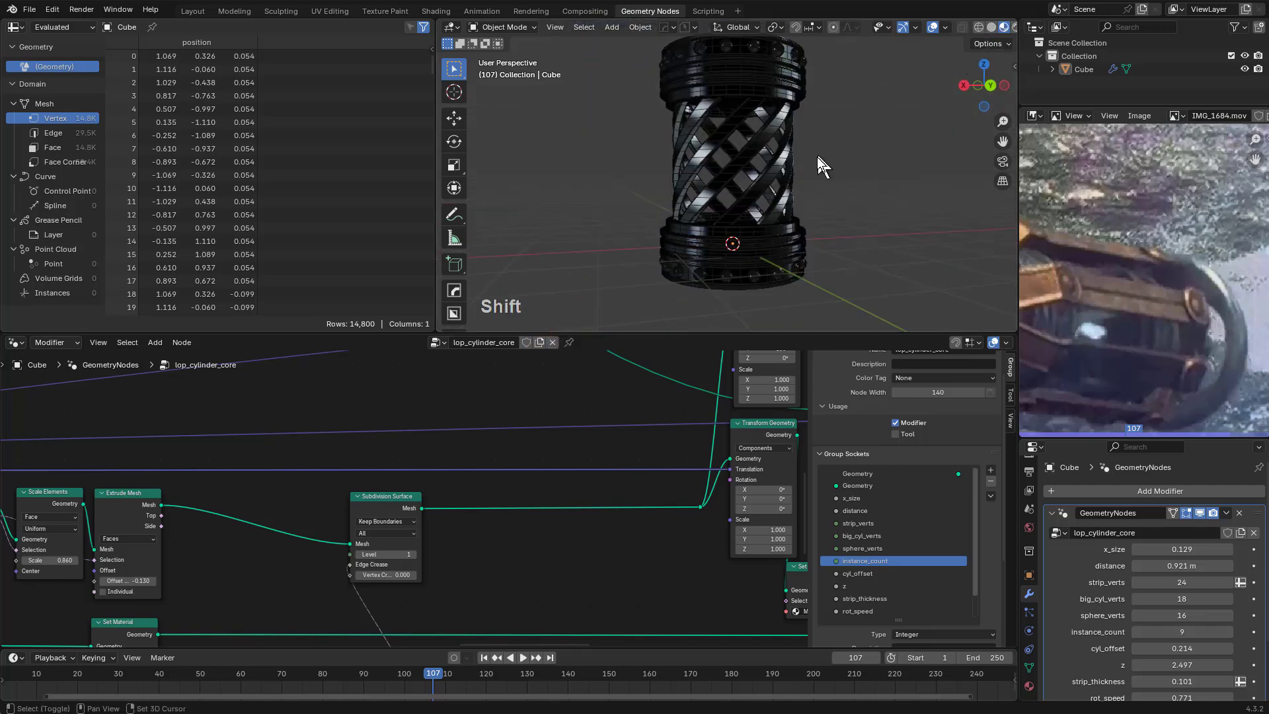
Move closer to the cylinder and turn off the viewport overlays for a clean material view
{"action": "scroll", "coordinate": [793, 172], "scroll_direction": "up", "scroll_amount": 3}
{"action": "scroll", "coordinate": [757, 175], "scroll_direction": "down", "scroll_amount": 3}
{"action": "mouse_move", "coordinate": [757, 176]}
{"action": "middle_mouse_down"}
{"action": "mouse_move", "coordinate": [741, 177]}
{"action": "mouse_move", "coordinate": [748, 190]}
{"action": "mouse_move", "coordinate": [760, 165]}
{"action": "middle_mouse_up"}
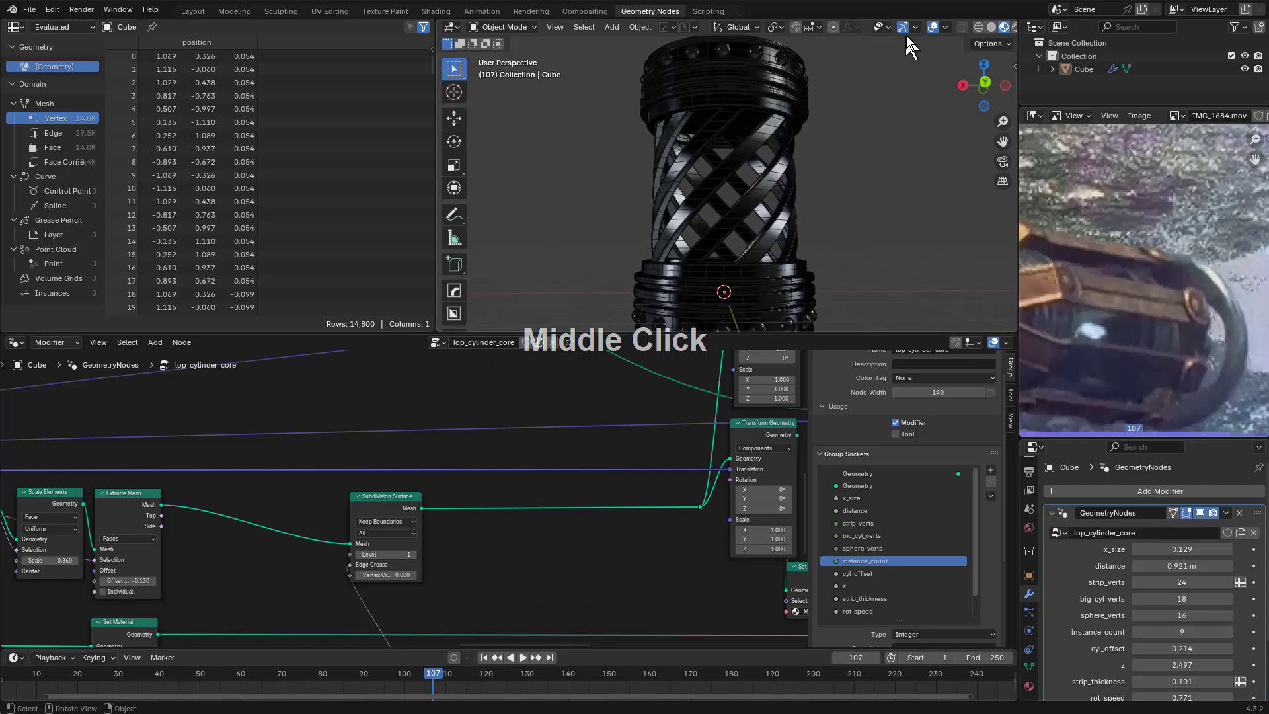
{"action": "left_click", "coordinate": [933, 27]}
Cycle through the viewport's HDRI lighting environments and keep a warm one on the cylinder with a plain grey background
{"action": "key", "text": "alt+v"}
{"action": "key", "text": "s"}
{"action": "key", "text": "s"}
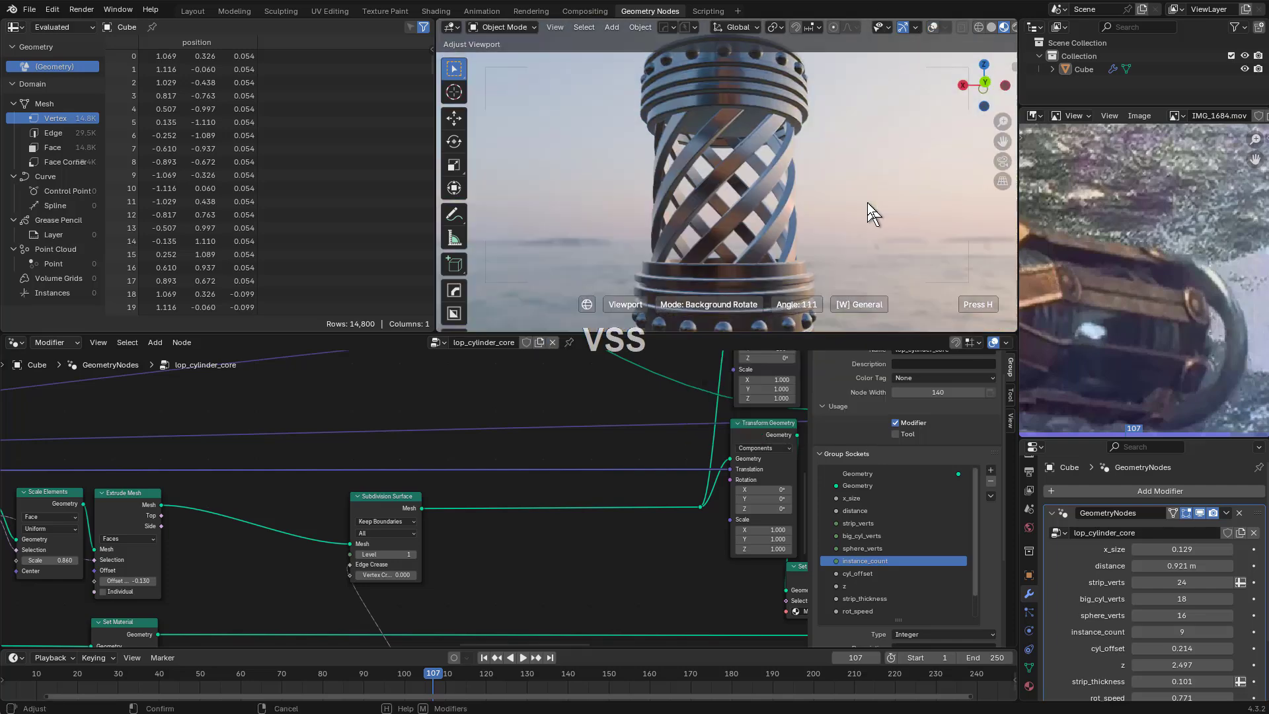
{"action": "key", "text": "v"}
{"action": "key", "text": "s"}
{"action": "key", "text": "s"}
{"action": "key", "text": "s"}
{"action": "key", "text": "s"}
{"action": "key", "text": "s"}
{"action": "key", "text": "s"}
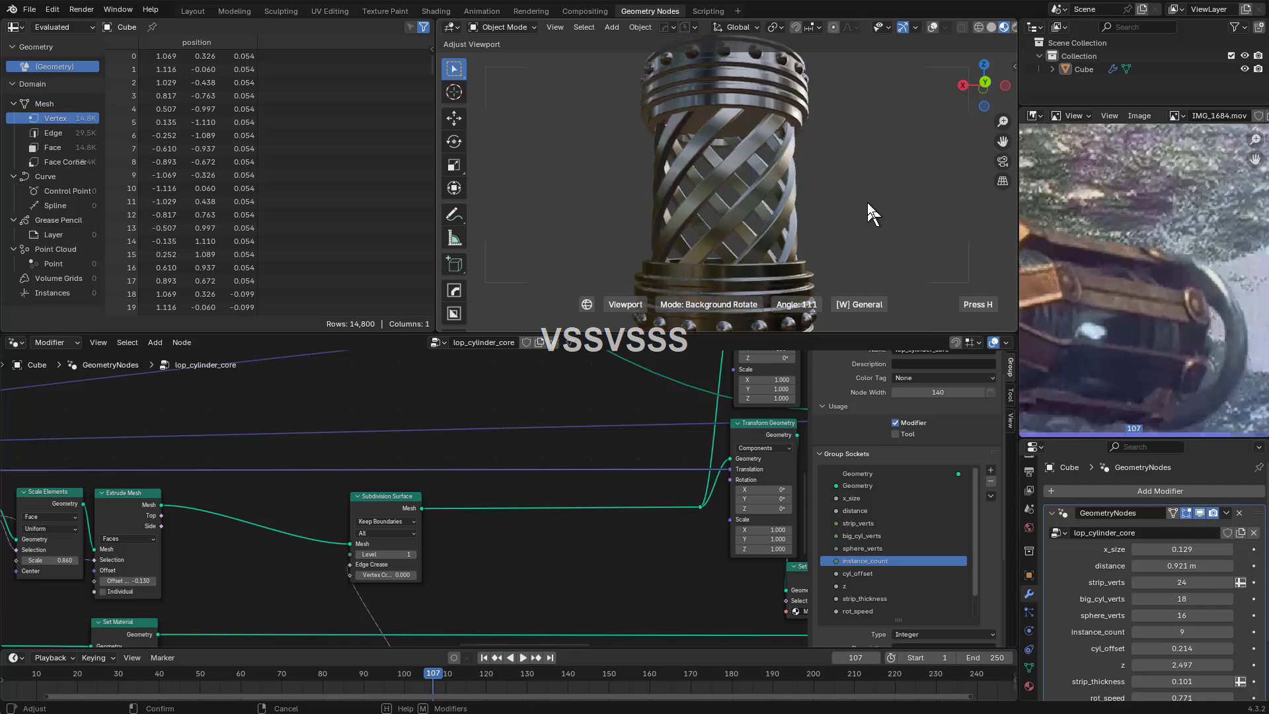
{"action": "key", "text": "a"}
{"action": "key", "text": "s"}
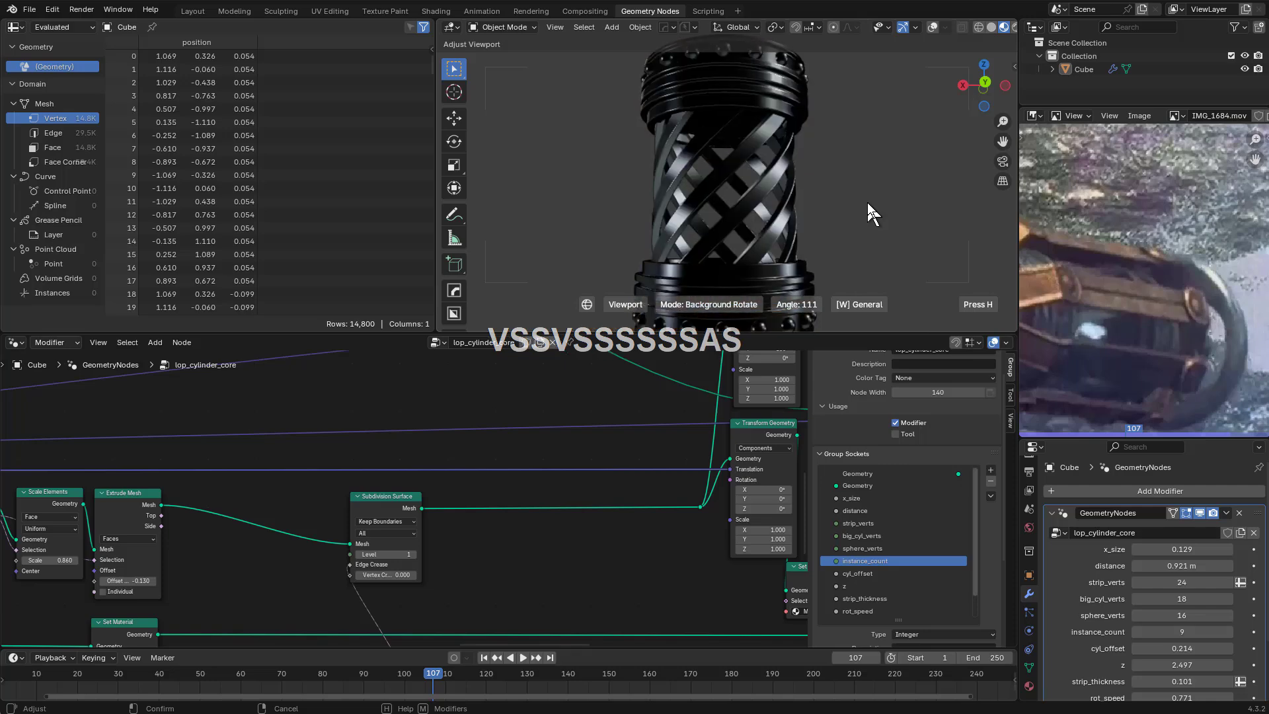
{"action": "key", "text": "a"}
{"action": "left_click", "coordinate": [867, 202]}
Play the timeline animation to examine the cylinder's motion under the chosen lighting
{"action": "middle_click_drag", "start_coordinate": [868, 202], "coordinate": [862, 200], "text": "shift"}
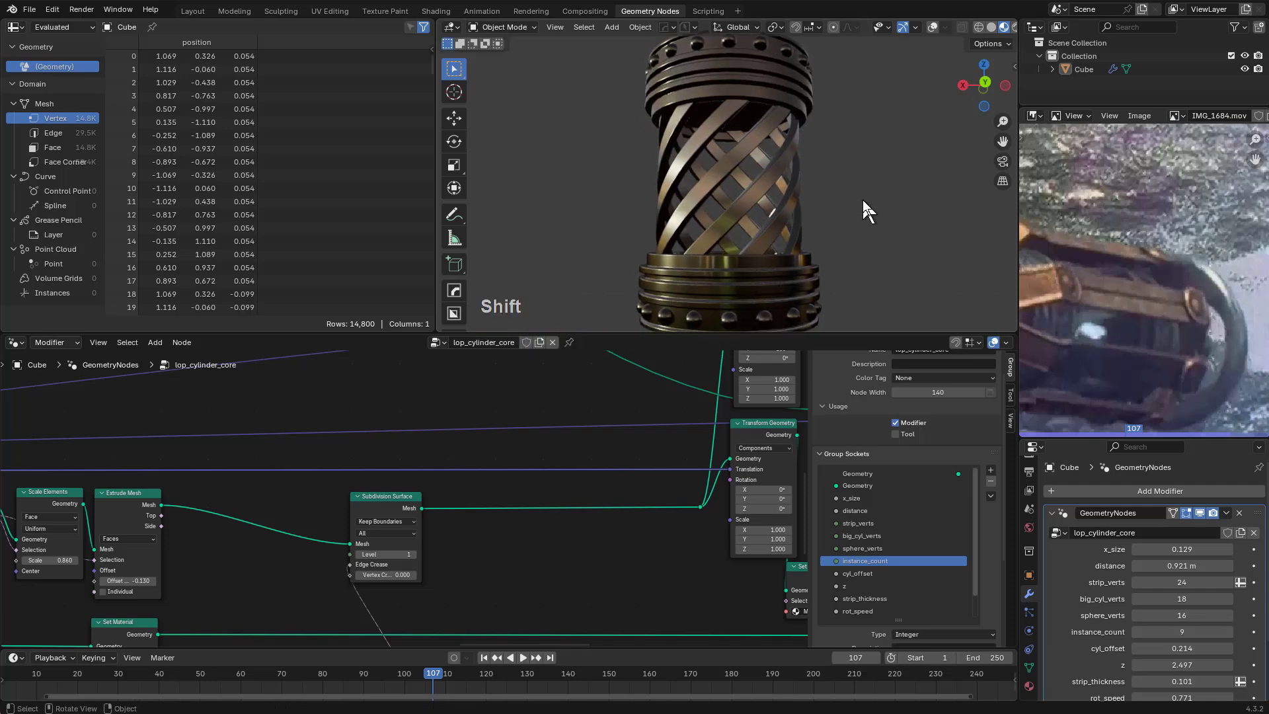
{"action": "key", "text": "space"}
{"action": "key", "text": "alt+a"}
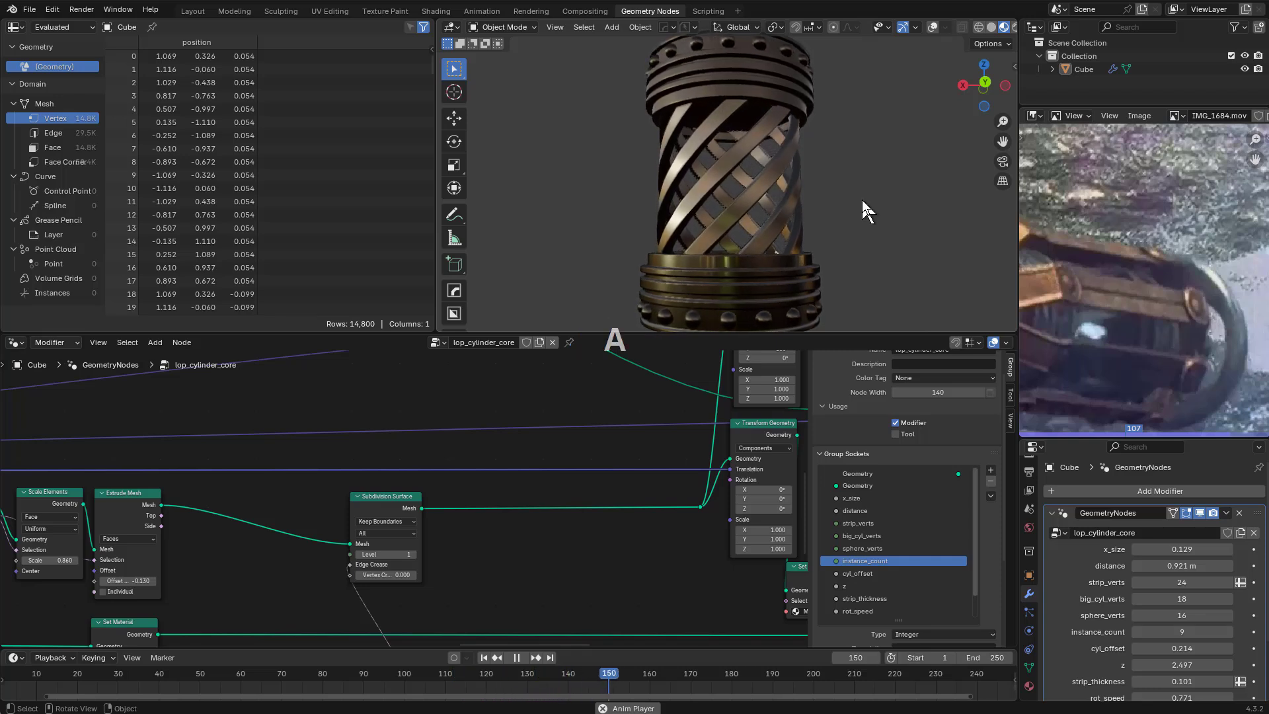